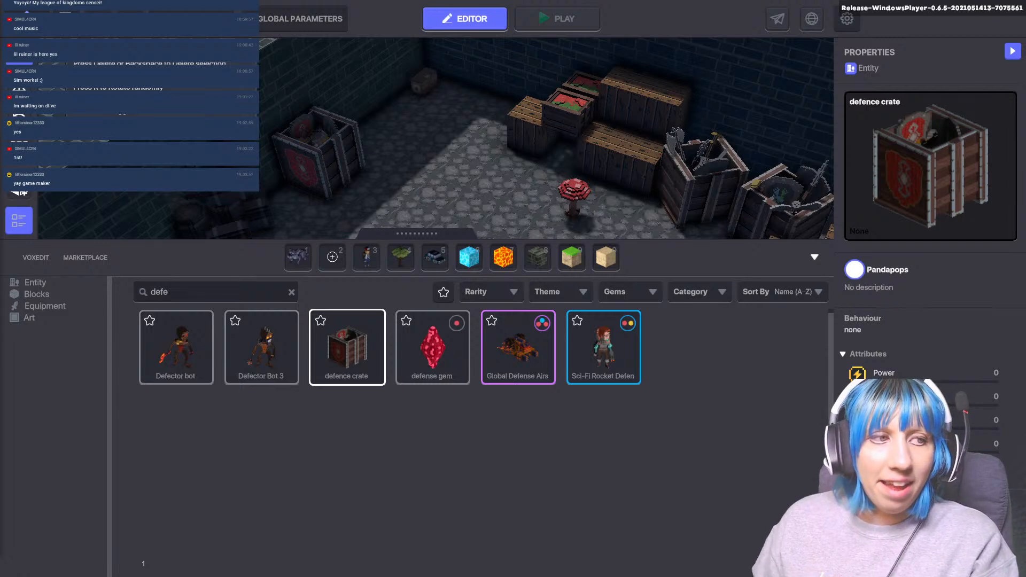
{"action": "key", "text": "XF86AudioLowerVolume"}
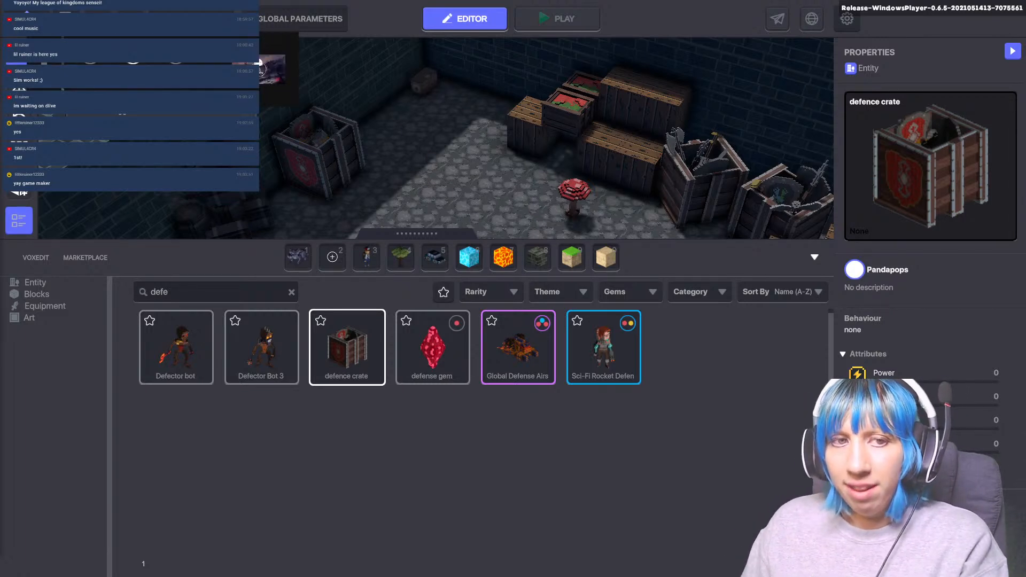
{"action": "scroll", "coordinate": [506, 169], "scroll_direction": "down", "scroll_amount": 5}
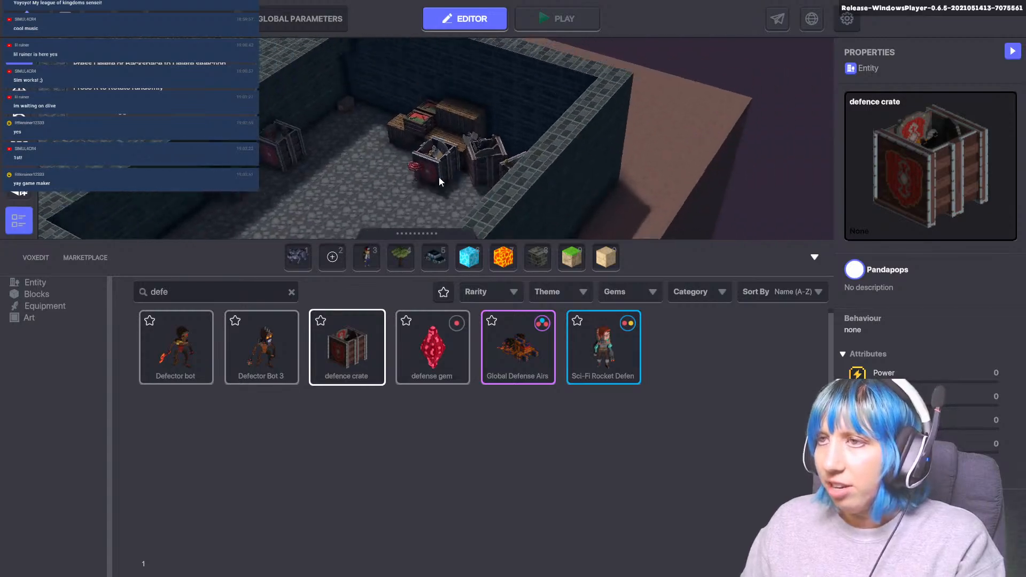
{"action": "scroll", "coordinate": [389, 197], "scroll_direction": "up", "scroll_amount": 4}
{"action": "scroll", "coordinate": [374, 195], "scroll_direction": "down", "scroll_amount": 3}
- Start a playtest of the level and defeat the Gray Man enemies near the spawn point in the wooden-floored room
{"action": "key", "text": "ctrl+p"}
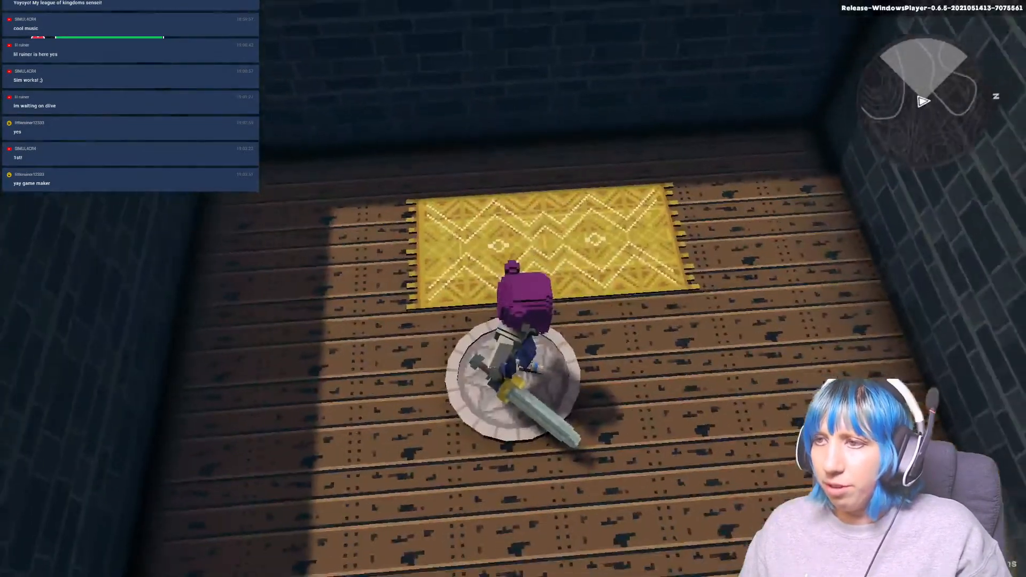
{"action": "key", "text": "w"}
{"action": "left_click", "coordinate": [513, 288]}
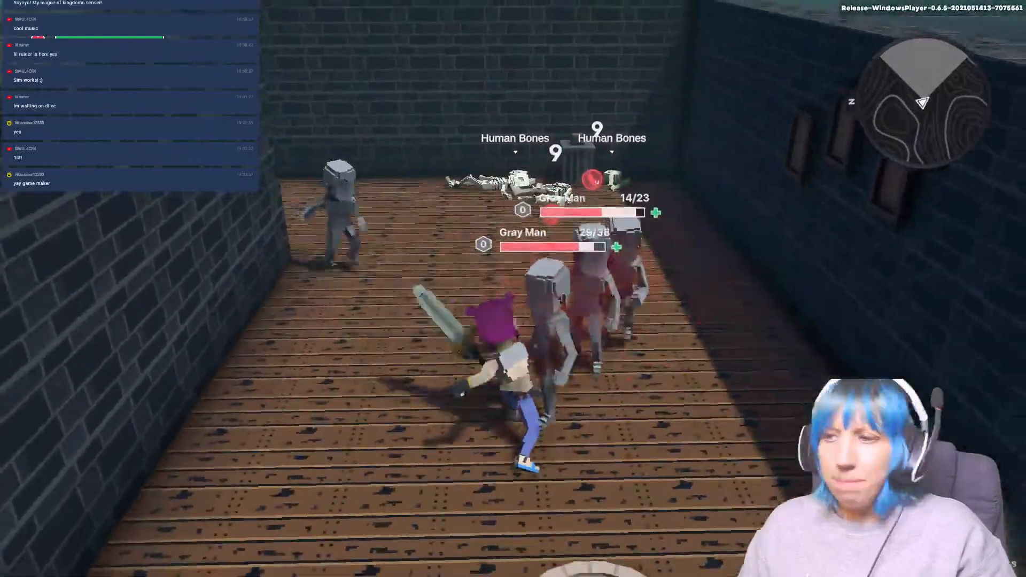
{"action": "left_click", "coordinate": [513, 289]}
{"action": "left_click", "coordinate": [513, 288]}
{"action": "left_click", "coordinate": [513, 288]}
{"action": "left_click", "coordinate": [513, 288]}
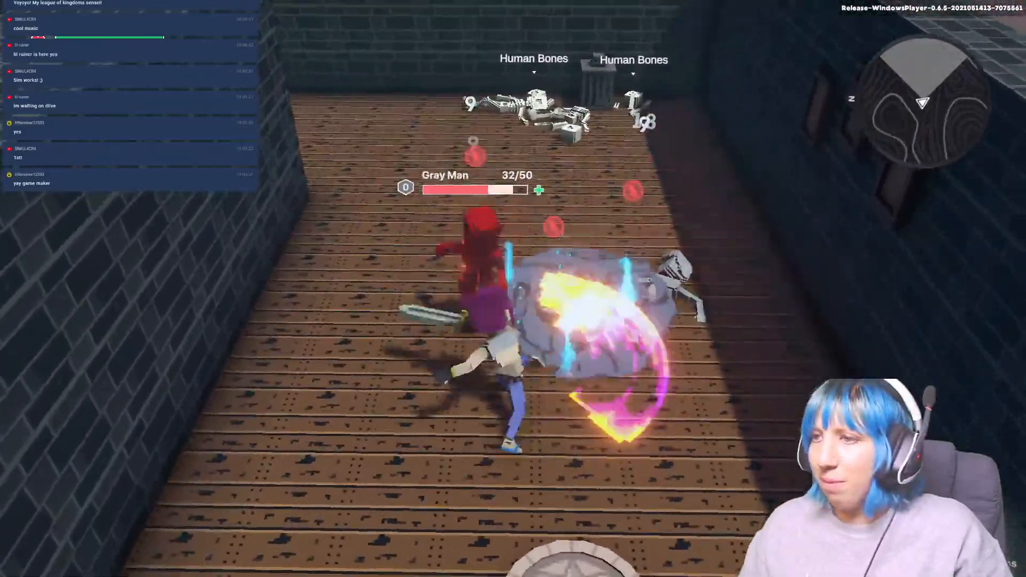
{"action": "left_click", "coordinate": [512, 289]}
{"action": "left_click", "coordinate": [513, 288]}
{"action": "left_click", "coordinate": [513, 288]}
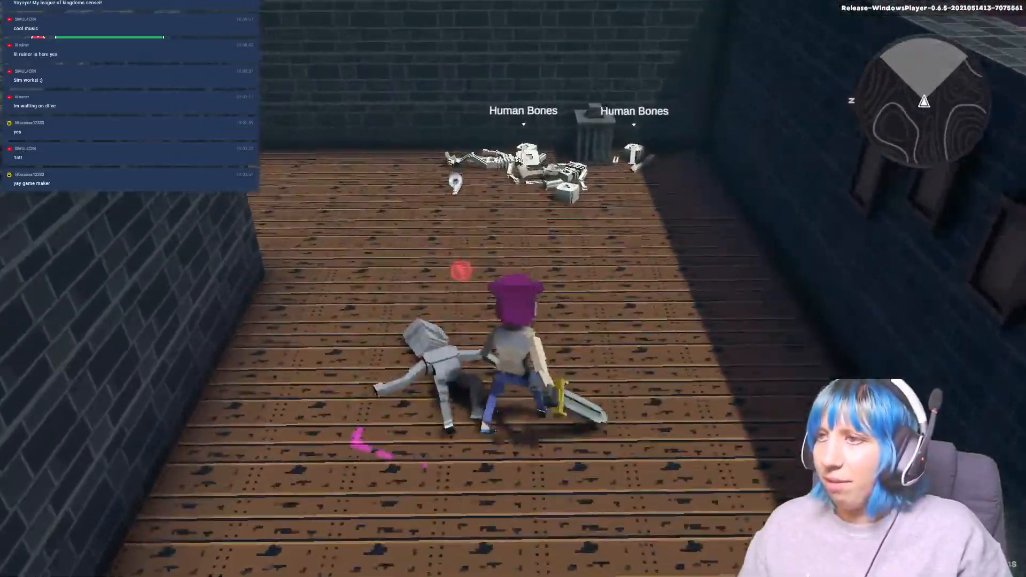
- Walk the avatar around the wooden-floored room to check the chests, bones, rug and wall frames, and end the playtest
{"action": "key", "text": "w"}
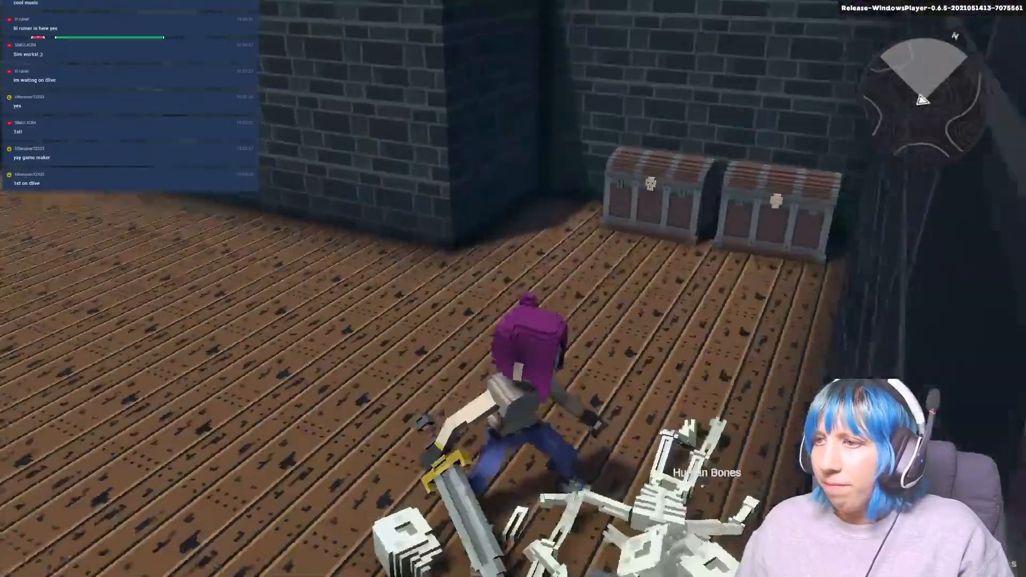
{"action": "key", "text": "w"}
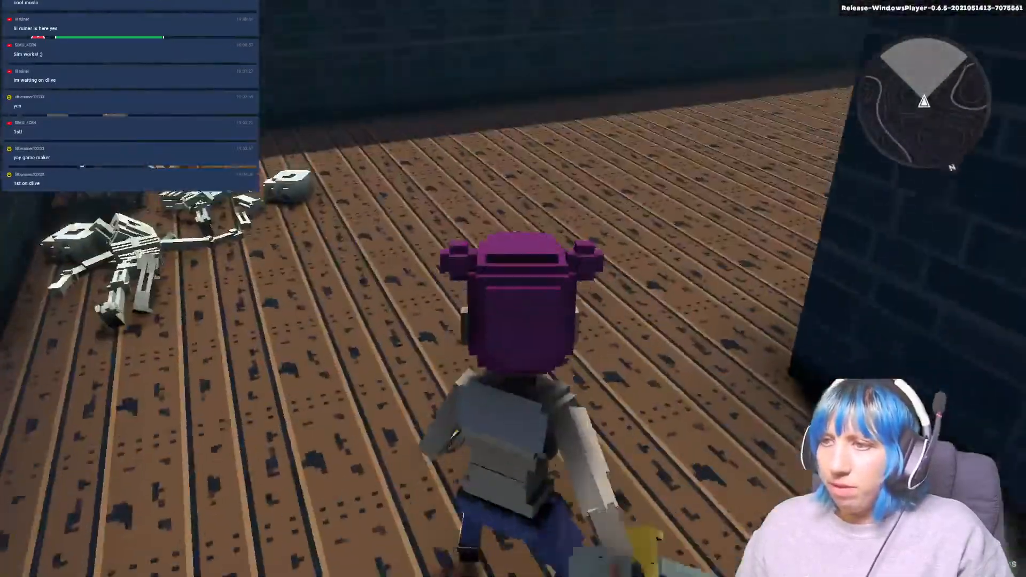
{"action": "key", "text": "w"}
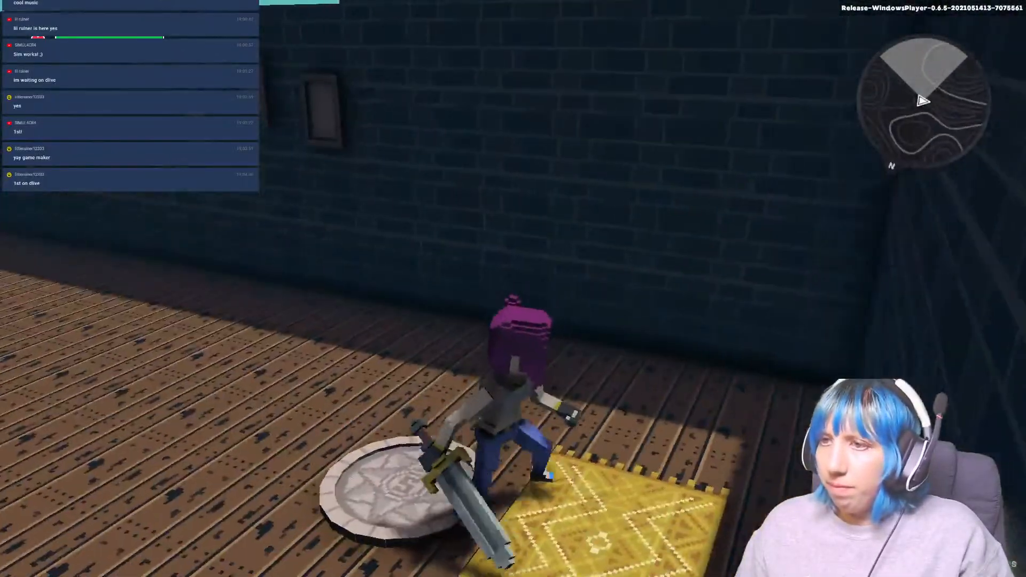
{"action": "key", "text": "w"}
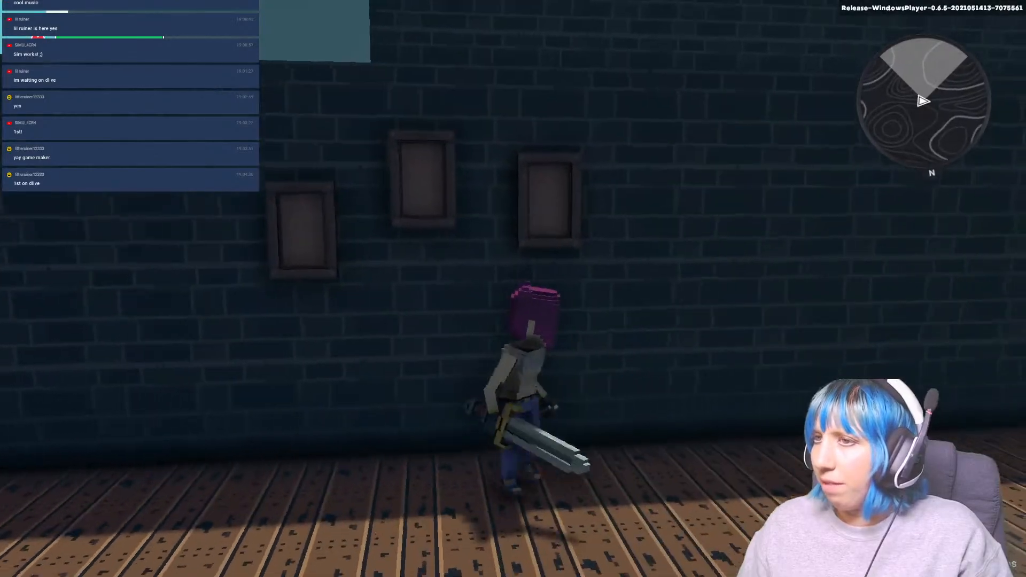
{"action": "key", "text": "d"}
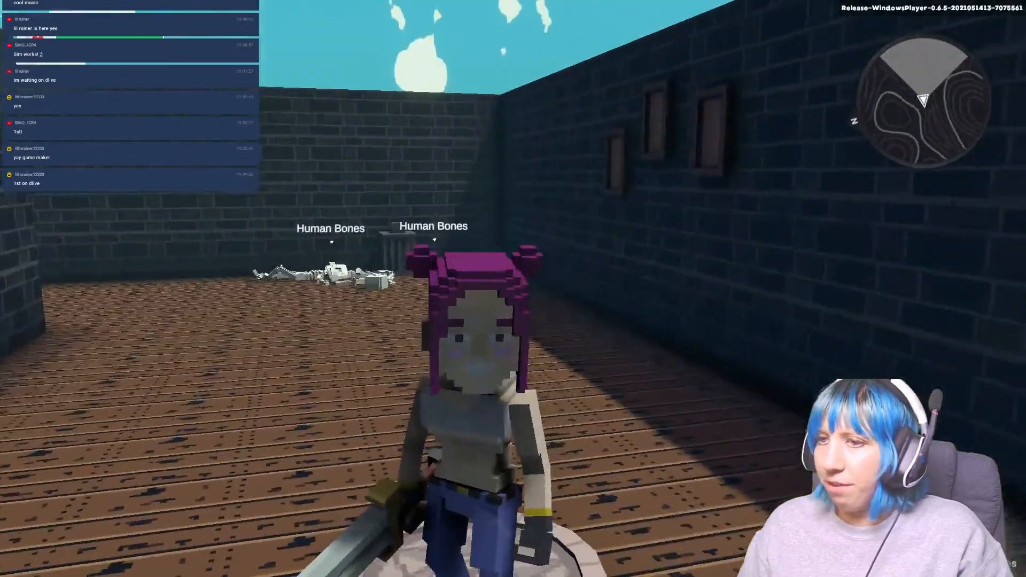
{"action": "key", "text": "w"}
{"action": "key", "text": "Escape"}
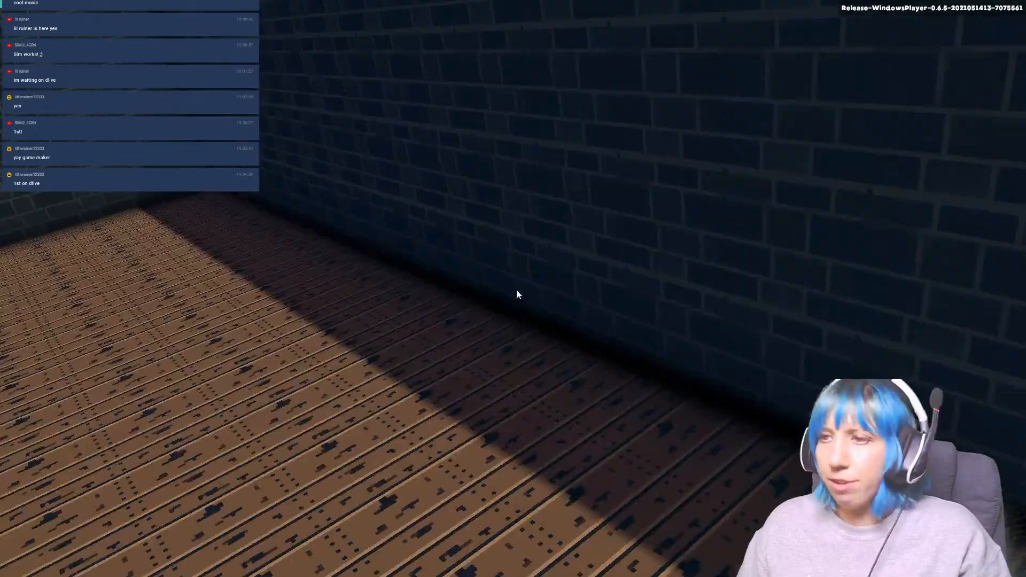
- Move the Avatar's Portal from the wooden-floored room to the stone floor by the staircase, at about X 48.93, Y 21.52, Z 169.16
{"action": "right_click_drag", "start_coordinate": [536, 233], "coordinate": [774, 219]}
{"action": "left_click", "coordinate": [1006, 256]}
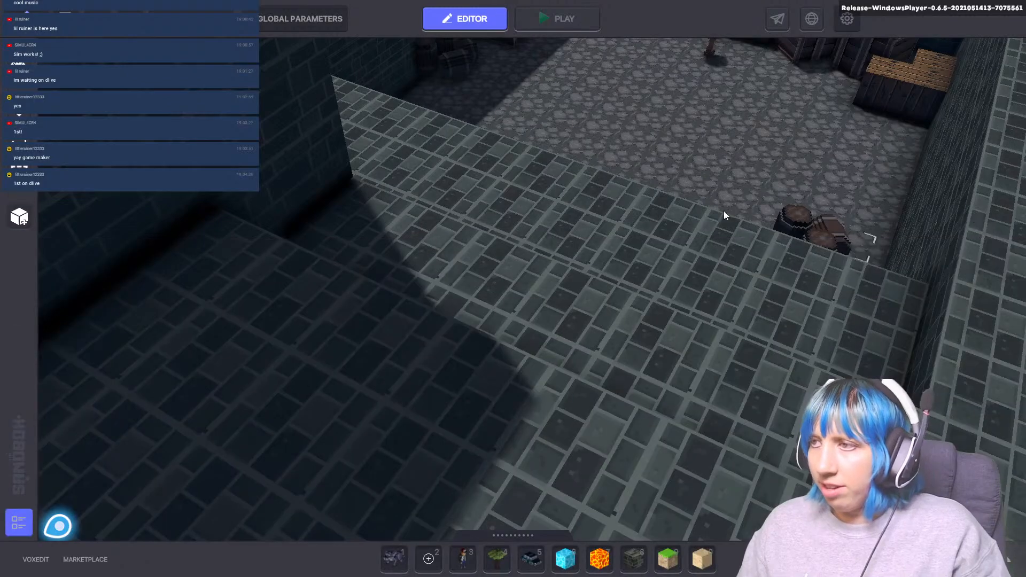
{"action": "scroll", "coordinate": [694, 212], "scroll_direction": "down", "scroll_amount": 5}
{"action": "middle_click_drag", "start_coordinate": [522, 274], "coordinate": [1021, 327]}
{"action": "scroll", "coordinate": [881, 335], "scroll_direction": "down", "scroll_amount": 2}
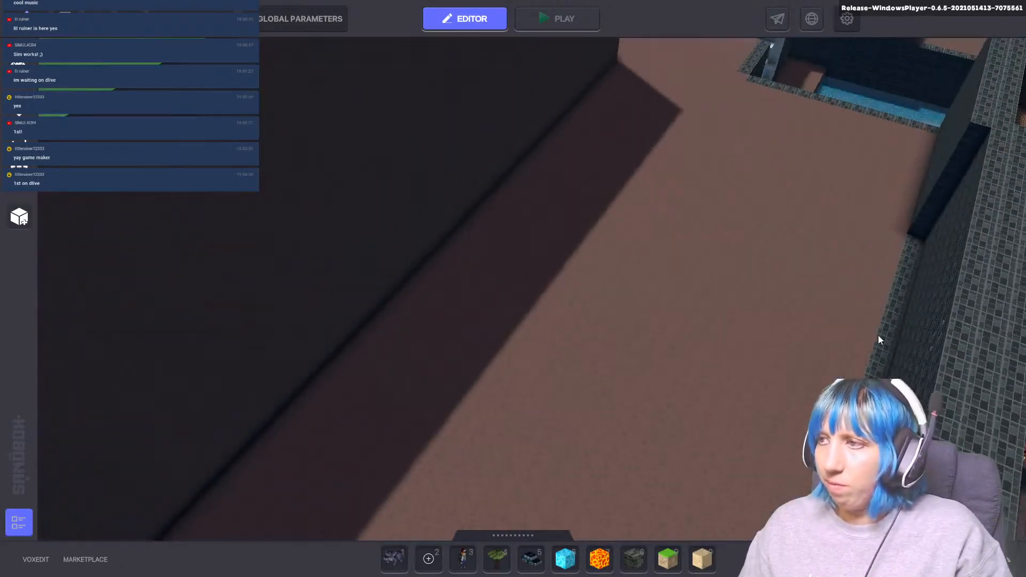
{"action": "middle_click_drag", "start_coordinate": [877, 334], "coordinate": [469, 221]}
{"action": "scroll", "coordinate": [374, 262], "scroll_direction": "down", "scroll_amount": 3}
{"action": "middle_click_drag", "start_coordinate": [373, 379], "coordinate": [505, 239]}
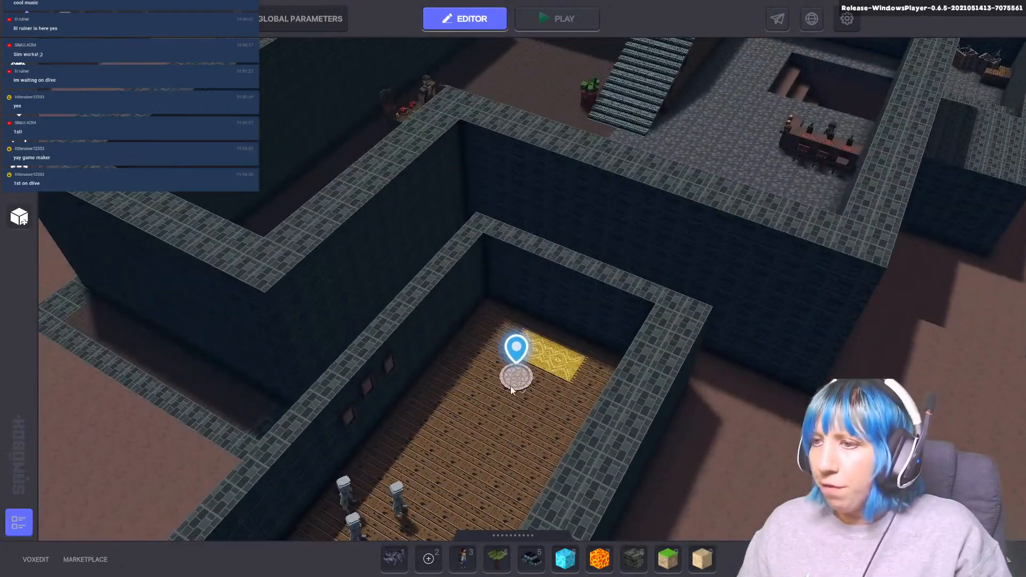
{"action": "left_click", "coordinate": [511, 390]}
{"action": "left_click_drag", "start_coordinate": [511, 390], "coordinate": [689, 197]}
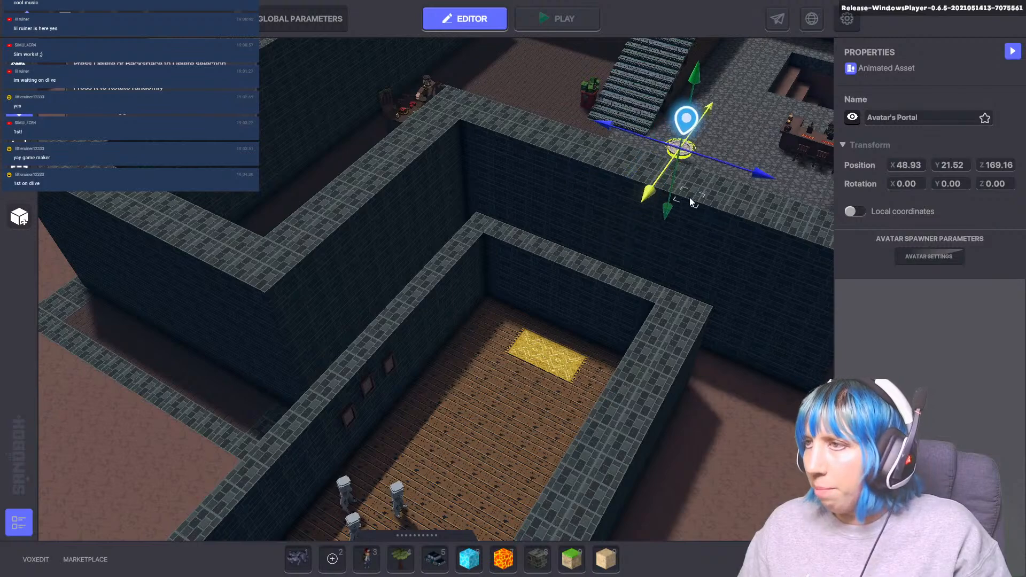
- Examine the overall map layout, from the stone-walled dungeon rooms across to the large empty grass area
{"action": "middle_click_drag", "start_coordinate": [654, 216], "coordinate": [509, 301]}
{"action": "scroll", "coordinate": [499, 339], "scroll_direction": "down", "scroll_amount": 3}
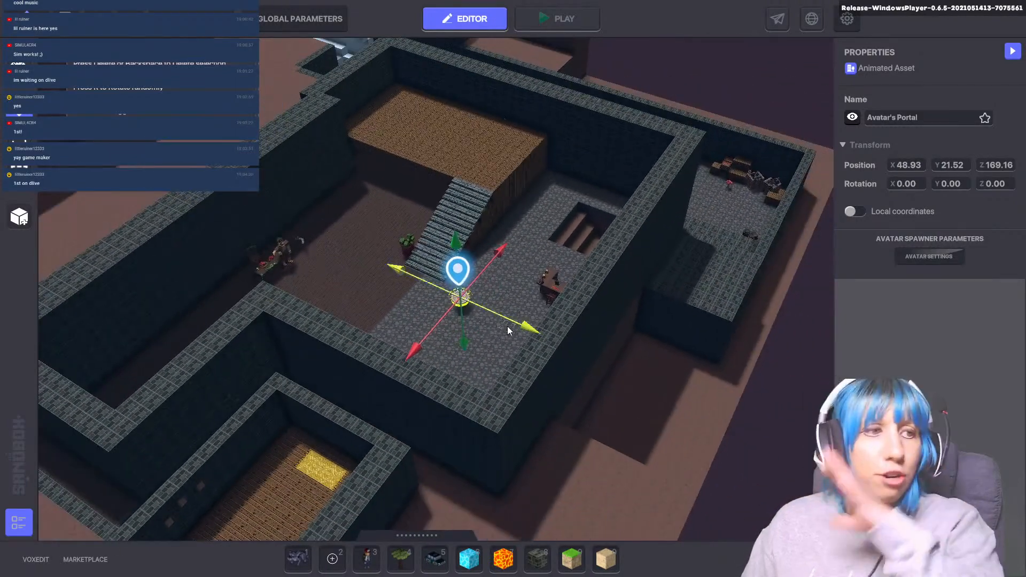
{"action": "scroll", "coordinate": [505, 343], "scroll_direction": "down", "scroll_amount": 5}
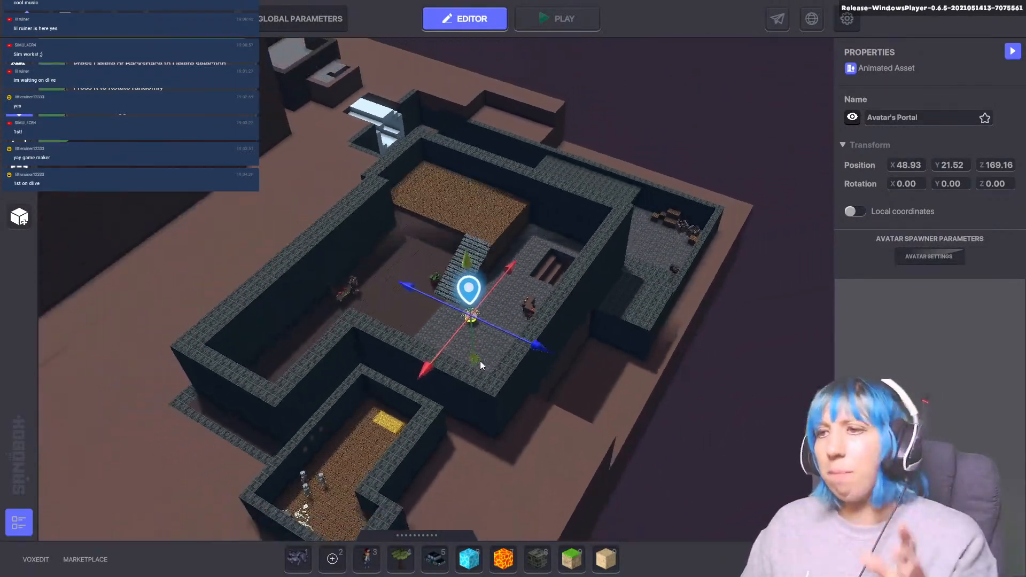
{"action": "scroll", "coordinate": [480, 361], "scroll_direction": "down", "scroll_amount": 2}
{"action": "middle_click_drag", "start_coordinate": [479, 361], "coordinate": [729, 386]}
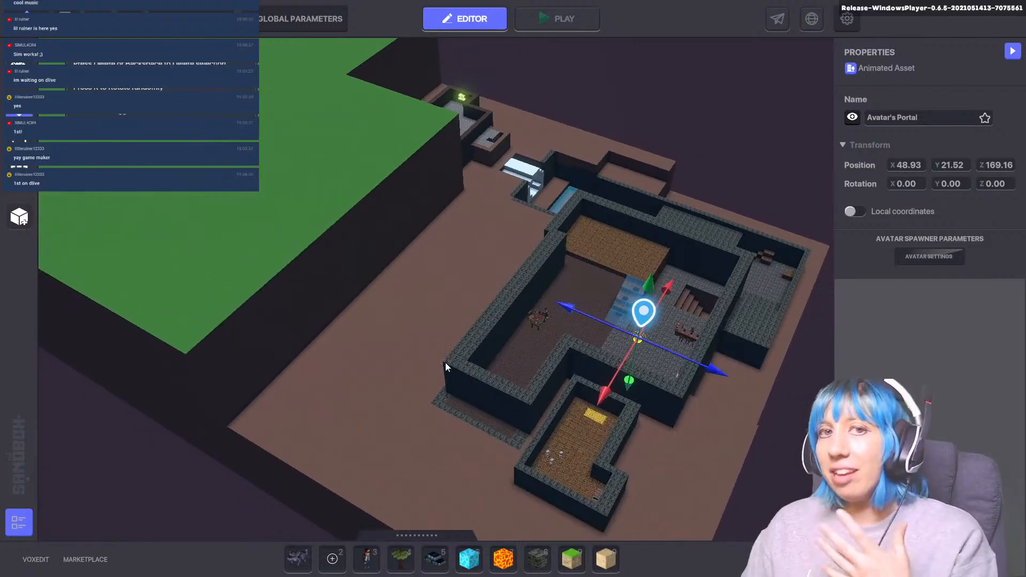
{"action": "scroll", "coordinate": [439, 368], "scroll_direction": "down", "scroll_amount": 3}
{"action": "middle_click_drag", "start_coordinate": [428, 353], "coordinate": [748, 497]}
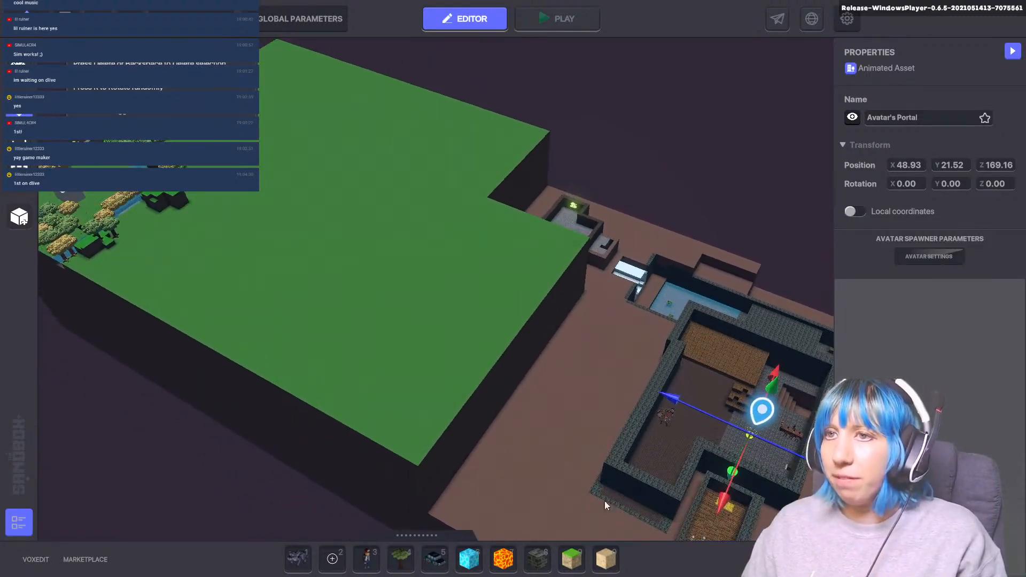
{"action": "middle_click_drag", "start_coordinate": [310, 264], "coordinate": [378, 293]}
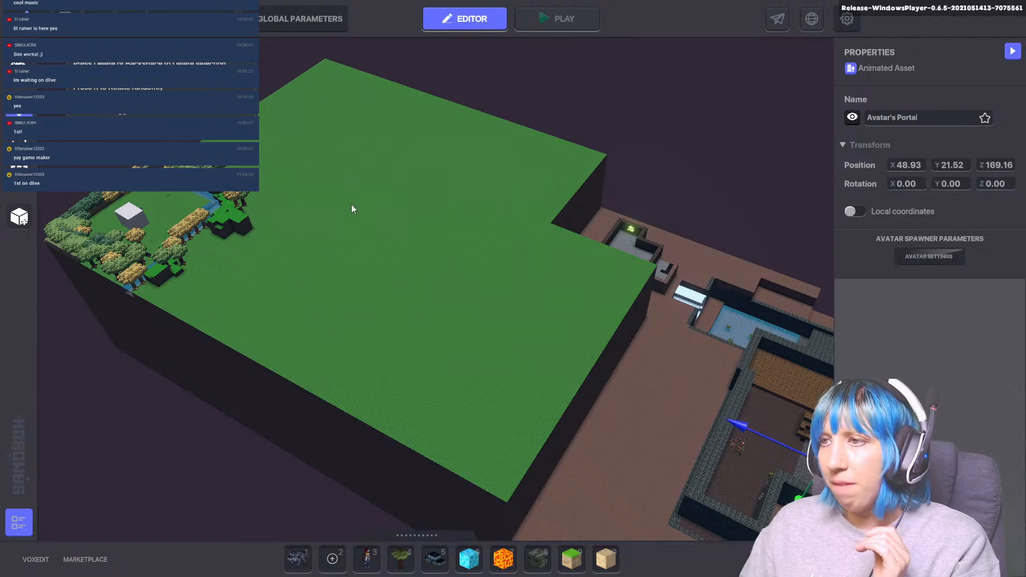
{"action": "middle_click_drag", "start_coordinate": [351, 209], "coordinate": [388, 391]}
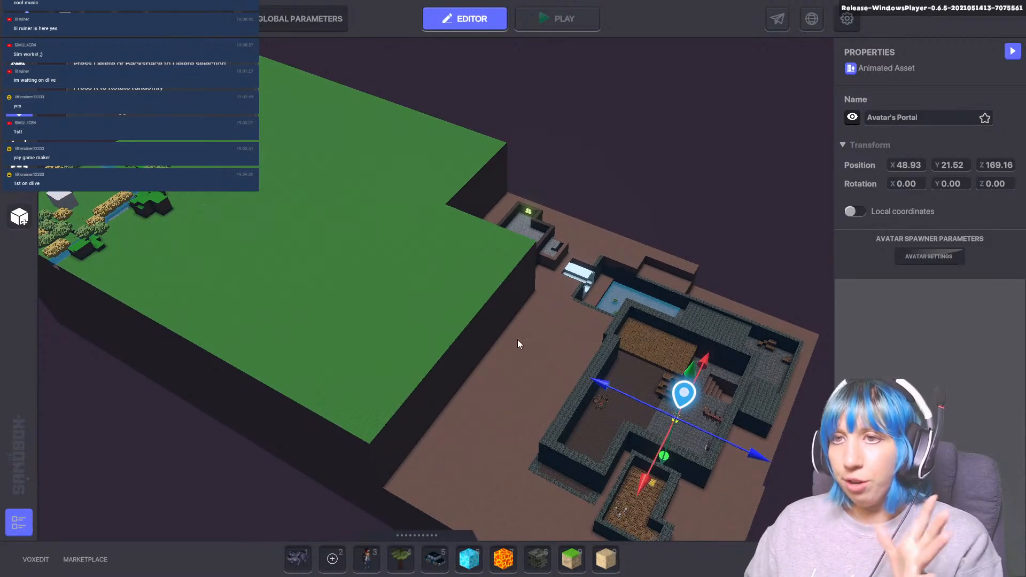
{"action": "middle_click_drag", "start_coordinate": [302, 200], "coordinate": [664, 462]}
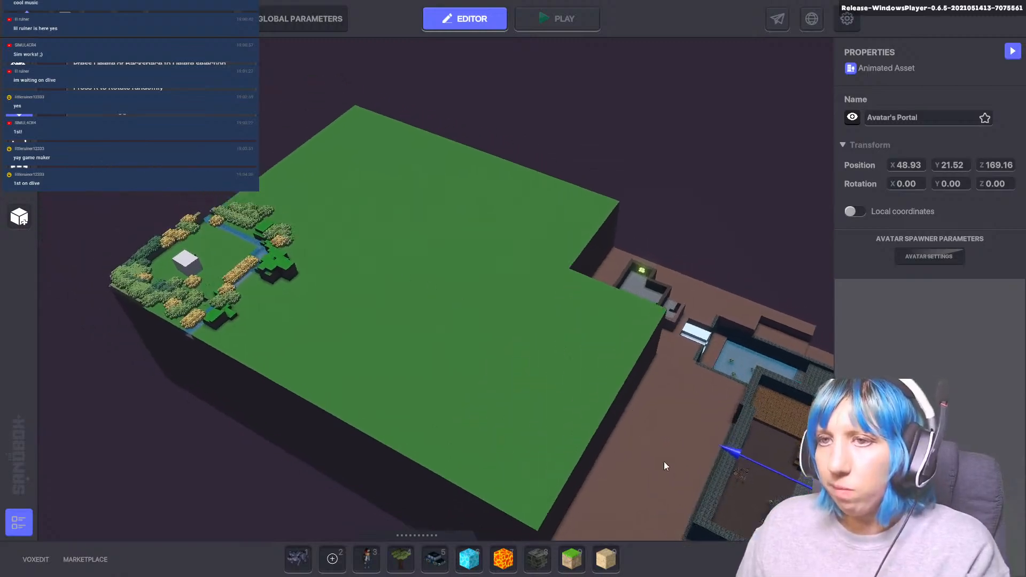
- Examine the forest corner of the map, including the trees, the river and the grass clearing beside the white building
{"action": "scroll", "coordinate": [405, 324], "scroll_direction": "up", "scroll_amount": 3}
{"action": "middle_click_drag", "start_coordinate": [380, 317], "coordinate": [604, 468]}
{"action": "scroll", "coordinate": [392, 412], "scroll_direction": "up", "scroll_amount": 5}
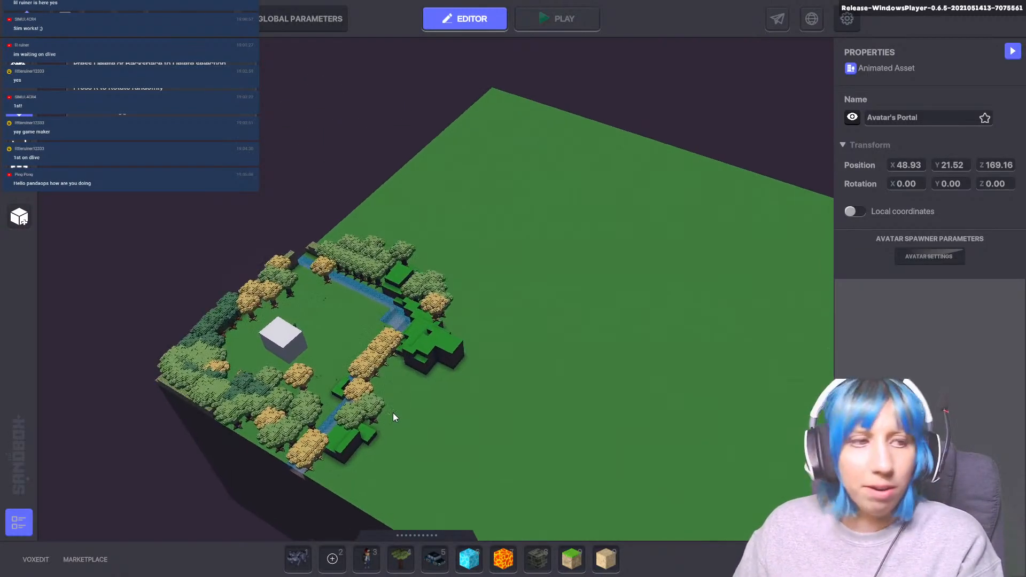
{"action": "scroll", "coordinate": [393, 413], "scroll_direction": "up", "scroll_amount": 6}
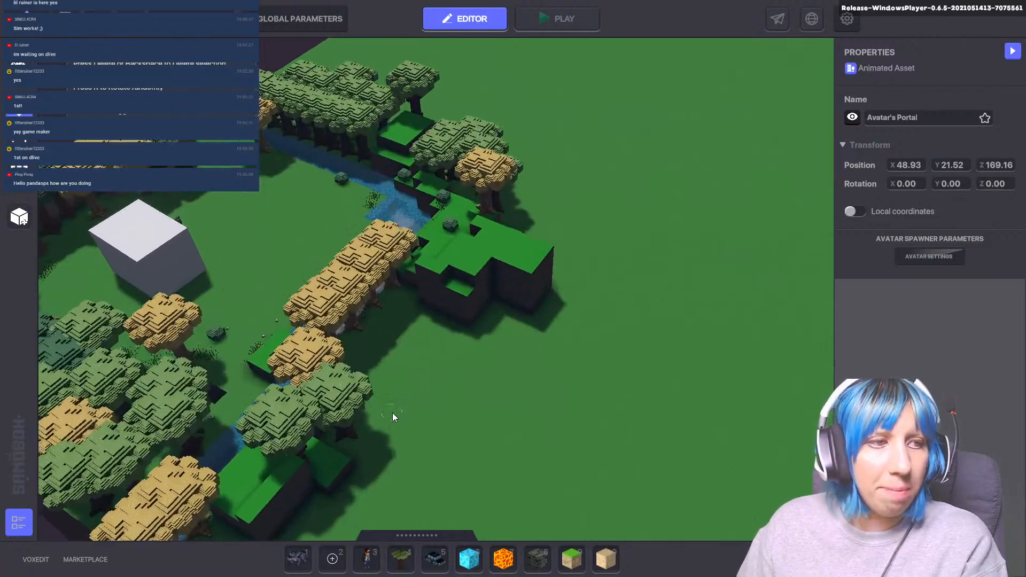
{"action": "middle_click_drag", "start_coordinate": [254, 306], "coordinate": [297, 380]}
{"action": "scroll", "coordinate": [297, 380], "scroll_direction": "up", "scroll_amount": 6}
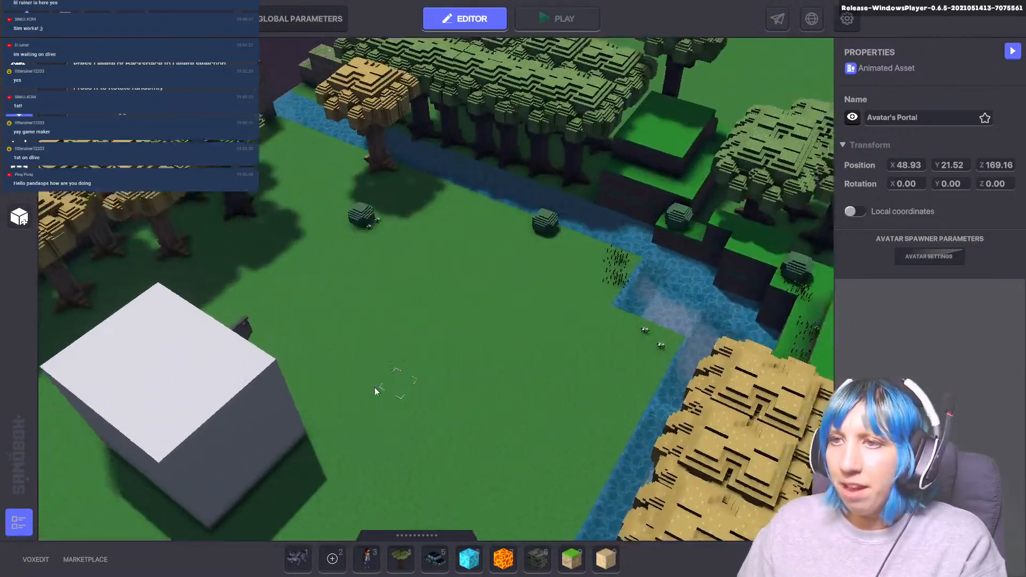
{"action": "middle_click_drag", "start_coordinate": [374, 387], "coordinate": [491, 383]}
{"action": "scroll", "coordinate": [462, 404], "scroll_direction": "up", "scroll_amount": 6}
{"action": "middle_click_drag", "start_coordinate": [552, 368], "coordinate": [473, 350]}
{"action": "right_click_drag", "start_coordinate": [472, 351], "coordinate": [528, 348]}
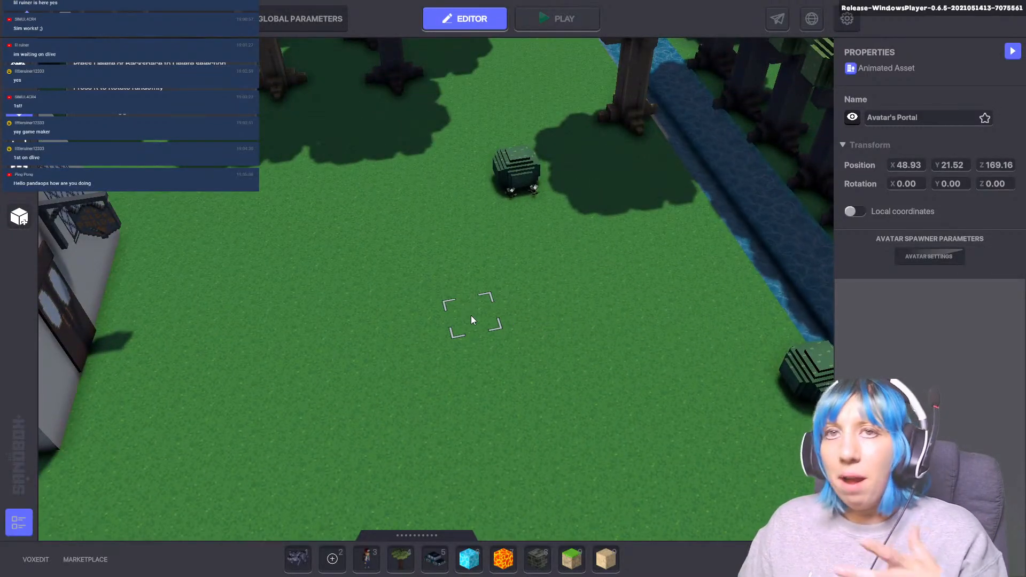
{"action": "right_click_drag", "start_coordinate": [350, 318], "coordinate": [370, 312]}
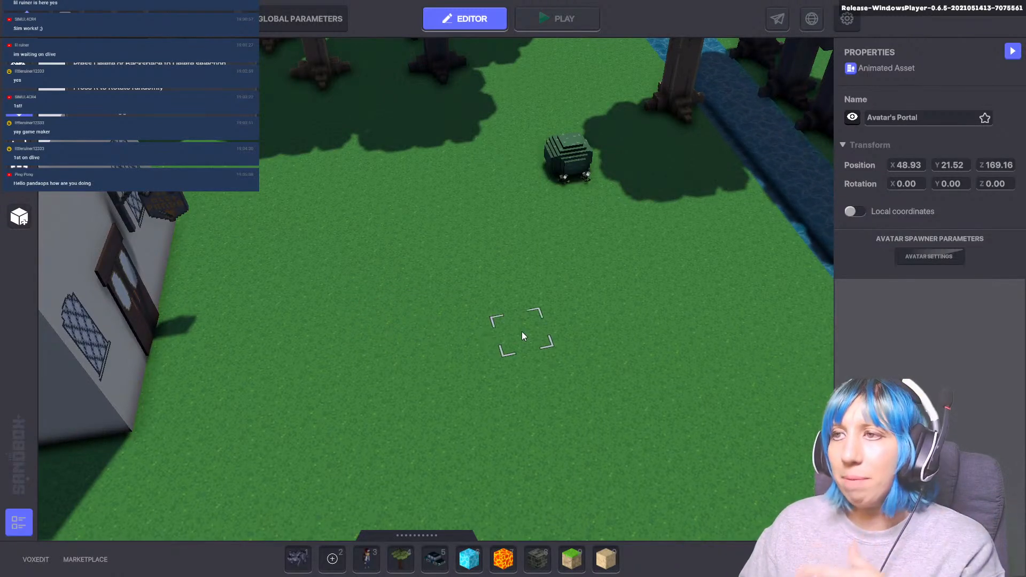
{"action": "mouse_move", "coordinate": [445, 304]}
{"action": "right_mouse_down"}
{"action": "mouse_move", "coordinate": [469, 306]}
{"action": "mouse_move", "coordinate": [456, 308]}
{"action": "right_mouse_up"}
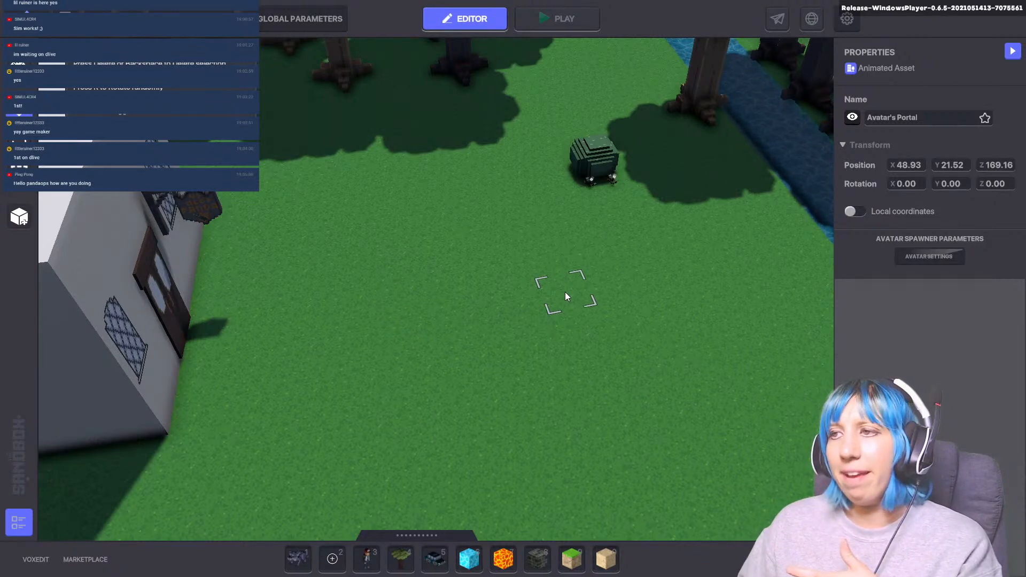
- Examine the white building in the clearing, focusing on its front wall with the door, windows and hanging sign
{"action": "key", "text": "w"}
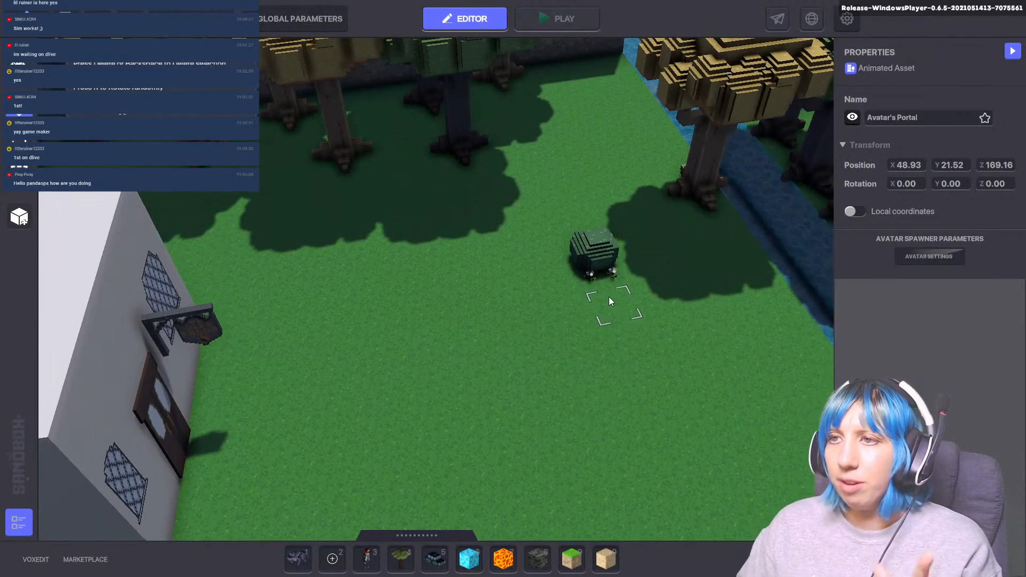
{"action": "scroll", "coordinate": [596, 298], "scroll_direction": "down", "scroll_amount": 4}
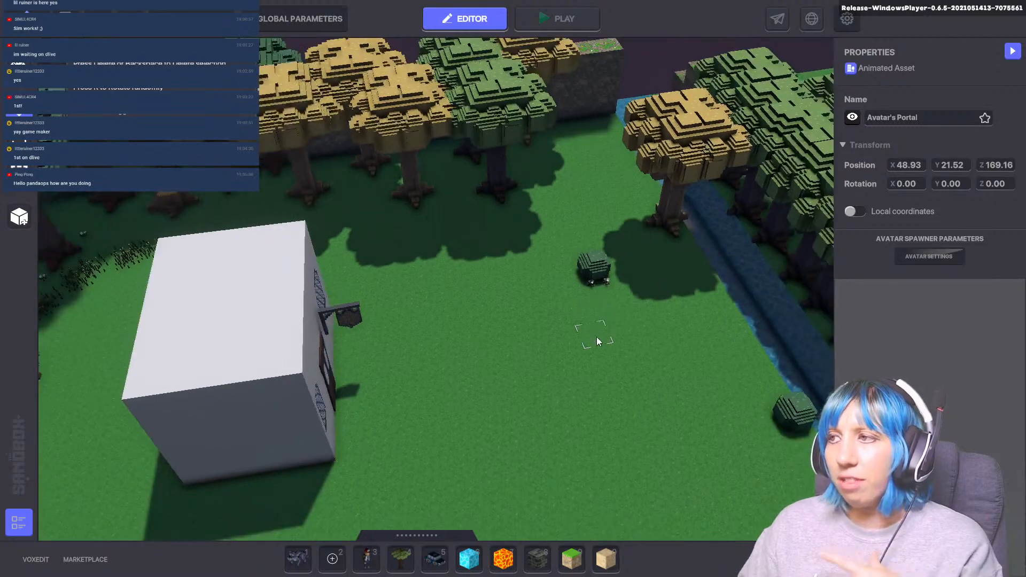
{"action": "scroll", "coordinate": [601, 334], "scroll_direction": "up", "scroll_amount": 6}
{"action": "scroll", "coordinate": [534, 325], "scroll_direction": "down", "scroll_amount": 5}
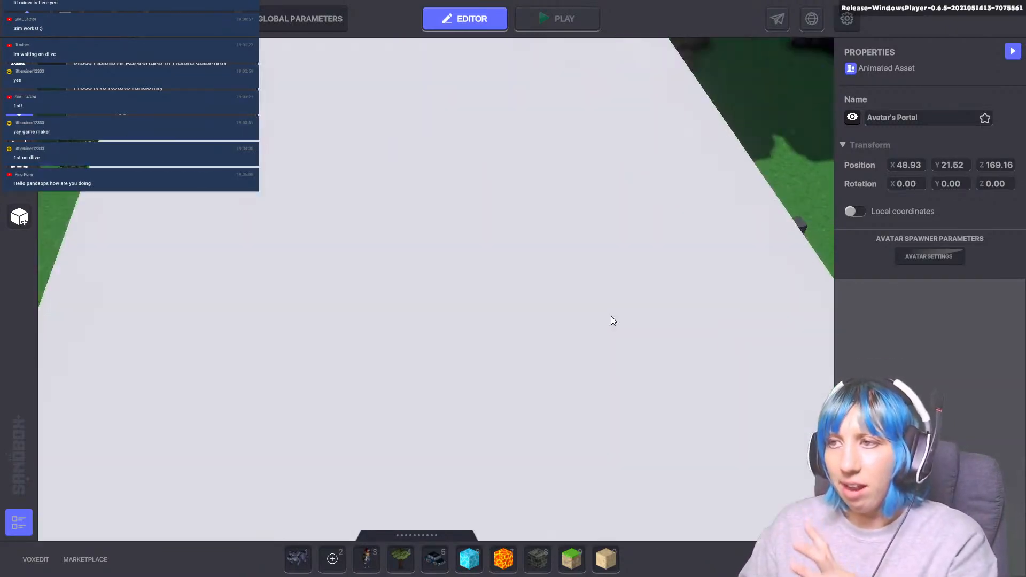
{"action": "scroll", "coordinate": [588, 315], "scroll_direction": "up", "scroll_amount": 5}
{"action": "right_click_drag", "start_coordinate": [561, 309], "coordinate": [505, 274]}
{"action": "scroll", "coordinate": [534, 334], "scroll_direction": "down", "scroll_amount": 5}
{"action": "scroll", "coordinate": [513, 313], "scroll_direction": "up", "scroll_amount": 6}
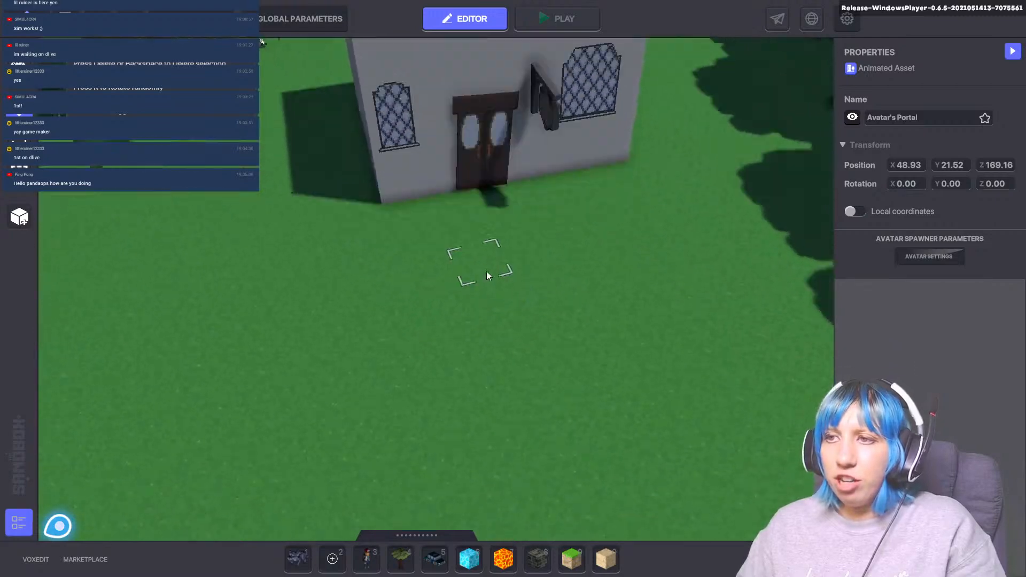
{"action": "scroll", "coordinate": [484, 299], "scroll_direction": "down", "scroll_amount": 4}
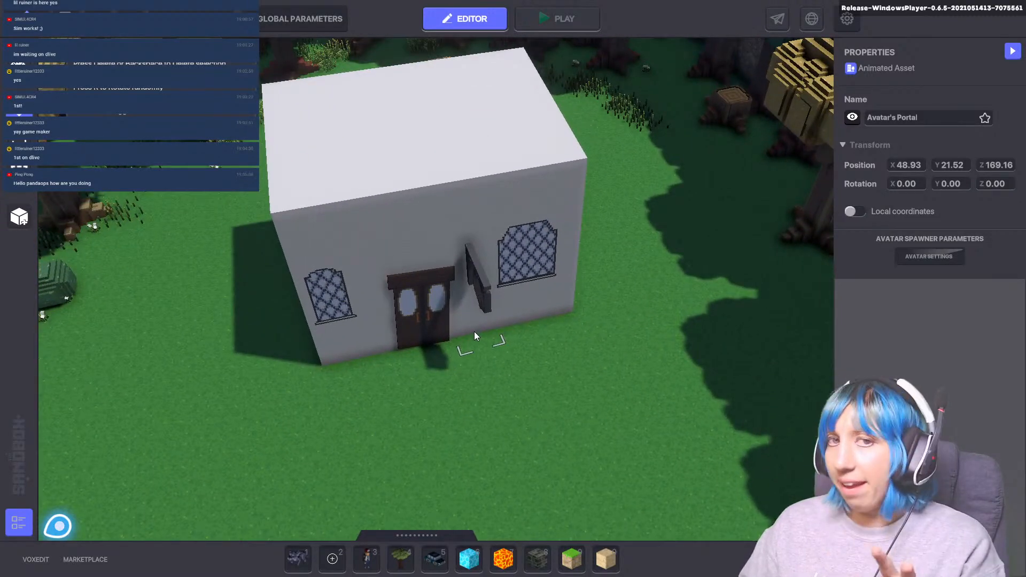
{"action": "scroll", "coordinate": [472, 342], "scroll_direction": "down", "scroll_amount": 2}
{"action": "scroll", "coordinate": [479, 338], "scroll_direction": "up", "scroll_amount": 5}
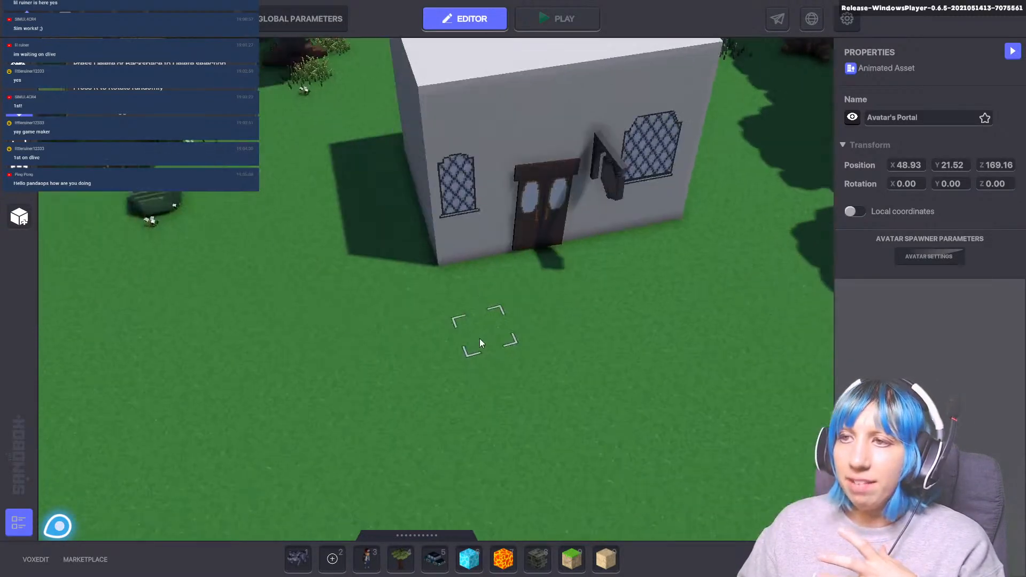
- Examine the open grass in front of the white building and the clearing's edge toward the river
{"action": "scroll", "coordinate": [510, 303], "scroll_direction": "down", "scroll_amount": 5}
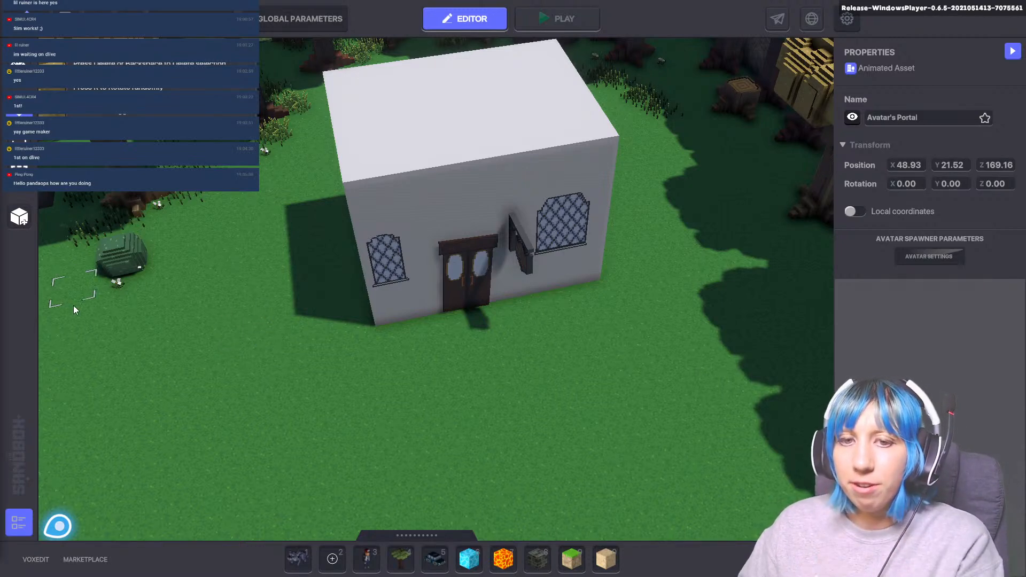
{"action": "middle_click_drag", "start_coordinate": [374, 358], "coordinate": [364, 329]}
{"action": "middle_click_drag", "start_coordinate": [338, 264], "coordinate": [379, 287]}
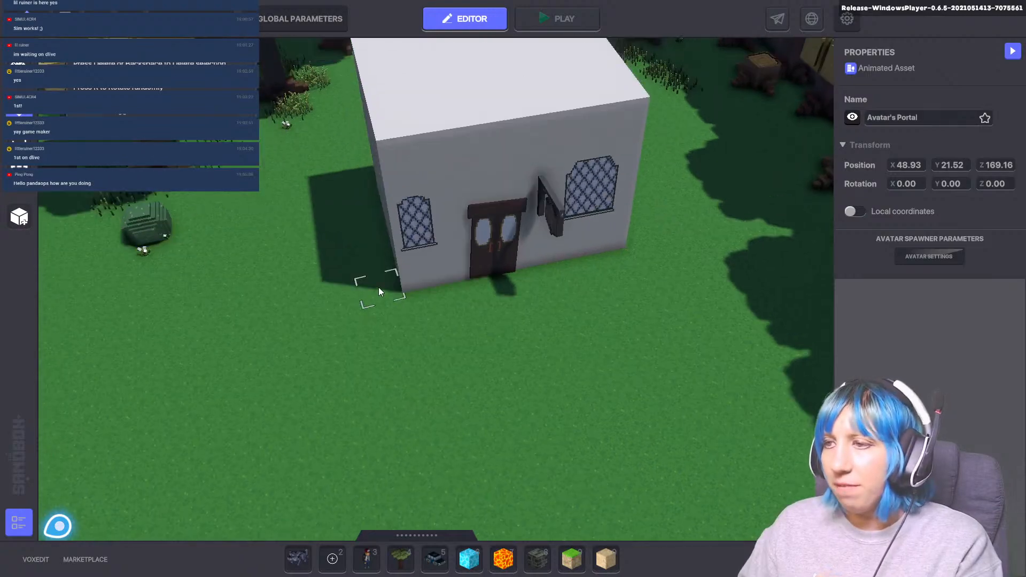
{"action": "scroll", "coordinate": [437, 326], "scroll_direction": "up", "scroll_amount": 3}
{"action": "scroll", "coordinate": [437, 331], "scroll_direction": "down", "scroll_amount": 5}
{"action": "scroll", "coordinate": [359, 286], "scroll_direction": "up", "scroll_amount": 3}
{"action": "middle_click_drag", "start_coordinate": [439, 341], "coordinate": [437, 287]}
{"action": "scroll", "coordinate": [379, 354], "scroll_direction": "down", "scroll_amount": 3}
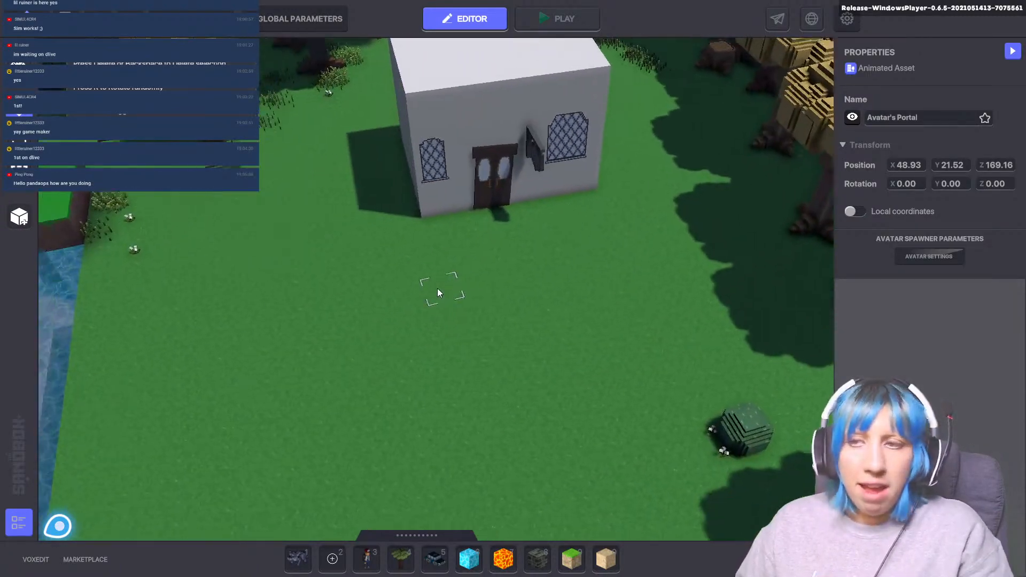
- Examine the tree line and bush beside the clearing, and the stepped grass terraces along the river
{"action": "right_click_drag", "start_coordinate": [437, 287], "coordinate": [504, 292]}
{"action": "middle_click_drag", "start_coordinate": [503, 293], "coordinate": [460, 284]}
{"action": "right_click_drag", "start_coordinate": [461, 283], "coordinate": [499, 246]}
{"action": "key", "text": "e"}
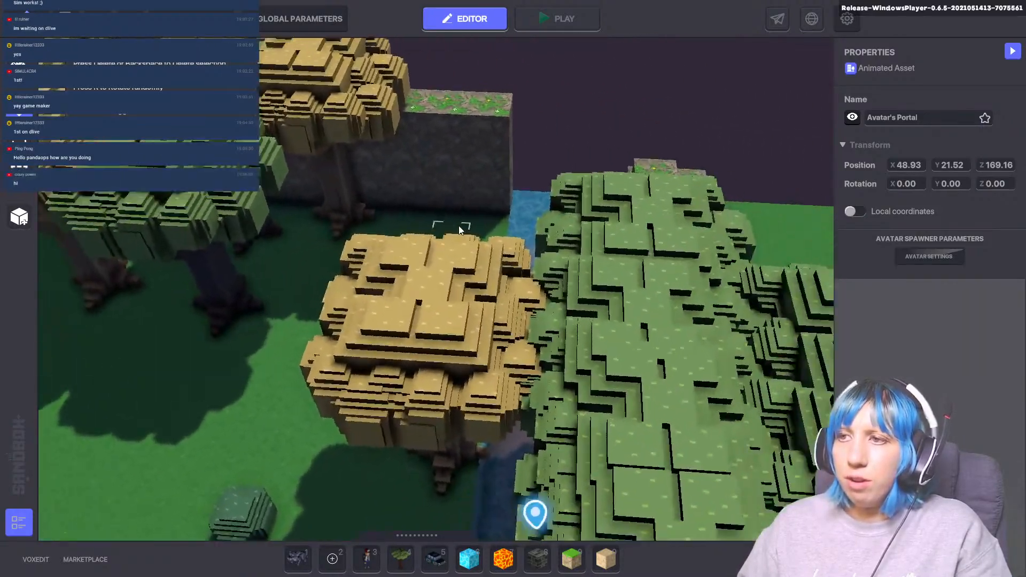
{"action": "key", "text": "q"}
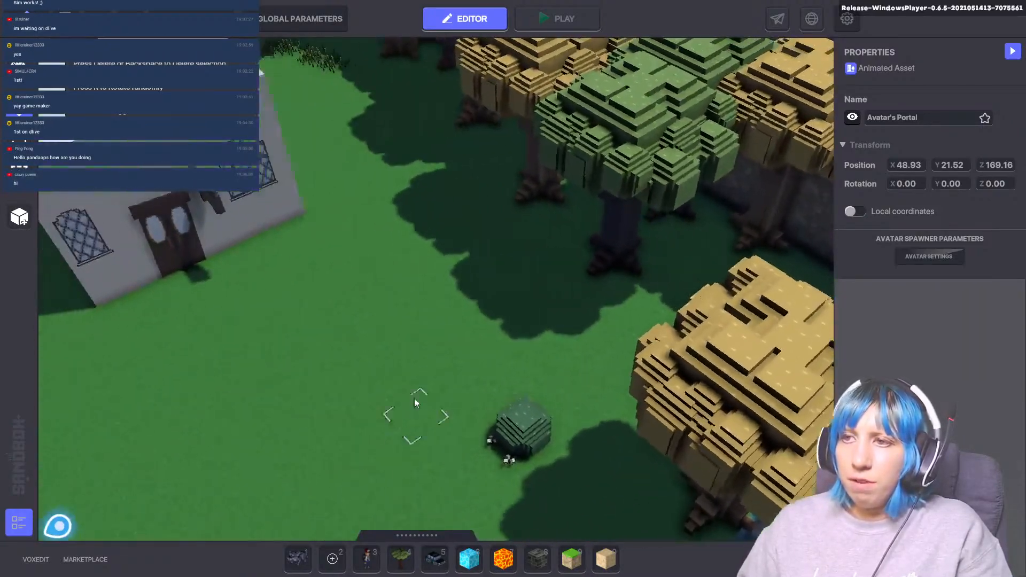
{"action": "middle_click_drag", "start_coordinate": [416, 403], "coordinate": [475, 441]}
{"action": "right_click_drag", "start_coordinate": [474, 441], "coordinate": [500, 390]}
{"action": "middle_click_drag", "start_coordinate": [500, 390], "coordinate": [500, 295]}
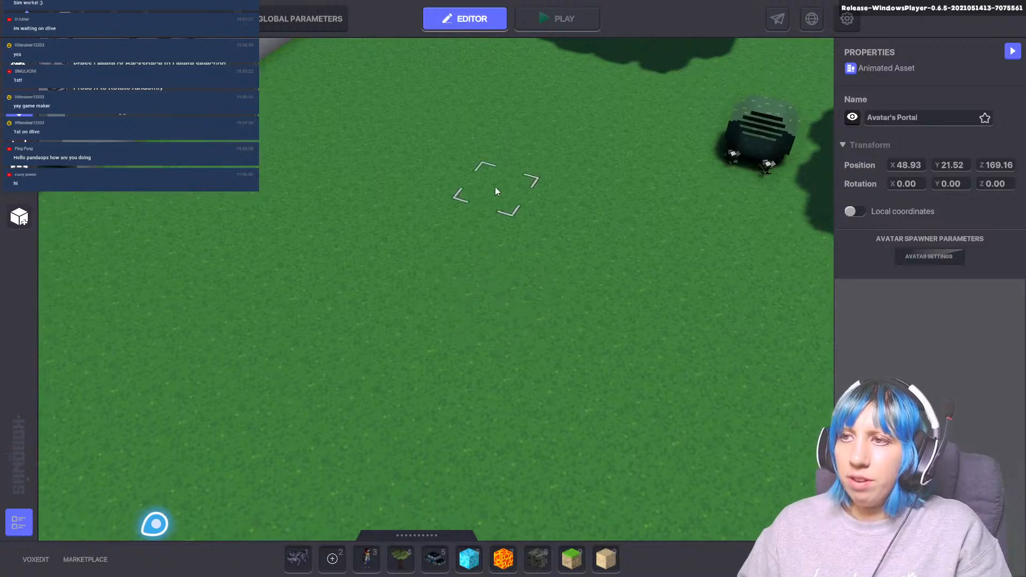
{"action": "right_click_drag", "start_coordinate": [514, 98], "coordinate": [527, 5]}
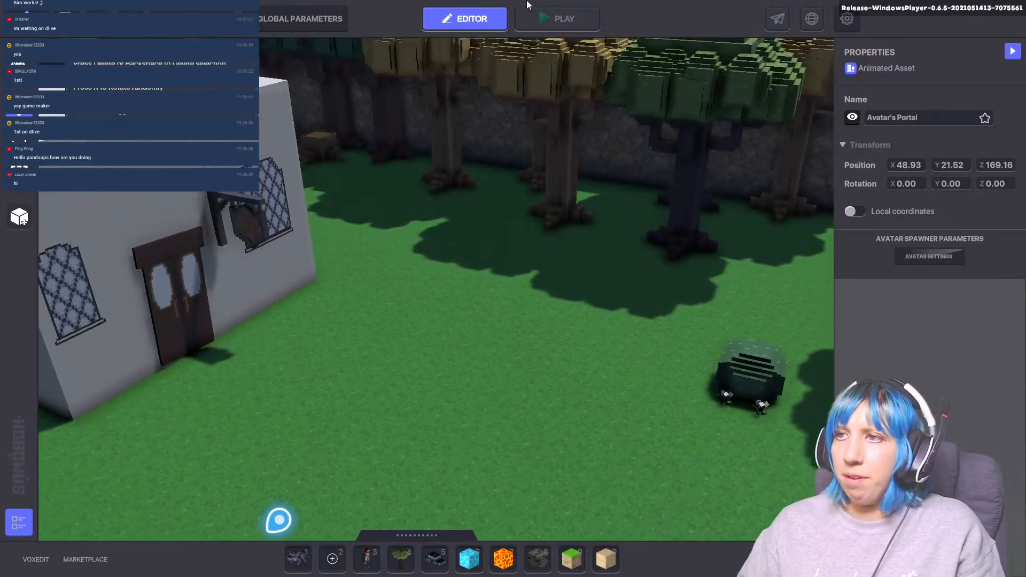
{"action": "right_click_drag", "start_coordinate": [590, 246], "coordinate": [106, 273]}
{"action": "mouse_move", "coordinate": [737, 235]}
{"action": "right_mouse_down"}
{"action": "mouse_move", "coordinate": [563, 214]}
{"action": "mouse_move", "coordinate": [208, 206]}
{"action": "mouse_move", "coordinate": [48, 227]}
{"action": "right_mouse_up"}
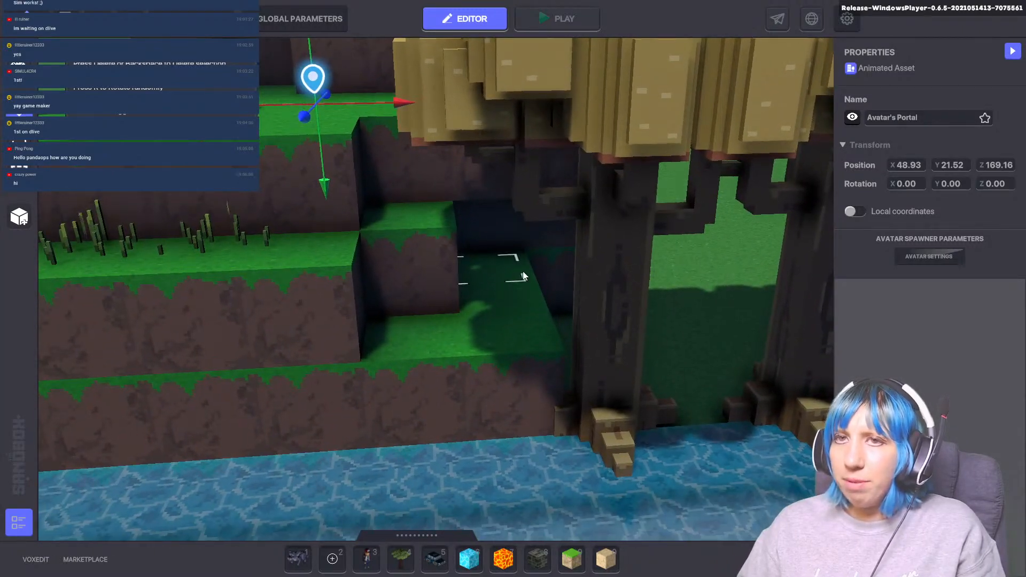
- Examine the stone-walled dungeon rooms around the Avatar's Portal, focusing on the characters and potted plants by the wooden floor
{"action": "right_click_drag", "start_coordinate": [521, 273], "coordinate": [1023, 297]}
{"action": "right_click_drag", "start_coordinate": [480, 291], "coordinate": [1010, 297]}
{"action": "key", "text": "s"}
{"action": "right_click_drag", "start_coordinate": [596, 295], "coordinate": [310, 382]}
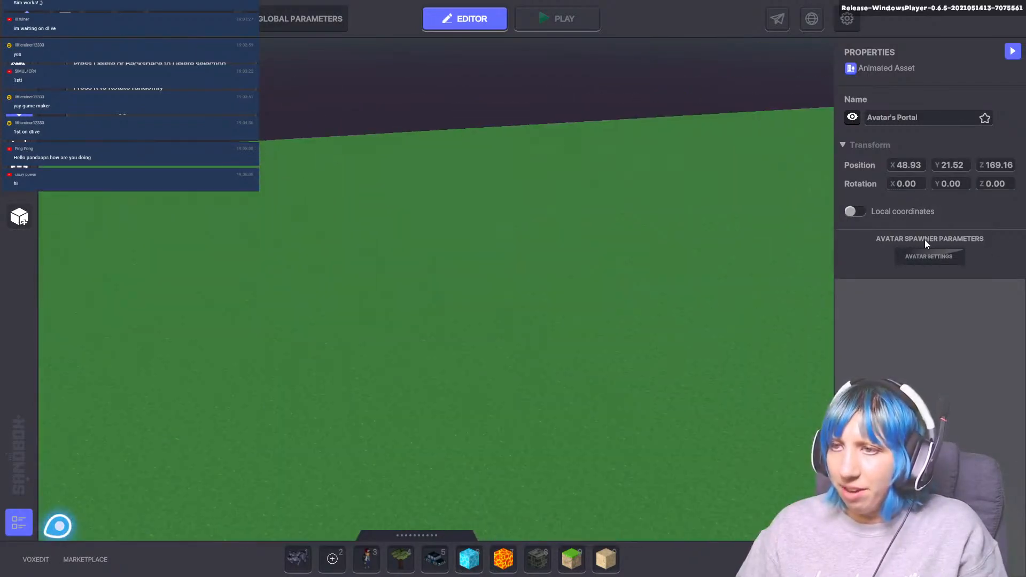
{"action": "right_click_drag", "start_coordinate": [769, 251], "coordinate": [344, 380]}
{"action": "right_click_drag", "start_coordinate": [796, 222], "coordinate": [485, 354]}
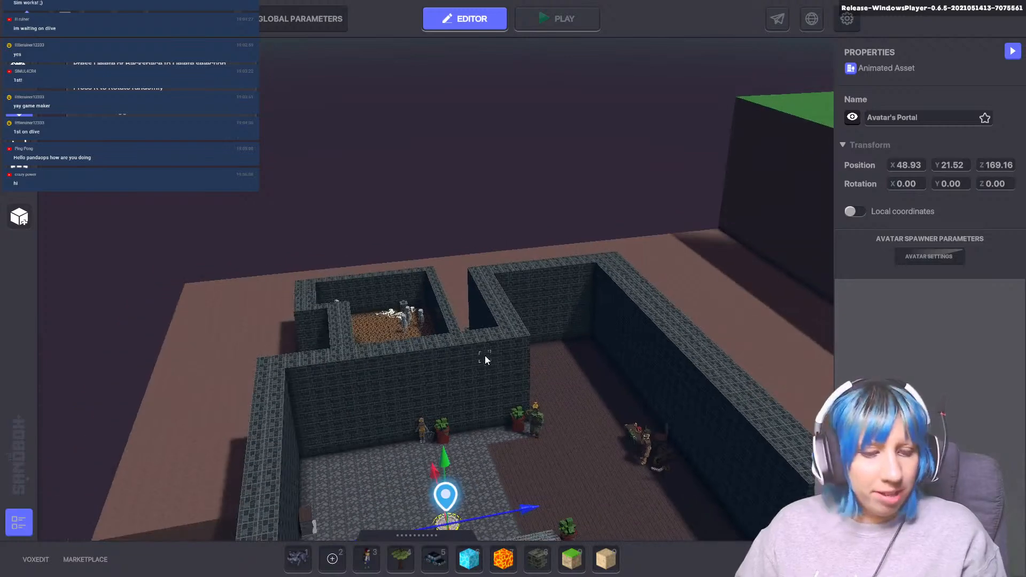
{"action": "middle_click_drag", "start_coordinate": [603, 358], "coordinate": [560, 293]}
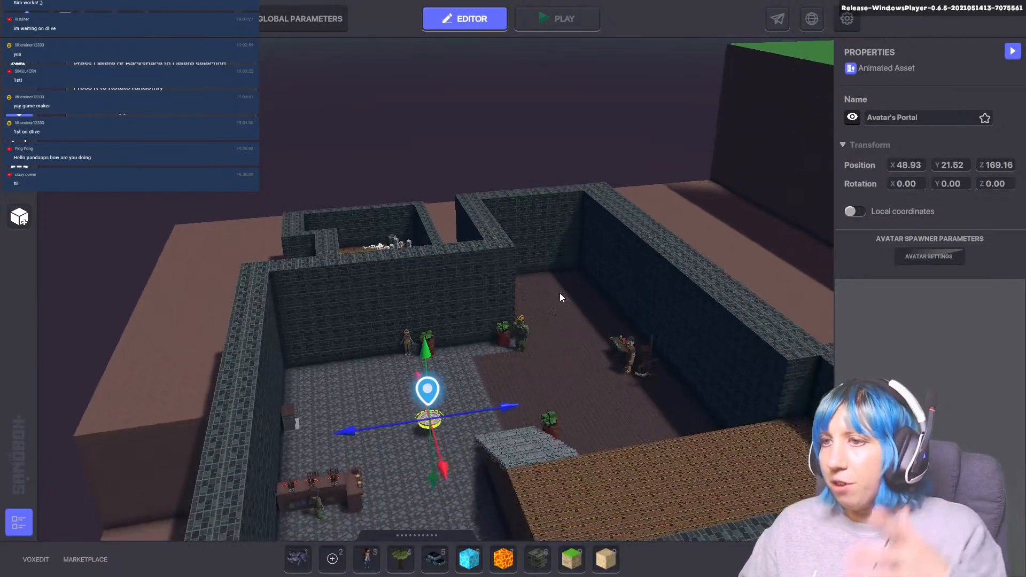
{"action": "scroll", "coordinate": [454, 369], "scroll_direction": "up", "scroll_amount": 4}
{"action": "scroll", "coordinate": [495, 346], "scroll_direction": "up", "scroll_amount": 3}
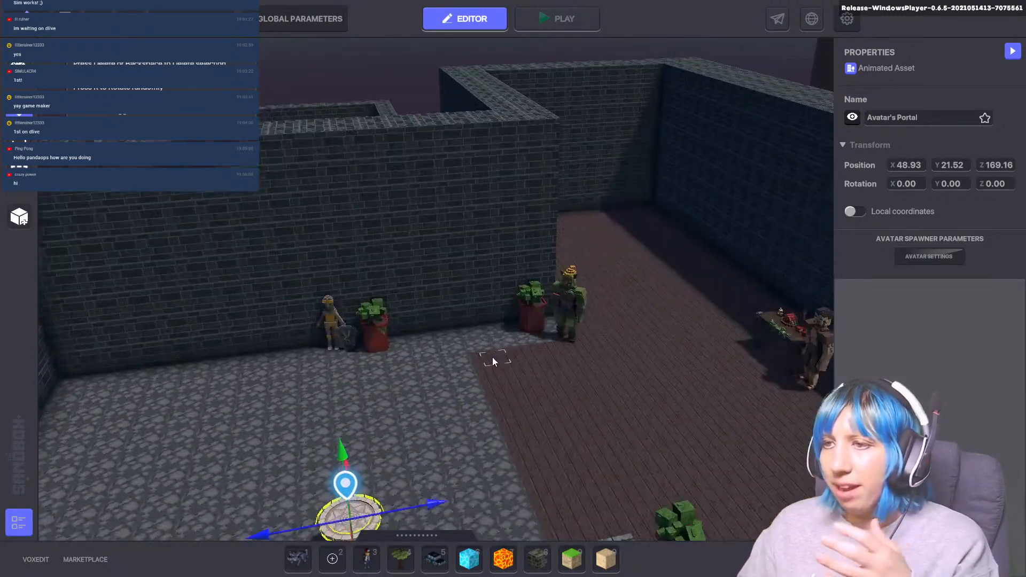
{"action": "middle_click_drag", "start_coordinate": [508, 350], "coordinate": [460, 339]}
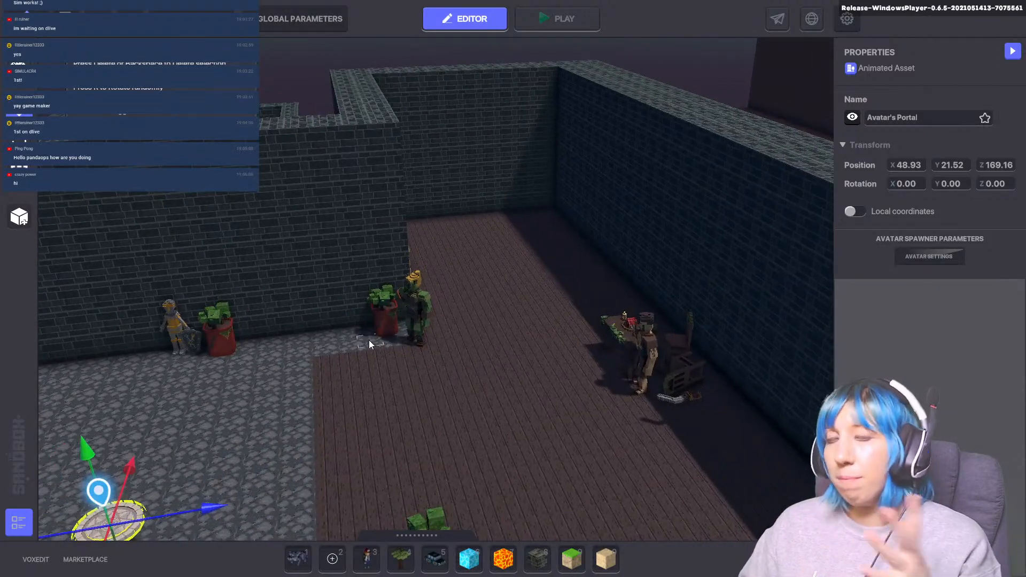
- Start a playtest and walk the avatar from the portal to the character beside the table, picking up the Collectable quest
{"action": "key", "text": "ctrl+p"}
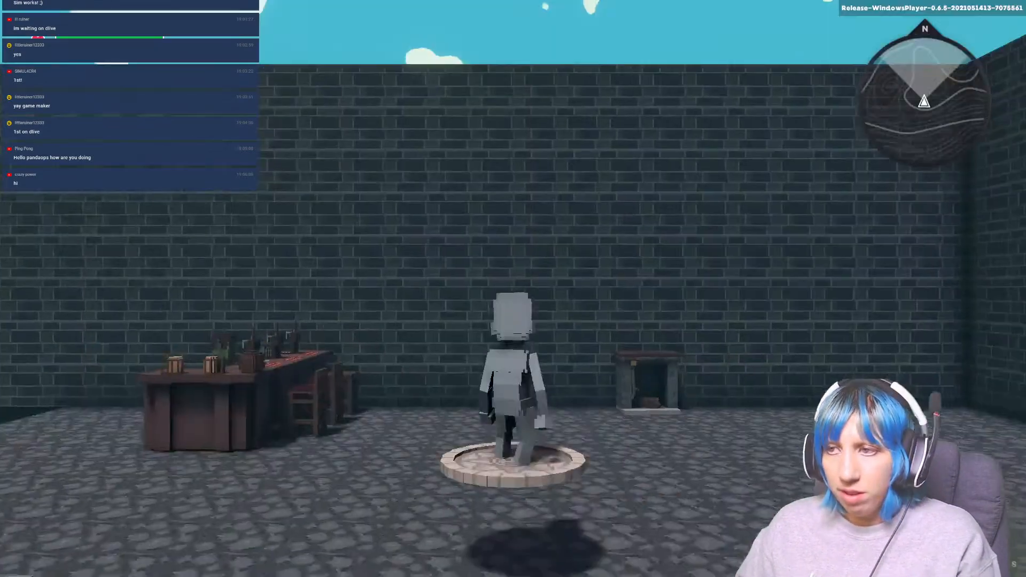
{"action": "key", "text": "w"}
{"action": "key", "text": "w"}
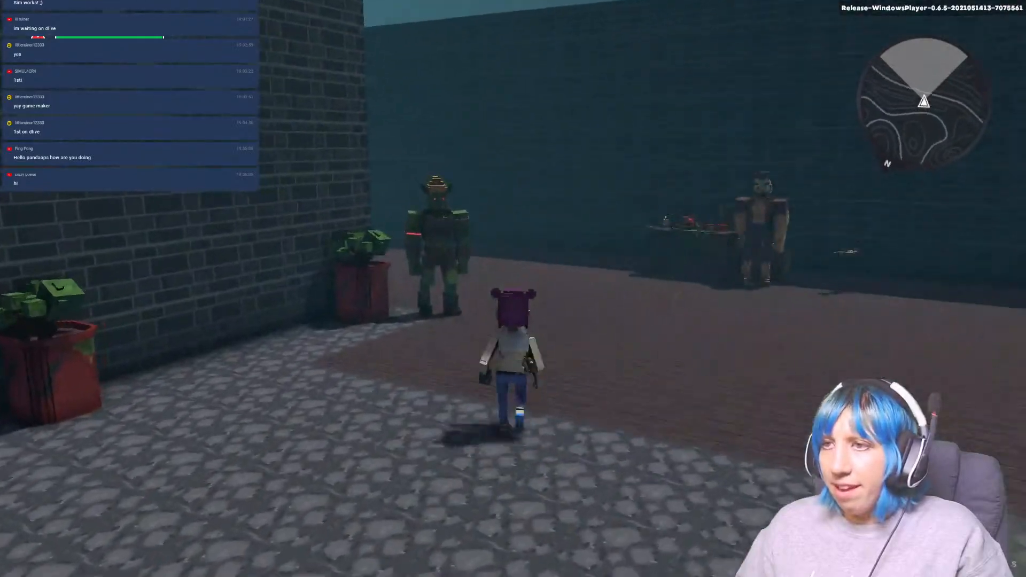
{"action": "key", "text": "w"}
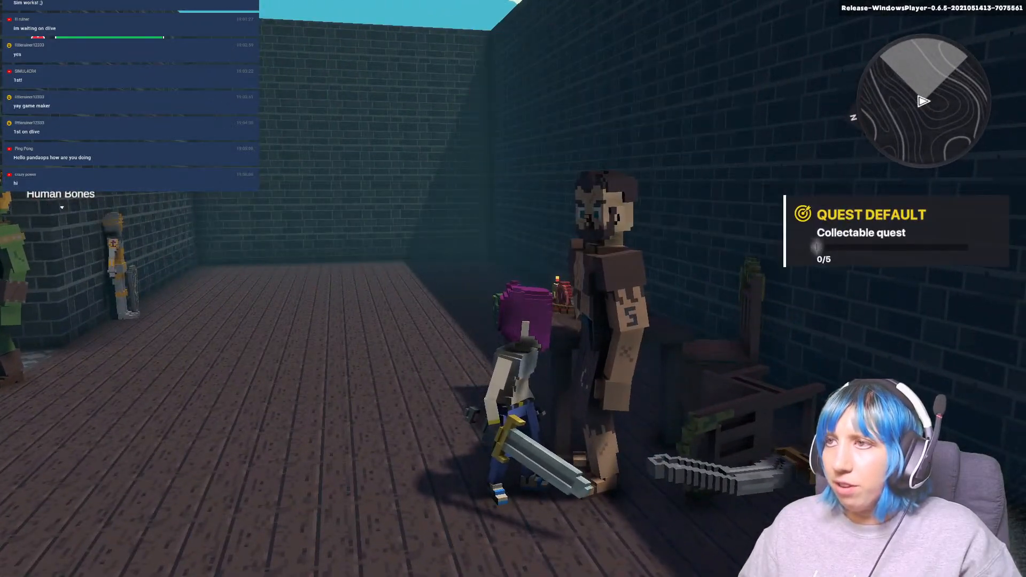
- Walk to the suit of armour against the brick wall to test its greeting dialogue, then move away from it
{"action": "key", "text": "w"}
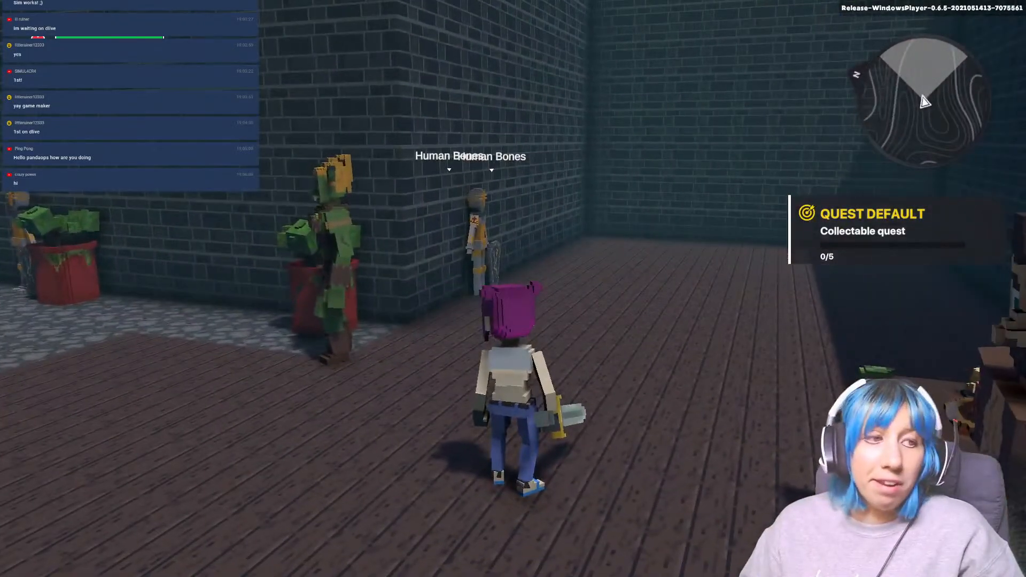
{"action": "key", "text": "w"}
{"action": "key", "text": "w"}
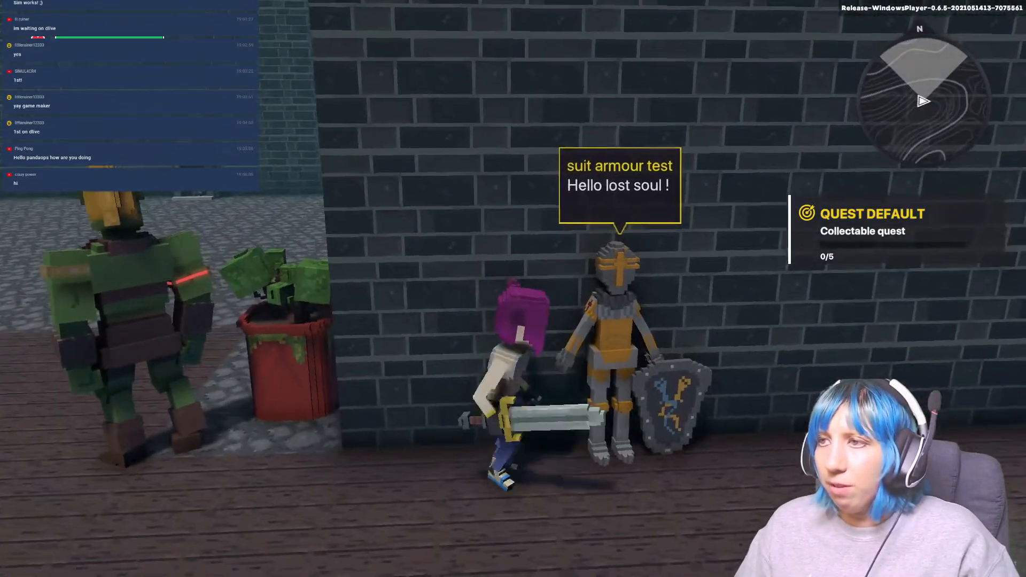
{"action": "key", "text": "d"}
{"action": "key", "text": "a"}
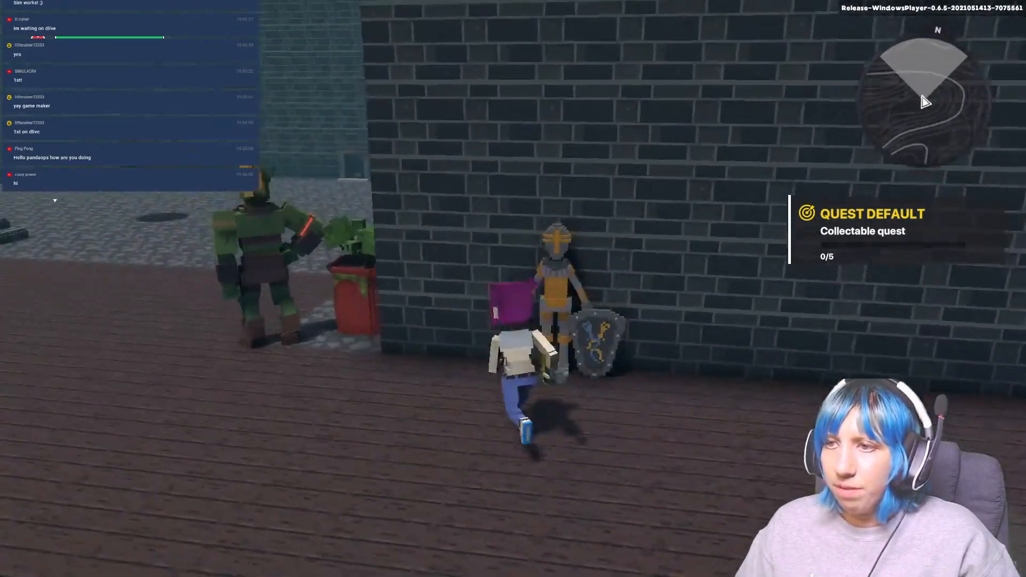
{"action": "key", "text": "d"}
{"action": "key", "text": "s"}
{"action": "key", "text": "w"}
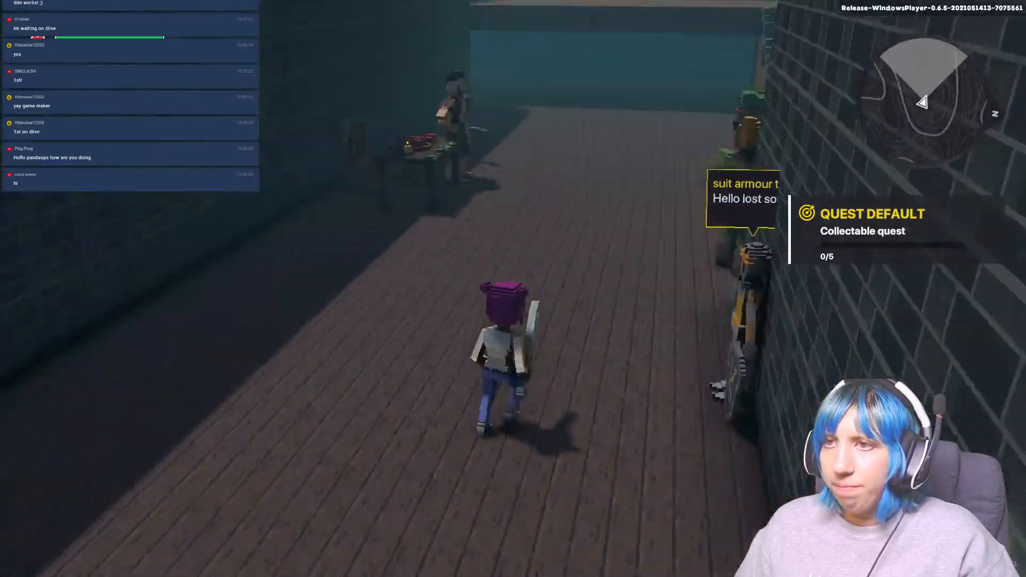
- Run back across the stone floor past the portal and bar counter, and descend the sunken steps to the Wooden Door
{"action": "key", "text": "w"}
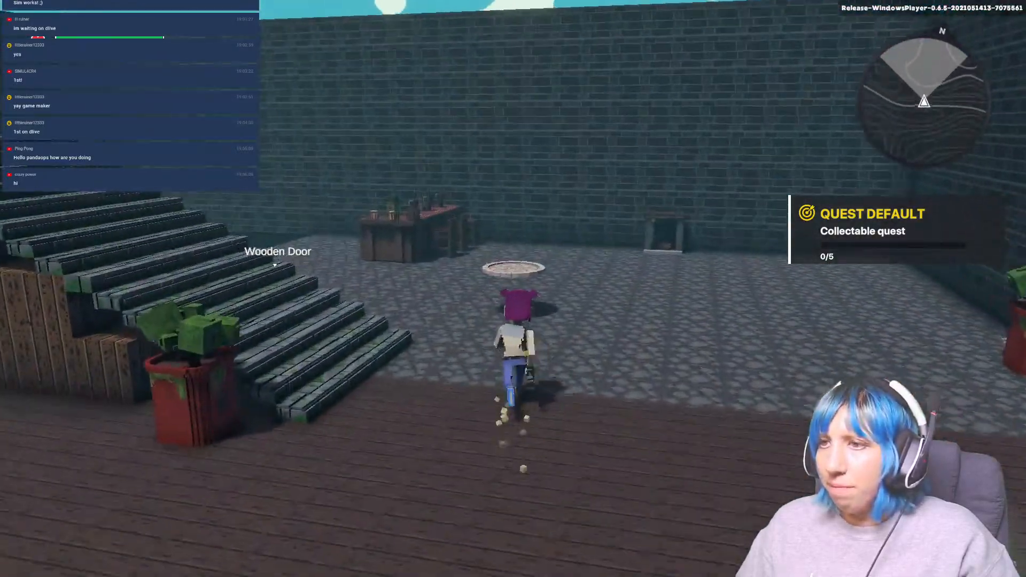
{"action": "key", "text": "w"}
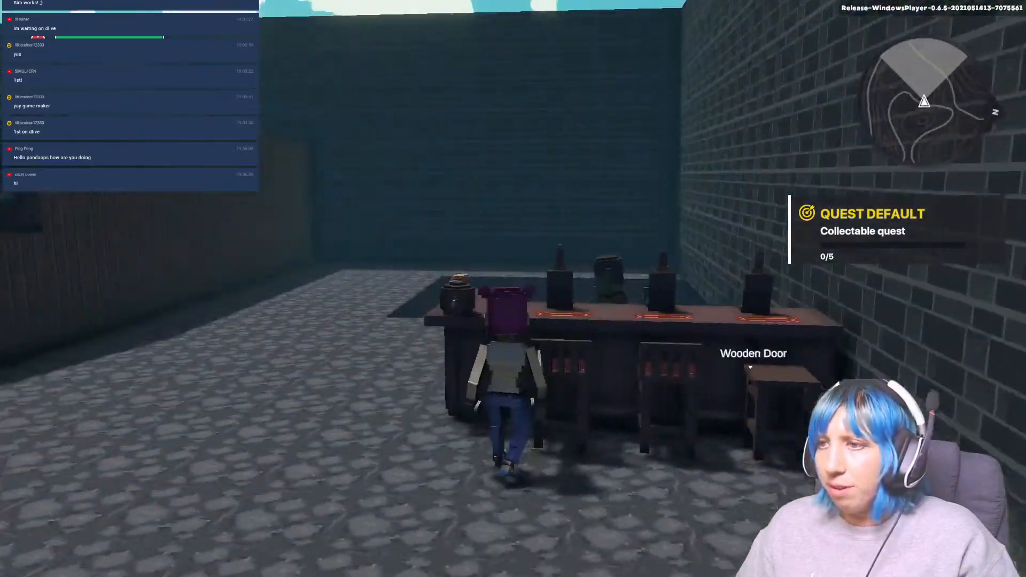
{"action": "key", "text": "a"}
{"action": "key", "text": "w"}
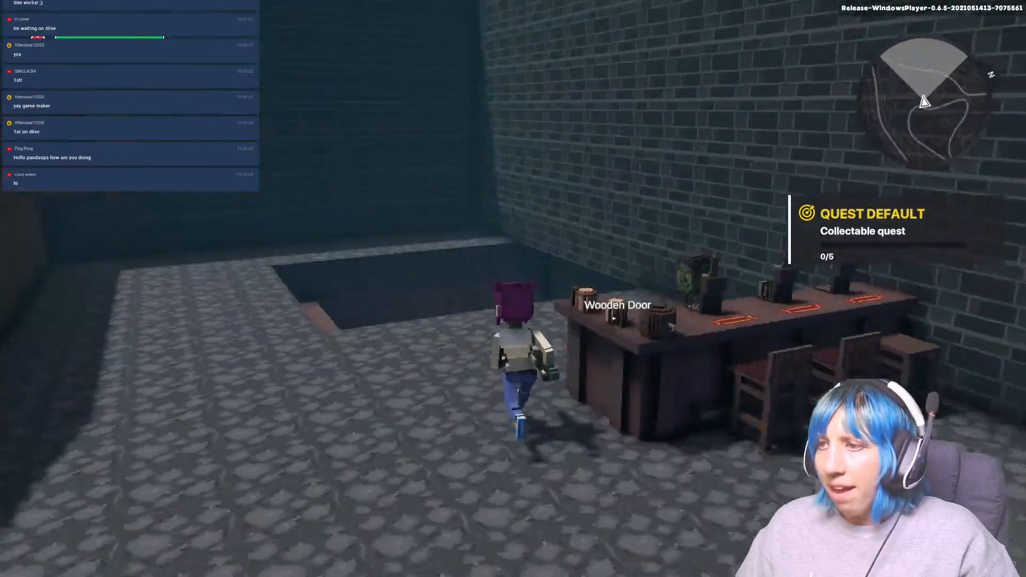
{"action": "key", "text": "w"}
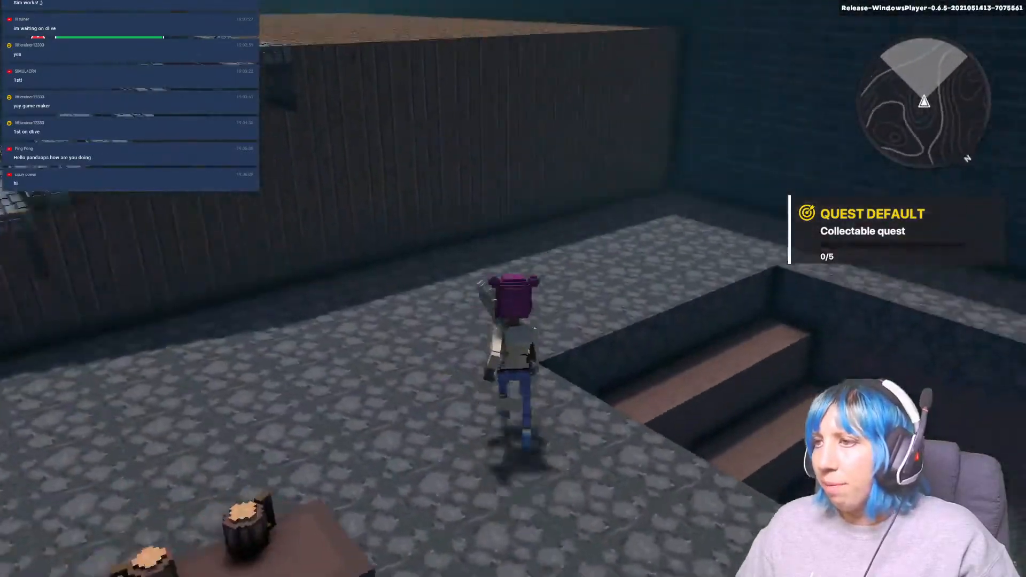
{"action": "key", "text": "w"}
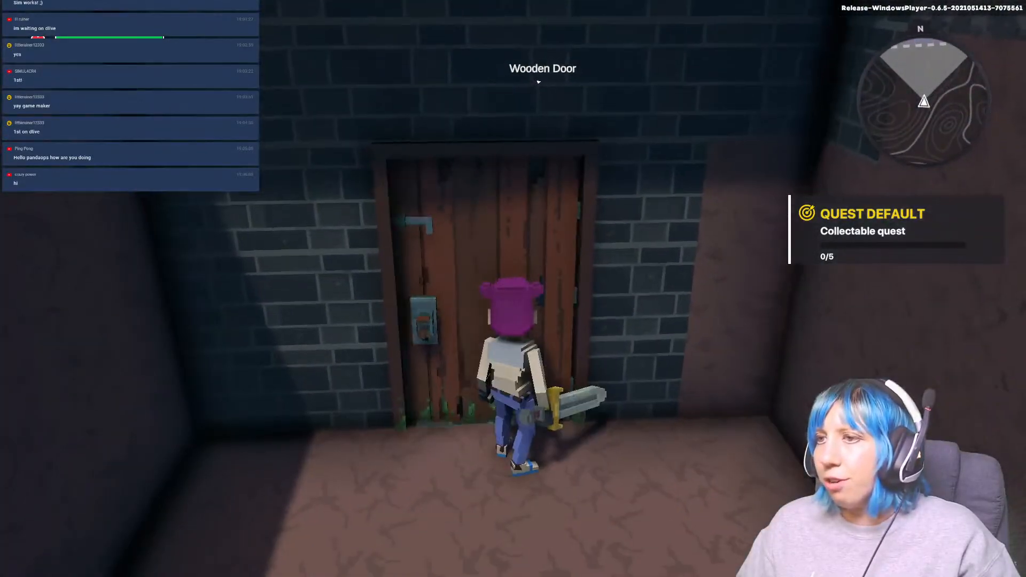
- Open the Wooden Door and run through the corridor into the stone-floored storage room
{"action": "key", "text": "e"}
{"action": "key", "text": "w"}
{"action": "key", "text": "w"}
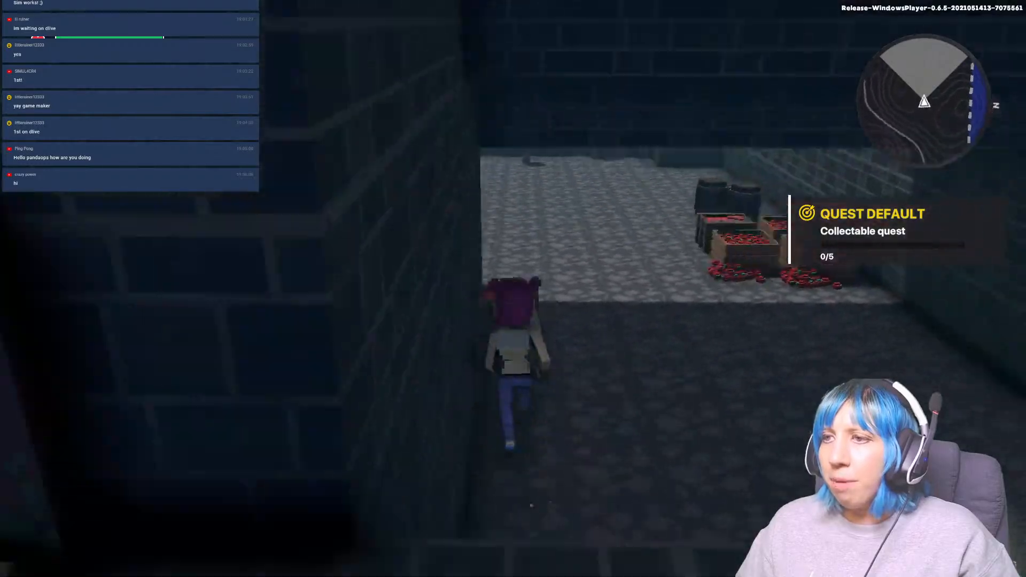
{"action": "key", "text": "w"}
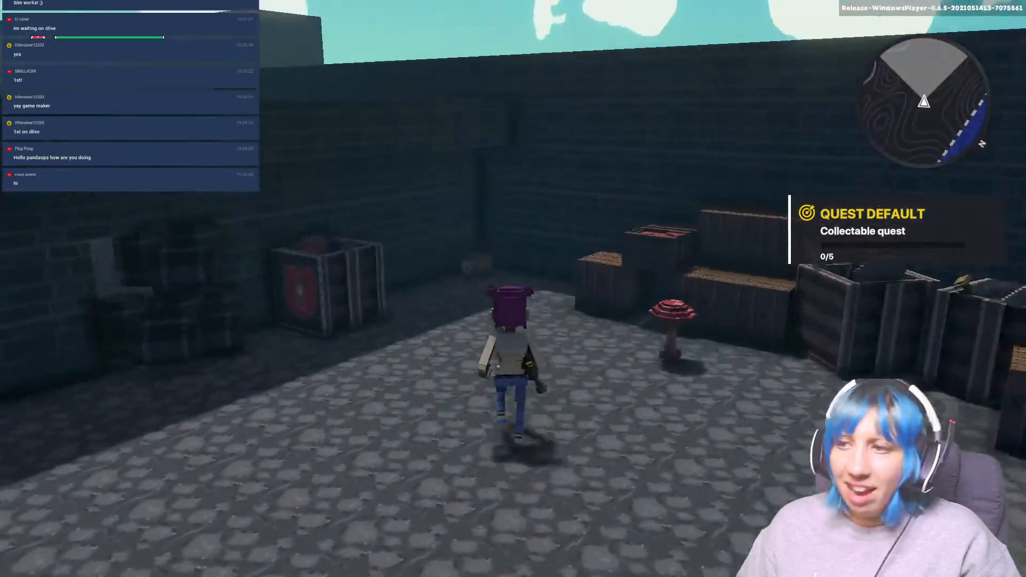
- Explore the storage room past the mushroom and weapon crates, jumping near the crates and crossing to the kegs
{"action": "key", "text": "w"}
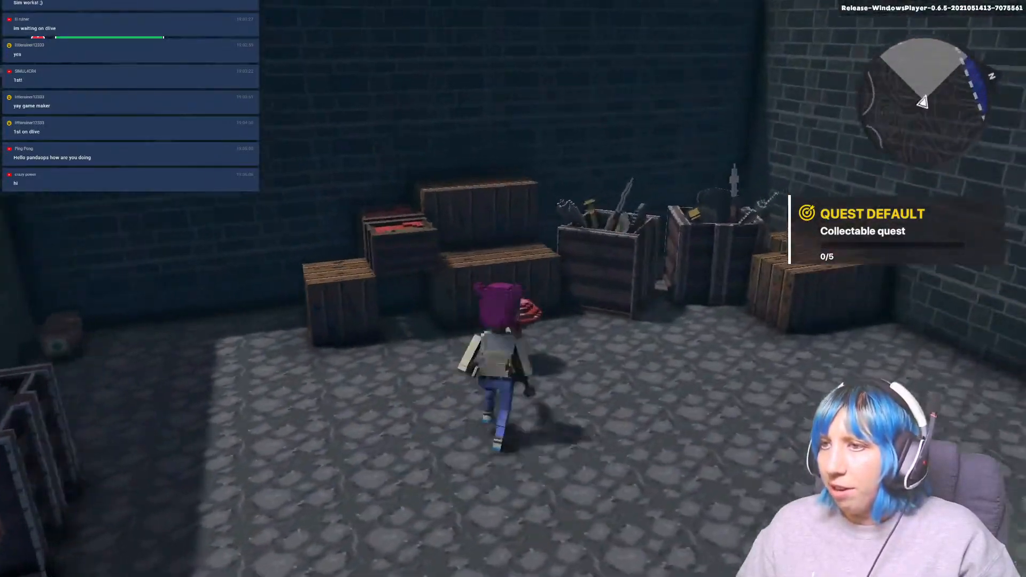
{"action": "key", "text": "space"}
{"action": "key", "text": "space"}
{"action": "key", "text": "d"}
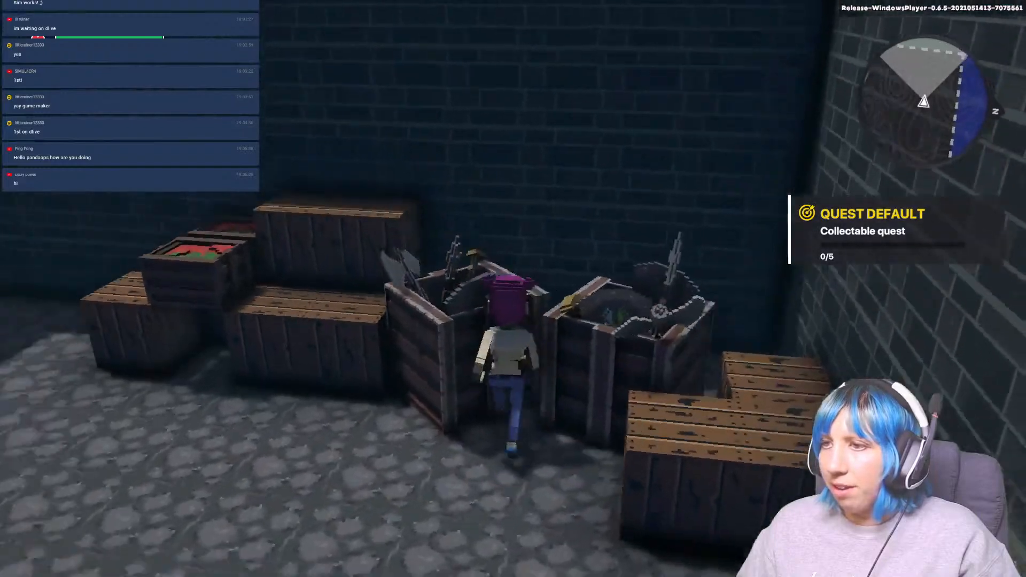
{"action": "key", "text": "w"}
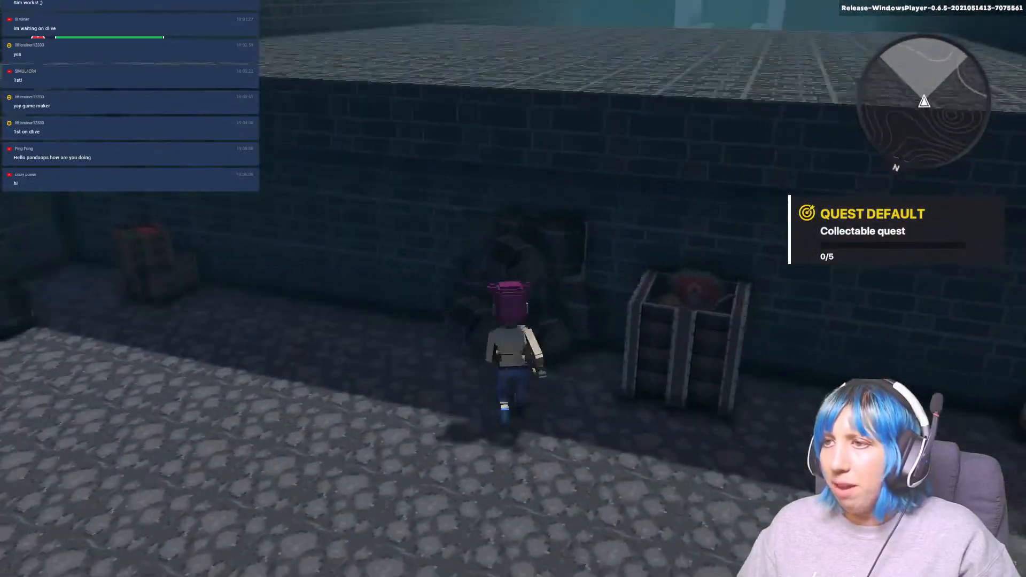
- Strike the Beer Kegs against the brick wall beside the weapon crate with the sword until they break
{"action": "left_click", "coordinate": [513, 288]}
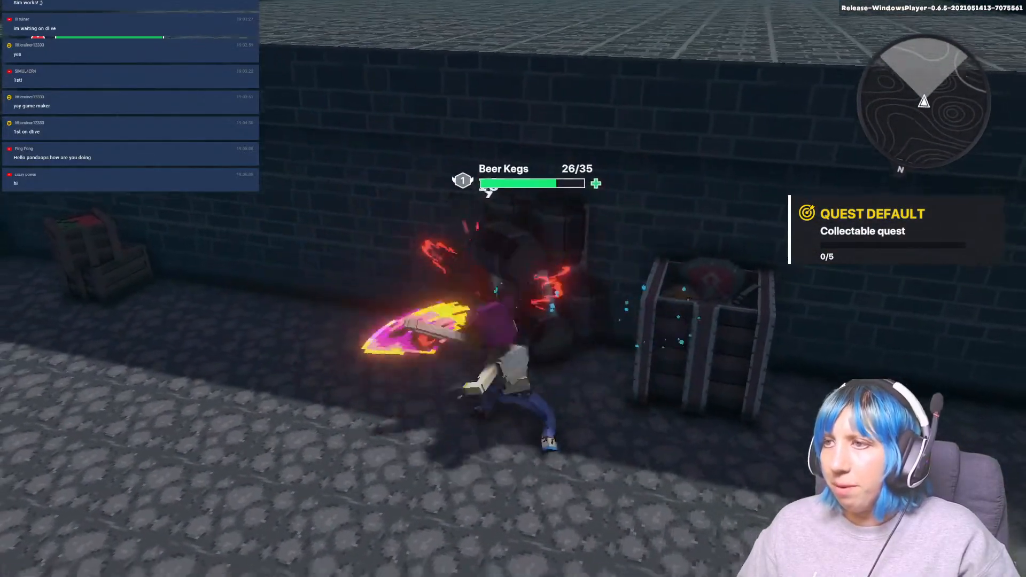
{"action": "left_click", "coordinate": [513, 289]}
{"action": "left_click", "coordinate": [513, 289]}
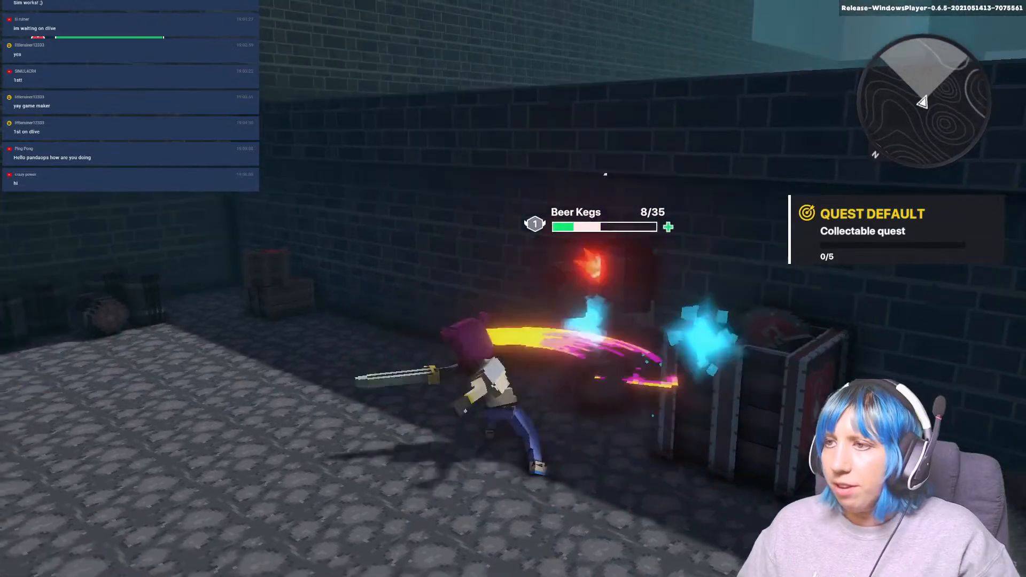
{"action": "left_click", "coordinate": [513, 288]}
{"action": "left_click", "coordinate": [513, 288]}
{"action": "left_click", "coordinate": [512, 289]}
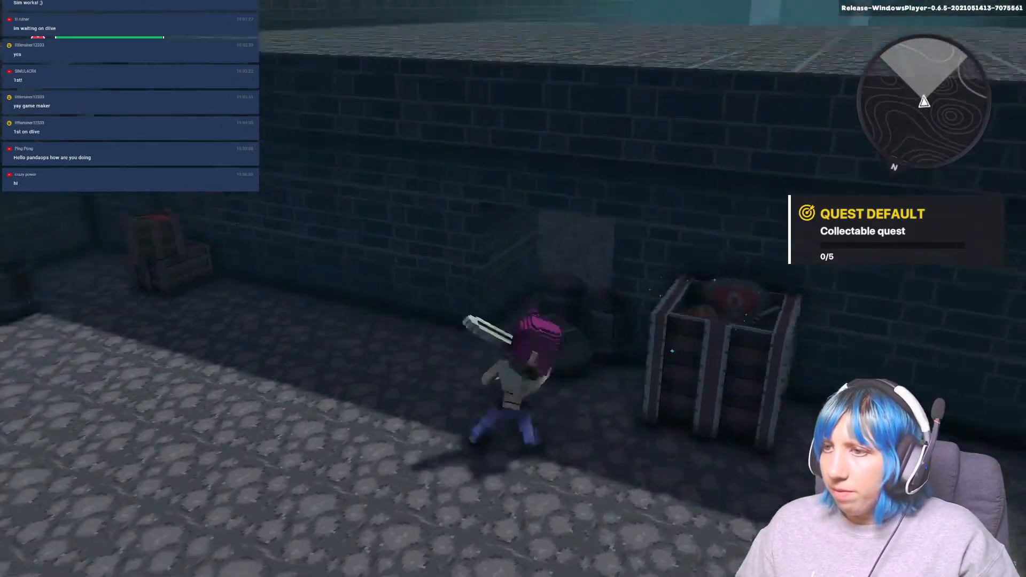
- Move in on the remaining Beer Kegs beside the crate and attack them with the sword
{"action": "left_click", "coordinate": [513, 288]}
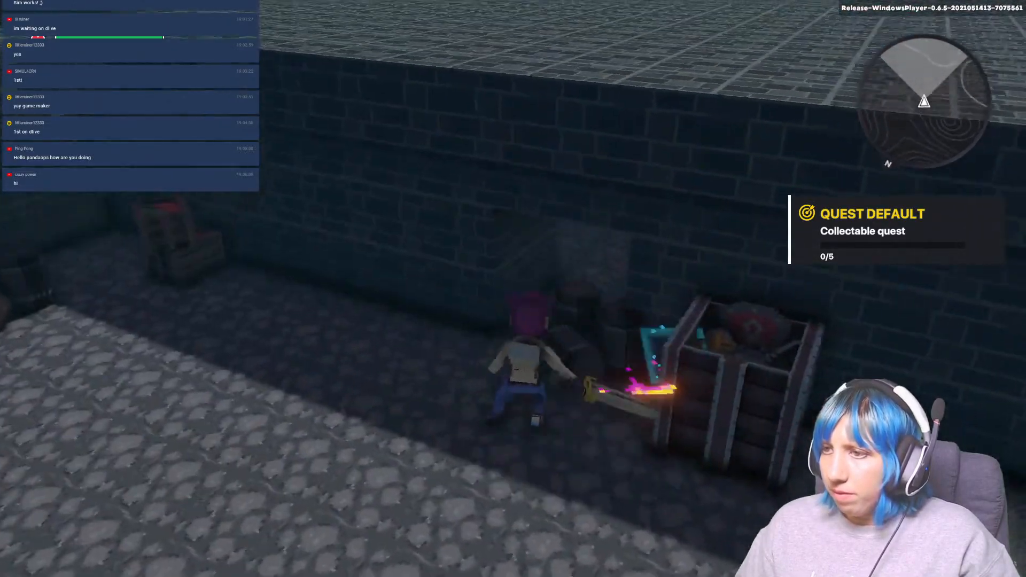
{"action": "key", "text": "w"}
{"action": "left_click", "coordinate": [513, 289]}
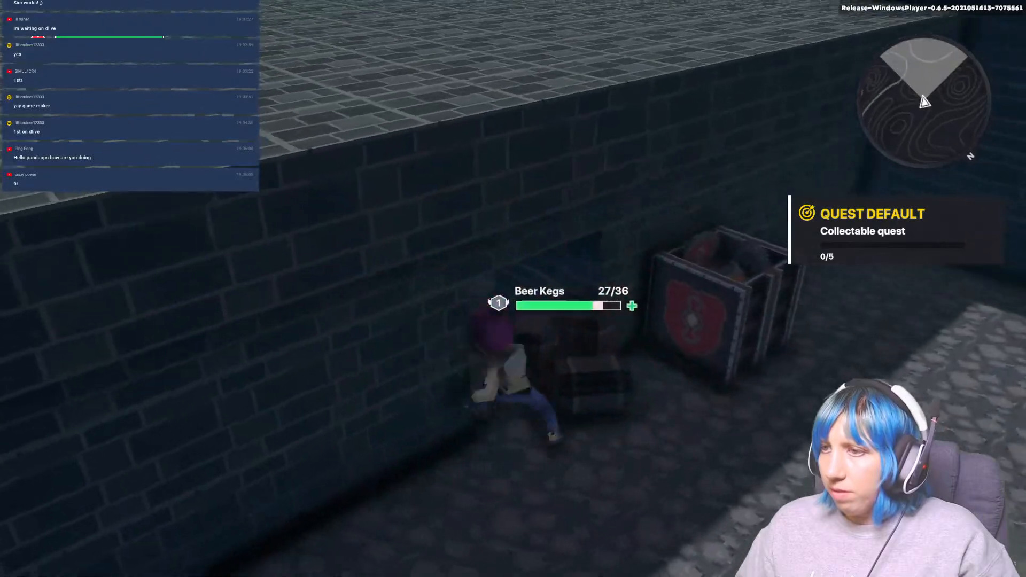
{"action": "left_click", "coordinate": [513, 288]}
{"action": "left_click", "coordinate": [513, 289]}
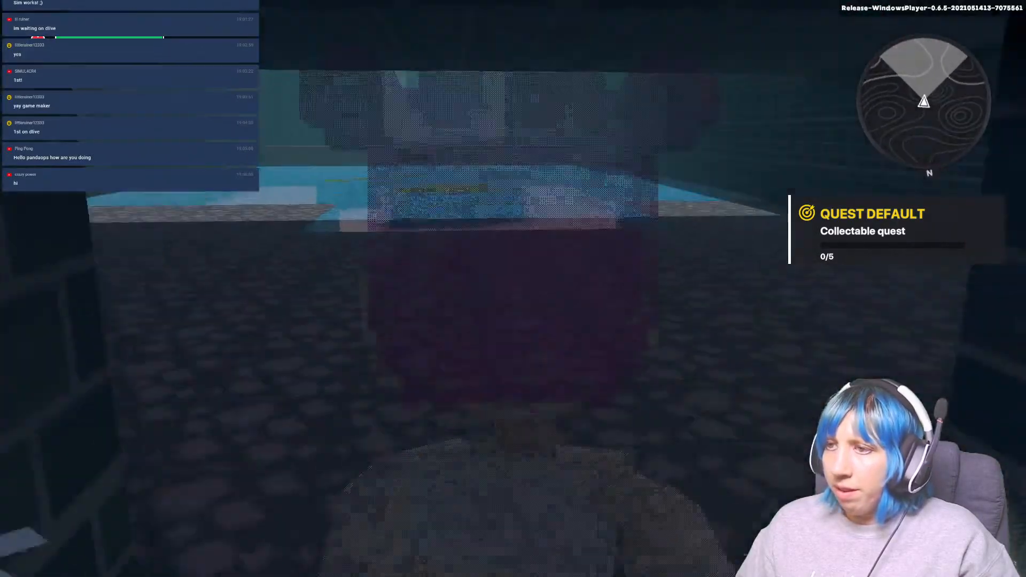
- Run to the edge of the stone floor and jump across the mossy blocks in the water towards the far ledge
{"action": "key", "text": "w"}
{"action": "key", "text": "w"}
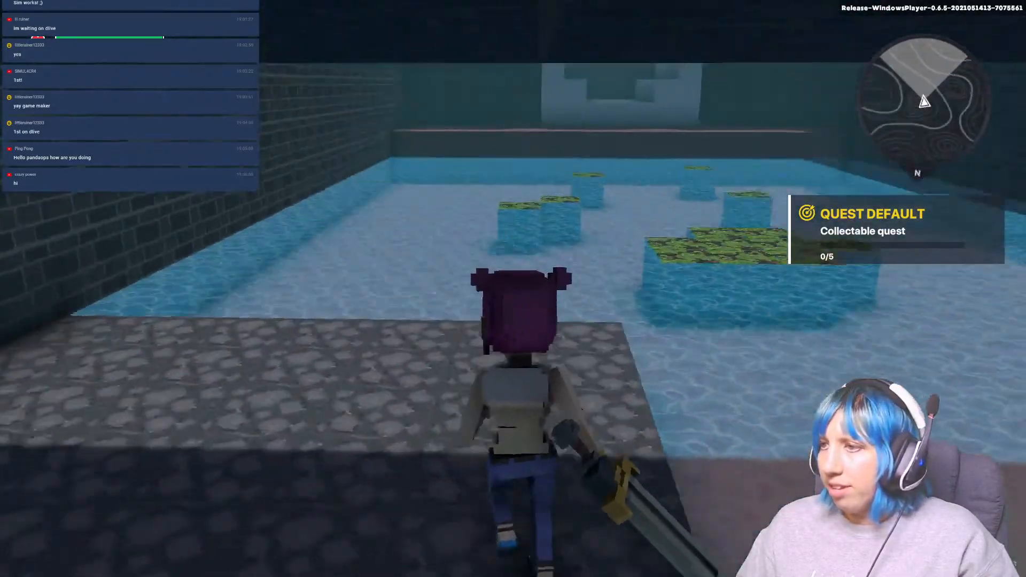
{"action": "key", "text": "space"}
{"action": "key", "text": "w"}
{"action": "key", "text": "space"}
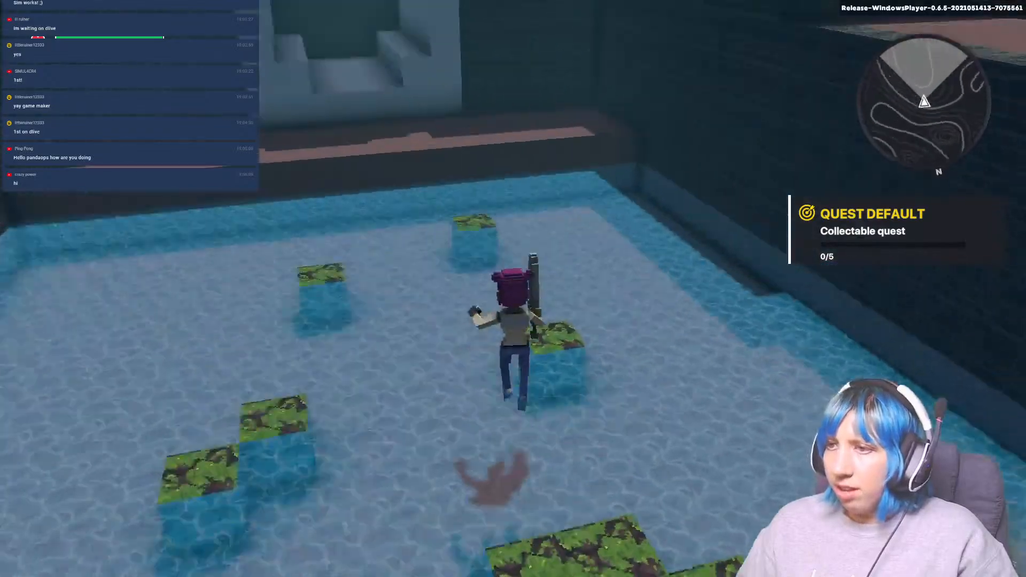
{"action": "key", "text": "w"}
{"action": "key", "text": "space"}
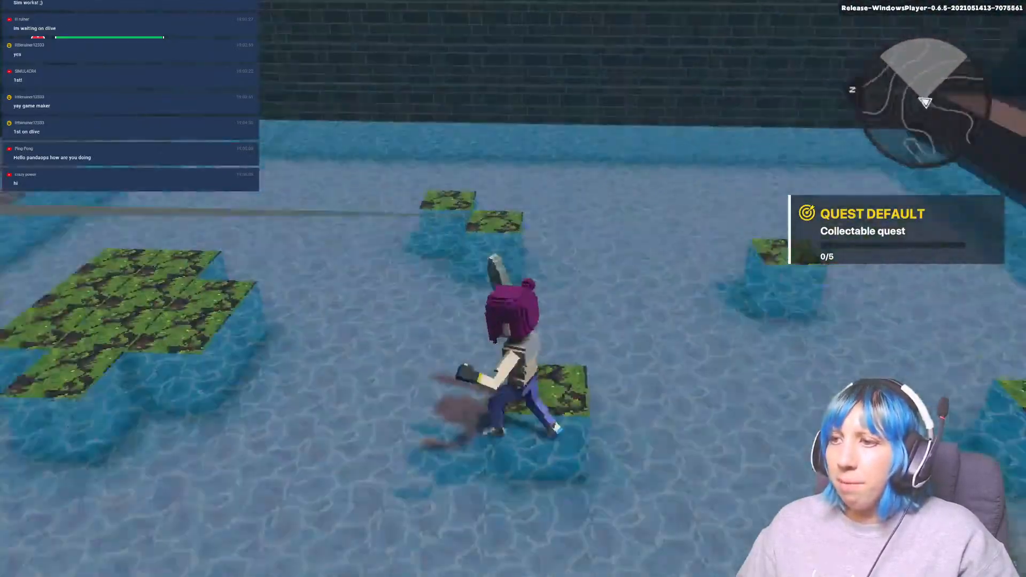
{"action": "key", "text": "w"}
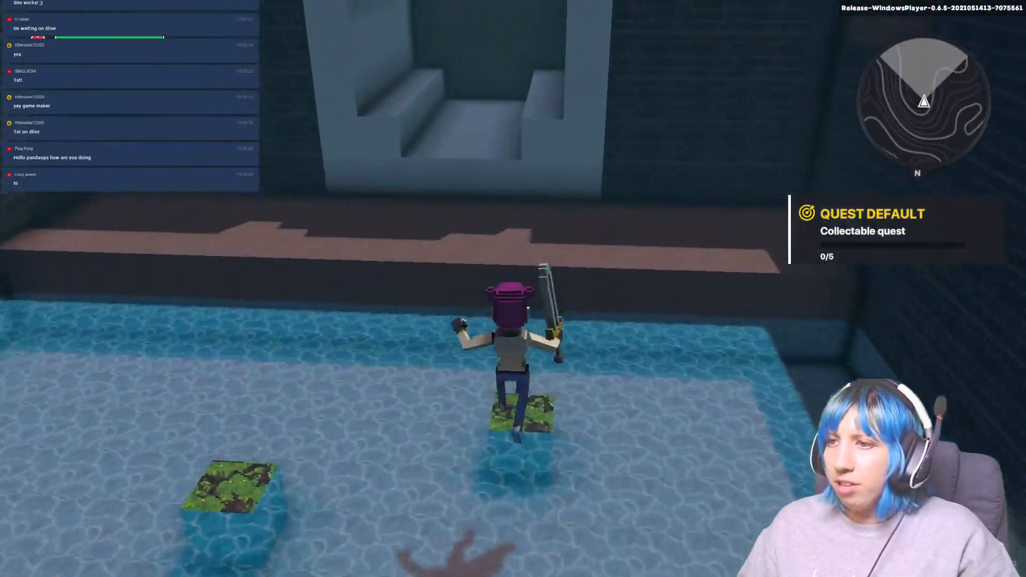
- Jump onto the far ledge, run through the pale stone alcove to its back wall, and end the playtest
{"action": "key", "text": "space"}
{"action": "key", "text": "w"}
{"action": "key", "text": "space"}
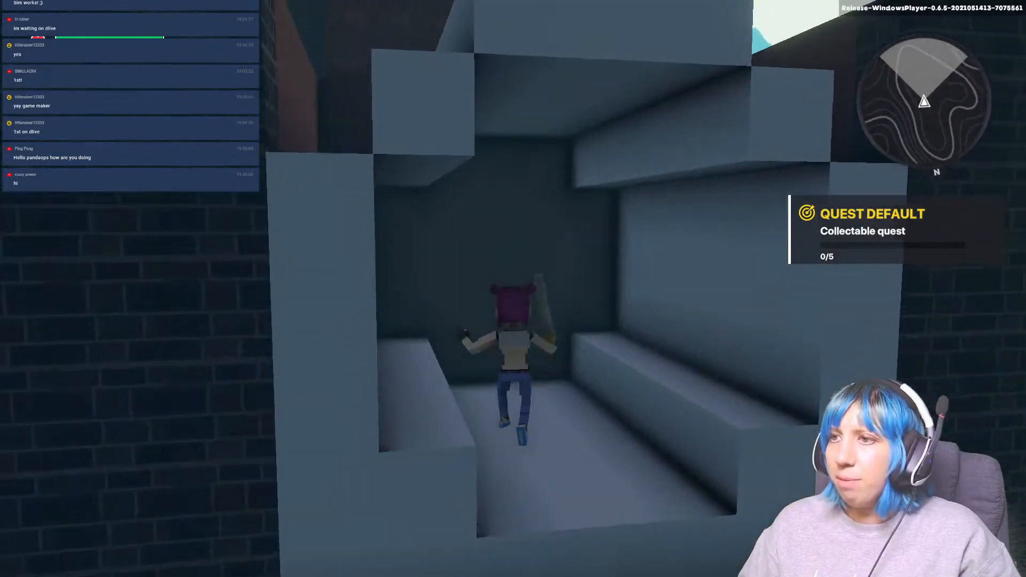
{"action": "key", "text": "w"}
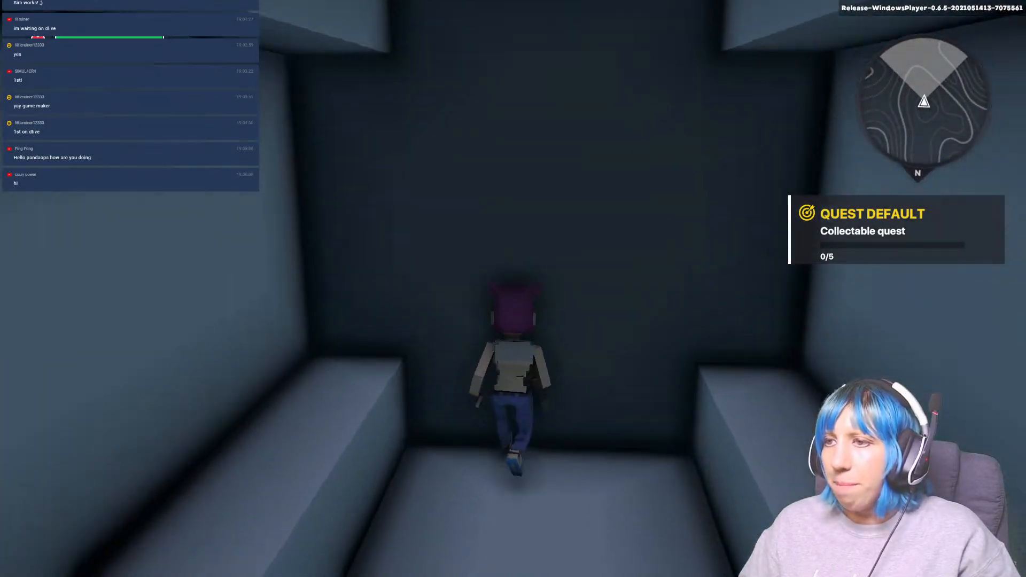
{"action": "key", "text": "w"}
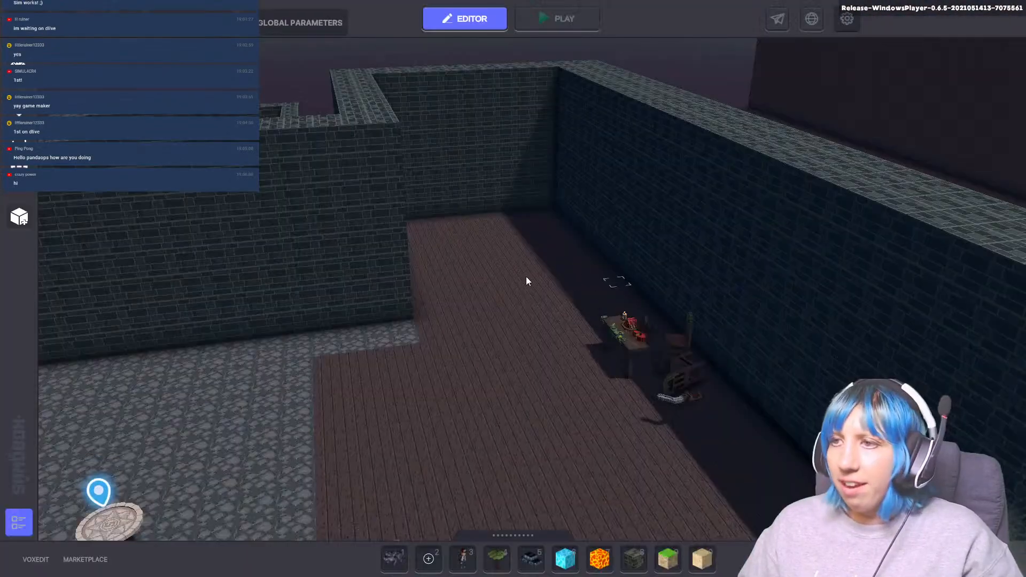
- Examine the dark walled room beyond the water pool, with its lone character, bench and potted plant
{"action": "right_click_drag", "start_coordinate": [526, 281], "coordinate": [34, 213]}
{"action": "key", "text": "s"}
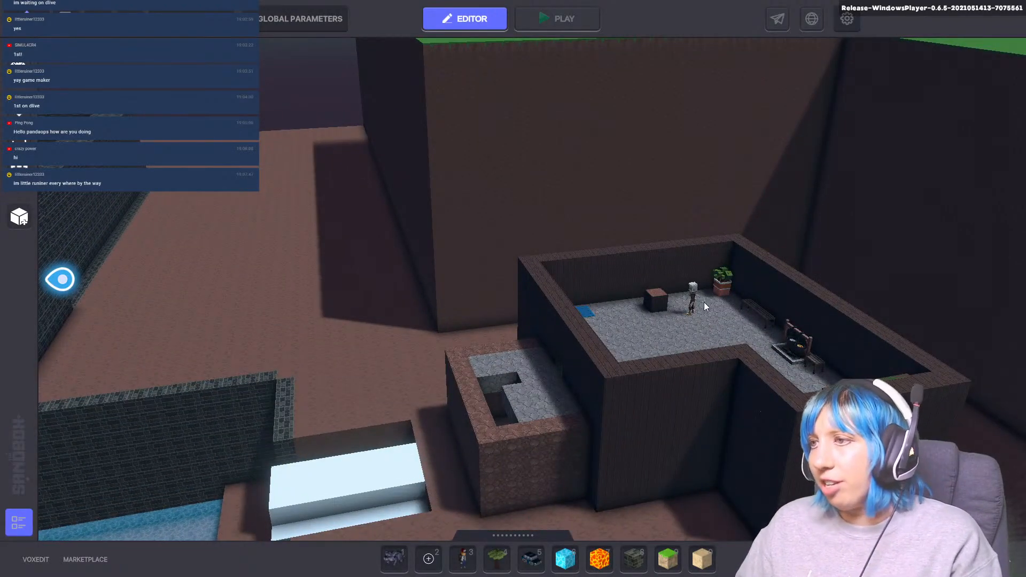
{"action": "key", "text": "a"}
{"action": "key", "text": "d"}
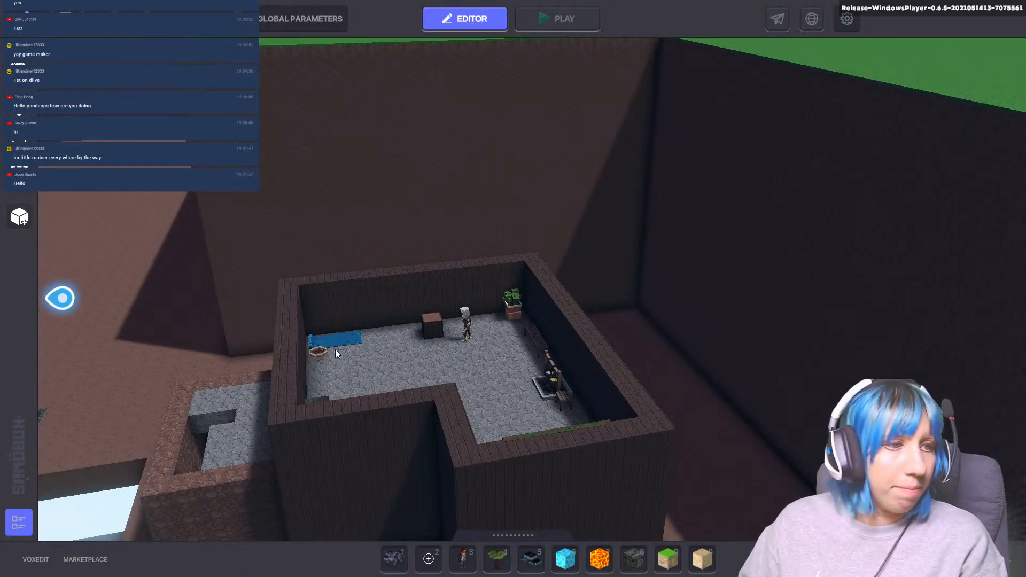
{"action": "key", "text": "a"}
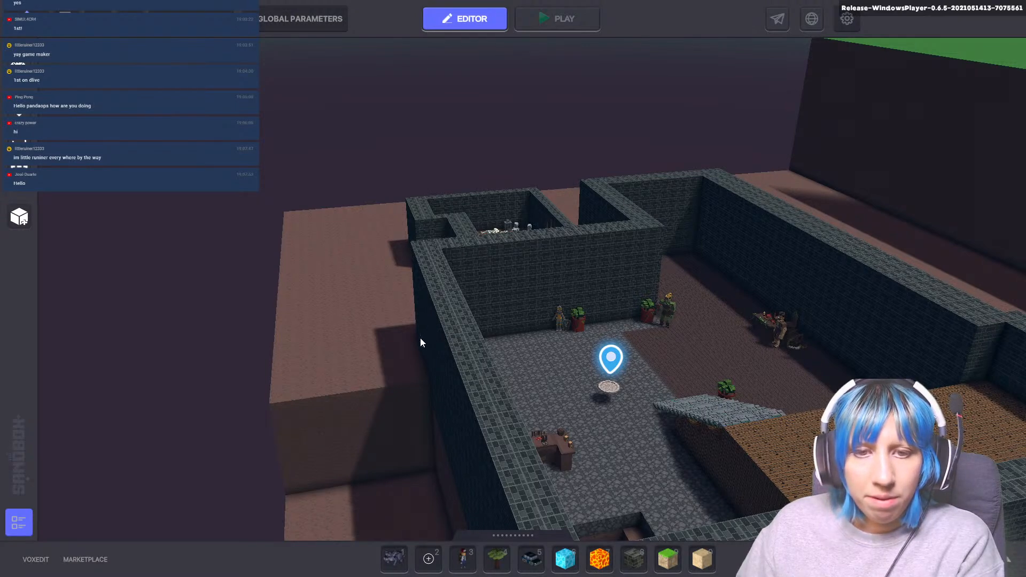
- Survey the dungeon layout around the spawn portal hall, the bone-strewn room and the raised wooden platform
{"action": "middle_click_drag", "start_coordinate": [497, 371], "coordinate": [550, 330]}
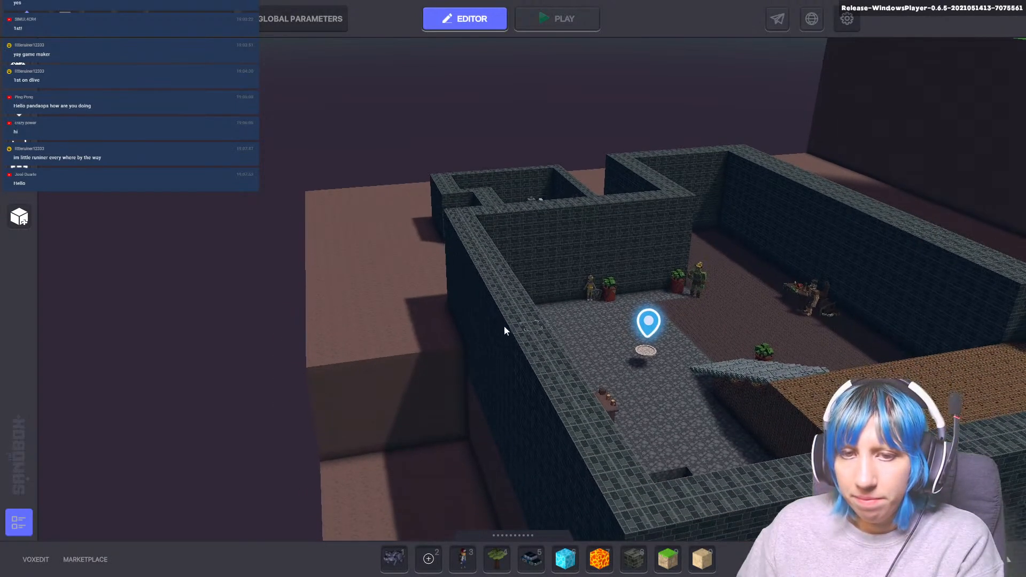
{"action": "scroll", "coordinate": [561, 337], "scroll_direction": "up", "scroll_amount": 6}
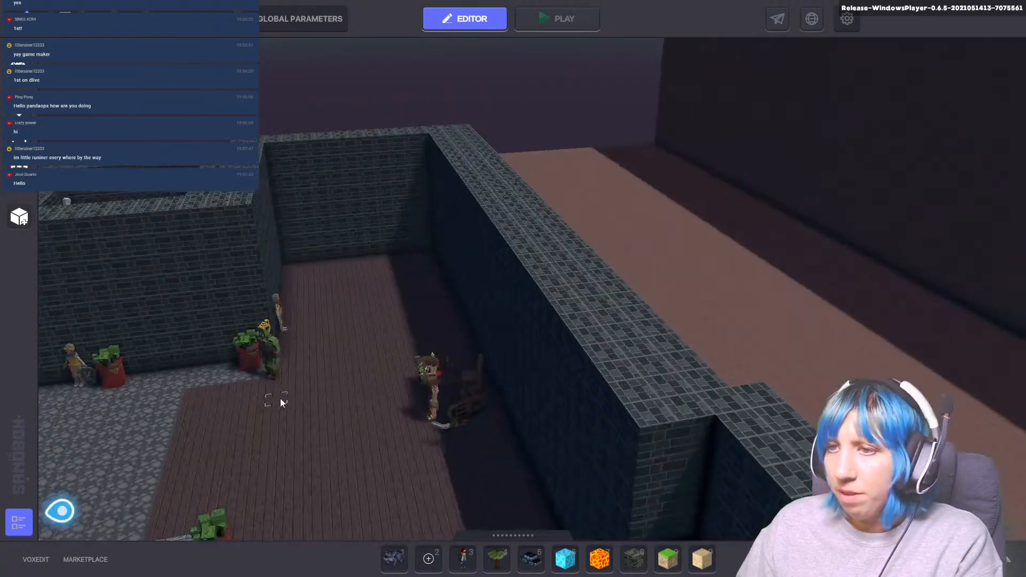
{"action": "middle_click_drag", "start_coordinate": [280, 399], "coordinate": [515, 453]}
{"action": "right_click_drag", "start_coordinate": [514, 453], "coordinate": [543, 417]}
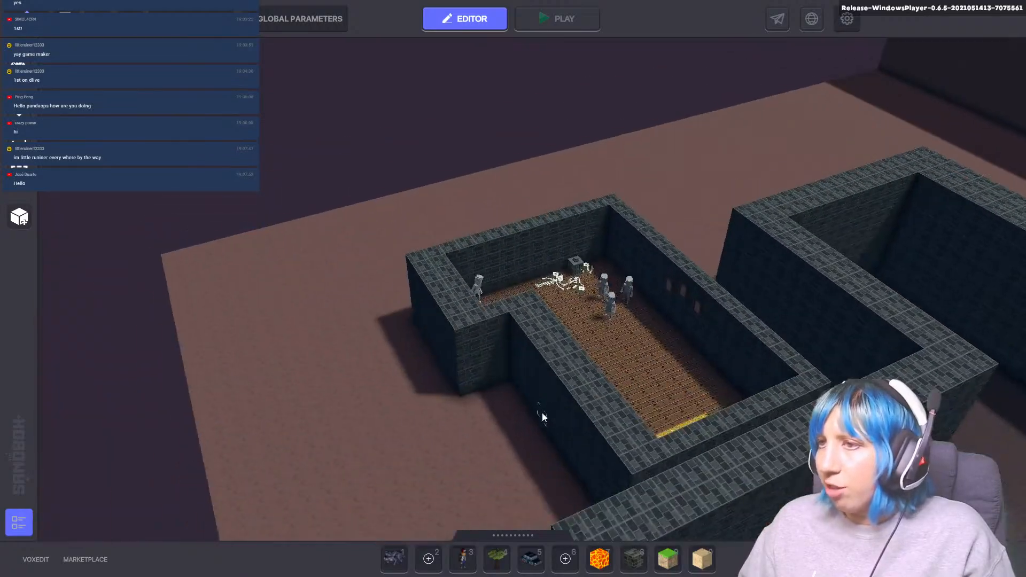
{"action": "middle_click_drag", "start_coordinate": [765, 474], "coordinate": [389, 267]}
{"action": "scroll", "coordinate": [374, 284], "scroll_direction": "down", "scroll_amount": 2}
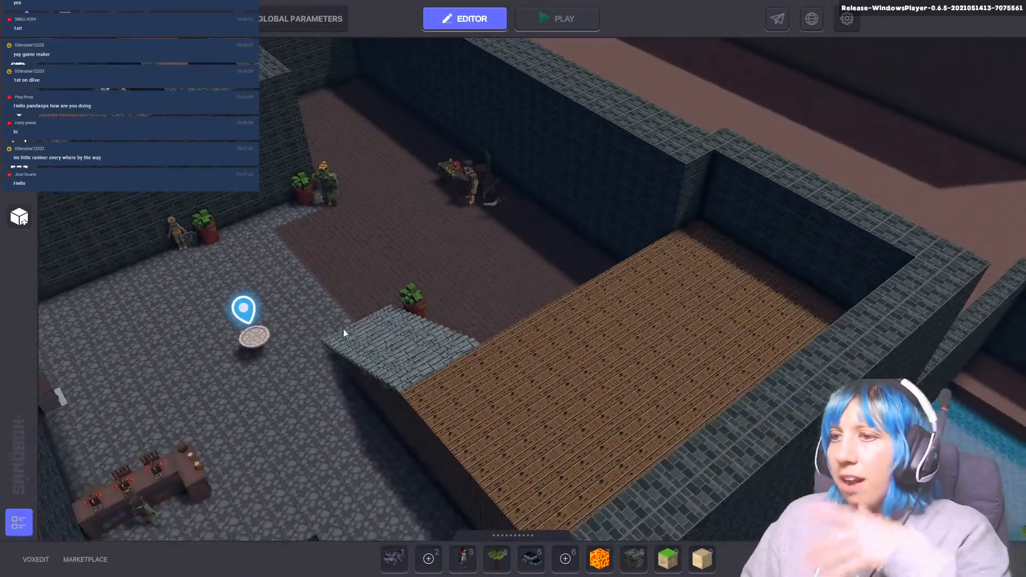
{"action": "middle_click_drag", "start_coordinate": [340, 332], "coordinate": [426, 369]}
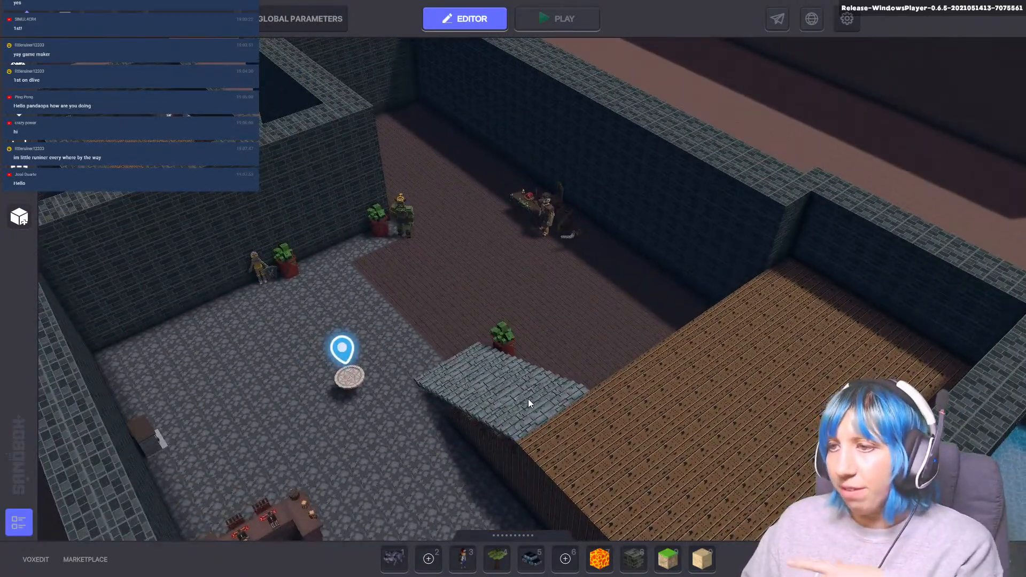
{"action": "middle_click_drag", "start_coordinate": [831, 342], "coordinate": [722, 324]}
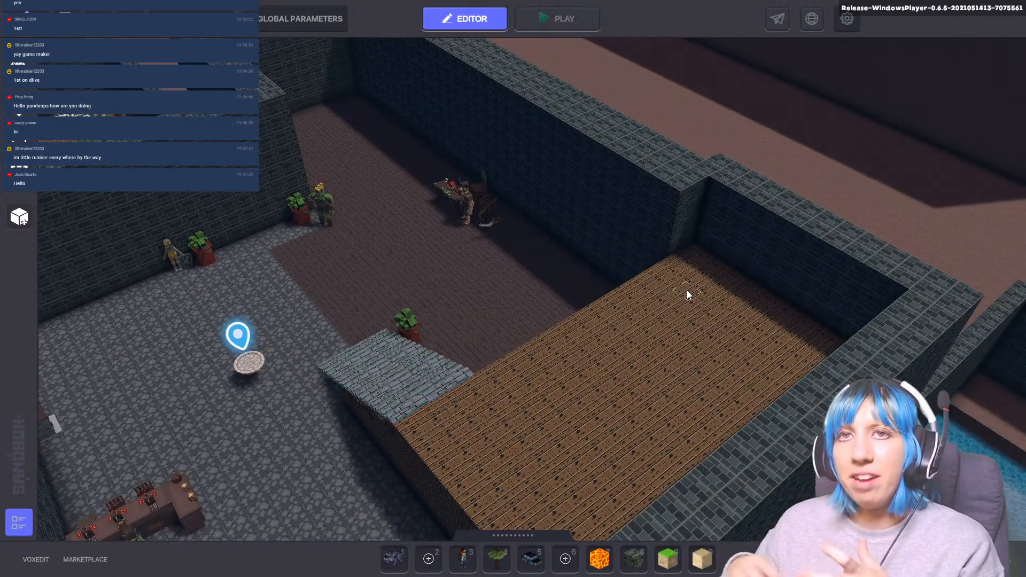
{"action": "middle_click_drag", "start_coordinate": [501, 221], "coordinate": [639, 335]}
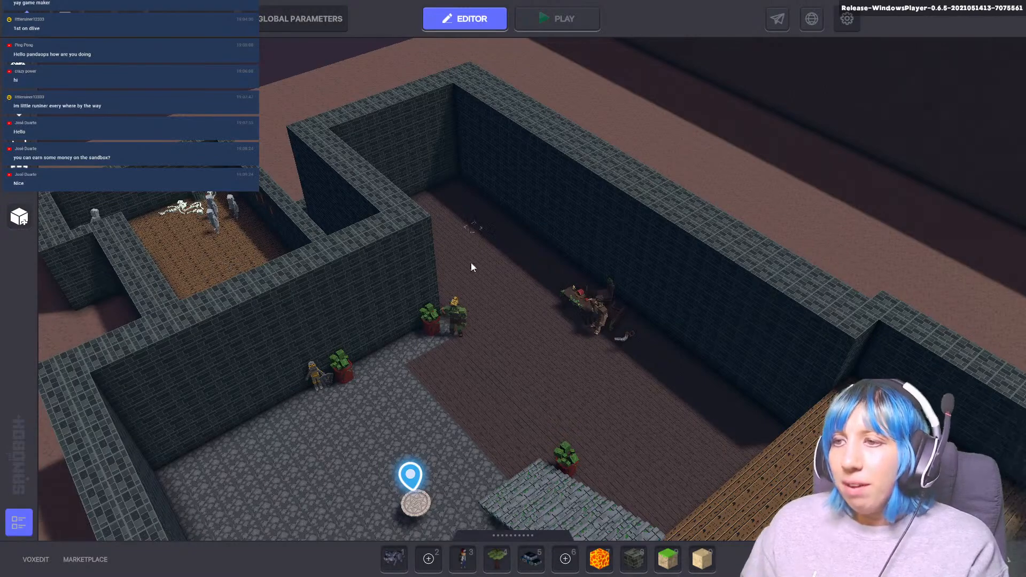
- Inspect the green horned character beside the potted plant up close, then the room with the skeletons and grey figures
{"action": "scroll", "coordinate": [459, 360], "scroll_direction": "up", "scroll_amount": 5}
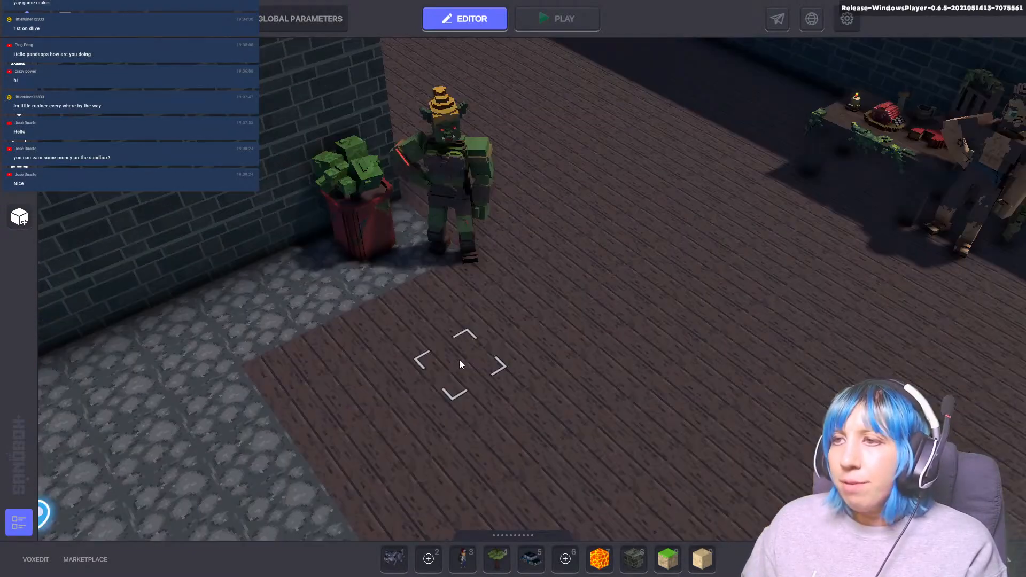
{"action": "middle_click_drag", "start_coordinate": [459, 361], "coordinate": [487, 321]}
{"action": "scroll", "coordinate": [488, 319], "scroll_direction": "down", "scroll_amount": 3}
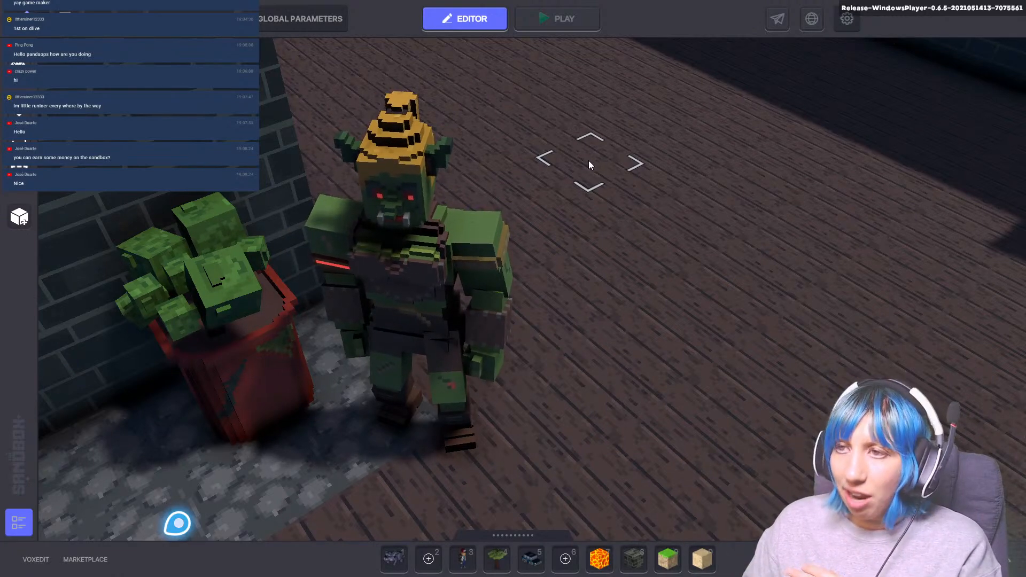
{"action": "scroll", "coordinate": [602, 159], "scroll_direction": "down", "scroll_amount": 5}
{"action": "scroll", "coordinate": [613, 263], "scroll_direction": "down", "scroll_amount": 3}
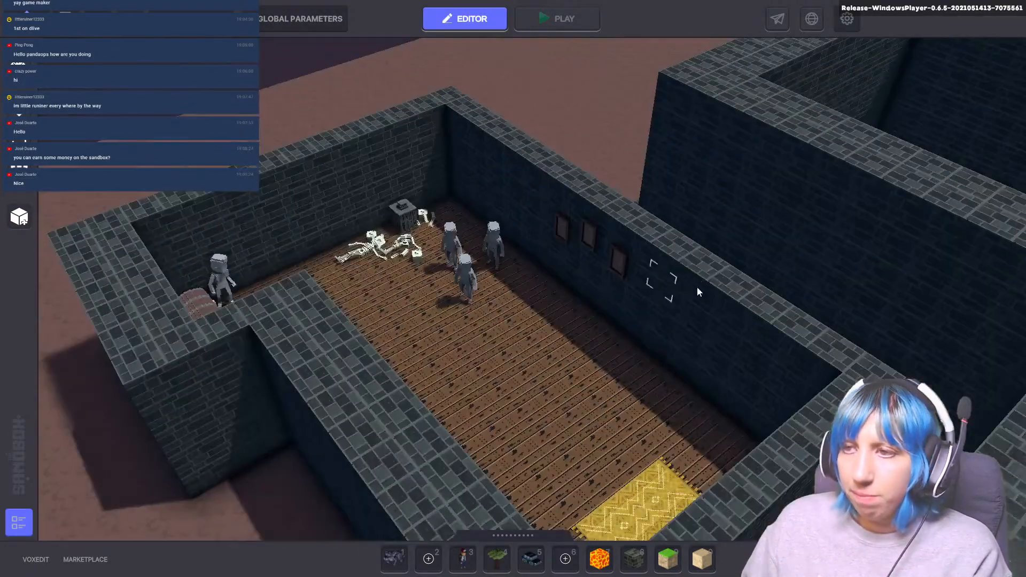
{"action": "scroll", "coordinate": [697, 290], "scroll_direction": "down", "scroll_amount": 3}
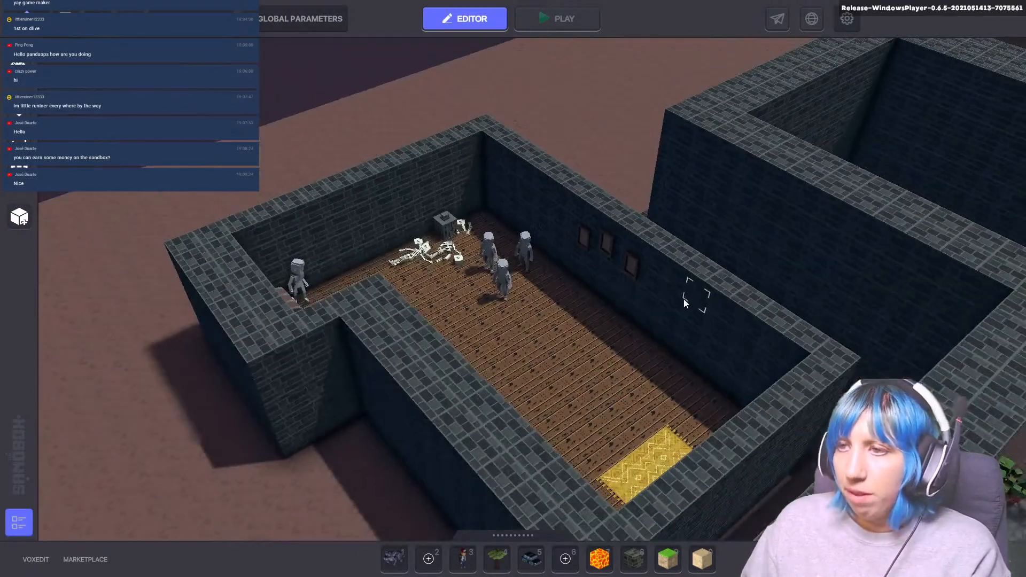
- Examine the masked character by the food table along the brick wall, then return to an overview of the portal hall
{"action": "middle_click_drag", "start_coordinate": [696, 294], "coordinate": [441, 233]}
{"action": "scroll", "coordinate": [465, 267], "scroll_direction": "down", "scroll_amount": 4}
{"action": "middle_click_drag", "start_coordinate": [492, 303], "coordinate": [360, 329]}
{"action": "scroll", "coordinate": [360, 329], "scroll_direction": "up", "scroll_amount": 5}
{"action": "middle_click_drag", "start_coordinate": [495, 355], "coordinate": [438, 367]}
{"action": "key", "text": "w"}
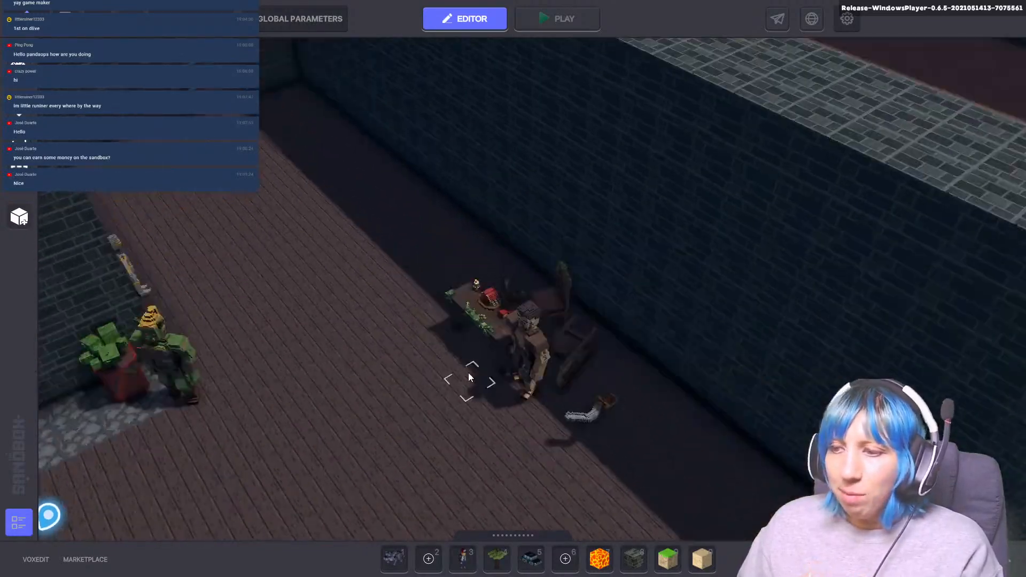
{"action": "key", "text": "a"}
{"action": "scroll", "coordinate": [366, 385], "scroll_direction": "down", "scroll_amount": 8}
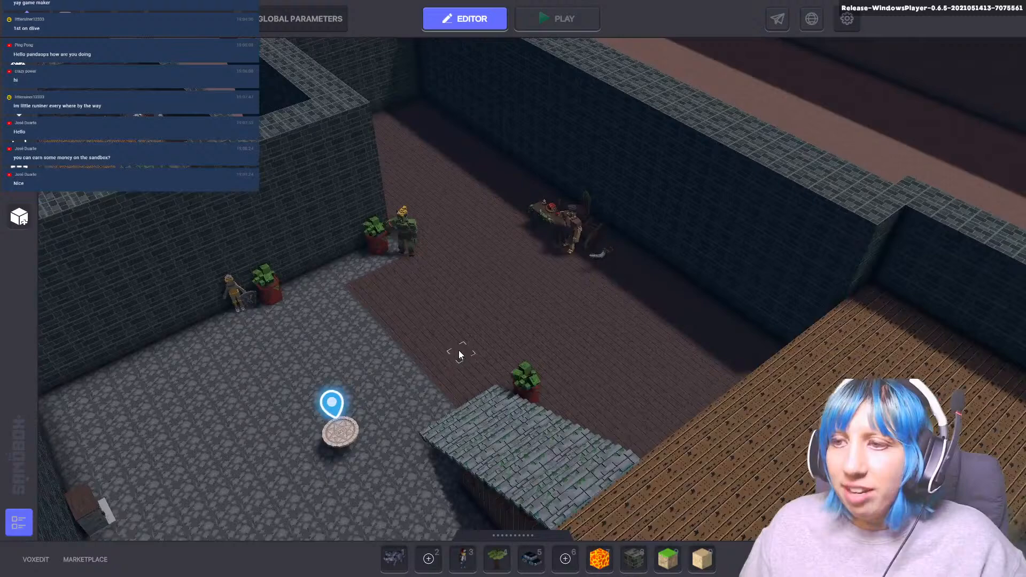
{"action": "middle_click_drag", "start_coordinate": [459, 354], "coordinate": [397, 330]}
{"action": "scroll", "coordinate": [490, 363], "scroll_direction": "down", "scroll_amount": 5}
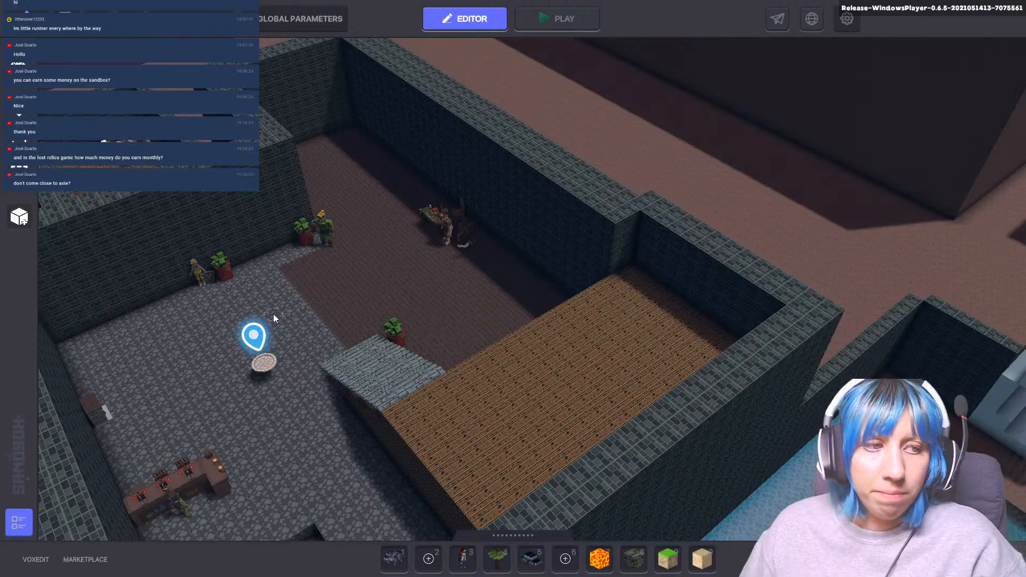
{"action": "middle_click_drag", "start_coordinate": [291, 311], "coordinate": [312, 308]}
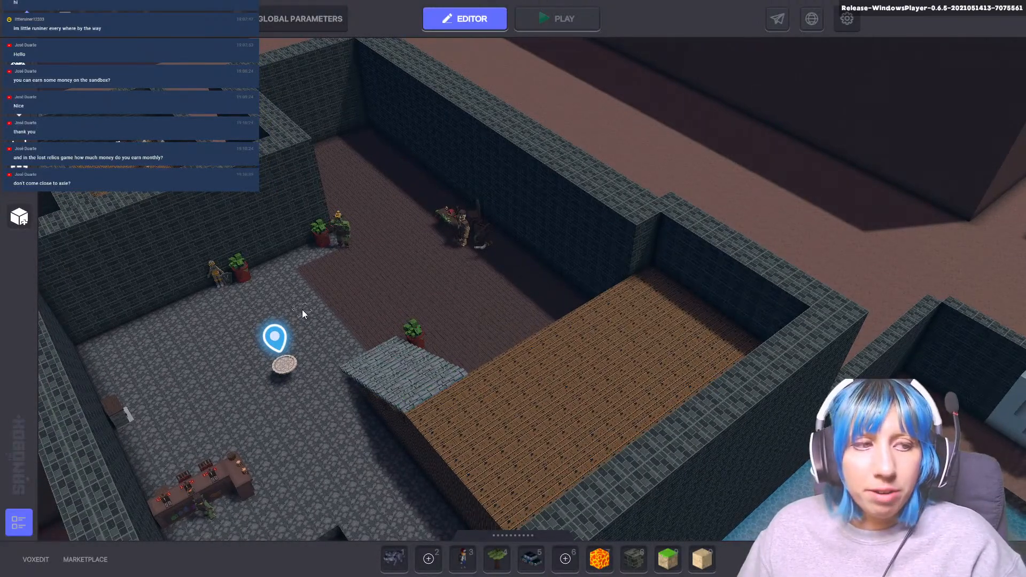
{"action": "scroll", "coordinate": [325, 348], "scroll_direction": "up", "scroll_amount": 5}
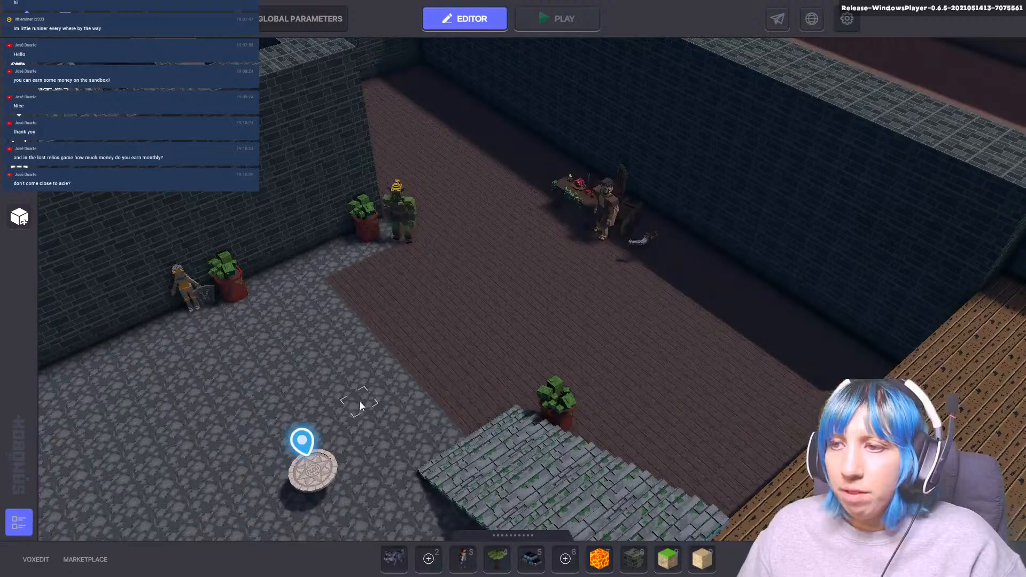
{"action": "middle_click_drag", "start_coordinate": [359, 406], "coordinate": [363, 399]}
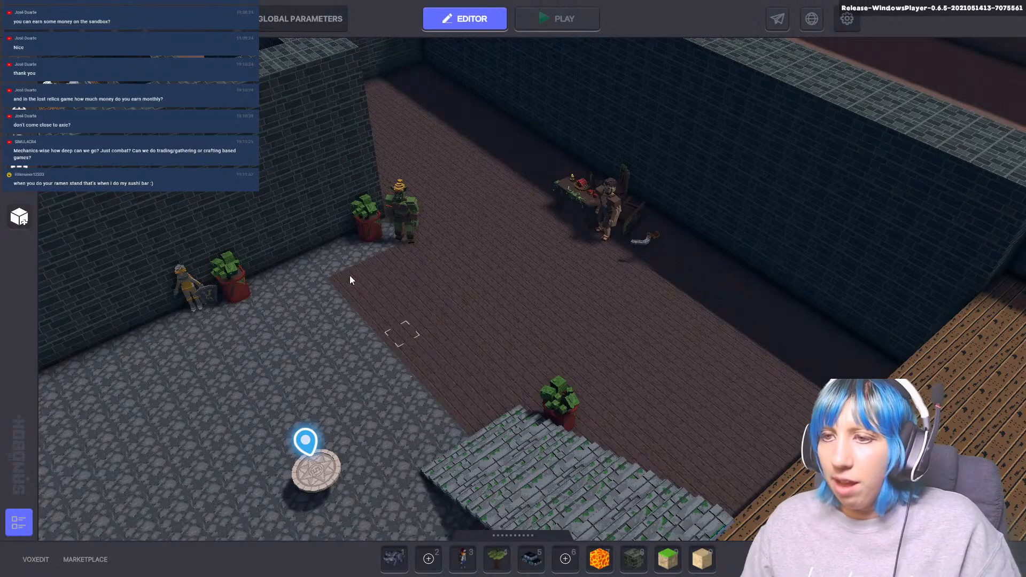
- Start a new playtest from the spawn portal and run onto the dark wooden floor to the masked character
{"action": "key", "text": "ctrl+p"}
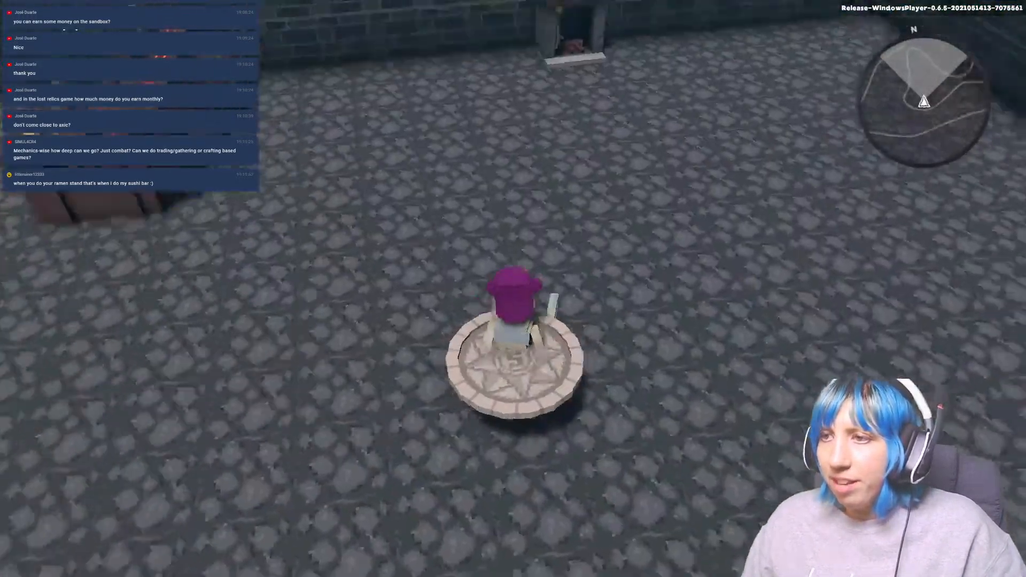
{"action": "key", "text": "w"}
{"action": "key", "text": "w"}
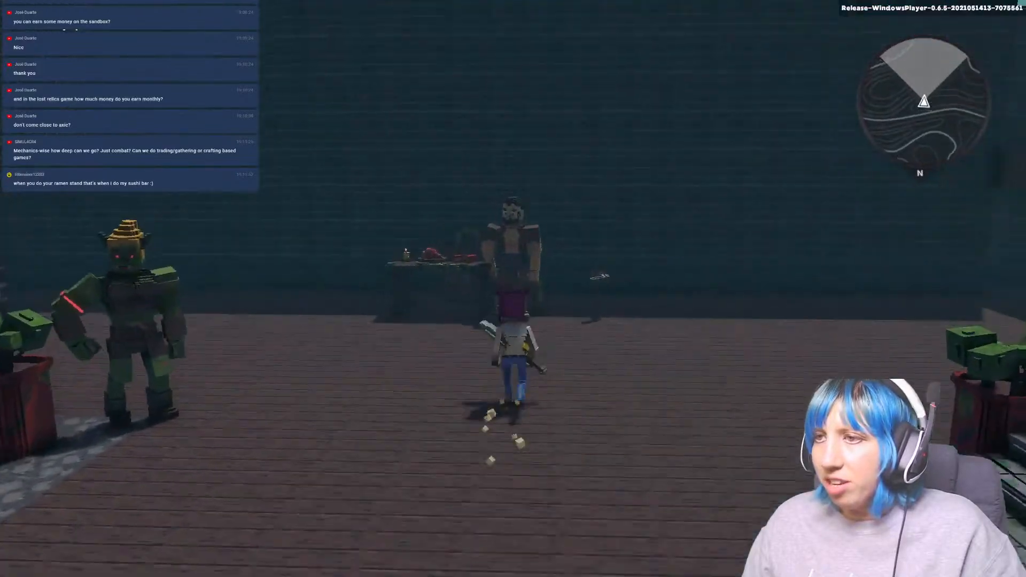
- Talk to the masked character to receive the collectable quest, run toward the stone floor and end the playtest
{"action": "key", "text": "e"}
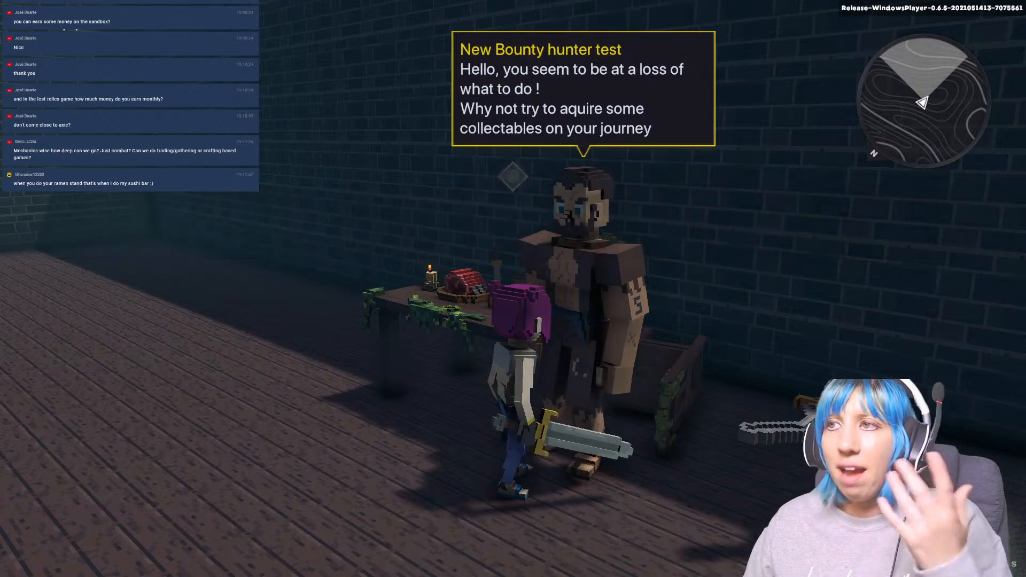
{"action": "key", "text": "w"}
{"action": "key", "text": "w"}
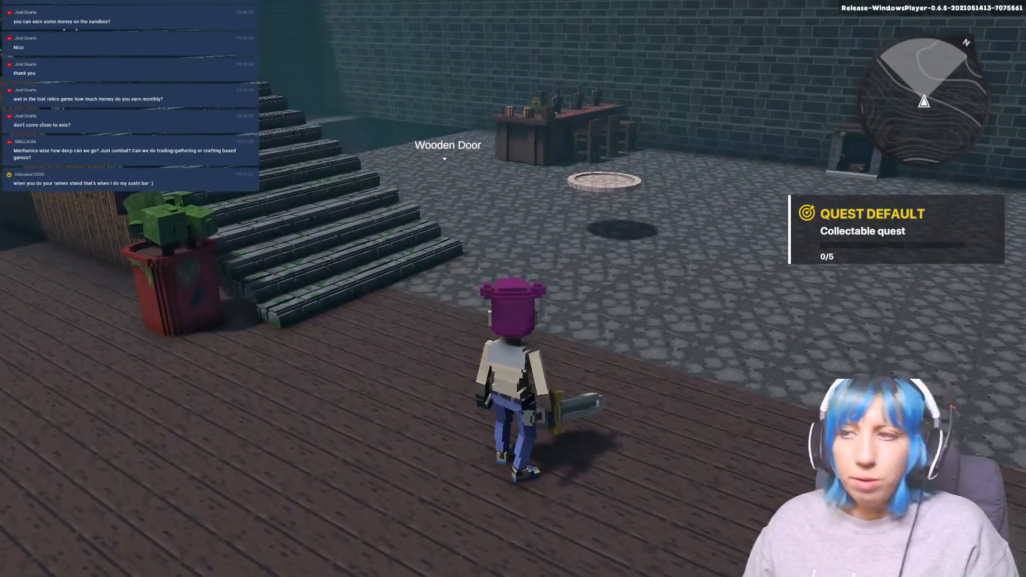
{"action": "key", "text": "Escape"}
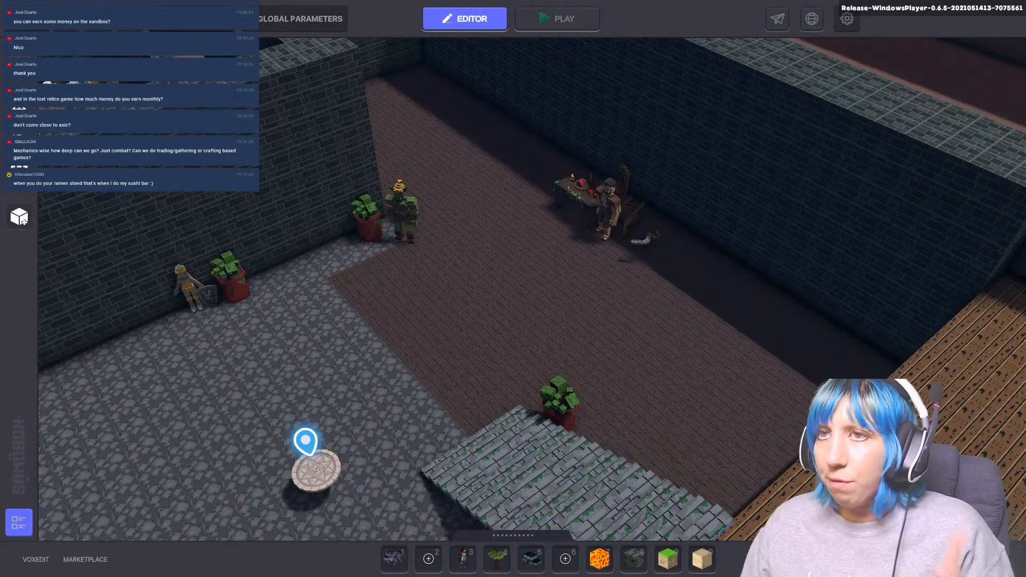
- Examine the description, unlock and launch conditions of QUEST DEFAULT in the level's global parameters
{"action": "left_click", "coordinate": [261, 20]}
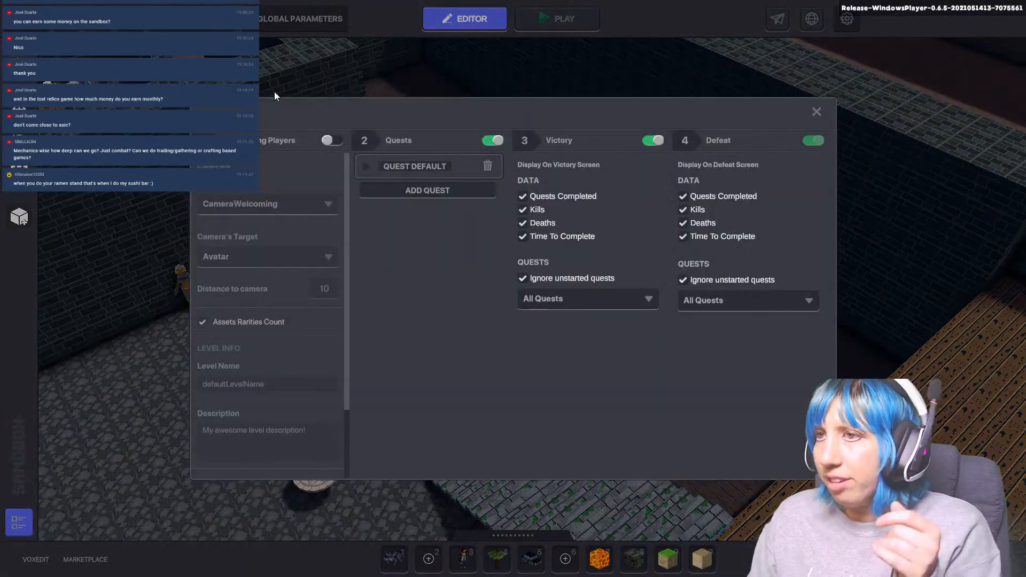
{"action": "left_click", "coordinate": [413, 166]}
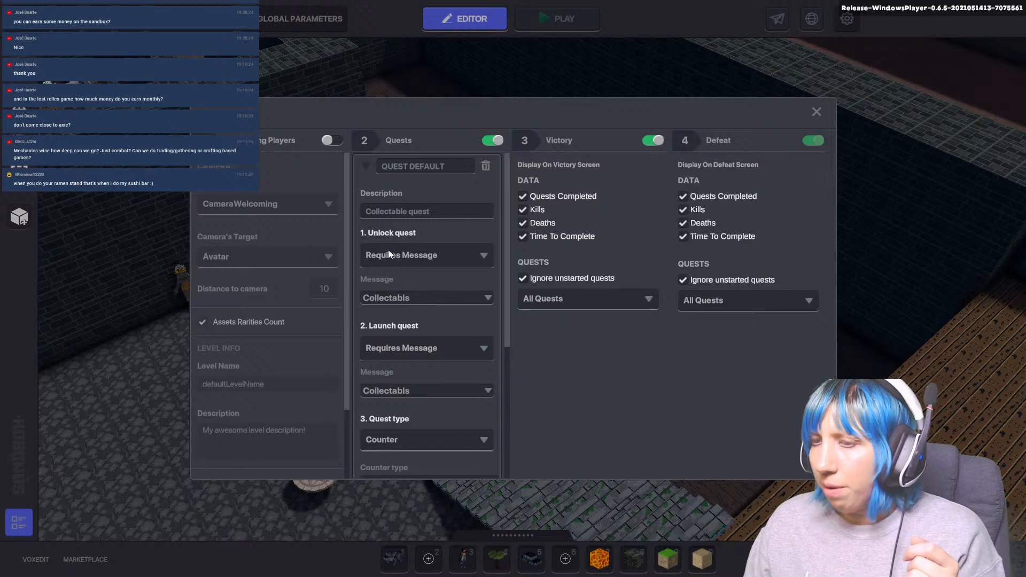
{"action": "scroll", "coordinate": [402, 401], "scroll_direction": "down", "scroll_amount": 3}
{"action": "scroll", "coordinate": [428, 389], "scroll_direction": "up", "scroll_amount": 3}
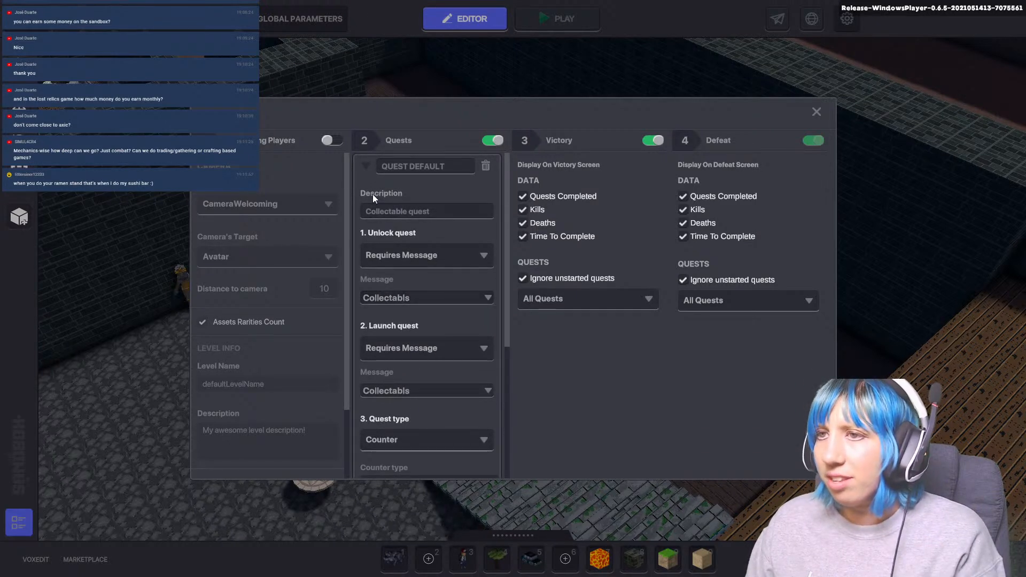
{"action": "left_click", "coordinate": [365, 166]}
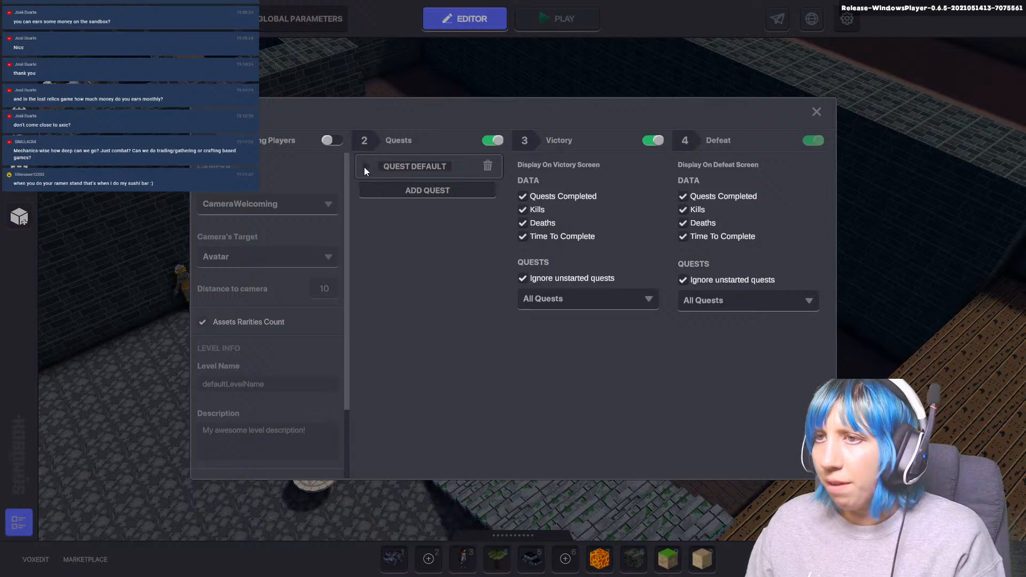
{"action": "left_click", "coordinate": [365, 166]}
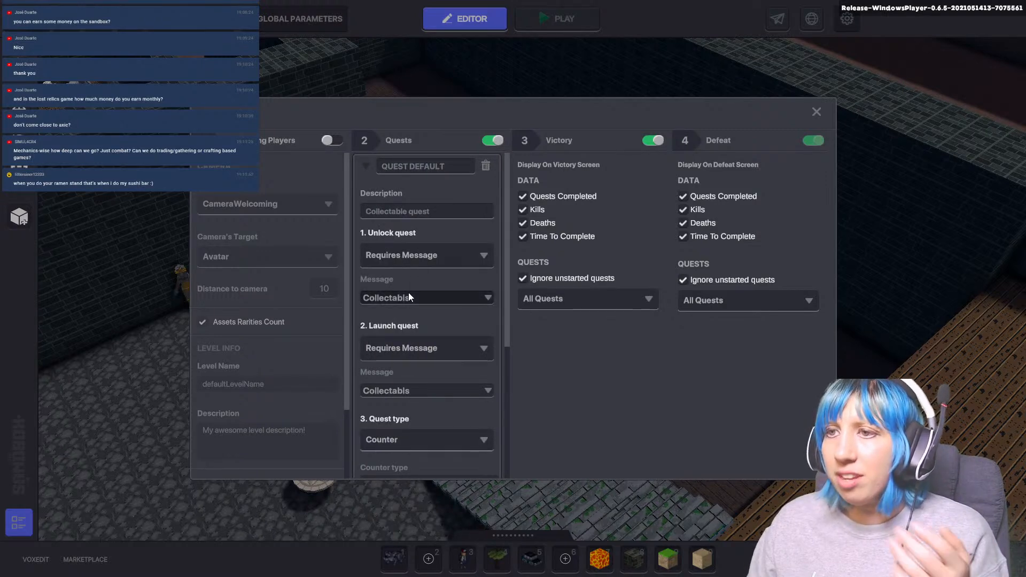
{"action": "scroll", "coordinate": [427, 357], "scroll_direction": "down", "scroll_amount": 2}
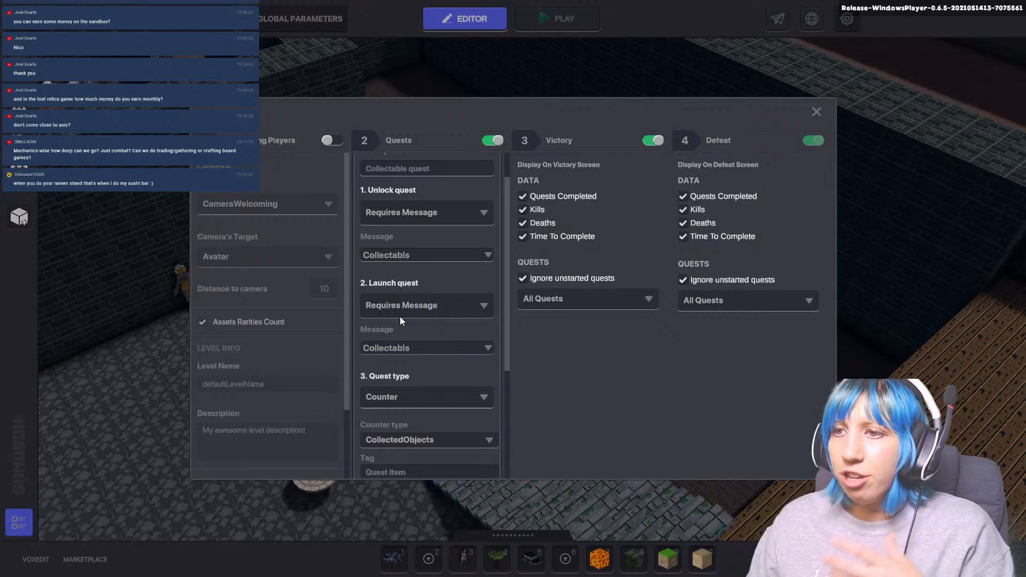
{"action": "left_click", "coordinate": [413, 307]}
{"action": "left_click", "coordinate": [421, 341]}
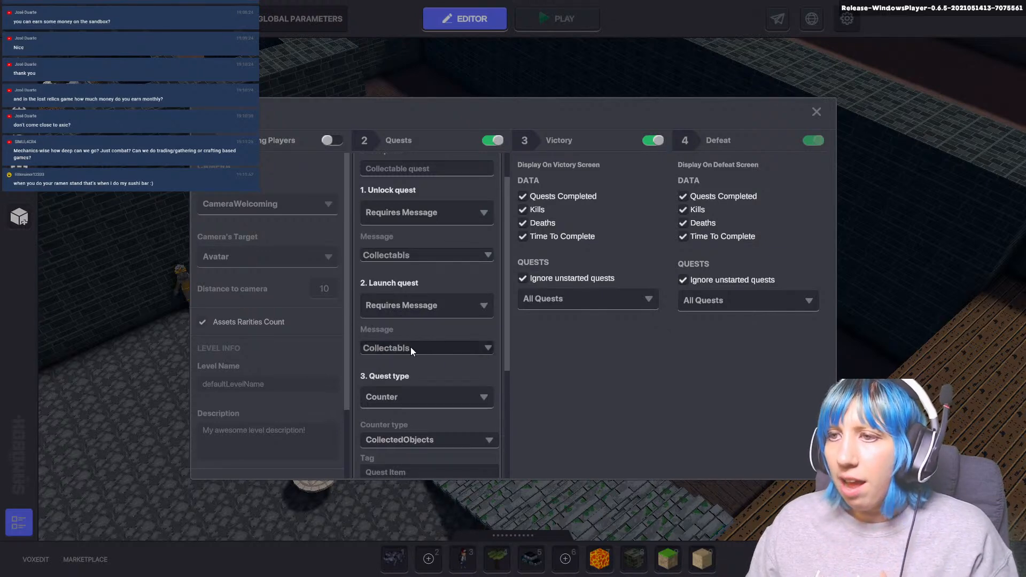
- Review QUEST DEFAULT's quest type, counter, tag, amount, completion and after-completion action, and close the global parameters
{"action": "scroll", "coordinate": [410, 348], "scroll_direction": "down", "scroll_amount": 3}
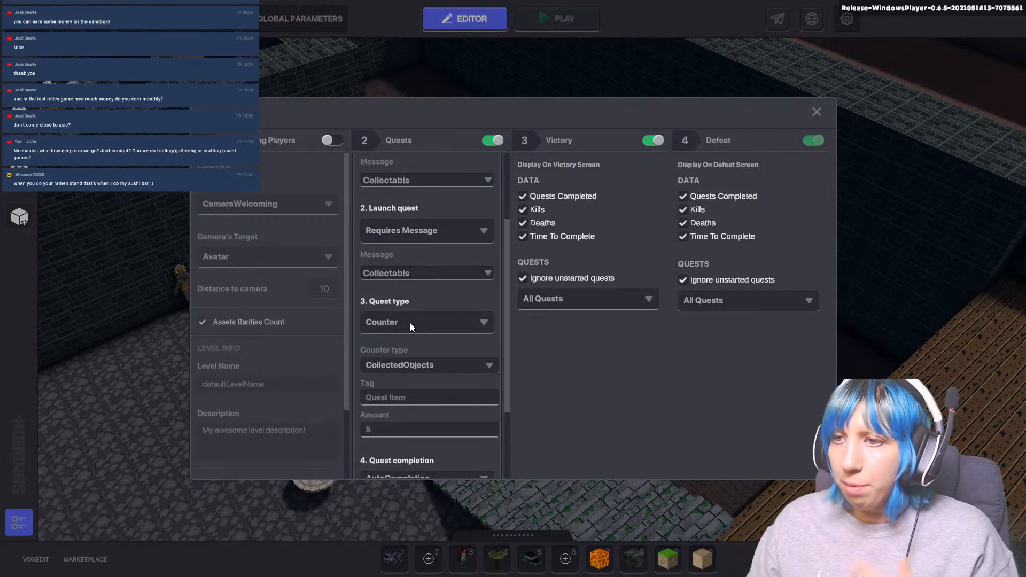
{"action": "scroll", "coordinate": [410, 330], "scroll_direction": "down", "scroll_amount": 1}
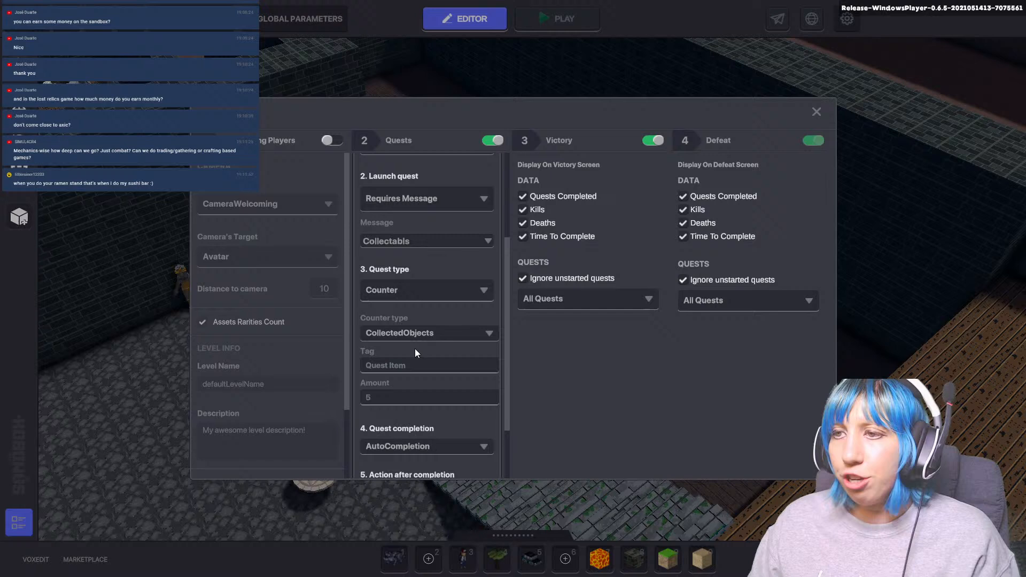
{"action": "left_click", "coordinate": [402, 296]}
{"action": "left_click", "coordinate": [415, 293]}
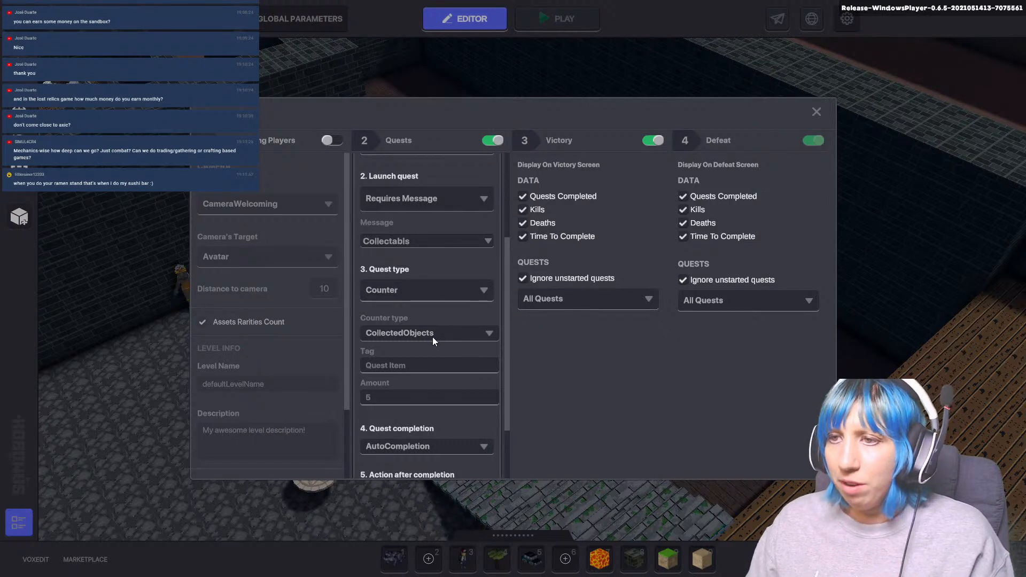
{"action": "scroll", "coordinate": [434, 336], "scroll_direction": "down", "scroll_amount": 1}
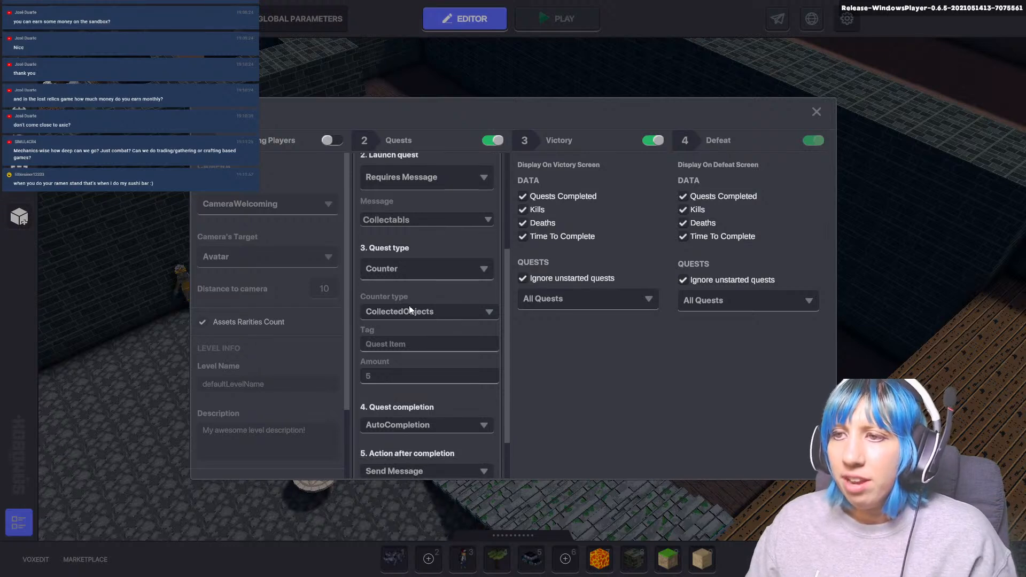
{"action": "left_click", "coordinate": [417, 310]}
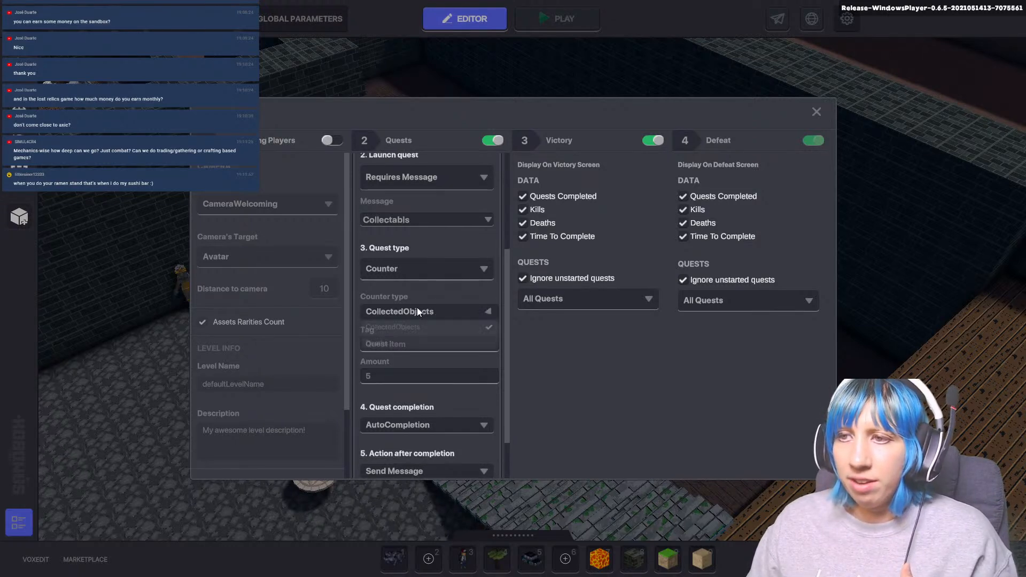
{"action": "left_click", "coordinate": [435, 320]}
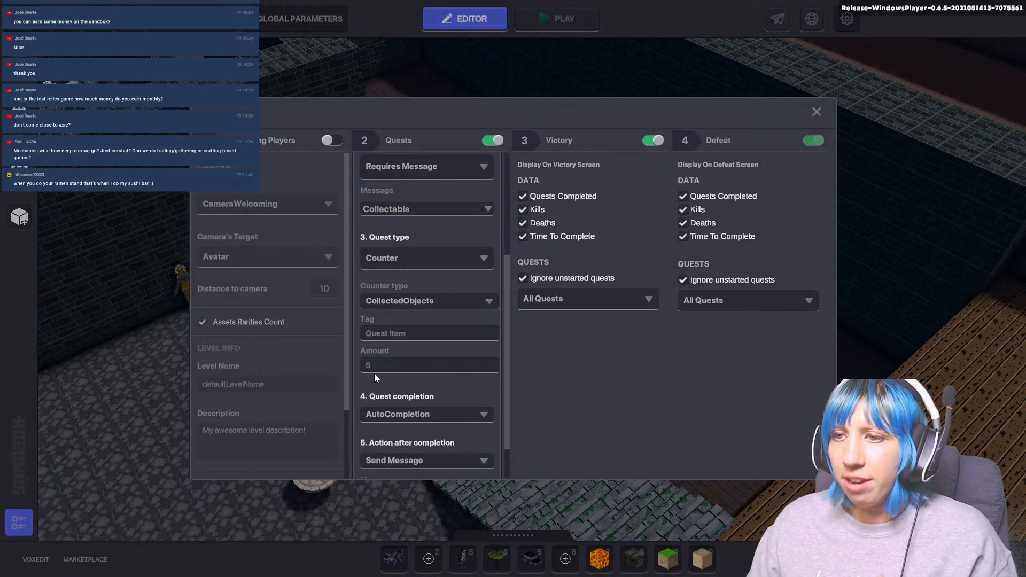
{"action": "scroll", "coordinate": [374, 373], "scroll_direction": "down", "scroll_amount": 1}
{"action": "scroll", "coordinate": [420, 385], "scroll_direction": "down", "scroll_amount": 2}
{"action": "scroll", "coordinate": [422, 386], "scroll_direction": "down", "scroll_amount": 2}
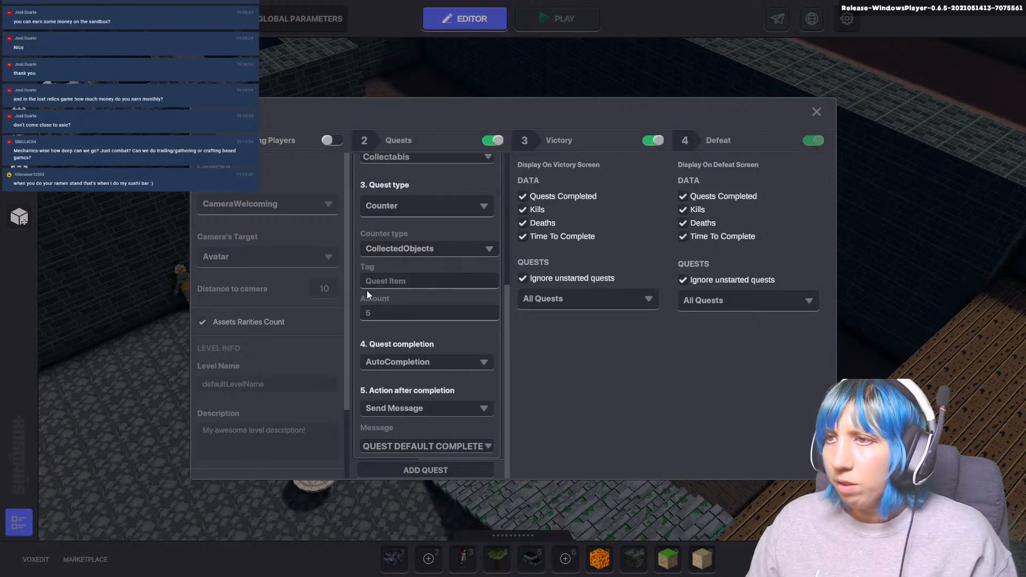
{"action": "scroll", "coordinate": [428, 312], "scroll_direction": "up", "scroll_amount": 5}
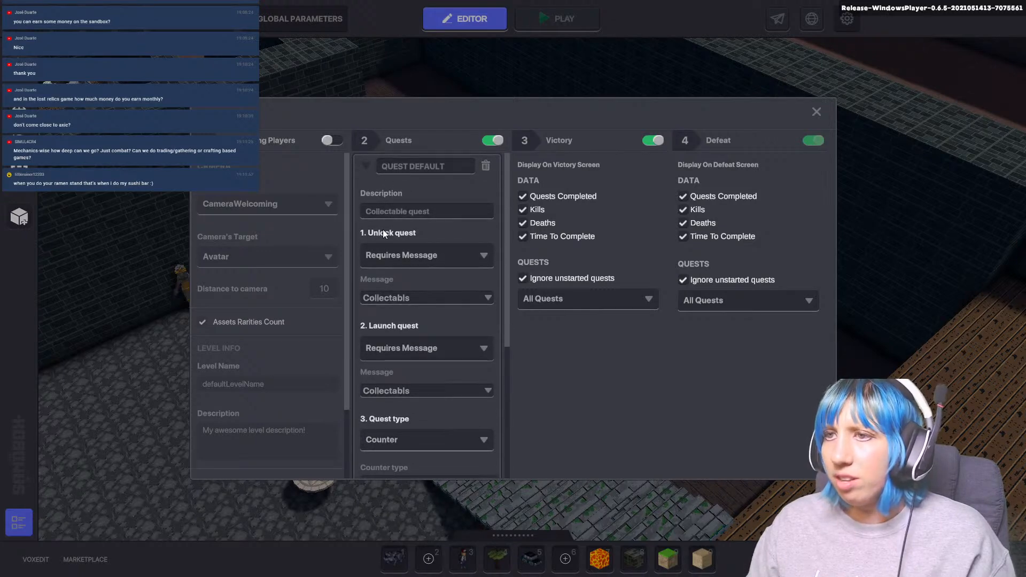
{"action": "left_click", "coordinate": [815, 112]}
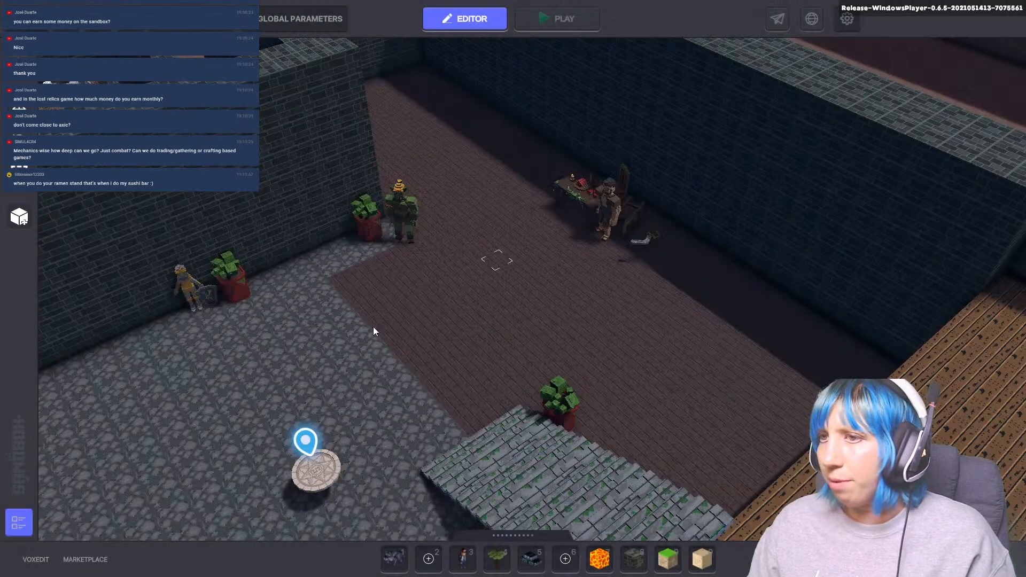
- Add a Collectible component to the potted plant beside the stairs and check its collect action options
{"action": "left_click", "coordinate": [506, 374]}
{"action": "mouse_move", "coordinate": [966, 328]}
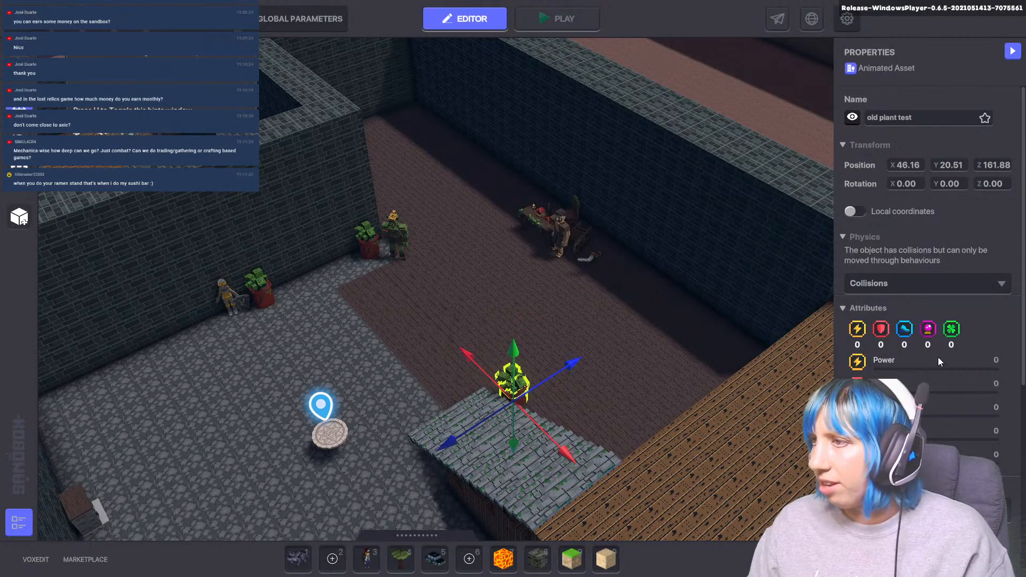
{"action": "scroll", "coordinate": [937, 357], "scroll_direction": "down", "scroll_amount": 6}
{"action": "left_click", "coordinate": [965, 284]}
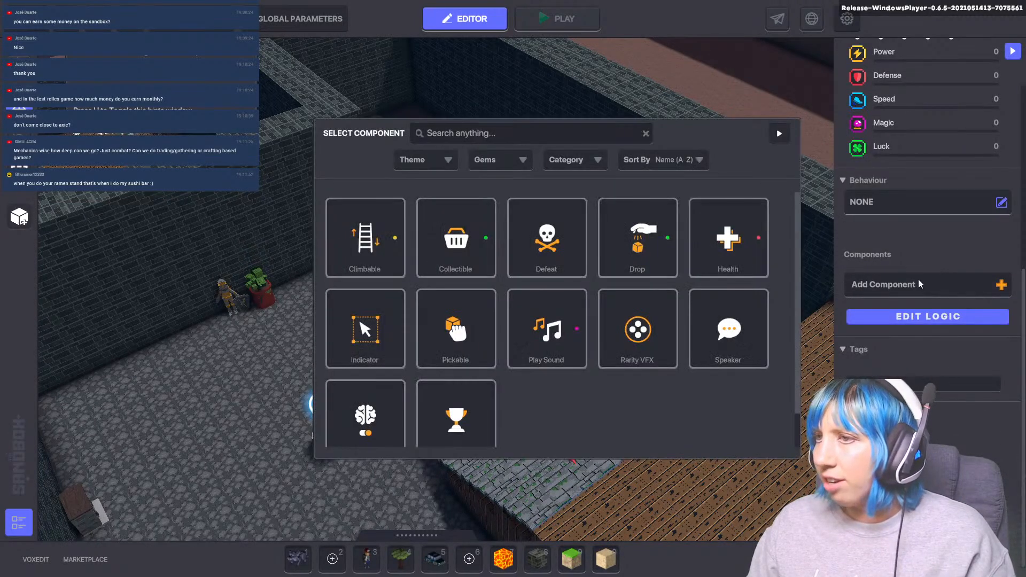
{"action": "left_click", "coordinate": [466, 250]}
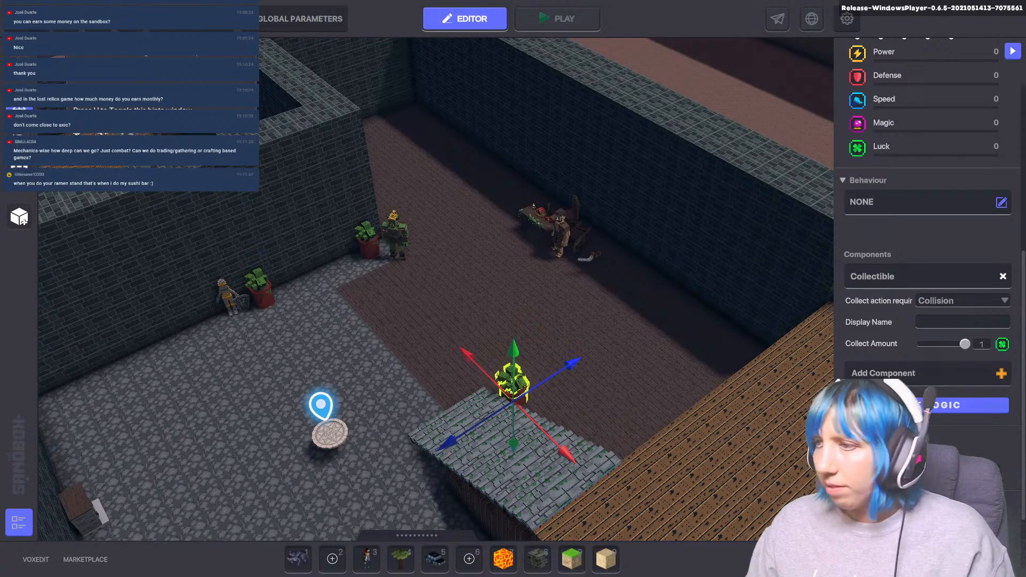
{"action": "scroll", "coordinate": [955, 357], "scroll_direction": "down", "scroll_amount": 2}
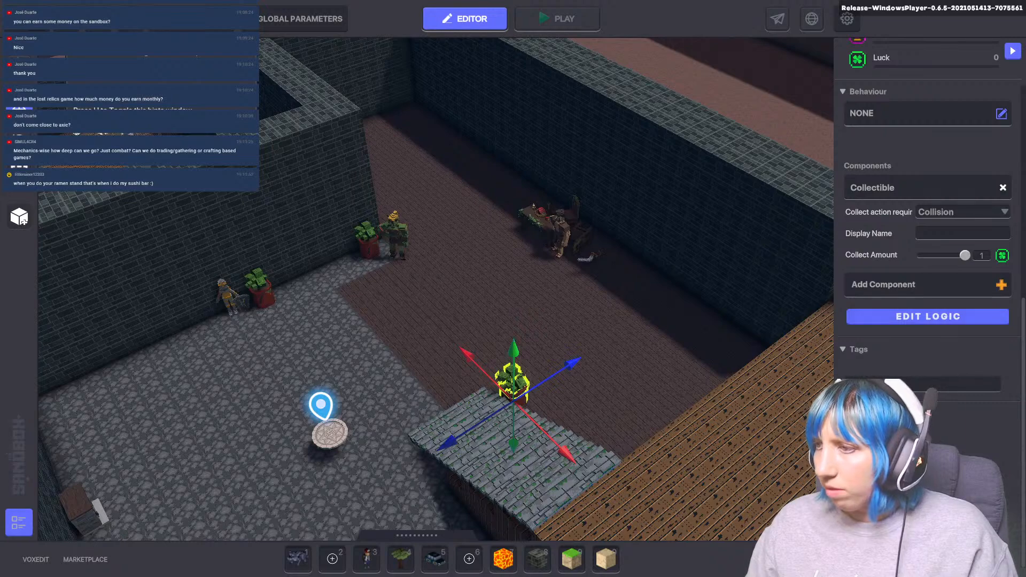
{"action": "left_click", "coordinate": [960, 210]}
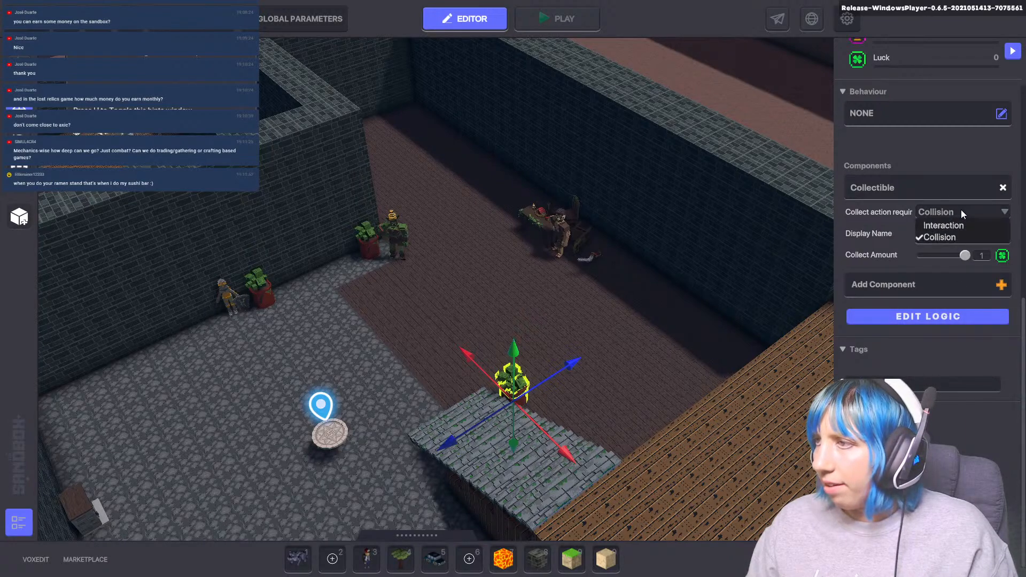
{"action": "left_click", "coordinate": [946, 216]}
- Playtest the collectable quest by visiting the masked character and running to the plant by the stairs, and return to editing
{"action": "key", "text": "ctrl+p"}
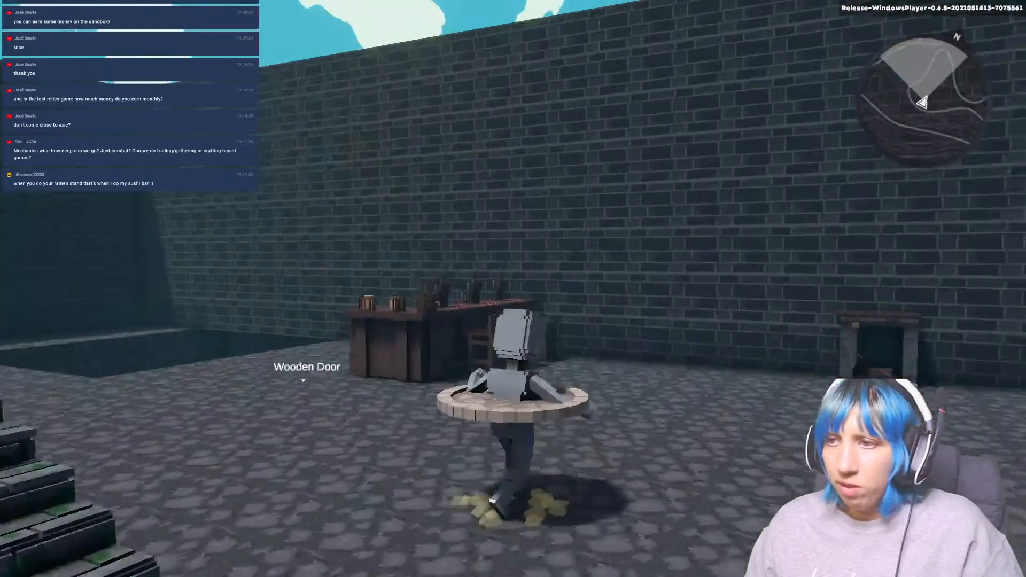
{"action": "key", "text": "w"}
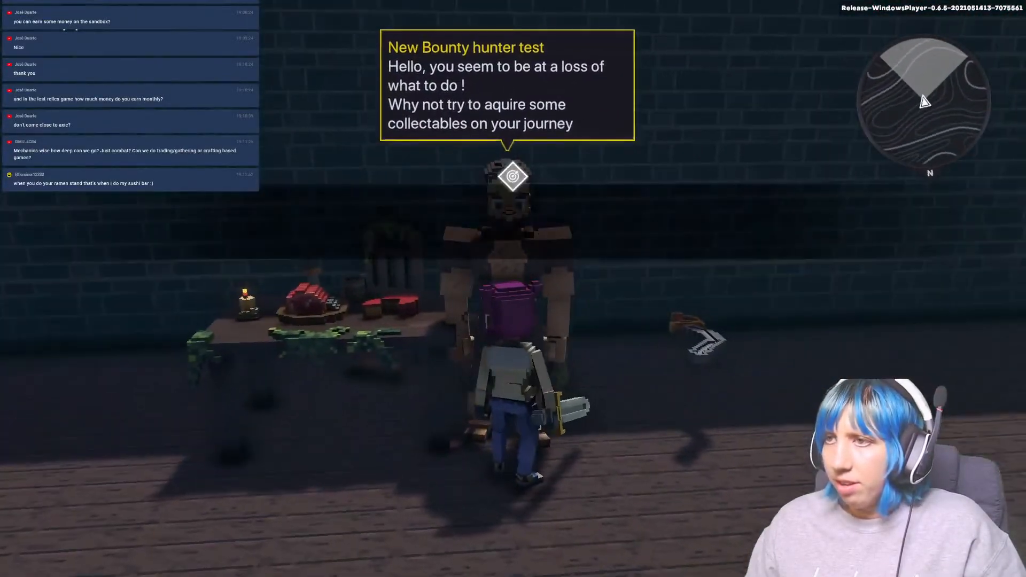
{"action": "key", "text": "w"}
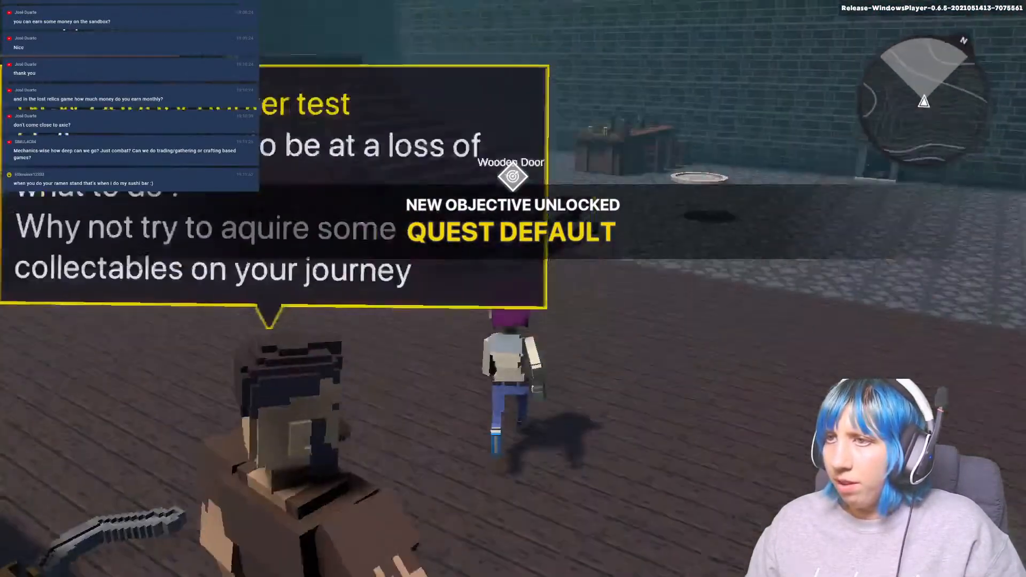
{"action": "key", "text": "s"}
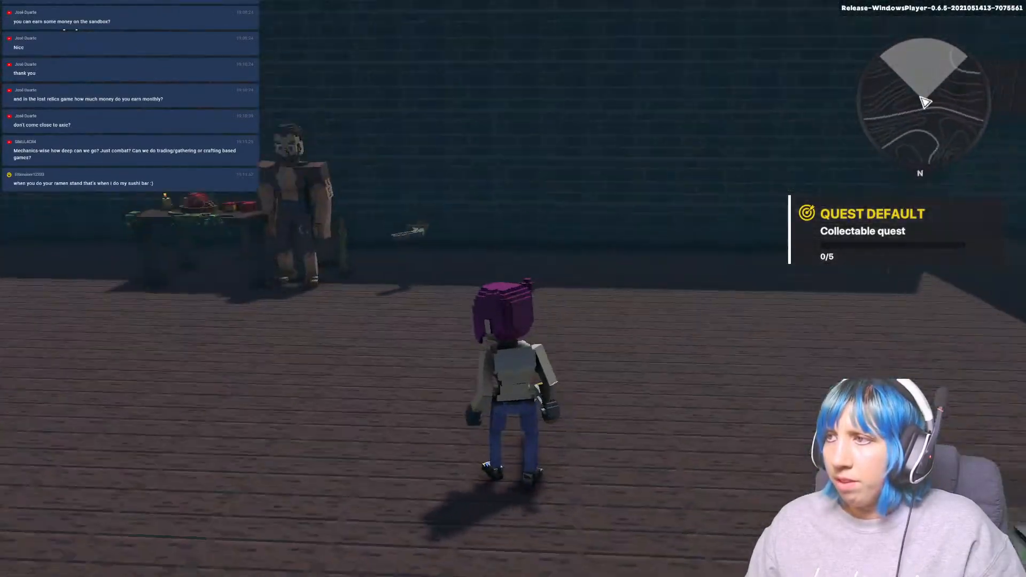
{"action": "key", "text": "w"}
{"action": "key", "text": "d"}
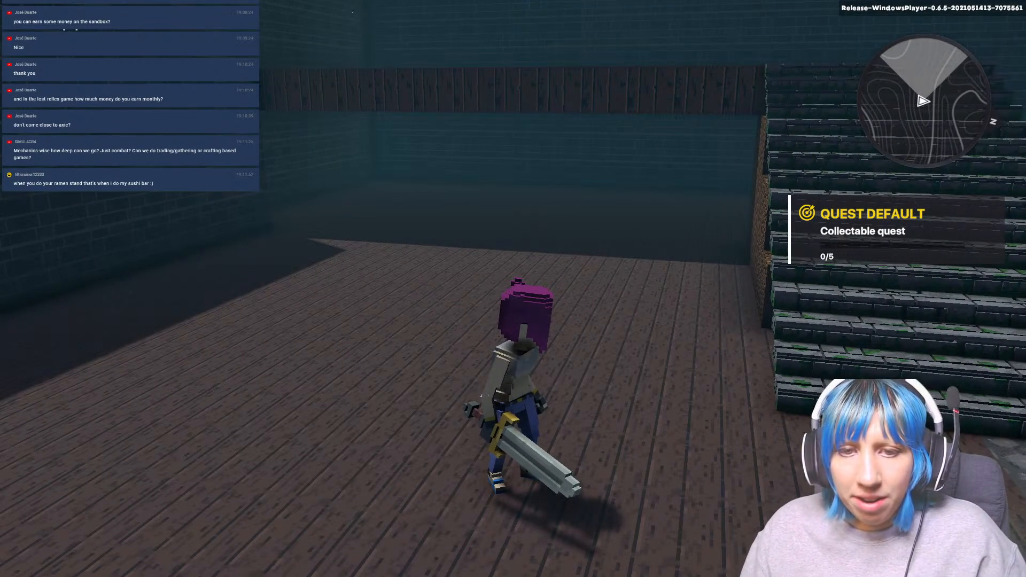
{"action": "key", "text": "Escape"}
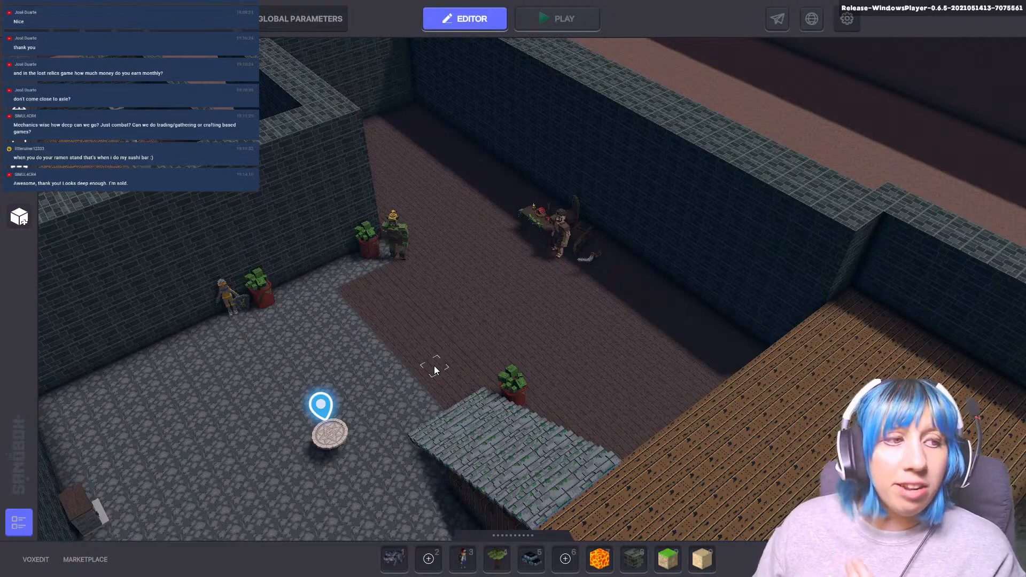
- Survey the dungeon layout again, from the bone-strewn skeleton room to the spawn portal hall and raised wooden platform
{"action": "middle_click_drag", "start_coordinate": [359, 301], "coordinate": [489, 357]}
{"action": "scroll", "coordinate": [491, 357], "scroll_direction": "down", "scroll_amount": 3}
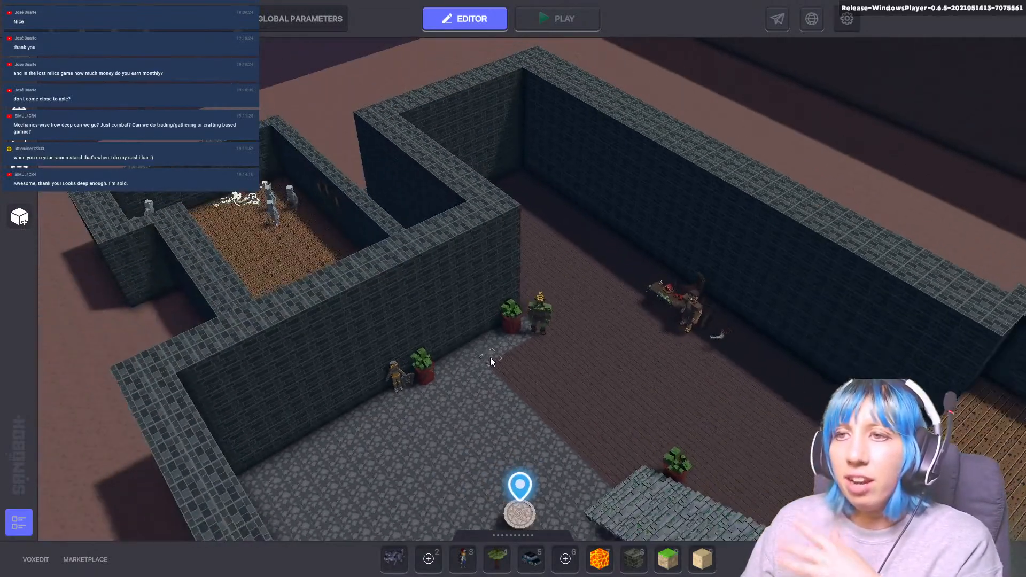
{"action": "scroll", "coordinate": [487, 364], "scroll_direction": "up", "scroll_amount": 4}
{"action": "scroll", "coordinate": [497, 378], "scroll_direction": "down", "scroll_amount": 5}
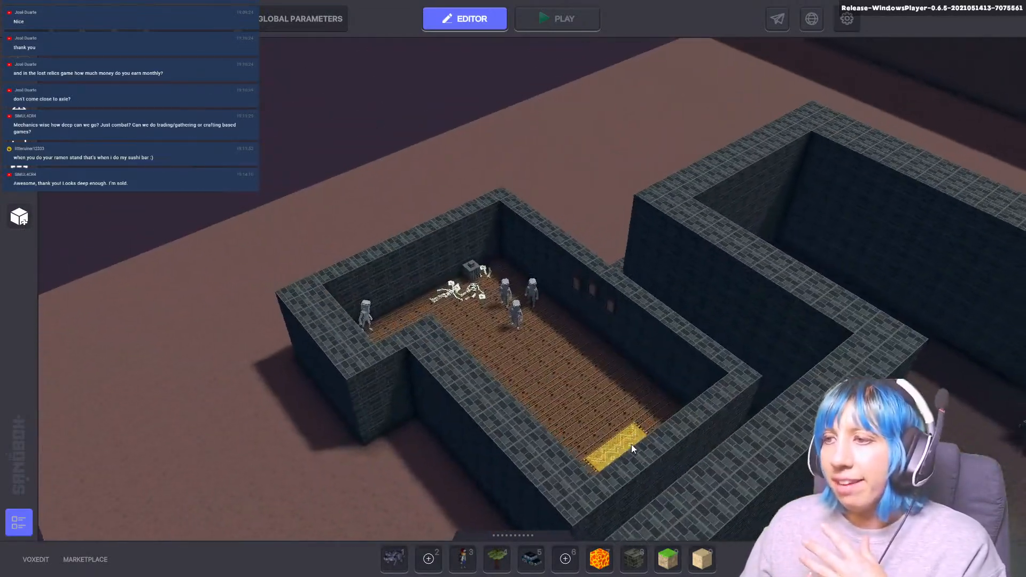
{"action": "scroll", "coordinate": [351, 343], "scroll_direction": "up", "scroll_amount": 5}
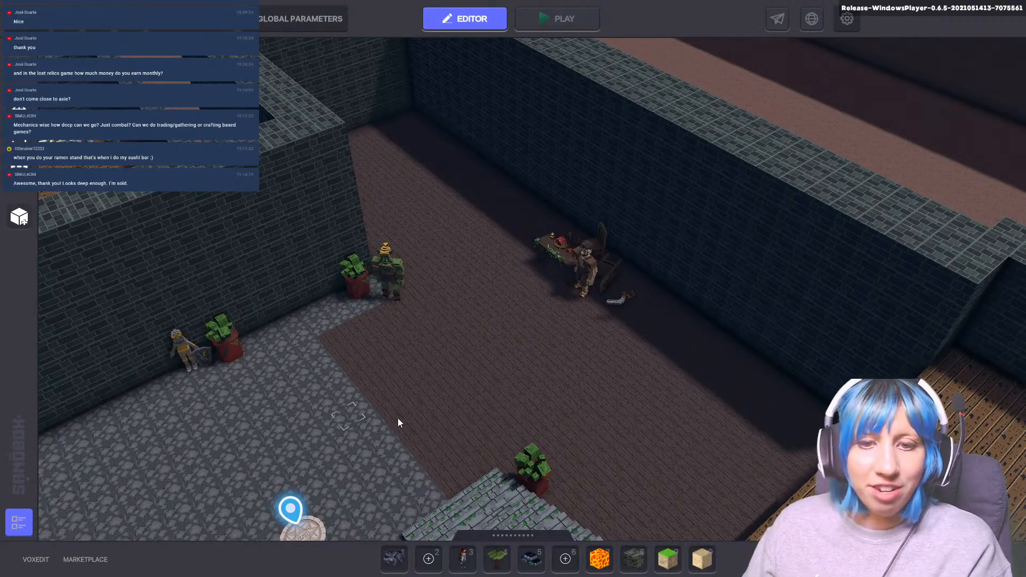
{"action": "scroll", "coordinate": [418, 419], "scroll_direction": "up", "scroll_amount": 1}
{"action": "middle_click_drag", "start_coordinate": [418, 419], "coordinate": [501, 370]}
{"action": "scroll", "coordinate": [501, 371], "scroll_direction": "down", "scroll_amount": 4}
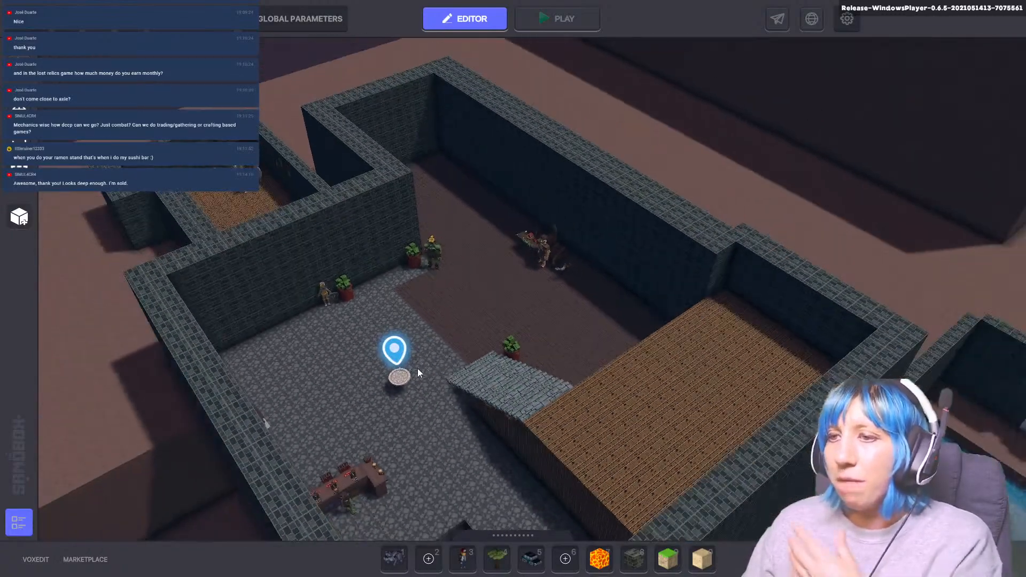
{"action": "middle_click_drag", "start_coordinate": [418, 368], "coordinate": [491, 361]}
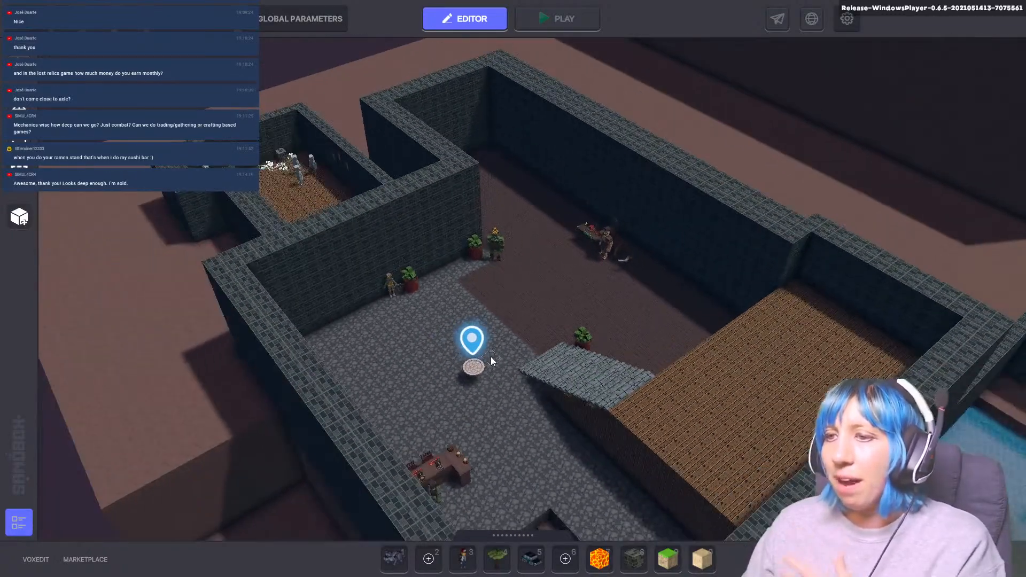
{"action": "middle_click_drag", "start_coordinate": [611, 375], "coordinate": [433, 378]}
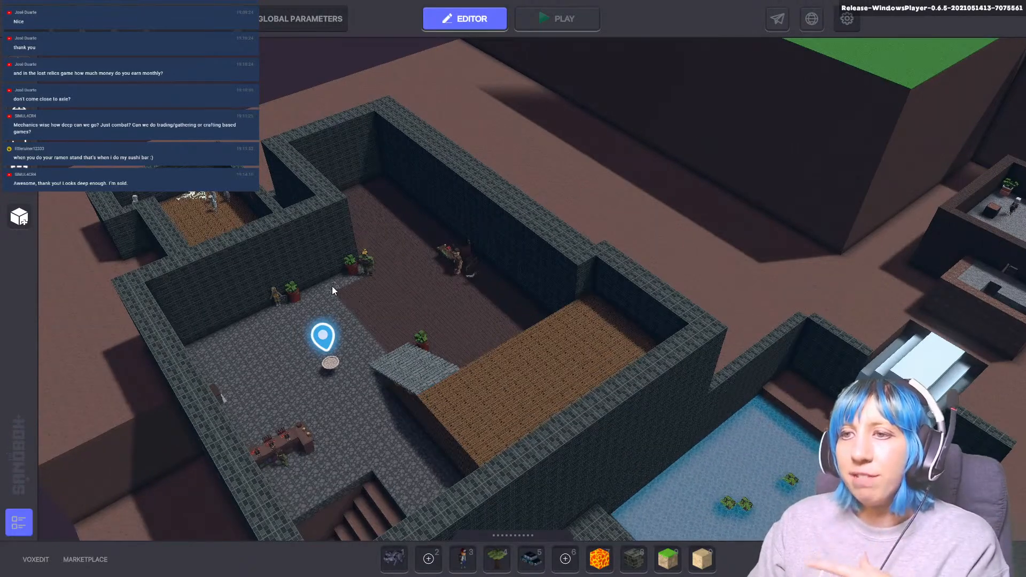
{"action": "scroll", "coordinate": [332, 286], "scroll_direction": "up", "scroll_amount": 3}
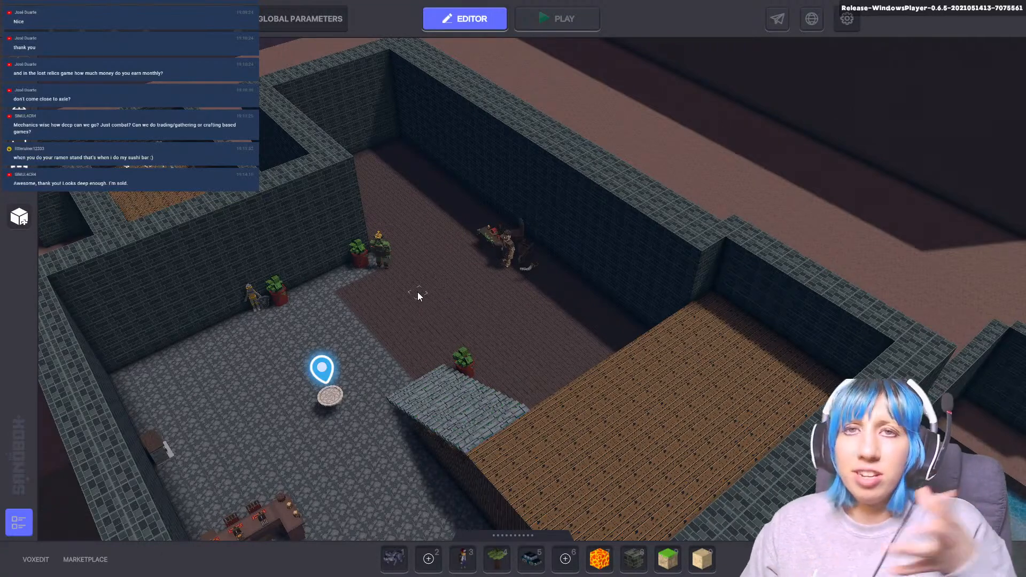
{"action": "scroll", "coordinate": [426, 293], "scroll_direction": "down", "scroll_amount": 2}
{"action": "middle_click_drag", "start_coordinate": [441, 351], "coordinate": [425, 386]}
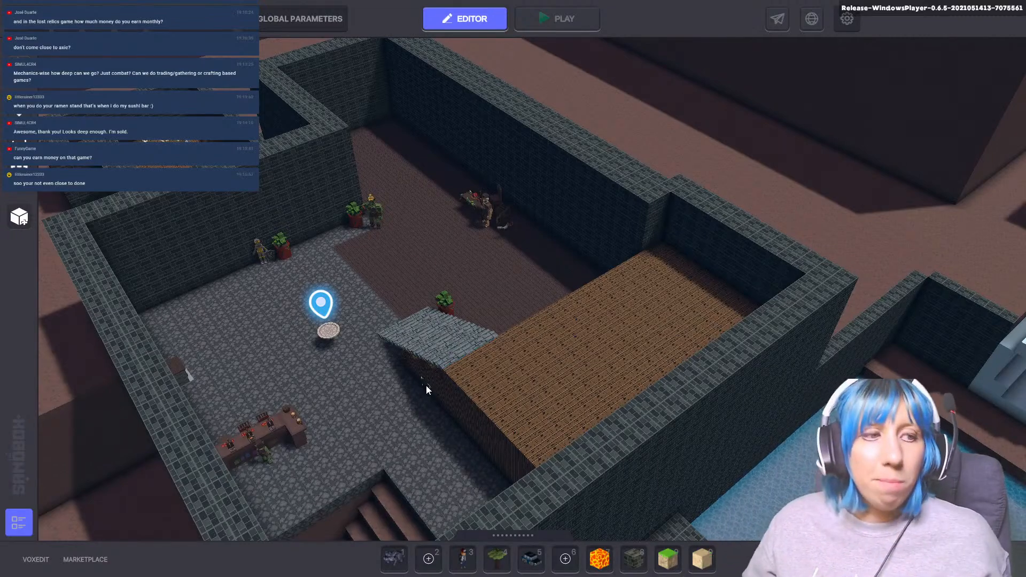
{"action": "key", "text": "a"}
{"action": "key", "text": "w"}
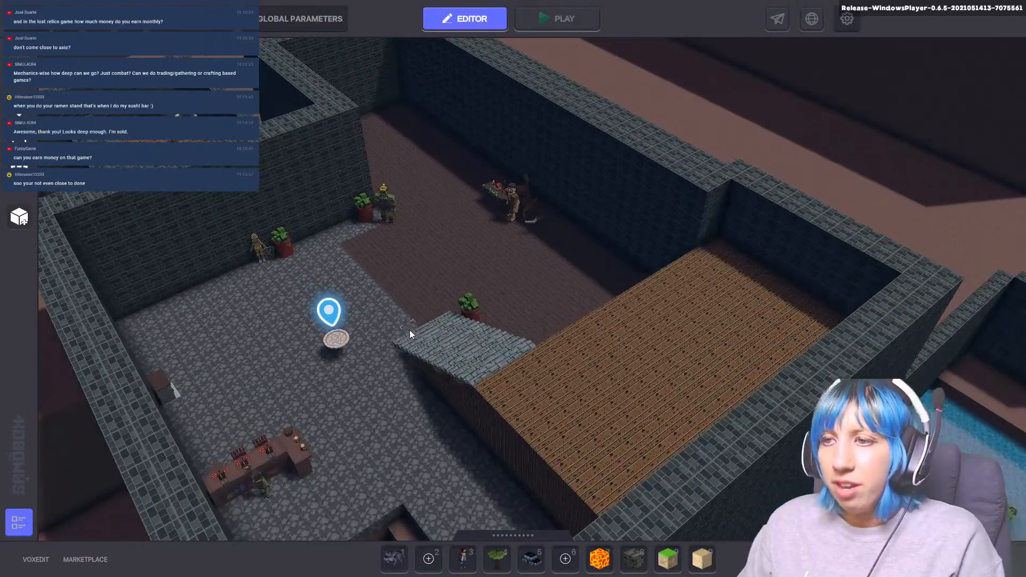
{"action": "middle_click_drag", "start_coordinate": [409, 329], "coordinate": [328, 396]}
{"action": "scroll", "coordinate": [327, 396], "scroll_direction": "up", "scroll_amount": 2}
{"action": "scroll", "coordinate": [334, 380], "scroll_direction": "down", "scroll_amount": 2}
{"action": "scroll", "coordinate": [328, 377], "scroll_direction": "up", "scroll_amount": 3}
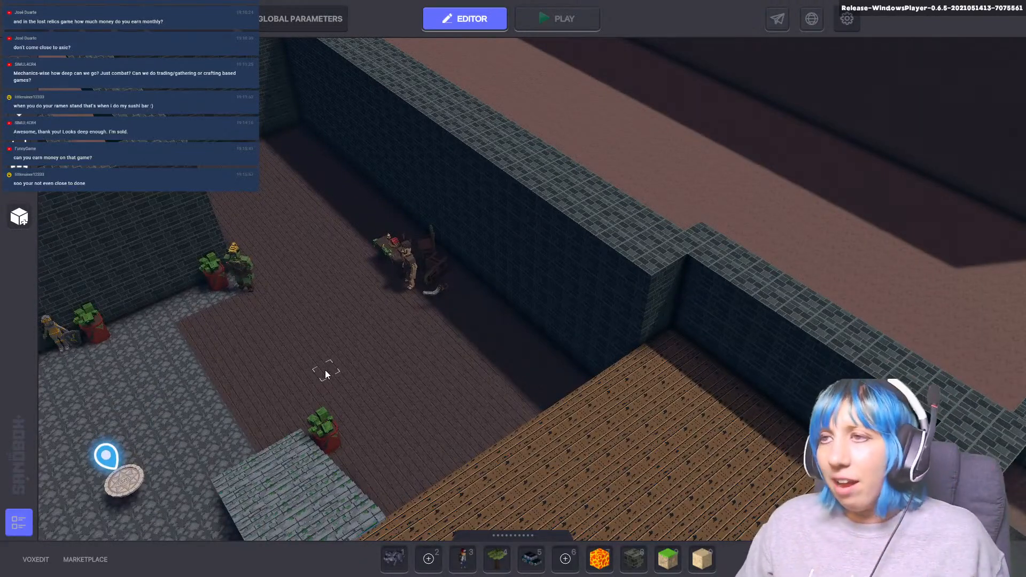
{"action": "middle_click_drag", "start_coordinate": [315, 371], "coordinate": [425, 358]}
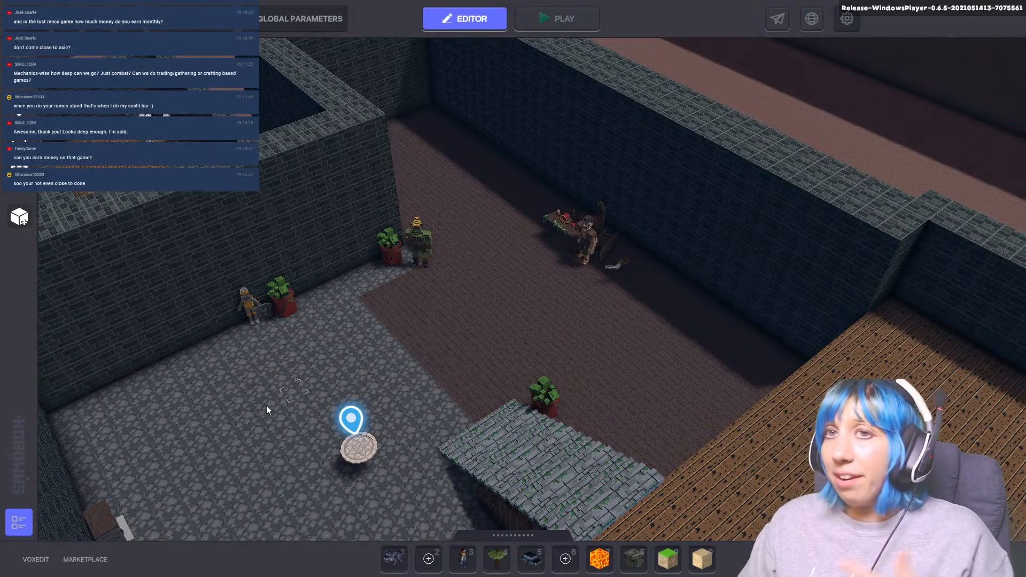
{"action": "scroll", "coordinate": [298, 424], "scroll_direction": "down", "scroll_amount": 1}
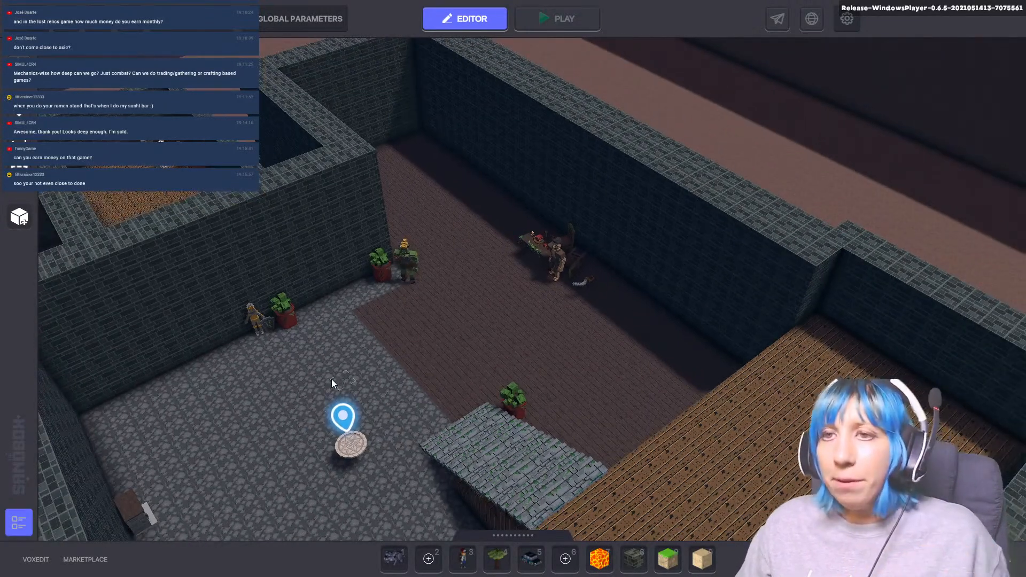
{"action": "middle_click_drag", "start_coordinate": [422, 364], "coordinate": [376, 192]}
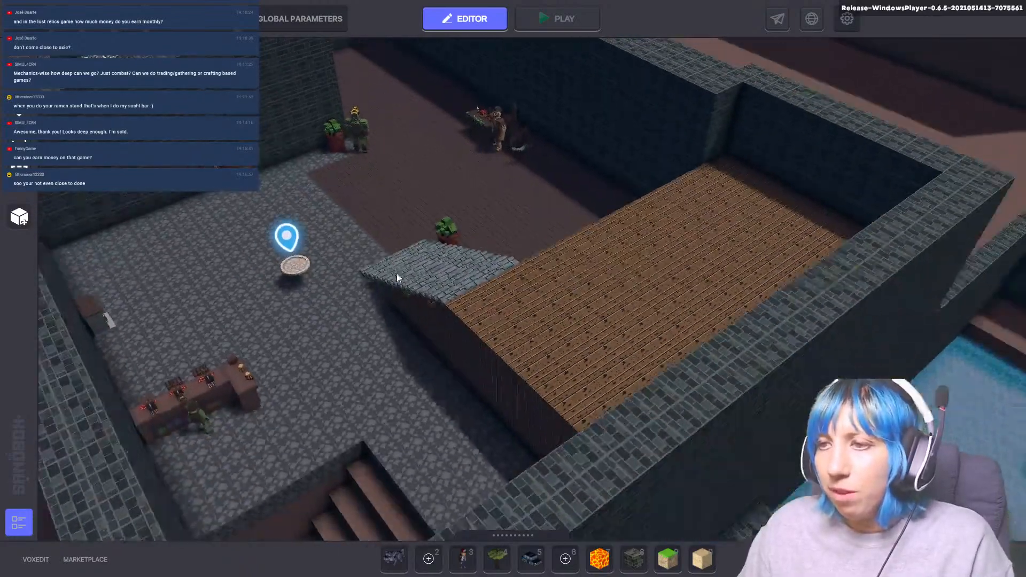
{"action": "scroll", "coordinate": [415, 311], "scroll_direction": "down", "scroll_amount": 2}
{"action": "middle_click_drag", "start_coordinate": [435, 310], "coordinate": [393, 338]}
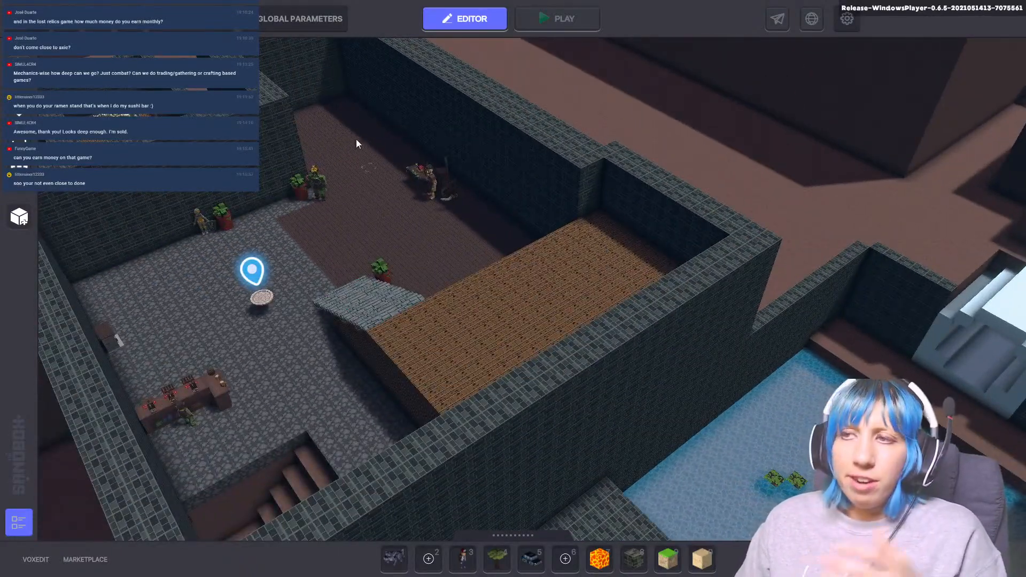
- Survey the dungeon's layout, covering the spawn hall, the storage room with crates and barrels, and the water-jumping course with its pale stairs
{"action": "middle_click_drag", "start_coordinate": [360, 235], "coordinate": [430, 325]}
{"action": "middle_click_drag", "start_coordinate": [210, 226], "coordinate": [229, 245]}
{"action": "mouse_move", "coordinate": [642, 370]}
{"action": "middle_mouse_down"}
{"action": "mouse_move", "coordinate": [635, 357]}
{"action": "mouse_move", "coordinate": [255, 336]}
{"action": "middle_mouse_up"}
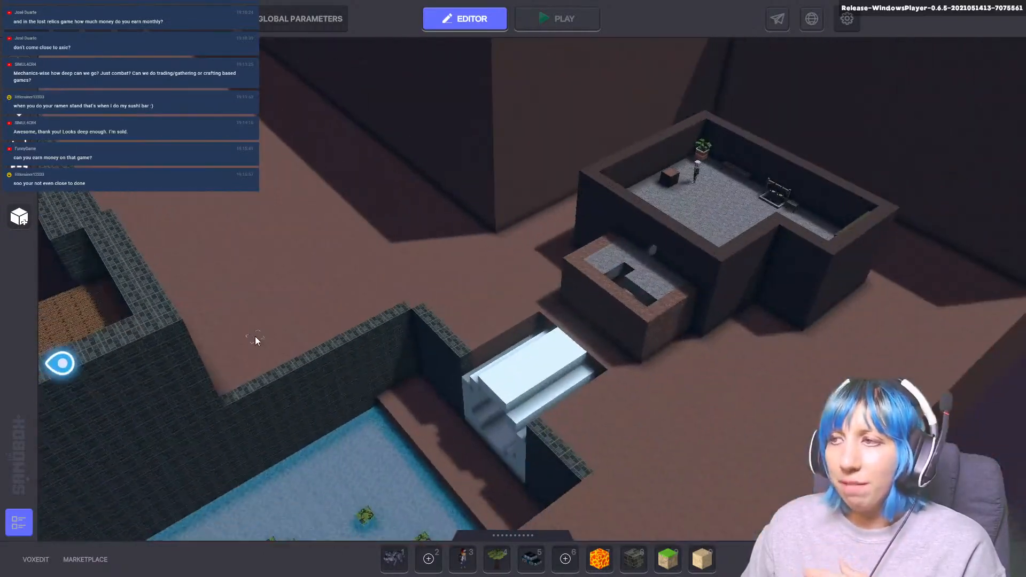
{"action": "middle_click_drag", "start_coordinate": [577, 273], "coordinate": [964, 207]}
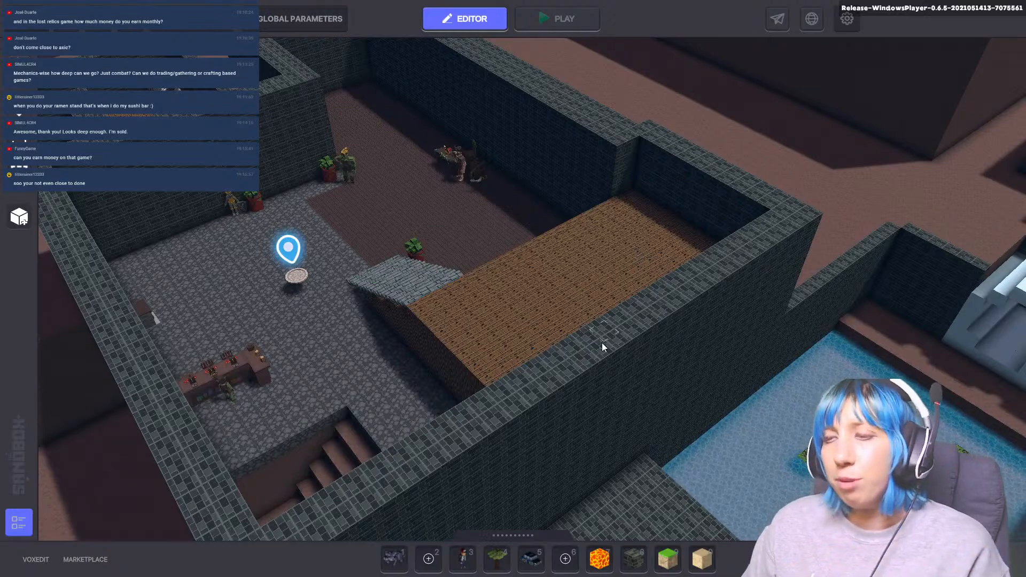
{"action": "middle_click_drag", "start_coordinate": [602, 344], "coordinate": [660, 76]}
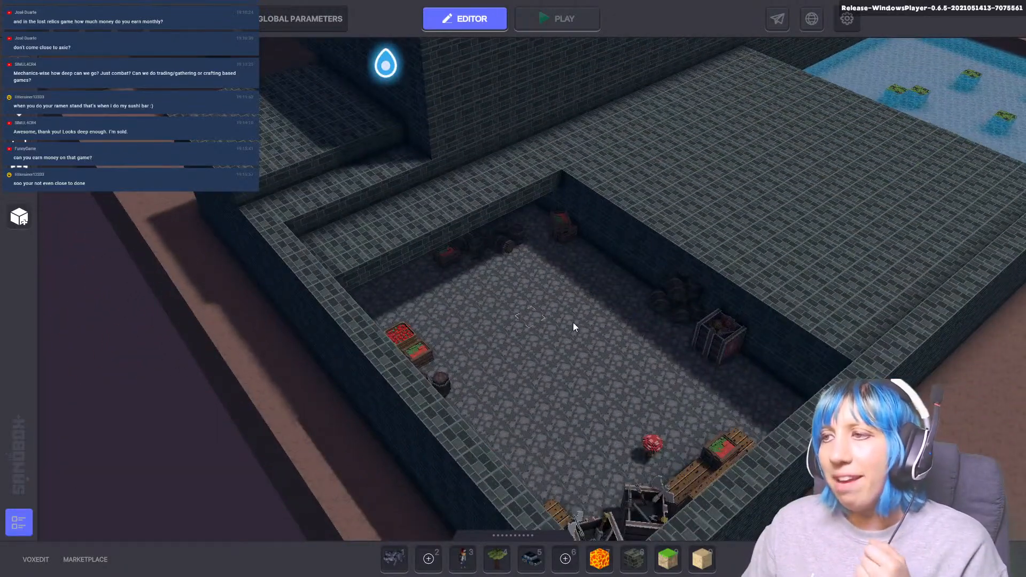
{"action": "middle_click_drag", "start_coordinate": [818, 181], "coordinate": [667, 230]}
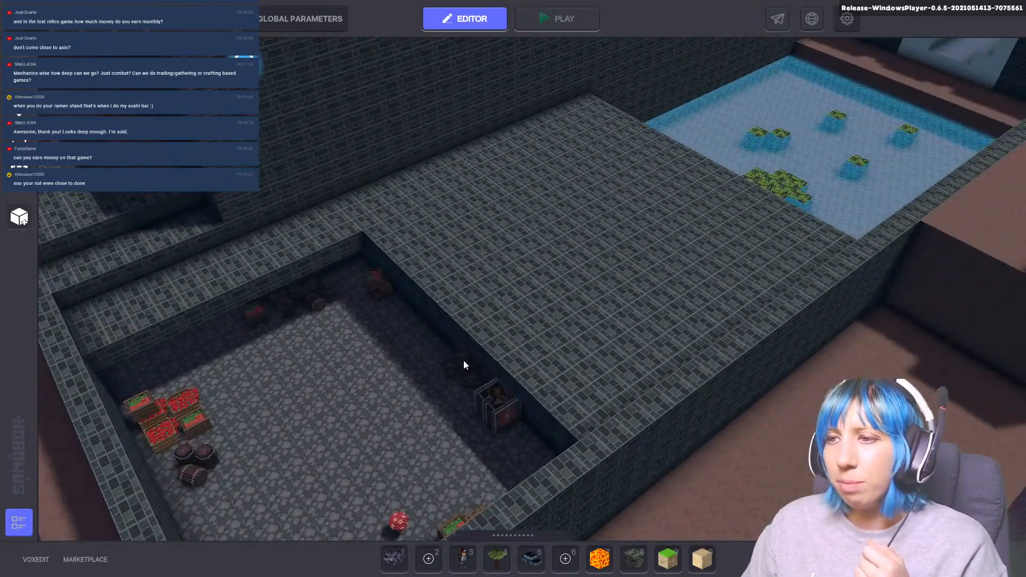
{"action": "middle_click_drag", "start_coordinate": [606, 300], "coordinate": [240, 378]}
{"action": "middle_click_drag", "start_coordinate": [695, 227], "coordinate": [341, 390]}
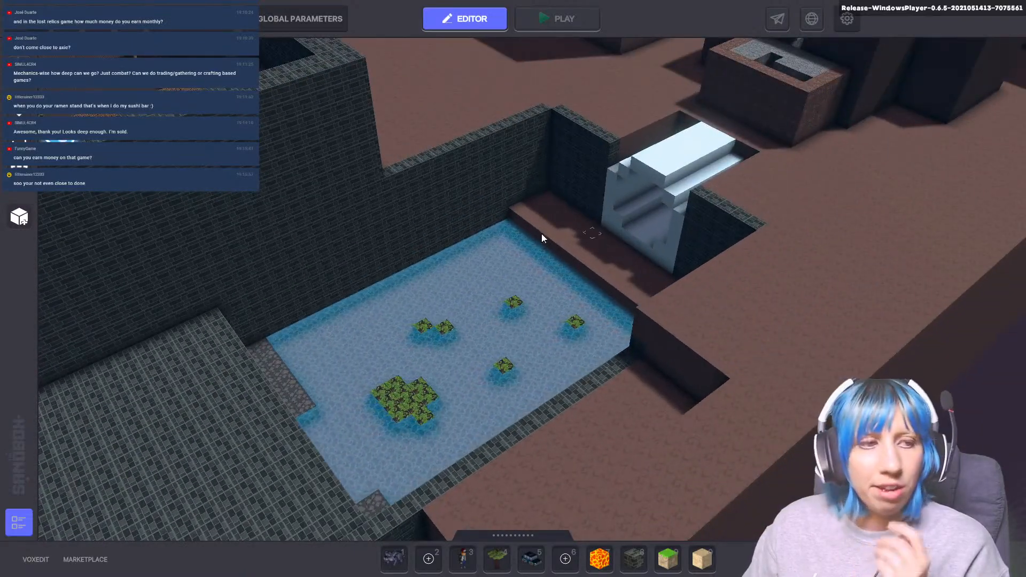
{"action": "middle_click_drag", "start_coordinate": [279, 277], "coordinate": [652, 511]}
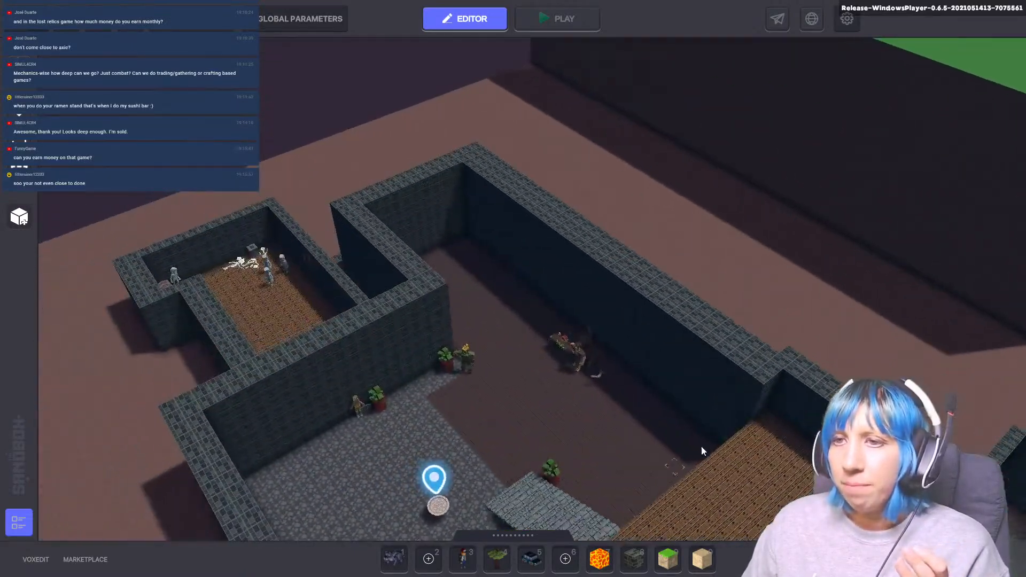
- Examine the separate dark-walled room with the helmeted character, wooden block, blue mat, basket, bench and cooking pots
{"action": "middle_click_drag", "start_coordinate": [702, 449], "coordinate": [44, 452]}
{"action": "scroll", "coordinate": [343, 399], "scroll_direction": "up", "scroll_amount": 10}
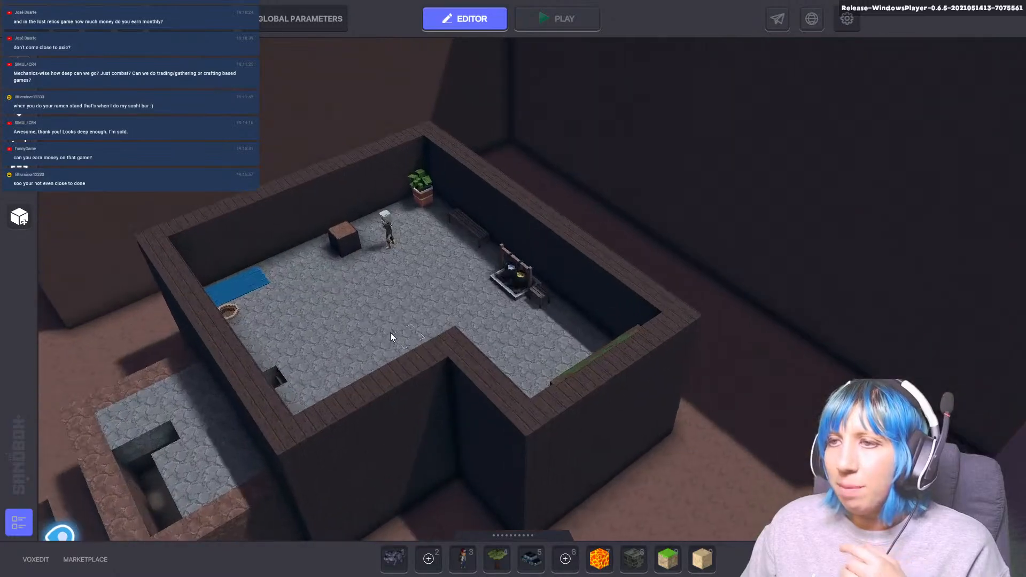
{"action": "scroll", "coordinate": [569, 408], "scroll_direction": "up", "scroll_amount": 8}
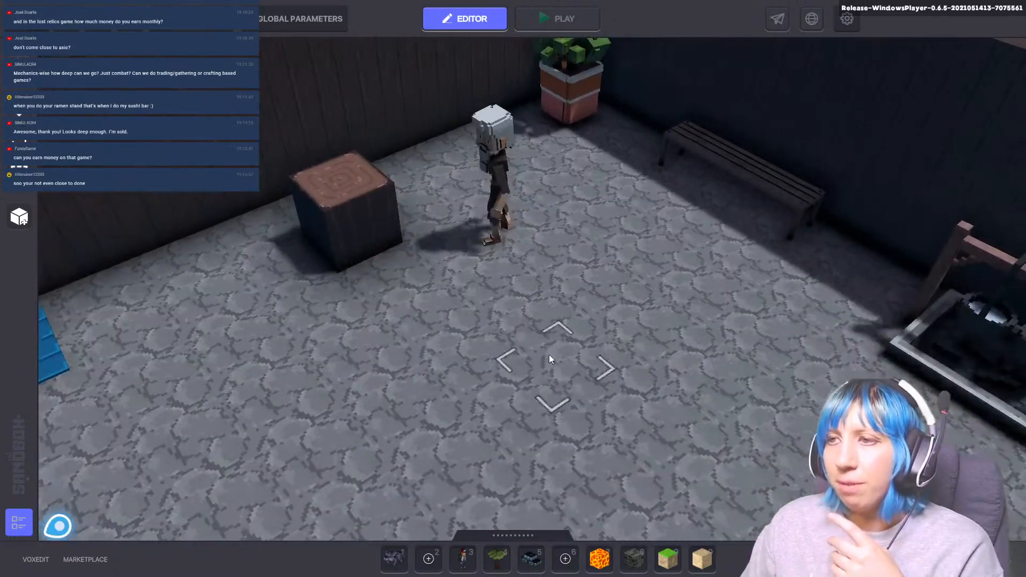
{"action": "scroll", "coordinate": [532, 329], "scroll_direction": "down", "scroll_amount": 2}
{"action": "scroll", "coordinate": [532, 329], "scroll_direction": "down", "scroll_amount": 3}
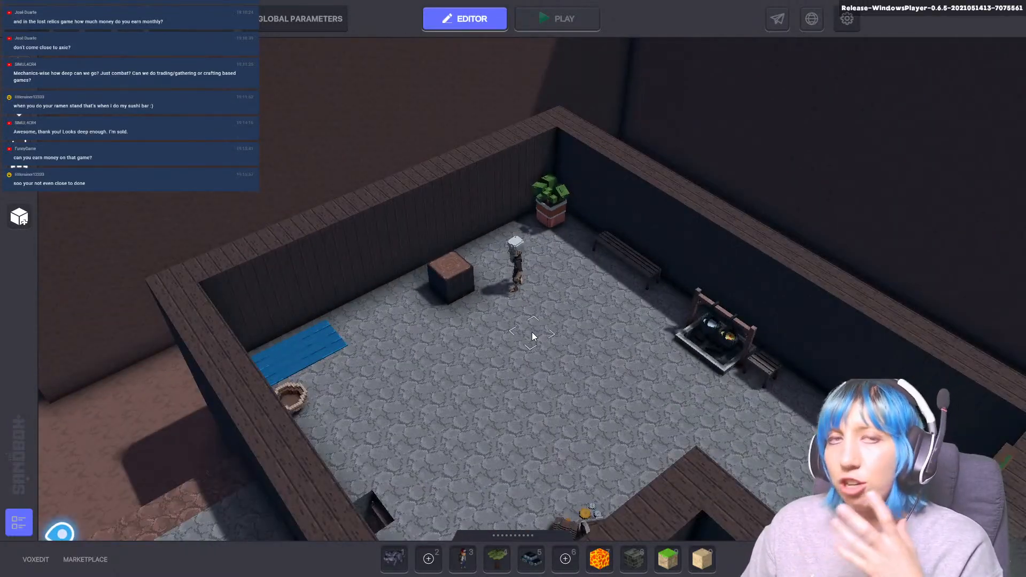
{"action": "scroll", "coordinate": [531, 332], "scroll_direction": "down", "scroll_amount": 2}
{"action": "scroll", "coordinate": [497, 323], "scroll_direction": "up", "scroll_amount": 4}
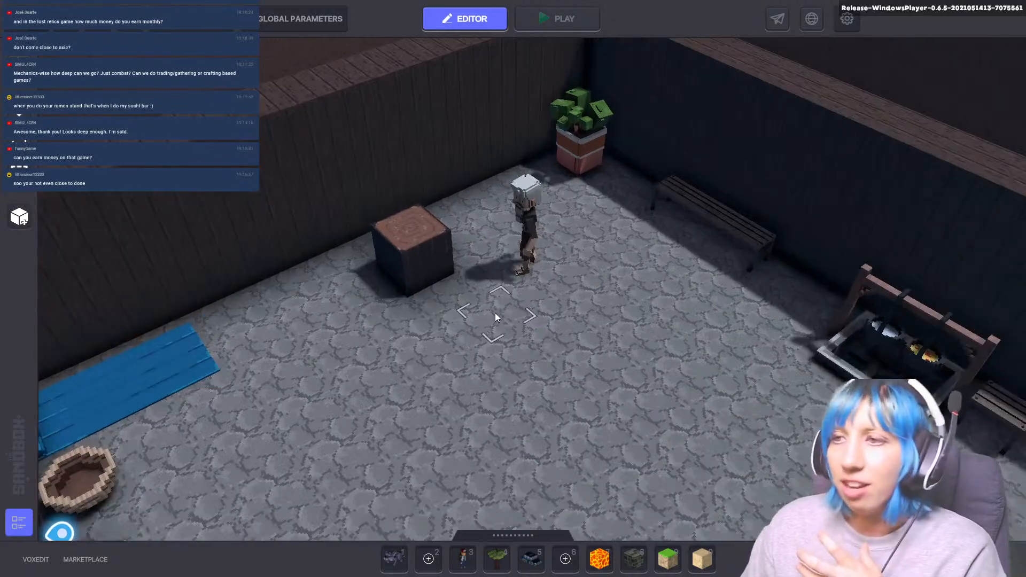
{"action": "scroll", "coordinate": [497, 326], "scroll_direction": "down", "scroll_amount": 2}
{"action": "scroll", "coordinate": [497, 328], "scroll_direction": "down", "scroll_amount": 2}
{"action": "scroll", "coordinate": [475, 340], "scroll_direction": "up", "scroll_amount": 5}
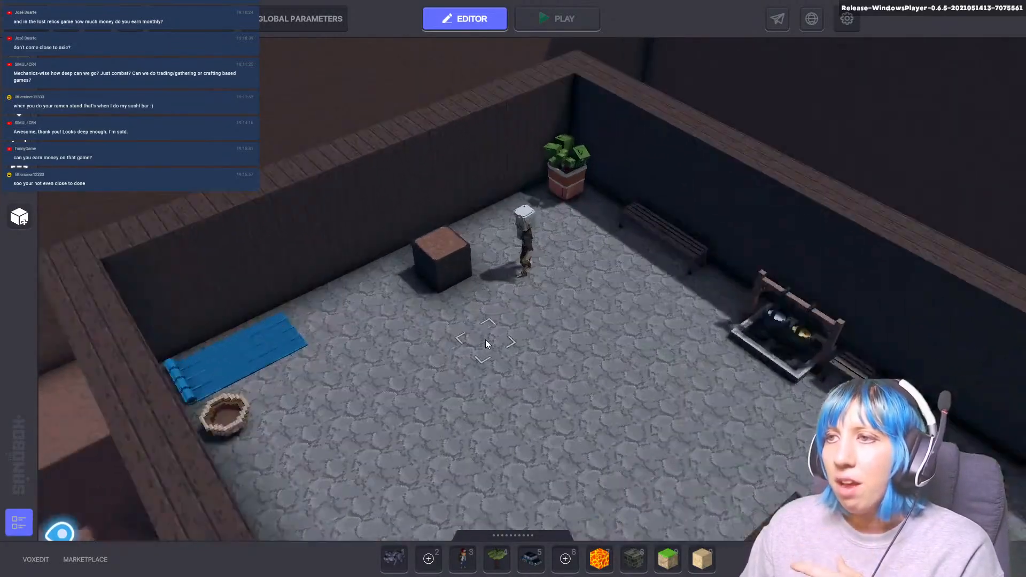
{"action": "scroll", "coordinate": [486, 342], "scroll_direction": "down", "scroll_amount": 2}
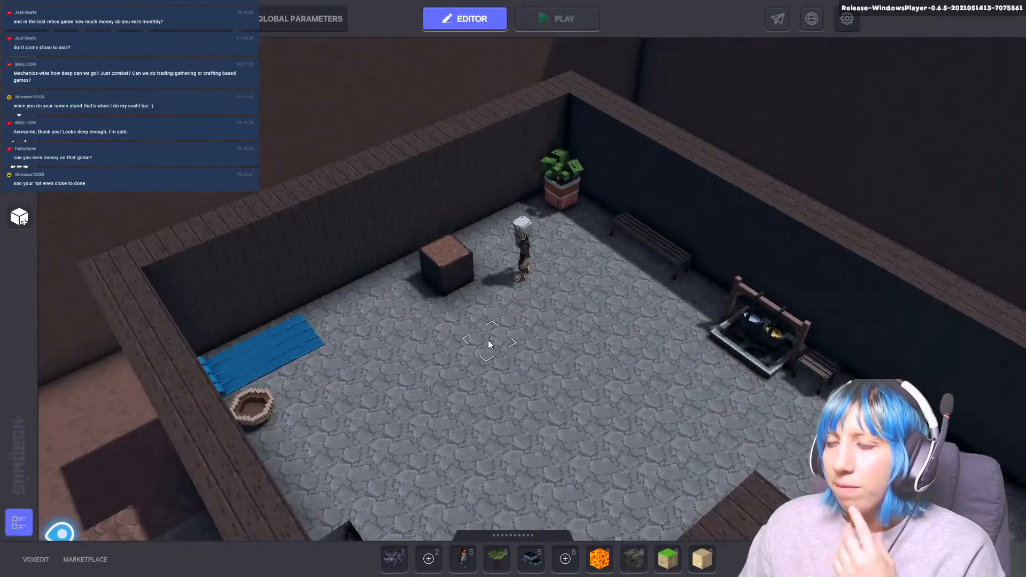
{"action": "scroll", "coordinate": [427, 296], "scroll_direction": "up", "scroll_amount": 5}
{"action": "scroll", "coordinate": [428, 295], "scroll_direction": "down", "scroll_amount": 2}
{"action": "scroll", "coordinate": [382, 335], "scroll_direction": "up", "scroll_amount": 1}
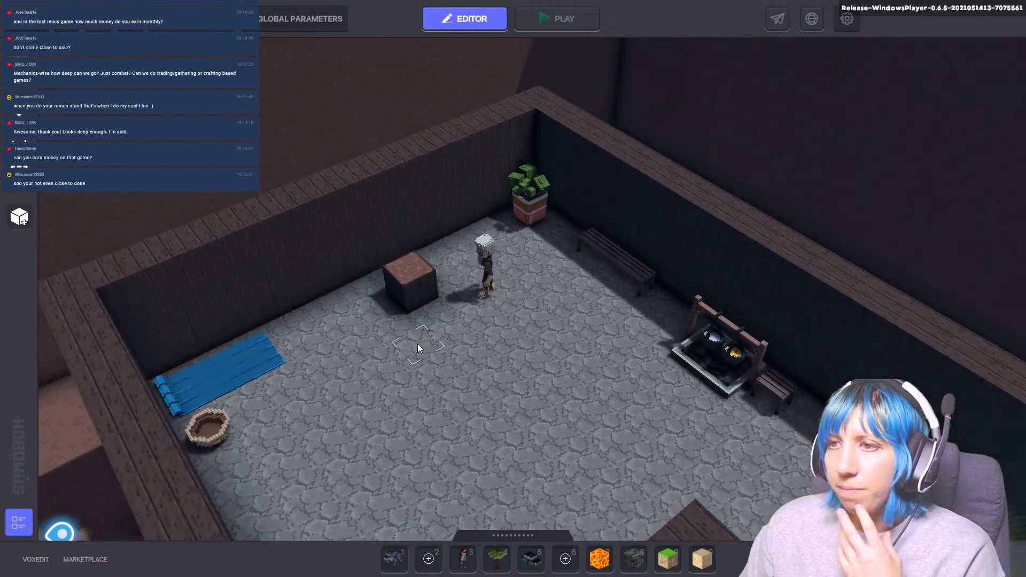
{"action": "scroll", "coordinate": [428, 334], "scroll_direction": "down", "scroll_amount": 2}
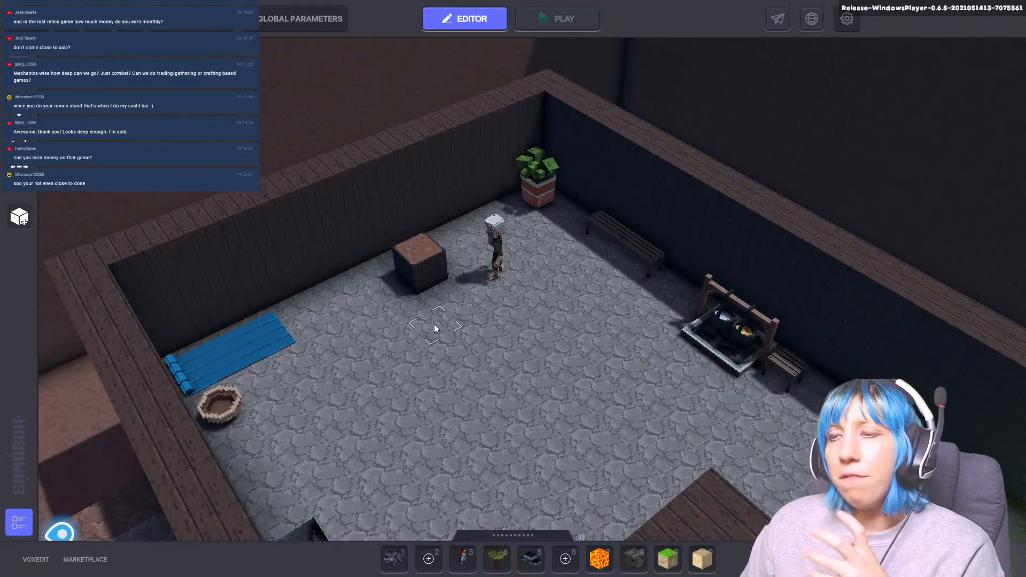
{"action": "scroll", "coordinate": [443, 330], "scroll_direction": "up", "scroll_amount": 3}
{"action": "scroll", "coordinate": [452, 337], "scroll_direction": "down", "scroll_amount": 2}
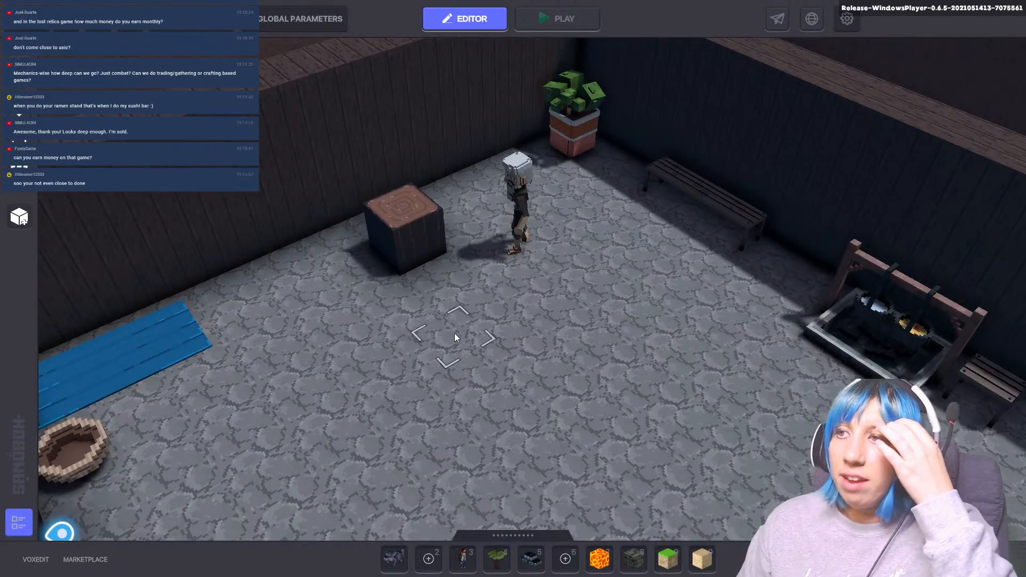
{"action": "scroll", "coordinate": [444, 320], "scroll_direction": "up", "scroll_amount": 3}
{"action": "scroll", "coordinate": [438, 318], "scroll_direction": "down", "scroll_amount": 2}
{"action": "scroll", "coordinate": [469, 344], "scroll_direction": "up", "scroll_amount": 1}
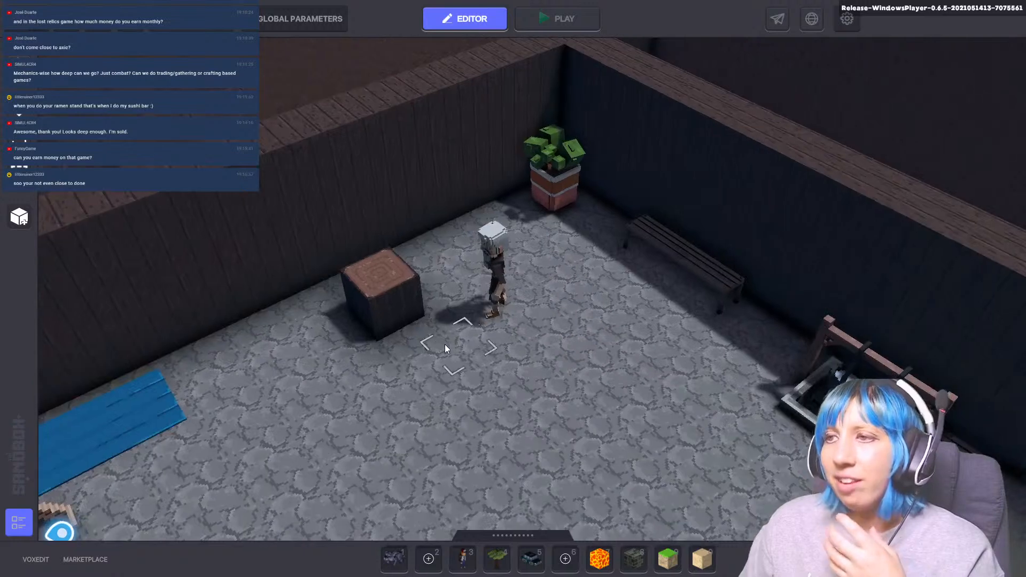
{"action": "scroll", "coordinate": [422, 336], "scroll_direction": "down", "scroll_amount": 2}
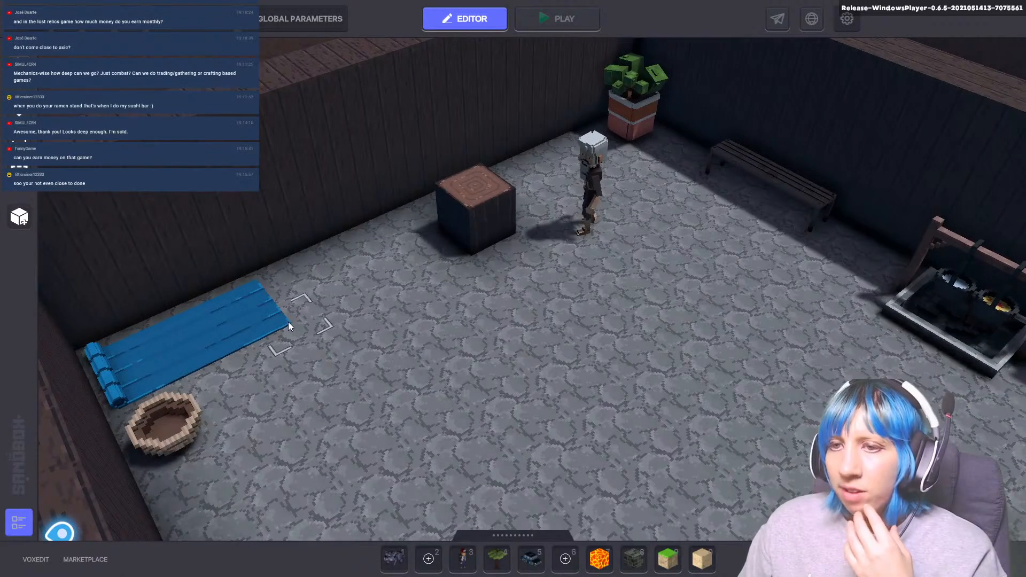
{"action": "scroll", "coordinate": [274, 335], "scroll_direction": "down", "scroll_amount": 2}
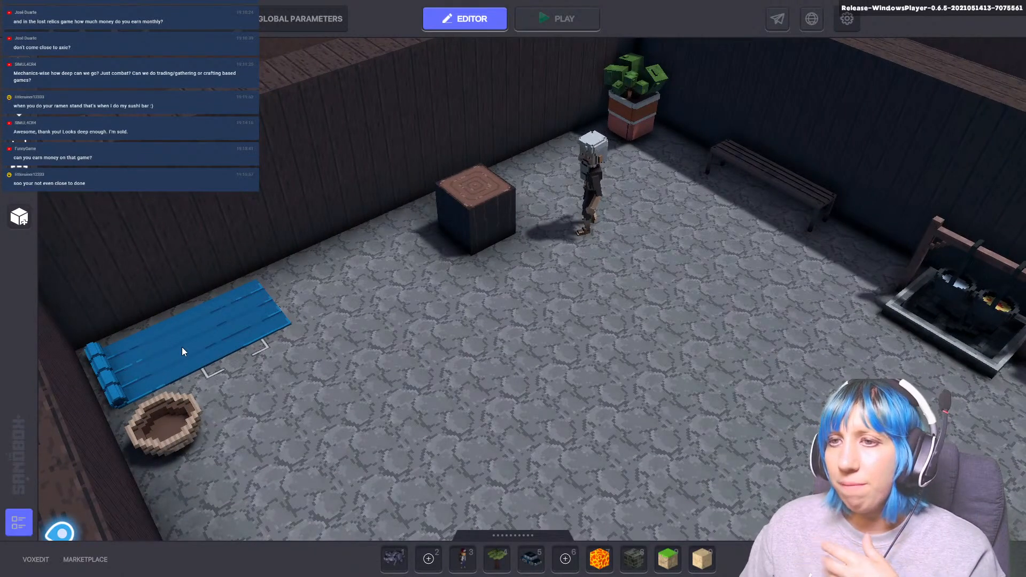
{"action": "scroll", "coordinate": [134, 361], "scroll_direction": "up", "scroll_amount": 2}
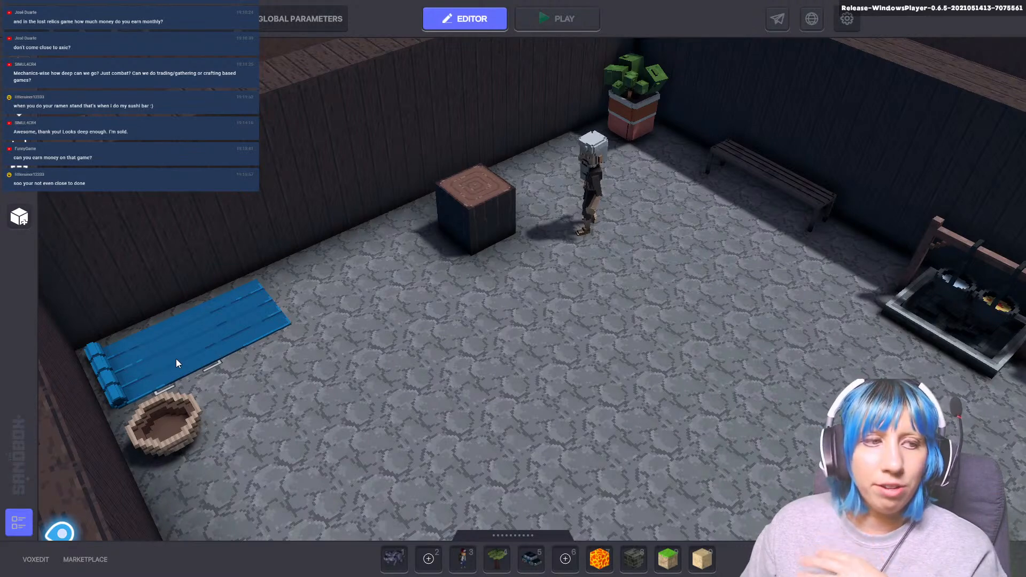
{"action": "scroll", "coordinate": [504, 353], "scroll_direction": "down", "scroll_amount": 3}
{"action": "scroll", "coordinate": [511, 353], "scroll_direction": "up", "scroll_amount": 2}
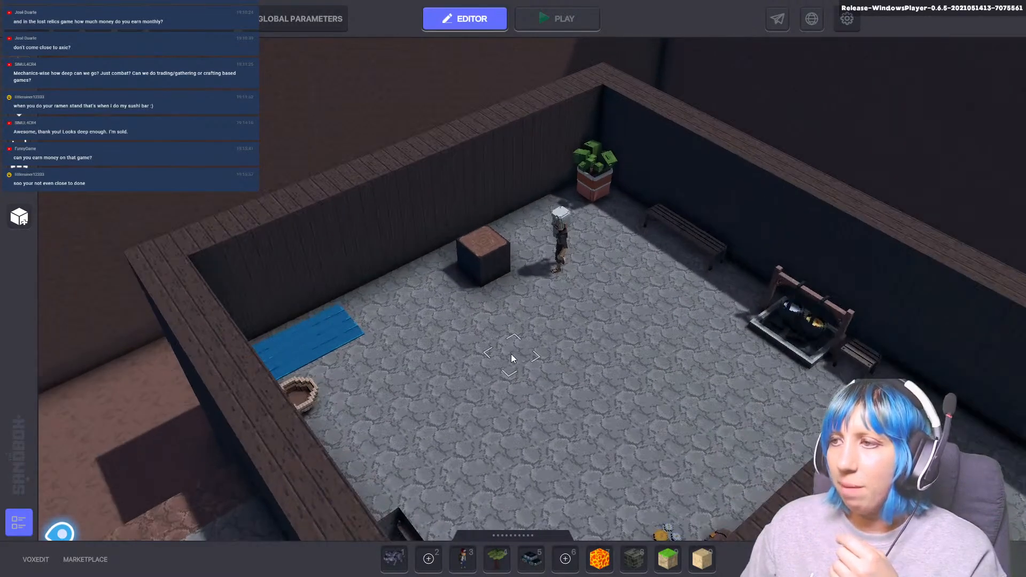
{"action": "scroll", "coordinate": [419, 364], "scroll_direction": "down", "scroll_amount": 3}
{"action": "scroll", "coordinate": [406, 365], "scroll_direction": "up", "scroll_amount": 4}
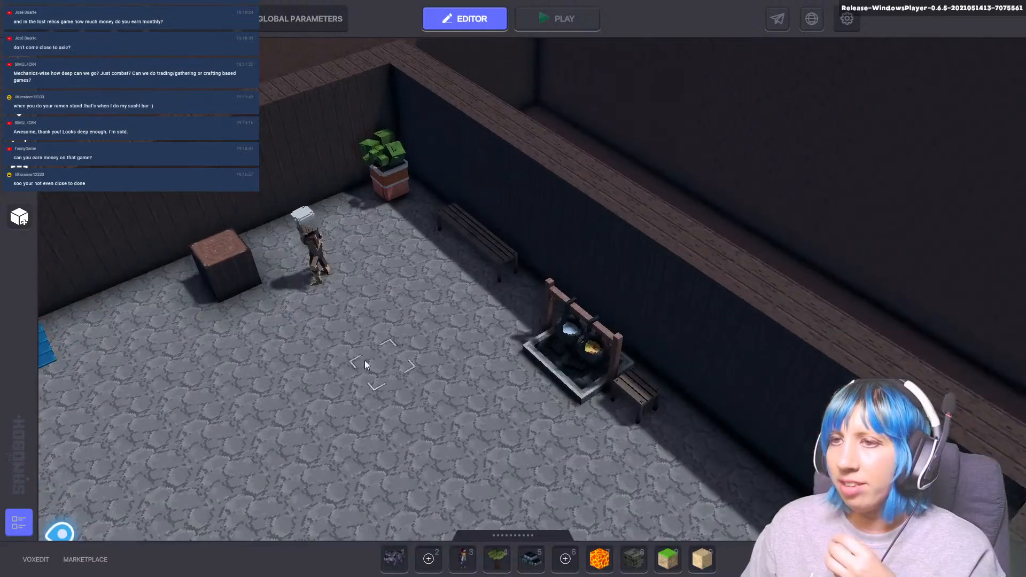
{"action": "scroll", "coordinate": [321, 353], "scroll_direction": "down", "scroll_amount": 3}
{"action": "scroll", "coordinate": [323, 359], "scroll_direction": "up", "scroll_amount": 2}
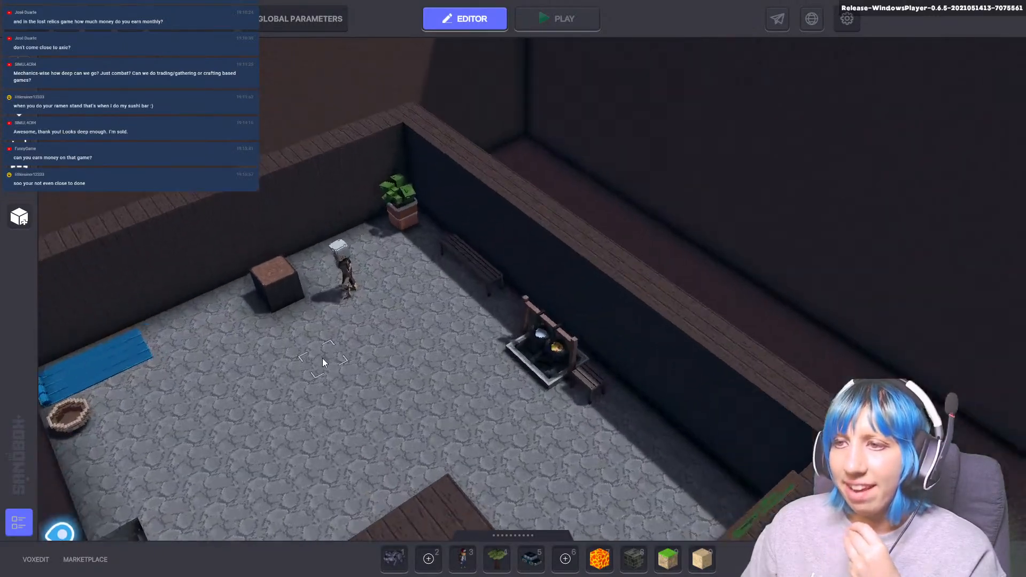
- Survey the terrain around the helmeted character's room and the large grass plateau above it
{"action": "scroll", "coordinate": [332, 367], "scroll_direction": "down", "scroll_amount": 3}
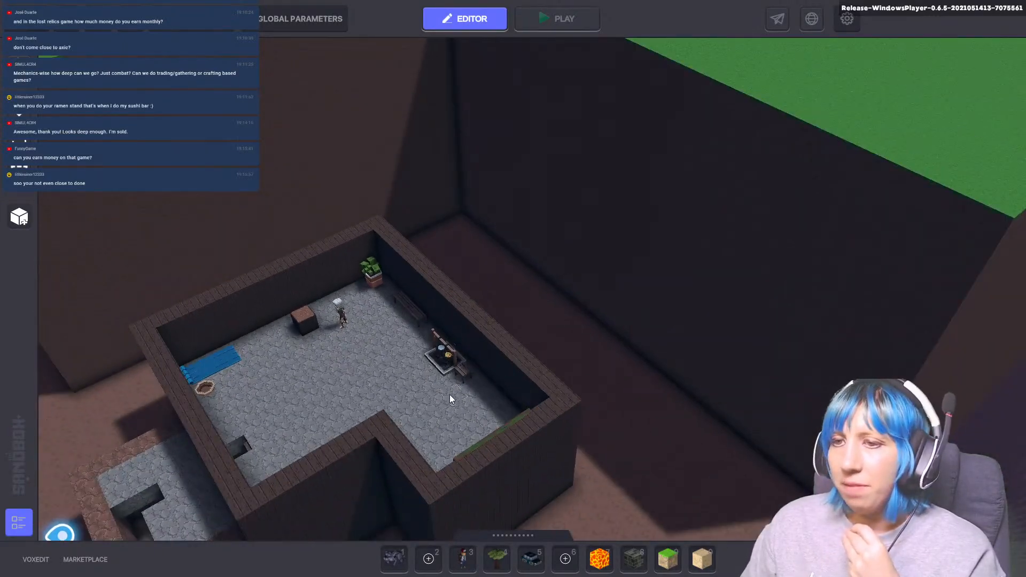
{"action": "scroll", "coordinate": [322, 389], "scroll_direction": "up", "scroll_amount": 2}
{"action": "scroll", "coordinate": [321, 389], "scroll_direction": "down", "scroll_amount": 3}
{"action": "scroll", "coordinate": [425, 438], "scroll_direction": "up", "scroll_amount": 4}
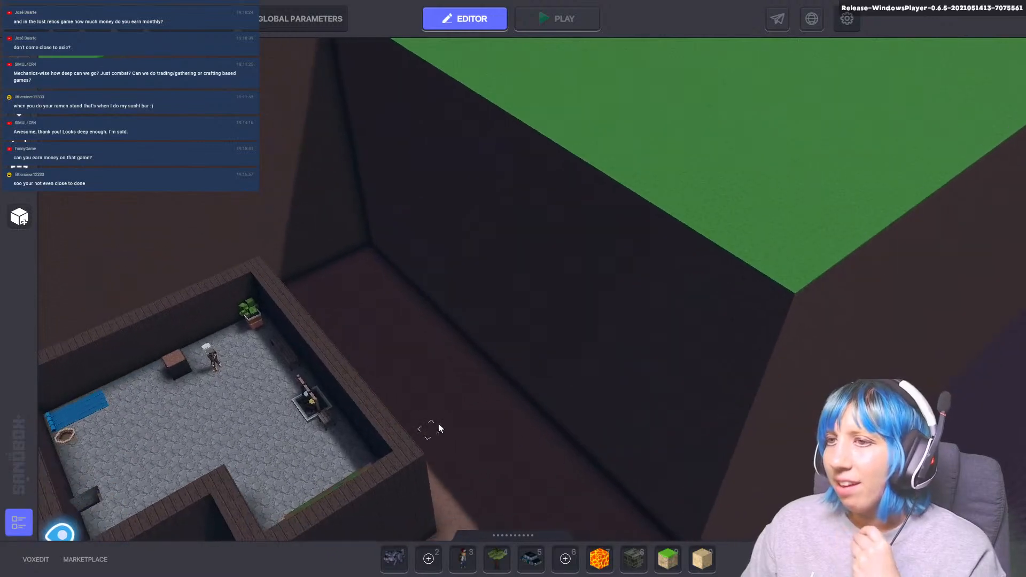
{"action": "middle_click_drag", "start_coordinate": [468, 379], "coordinate": [409, 470]}
{"action": "scroll", "coordinate": [409, 470], "scroll_direction": "down", "scroll_amount": 4}
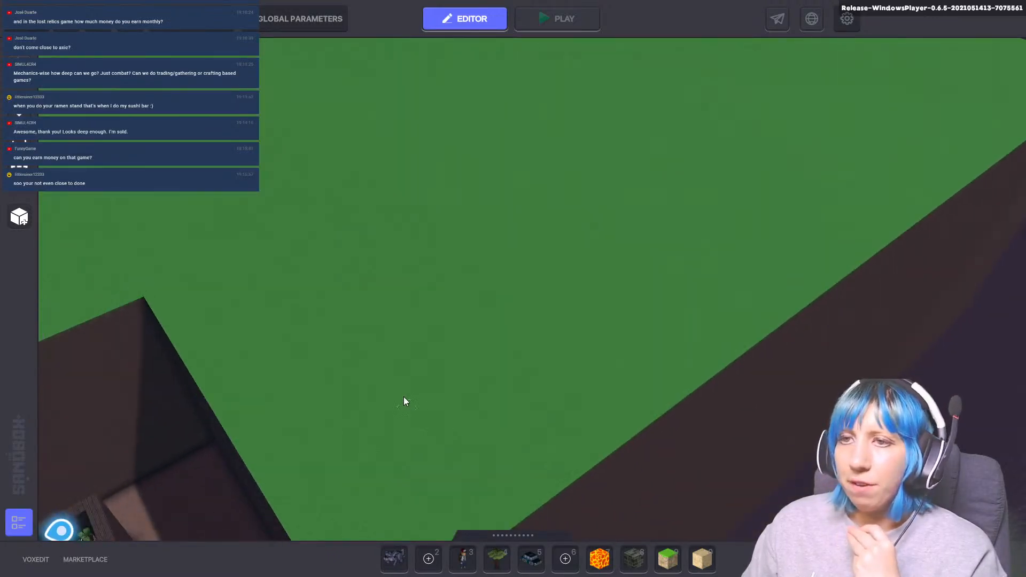
{"action": "middle_click_drag", "start_coordinate": [402, 397], "coordinate": [614, 378]}
{"action": "scroll", "coordinate": [615, 369], "scroll_direction": "down", "scroll_amount": 5}
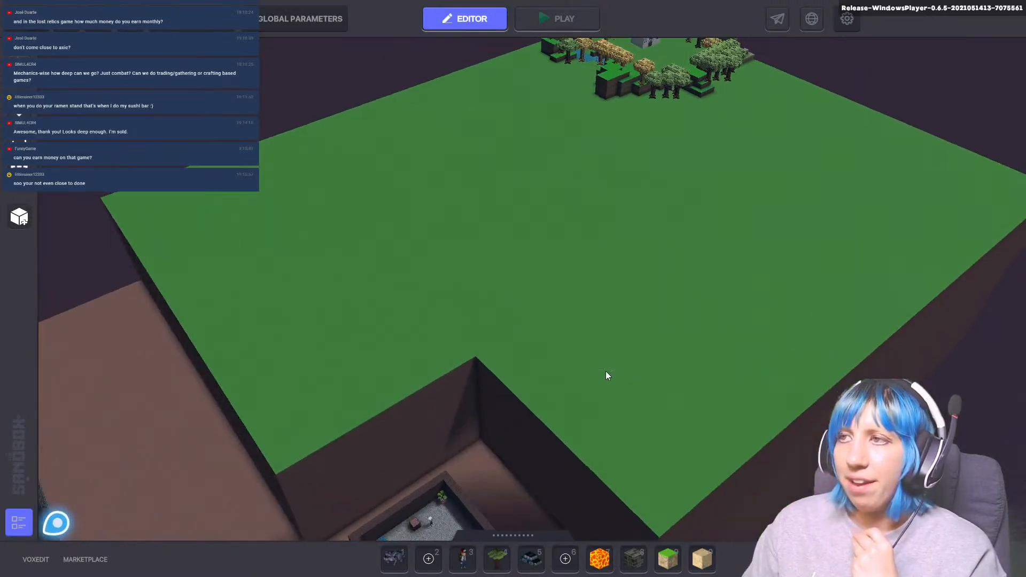
{"action": "scroll", "coordinate": [543, 404], "scroll_direction": "up", "scroll_amount": 5}
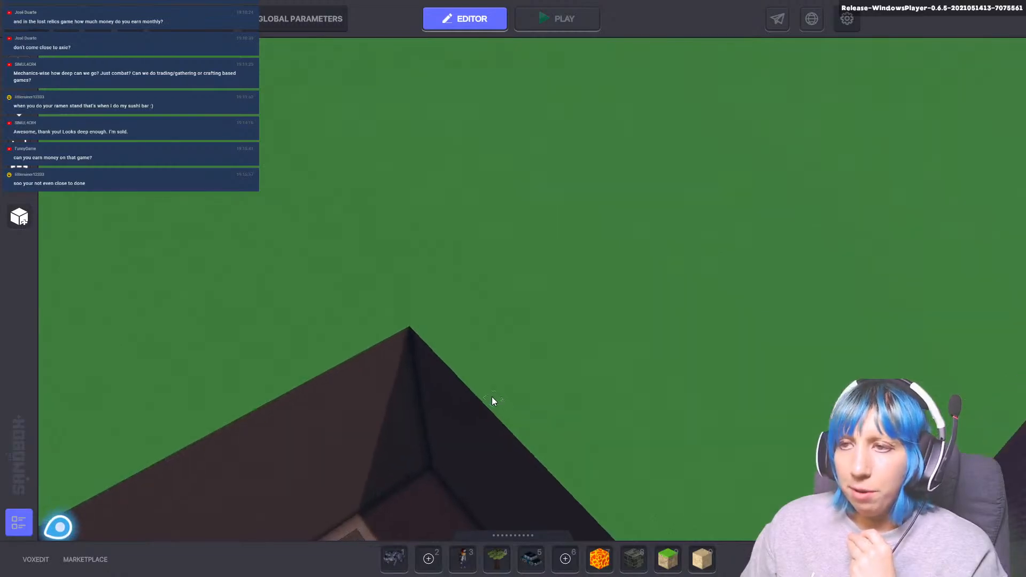
{"action": "scroll", "coordinate": [525, 399], "scroll_direction": "down", "scroll_amount": 2}
- Examine the spawn portal hall, the adjoining skeleton room and the area around the masked character
{"action": "middle_click_drag", "start_coordinate": [390, 393], "coordinate": [998, 61]}
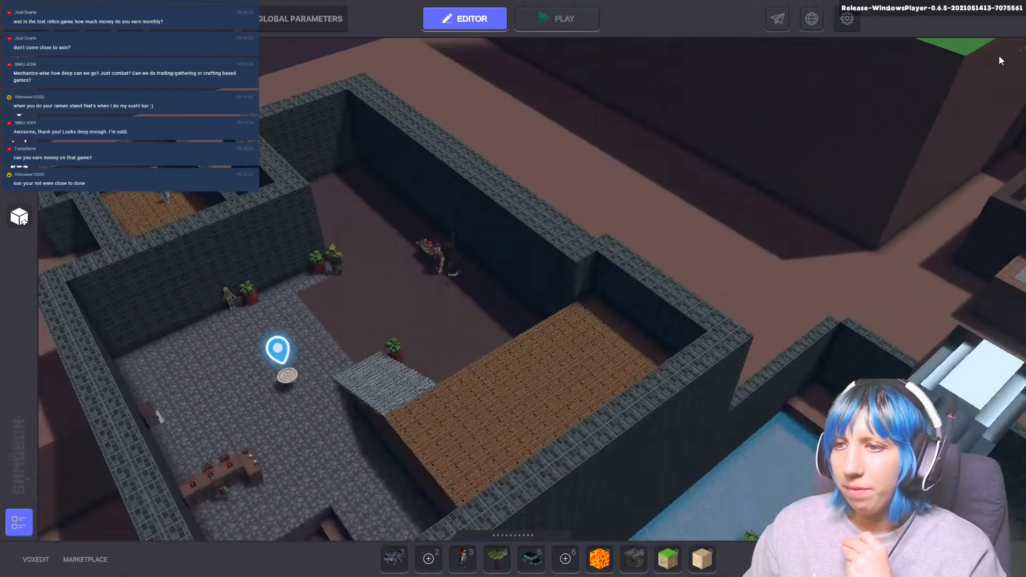
{"action": "scroll", "coordinate": [382, 286], "scroll_direction": "up", "scroll_amount": 3}
{"action": "middle_click_drag", "start_coordinate": [303, 321], "coordinate": [481, 451]}
{"action": "scroll", "coordinate": [418, 425], "scroll_direction": "up", "scroll_amount": 3}
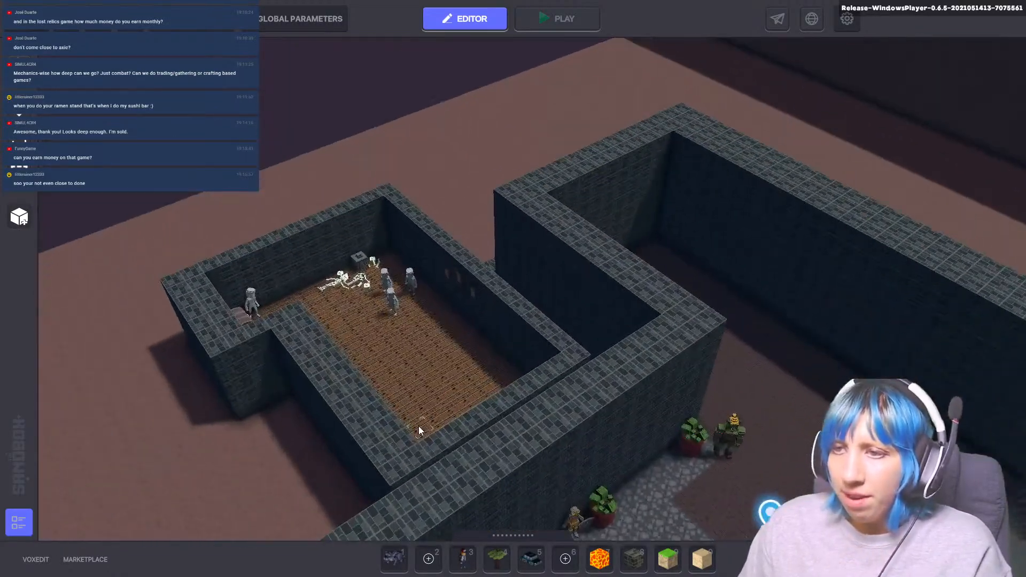
{"action": "middle_click_drag", "start_coordinate": [406, 417], "coordinate": [278, 339]}
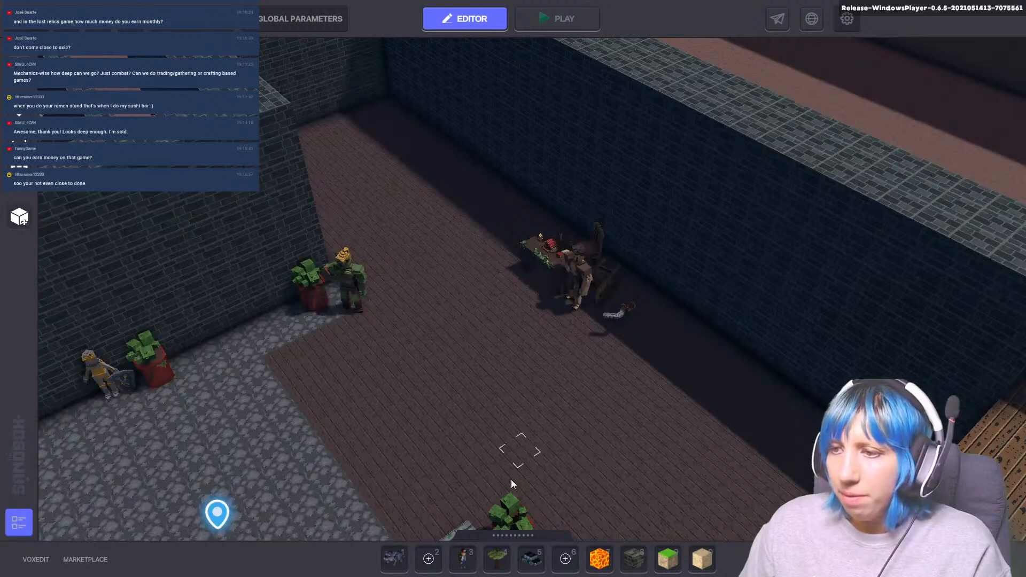
- Select the plant by the stairs and examine its Collectible component, including the collect action and display name
{"action": "left_click", "coordinate": [505, 511]}
{"action": "scroll", "coordinate": [909, 418], "scroll_direction": "down", "scroll_amount": 5}
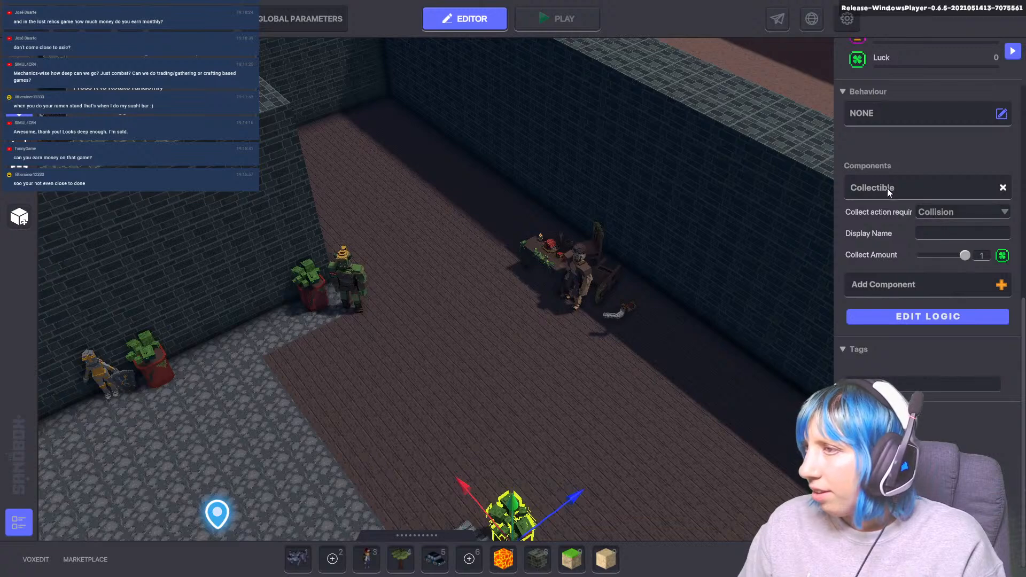
{"action": "left_click", "coordinate": [943, 211]}
{"action": "left_click", "coordinate": [922, 234]}
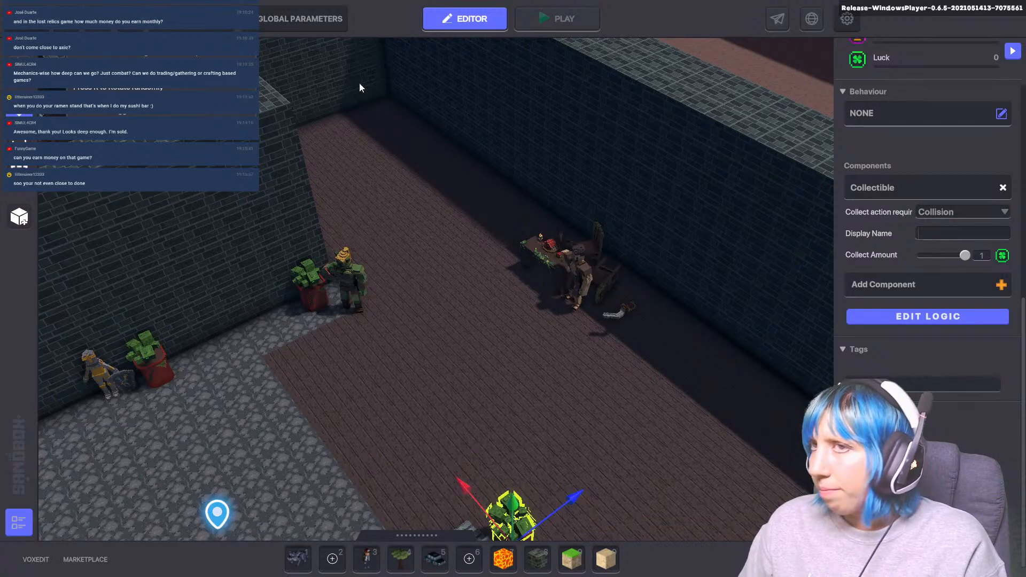
- Open the level's rules and review the name and description of QUEST DEFAULT
{"action": "left_click", "coordinate": [207, 18]}
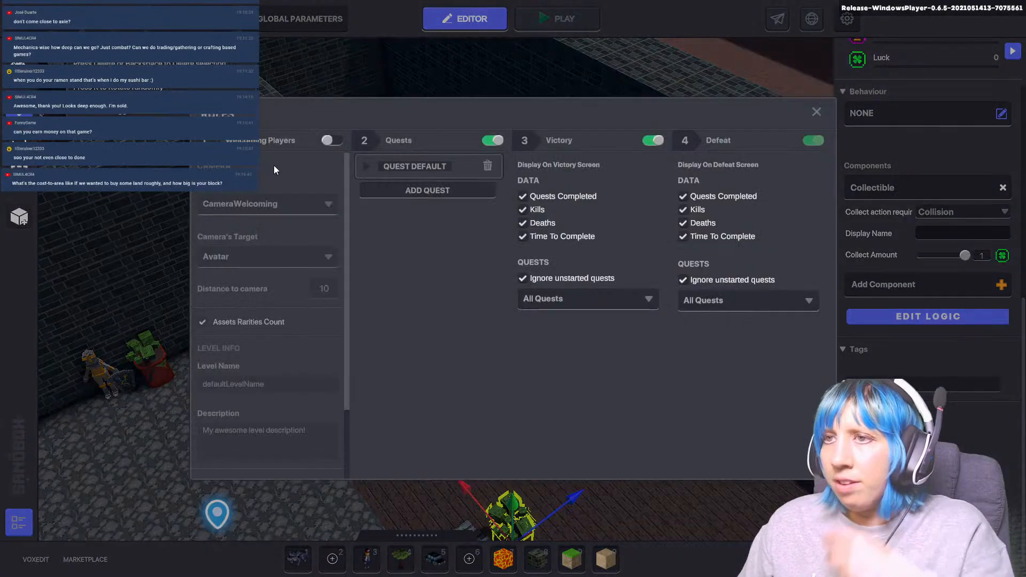
{"action": "left_click", "coordinate": [433, 167]}
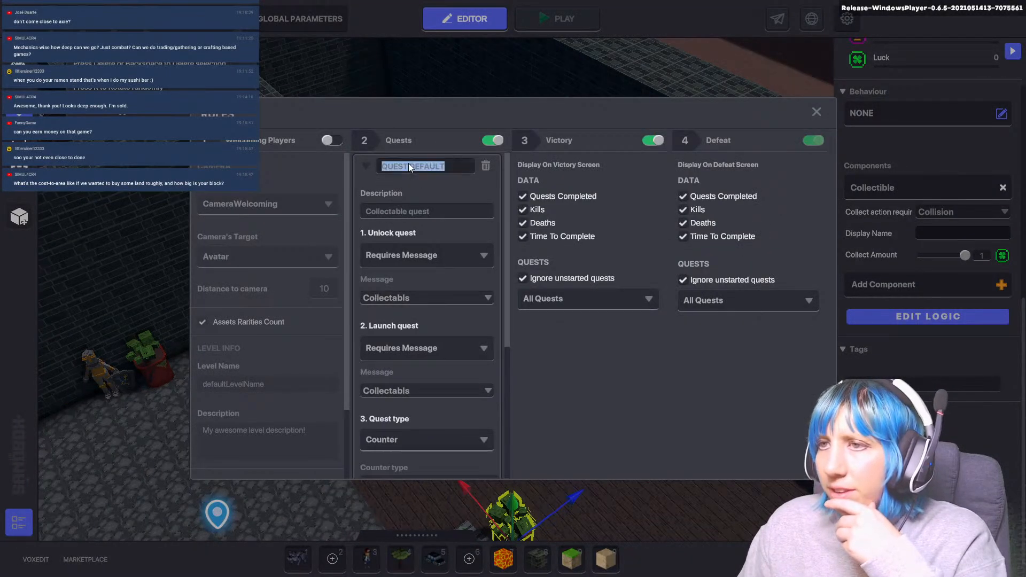
{"action": "left_click_drag", "start_coordinate": [378, 167], "coordinate": [406, 165]}
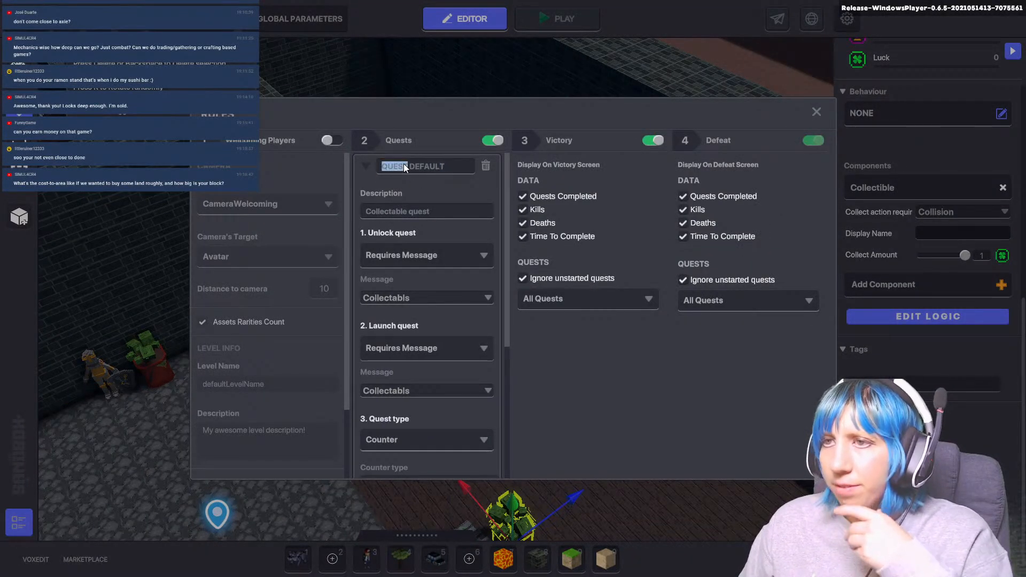
{"action": "left_click", "coordinate": [426, 211]}
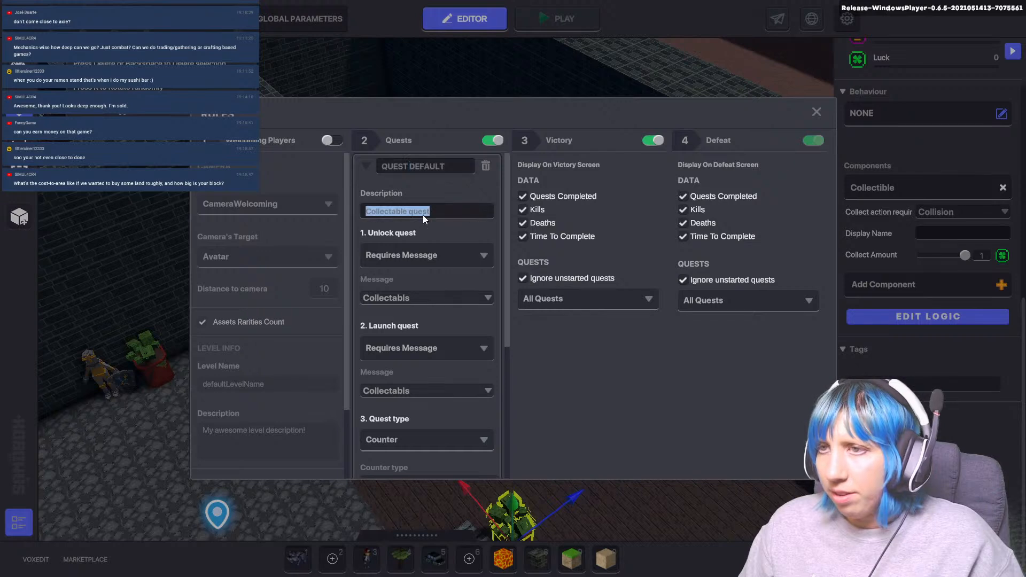
{"action": "left_click", "coordinate": [932, 233]}
- Review the quest's counter type, tag, amount and completion settings, and close the rules
{"action": "scroll", "coordinate": [416, 299], "scroll_direction": "down", "scroll_amount": 3}
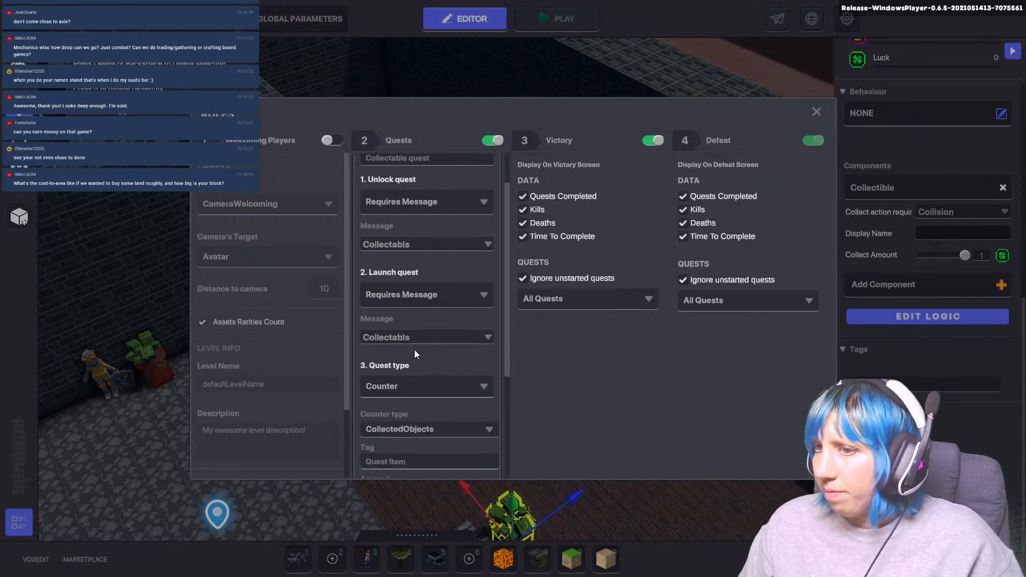
{"action": "scroll", "coordinate": [417, 352], "scroll_direction": "down", "scroll_amount": 4}
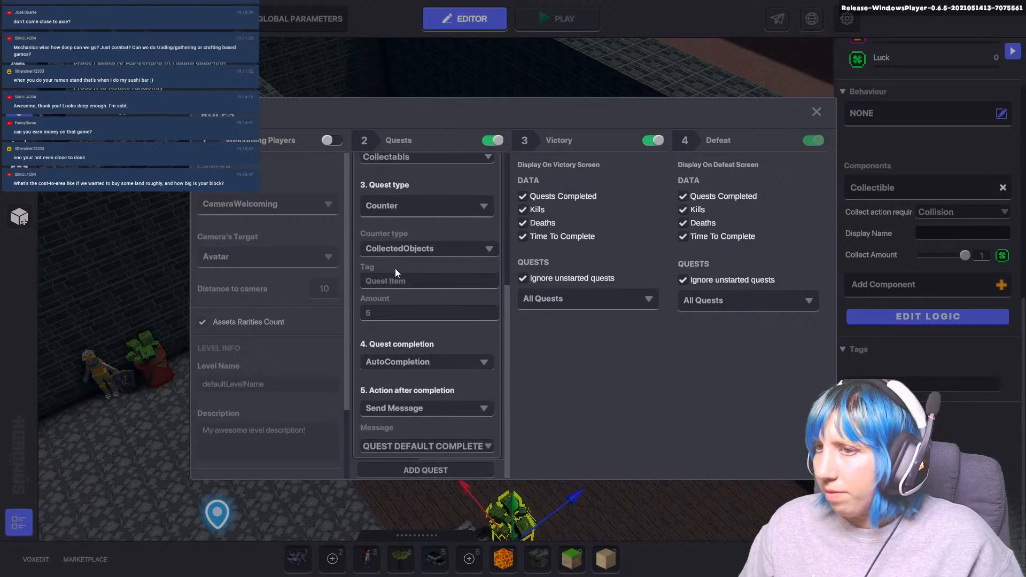
{"action": "left_click", "coordinate": [406, 283]}
{"action": "double_click", "coordinate": [422, 282]}
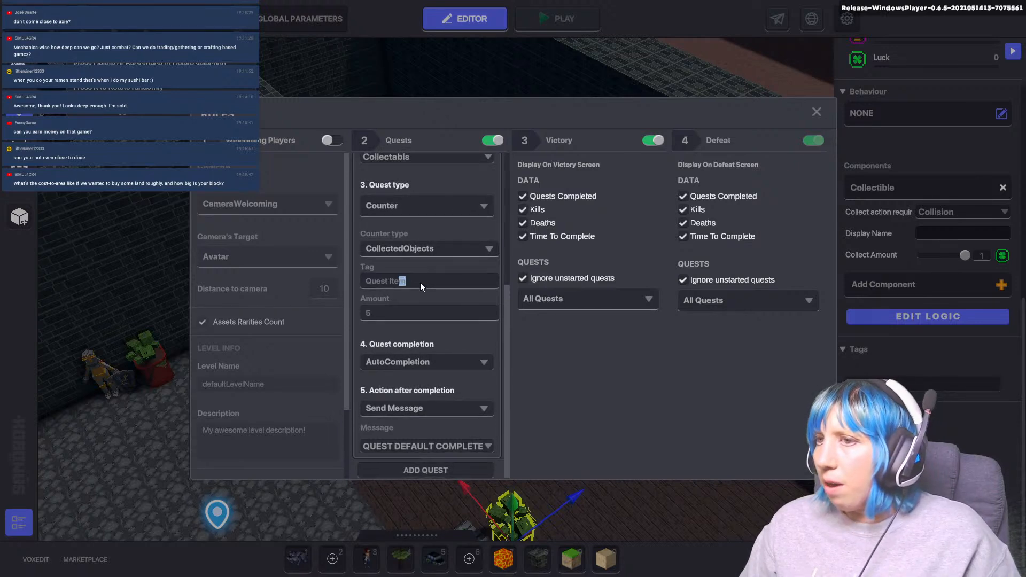
{"action": "left_click_drag", "start_coordinate": [403, 280], "coordinate": [389, 281]}
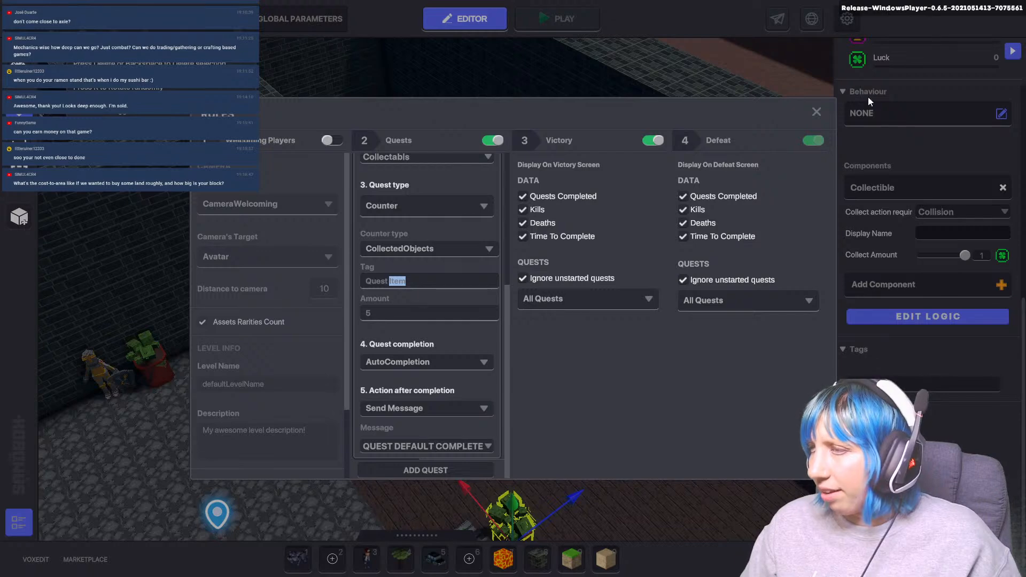
{"action": "left_click", "coordinate": [816, 110]}
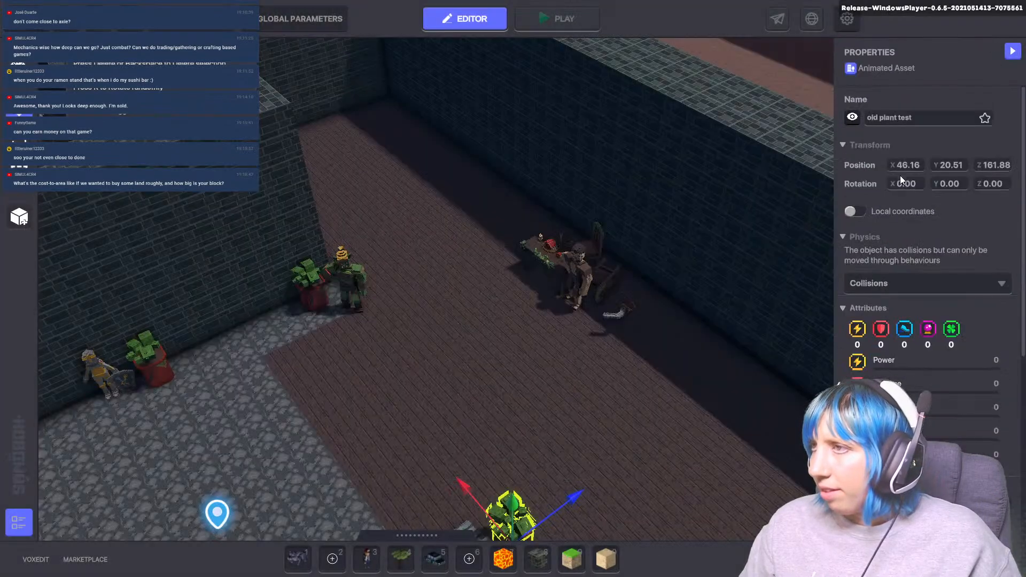
- Reopen QUEST DEFAULT in the level's rules and set the number of objects to collect to 1
{"action": "middle_click_drag", "start_coordinate": [675, 328], "coordinate": [686, 282]}
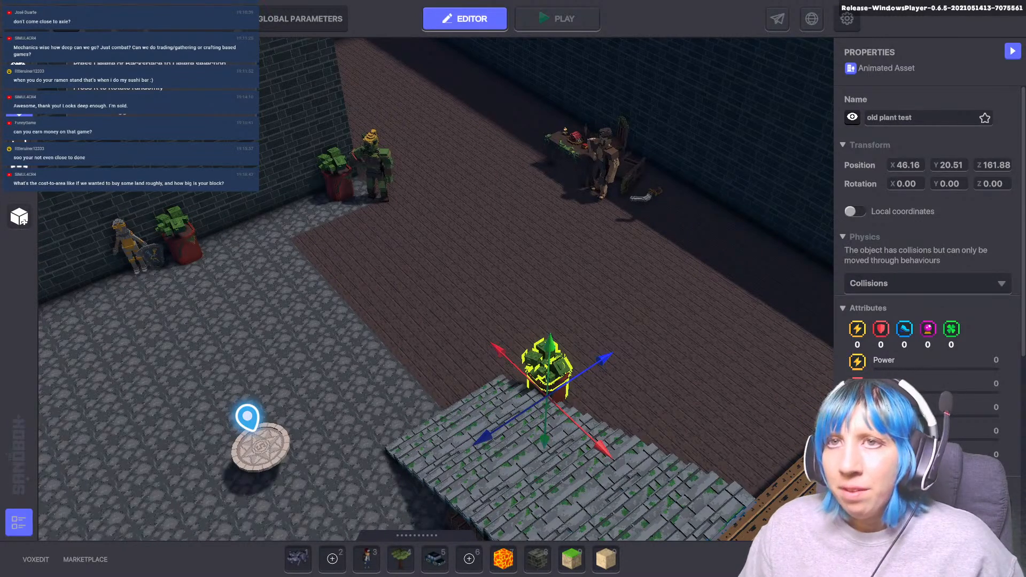
{"action": "left_click", "coordinate": [198, 28]}
{"action": "left_click", "coordinate": [401, 166]}
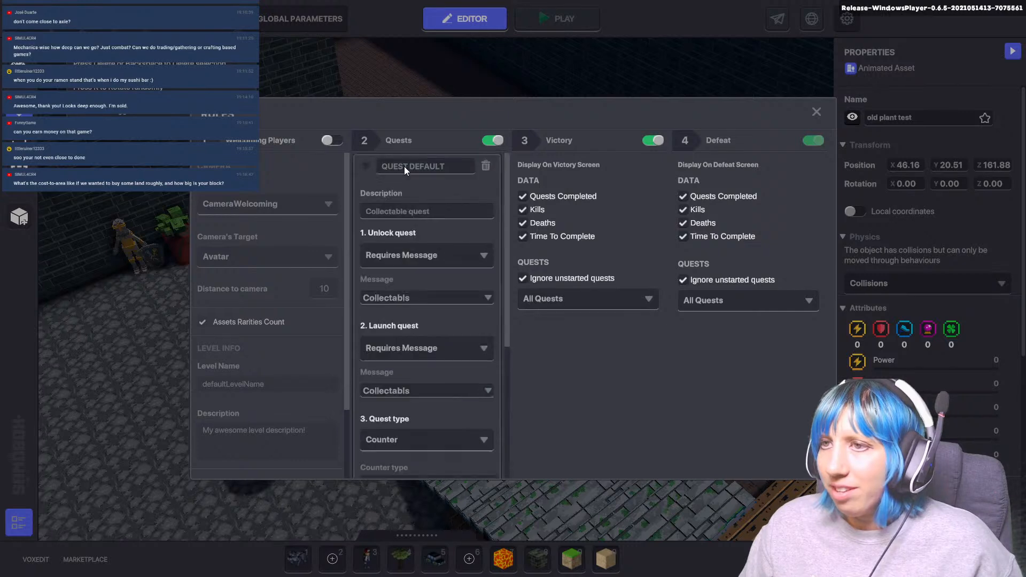
{"action": "scroll", "coordinate": [412, 403], "scroll_direction": "down", "scroll_amount": 4}
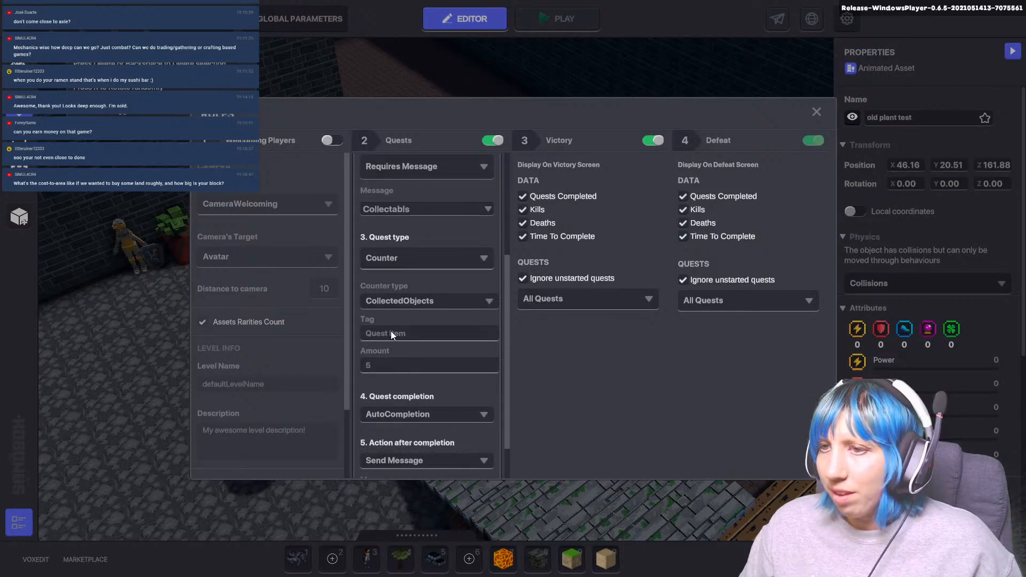
{"action": "left_click", "coordinate": [388, 333]}
{"action": "left_click", "coordinate": [424, 333]}
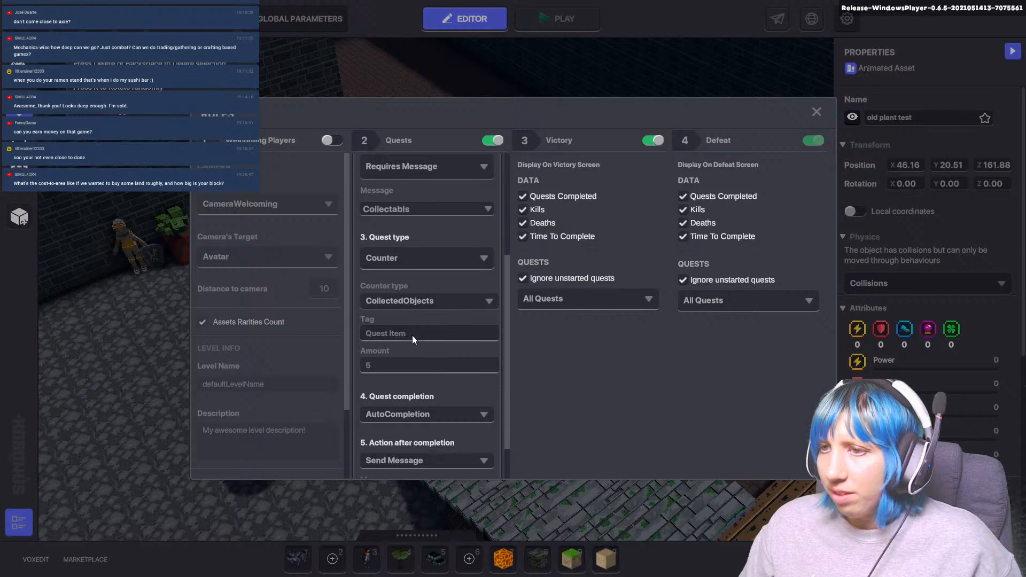
{"action": "left_click", "coordinate": [408, 331]}
{"action": "left_click", "coordinate": [424, 365]}
{"action": "left_click", "coordinate": [427, 390]}
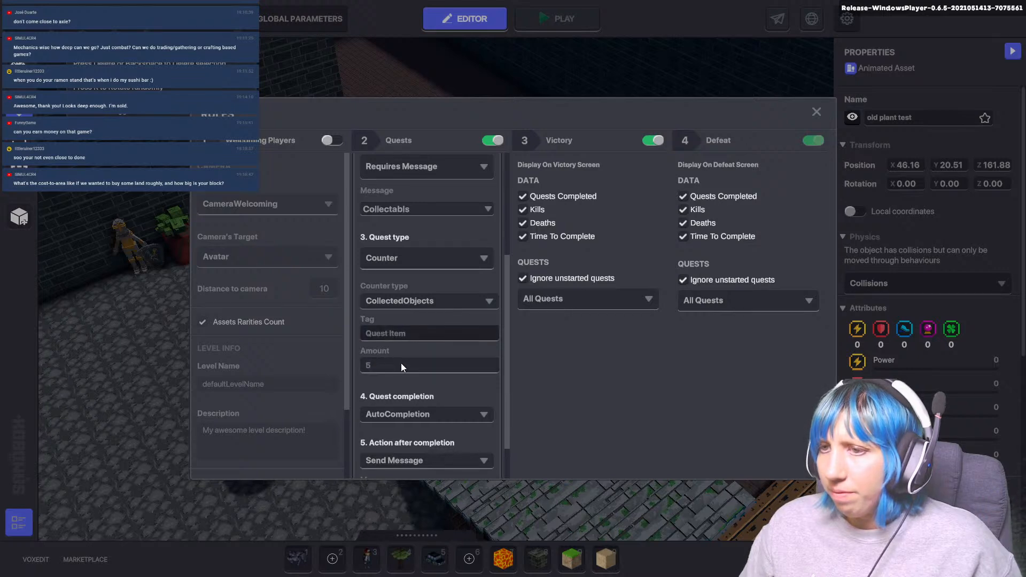
{"action": "left_click", "coordinate": [401, 363]}
{"action": "type", "text": "1"}
- Set the quest counter's tag to "old plant test" and close the rules
{"action": "left_click_drag", "start_coordinate": [366, 333], "coordinate": [401, 333]}
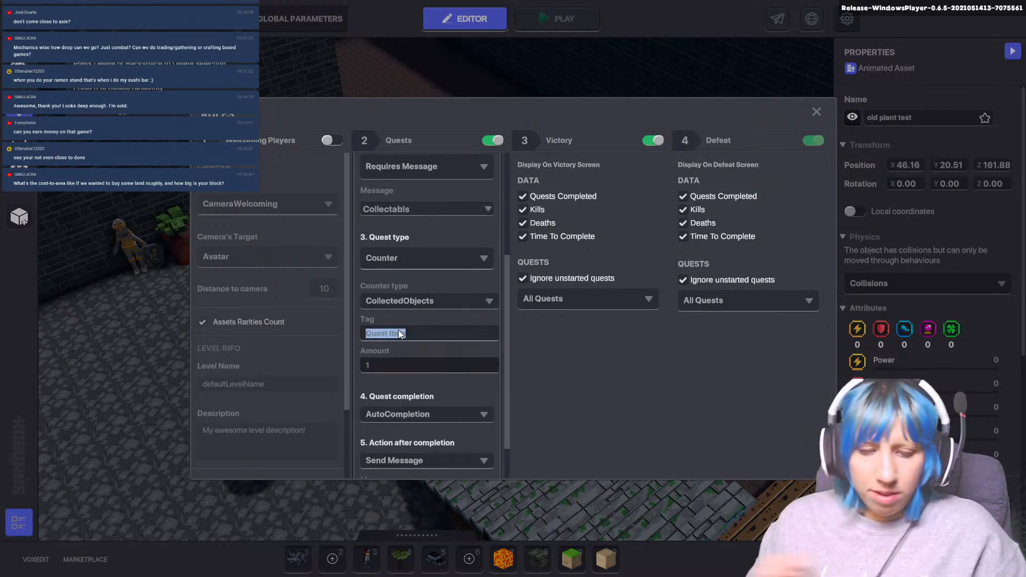
{"action": "type", "text": "old"}
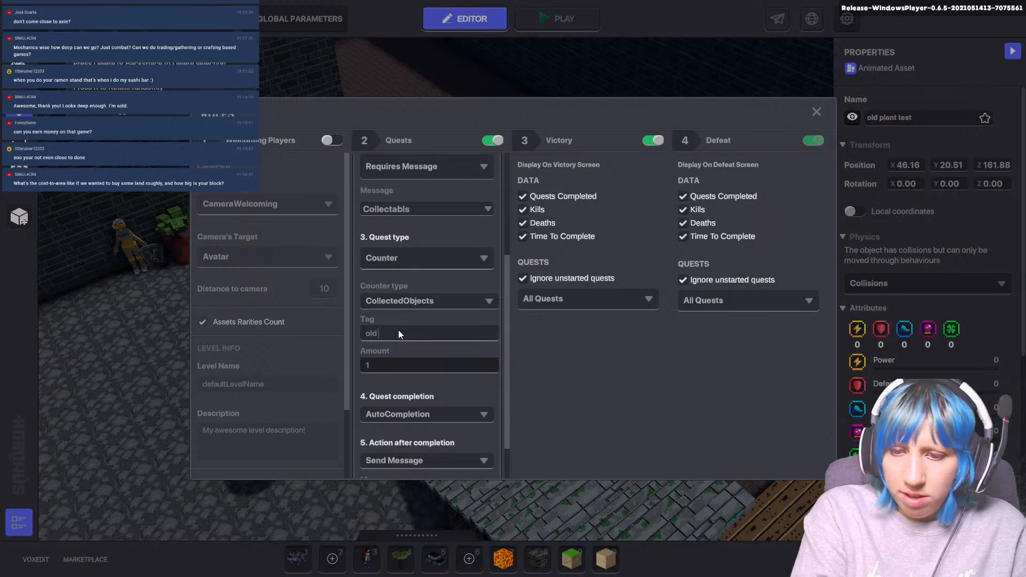
{"action": "type", "text": " plant test"}
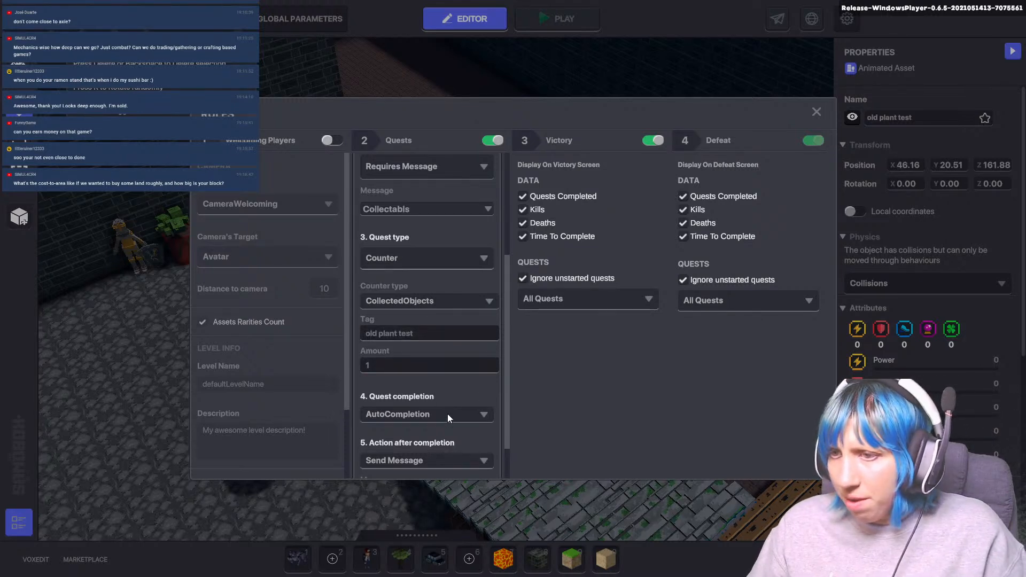
{"action": "scroll", "coordinate": [447, 413], "scroll_direction": "down", "scroll_amount": 2}
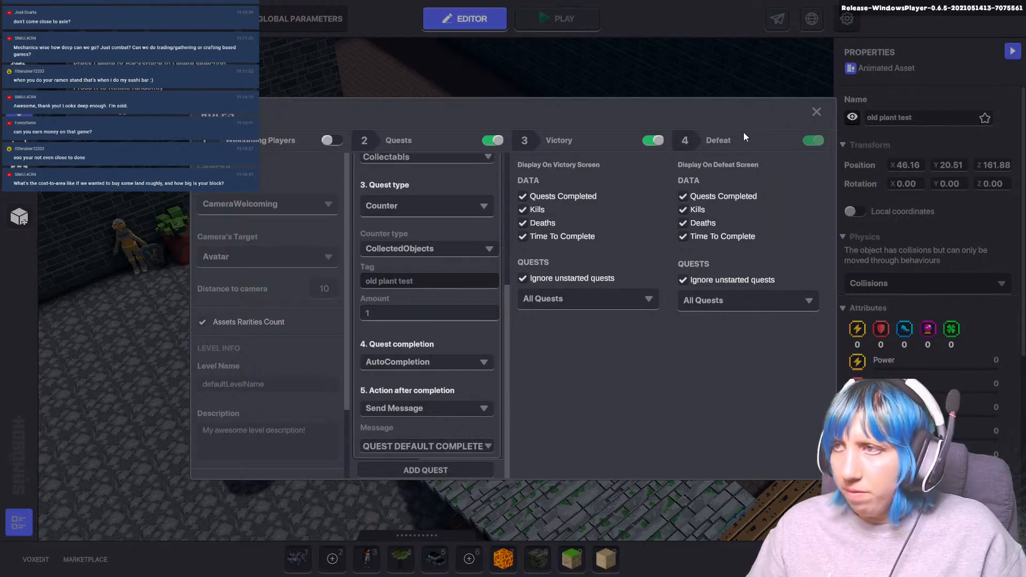
{"action": "left_click", "coordinate": [818, 111]}
- Start a playtest and run from the spawn portal to the masked character to unlock the quest
{"action": "left_click", "coordinate": [562, 20]}
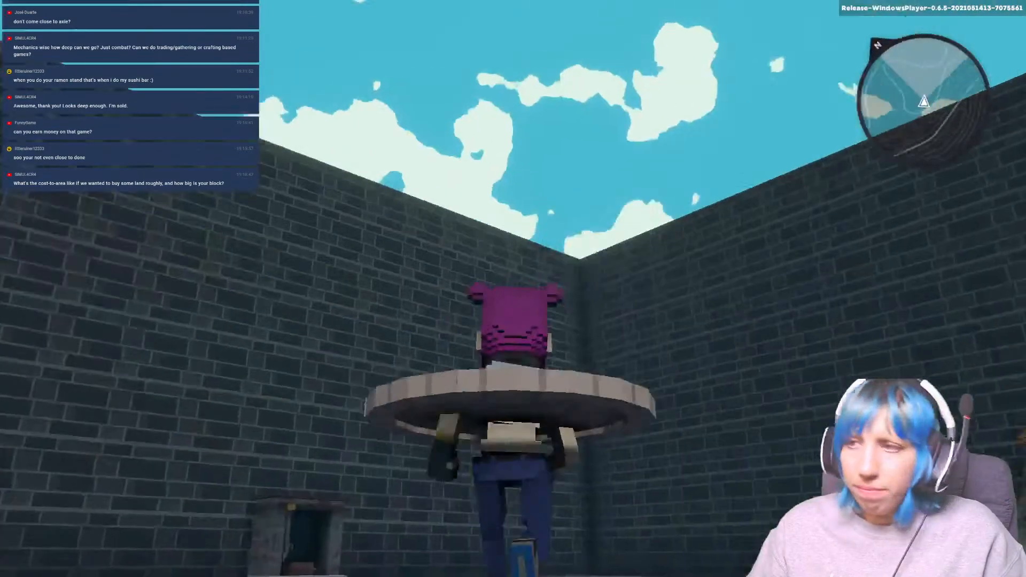
{"action": "key", "text": "w"}
{"action": "key", "text": "w"}
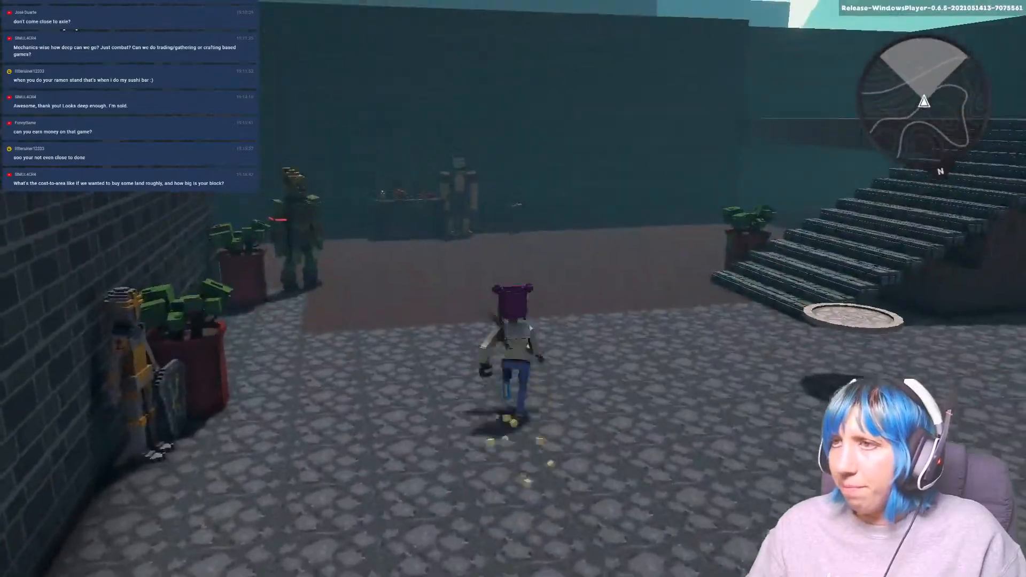
{"action": "key", "text": "w"}
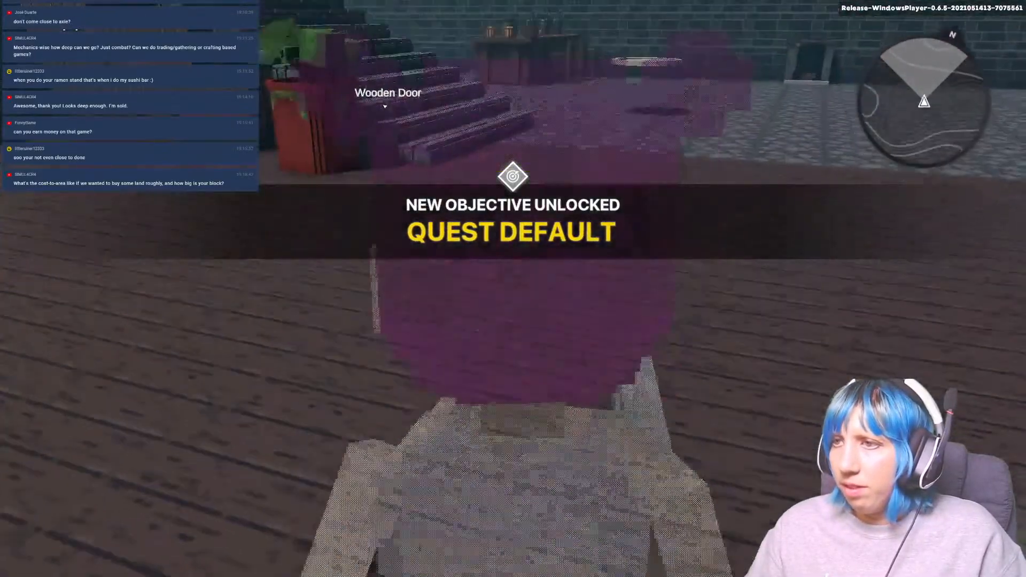
- Try to collect the plant beside the stairs for the quest, and return to editing
{"action": "key", "text": "w"}
{"action": "key", "text": "w"}
{"action": "left_click", "coordinate": [513, 289]}
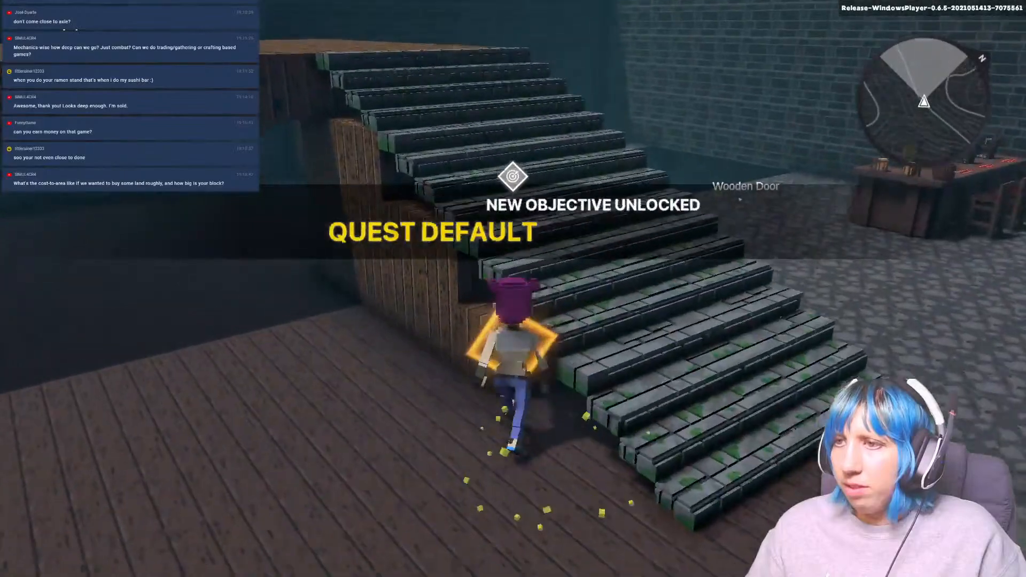
{"action": "key", "text": "s"}
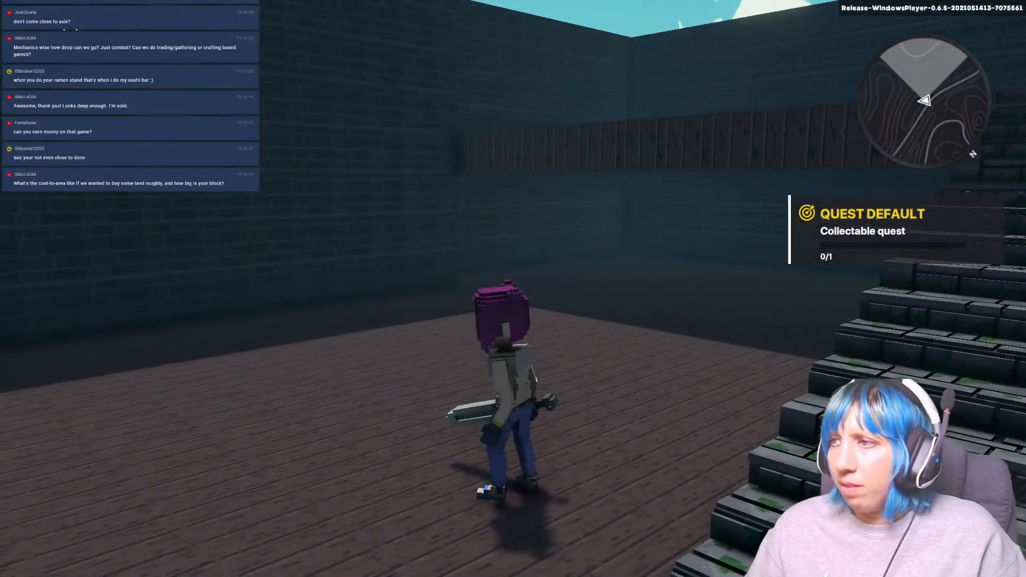
{"action": "key", "text": "w"}
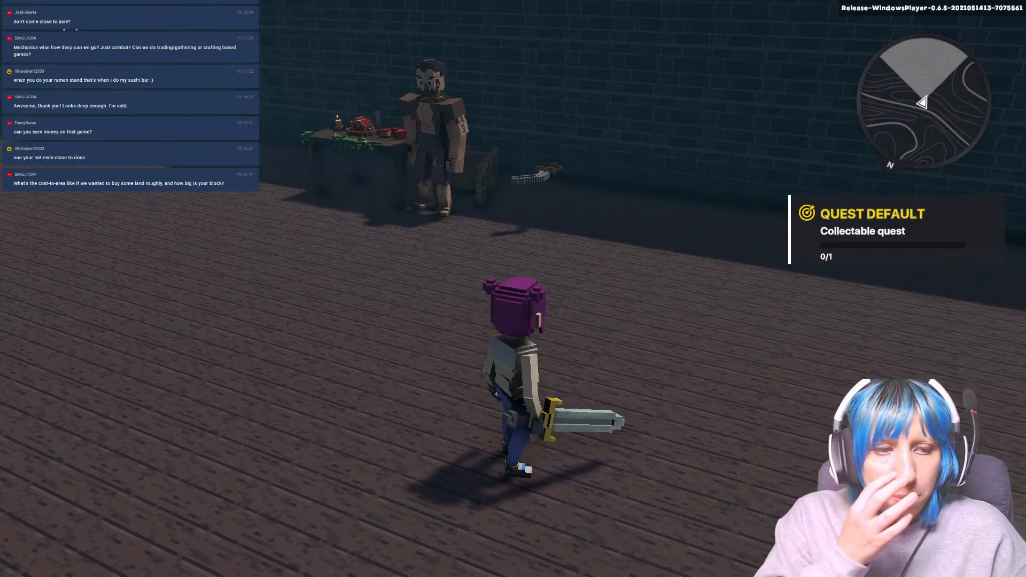
{"action": "key", "text": "Escape"}
{"action": "scroll", "coordinate": [526, 310], "scroll_direction": "down", "scroll_amount": 10}
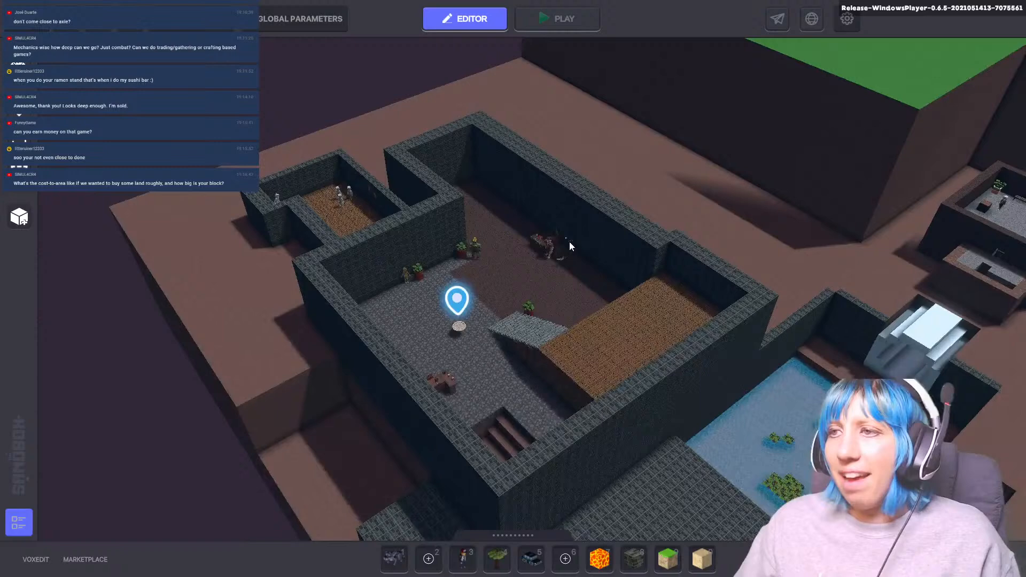
- Examine the overall layout and extent of the level, from the dungeon rooms to the large grass block and its grove
{"action": "middle_click_drag", "start_coordinate": [569, 242], "coordinate": [268, 540]}
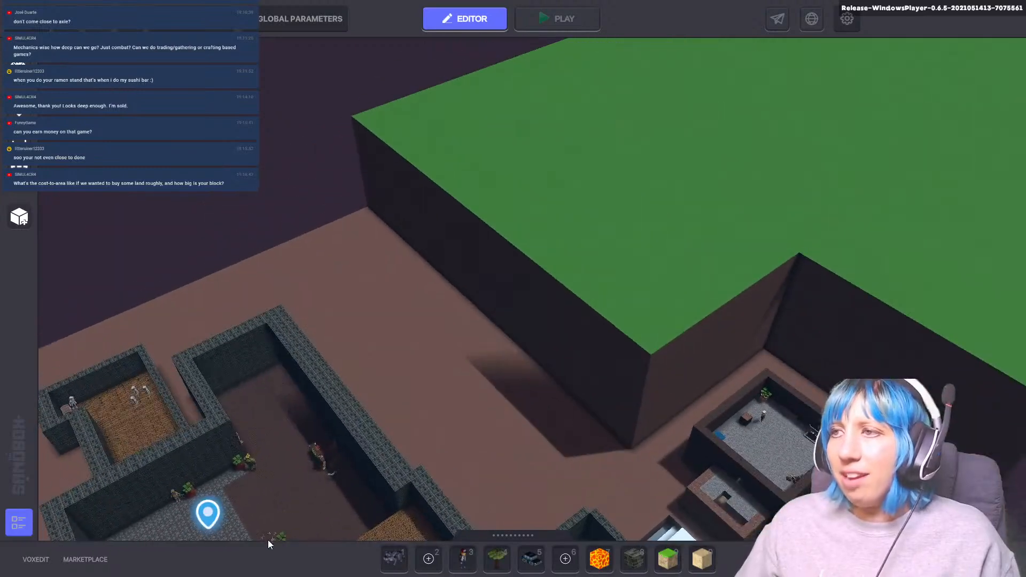
{"action": "scroll", "coordinate": [422, 426], "scroll_direction": "down", "scroll_amount": 5}
{"action": "middle_click_drag", "start_coordinate": [506, 373], "coordinate": [482, 339]}
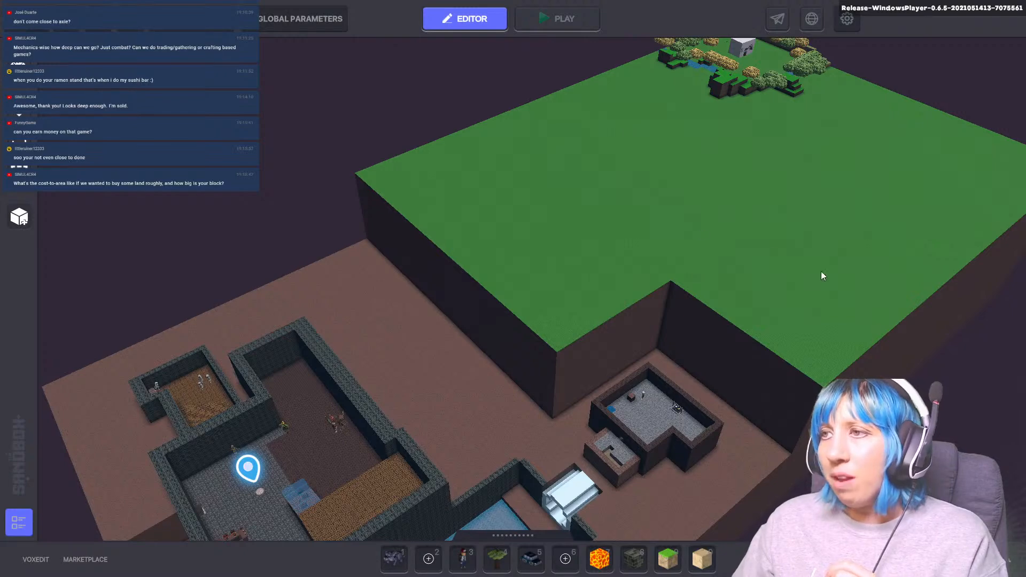
{"action": "middle_click_drag", "start_coordinate": [630, 280], "coordinate": [120, 550]}
{"action": "middle_click_drag", "start_coordinate": [367, 374], "coordinate": [343, 434]}
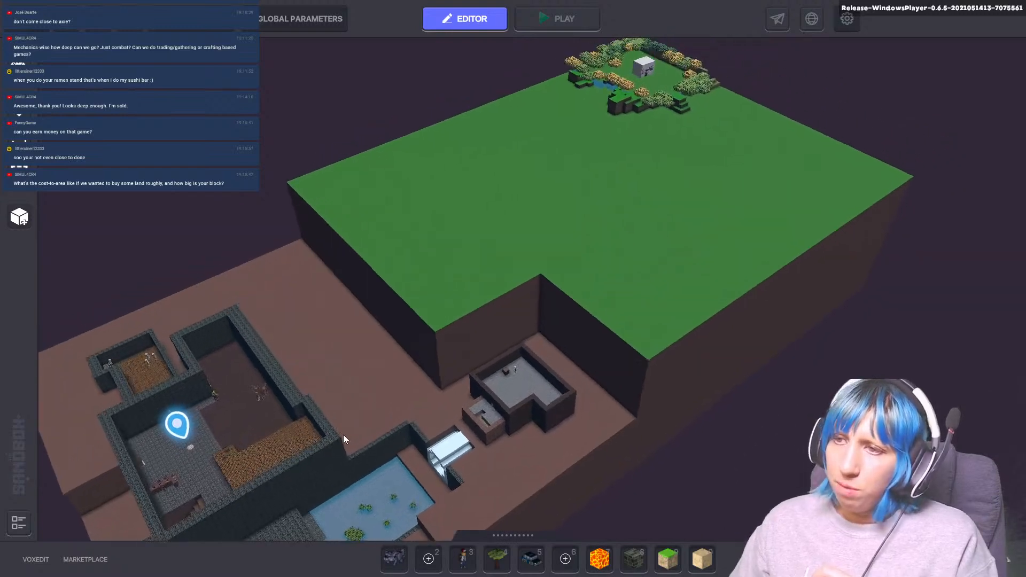
{"action": "left_click_drag", "start_coordinate": [340, 164], "coordinate": [357, 188]}
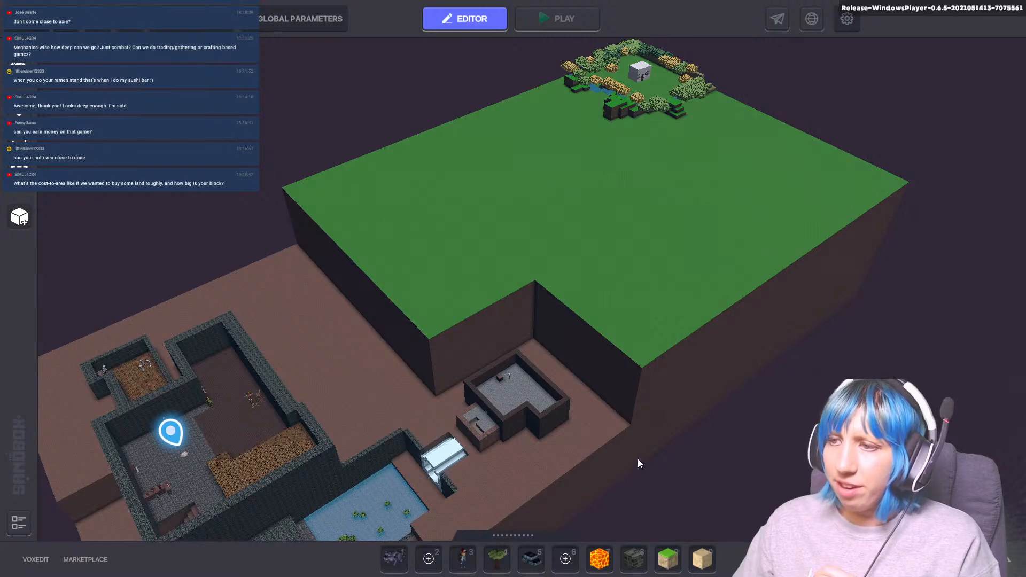
{"action": "scroll", "coordinate": [638, 461], "scroll_direction": "down", "scroll_amount": 2}
{"action": "middle_click_drag", "start_coordinate": [479, 429], "coordinate": [814, 150]}
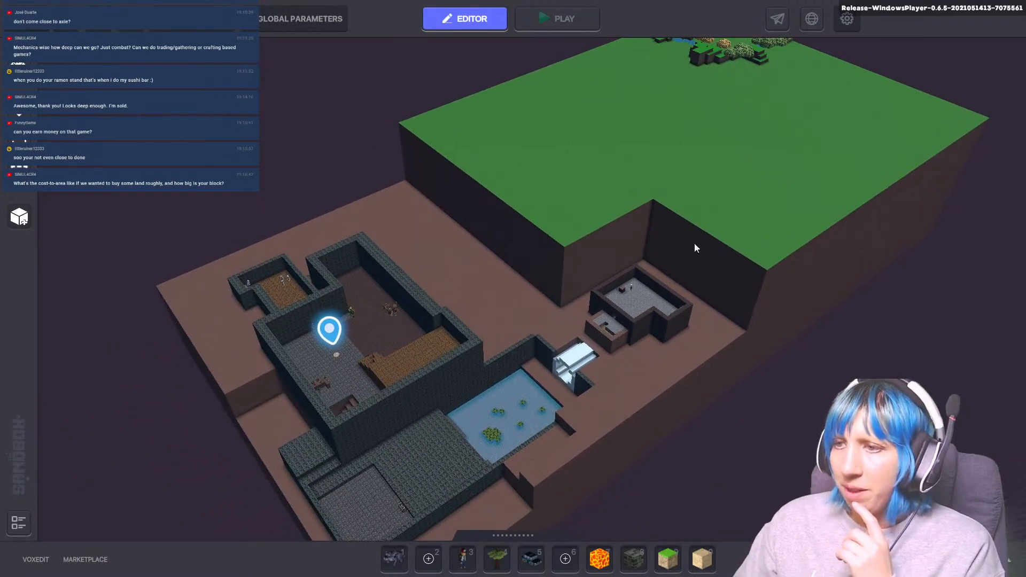
{"action": "middle_click_drag", "start_coordinate": [569, 251], "coordinate": [582, 160]}
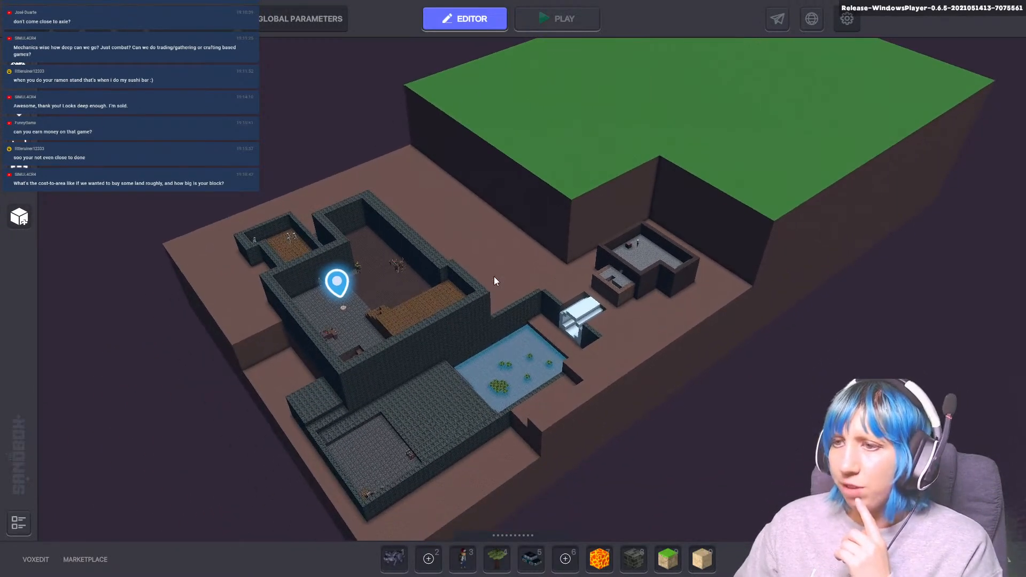
{"action": "middle_click_drag", "start_coordinate": [493, 277], "coordinate": [318, 537]}
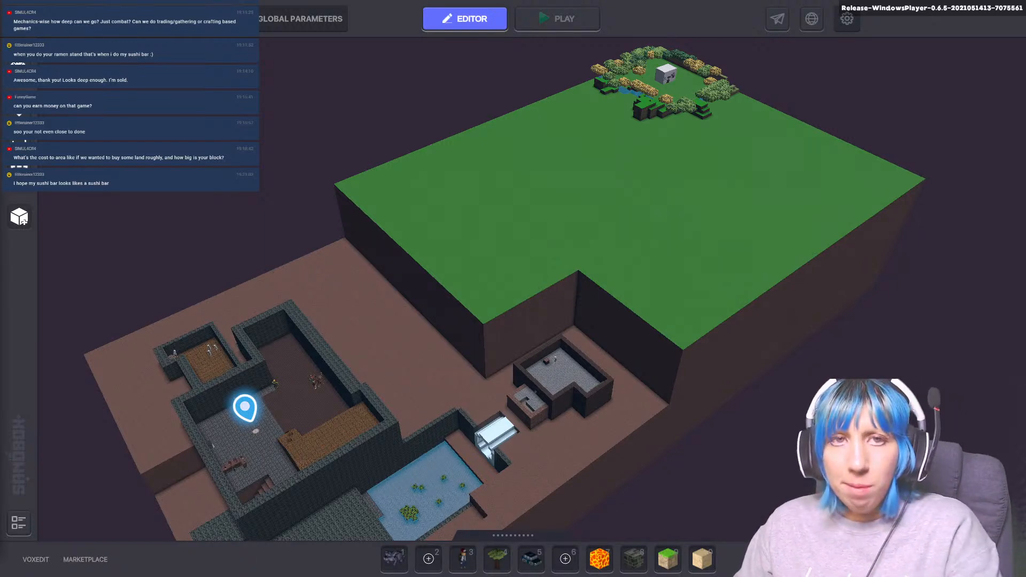
- Switch to The Sandbox website in the browser, open the LAND map, sign in and survey the lands around the ZEPETO estate
{"action": "left_click_drag", "start_coordinate": [0, 139], "coordinate": [561, 1]}
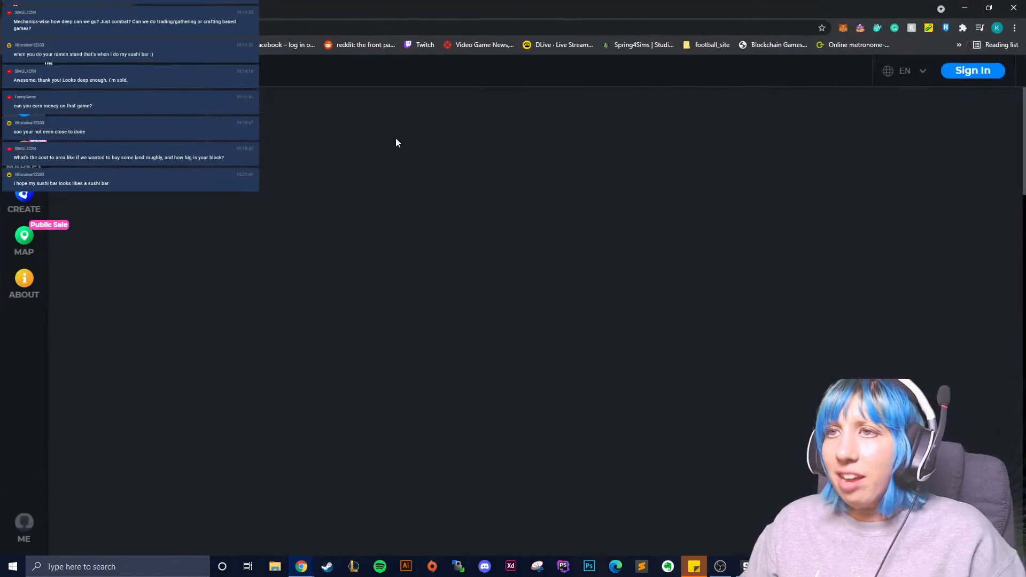
{"action": "left_click", "coordinate": [24, 247]}
{"action": "left_click", "coordinate": [1005, 75]}
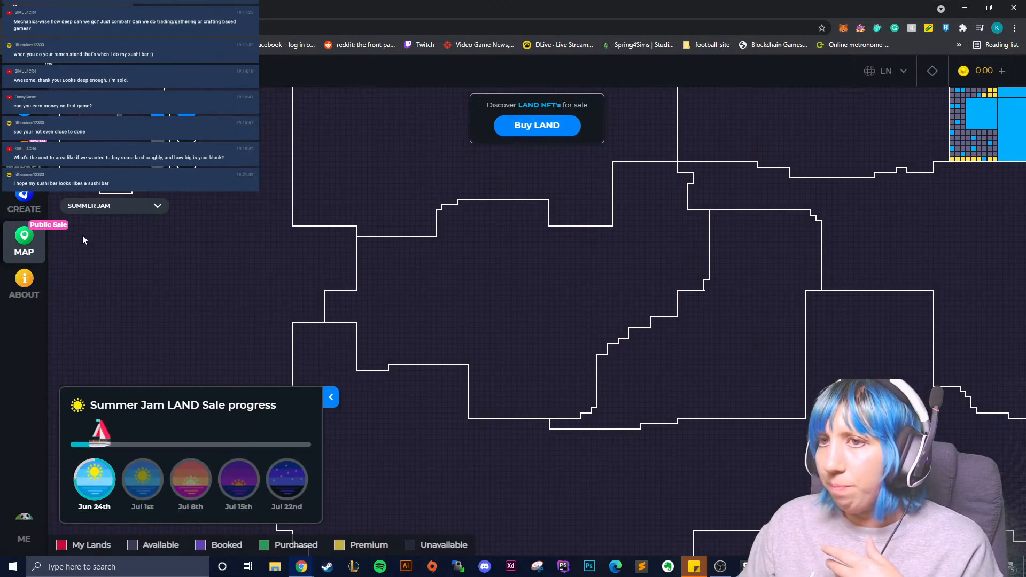
{"action": "scroll", "coordinate": [488, 319], "scroll_direction": "up", "scroll_amount": 5}
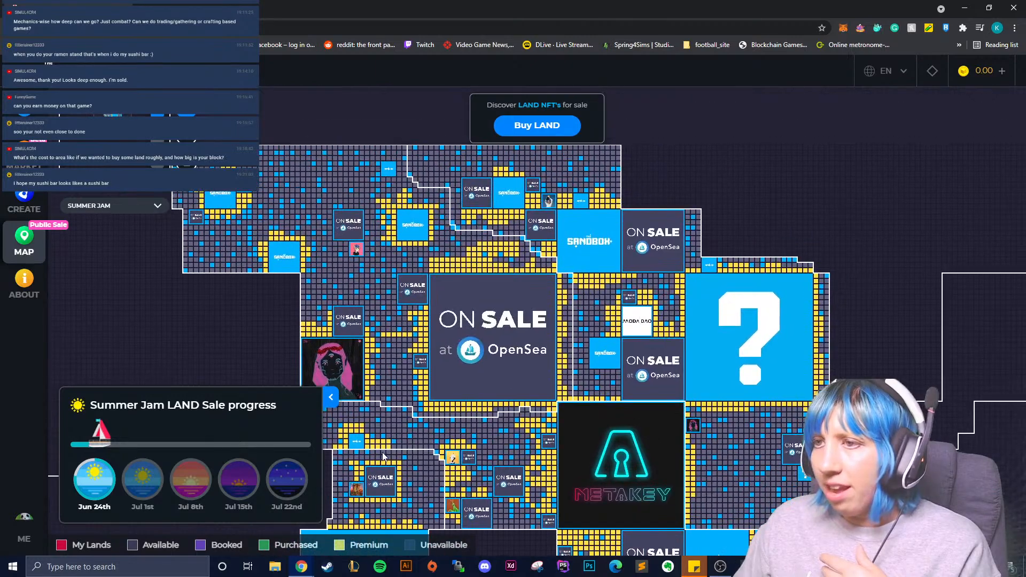
{"action": "scroll", "coordinate": [457, 310], "scroll_direction": "down", "scroll_amount": 5}
{"action": "scroll", "coordinate": [374, 256], "scroll_direction": "up", "scroll_amount": 3}
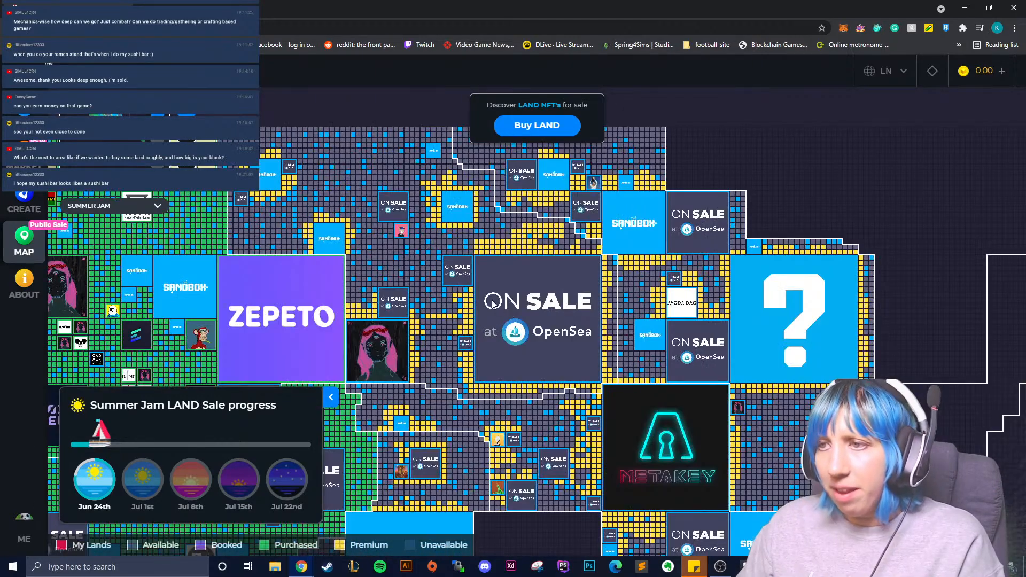
{"action": "scroll", "coordinate": [353, 239], "scroll_direction": "down", "scroll_amount": 1}
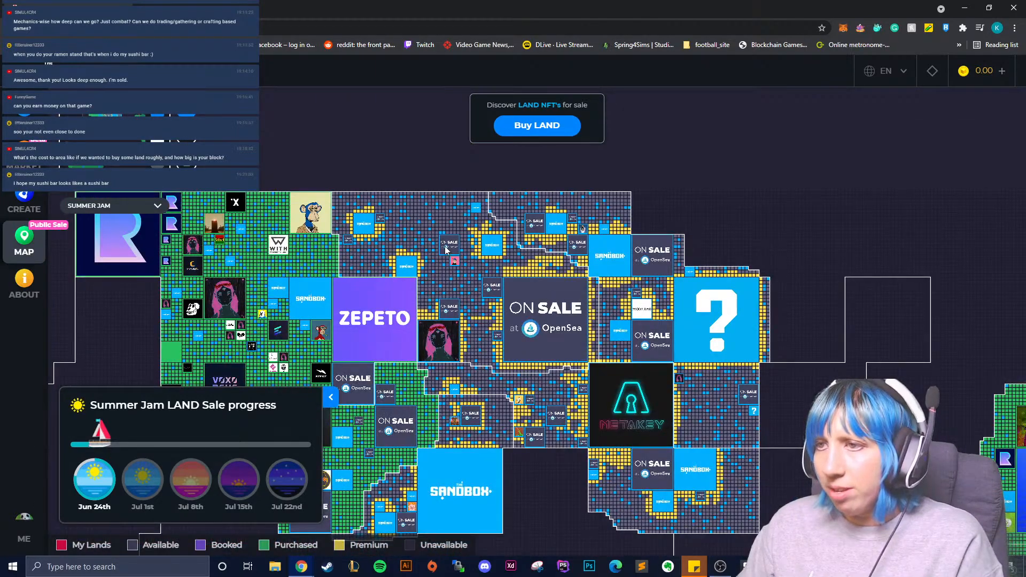
{"action": "scroll", "coordinate": [406, 264], "scroll_direction": "up", "scroll_amount": 3}
{"action": "scroll", "coordinate": [449, 289], "scroll_direction": "down", "scroll_amount": 3}
{"action": "scroll", "coordinate": [449, 289], "scroll_direction": "up", "scroll_amount": 2}
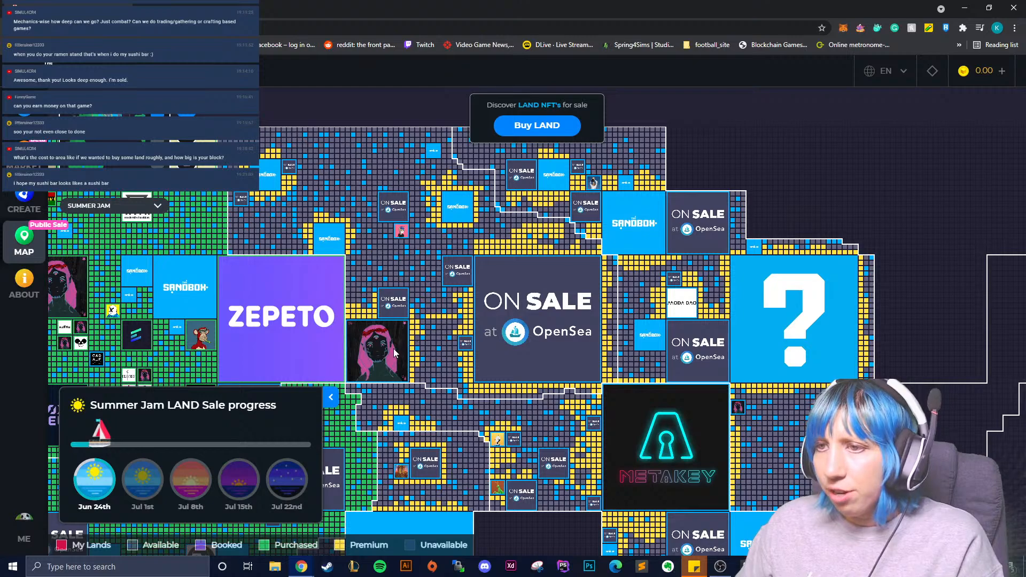
- View the map details of the Dingaling estate and the single parcels at 4, 161 and 3, 173
{"action": "left_click", "coordinate": [394, 349]}
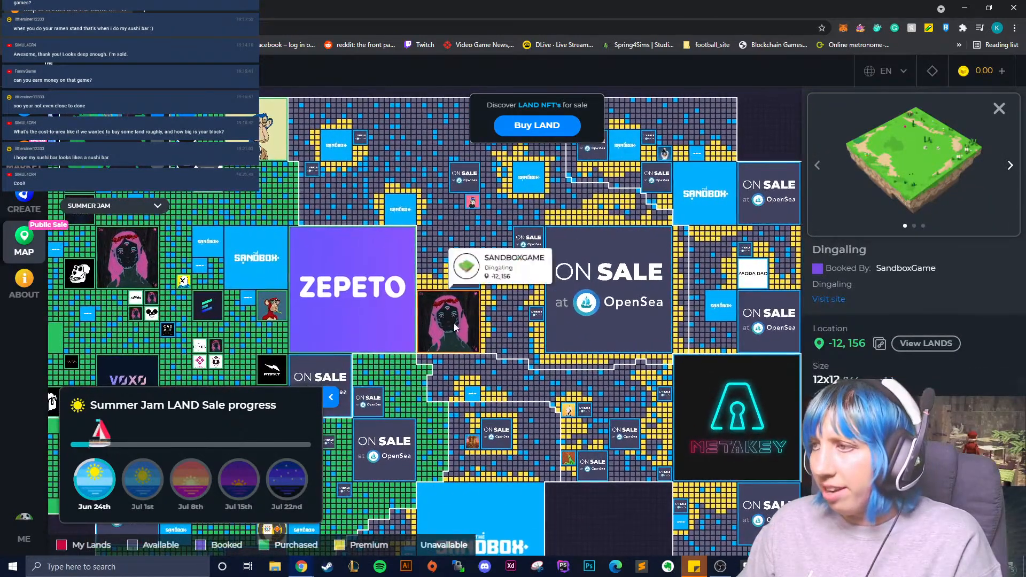
{"action": "left_click", "coordinate": [502, 326]}
{"action": "scroll", "coordinate": [461, 267], "scroll_direction": "down", "scroll_amount": 2}
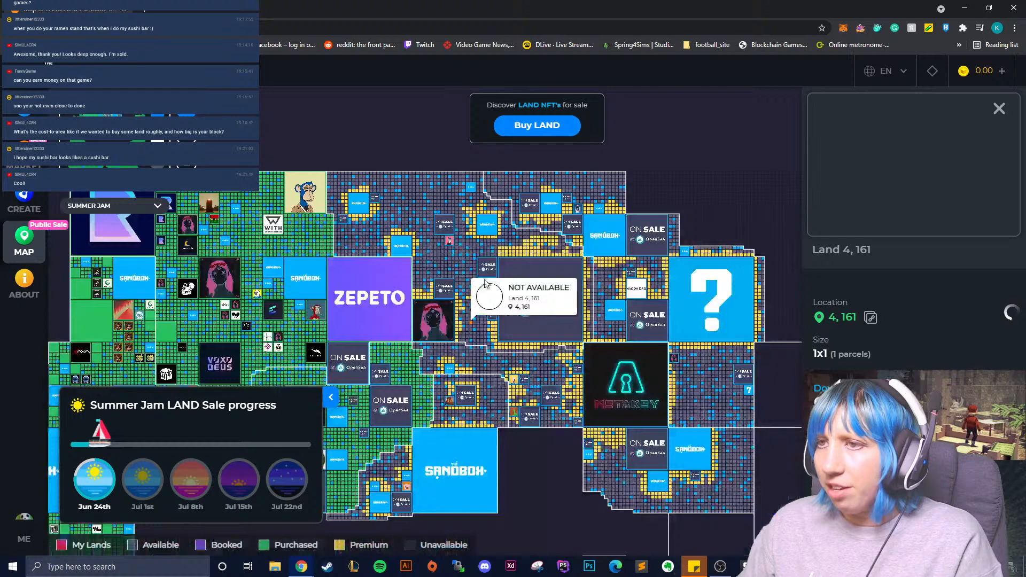
{"action": "left_click", "coordinate": [460, 267]}
{"action": "scroll", "coordinate": [472, 318], "scroll_direction": "up", "scroll_amount": 3}
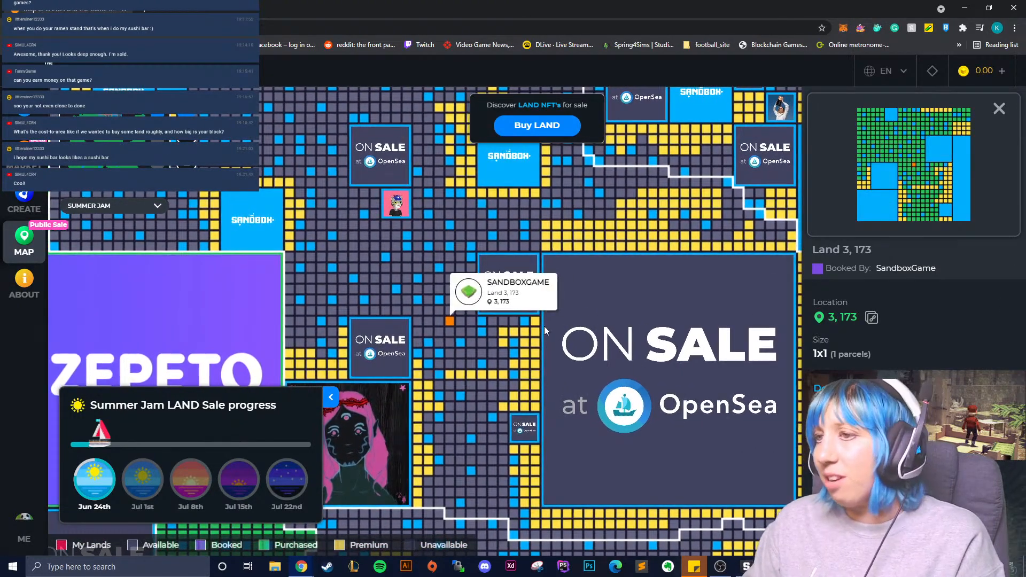
- View the details of the OpenSea auction estates at 6, 174 and -24, 195 and look over the surrounding lands
{"action": "left_click", "coordinate": [545, 331]}
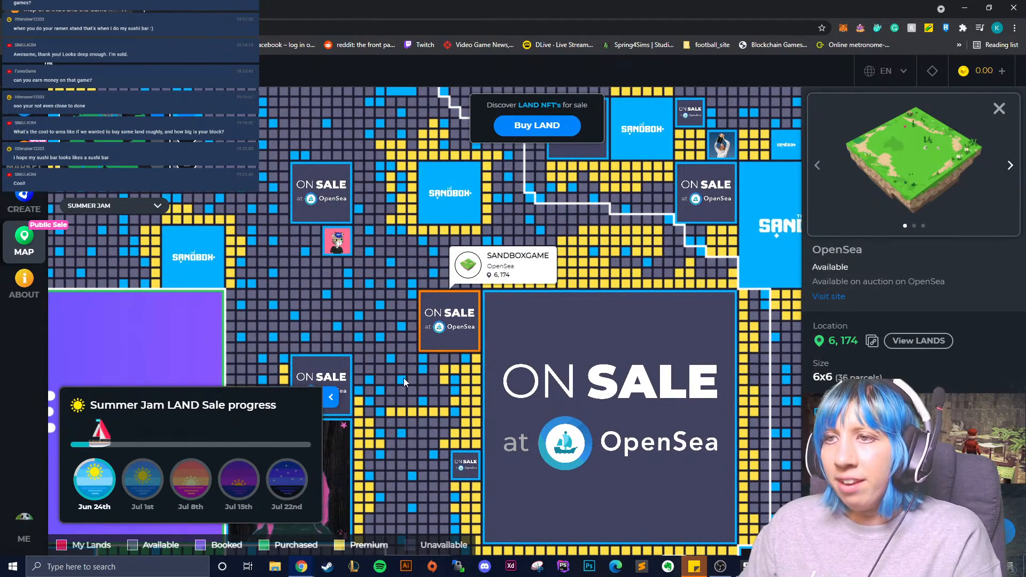
{"action": "left_click_drag", "start_coordinate": [456, 361], "coordinate": [524, 320]}
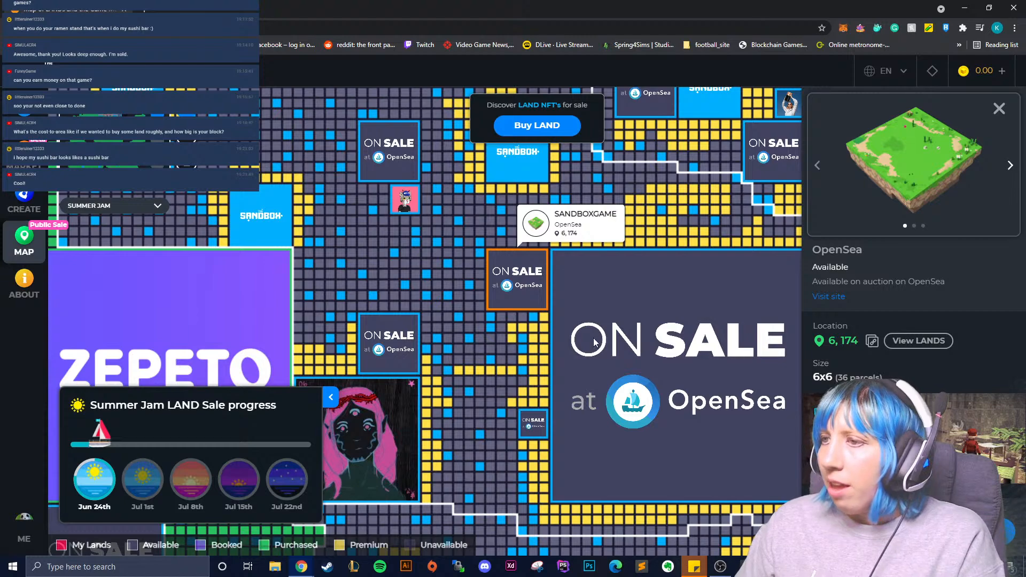
{"action": "left_click_drag", "start_coordinate": [499, 264], "coordinate": [572, 436]}
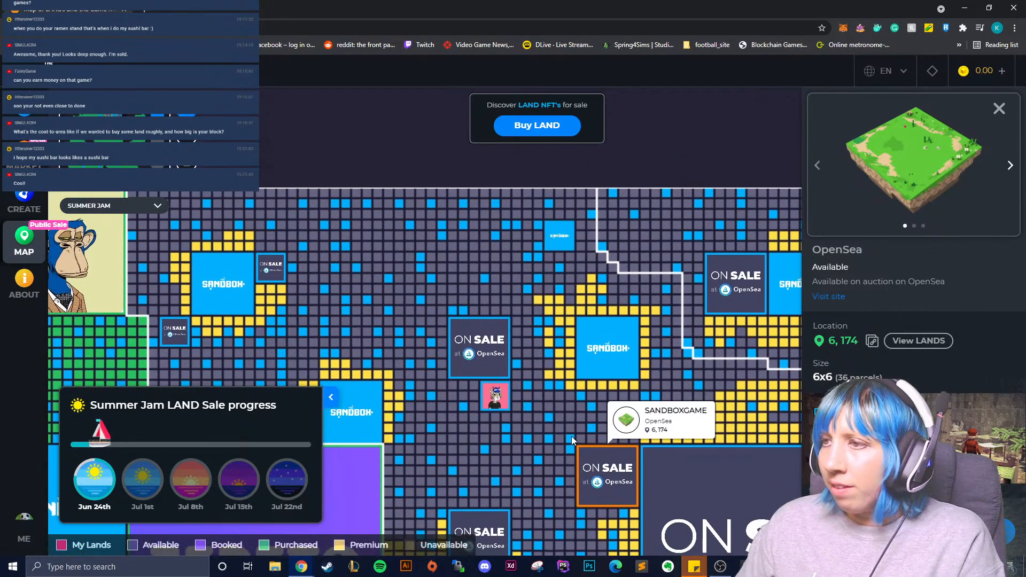
{"action": "left_click_drag", "start_coordinate": [492, 275], "coordinate": [522, 220]}
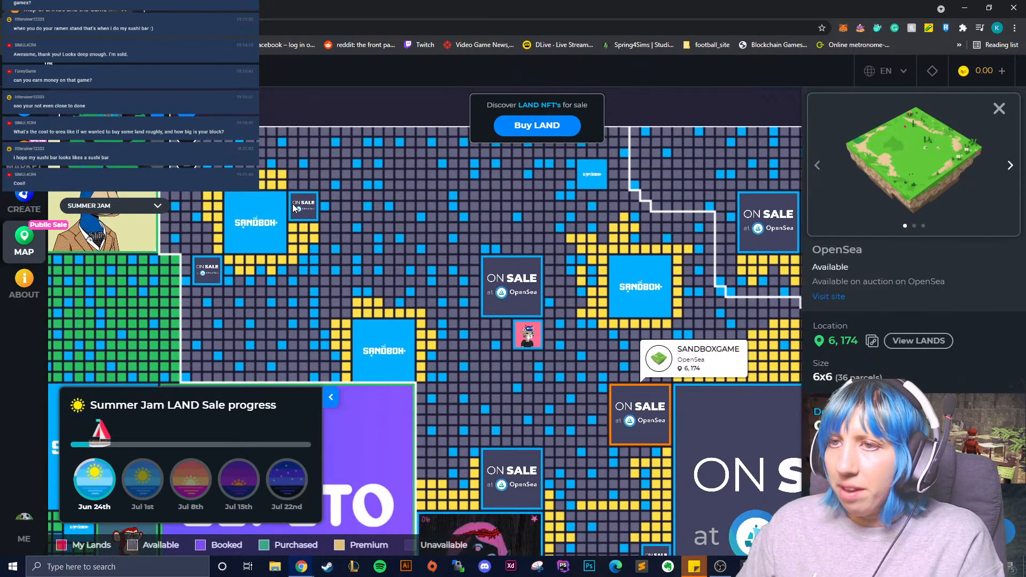
{"action": "left_click", "coordinate": [295, 205]}
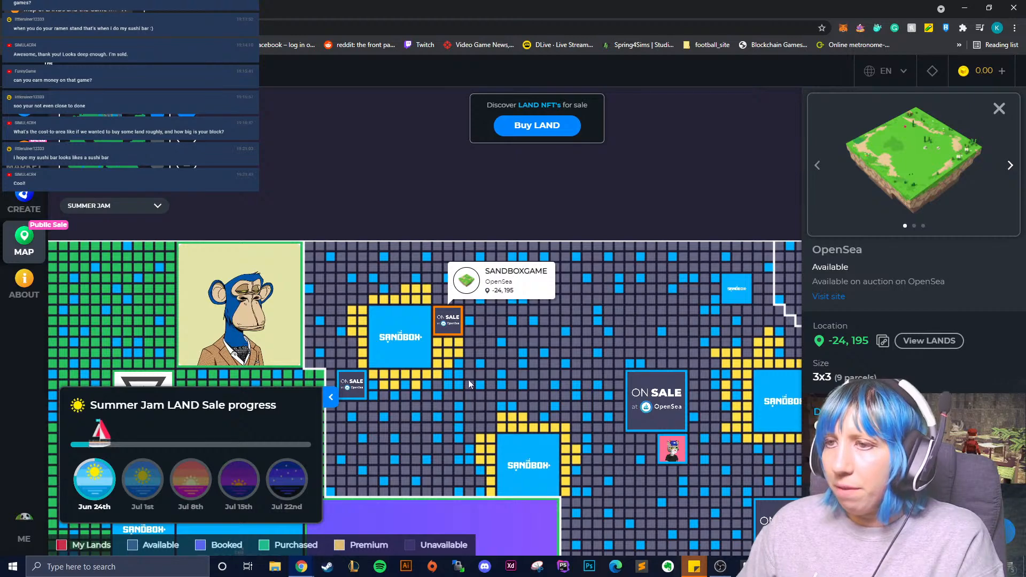
{"action": "left_click_drag", "start_coordinate": [468, 380], "coordinate": [382, 321]}
{"action": "left_click_drag", "start_coordinate": [508, 398], "coordinate": [415, 325]}
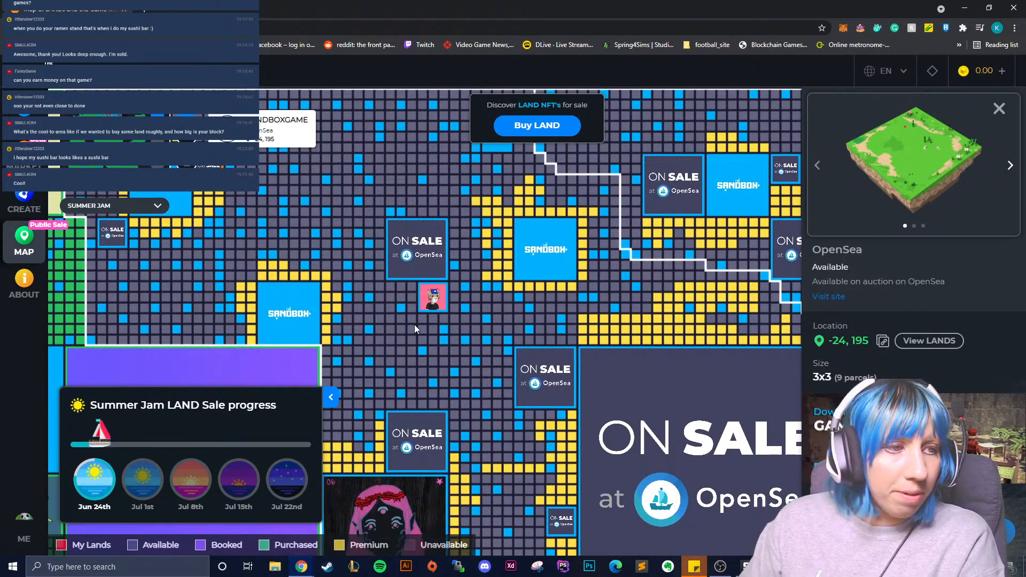
- Check the details of several single parcels east of the ZEPETO estate, including -4, 179, -2, 176 and -5, 175
{"action": "left_click", "coordinate": [411, 355]}
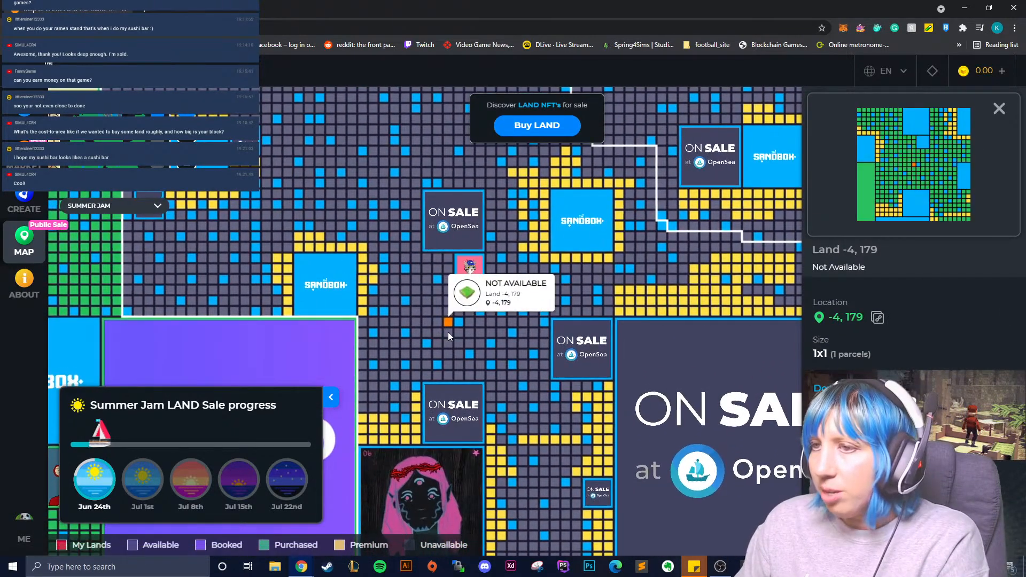
{"action": "left_click", "coordinate": [448, 332]}
{"action": "left_click", "coordinate": [447, 336]}
{"action": "left_click", "coordinate": [469, 332]}
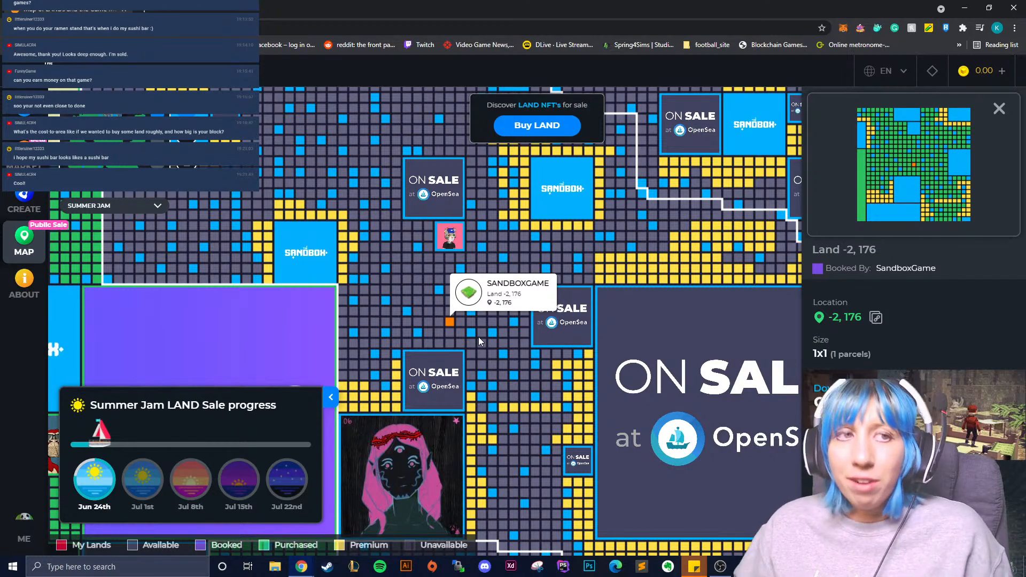
{"action": "left_click", "coordinate": [419, 333]}
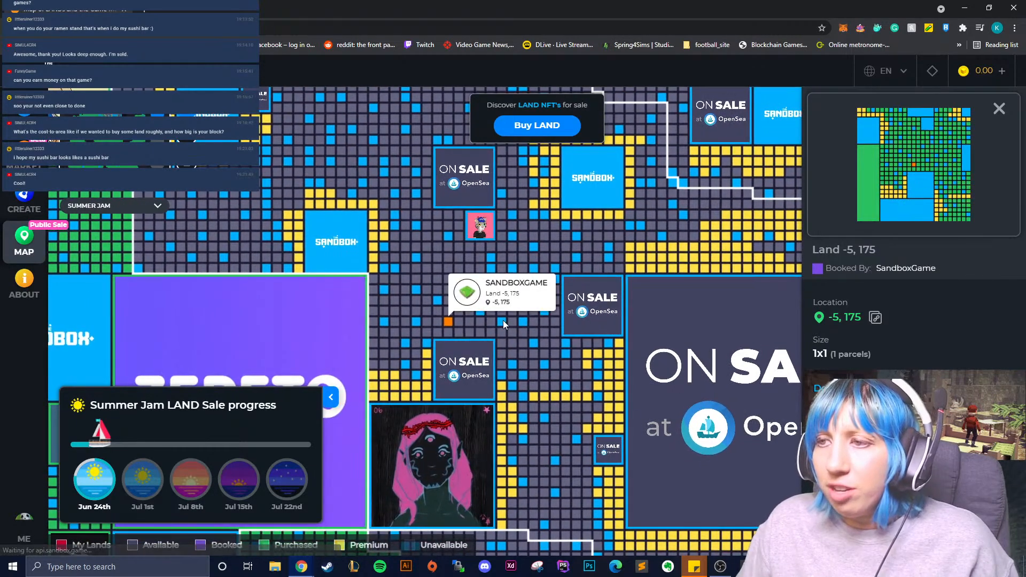
- Compare the single parcels at 2, 175, 3, 173 and 0, 172 with the premium parcel at 6, 168
{"action": "left_click", "coordinate": [502, 320]}
{"action": "left_click", "coordinate": [473, 323]}
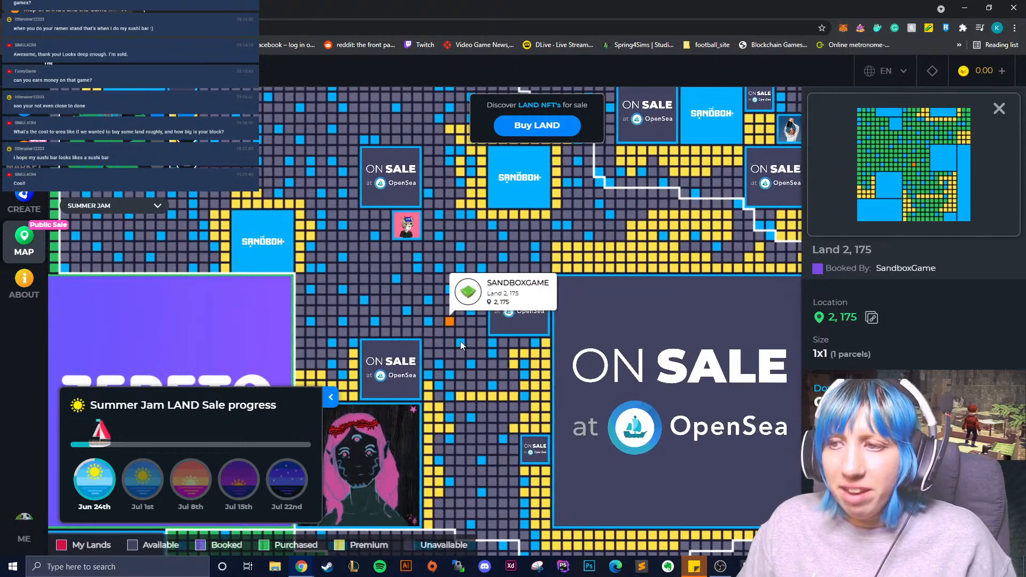
{"action": "left_click", "coordinate": [460, 341]}
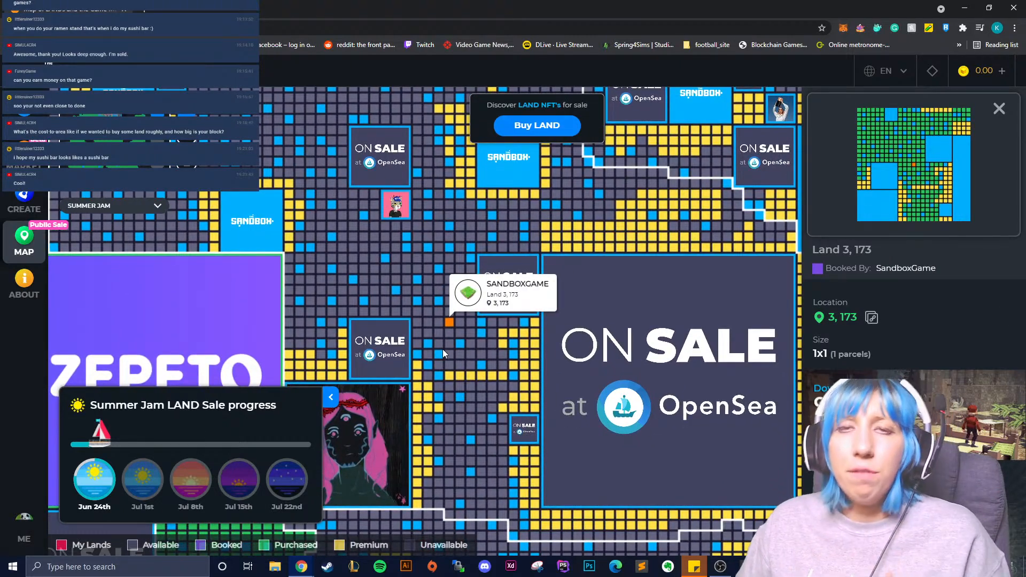
{"action": "left_click", "coordinate": [416, 333]}
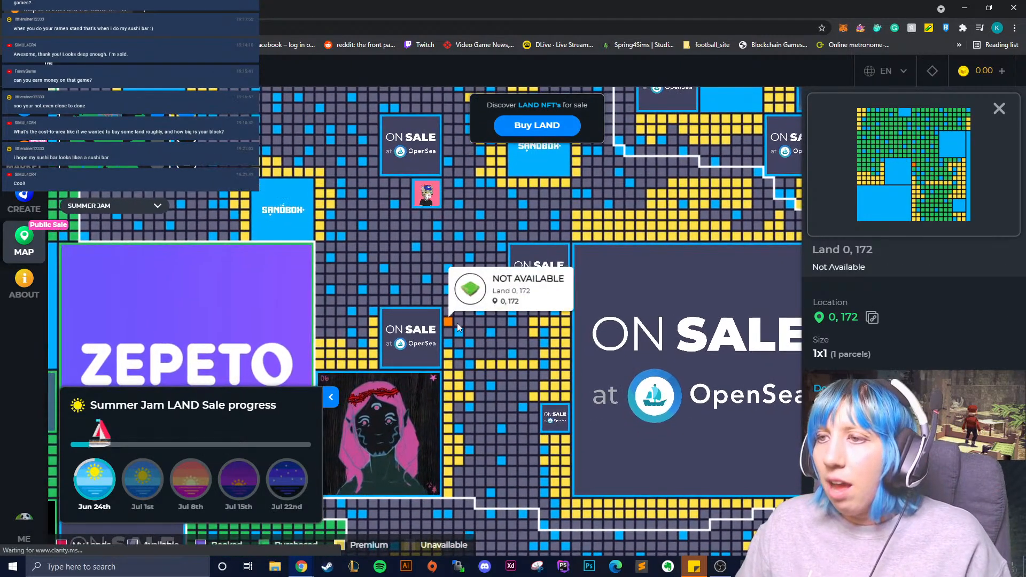
{"action": "left_click", "coordinate": [459, 320]}
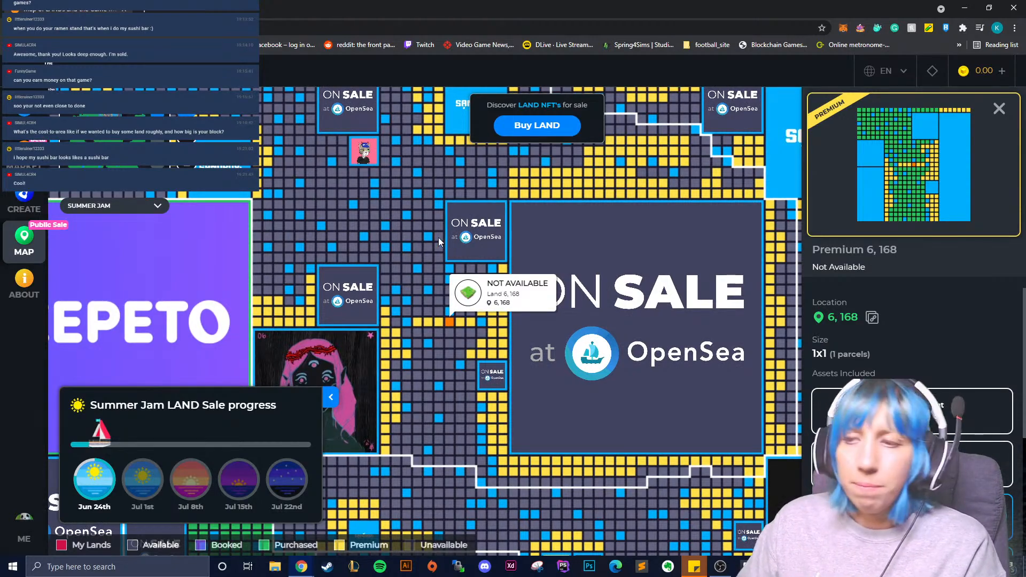
- Check the parcel at 2, 172, look over the lands further south, and close the browser to return to the level editor
{"action": "left_click", "coordinate": [403, 279]}
{"action": "left_click_drag", "start_coordinate": [466, 395], "coordinate": [447, 286]}
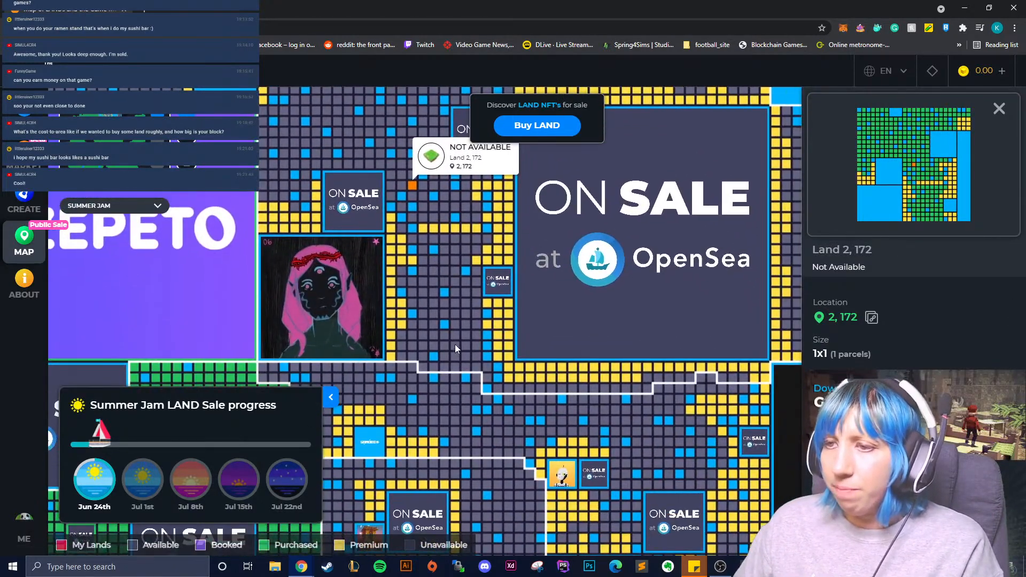
{"action": "left_click_drag", "start_coordinate": [454, 356], "coordinate": [586, 98]}
{"action": "left_click_drag", "start_coordinate": [432, 313], "coordinate": [428, 100]}
{"action": "left_click", "coordinate": [1015, 7]}
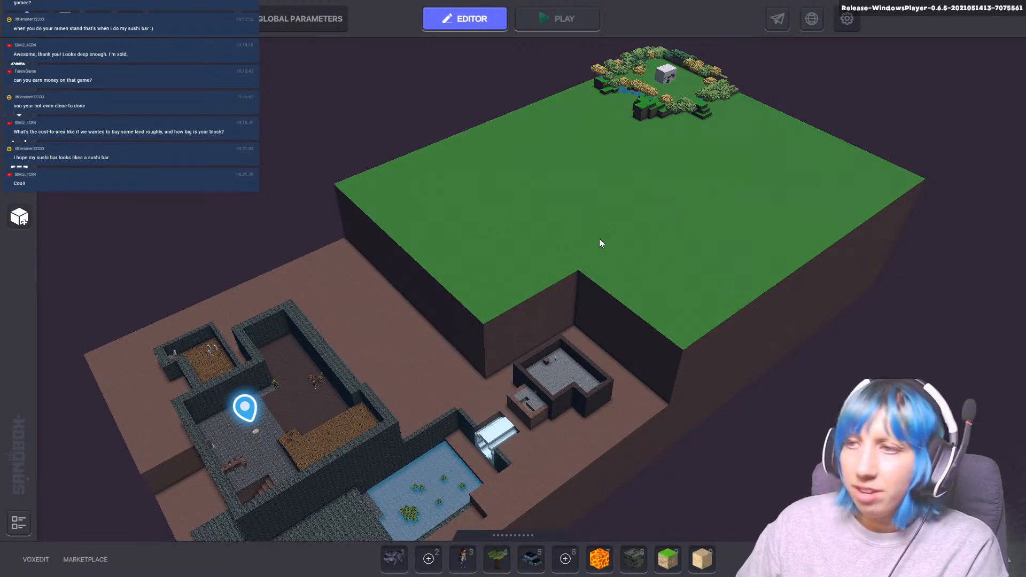
- Examine the level from the pool and the small furnished rooms back to the main hall around the spawn point
{"action": "middle_click_drag", "start_coordinate": [599, 239], "coordinate": [770, 92]}
{"action": "scroll", "coordinate": [568, 377], "scroll_direction": "up", "scroll_amount": 4}
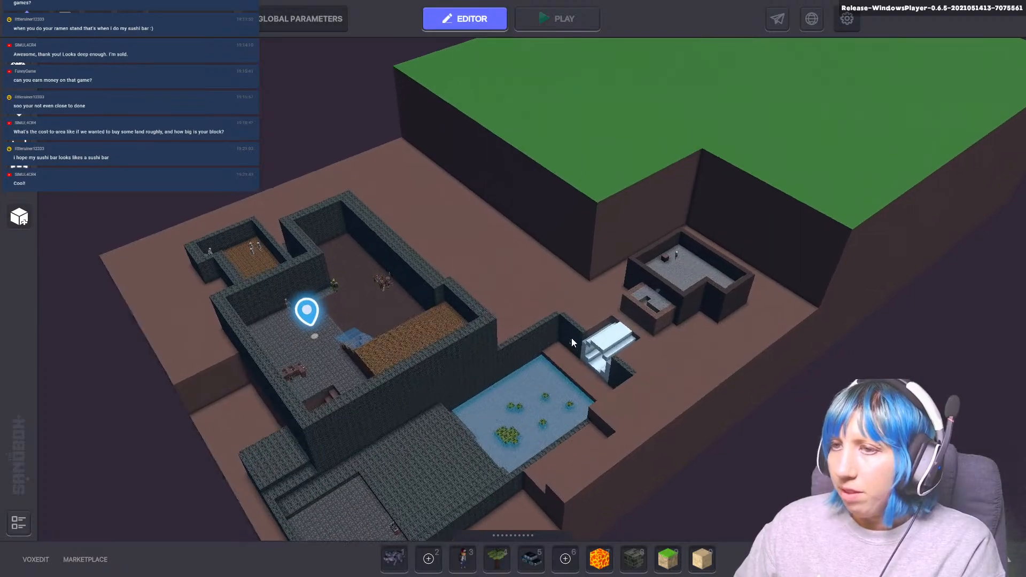
{"action": "scroll", "coordinate": [571, 337], "scroll_direction": "up", "scroll_amount": 5}
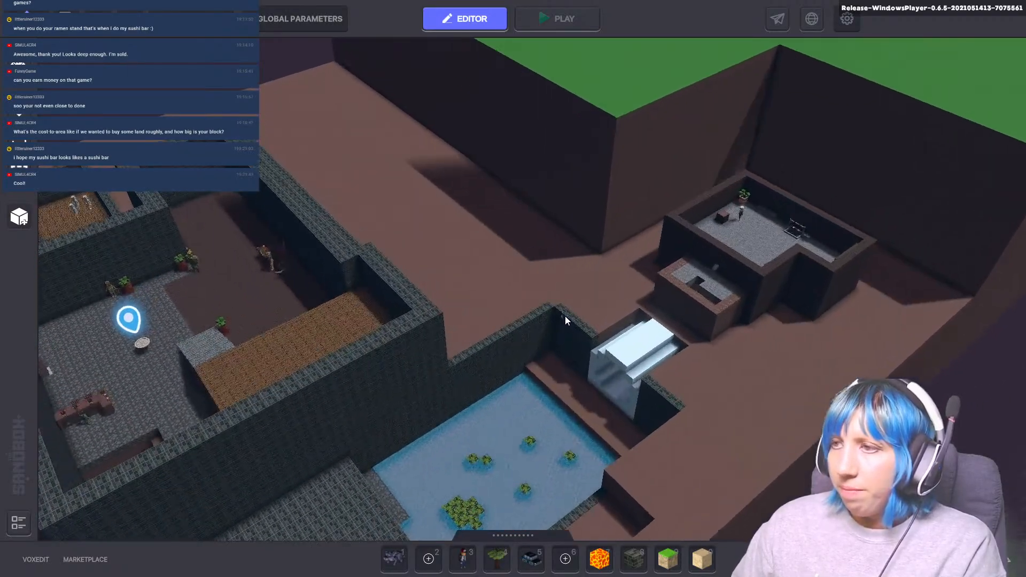
{"action": "scroll", "coordinate": [565, 316], "scroll_direction": "up", "scroll_amount": 1}
{"action": "middle_click_drag", "start_coordinate": [566, 316], "coordinate": [372, 357]}
{"action": "scroll", "coordinate": [495, 376], "scroll_direction": "down", "scroll_amount": 1}
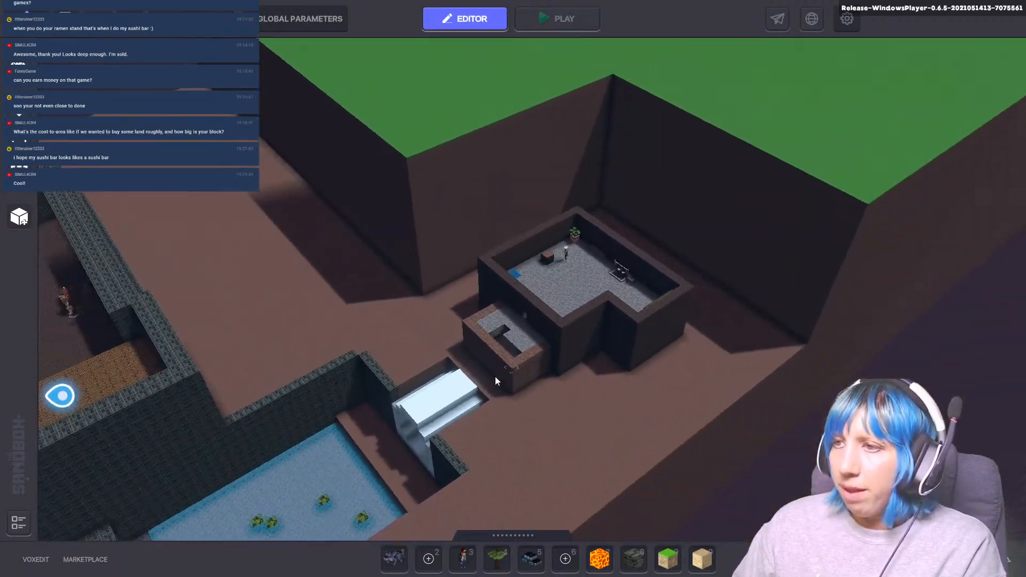
{"action": "mouse_move", "coordinate": [495, 376]}
{"action": "middle_mouse_down"}
{"action": "mouse_move", "coordinate": [726, 383]}
{"action": "mouse_move", "coordinate": [854, 358]}
{"action": "middle_mouse_up"}
{"action": "mouse_move", "coordinate": [368, 359]}
{"action": "middle_mouse_down"}
{"action": "mouse_move", "coordinate": [528, 466]}
{"action": "mouse_move", "coordinate": [732, 556]}
{"action": "middle_mouse_up"}
{"action": "middle_click_drag", "start_coordinate": [759, 436], "coordinate": [168, 236]}
{"action": "scroll", "coordinate": [229, 287], "scroll_direction": "up", "scroll_amount": 3}
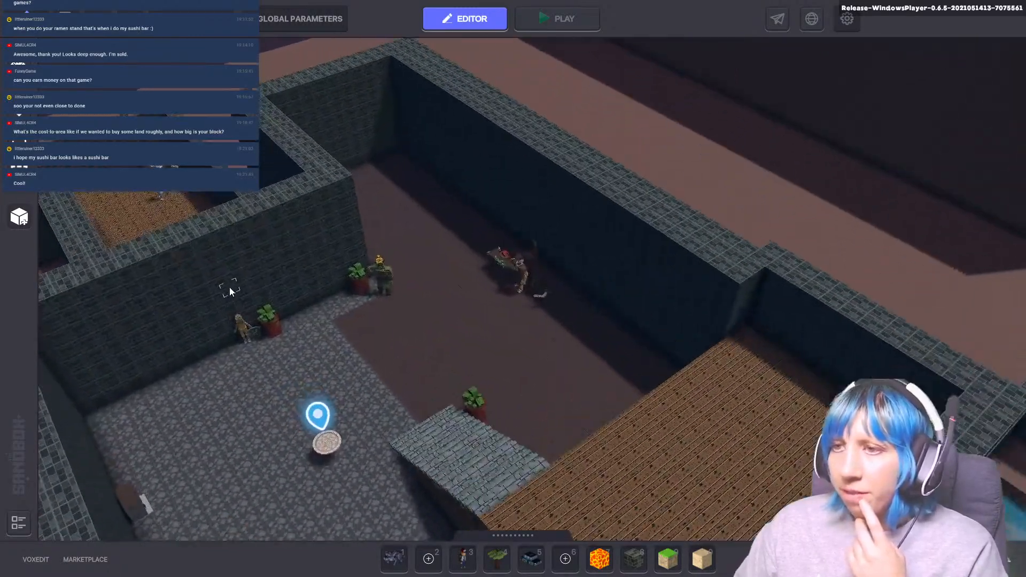
- Select the Gray Man beside the two chests in the skeleton room and check its behaviour, health and drop settings
{"action": "middle_click_drag", "start_coordinate": [230, 287], "coordinate": [531, 380]}
{"action": "scroll", "coordinate": [359, 373], "scroll_direction": "up", "scroll_amount": 3}
{"action": "scroll", "coordinate": [561, 404], "scroll_direction": "up", "scroll_amount": 2}
{"action": "right_click_drag", "start_coordinate": [531, 379], "coordinate": [481, 301]}
{"action": "left_click", "coordinate": [351, 156]}
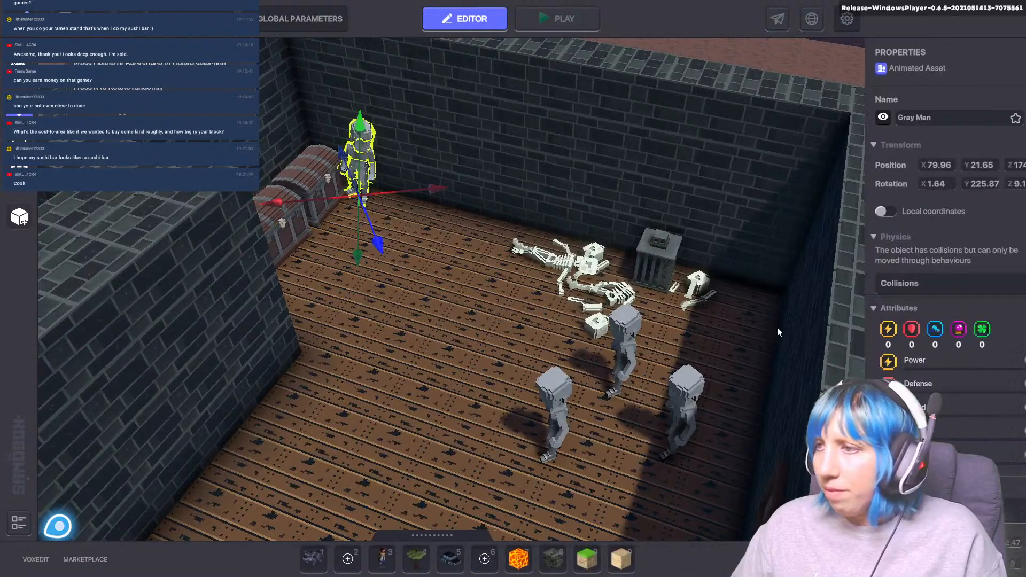
{"action": "scroll", "coordinate": [919, 241], "scroll_direction": "down", "scroll_amount": 5}
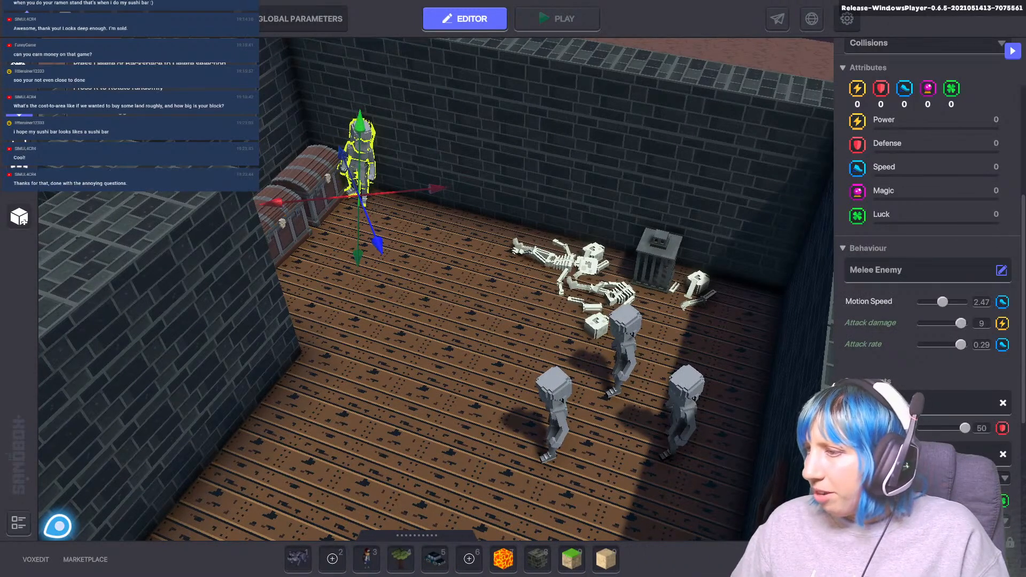
{"action": "scroll", "coordinate": [919, 241], "scroll_direction": "down", "scroll_amount": 6}
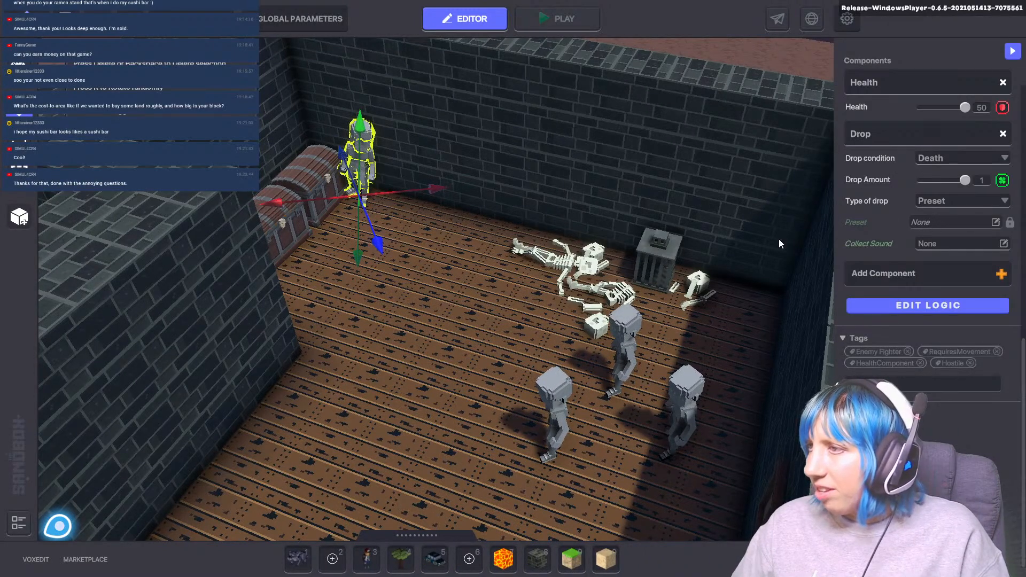
- Give the chest farther from the Gray Man the Asset Spawner behaviour
{"action": "left_click", "coordinate": [300, 226]}
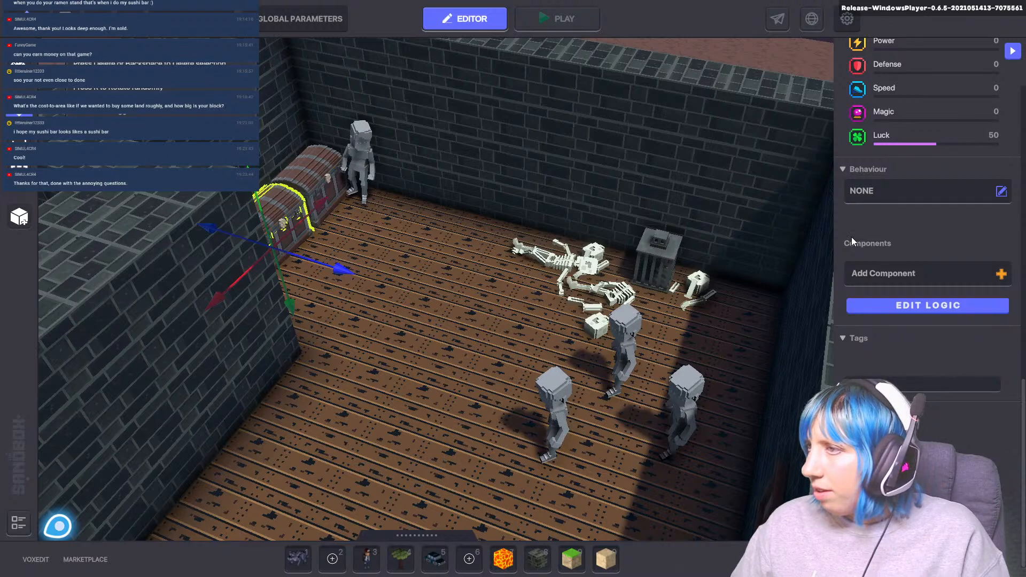
{"action": "left_click", "coordinate": [931, 195]}
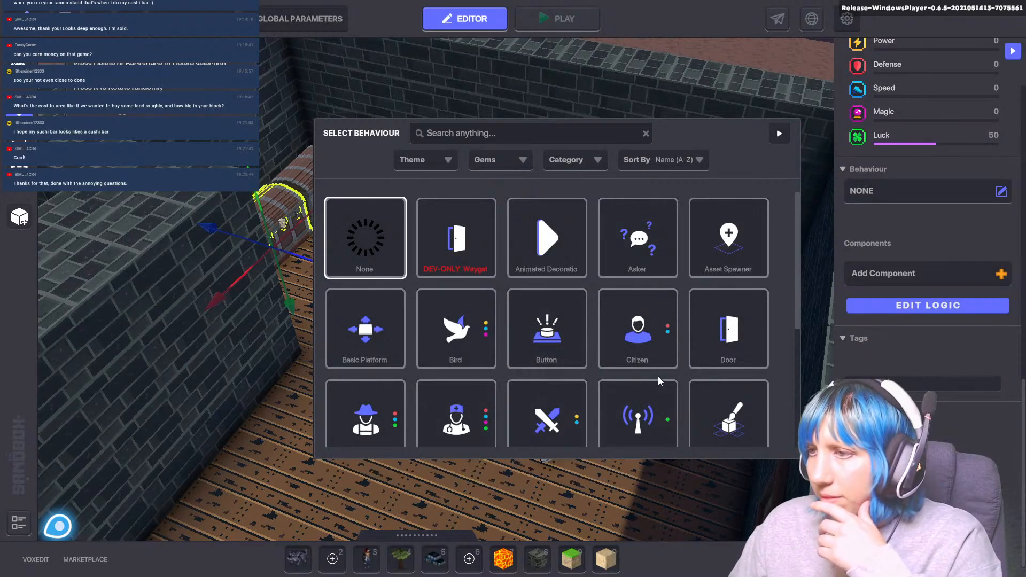
{"action": "scroll", "coordinate": [447, 421], "scroll_direction": "down", "scroll_amount": 1}
{"action": "scroll", "coordinate": [449, 422], "scroll_direction": "down", "scroll_amount": 3}
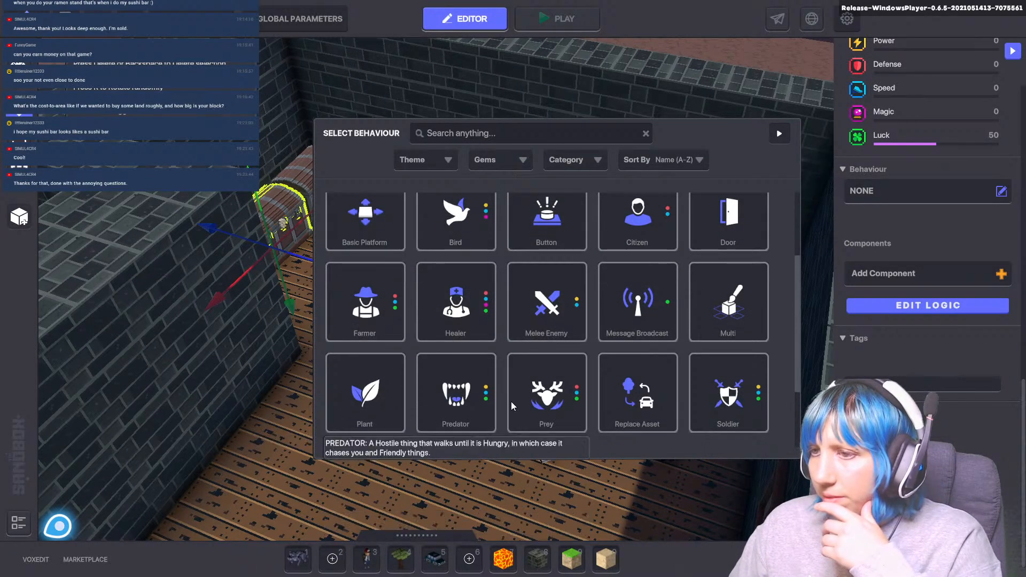
{"action": "scroll", "coordinate": [455, 405], "scroll_direction": "down", "scroll_amount": 3}
{"action": "scroll", "coordinate": [630, 378], "scroll_direction": "up", "scroll_amount": 6}
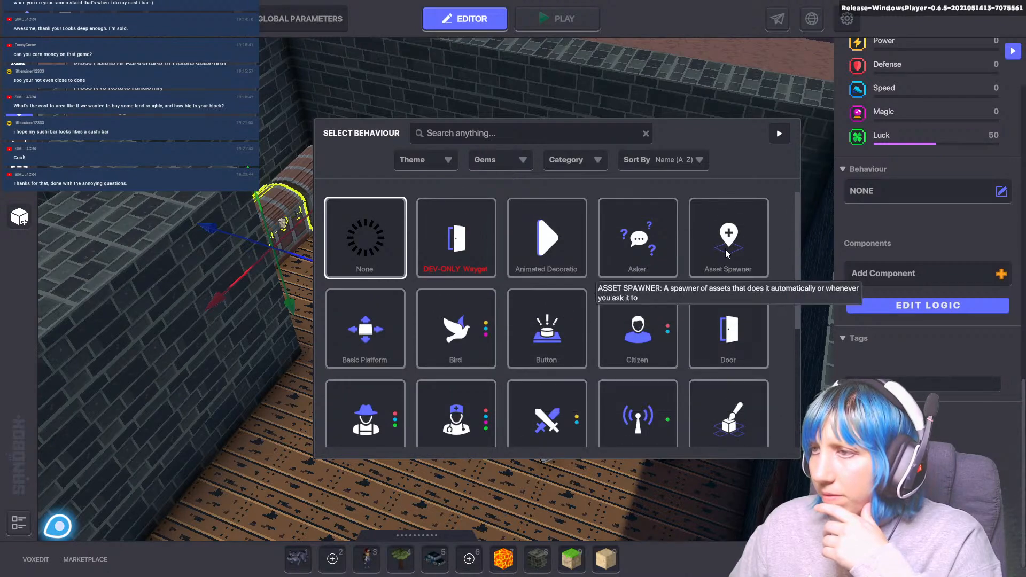
{"action": "left_click", "coordinate": [726, 252]}
{"action": "scroll", "coordinate": [363, 257], "scroll_direction": "up", "scroll_amount": 6}
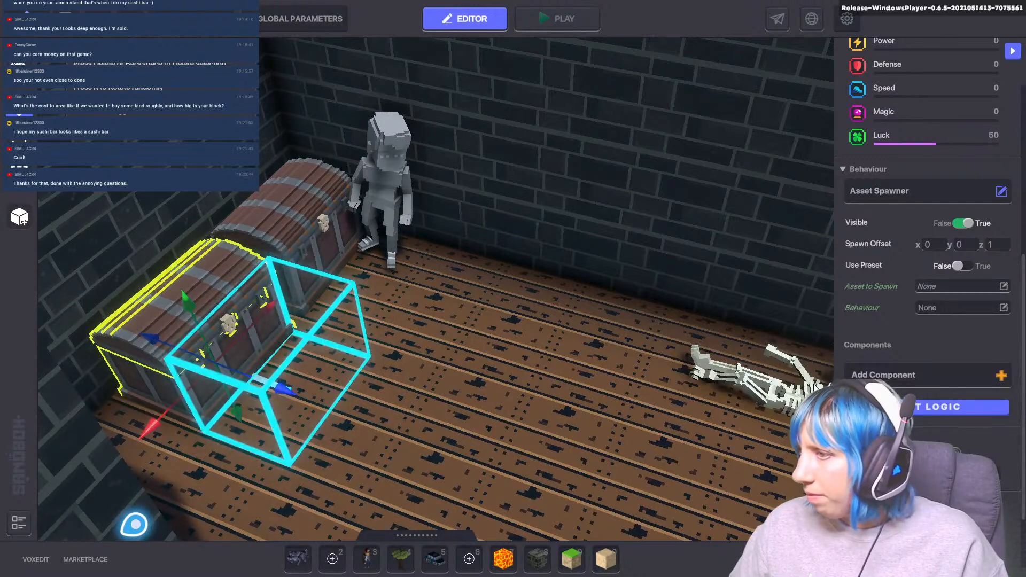
- Search the assets for "gra" and set Gray Man as the asset the chest spawns
{"action": "left_click", "coordinate": [957, 289]}
{"action": "scroll", "coordinate": [470, 331], "scroll_direction": "down", "scroll_amount": 1}
{"action": "scroll", "coordinate": [507, 330], "scroll_direction": "down", "scroll_amount": 2}
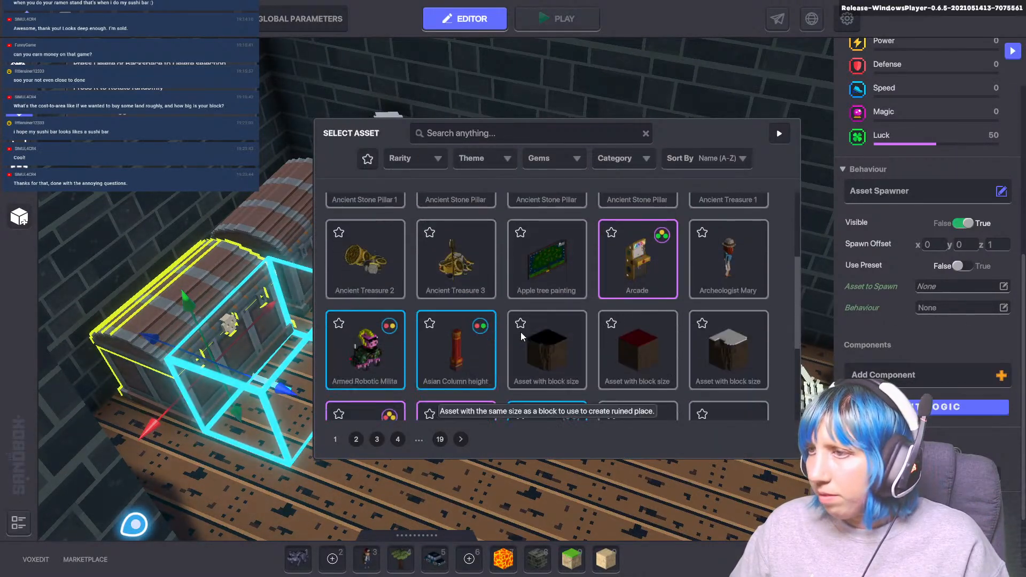
{"action": "left_click", "coordinate": [490, 137]}
{"action": "type", "text": "gra"}
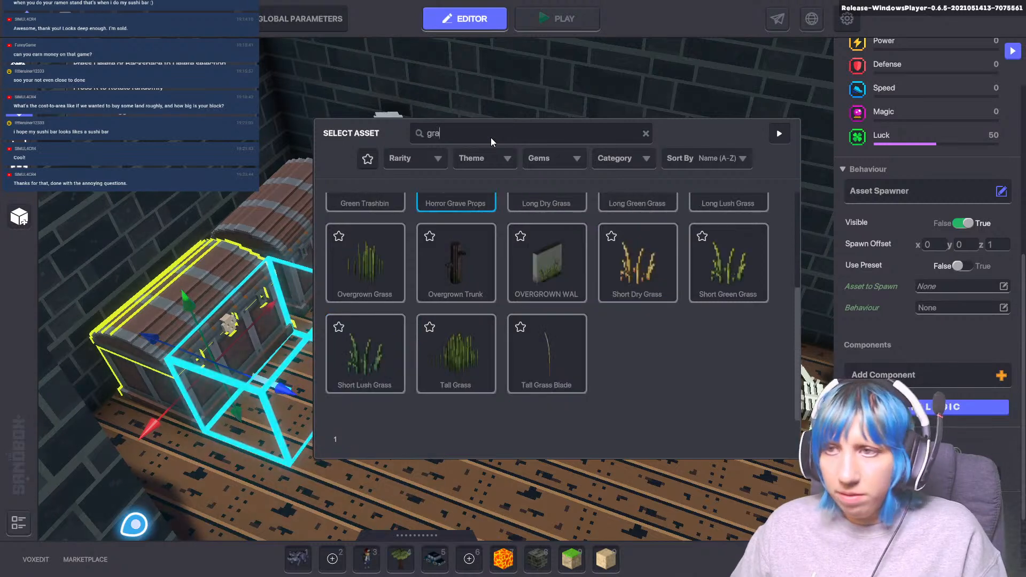
{"action": "scroll", "coordinate": [529, 284], "scroll_direction": "up", "scroll_amount": 3}
{"action": "left_click", "coordinate": [647, 240]}
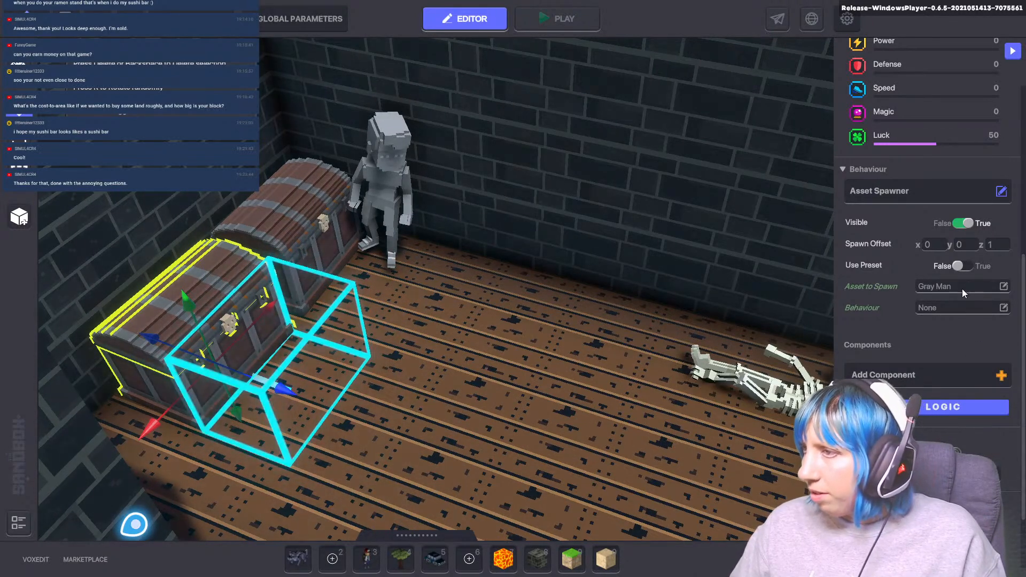
- Look through the behaviours available for the chest's spawned Gray Man, and close the list without choosing one
{"action": "left_click", "coordinate": [1003, 308]}
{"action": "left_click", "coordinate": [779, 134]}
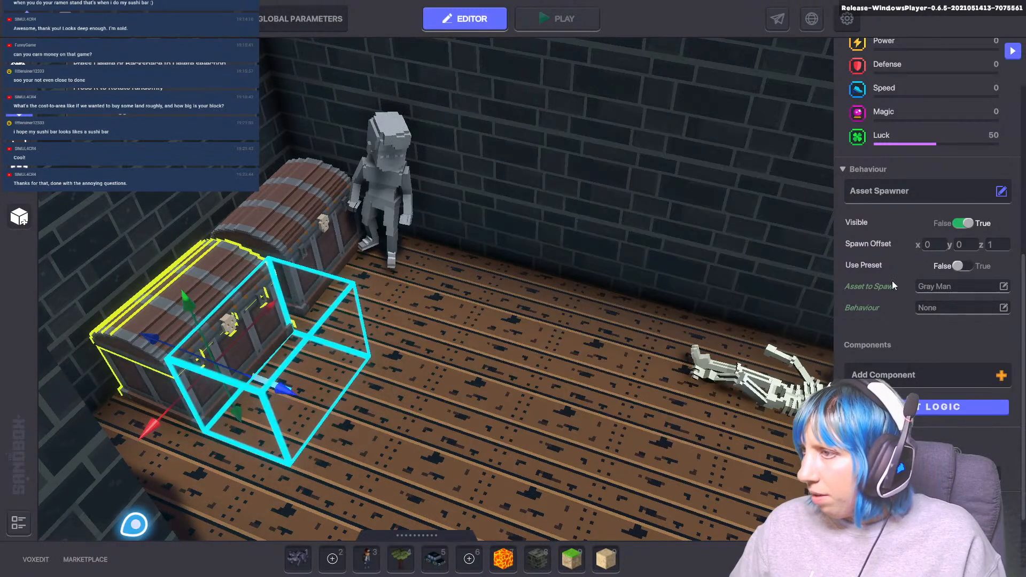
{"action": "left_click", "coordinate": [967, 313]}
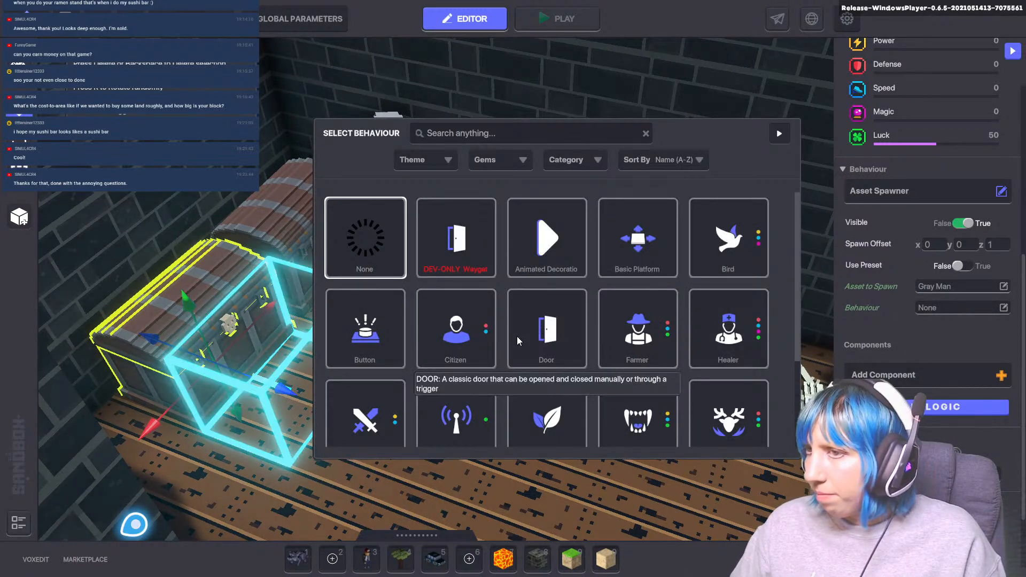
{"action": "scroll", "coordinate": [523, 339], "scroll_direction": "down", "scroll_amount": 1}
{"action": "scroll", "coordinate": [617, 342], "scroll_direction": "down", "scroll_amount": 2}
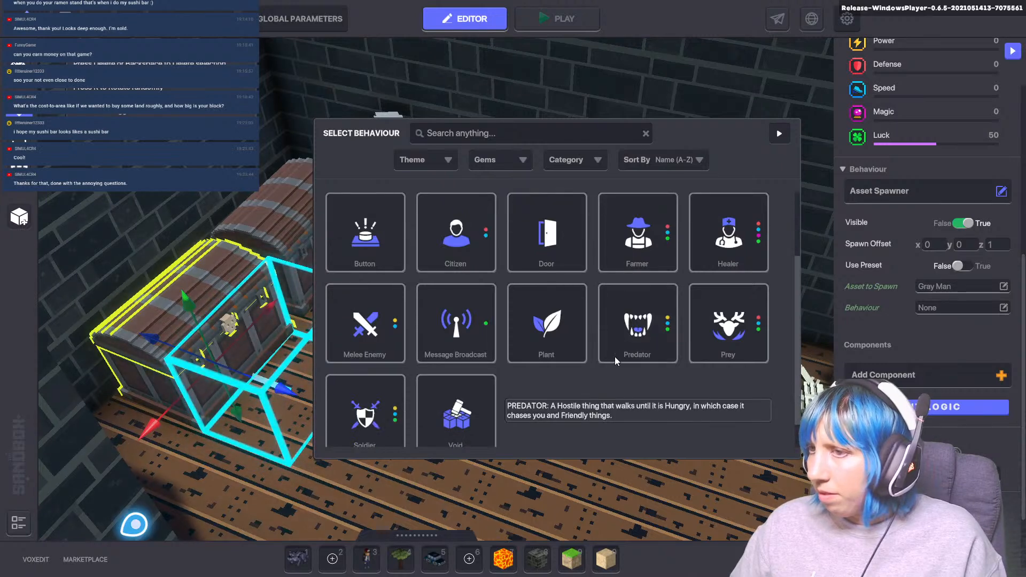
{"action": "scroll", "coordinate": [549, 398], "scroll_direction": "up", "scroll_amount": 3}
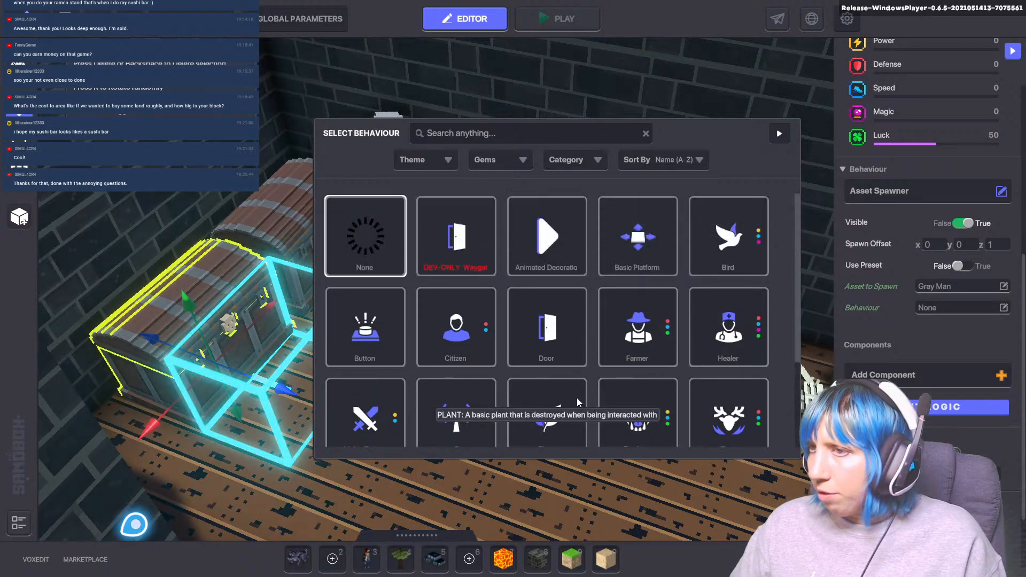
{"action": "scroll", "coordinate": [575, 405], "scroll_direction": "down", "scroll_amount": 3}
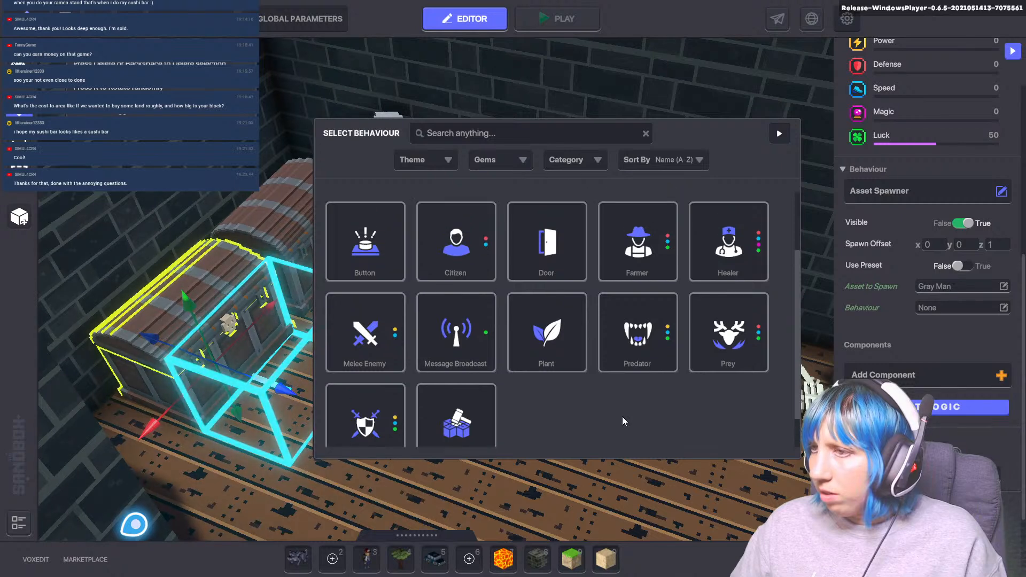
{"action": "scroll", "coordinate": [625, 417], "scroll_direction": "up", "scroll_amount": 3}
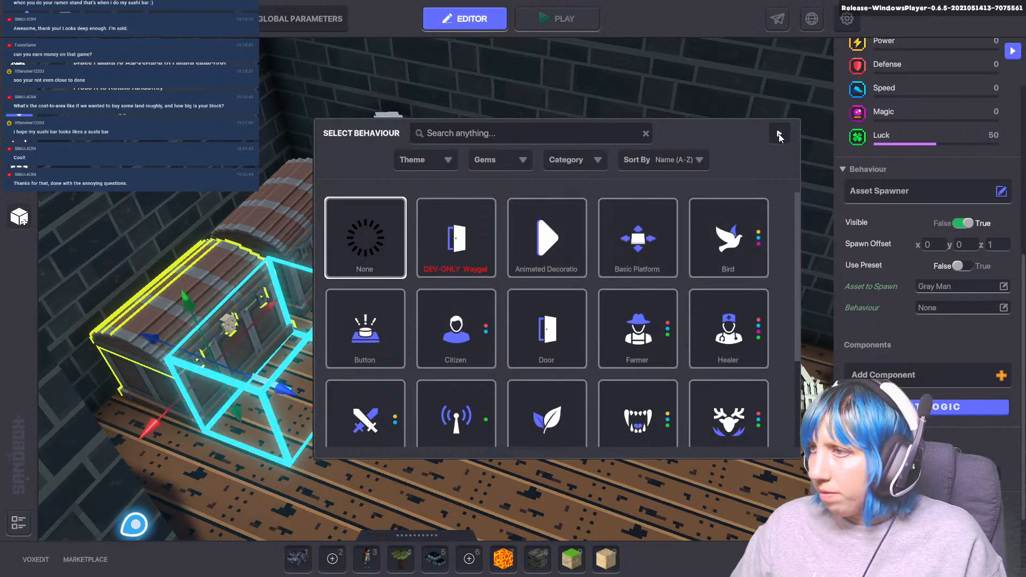
{"action": "left_click", "coordinate": [778, 135]}
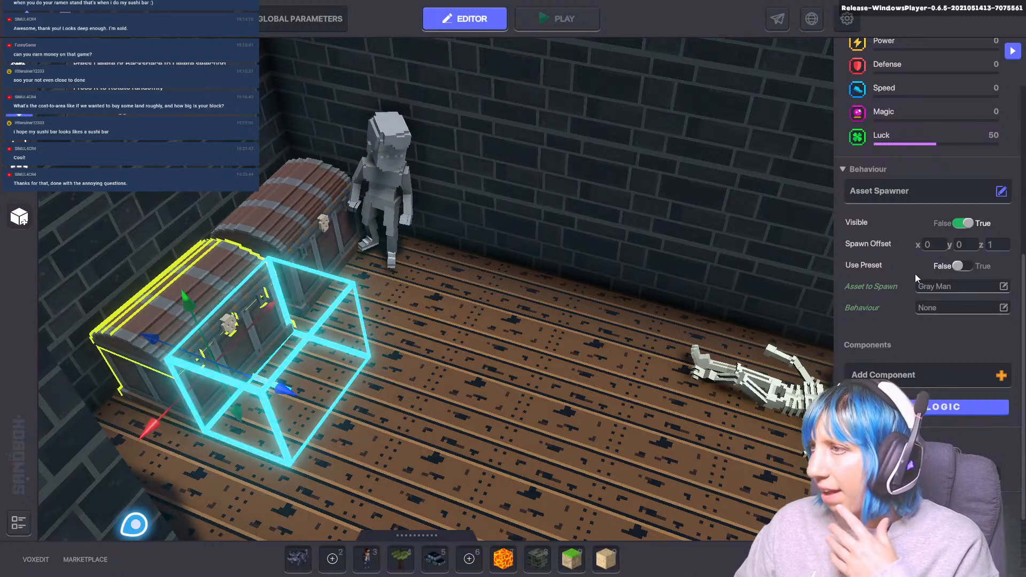
- Add a Health component to the spawner chest and set its health to 33
{"action": "scroll", "coordinate": [915, 277], "scroll_direction": "down", "scroll_amount": 2}
{"action": "left_click", "coordinate": [910, 289]}
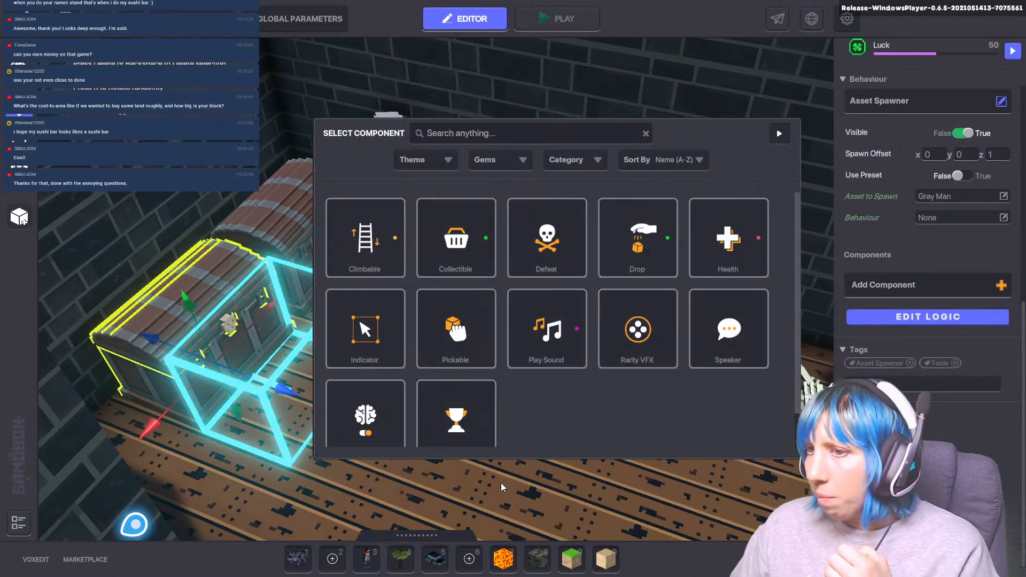
{"action": "scroll", "coordinate": [568, 381], "scroll_direction": "down", "scroll_amount": 1}
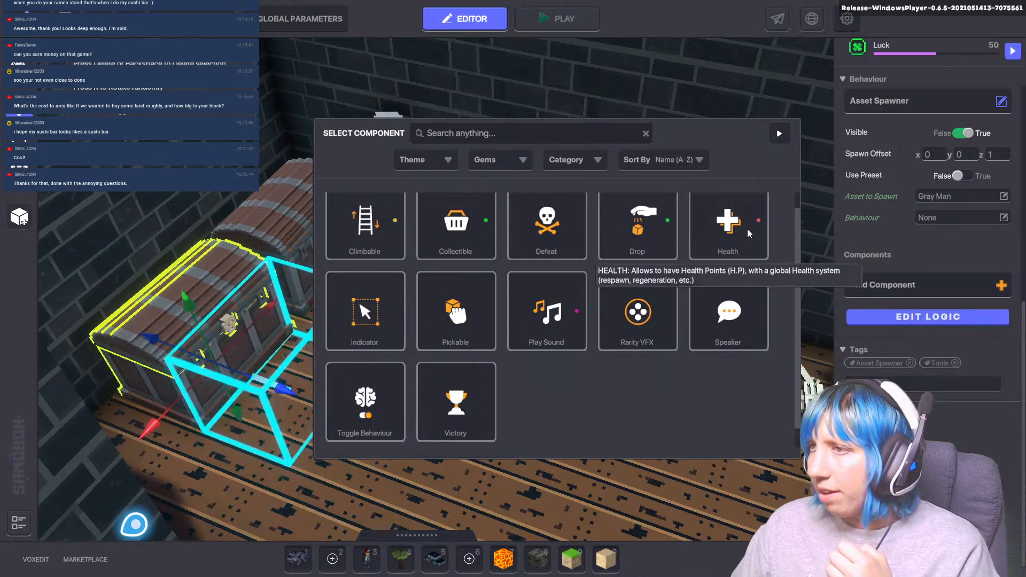
{"action": "left_click", "coordinate": [746, 229]}
{"action": "left_click_drag", "start_coordinate": [948, 309], "coordinate": [925, 304]}
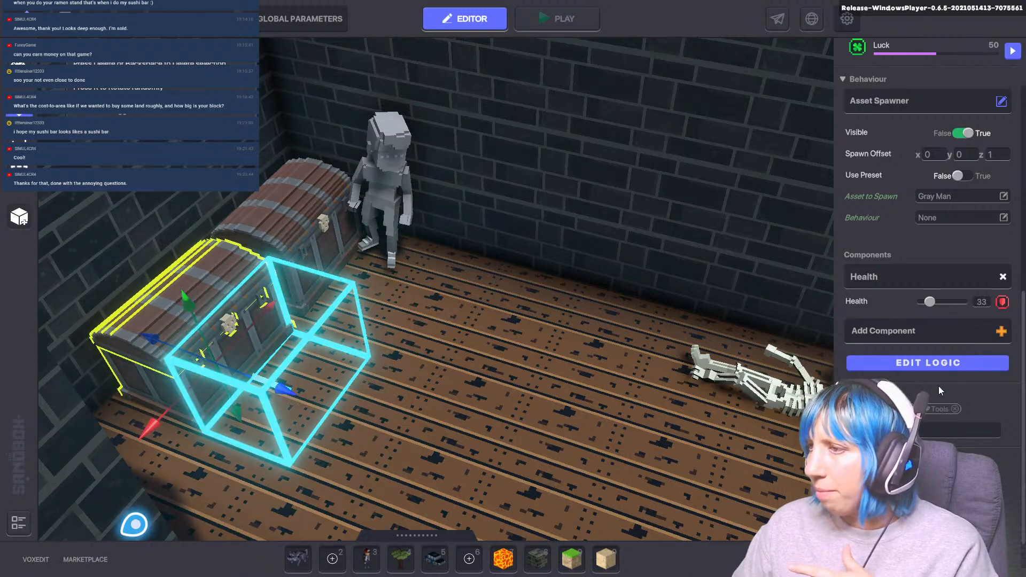
- Look over the other components available for the chest, and review its attributes, spawner settings and tags
{"action": "left_click", "coordinate": [954, 332]}
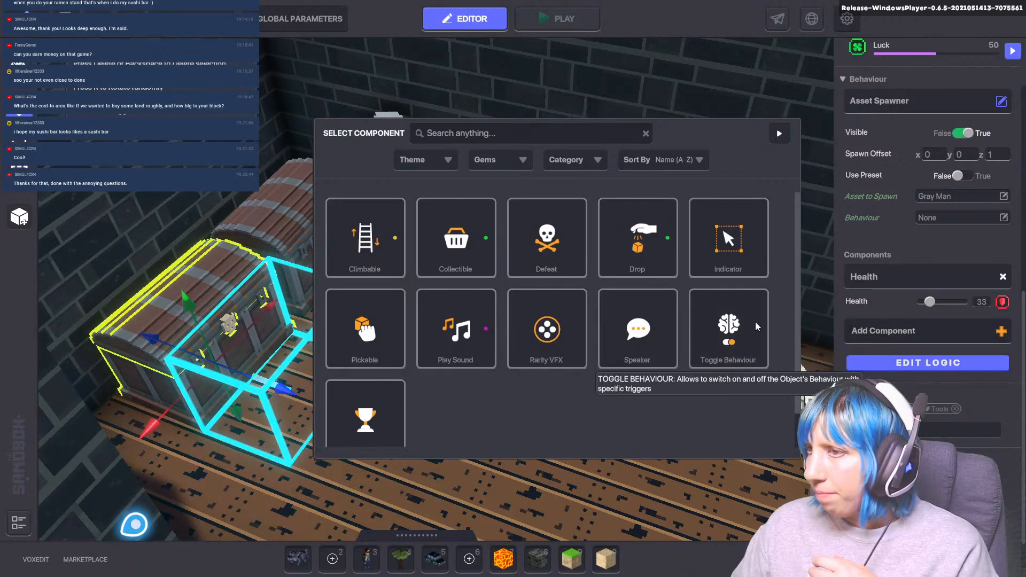
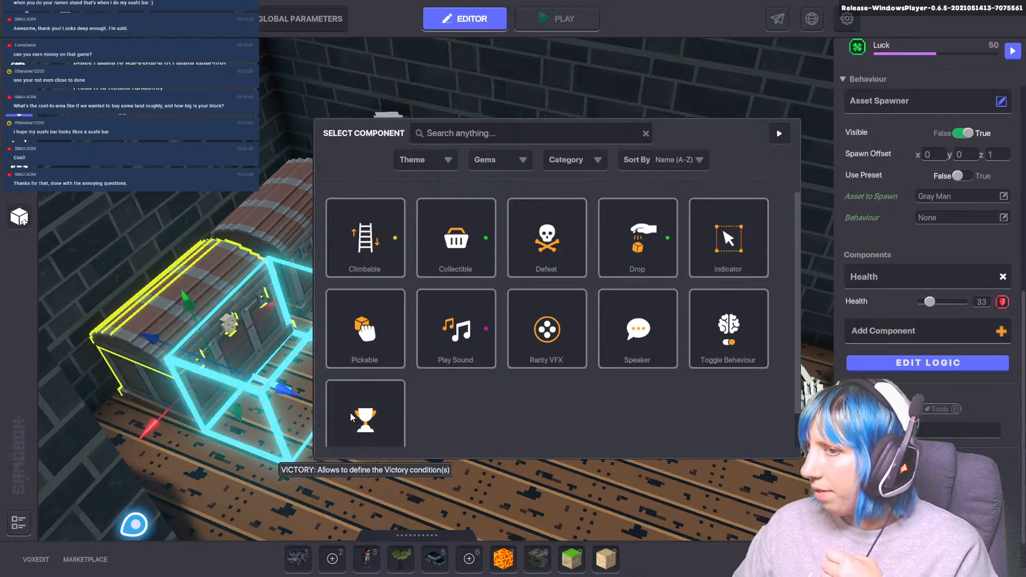
{"action": "left_click", "coordinate": [780, 136]}
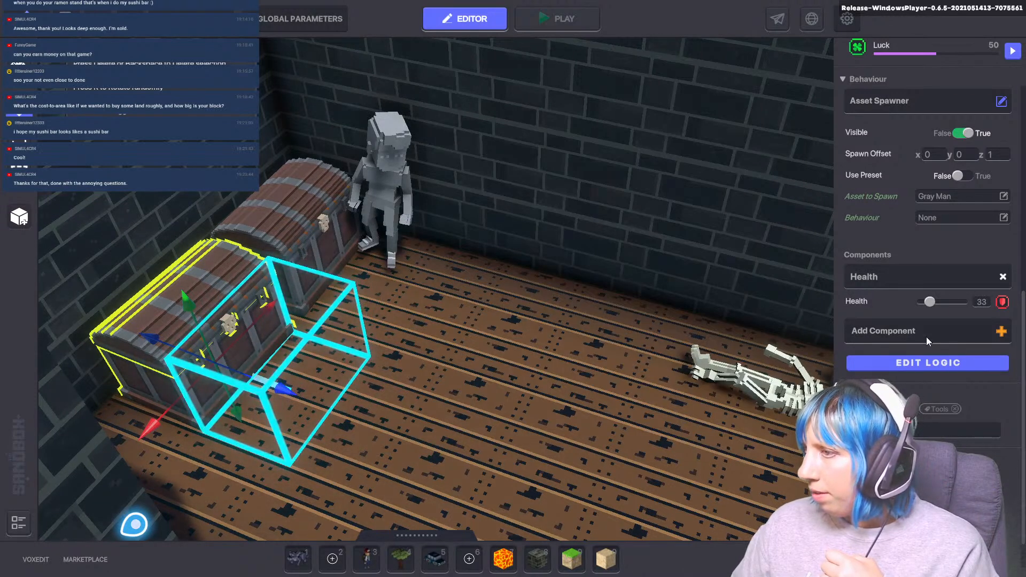
{"action": "scroll", "coordinate": [979, 377], "scroll_direction": "up", "scroll_amount": 6}
{"action": "scroll", "coordinate": [979, 375], "scroll_direction": "down", "scroll_amount": 3}
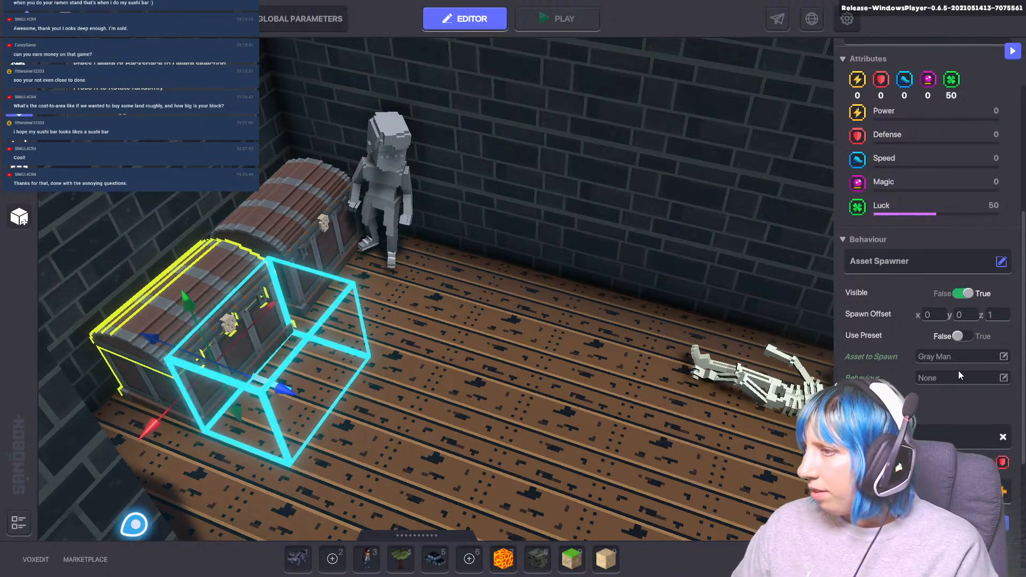
{"action": "scroll", "coordinate": [959, 374], "scroll_direction": "down", "scroll_amount": 3}
{"action": "scroll", "coordinate": [935, 369], "scroll_direction": "down", "scroll_amount": 2}
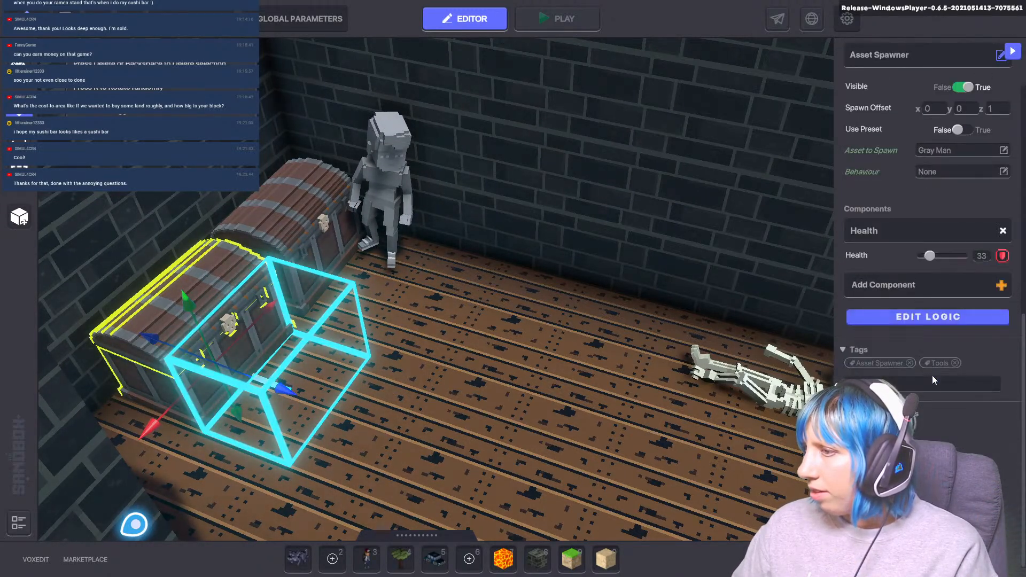
- Move the avatar's spawn portal from the stone-floored hall to the near end of the skeleton room, at about X 66
{"action": "mouse_move", "coordinate": [583, 425]}
{"action": "right_mouse_down"}
{"action": "mouse_move", "coordinate": [626, 298]}
{"action": "mouse_move", "coordinate": [532, 354]}
{"action": "mouse_move", "coordinate": [537, 299]}
{"action": "mouse_move", "coordinate": [450, 320]}
{"action": "right_mouse_up"}
{"action": "key", "text": "s"}
{"action": "left_click", "coordinate": [407, 375]}
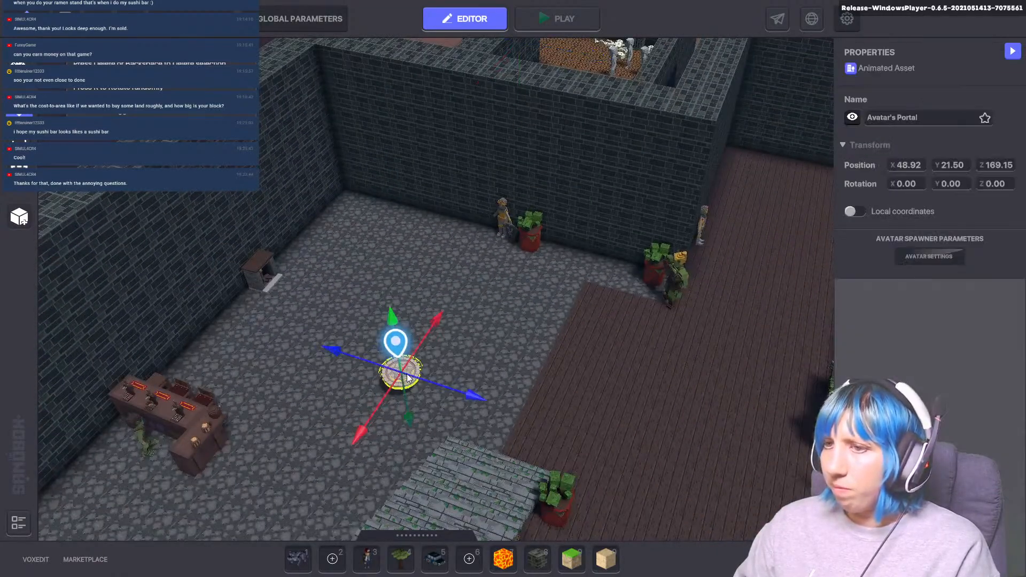
{"action": "left_click_drag", "start_coordinate": [478, 300], "coordinate": [595, 137]}
{"action": "middle_click_drag", "start_coordinate": [595, 137], "coordinate": [485, 458]}
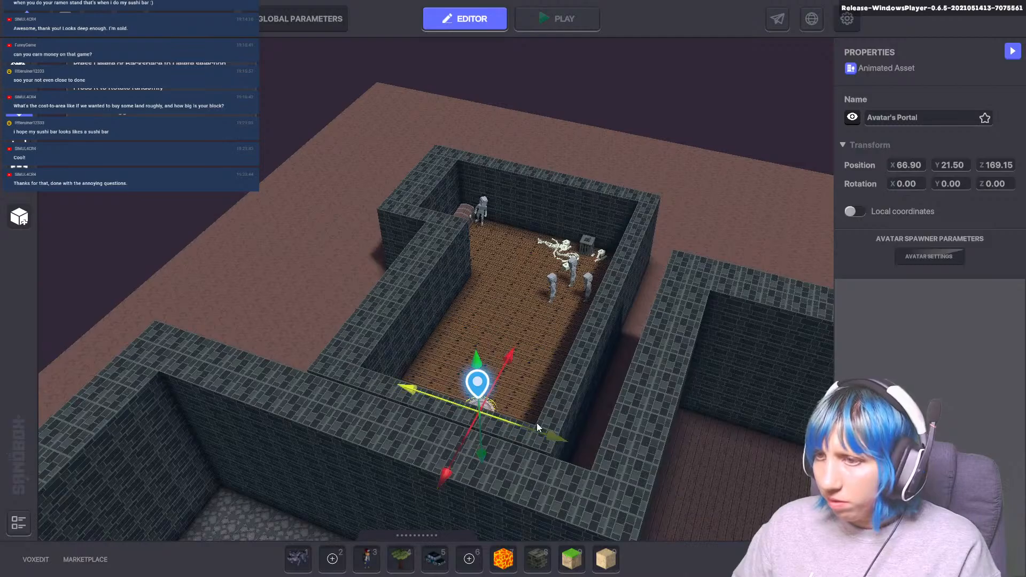
{"action": "middle_click_drag", "start_coordinate": [537, 423], "coordinate": [500, 443]}
{"action": "left_click_drag", "start_coordinate": [382, 493], "coordinate": [375, 501]}
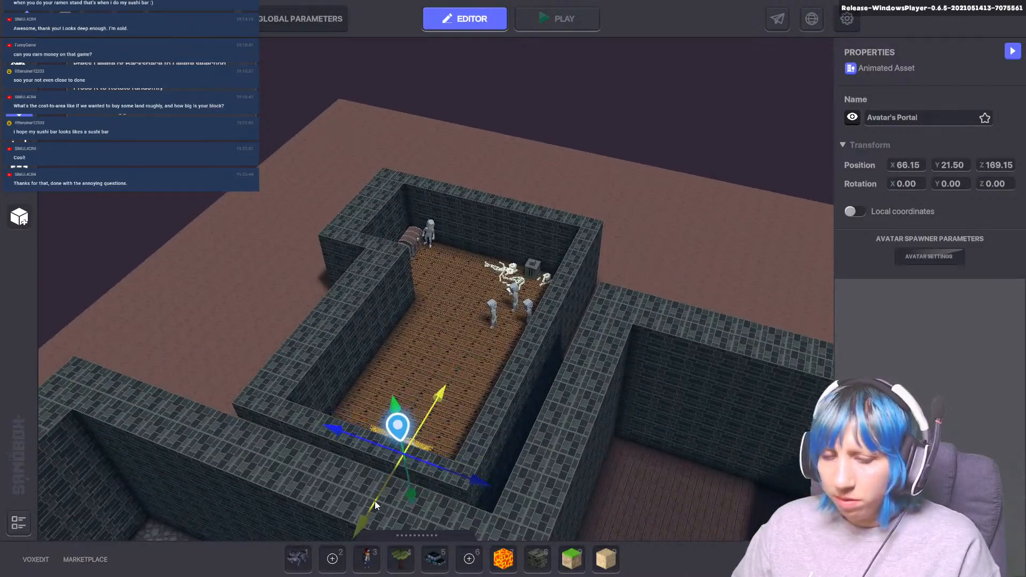
- Playtest the level from the moved spawn portal and fight the Gray Men in the skeleton room
{"action": "key", "text": "ctrl+p"}
{"action": "key", "text": "w"}
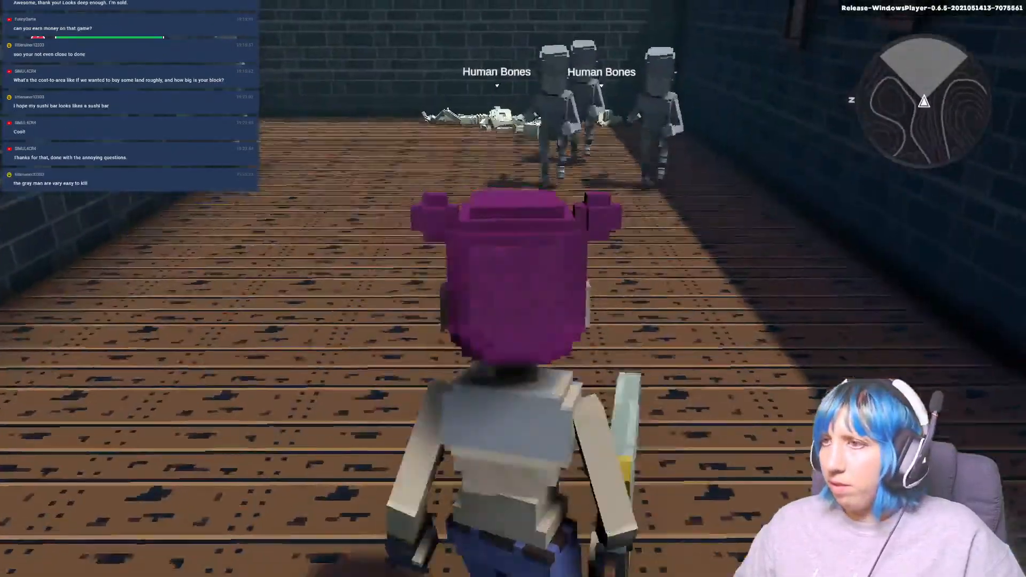
{"action": "scroll", "coordinate": [513, 288], "scroll_direction": "down", "scroll_amount": 5}
{"action": "left_click", "coordinate": [513, 289]}
{"action": "left_click", "coordinate": [513, 288]}
{"action": "left_click", "coordinate": [513, 289]}
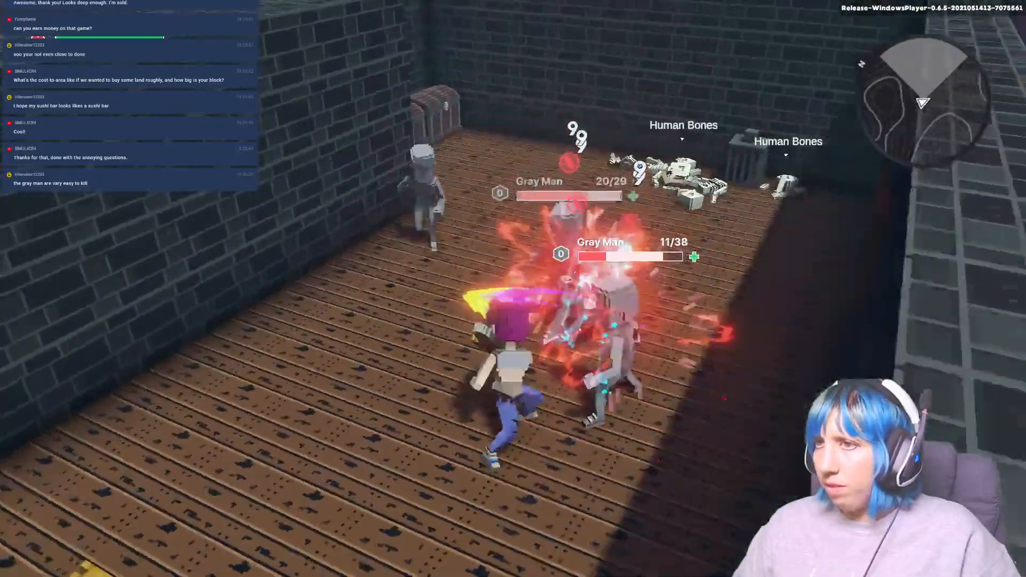
{"action": "left_click", "coordinate": [514, 289]}
{"action": "left_click", "coordinate": [512, 289]}
{"action": "left_click", "coordinate": [512, 288]}
{"action": "left_click", "coordinate": [513, 288]}
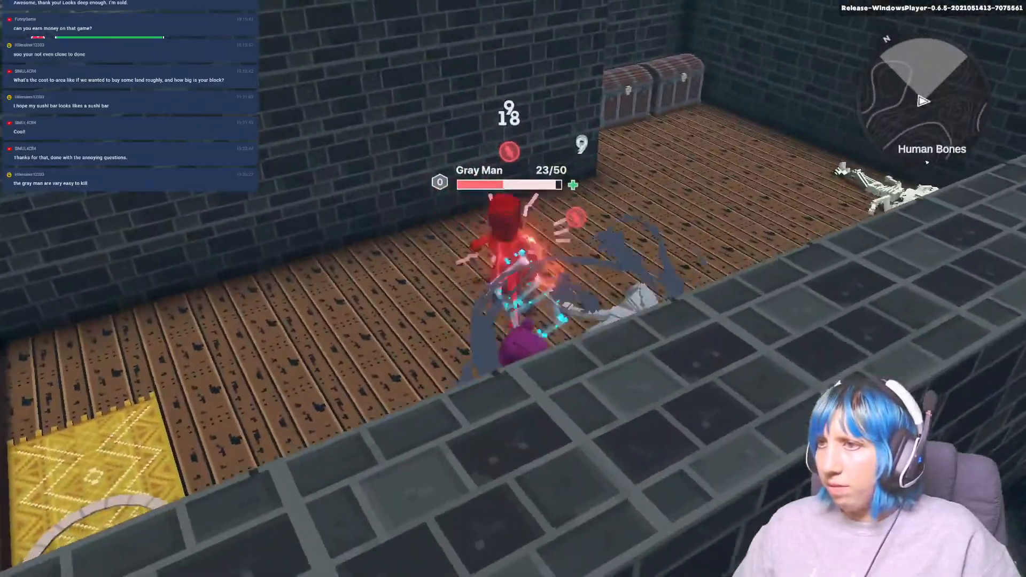
{"action": "left_click", "coordinate": [513, 289]}
{"action": "left_click", "coordinate": [514, 289]}
{"action": "left_click", "coordinate": [513, 289]}
{"action": "left_click", "coordinate": [513, 289]}
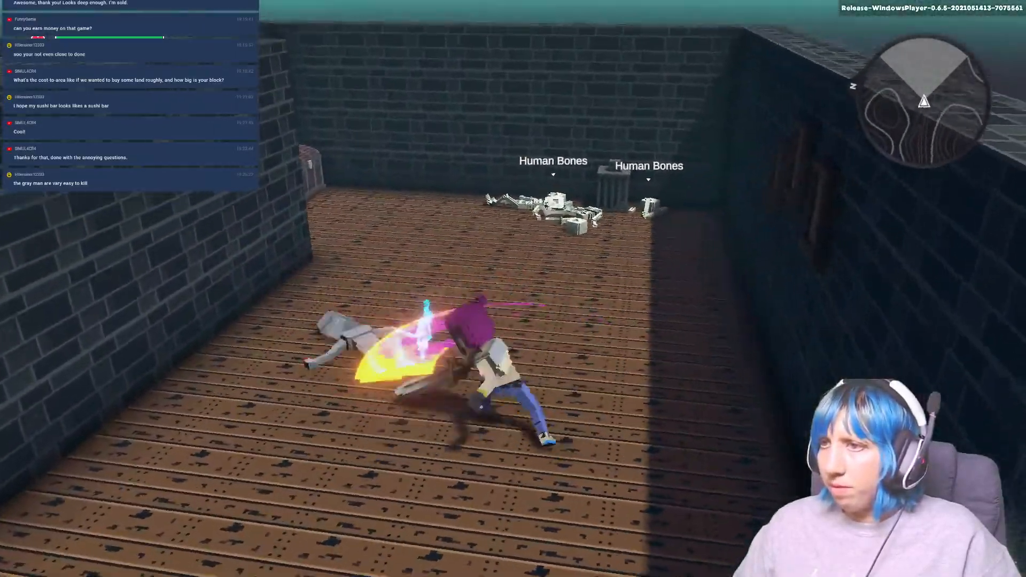
- Approach the two chests at the end of the skeleton room in the playtest and strike the spawner chest with the sword
{"action": "key", "text": "w"}
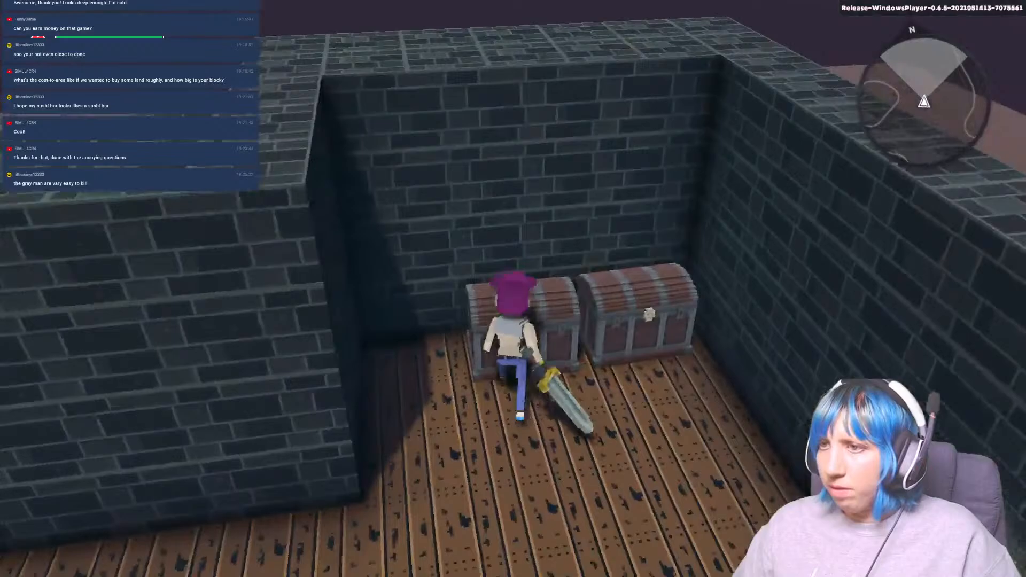
{"action": "left_click", "coordinate": [513, 288]}
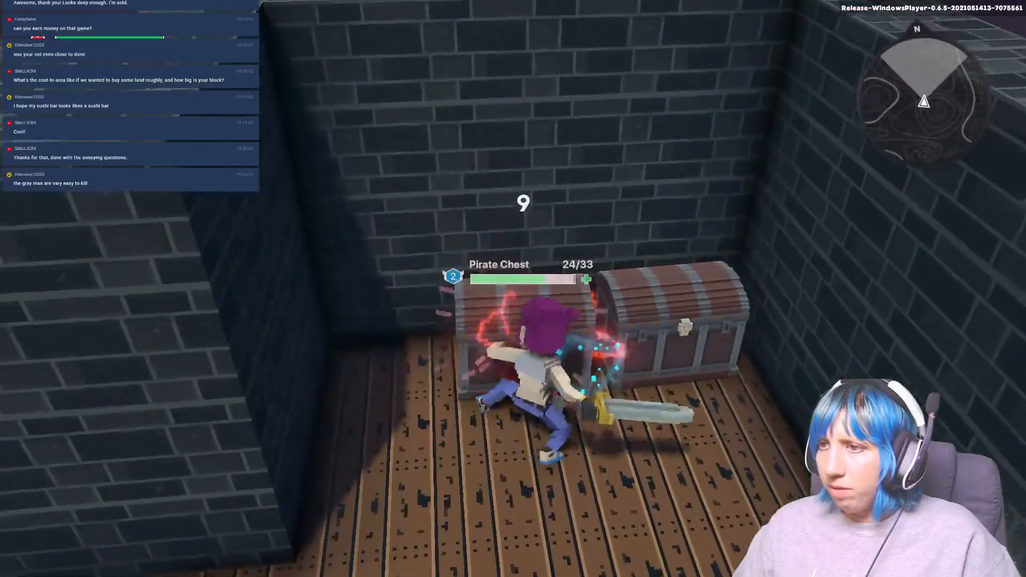
{"action": "left_click", "coordinate": [513, 289]}
{"action": "left_click", "coordinate": [513, 289]}
{"action": "key", "text": "s"}
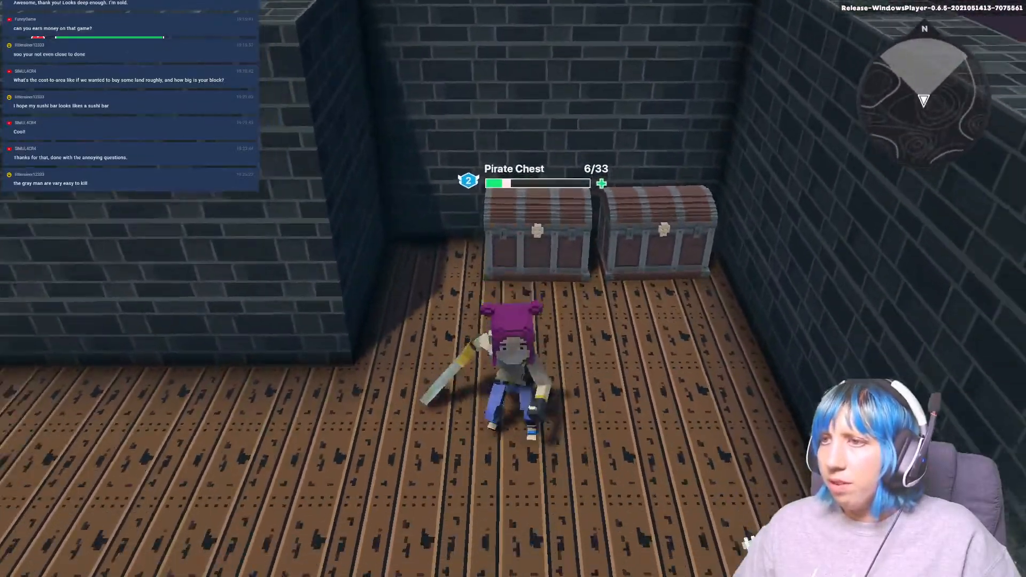
- Walk around the skeleton room in the playtest and return to the spawner chest
{"action": "key", "text": "w"}
{"action": "key", "text": "s"}
{"action": "key", "text": "w"}
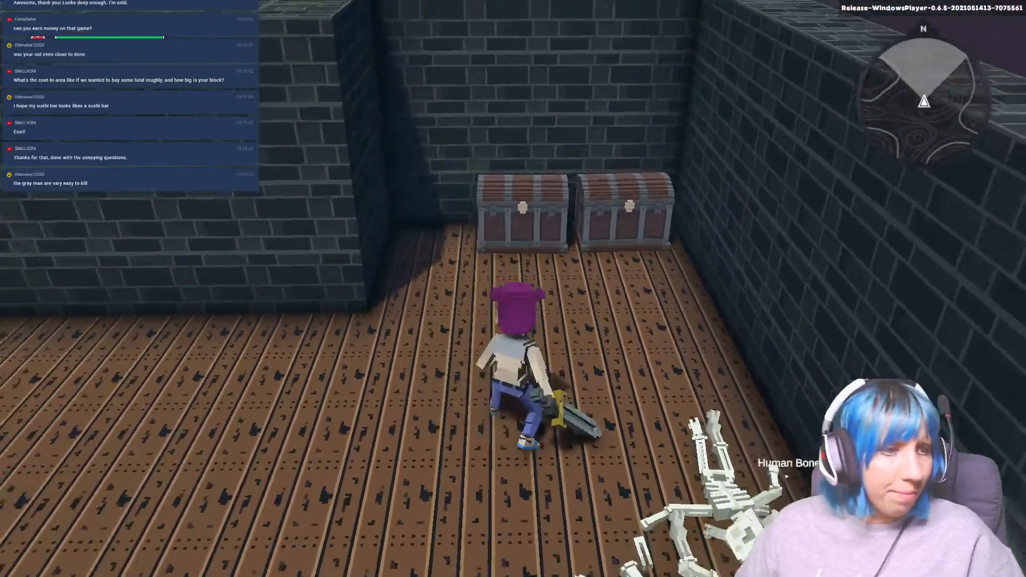
{"action": "key", "text": "w"}
{"action": "key", "text": "s"}
{"action": "key", "text": "a"}
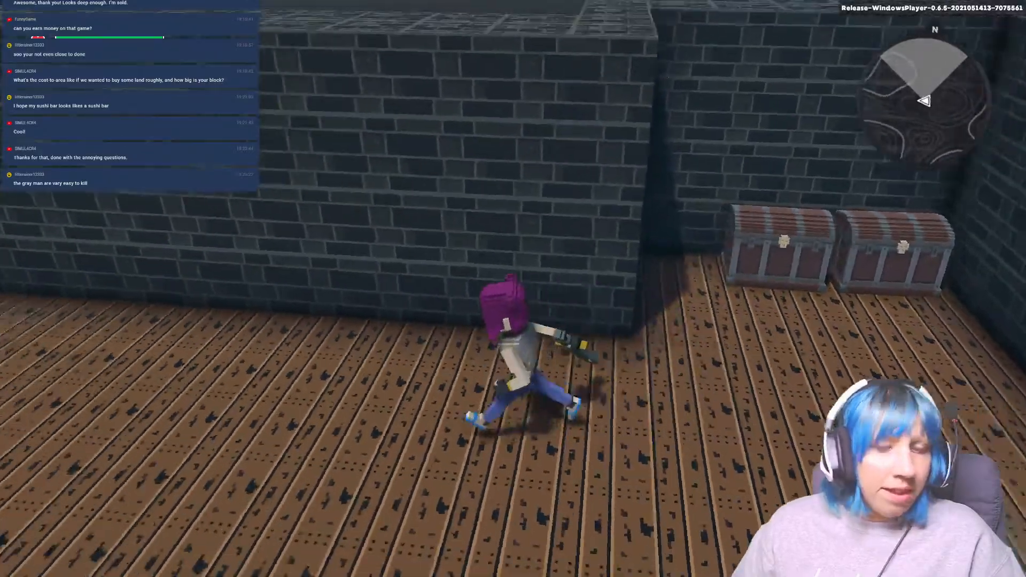
{"action": "key", "text": "d"}
{"action": "key", "text": "w"}
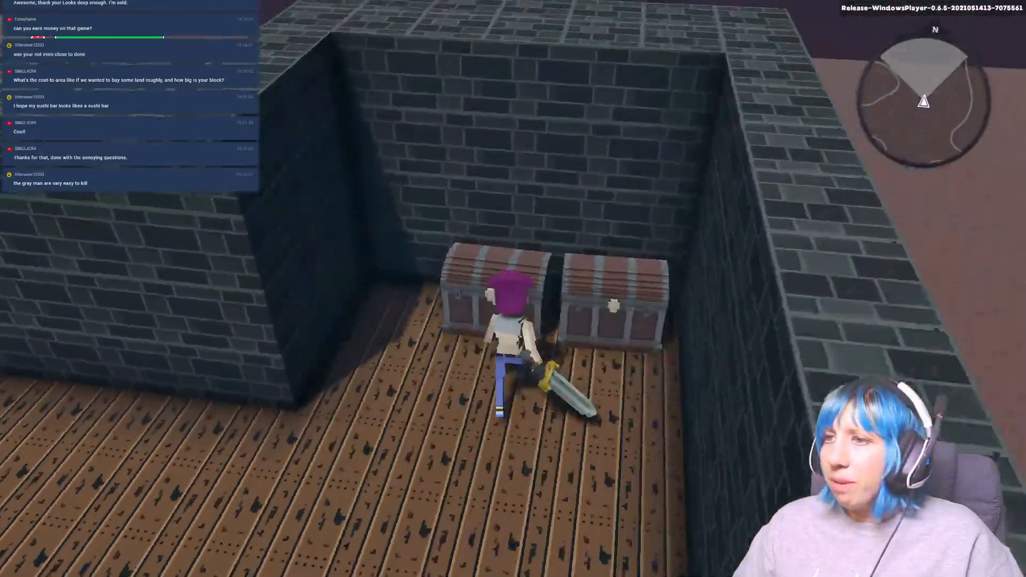
- Break the spawner chest, look around the room for a spawned Gray Man, and end the playtest
{"action": "left_click", "coordinate": [513, 288]}
{"action": "left_click", "coordinate": [513, 289]}
{"action": "left_click", "coordinate": [512, 289]}
{"action": "key", "text": "s"}
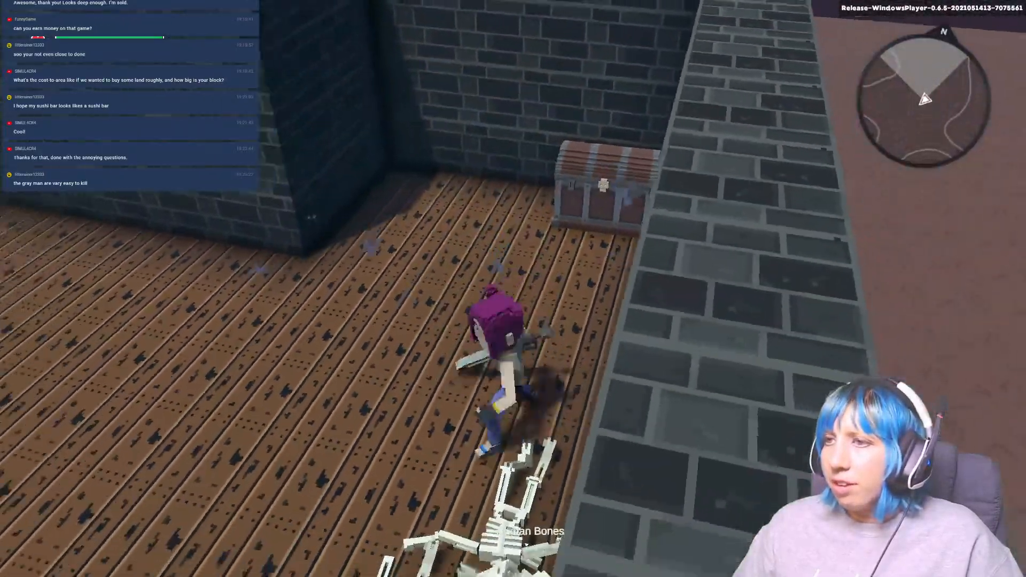
{"action": "key", "text": "a"}
{"action": "key", "text": "s"}
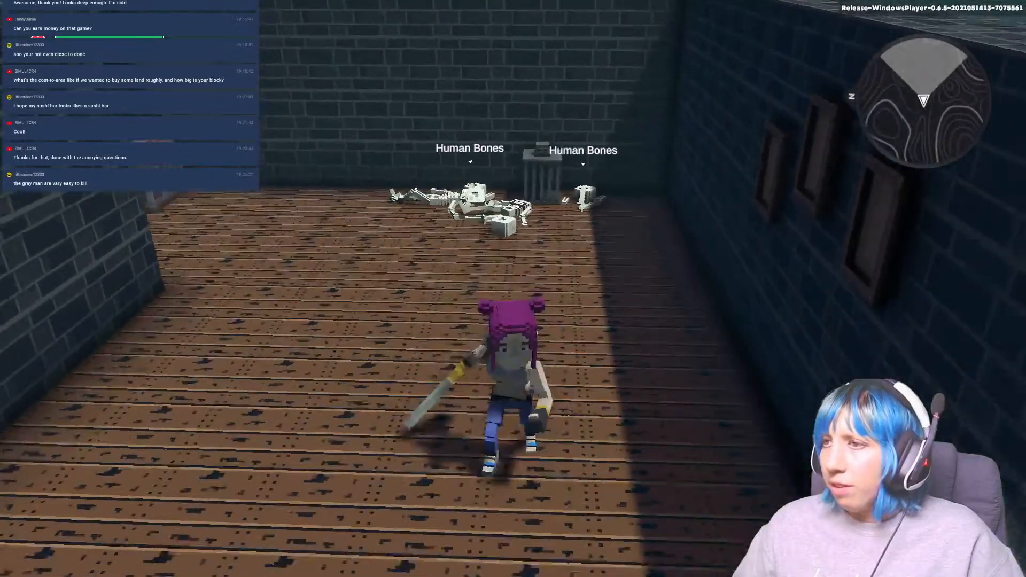
{"action": "key", "text": "Escape"}
- Select the spawner chest in the skeleton room and adjust its position slightly to about Z 175.79
{"action": "scroll", "coordinate": [436, 294], "scroll_direction": "up", "scroll_amount": 5}
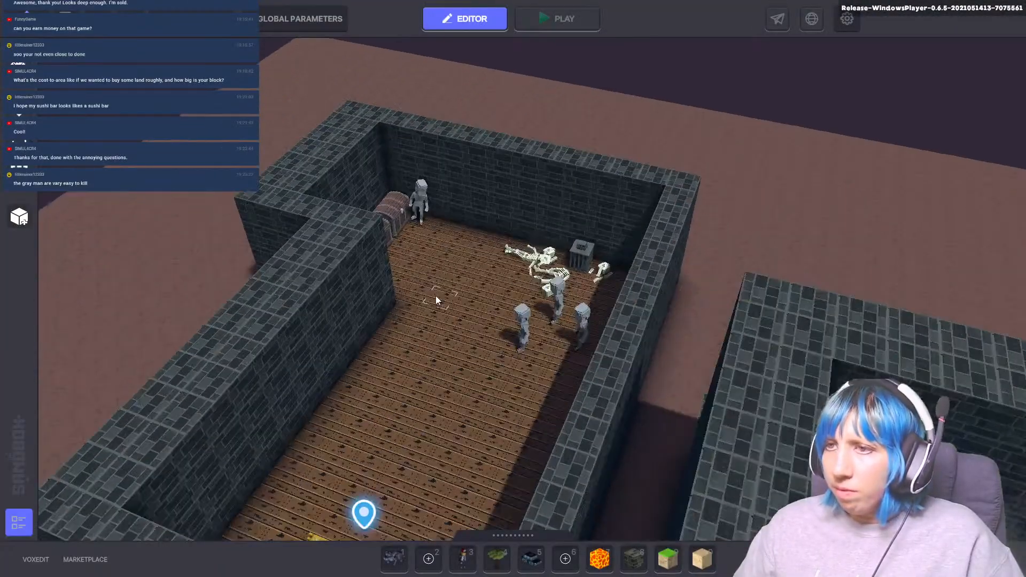
{"action": "middle_click_drag", "start_coordinate": [436, 296], "coordinate": [375, 402]}
{"action": "scroll", "coordinate": [375, 402], "scroll_direction": "up", "scroll_amount": 3}
{"action": "middle_click_drag", "start_coordinate": [306, 442], "coordinate": [400, 223]}
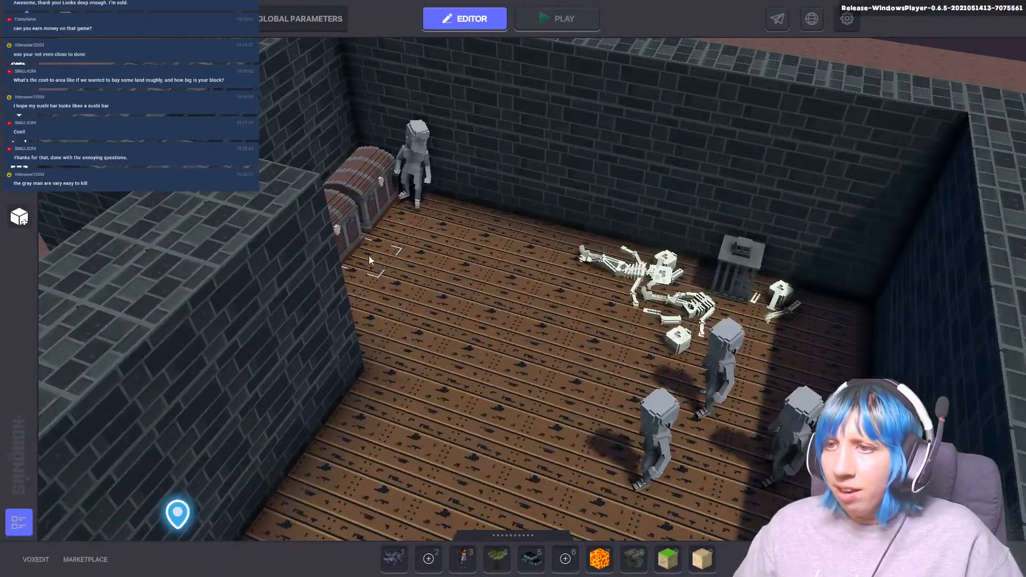
{"action": "left_click", "coordinate": [354, 249]}
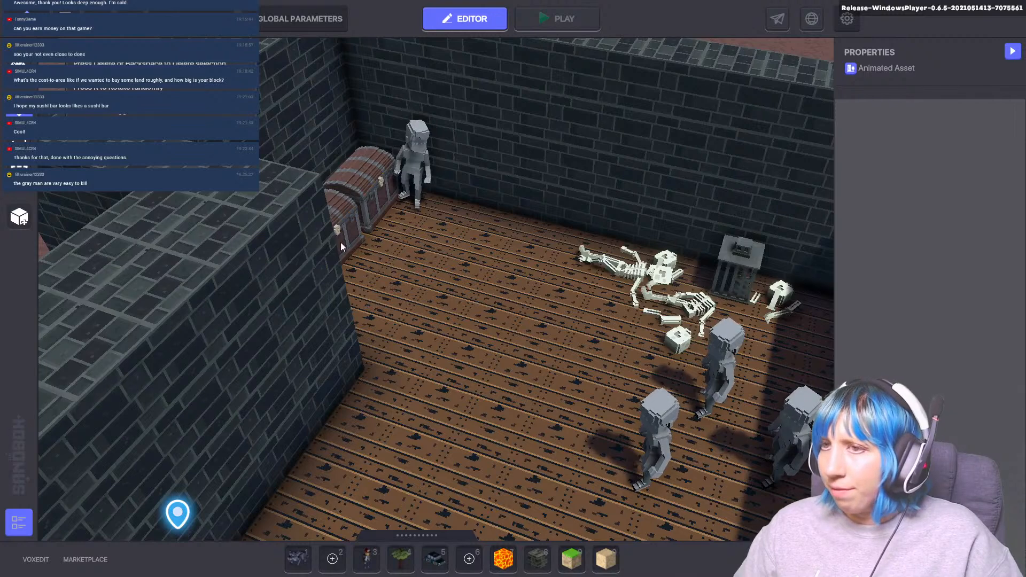
{"action": "middle_click_drag", "start_coordinate": [408, 256], "coordinate": [417, 350]}
{"action": "scroll", "coordinate": [401, 345], "scroll_direction": "up", "scroll_amount": 4}
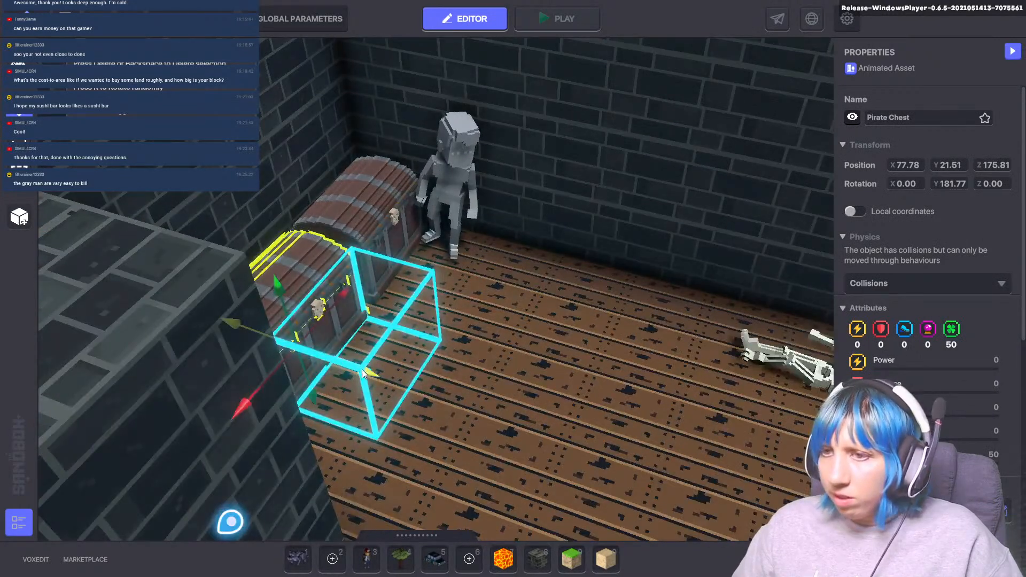
{"action": "left_click_drag", "start_coordinate": [363, 373], "coordinate": [397, 378]}
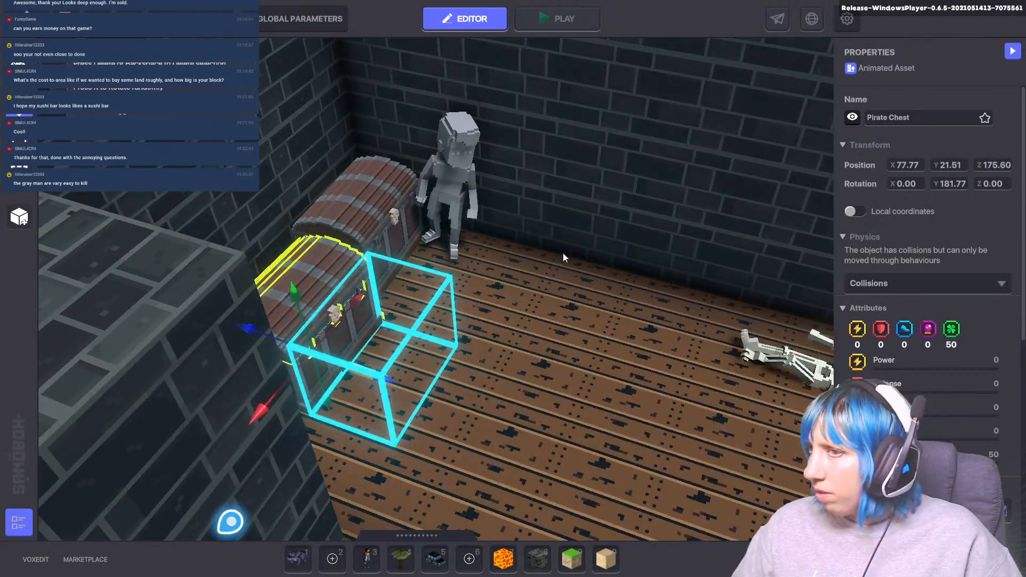
{"action": "left_click", "coordinate": [448, 256]}
{"action": "left_click", "coordinate": [279, 339]}
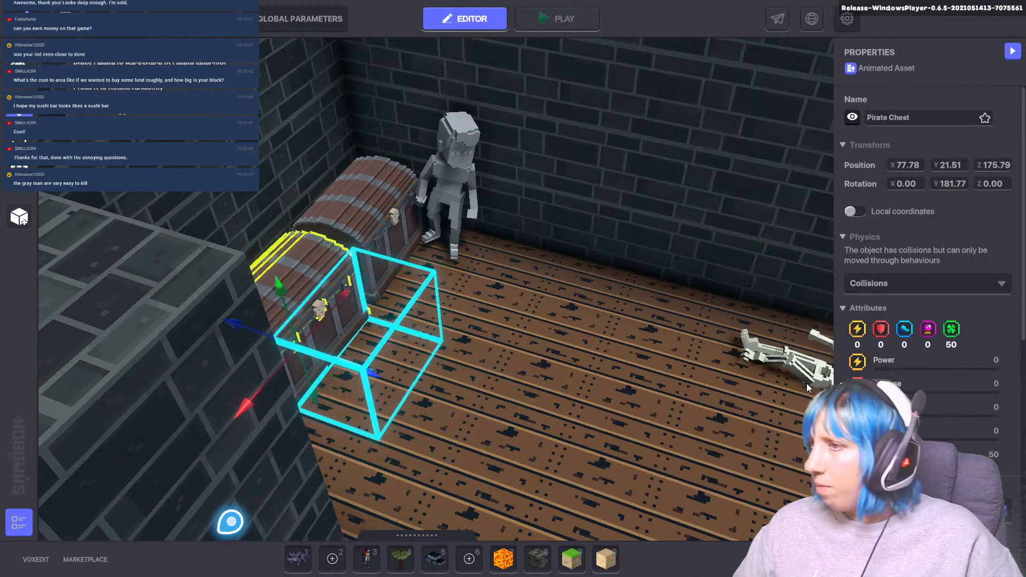
- Look through the behaviours available for the asset that the chest spawns, without assigning one
{"action": "scroll", "coordinate": [817, 422], "scroll_direction": "down", "scroll_amount": 5}
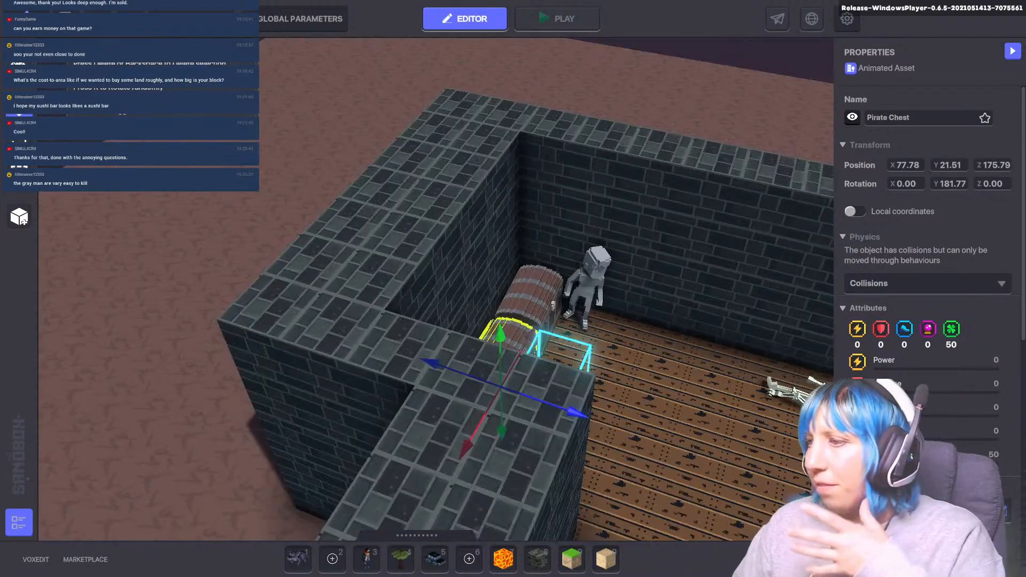
{"action": "scroll", "coordinate": [876, 406], "scroll_direction": "down", "scroll_amount": 3}
{"action": "scroll", "coordinate": [503, 276], "scroll_direction": "up", "scroll_amount": 4}
{"action": "middle_click_drag", "start_coordinate": [631, 375], "coordinate": [530, 368]}
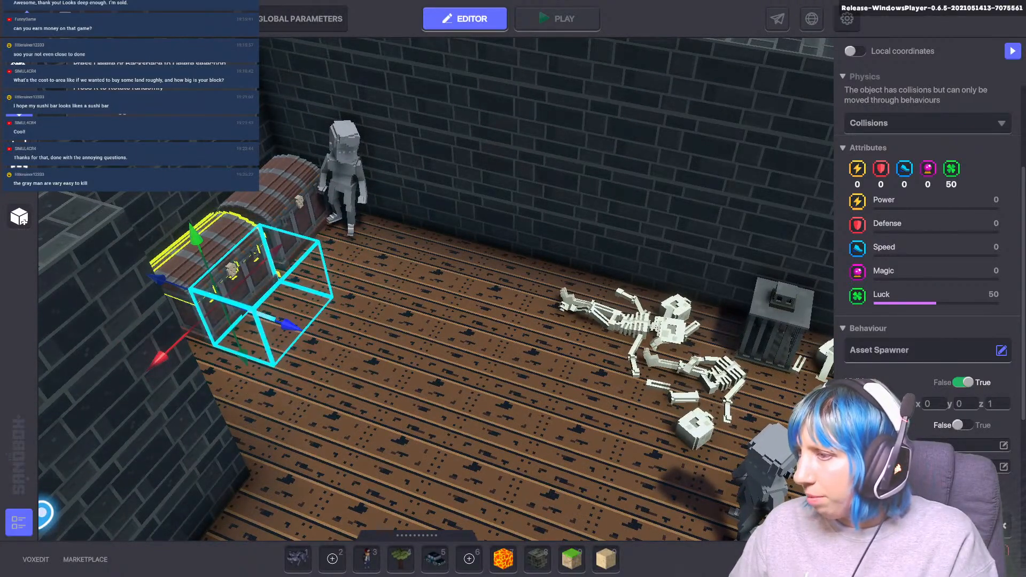
{"action": "left_click", "coordinate": [1003, 466]}
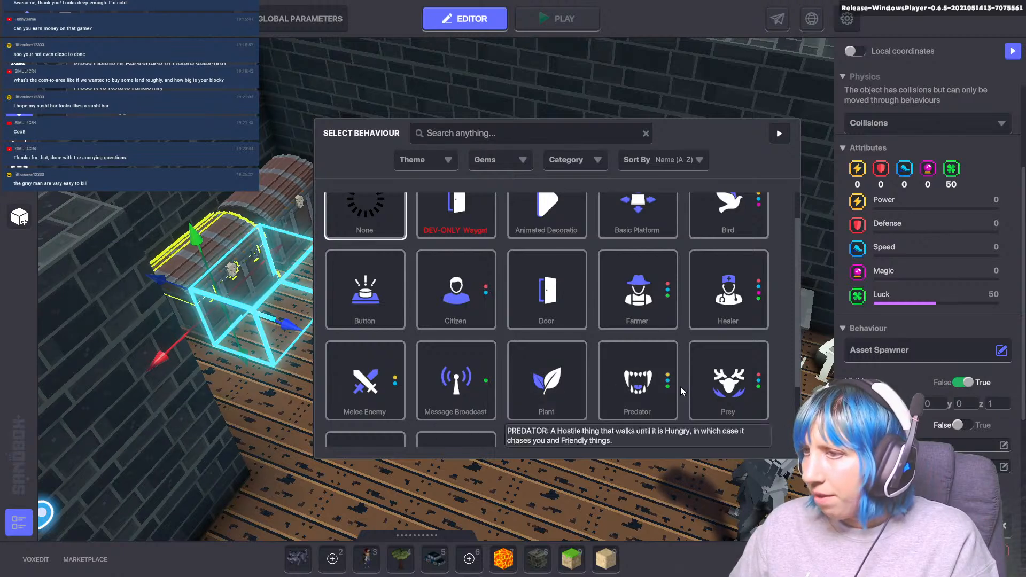
{"action": "scroll", "coordinate": [571, 386], "scroll_direction": "down", "scroll_amount": 2}
{"action": "scroll", "coordinate": [473, 380], "scroll_direction": "up", "scroll_amount": 3}
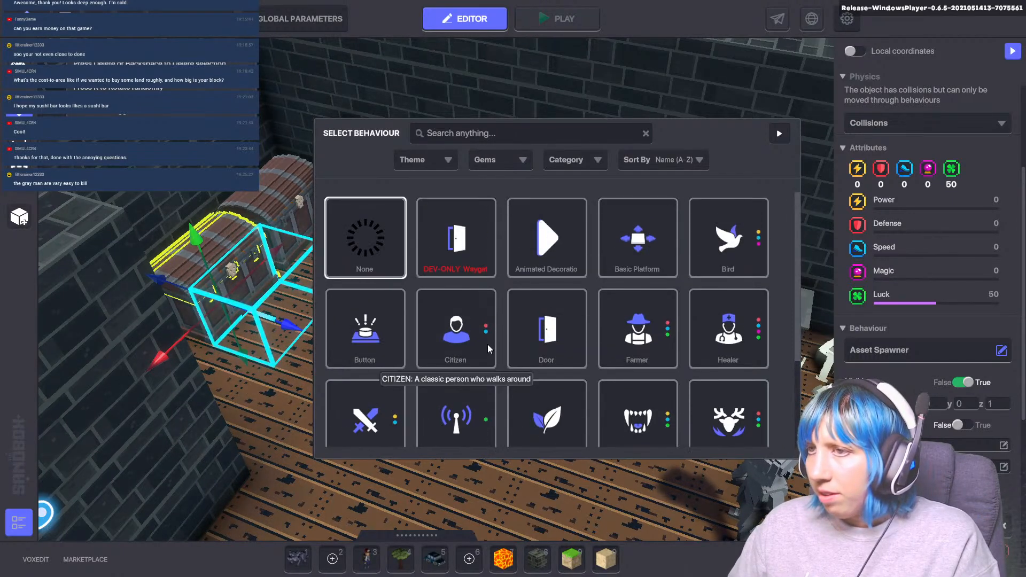
{"action": "scroll", "coordinate": [680, 353], "scroll_direction": "down", "scroll_amount": 3}
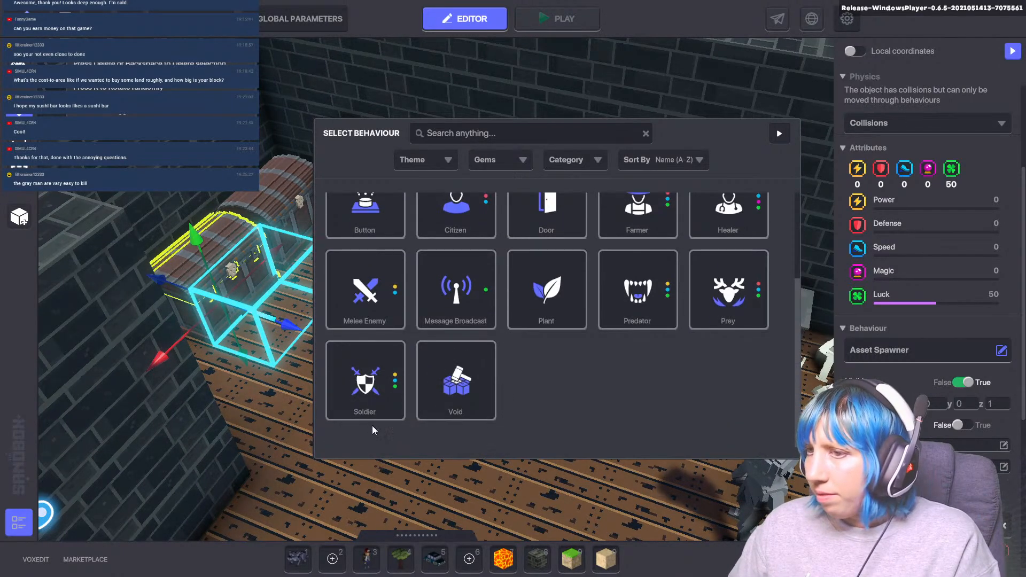
{"action": "left_click", "coordinate": [813, 131]}
- Look over the components that can be added to the spawner chest, including Defeat
{"action": "scroll", "coordinate": [895, 377], "scroll_direction": "down", "scroll_amount": 3}
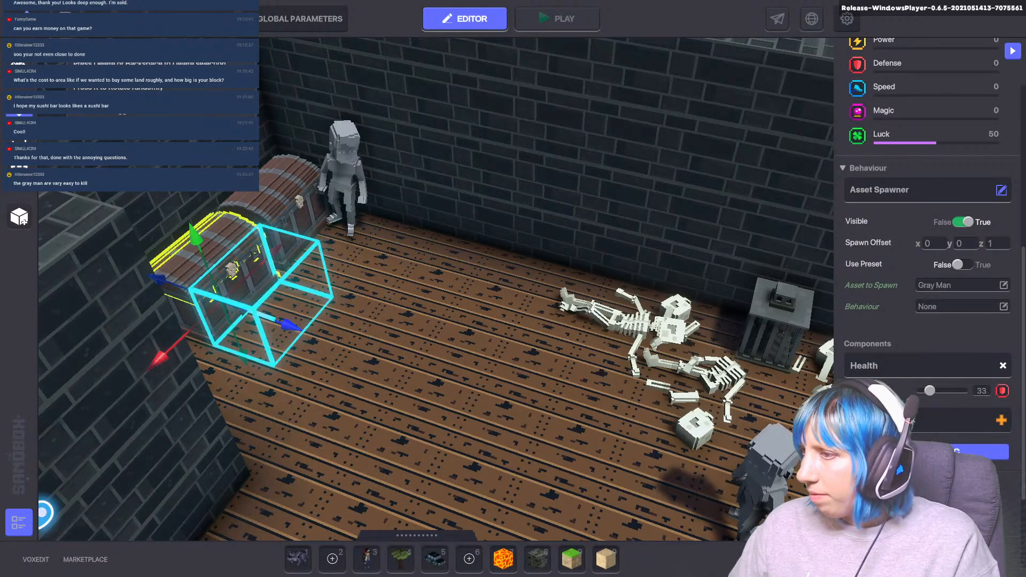
{"action": "left_click", "coordinate": [1001, 421]}
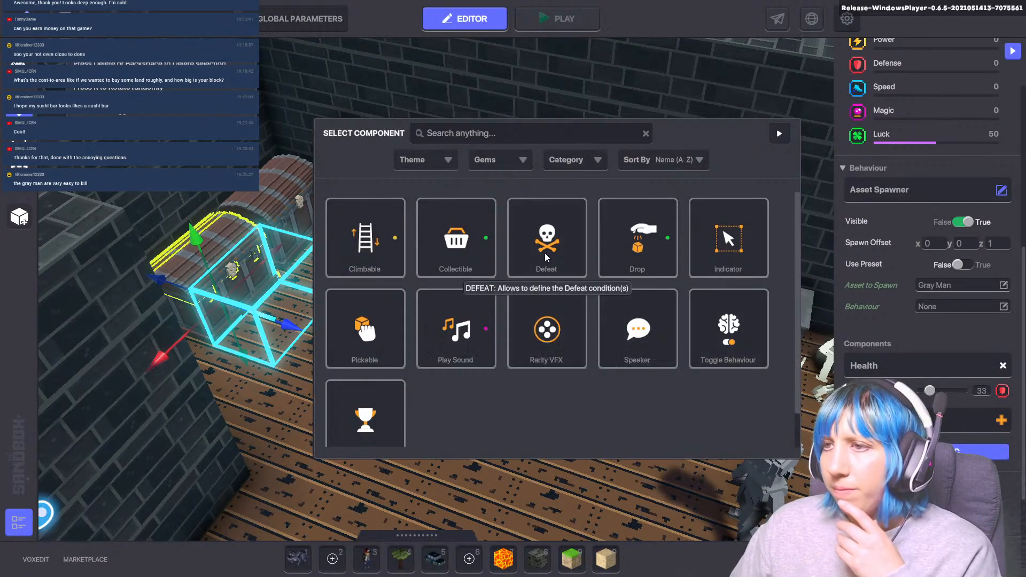
{"action": "left_click", "coordinate": [779, 134]}
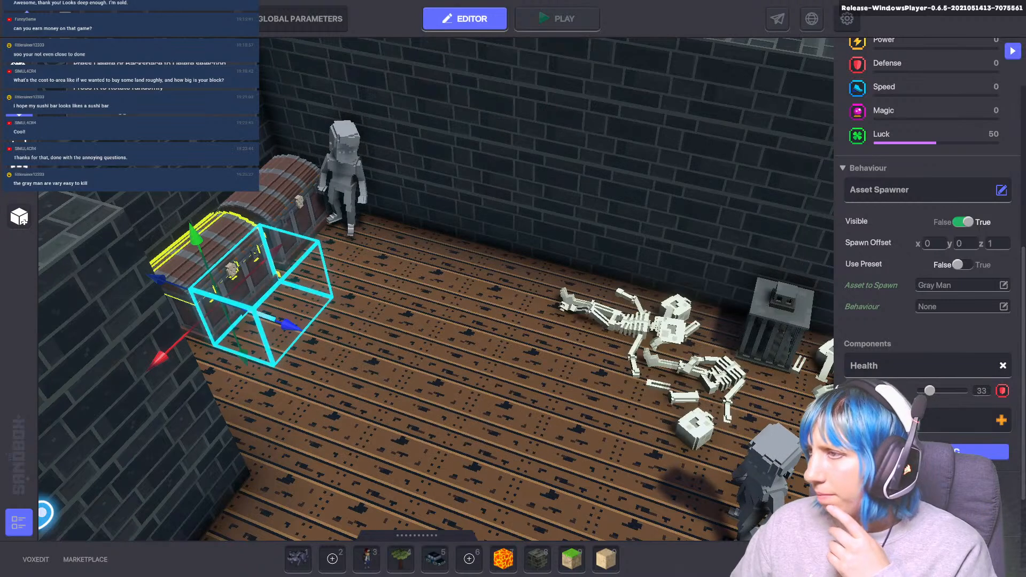
- Remove the Tools tag from the spawner chest
{"action": "scroll", "coordinate": [883, 370], "scroll_direction": "down", "scroll_amount": 3}
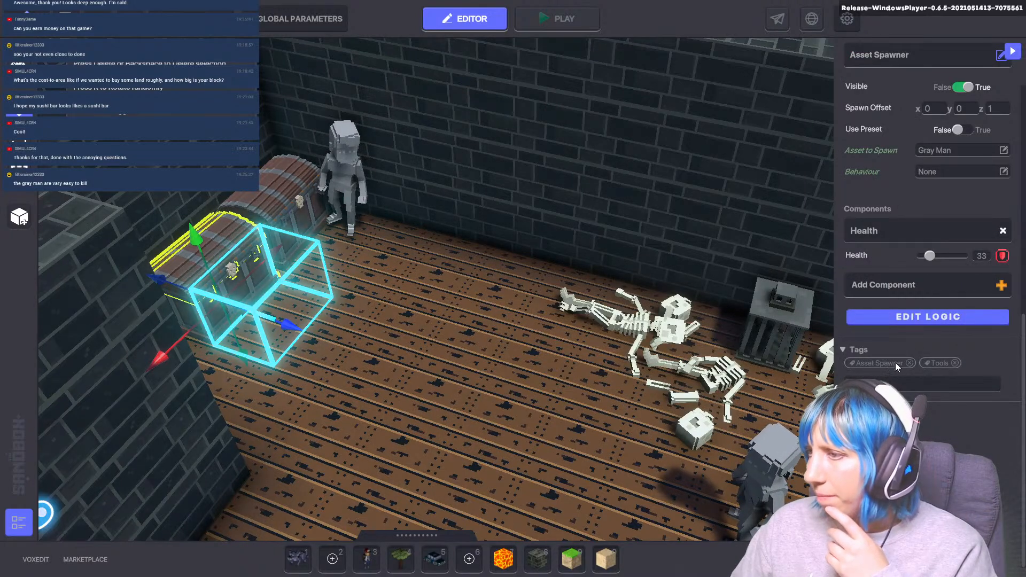
{"action": "left_click", "coordinate": [954, 363]}
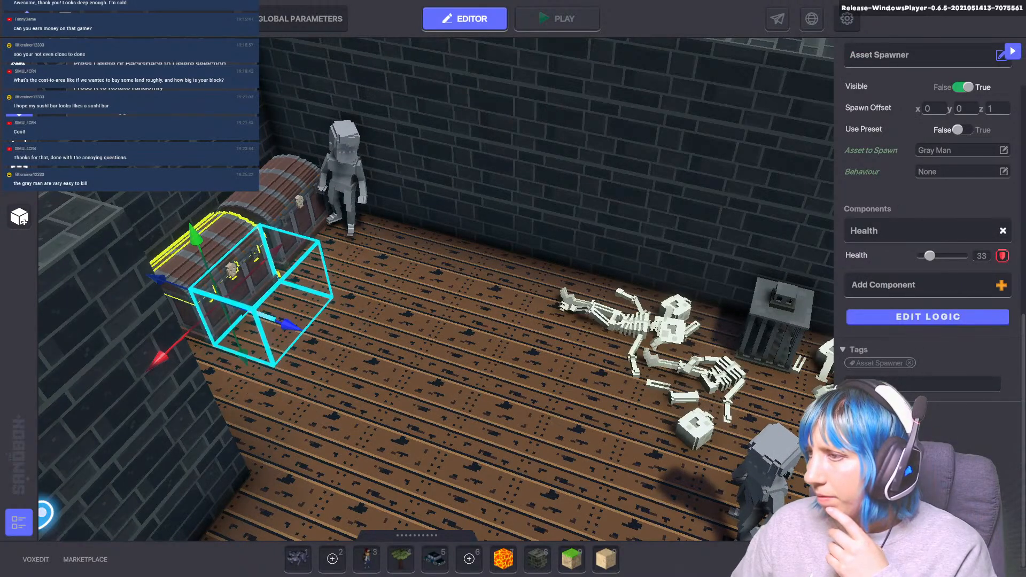
{"action": "scroll", "coordinate": [944, 374], "scroll_direction": "up", "scroll_amount": 2}
{"action": "scroll", "coordinate": [897, 332], "scroll_direction": "up", "scroll_amount": 5}
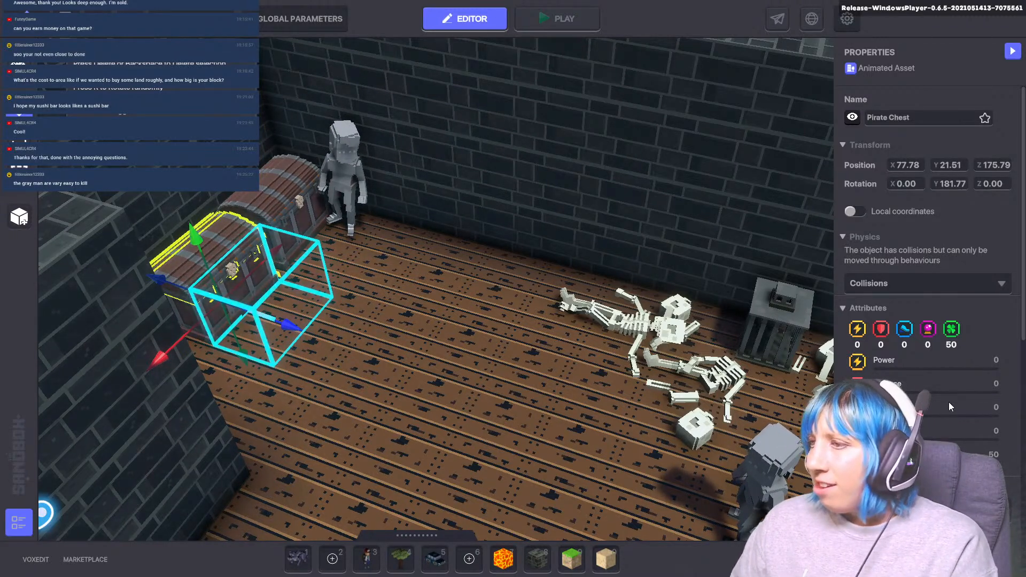
- Review the spawner chest's properties and set its Health component to 45
{"action": "scroll", "coordinate": [957, 379], "scroll_direction": "down", "scroll_amount": 6}
{"action": "scroll", "coordinate": [958, 374], "scroll_direction": "up", "scroll_amount": 4}
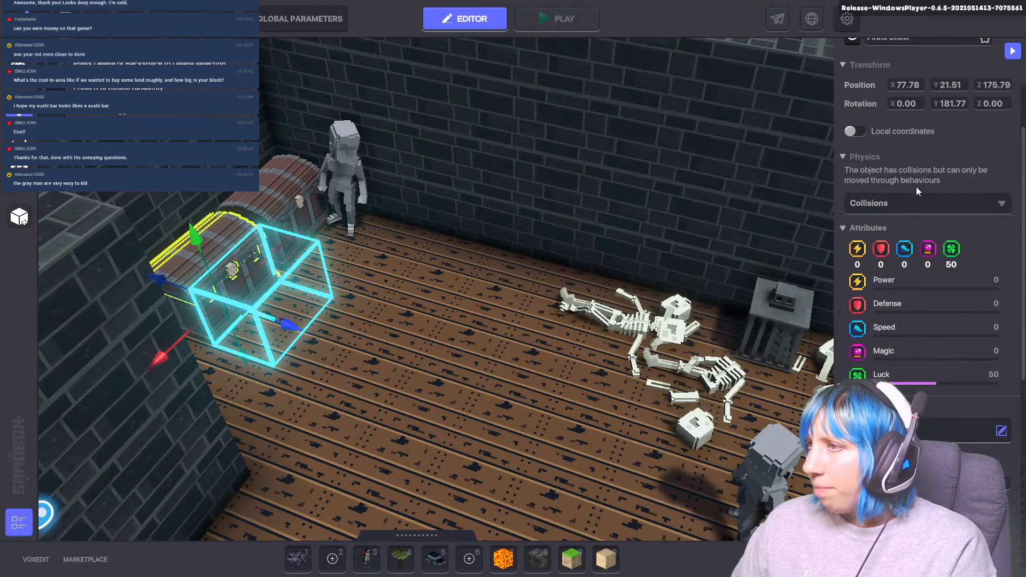
{"action": "scroll", "coordinate": [908, 214], "scroll_direction": "up", "scroll_amount": 2}
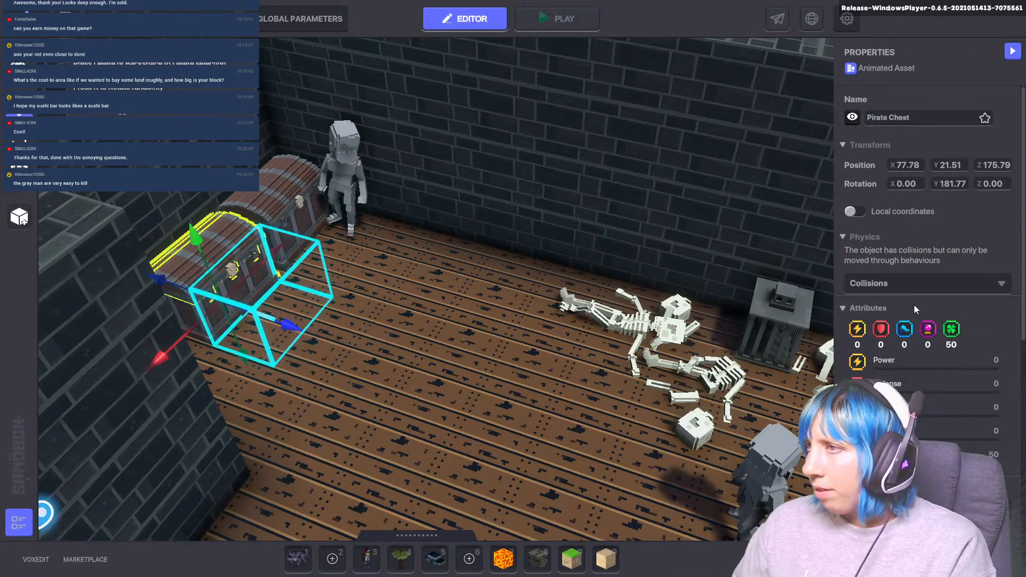
{"action": "scroll", "coordinate": [911, 320], "scroll_direction": "down", "scroll_amount": 5}
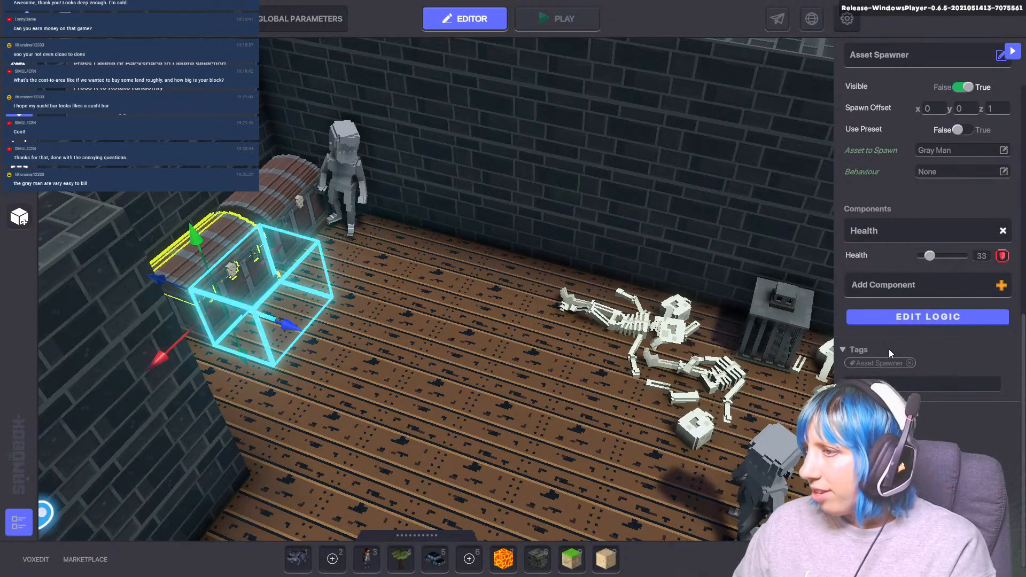
{"action": "left_click_drag", "start_coordinate": [924, 257], "coordinate": [933, 255]}
{"action": "scroll", "coordinate": [917, 252], "scroll_direction": "up", "scroll_amount": 3}
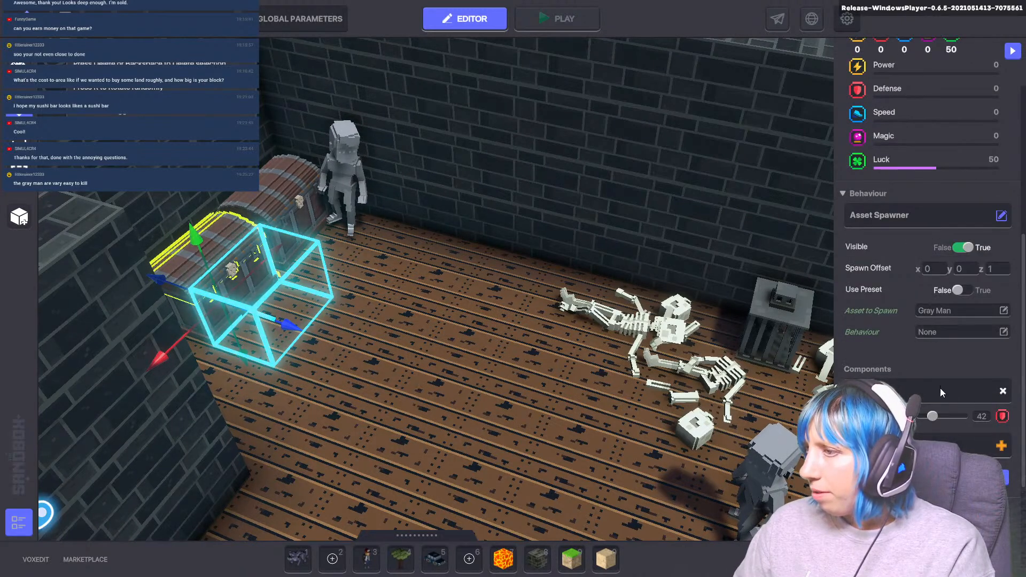
{"action": "left_click", "coordinate": [984, 418]}
{"action": "type", "text": "45"}
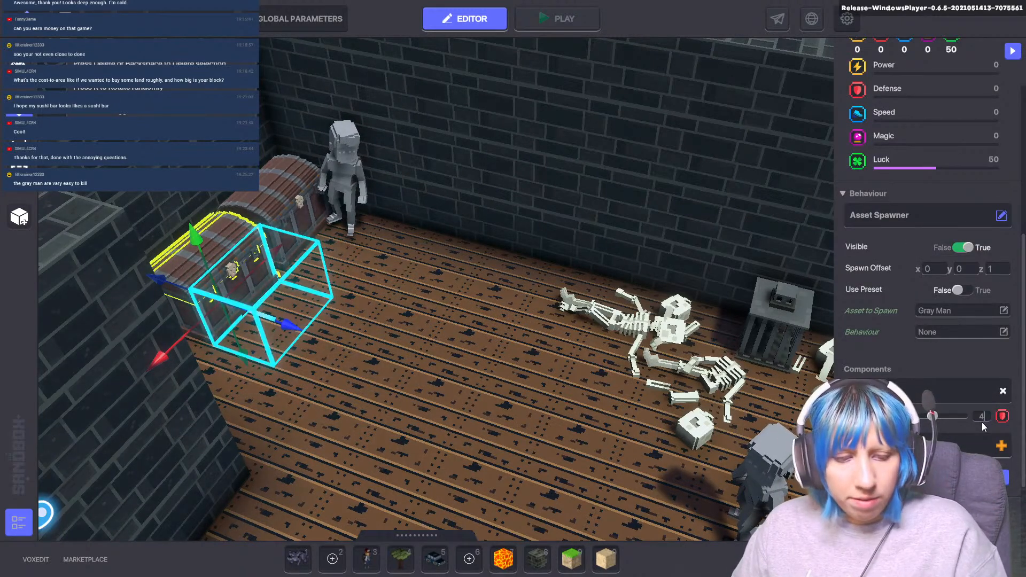
{"action": "key", "text": "Return"}
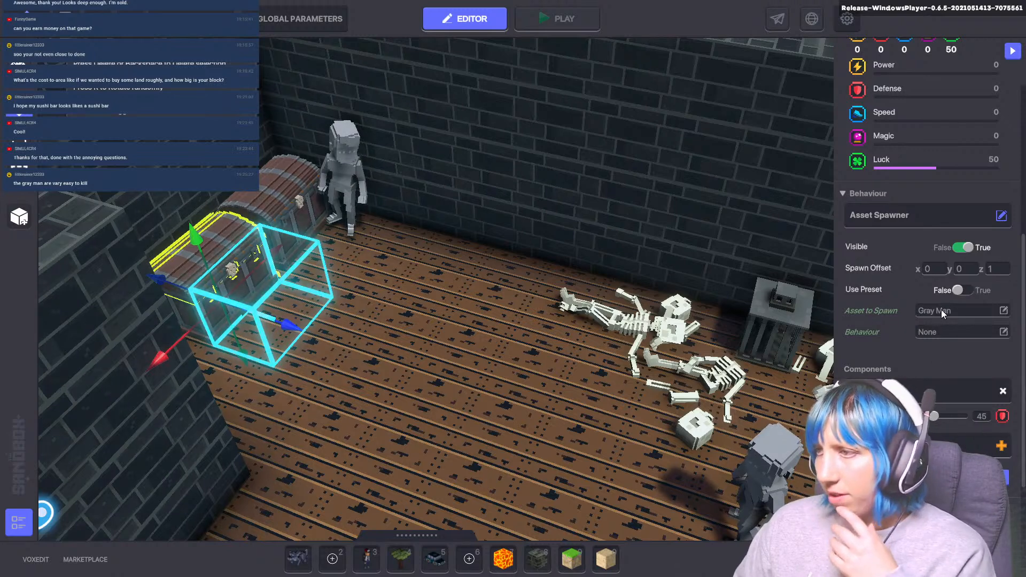
- Search the assets for "gra" and choose Gray Man again as the chest's asset to spawn
{"action": "left_click", "coordinate": [985, 312]}
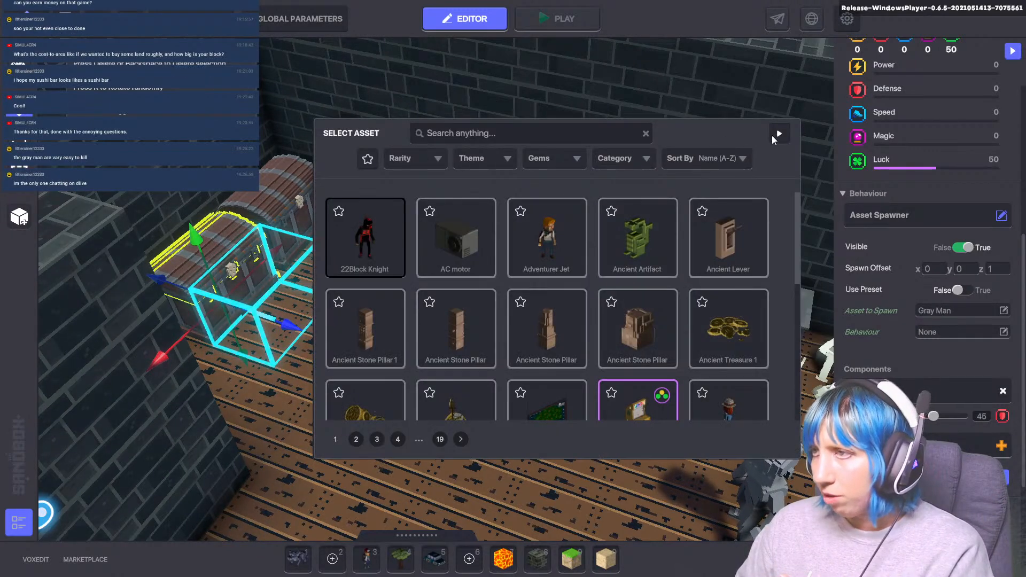
{"action": "scroll", "coordinate": [615, 370], "scroll_direction": "down", "scroll_amount": 3}
{"action": "left_click", "coordinate": [499, 135]}
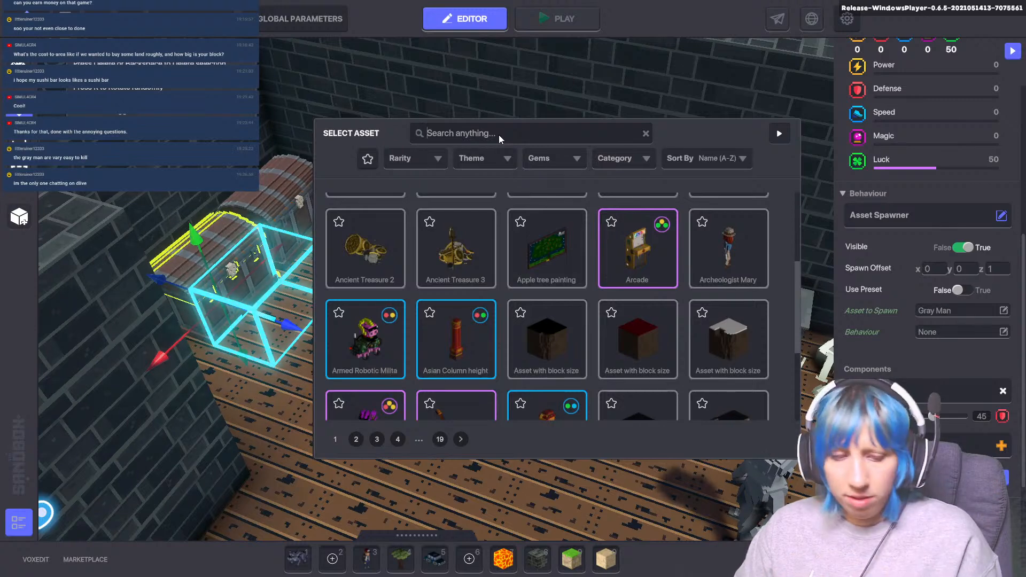
{"action": "type", "text": "gra"}
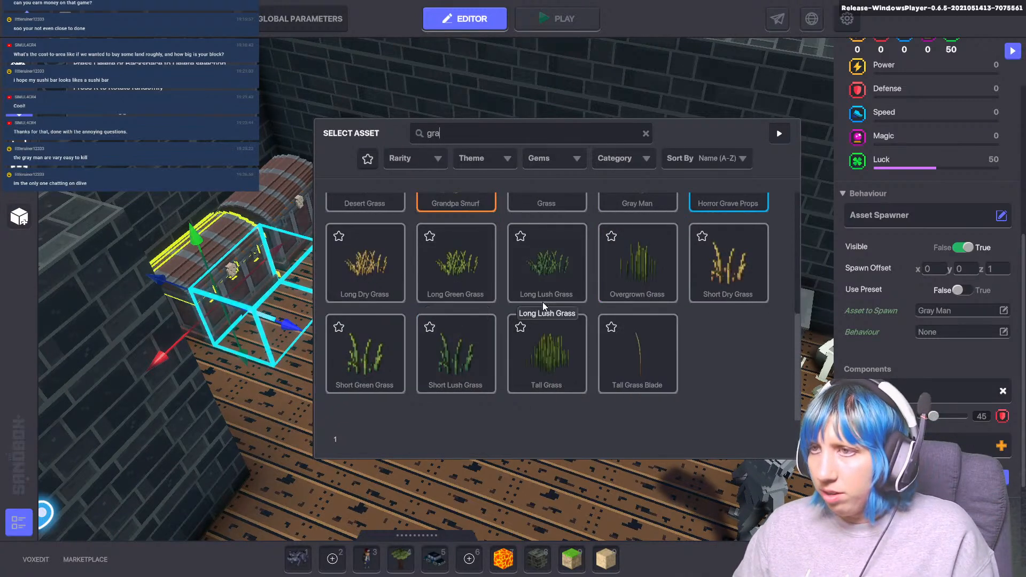
{"action": "scroll", "coordinate": [543, 302], "scroll_direction": "up", "scroll_amount": 1}
{"action": "left_click", "coordinate": [551, 303]}
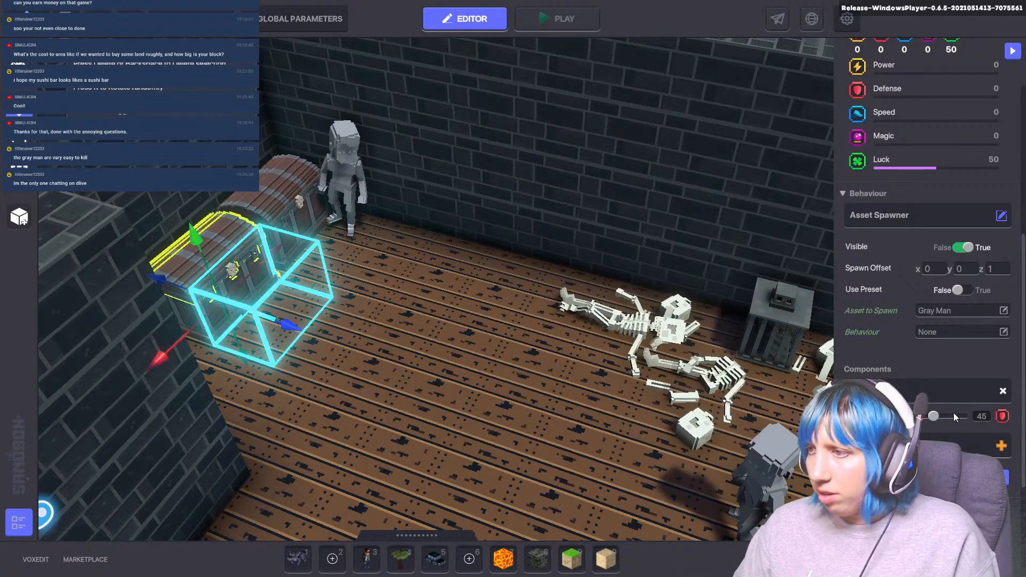
- Look through the behaviours that can be applied to the asset spawned by the chest
{"action": "left_click", "coordinate": [936, 331]}
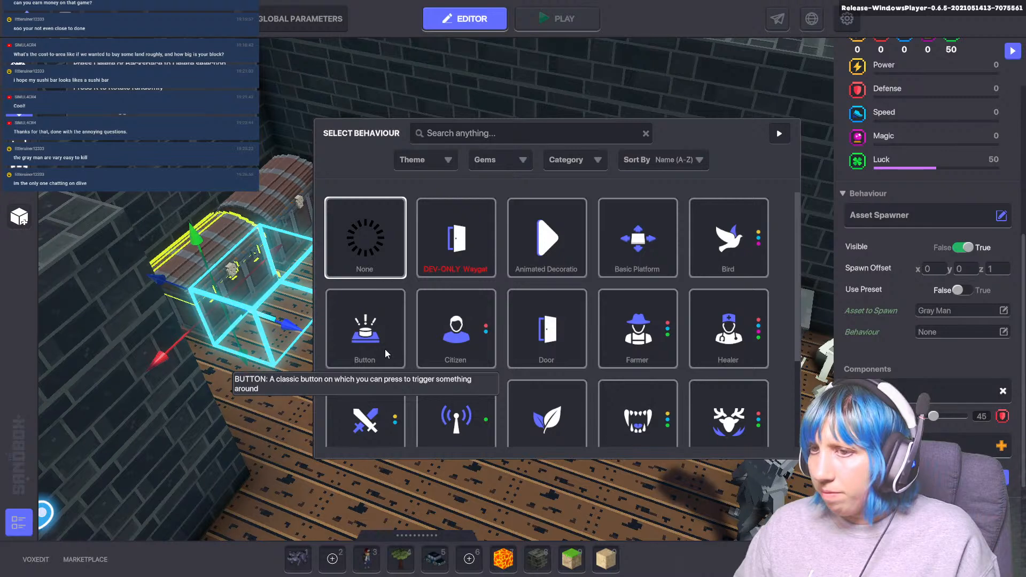
{"action": "scroll", "coordinate": [543, 368], "scroll_direction": "down", "scroll_amount": 3}
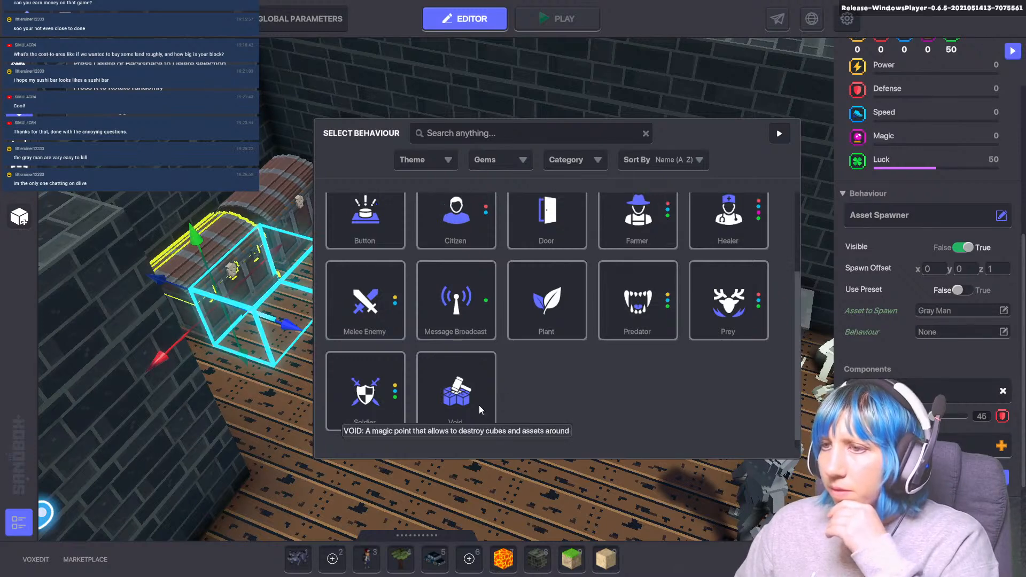
{"action": "scroll", "coordinate": [466, 394], "scroll_direction": "up", "scroll_amount": 3}
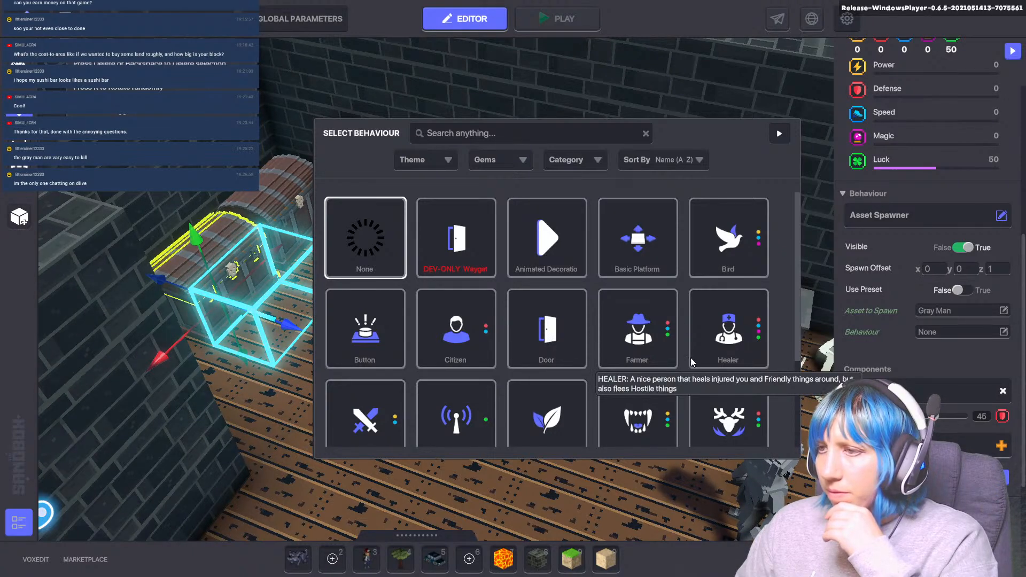
{"action": "scroll", "coordinate": [389, 402], "scroll_direction": "down", "scroll_amount": 1}
{"action": "scroll", "coordinate": [391, 402], "scroll_direction": "down", "scroll_amount": 2}
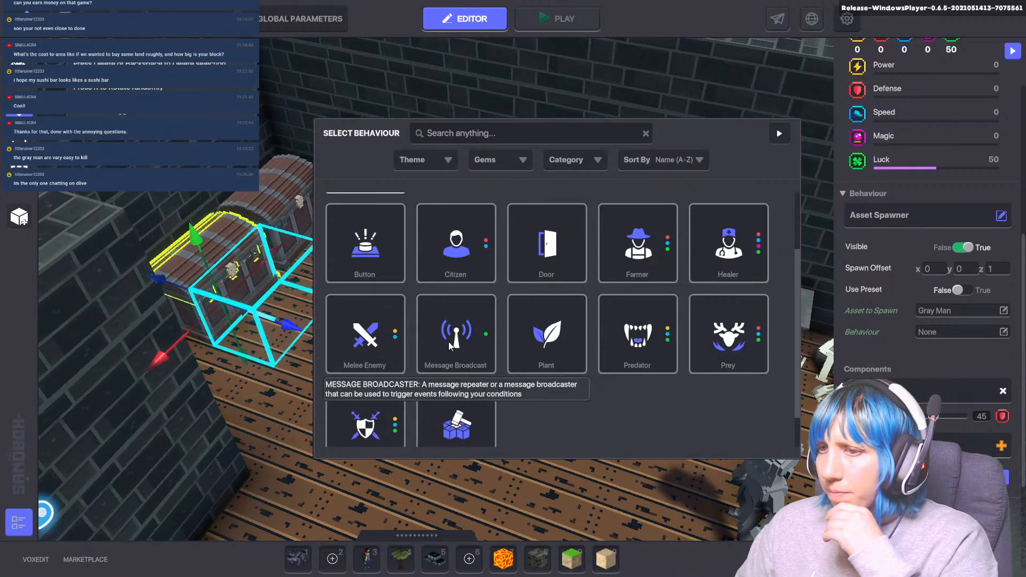
{"action": "scroll", "coordinate": [454, 416], "scroll_direction": "down", "scroll_amount": 1}
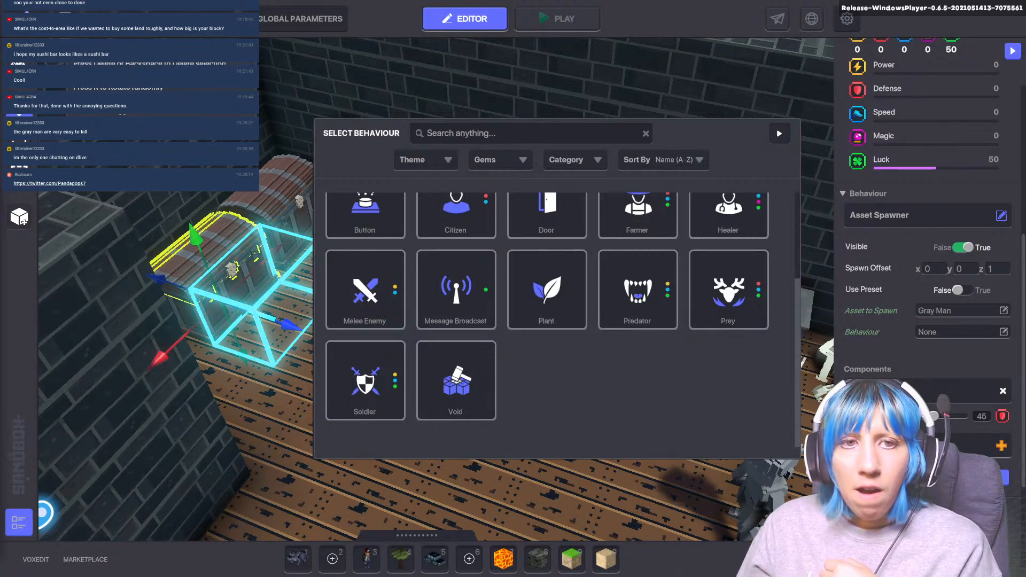
- Switch to the browser and view the Twitter poll on fantasy asset giveaways and the image in its reply
{"action": "key", "text": "alt+Tab"}
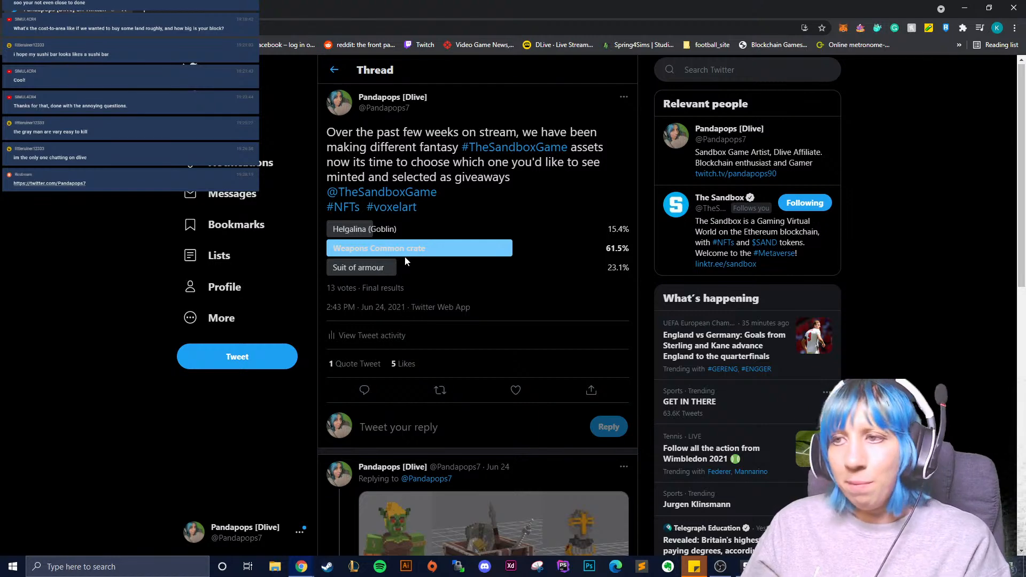
{"action": "scroll", "coordinate": [406, 329], "scroll_direction": "down", "scroll_amount": 2}
{"action": "scroll", "coordinate": [450, 325], "scroll_direction": "up", "scroll_amount": 2}
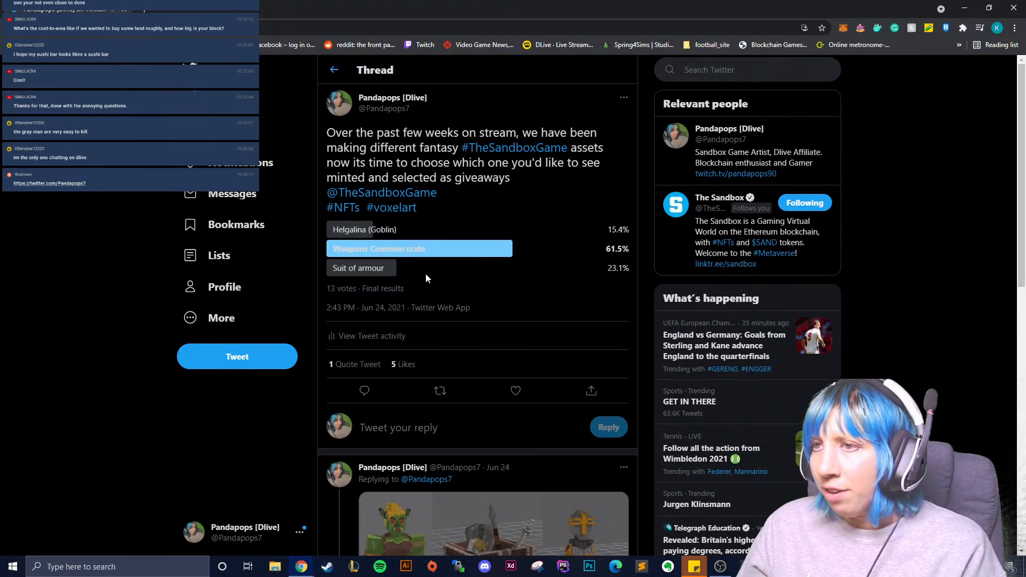
{"action": "scroll", "coordinate": [426, 274], "scroll_direction": "down", "scroll_amount": 5}
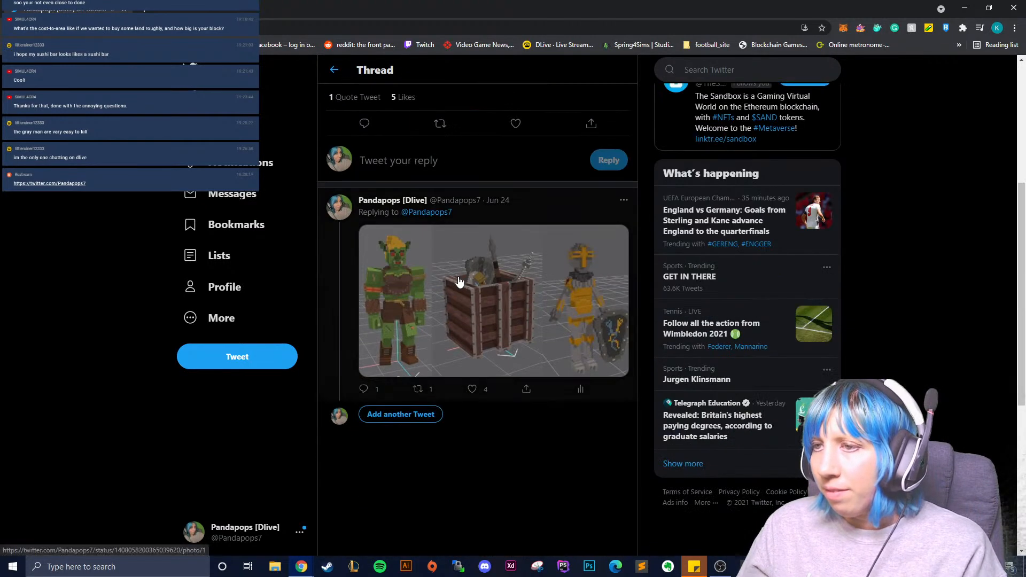
{"action": "left_click", "coordinate": [1010, 7]}
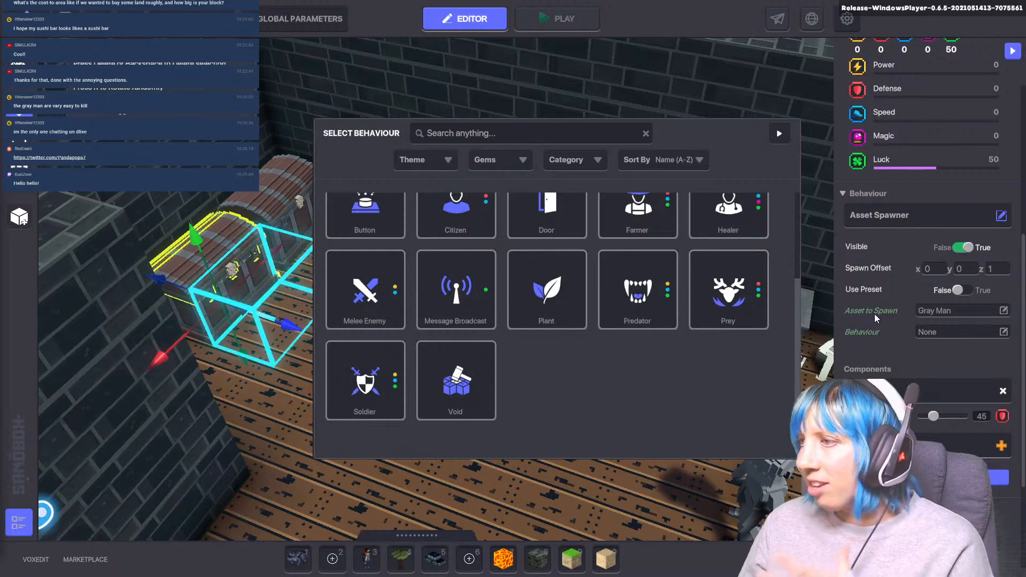
- Set the behaviour of the chest's spawned Gray Man to Melee Enemy
{"action": "left_click", "coordinate": [818, 207]}
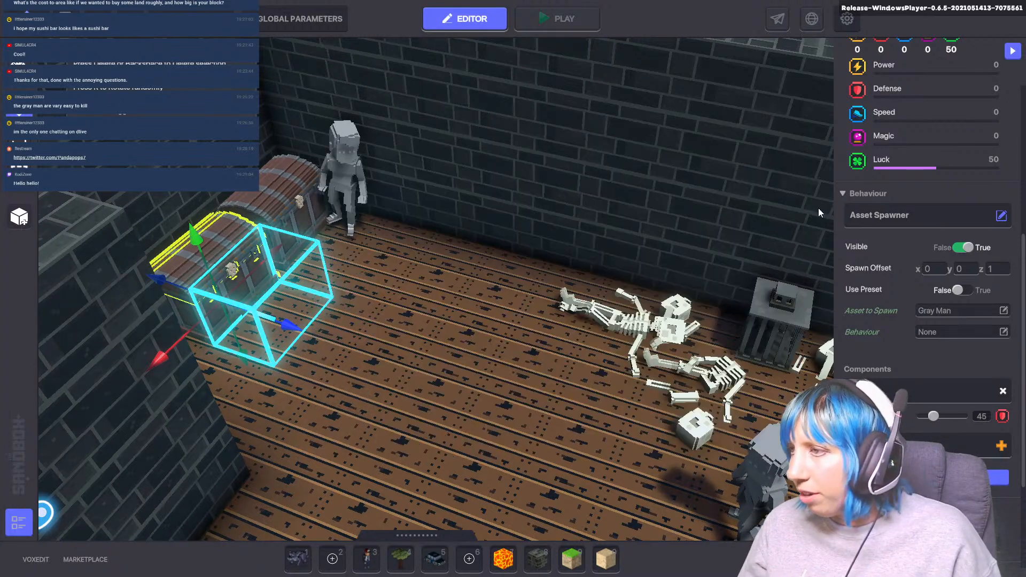
{"action": "mouse_move", "coordinate": [898, 331]}
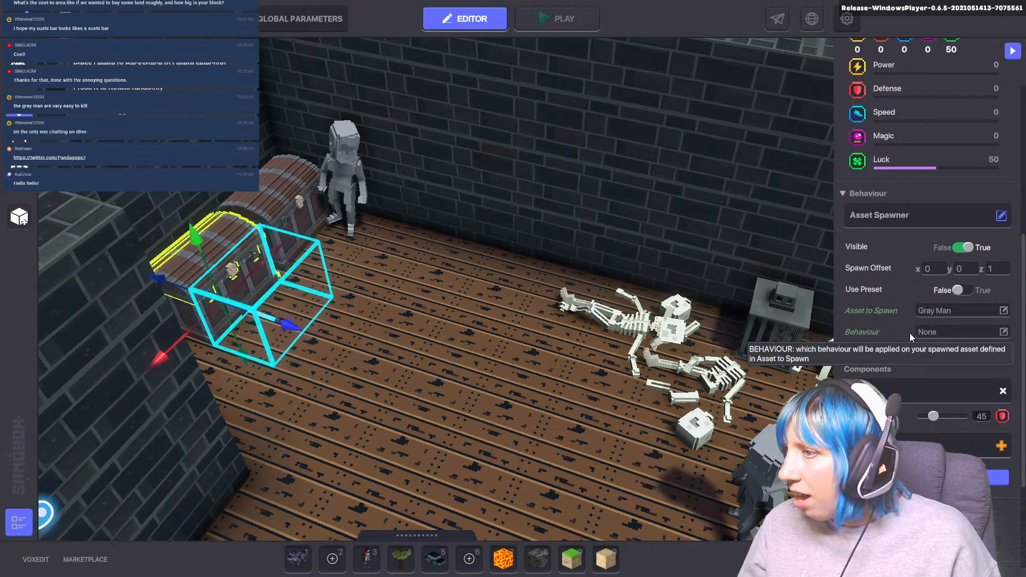
{"action": "left_click", "coordinate": [919, 333]}
{"action": "scroll", "coordinate": [478, 377], "scroll_direction": "up", "scroll_amount": 1}
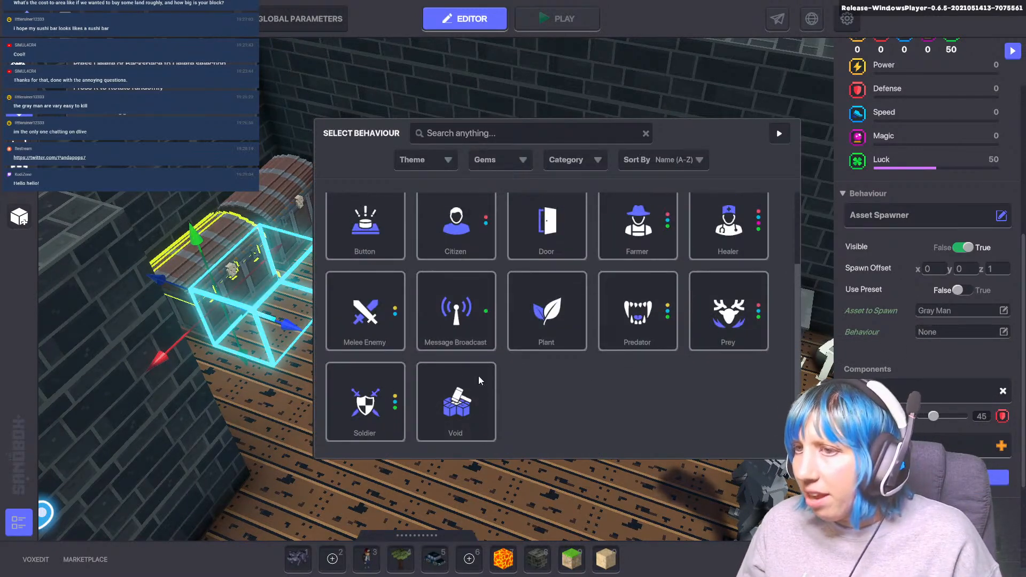
{"action": "left_click", "coordinate": [377, 328]}
- Start a playtest and fight the group of Gray Men in the skeleton room with the sword
{"action": "key", "text": "ctrl+p"}
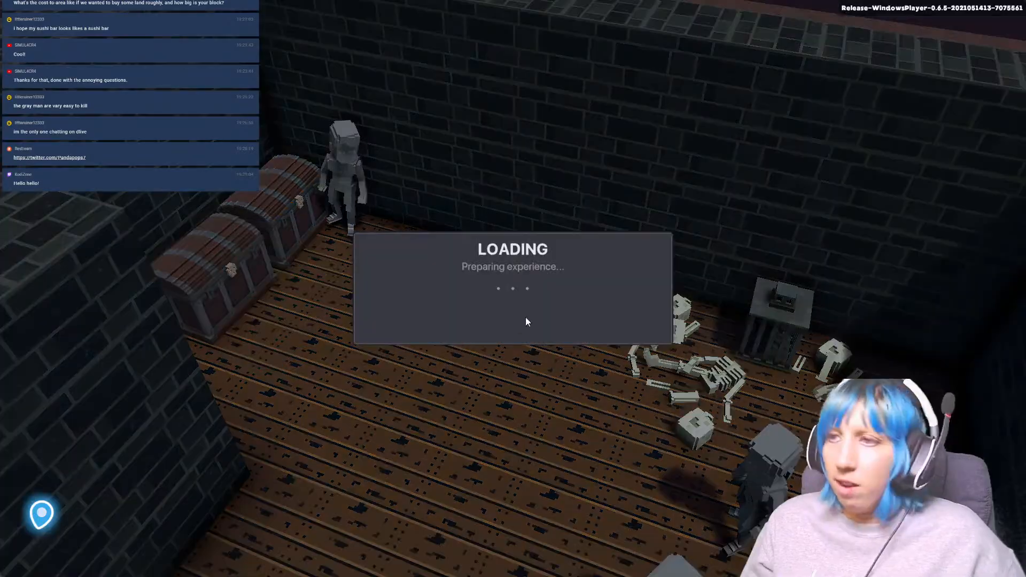
{"action": "key", "text": "w"}
{"action": "left_click", "coordinate": [513, 289]}
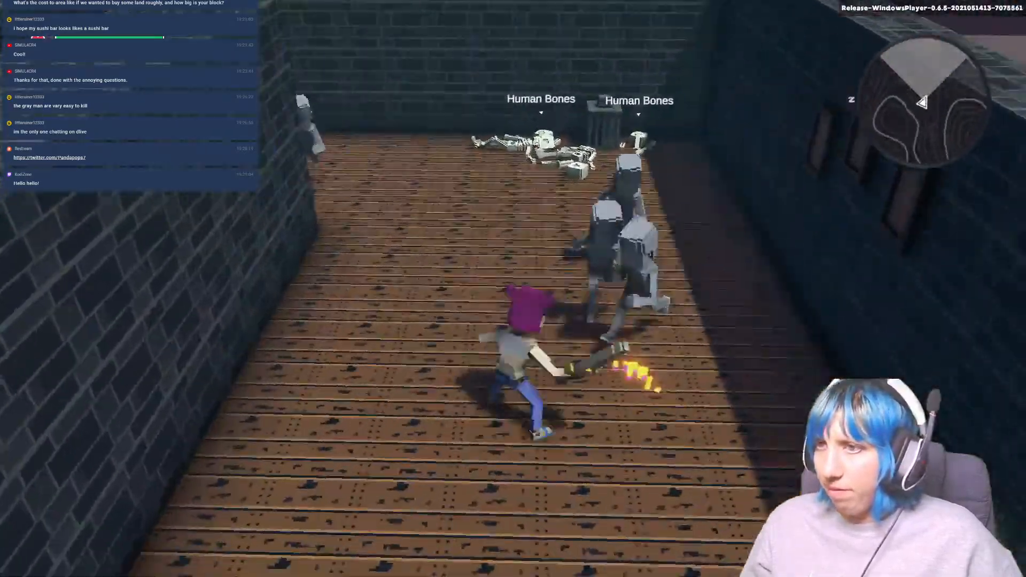
{"action": "left_click", "coordinate": [513, 288]}
{"action": "left_click", "coordinate": [513, 288]}
{"action": "left_click", "coordinate": [513, 288]}
{"action": "left_click", "coordinate": [512, 288]}
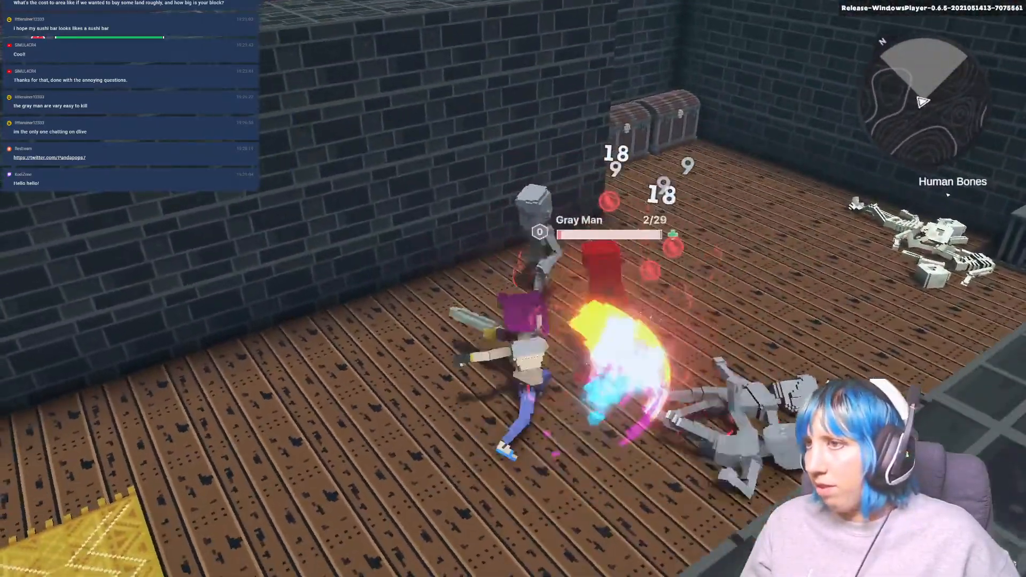
{"action": "left_click", "coordinate": [513, 288]}
{"action": "left_click", "coordinate": [514, 288]}
{"action": "left_click", "coordinate": [512, 289]}
{"action": "left_click", "coordinate": [513, 289]}
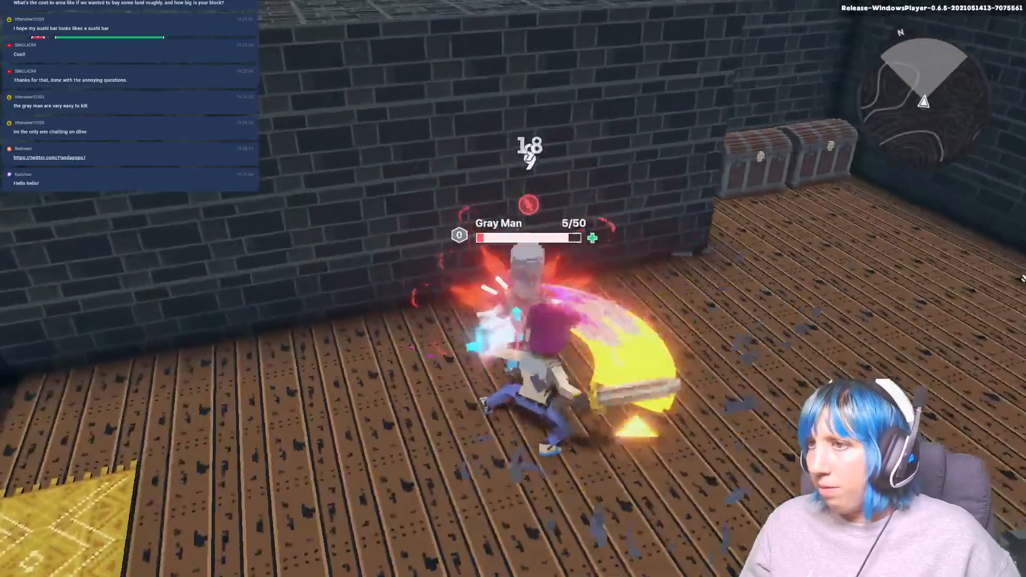
{"action": "left_click", "coordinate": [513, 289]}
- Walk up to the spawner chest, attack the Gray Man in front of it, and leave the playtest
{"action": "key", "text": "w"}
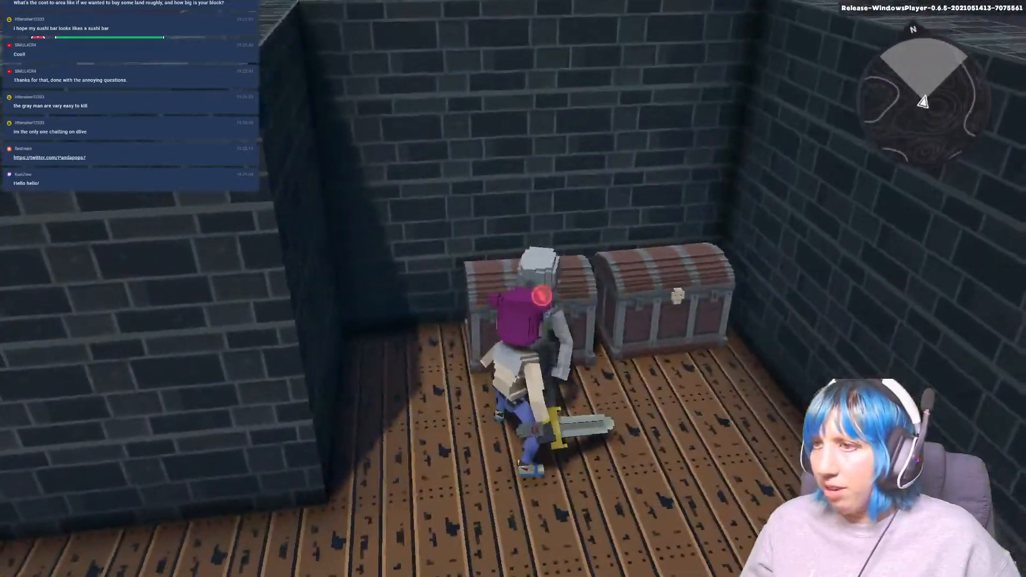
{"action": "left_click", "coordinate": [513, 289]}
{"action": "left_click", "coordinate": [513, 289]}
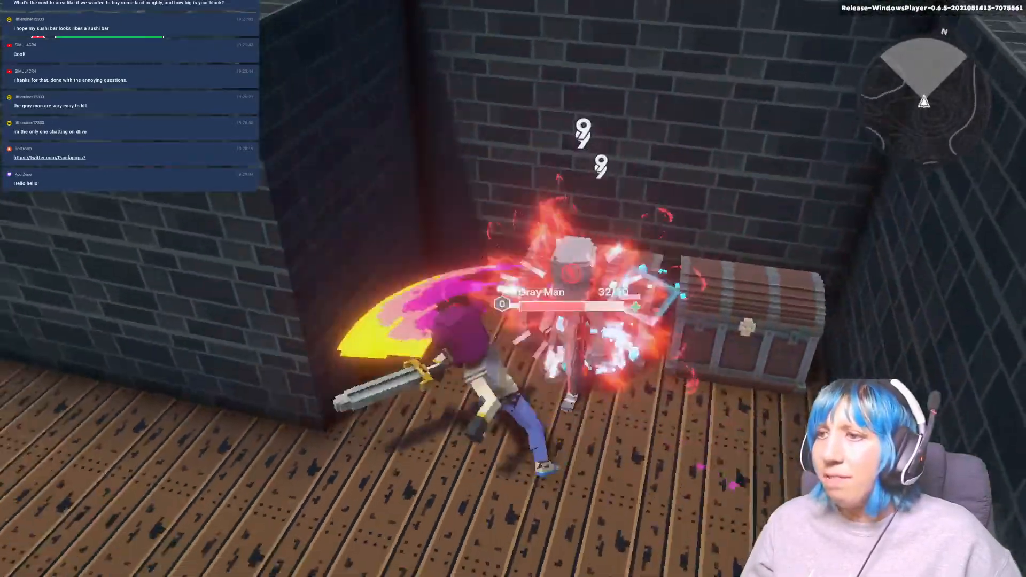
{"action": "left_click", "coordinate": [512, 289]}
{"action": "left_click", "coordinate": [513, 288]}
{"action": "left_click", "coordinate": [513, 289]}
{"action": "left_click", "coordinate": [513, 289]}
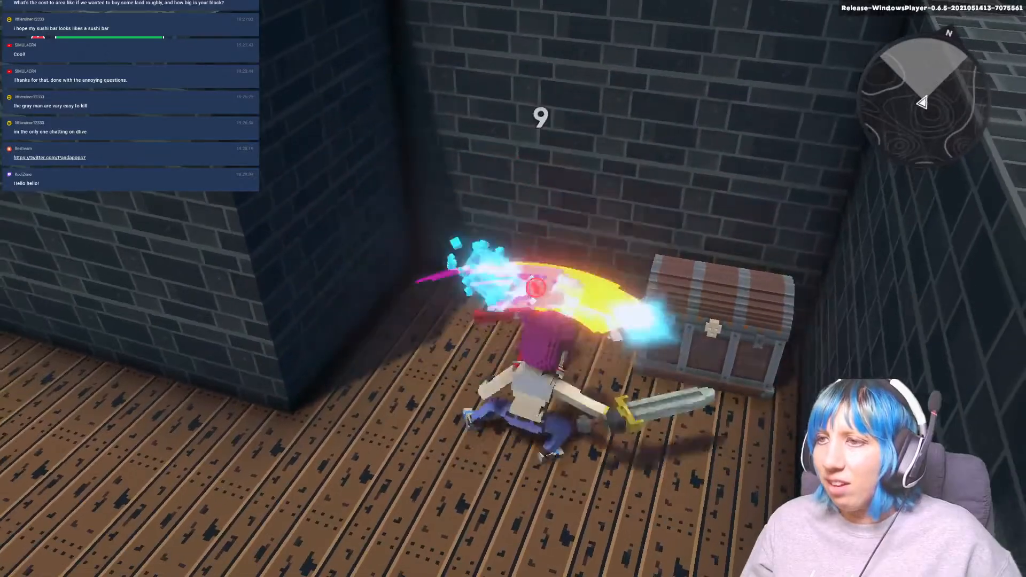
{"action": "key", "text": "Escape"}
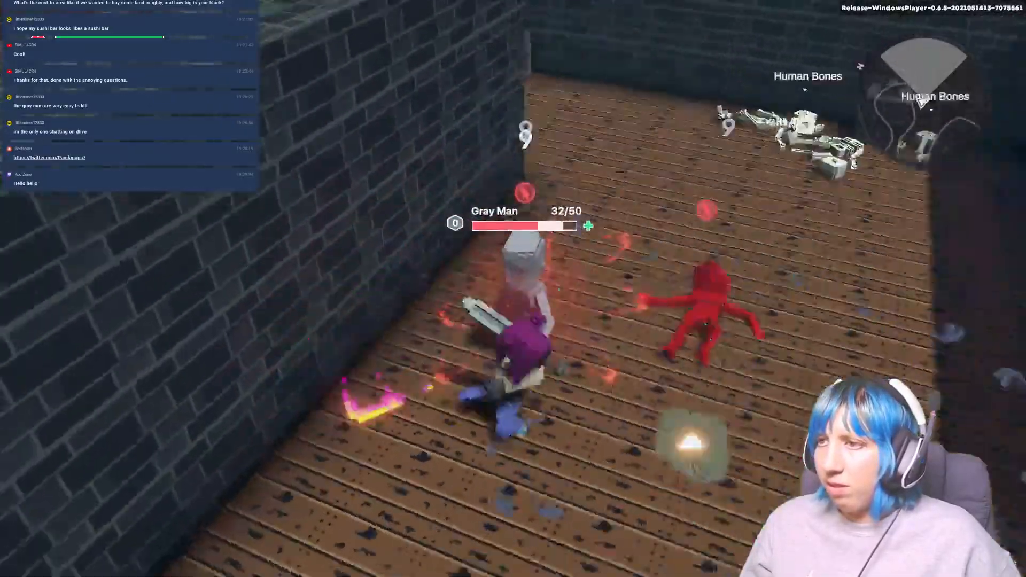
- Fight the Gray Man by the wall in a fresh playtest, approach the two chests and back away
{"action": "left_click", "coordinate": [513, 289]}
{"action": "left_click", "coordinate": [513, 288]}
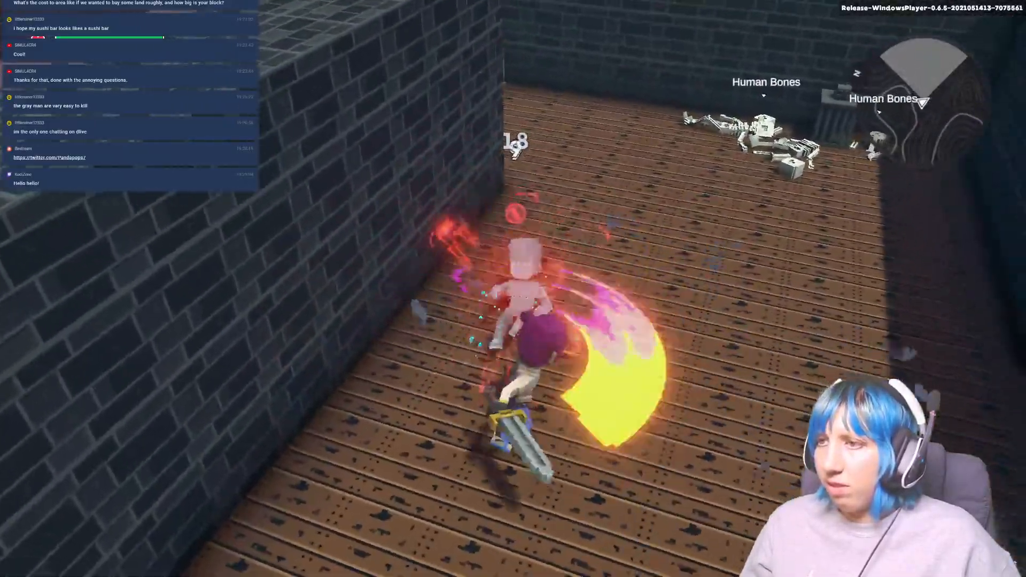
{"action": "key", "text": "w"}
{"action": "key", "text": "w"}
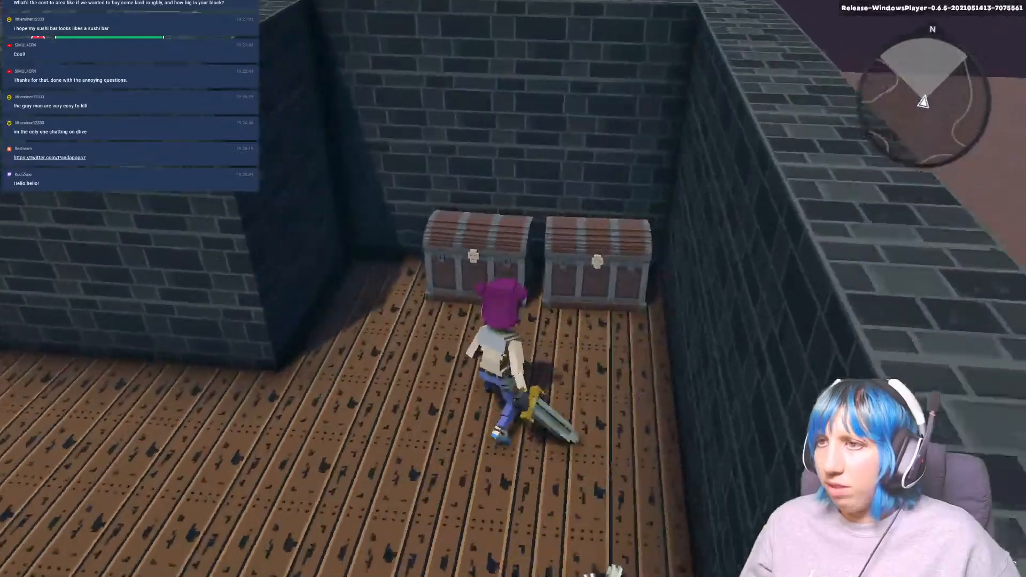
{"action": "key", "text": "s"}
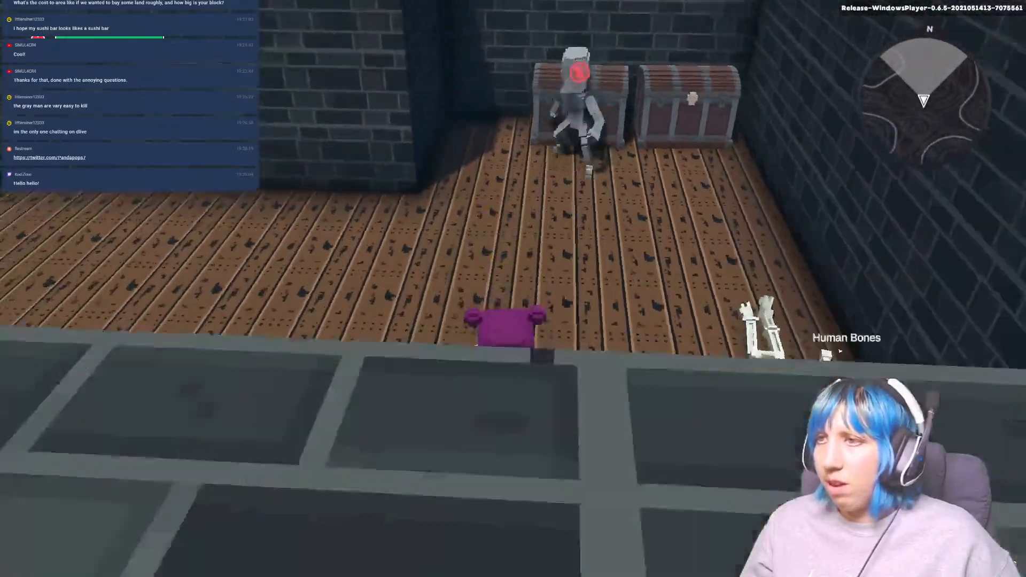
- Draw the spawned Gray Man away from the chest and defeat it with the sword
{"action": "key", "text": "w"}
{"action": "left_click", "coordinate": [514, 289]}
{"action": "key", "text": "s"}
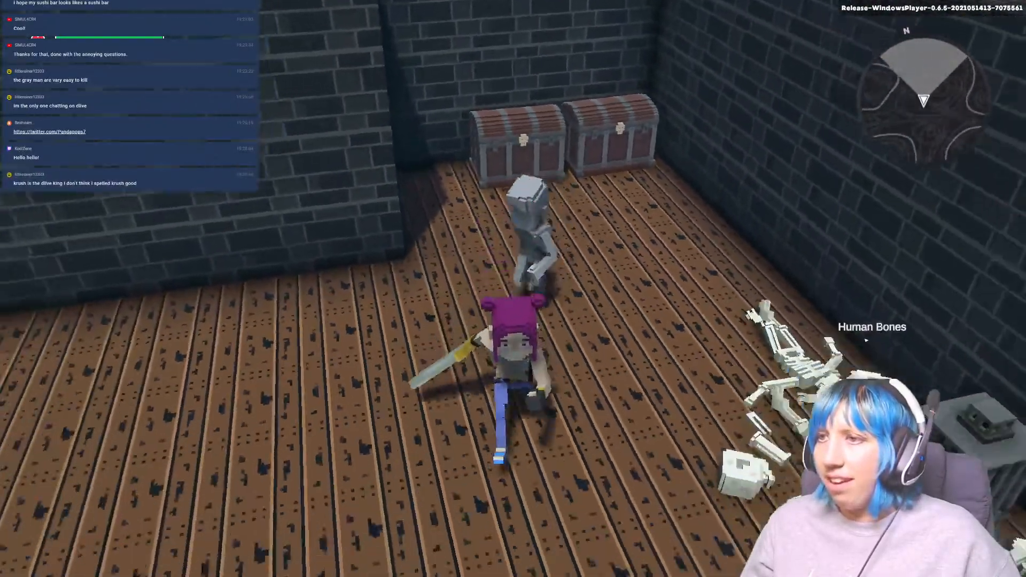
{"action": "left_click", "coordinate": [514, 289]}
{"action": "left_click", "coordinate": [513, 288]}
{"action": "left_click", "coordinate": [513, 289]}
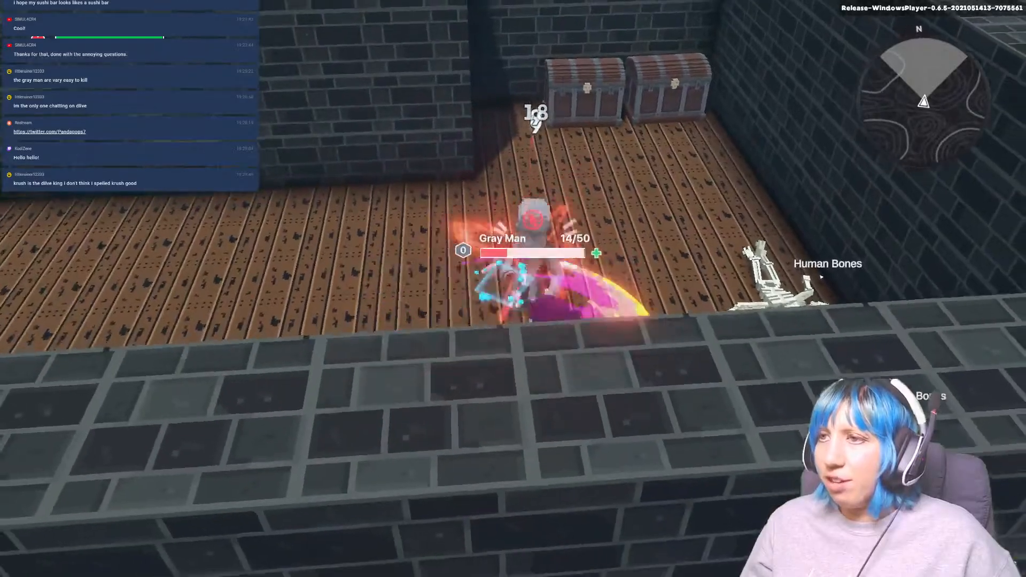
{"action": "left_click", "coordinate": [513, 288]}
{"action": "left_click", "coordinate": [514, 288]}
{"action": "left_click", "coordinate": [513, 289]}
- Return to the spawner chest, fight the next Gray Man that spawns there, and end the playtest
{"action": "key", "text": "w"}
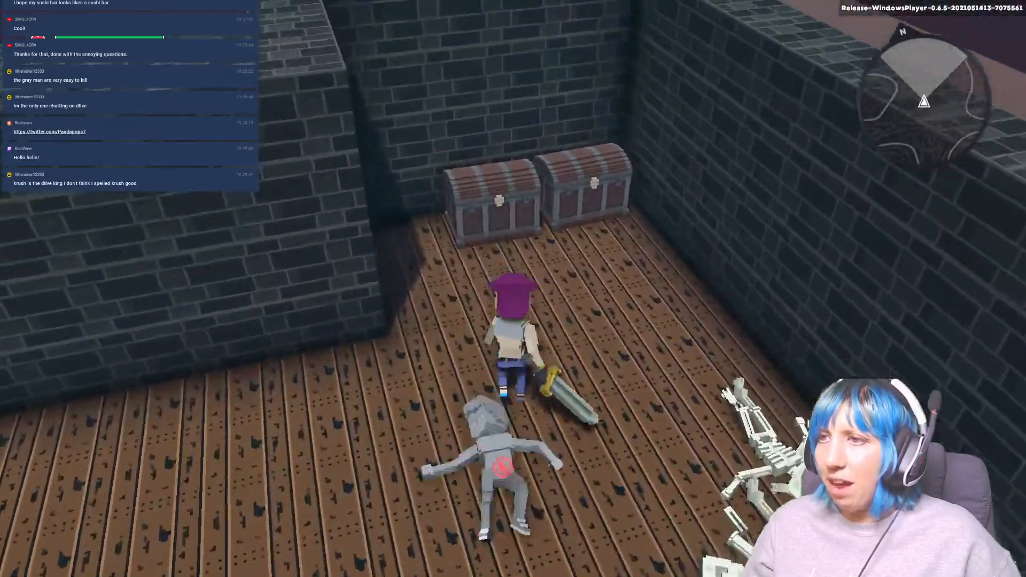
{"action": "key", "text": "s"}
{"action": "key", "text": "w"}
{"action": "left_click", "coordinate": [513, 289]}
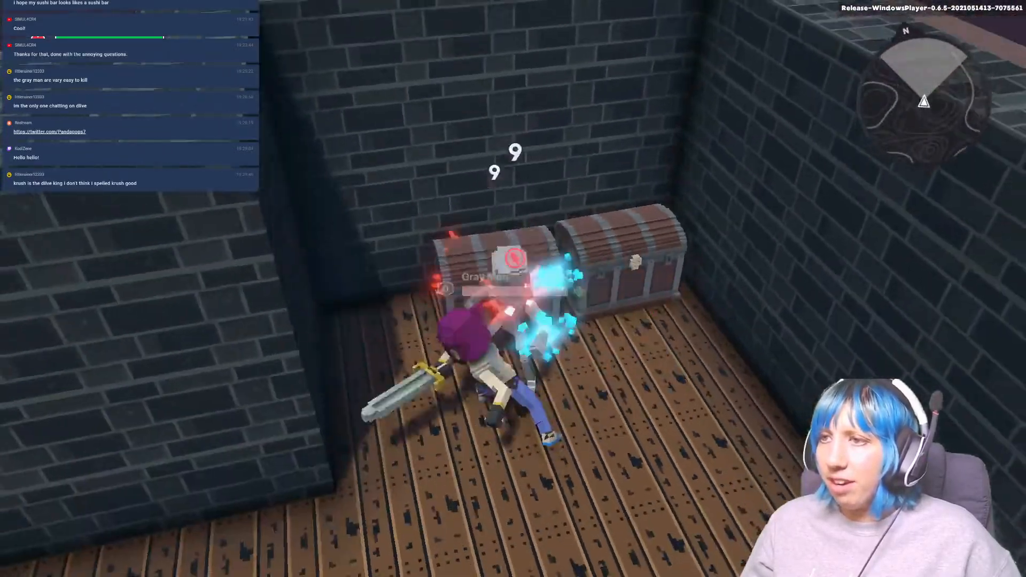
{"action": "left_click", "coordinate": [513, 288]}
{"action": "left_click", "coordinate": [513, 288]}
{"action": "left_click", "coordinate": [513, 289]}
{"action": "left_click", "coordinate": [512, 289]}
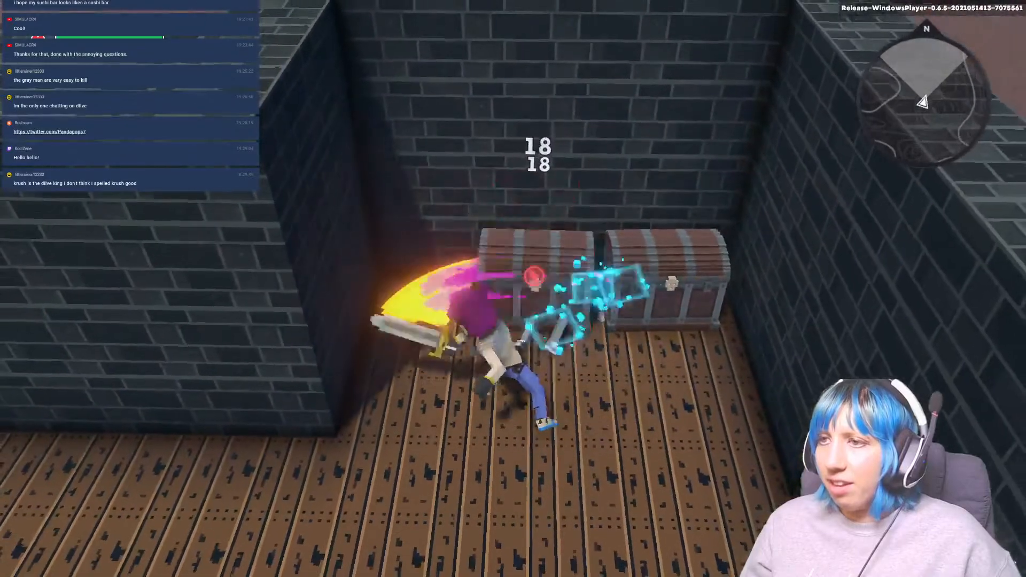
{"action": "left_click", "coordinate": [514, 289]}
{"action": "left_click", "coordinate": [514, 288]}
{"action": "key", "text": "Escape"}
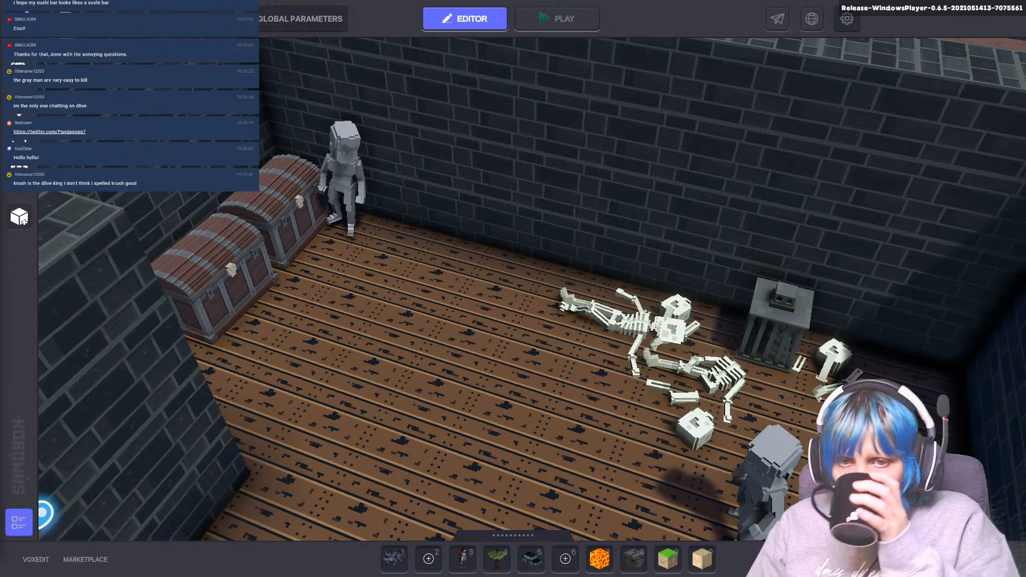
- Select the spawner chest and review its attributes, Asset Spawner behaviour and Health component settings
{"action": "left_click", "coordinate": [231, 273]}
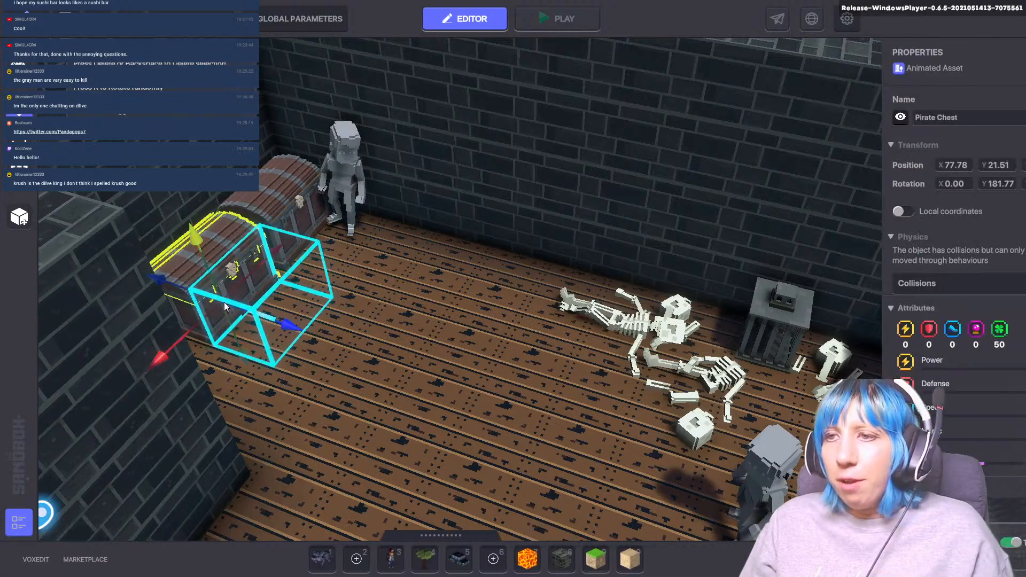
{"action": "scroll", "coordinate": [916, 365], "scroll_direction": "down", "scroll_amount": 5}
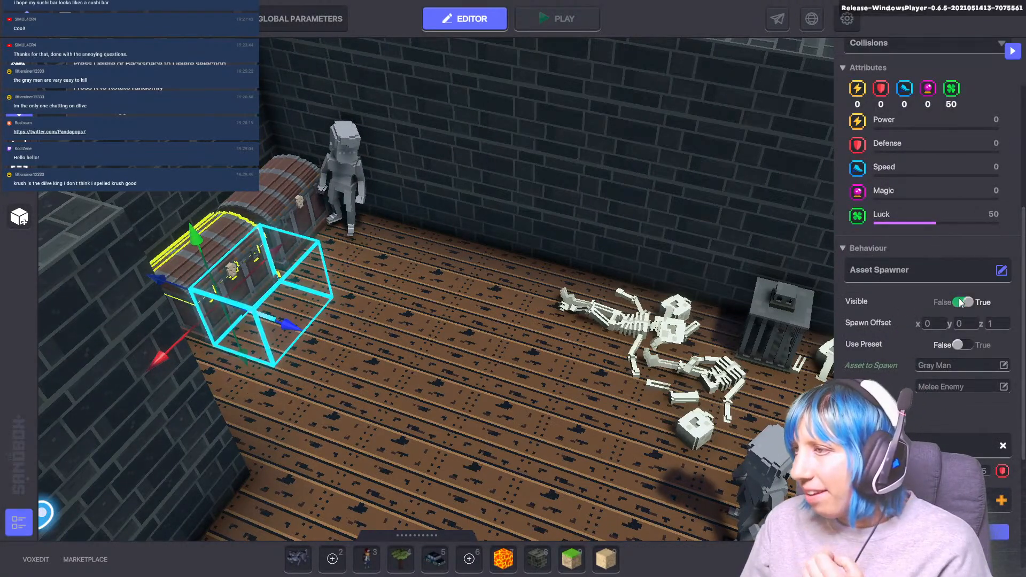
{"action": "scroll", "coordinate": [910, 380], "scroll_direction": "down", "scroll_amount": 3}
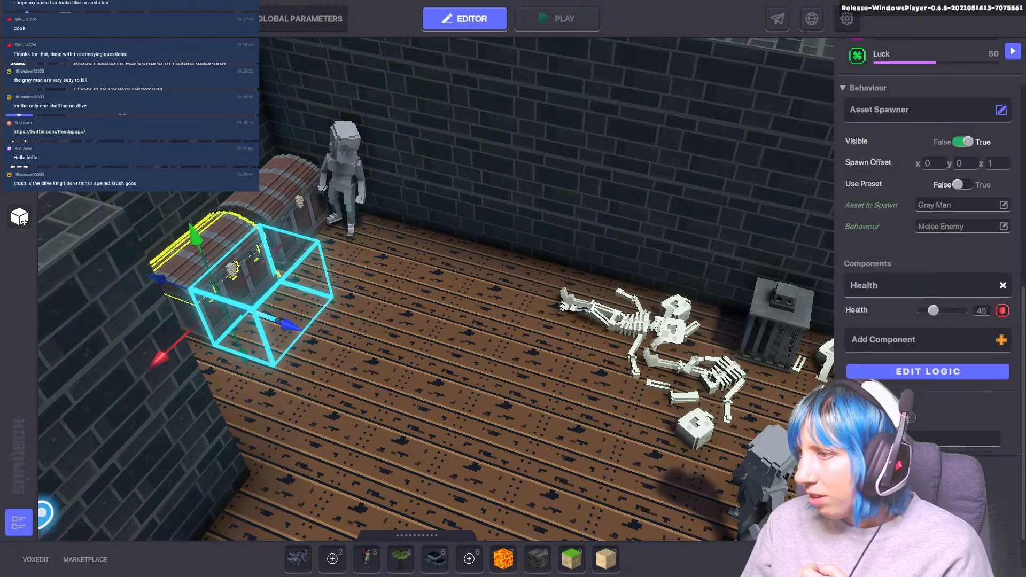
{"action": "scroll", "coordinate": [892, 323], "scroll_direction": "up", "scroll_amount": 3}
{"action": "scroll", "coordinate": [892, 310], "scroll_direction": "up", "scroll_amount": 3}
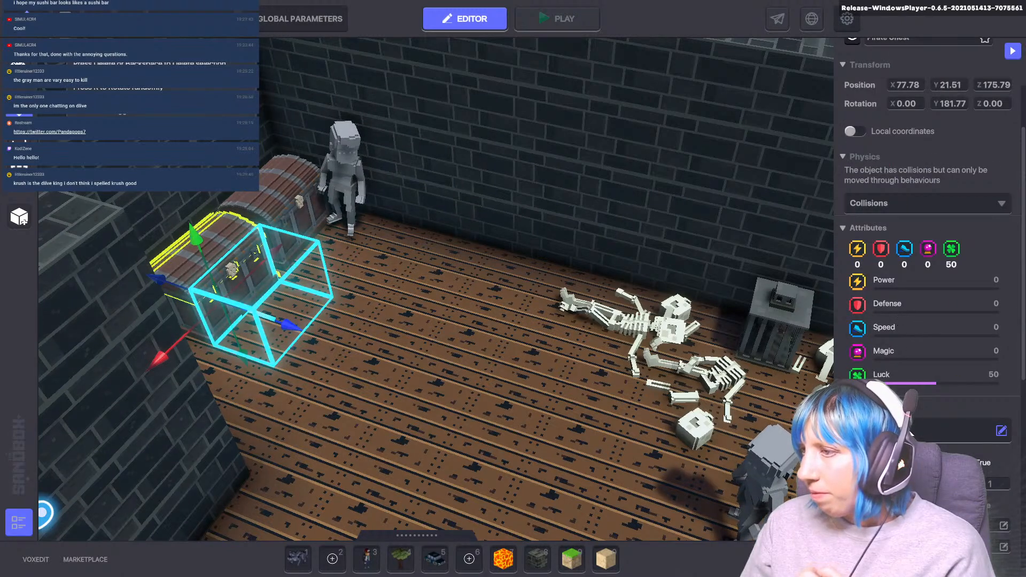
{"action": "scroll", "coordinate": [922, 430], "scroll_direction": "down", "scroll_amount": 2}
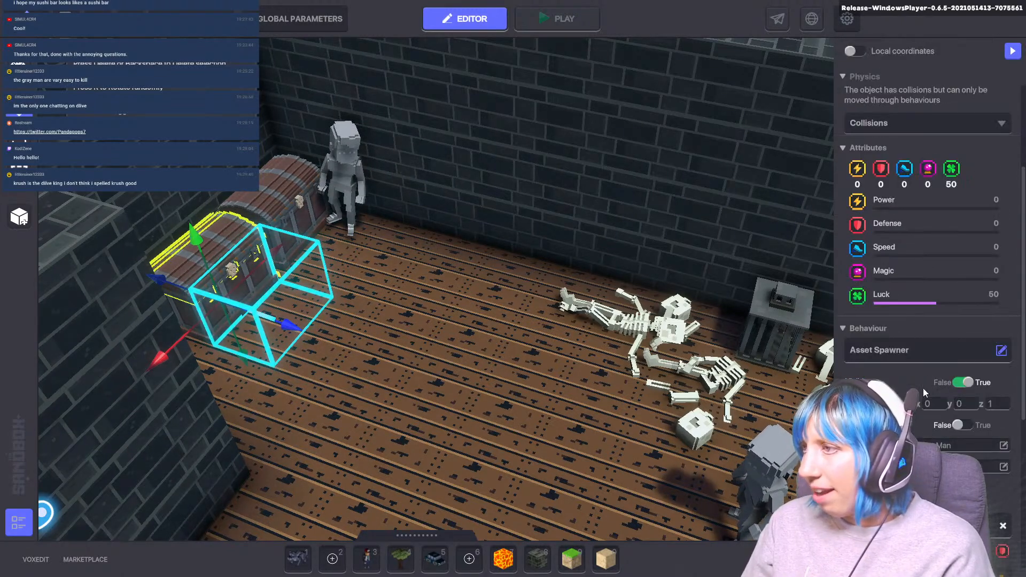
{"action": "scroll", "coordinate": [904, 399], "scroll_direction": "down", "scroll_amount": 3}
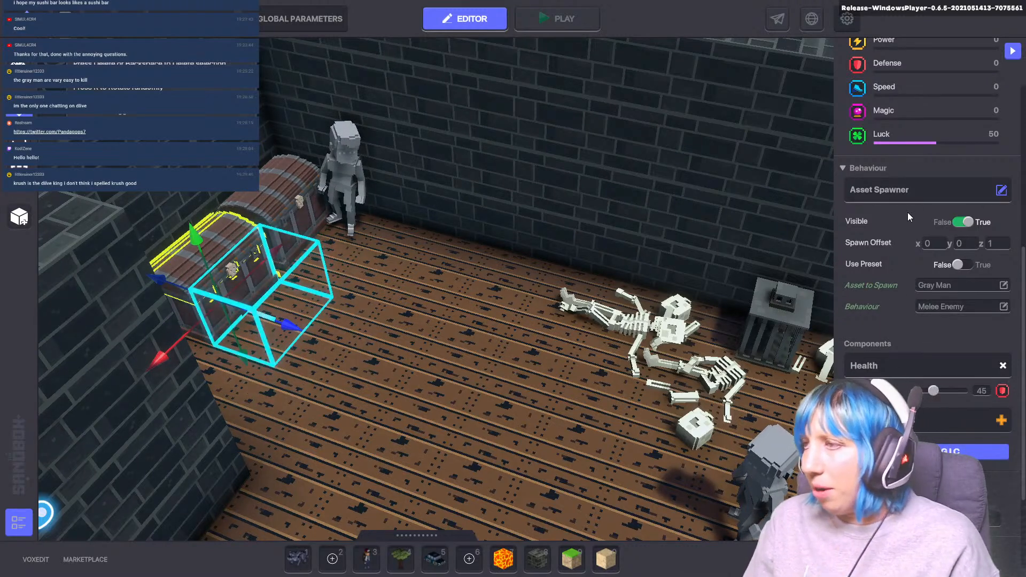
- Check the available behaviours without replacing Asset Spawner, and open the spawner chest's full logic settings
{"action": "left_click", "coordinate": [953, 189]}
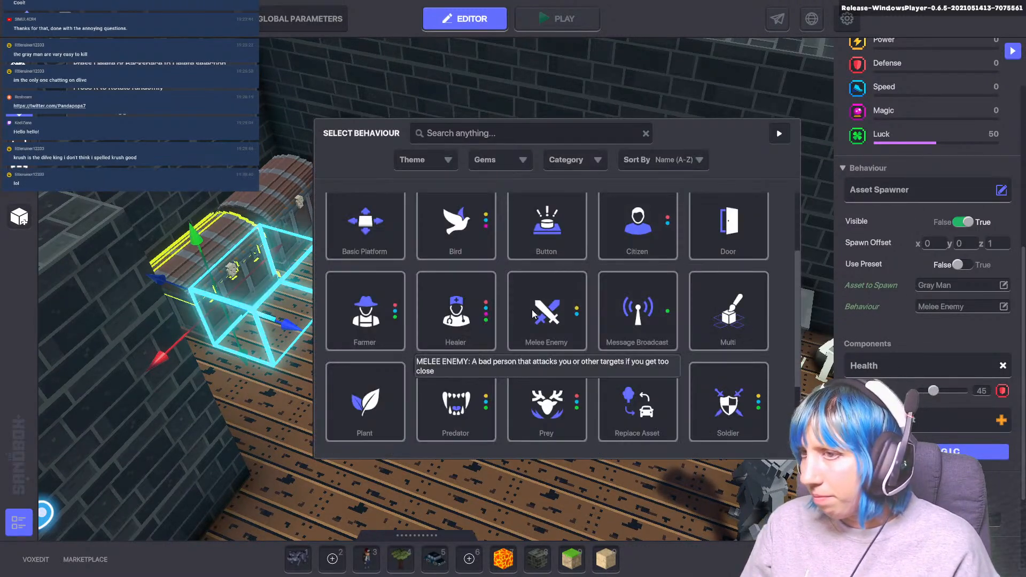
{"action": "left_click", "coordinate": [779, 135]}
{"action": "scroll", "coordinate": [898, 294], "scroll_direction": "down", "scroll_amount": 2}
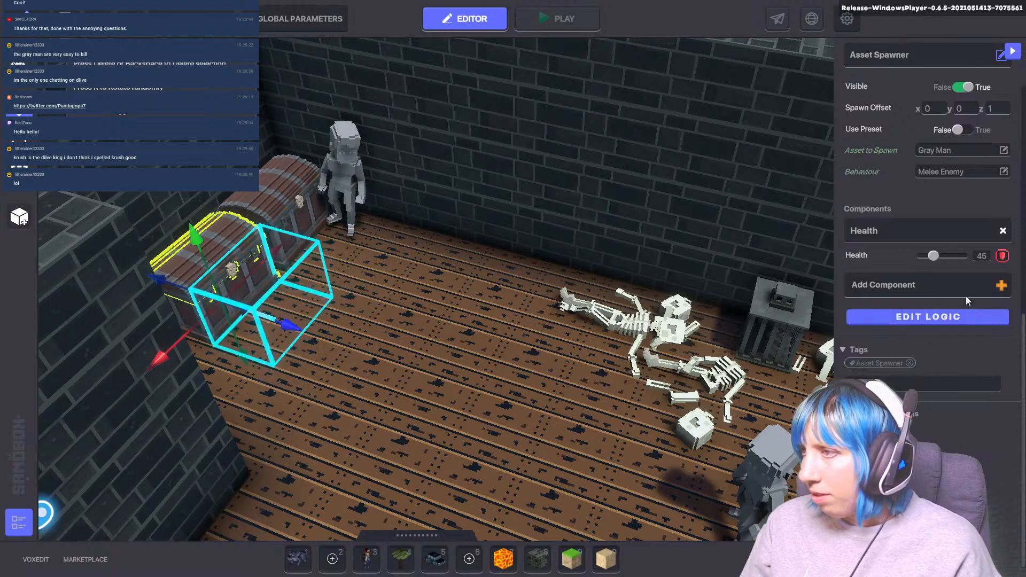
{"action": "left_click", "coordinate": [940, 317]}
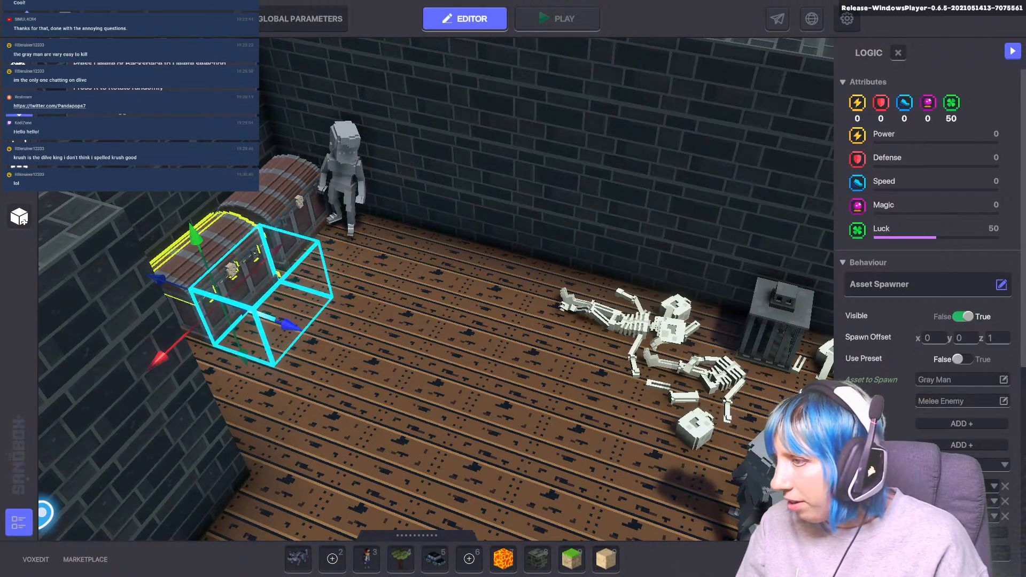
{"action": "scroll", "coordinate": [958, 439], "scroll_direction": "down", "scroll_amount": 3}
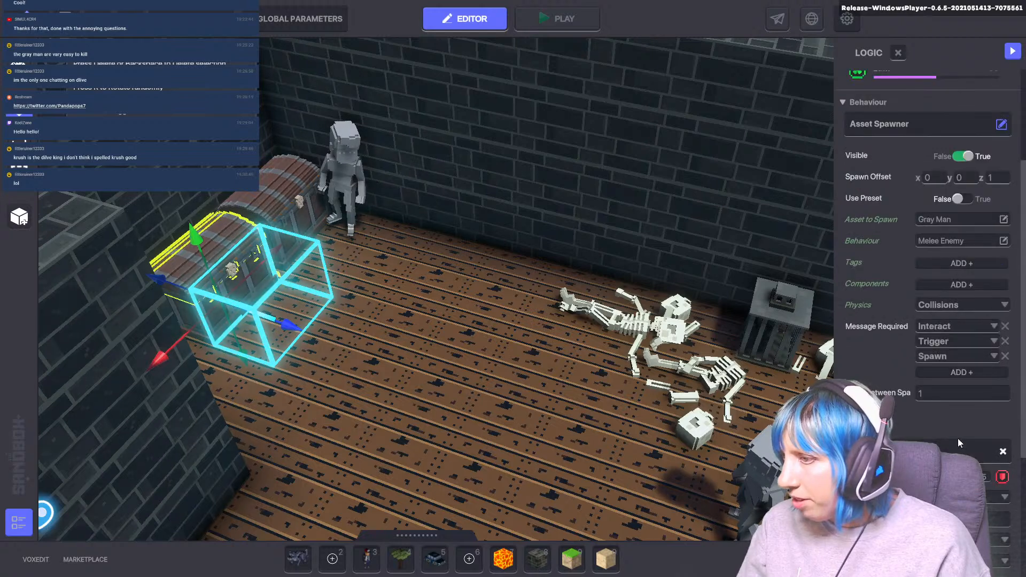
- Review the Physics options for the spawned Gray Man and keep Collisions selected
{"action": "left_click", "coordinate": [964, 306]}
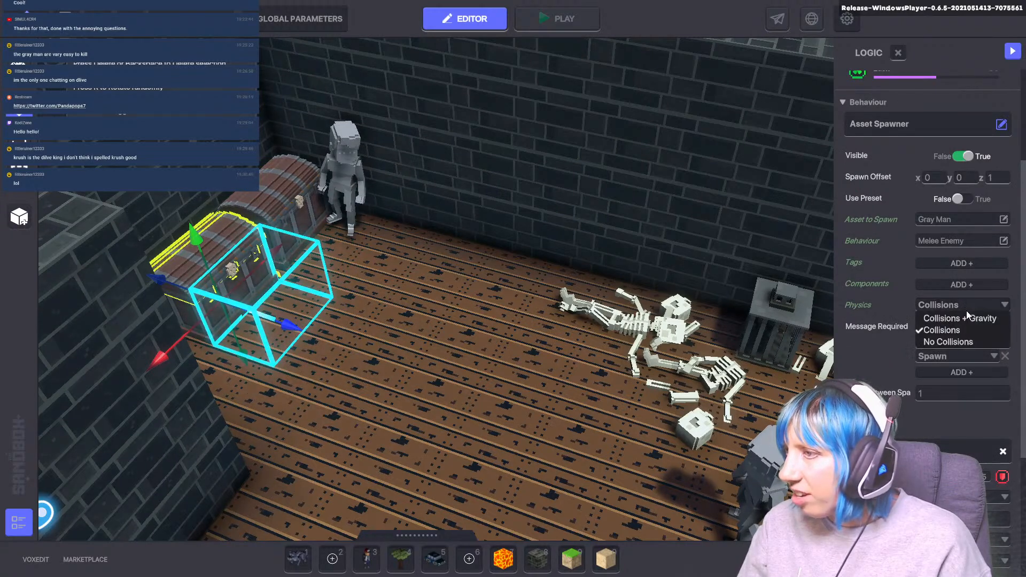
{"action": "left_click", "coordinate": [965, 306]}
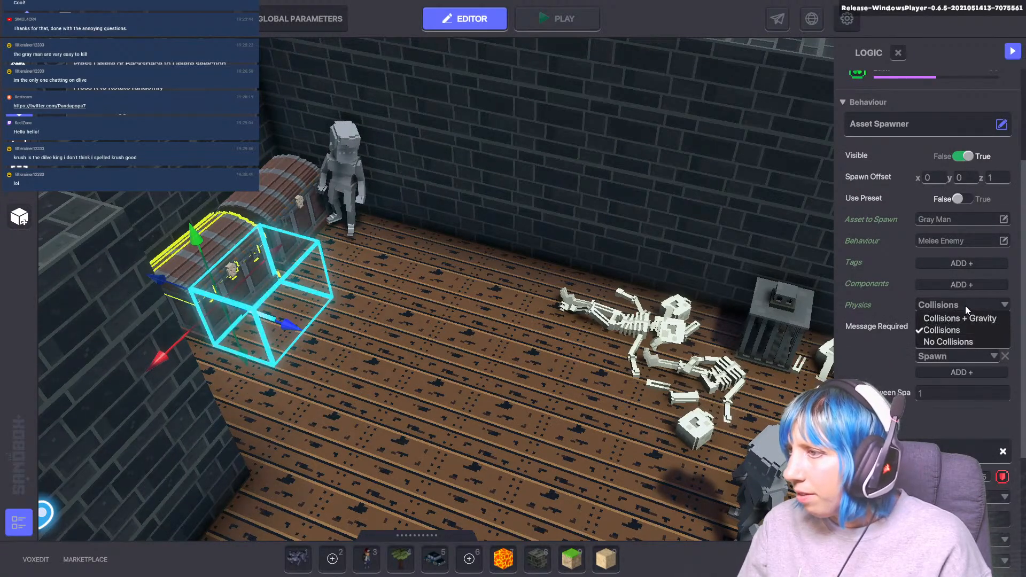
{"action": "left_click", "coordinate": [939, 331]}
- Change the spawner's first required message from Interact to none and set the delay between spawns to 3
{"action": "left_click", "coordinate": [950, 329]}
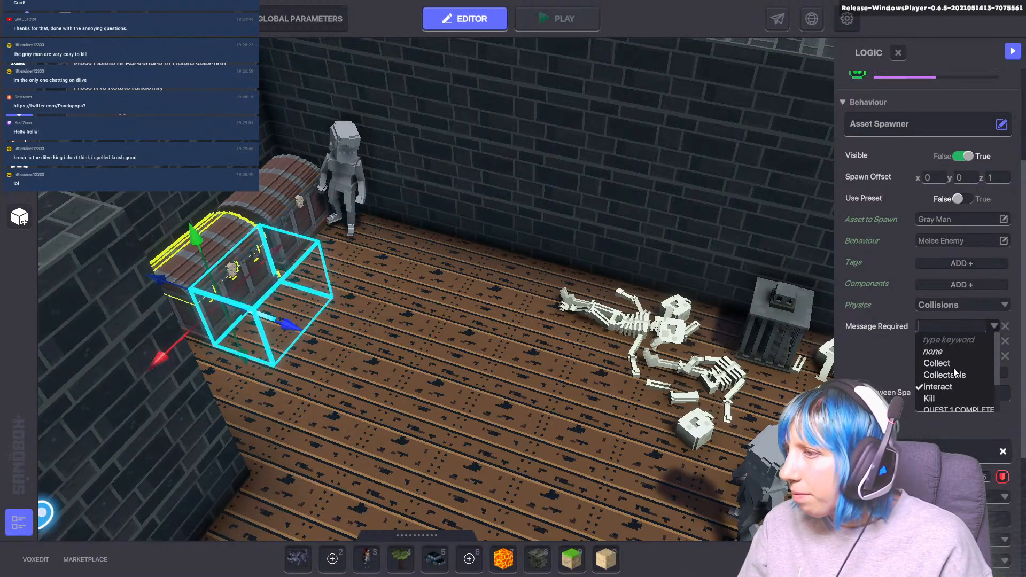
{"action": "left_click", "coordinate": [939, 353]}
{"action": "left_click", "coordinate": [945, 341]}
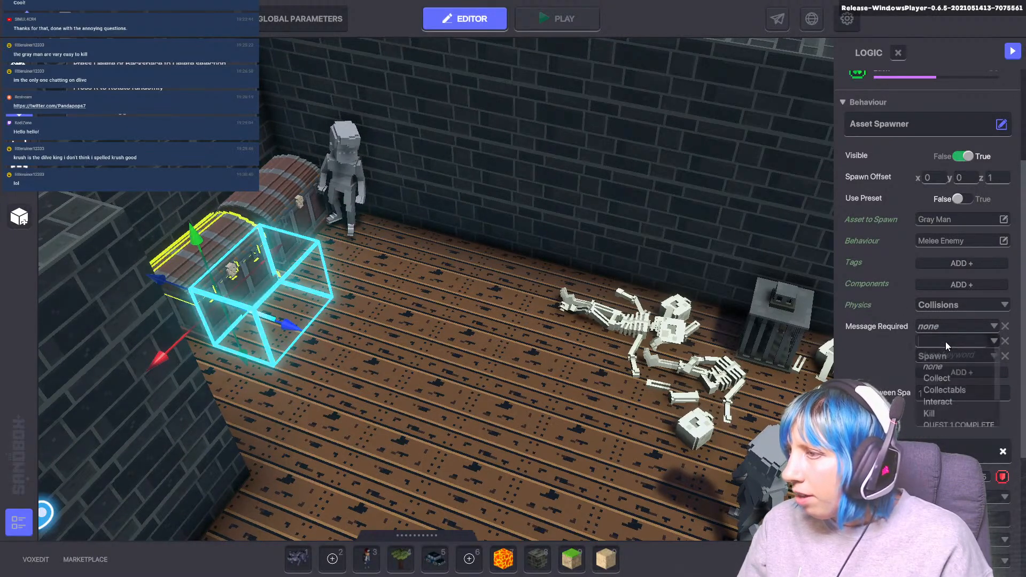
{"action": "left_click", "coordinate": [927, 358]}
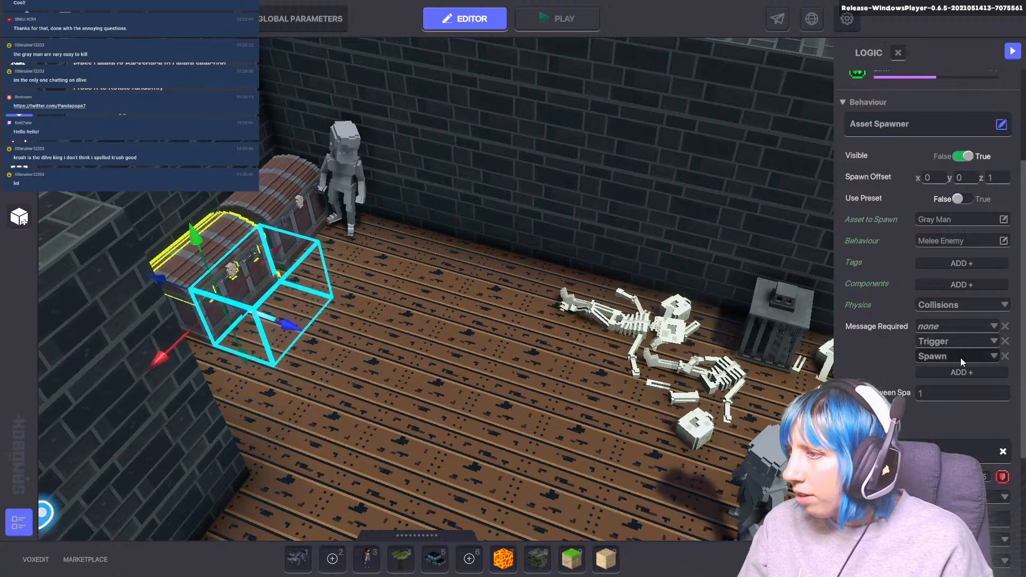
{"action": "left_click", "coordinate": [937, 395]}
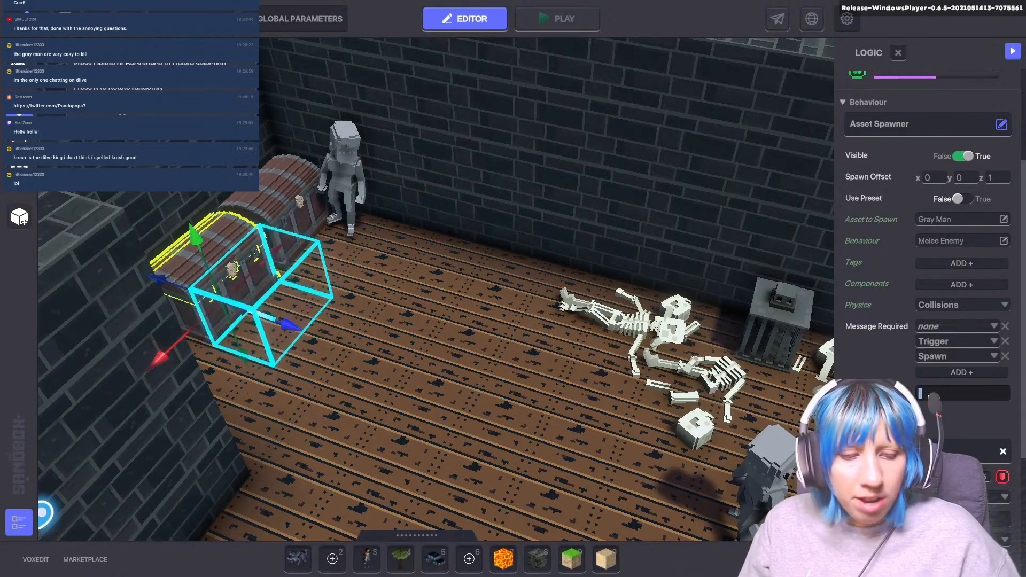
{"action": "type", "text": "3"}
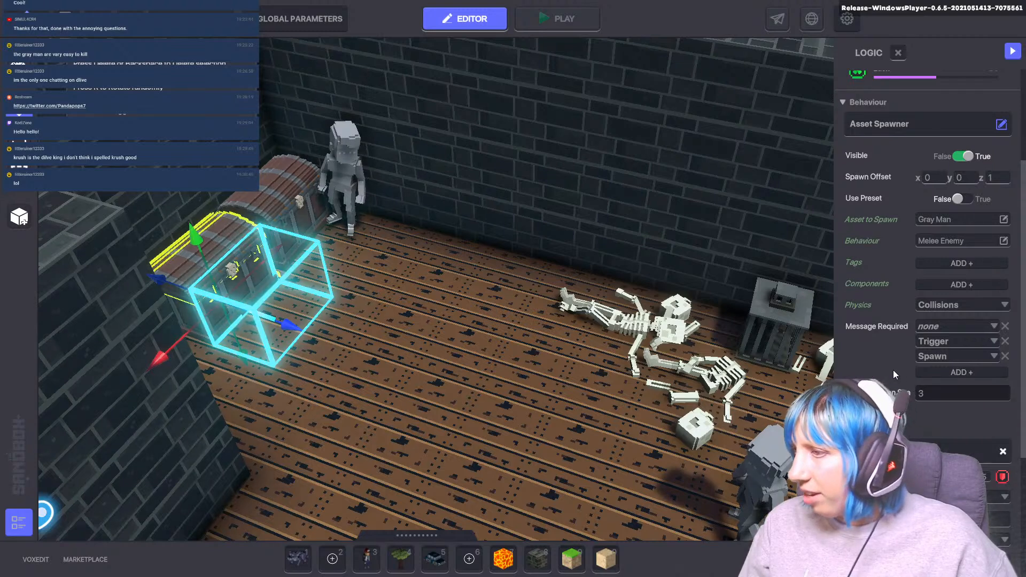
- Set the spawner's second required message, Trigger, to none
{"action": "left_click", "coordinate": [946, 343]}
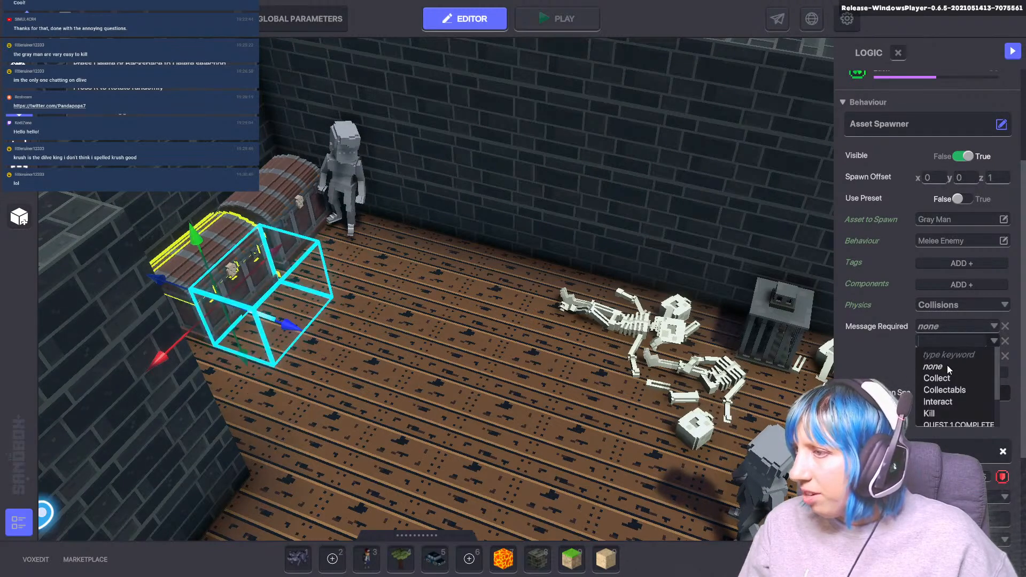
{"action": "scroll", "coordinate": [951, 395], "scroll_direction": "down", "scroll_amount": 1}
{"action": "scroll", "coordinate": [952, 399], "scroll_direction": "down", "scroll_amount": 2}
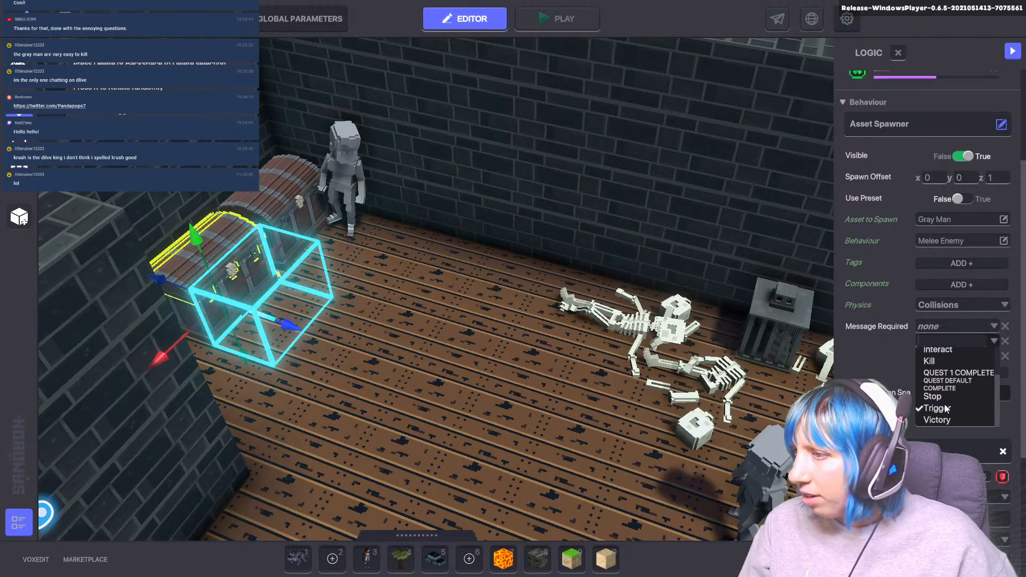
{"action": "scroll", "coordinate": [944, 401], "scroll_direction": "up", "scroll_amount": 3}
{"action": "scroll", "coordinate": [942, 397], "scroll_direction": "up", "scroll_amount": 1}
{"action": "left_click", "coordinate": [943, 369]}
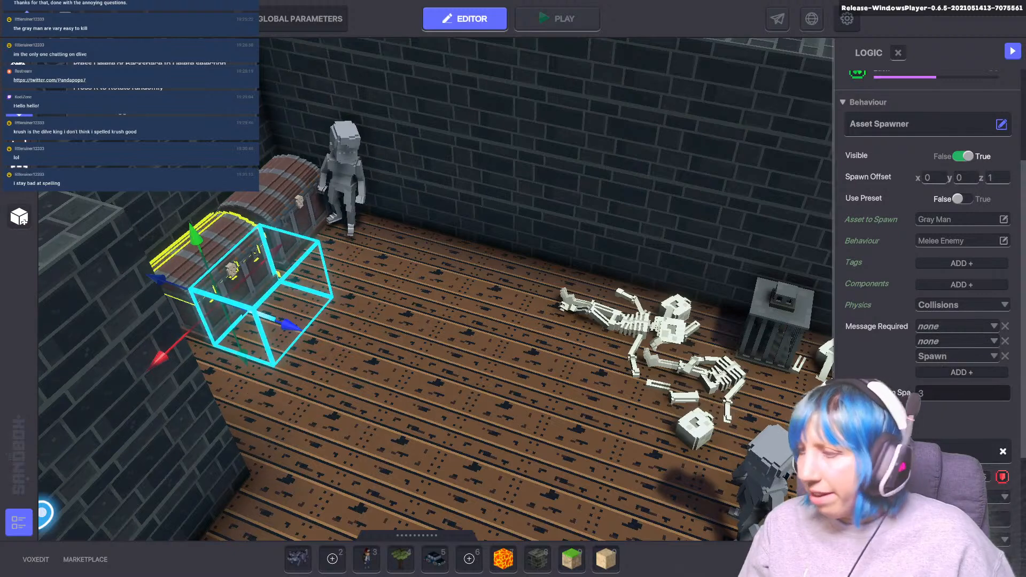
- Check the chest's Health component settings and start a fresh playtest
{"action": "scroll", "coordinate": [937, 403], "scroll_direction": "down", "scroll_amount": 4}
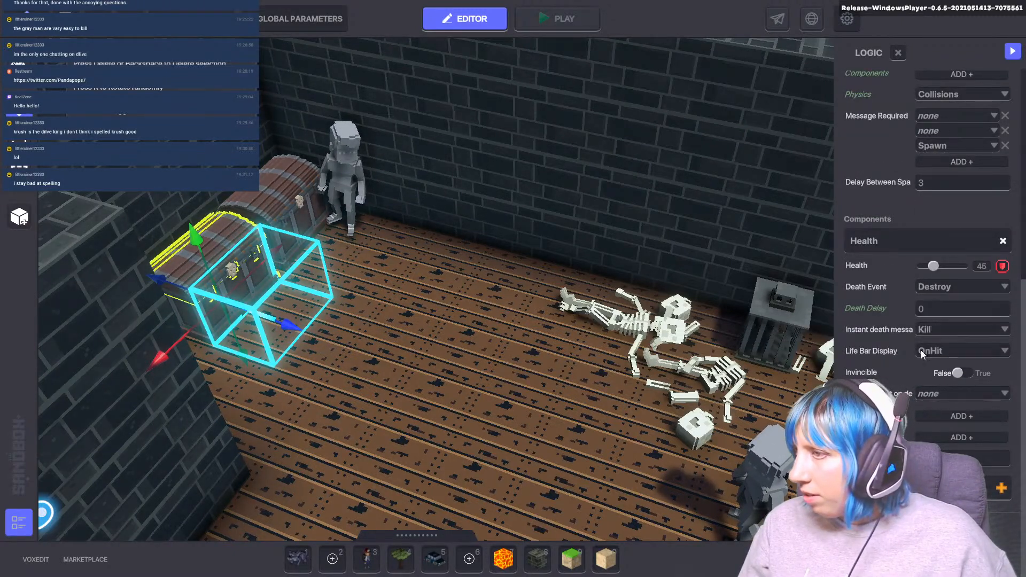
{"action": "key", "text": "ctrl+p"}
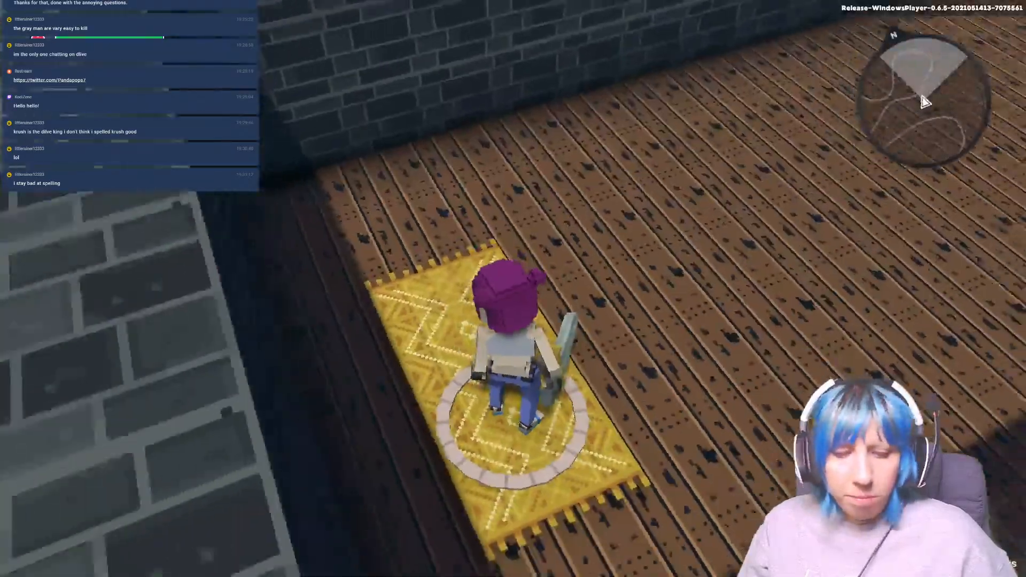
- Playtest the level by leaving the yellow rug and fighting the attacking Gray Men with the sword
{"action": "key", "text": "w"}
{"action": "key", "text": "w"}
{"action": "left_click", "coordinate": [513, 288]}
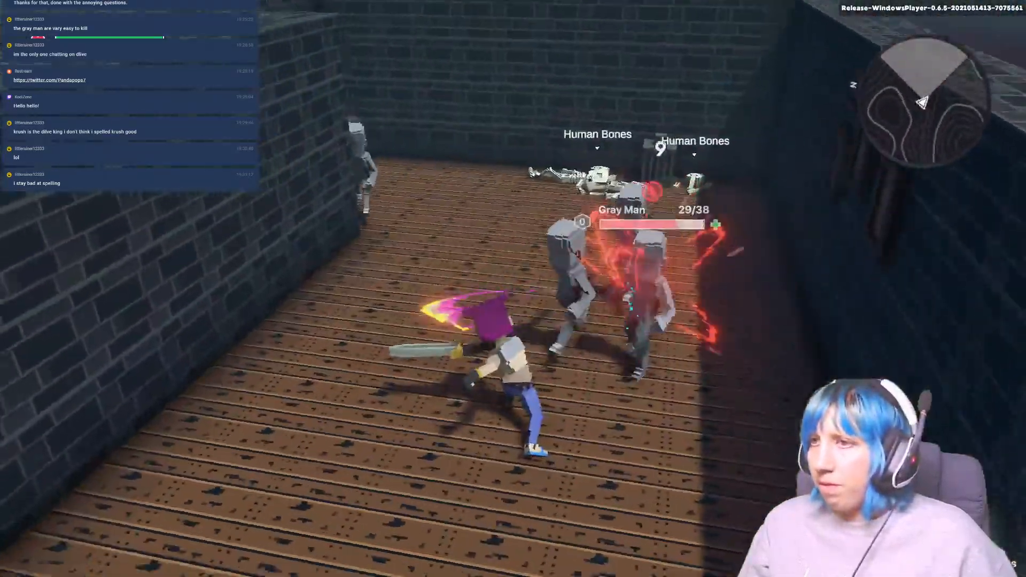
{"action": "left_click", "coordinate": [513, 289]}
{"action": "left_click", "coordinate": [513, 289]}
{"action": "left_click", "coordinate": [513, 288]}
{"action": "left_click", "coordinate": [513, 288]}
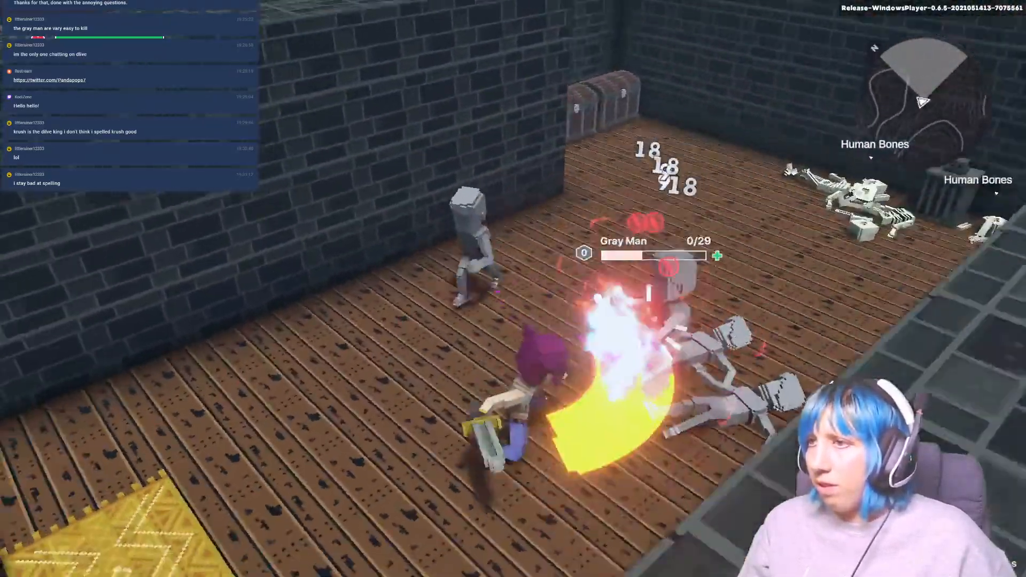
{"action": "left_click", "coordinate": [514, 288]}
{"action": "left_click", "coordinate": [513, 288]}
{"action": "left_click", "coordinate": [513, 289]}
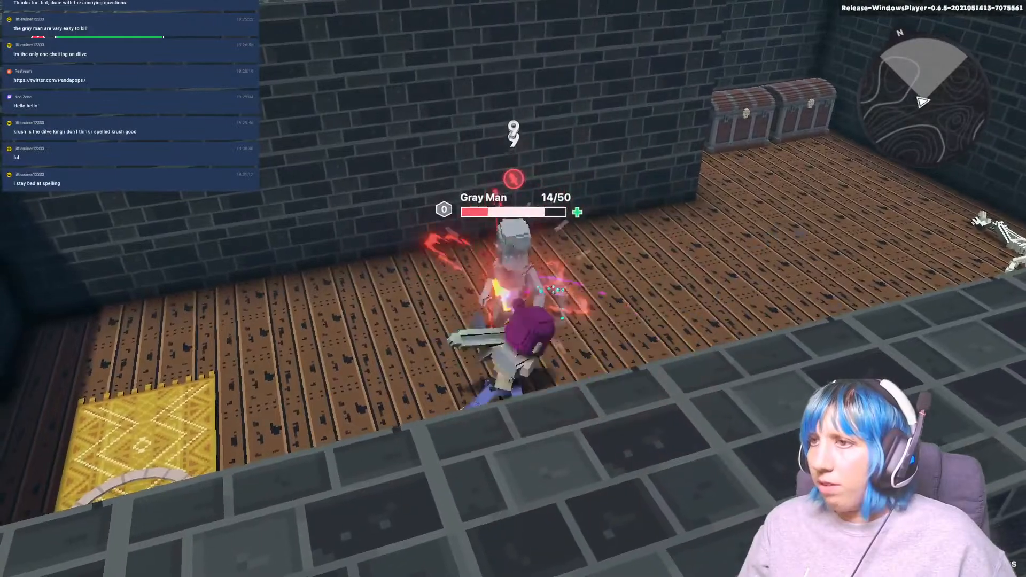
{"action": "left_click", "coordinate": [514, 289]}
{"action": "left_click", "coordinate": [512, 289]}
- Walk to the two pirate chests in the alcove and strike the one nearer the inner wall to test its spawner
{"action": "key", "text": "d"}
{"action": "key", "text": "w"}
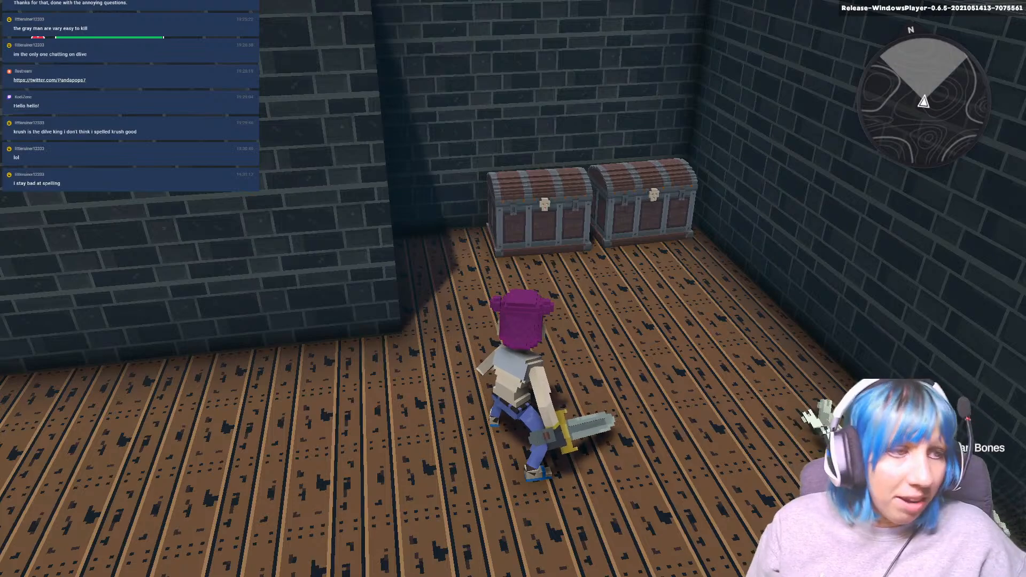
{"action": "key", "text": "w"}
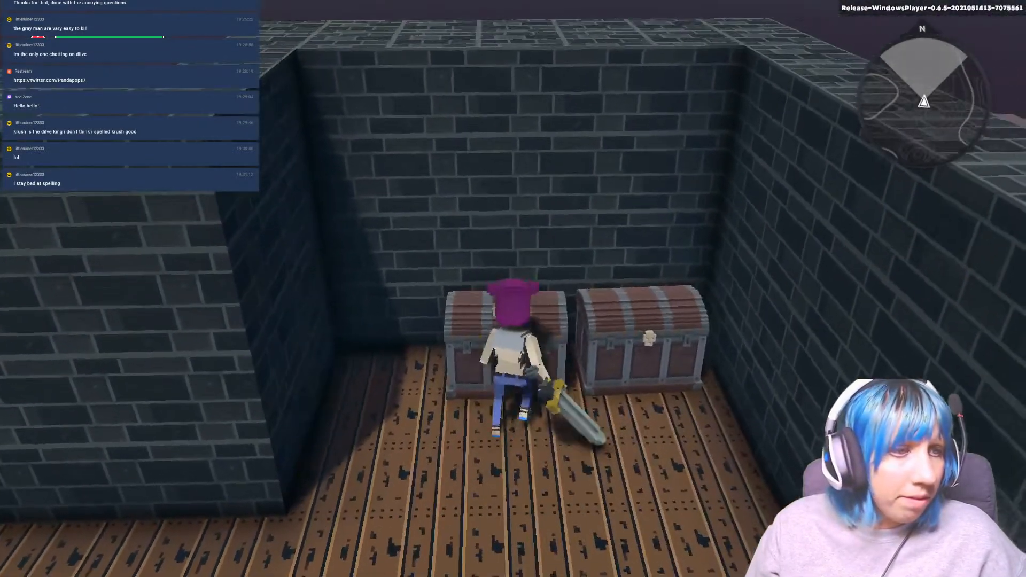
{"action": "left_click", "coordinate": [512, 289]}
{"action": "left_click", "coordinate": [513, 288]}
{"action": "left_click", "coordinate": [514, 289]}
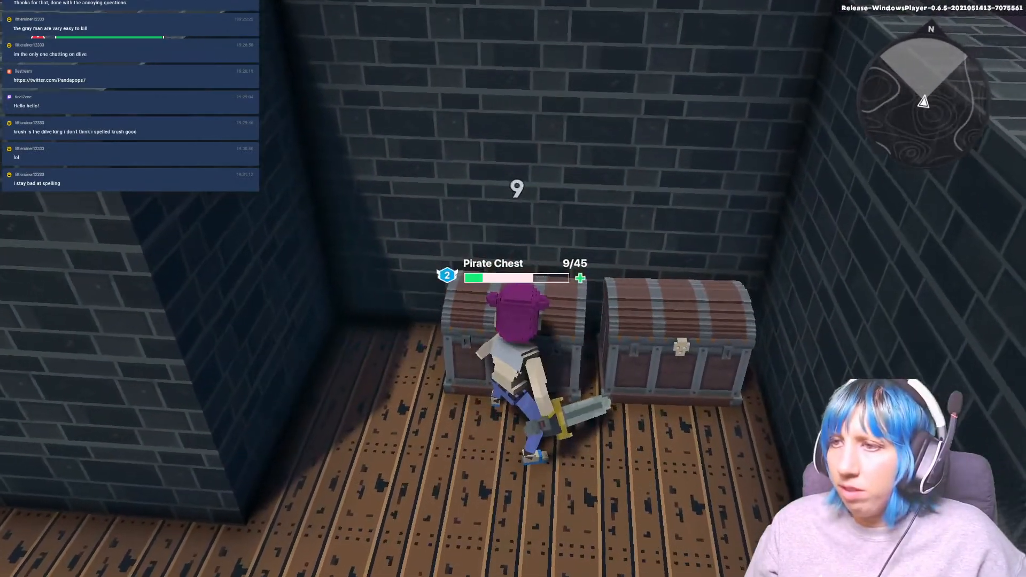
{"action": "key", "text": "w"}
{"action": "key", "text": "s"}
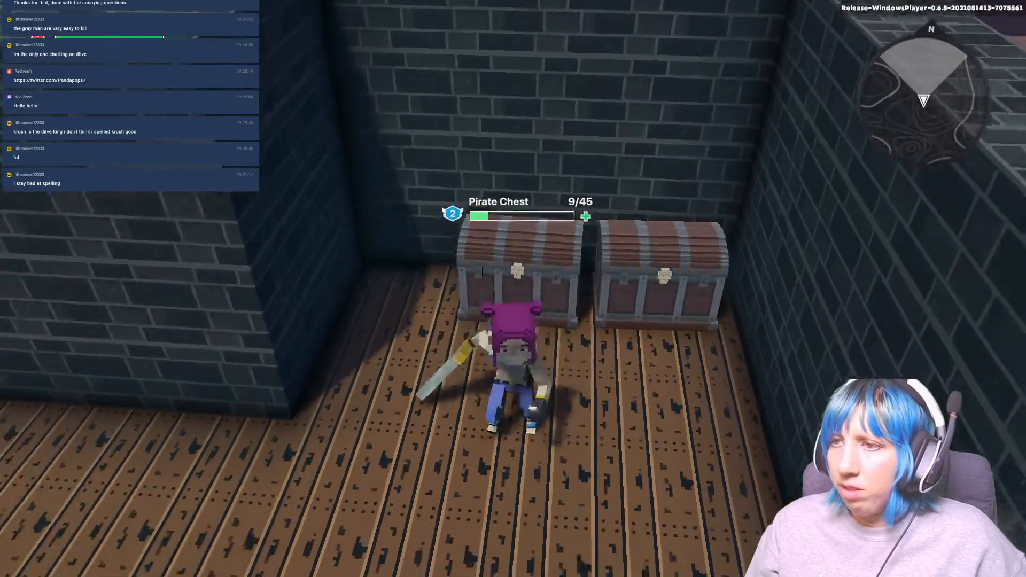
{"action": "key", "text": "w"}
{"action": "key", "text": "s"}
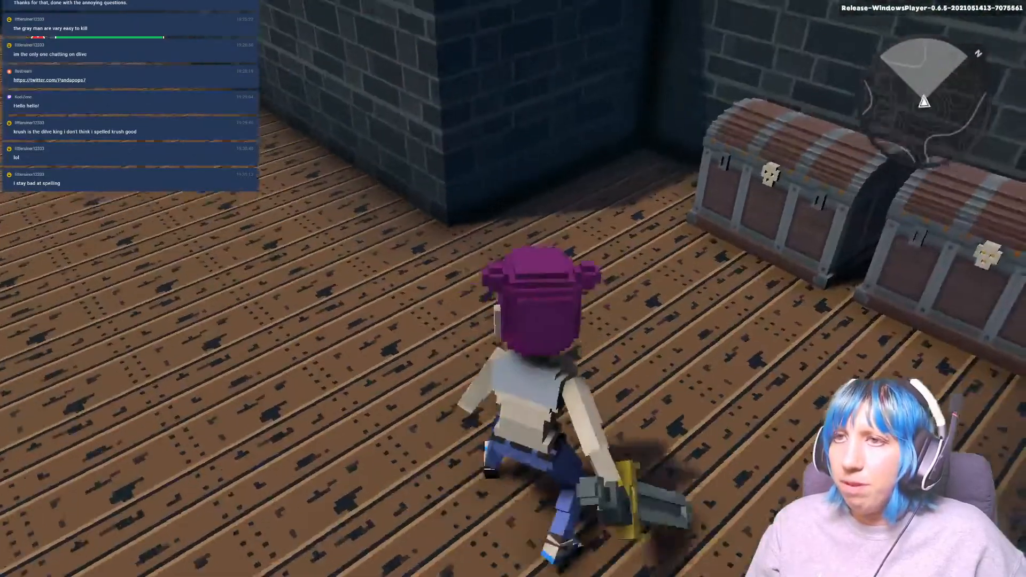
- End the playtest, select the pirate chest with the Asset Spawner behaviour, and expand its full logic settings
{"action": "key", "text": "Escape"}
{"action": "left_click", "coordinate": [218, 278]}
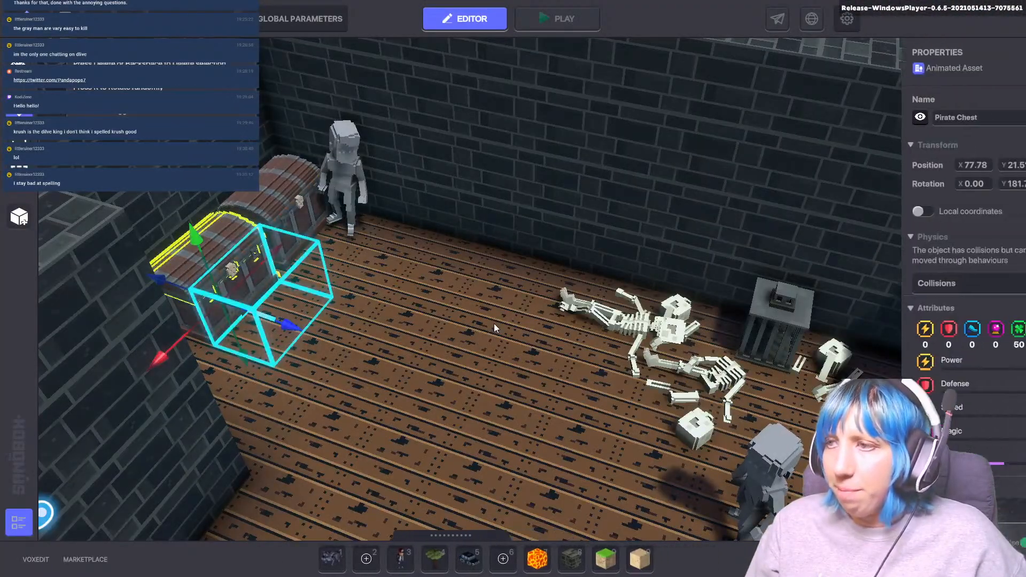
{"action": "scroll", "coordinate": [910, 427], "scroll_direction": "down", "scroll_amount": 5}
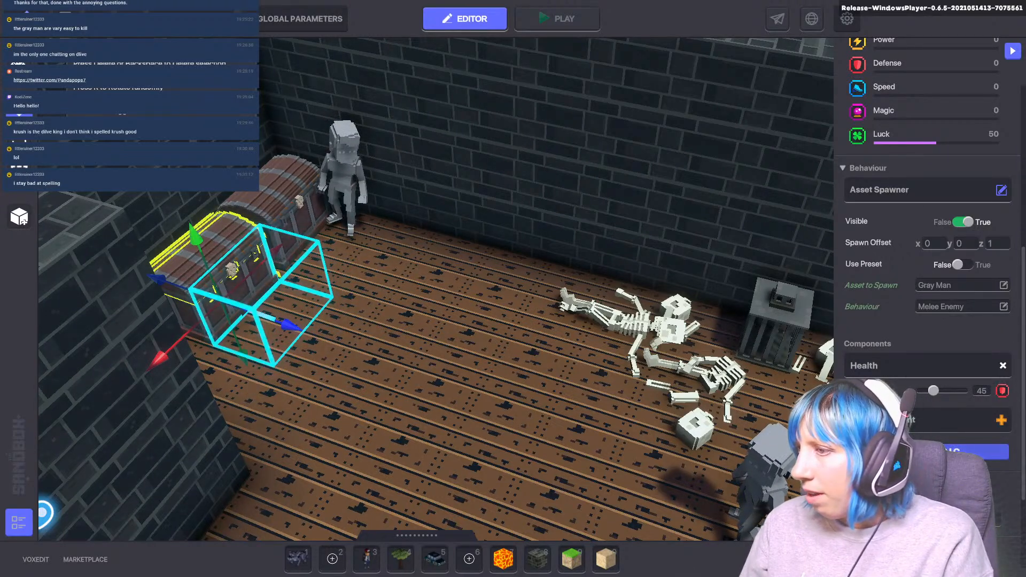
{"action": "left_click", "coordinate": [978, 452]}
{"action": "scroll", "coordinate": [978, 450], "scroll_direction": "down", "scroll_amount": 5}
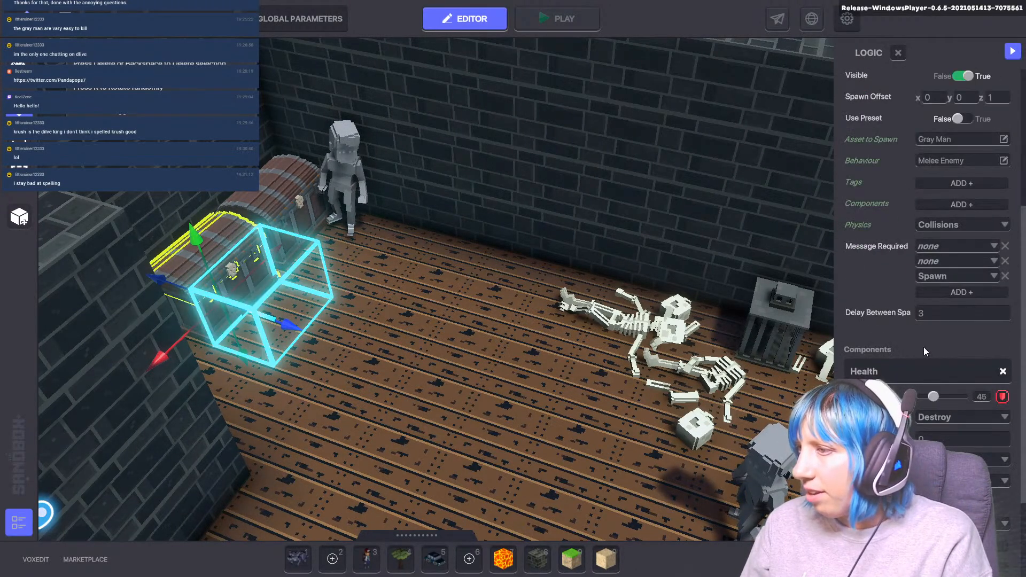
{"action": "left_click", "coordinate": [937, 261]}
{"action": "left_click", "coordinate": [940, 261]}
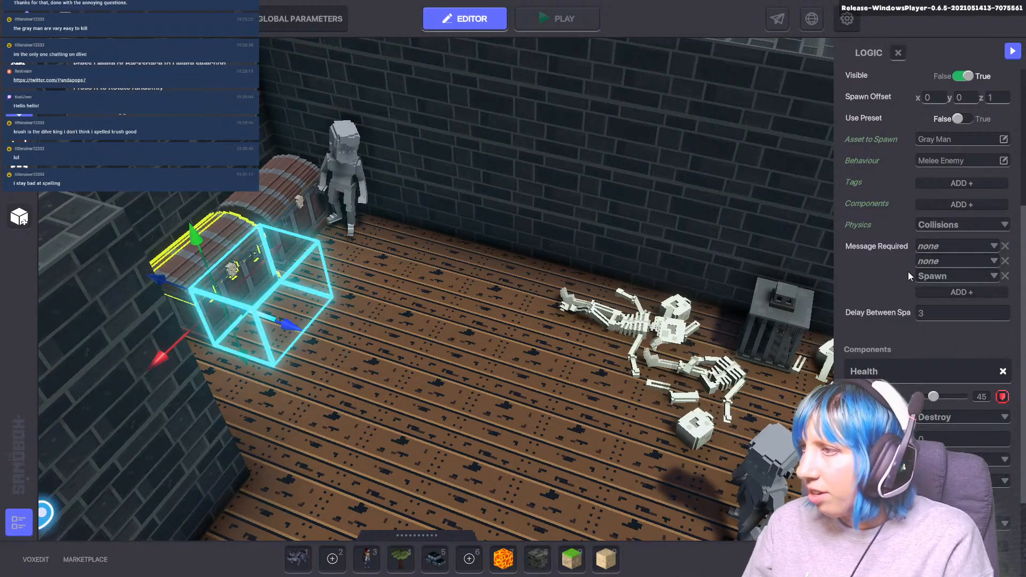
{"action": "left_click", "coordinate": [937, 228]}
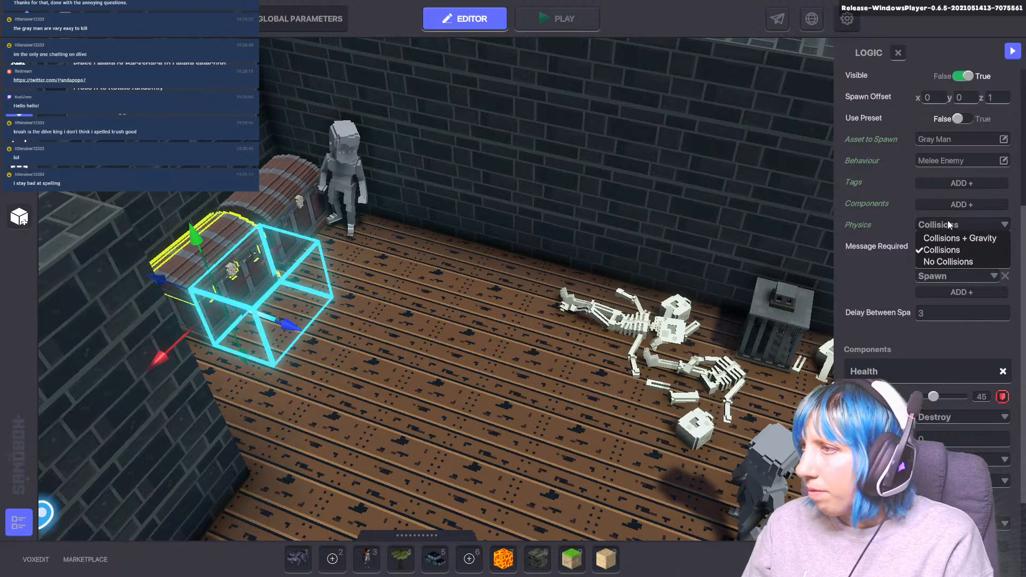
{"action": "left_click", "coordinate": [947, 219]}
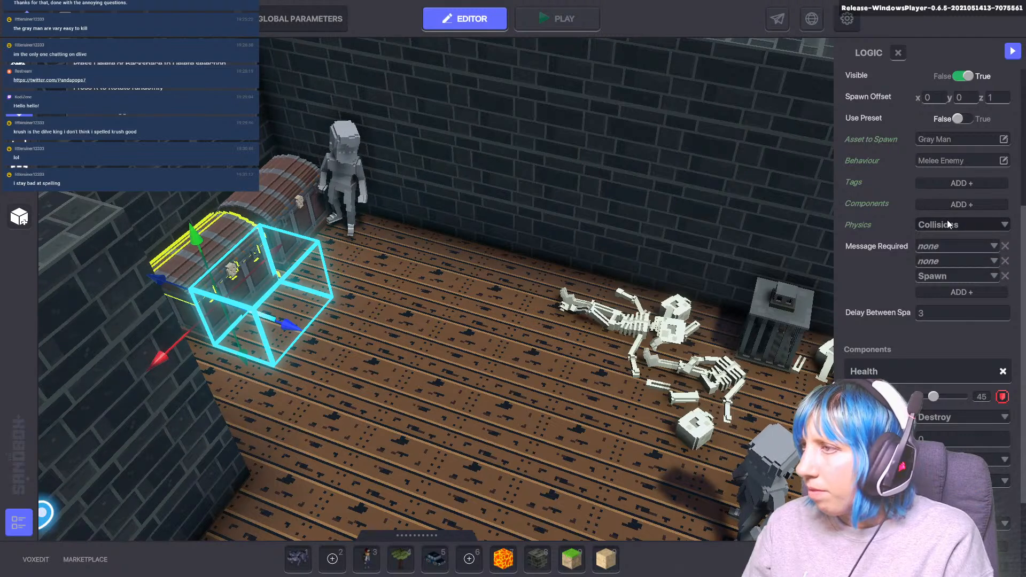
{"action": "left_click", "coordinate": [935, 182]}
{"action": "left_click", "coordinate": [1005, 182]}
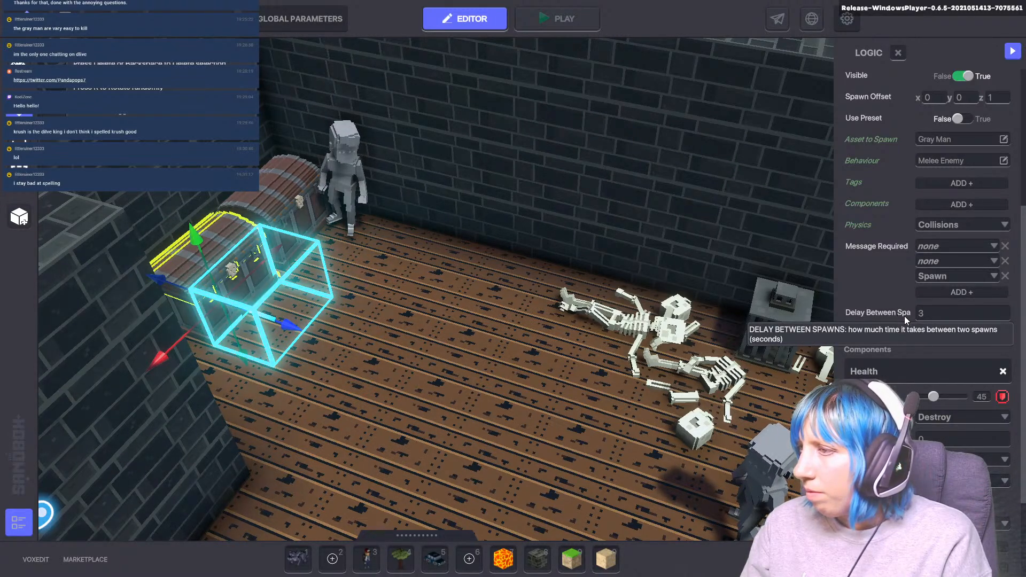
{"action": "left_click", "coordinate": [958, 246]}
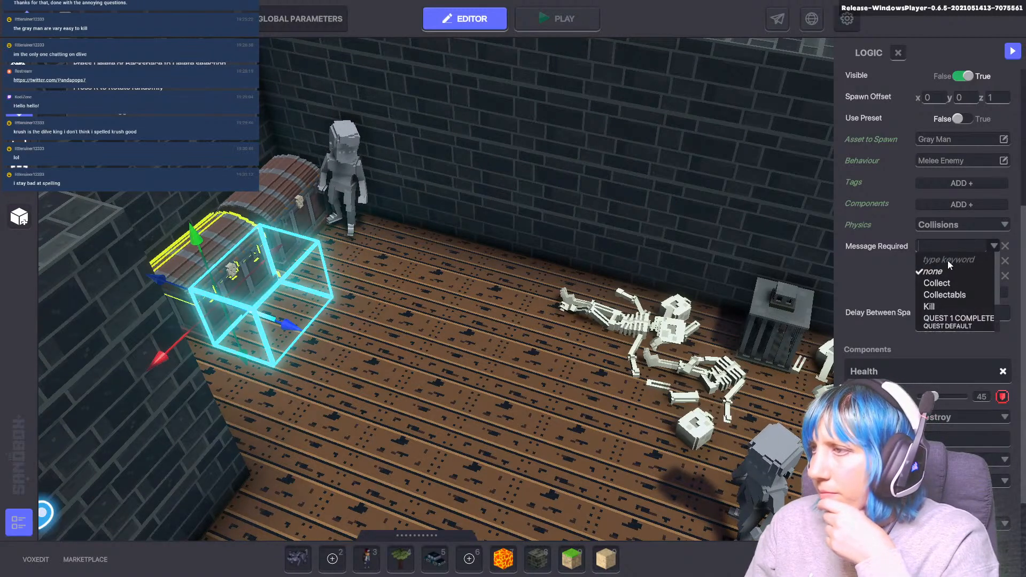
{"action": "left_click", "coordinate": [947, 260]}
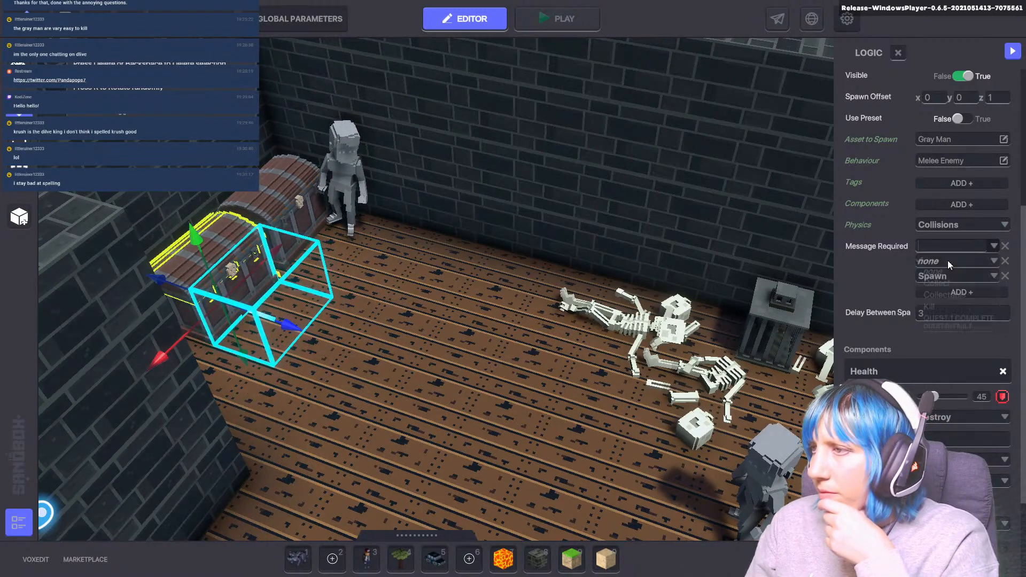
- Set the second required message of the chest's Asset Spawner to Kill, keeping Spawn as the third message
{"action": "left_click", "coordinate": [949, 263]}
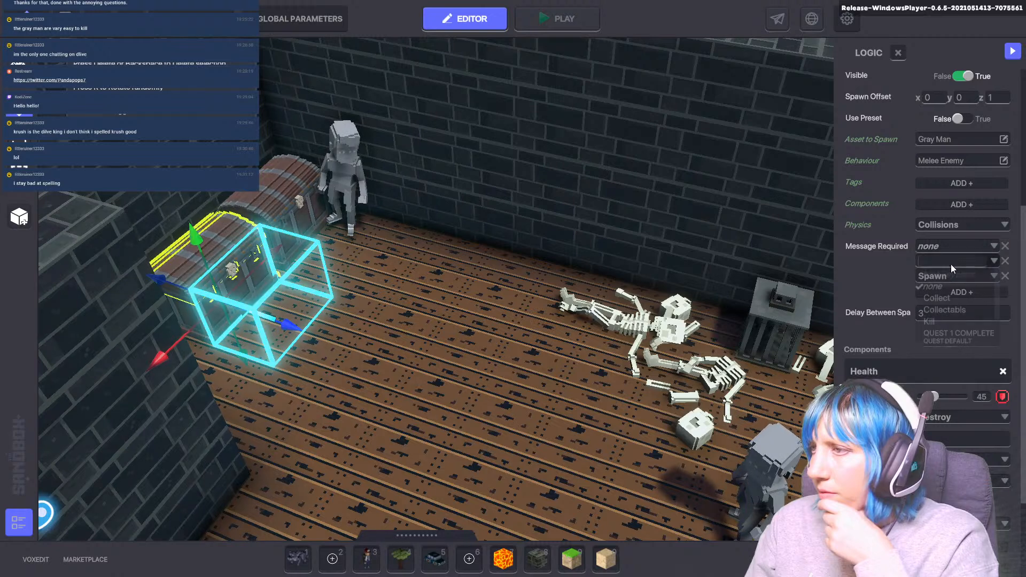
{"action": "scroll", "coordinate": [954, 302], "scroll_direction": "down", "scroll_amount": 1}
{"action": "scroll", "coordinate": [954, 301], "scroll_direction": "up", "scroll_amount": 1}
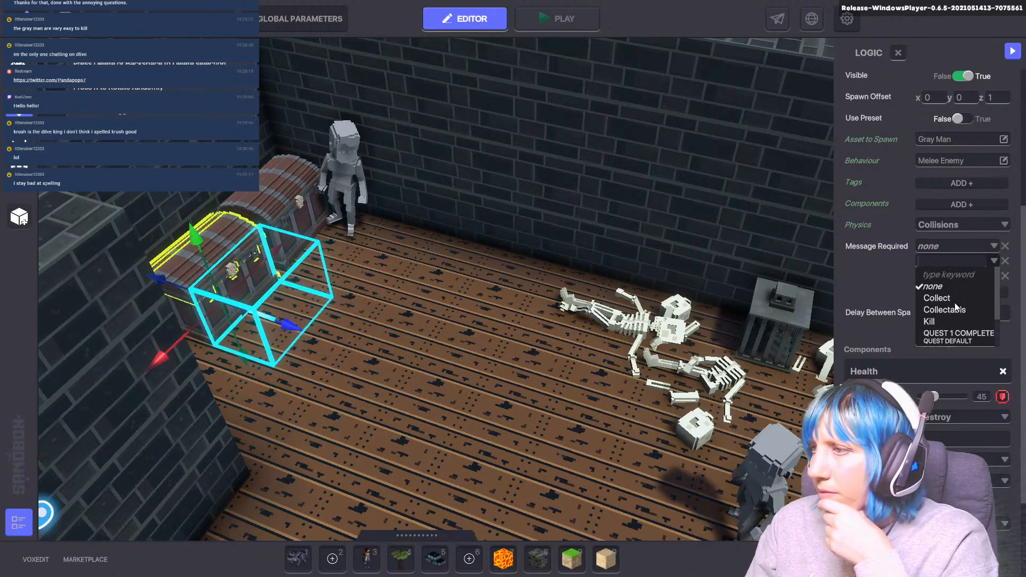
{"action": "scroll", "coordinate": [955, 303], "scroll_direction": "down", "scroll_amount": 2}
{"action": "scroll", "coordinate": [954, 303], "scroll_direction": "up", "scroll_amount": 1}
{"action": "left_click", "coordinate": [939, 290]}
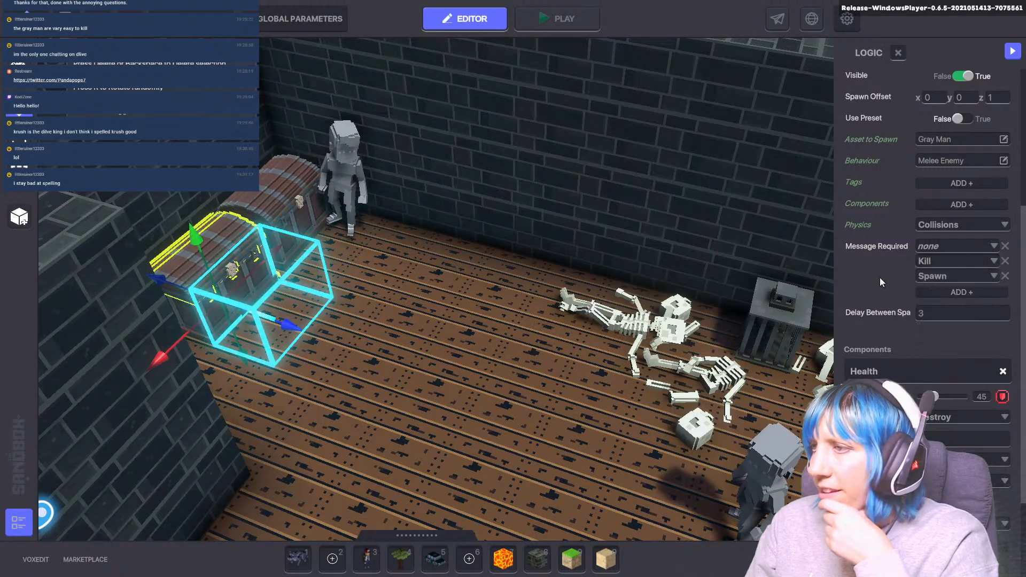
{"action": "left_click", "coordinate": [939, 276]}
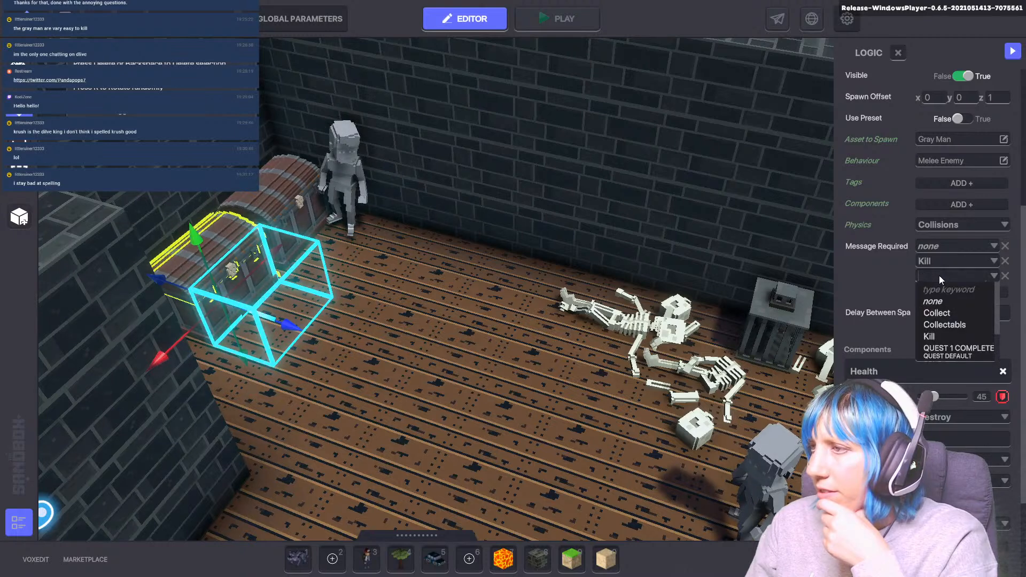
{"action": "left_click", "coordinate": [895, 289]}
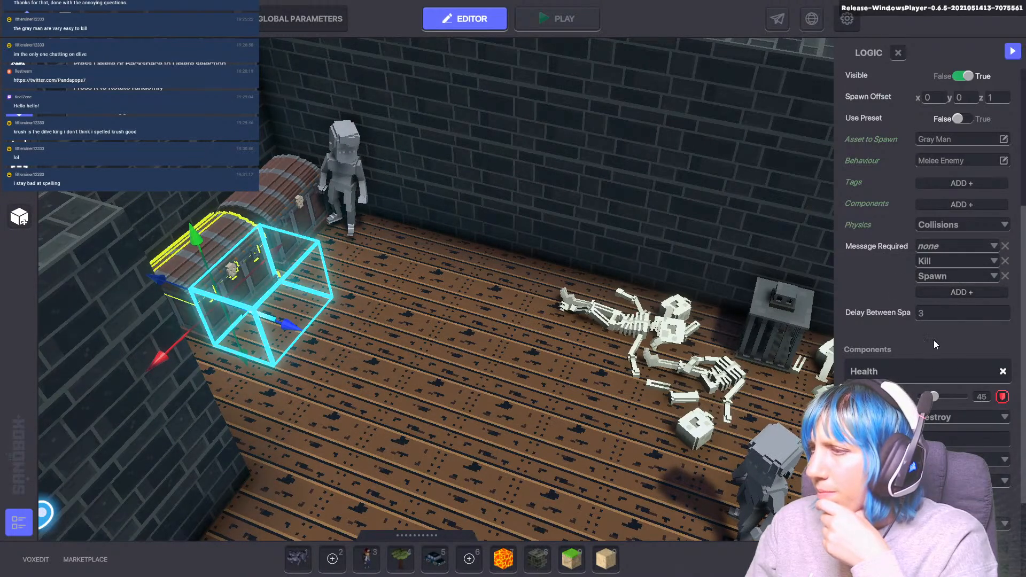
{"action": "scroll", "coordinate": [933, 341], "scroll_direction": "down", "scroll_amount": 2}
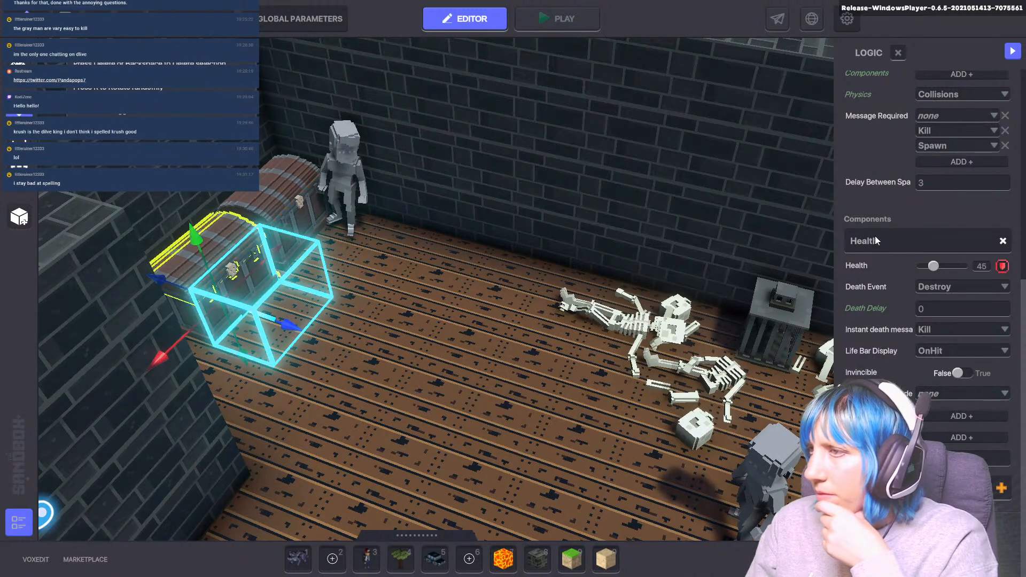
{"action": "scroll", "coordinate": [891, 294], "scroll_direction": "up", "scroll_amount": 5}
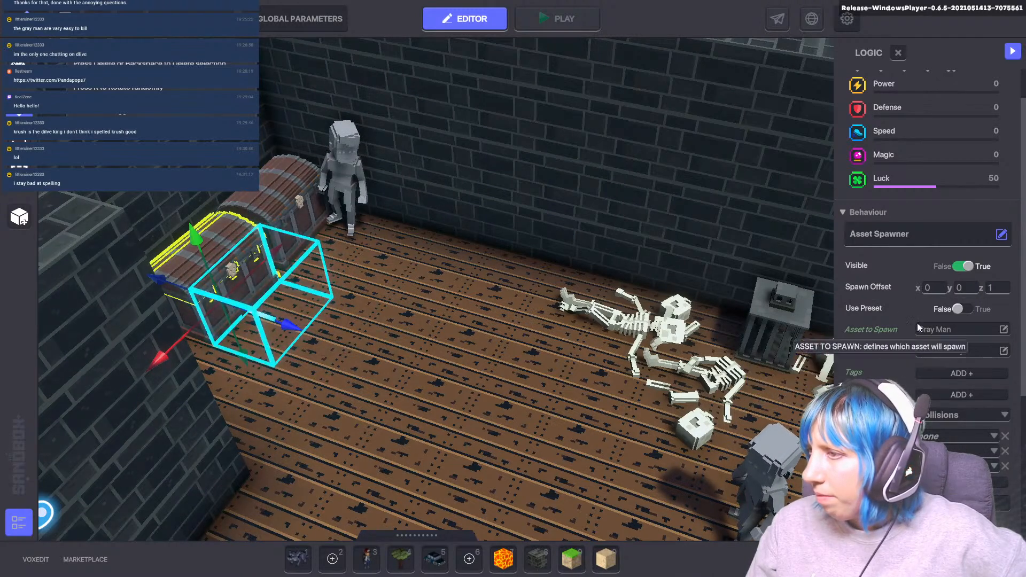
{"action": "left_click", "coordinate": [957, 309]}
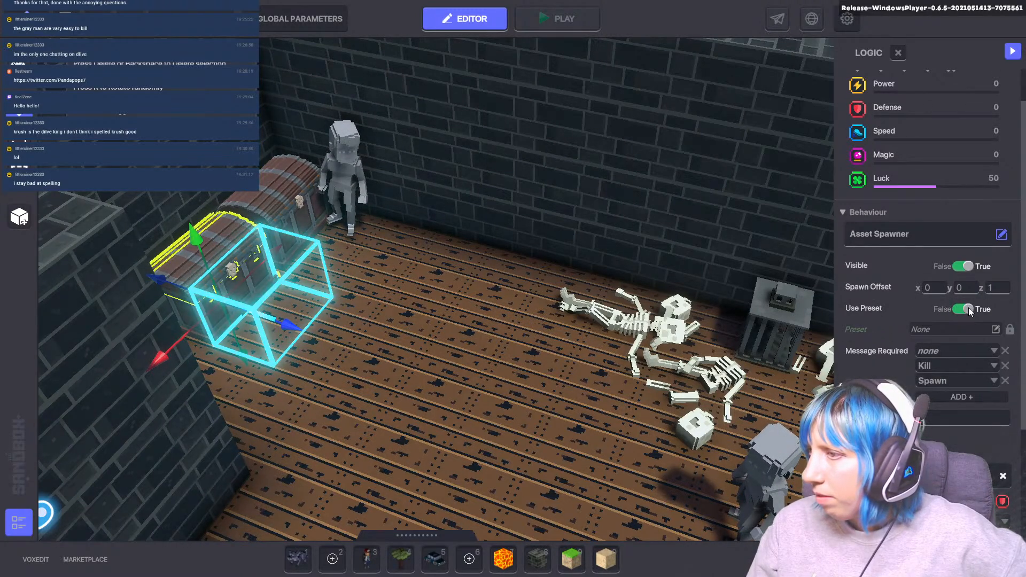
{"action": "left_click", "coordinate": [968, 309]}
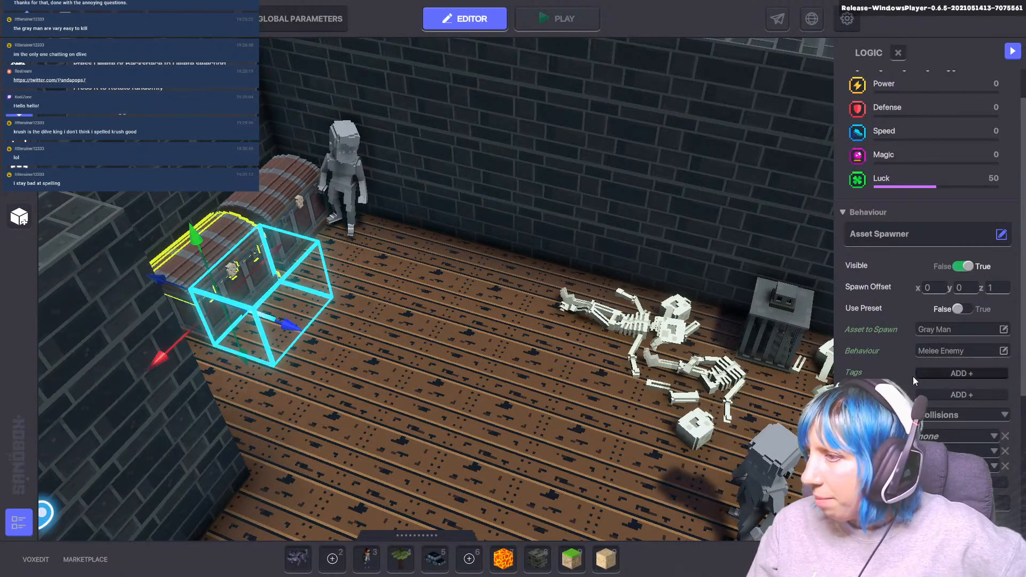
{"action": "left_click", "coordinate": [951, 397]}
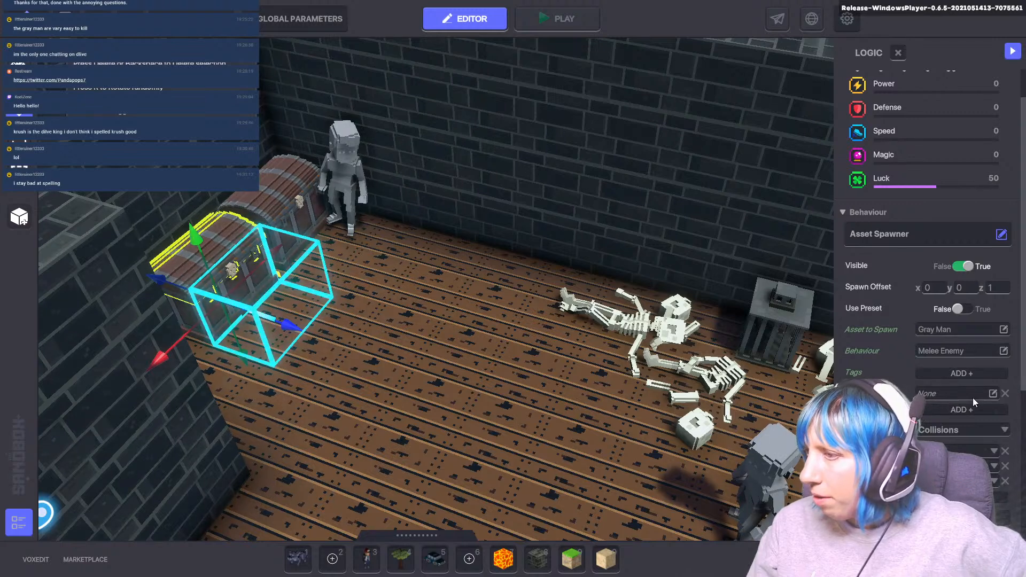
{"action": "left_click", "coordinate": [972, 397]}
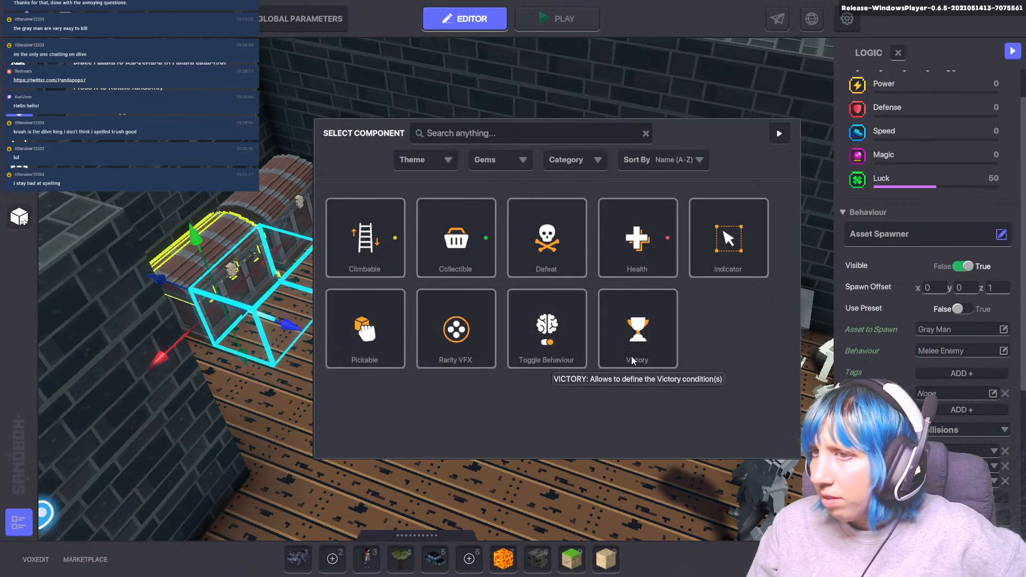
{"action": "left_click", "coordinate": [779, 135]}
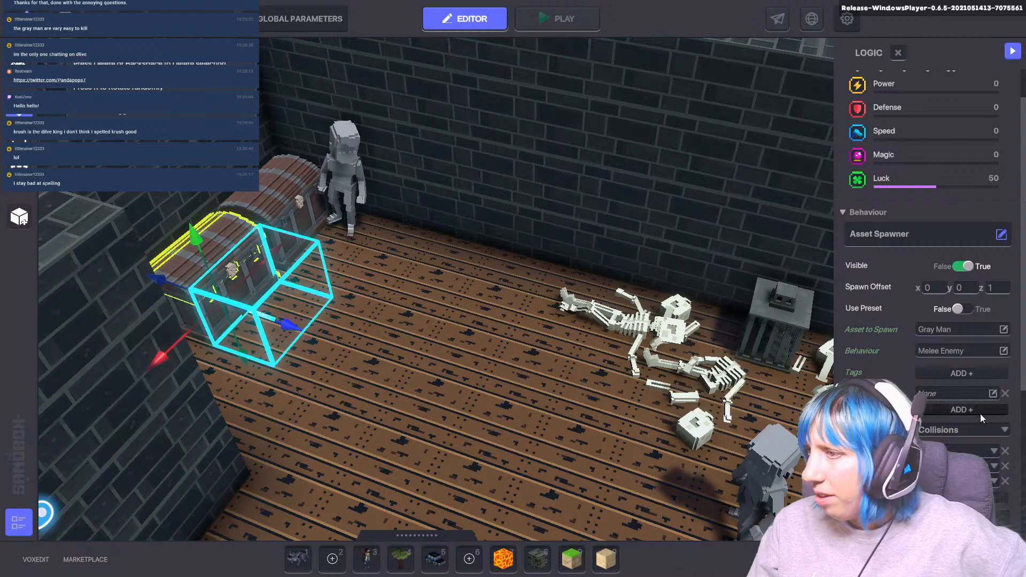
{"action": "left_click", "coordinate": [1005, 393]}
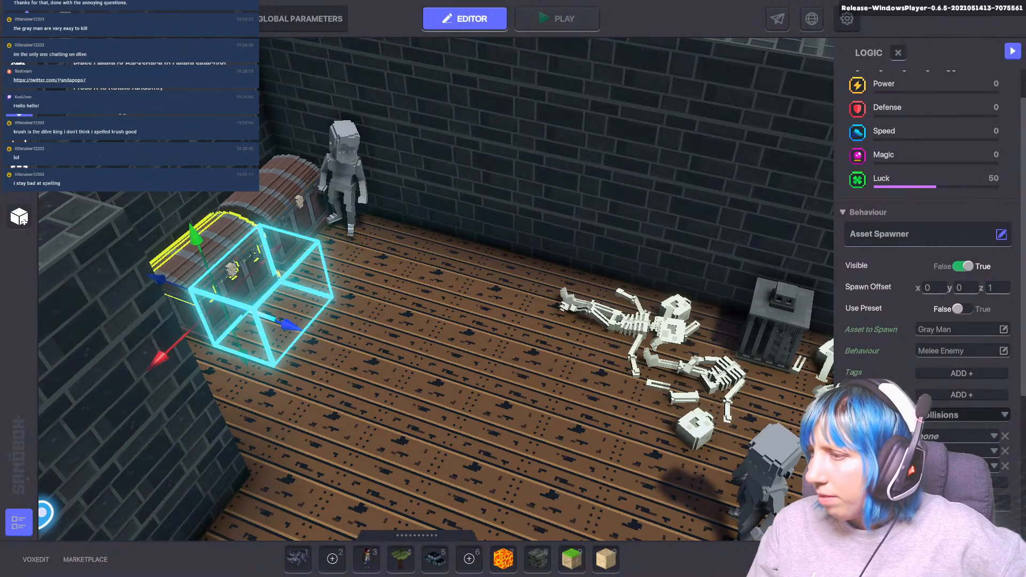
- Start another playtest, fight off the Gray Men, and walk up to the pirate chests in the alcove
{"action": "scroll", "coordinate": [927, 320], "scroll_direction": "down", "scroll_amount": 3}
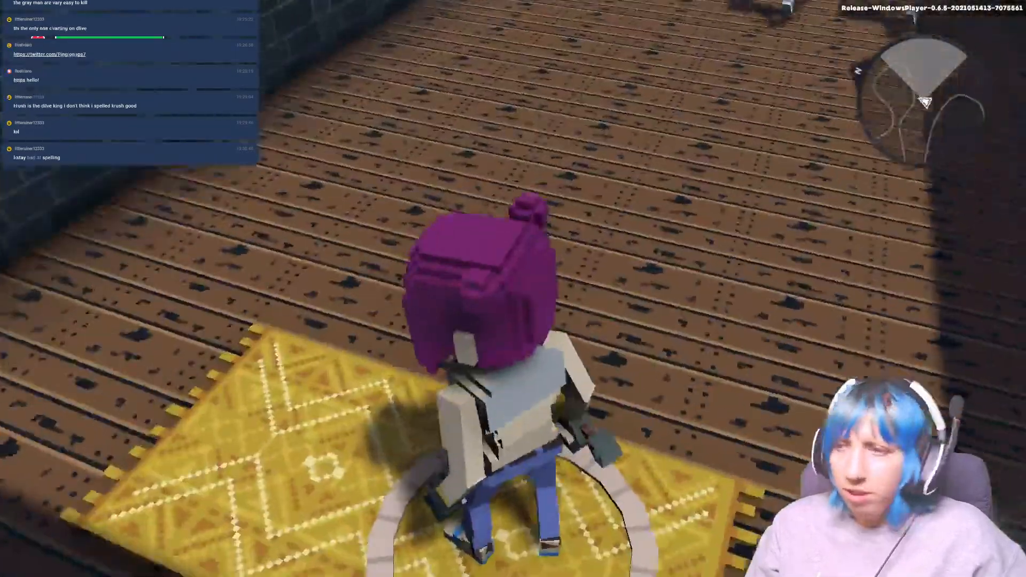
{"action": "key", "text": "w"}
{"action": "left_click", "coordinate": [513, 289]}
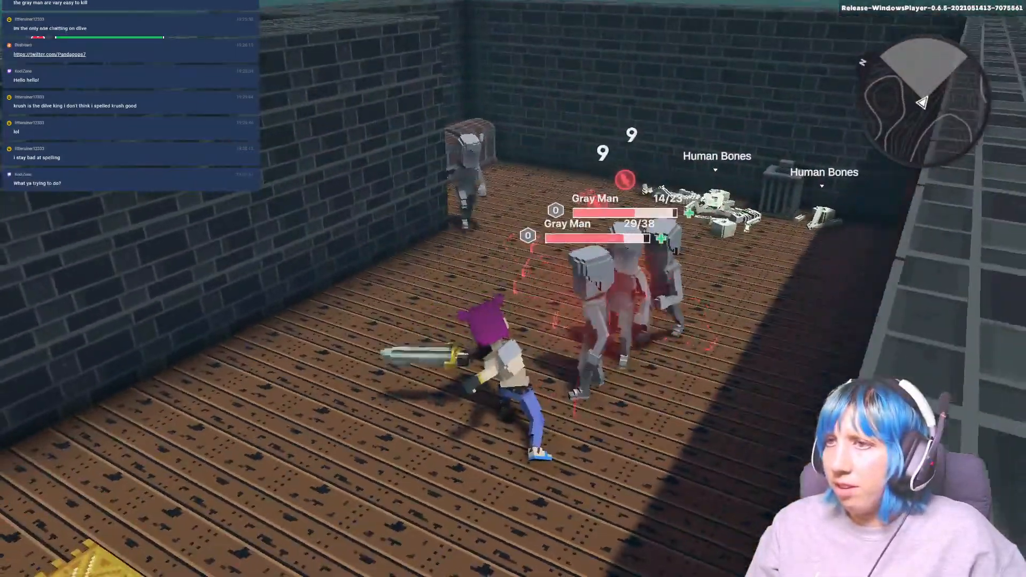
{"action": "left_click", "coordinate": [513, 288]}
{"action": "left_click", "coordinate": [513, 288]}
{"action": "left_click", "coordinate": [513, 289]}
{"action": "left_click", "coordinate": [513, 289]}
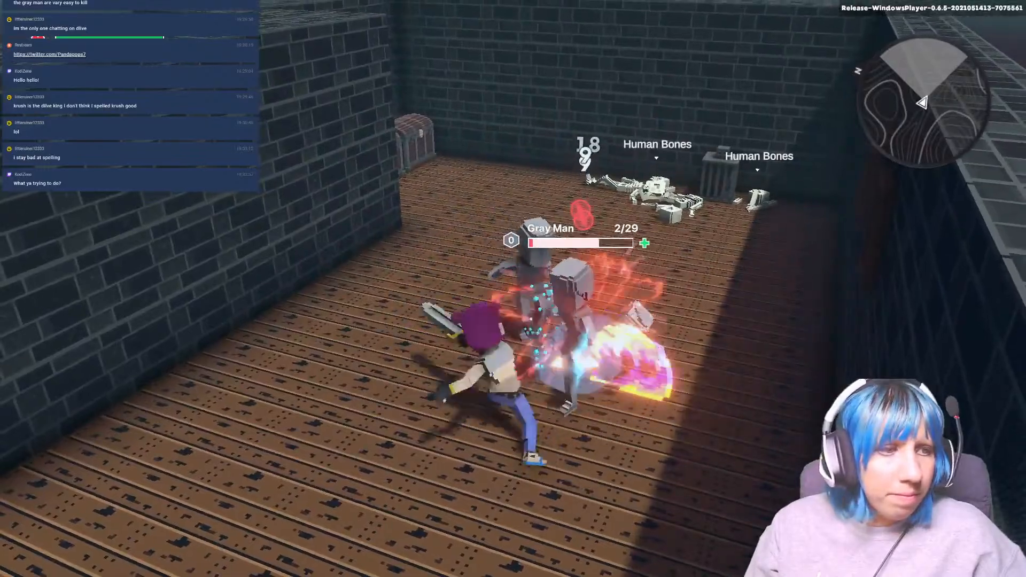
{"action": "left_click", "coordinate": [513, 289]}
{"action": "left_click", "coordinate": [513, 289]}
{"action": "left_click", "coordinate": [514, 289]}
{"action": "left_click", "coordinate": [513, 289]}
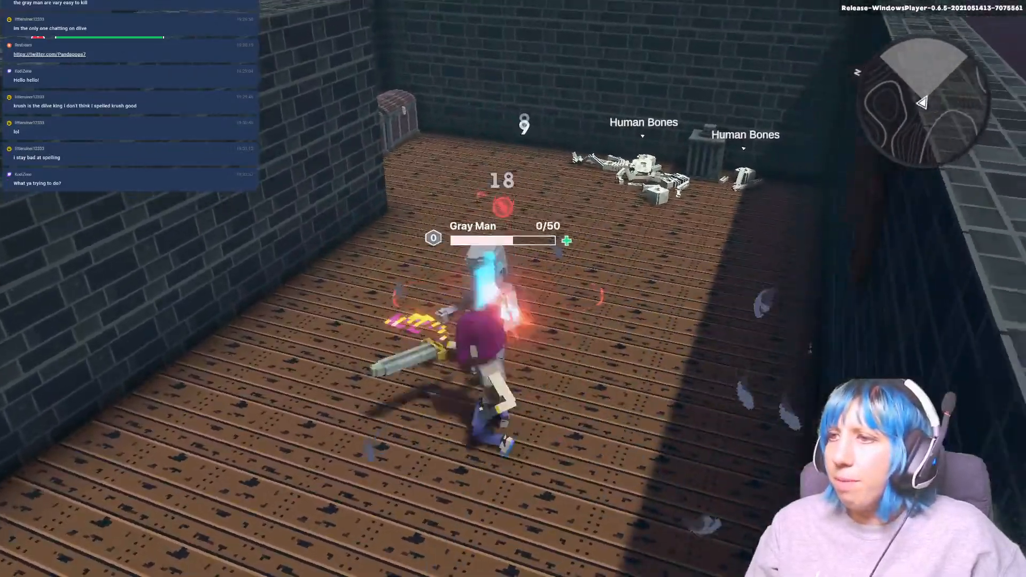
{"action": "left_click", "coordinate": [513, 289]}
{"action": "key", "text": "w"}
{"action": "key", "text": "w"}
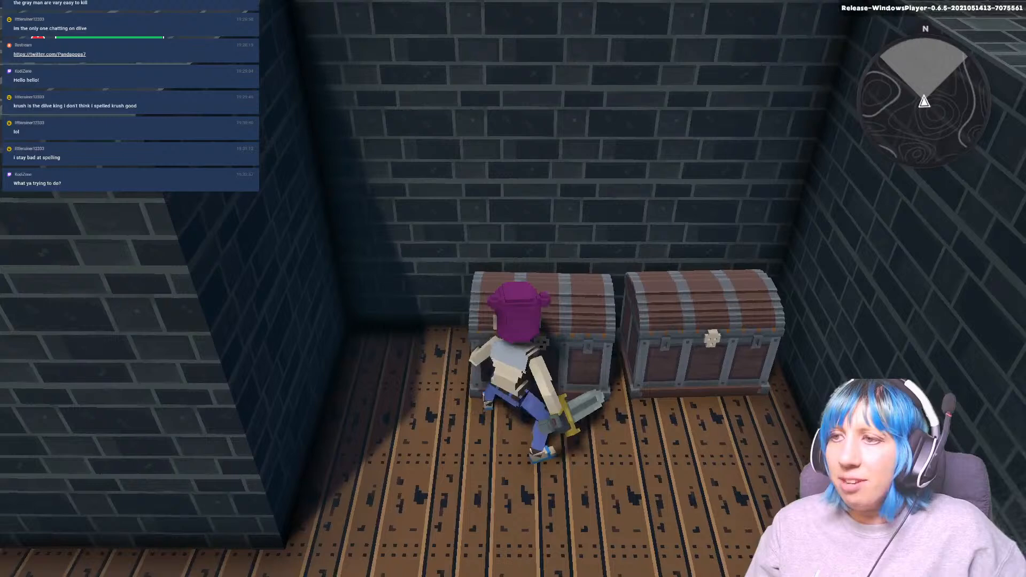
- Strike the pirate chest nearer the inner wall to test its spawner, and end the playtest
{"action": "left_click", "coordinate": [513, 289]}
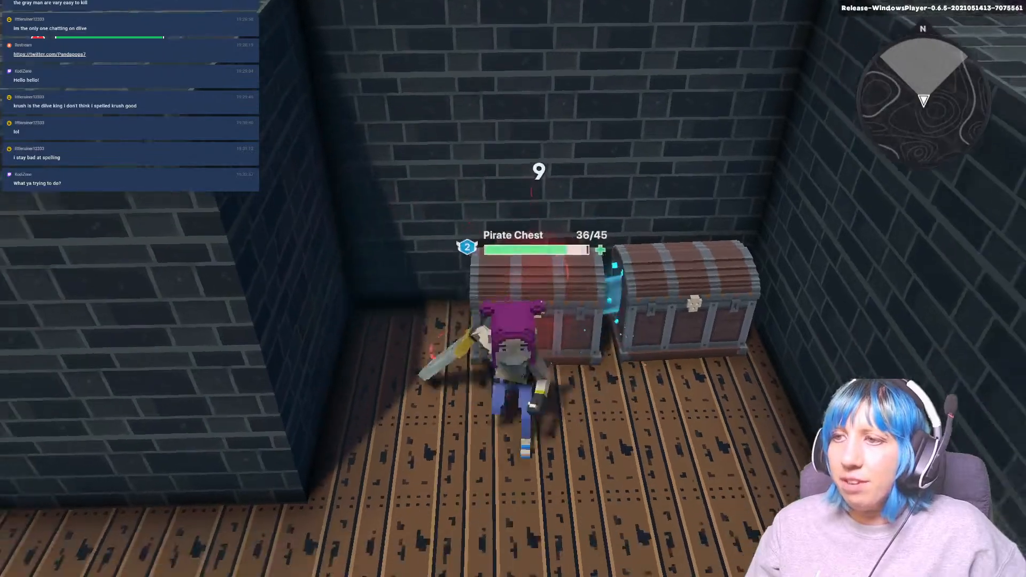
{"action": "key", "text": "Escape"}
- Select the pirate chest with the Asset Spawner behaviour and open its full logic settings
{"action": "left_click", "coordinate": [224, 278]}
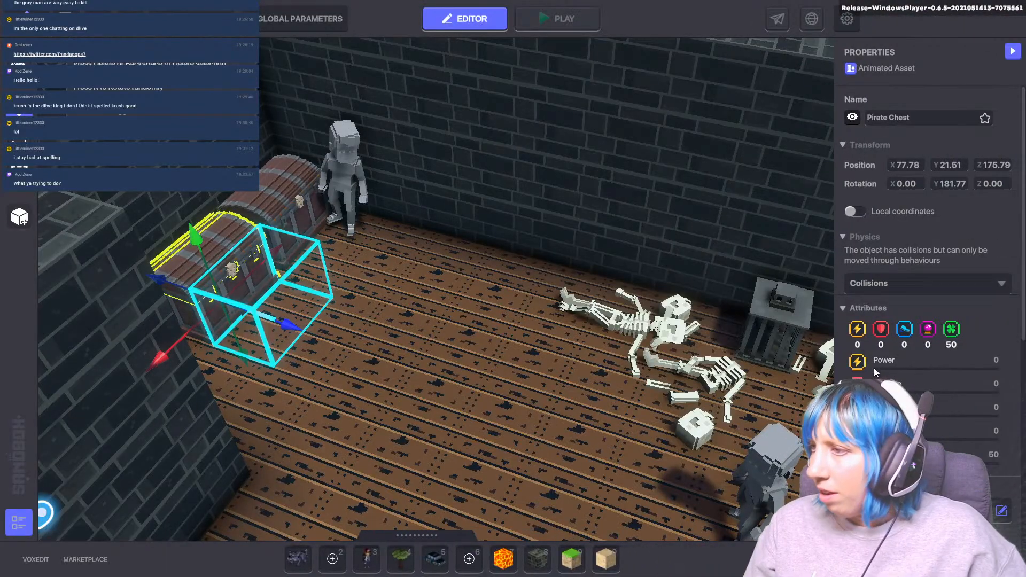
{"action": "scroll", "coordinate": [952, 406], "scroll_direction": "down", "scroll_amount": 5}
{"action": "scroll", "coordinate": [940, 399], "scroll_direction": "up", "scroll_amount": 3}
{"action": "scroll", "coordinate": [940, 398], "scroll_direction": "up", "scroll_amount": 3}
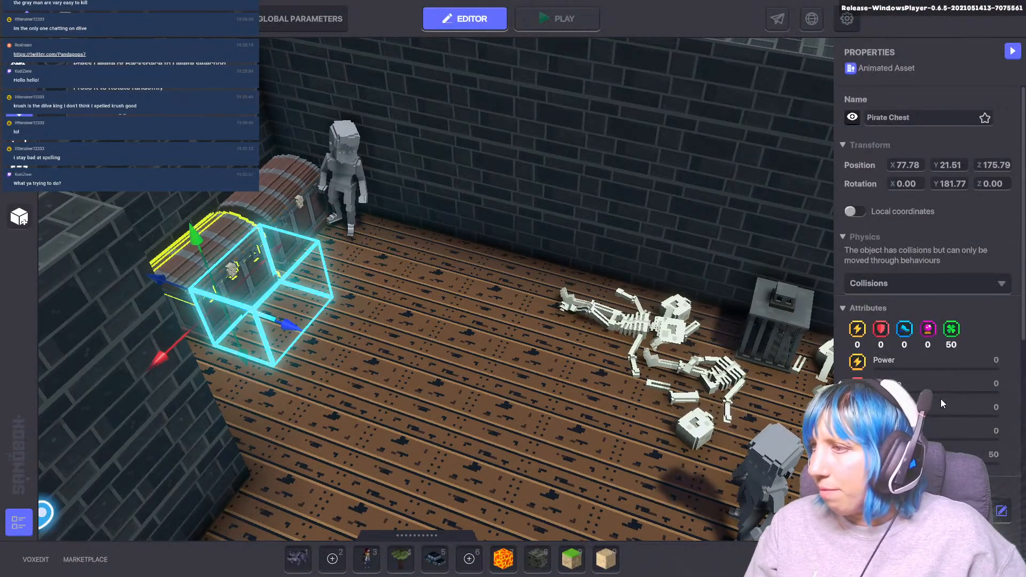
{"action": "scroll", "coordinate": [930, 360], "scroll_direction": "down", "scroll_amount": 7}
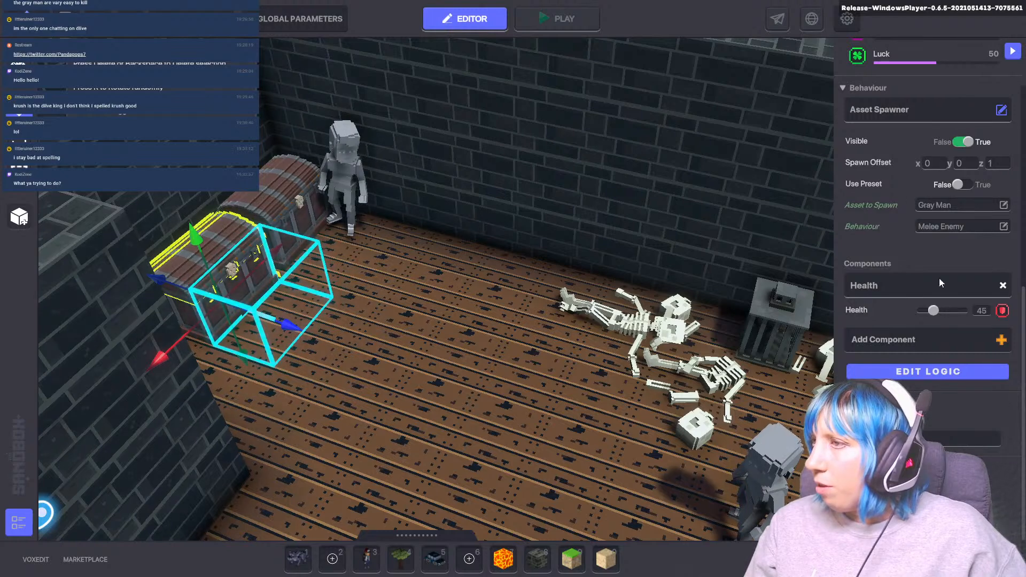
{"action": "left_click", "coordinate": [934, 373]}
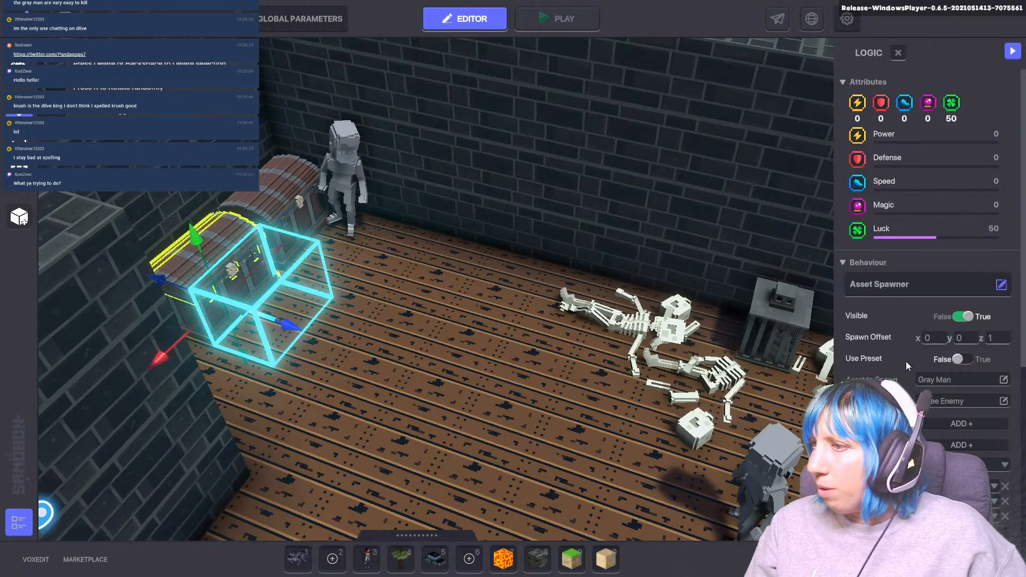
- Compare the Asset Spawner's options with Use Preset on and off, and review its required messages and Health settings
{"action": "left_click", "coordinate": [963, 363]}
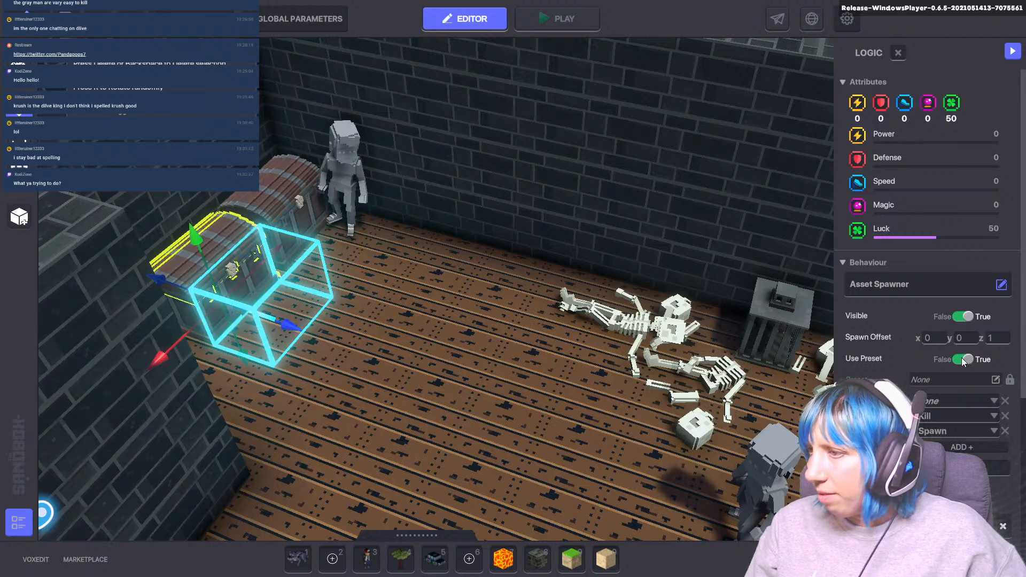
{"action": "left_click", "coordinate": [963, 359]}
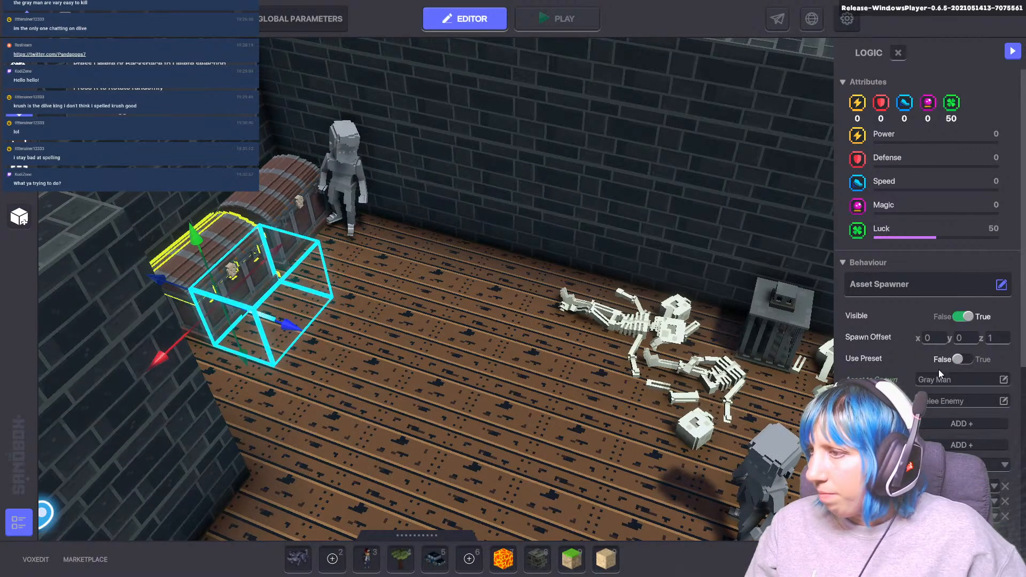
{"action": "scroll", "coordinate": [951, 444], "scroll_direction": "down", "scroll_amount": 3}
{"action": "scroll", "coordinate": [945, 435], "scroll_direction": "down", "scroll_amount": 8}
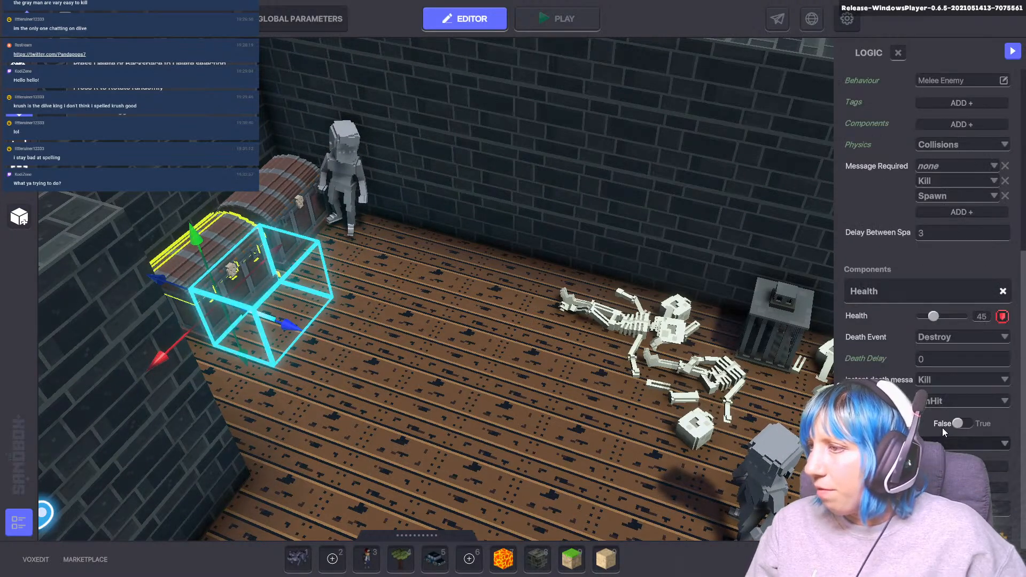
{"action": "scroll", "coordinate": [941, 427], "scroll_direction": "up", "scroll_amount": 8}
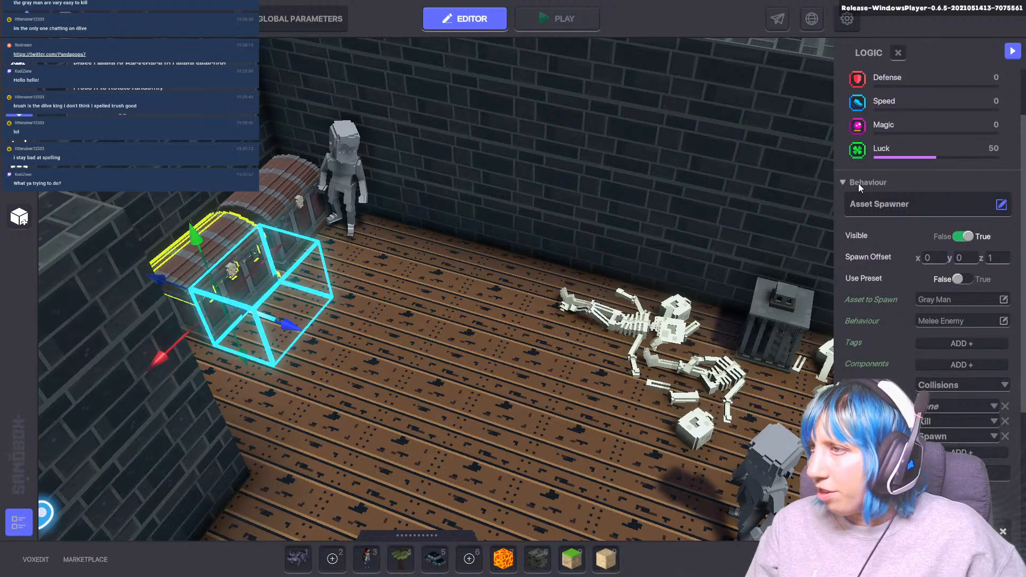
{"action": "scroll", "coordinate": [858, 184], "scroll_direction": "up", "scroll_amount": 3}
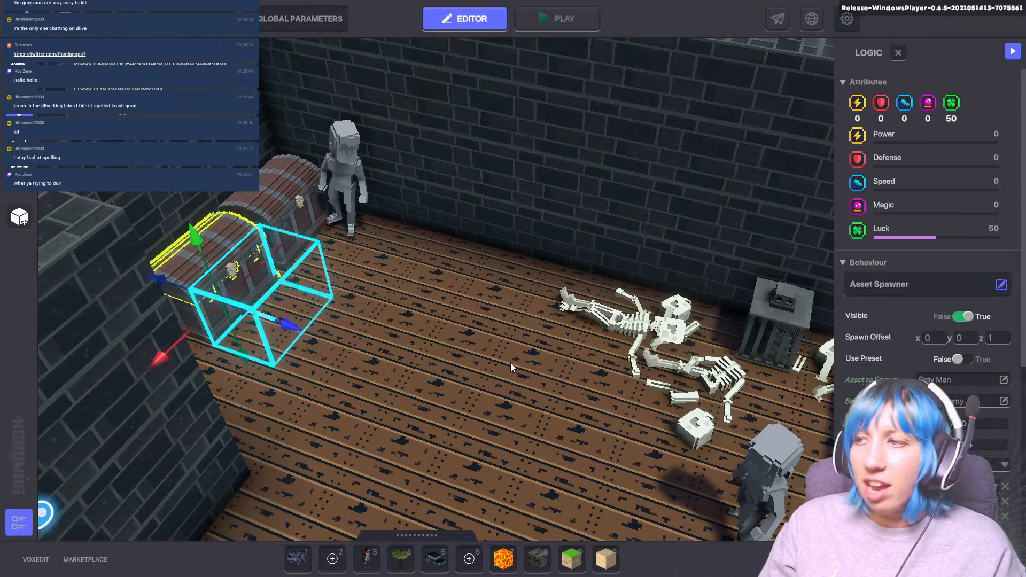
- Search the assets for "gra" and reselect Gray Man as the Asset Spawner's asset to spawn
{"action": "left_click", "coordinate": [952, 382]}
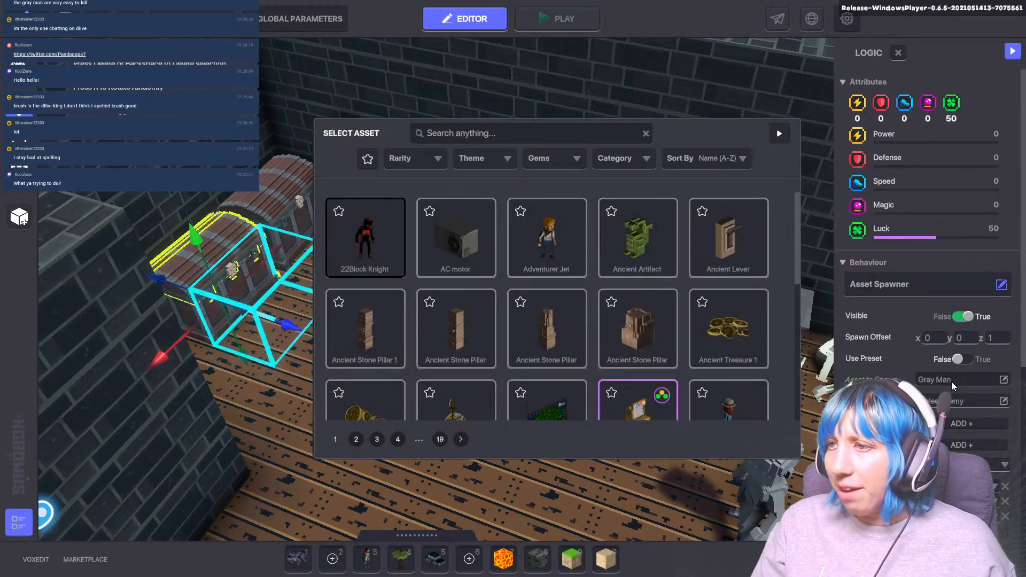
{"action": "left_click", "coordinate": [505, 133]}
{"action": "type", "text": "gra"}
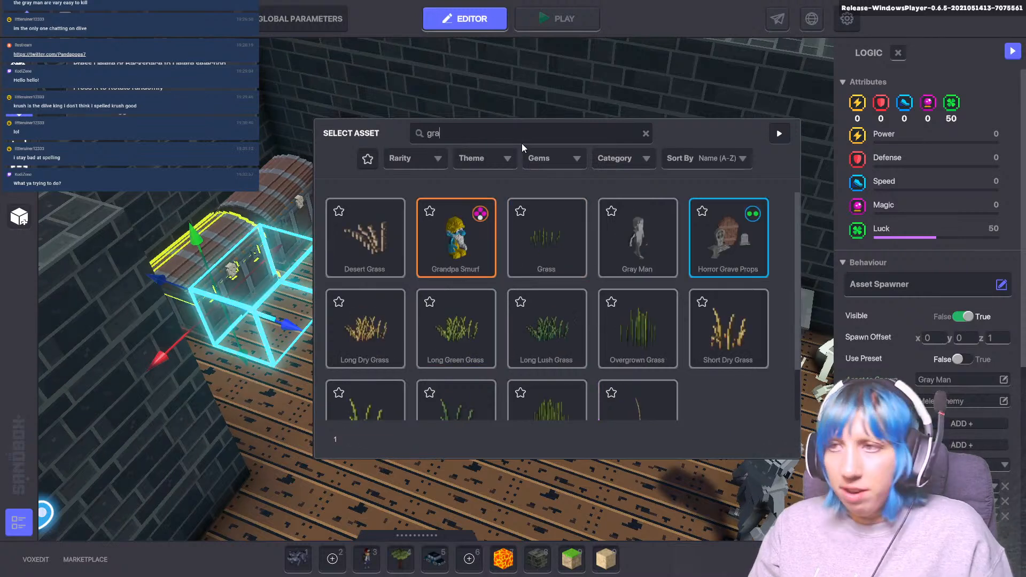
{"action": "left_click", "coordinate": [636, 240]}
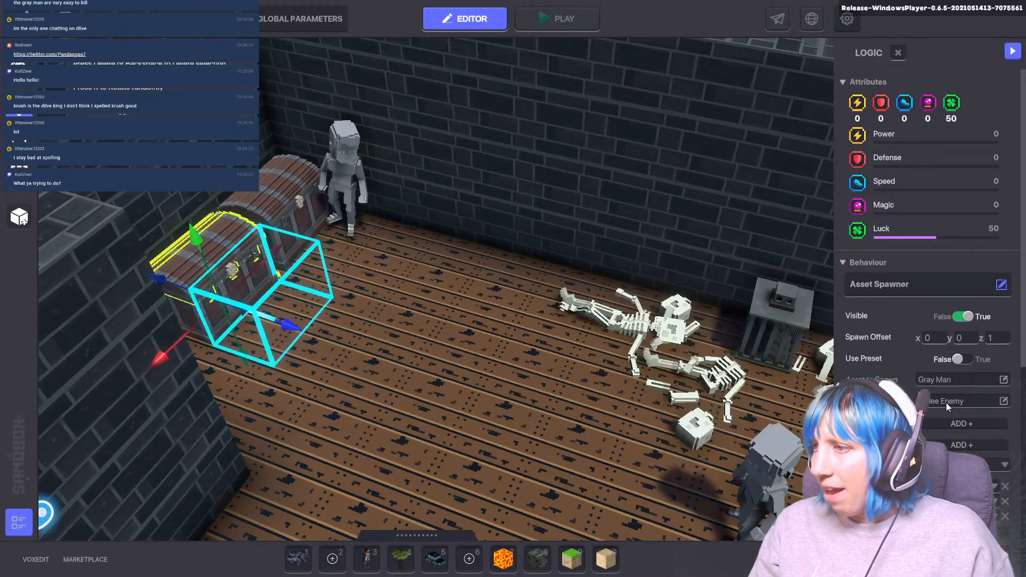
- Review the behaviours available for the spawned Gray Man
{"action": "left_click", "coordinate": [959, 403]}
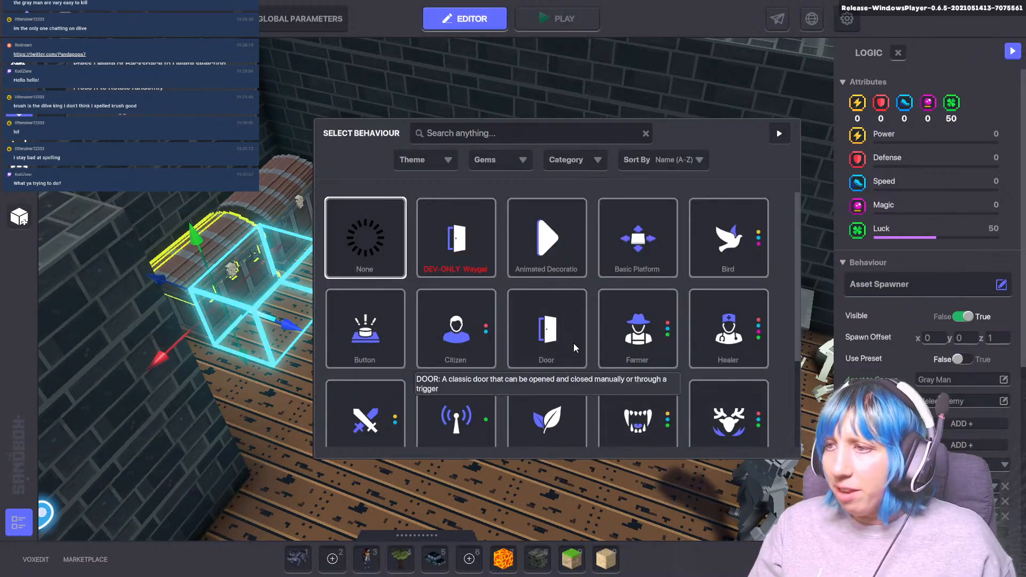
{"action": "scroll", "coordinate": [525, 393], "scroll_direction": "down", "scroll_amount": 3}
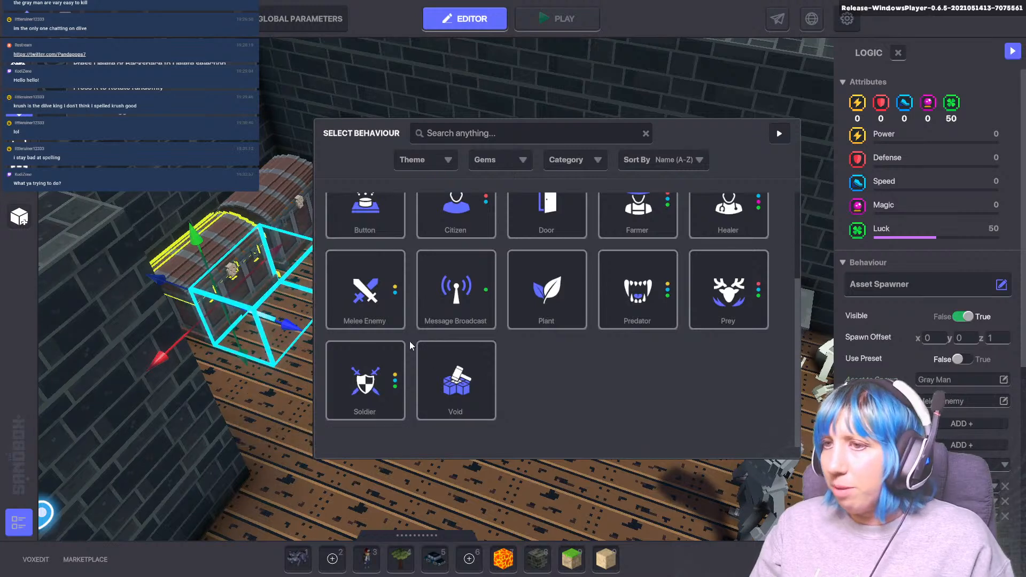
{"action": "scroll", "coordinate": [652, 332], "scroll_direction": "up", "scroll_amount": 3}
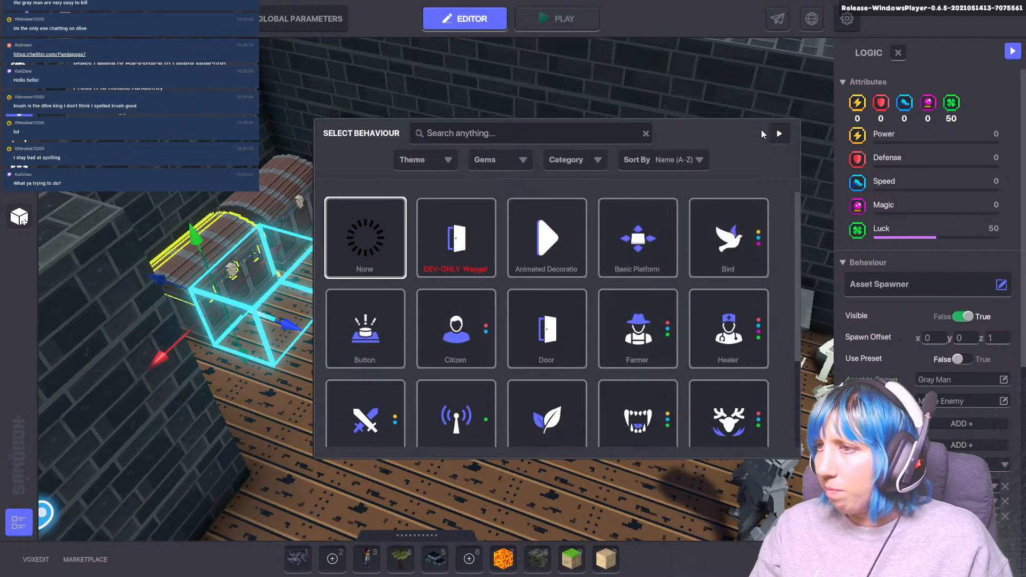
{"action": "left_click", "coordinate": [779, 134]}
- Review the components that can be added to the spawned Gray Man
{"action": "scroll", "coordinate": [942, 419], "scroll_direction": "down", "scroll_amount": 2}
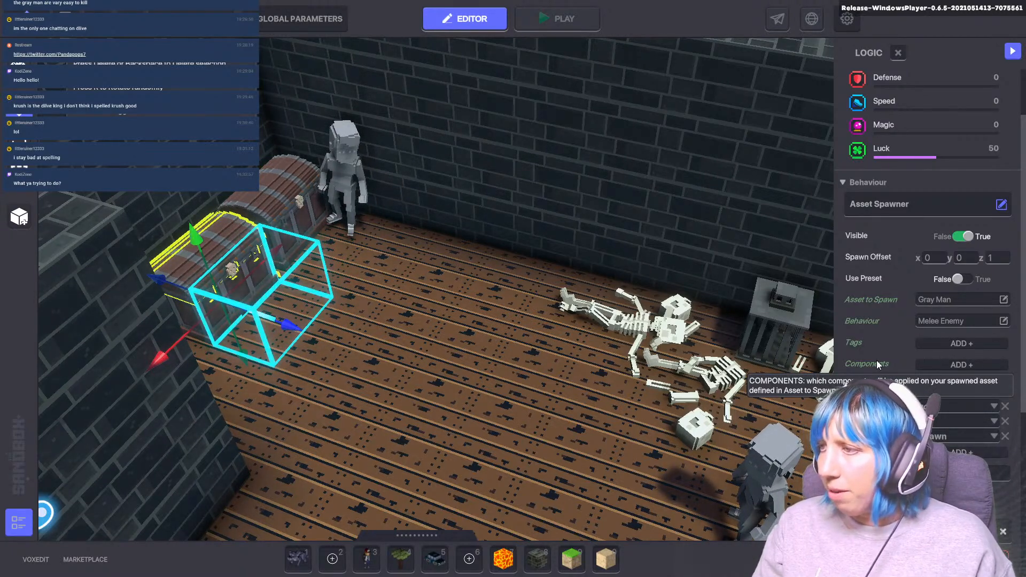
{"action": "left_click", "coordinate": [945, 364]}
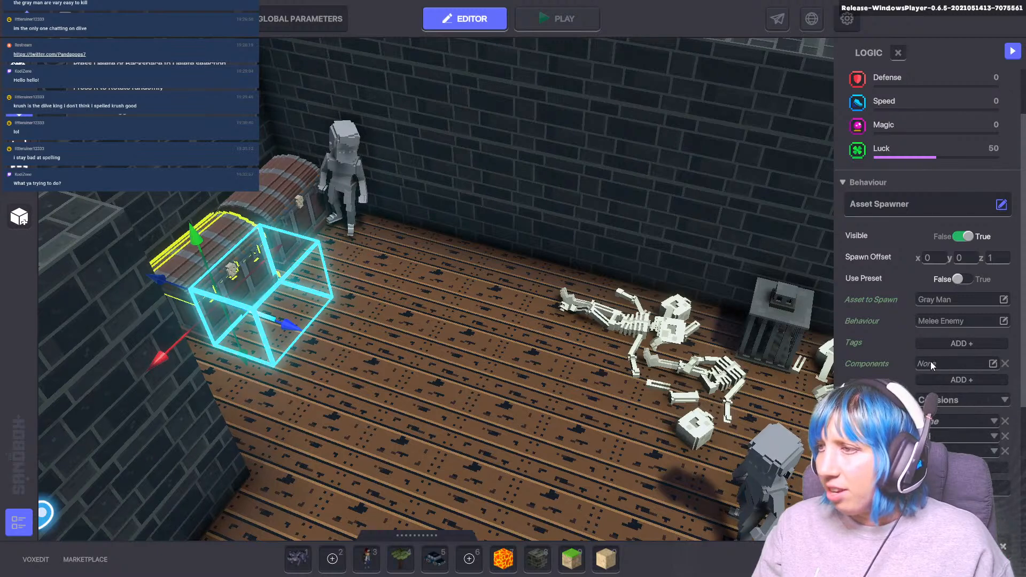
{"action": "left_click", "coordinate": [993, 364]}
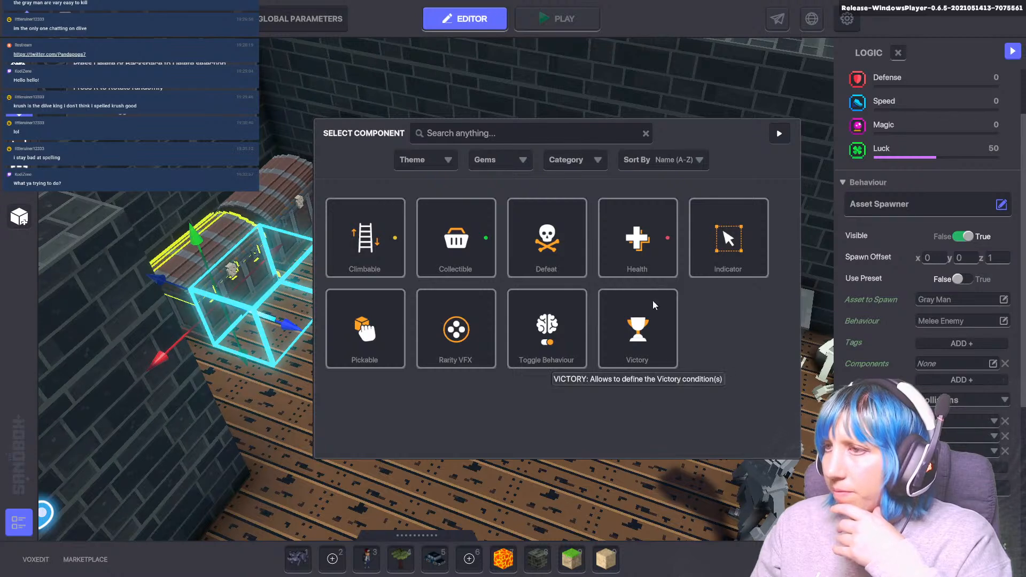
{"action": "left_click", "coordinate": [779, 134]}
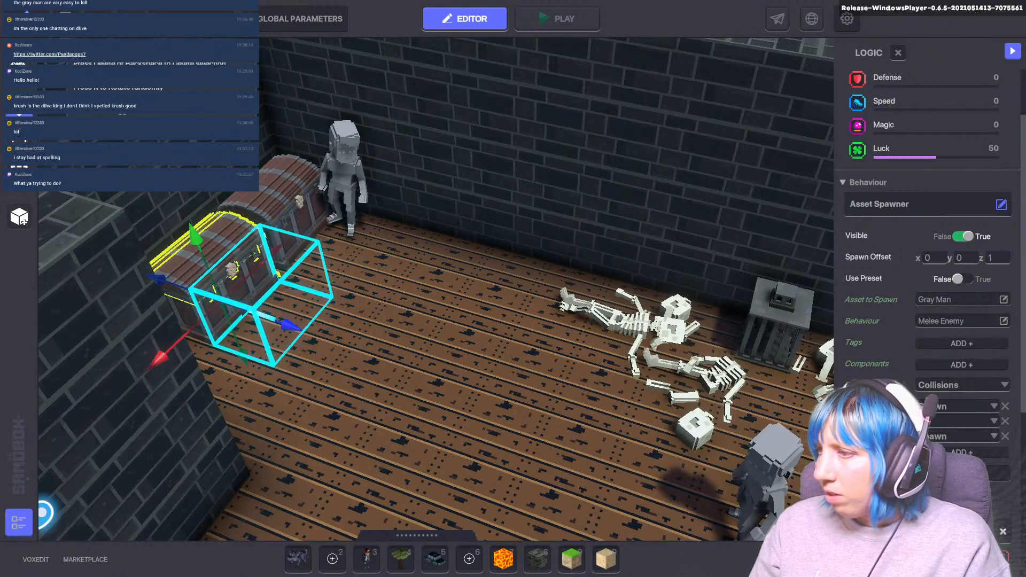
- Reduce the Asset Spawner's Message Required list to a single entry set to none
{"action": "left_click", "coordinate": [933, 424]}
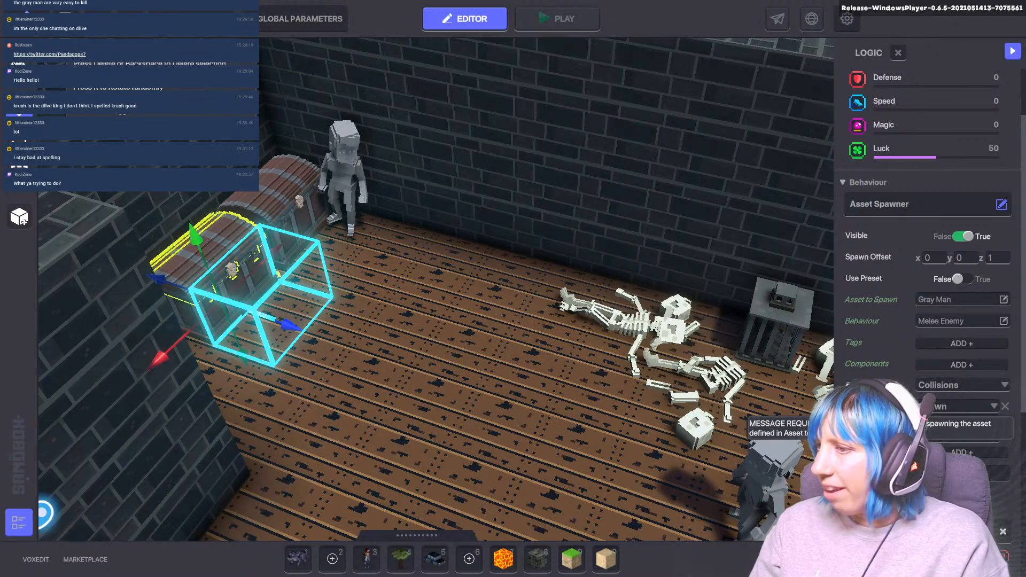
{"action": "left_click", "coordinate": [941, 406]}
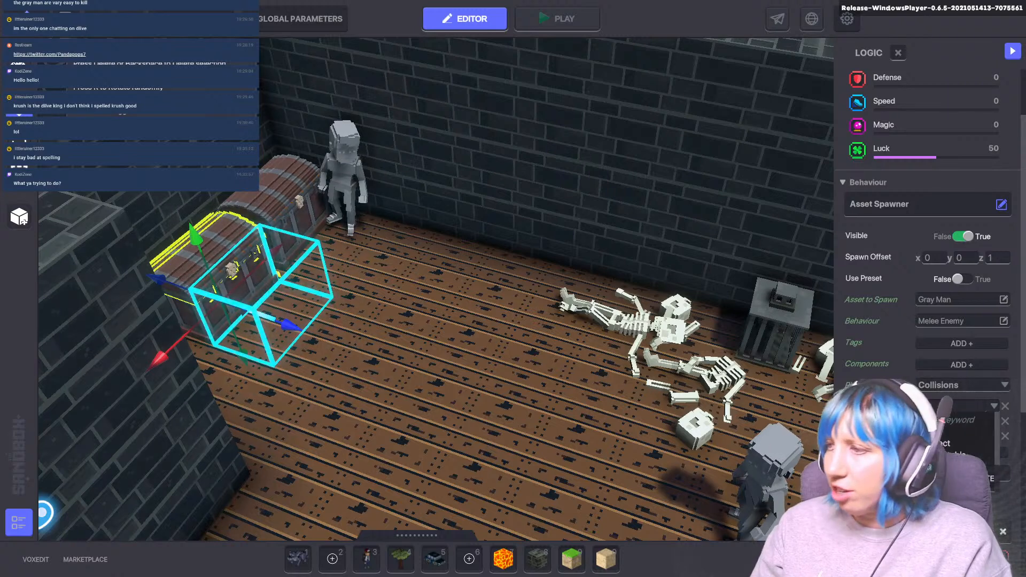
{"action": "left_click", "coordinate": [939, 431]}
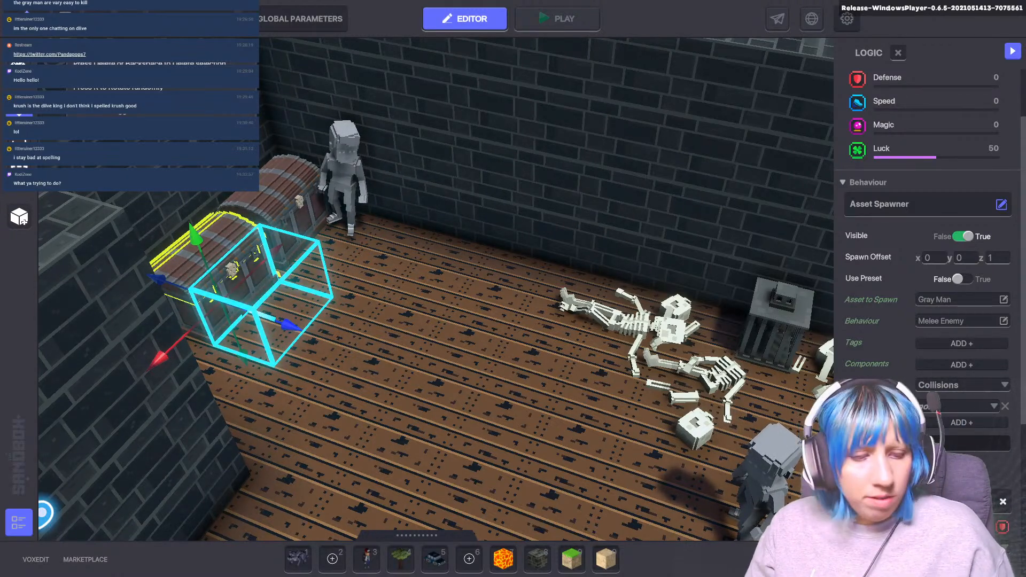
- Start a playtest and fight off the Gray Men near the spawn point with the sword
{"action": "left_click", "coordinate": [557, 20]}
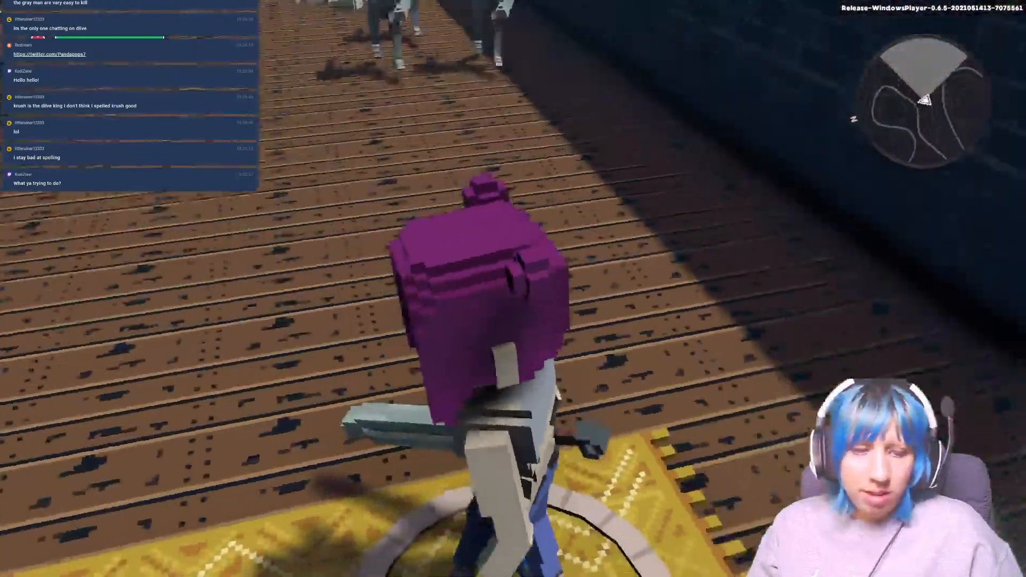
{"action": "key", "text": "w"}
{"action": "left_click", "coordinate": [513, 289]}
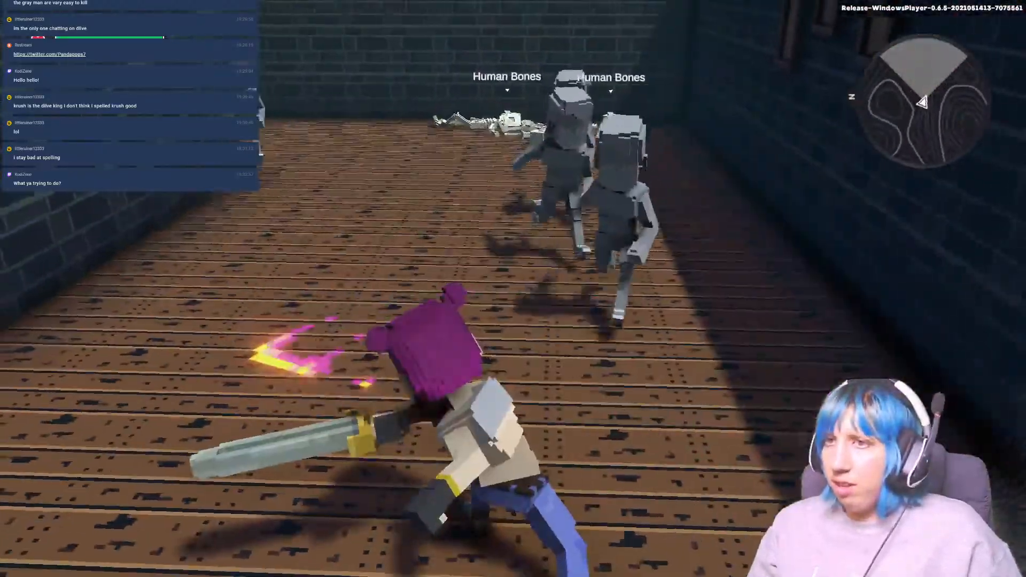
{"action": "left_click", "coordinate": [513, 288]}
{"action": "left_click", "coordinate": [514, 289]}
{"action": "left_click", "coordinate": [513, 289]}
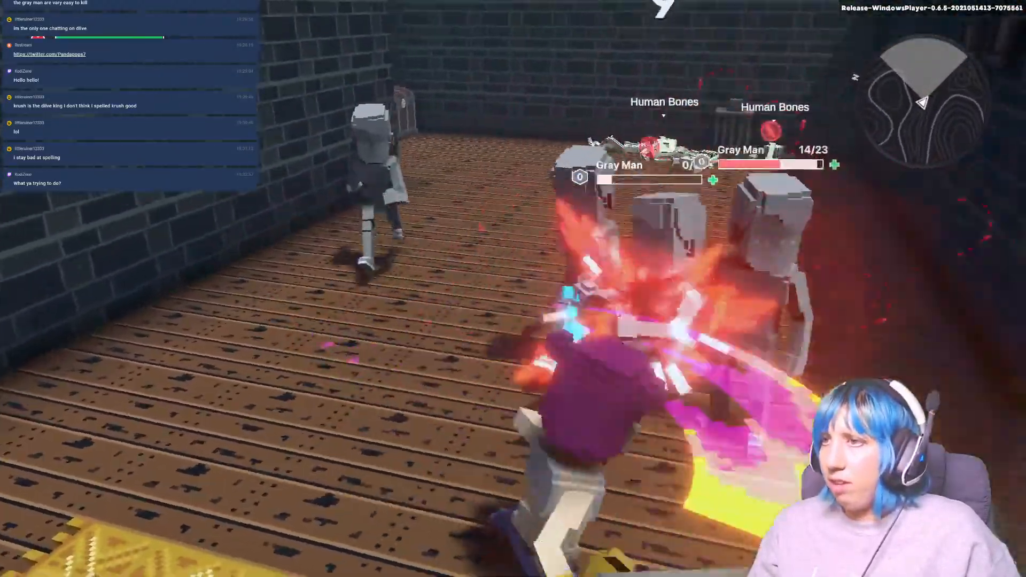
{"action": "left_click", "coordinate": [512, 288]}
{"action": "left_click", "coordinate": [513, 288]}
{"action": "left_click", "coordinate": [514, 289]}
{"action": "left_click", "coordinate": [514, 289]}
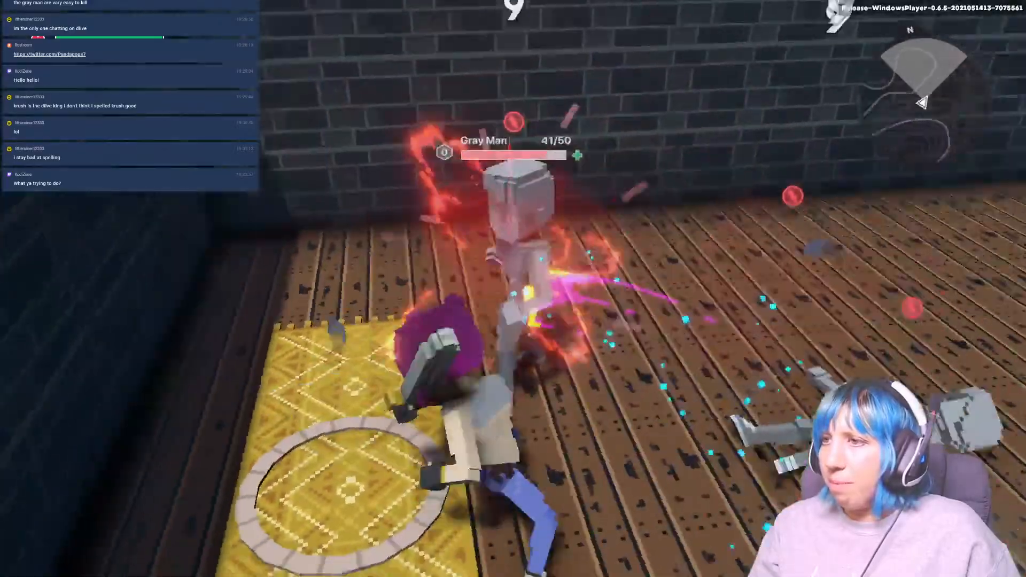
{"action": "left_click", "coordinate": [513, 289]}
{"action": "left_click", "coordinate": [513, 289]}
{"action": "left_click", "coordinate": [513, 289]}
{"action": "left_click", "coordinate": [513, 289]}
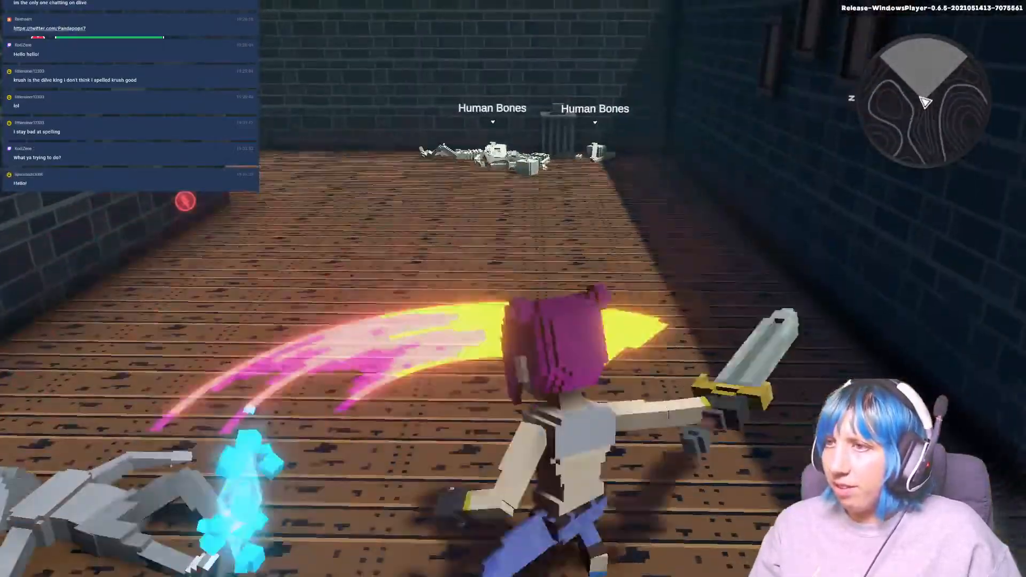
- Walk to the pirate chests in the alcove and strike the one nearer the inner wall
{"action": "key", "text": "w"}
{"action": "key", "text": "w"}
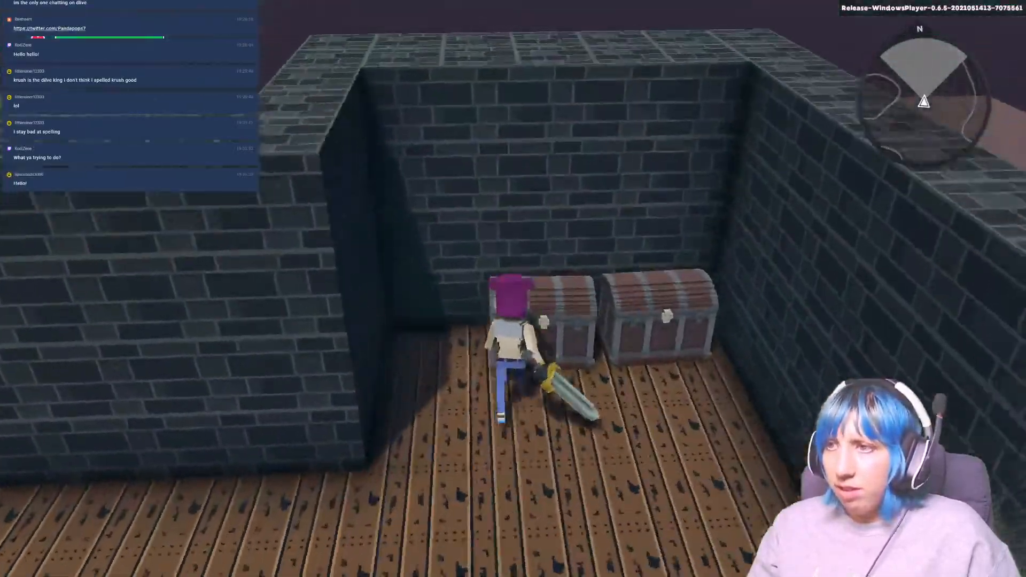
{"action": "key", "text": "w"}
{"action": "key", "text": "s"}
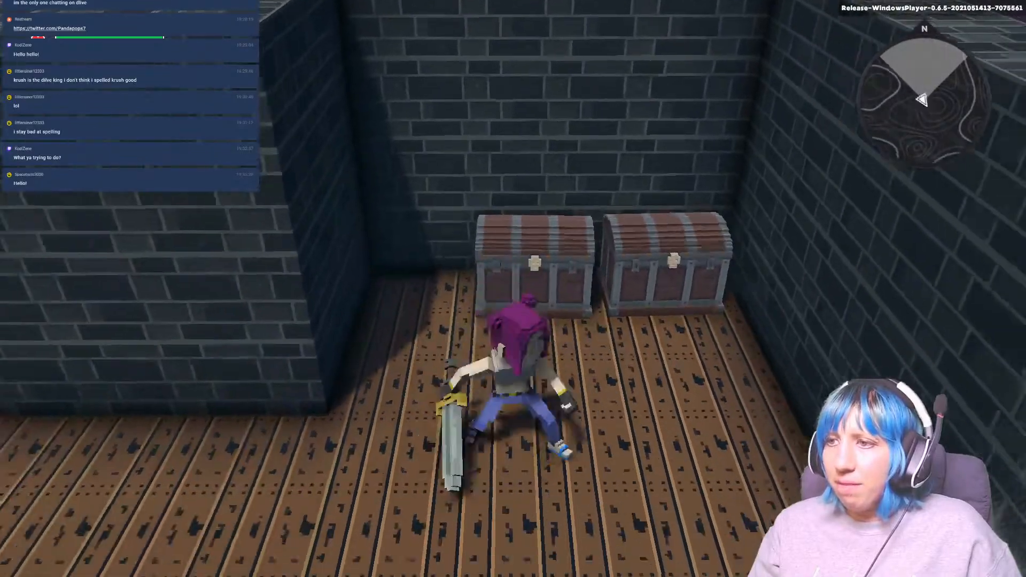
{"action": "key", "text": "w"}
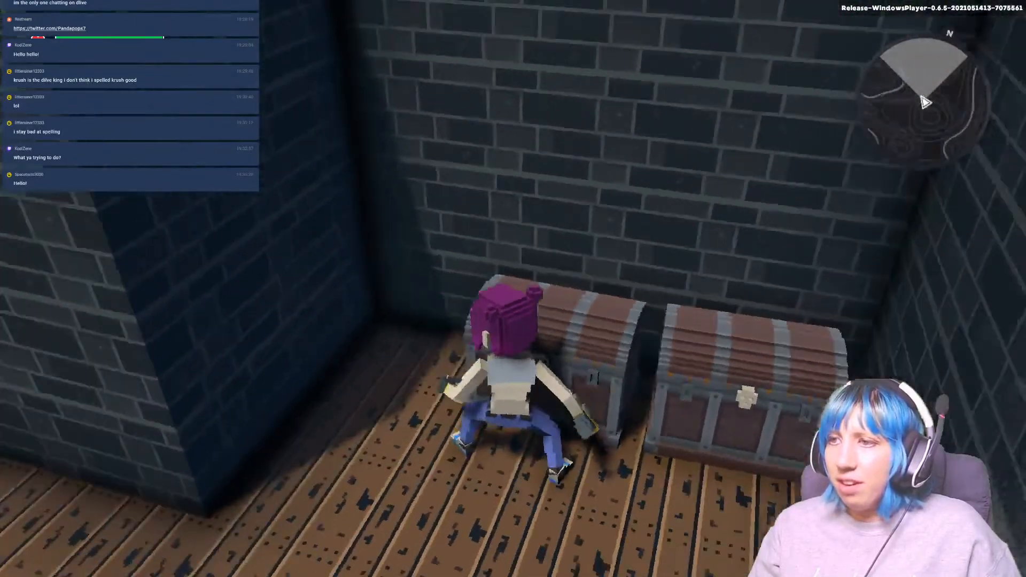
{"action": "left_click", "coordinate": [513, 289]}
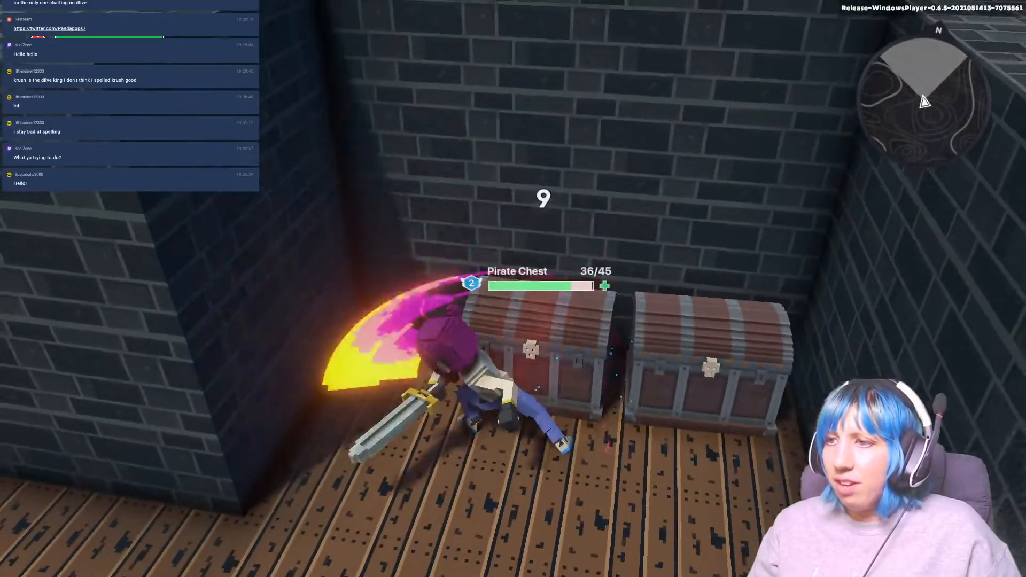
- End the playtest and reset the nearer pirate chest's Asset Spawner by switching its behaviour to Asker and back to Asset Spawner
{"action": "key", "text": "Escape"}
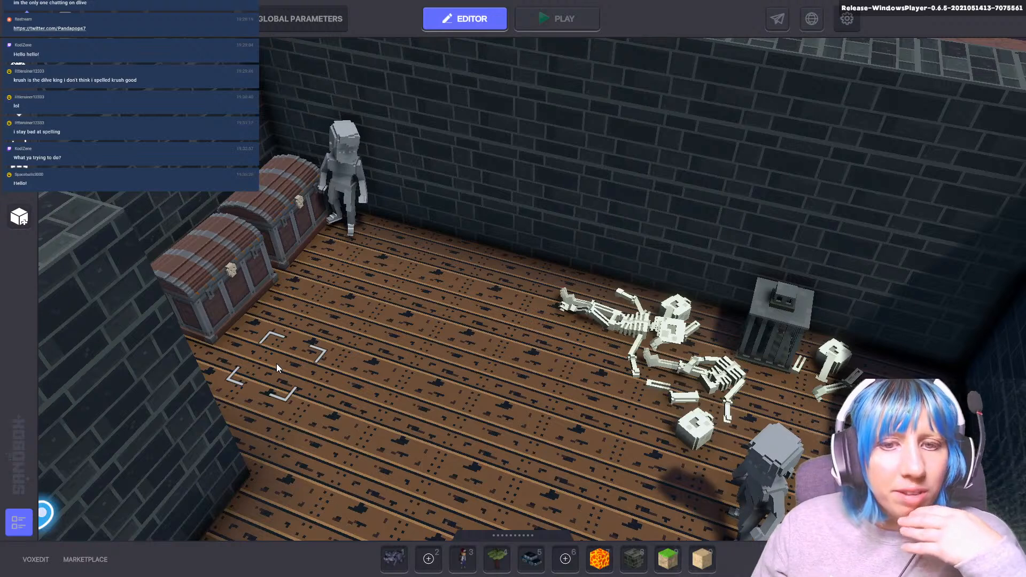
{"action": "left_click", "coordinate": [246, 261]}
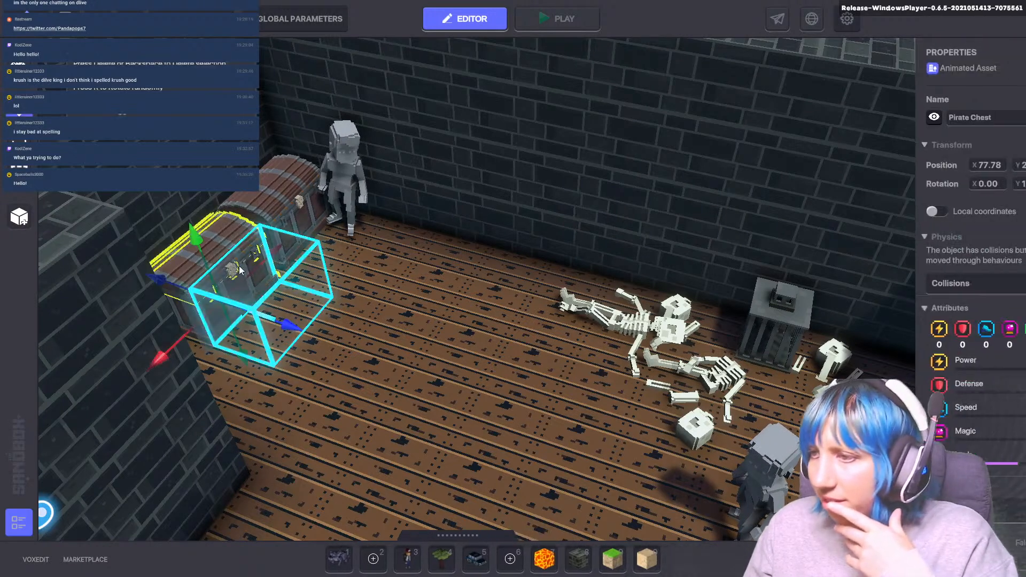
{"action": "scroll", "coordinate": [908, 389], "scroll_direction": "down", "scroll_amount": 4}
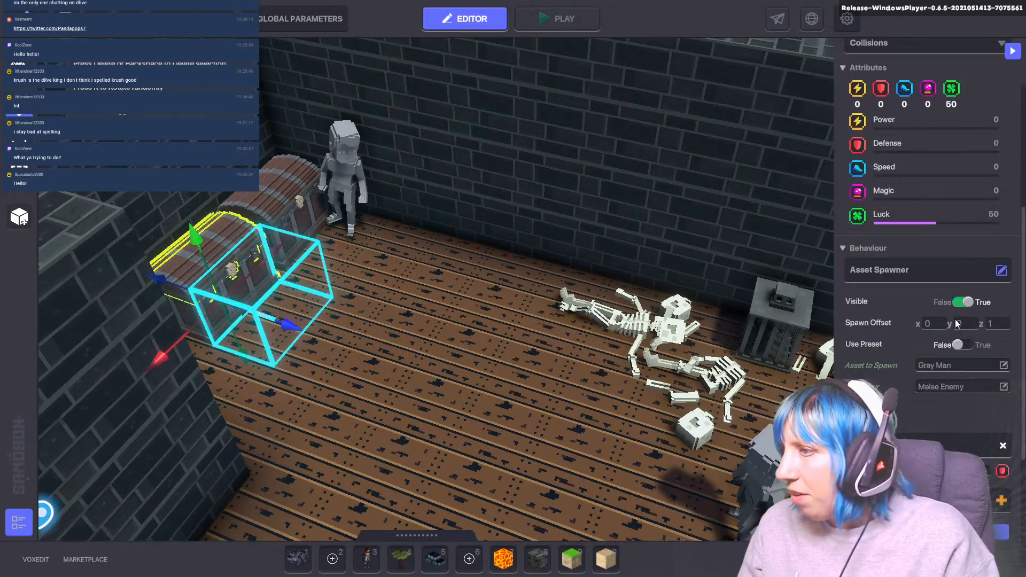
{"action": "left_click", "coordinate": [956, 272]}
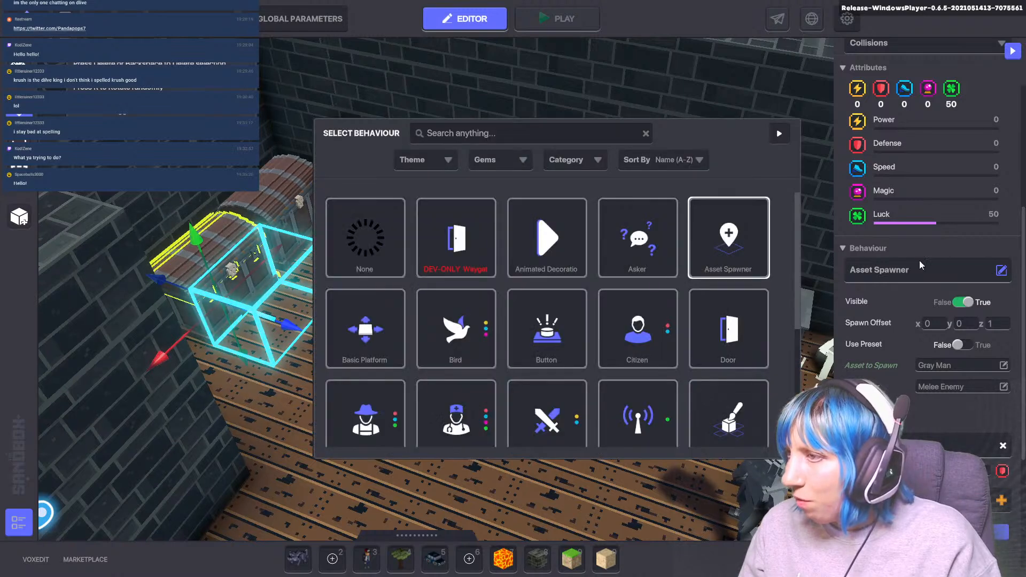
{"action": "left_click", "coordinate": [657, 260]}
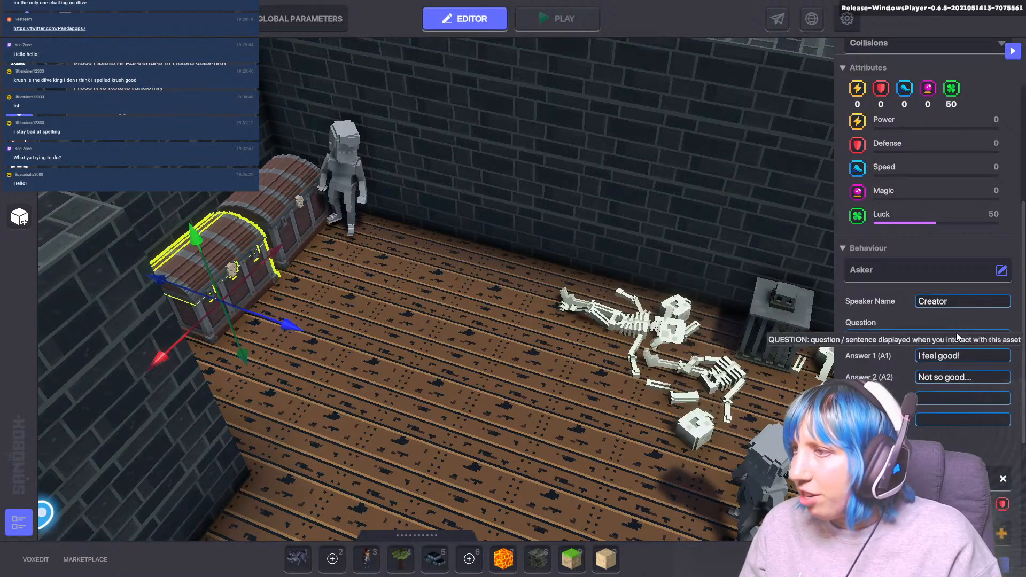
{"action": "left_click", "coordinate": [948, 273]}
{"action": "left_click", "coordinate": [738, 266]}
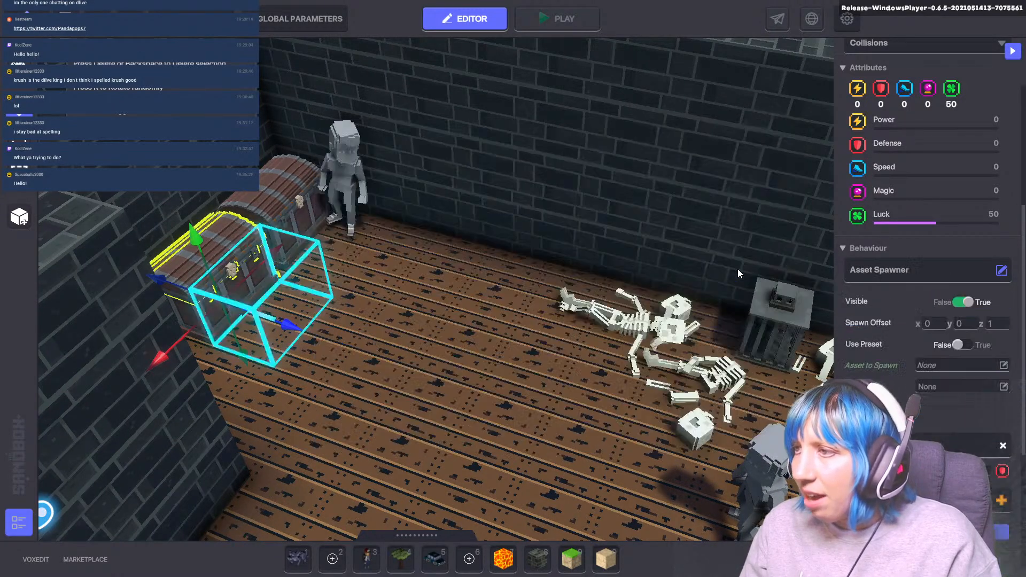
- Set the chest's asset to spawn to Gray Man and give the spawned asset the Melee Enemy behaviour
{"action": "left_click", "coordinate": [956, 365]}
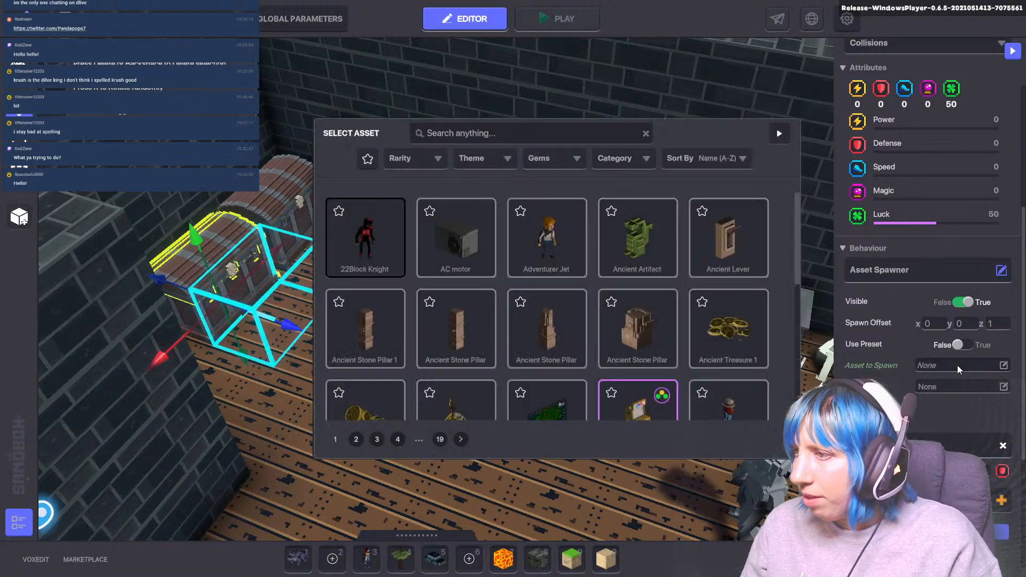
{"action": "left_click", "coordinate": [519, 138]}
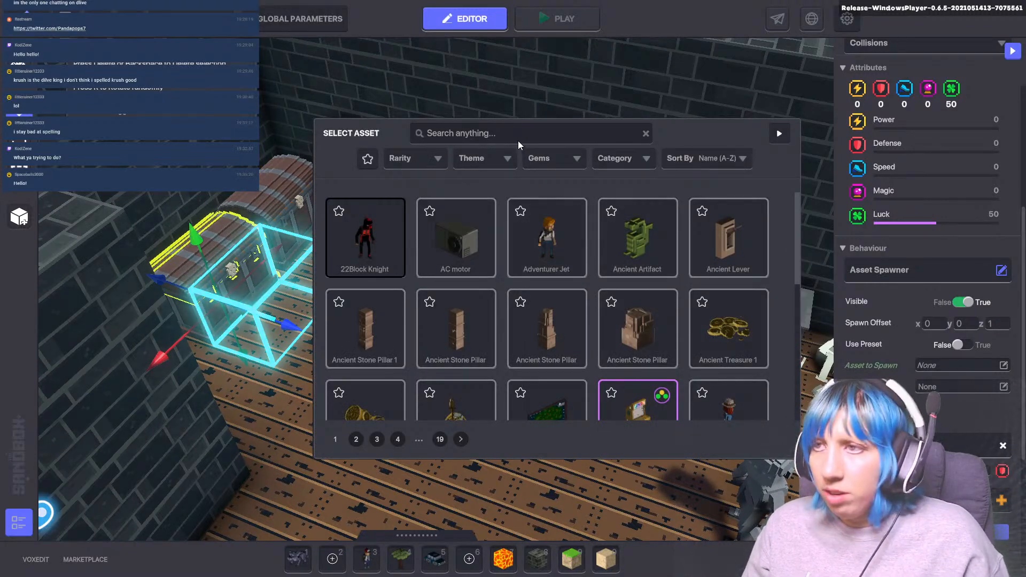
{"action": "type", "text": "gra"}
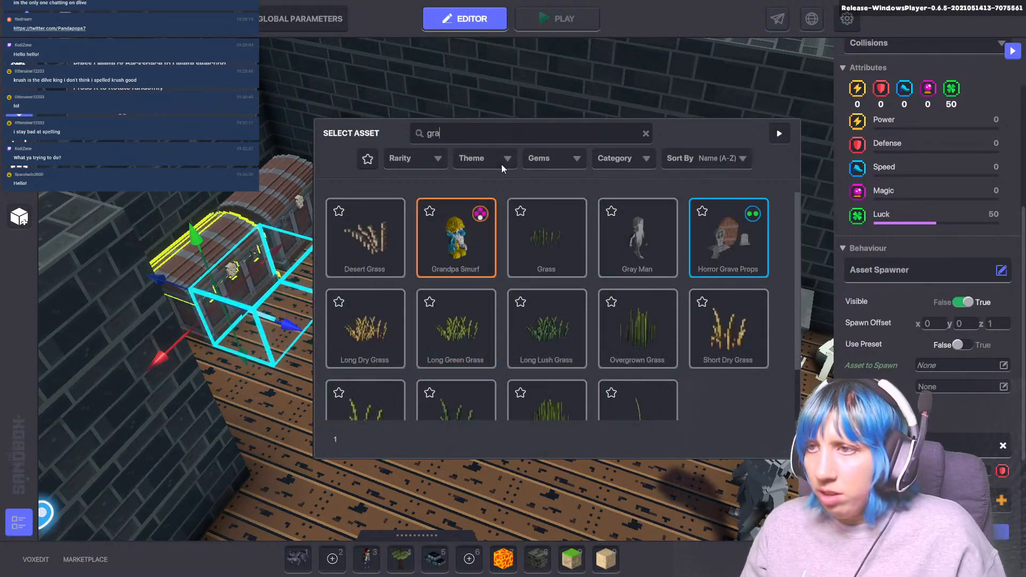
{"action": "left_click", "coordinate": [642, 240]}
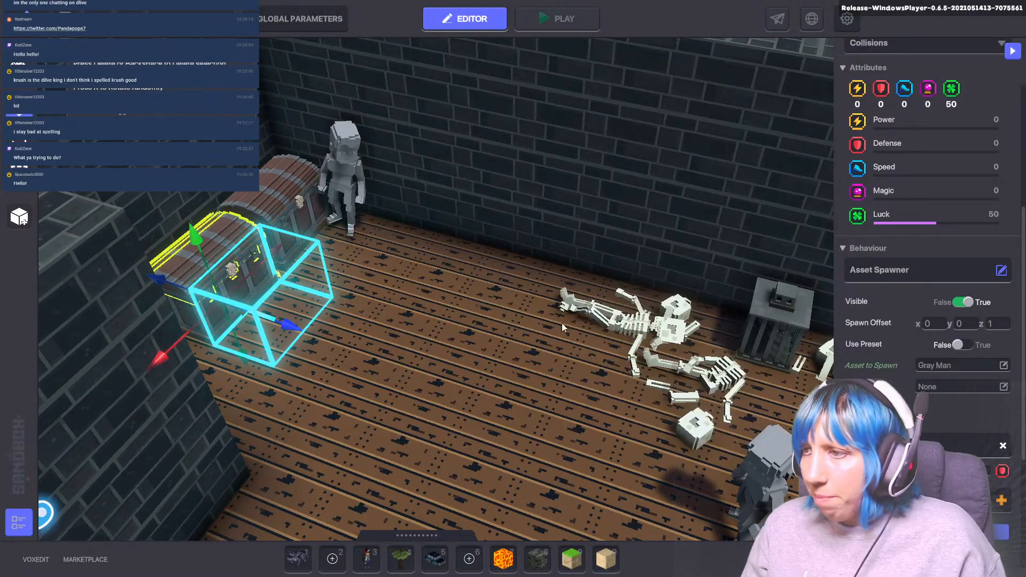
{"action": "left_click", "coordinate": [950, 386]}
{"action": "scroll", "coordinate": [472, 396], "scroll_direction": "down", "scroll_amount": 3}
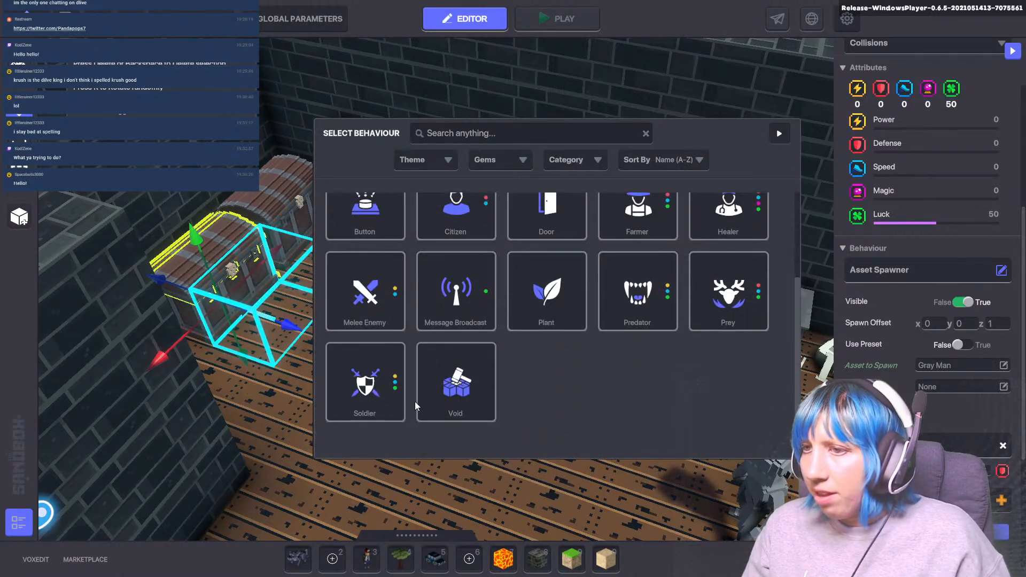
{"action": "left_click", "coordinate": [372, 306]}
- In the chest's logic, review the available messages and set the first Message Required entry to none in place of Interact
{"action": "scroll", "coordinate": [929, 422], "scroll_direction": "down", "scroll_amount": 4}
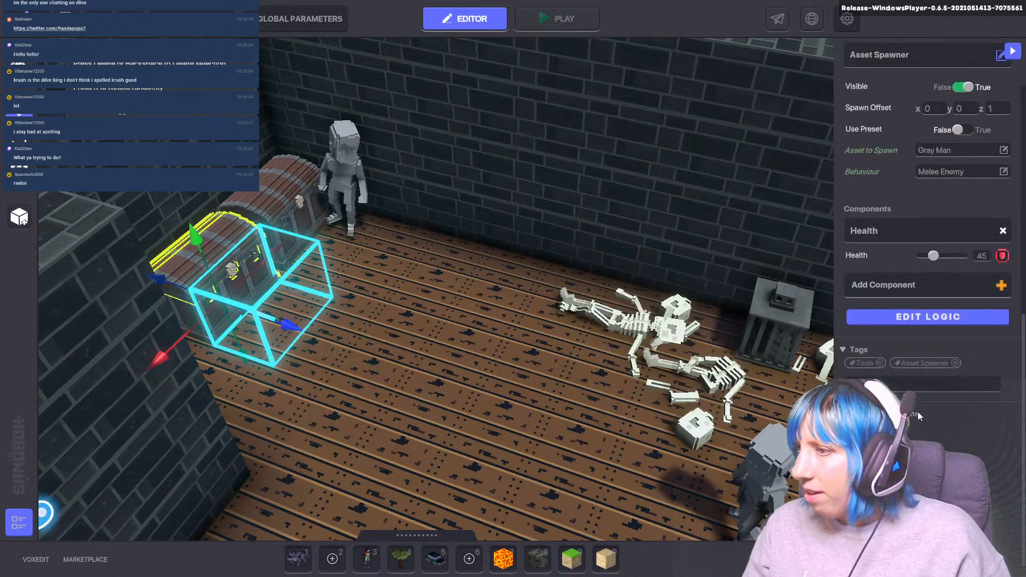
{"action": "left_click", "coordinate": [913, 318]}
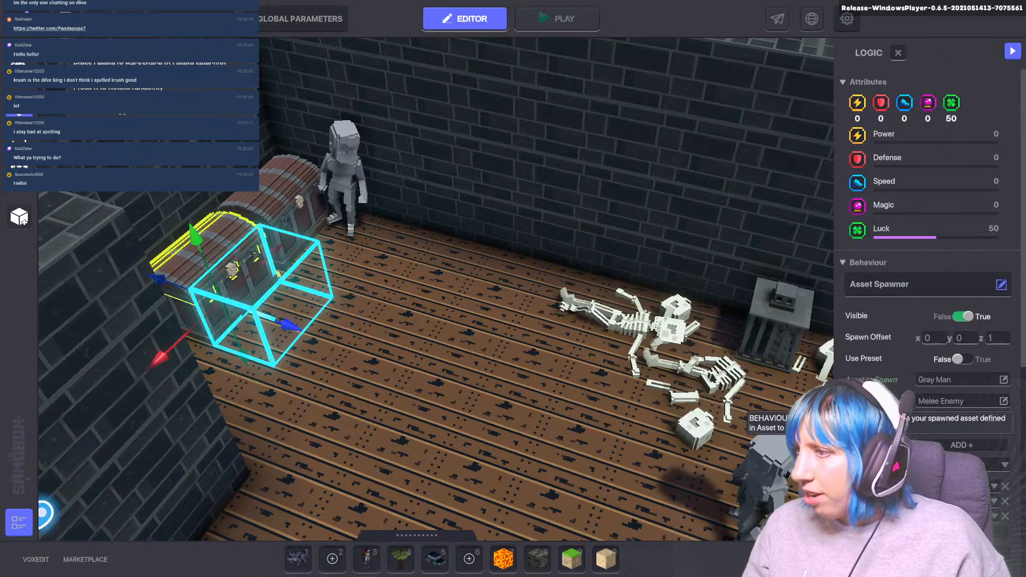
{"action": "scroll", "coordinate": [913, 375], "scroll_direction": "down", "scroll_amount": 3}
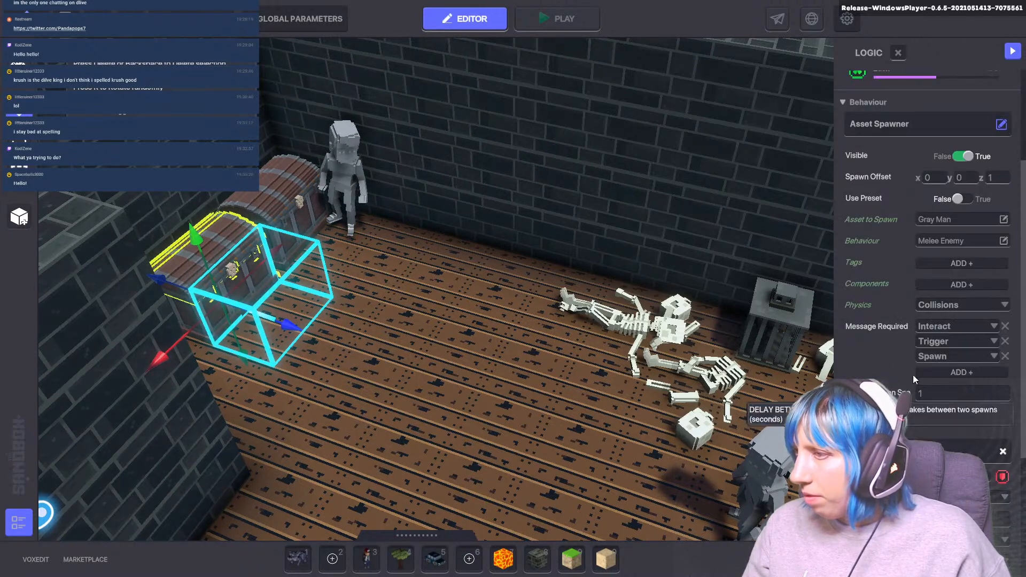
{"action": "left_click", "coordinate": [943, 329]}
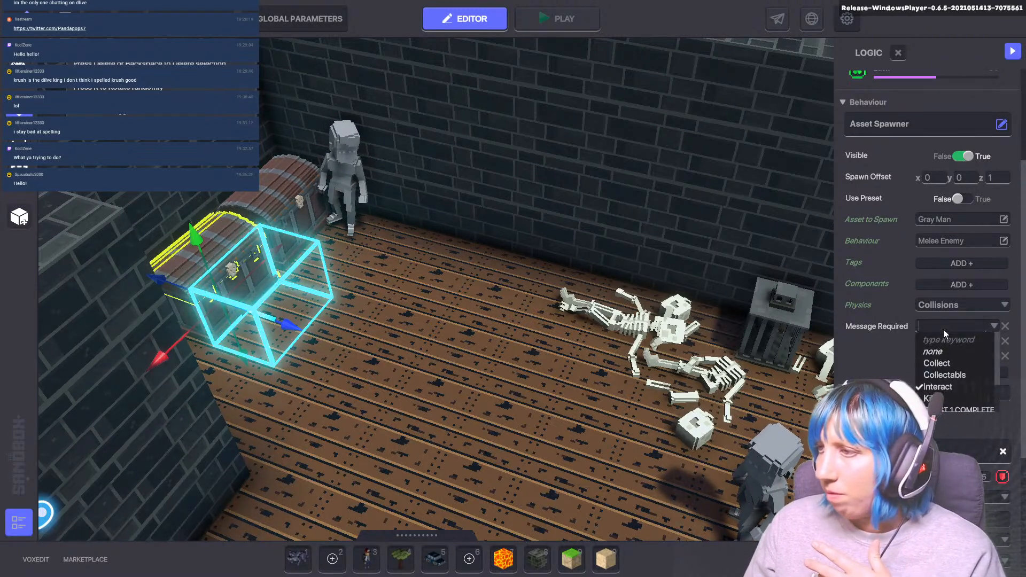
{"action": "scroll", "coordinate": [958, 381], "scroll_direction": "down", "scroll_amount": 1}
{"action": "scroll", "coordinate": [960, 381], "scroll_direction": "down", "scroll_amount": 1}
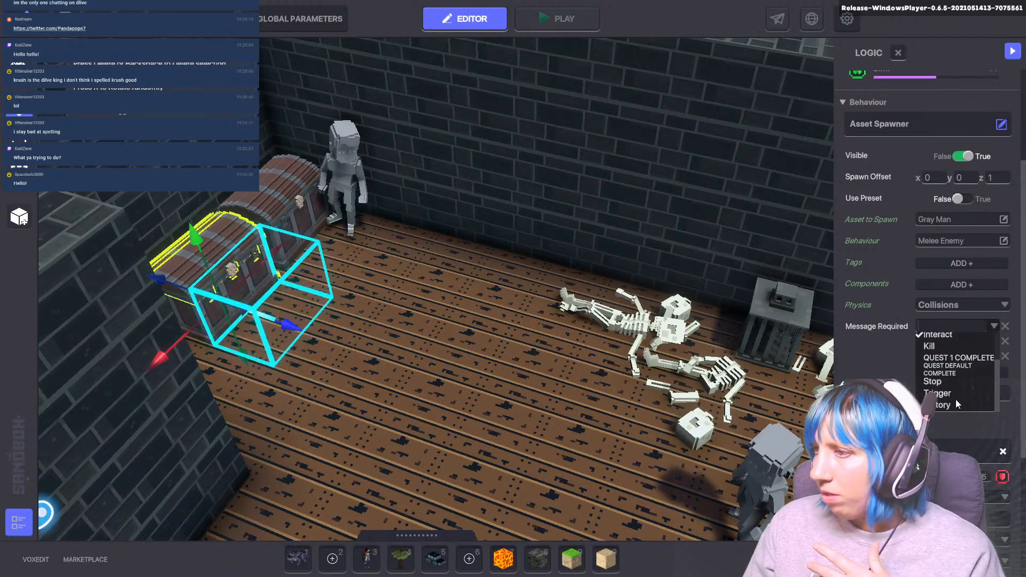
{"action": "scroll", "coordinate": [951, 394], "scroll_direction": "up", "scroll_amount": 4}
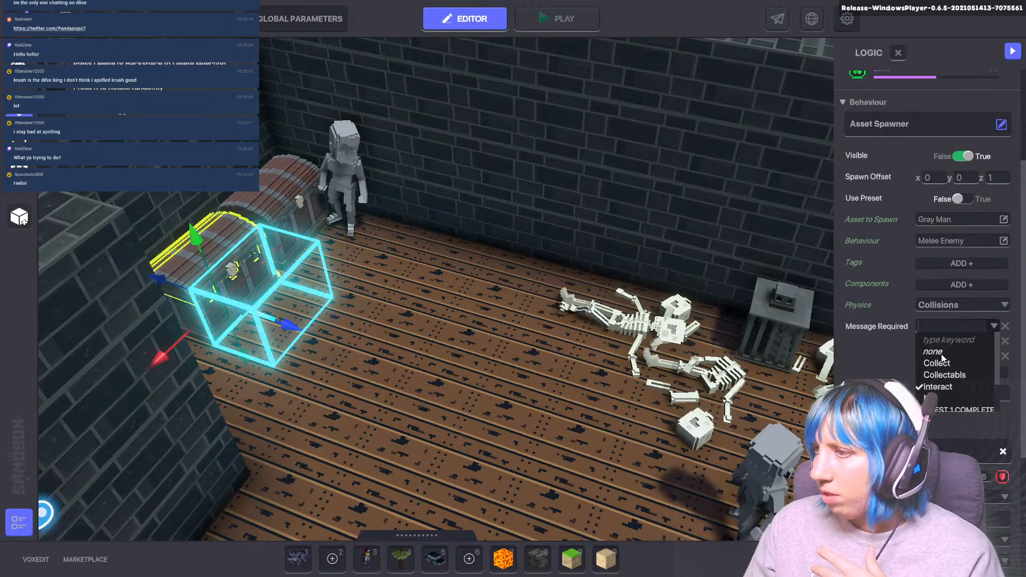
{"action": "left_click", "coordinate": [873, 346]}
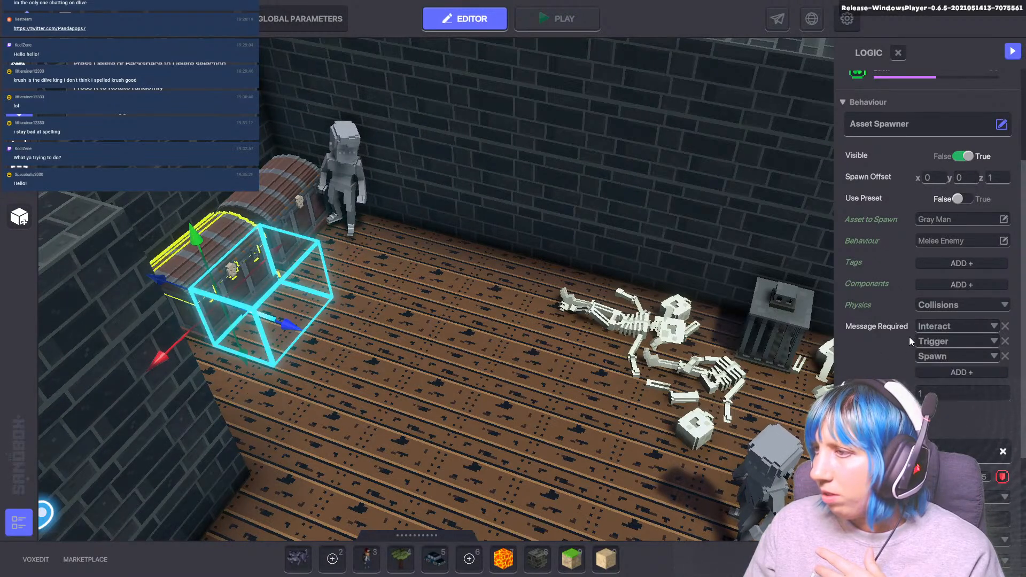
{"action": "left_click", "coordinate": [938, 327]}
{"action": "left_click", "coordinate": [941, 353]}
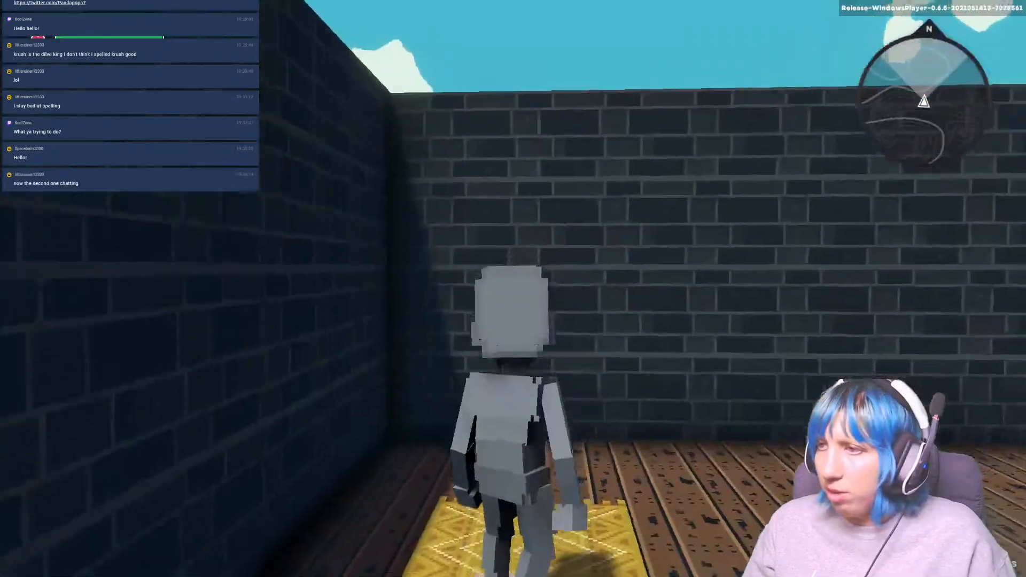
- Playtest the level again and fight off the Gray Men around the spawn point with the sword
{"action": "key", "text": "w"}
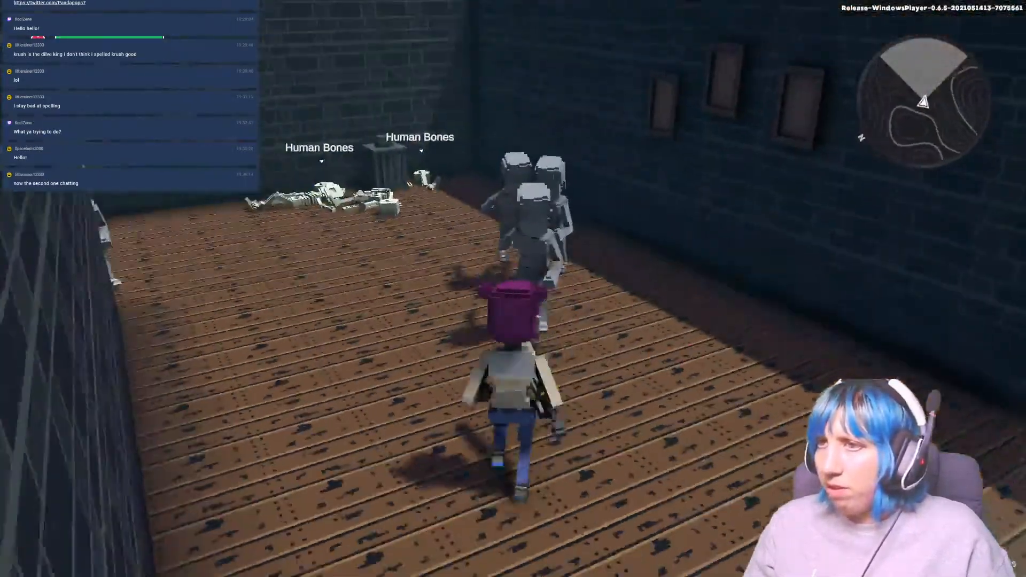
{"action": "left_click", "coordinate": [513, 289]}
{"action": "left_click", "coordinate": [513, 289]}
{"action": "left_click", "coordinate": [513, 288]}
{"action": "left_click", "coordinate": [513, 289]}
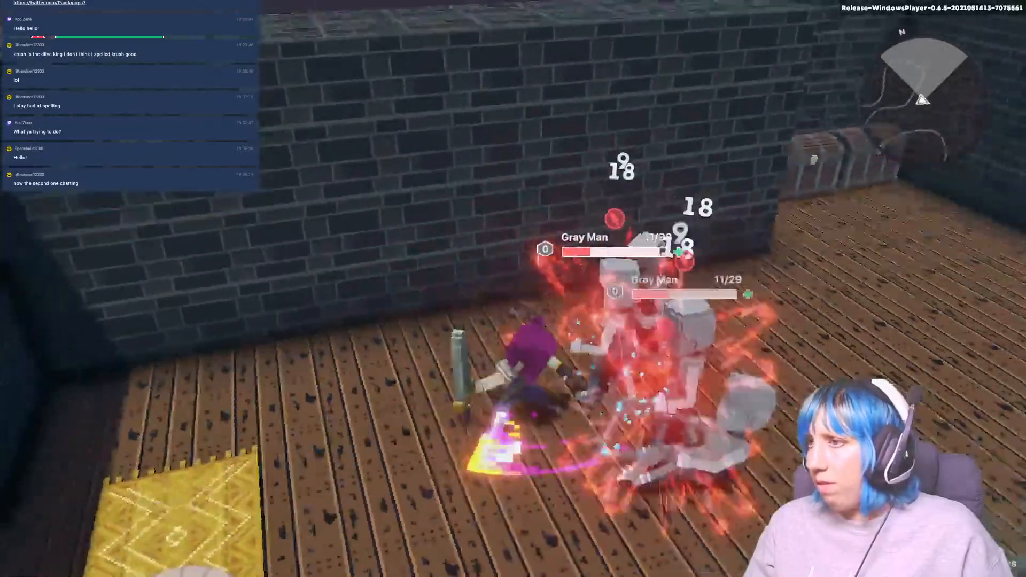
{"action": "left_click", "coordinate": [513, 289]}
{"action": "left_click", "coordinate": [513, 288]}
{"action": "left_click", "coordinate": [513, 288]}
{"action": "left_click", "coordinate": [513, 288]}
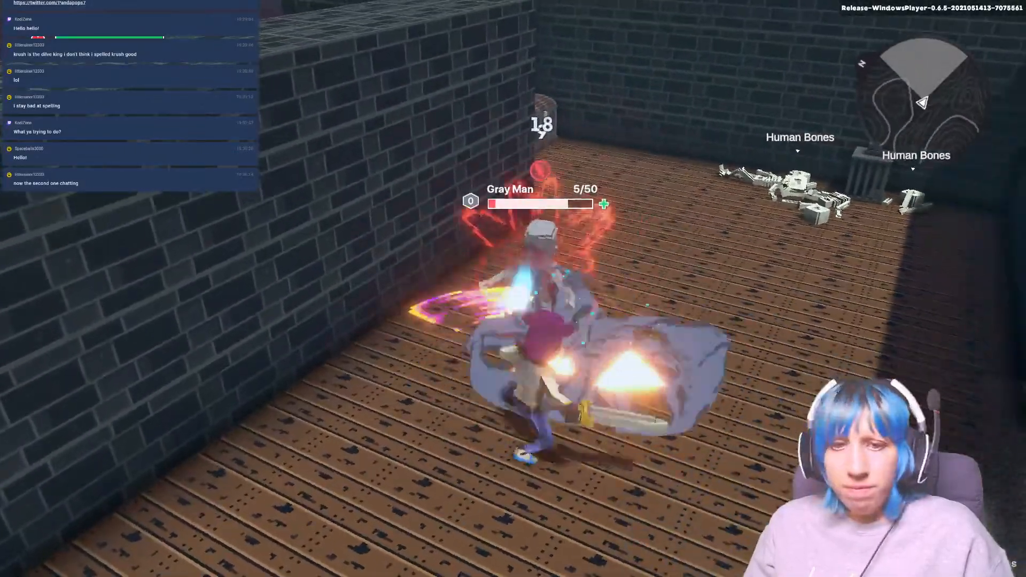
{"action": "left_click", "coordinate": [514, 289]}
{"action": "left_click", "coordinate": [514, 289]}
- Walk up to the pirate chests in the alcove to check for a spawned enemy, and end the playtest
{"action": "key", "text": "w"}
{"action": "key", "text": "w"}
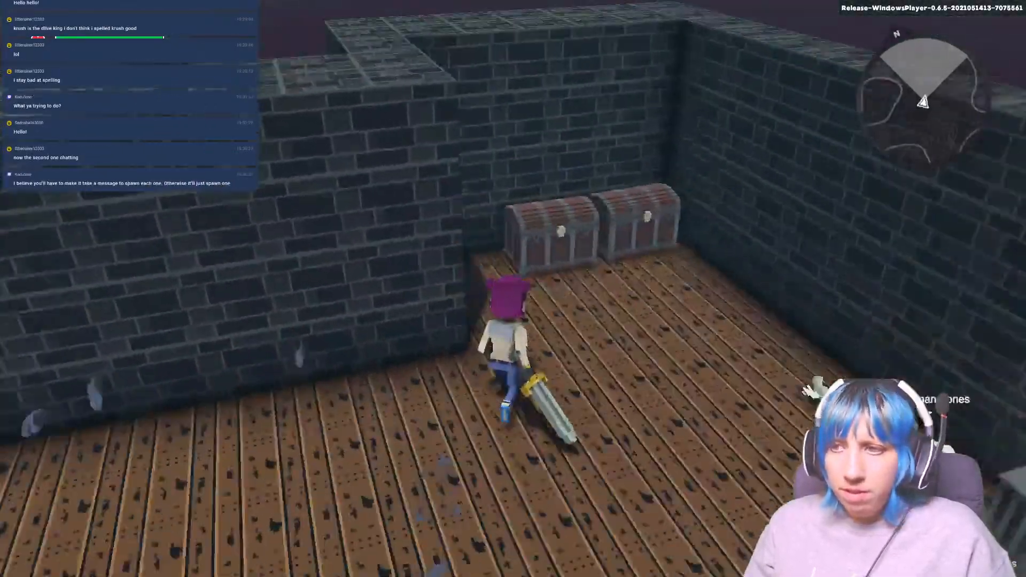
{"action": "key", "text": "s"}
{"action": "key", "text": "w"}
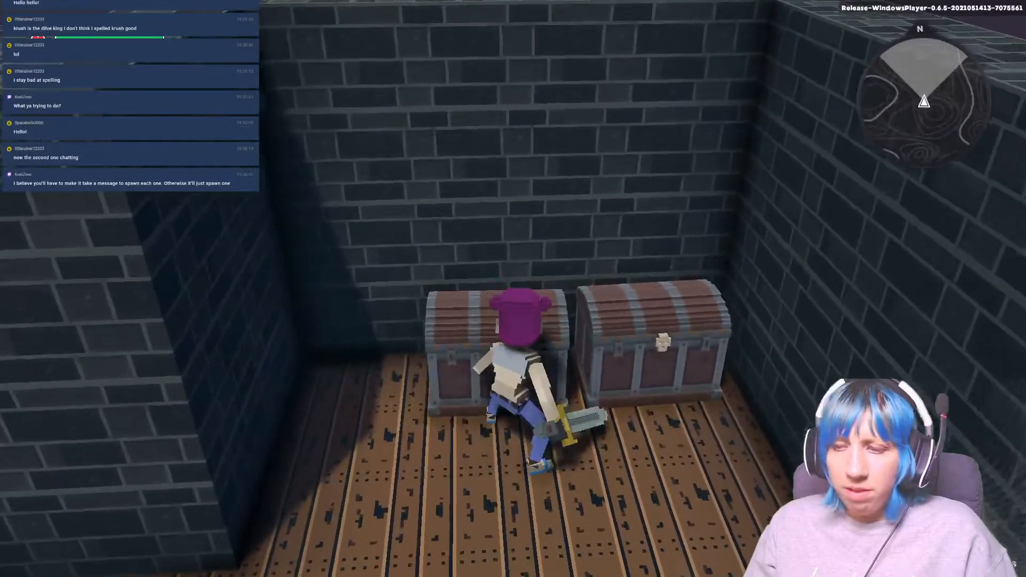
{"action": "key", "text": "Escape"}
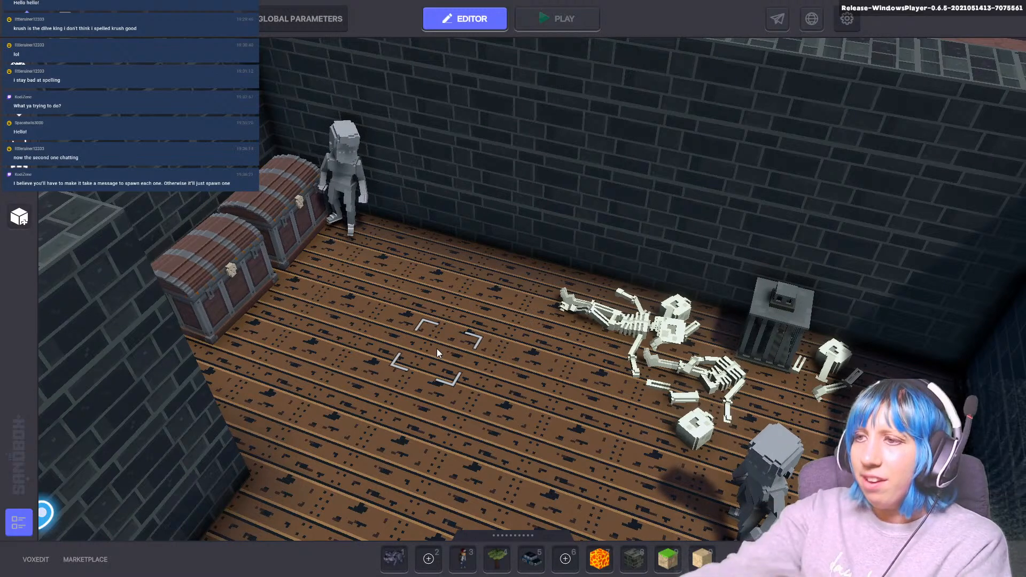
- Reopen the nearer pirate chest's logic and set its first Message Required entry to a newly added message keyword
{"action": "left_click", "coordinate": [234, 277]}
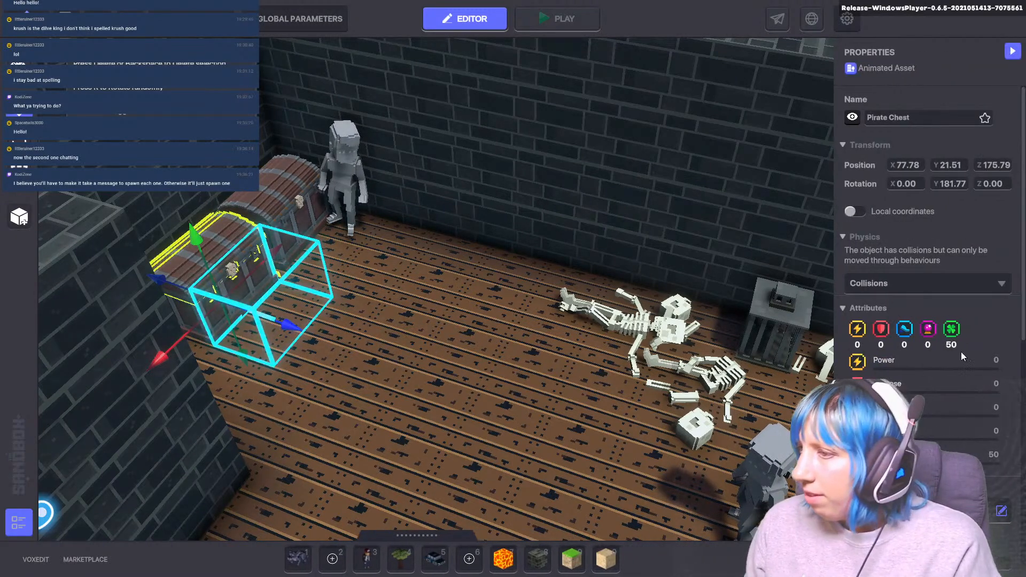
{"action": "scroll", "coordinate": [922, 424], "scroll_direction": "down", "scroll_amount": 10}
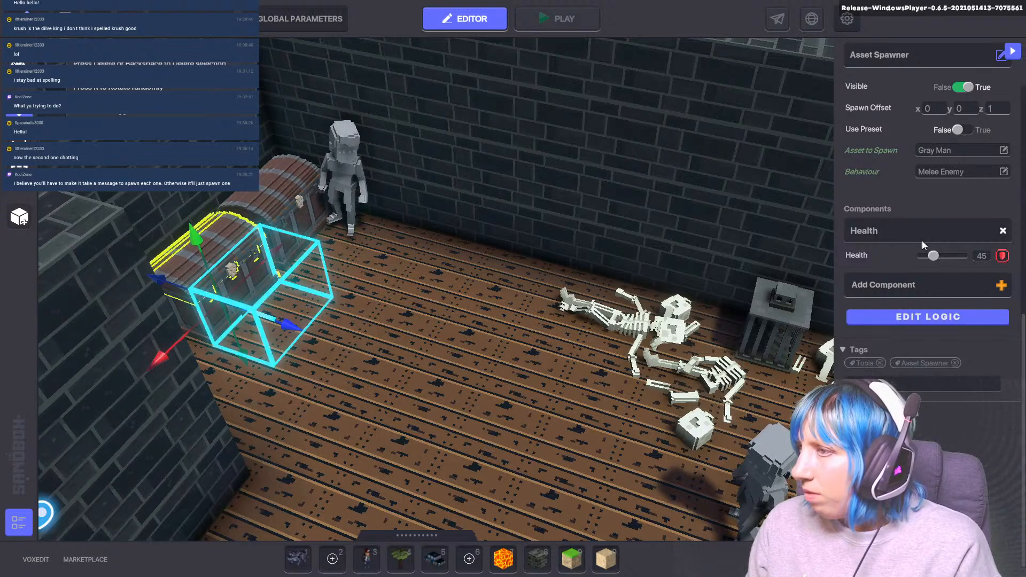
{"action": "left_click", "coordinate": [920, 318]}
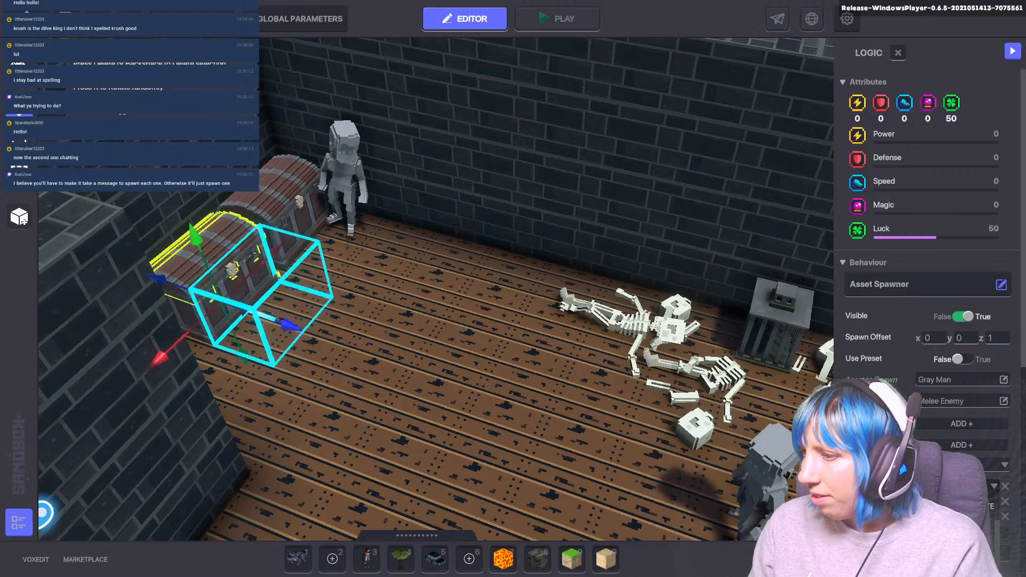
{"action": "scroll", "coordinate": [940, 410], "scroll_direction": "down", "scroll_amount": 2}
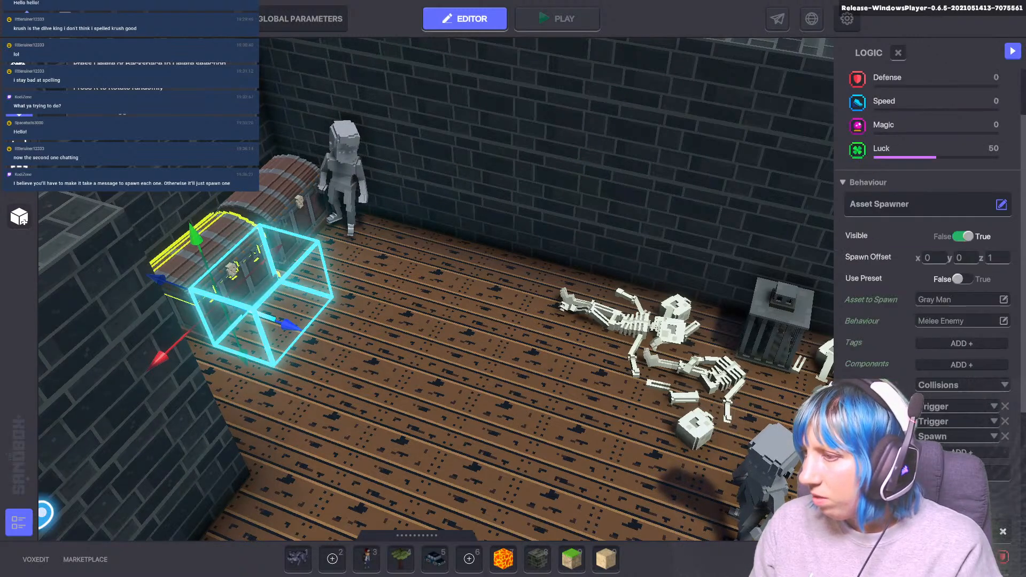
{"action": "left_click", "coordinate": [943, 407]}
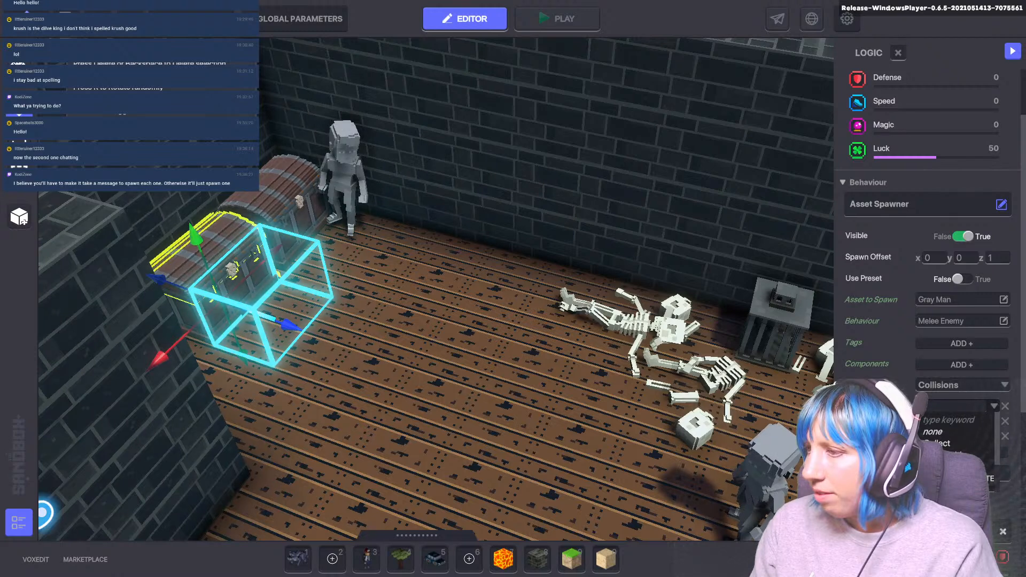
{"action": "scroll", "coordinate": [947, 412], "scroll_direction": "down", "scroll_amount": 2}
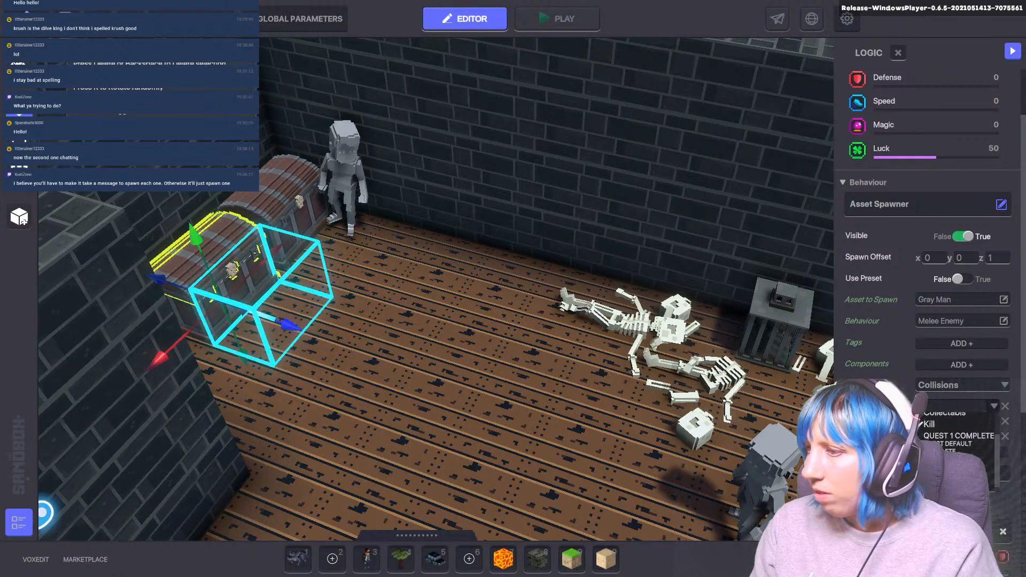
{"action": "scroll", "coordinate": [946, 422], "scroll_direction": "up", "scroll_amount": 1}
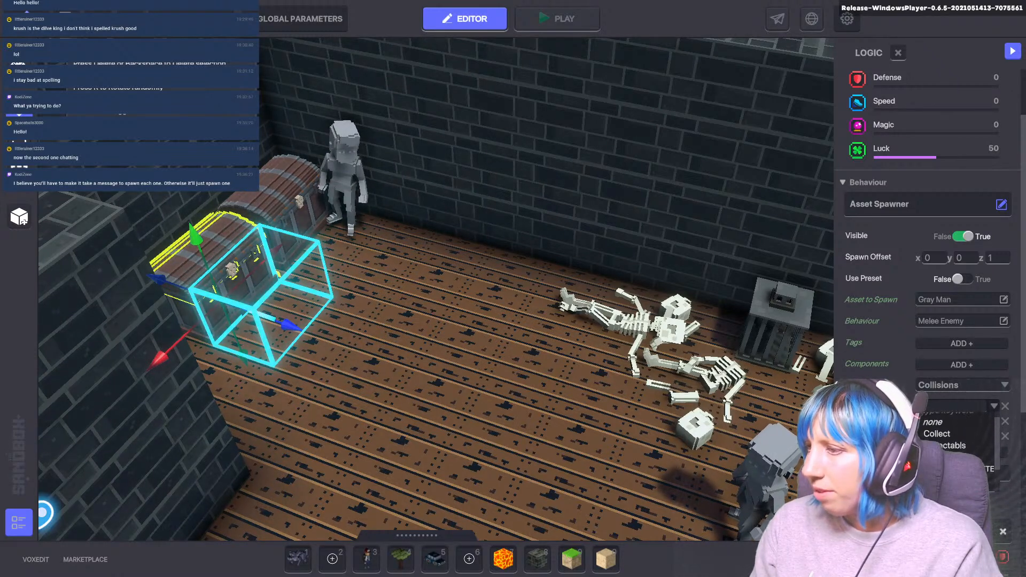
{"action": "scroll", "coordinate": [953, 427], "scroll_direction": "down", "scroll_amount": 3}
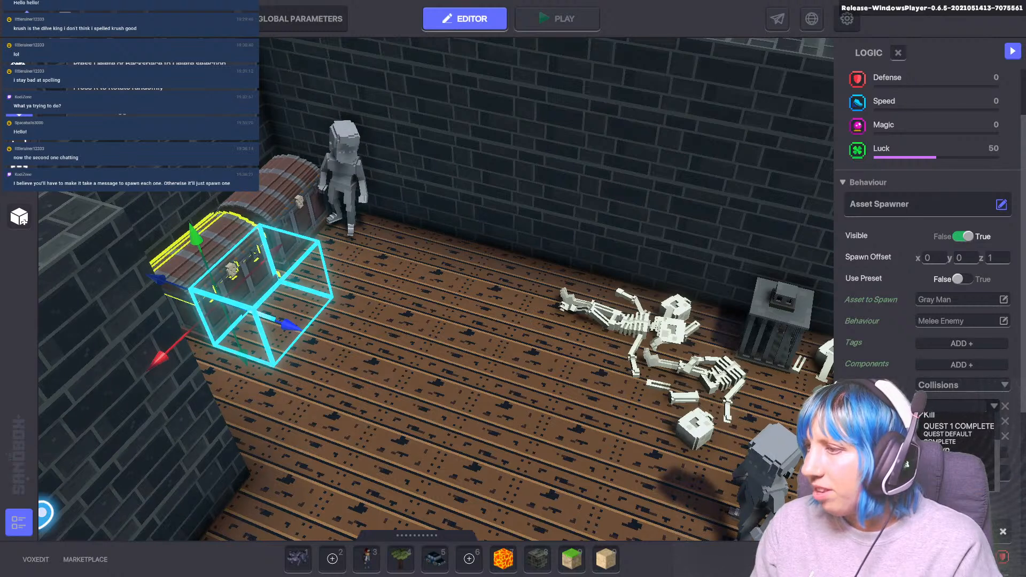
{"action": "scroll", "coordinate": [940, 408], "scroll_direction": "up", "scroll_amount": 3}
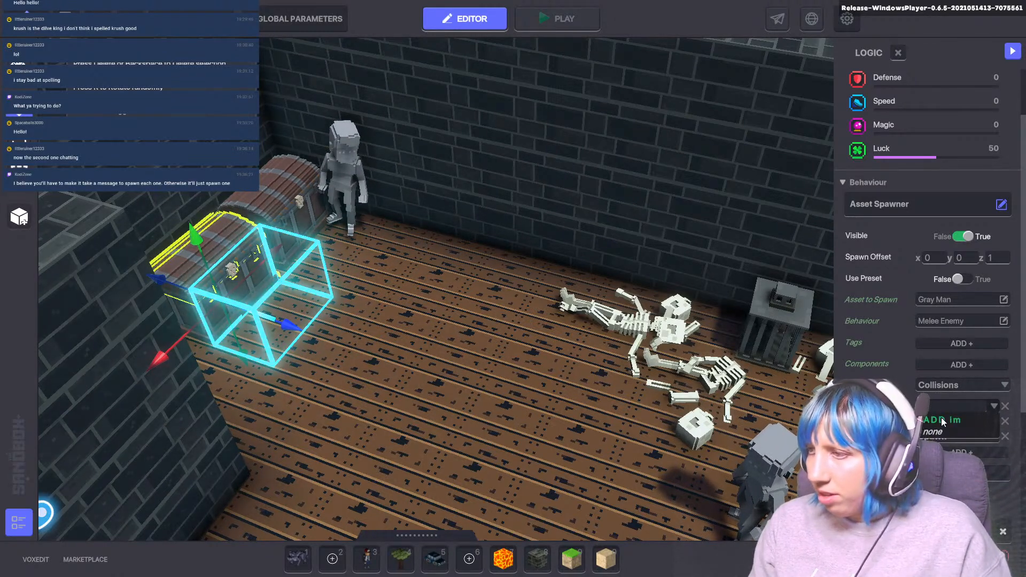
{"action": "left_click", "coordinate": [940, 419]}
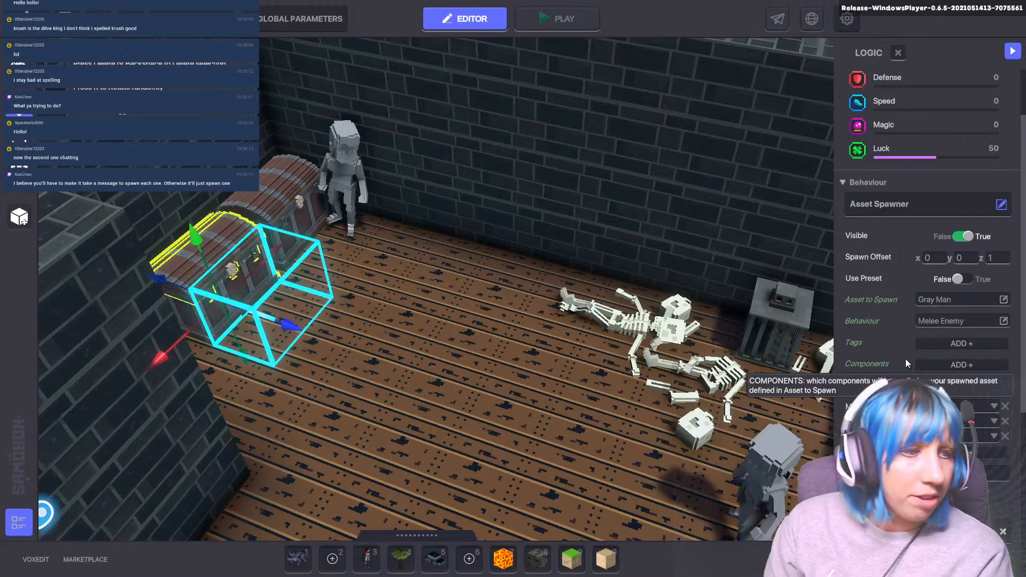
- Review the chest's Asset Spawner settings, look over the walled room and the stone-floored area outside it, and clear the selection
{"action": "scroll", "coordinate": [482, 422], "scroll_direction": "down", "scroll_amount": 5}
{"action": "scroll", "coordinate": [493, 427], "scroll_direction": "up", "scroll_amount": 5}
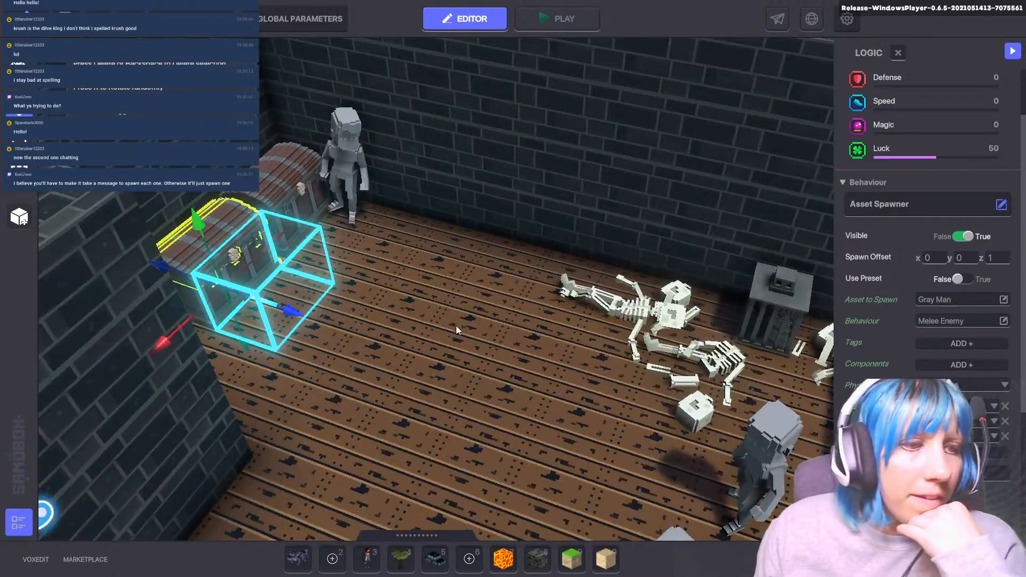
{"action": "key", "text": "s"}
{"action": "scroll", "coordinate": [439, 316], "scroll_direction": "down", "scroll_amount": 5}
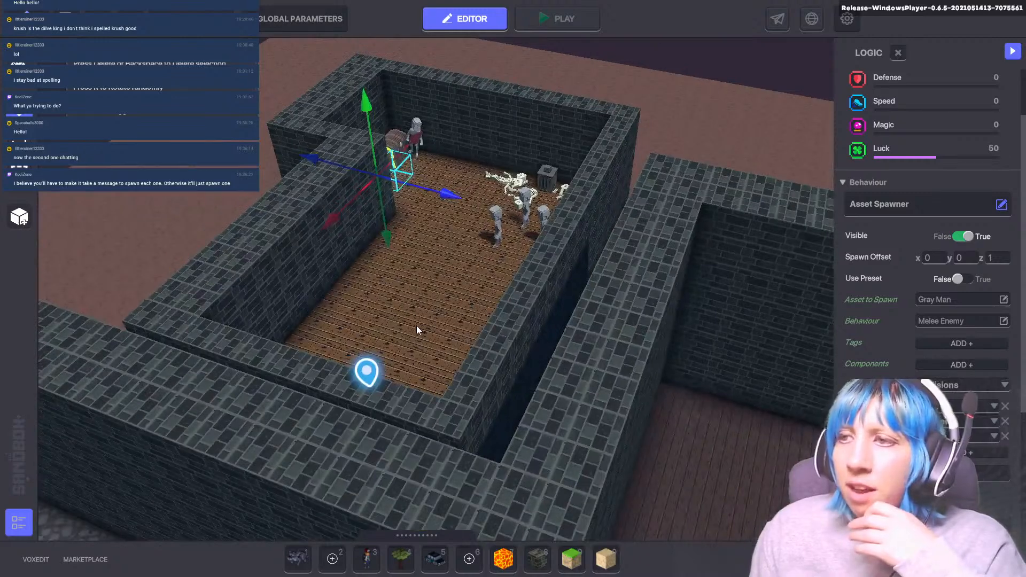
{"action": "scroll", "coordinate": [427, 329], "scroll_direction": "up", "scroll_amount": 2}
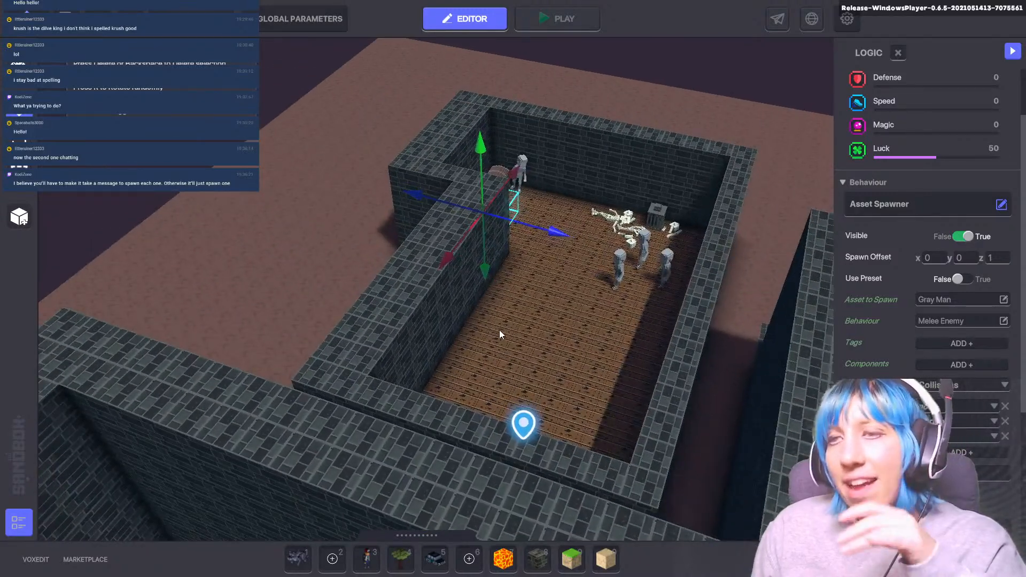
{"action": "scroll", "coordinate": [582, 289], "scroll_direction": "up", "scroll_amount": 3}
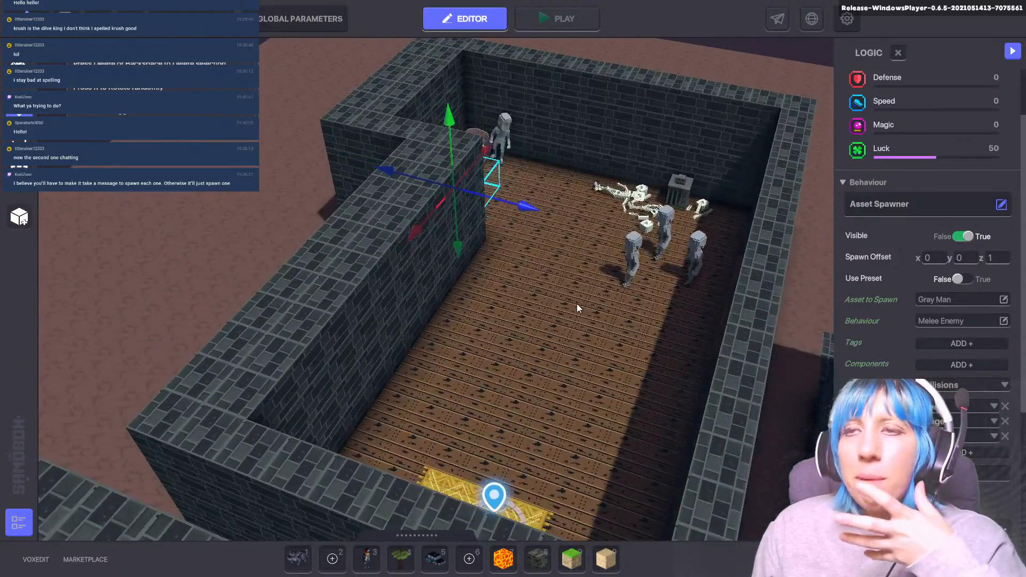
{"action": "middle_click_drag", "start_coordinate": [535, 329], "coordinate": [539, 270]}
{"action": "scroll", "coordinate": [508, 317], "scroll_direction": "down", "scroll_amount": 3}
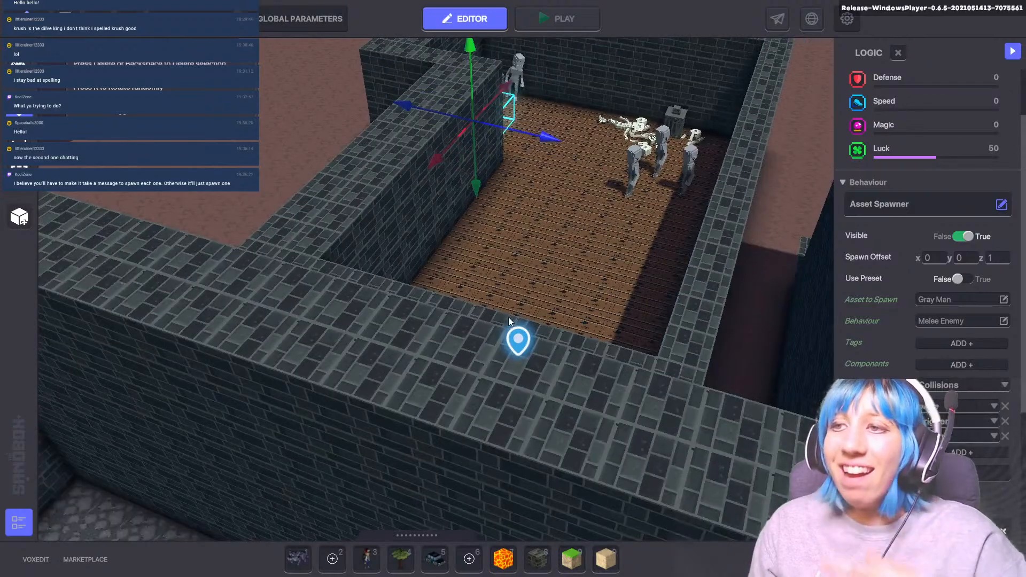
{"action": "middle_click_drag", "start_coordinate": [533, 362], "coordinate": [533, 284]}
{"action": "scroll", "coordinate": [533, 283], "scroll_direction": "down", "scroll_amount": 2}
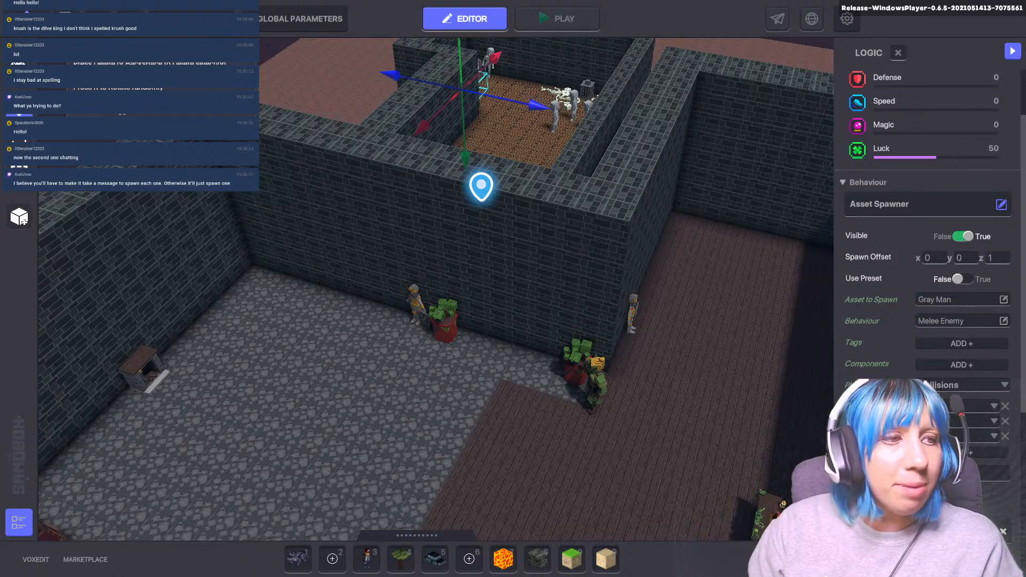
{"action": "scroll", "coordinate": [470, 388], "scroll_direction": "up", "scroll_amount": 2}
{"action": "left_click", "coordinate": [484, 400]}
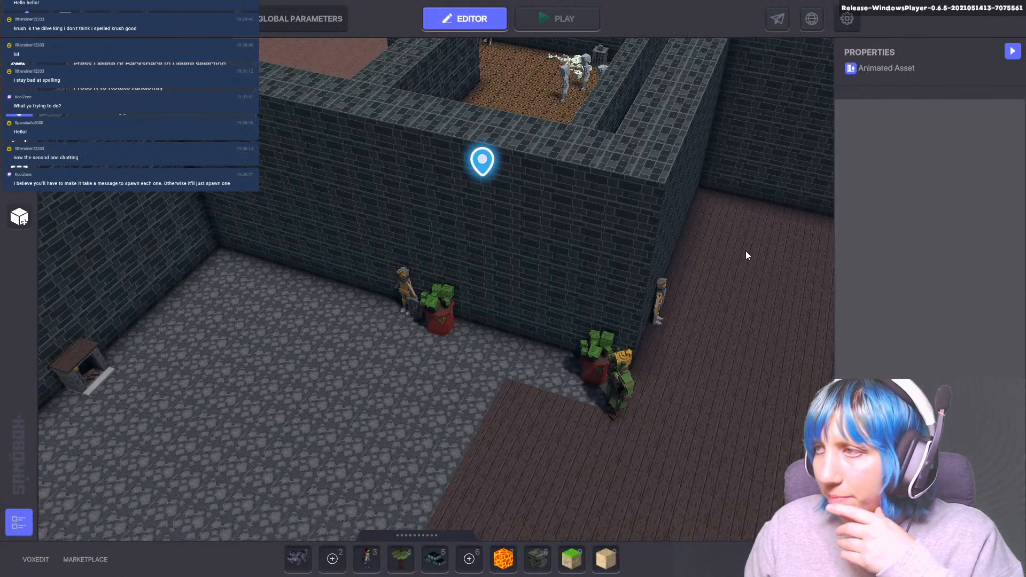
- Open the asset library, search it for "rug" in place of the previous term, and clear the search
{"action": "left_click", "coordinate": [1013, 51]}
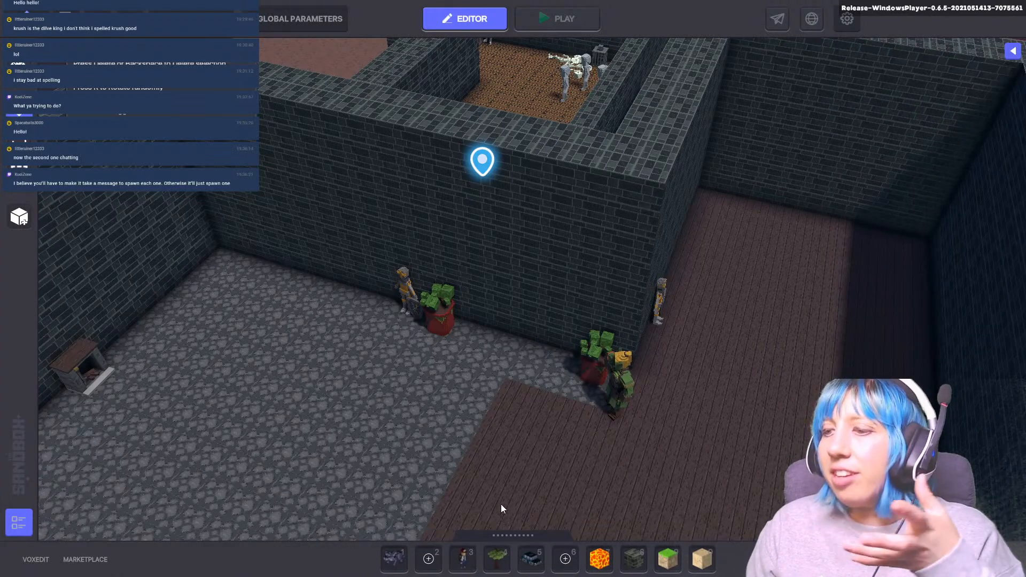
{"action": "key", "text": "Tab"}
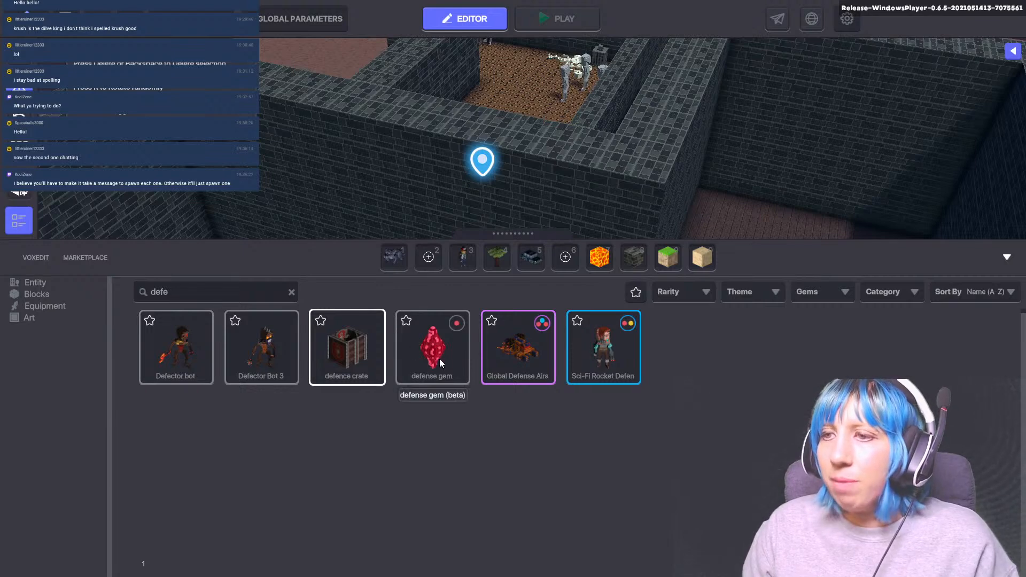
{"action": "double_click", "coordinate": [199, 297]}
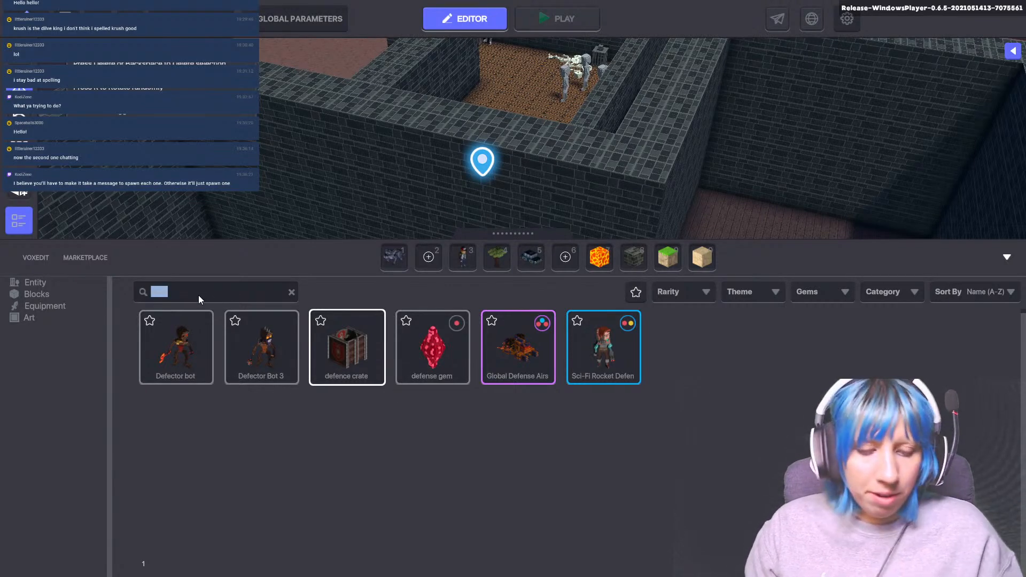
{"action": "type", "text": "rug"}
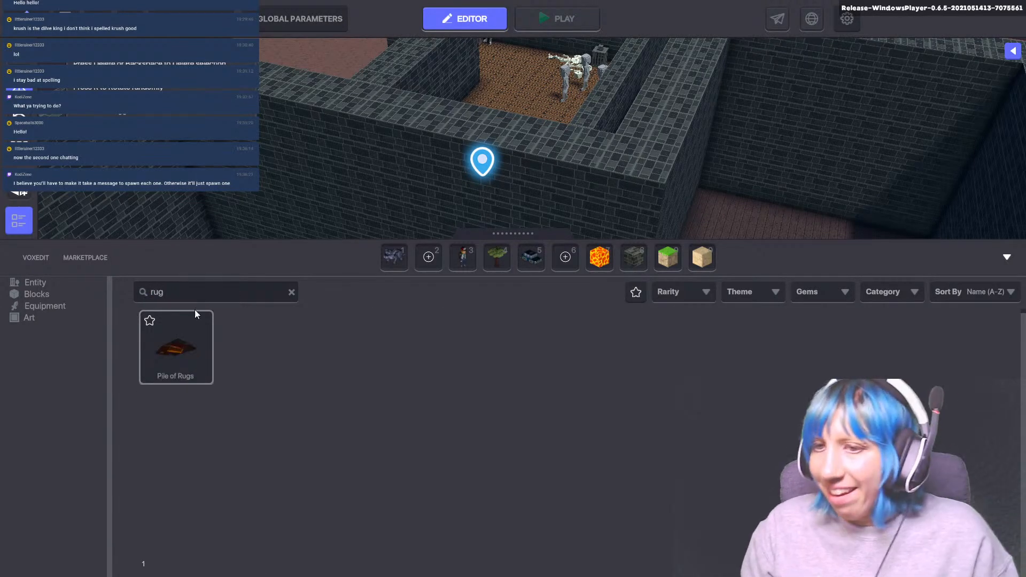
{"action": "key", "text": "BackSpace"}
{"action": "key", "text": "BackSpace"}
{"action": "key", "text": "BackSpace"}
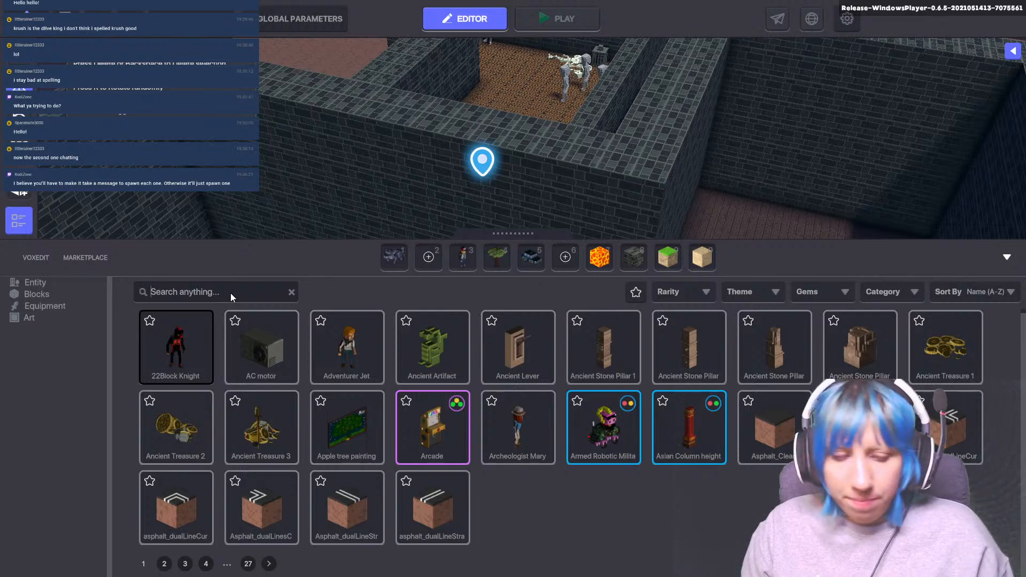
- Try the library searches "mut" and "rug", clearing the term after each one
{"action": "type", "text": "mut"}
{"action": "key", "text": "BackSpace"}
{"action": "key", "text": "BackSpace"}
{"action": "key", "text": "BackSpace"}
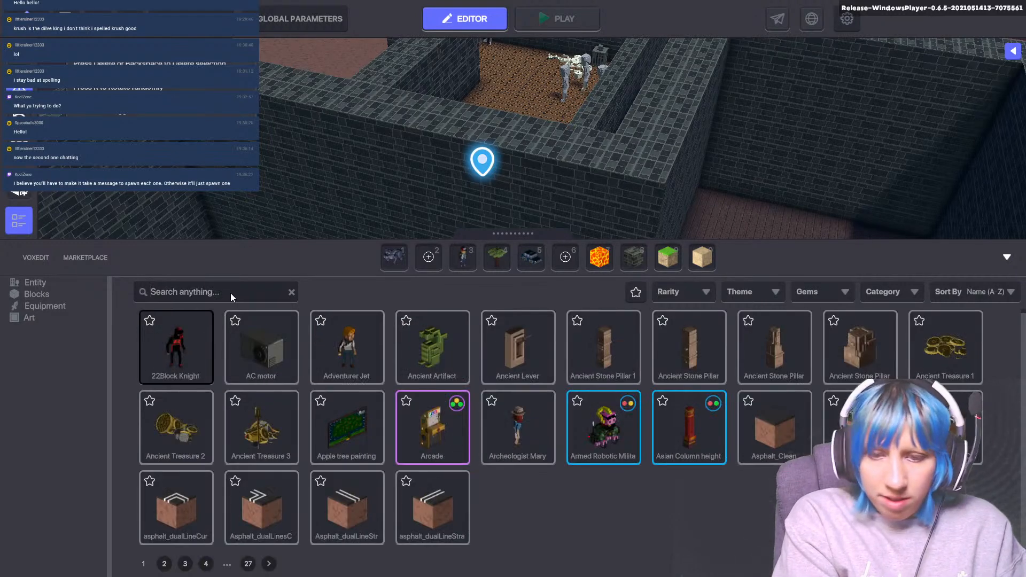
{"action": "type", "text": "rug"}
{"action": "key", "text": "BackSpace"}
{"action": "key", "text": "BackSpace"}
{"action": "key", "text": "BackSpace"}
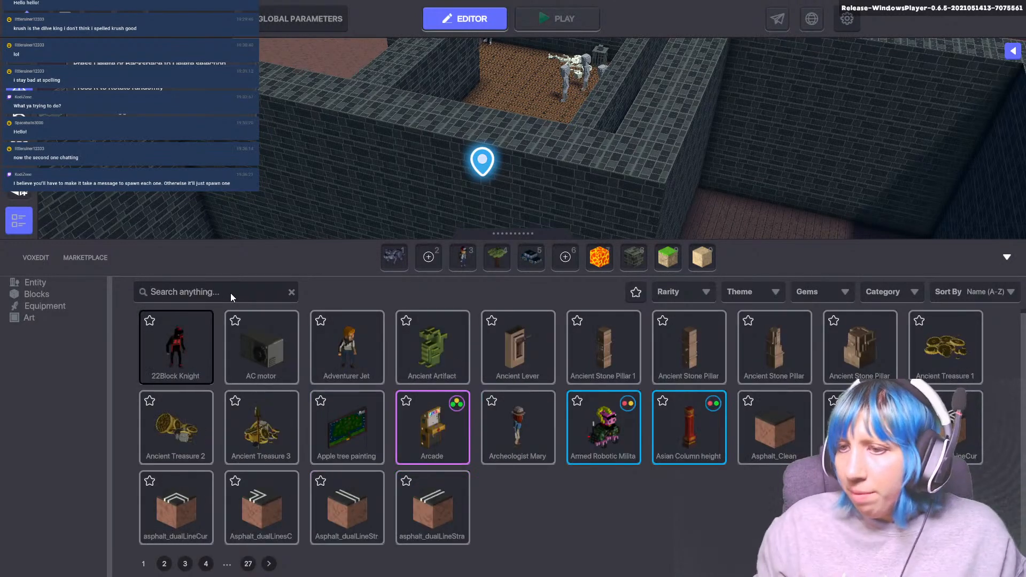
- Skim the unfiltered asset library from page 2 to page 27 for a floor covering
{"action": "left_click", "coordinate": [165, 566]}
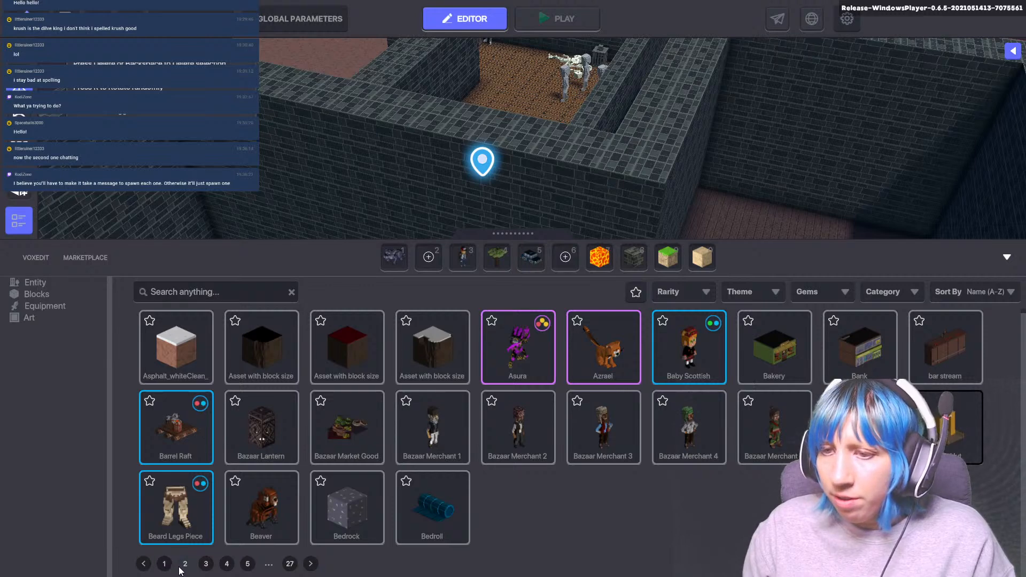
{"action": "left_click", "coordinate": [201, 569]}
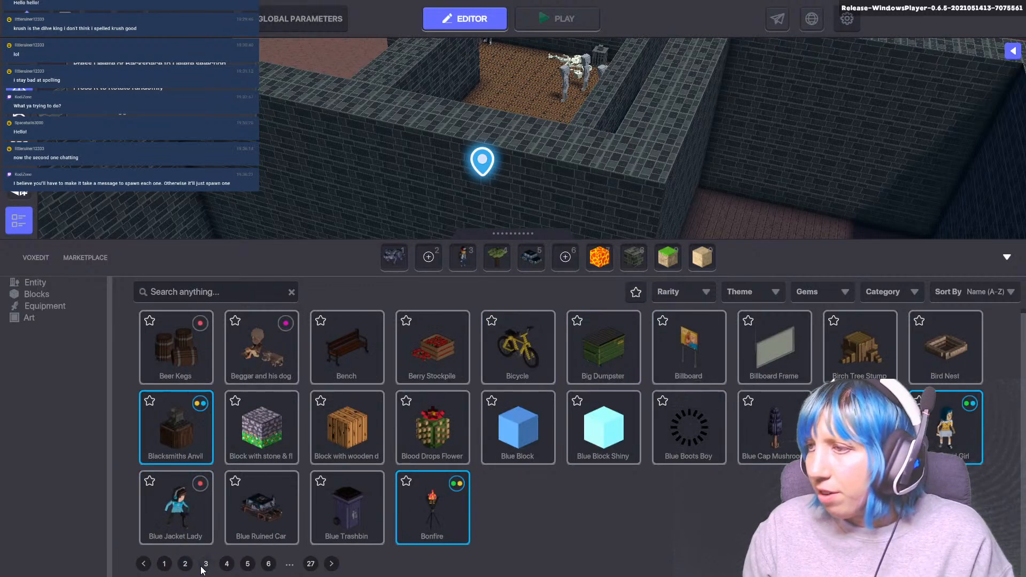
{"action": "left_click", "coordinate": [268, 567]}
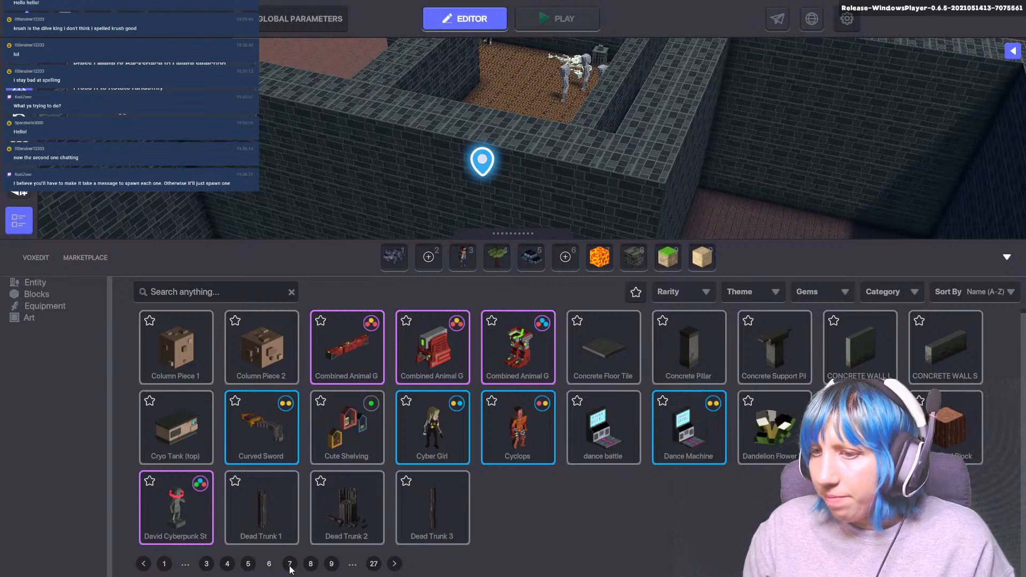
{"action": "left_click", "coordinate": [292, 566]}
{"action": "left_click", "coordinate": [311, 567]}
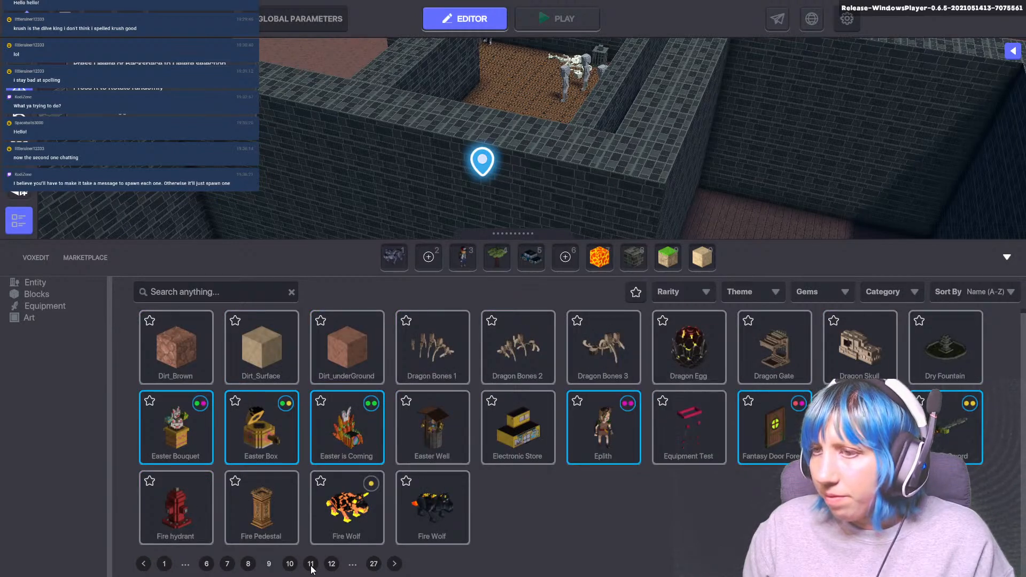
{"action": "left_click", "coordinate": [374, 565]}
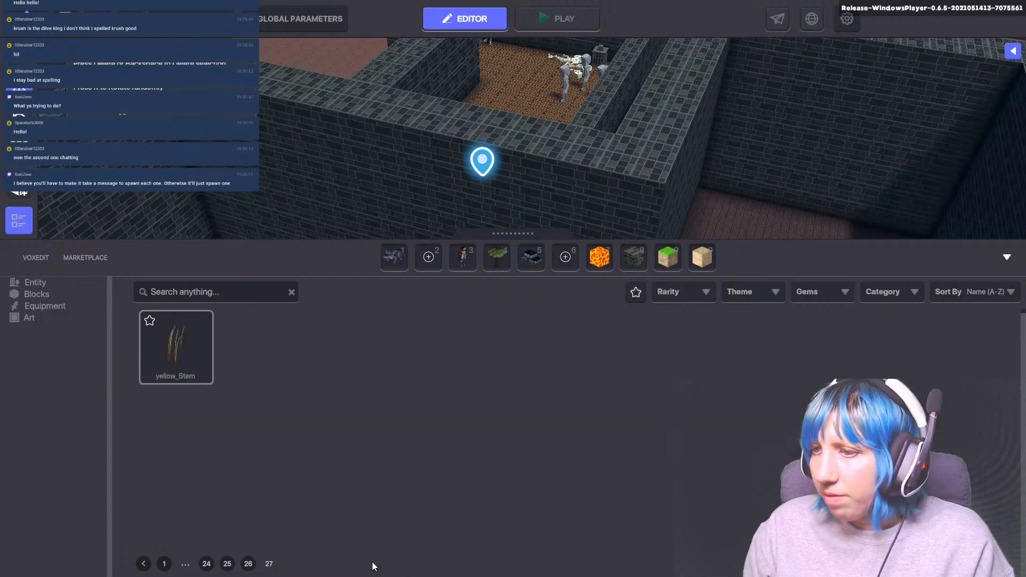
- Return to the start of the asset library and browse page by page as far as the desert carpets on page 8
{"action": "left_click", "coordinate": [165, 564]}
{"action": "left_click", "coordinate": [268, 563]}
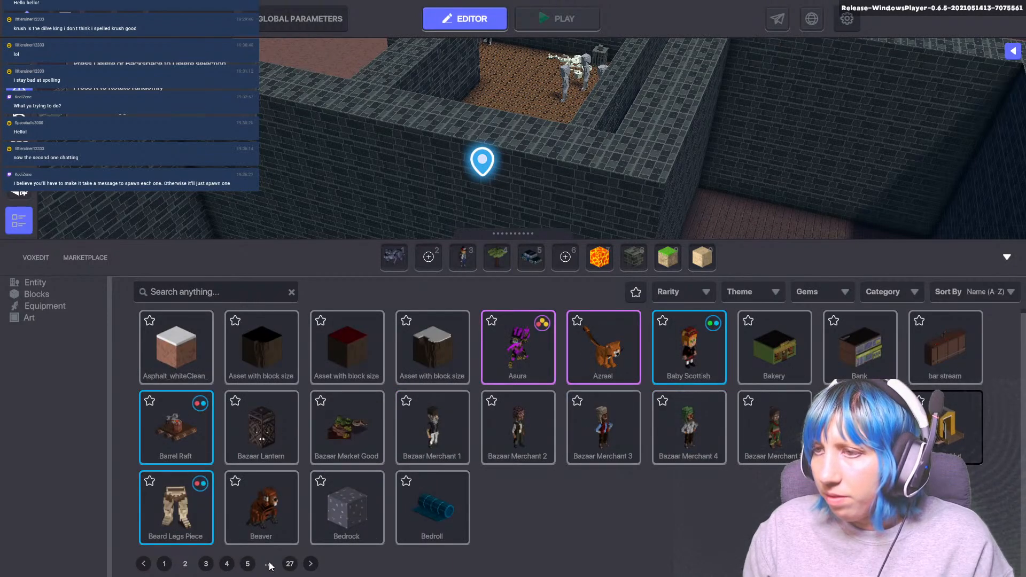
{"action": "left_click", "coordinate": [310, 564]}
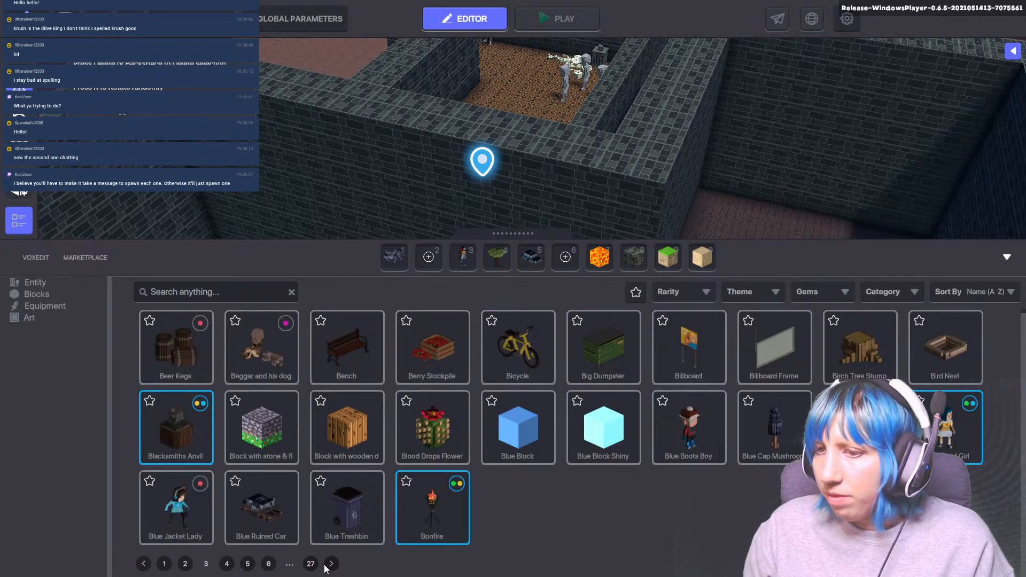
{"action": "left_click", "coordinate": [332, 564]}
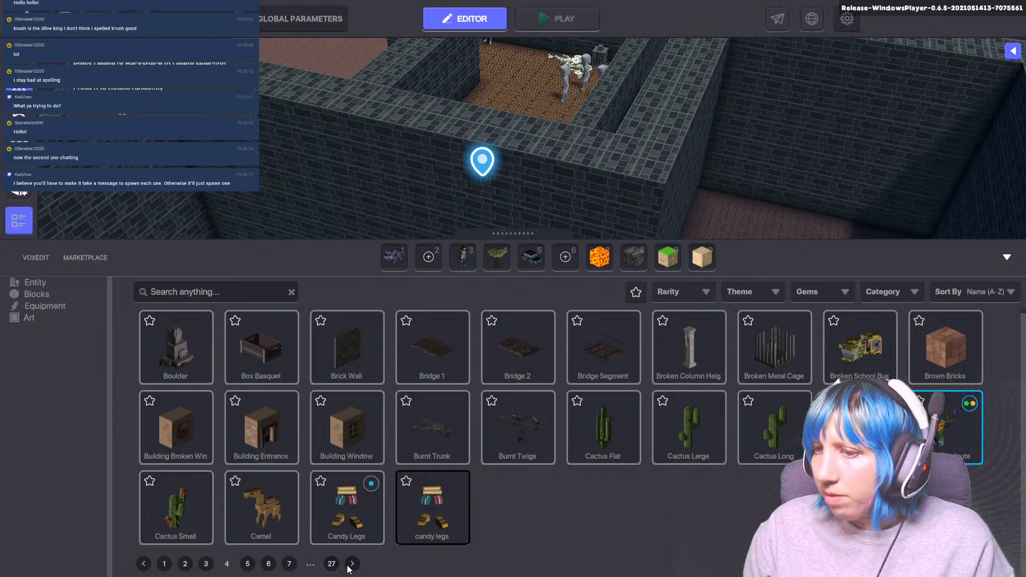
{"action": "left_click", "coordinate": [353, 564]}
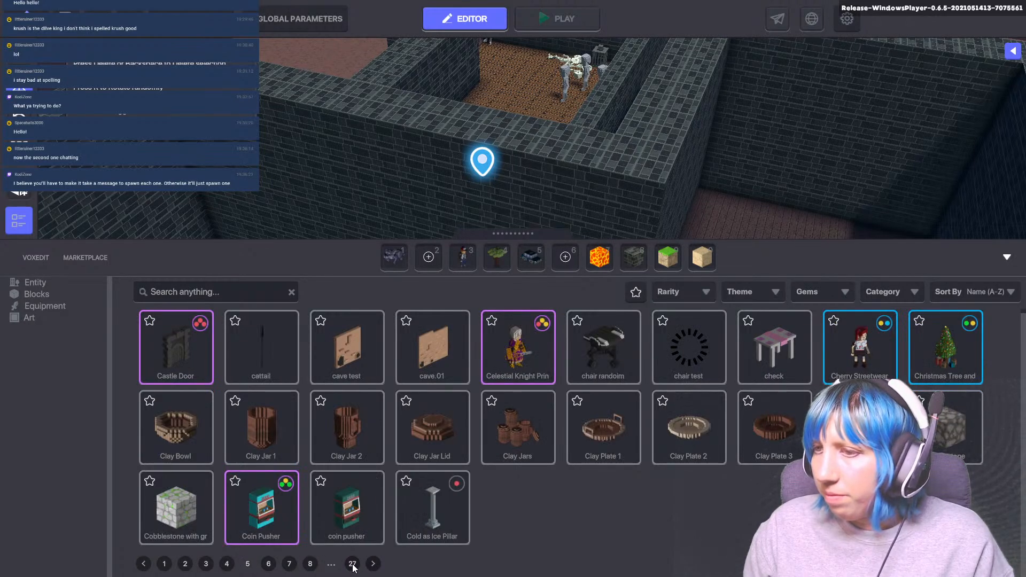
{"action": "left_click", "coordinate": [372, 565]}
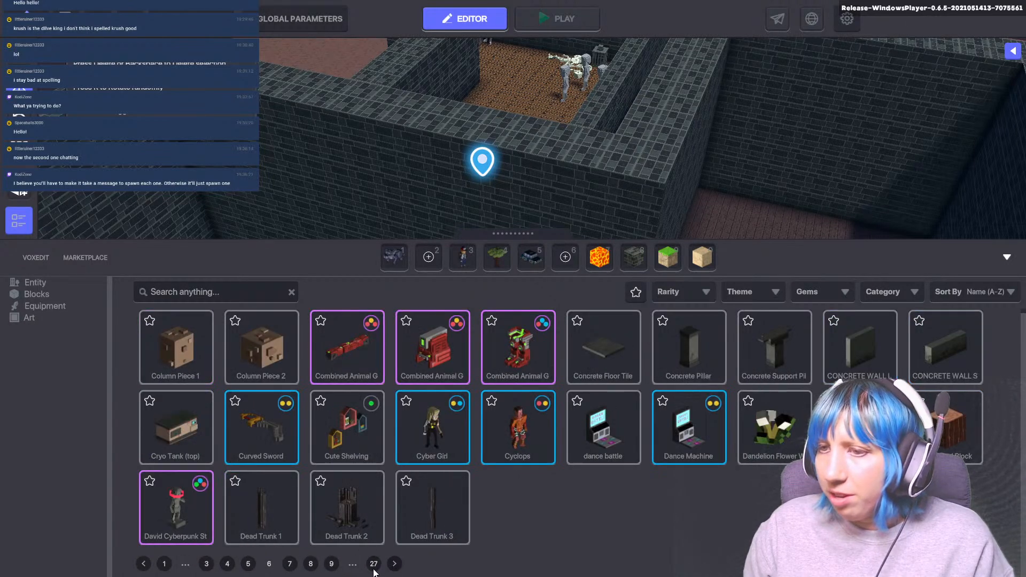
{"action": "left_click", "coordinate": [396, 565]}
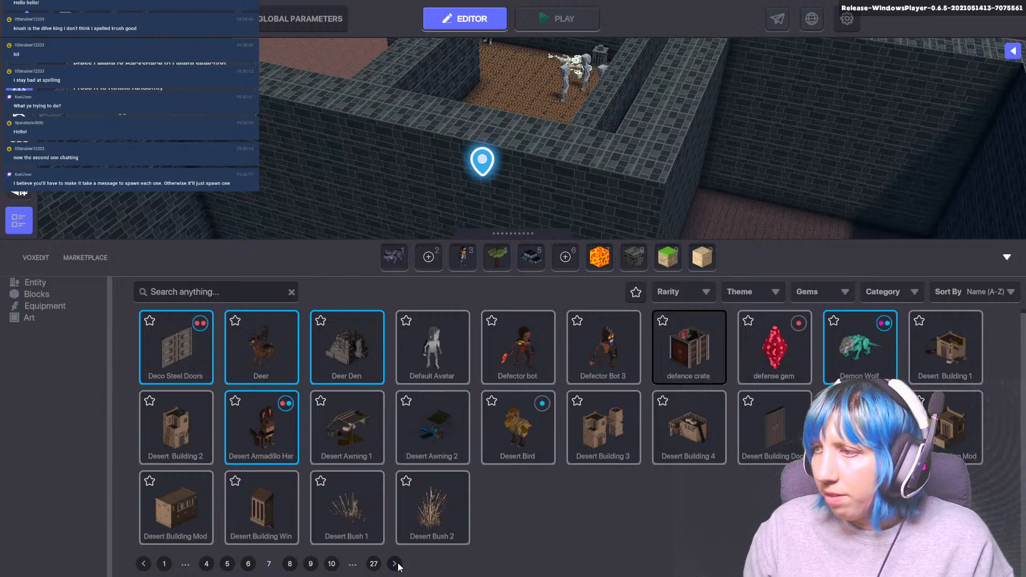
{"action": "left_click", "coordinate": [395, 564]}
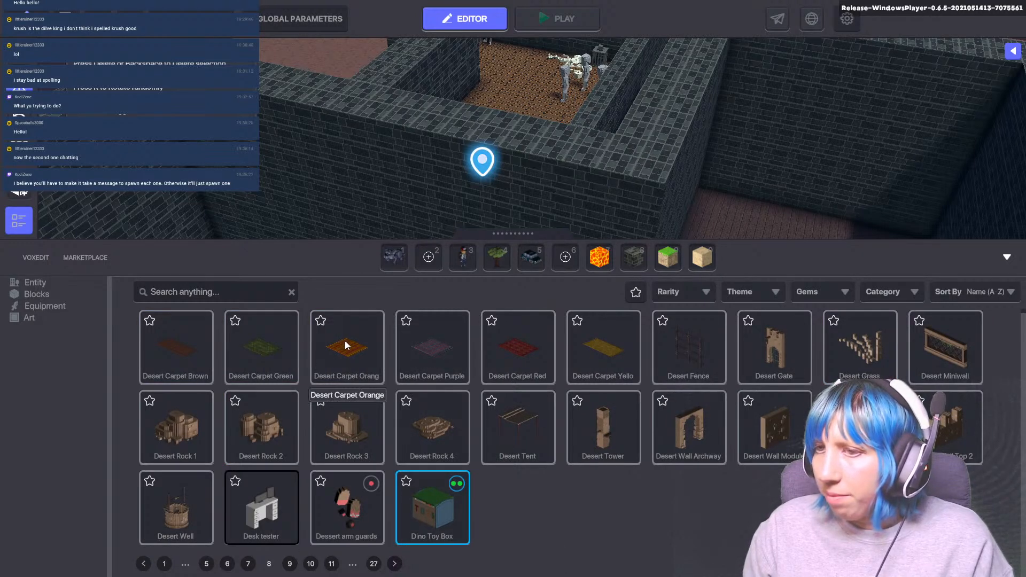
- Place a Desert Carpet Brown on the stone floor between the two potted plants by the wall
{"action": "left_click", "coordinate": [192, 340]}
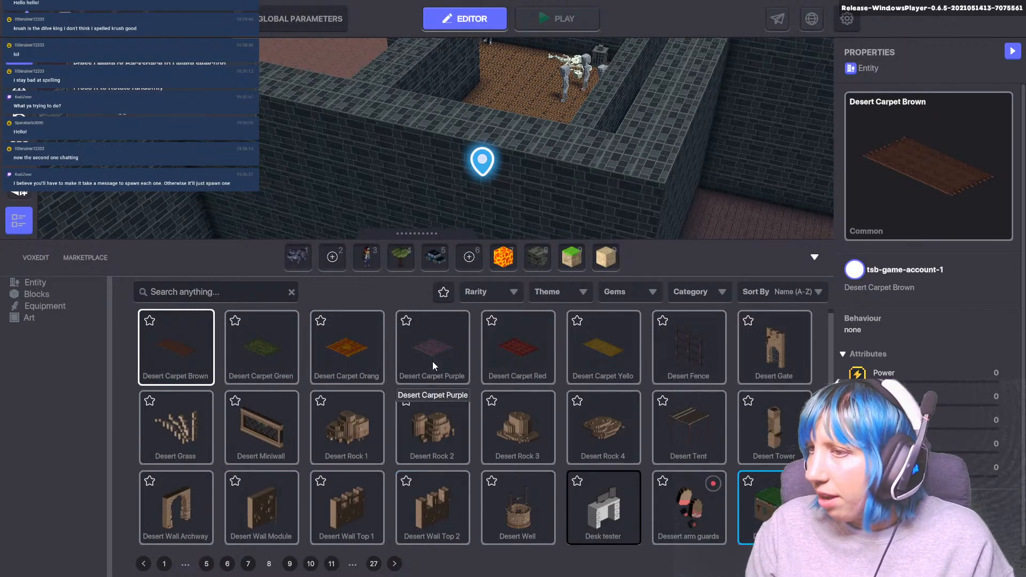
{"action": "right_click_drag", "start_coordinate": [535, 189], "coordinate": [512, 138]}
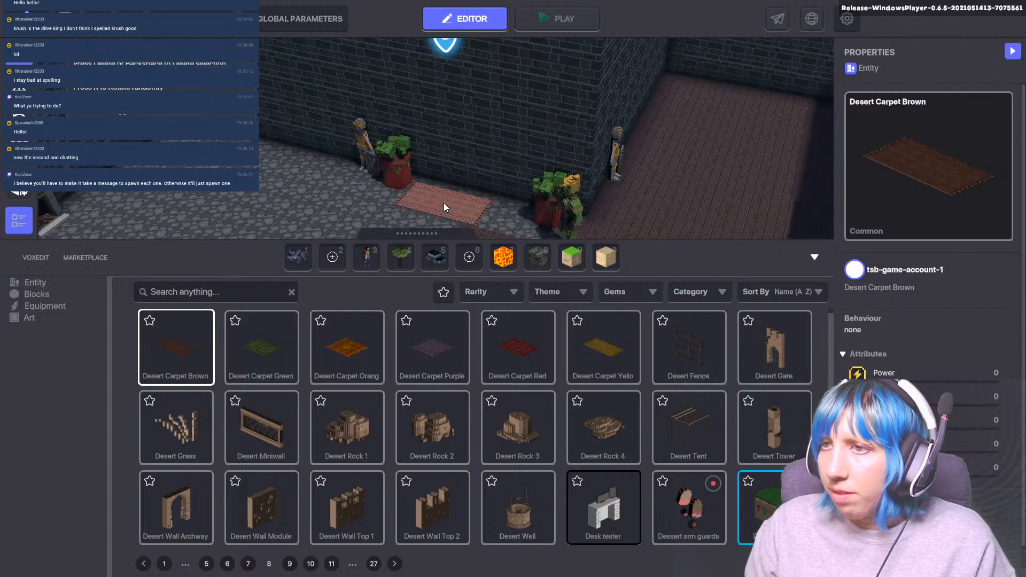
{"action": "left_click", "coordinate": [449, 196]}
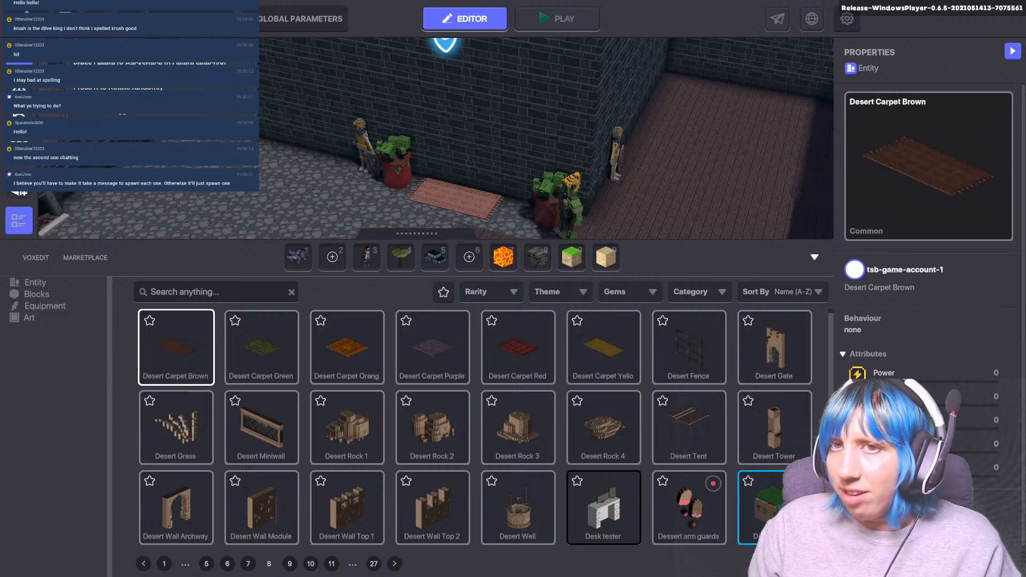
- Give the Desert Carpet Brown between the two potted plants the Basic Platform behaviour
{"action": "left_click", "coordinate": [455, 201]}
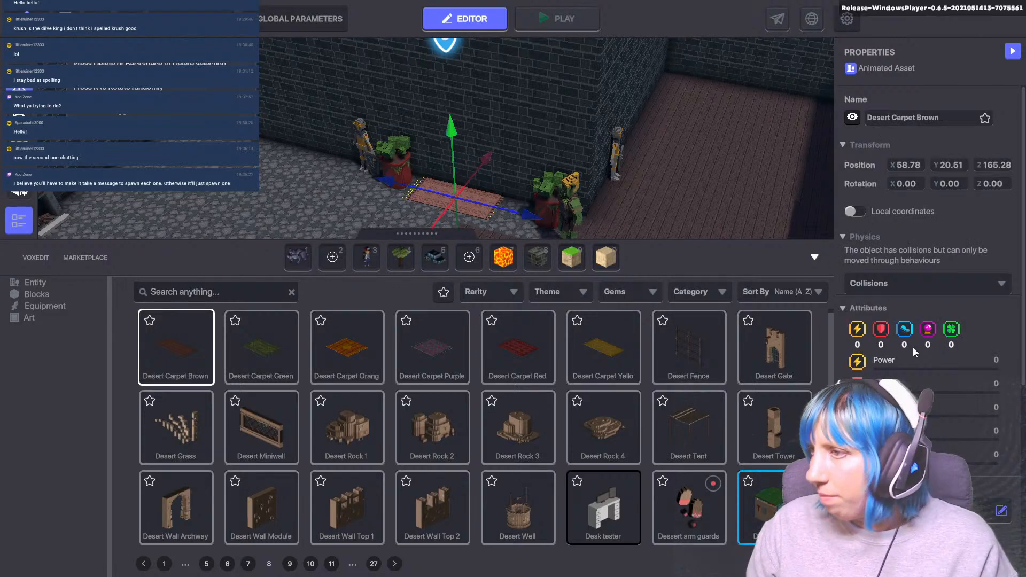
{"action": "left_click", "coordinate": [916, 283]}
{"action": "left_click", "coordinate": [901, 283]}
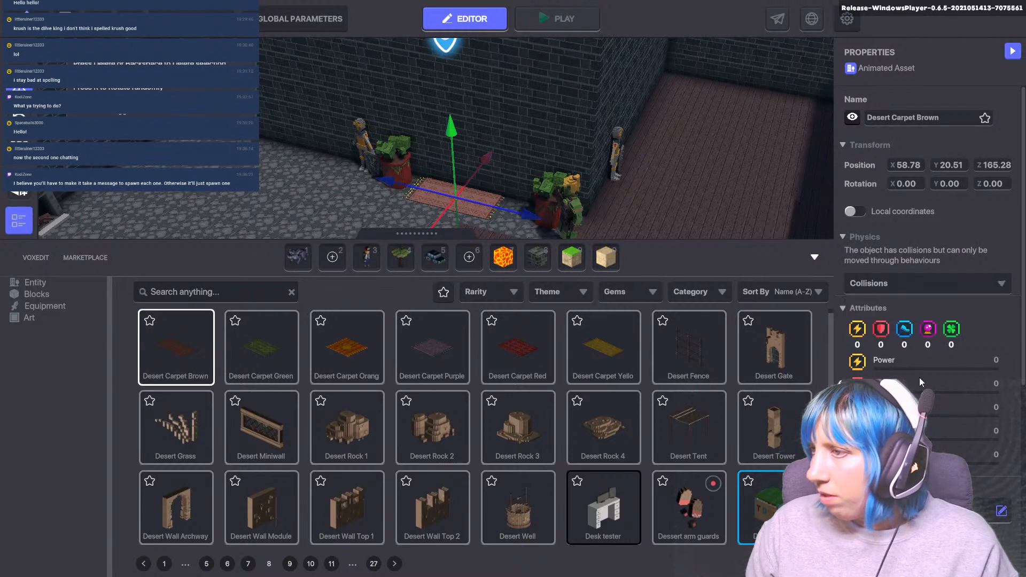
{"action": "scroll", "coordinate": [920, 378], "scroll_direction": "down", "scroll_amount": 3}
{"action": "left_click", "coordinate": [903, 351]}
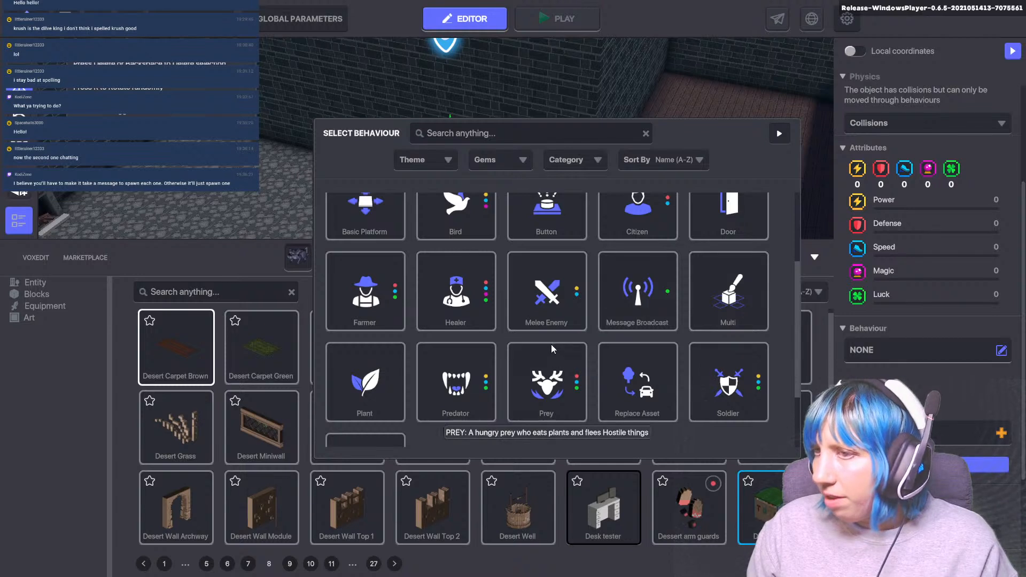
{"action": "scroll", "coordinate": [594, 375], "scroll_direction": "down", "scroll_amount": 3}
{"action": "scroll", "coordinate": [594, 375], "scroll_direction": "down", "scroll_amount": 1}
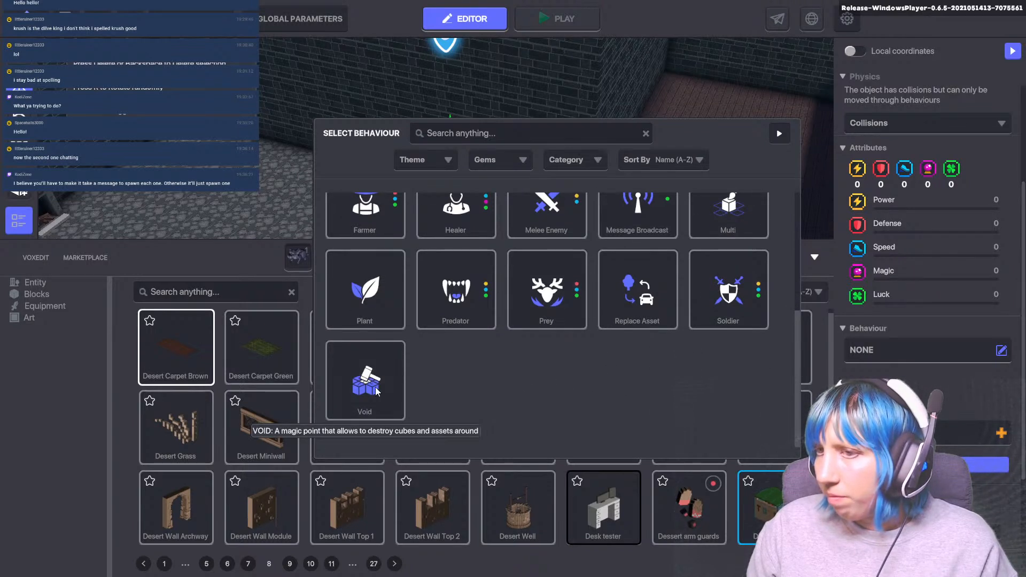
{"action": "scroll", "coordinate": [557, 371], "scroll_direction": "up", "scroll_amount": 3}
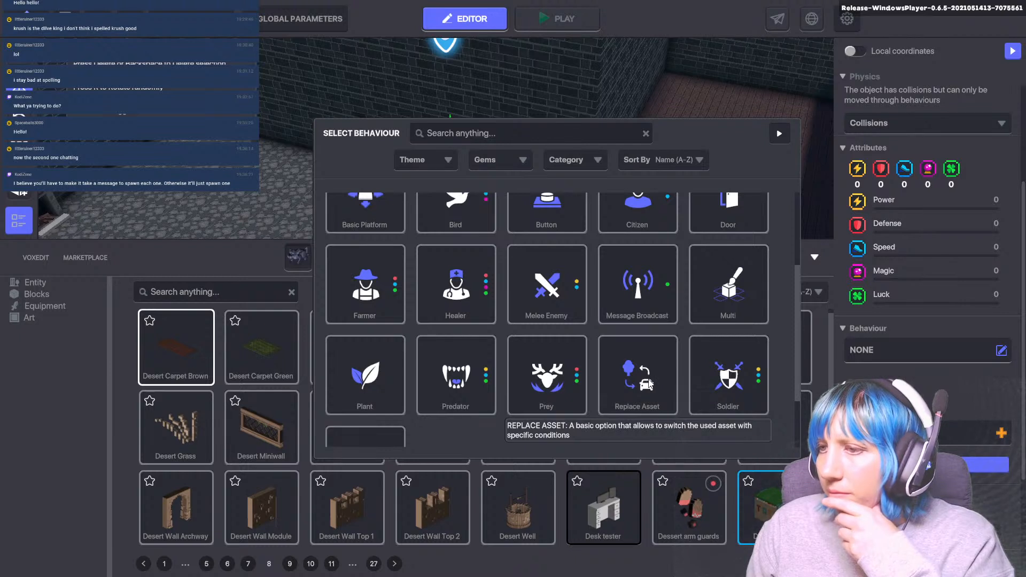
{"action": "scroll", "coordinate": [641, 386], "scroll_direction": "up", "scroll_amount": 1}
{"action": "scroll", "coordinate": [641, 383], "scroll_direction": "up", "scroll_amount": 3}
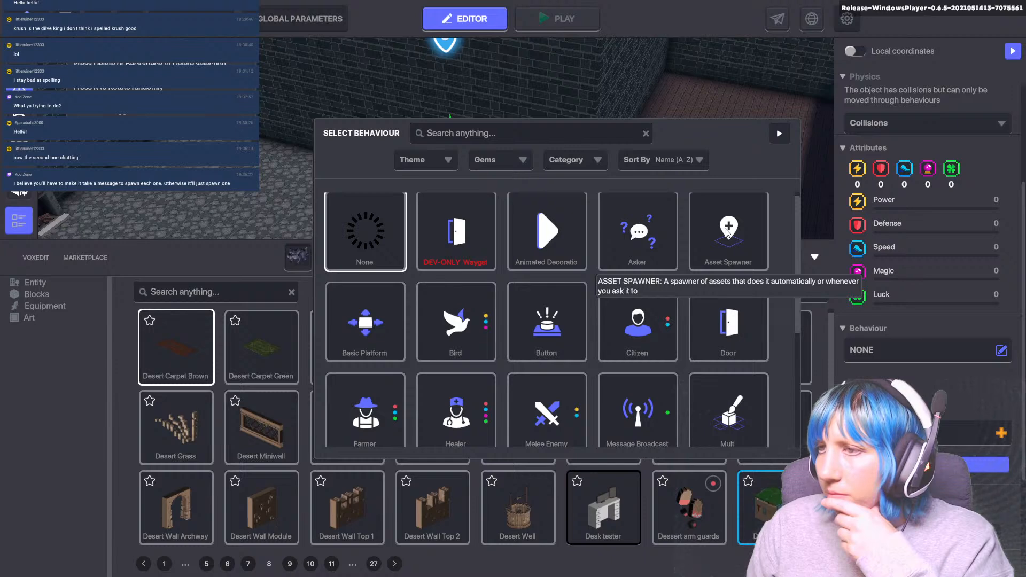
{"action": "left_click", "coordinate": [368, 331]}
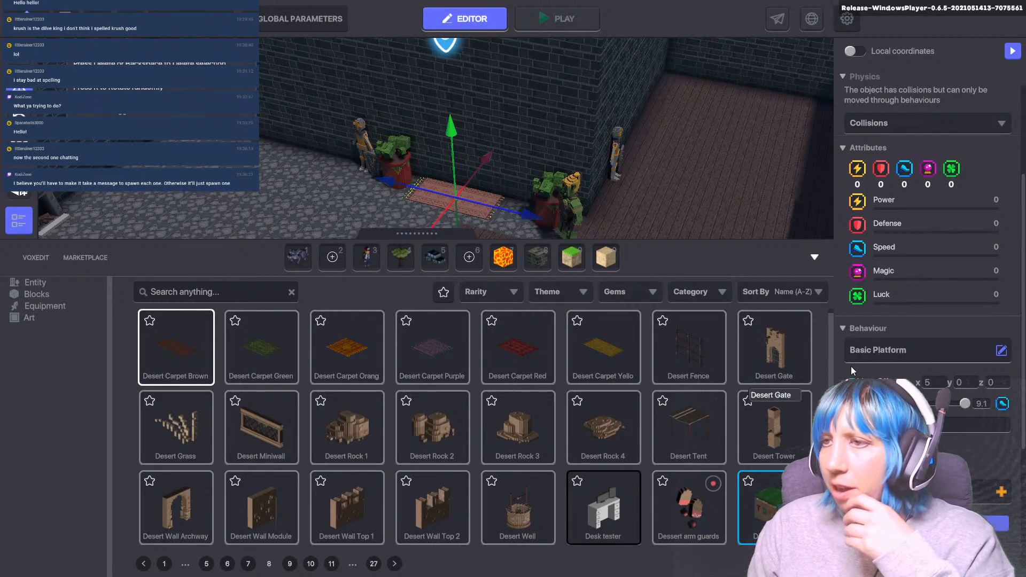
- Review the other behaviours available for the carpet without choosing a different one
{"action": "left_click", "coordinate": [1000, 350]}
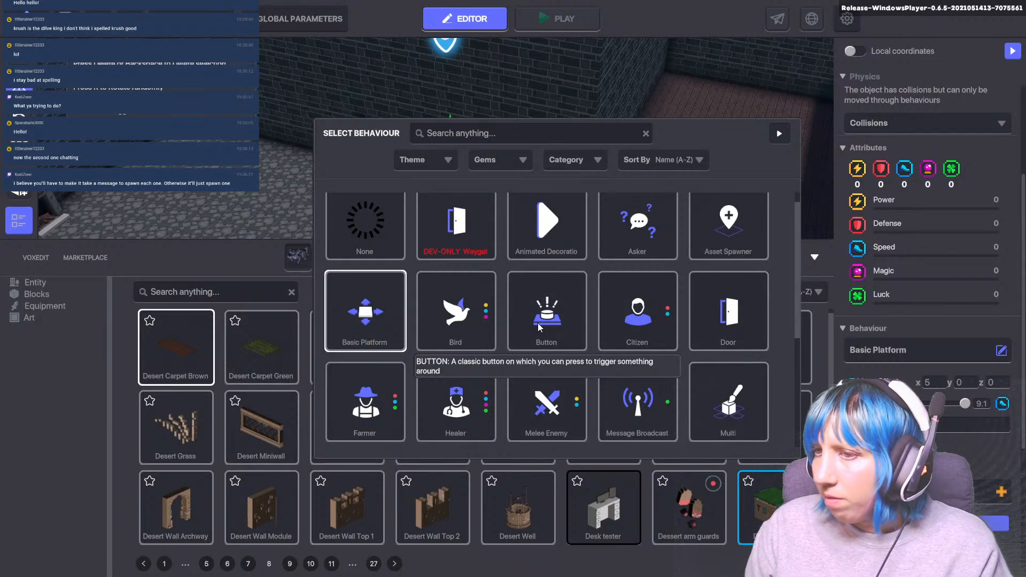
{"action": "scroll", "coordinate": [543, 342], "scroll_direction": "down", "scroll_amount": 2}
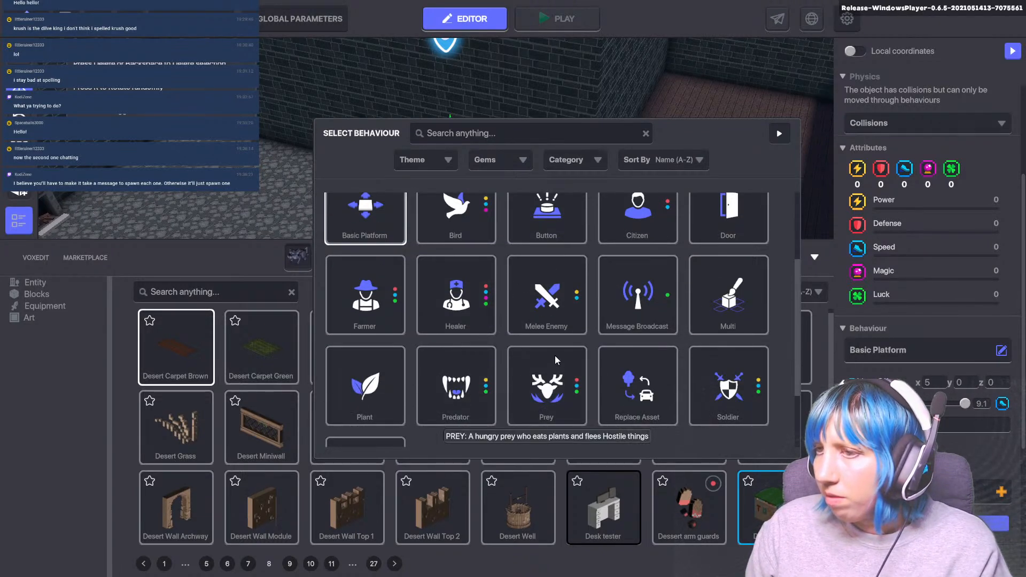
{"action": "scroll", "coordinate": [555, 361], "scroll_direction": "down", "scroll_amount": 2}
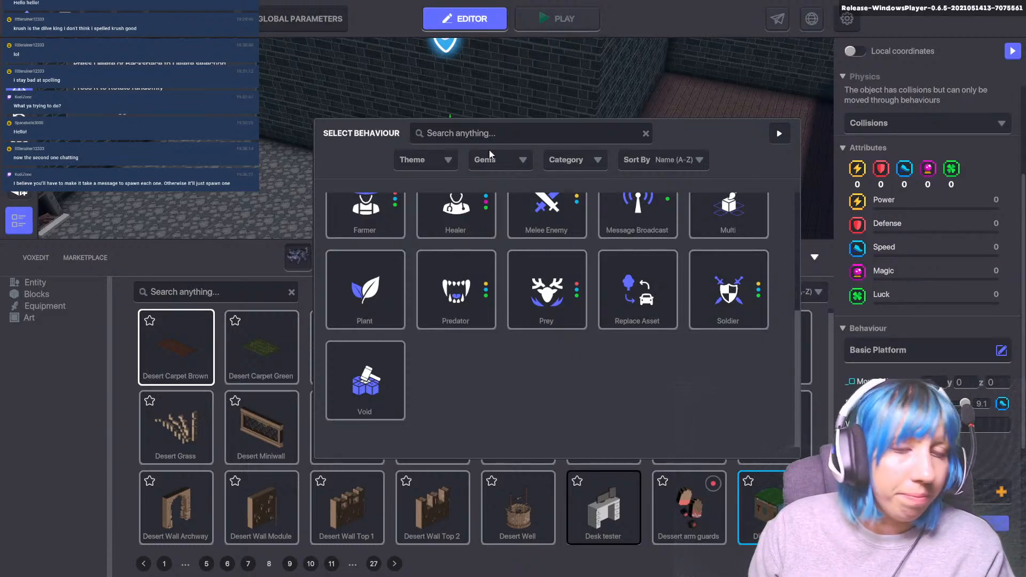
{"action": "left_click", "coordinate": [778, 132]}
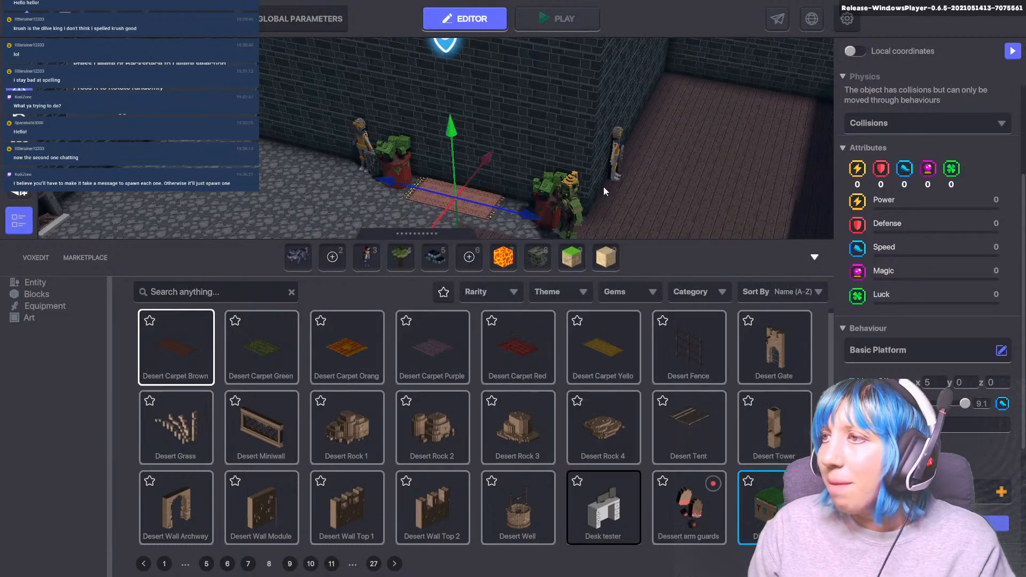
- Collapse the asset library and survey the halls around the carpet by the brick wall
{"action": "left_click", "coordinate": [815, 259]}
{"action": "right_click_drag", "start_coordinate": [363, 382], "coordinate": [589, 345]}
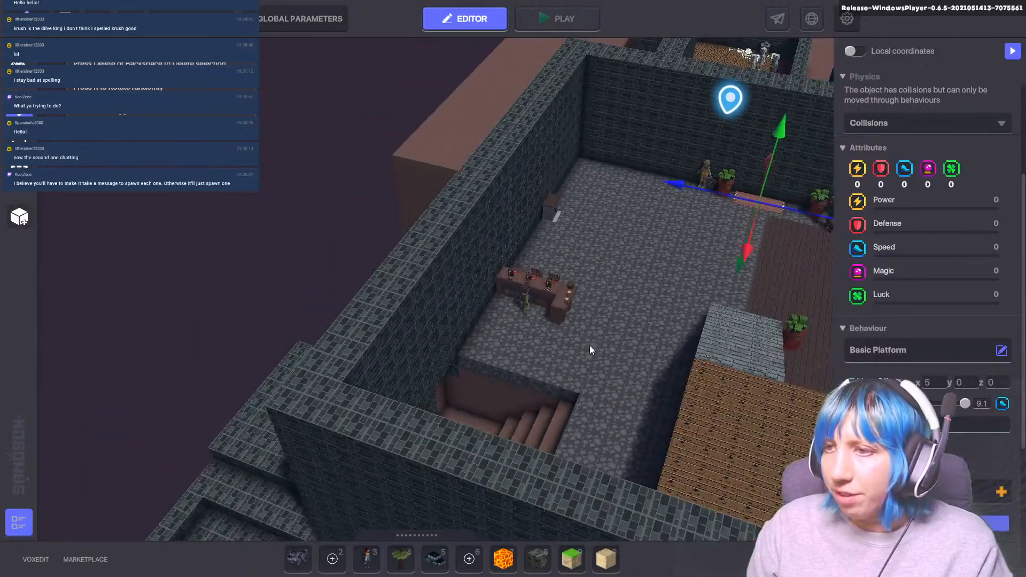
{"action": "middle_click_drag", "start_coordinate": [589, 345], "coordinate": [557, 276]}
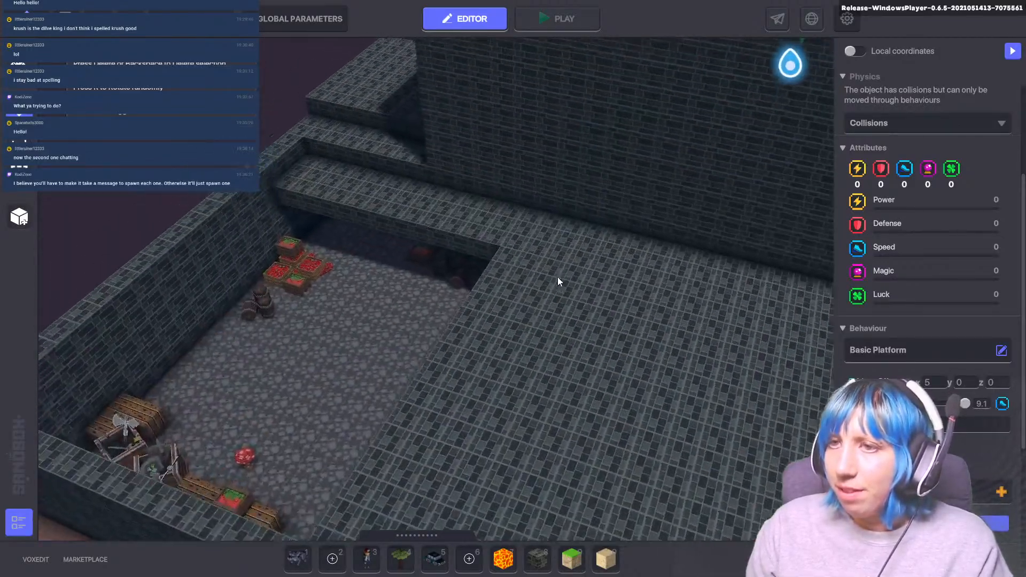
{"action": "scroll", "coordinate": [344, 354], "scroll_direction": "up", "scroll_amount": 6}
{"action": "scroll", "coordinate": [363, 351], "scroll_direction": "down", "scroll_amount": 6}
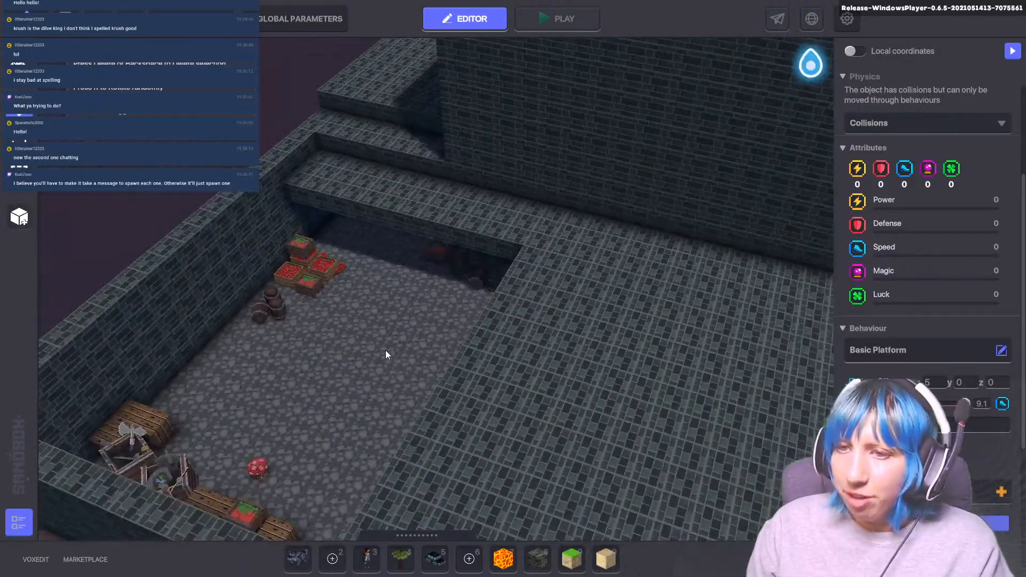
{"action": "middle_click_drag", "start_coordinate": [385, 350], "coordinate": [203, 534]}
{"action": "middle_click_drag", "start_coordinate": [455, 227], "coordinate": [354, 326]}
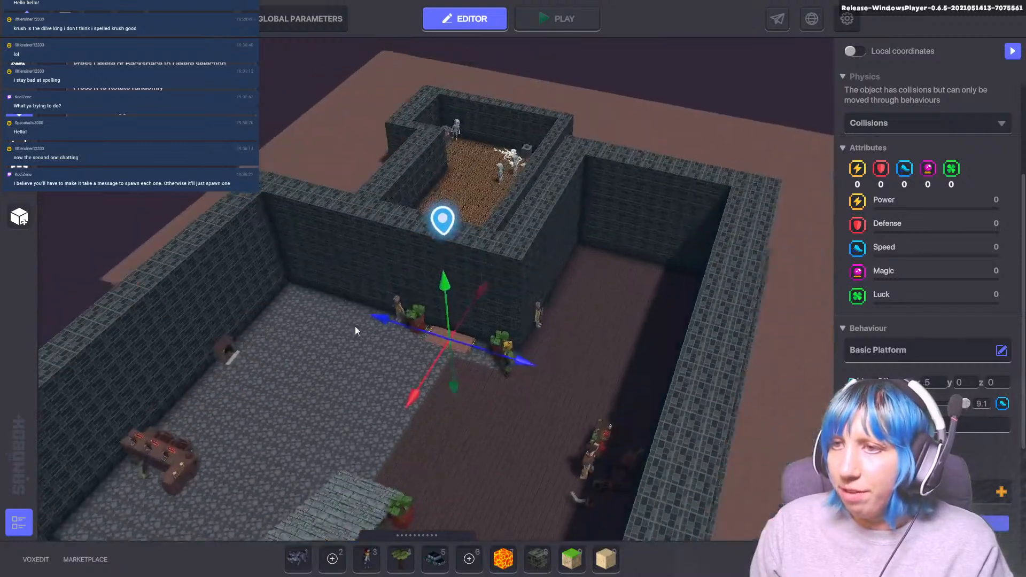
{"action": "scroll", "coordinate": [355, 326], "scroll_direction": "up", "scroll_amount": 8}
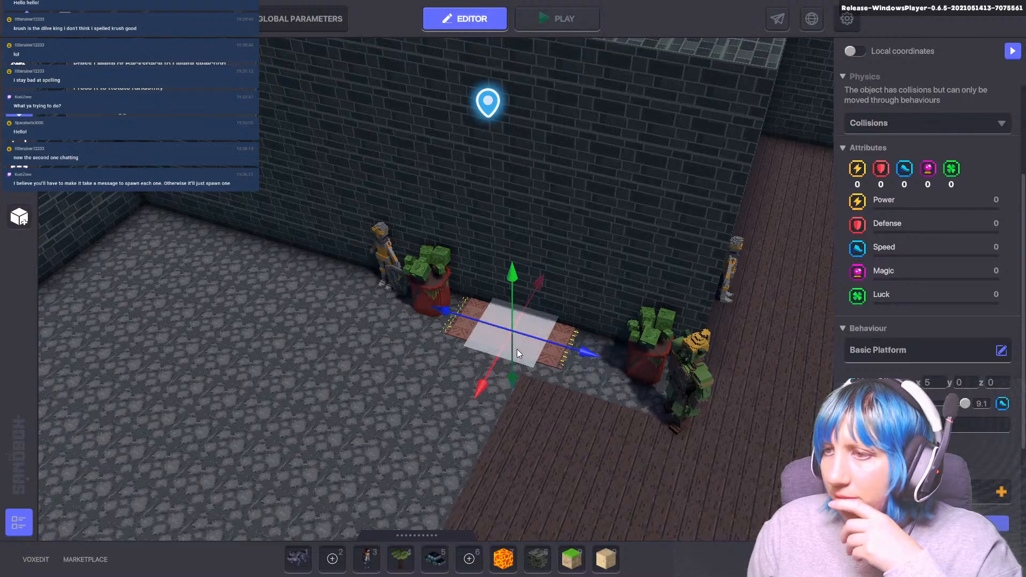
{"action": "scroll", "coordinate": [516, 346], "scroll_direction": "down", "scroll_amount": 10}
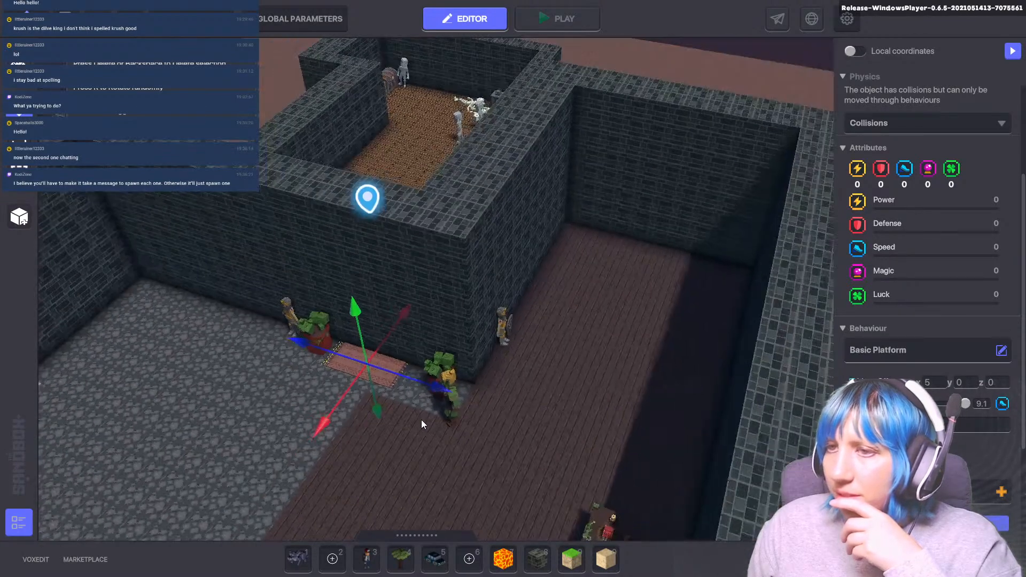
- Examine the closed wooden-floored room behind the wall, with its chests, skeletons and gray figures
{"action": "scroll", "coordinate": [421, 419], "scroll_direction": "up", "scroll_amount": 4}
{"action": "middle_click_drag", "start_coordinate": [417, 421], "coordinate": [391, 507]}
{"action": "scroll", "coordinate": [485, 331], "scroll_direction": "down", "scroll_amount": 5}
{"action": "scroll", "coordinate": [471, 349], "scroll_direction": "up", "scroll_amount": 4}
{"action": "scroll", "coordinate": [437, 416], "scroll_direction": "up", "scroll_amount": 4}
{"action": "middle_click_drag", "start_coordinate": [398, 436], "coordinate": [384, 506]}
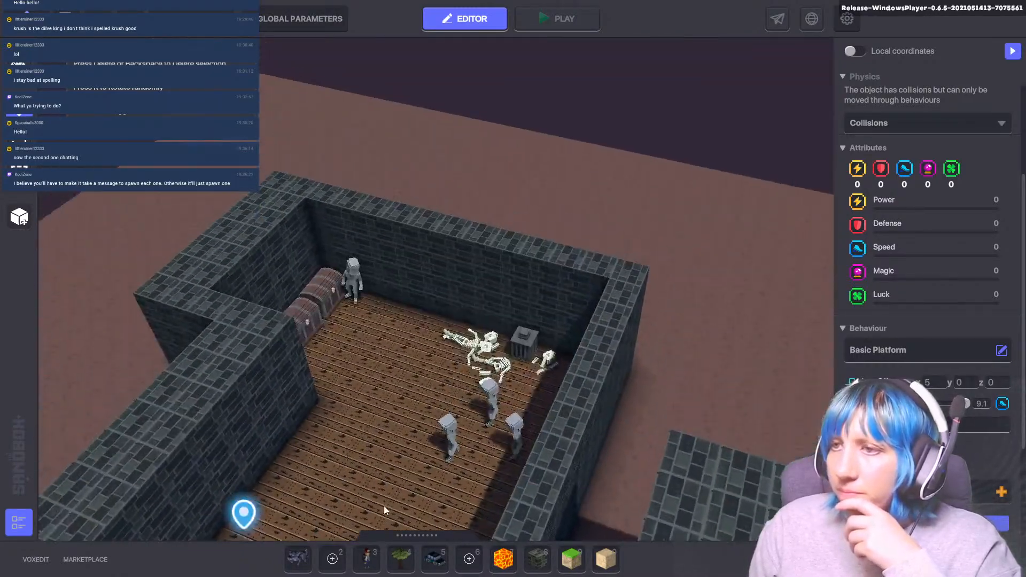
{"action": "scroll", "coordinate": [381, 501], "scroll_direction": "up", "scroll_amount": 5}
{"action": "scroll", "coordinate": [383, 494], "scroll_direction": "down", "scroll_amount": 4}
{"action": "scroll", "coordinate": [391, 392], "scroll_direction": "down", "scroll_amount": 1}
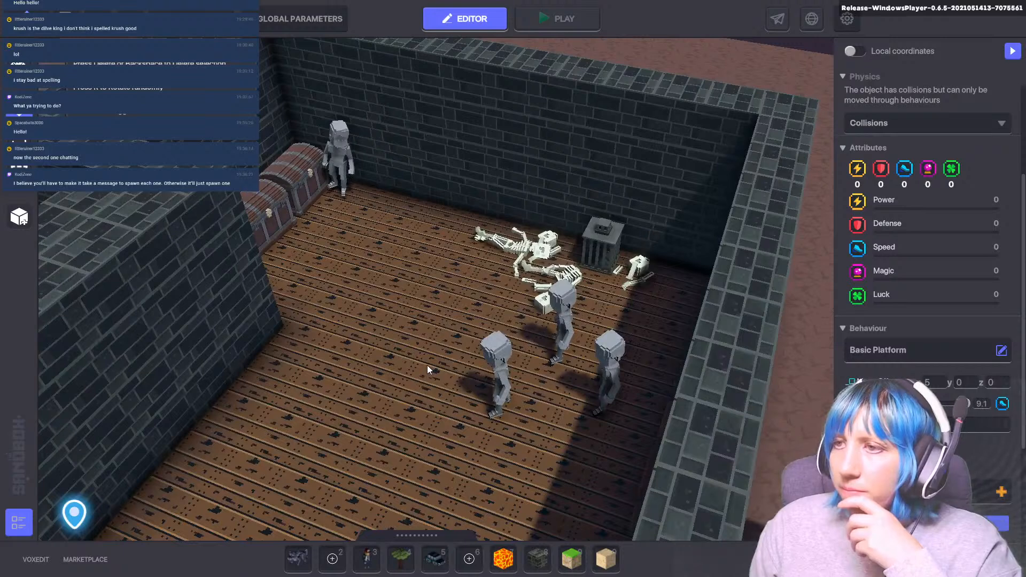
{"action": "scroll", "coordinate": [427, 365], "scroll_direction": "down", "scroll_amount": 1}
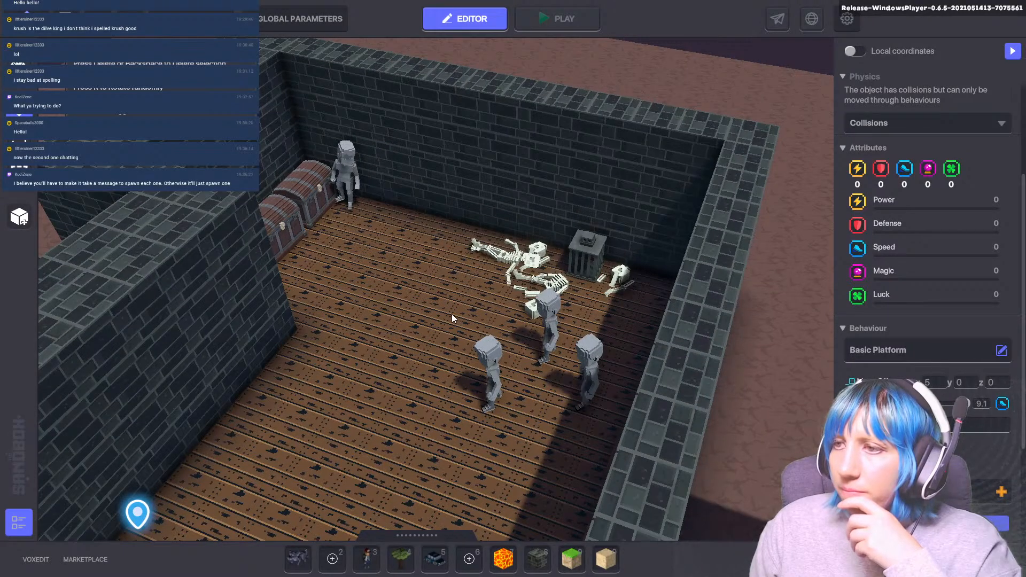
{"action": "scroll", "coordinate": [451, 316], "scroll_direction": "down", "scroll_amount": 3}
{"action": "middle_click_drag", "start_coordinate": [348, 499], "coordinate": [279, 364]}
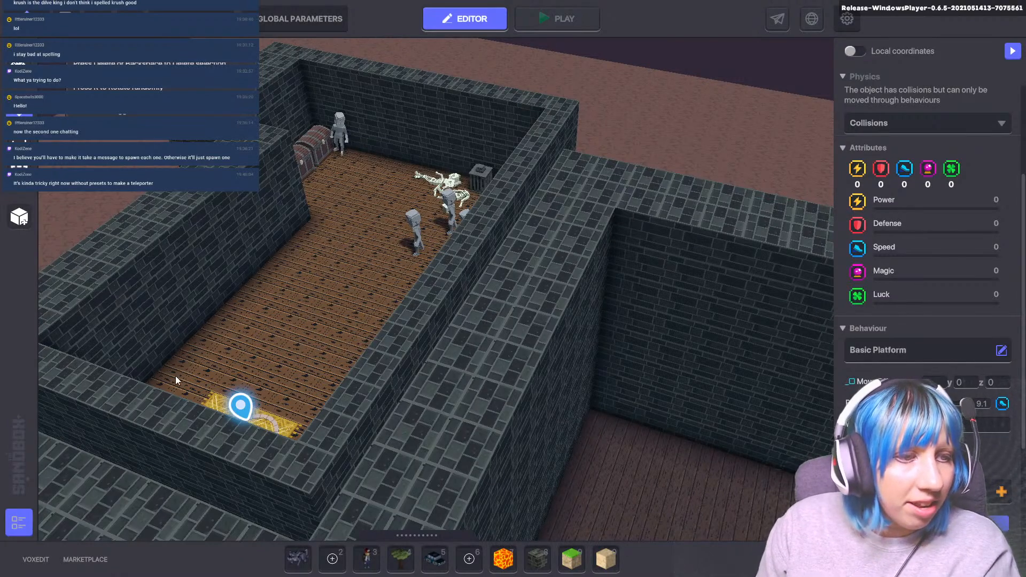
- Inspect the carpet and its surroundings between the potted plants from near and far
{"action": "middle_click_drag", "start_coordinate": [177, 406], "coordinate": [239, 266]}
{"action": "scroll", "coordinate": [239, 267], "scroll_direction": "down", "scroll_amount": 3}
{"action": "scroll", "coordinate": [231, 327], "scroll_direction": "down", "scroll_amount": 2}
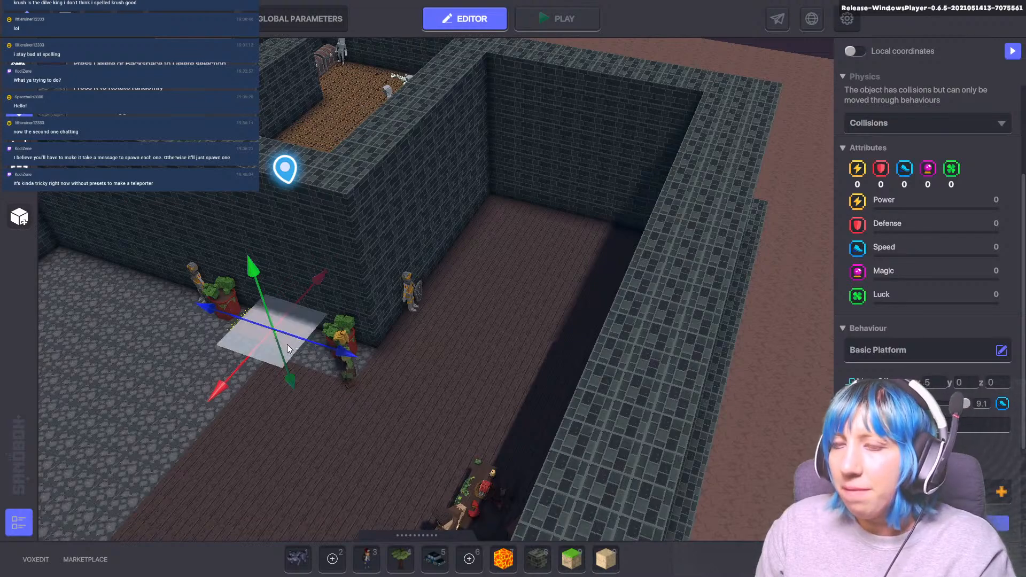
{"action": "middle_click_drag", "start_coordinate": [209, 402], "coordinate": [275, 424]}
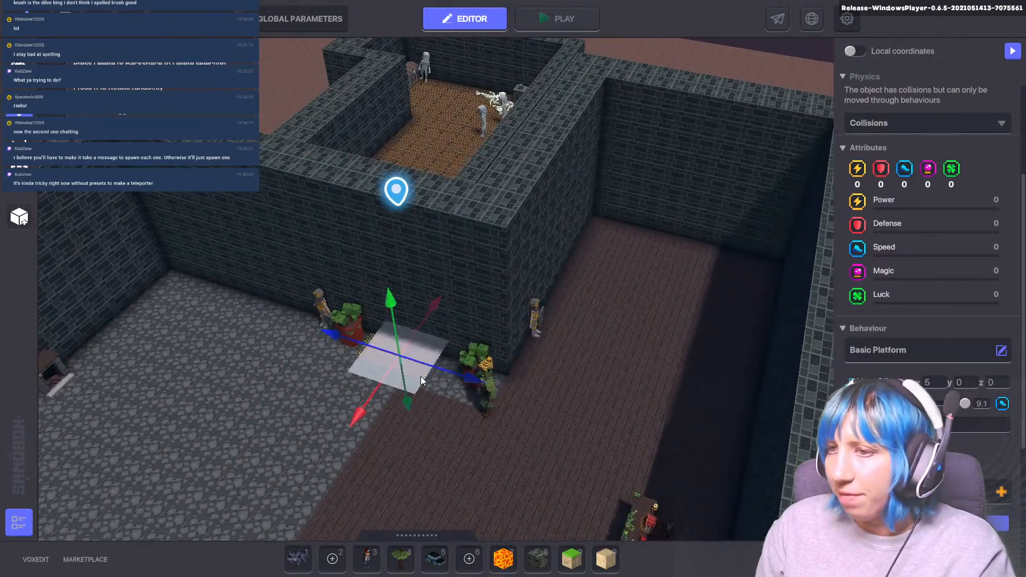
{"action": "scroll", "coordinate": [312, 447], "scroll_direction": "up", "scroll_amount": 5}
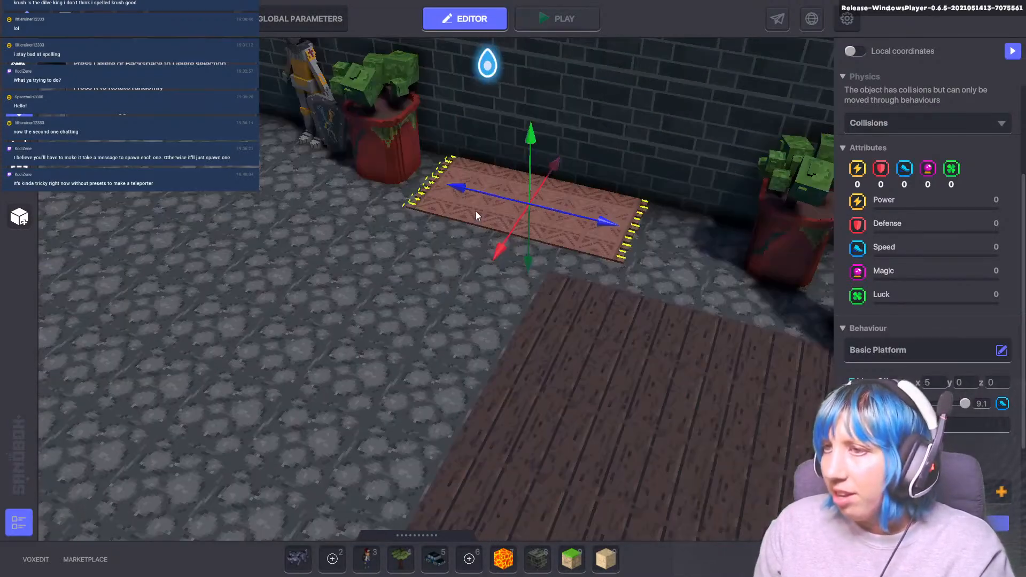
{"action": "scroll", "coordinate": [466, 299], "scroll_direction": "down", "scroll_amount": 5}
{"action": "middle_click_drag", "start_coordinate": [440, 359], "coordinate": [398, 384]}
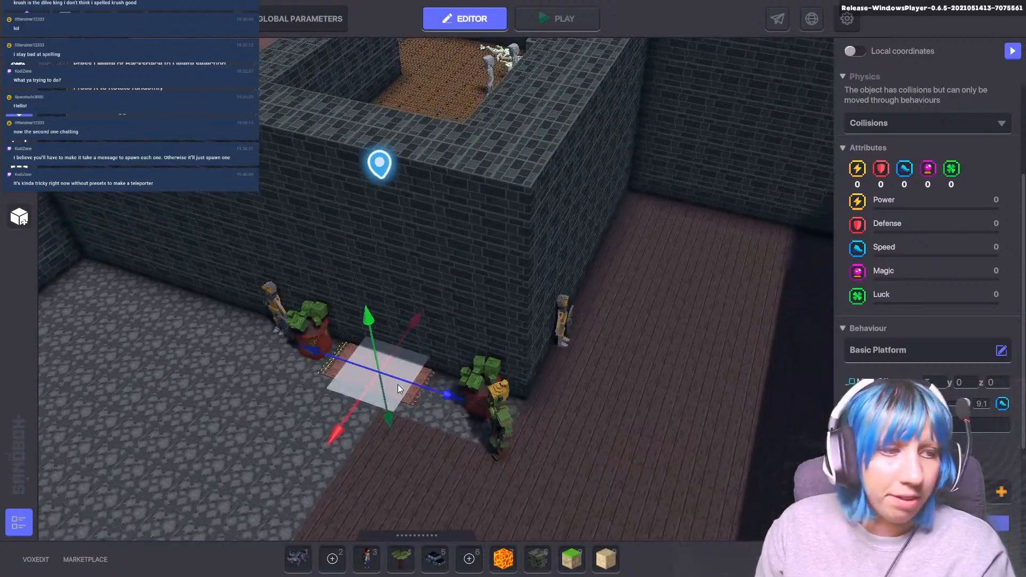
{"action": "scroll", "coordinate": [397, 384], "scroll_direction": "up", "scroll_amount": 2}
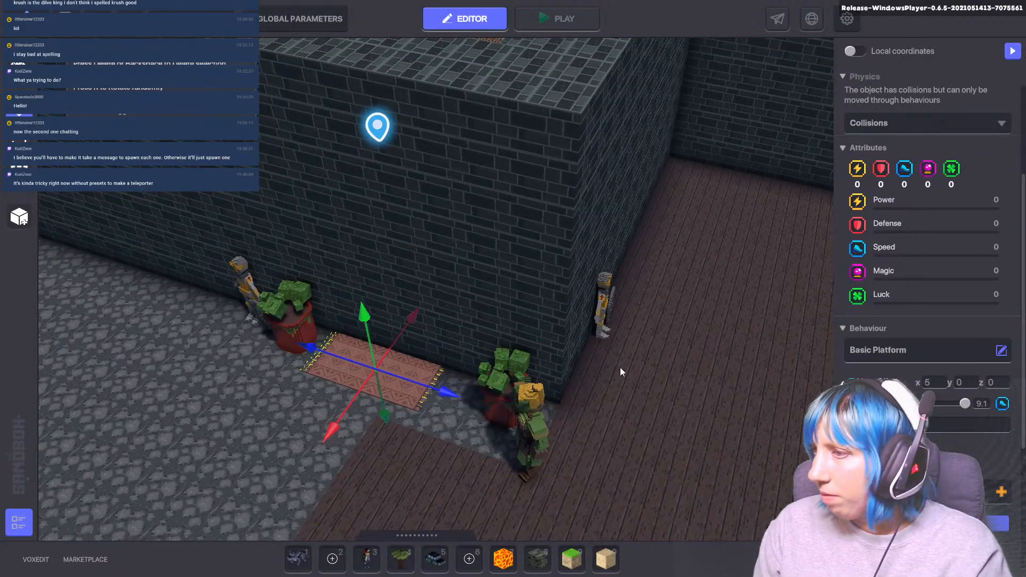
{"action": "scroll", "coordinate": [457, 406], "scroll_direction": "down", "scroll_amount": 4}
{"action": "scroll", "coordinate": [448, 412], "scroll_direction": "up", "scroll_amount": 1}
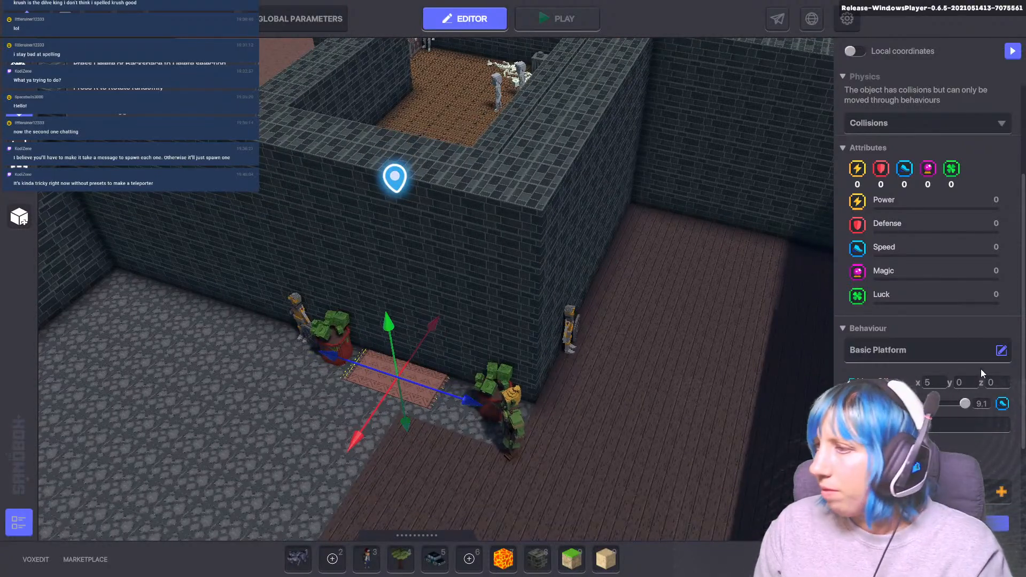
{"action": "scroll", "coordinate": [504, 428], "scroll_direction": "down", "scroll_amount": 3}
- Check how the closed wooden-floored room lies relative to the carpet outside its wall
{"action": "middle_click_drag", "start_coordinate": [505, 423], "coordinate": [480, 508]}
{"action": "scroll", "coordinate": [454, 487], "scroll_direction": "up", "scroll_amount": 5}
{"action": "scroll", "coordinate": [407, 448], "scroll_direction": "down", "scroll_amount": 5}
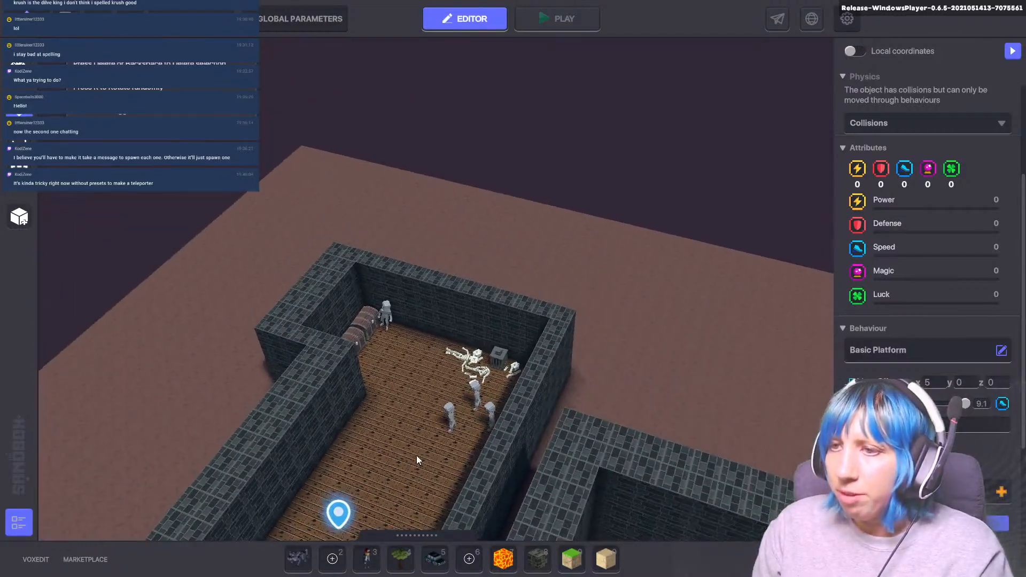
{"action": "middle_click_drag", "start_coordinate": [416, 459], "coordinate": [445, 272]}
{"action": "scroll", "coordinate": [443, 346], "scroll_direction": "up", "scroll_amount": 5}
{"action": "scroll", "coordinate": [439, 381], "scroll_direction": "down", "scroll_amount": 5}
{"action": "scroll", "coordinate": [428, 421], "scroll_direction": "up", "scroll_amount": 5}
{"action": "scroll", "coordinate": [381, 324], "scroll_direction": "down", "scroll_amount": 5}
{"action": "scroll", "coordinate": [381, 322], "scroll_direction": "down", "scroll_amount": 6}
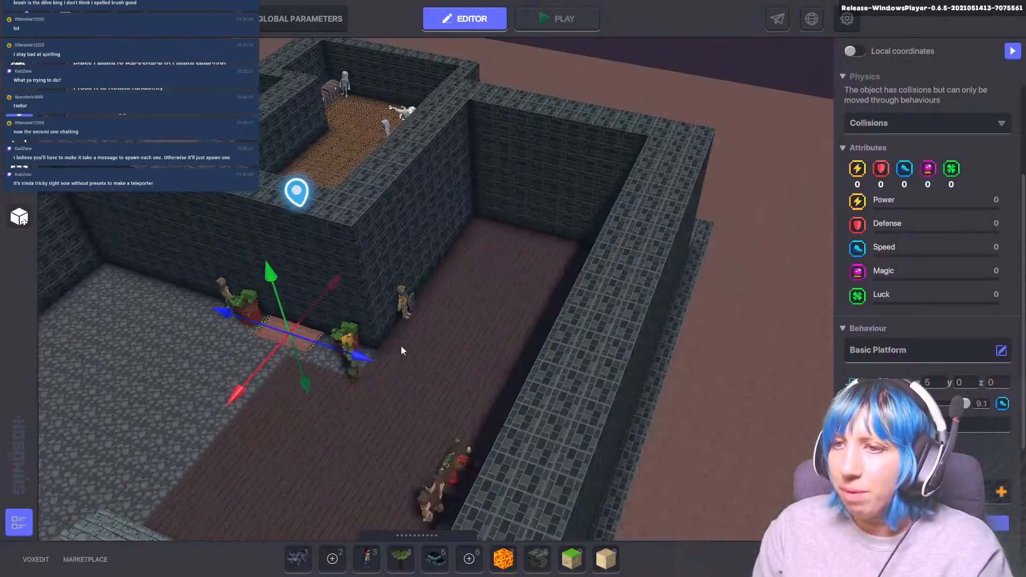
- Survey the empty grass area next to the dungeon halls and the small stone-floored room
{"action": "middle_click_drag", "start_coordinate": [421, 361], "coordinate": [42, 267]}
{"action": "scroll", "coordinate": [585, 277], "scroll_direction": "down", "scroll_amount": 8}
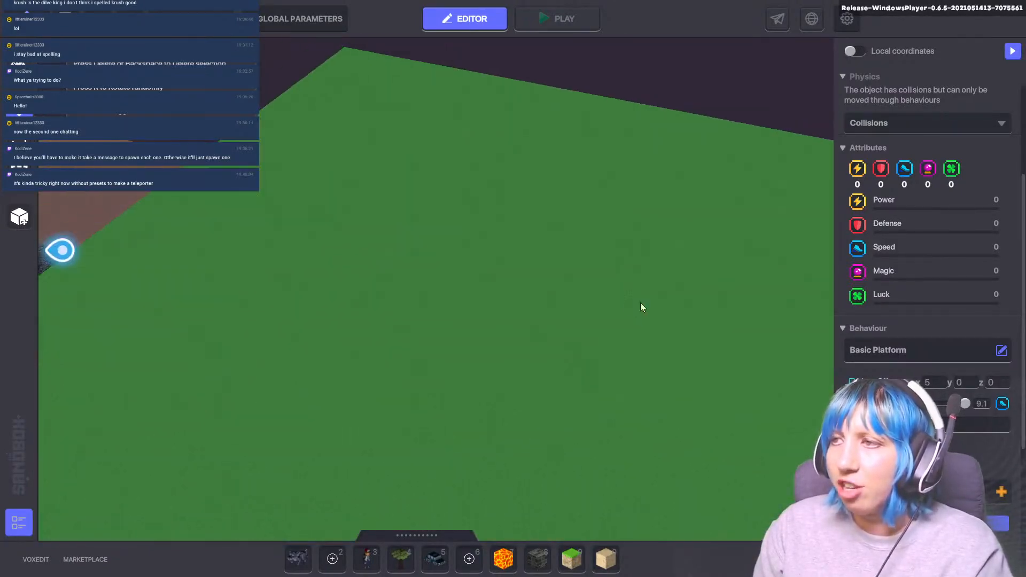
{"action": "scroll", "coordinate": [470, 333], "scroll_direction": "down", "scroll_amount": 4}
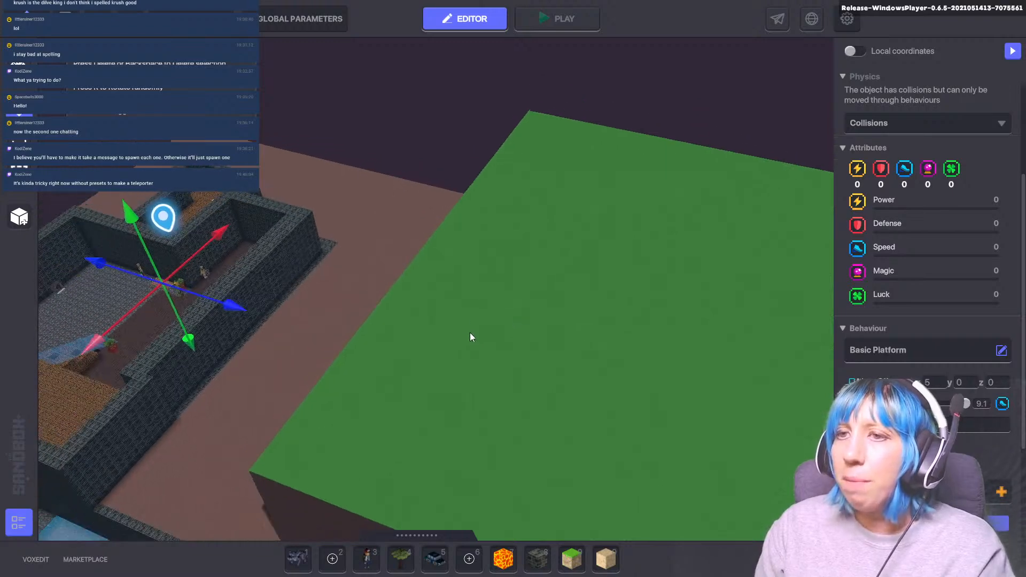
{"action": "middle_click_drag", "start_coordinate": [469, 336], "coordinate": [707, 263]}
{"action": "scroll", "coordinate": [163, 351], "scroll_direction": "down", "scroll_amount": 2}
{"action": "scroll", "coordinate": [400, 424], "scroll_direction": "up", "scroll_amount": 4}
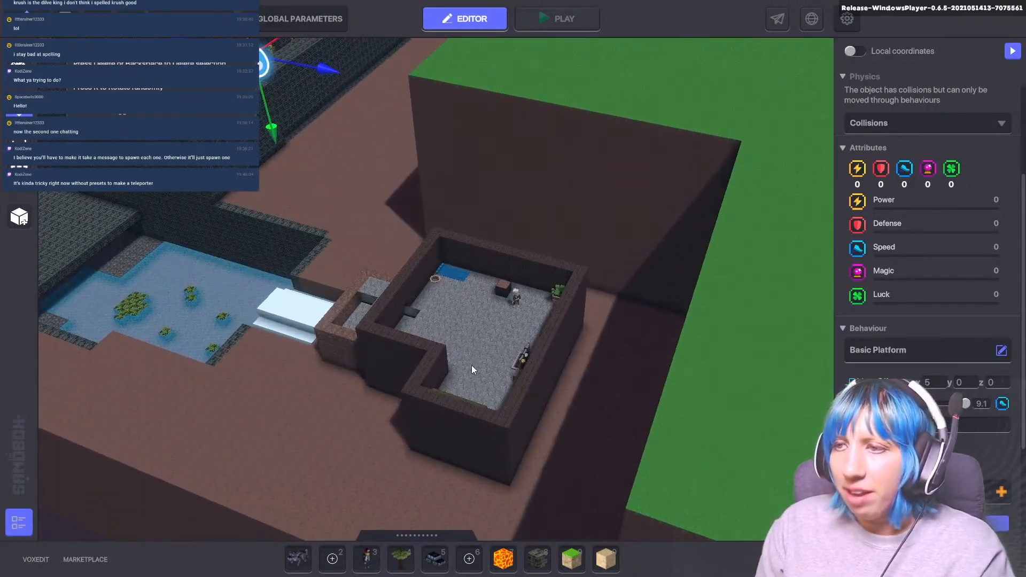
{"action": "middle_click_drag", "start_coordinate": [472, 367], "coordinate": [422, 284]}
{"action": "middle_click_drag", "start_coordinate": [348, 409], "coordinate": [275, 355]}
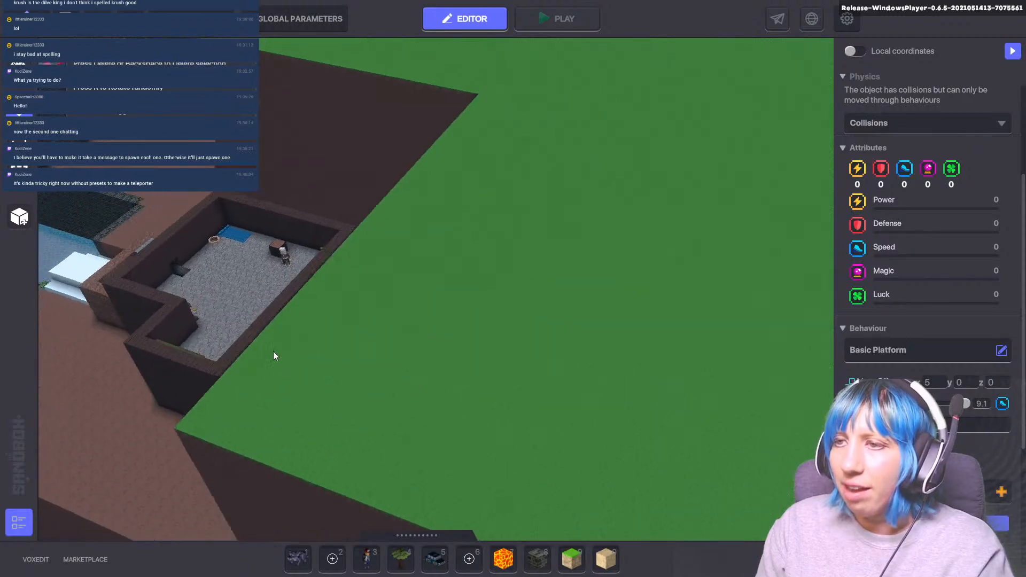
{"action": "middle_click_drag", "start_coordinate": [526, 408], "coordinate": [316, 289]}
{"action": "middle_click_drag", "start_coordinate": [351, 336], "coordinate": [549, 510]}
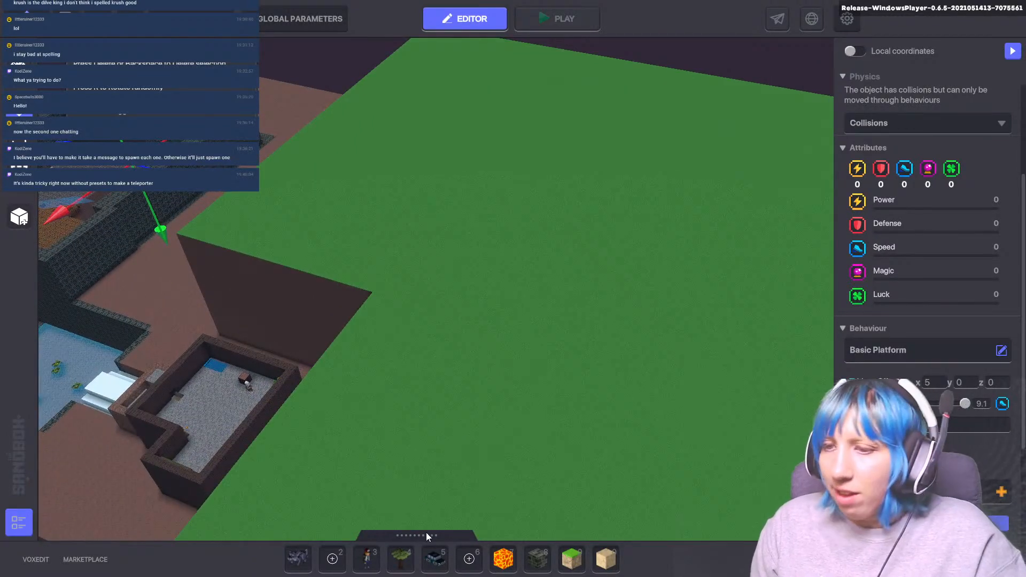
- Place a first cluster of Tree entities on the grass near the corner of the dark drop-off
{"action": "left_click", "coordinate": [401, 558]}
{"action": "scroll", "coordinate": [417, 314], "scroll_direction": "up", "scroll_amount": 2}
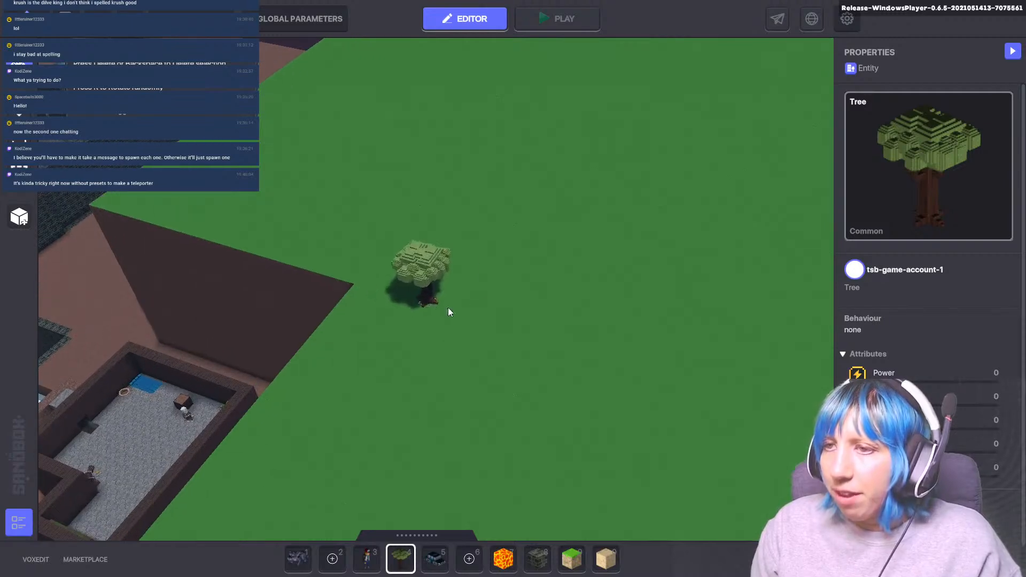
{"action": "left_click", "coordinate": [469, 306]}
{"action": "left_click", "coordinate": [494, 298]}
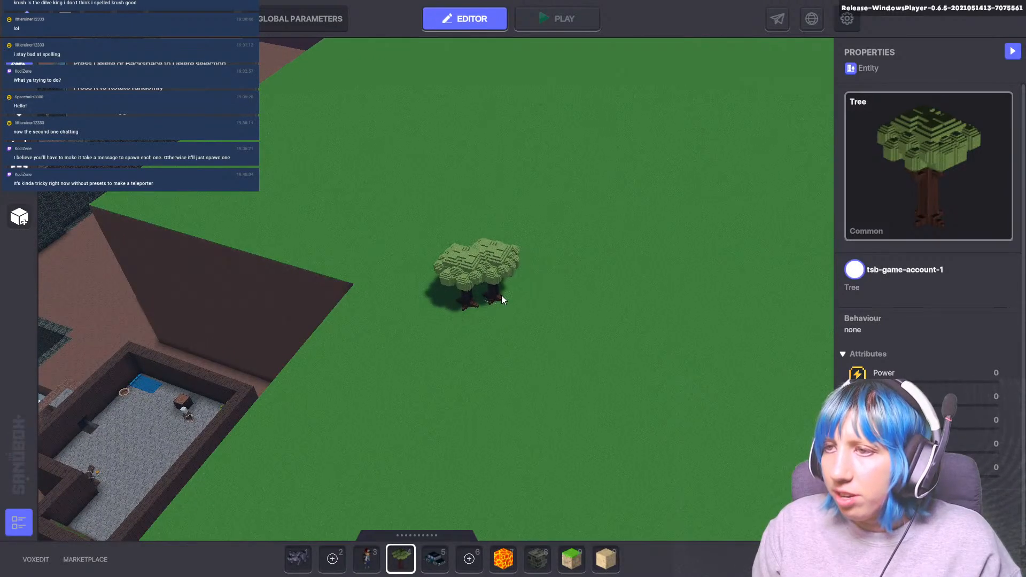
{"action": "left_click", "coordinate": [518, 289]}
{"action": "left_click", "coordinate": [554, 289]}
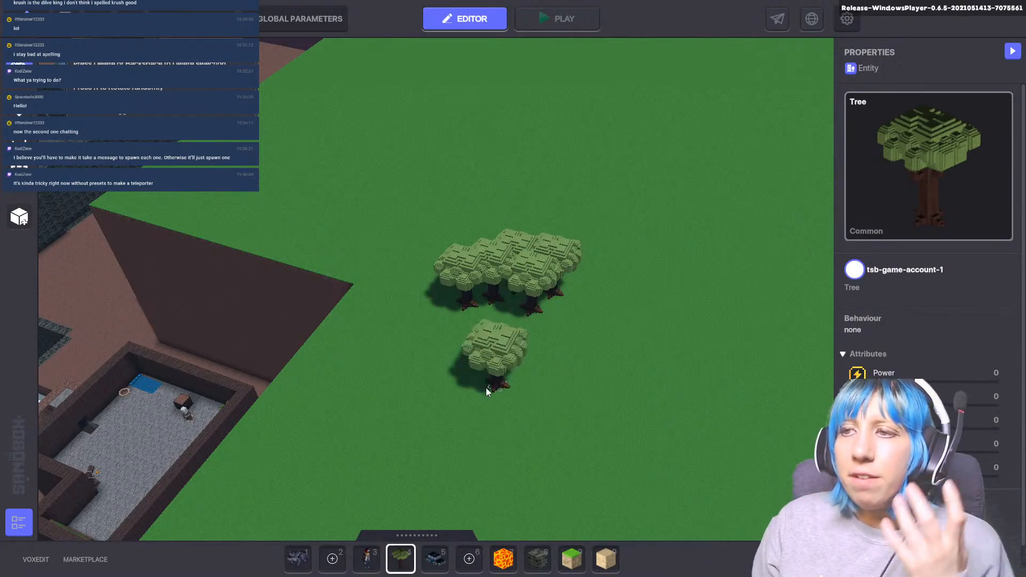
- Add more Tree entities around the cluster and extend it back to the grass edge at the drop-off's corner
{"action": "middle_click_drag", "start_coordinate": [485, 387], "coordinate": [737, 481]}
{"action": "middle_click_drag", "start_coordinate": [546, 310], "coordinate": [581, 335]}
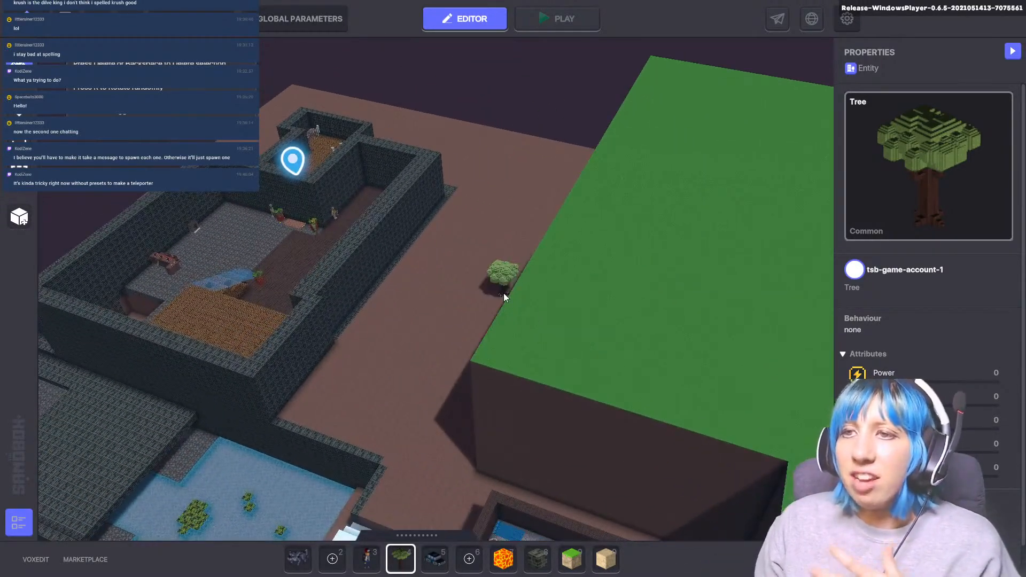
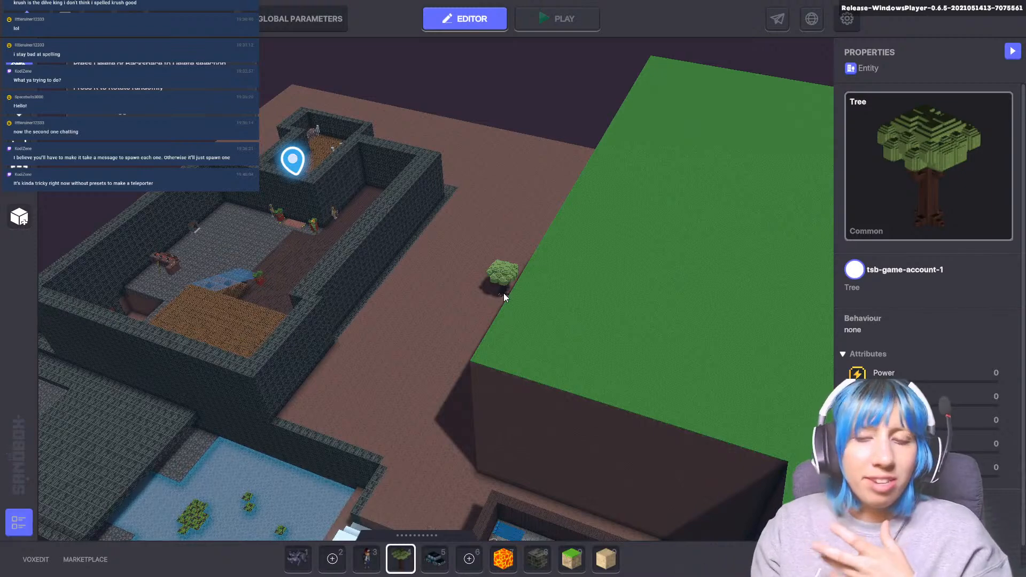
{"action": "middle_click_drag", "start_coordinate": [617, 324], "coordinate": [157, 223]}
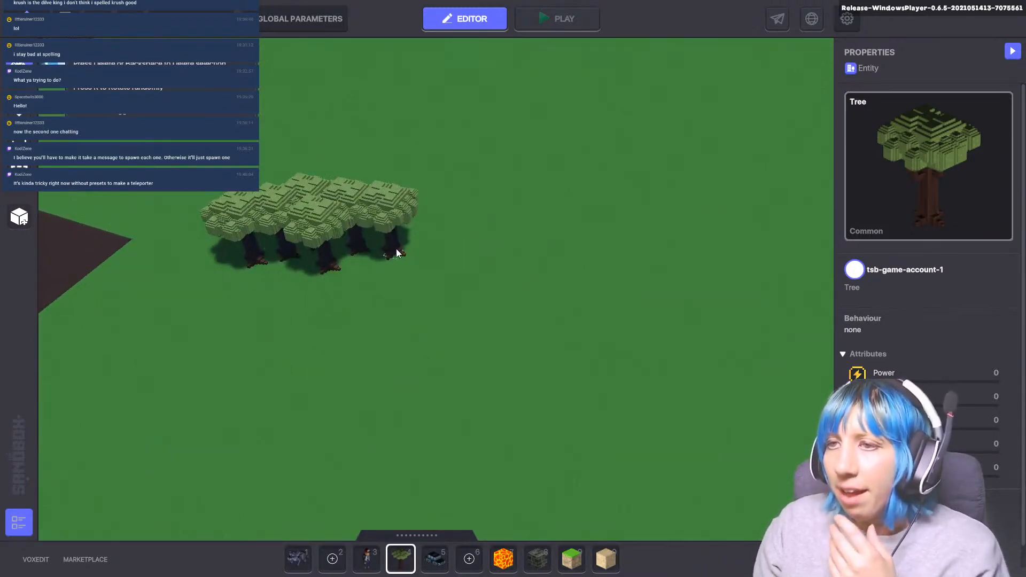
{"action": "left_click", "coordinate": [386, 284]}
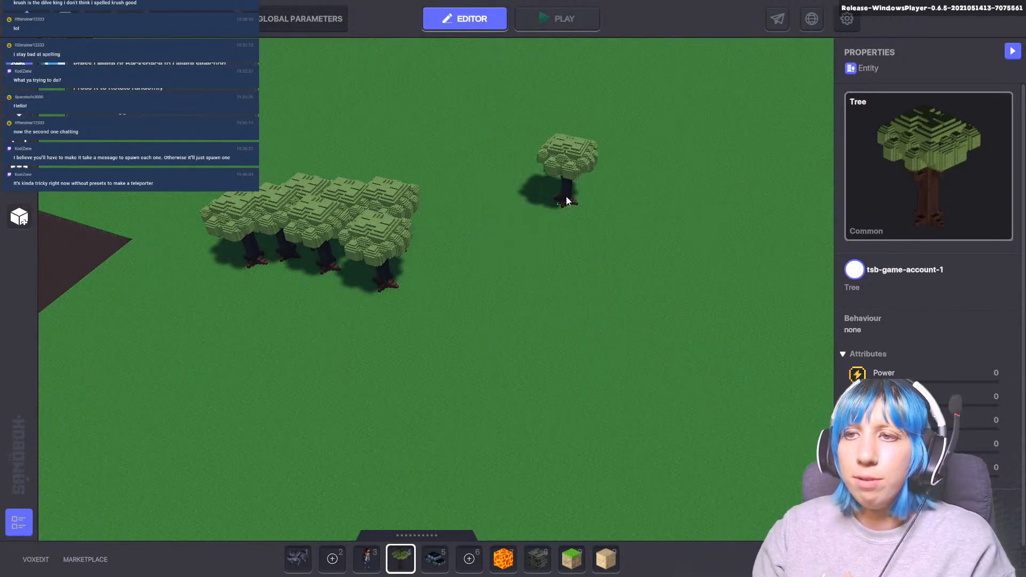
{"action": "left_click", "coordinate": [214, 271]}
{"action": "scroll", "coordinate": [306, 342], "scroll_direction": "down", "scroll_amount": 4}
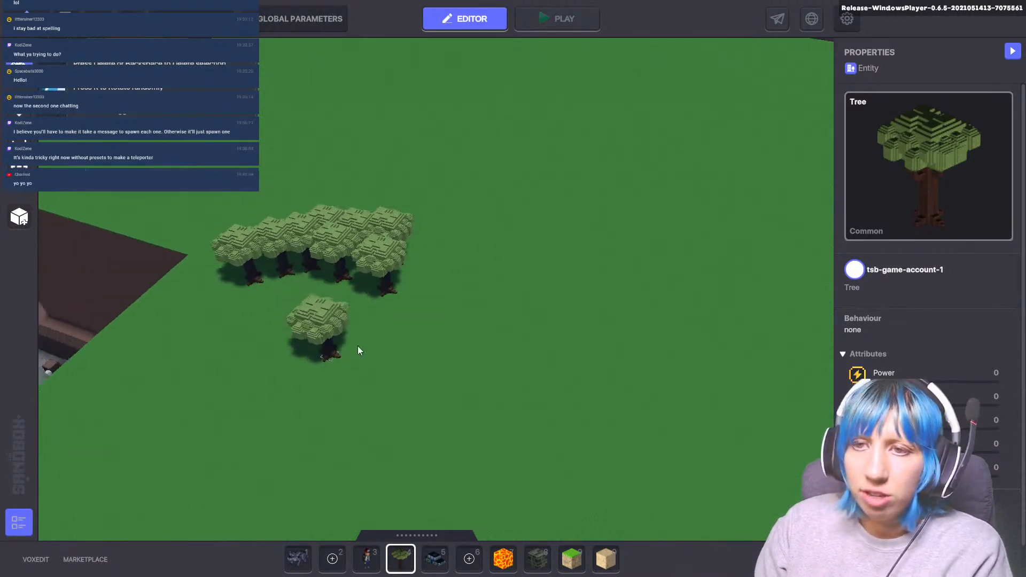
{"action": "middle_click_drag", "start_coordinate": [358, 345], "coordinate": [460, 303]}
{"action": "left_click", "coordinate": [406, 231]}
{"action": "middle_click_drag", "start_coordinate": [507, 343], "coordinate": [608, 480]}
{"action": "middle_click_drag", "start_coordinate": [501, 428], "coordinate": [376, 267]}
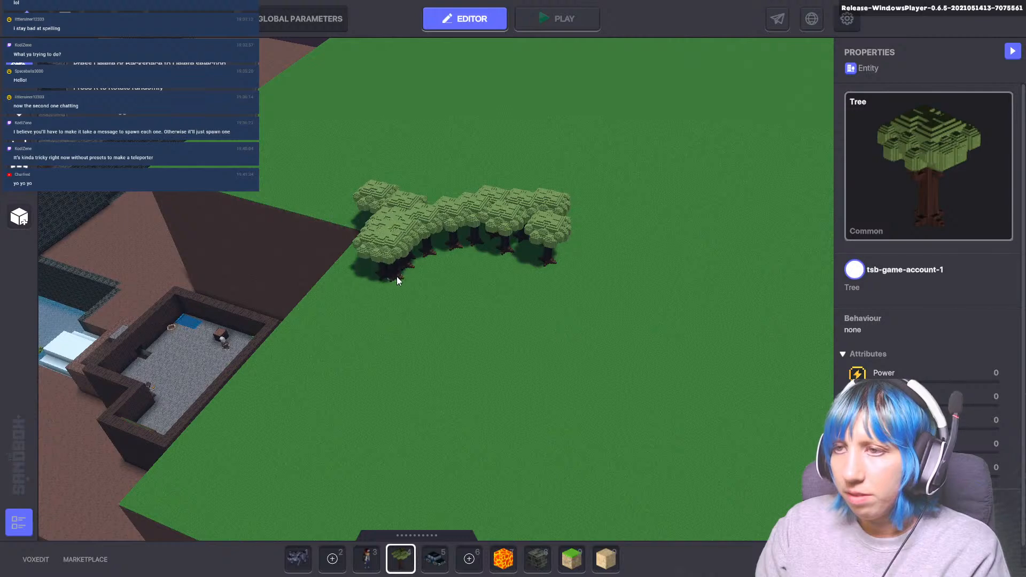
- Continue the row of Tree entities along the grass edge toward the small stone-floored room
{"action": "left_click", "coordinate": [390, 284]}
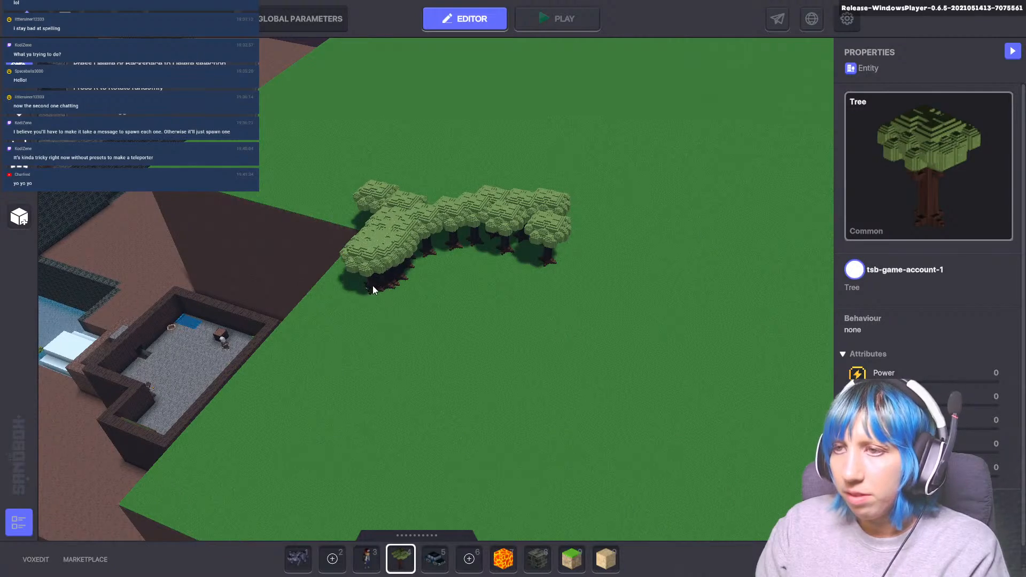
{"action": "left_click", "coordinate": [363, 288]}
{"action": "left_click", "coordinate": [375, 299]}
{"action": "left_click", "coordinate": [358, 318]}
{"action": "scroll", "coordinate": [395, 349], "scroll_direction": "up", "scroll_amount": 3}
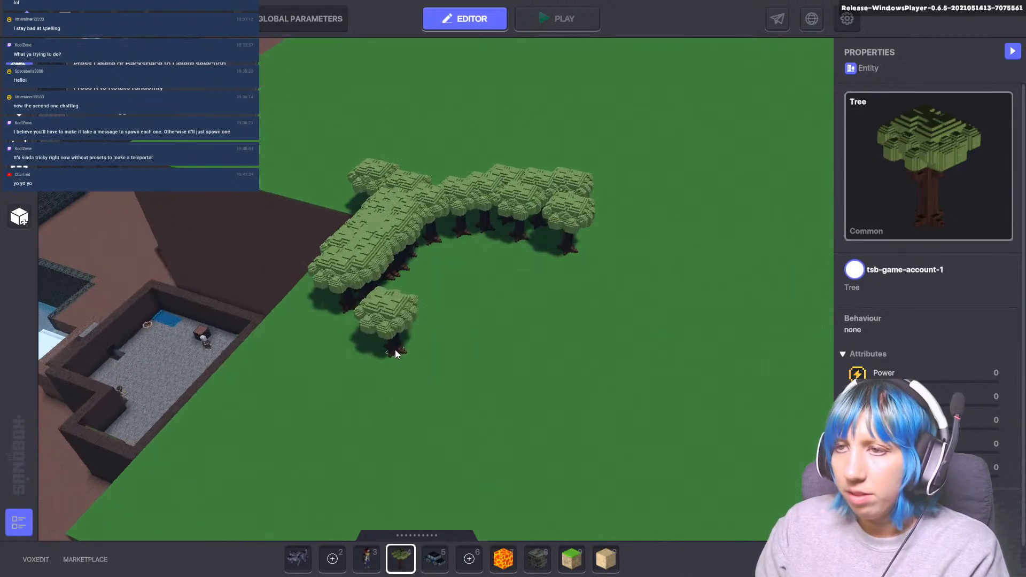
- Extend the other end of the tree row farther across the open grass with several more Tree entities
{"action": "middle_click_drag", "start_coordinate": [377, 354], "coordinate": [186, 315]}
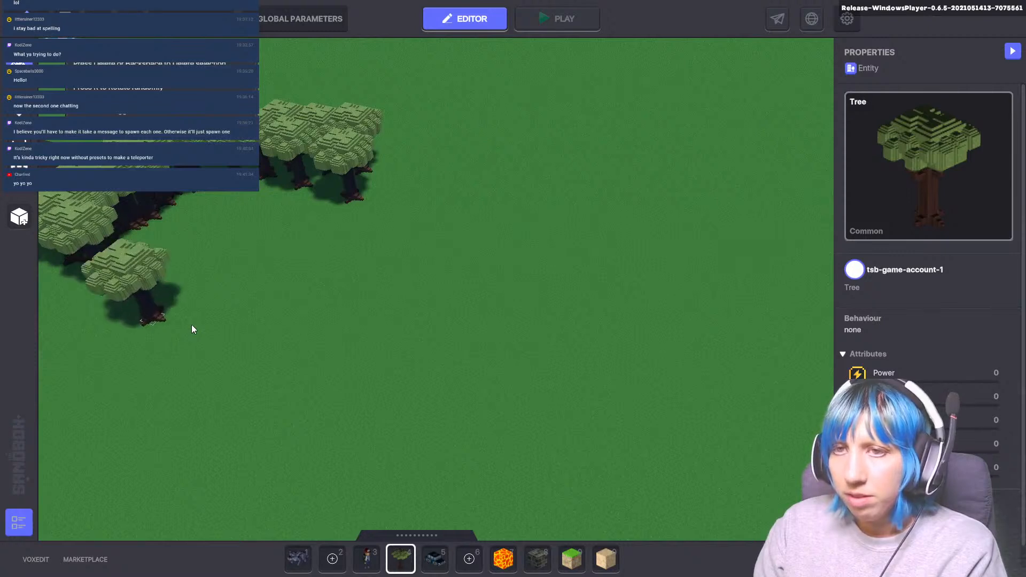
{"action": "scroll", "coordinate": [332, 303], "scroll_direction": "down", "scroll_amount": 3}
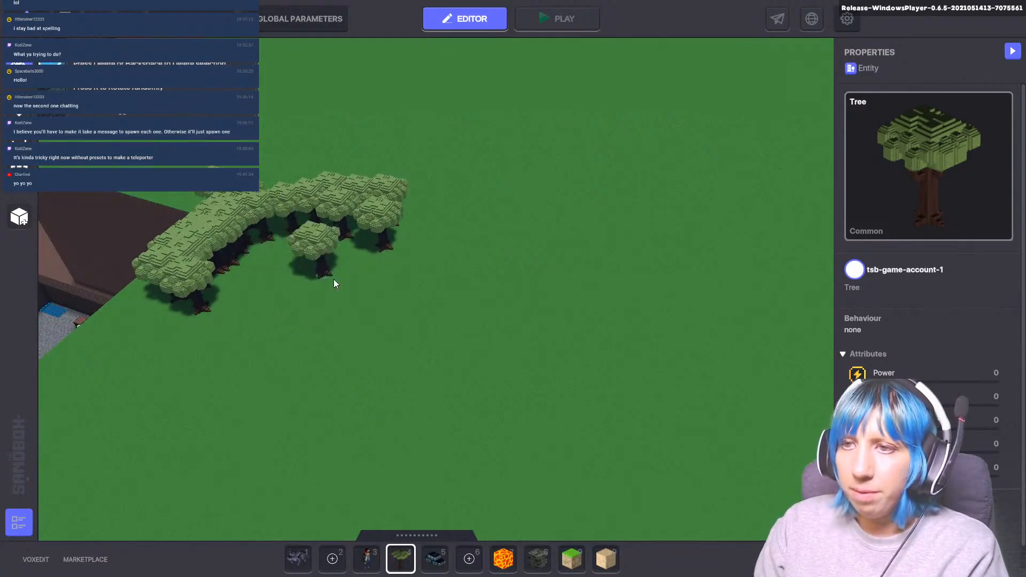
{"action": "left_click", "coordinate": [411, 247]}
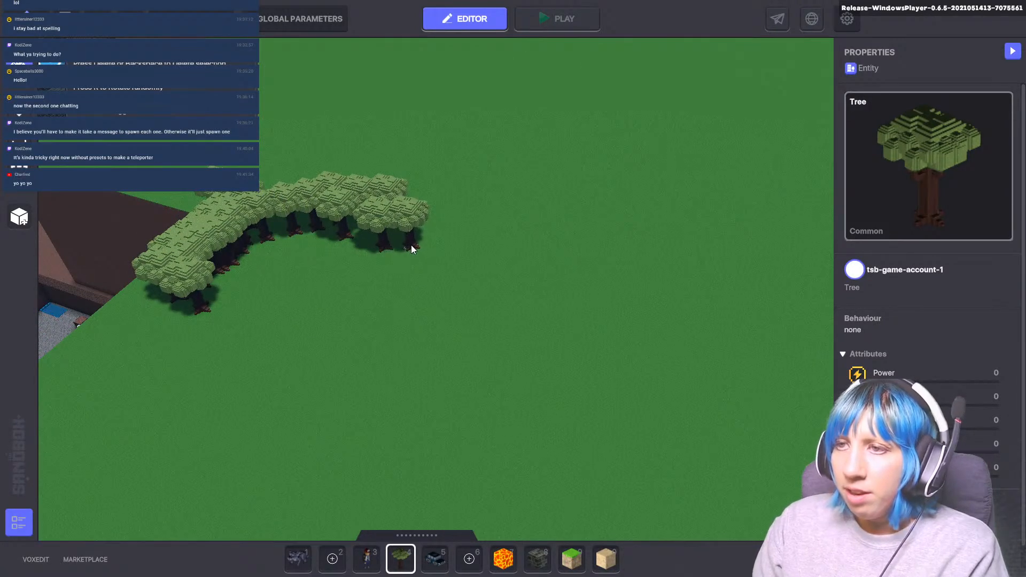
{"action": "scroll", "coordinate": [472, 357], "scroll_direction": "up", "scroll_amount": 2}
{"action": "left_click", "coordinate": [444, 331]}
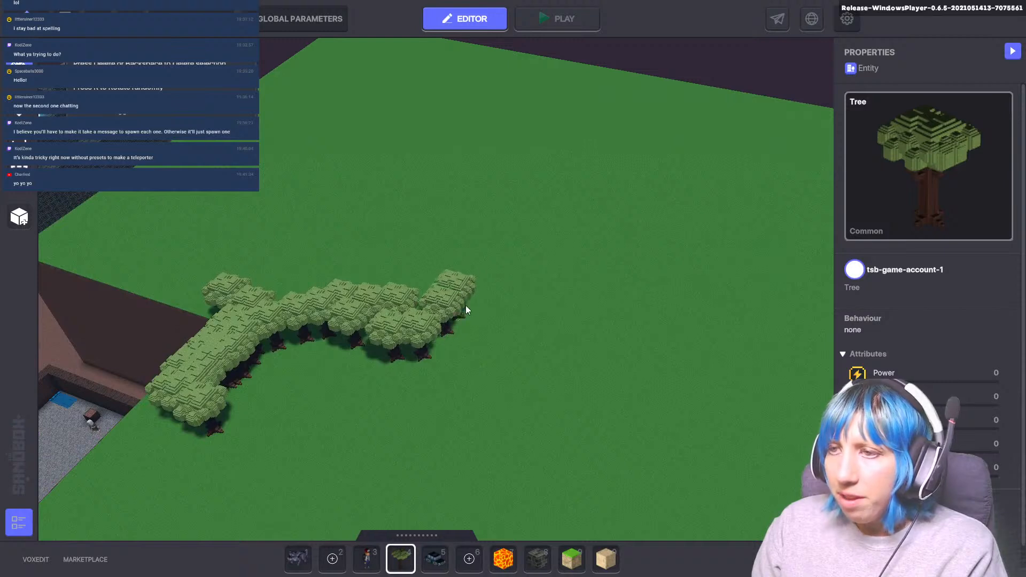
{"action": "left_click", "coordinate": [464, 315]}
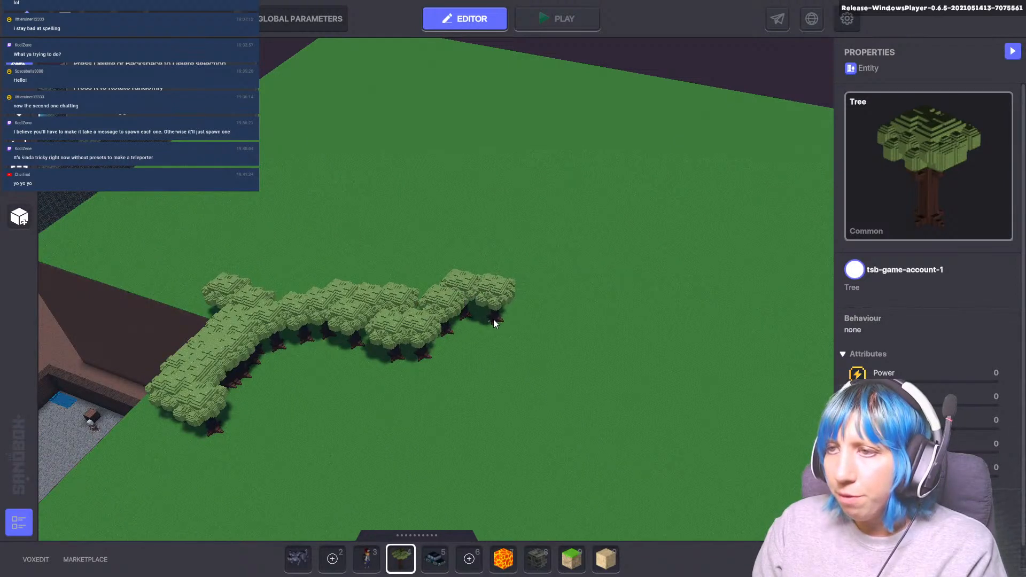
{"action": "left_click", "coordinate": [473, 308]}
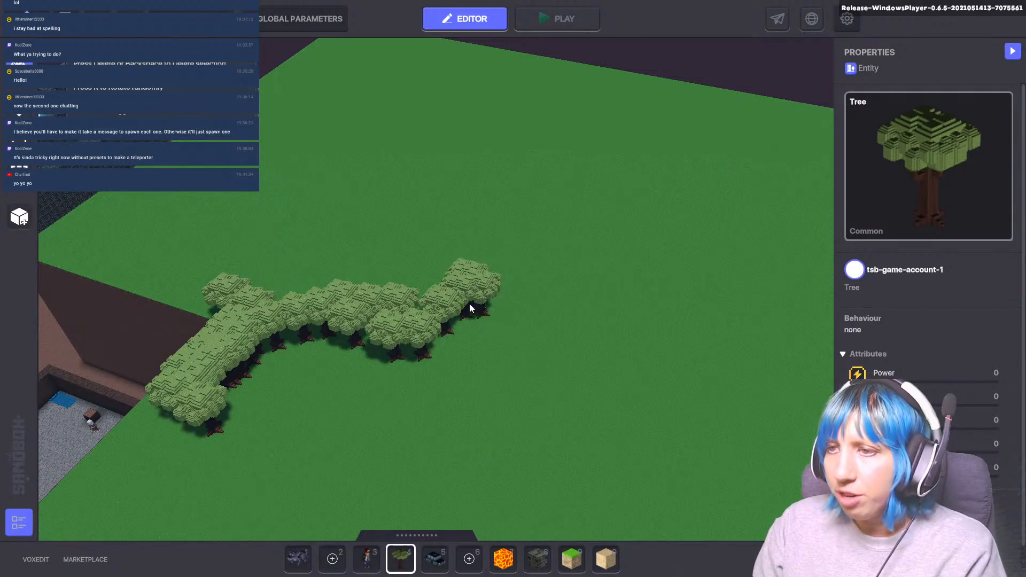
{"action": "scroll", "coordinate": [506, 374], "scroll_direction": "up", "scroll_amount": 2}
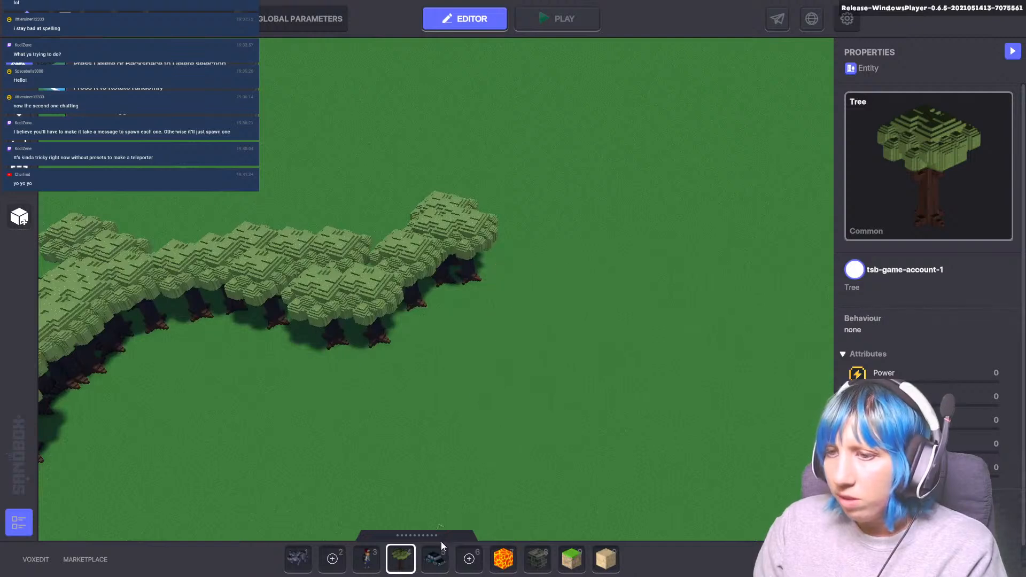
- Search the asset library for "tree" and choose the Lush Tree for placement
{"action": "key", "text": "Tab"}
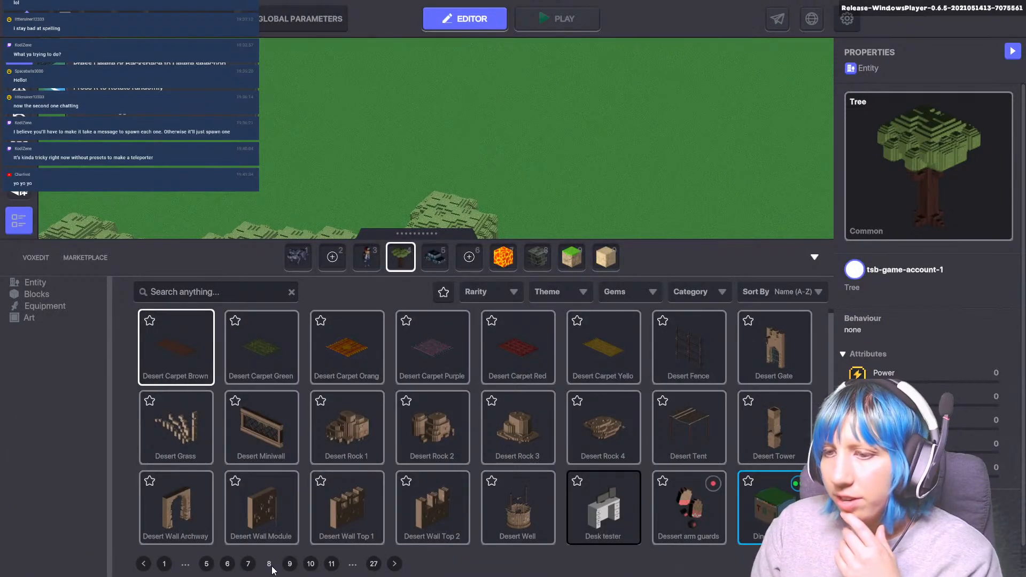
{"action": "left_click", "coordinate": [395, 564]}
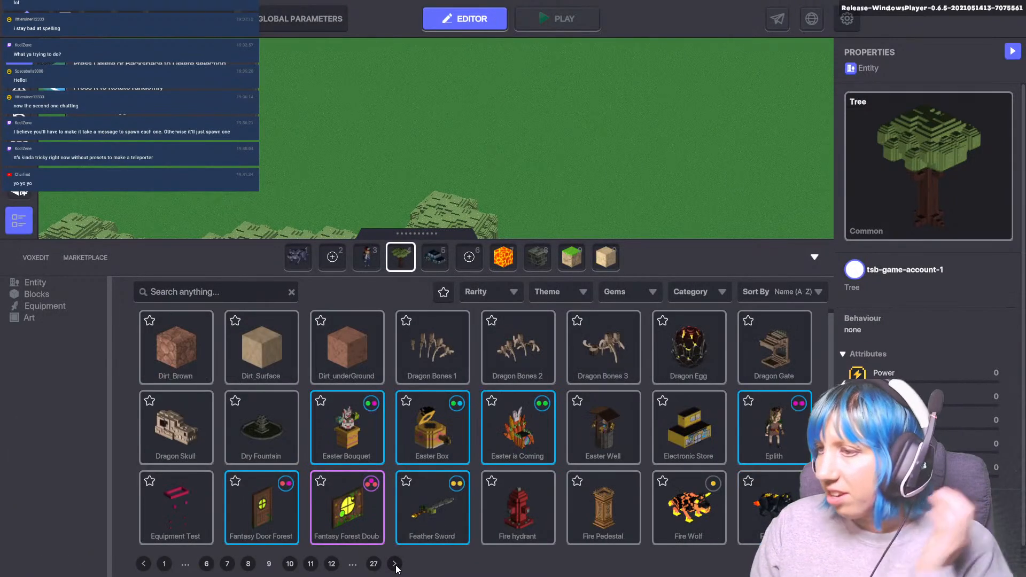
{"action": "left_click", "coordinate": [246, 291]}
{"action": "type", "text": "tree"}
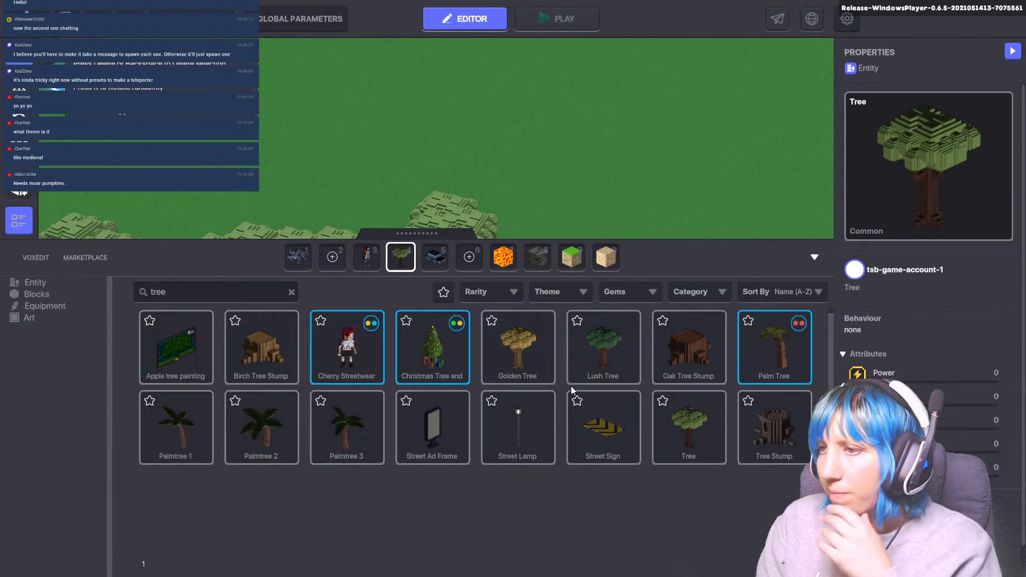
{"action": "left_click", "coordinate": [579, 353]}
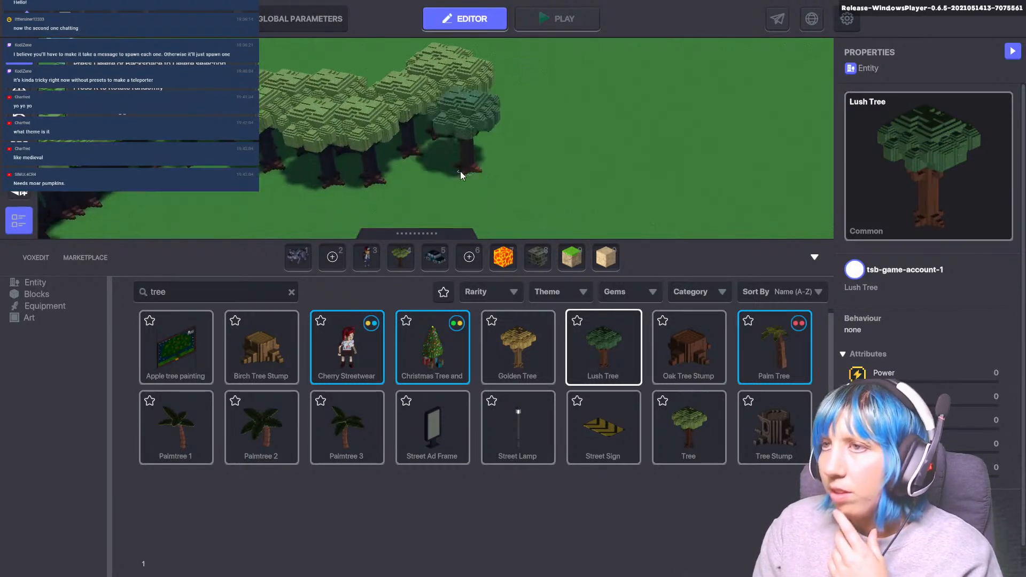
- Mix Lush Trees into the tree row at its outer end, near the small room, and along its inner curve
{"action": "left_click", "coordinate": [452, 169]}
{"action": "key", "text": "s"}
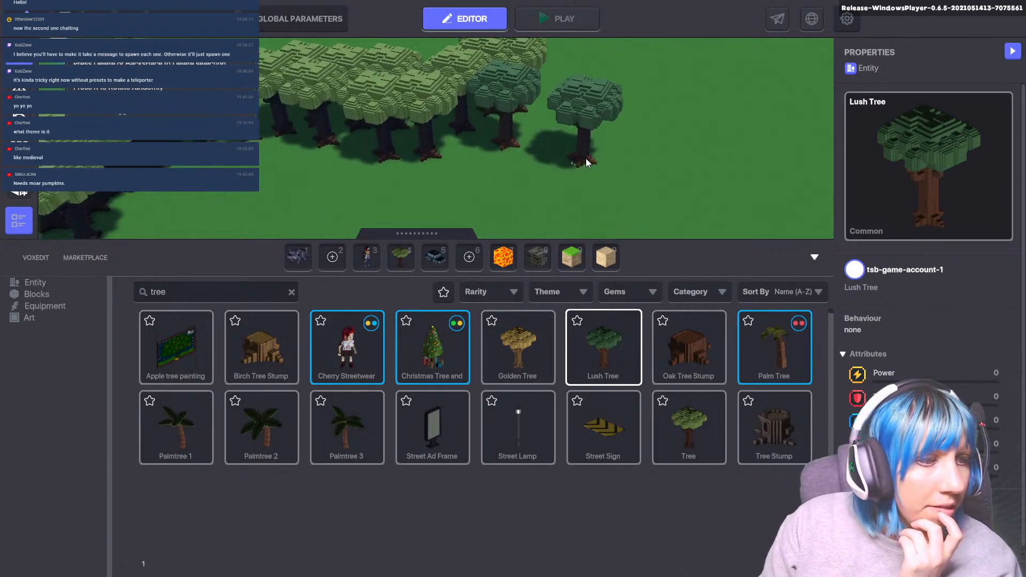
{"action": "key", "text": "a"}
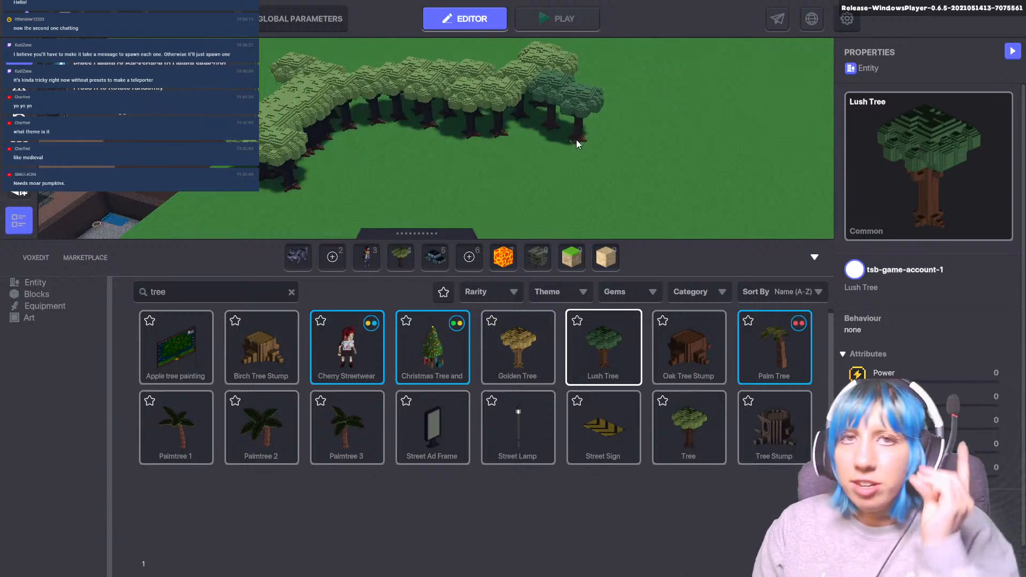
{"action": "key", "text": "a"}
{"action": "key", "text": "s"}
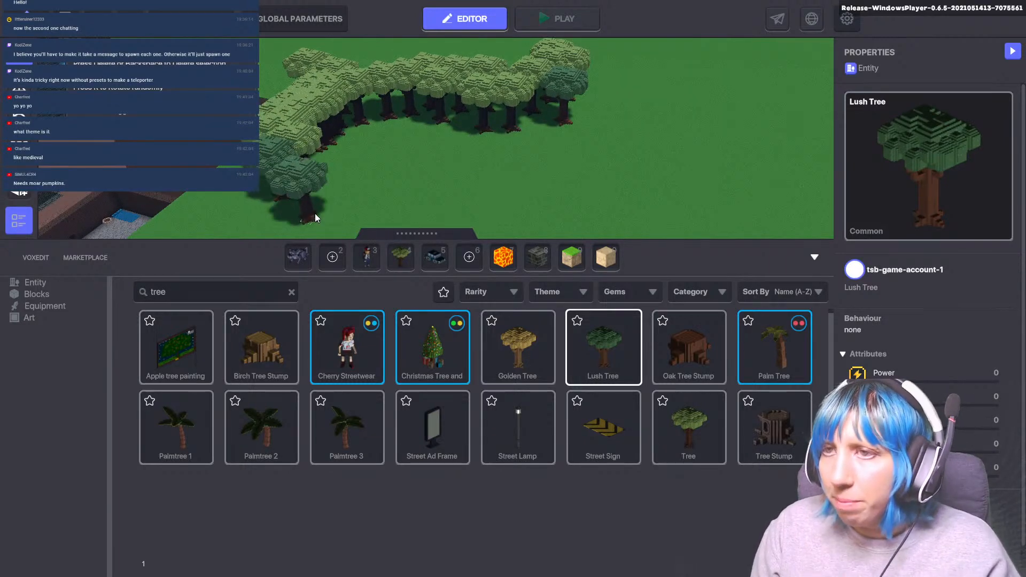
{"action": "key", "text": "w"}
{"action": "left_click", "coordinate": [409, 92]}
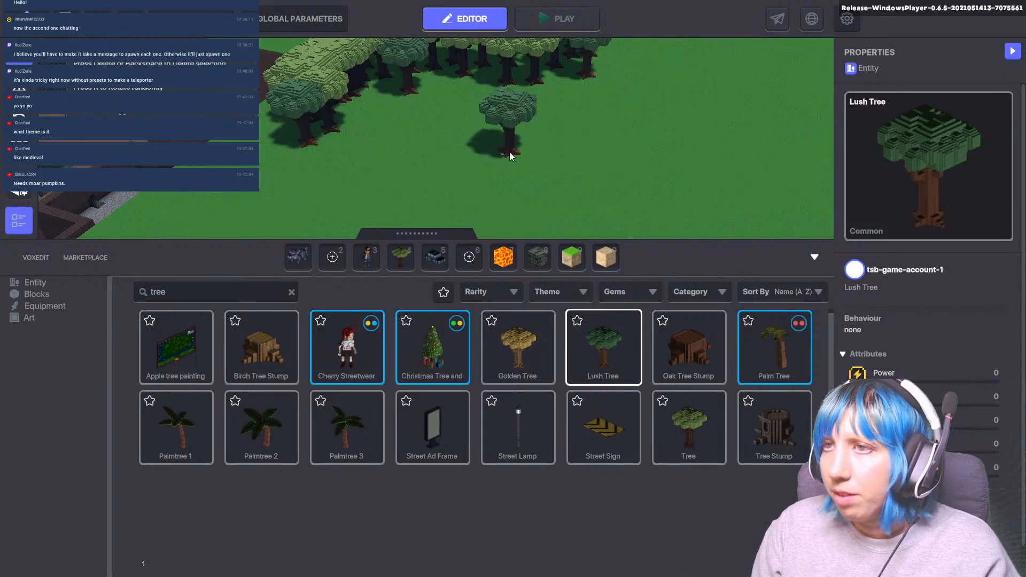
- Place another Lush Tree at the outer end of the row, continuing it toward the existing forest by the river
{"action": "key", "text": "s"}
{"action": "key", "text": "d"}
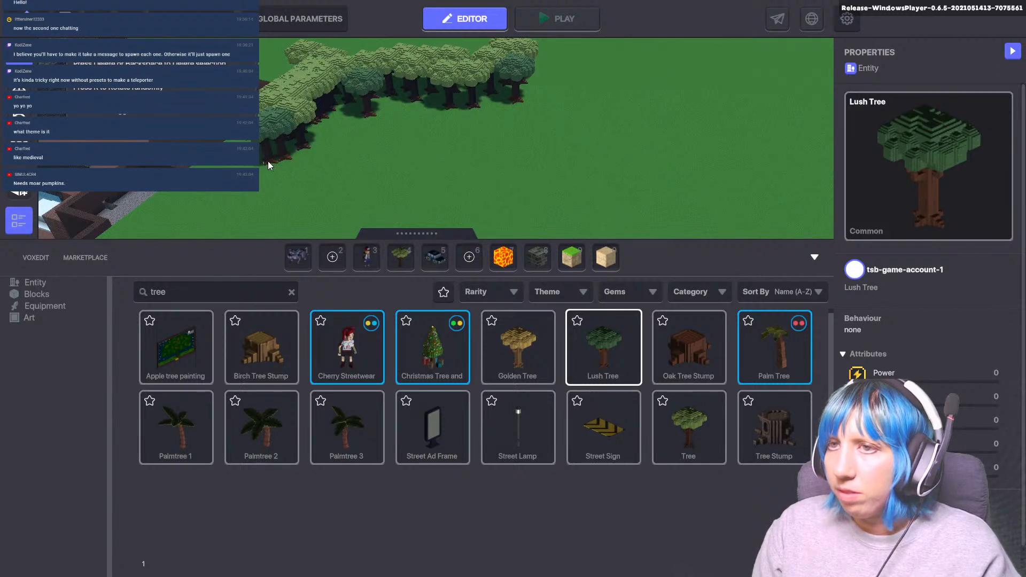
{"action": "scroll", "coordinate": [355, 174], "scroll_direction": "down", "scroll_amount": 2}
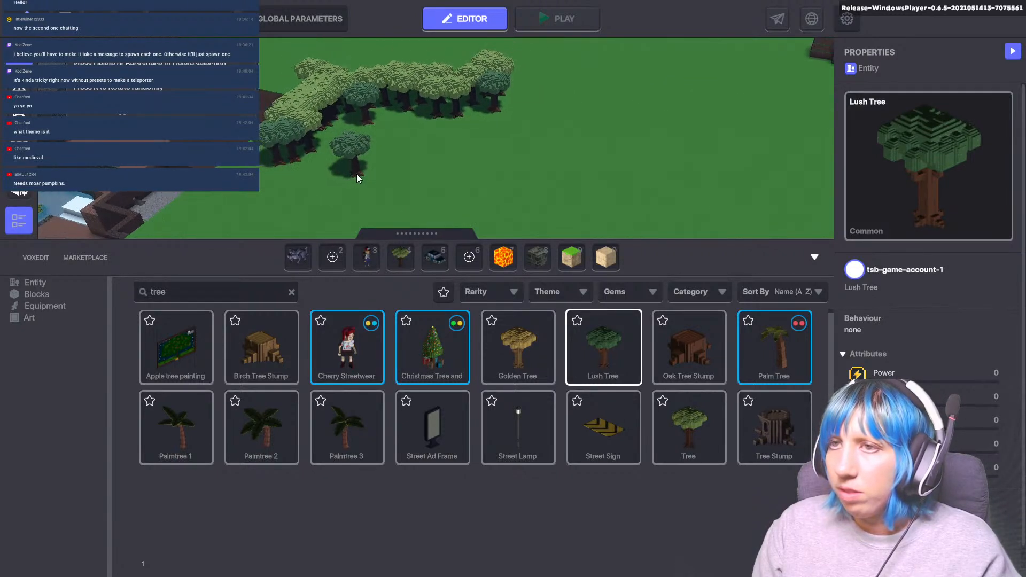
{"action": "key", "text": "w"}
{"action": "scroll", "coordinate": [363, 196], "scroll_direction": "up", "scroll_amount": 3}
{"action": "middle_click_drag", "start_coordinate": [432, 189], "coordinate": [296, 212]}
{"action": "left_click", "coordinate": [378, 155]}
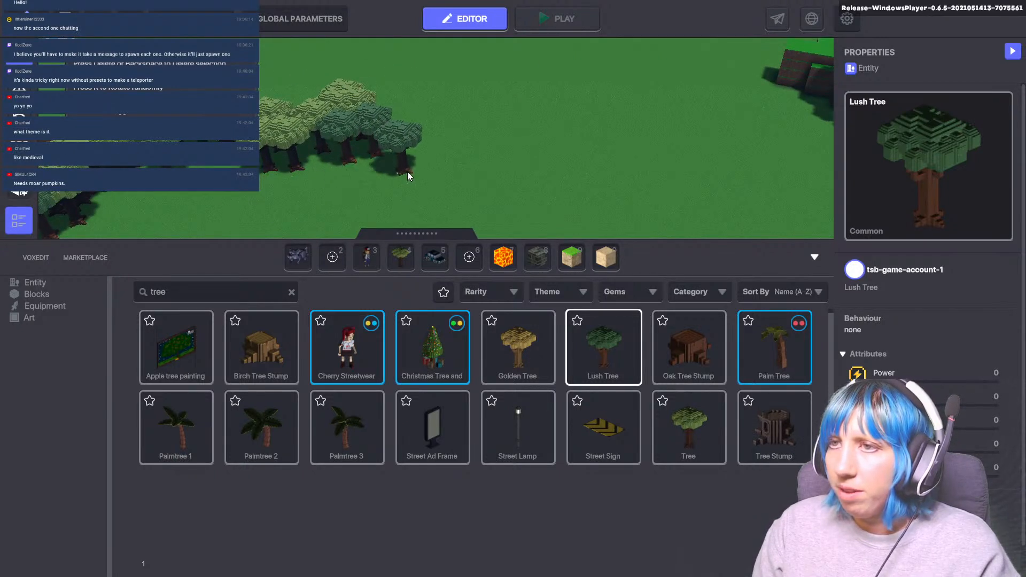
{"action": "scroll", "coordinate": [414, 163], "scroll_direction": "down", "scroll_amount": 1}
{"action": "middle_click_drag", "start_coordinate": [477, 138], "coordinate": [262, 140]}
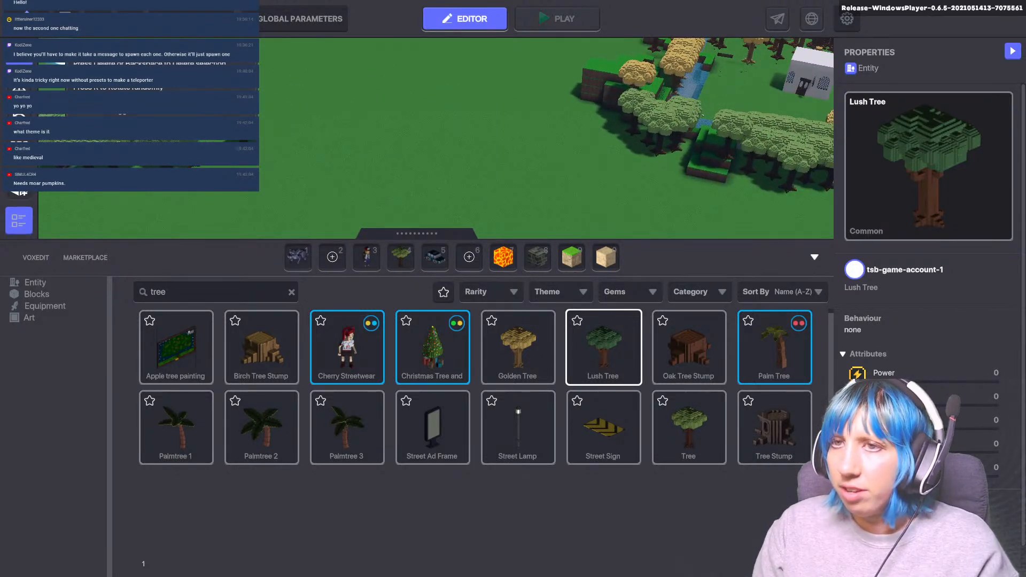
- Extend the outer end of the tree row with a Lush Tree, a Tree and two Golden Trees
{"action": "left_click", "coordinate": [283, 162]}
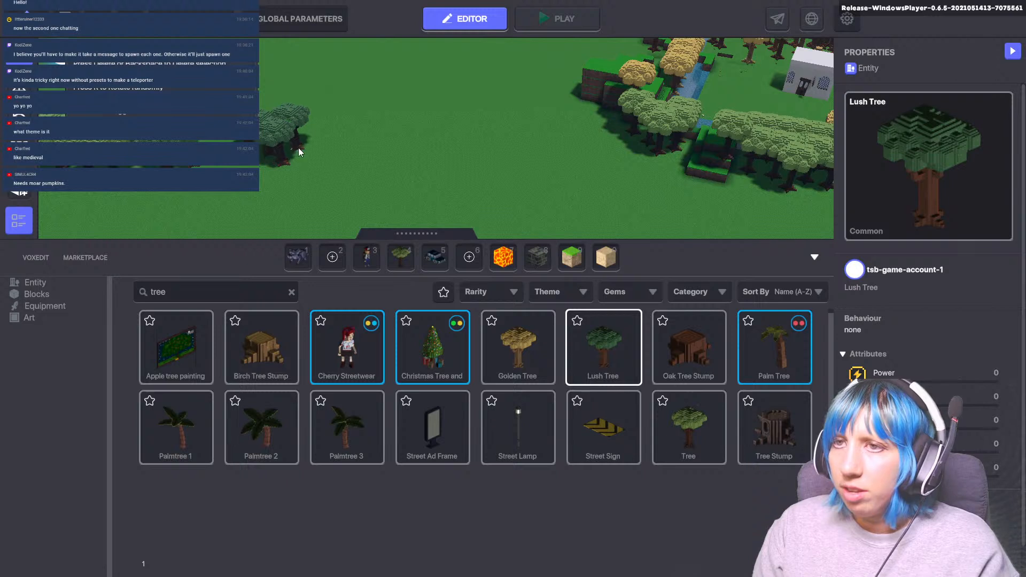
{"action": "left_click", "coordinate": [688, 427]}
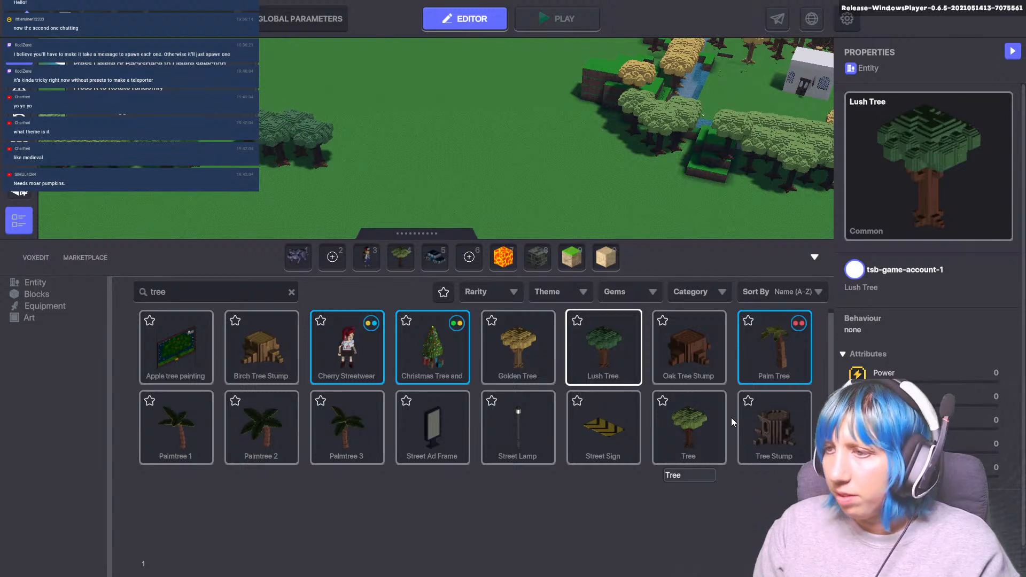
{"action": "left_click", "coordinate": [300, 184]}
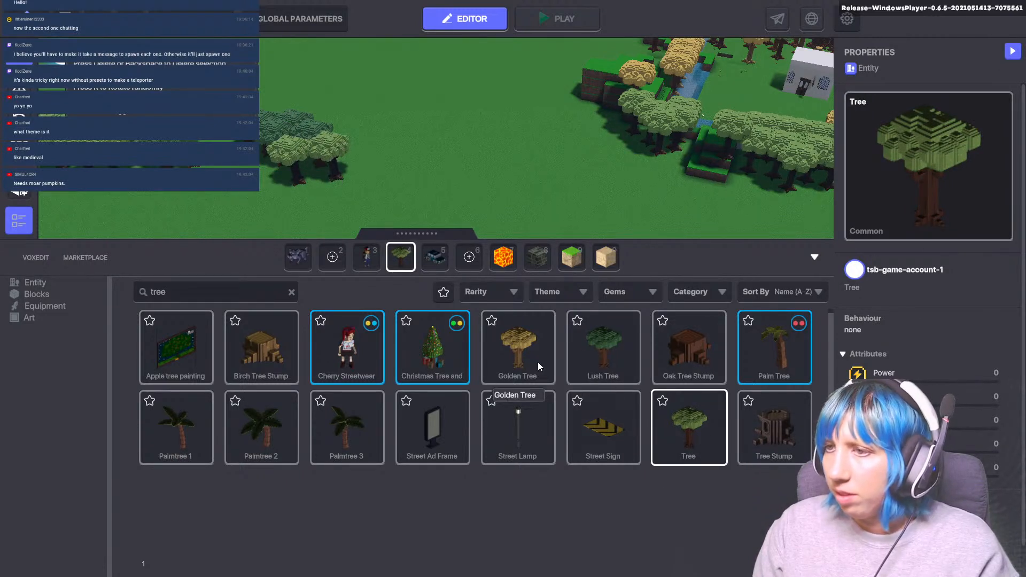
{"action": "left_click", "coordinate": [538, 367]}
{"action": "left_click", "coordinate": [337, 193]}
{"action": "left_click", "coordinate": [359, 184]}
- Place two Oak Tree Stumps on the open grass in front of the tree row
{"action": "middle_click_drag", "start_coordinate": [396, 185], "coordinate": [562, 133]}
{"action": "middle_click_drag", "start_coordinate": [518, 159], "coordinate": [620, 111]}
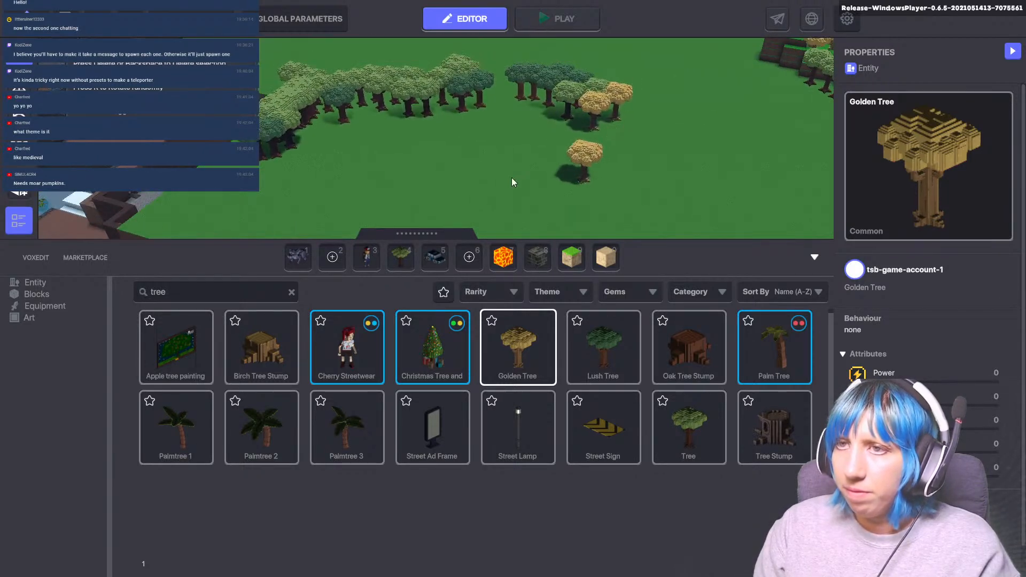
{"action": "middle_click_drag", "start_coordinate": [511, 177], "coordinate": [648, 79]}
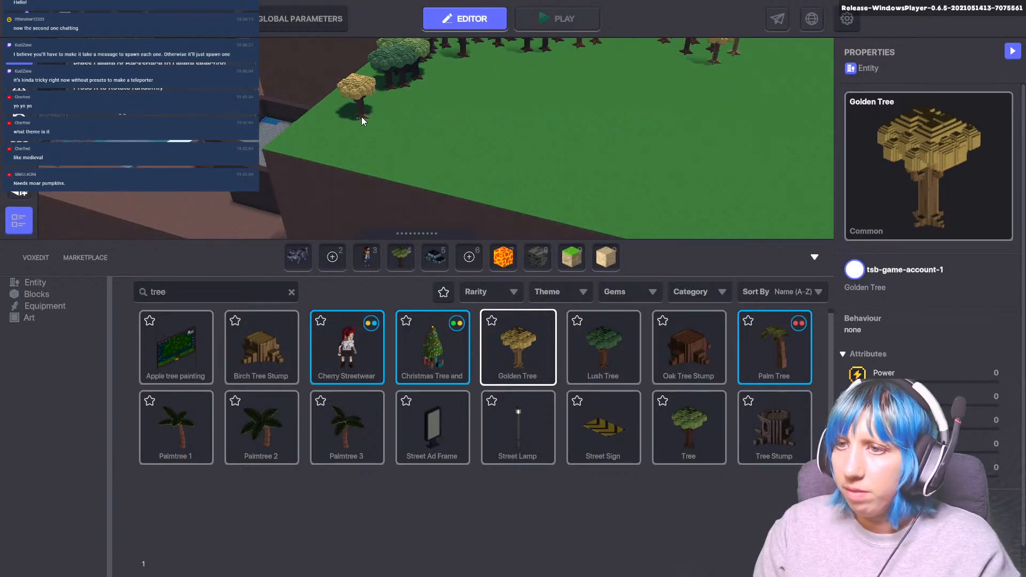
{"action": "scroll", "coordinate": [473, 187], "scroll_direction": "up", "scroll_amount": 3}
{"action": "middle_click_drag", "start_coordinate": [472, 187], "coordinate": [366, 231]}
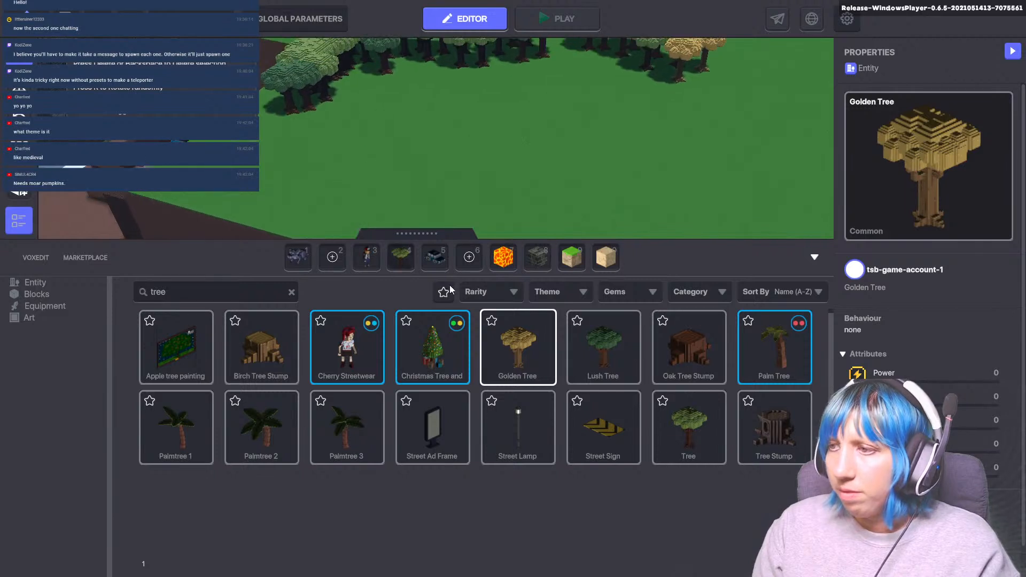
{"action": "left_click", "coordinate": [705, 339]}
{"action": "left_click", "coordinate": [356, 97]}
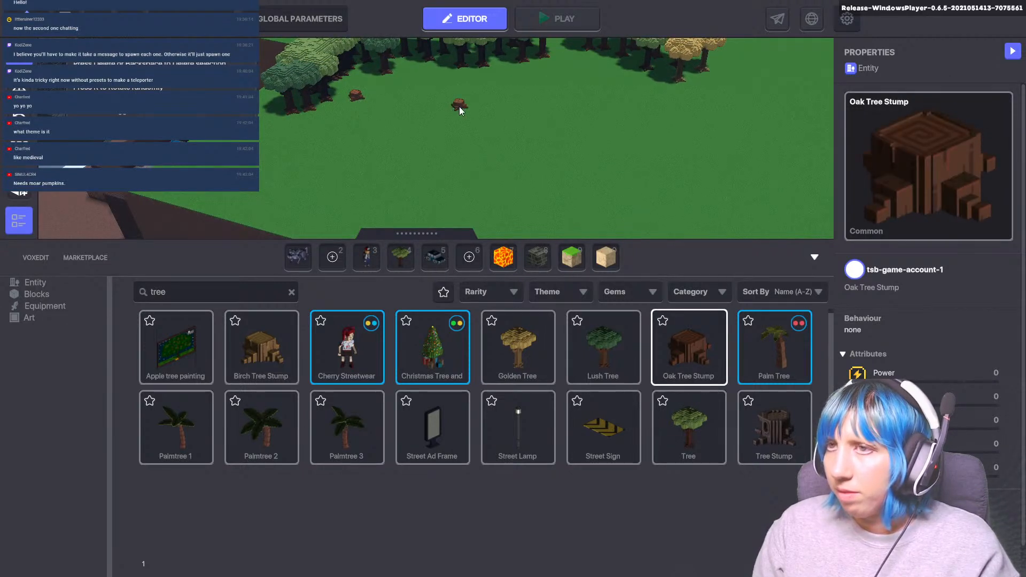
{"action": "middle_click_drag", "start_coordinate": [460, 107], "coordinate": [503, 117]}
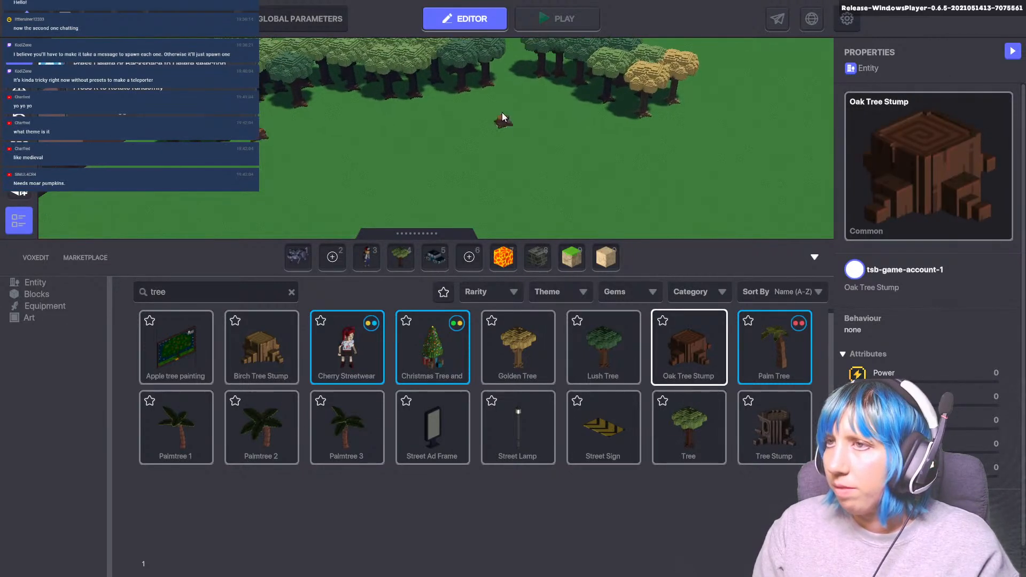
- Place two small clusters of Golden Trees on the open grass between the stumps and the cliff edge
{"action": "left_click", "coordinate": [516, 354]}
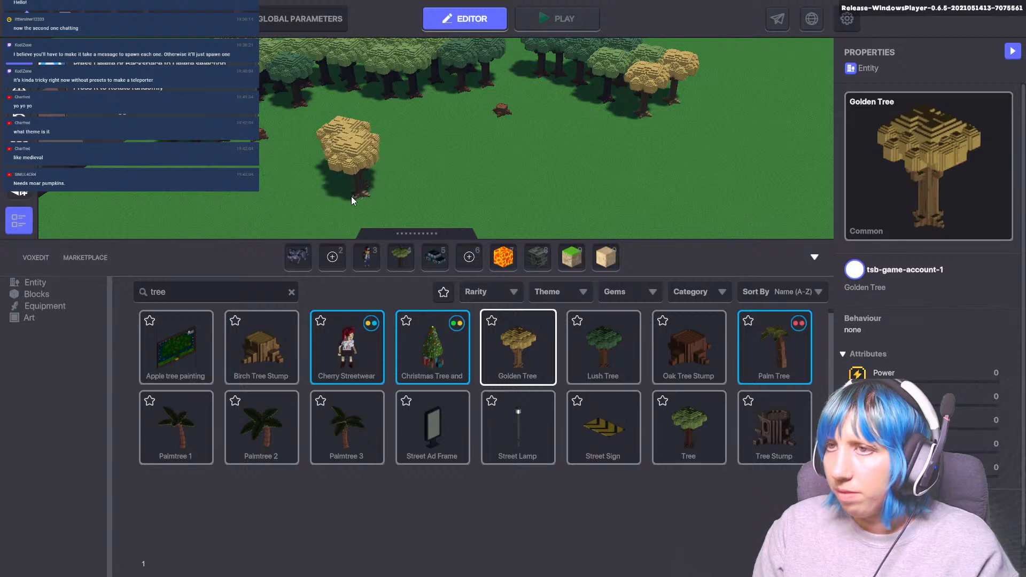
{"action": "left_click", "coordinate": [344, 203]}
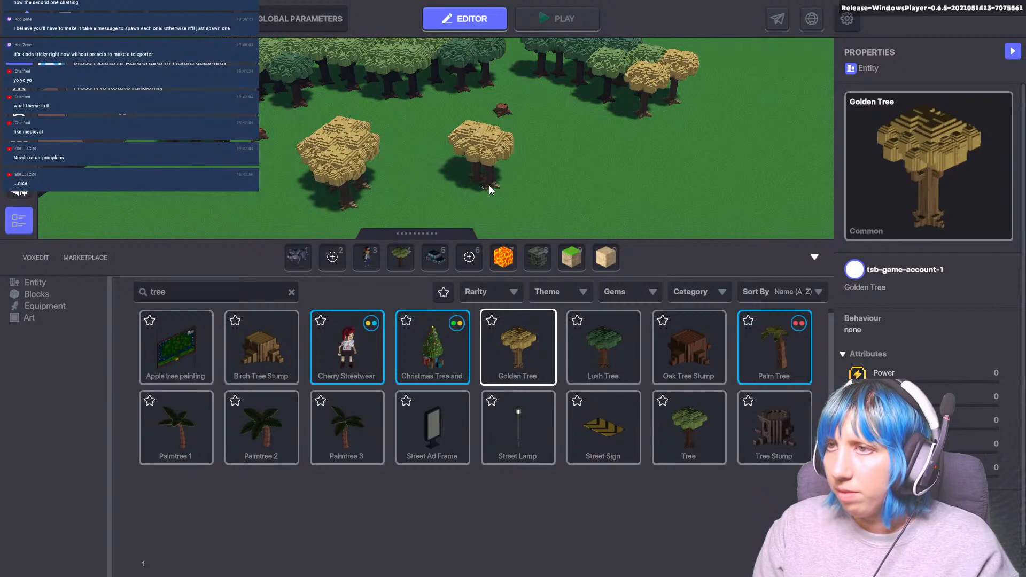
{"action": "left_click", "coordinate": [489, 185]}
{"action": "left_click", "coordinate": [510, 197]}
{"action": "middle_click_drag", "start_coordinate": [526, 208], "coordinate": [501, 123]}
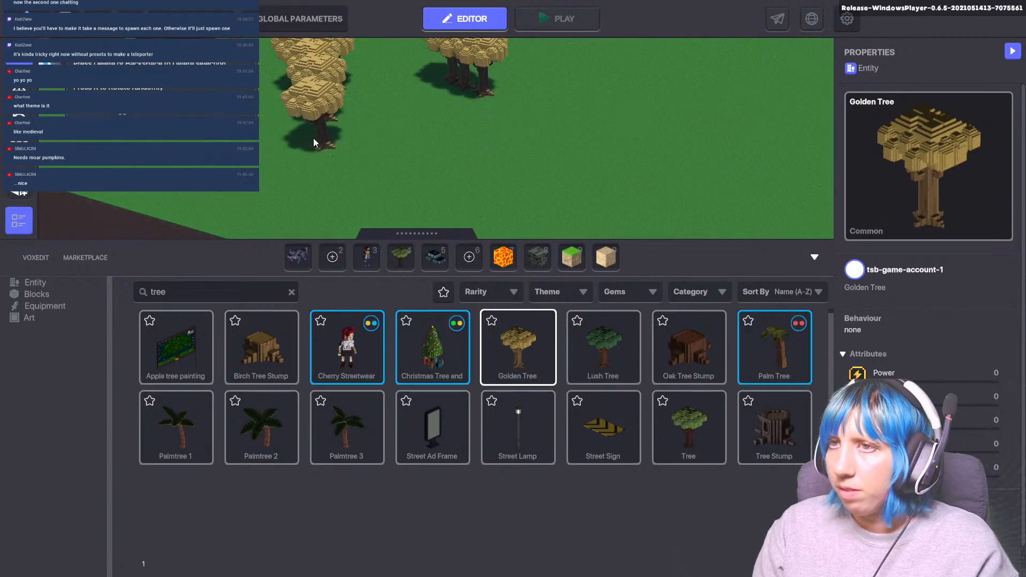
{"action": "left_click", "coordinate": [309, 136]}
{"action": "left_click", "coordinate": [500, 123]}
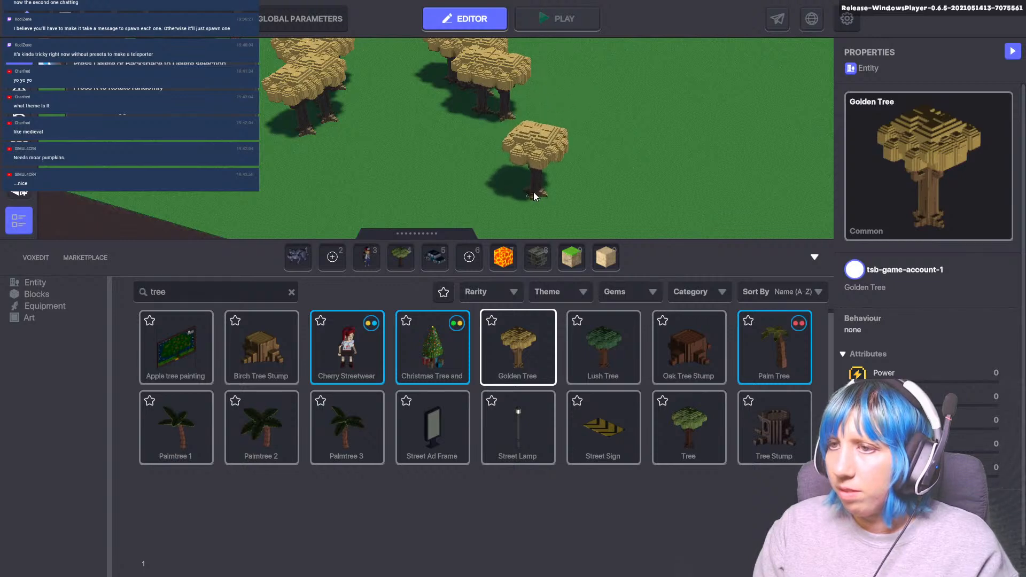
- Switch the asset library to Blocks and clear the tree search to browse all block types
{"action": "scroll", "coordinate": [532, 191], "scroll_direction": "down", "scroll_amount": 2}
{"action": "key", "text": "Tab"}
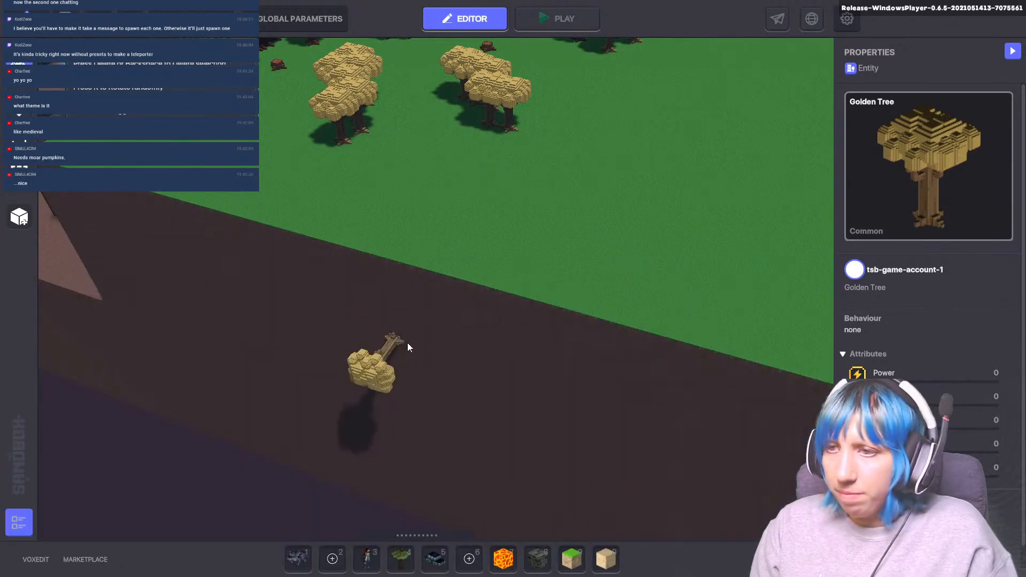
{"action": "key", "text": "Tab"}
{"action": "left_click", "coordinate": [58, 297]}
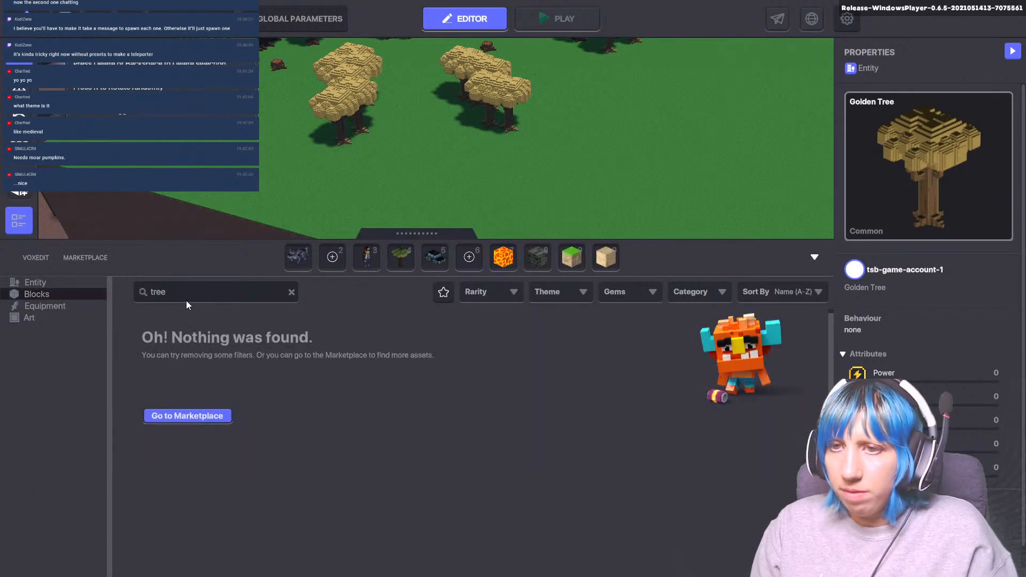
{"action": "left_click", "coordinate": [291, 291]}
{"action": "scroll", "coordinate": [593, 437], "scroll_direction": "down", "scroll_amount": 1}
{"action": "scroll", "coordinate": [593, 437], "scroll_direction": "up", "scroll_amount": 1}
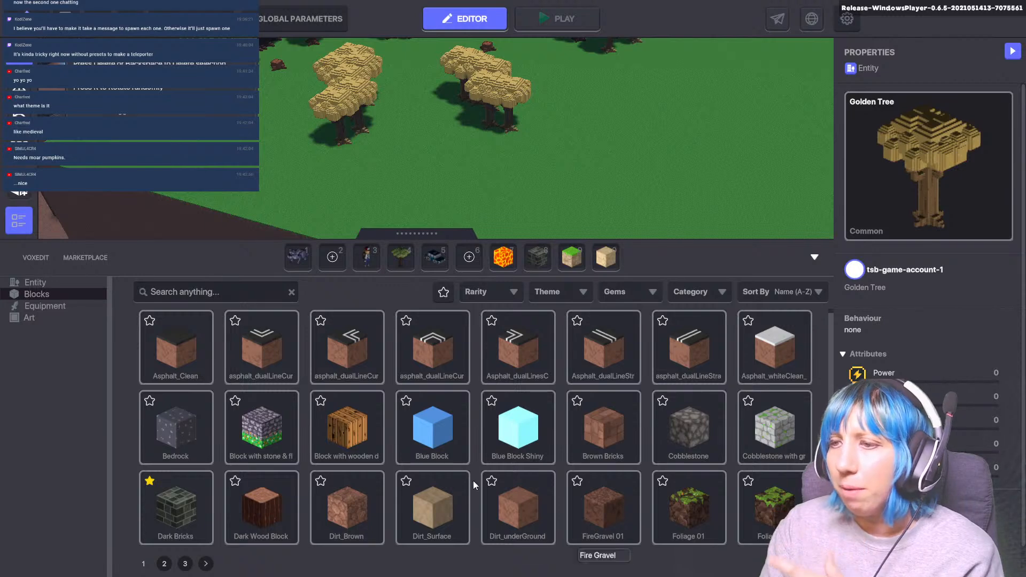
- Try laying a patch of Foliage 02 blocks on the grass in front of the Golden Trees
{"action": "left_click", "coordinate": [774, 501]}
{"action": "scroll", "coordinate": [396, 196], "scroll_direction": "up", "scroll_amount": 2}
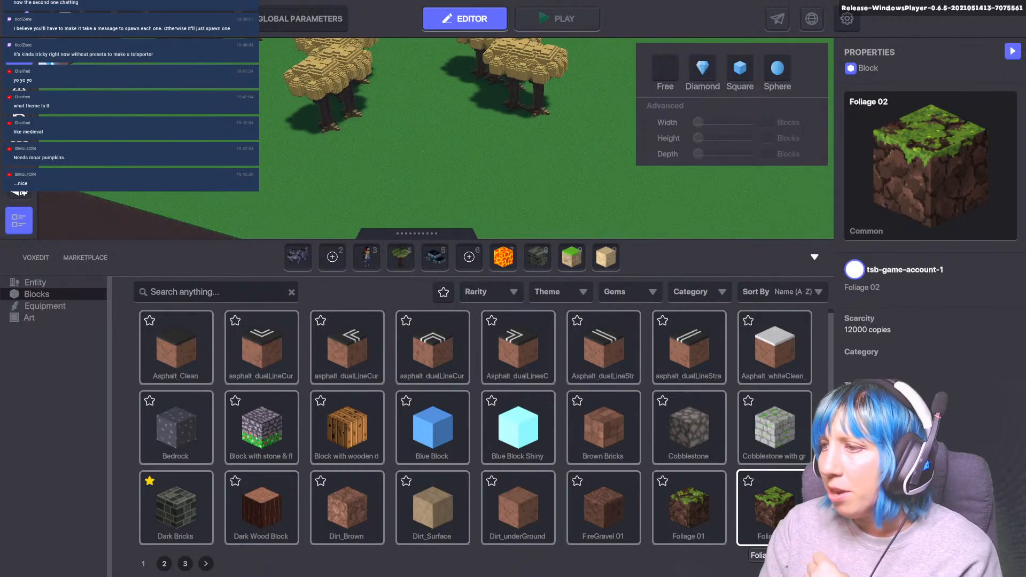
{"action": "left_click_drag", "start_coordinate": [322, 143], "coordinate": [361, 188]}
{"action": "left_click_drag", "start_coordinate": [278, 171], "coordinate": [336, 210]}
- Remove the foliage patch and lay a raised slab of Grass 02 blocks in its place
{"action": "left_click", "coordinate": [206, 563]}
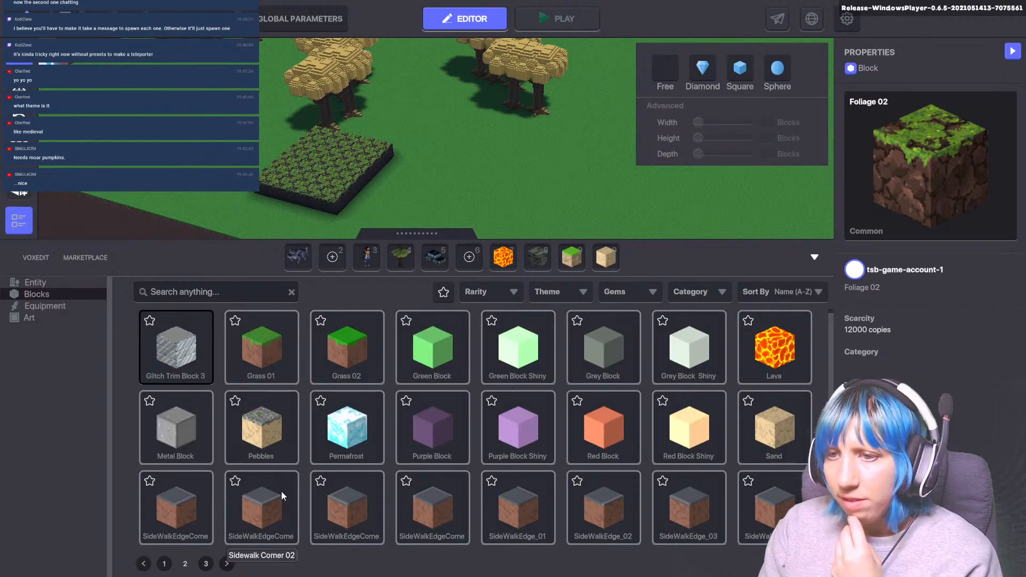
{"action": "left_click", "coordinate": [346, 347]}
{"action": "right_click_drag", "start_coordinate": [318, 129], "coordinate": [330, 198]}
{"action": "left_click_drag", "start_coordinate": [323, 147], "coordinate": [380, 227]}
- Extend the Grass 02 slab with several overlapping rectangular sections, giving it an irregular stepped outline in front of the Golden Trees
{"action": "middle_click_drag", "start_coordinate": [425, 175], "coordinate": [324, 183]}
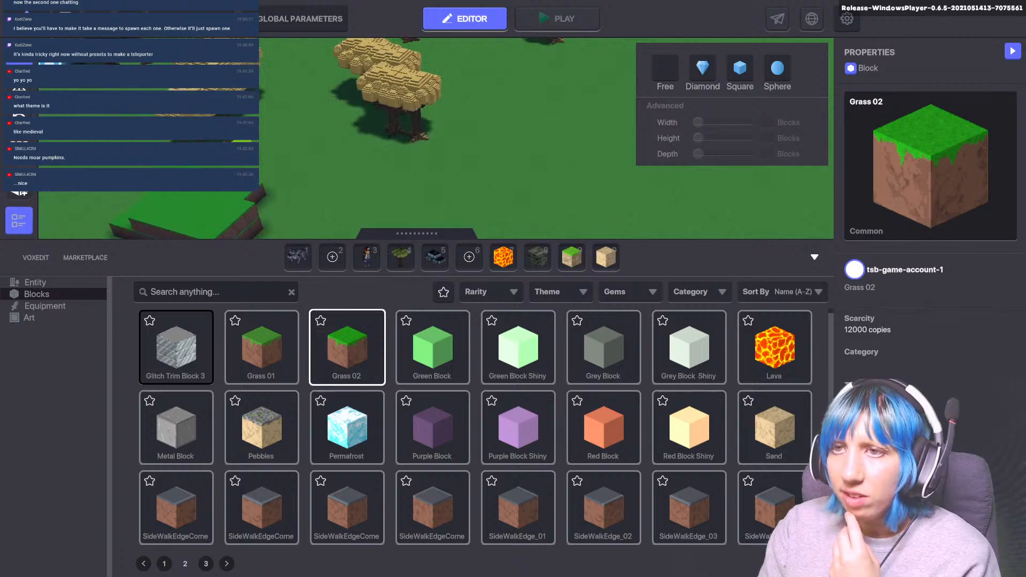
{"action": "left_click_drag", "start_coordinate": [292, 187], "coordinate": [295, 203]}
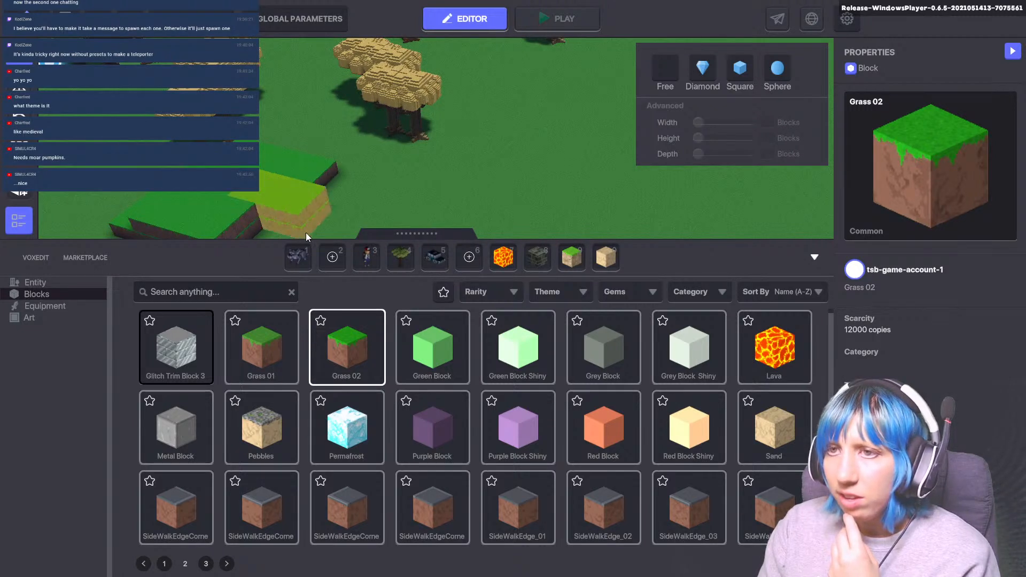
{"action": "left_click_drag", "start_coordinate": [310, 142], "coordinate": [424, 228]}
{"action": "middle_click_drag", "start_coordinate": [489, 161], "coordinate": [284, 142]}
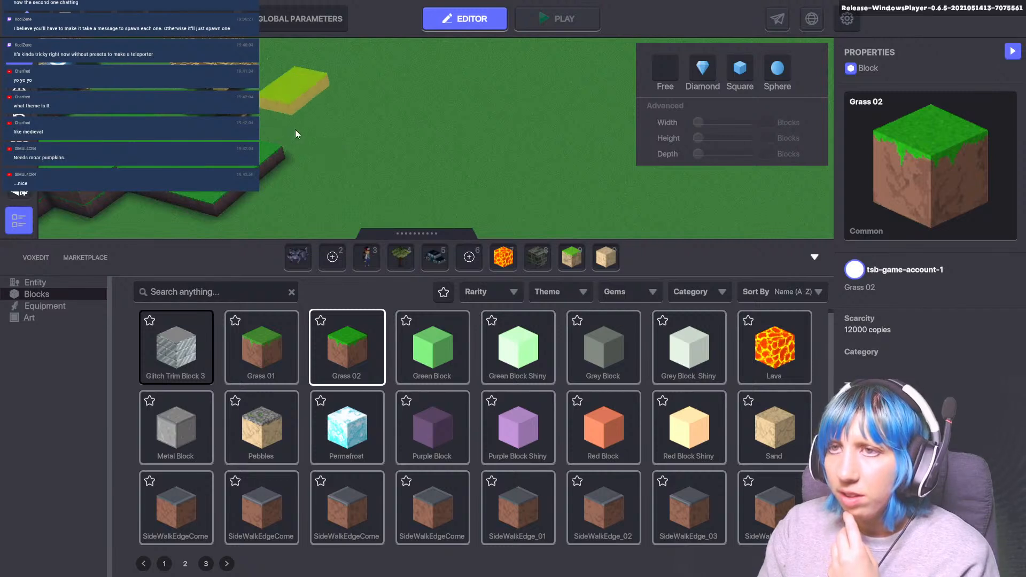
{"action": "left_click_drag", "start_coordinate": [295, 129], "coordinate": [305, 163]}
{"action": "middle_click_drag", "start_coordinate": [321, 167], "coordinate": [427, 140]}
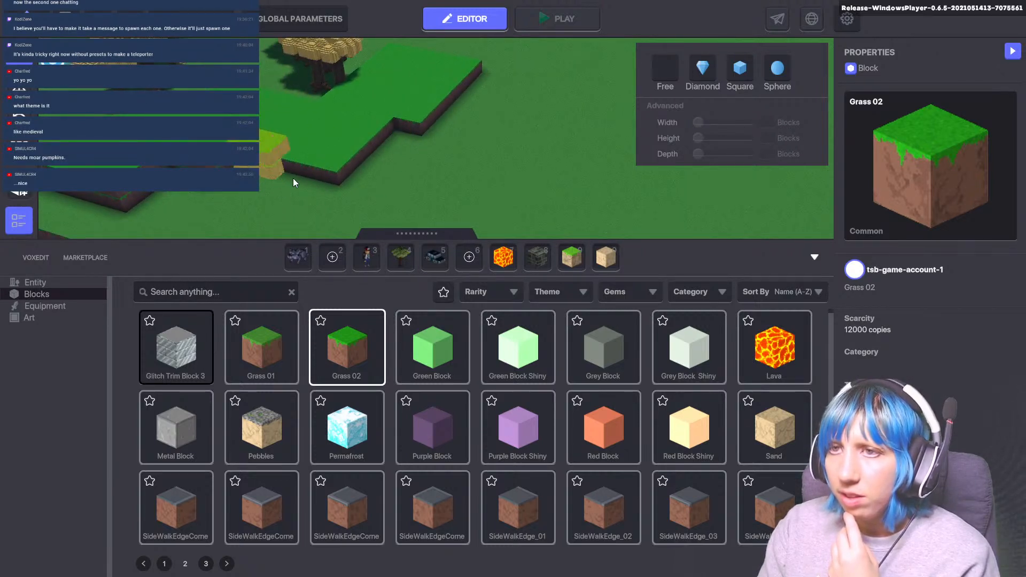
{"action": "left_click_drag", "start_coordinate": [292, 178], "coordinate": [364, 204]}
{"action": "left_click_drag", "start_coordinate": [150, 182], "coordinate": [194, 226]}
- Stack higher layers of Grass 02 blocks on the side of the slab along the cliff edge
{"action": "middle_click_drag", "start_coordinate": [214, 209], "coordinate": [490, 168]}
{"action": "left_click_drag", "start_coordinate": [378, 180], "coordinate": [462, 140]}
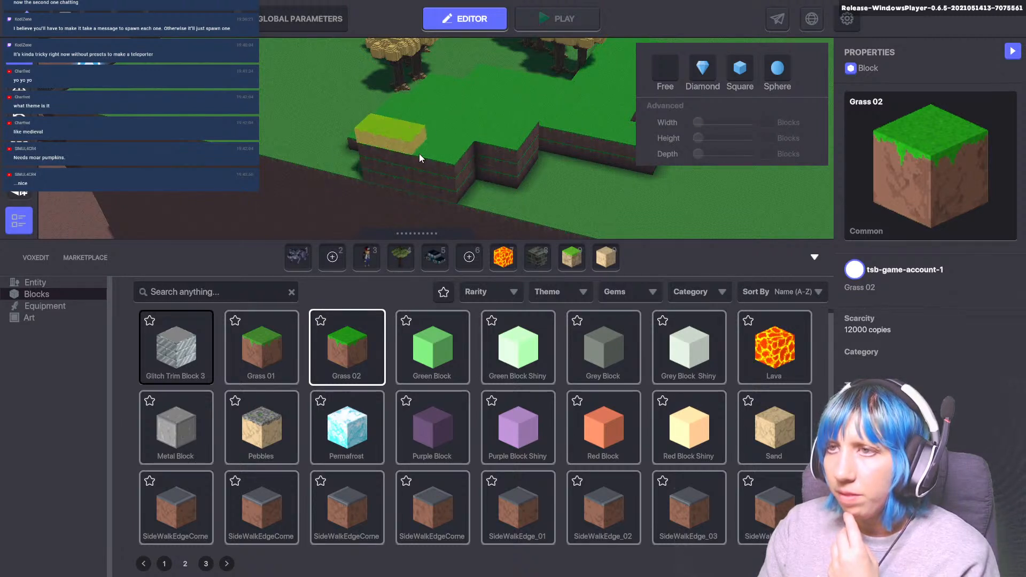
{"action": "left_click_drag", "start_coordinate": [371, 111], "coordinate": [419, 138]}
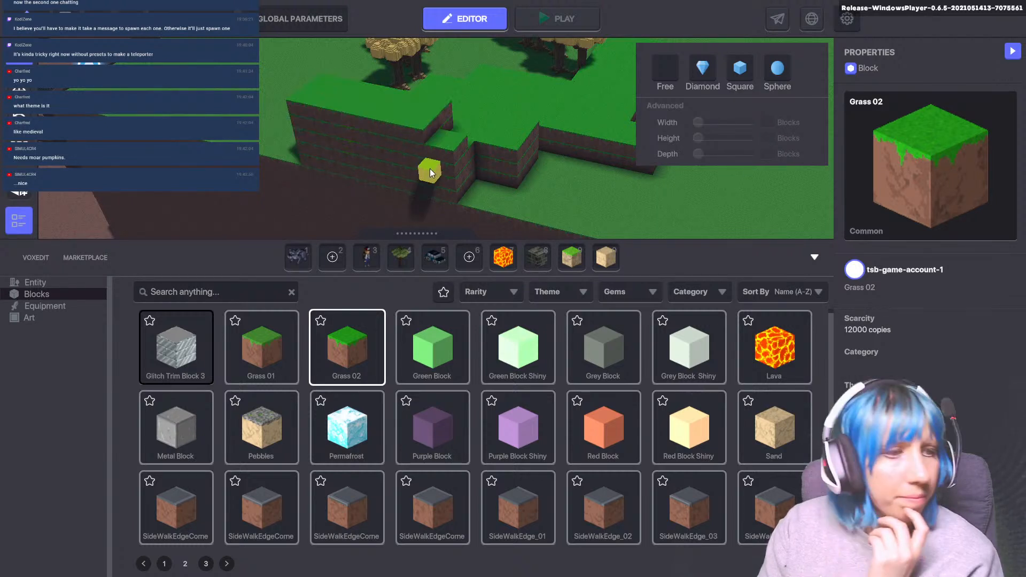
- Fill out the stepped corner of the raised hill section with more Grass 02 blocks
{"action": "middle_click_drag", "start_coordinate": [447, 174], "coordinate": [417, 297]}
{"action": "scroll", "coordinate": [417, 299], "scroll_direction": "up", "scroll_amount": 3}
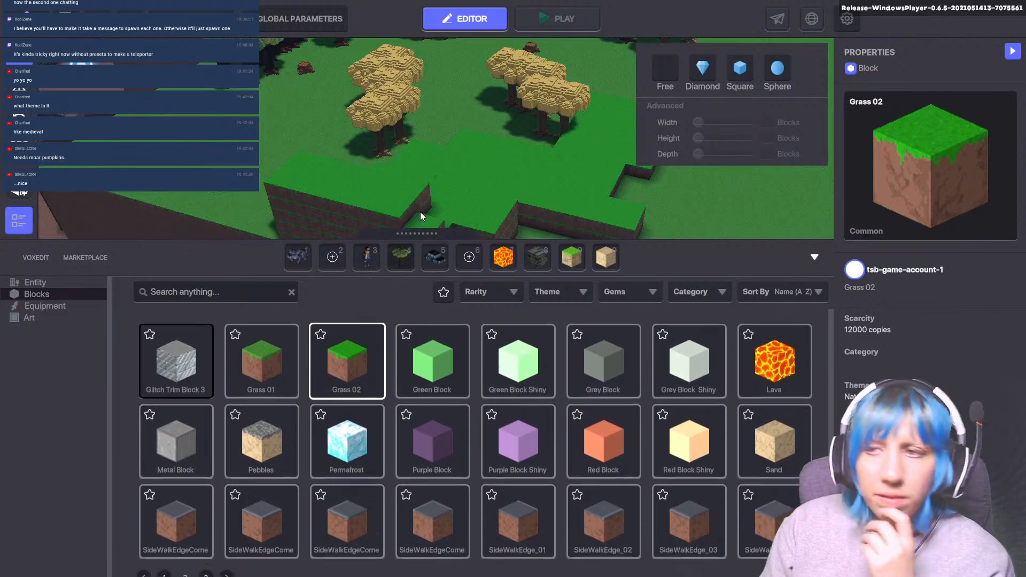
{"action": "middle_click_drag", "start_coordinate": [421, 215], "coordinate": [231, 116]}
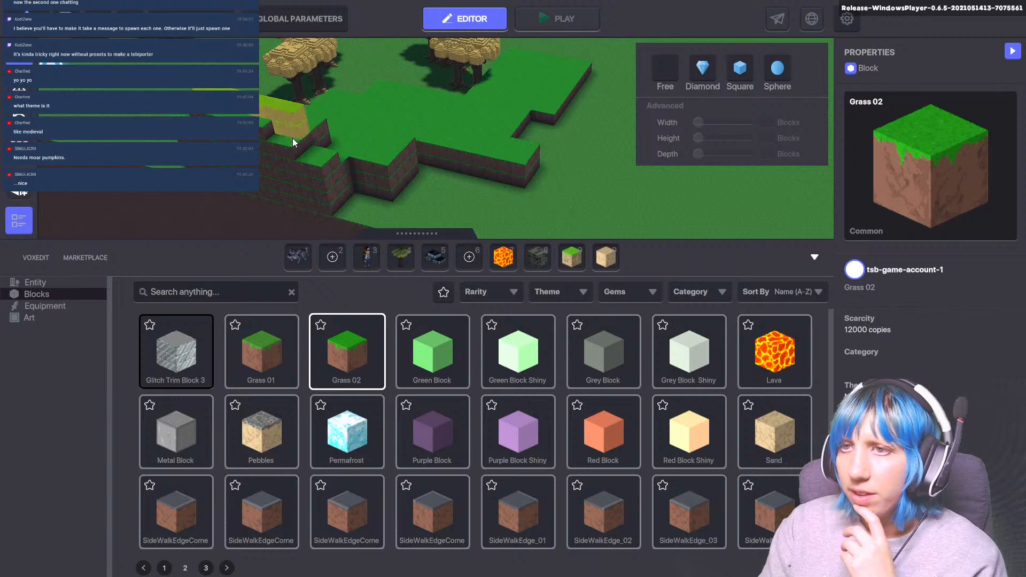
{"action": "middle_click_drag", "start_coordinate": [326, 147], "coordinate": [175, 191]}
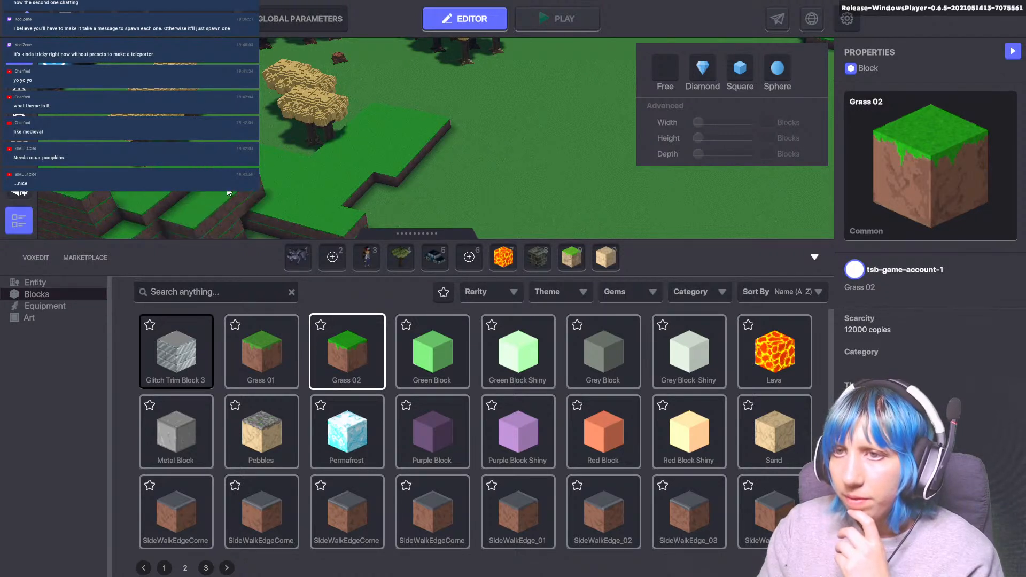
{"action": "middle_click_drag", "start_coordinate": [229, 193], "coordinate": [230, 101]}
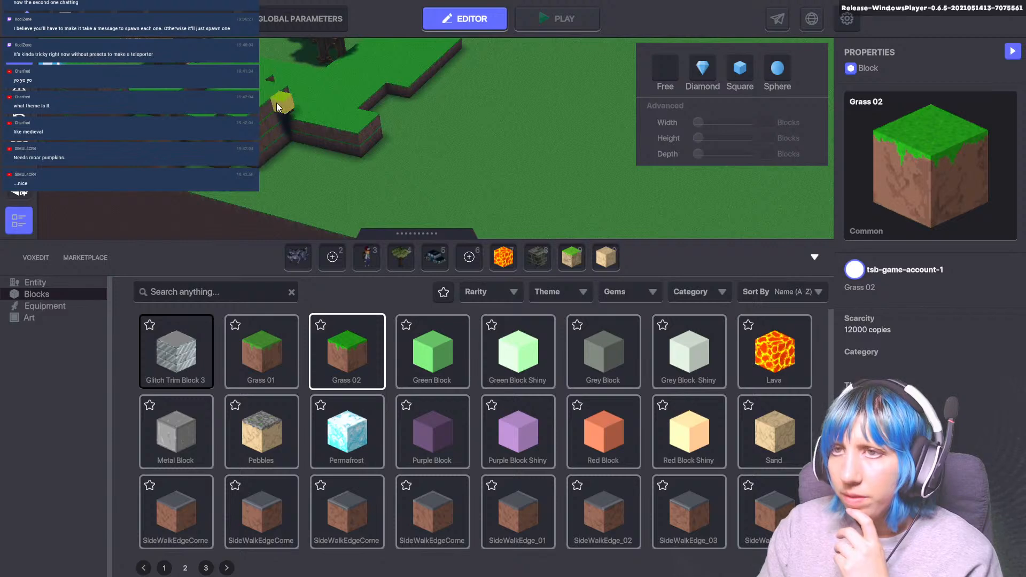
{"action": "left_click", "coordinate": [262, 94]}
{"action": "left_click", "coordinate": [268, 99]}
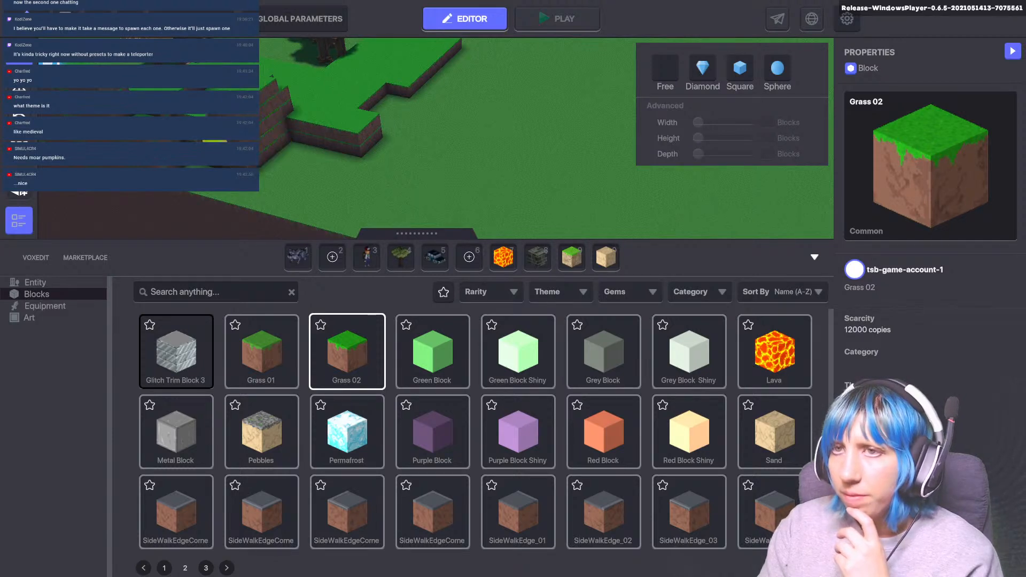
- Build tall stepped columns of Grass 02 blocks at the end of the hill along the cliff edge
{"action": "middle_click_drag", "start_coordinate": [311, 180], "coordinate": [434, 257]}
{"action": "middle_click_drag", "start_coordinate": [400, 173], "coordinate": [355, 194]}
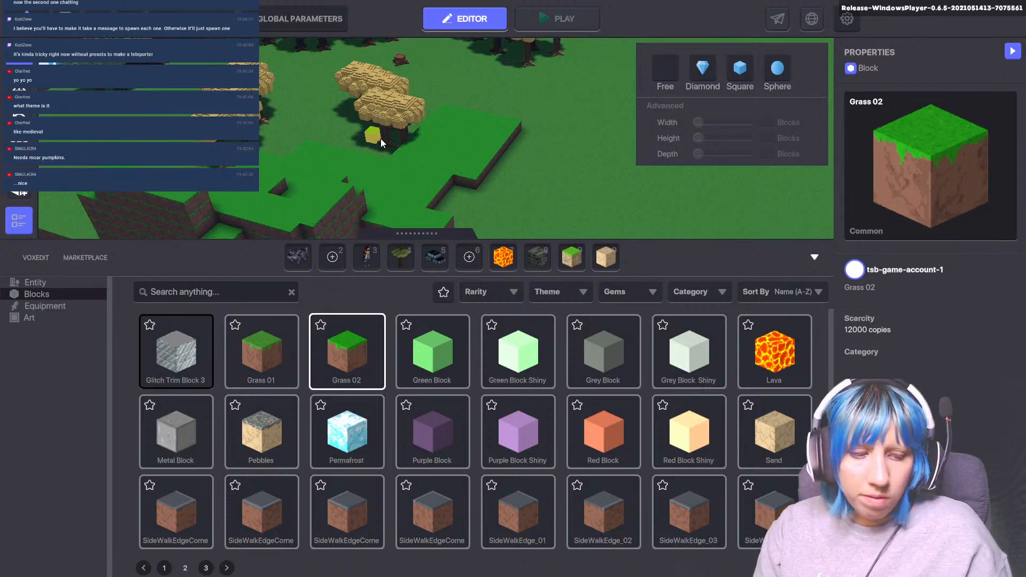
{"action": "middle_click_drag", "start_coordinate": [373, 131], "coordinate": [641, 168]}
{"action": "middle_click_drag", "start_coordinate": [206, 191], "coordinate": [160, 150]}
{"action": "middle_click_drag", "start_coordinate": [331, 125], "coordinate": [387, 107]}
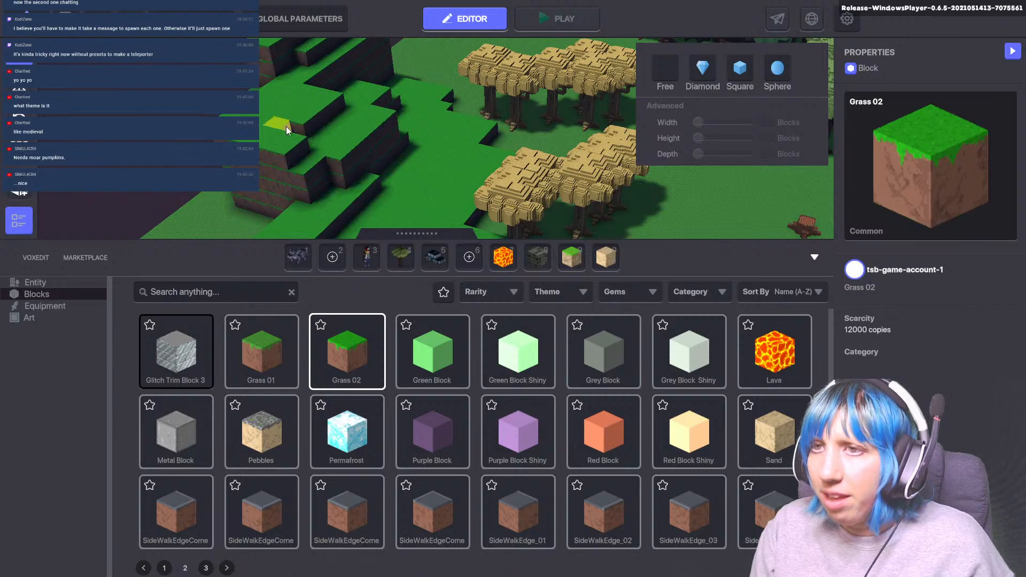
{"action": "middle_click_drag", "start_coordinate": [306, 160], "coordinate": [448, 101]}
{"action": "left_click_drag", "start_coordinate": [358, 181], "coordinate": [434, 70]}
{"action": "left_click_drag", "start_coordinate": [392, 200], "coordinate": [457, 75]}
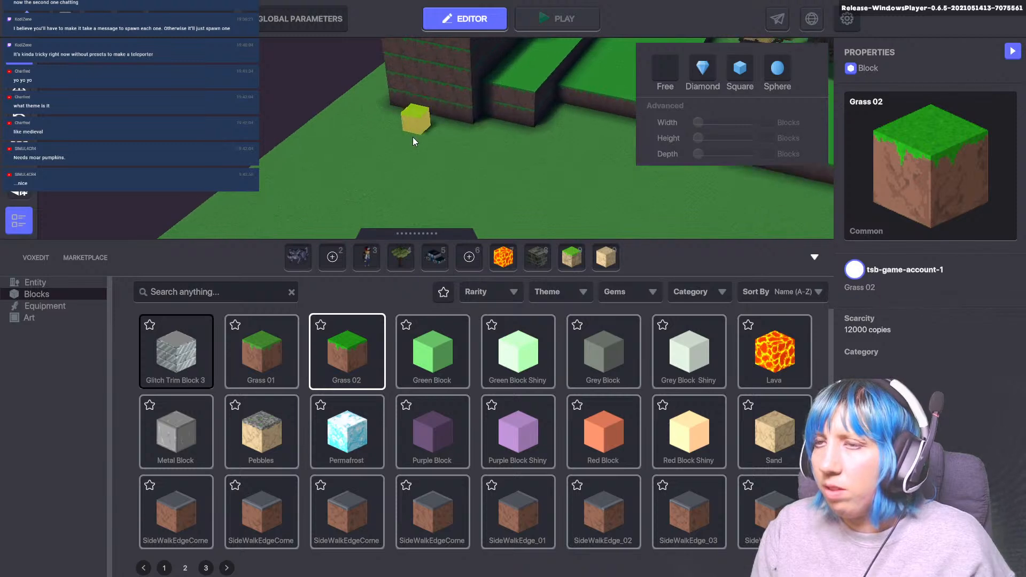
{"action": "left_click_drag", "start_coordinate": [374, 195], "coordinate": [414, 83]}
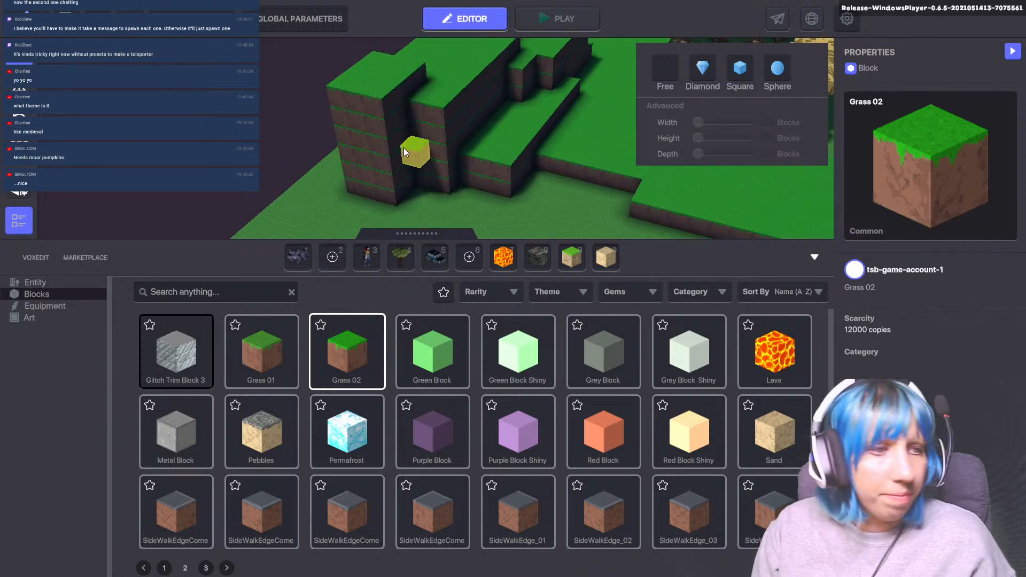
- Widen the foot of the tall hill section with a Grass 02 block mass and a low step beside the slab
{"action": "middle_click_drag", "start_coordinate": [415, 154], "coordinate": [274, 163]}
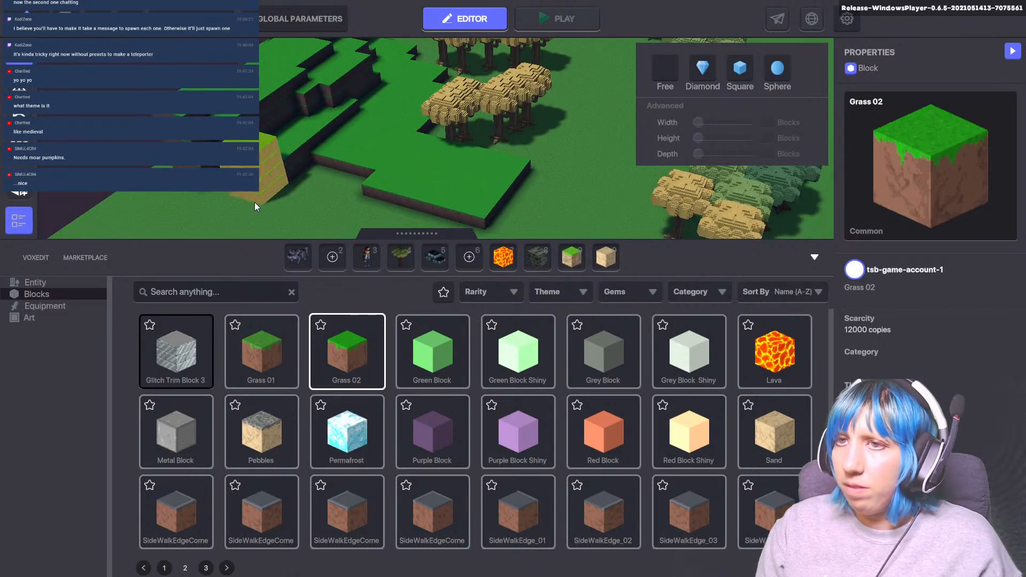
{"action": "middle_click_drag", "start_coordinate": [255, 209], "coordinate": [534, 179]}
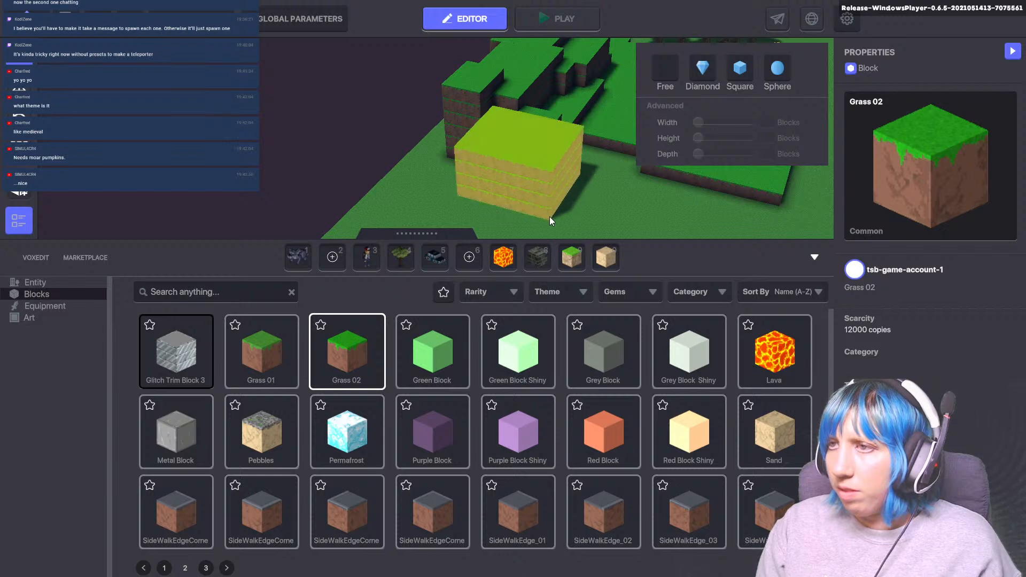
{"action": "middle_click_drag", "start_coordinate": [549, 216], "coordinate": [279, 109]}
{"action": "left_click_drag", "start_coordinate": [314, 113], "coordinate": [341, 200]}
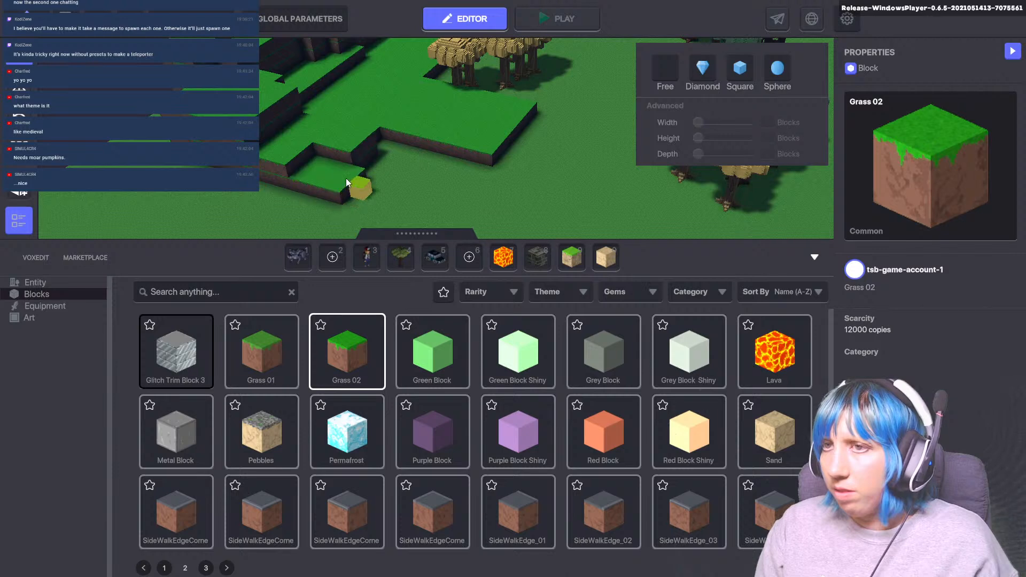
- Extend the low stepped Grass 02 slab at the foot of the hill out onto the surrounding grass
{"action": "middle_click_drag", "start_coordinate": [361, 190], "coordinate": [340, 108]}
{"action": "left_click_drag", "start_coordinate": [277, 132], "coordinate": [299, 154]}
{"action": "scroll", "coordinate": [302, 156], "scroll_direction": "down", "scroll_amount": 3}
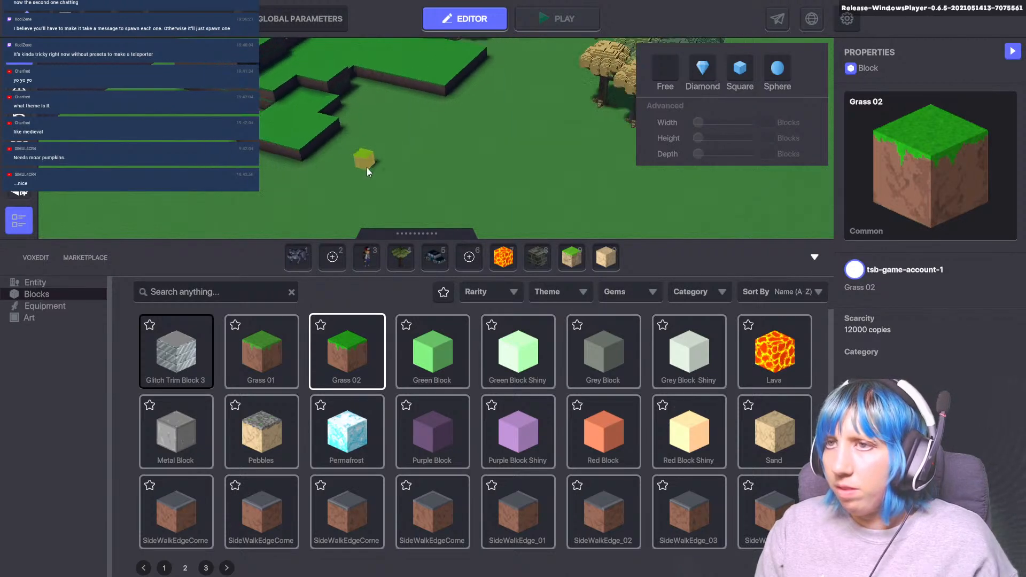
{"action": "middle_click_drag", "start_coordinate": [366, 168], "coordinate": [197, 191]}
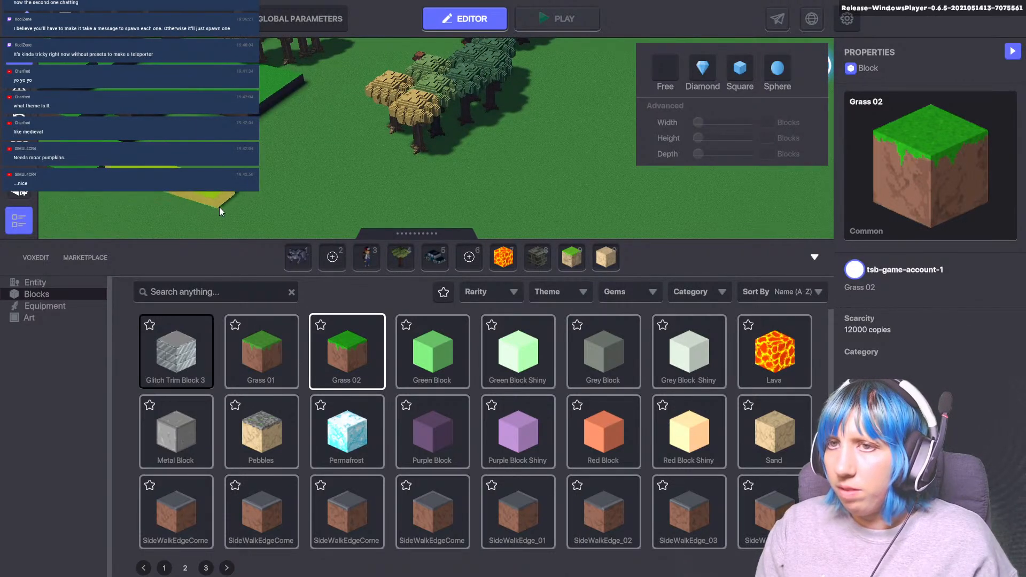
{"action": "left_click_drag", "start_coordinate": [219, 207], "coordinate": [220, 207]}
{"action": "scroll", "coordinate": [286, 173], "scroll_direction": "down", "scroll_amount": 2}
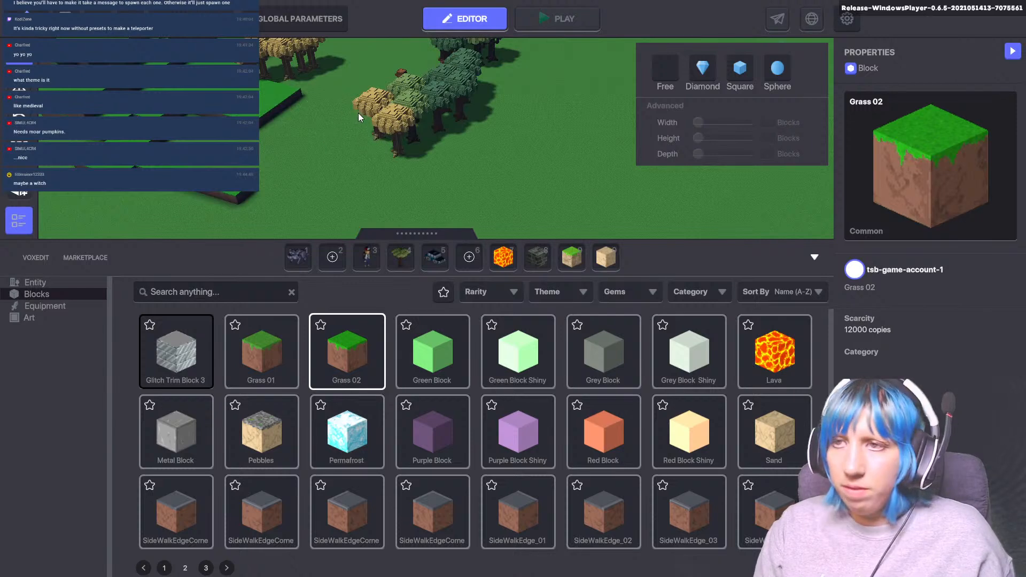
- Lay long Grass 02 strips around the tree line so they meet at a corner and border the grass area
{"action": "scroll", "coordinate": [347, 139], "scroll_direction": "down", "scroll_amount": 3}
{"action": "middle_click_drag", "start_coordinate": [363, 137], "coordinate": [308, 271]}
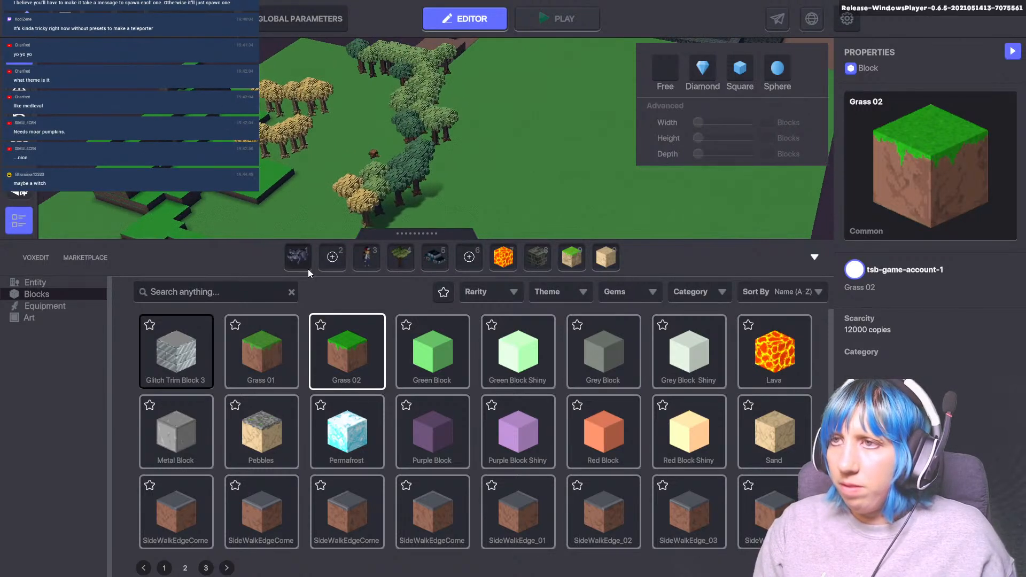
{"action": "middle_click_drag", "start_coordinate": [306, 170], "coordinate": [219, 160]}
{"action": "middle_click_drag", "start_coordinate": [432, 64], "coordinate": [402, 75]}
{"action": "left_click_drag", "start_coordinate": [394, 69], "coordinate": [515, 100]}
{"action": "left_click_drag", "start_coordinate": [460, 187], "coordinate": [398, 207]}
{"action": "middle_click_drag", "start_coordinate": [438, 143], "coordinate": [491, 46]}
{"action": "left_click_drag", "start_coordinate": [467, 129], "coordinate": [363, 205]}
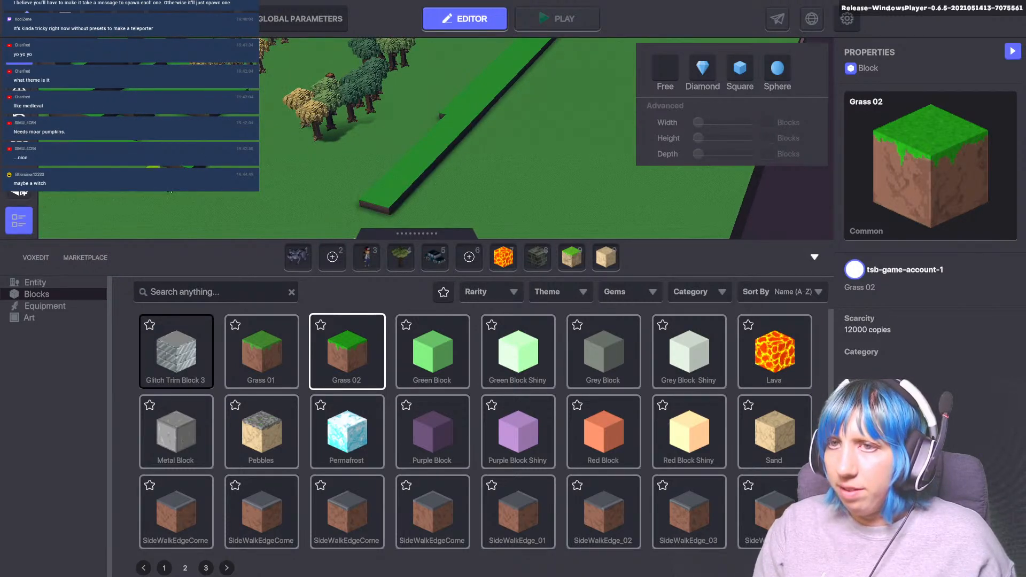
{"action": "left_click_drag", "start_coordinate": [166, 182], "coordinate": [385, 211]}
{"action": "scroll", "coordinate": [381, 141], "scroll_direction": "down", "scroll_amount": 3}
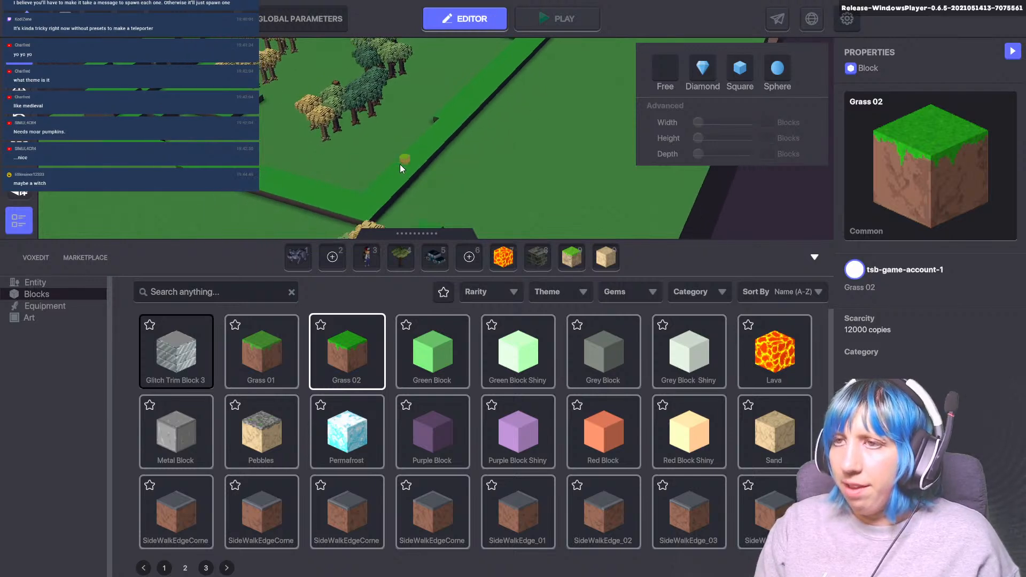
- Hide the asset library and raise a second Grass 02 layer on the border, with a stepped mound beside its corner
{"action": "middle_click_drag", "start_coordinate": [401, 169], "coordinate": [533, 164]}
{"action": "right_click_drag", "start_coordinate": [400, 200], "coordinate": [65, 35]}
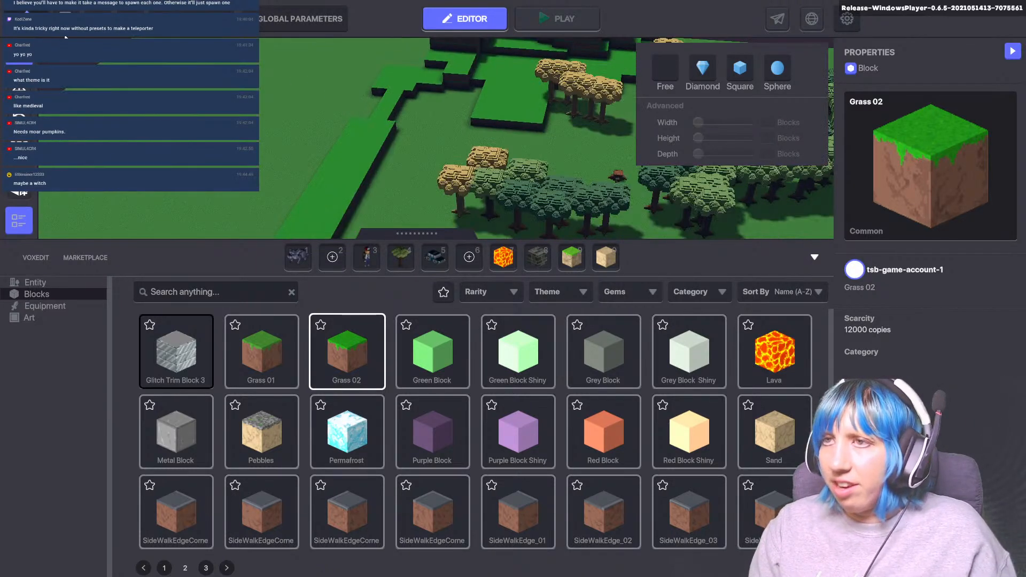
{"action": "right_click_drag", "start_coordinate": [492, 93], "coordinate": [492, 129]}
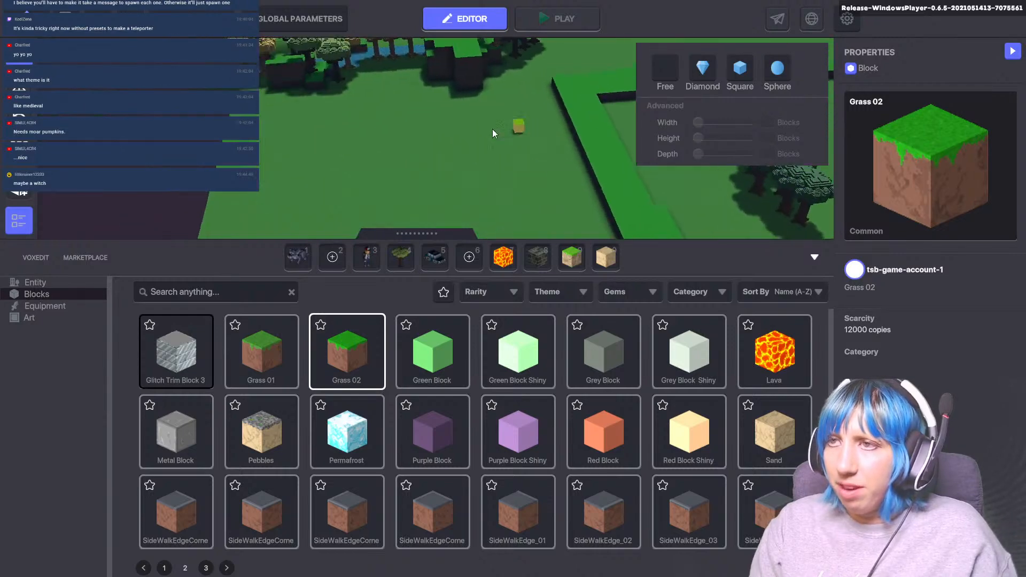
{"action": "middle_click_drag", "start_coordinate": [492, 129], "coordinate": [558, 165]}
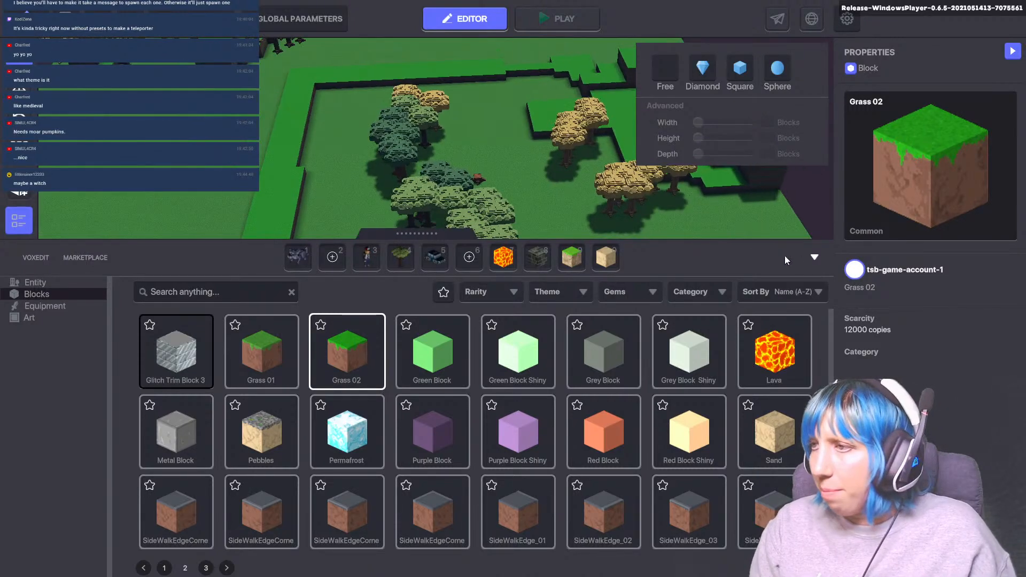
{"action": "left_click", "coordinate": [813, 258]}
{"action": "scroll", "coordinate": [406, 250], "scroll_direction": "up", "scroll_amount": 3}
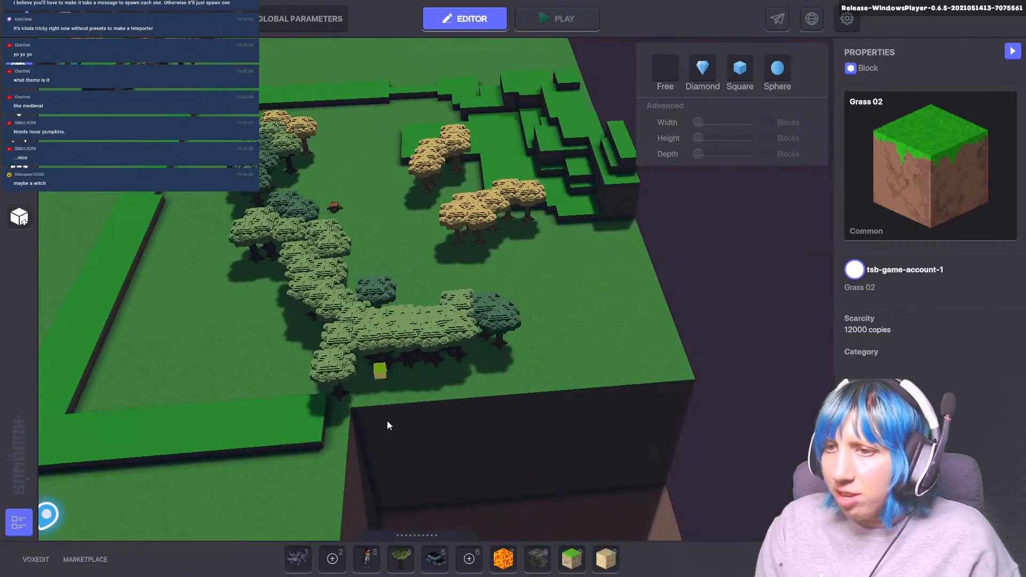
{"action": "middle_click_drag", "start_coordinate": [516, 310], "coordinate": [702, 188]}
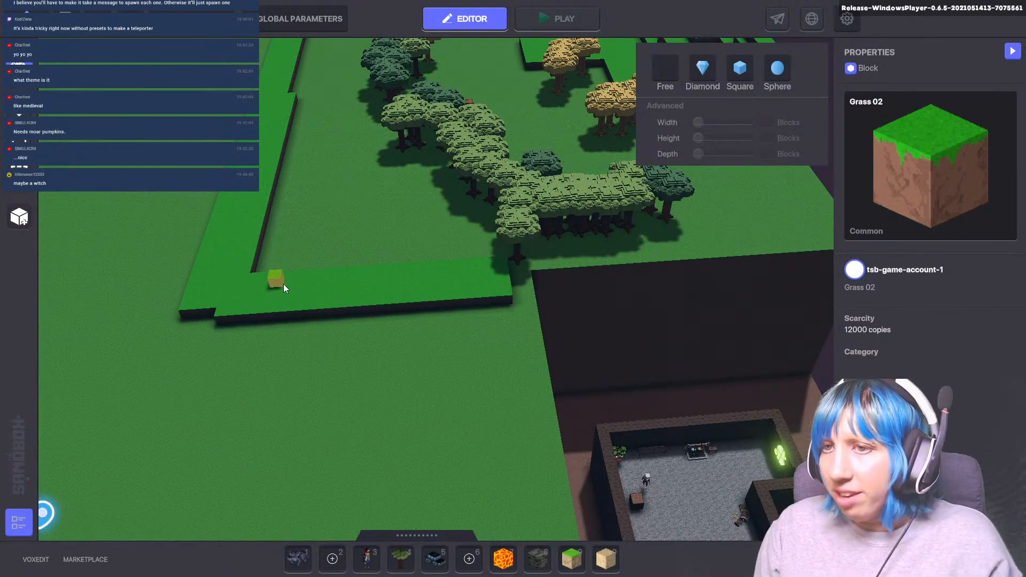
{"action": "left_click_drag", "start_coordinate": [433, 283], "coordinate": [259, 306]}
{"action": "left_click_drag", "start_coordinate": [283, 348], "coordinate": [331, 303]}
{"action": "middle_click_drag", "start_coordinate": [368, 314], "coordinate": [432, 422]}
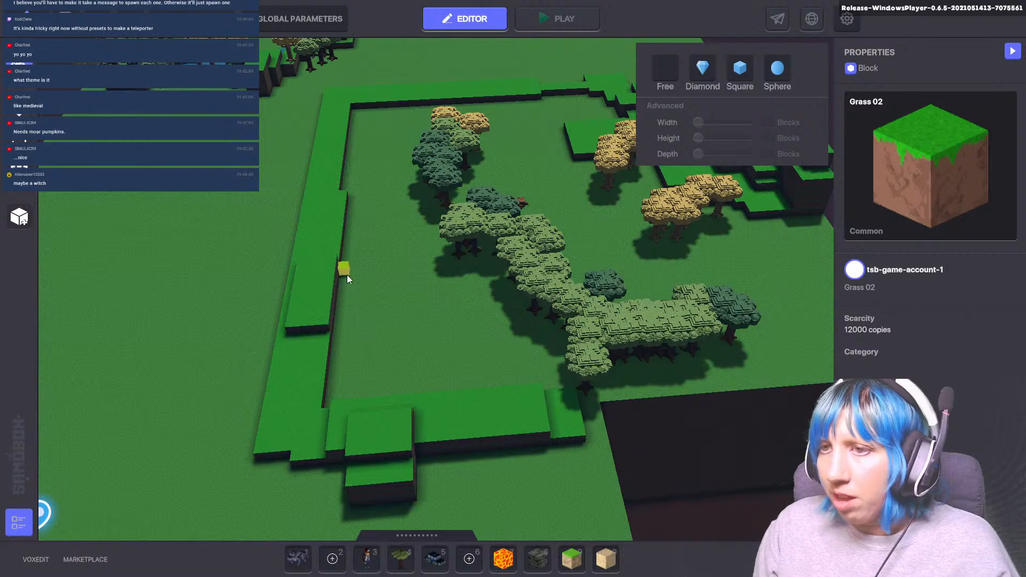
- Build a taller Grass 02 block with low uneven steps along the long side of the border
{"action": "left_click_drag", "start_coordinate": [348, 275], "coordinate": [300, 302]}
{"action": "middle_click_drag", "start_coordinate": [289, 353], "coordinate": [412, 301]}
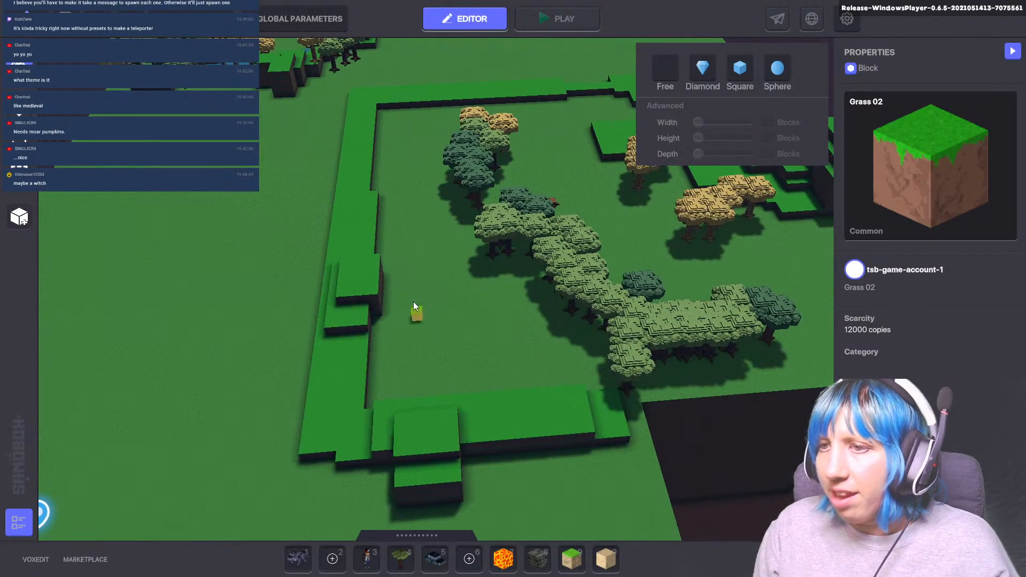
{"action": "left_click_drag", "start_coordinate": [388, 276], "coordinate": [329, 301]}
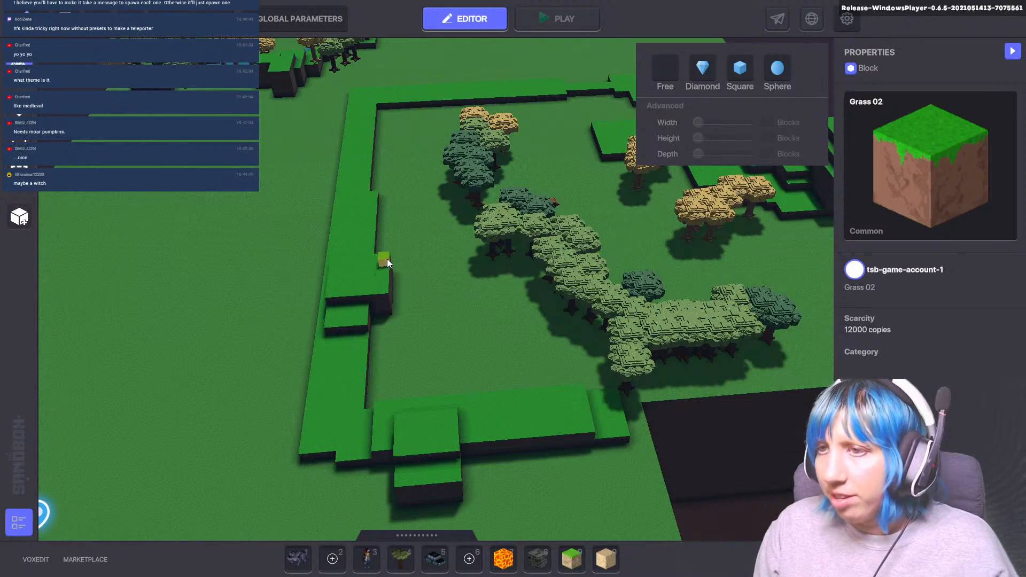
{"action": "left_click_drag", "start_coordinate": [386, 262], "coordinate": [335, 304]}
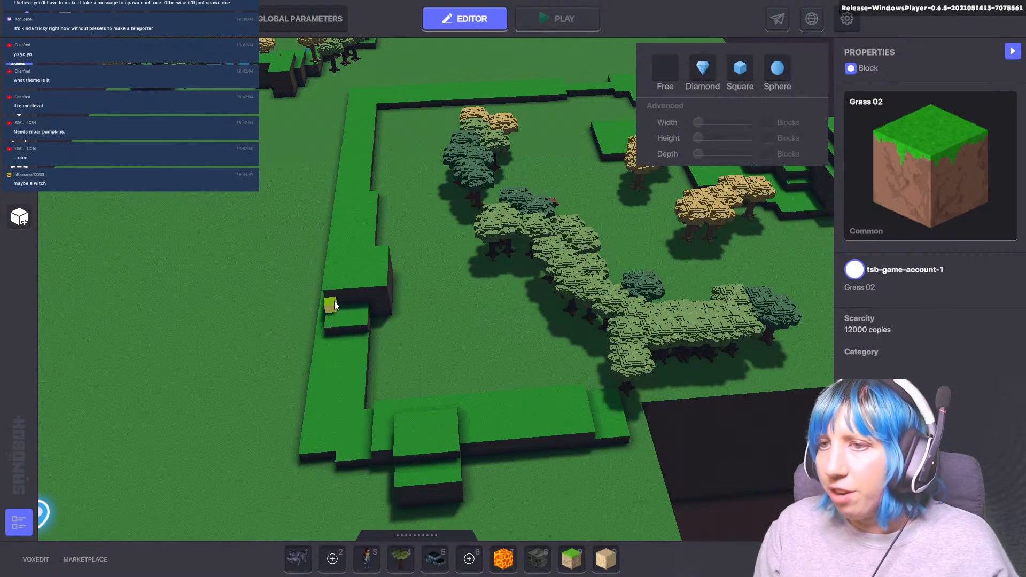
{"action": "left_click", "coordinate": [335, 348]}
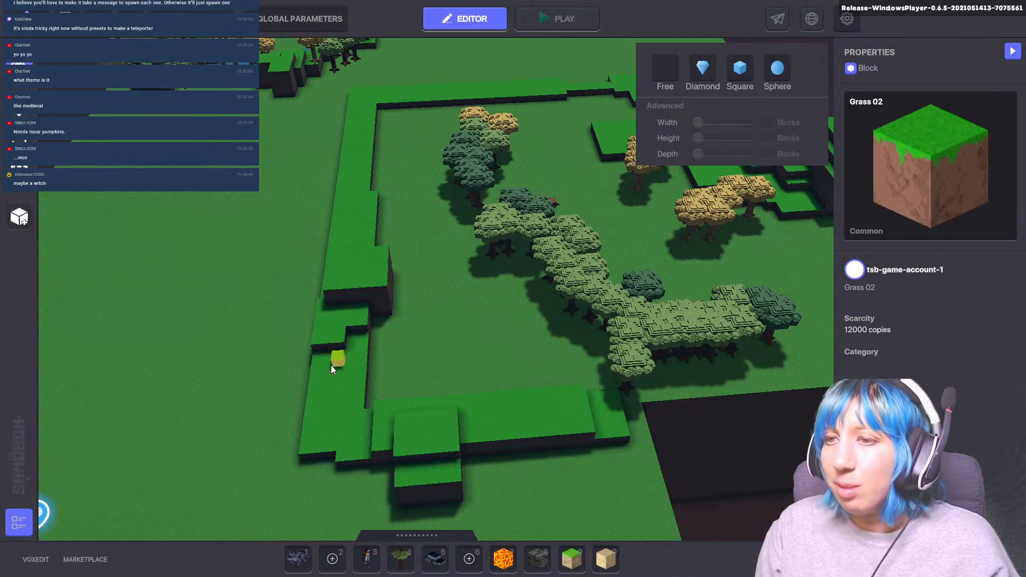
{"action": "left_click_drag", "start_coordinate": [348, 383], "coordinate": [349, 387]}
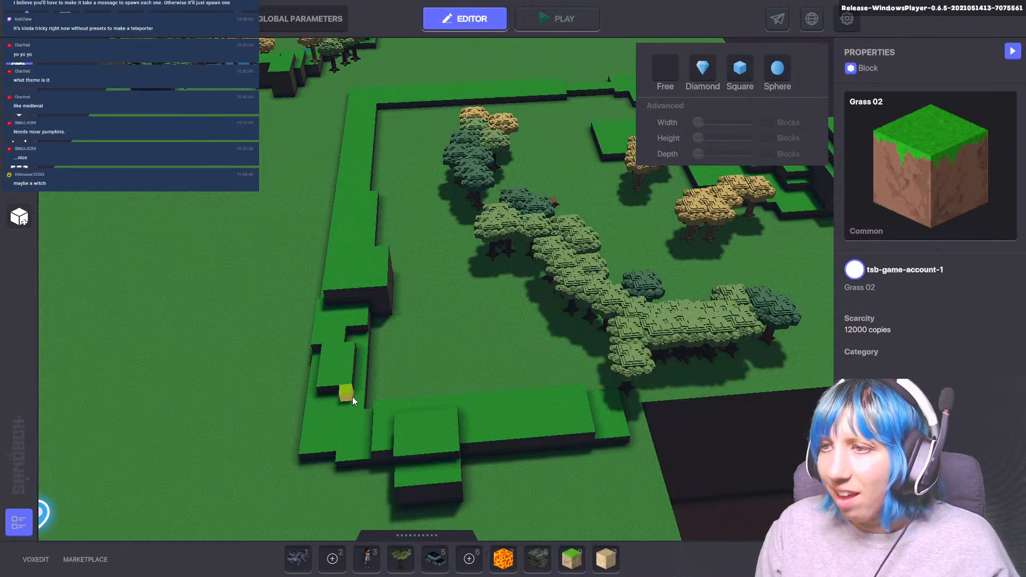
- Plant a curved row of Tree entities around the outside of the border's corner
{"action": "left_click", "coordinate": [409, 559]}
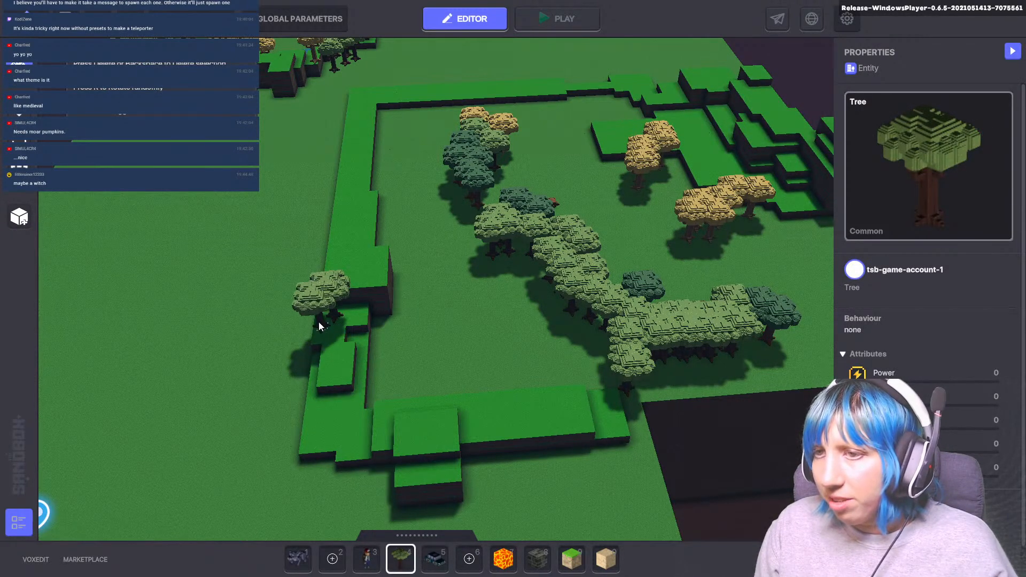
{"action": "mouse_move", "coordinate": [319, 322]}
{"action": "left_mouse_down"}
{"action": "mouse_move", "coordinate": [299, 330]}
{"action": "mouse_move", "coordinate": [288, 451]}
{"action": "mouse_move", "coordinate": [302, 476]}
{"action": "mouse_move", "coordinate": [354, 503]}
{"action": "left_mouse_up"}
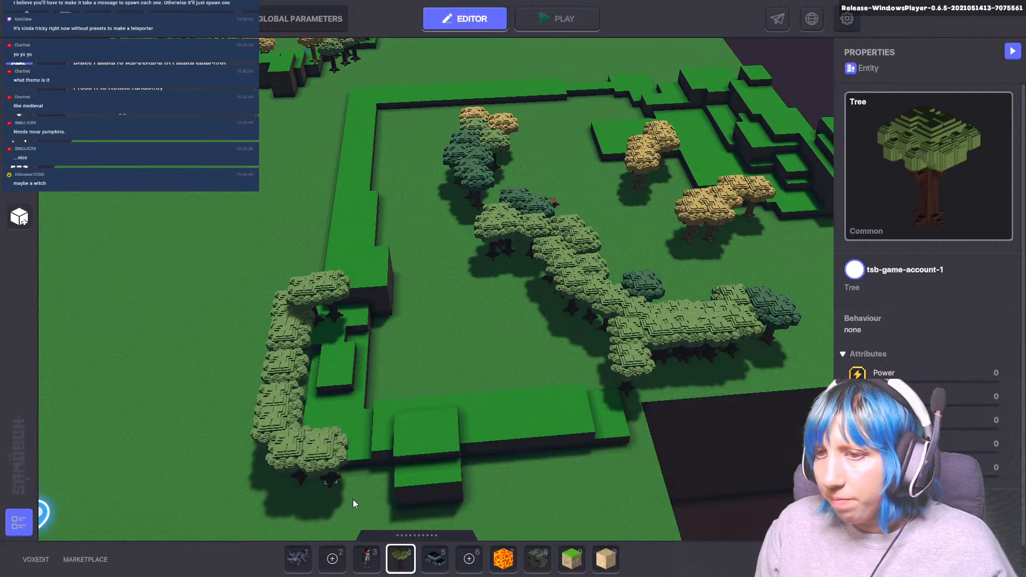
- Search the whole asset library for "tree" and place Golden Trees around the new row of green trees
{"action": "left_click", "coordinate": [479, 556]}
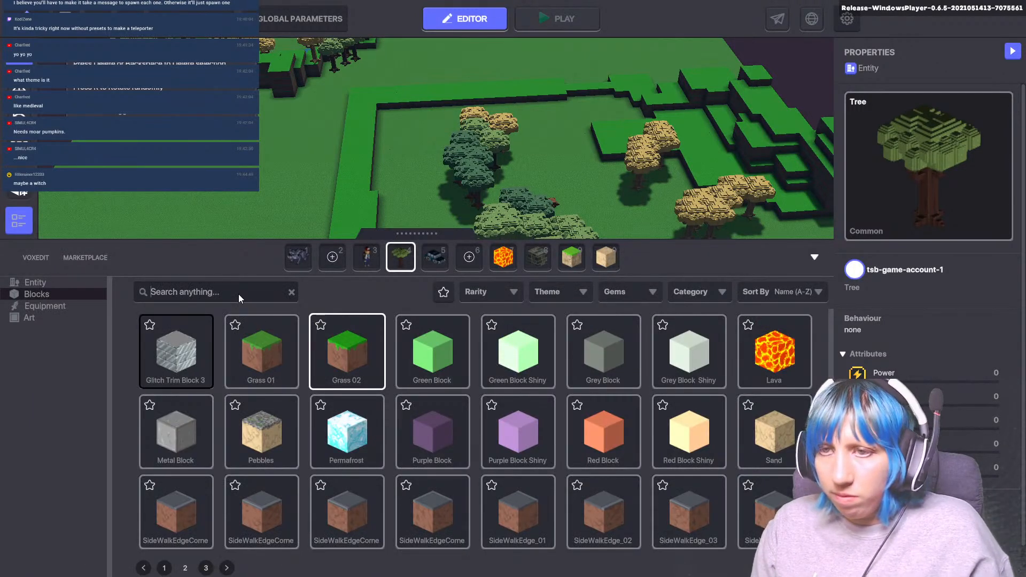
{"action": "left_click", "coordinate": [76, 297]}
{"action": "left_click", "coordinate": [200, 297]}
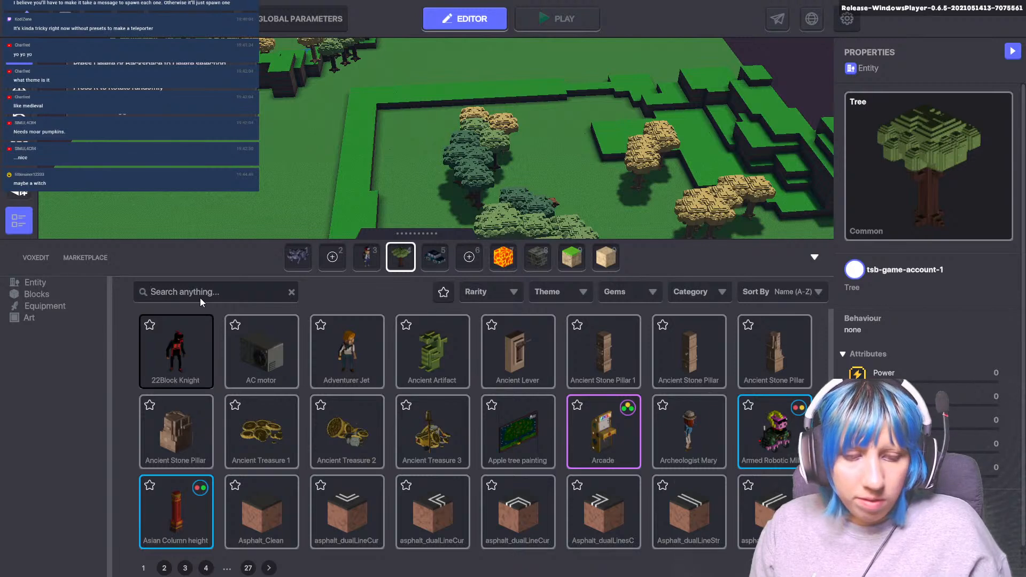
{"action": "type", "text": "tree"}
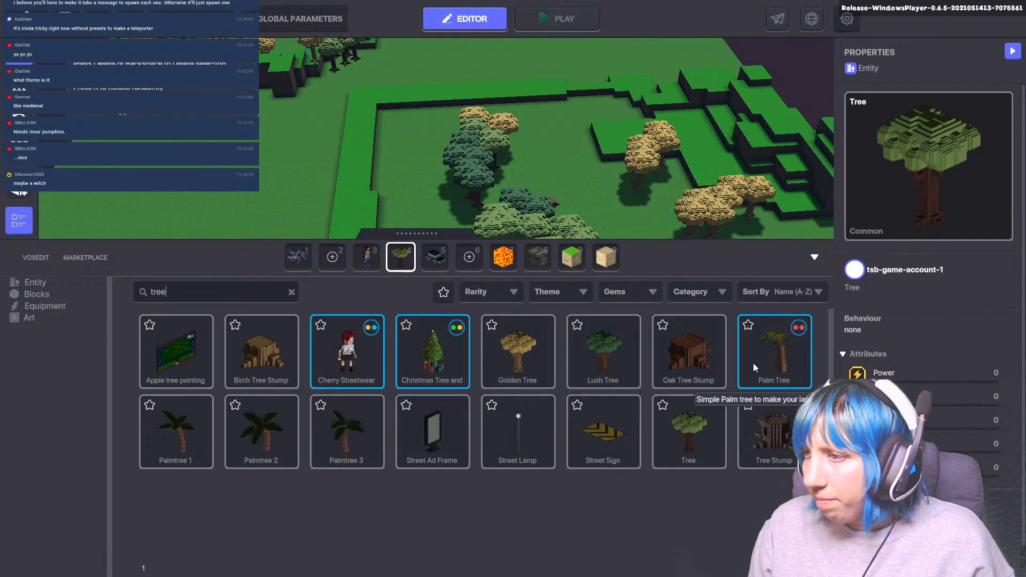
{"action": "middle_click_drag", "start_coordinate": [404, 217], "coordinate": [312, 5]}
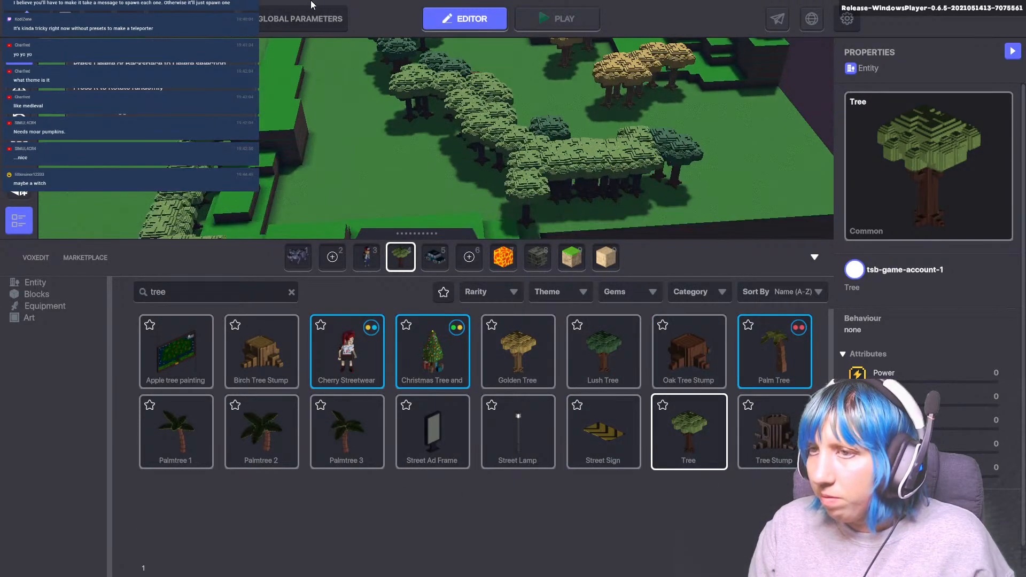
{"action": "left_click", "coordinate": [498, 343]}
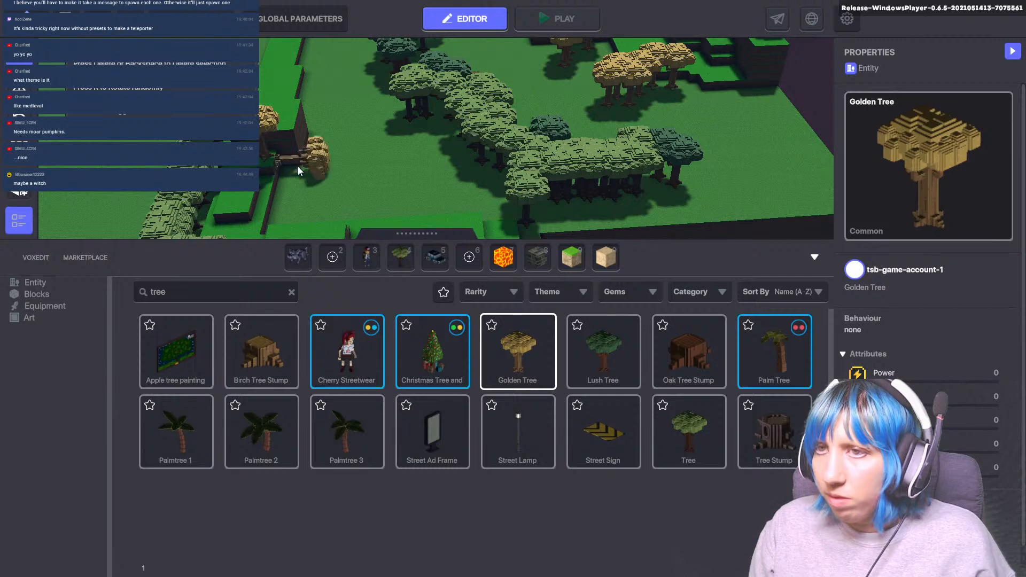
{"action": "middle_click_drag", "start_coordinate": [299, 173], "coordinate": [414, 43]}
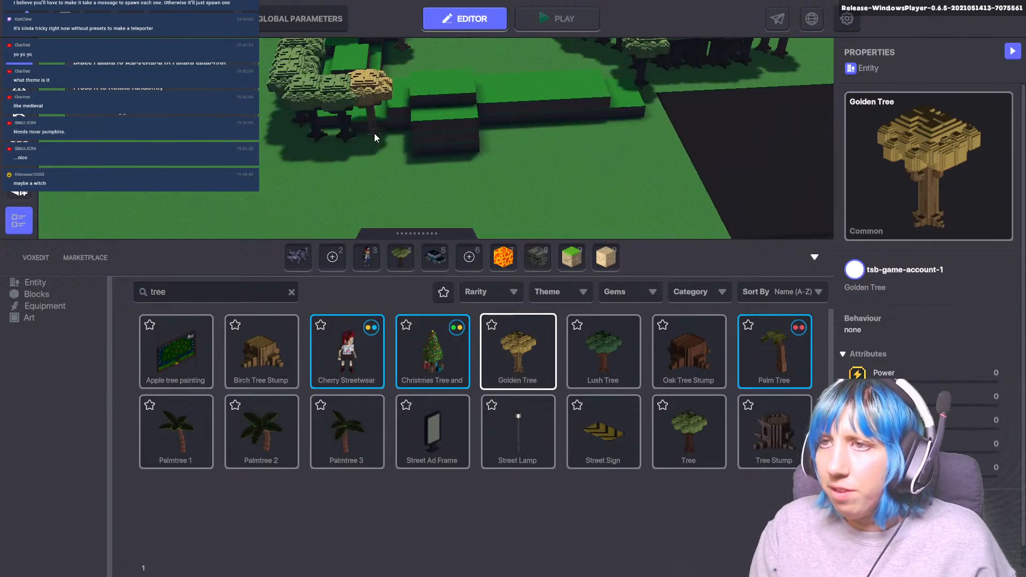
{"action": "middle_click_drag", "start_coordinate": [374, 138], "coordinate": [433, 236]}
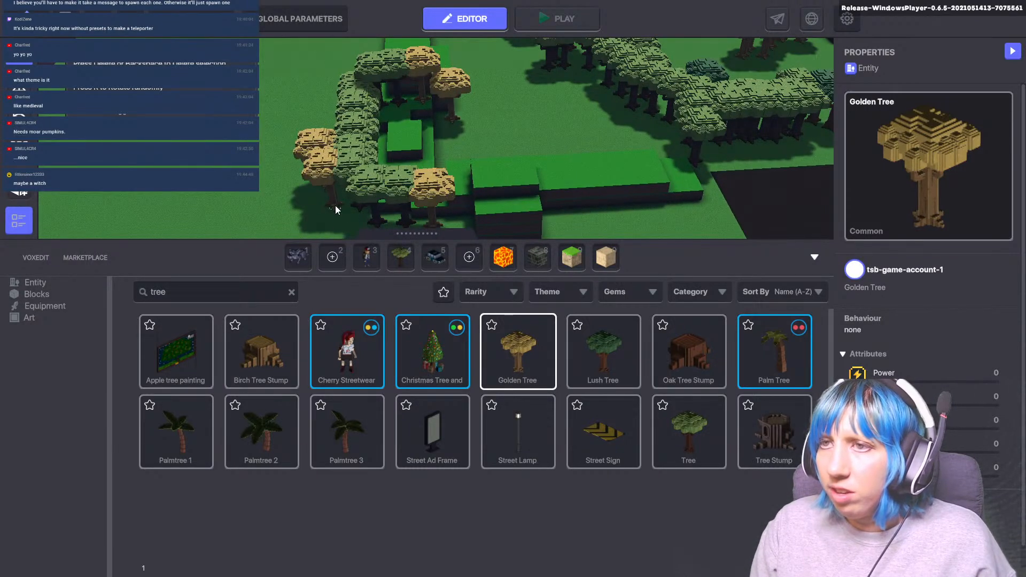
{"action": "middle_click_drag", "start_coordinate": [384, 163], "coordinate": [289, 170]}
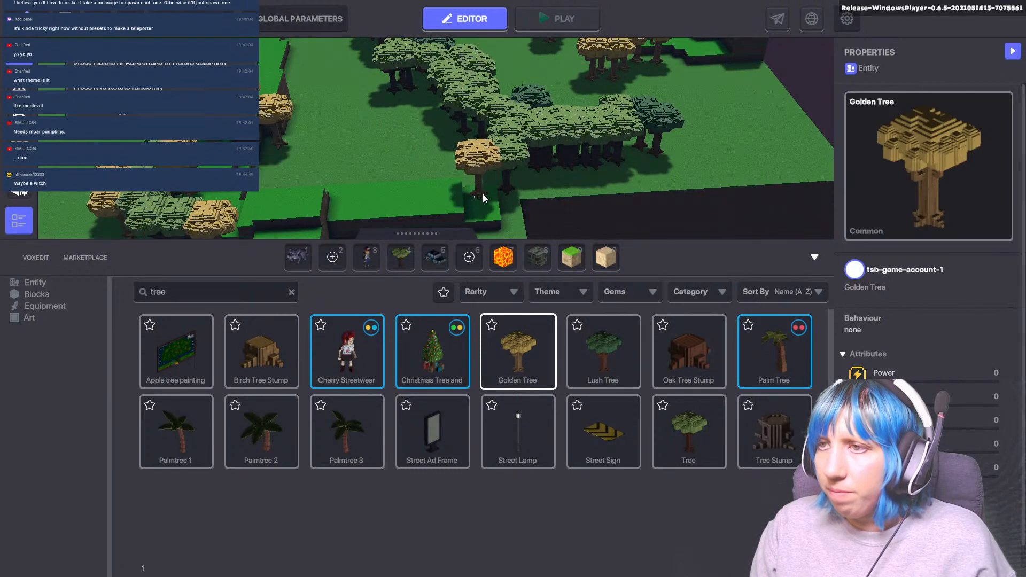
- Place more Golden Trees at the short strip's end, around the stepped mound and across the enclosed grass
{"action": "left_click", "coordinate": [483, 194]}
{"action": "left_click", "coordinate": [478, 217]}
{"action": "middle_click_drag", "start_coordinate": [478, 217], "coordinate": [511, 129]}
{"action": "left_click", "coordinate": [375, 162]}
{"action": "left_click", "coordinate": [405, 161]}
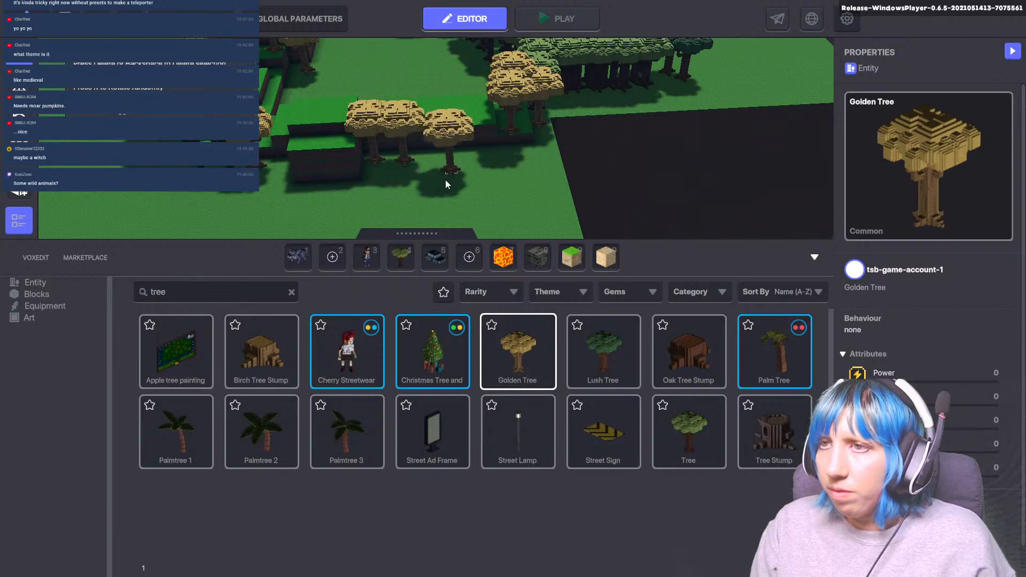
{"action": "left_click", "coordinate": [382, 193]}
{"action": "middle_click_drag", "start_coordinate": [366, 195], "coordinate": [396, 235]}
{"action": "middle_click_drag", "start_coordinate": [473, 159], "coordinate": [500, 253]}
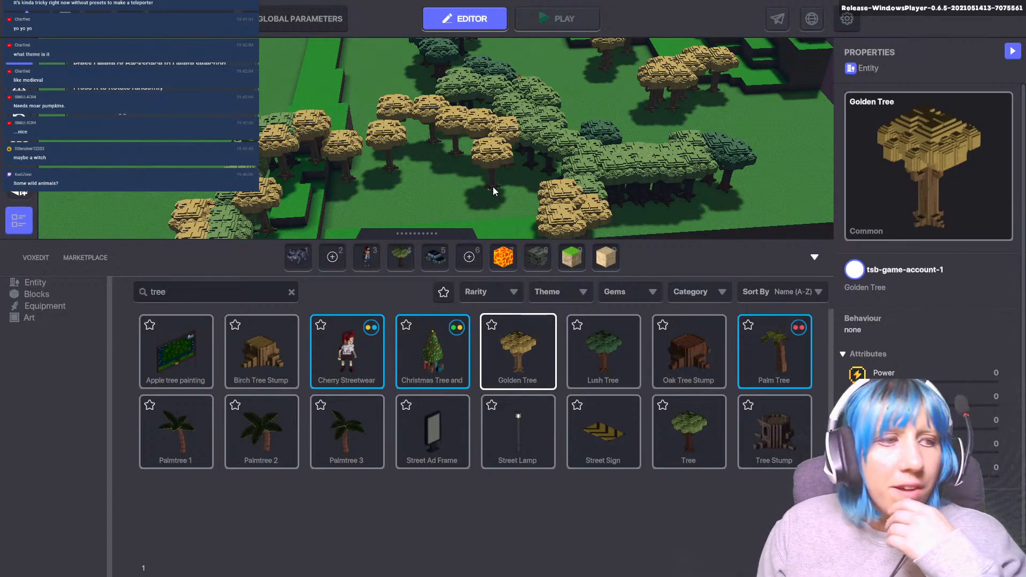
{"action": "scroll", "coordinate": [502, 185], "scroll_direction": "down", "scroll_amount": 2}
{"action": "middle_click_drag", "start_coordinate": [509, 181], "coordinate": [418, 125]}
{"action": "scroll", "coordinate": [410, 184], "scroll_direction": "up", "scroll_amount": 2}
{"action": "left_click", "coordinate": [288, 133]}
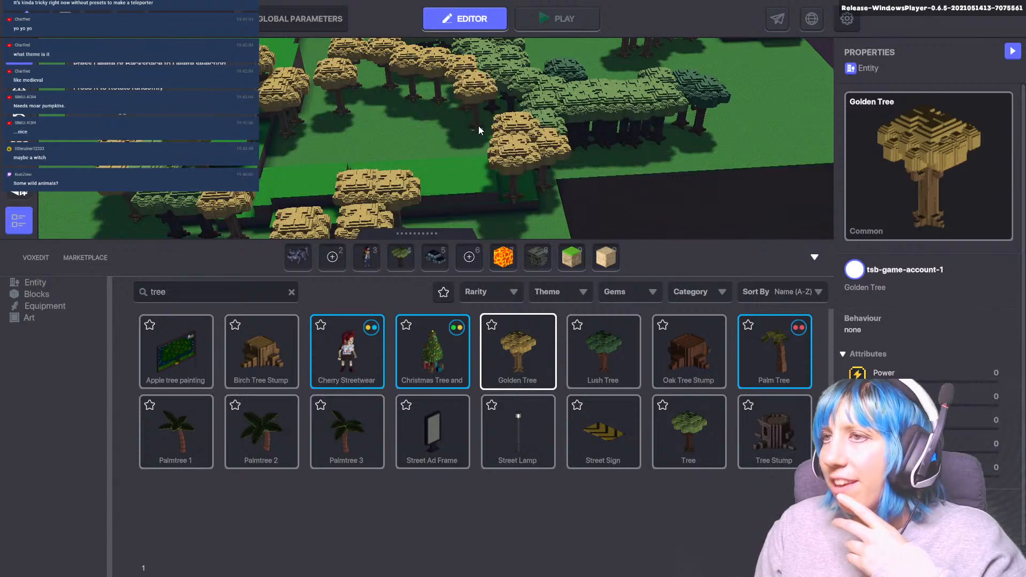
- Add Lush Trees among the Golden Trees inside the bordered corner
{"action": "left_click", "coordinate": [614, 349]}
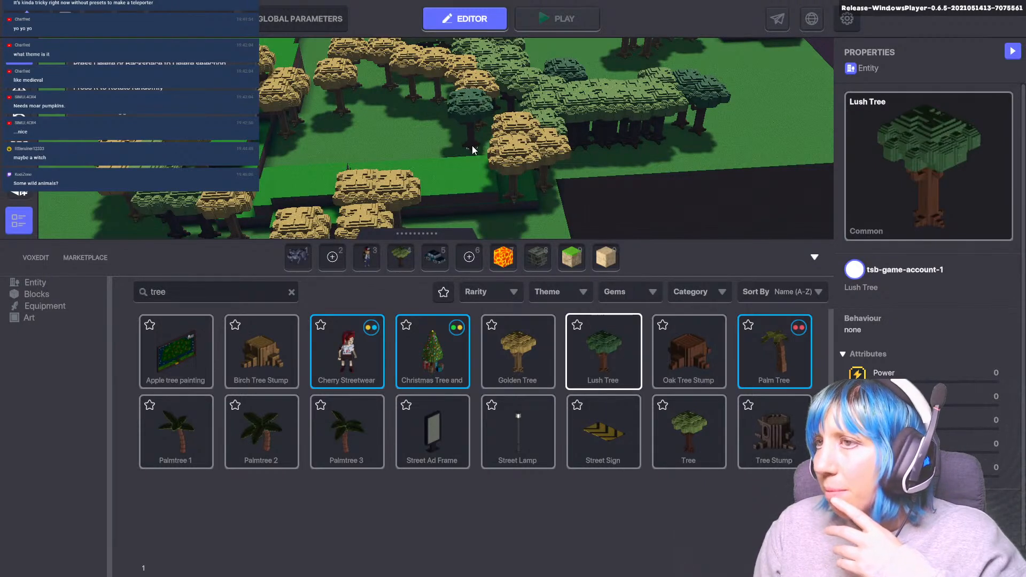
{"action": "left_click", "coordinate": [473, 145]}
{"action": "middle_click_drag", "start_coordinate": [436, 160], "coordinate": [550, 206]}
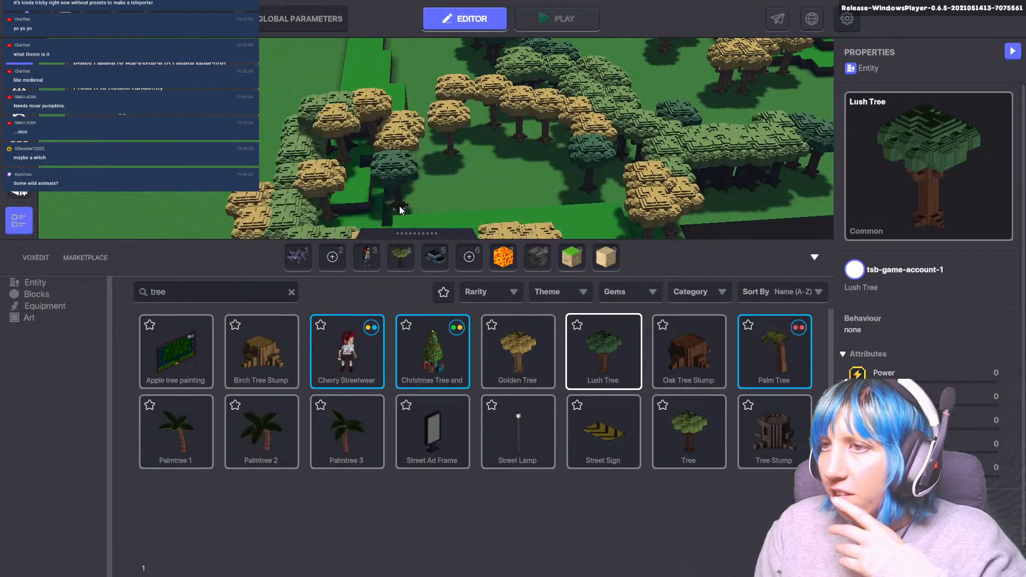
{"action": "left_click", "coordinate": [400, 206]}
{"action": "scroll", "coordinate": [480, 172], "scroll_direction": "down", "scroll_amount": 2}
{"action": "right_click_drag", "start_coordinate": [574, 160], "coordinate": [556, 182]}
{"action": "middle_click_drag", "start_coordinate": [556, 182], "coordinate": [412, 165]}
{"action": "right_click_drag", "start_coordinate": [412, 165], "coordinate": [493, 200]}
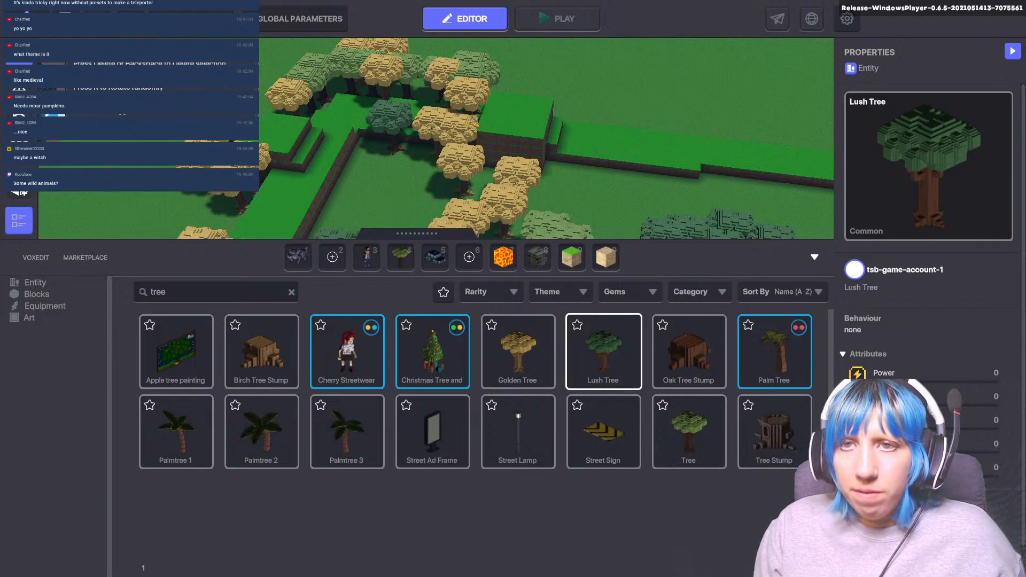
- Switch to the web browser and view the Forest Warthog asset page
{"action": "key", "text": "alt+Tab"}
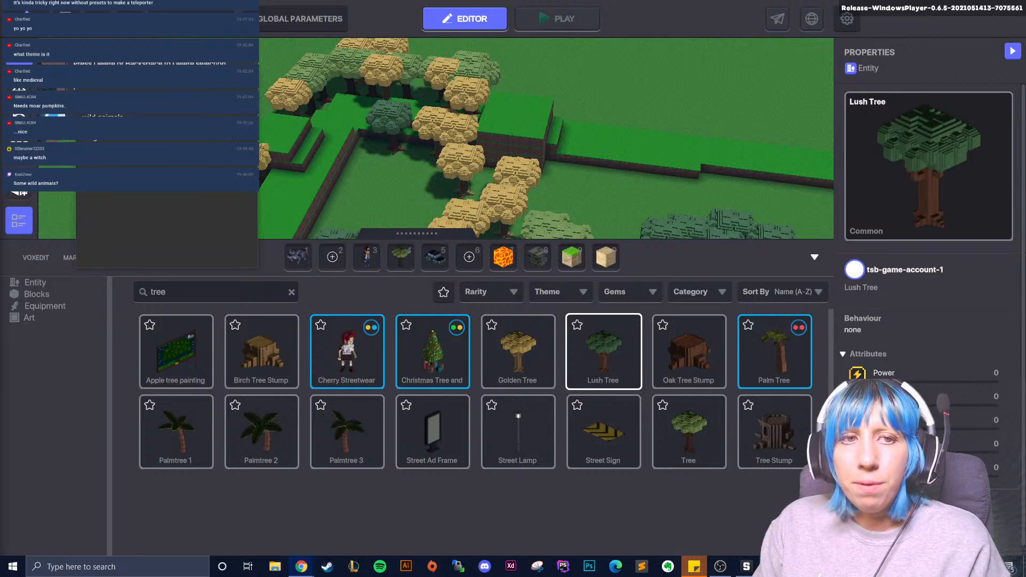
{"action": "left_click_drag", "start_coordinate": [395, 63], "coordinate": [435, 0]}
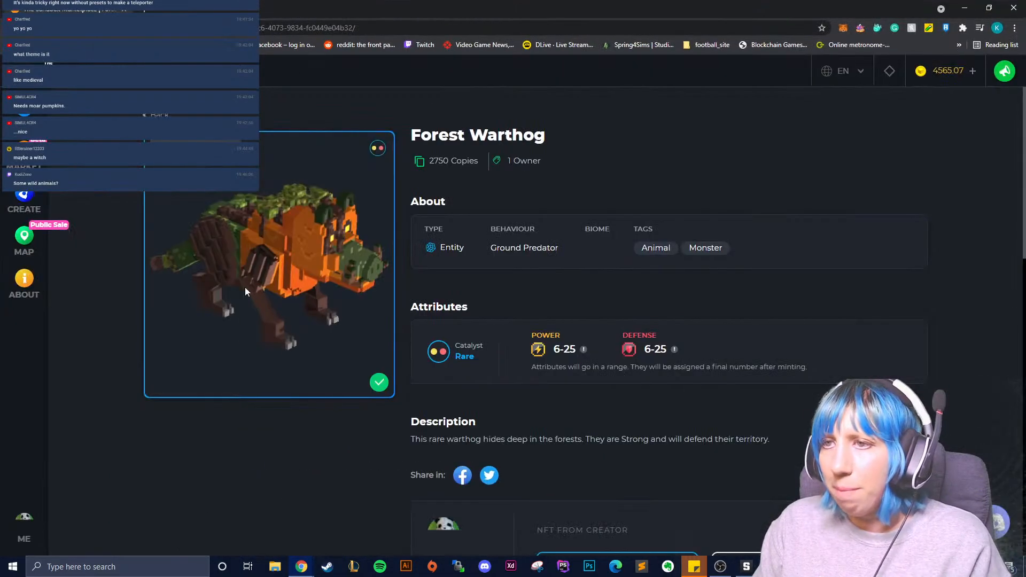
- Examine the Forest Warthog 3D preview from several angles and return to the game editor
{"action": "left_click_drag", "start_coordinate": [245, 287], "coordinate": [412, 258]}
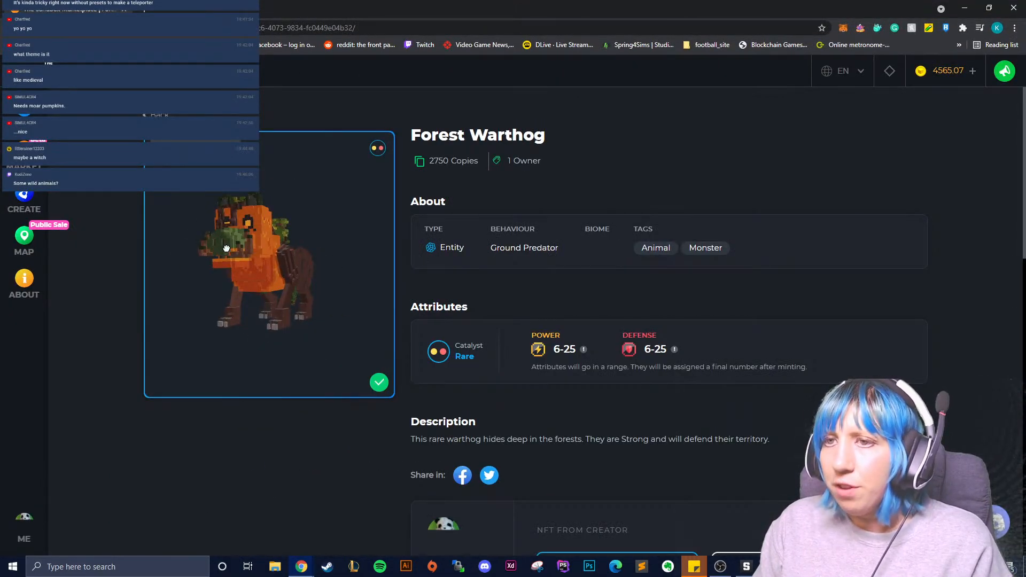
{"action": "left_click_drag", "start_coordinate": [225, 248], "coordinate": [285, 278]}
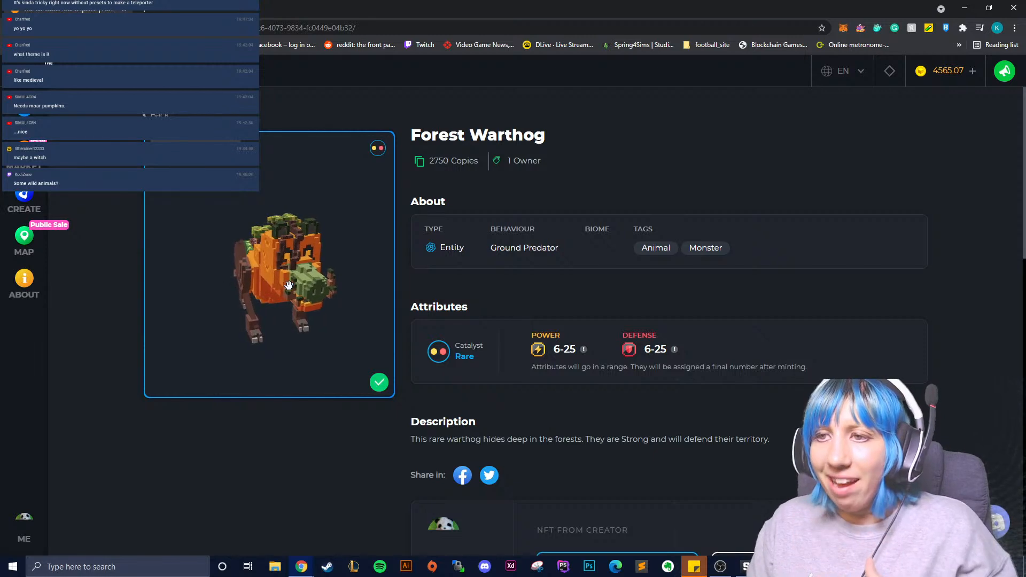
{"action": "left_click_drag", "start_coordinate": [287, 282], "coordinate": [320, 294]}
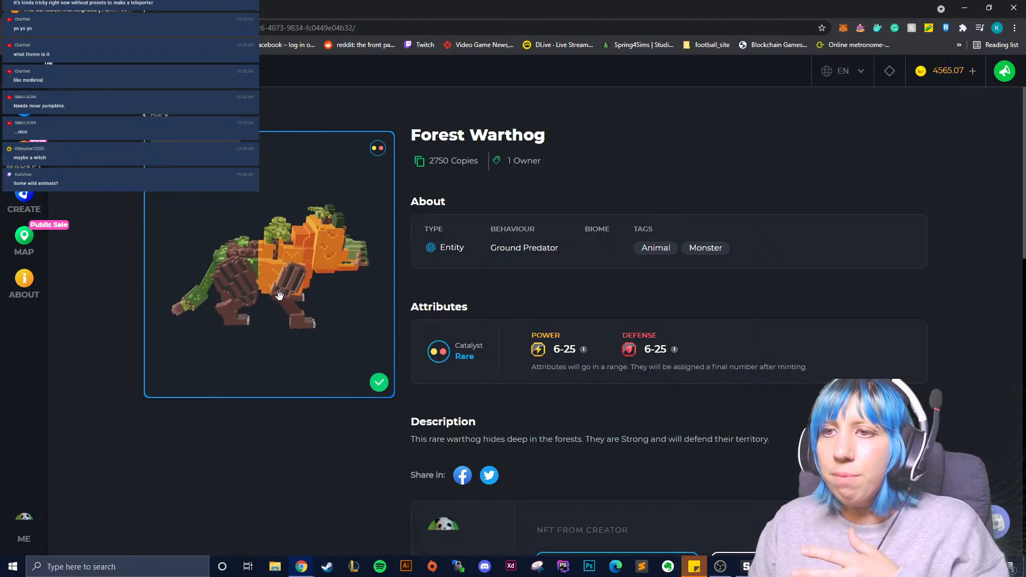
{"action": "scroll", "coordinate": [252, 320], "scroll_direction": "up", "scroll_amount": 3}
{"action": "scroll", "coordinate": [253, 320], "scroll_direction": "up", "scroll_amount": 2}
{"action": "left_click_drag", "start_coordinate": [249, 320], "coordinate": [310, 272]}
{"action": "scroll", "coordinate": [263, 316], "scroll_direction": "down", "scroll_amount": 5}
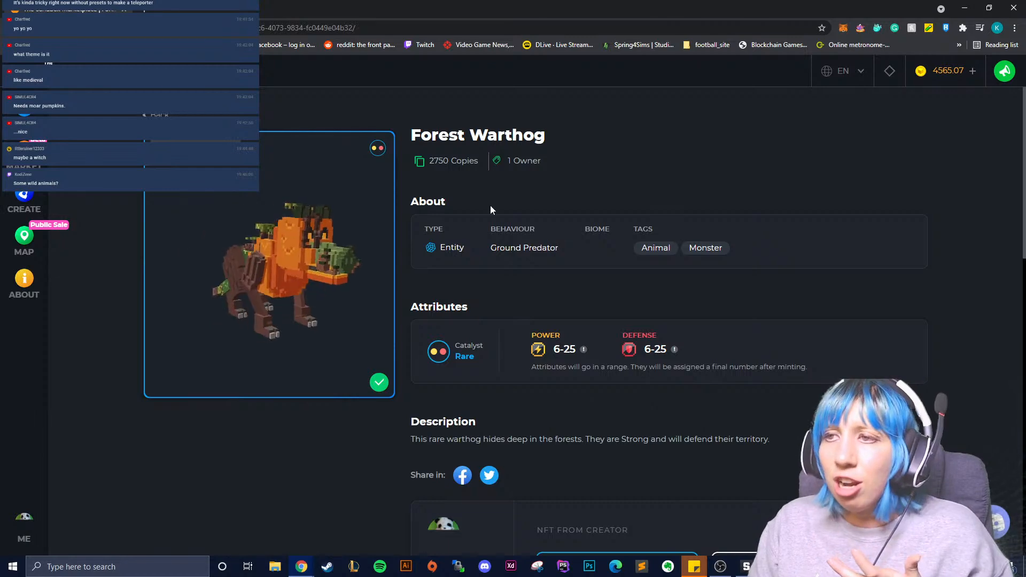
{"action": "left_click", "coordinate": [964, 7]}
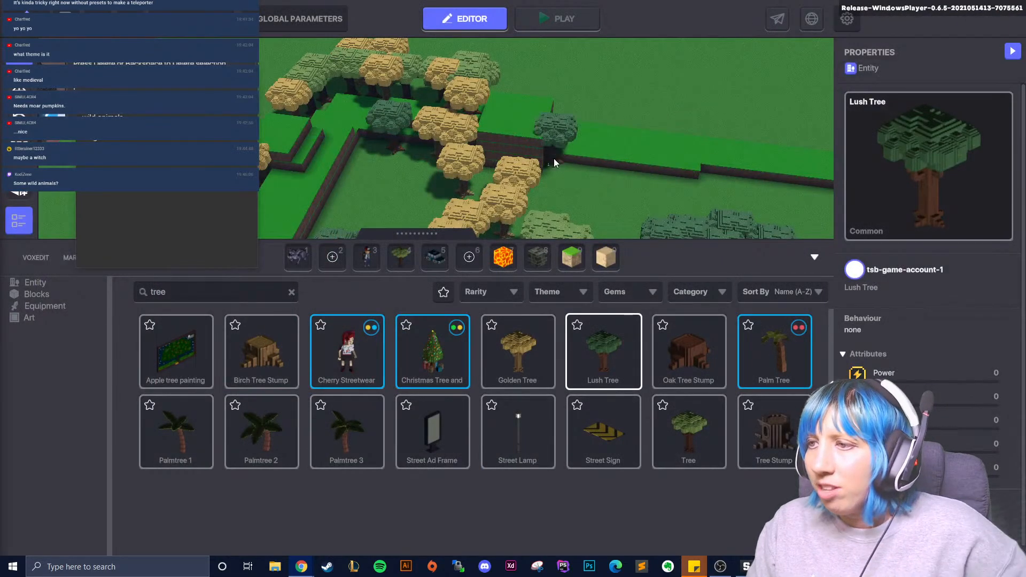
{"action": "middle_click_drag", "start_coordinate": [520, 164], "coordinate": [521, 131]}
{"action": "scroll", "coordinate": [491, 175], "scroll_direction": "down", "scroll_amount": 3}
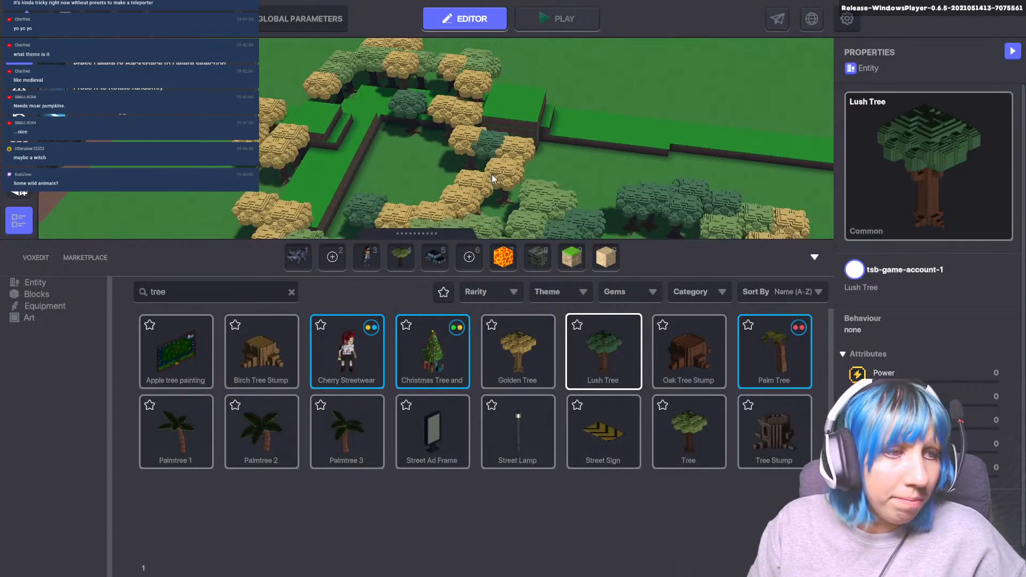
{"action": "middle_click_drag", "start_coordinate": [504, 175], "coordinate": [426, 114]}
{"action": "left_click", "coordinate": [410, 129]}
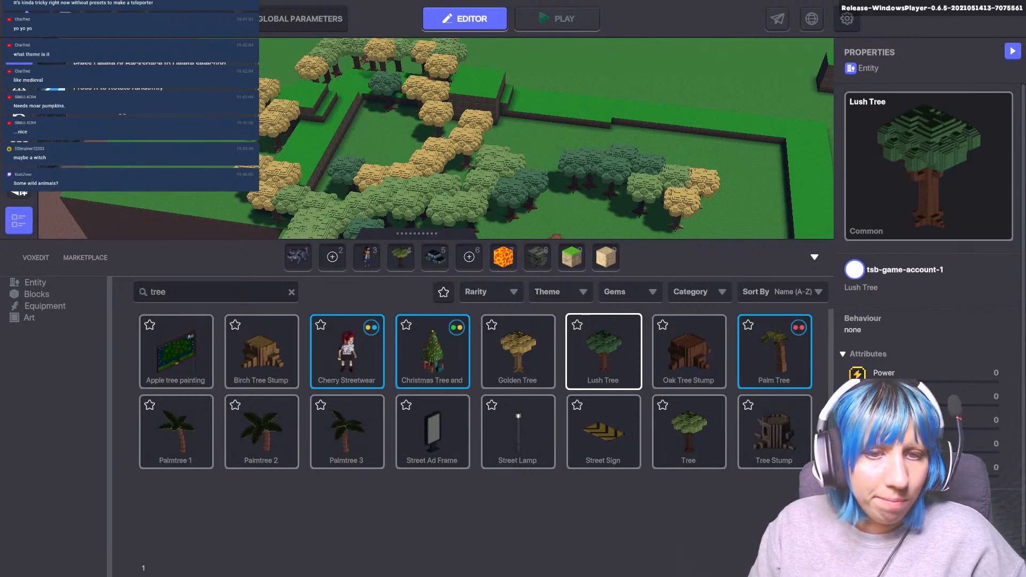
- Switch to the sticky note, add another idea below "wild animals", move the note aside and return to the game editor
{"action": "key", "text": "alt+Tab"}
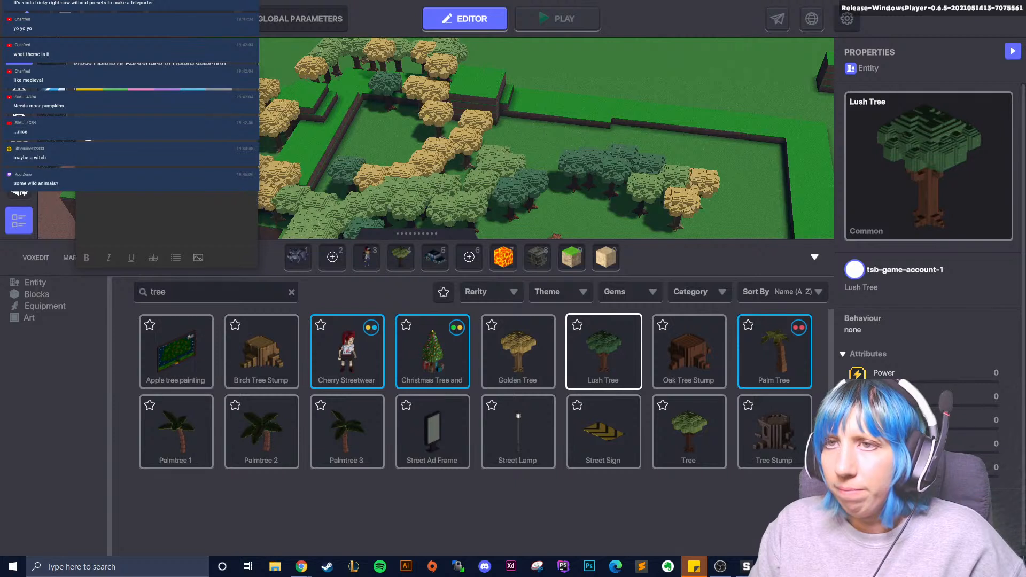
{"action": "left_click", "coordinate": [101, 242]}
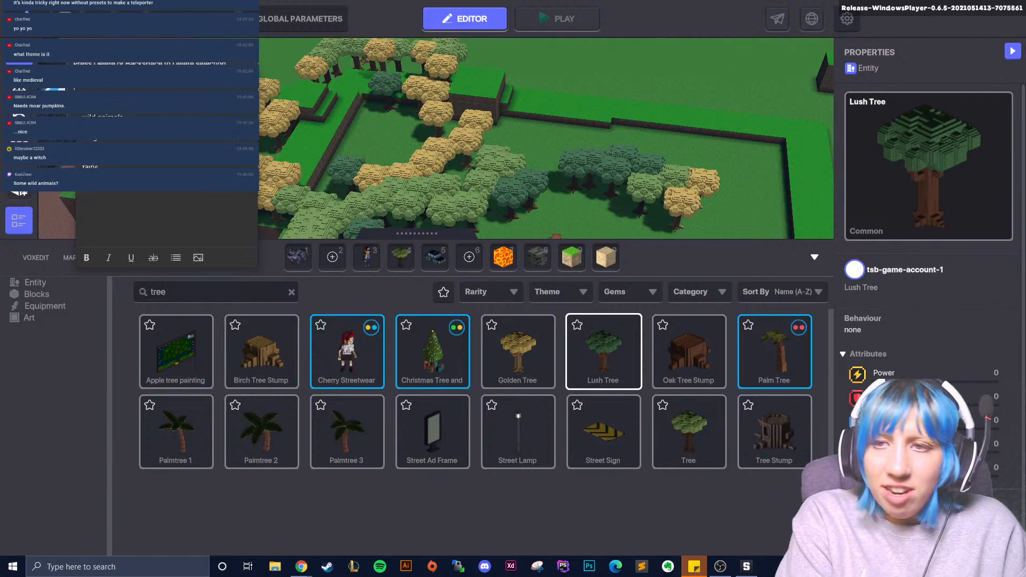
{"action": "key", "text": "Menu"}
{"action": "key", "text": "Escape"}
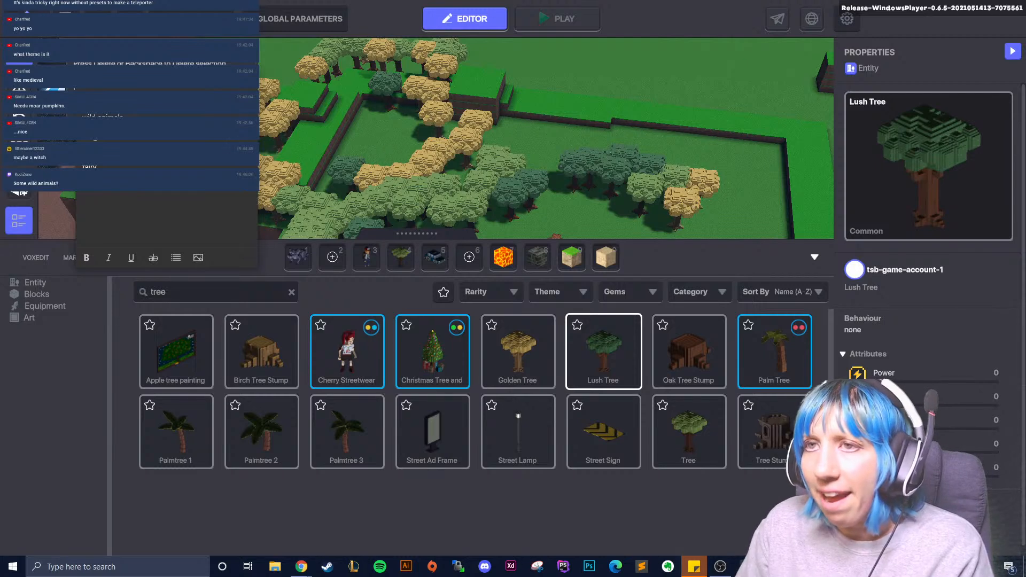
{"action": "left_click_drag", "start_coordinate": [167, 80], "coordinate": [107, 42]}
{"action": "left_click", "coordinate": [544, 178]}
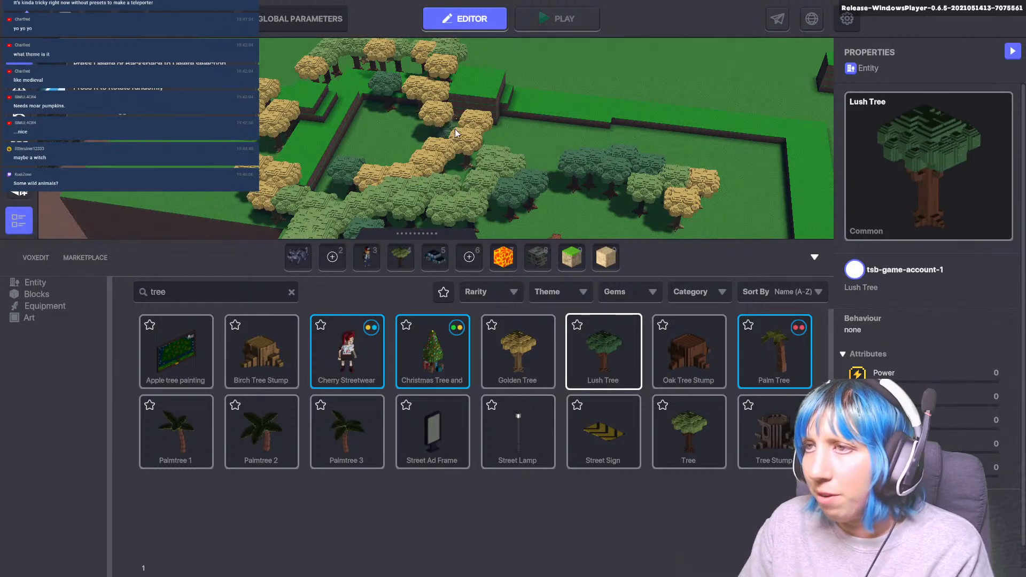
- Add Lush Trees beside the stepped mound and scatter Tree Stumps around the bordered corner
{"action": "middle_click_drag", "start_coordinate": [455, 133], "coordinate": [441, 113]}
{"action": "middle_click_drag", "start_coordinate": [294, 106], "coordinate": [370, 152]}
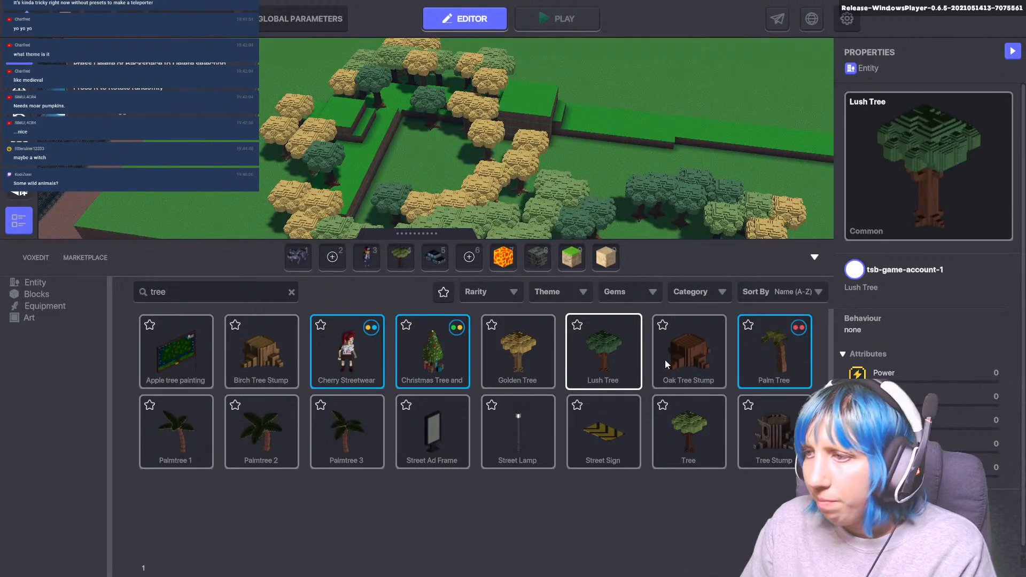
{"action": "left_click", "coordinate": [769, 430]}
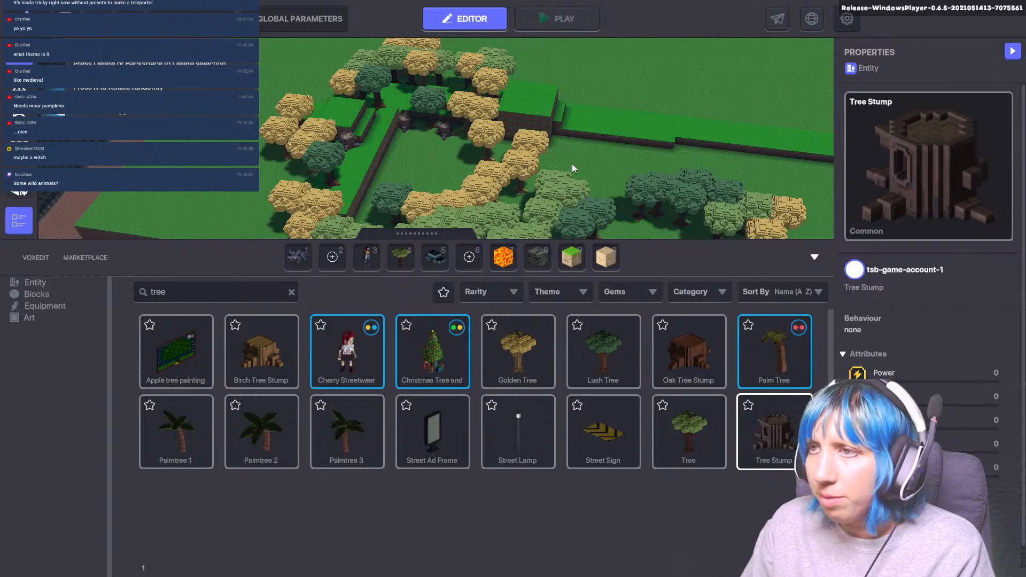
{"action": "middle_click_drag", "start_coordinate": [553, 139], "coordinate": [330, 177]}
- Show the block library without the "tree" search and consult the idea list in the sticky note
{"action": "left_click", "coordinate": [56, 295]}
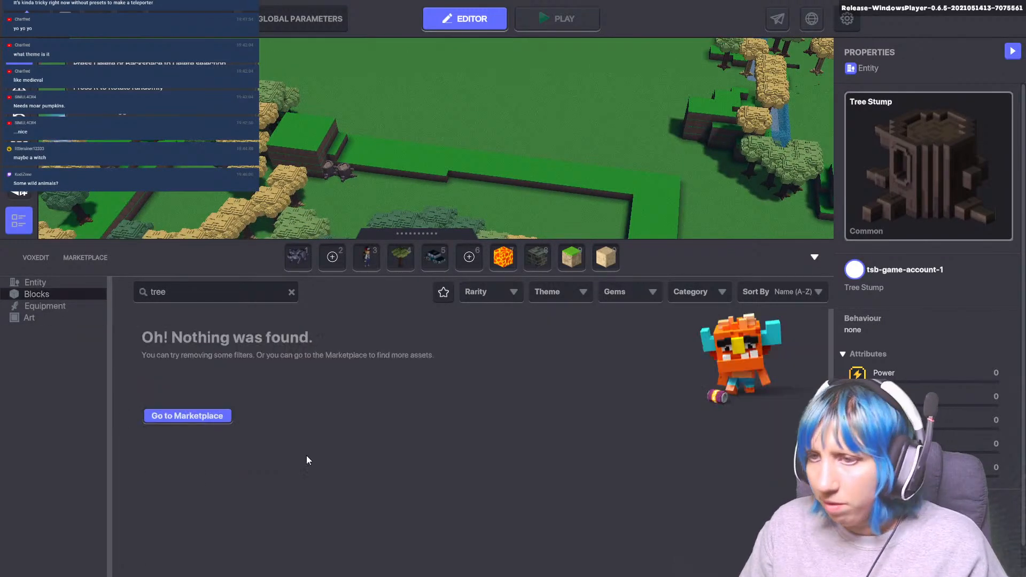
{"action": "left_click", "coordinate": [292, 293]}
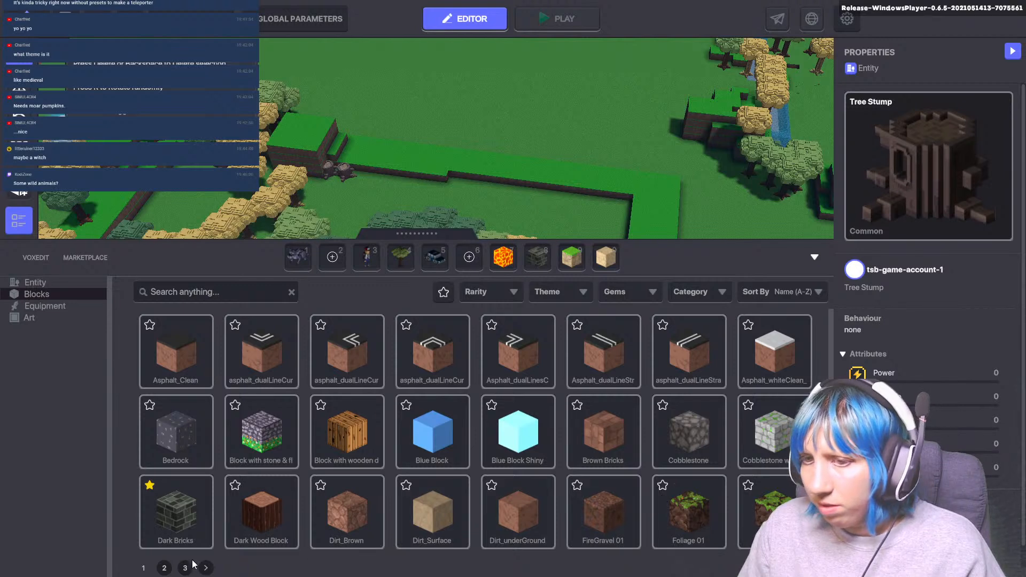
{"action": "left_click", "coordinate": [167, 568]}
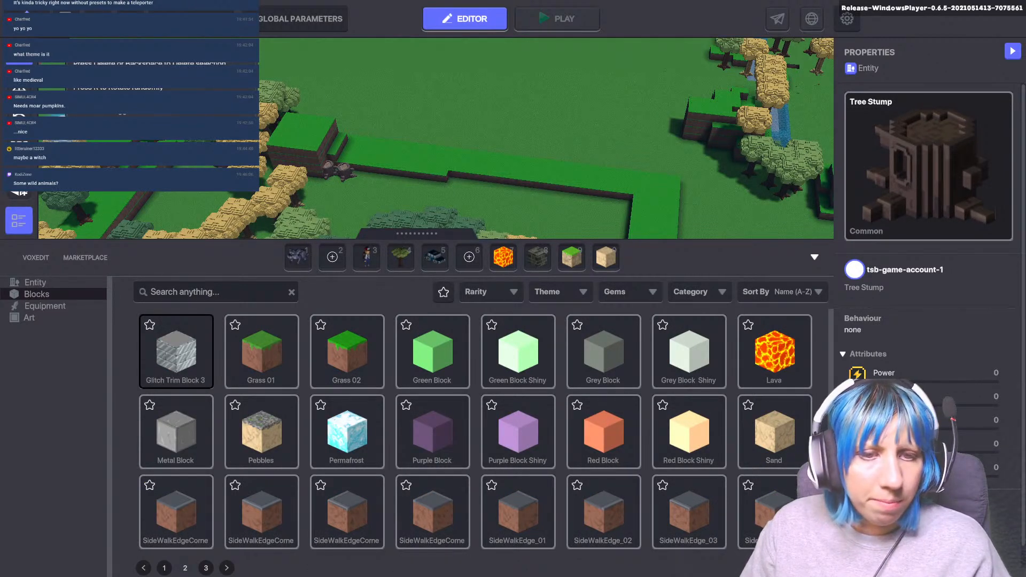
{"action": "key", "text": "alt+Tab"}
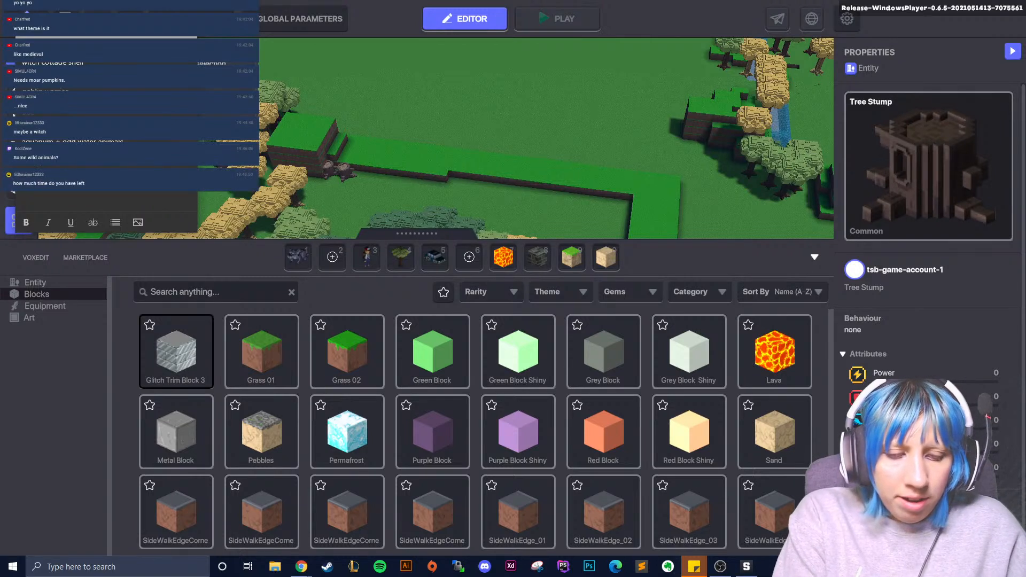
{"action": "left_click", "coordinate": [519, 108]}
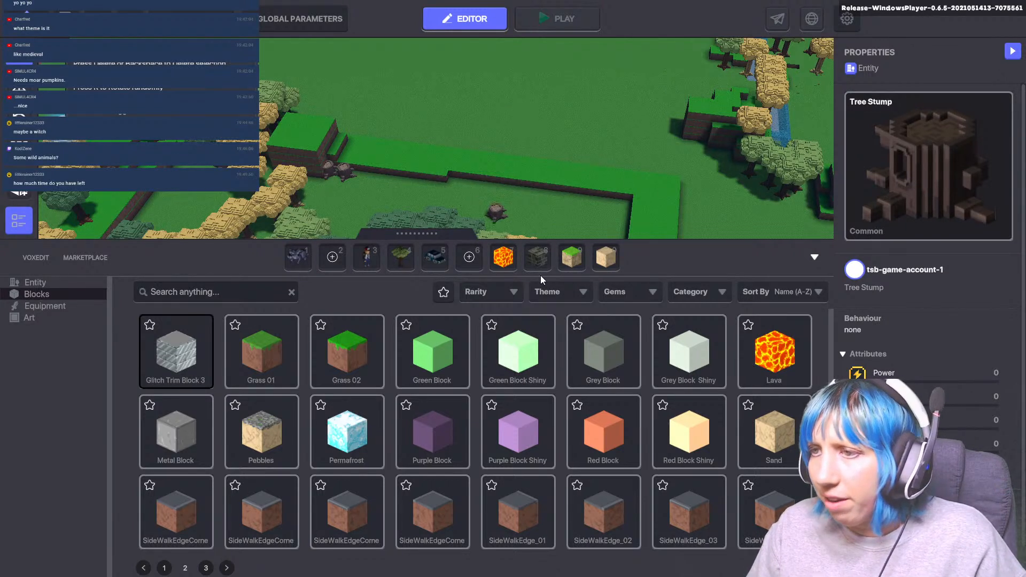
- Lay two raised Grass 01 sections along the border beside the grass mound
{"action": "scroll", "coordinate": [691, 463], "scroll_direction": "down", "scroll_amount": 1}
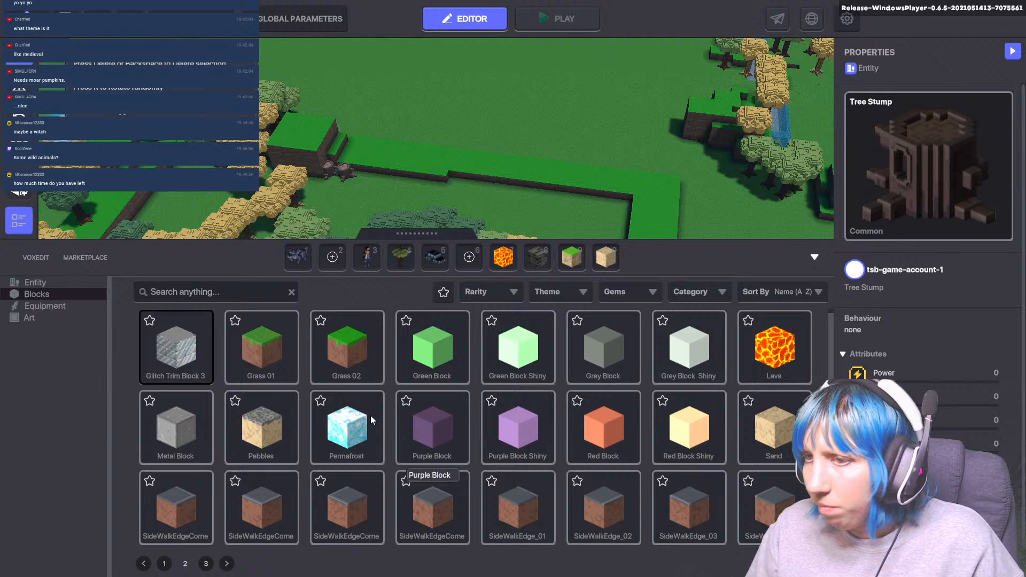
{"action": "left_click", "coordinate": [267, 349]}
{"action": "left_click_drag", "start_coordinate": [336, 124], "coordinate": [435, 169]}
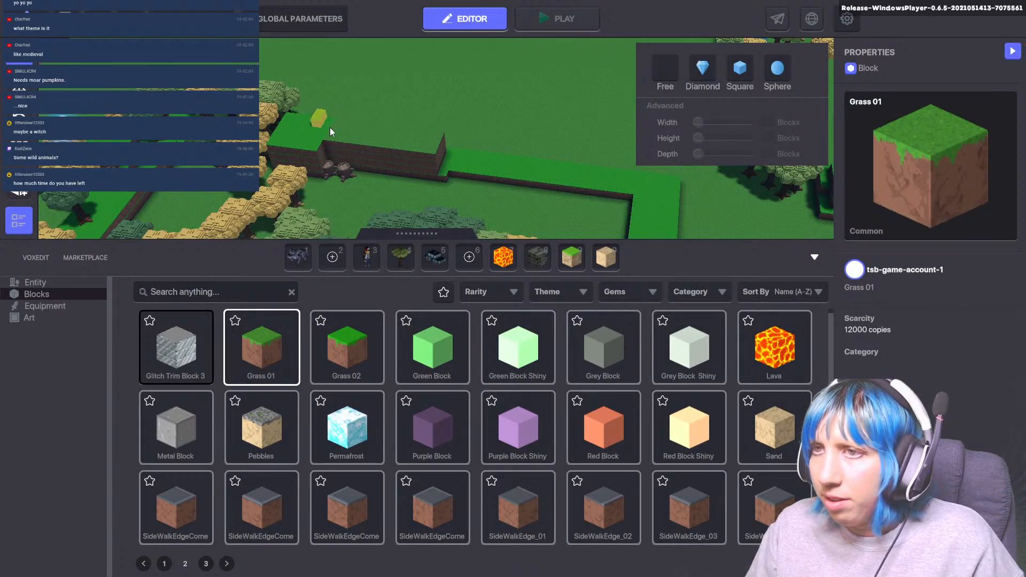
{"action": "left_click_drag", "start_coordinate": [329, 127], "coordinate": [397, 140]}
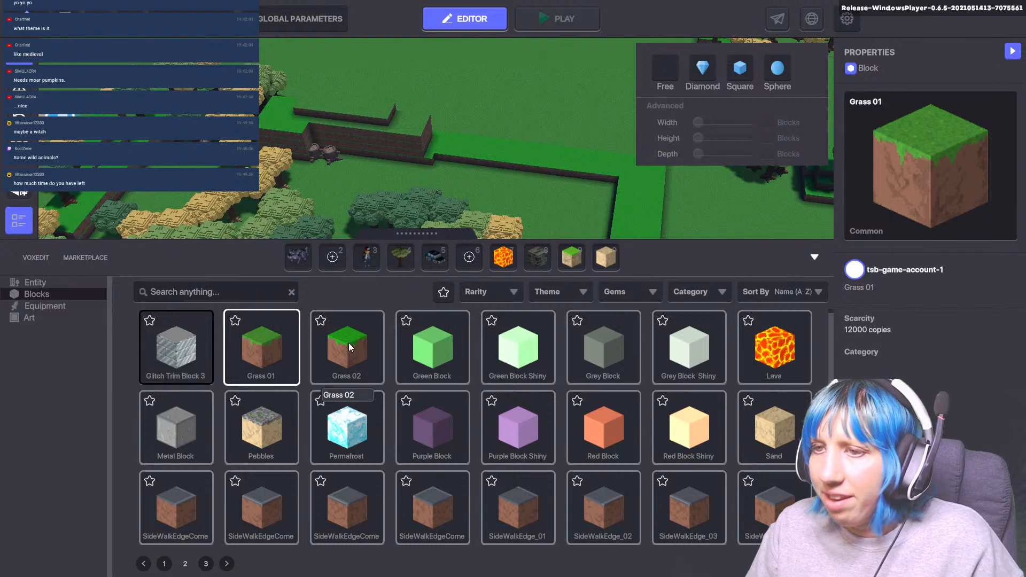
- Build Grass 02 blocks of stepped height over the border beyond the Grass 01 sections
{"action": "left_click", "coordinate": [377, 353]}
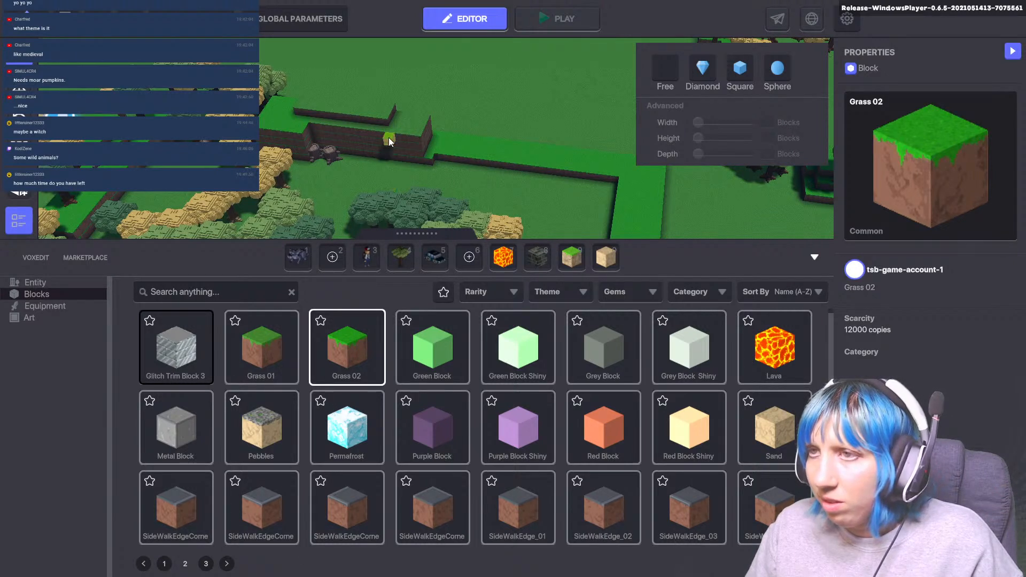
{"action": "left_click", "coordinate": [415, 172]}
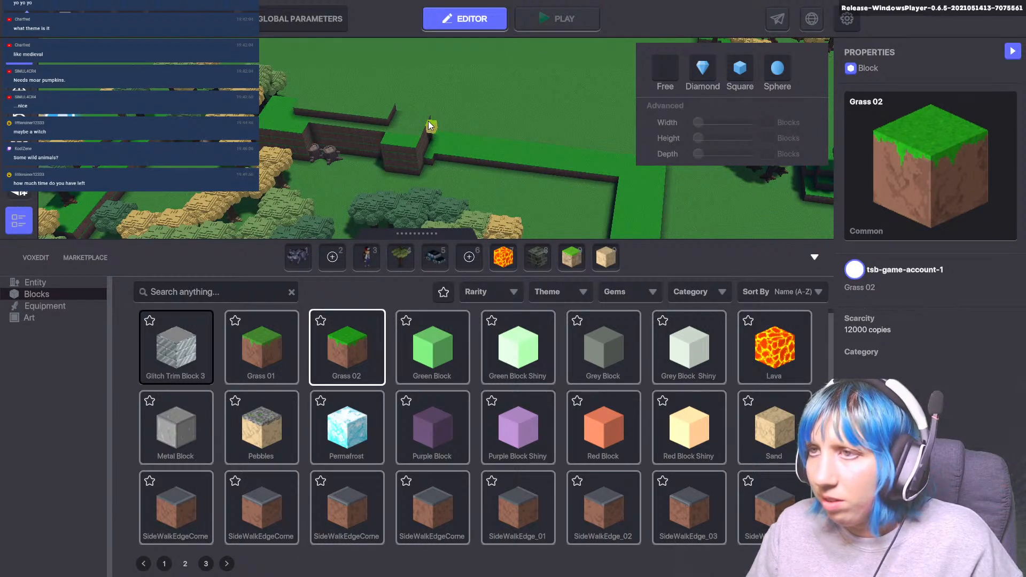
{"action": "left_click", "coordinate": [455, 178]}
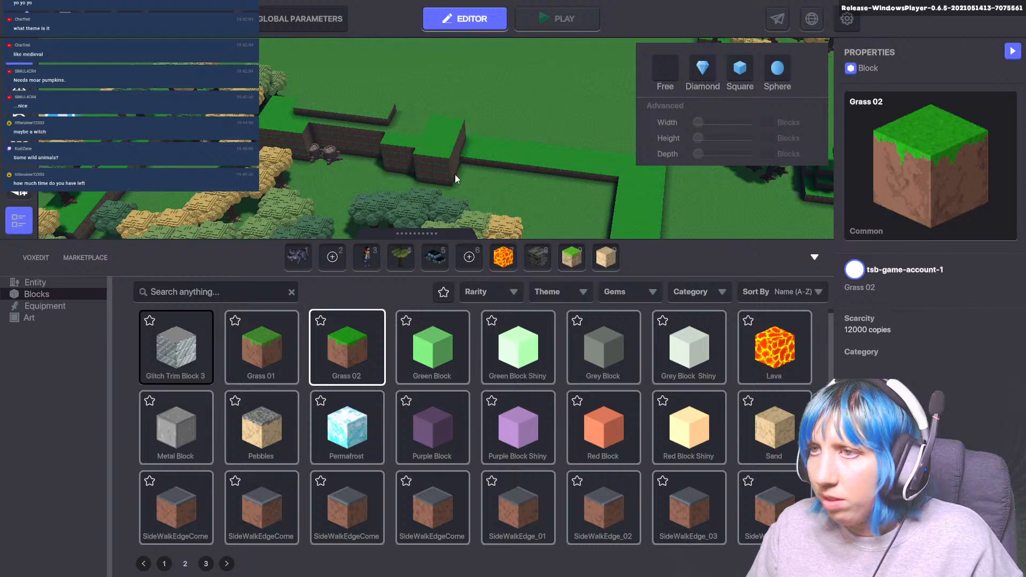
{"action": "left_click", "coordinate": [537, 154]}
- Widen and raise the new stretch of the Grass 02 ridge with further layers of blocks
{"action": "right_click_drag", "start_coordinate": [536, 153], "coordinate": [181, 226]}
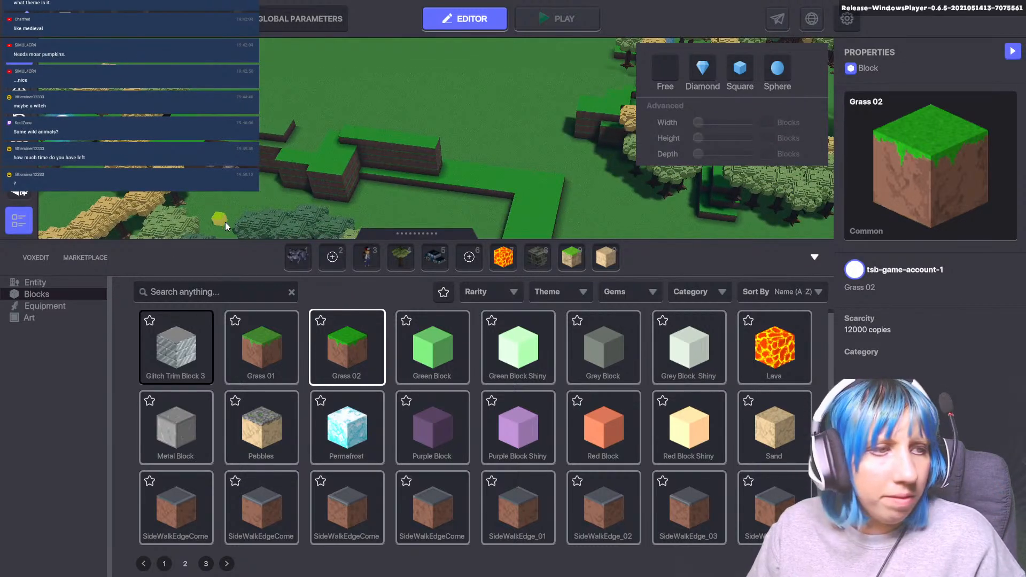
{"action": "scroll", "coordinate": [225, 223], "scroll_direction": "up", "scroll_amount": 2}
{"action": "left_click_drag", "start_coordinate": [374, 133], "coordinate": [451, 169]}
{"action": "left_click_drag", "start_coordinate": [371, 152], "coordinate": [423, 187]}
- Extend the Grass 02 ridge along the border to its corner, and stack a higher tier on the corner mound
{"action": "right_click_drag", "start_coordinate": [440, 184], "coordinate": [392, 146]}
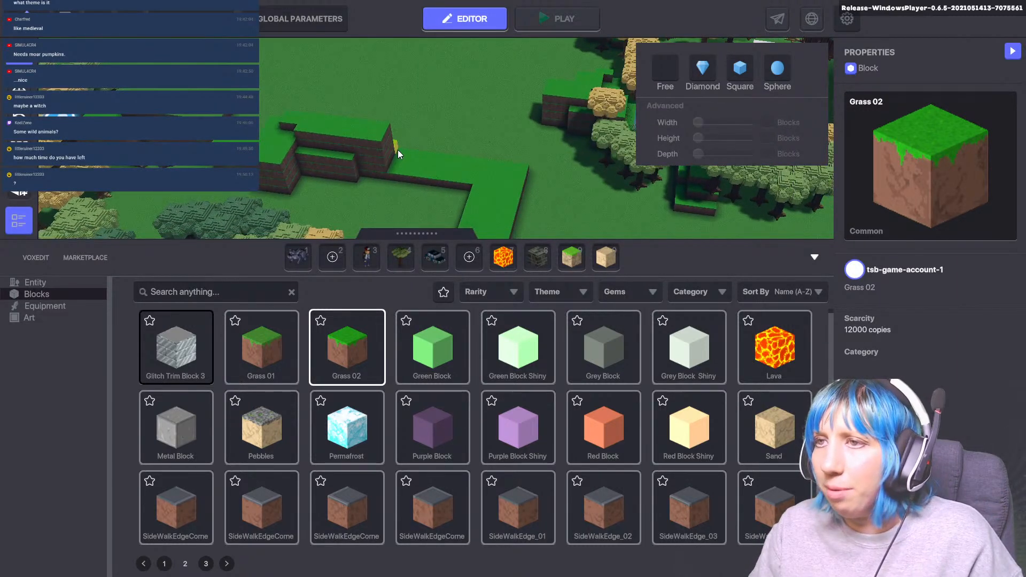
{"action": "left_click_drag", "start_coordinate": [398, 169], "coordinate": [516, 187]}
{"action": "left_click_drag", "start_coordinate": [459, 158], "coordinate": [512, 210]}
{"action": "right_click_drag", "start_coordinate": [512, 209], "coordinate": [523, 110]}
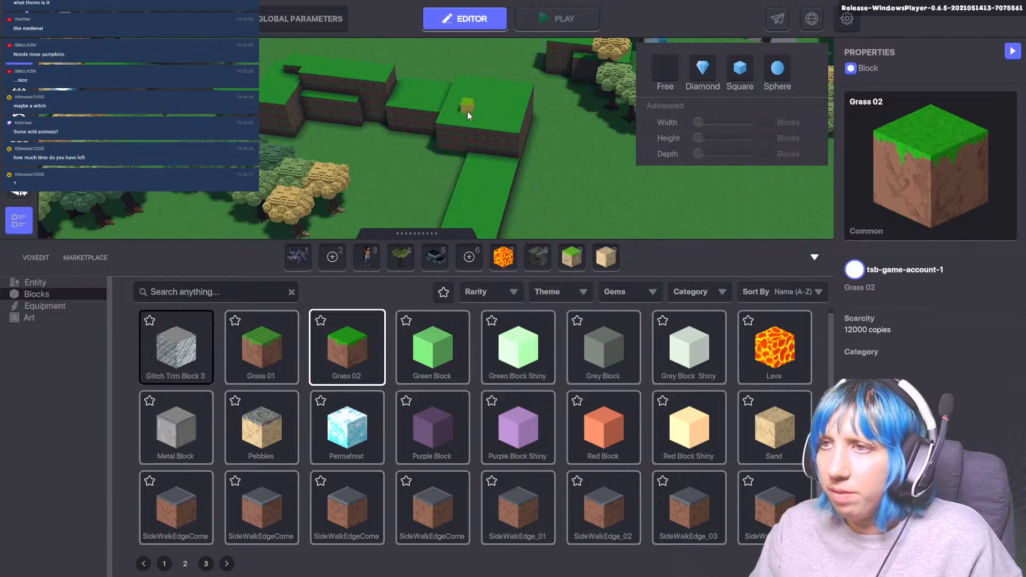
{"action": "left_click_drag", "start_coordinate": [525, 91], "coordinate": [457, 170]}
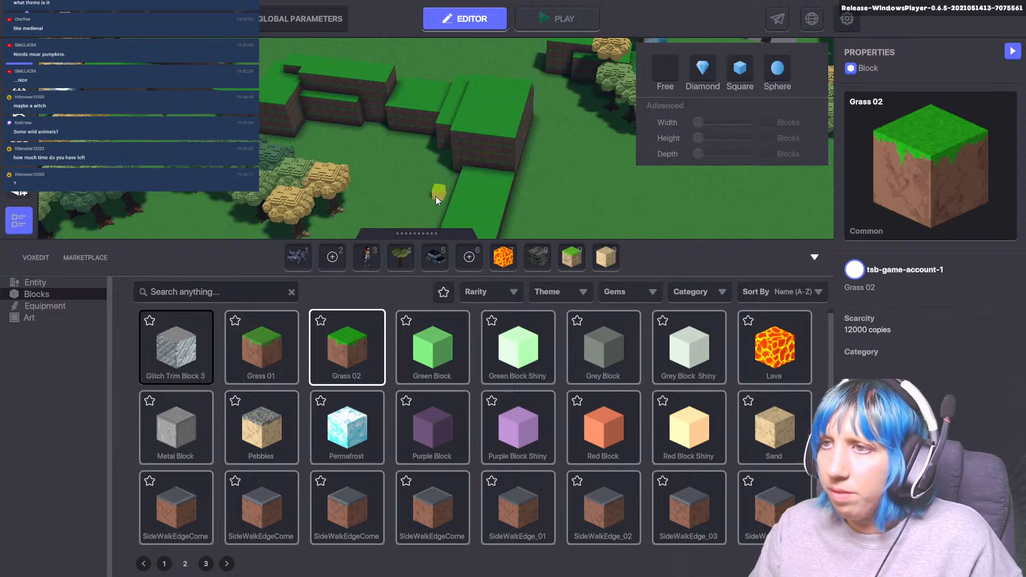
{"action": "right_click_drag", "start_coordinate": [435, 197], "coordinate": [623, 142]}
{"action": "left_click_drag", "start_coordinate": [596, 94], "coordinate": [546, 152]}
- Show the full asset library instead of only blocks, and search it for "tree"
{"action": "right_click_drag", "start_coordinate": [546, 152], "coordinate": [678, 55]}
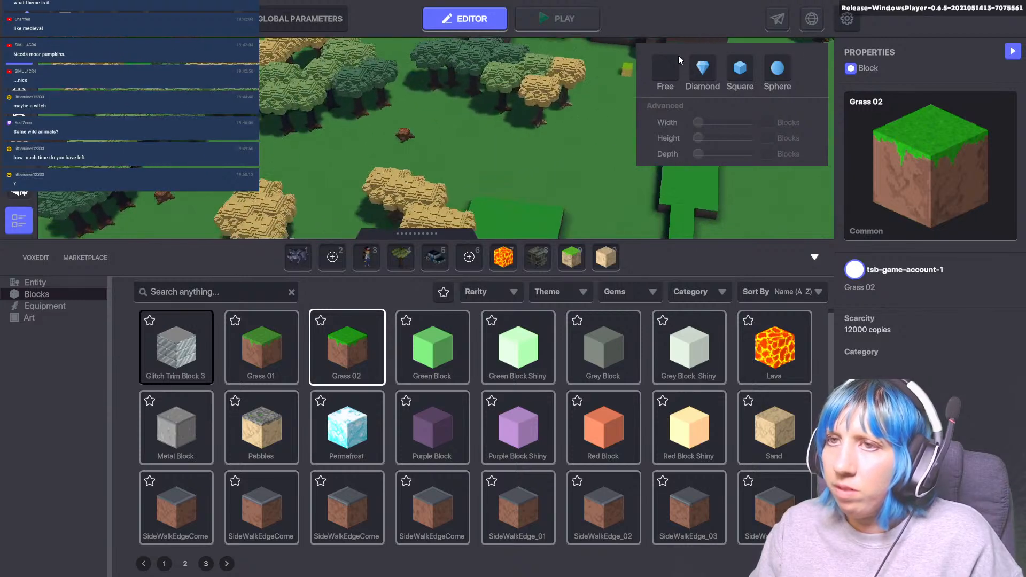
{"action": "right_click_drag", "start_coordinate": [406, 96], "coordinate": [475, 8]}
{"action": "right_click_drag", "start_coordinate": [323, 121], "coordinate": [359, 91]}
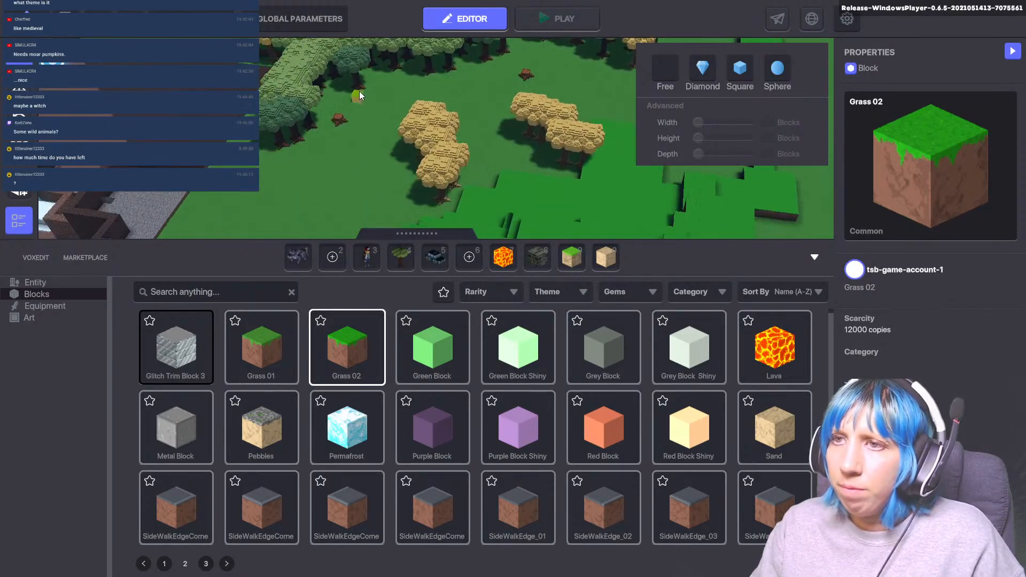
{"action": "right_click_drag", "start_coordinate": [379, 138], "coordinate": [320, 411]}
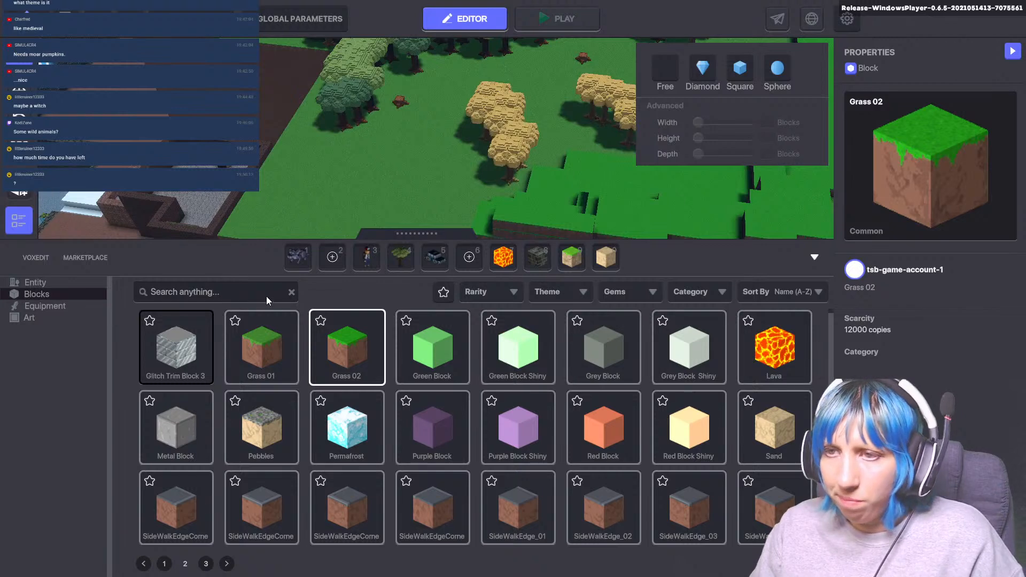
{"action": "left_click", "coordinate": [63, 294]}
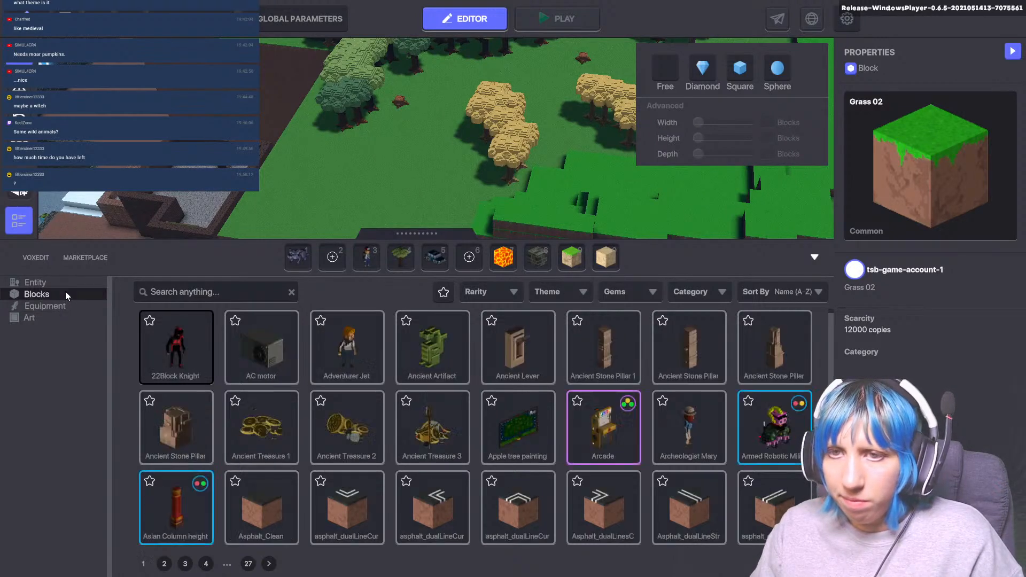
{"action": "left_click", "coordinate": [195, 293]}
{"action": "type", "text": "tree"}
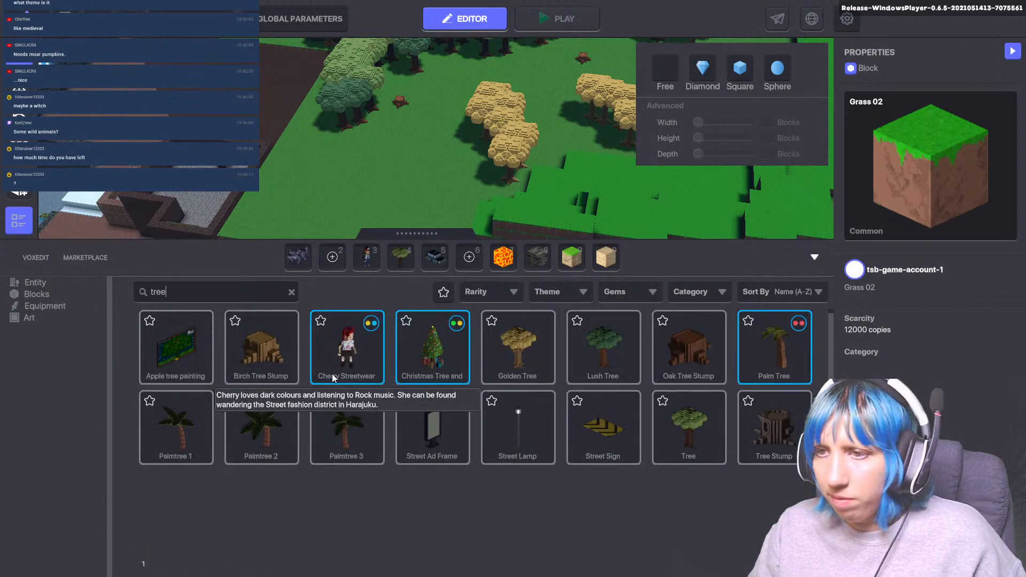
- Place several Golden Trees in a cluster beside the dark green grove, at the edge of the grass field
{"action": "left_click", "coordinate": [527, 355]}
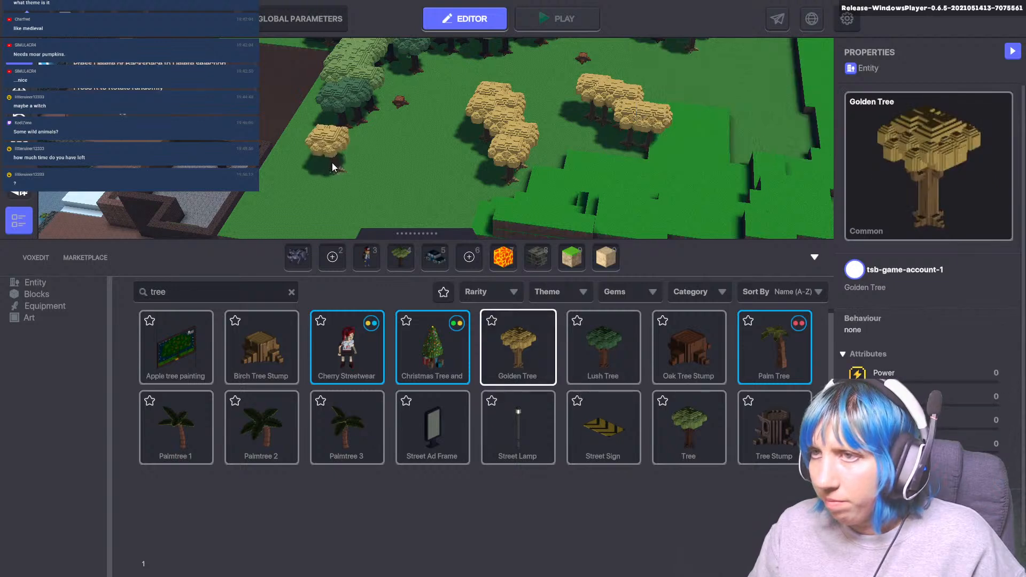
{"action": "left_click", "coordinate": [312, 141]}
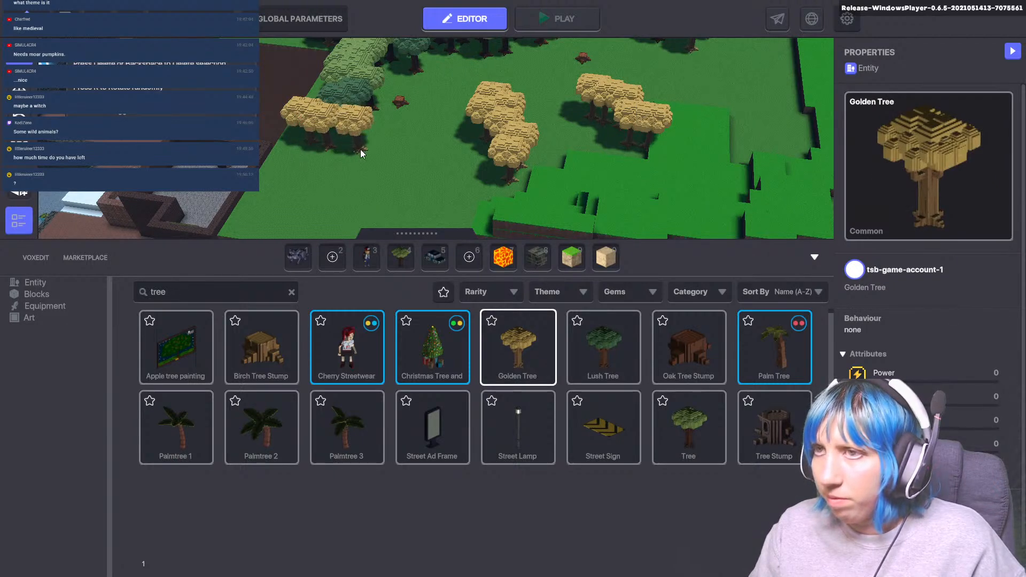
{"action": "left_click", "coordinate": [427, 136]}
{"action": "middle_click_drag", "start_coordinate": [328, 192], "coordinate": [306, 122]}
{"action": "left_click", "coordinate": [303, 121]}
{"action": "left_click", "coordinate": [323, 148]}
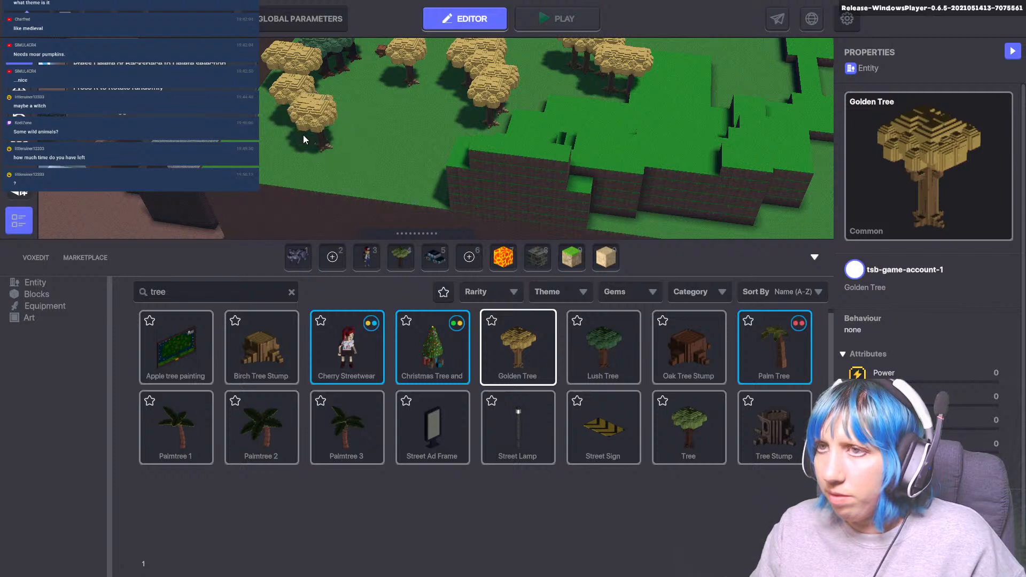
- Plant a diagonal row of Golden Trees across the open grass, from the grove to the raised grass mound
{"action": "left_click", "coordinate": [376, 105]}
{"action": "left_click", "coordinate": [394, 114]}
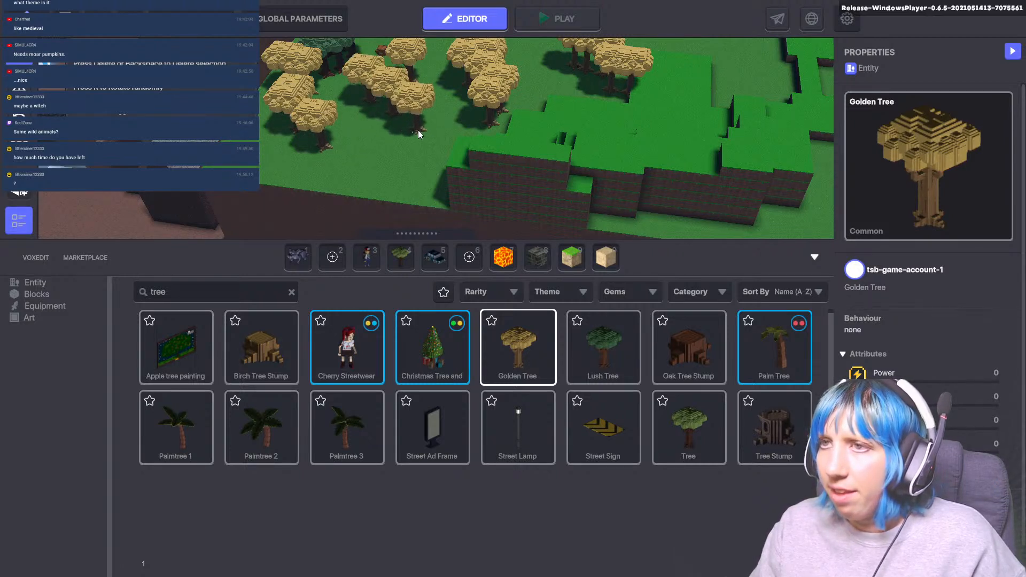
{"action": "left_click", "coordinate": [419, 132]}
{"action": "left_click", "coordinate": [447, 168]}
{"action": "left_click", "coordinate": [428, 152]}
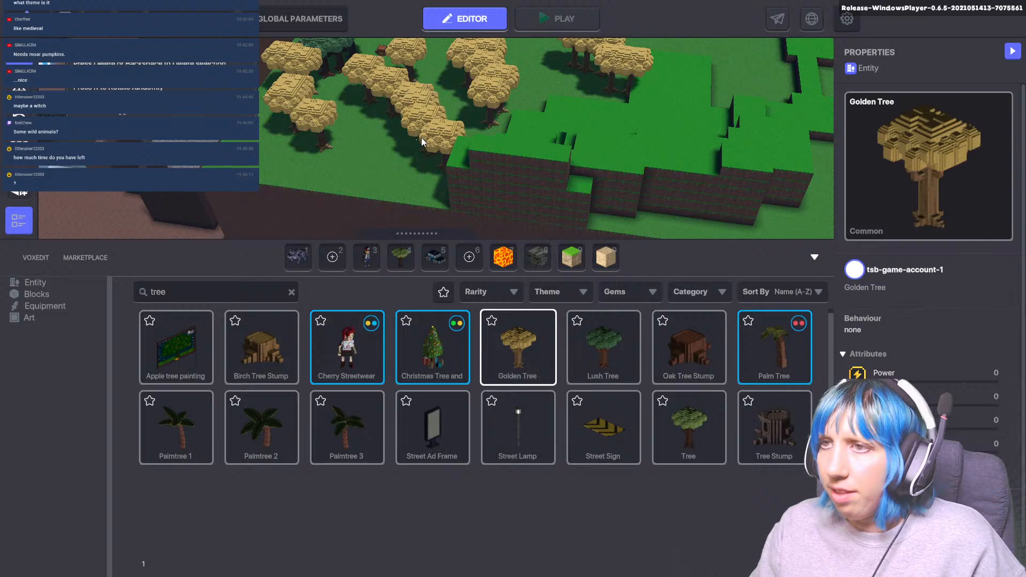
{"action": "middle_click_drag", "start_coordinate": [353, 179], "coordinate": [370, 238]}
{"action": "middle_click_drag", "start_coordinate": [429, 185], "coordinate": [350, 244]}
{"action": "middle_click_drag", "start_coordinate": [401, 195], "coordinate": [444, 242]}
{"action": "middle_click_drag", "start_coordinate": [369, 183], "coordinate": [350, 106]}
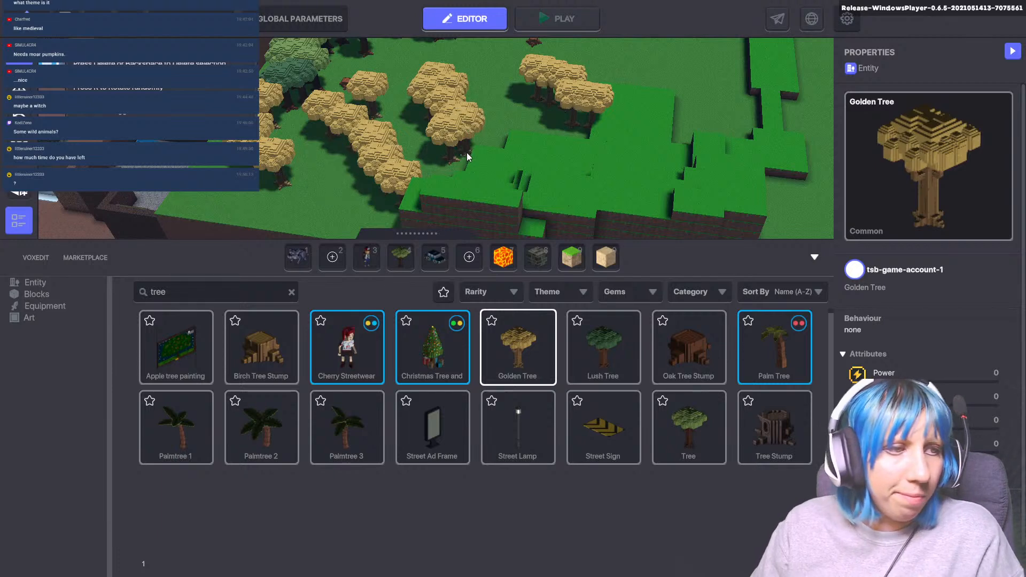
{"action": "middle_click_drag", "start_coordinate": [467, 152], "coordinate": [428, 165]}
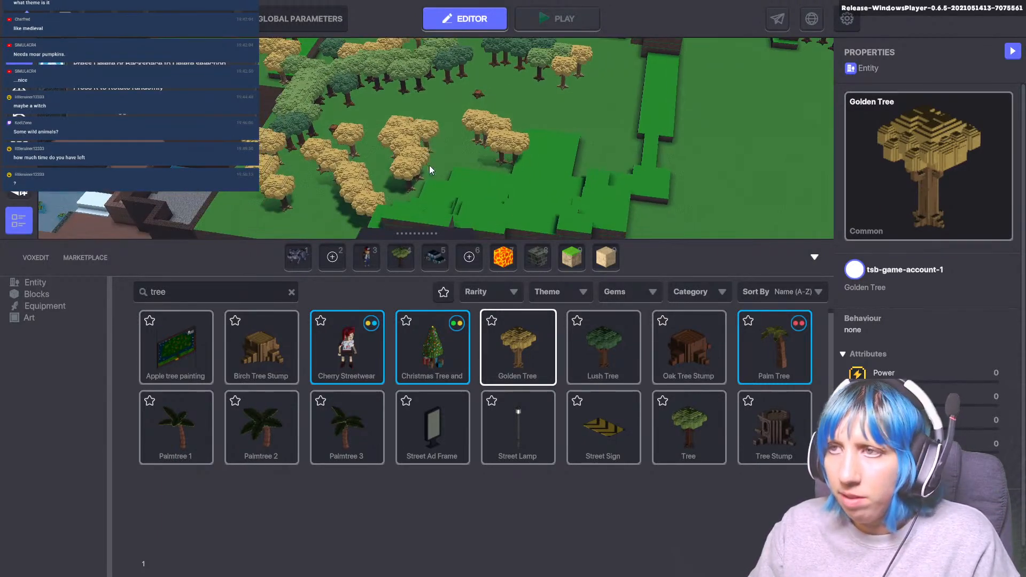
- Place Lush Trees on the stepped grass mound and down along its outer edge
{"action": "left_click", "coordinate": [594, 349]}
{"action": "mouse_move", "coordinate": [399, 101]}
{"action": "middle_mouse_down"}
{"action": "mouse_move", "coordinate": [361, 184]}
{"action": "mouse_move", "coordinate": [384, 129]}
{"action": "mouse_move", "coordinate": [393, 168]}
{"action": "mouse_move", "coordinate": [309, 98]}
{"action": "mouse_move", "coordinate": [380, 135]}
{"action": "mouse_move", "coordinate": [632, 130]}
{"action": "mouse_move", "coordinate": [492, 184]}
{"action": "middle_mouse_up"}
{"action": "right_click_drag", "start_coordinate": [492, 181], "coordinate": [472, 156]}
{"action": "middle_click_drag", "start_coordinate": [472, 156], "coordinate": [370, 57]}
{"action": "middle_click_drag", "start_coordinate": [501, 118], "coordinate": [320, 134]}
{"action": "left_click", "coordinate": [280, 130]}
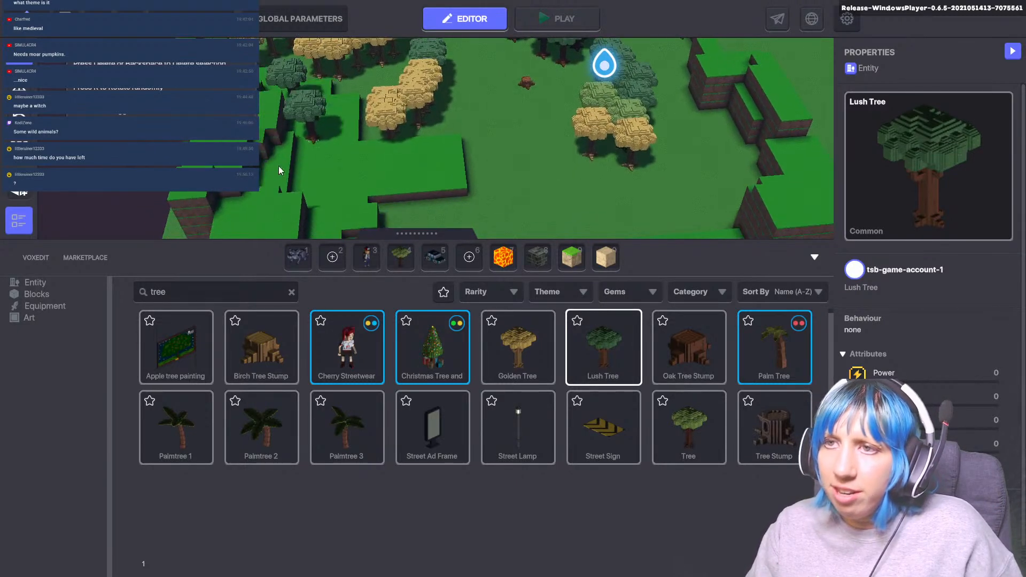
{"action": "left_click", "coordinate": [275, 169]}
{"action": "left_click", "coordinate": [265, 180]}
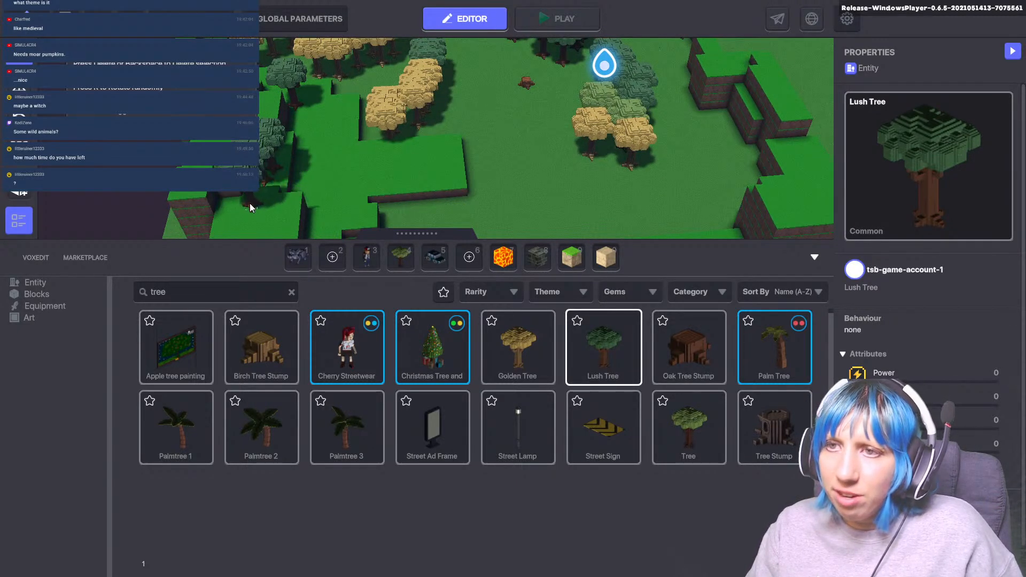
{"action": "left_click", "coordinate": [249, 203]}
{"action": "middle_click_drag", "start_coordinate": [311, 172], "coordinate": [333, 105]}
{"action": "left_click", "coordinate": [331, 225]}
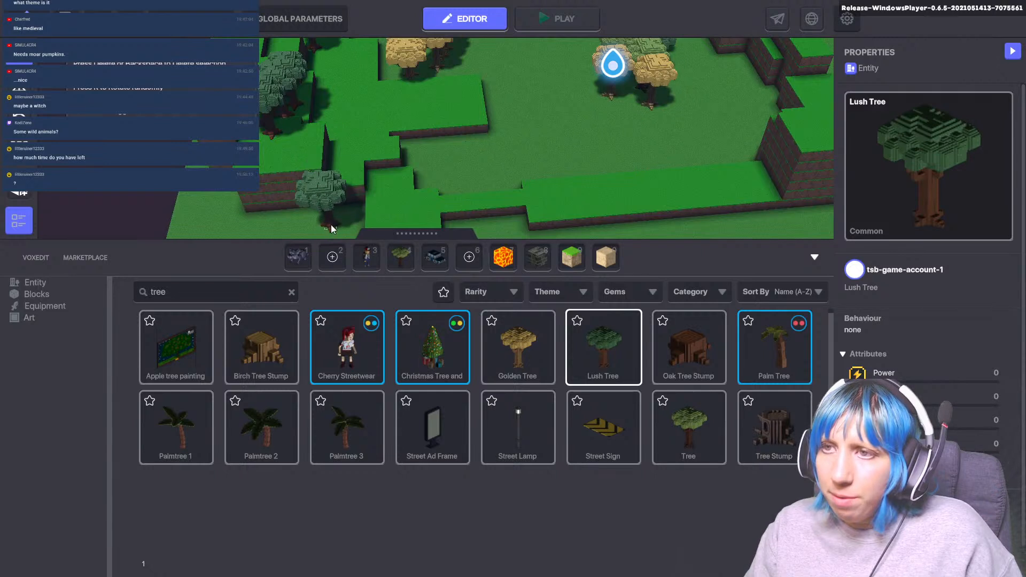
- Add a Golden Tree with a green Tree on either side on the lower steps of the grass mound
{"action": "left_click", "coordinate": [519, 346]}
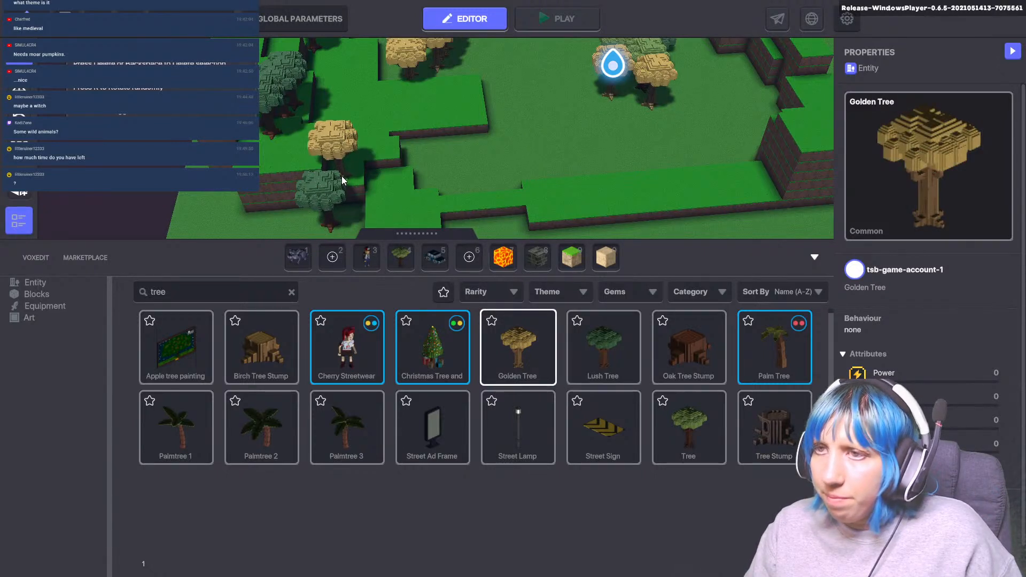
{"action": "left_click", "coordinate": [342, 175]}
{"action": "left_click", "coordinate": [688, 428]}
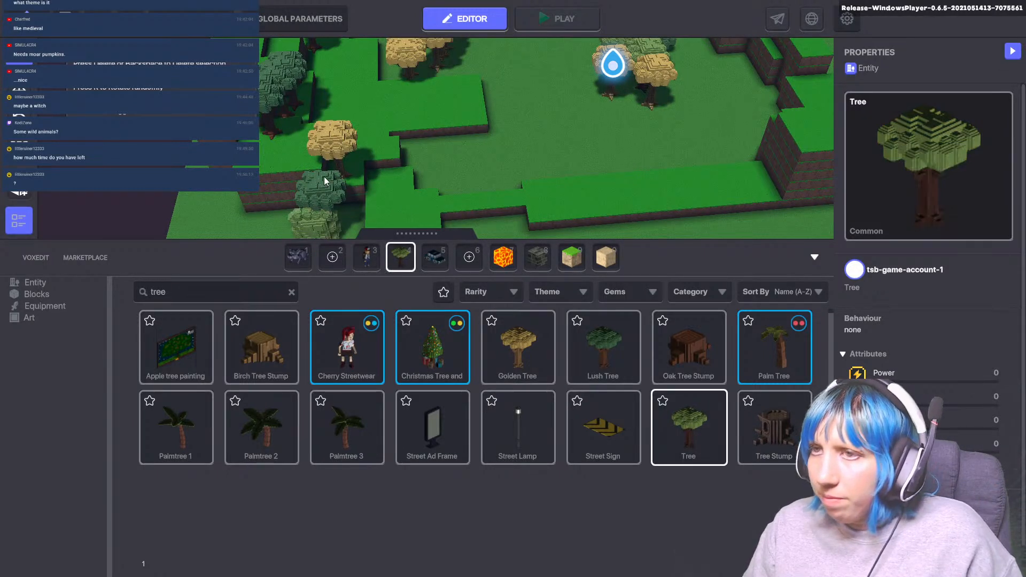
{"action": "left_click", "coordinate": [300, 162]}
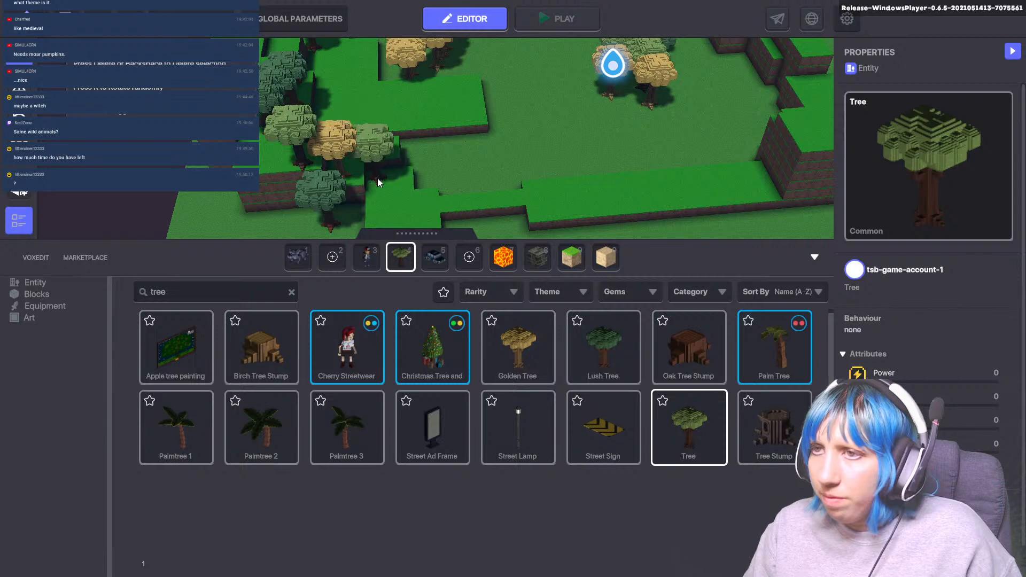
{"action": "left_click", "coordinate": [380, 183]}
- Place more green Tree entities around the golden trees at the edge of the low grass platform
{"action": "key", "text": "d"}
{"action": "key", "text": "w"}
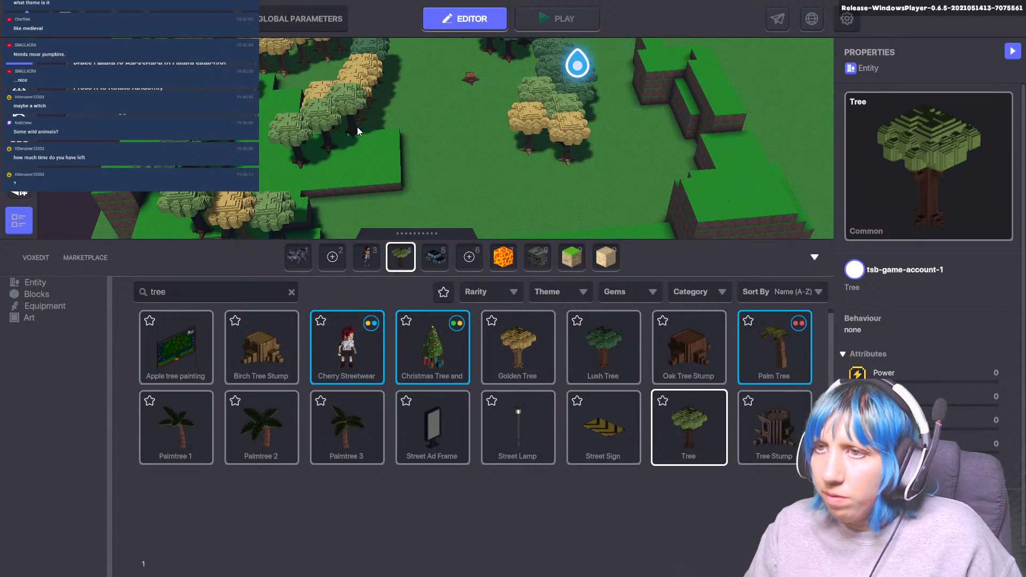
{"action": "left_click", "coordinate": [387, 120]}
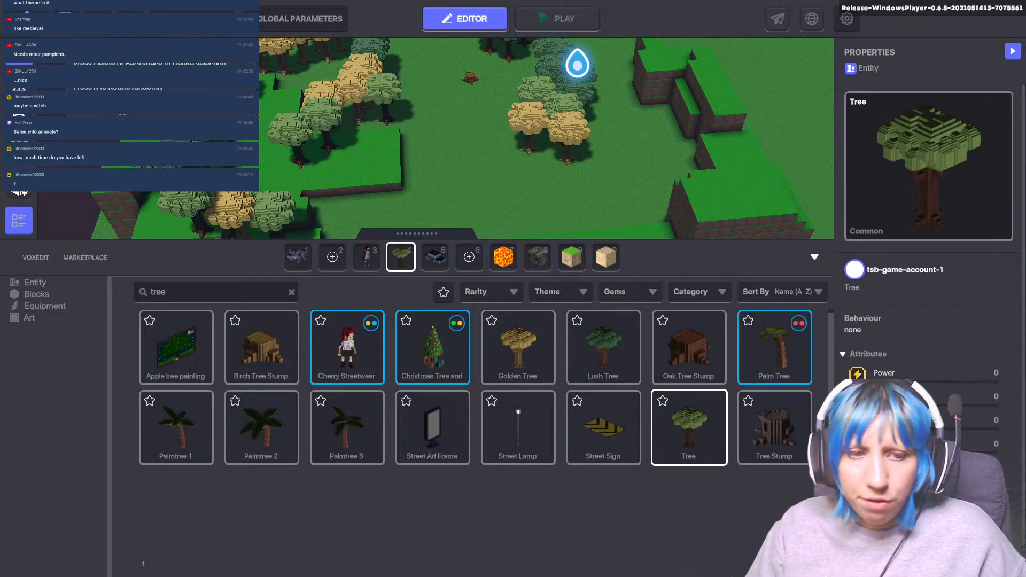
{"action": "key", "text": "alt+Tab"}
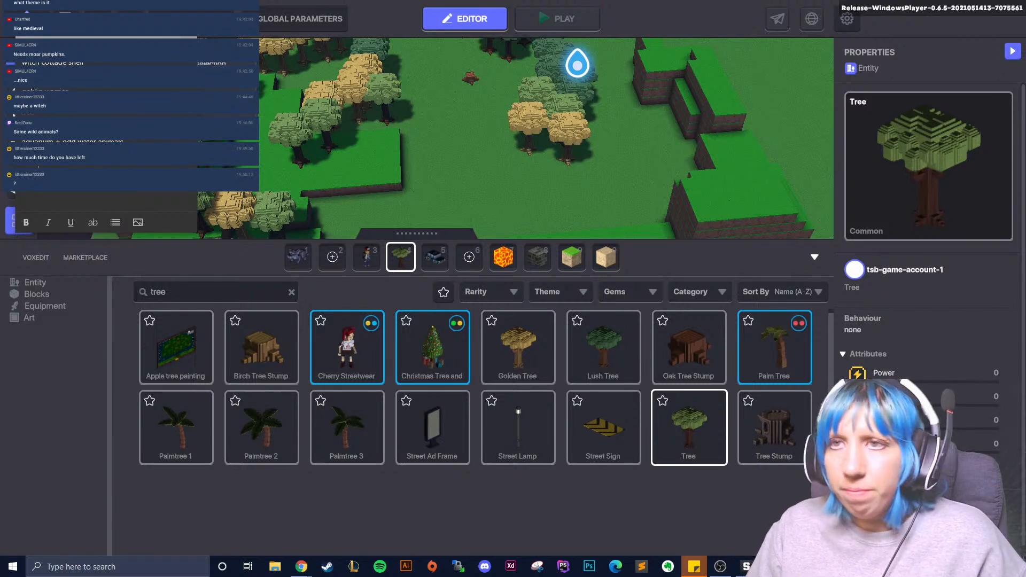
{"action": "left_click", "coordinate": [362, 156]}
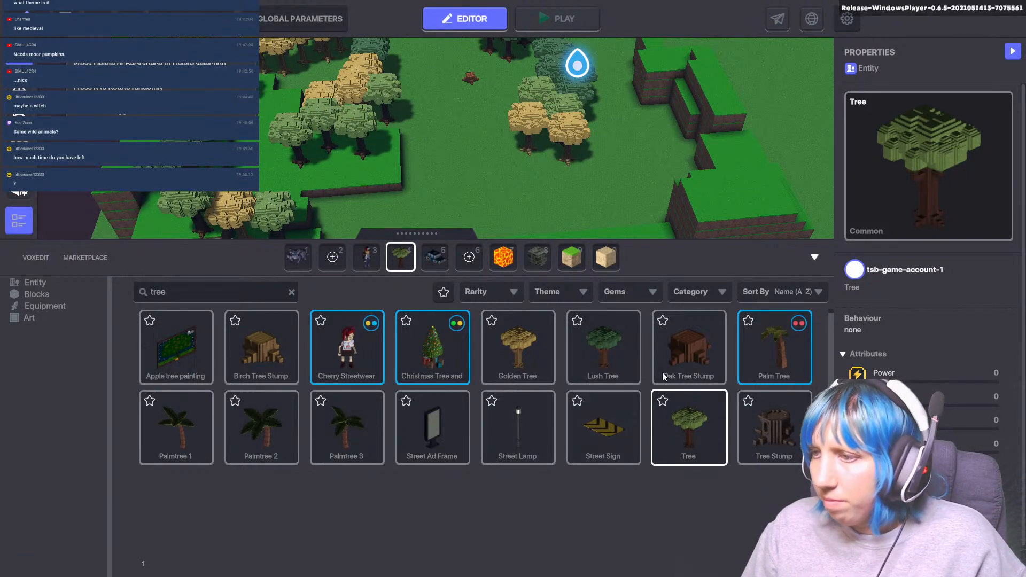
- Add a Lush Tree among the green trees on the low grass platform
{"action": "left_click", "coordinate": [602, 347]}
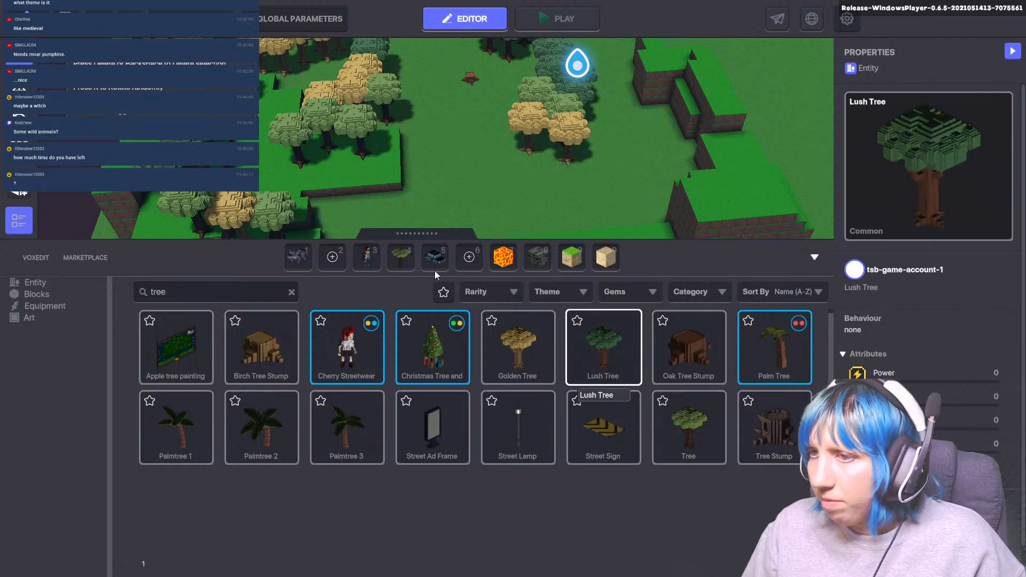
{"action": "left_click", "coordinate": [454, 162]}
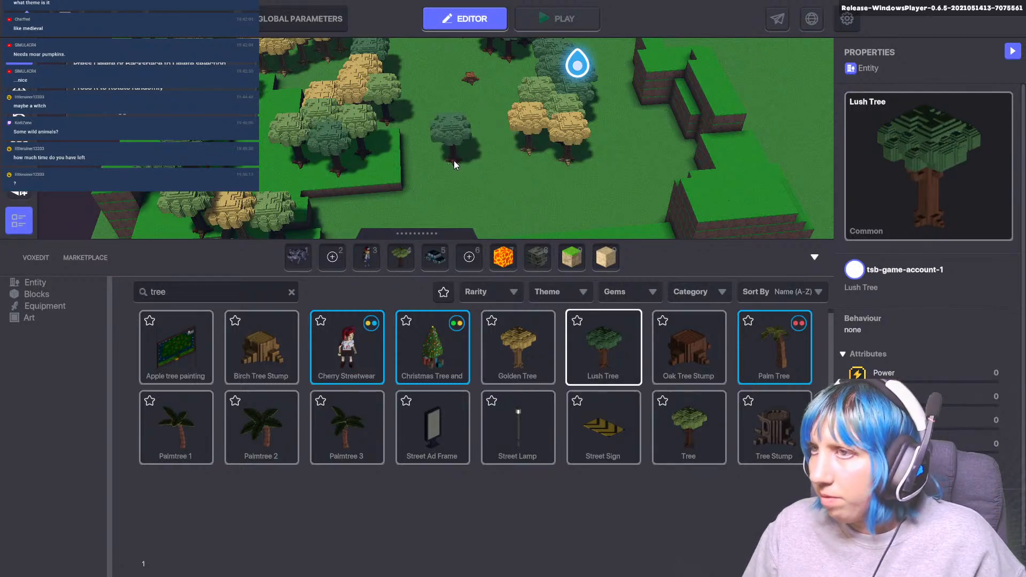
{"action": "key", "text": "w"}
{"action": "key", "text": "d"}
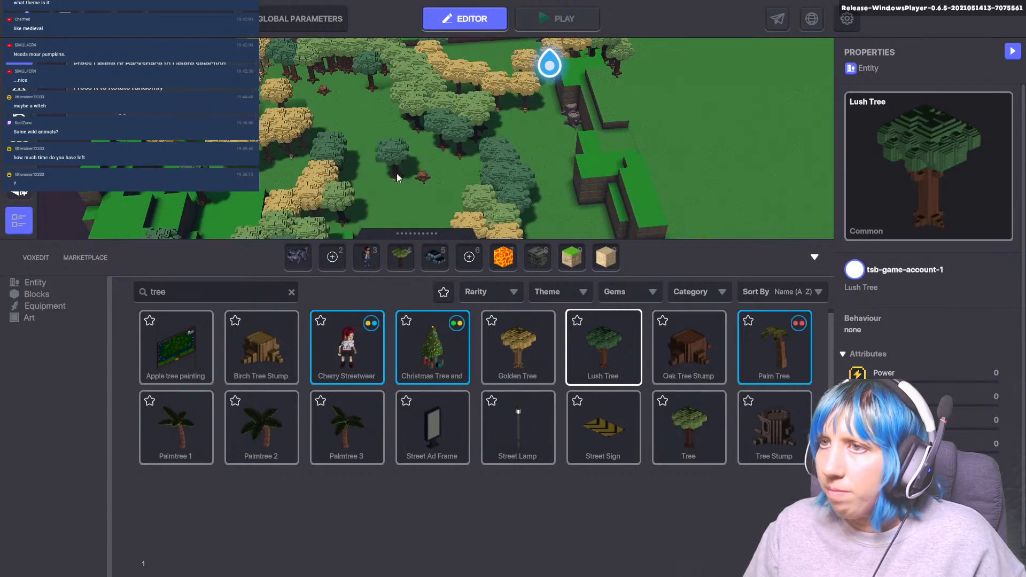
{"action": "key", "text": "s"}
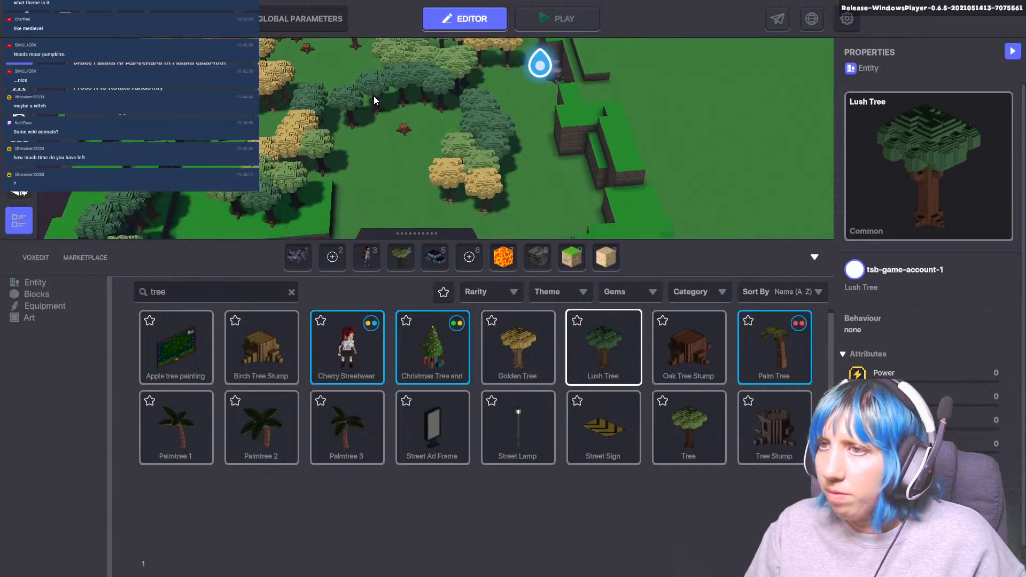
- Scatter Lush Trees over the clearing in front of the long, low grass ridge
{"action": "left_click", "coordinate": [438, 153]}
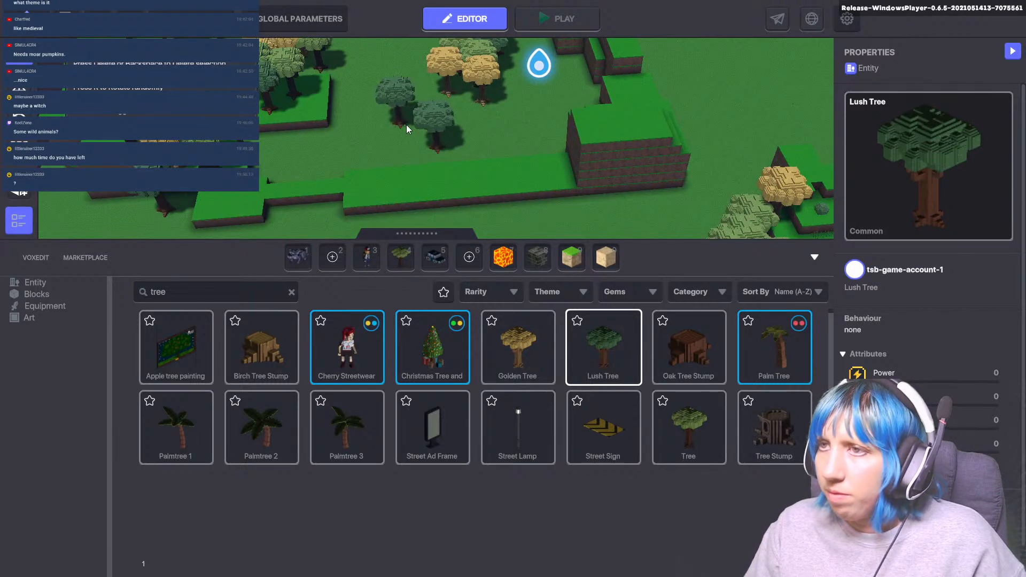
{"action": "left_click", "coordinate": [417, 140]}
{"action": "left_click", "coordinate": [521, 119]}
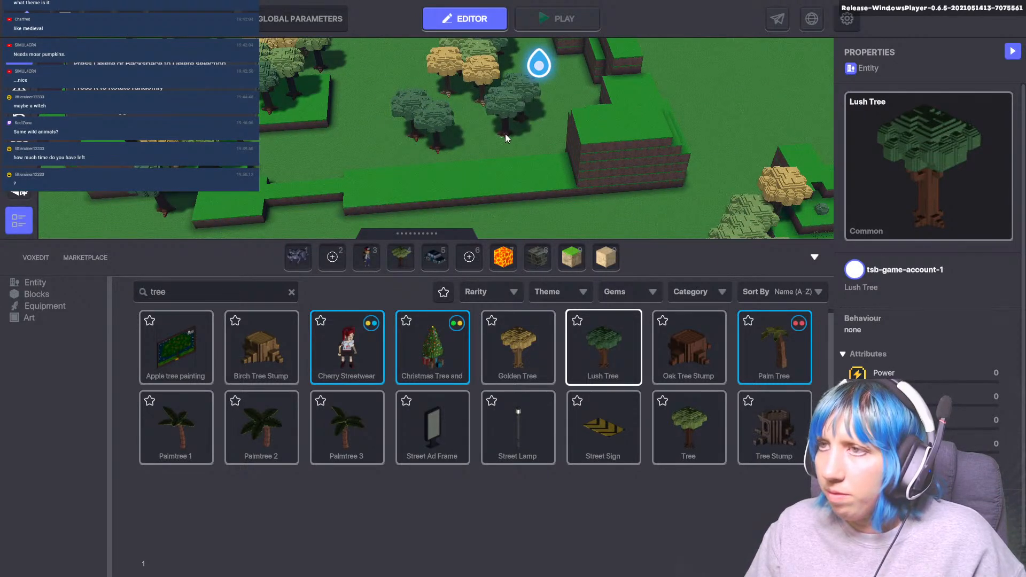
{"action": "left_click", "coordinate": [511, 147]}
{"action": "scroll", "coordinate": [348, 158], "scroll_direction": "down", "scroll_amount": 1}
{"action": "left_click", "coordinate": [310, 163]}
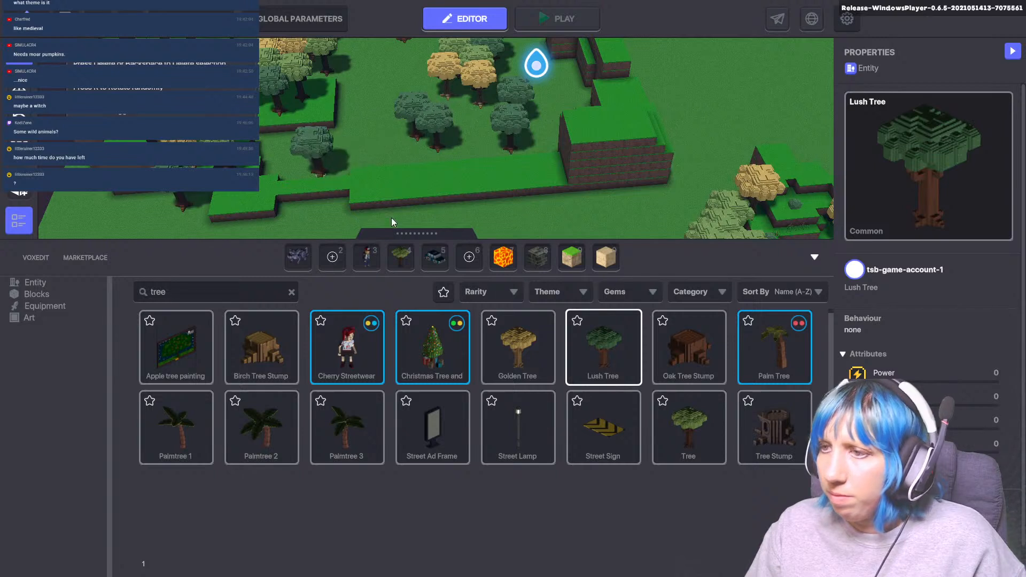
- Place an Oak Tree Stump in the clearing by the low ridge, and Tree Stumps along the taller border ridge
{"action": "left_click", "coordinate": [688, 347]}
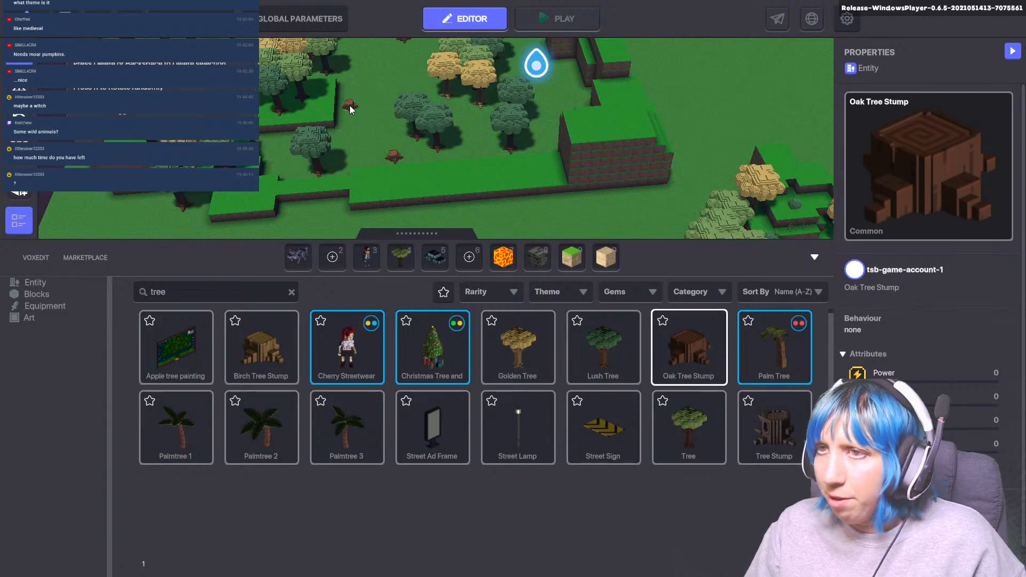
{"action": "scroll", "coordinate": [615, 382], "scroll_direction": "down", "scroll_amount": 2}
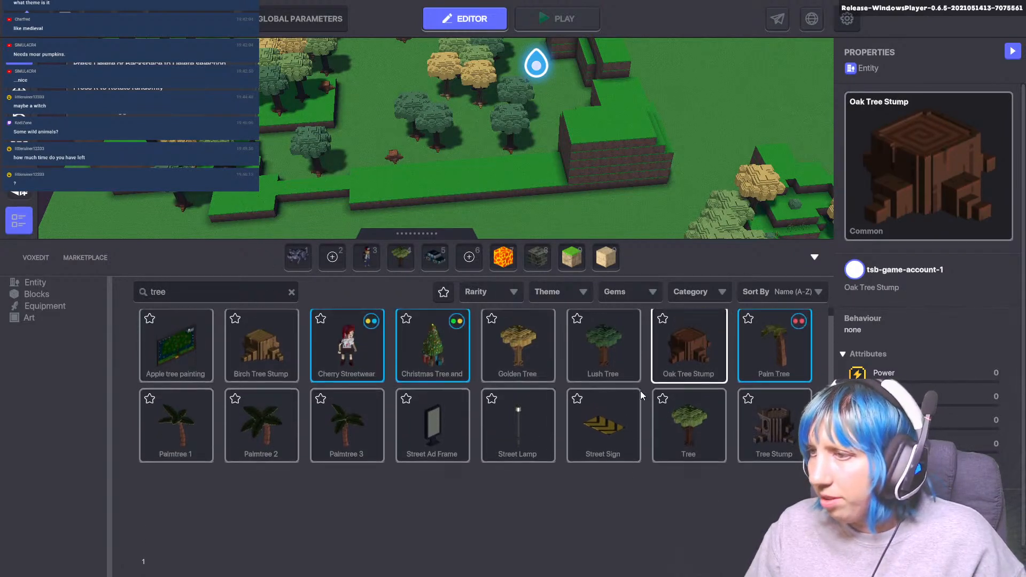
{"action": "scroll", "coordinate": [642, 393], "scroll_direction": "up", "scroll_amount": 2}
{"action": "left_click", "coordinate": [762, 425]}
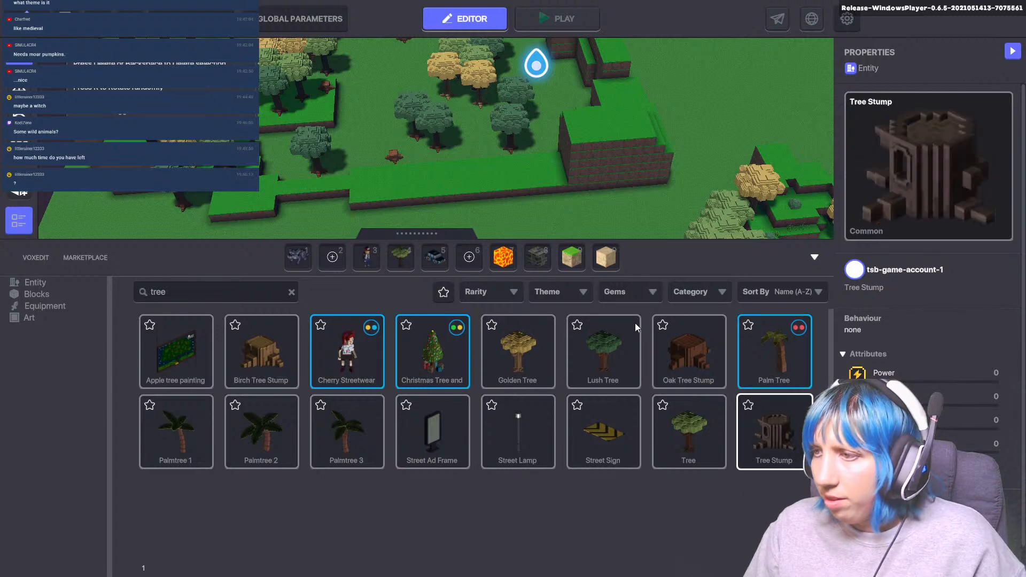
{"action": "left_click", "coordinate": [486, 153]}
{"action": "right_click_drag", "start_coordinate": [300, 192], "coordinate": [421, 175]}
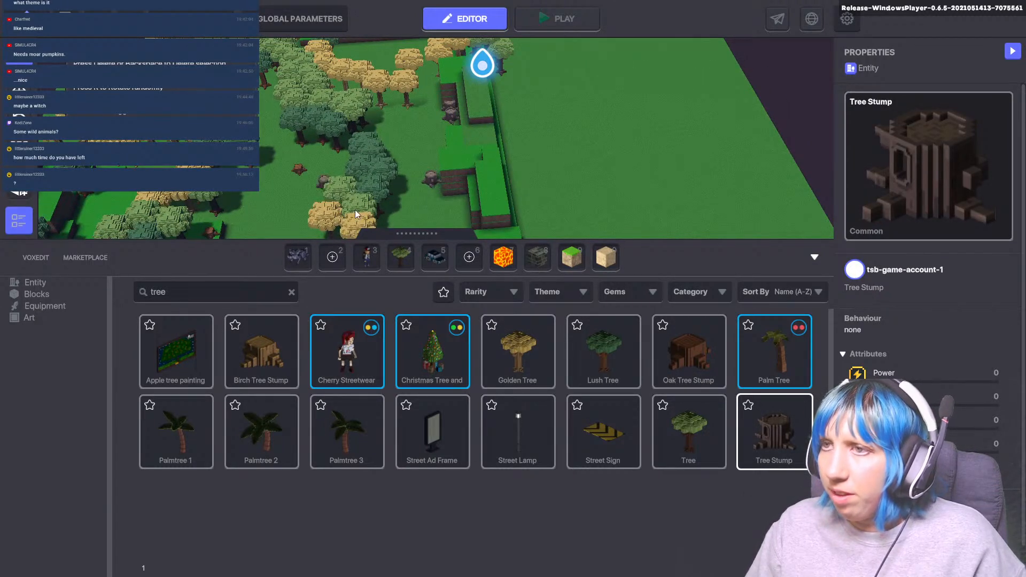
{"action": "right_click_drag", "start_coordinate": [398, 98], "coordinate": [380, 144]}
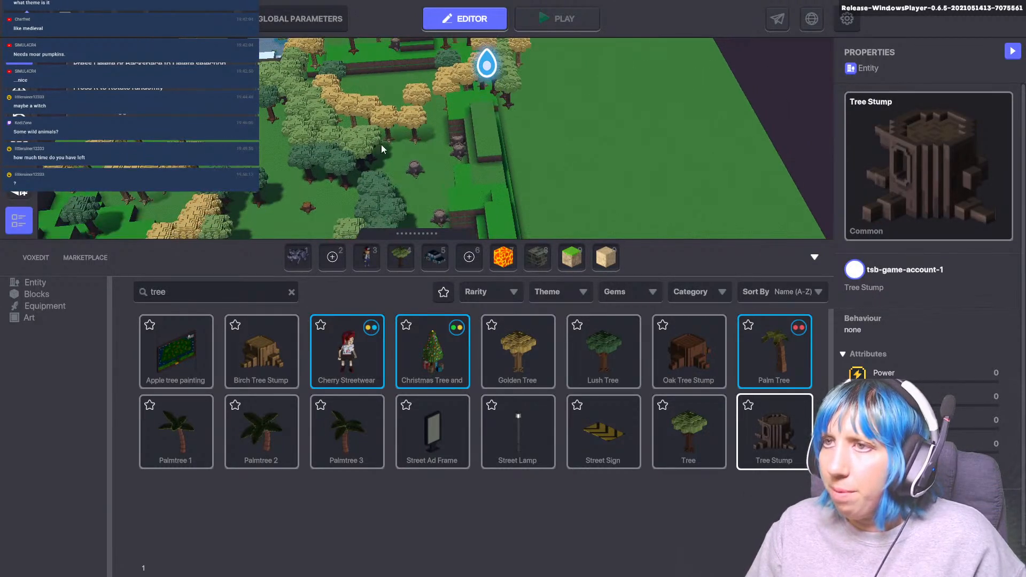
- Place more Lush Trees in the clearing alongside the taller border ridge
{"action": "left_click", "coordinate": [593, 342]}
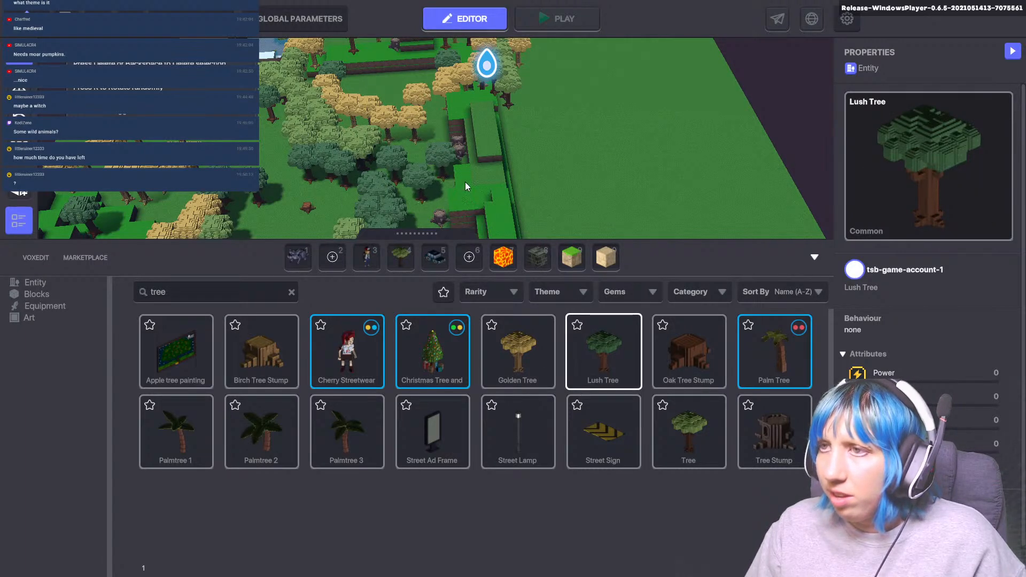
{"action": "right_click_drag", "start_coordinate": [437, 171], "coordinate": [497, 211]}
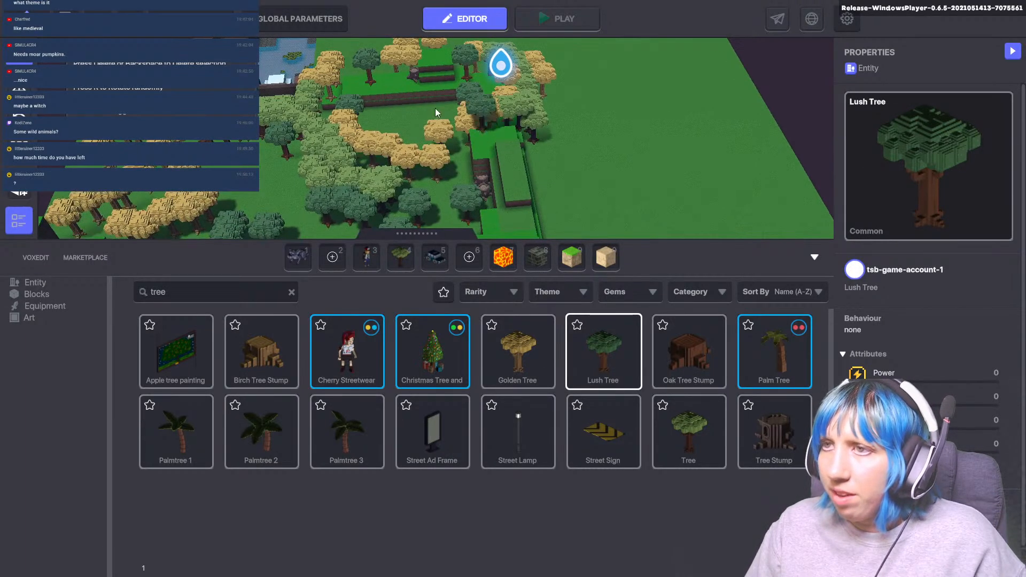
{"action": "middle_click_drag", "start_coordinate": [426, 143], "coordinate": [474, 98]}
{"action": "middle_click_drag", "start_coordinate": [486, 176], "coordinate": [334, 244]}
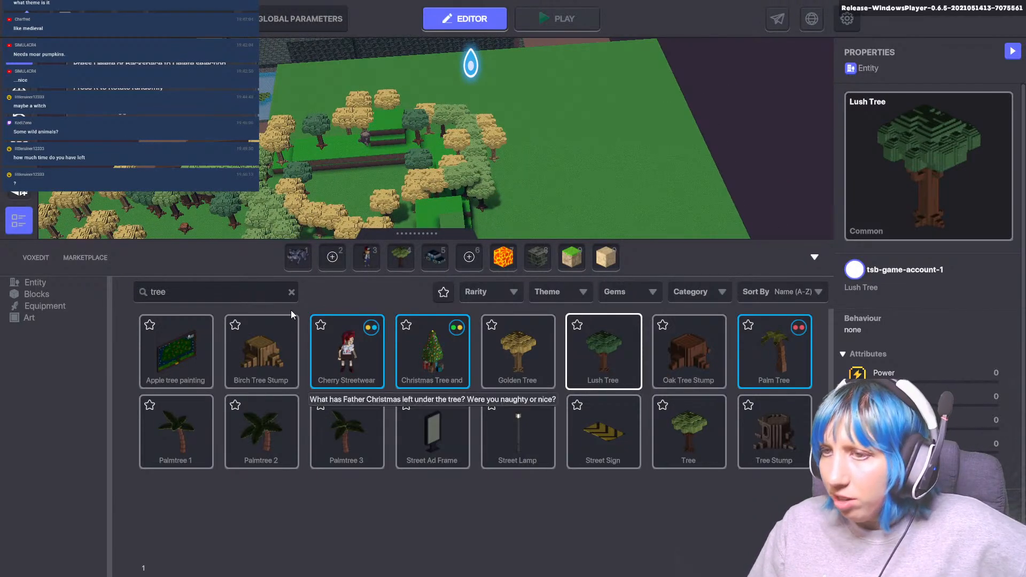
- Clear the tree search and pick the block with wooden deteriorated crate texture from the Blocks category
{"action": "left_click", "coordinate": [68, 306]}
{"action": "left_click", "coordinate": [291, 292]}
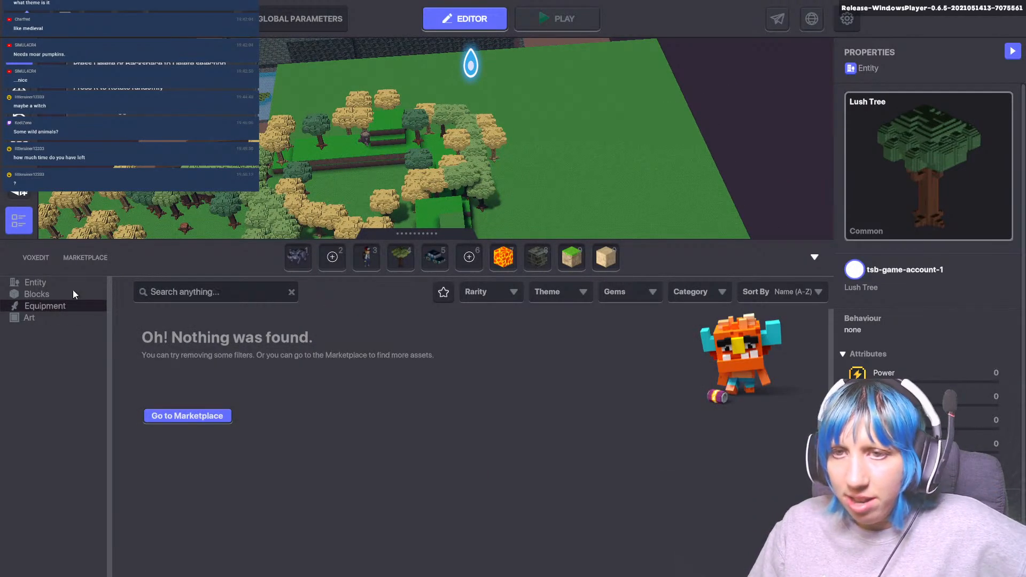
{"action": "left_click", "coordinate": [37, 294]}
{"action": "scroll", "coordinate": [408, 439], "scroll_direction": "down", "scroll_amount": 1}
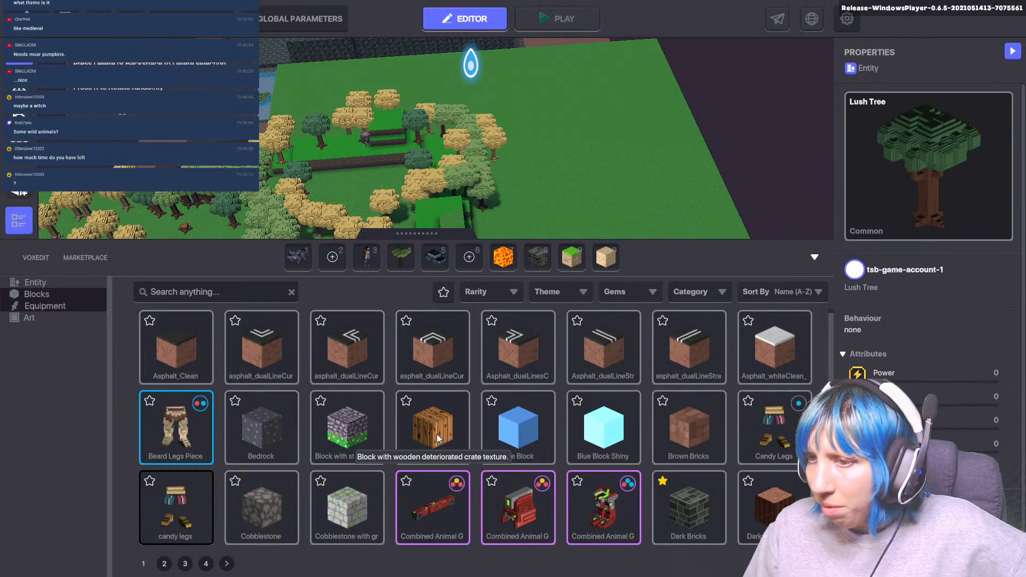
{"action": "left_click", "coordinate": [437, 438]}
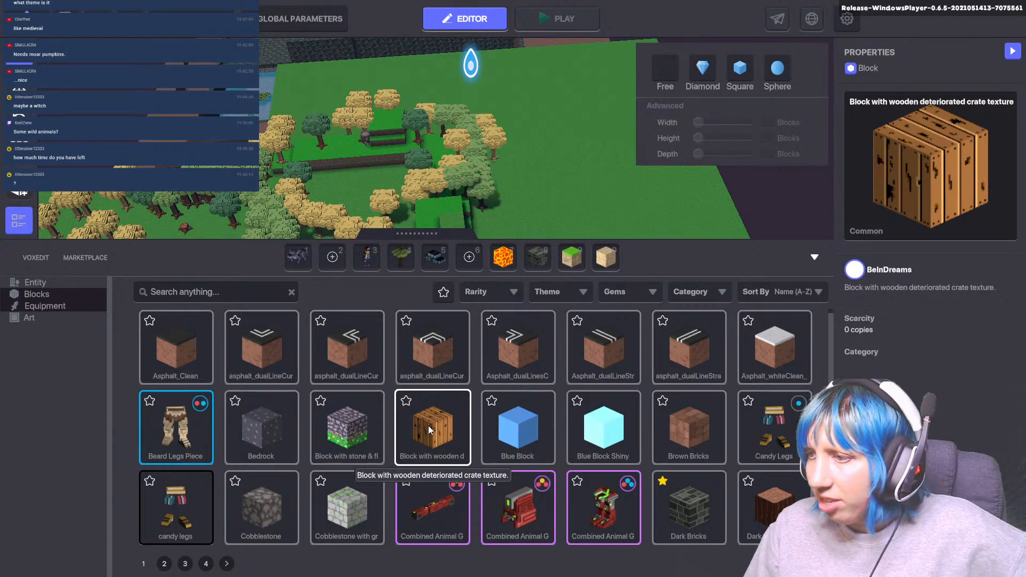
- Hide the asset library and examine the open grass area between the forest ridge and the walled dungeon
{"action": "key", "text": "d"}
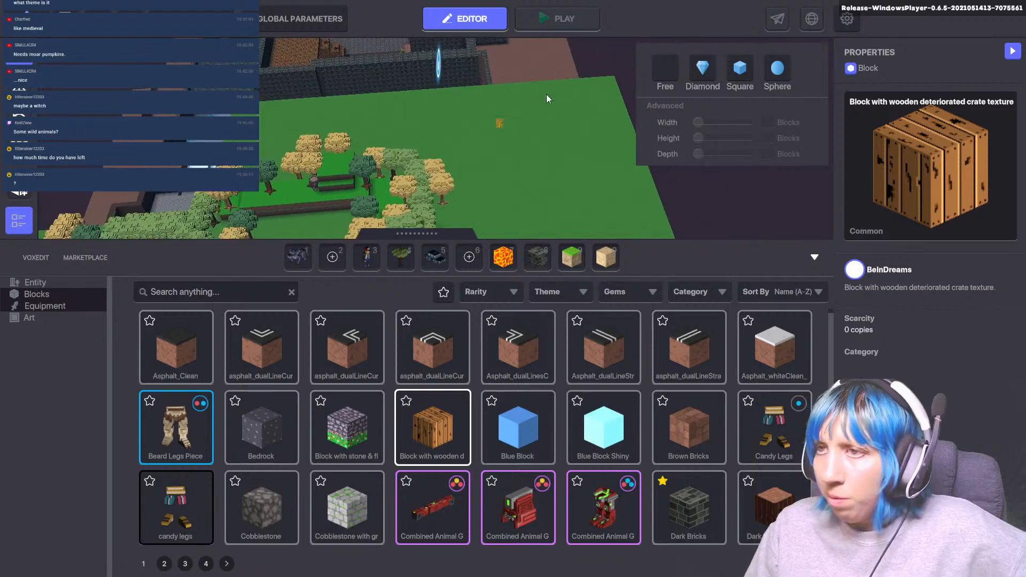
{"action": "key", "text": "w"}
{"action": "scroll", "coordinate": [374, 162], "scroll_direction": "down", "scroll_amount": 2}
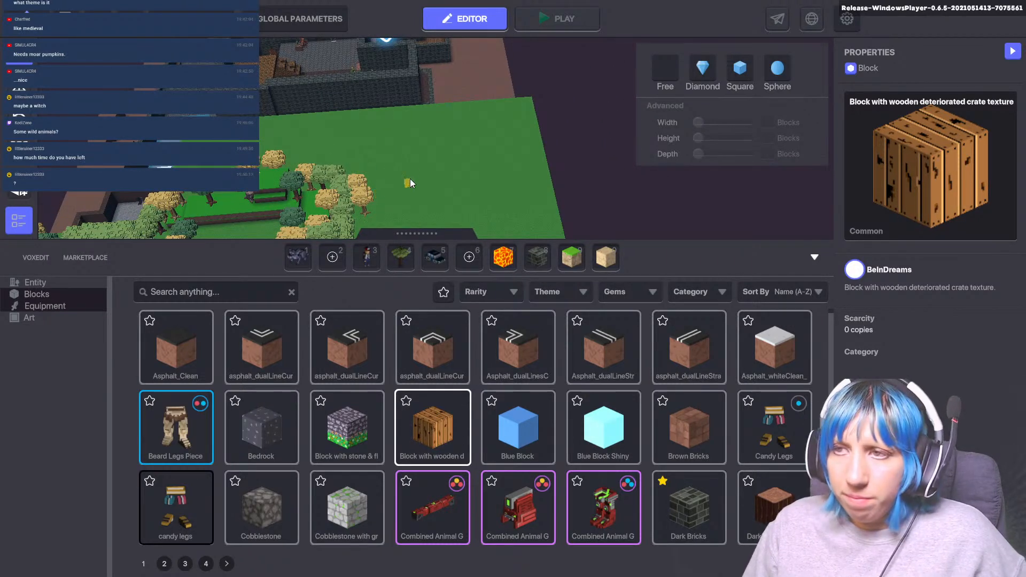
{"action": "key", "text": "s"}
{"action": "key", "text": "a"}
{"action": "key", "text": "a"}
{"action": "right_click_drag", "start_coordinate": [406, 121], "coordinate": [389, 146]}
{"action": "key", "text": "d"}
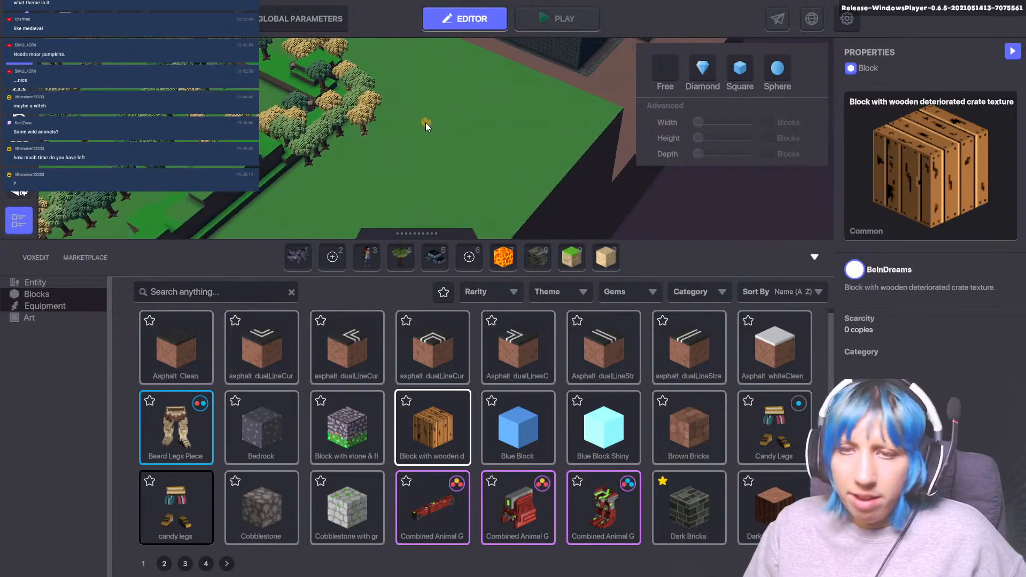
{"action": "left_click", "coordinate": [815, 256]}
{"action": "key", "text": "a"}
{"action": "key", "text": "s"}
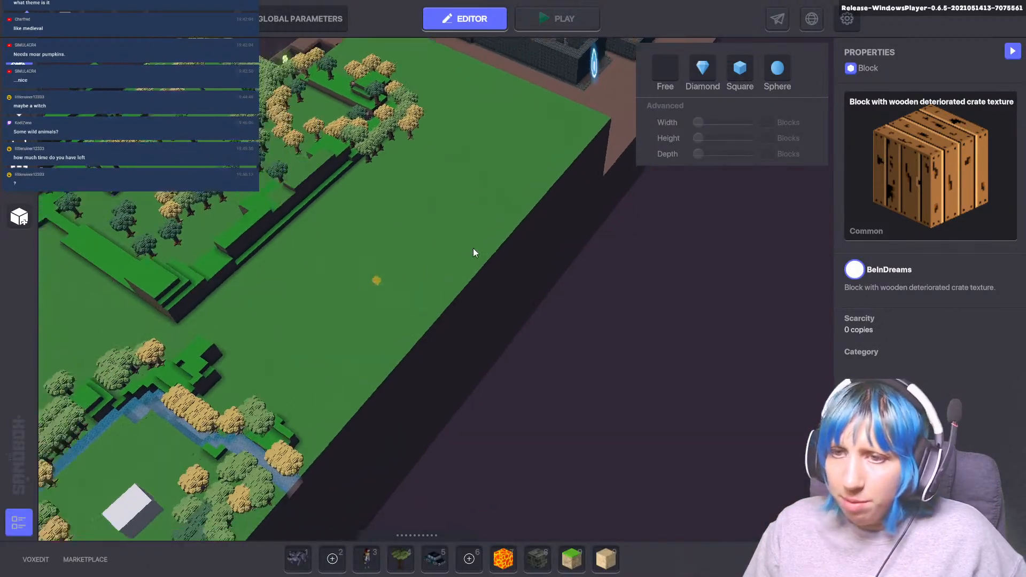
{"action": "key", "text": "w"}
{"action": "key", "text": "d"}
{"action": "key", "text": "w"}
{"action": "key", "text": "d"}
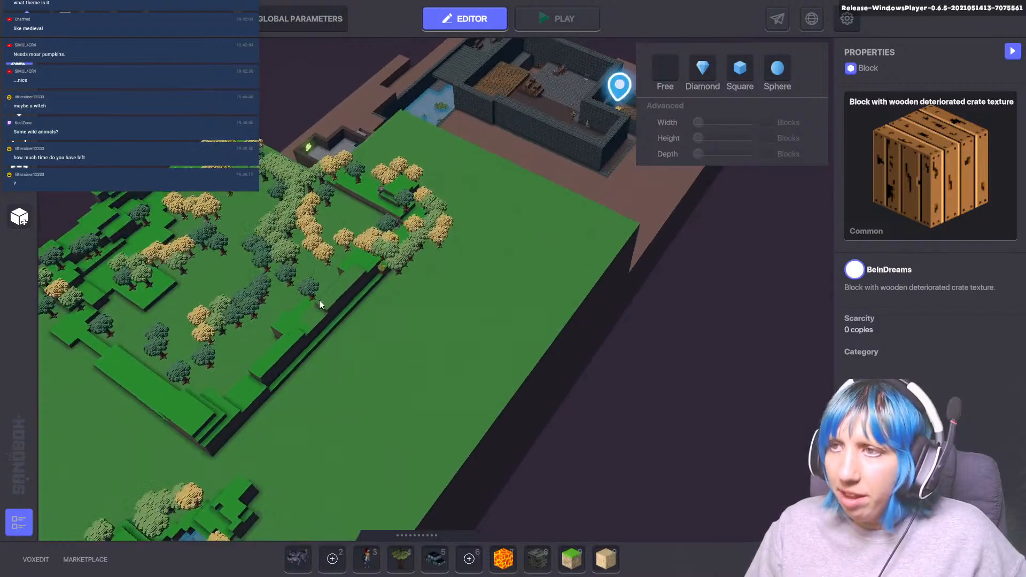
{"action": "right_click_drag", "start_coordinate": [273, 351], "coordinate": [2, 337]}
{"action": "right_click_drag", "start_coordinate": [523, 309], "coordinate": [547, 361]}
{"action": "key", "text": "d"}
{"action": "left_click_drag", "start_coordinate": [482, 363], "coordinate": [529, 368]}
{"action": "key", "text": "ctrl+z"}
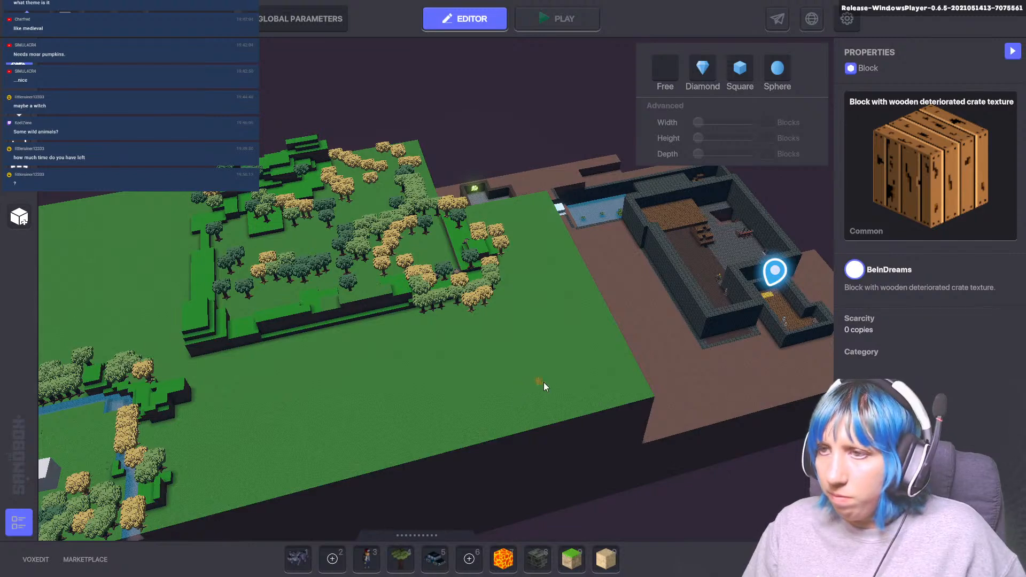
- Remove the top layer of grass blocks in a rectangular area between the trees and the dungeon
{"action": "middle_click_drag", "start_coordinate": [543, 383], "coordinate": [107, 446]}
{"action": "middle_click_drag", "start_coordinate": [344, 369], "coordinate": [408, 155]}
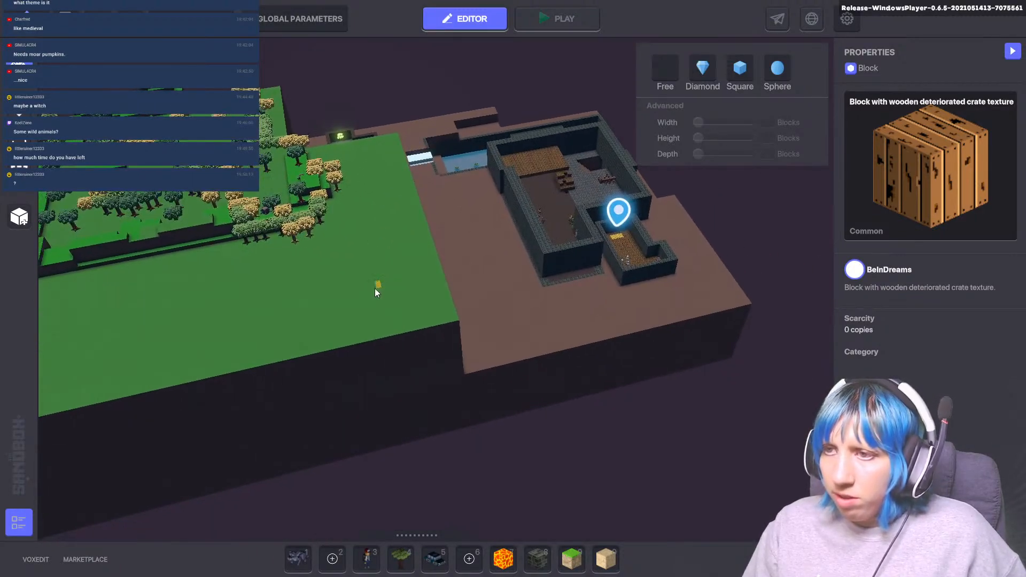
{"action": "scroll", "coordinate": [367, 292], "scroll_direction": "up", "scroll_amount": 4}
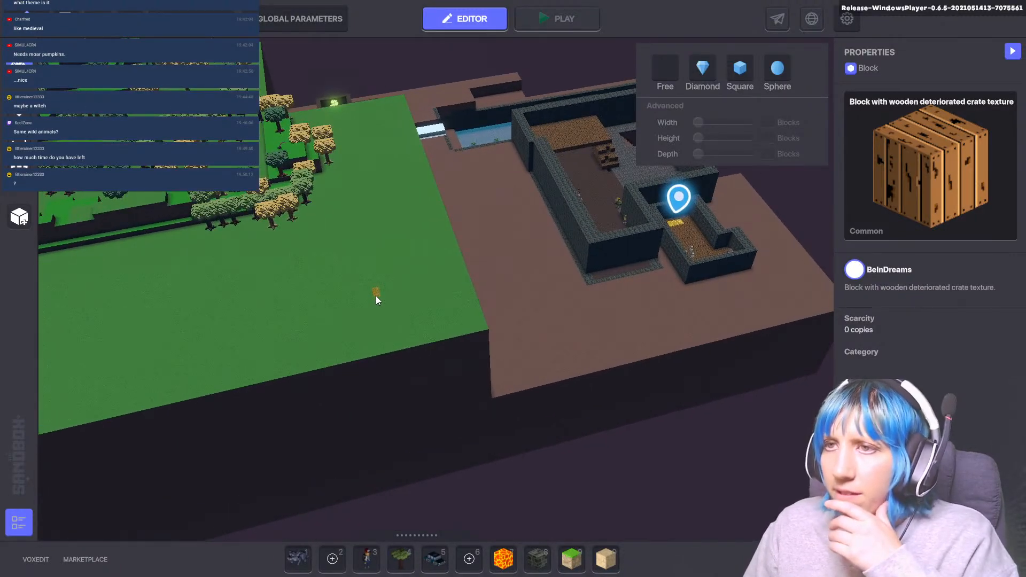
{"action": "middle_click_drag", "start_coordinate": [407, 193], "coordinate": [399, 364]}
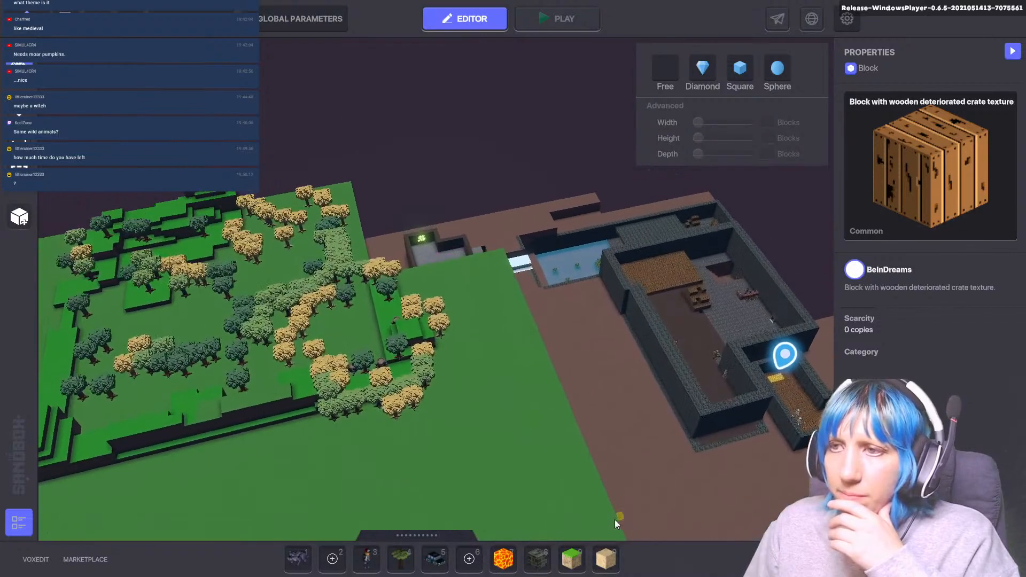
{"action": "scroll", "coordinate": [509, 382], "scroll_direction": "up", "scroll_amount": 5}
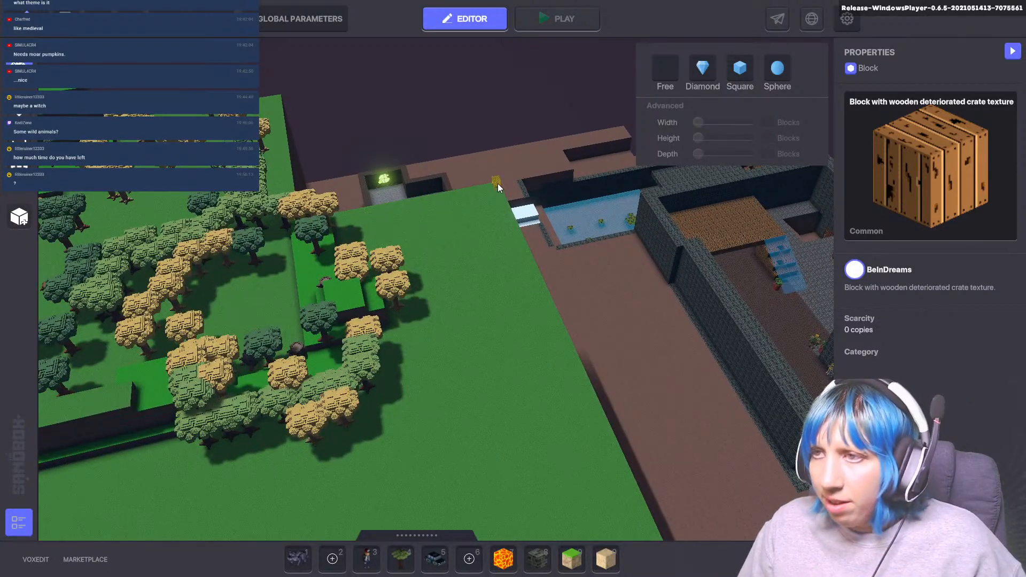
{"action": "left_click_drag", "start_coordinate": [498, 184], "coordinate": [454, 358]}
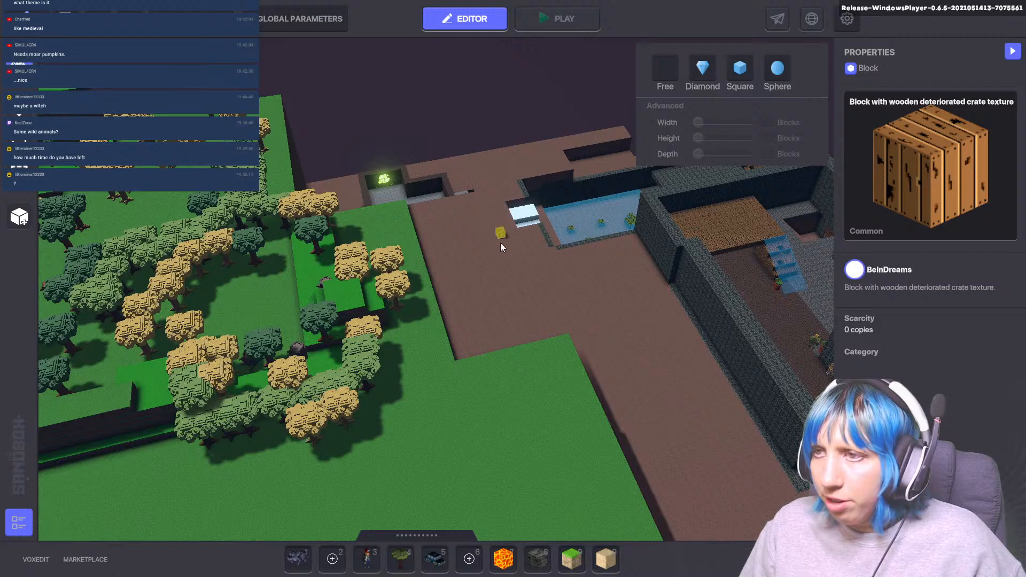
- Dig the cleared rectangular area deeper layer by layer, from its edge near the dungeon pool to the remaining grass
{"action": "scroll", "coordinate": [500, 230], "scroll_direction": "up", "scroll_amount": 2}
{"action": "left_click_drag", "start_coordinate": [482, 230], "coordinate": [453, 387]}
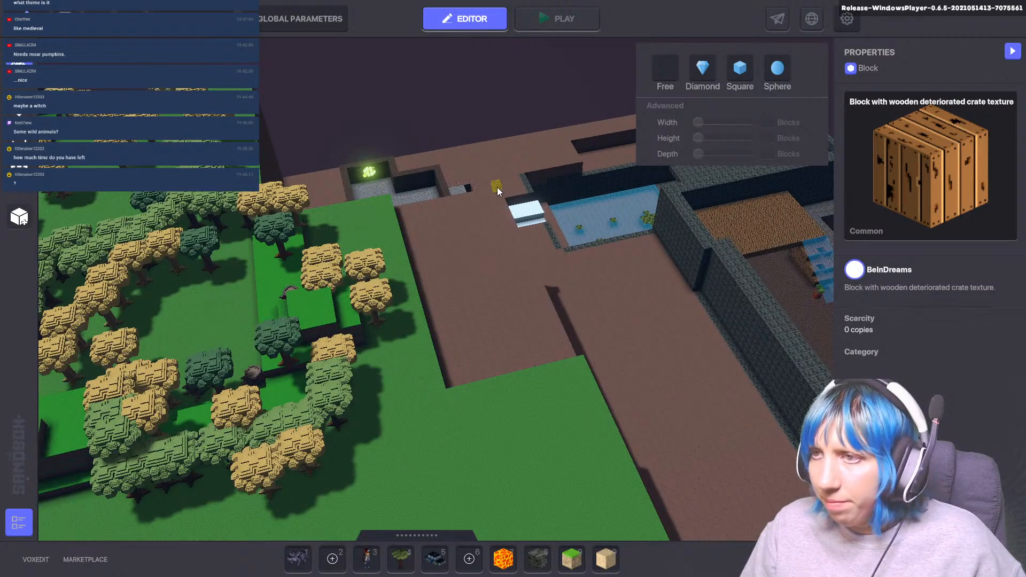
{"action": "left_click_drag", "start_coordinate": [497, 187], "coordinate": [453, 385]}
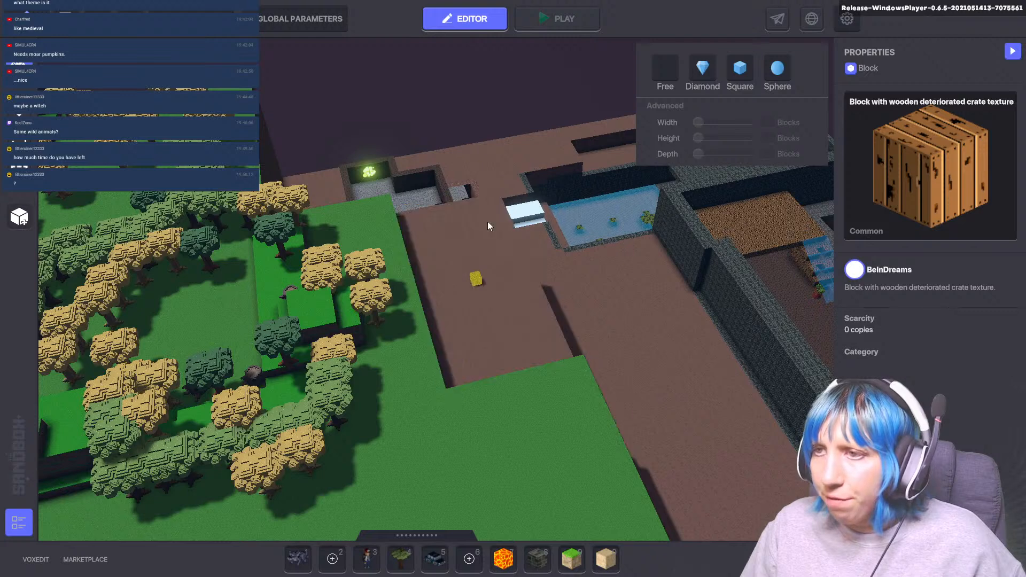
{"action": "left_click_drag", "start_coordinate": [498, 195], "coordinate": [451, 380]}
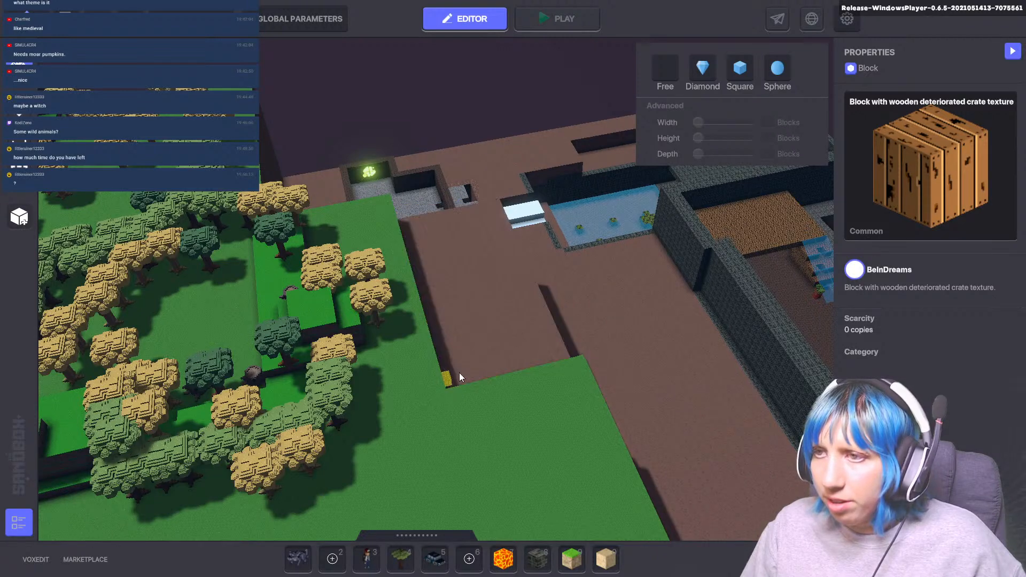
{"action": "left_click_drag", "start_coordinate": [497, 201], "coordinate": [448, 386]}
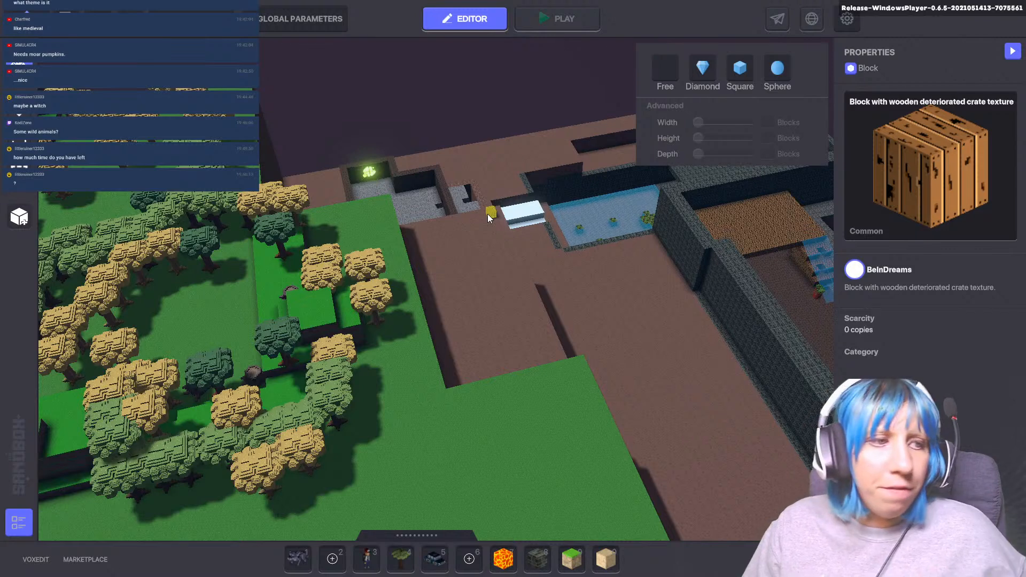
{"action": "left_click_drag", "start_coordinate": [489, 213], "coordinate": [451, 385]}
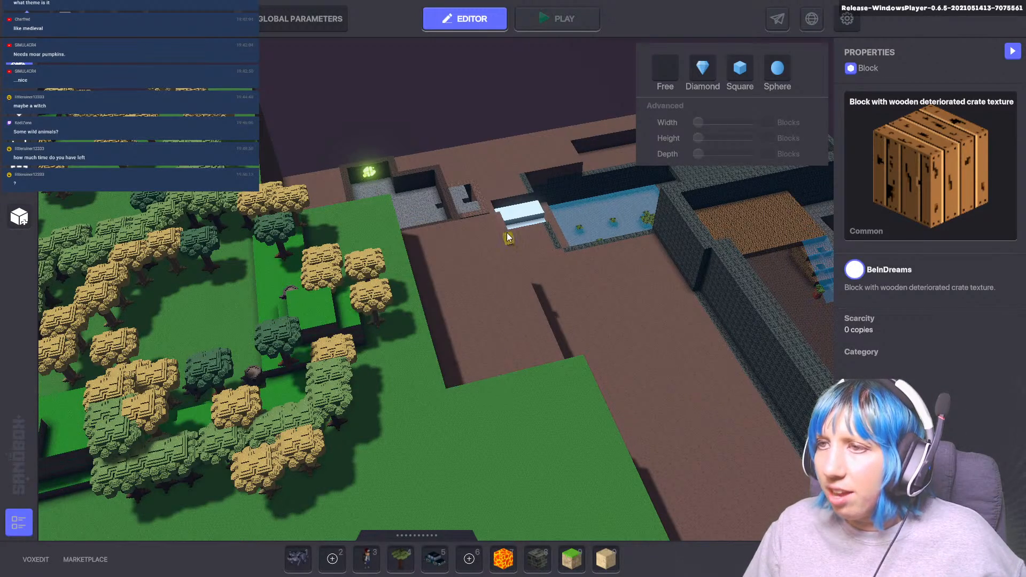
{"action": "left_click_drag", "start_coordinate": [496, 224], "coordinate": [449, 387]}
- Remove the stepped ledges left at the grass end of the dug-out pit
{"action": "key", "text": "d"}
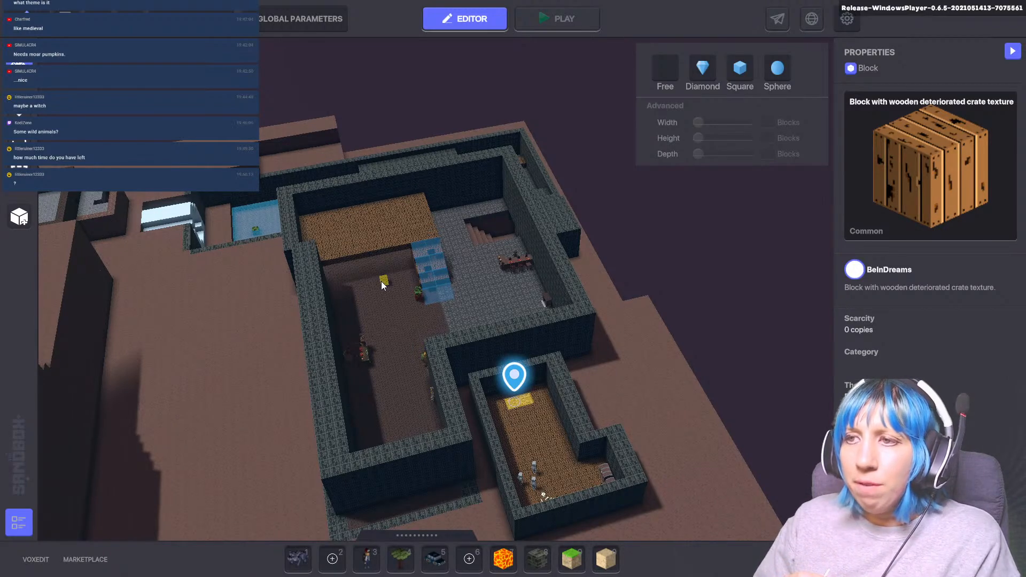
{"action": "scroll", "coordinate": [450, 321], "scroll_direction": "up", "scroll_amount": 3}
{"action": "scroll", "coordinate": [426, 331], "scroll_direction": "down", "scroll_amount": 3}
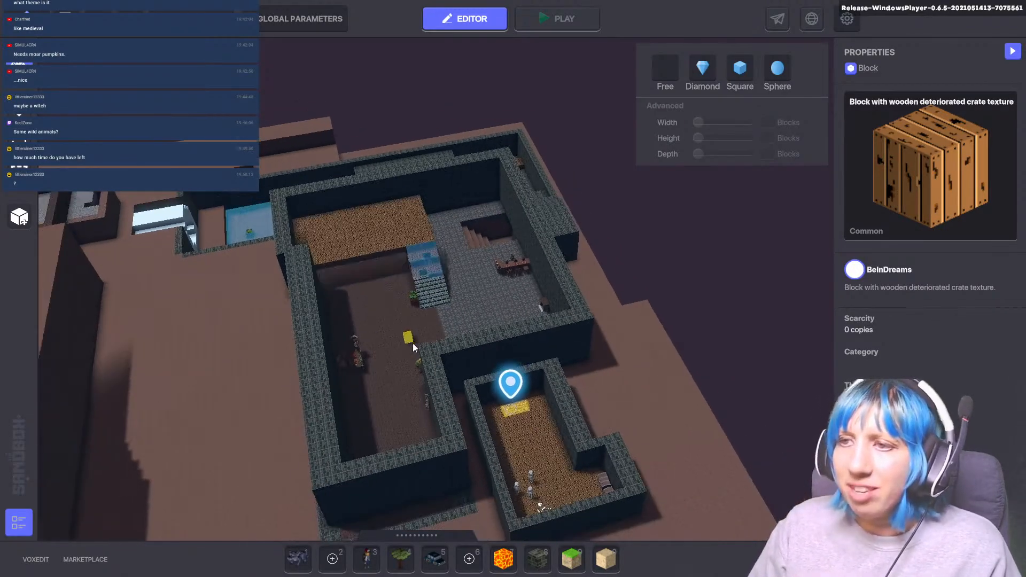
{"action": "scroll", "coordinate": [413, 343], "scroll_direction": "down", "scroll_amount": 2}
{"action": "middle_click_drag", "start_coordinate": [370, 347], "coordinate": [759, 403]}
{"action": "scroll", "coordinate": [408, 384], "scroll_direction": "up", "scroll_amount": 3}
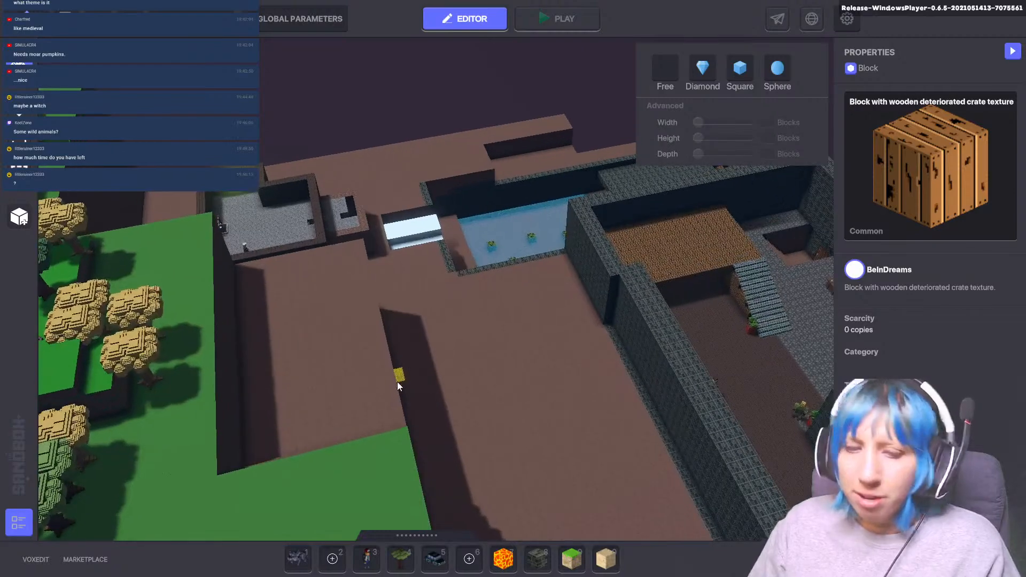
{"action": "right_click_drag", "start_coordinate": [508, 351], "coordinate": [573, 316]}
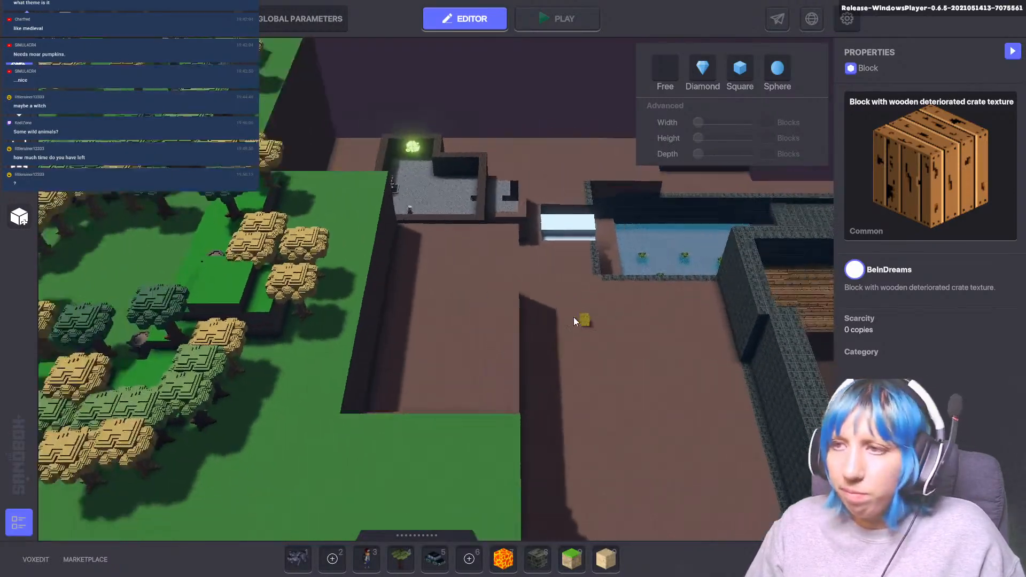
{"action": "right_click_drag", "start_coordinate": [347, 315], "coordinate": [449, 294]}
{"action": "middle_click_drag", "start_coordinate": [447, 290], "coordinate": [135, 328]}
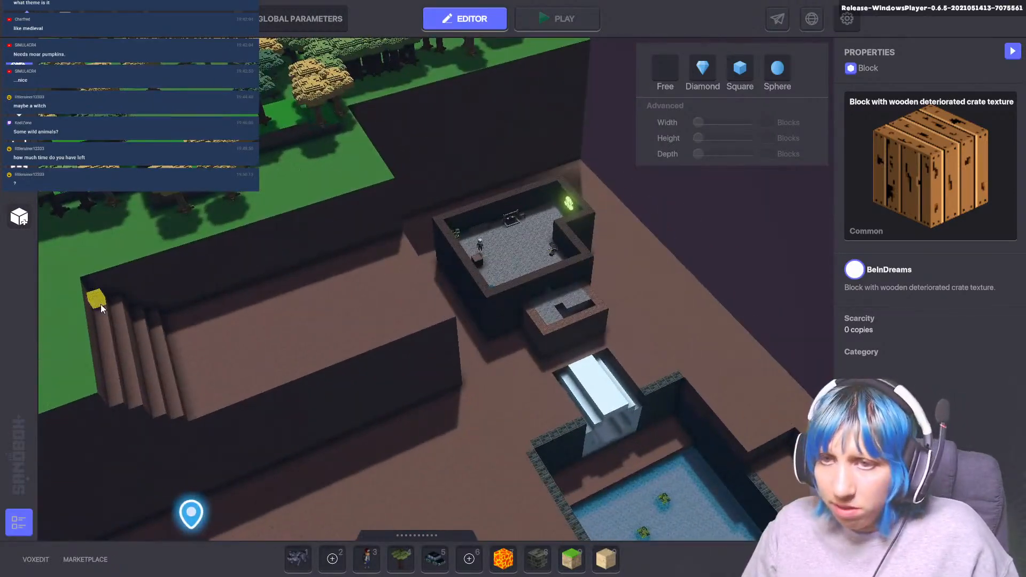
{"action": "left_click_drag", "start_coordinate": [100, 304], "coordinate": [177, 412]}
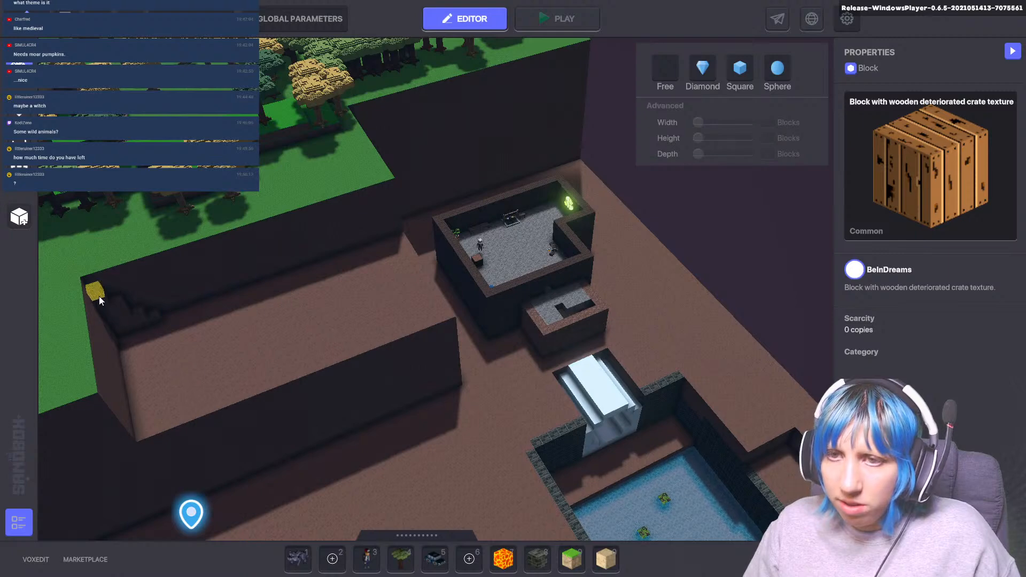
{"action": "left_click_drag", "start_coordinate": [154, 320], "coordinate": [163, 322]}
{"action": "right_click_drag", "start_coordinate": [345, 259], "coordinate": [379, 356]}
{"action": "scroll", "coordinate": [377, 358], "scroll_direction": "down", "scroll_amount": 2}
{"action": "scroll", "coordinate": [317, 336], "scroll_direction": "up", "scroll_amount": 5}
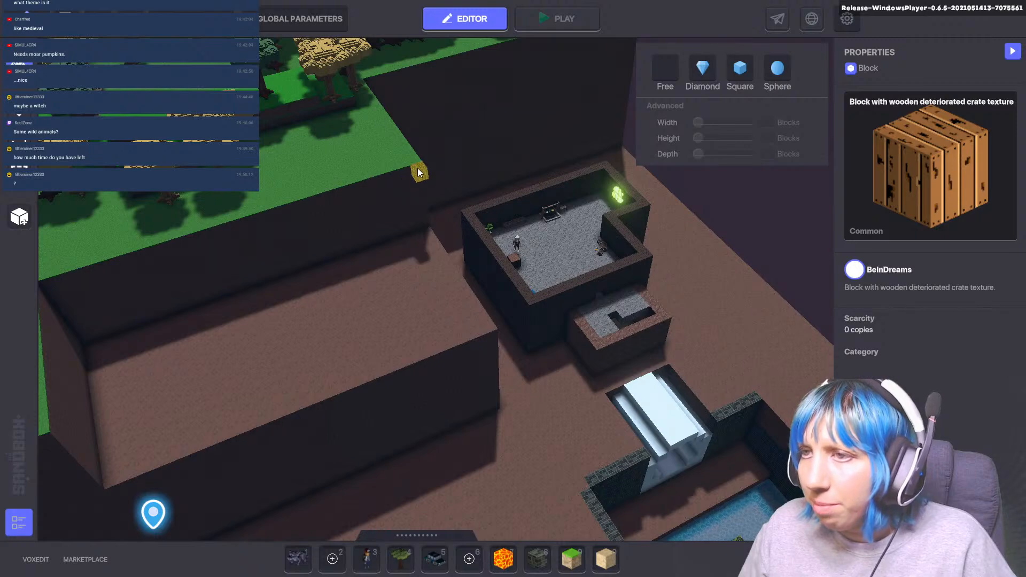
{"action": "left_click_drag", "start_coordinate": [418, 168], "coordinate": [141, 308]}
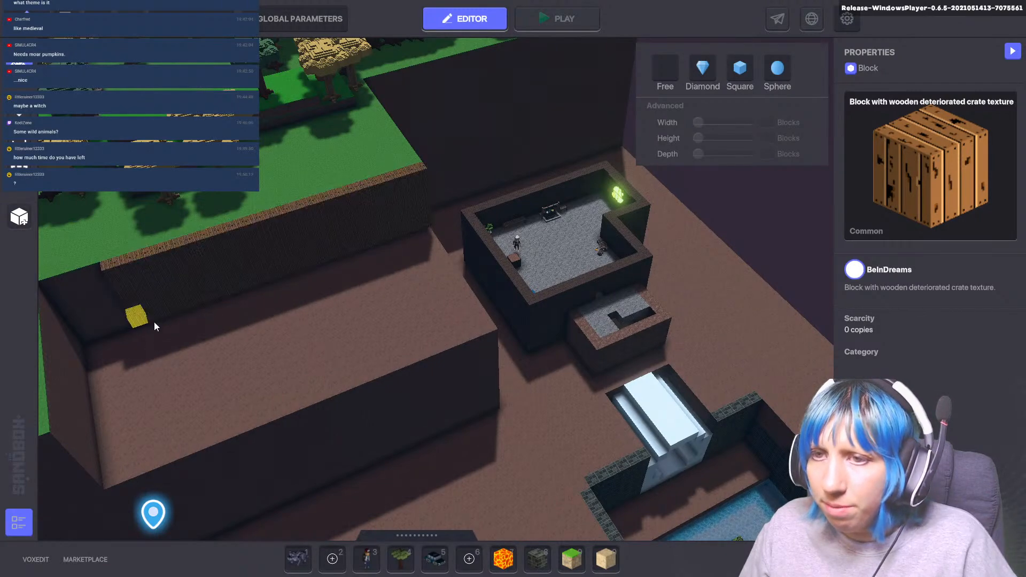
{"action": "scroll", "coordinate": [219, 339], "scroll_direction": "up", "scroll_amount": 2}
{"action": "middle_click_drag", "start_coordinate": [219, 338], "coordinate": [254, 250]}
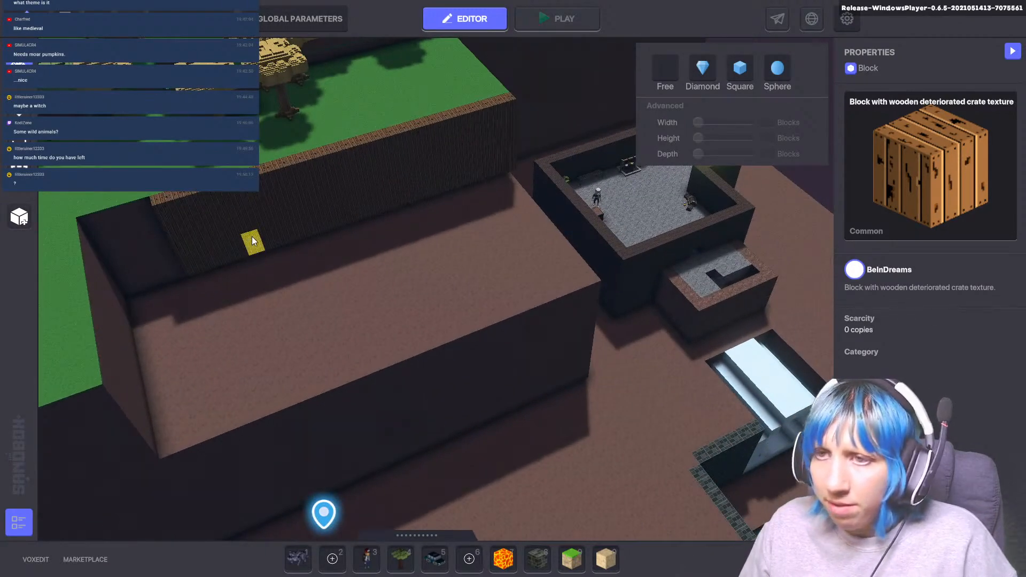
{"action": "key", "text": "ctrl+z"}
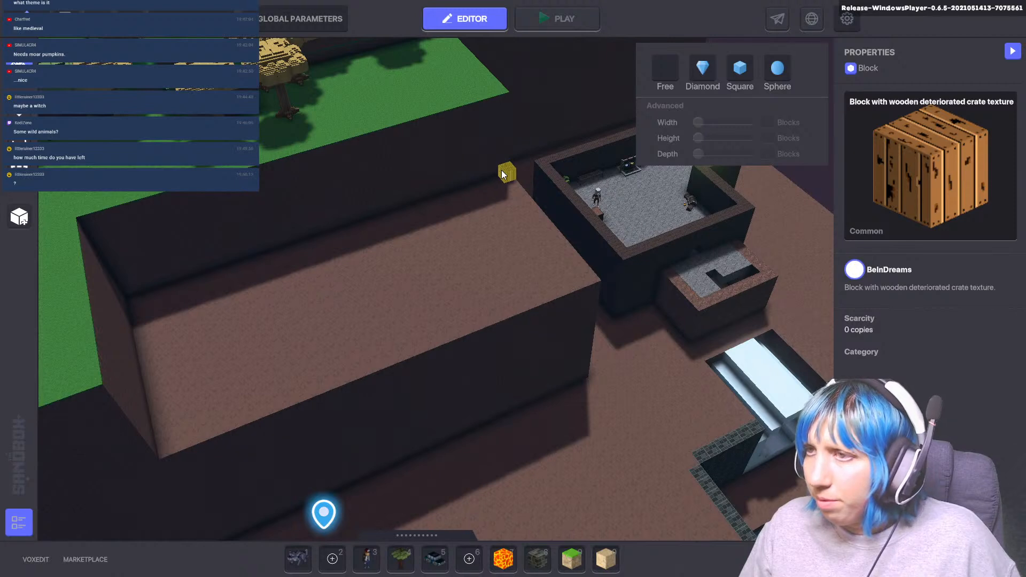
- Lay a closed room outline of wooden deteriorated crate blocks on the pit floor against the back wall, with one notched corner
{"action": "left_click_drag", "start_coordinate": [501, 170], "coordinate": [510, 261]}
{"action": "left_click_drag", "start_coordinate": [530, 297], "coordinate": [491, 181]}
{"action": "scroll", "coordinate": [411, 267], "scroll_direction": "up", "scroll_amount": 2}
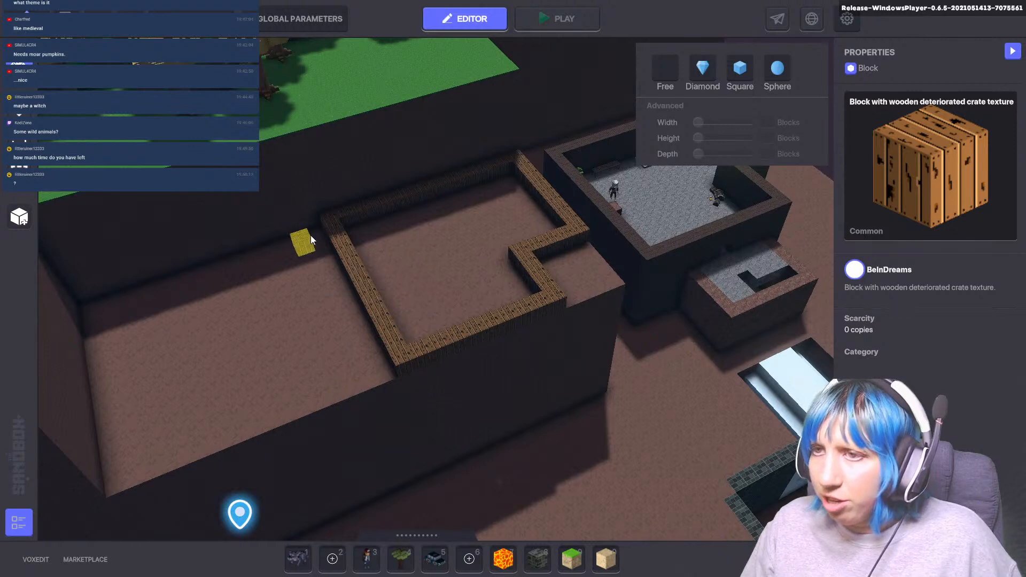
- Extend the crate-block outline along the back wall with a second notched section and remove the former end wall between them
{"action": "left_click_drag", "start_coordinate": [310, 236], "coordinate": [249, 254]}
{"action": "left_click_drag", "start_coordinate": [249, 254], "coordinate": [360, 323]}
{"action": "left_click_drag", "start_coordinate": [334, 232], "coordinate": [363, 294]}
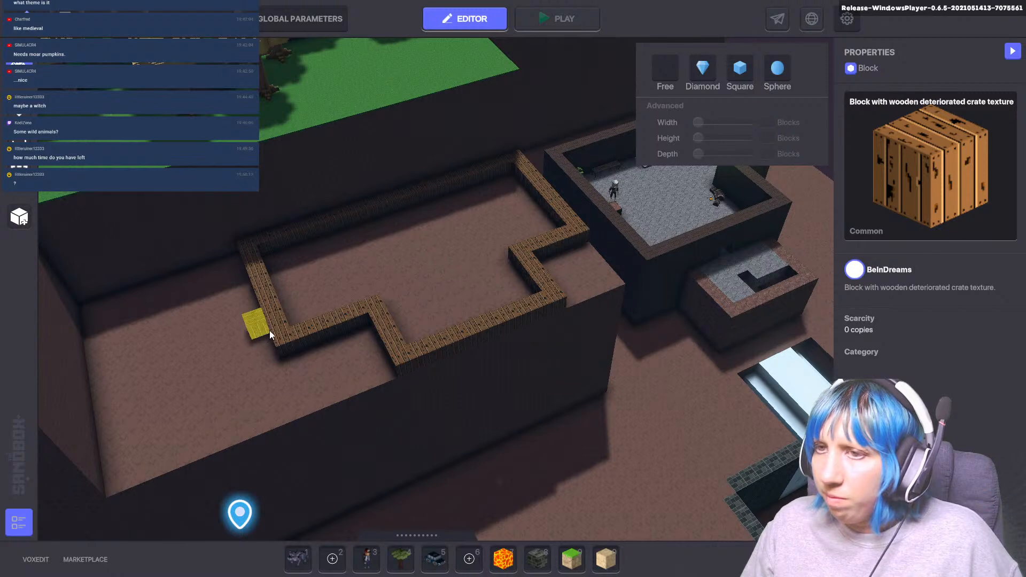
- Raise the room's crate-block walls by another layer on the back, right and front sides, and stack further layers on the back wall
{"action": "left_click_drag", "start_coordinate": [255, 232], "coordinate": [575, 224]}
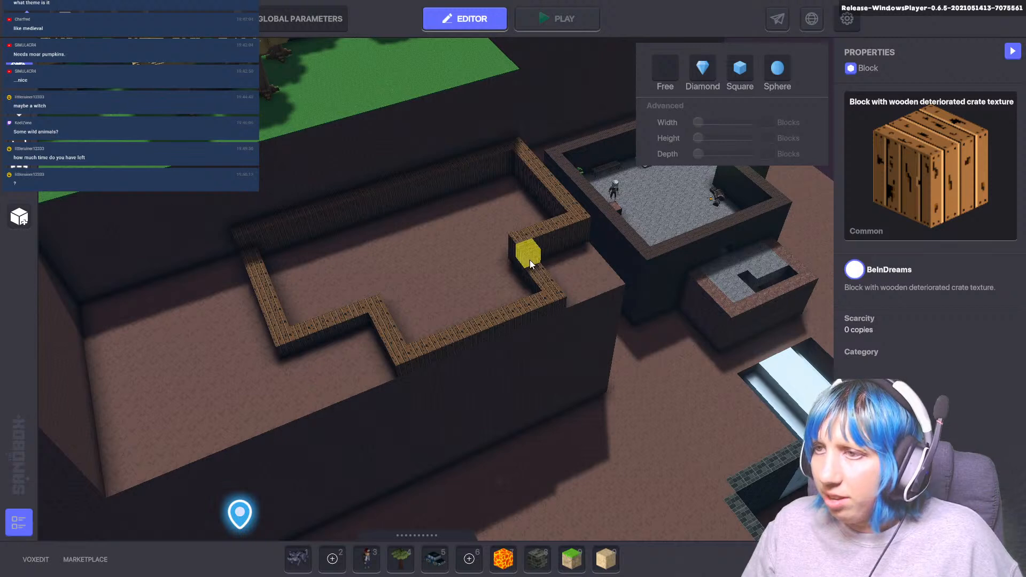
{"action": "left_click_drag", "start_coordinate": [522, 250], "coordinate": [405, 352]}
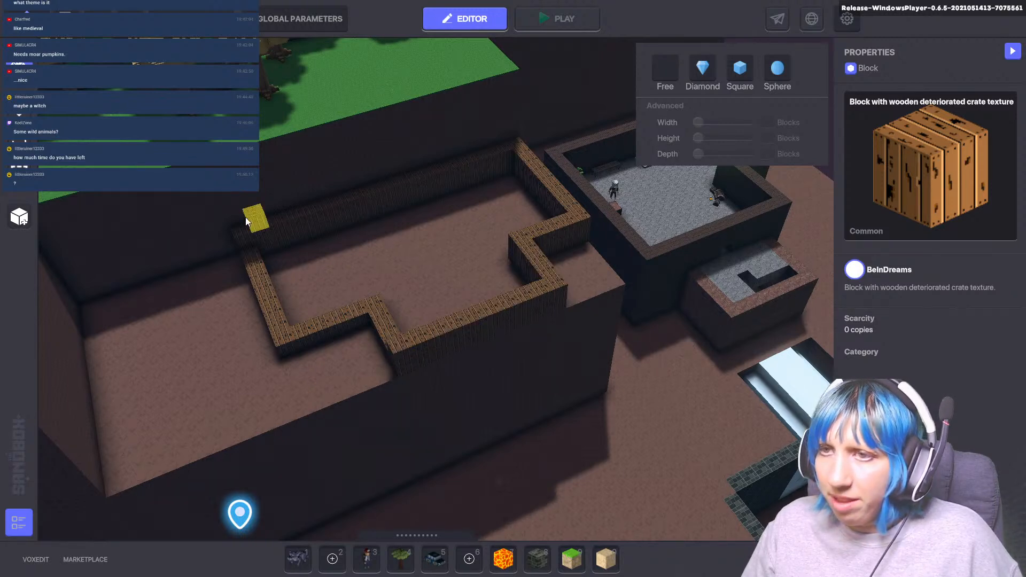
{"action": "left_click_drag", "start_coordinate": [245, 217], "coordinate": [507, 144]}
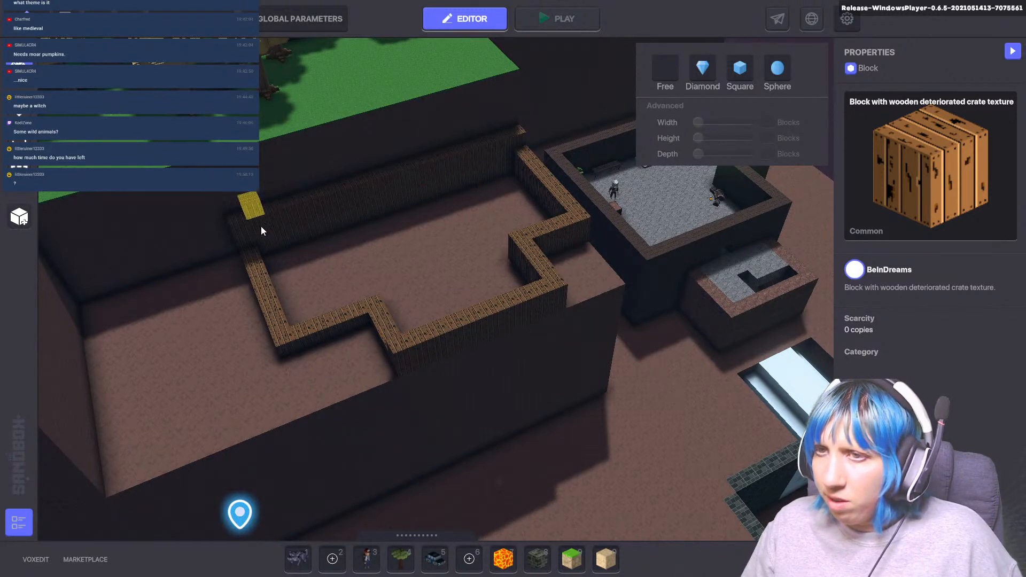
{"action": "left_click_drag", "start_coordinate": [230, 209], "coordinate": [517, 130]}
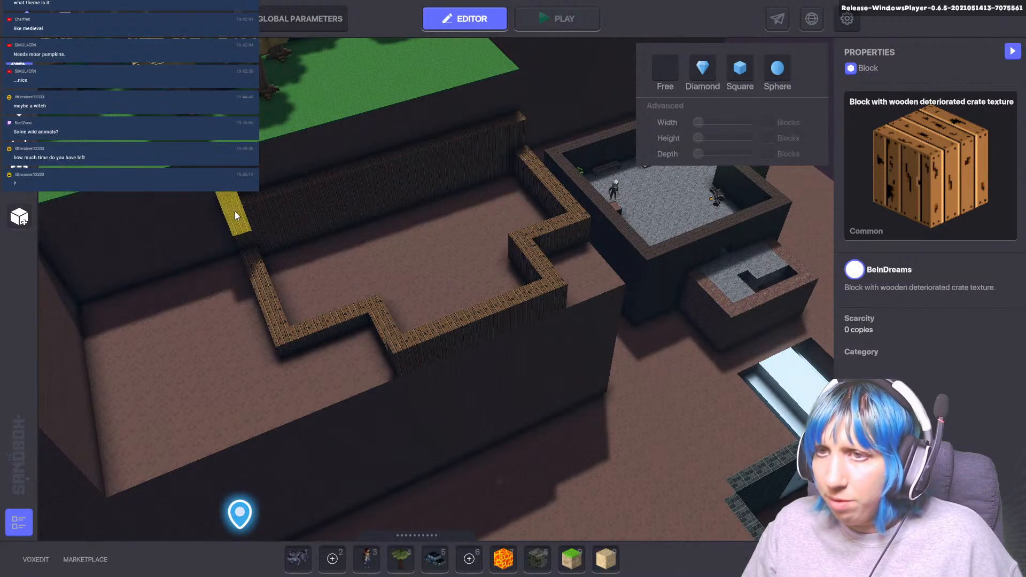
- Raise the side, front and notch walls with crate blocks to the same height as the back wall
{"action": "left_click_drag", "start_coordinate": [235, 214], "coordinate": [292, 329]}
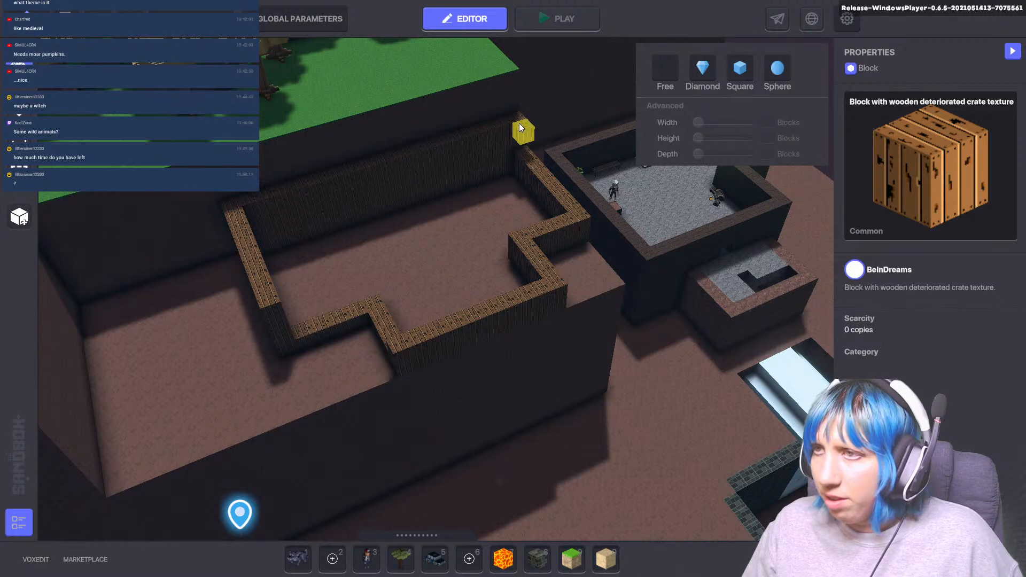
{"action": "left_click_drag", "start_coordinate": [519, 128], "coordinate": [522, 236]}
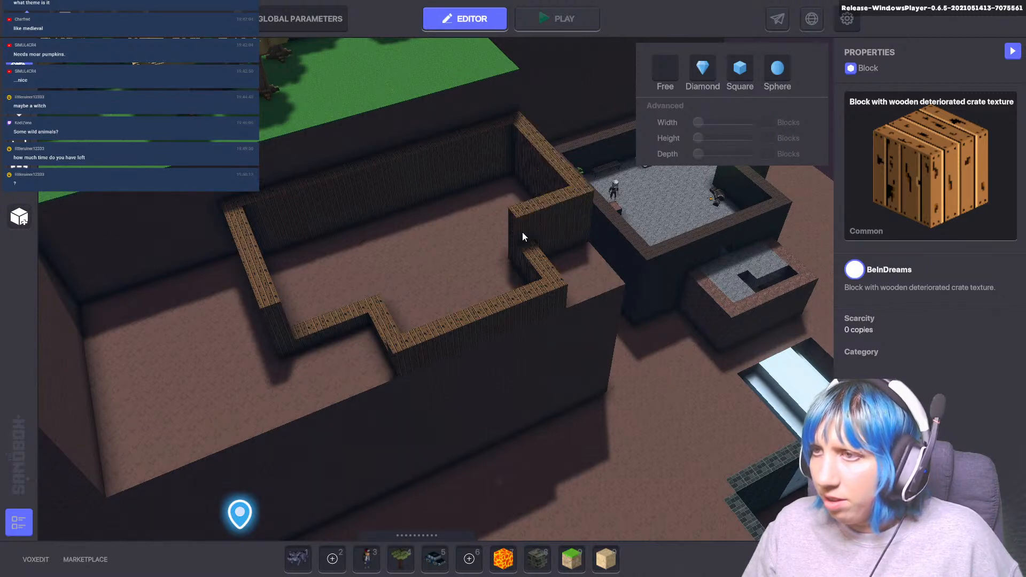
{"action": "left_click_drag", "start_coordinate": [534, 271], "coordinate": [402, 339]}
{"action": "right_click_drag", "start_coordinate": [364, 312], "coordinate": [271, 214]}
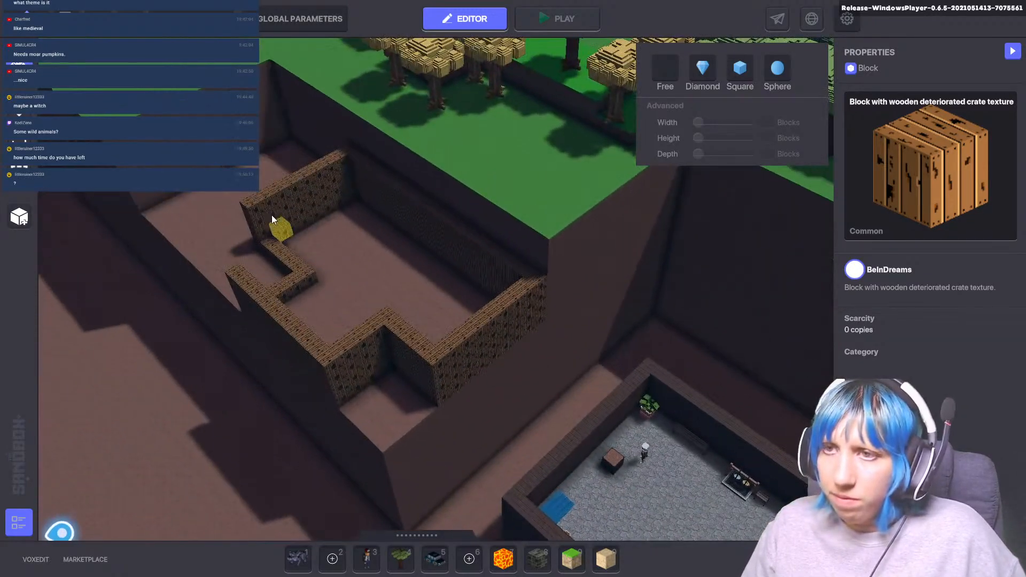
{"action": "left_click_drag", "start_coordinate": [259, 212], "coordinate": [308, 269]}
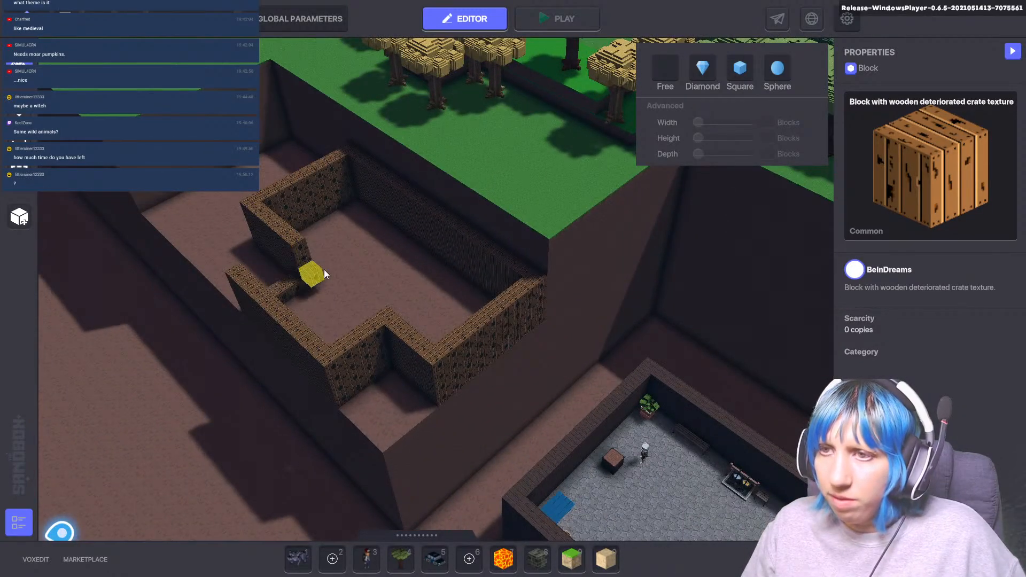
{"action": "right_click_drag", "start_coordinate": [325, 269], "coordinate": [631, 223]}
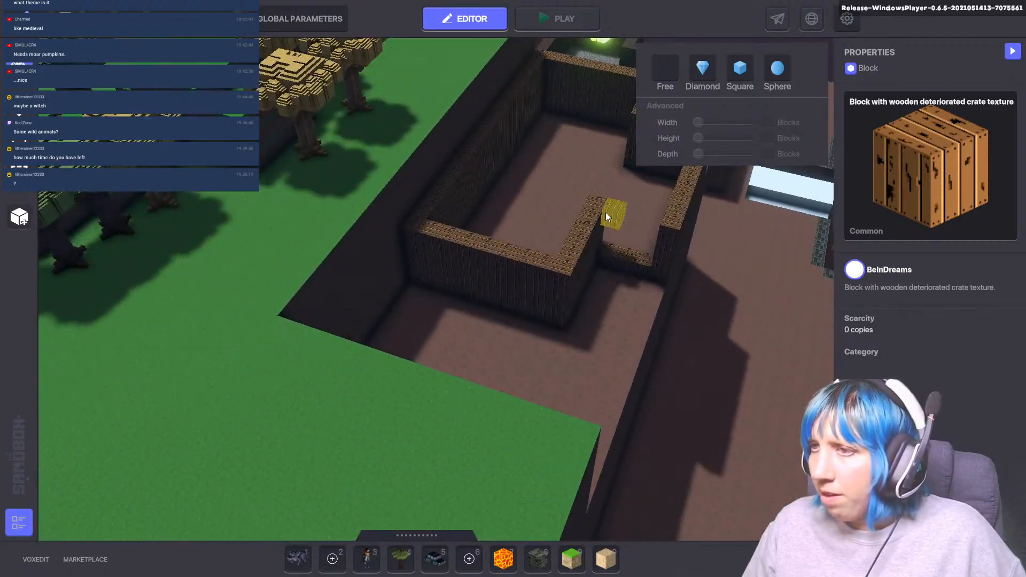
{"action": "left_click_drag", "start_coordinate": [605, 212], "coordinate": [649, 257]}
{"action": "right_click_drag", "start_coordinate": [629, 269], "coordinate": [554, 357]}
{"action": "scroll", "coordinate": [505, 339], "scroll_direction": "up", "scroll_amount": 1}
{"action": "scroll", "coordinate": [505, 339], "scroll_direction": "up", "scroll_amount": 2}
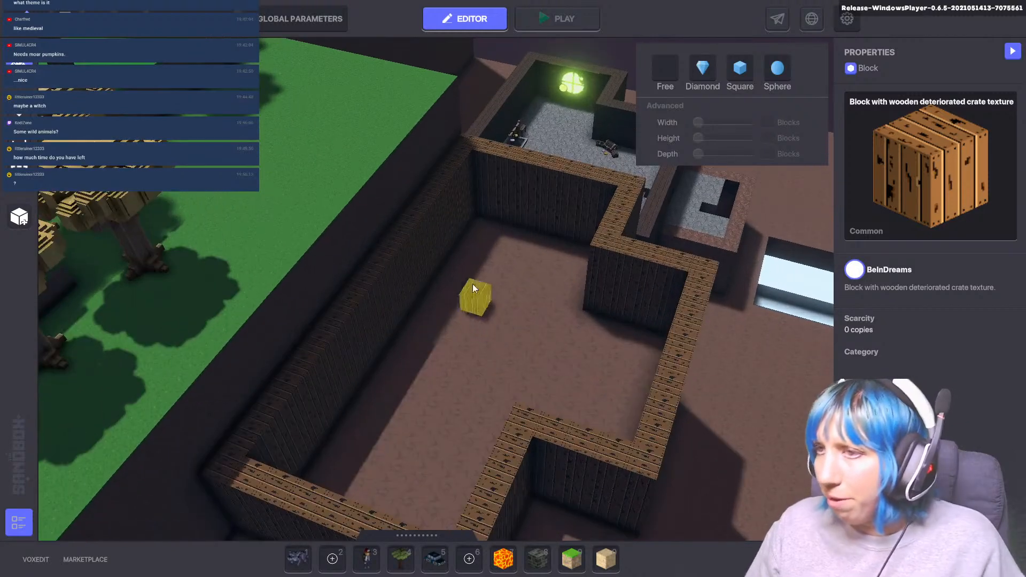
- Pick the Soil with Grass 4 block and lay it across the room's far end and in a strip beside the back wall
{"action": "key", "text": "Tab"}
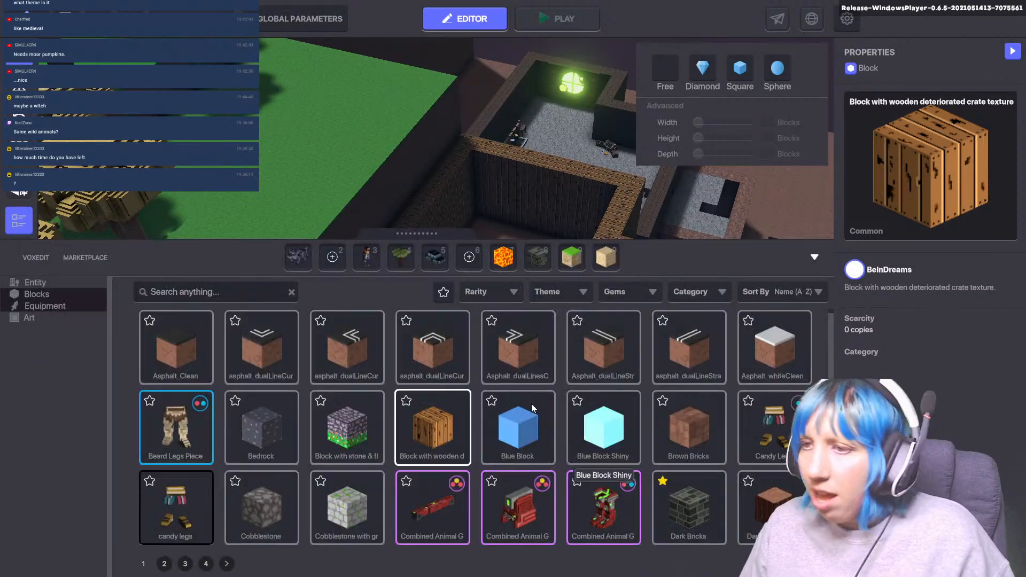
{"action": "left_click", "coordinate": [51, 307]}
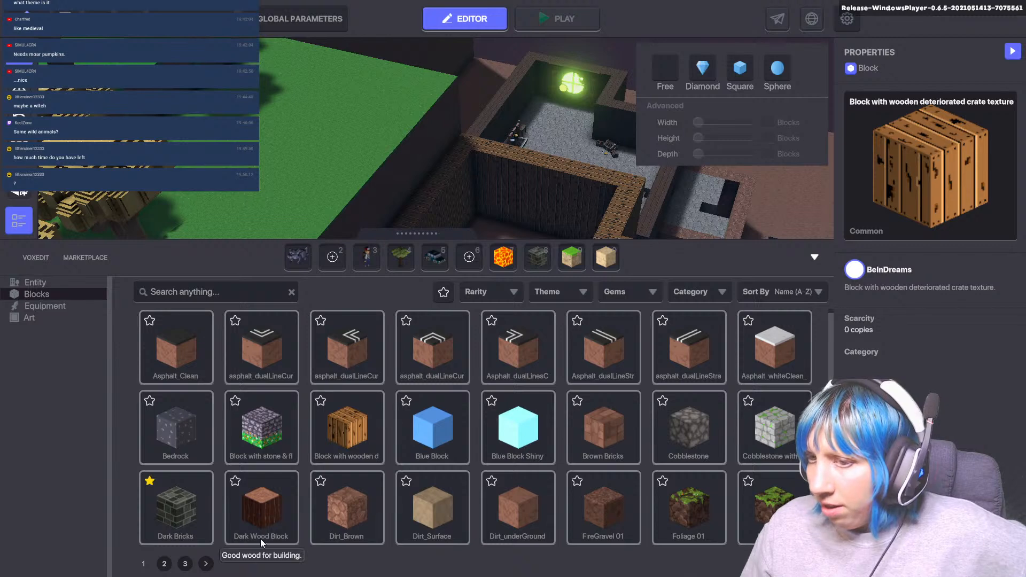
{"action": "left_click", "coordinate": [164, 564]}
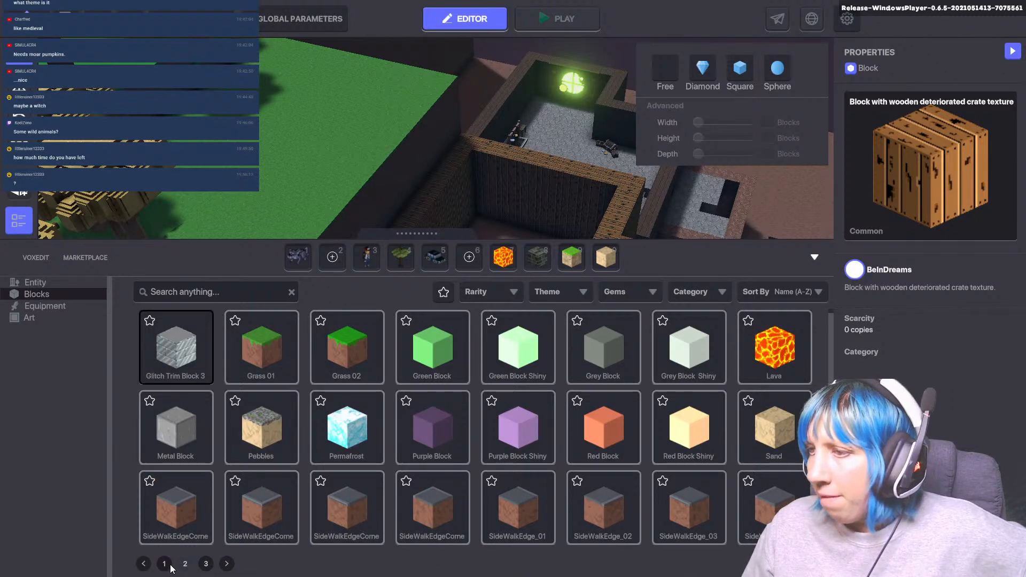
{"action": "left_click", "coordinate": [206, 563]}
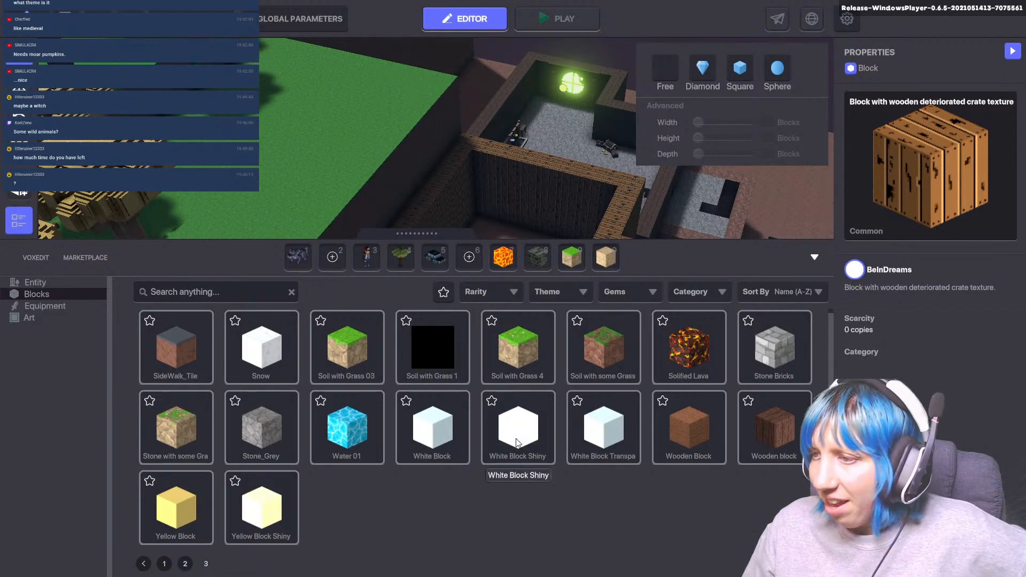
{"action": "left_click", "coordinate": [764, 443]}
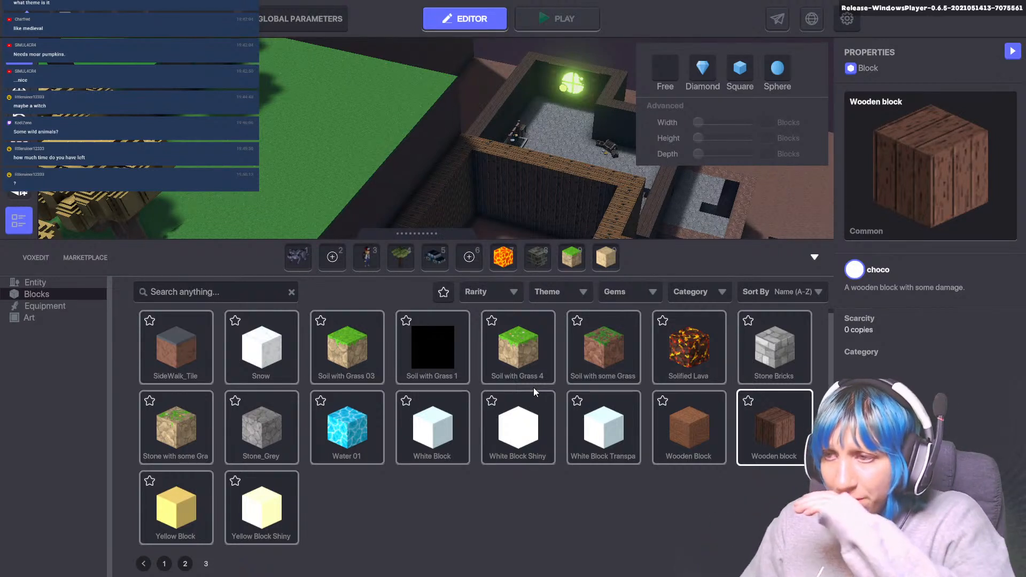
{"action": "left_click", "coordinate": [529, 374]}
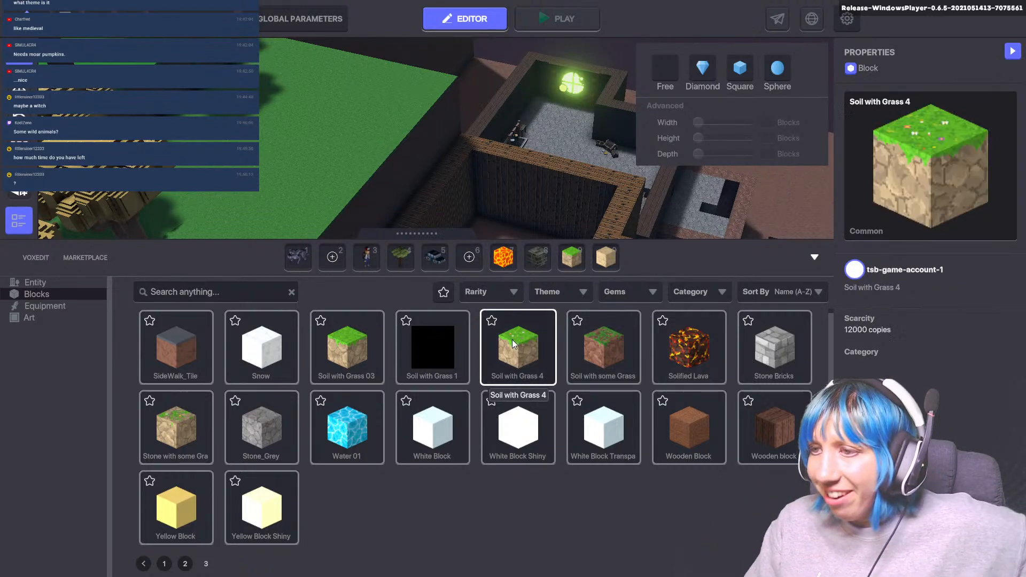
{"action": "left_click", "coordinate": [813, 258]}
{"action": "left_click_drag", "start_coordinate": [485, 222], "coordinate": [578, 307]}
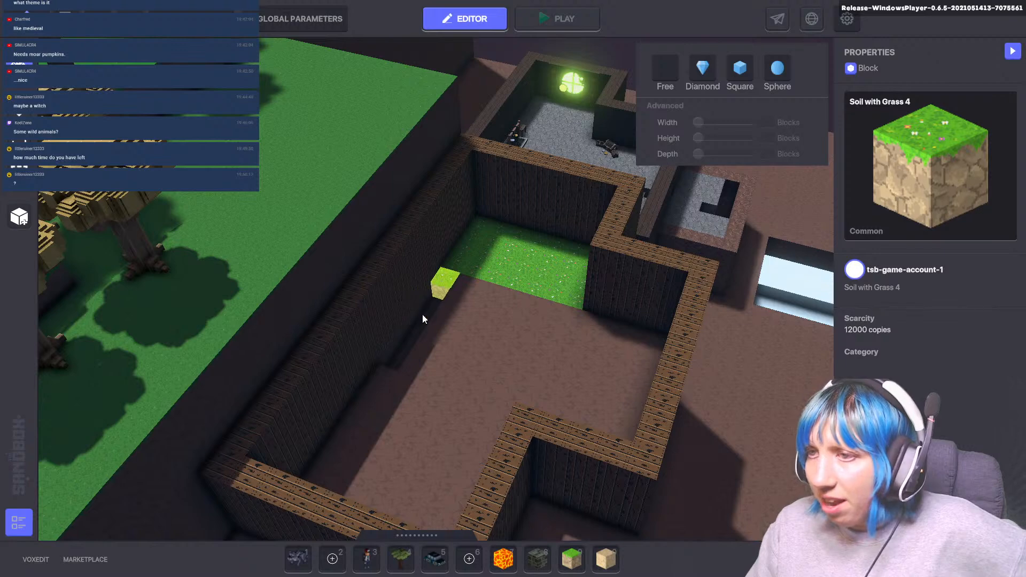
{"action": "left_click_drag", "start_coordinate": [422, 314], "coordinate": [399, 367]}
- Pick the Stone with some Grass 2 block and cover the middle of the room's floor next to the grass
{"action": "key", "text": "Tab"}
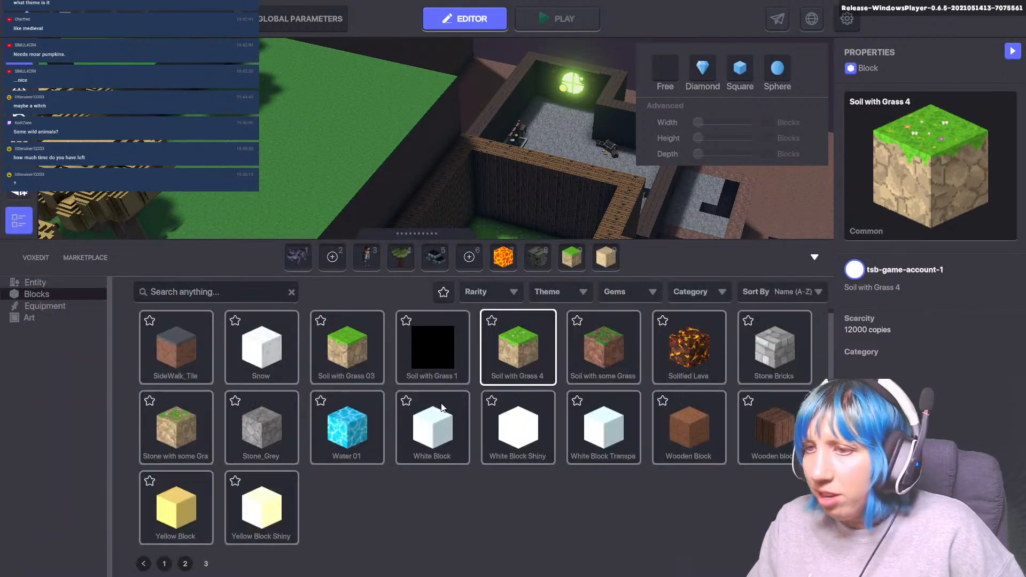
{"action": "left_click", "coordinate": [176, 427]}
{"action": "key", "text": "Tab"}
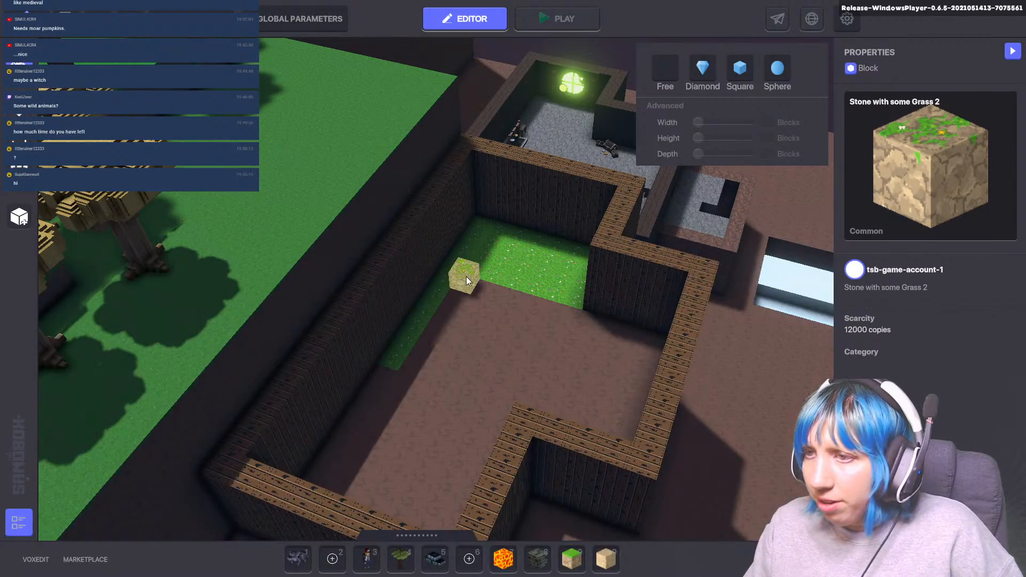
{"action": "left_click_drag", "start_coordinate": [466, 277], "coordinate": [475, 369]}
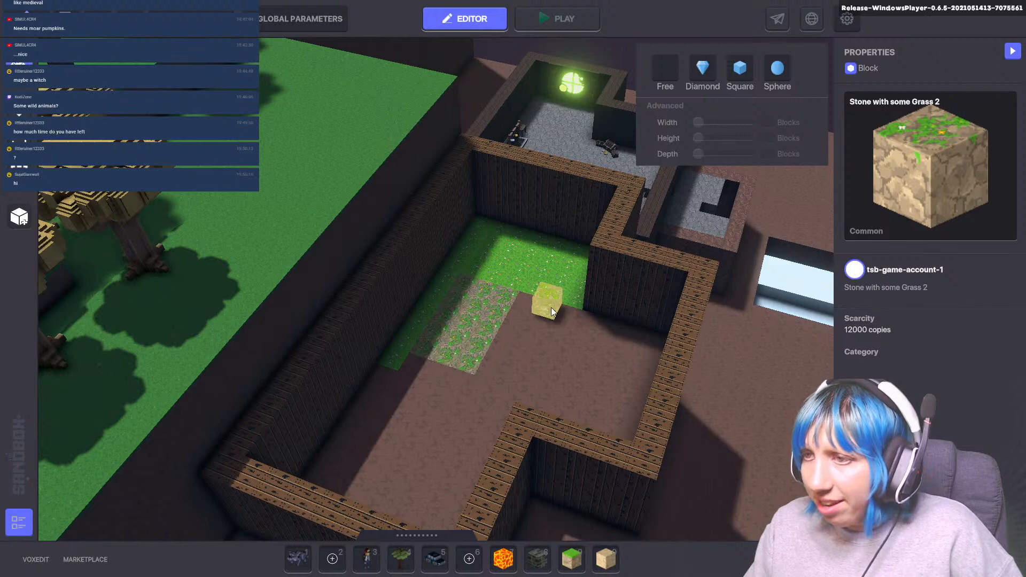
{"action": "left_click_drag", "start_coordinate": [524, 304], "coordinate": [626, 421]}
- Fill the remaining bare floor at the room's other end and in its front recess with Stone with some Grass 2
{"action": "key", "text": "a"}
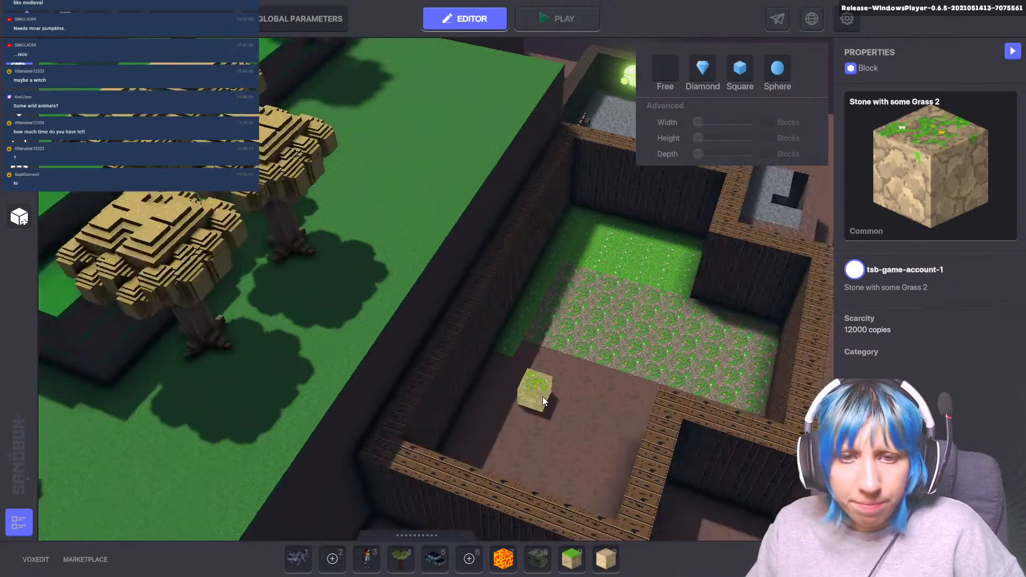
{"action": "key", "text": "s"}
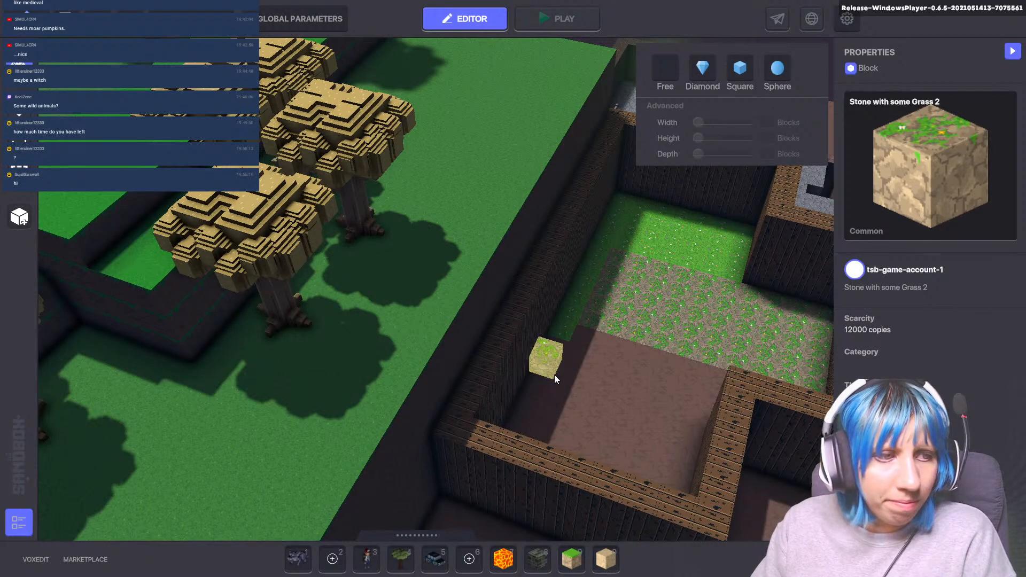
{"action": "key", "text": "d"}
{"action": "key", "text": "s"}
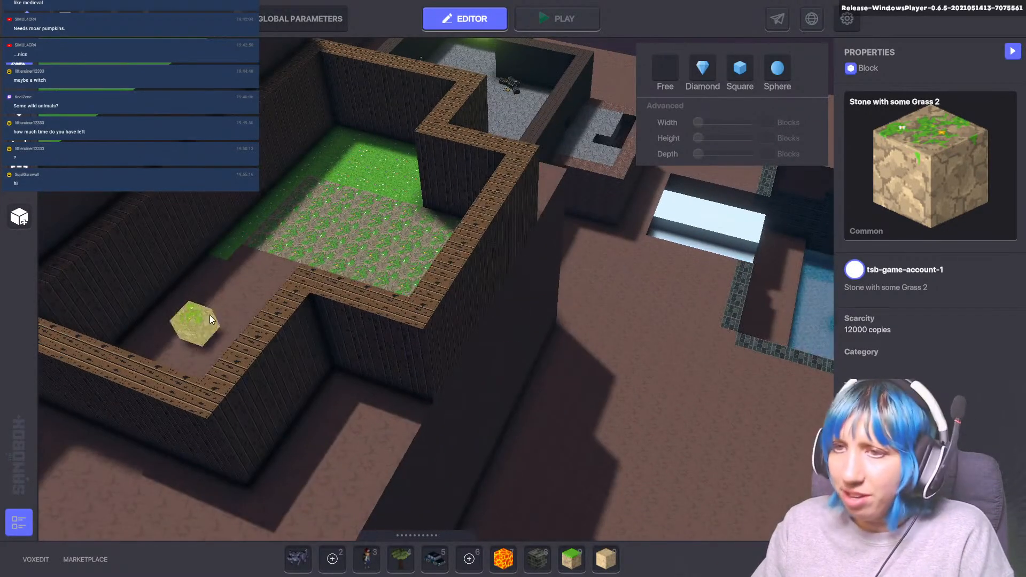
{"action": "key", "text": "a"}
{"action": "key", "text": "s"}
{"action": "right_click_drag", "start_coordinate": [475, 271], "coordinate": [214, 406]}
{"action": "key", "text": "d"}
{"action": "right_click_drag", "start_coordinate": [479, 325], "coordinate": [354, 443]}
{"action": "key", "text": "w"}
{"action": "key", "text": "d"}
{"action": "key", "text": "a"}
{"action": "key", "text": "s"}
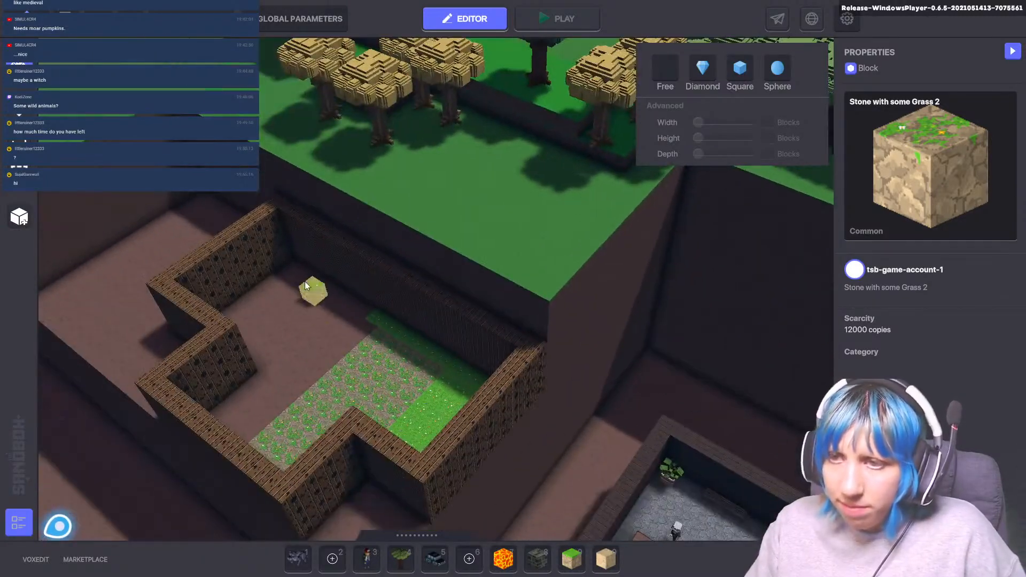
{"action": "left_click_drag", "start_coordinate": [299, 265], "coordinate": [298, 392]}
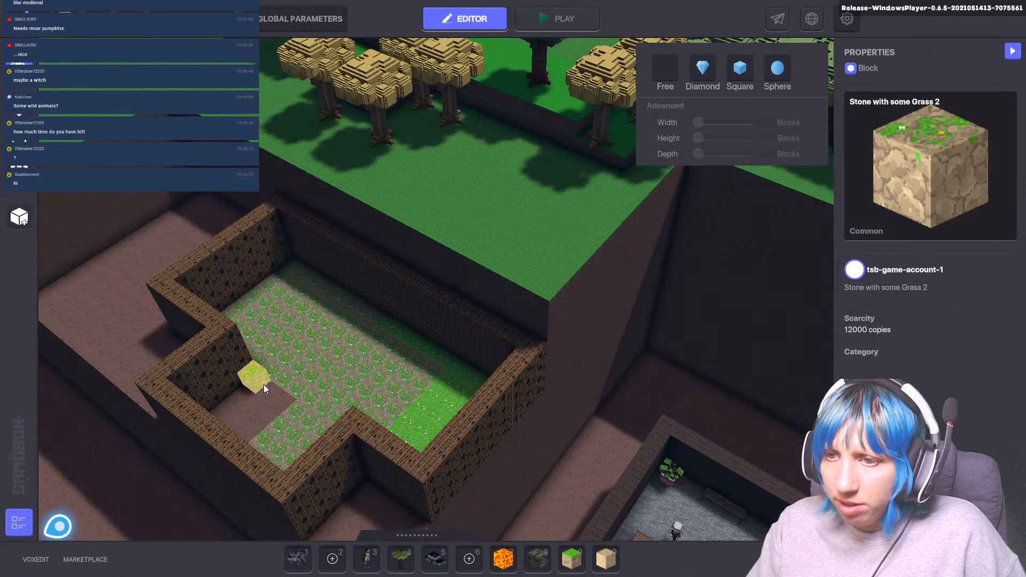
{"action": "left_click_drag", "start_coordinate": [245, 434], "coordinate": [246, 434]}
{"action": "right_click_drag", "start_coordinate": [470, 359], "coordinate": [289, 358]}
{"action": "key", "text": "d"}
{"action": "left_click_drag", "start_coordinate": [389, 304], "coordinate": [428, 334]}
- Pick the dark Wooden block and set a patch of about 2 by 3 blocks into the middle of the mossy stone floor
{"action": "scroll", "coordinate": [476, 359], "scroll_direction": "up", "scroll_amount": 4}
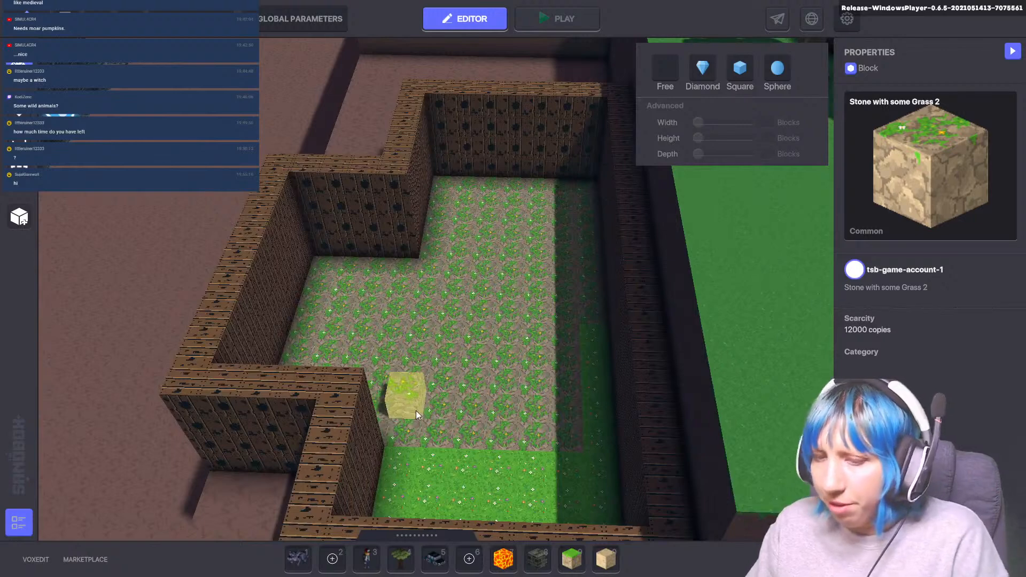
{"action": "key", "text": "Tab"}
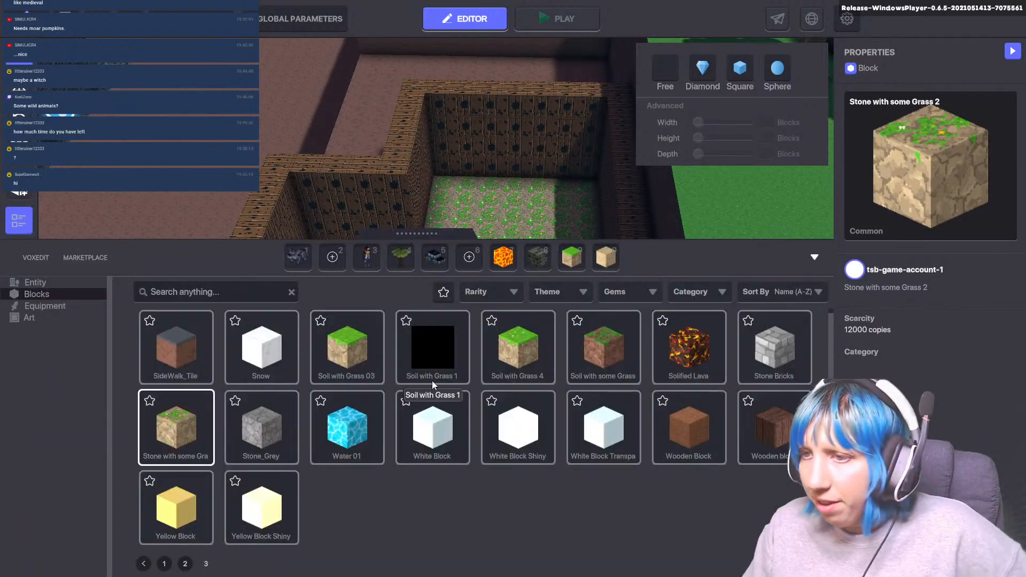
{"action": "left_click", "coordinate": [777, 434]}
{"action": "left_click", "coordinate": [815, 257]}
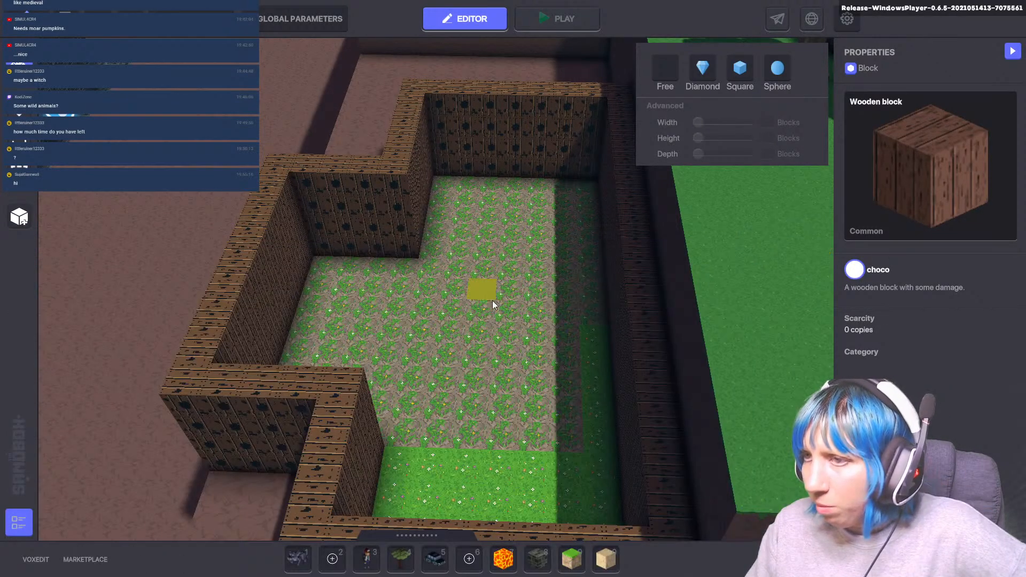
{"action": "left_click_drag", "start_coordinate": [493, 297], "coordinate": [511, 341]}
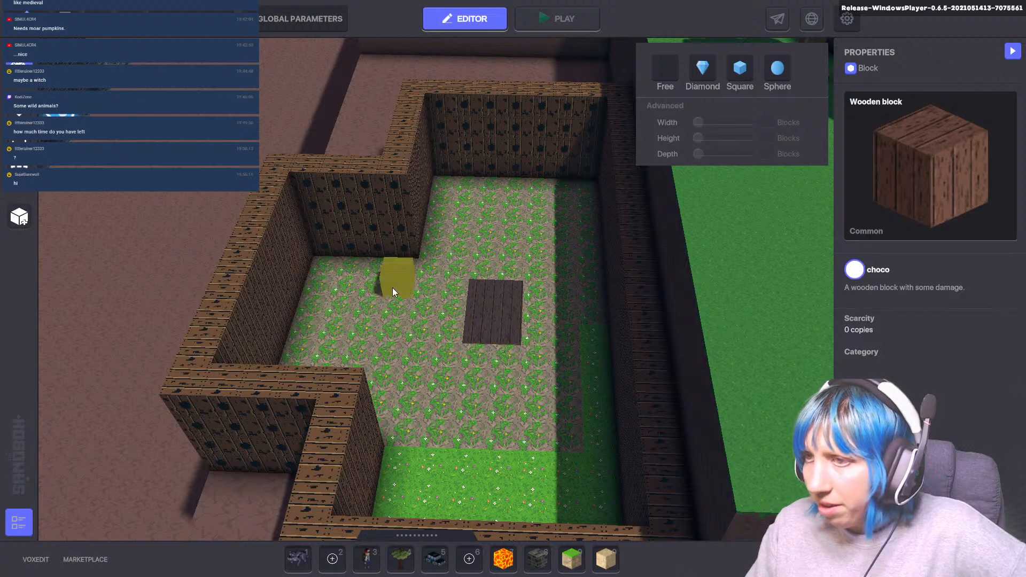
- Set single dark Wooden blocks into the far part of the floor and run a strip from the middle patch along the back wall
{"action": "left_click", "coordinate": [376, 281]}
{"action": "left_click", "coordinate": [489, 201]}
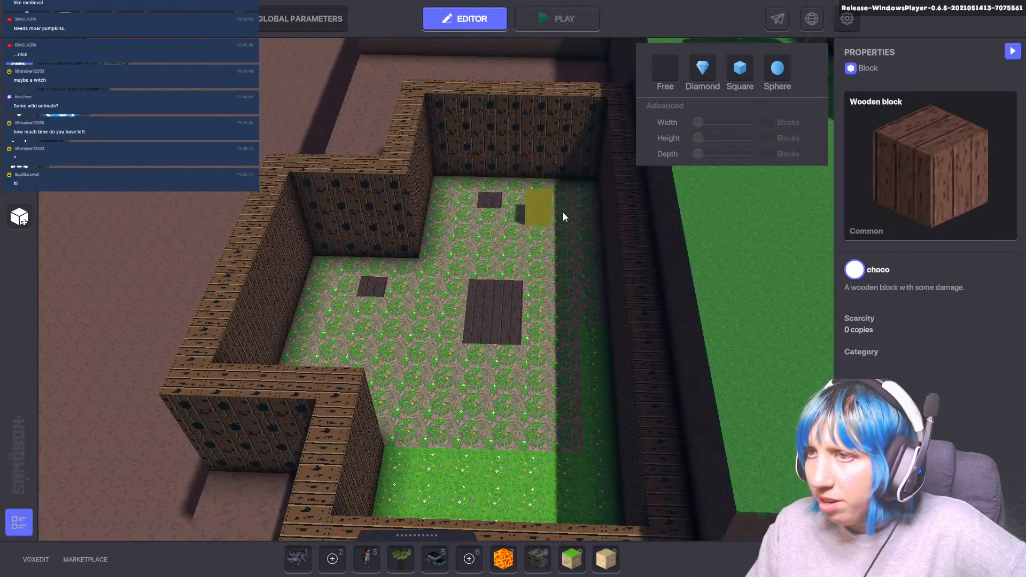
{"action": "left_click", "coordinate": [567, 202]}
{"action": "left_click", "coordinate": [579, 184]}
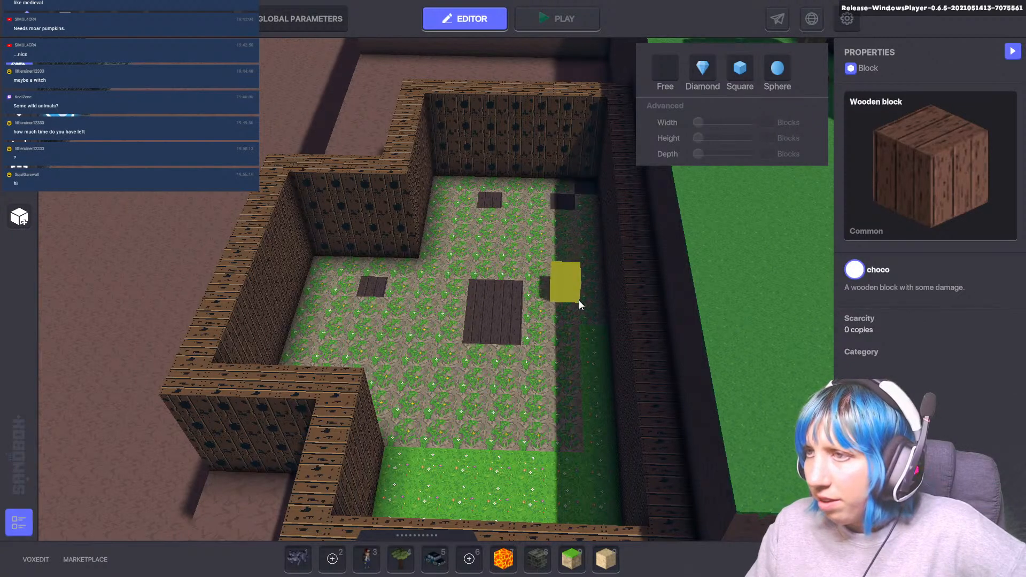
{"action": "left_click_drag", "start_coordinate": [591, 325], "coordinate": [591, 394]}
{"action": "left_click", "coordinate": [569, 314]}
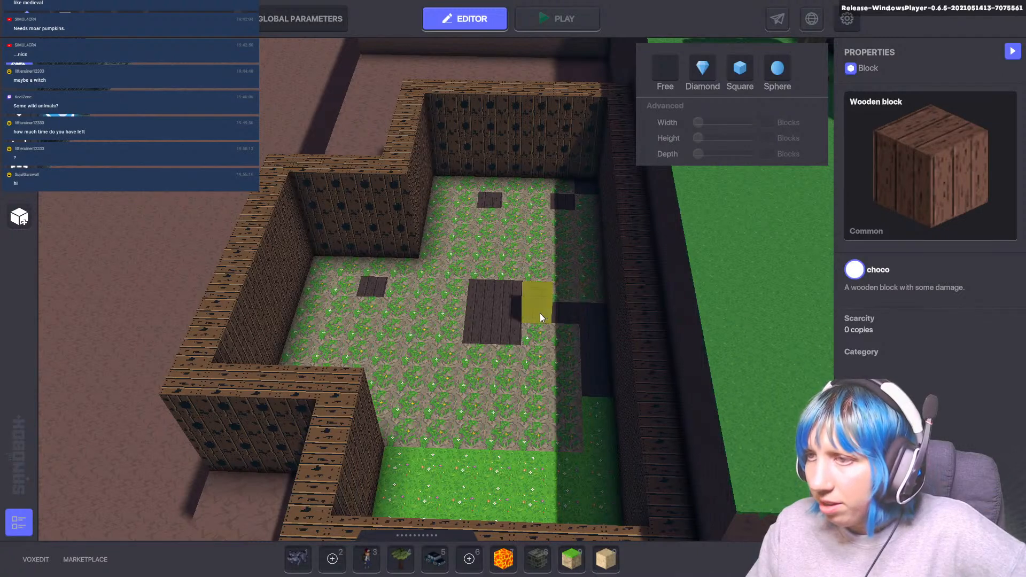
{"action": "left_click", "coordinate": [540, 315]}
- Set an L-shaped strip of dark Wooden blocks into the grass at the room's near end
{"action": "scroll", "coordinate": [459, 448], "scroll_direction": "down", "scroll_amount": 3}
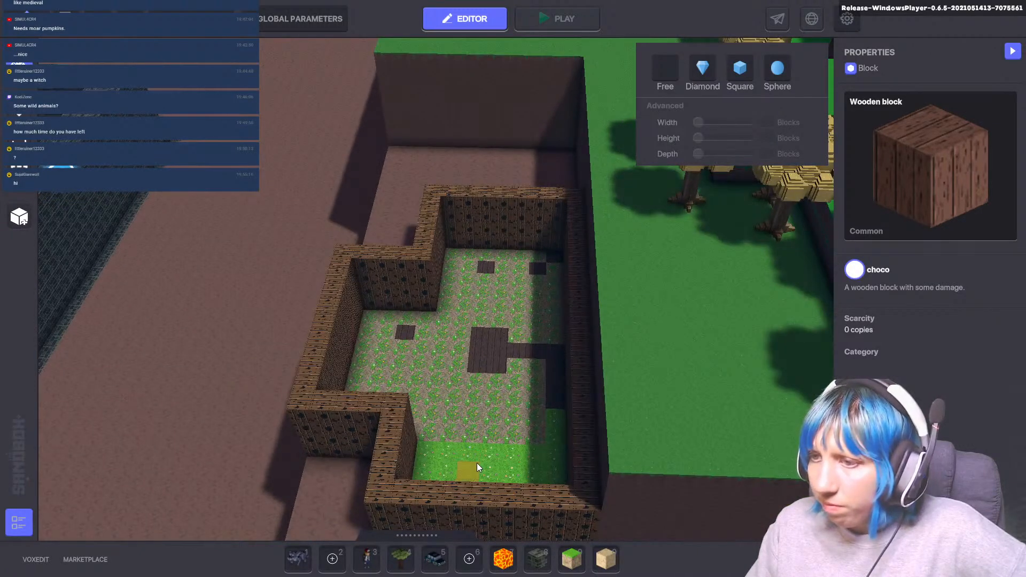
{"action": "left_click", "coordinate": [501, 450]}
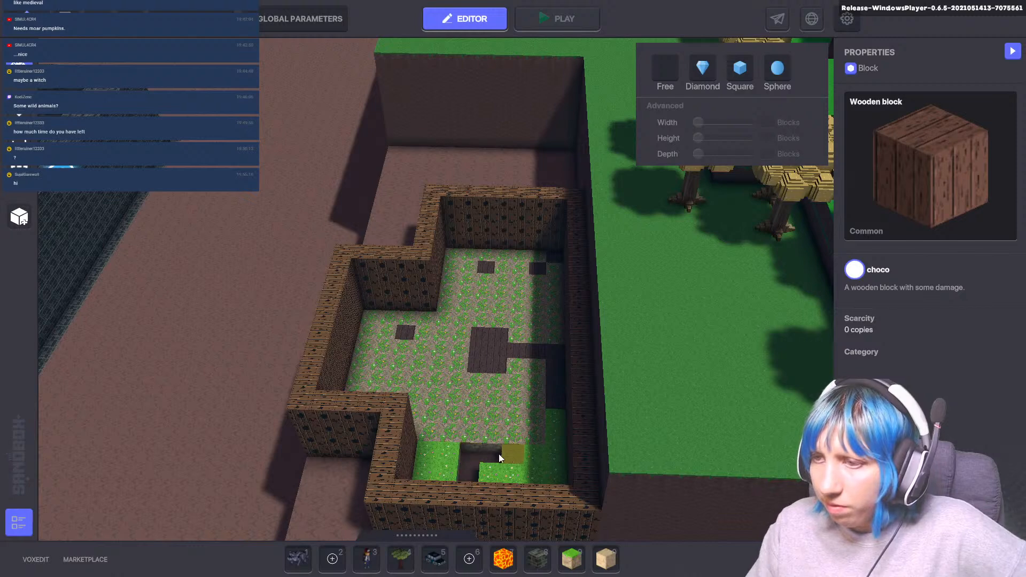
{"action": "left_click", "coordinate": [499, 454]}
{"action": "left_click", "coordinate": [473, 476]}
- Set an L-shaped patch of dark Wooden blocks into the mossy stone beside the front wall's inner corner
{"action": "right_click_drag", "start_coordinate": [499, 418], "coordinate": [466, 394]}
{"action": "left_click", "coordinate": [460, 395]}
{"action": "scroll", "coordinate": [457, 390], "scroll_direction": "up", "scroll_amount": 4}
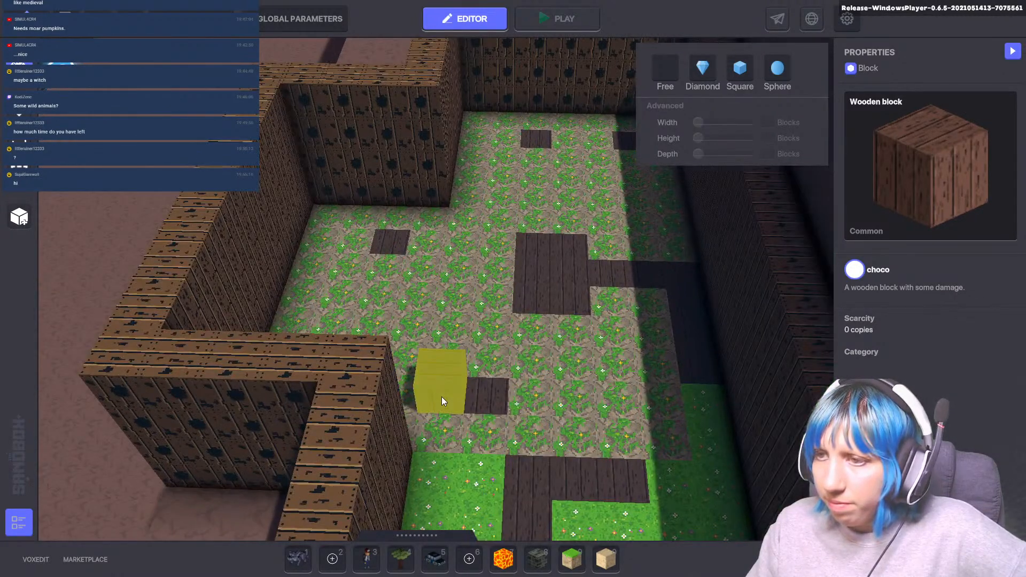
{"action": "left_click", "coordinate": [441, 396]}
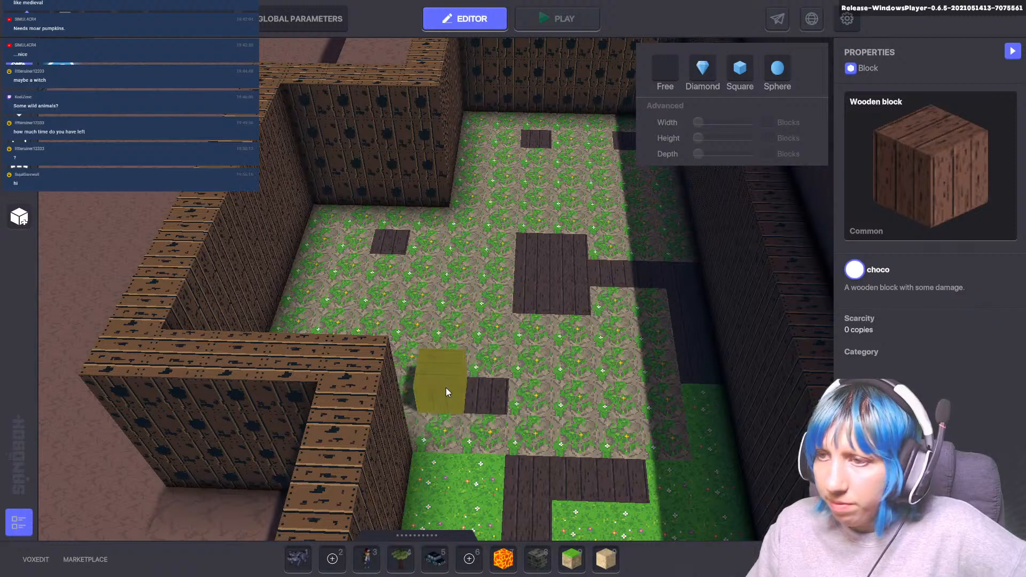
{"action": "left_click", "coordinate": [453, 362]}
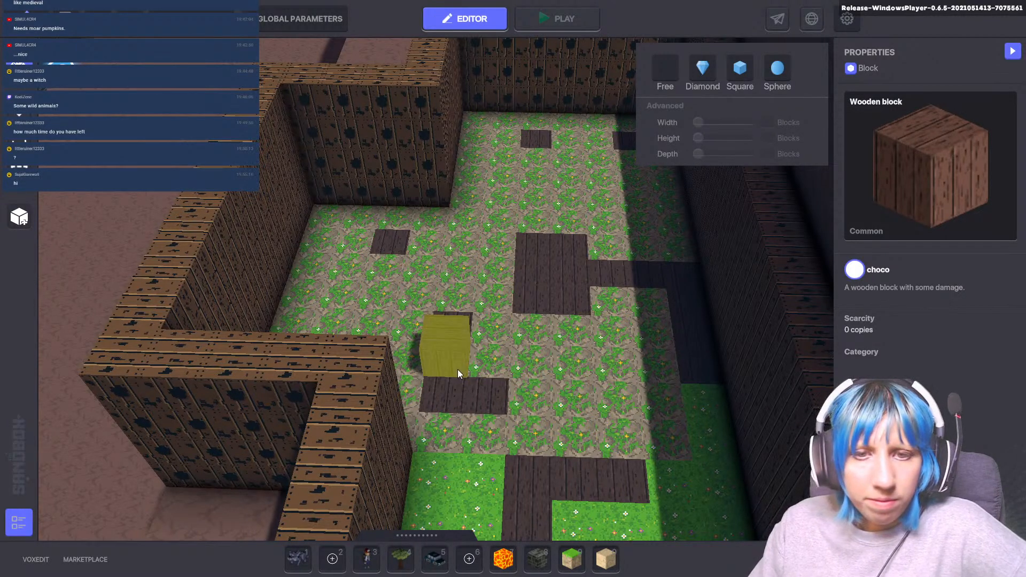
- Connect the middle and front wooden patches and add a zigzag of dark Wooden blocks toward the room's far end
{"action": "scroll", "coordinate": [458, 370], "scroll_direction": "down", "scroll_amount": 5}
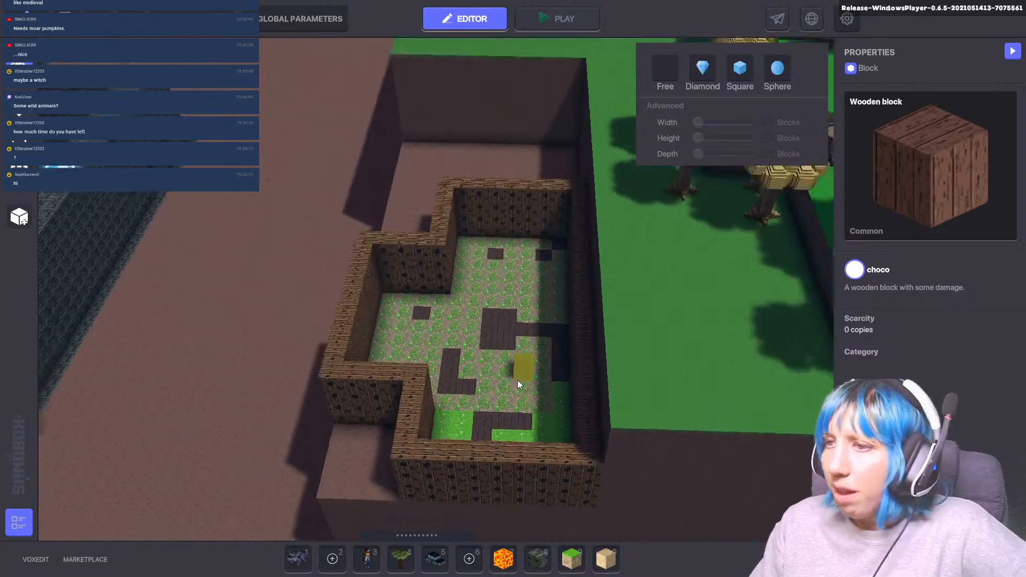
{"action": "scroll", "coordinate": [513, 385], "scroll_direction": "up", "scroll_amount": 5}
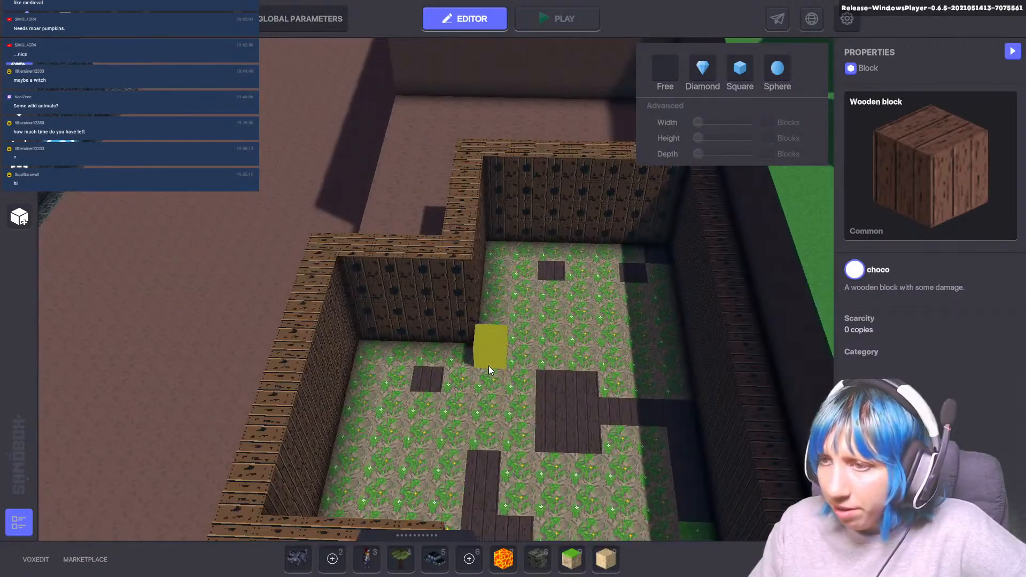
{"action": "left_click", "coordinate": [503, 366]}
{"action": "left_click_drag", "start_coordinate": [518, 417], "coordinate": [522, 438]}
{"action": "left_click_drag", "start_coordinate": [582, 294], "coordinate": [614, 366]}
- Examine the pattern of wooden patches in the room's floor from the front side
{"action": "scroll", "coordinate": [575, 406], "scroll_direction": "down", "scroll_amount": 3}
{"action": "middle_click_drag", "start_coordinate": [572, 409], "coordinate": [493, 381]}
{"action": "right_click_drag", "start_coordinate": [494, 381], "coordinate": [481, 350]}
{"action": "right_click_drag", "start_coordinate": [260, 342], "coordinate": [652, 356]}
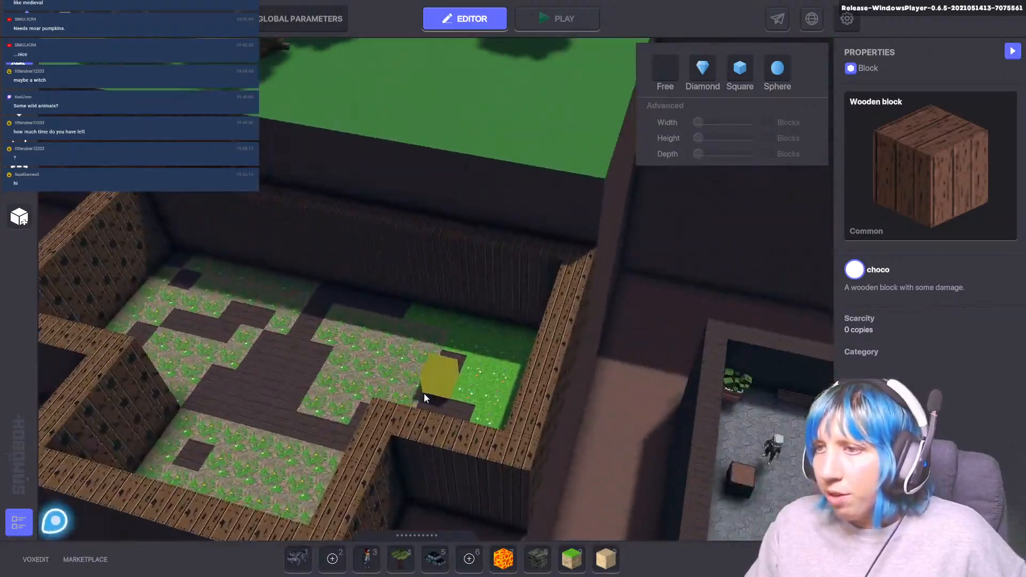
{"action": "right_click_drag", "start_coordinate": [424, 393], "coordinate": [472, 356]}
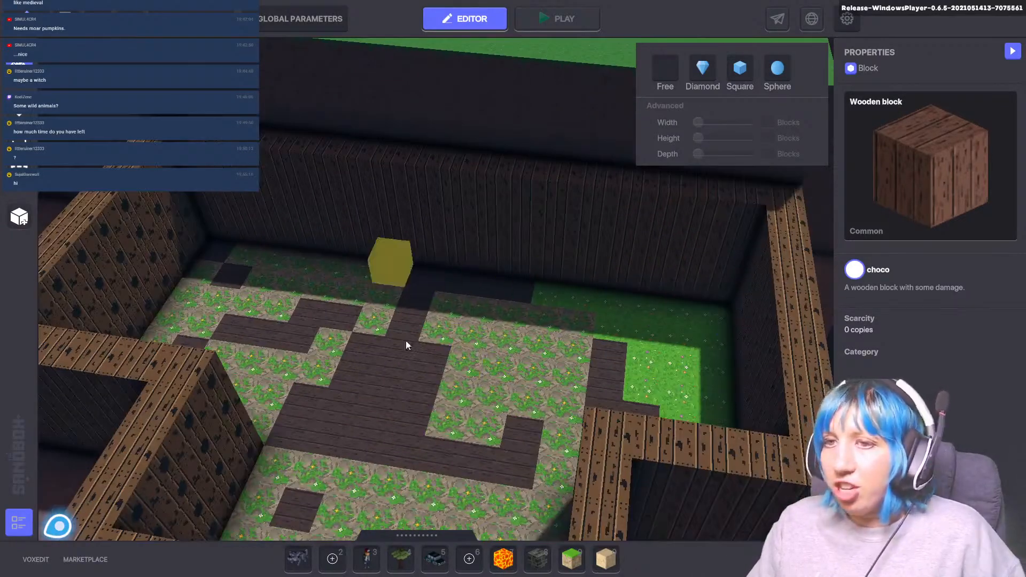
{"action": "scroll", "coordinate": [411, 378], "scroll_direction": "up", "scroll_amount": 3}
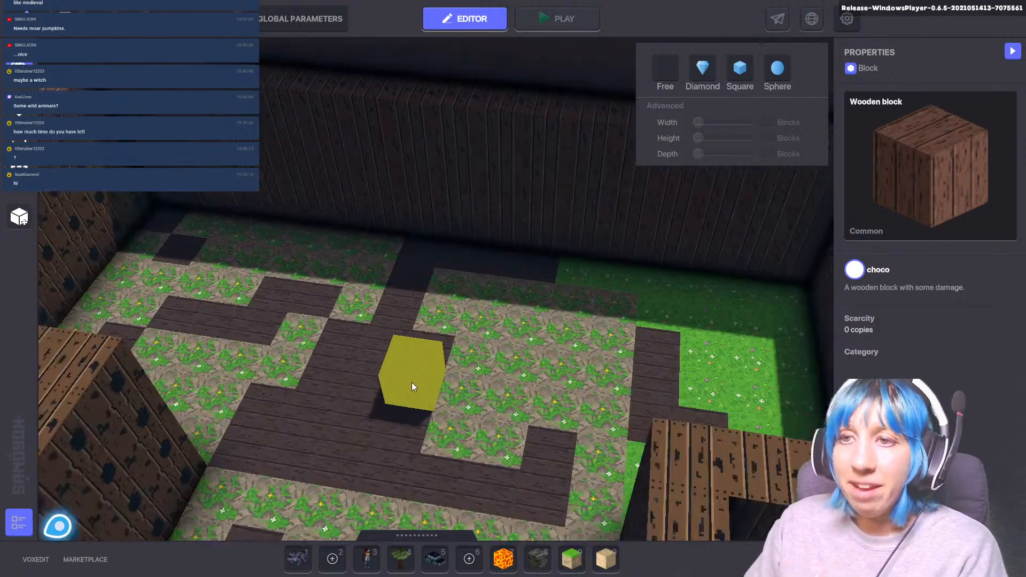
{"action": "scroll", "coordinate": [427, 455], "scroll_direction": "down", "scroll_amount": 3}
- Browse the entity library for Clay Jar 1 and place it in the room's far back corner
{"action": "key", "text": "Tab"}
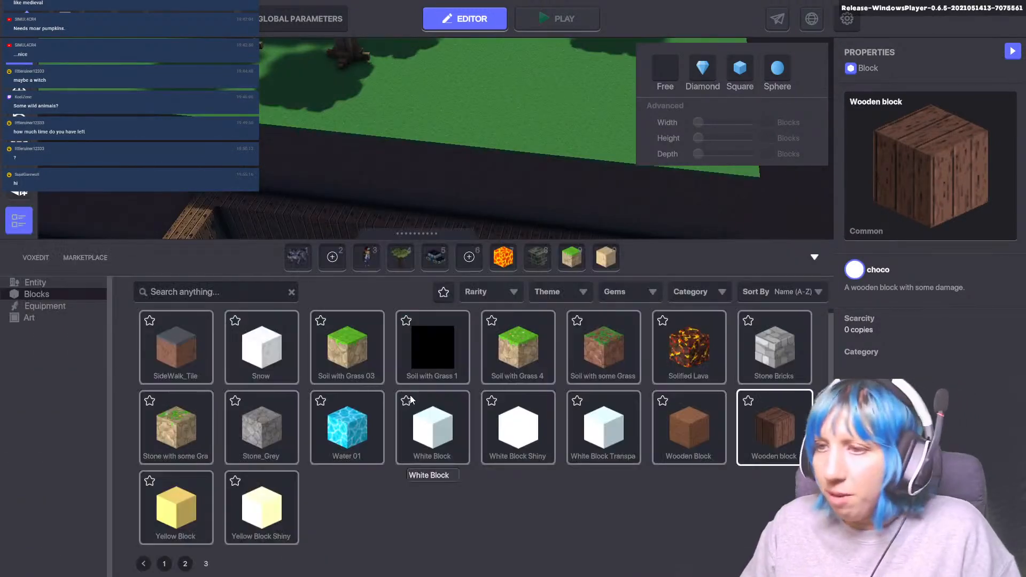
{"action": "left_click", "coordinate": [58, 284]}
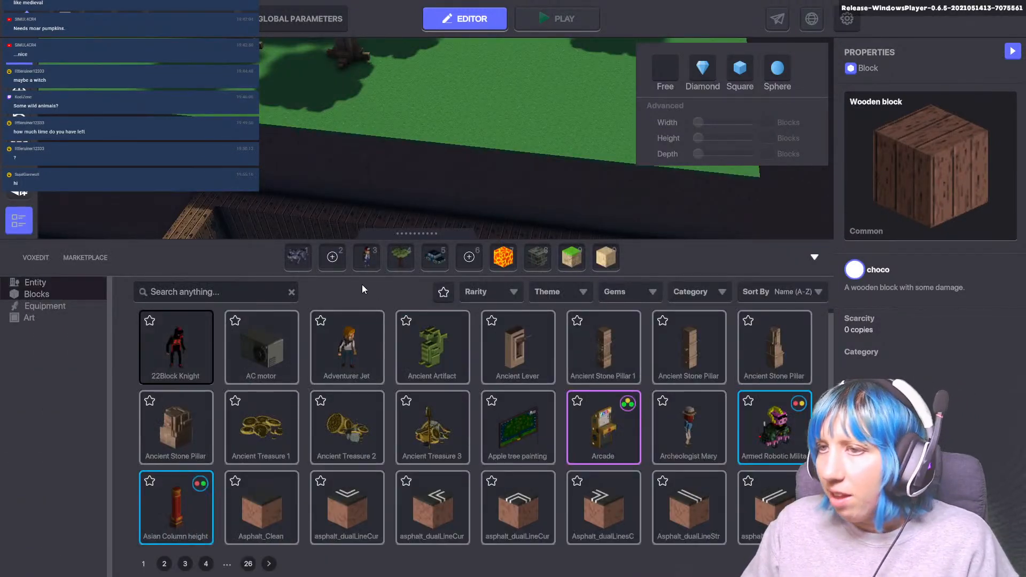
{"action": "scroll", "coordinate": [501, 413], "scroll_direction": "down", "scroll_amount": 1}
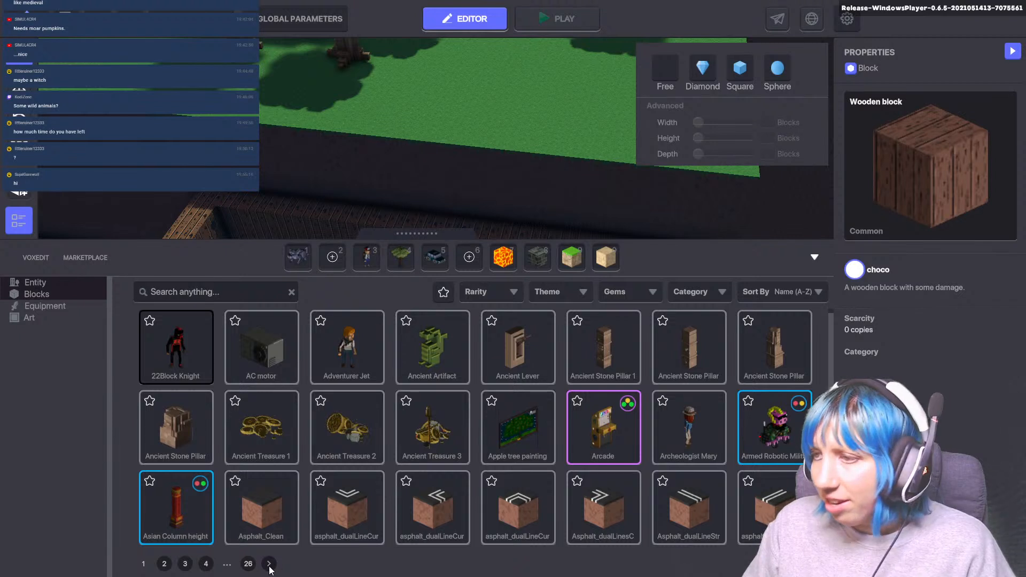
{"action": "left_click", "coordinate": [270, 564]}
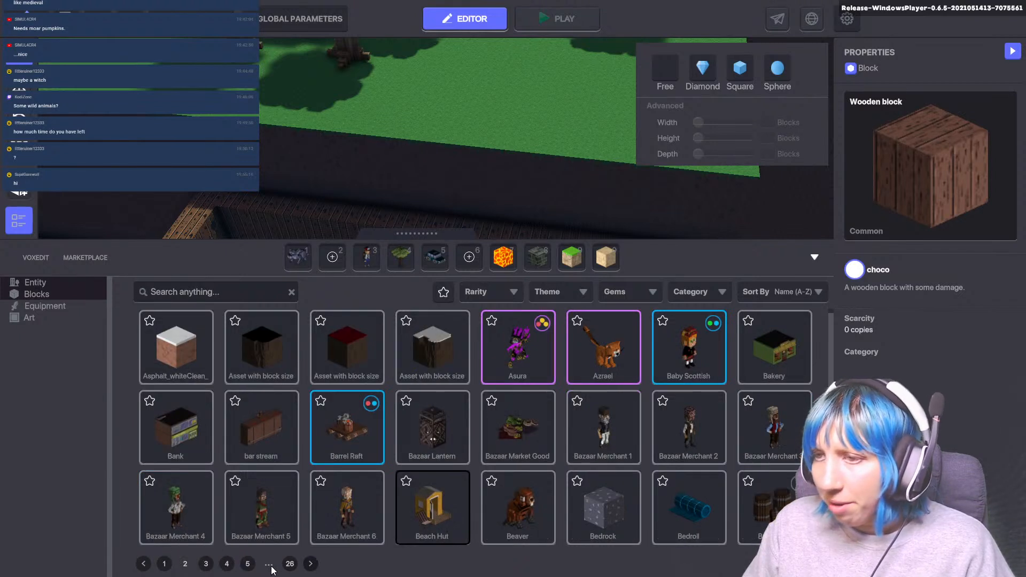
{"action": "left_click", "coordinate": [311, 564]}
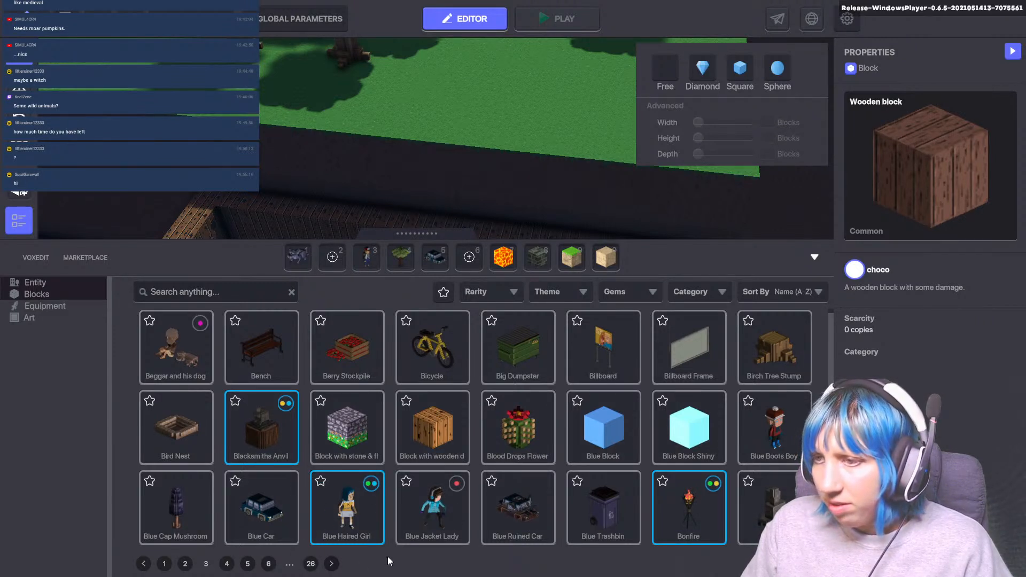
{"action": "left_click", "coordinate": [331, 564]}
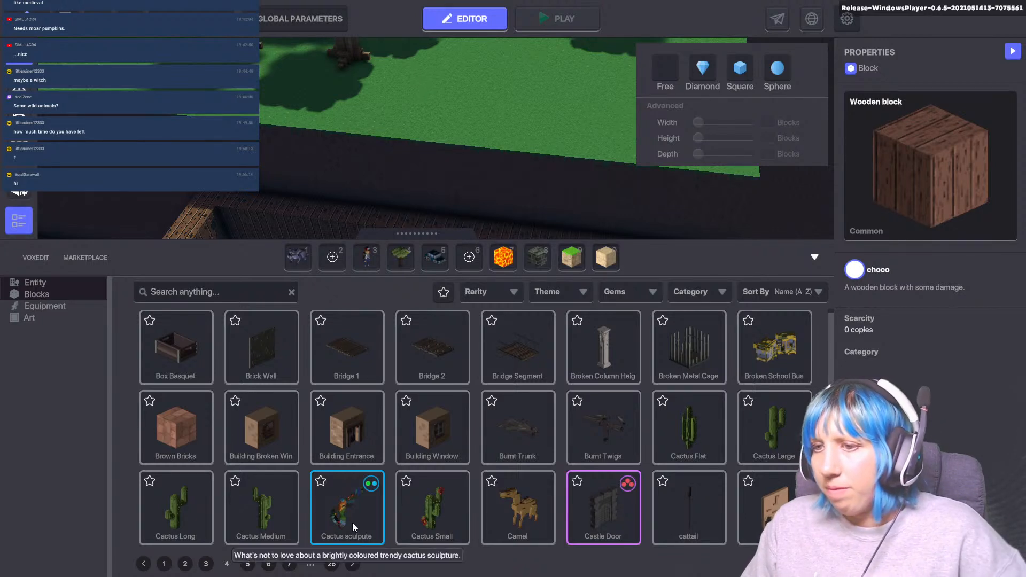
{"action": "left_click", "coordinate": [356, 564]}
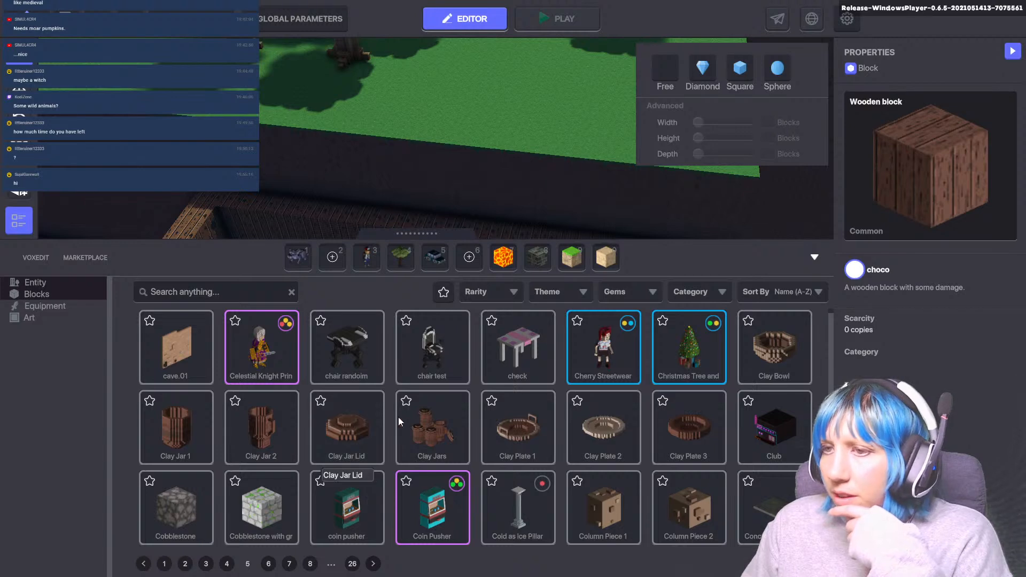
{"action": "left_click", "coordinate": [175, 435]}
{"action": "right_click_drag", "start_coordinate": [322, 191], "coordinate": [299, 148]}
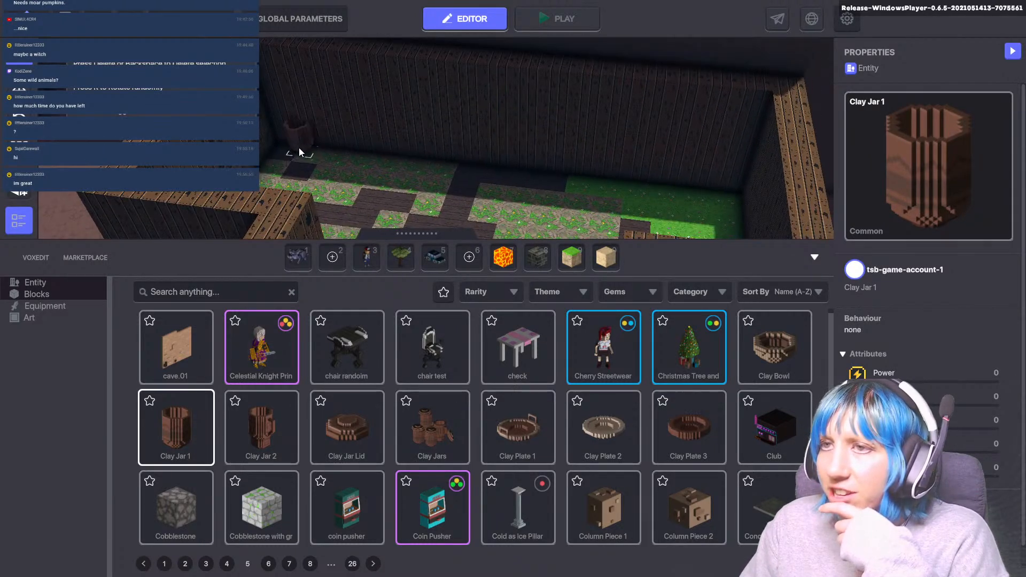
{"action": "left_click", "coordinate": [288, 156]}
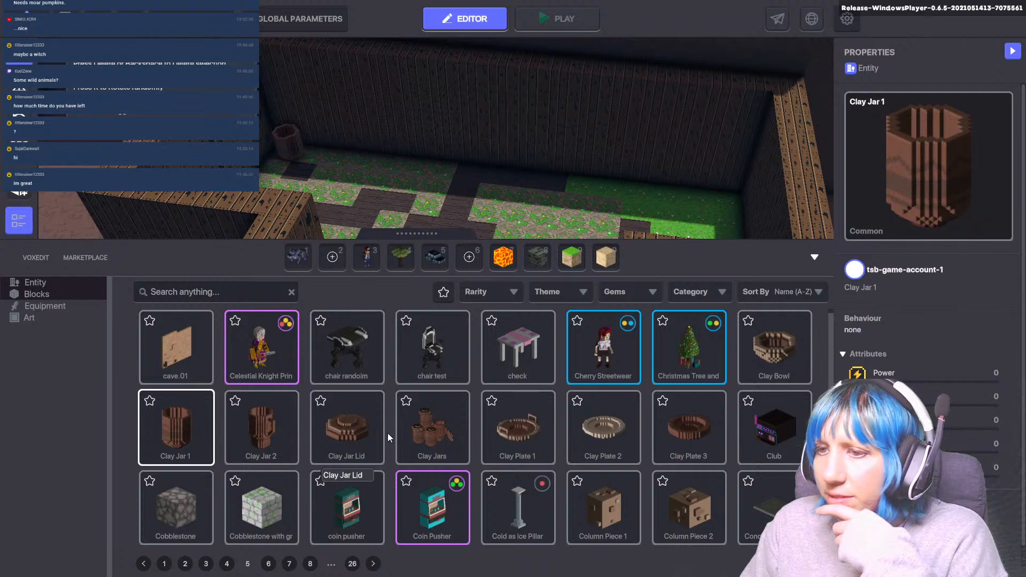
- Place the Clay Jars group in front of the single jar and Clay Plate 1 beside it along the back wall
{"action": "left_click", "coordinate": [444, 432]}
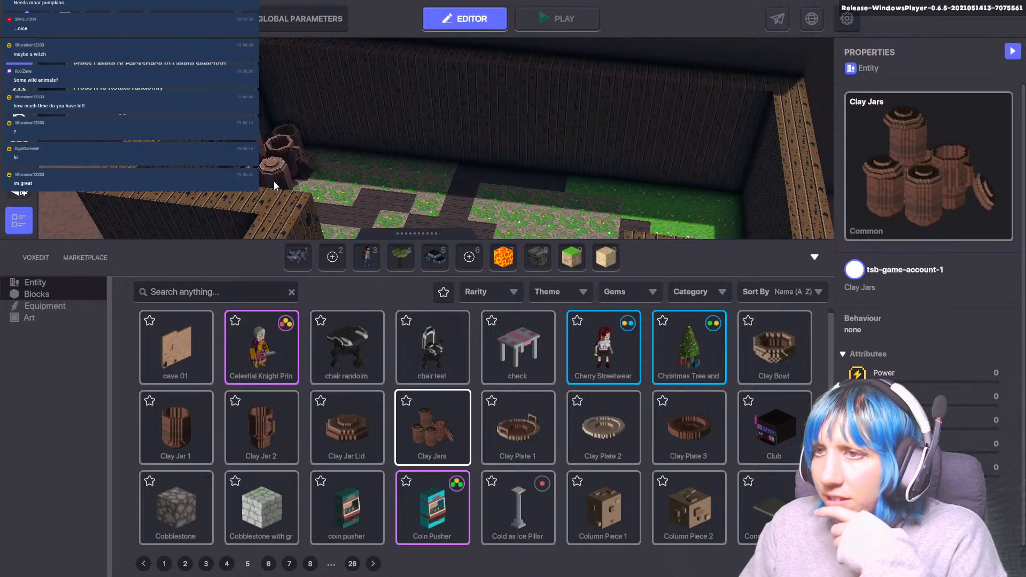
{"action": "left_click", "coordinate": [521, 430]}
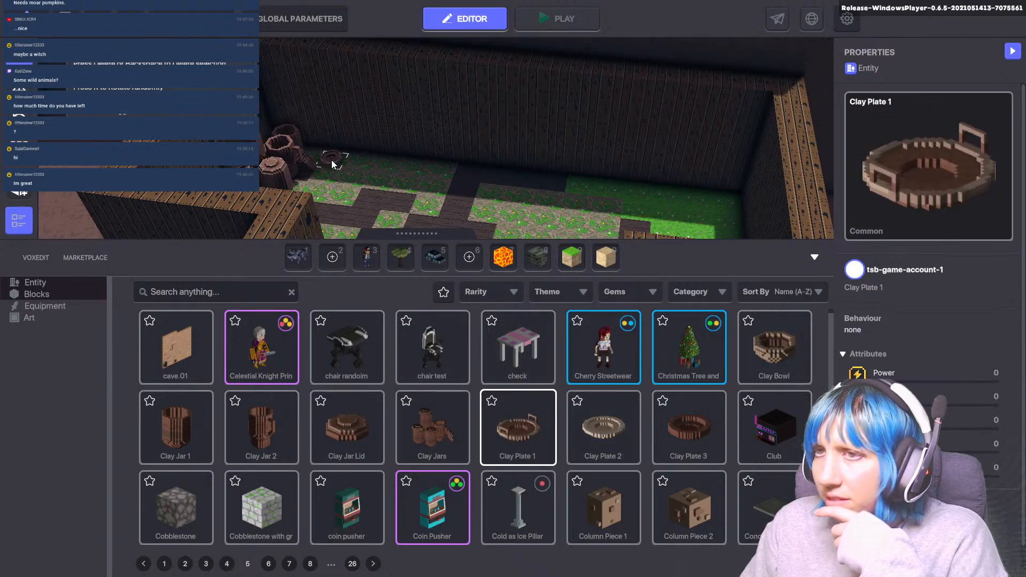
{"action": "left_click", "coordinate": [333, 164]}
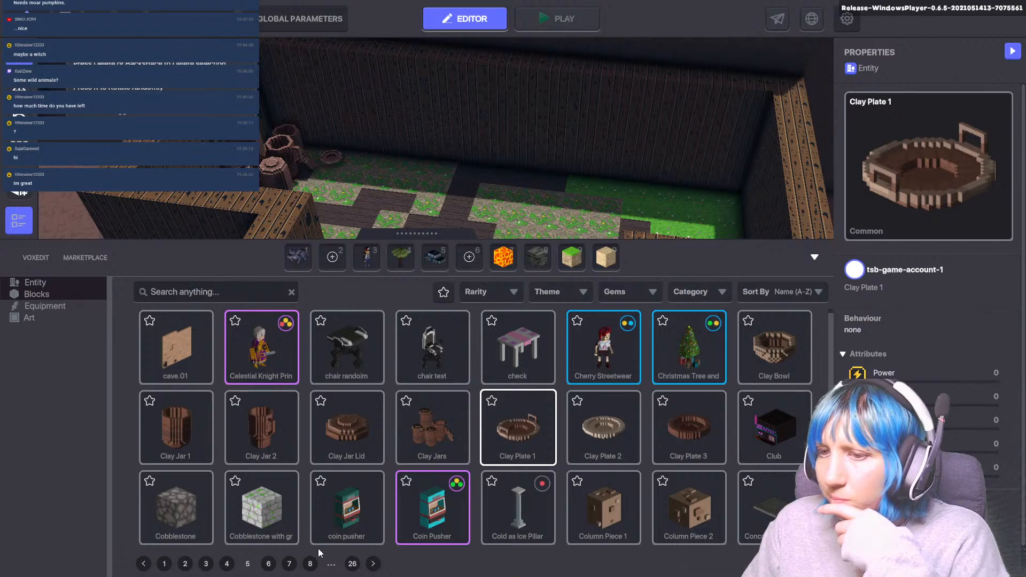
- Pick Dandelion Flower White and plant one beside the clay plate and two on the grass at the room's other end
{"action": "left_click", "coordinate": [372, 564]}
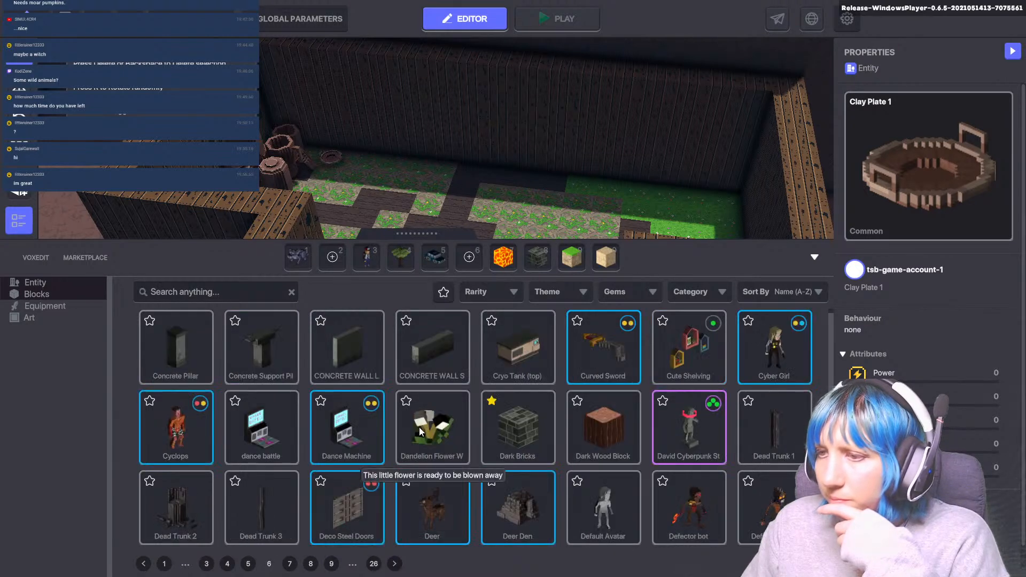
{"action": "left_click", "coordinate": [439, 426]}
{"action": "left_click", "coordinate": [338, 164]}
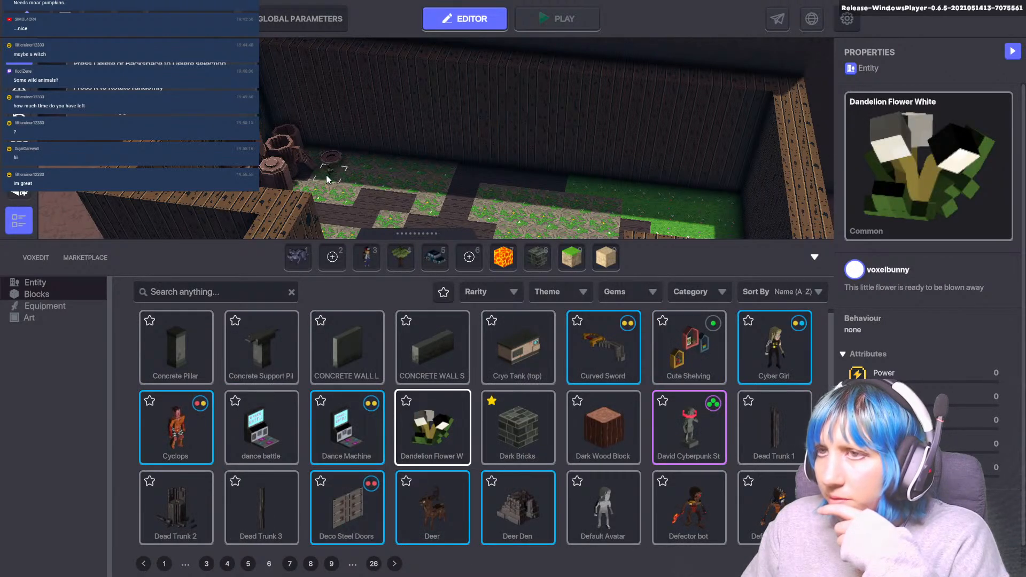
{"action": "left_click", "coordinate": [322, 174]}
{"action": "left_click", "coordinate": [627, 188]}
{"action": "left_click", "coordinate": [657, 192]}
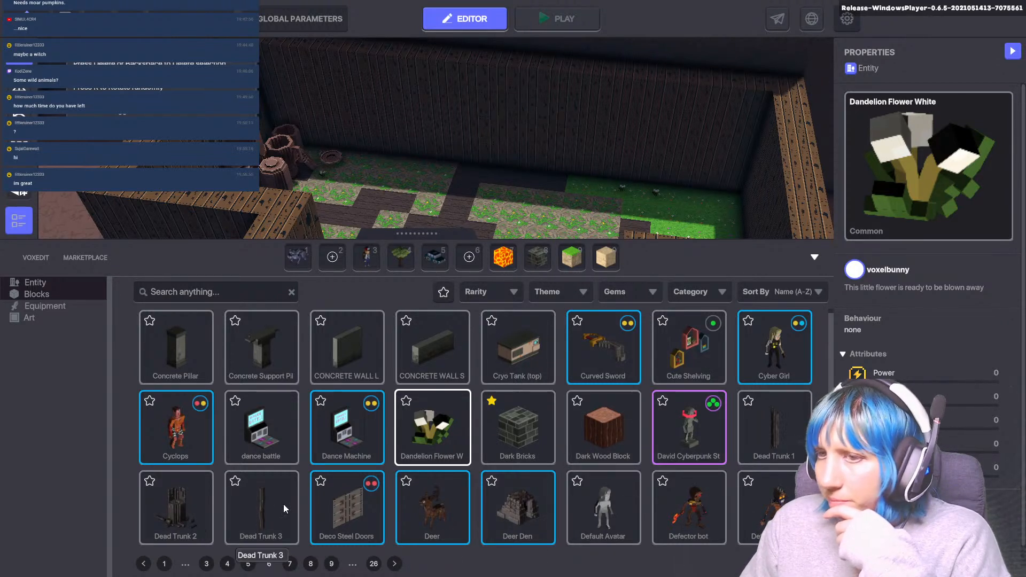
- Pick the Desert Armadillo Hare and place it beside the clay plate near the back wall
{"action": "left_click", "coordinate": [265, 357]}
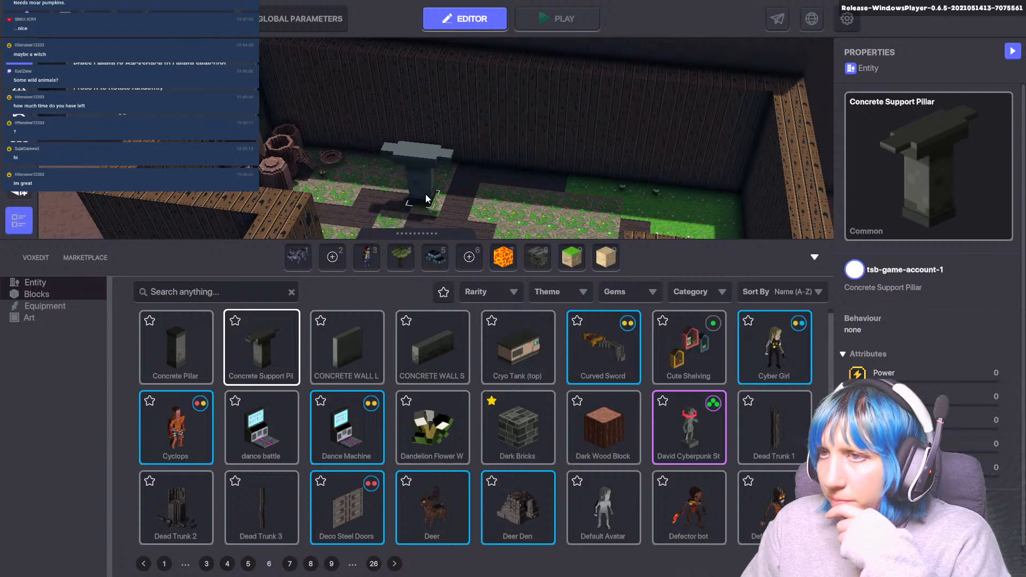
{"action": "left_click", "coordinate": [395, 563]}
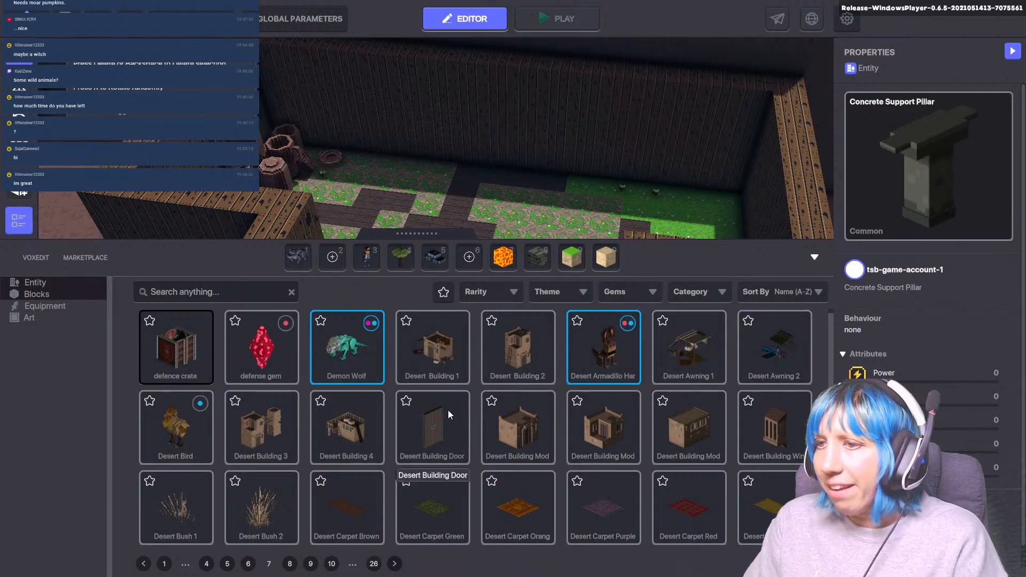
{"action": "left_click", "coordinate": [607, 365]}
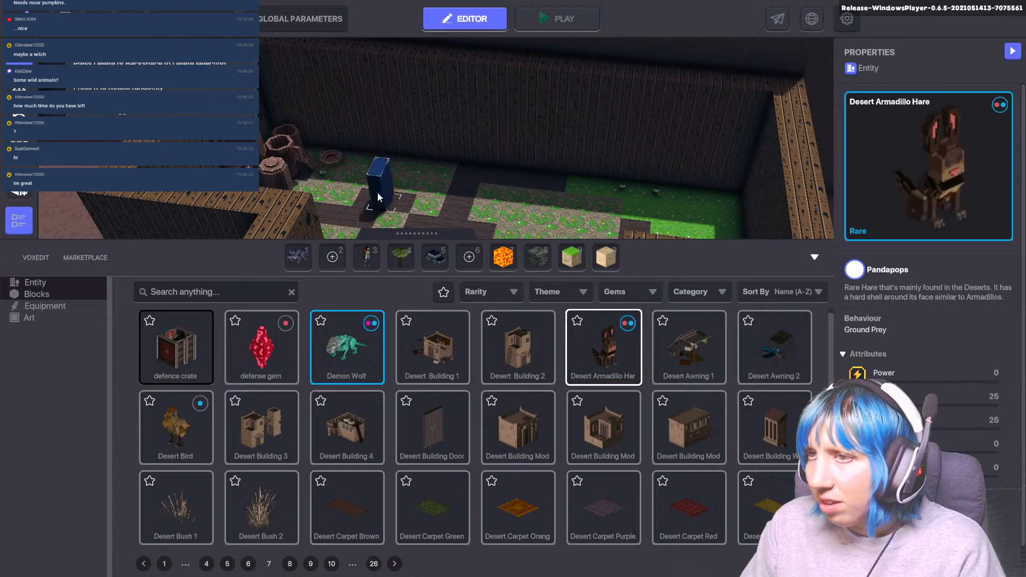
{"action": "scroll", "coordinate": [413, 168], "scroll_direction": "up", "scroll_amount": 3}
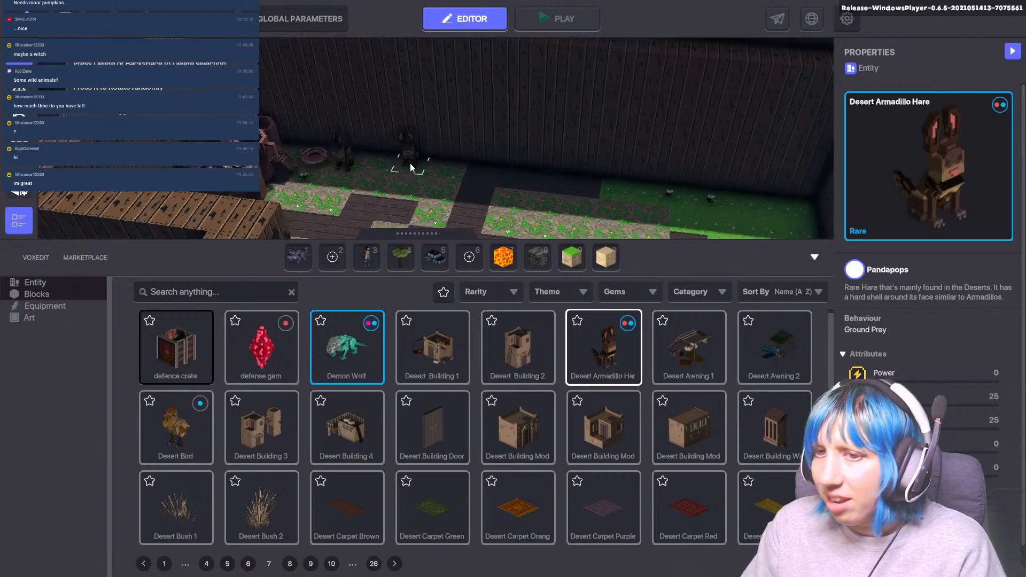
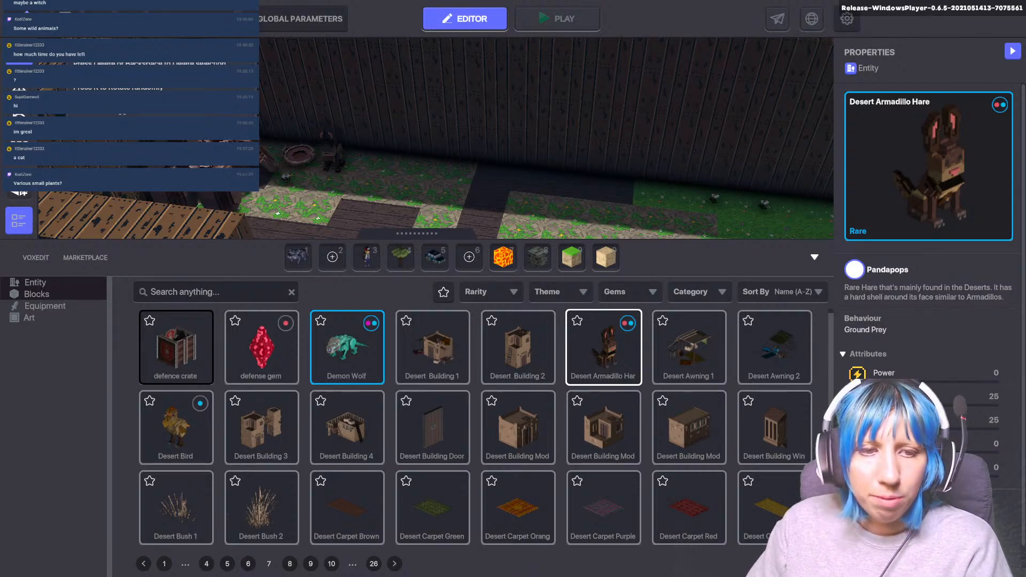
- Switch to the sticky notes to check the list of build ideas and return to the level editor
{"action": "key", "text": "alt+Tab"}
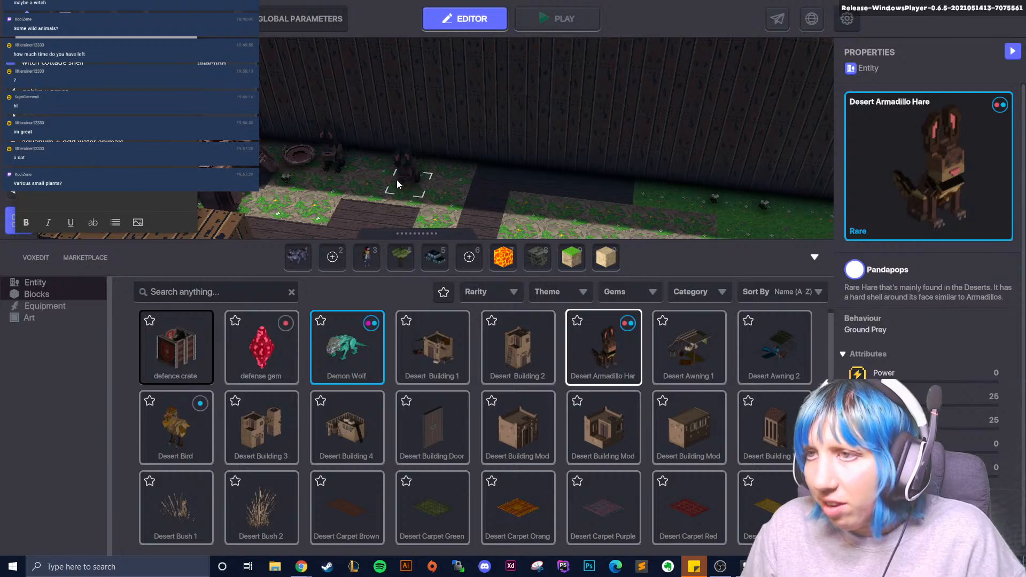
{"action": "left_click", "coordinate": [384, 96]}
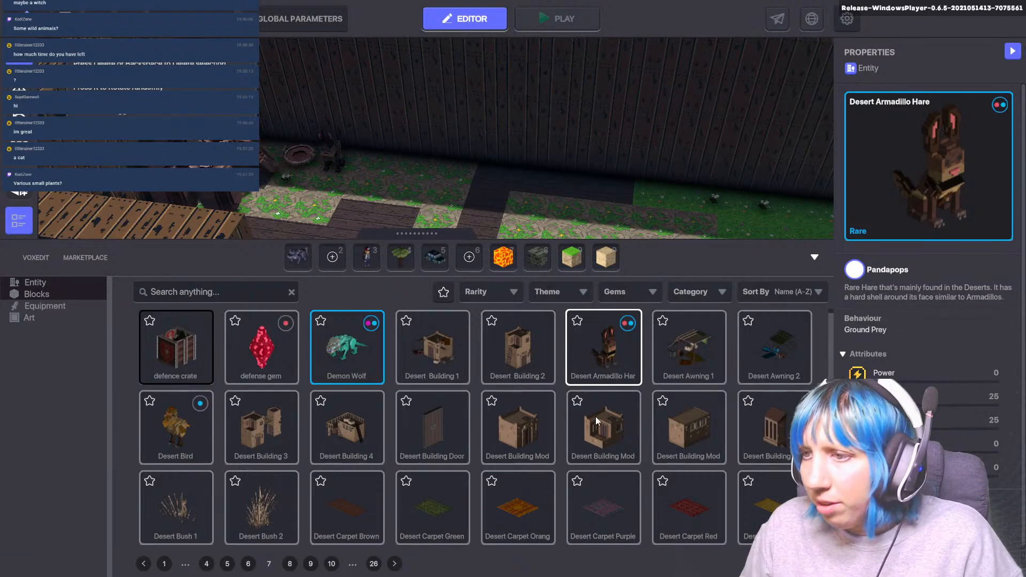
- Find the Grass plant in the asset library and plant one near the armadillo hare and one beside the dandelions
{"action": "scroll", "coordinate": [595, 423], "scroll_direction": "down", "scroll_amount": 3}
{"action": "left_click", "coordinate": [394, 569]}
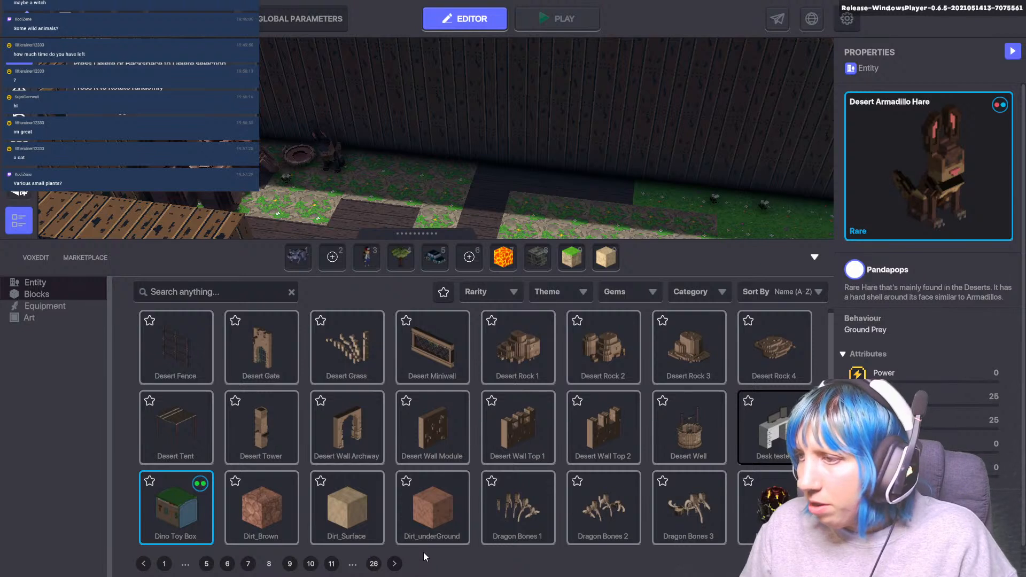
{"action": "left_click", "coordinate": [394, 563]}
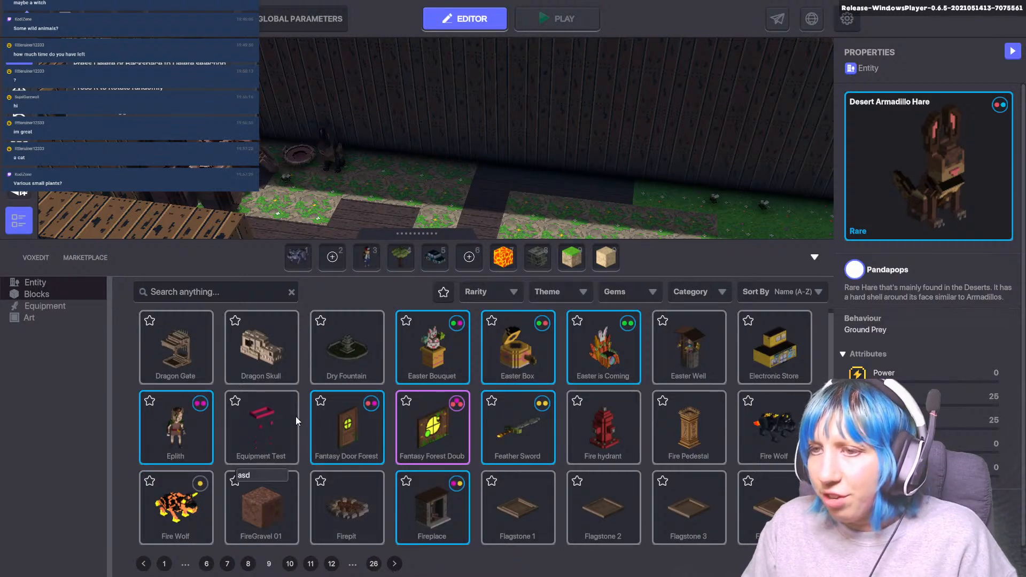
{"action": "left_click", "coordinate": [395, 565]}
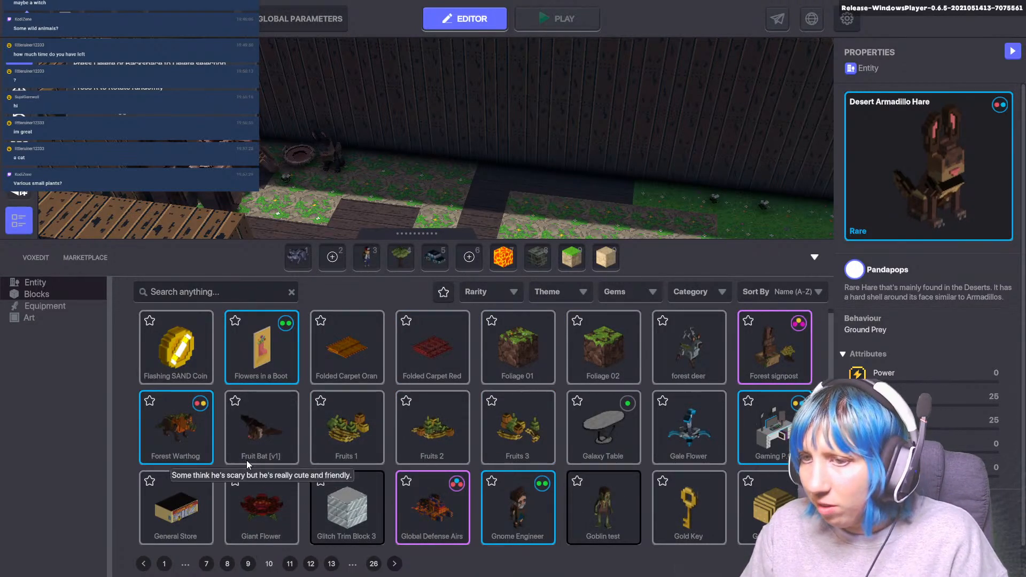
{"action": "left_click", "coordinate": [395, 565]}
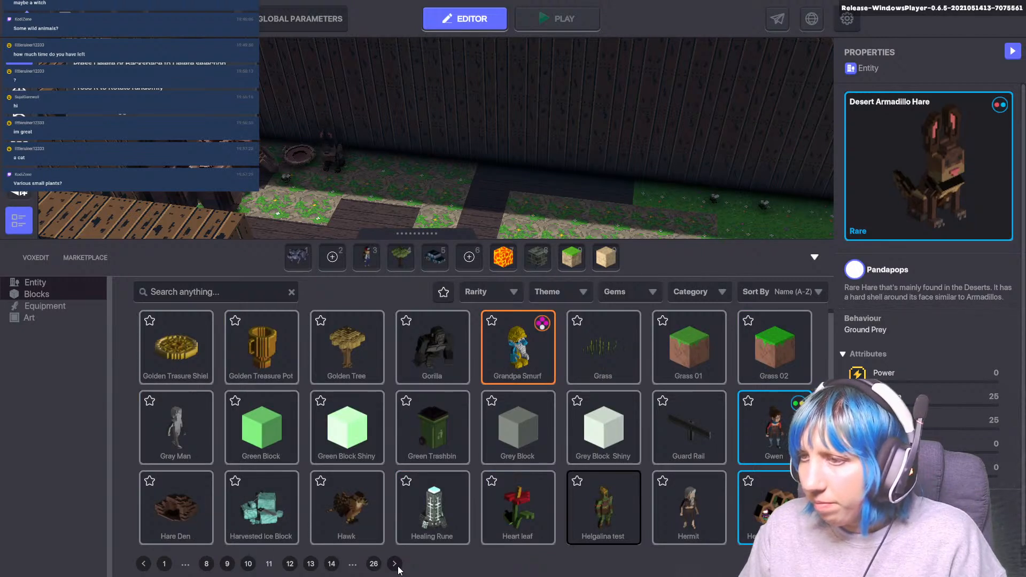
{"action": "left_click", "coordinate": [603, 352]}
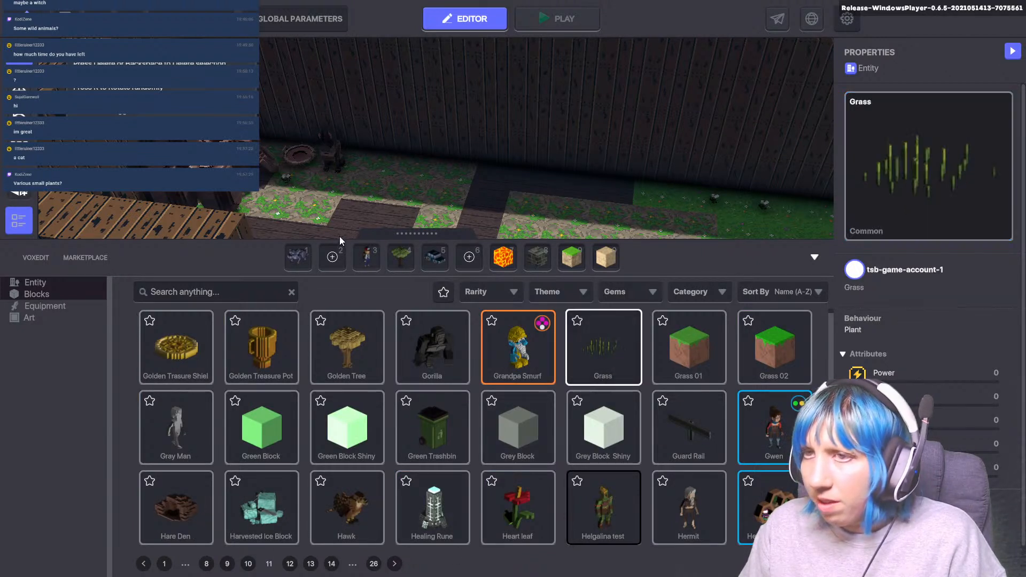
{"action": "left_click", "coordinate": [262, 203]}
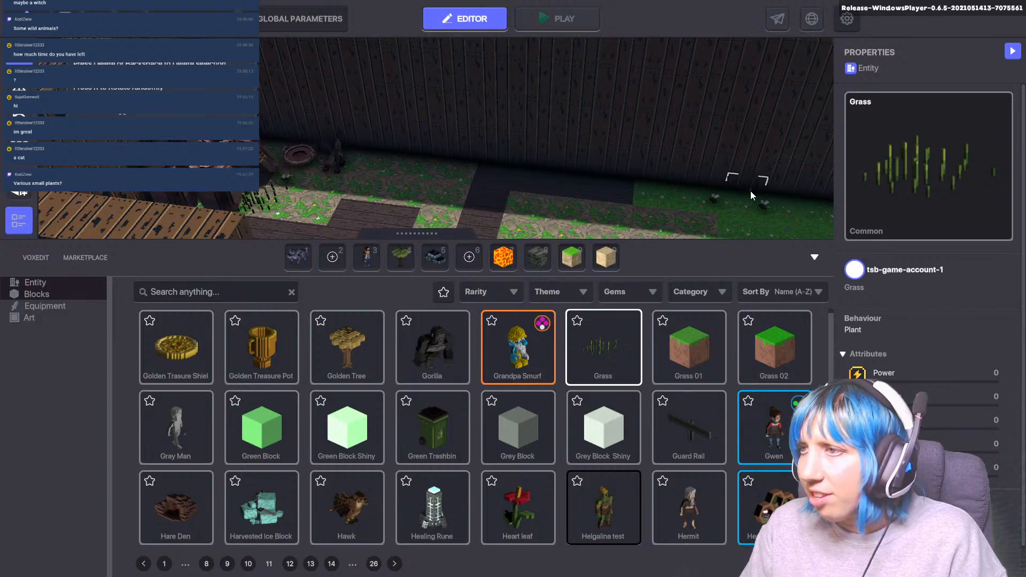
{"action": "left_click", "coordinate": [784, 213]}
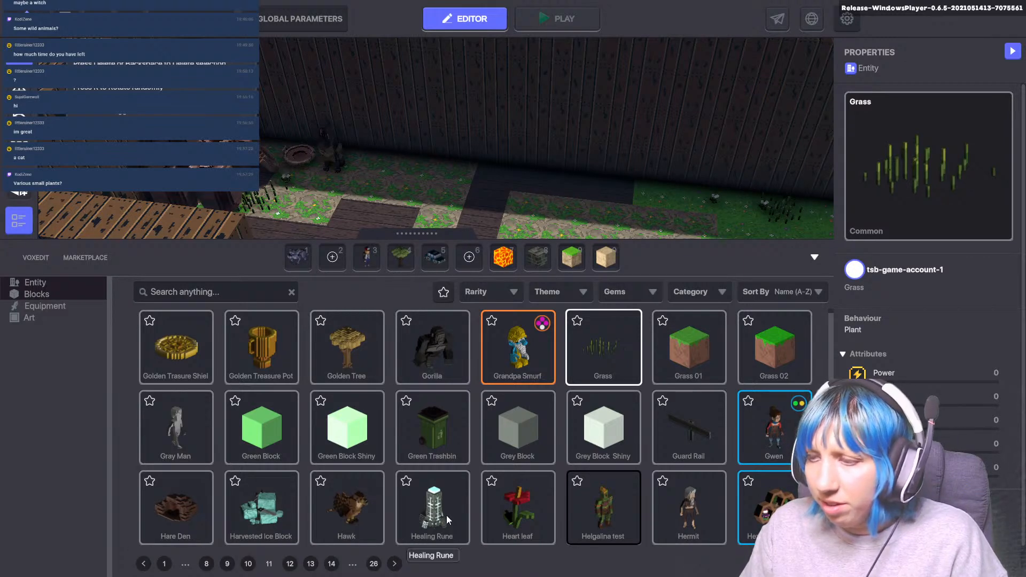
- Pick the Interior Plant and place it on the back wall above the grass, to one side of the clay plate
{"action": "left_click", "coordinate": [398, 564]}
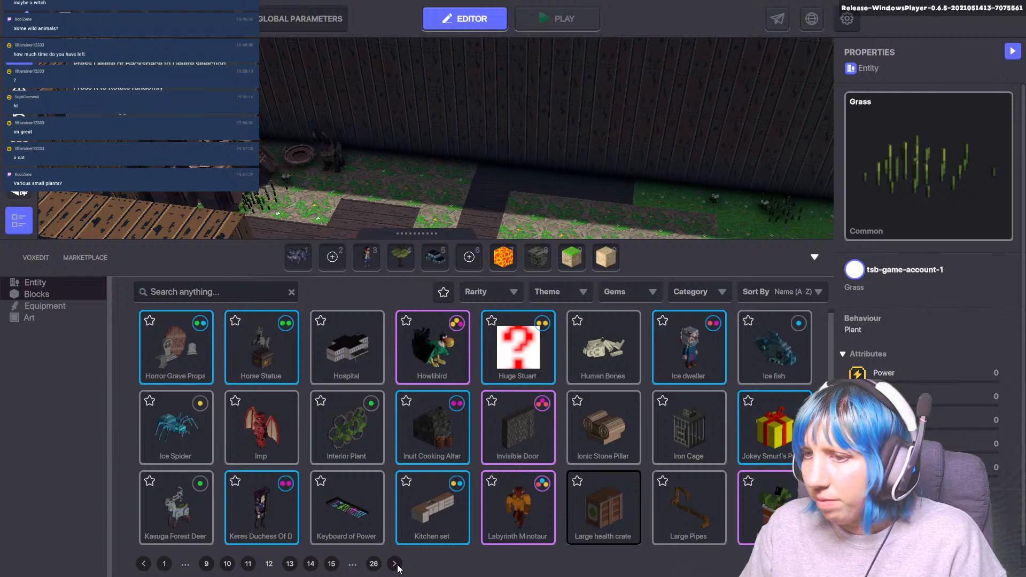
{"action": "left_click", "coordinate": [358, 434]}
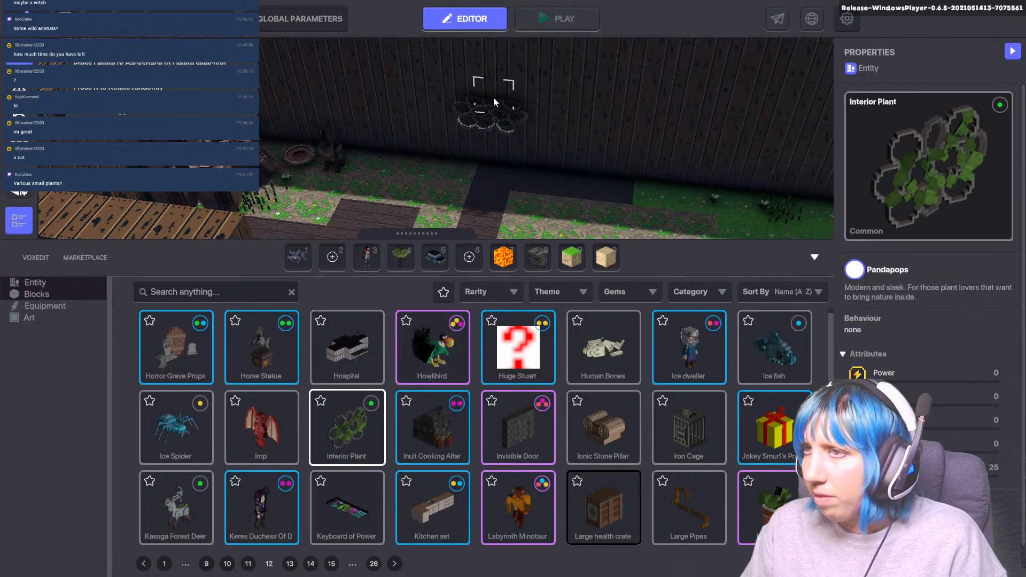
{"action": "scroll", "coordinate": [492, 101], "scroll_direction": "down", "scroll_amount": 1}
{"action": "scroll", "coordinate": [490, 108], "scroll_direction": "up", "scroll_amount": 2}
{"action": "middle_click_drag", "start_coordinate": [489, 114], "coordinate": [438, 101]}
{"action": "scroll", "coordinate": [438, 96], "scroll_direction": "up", "scroll_amount": 2}
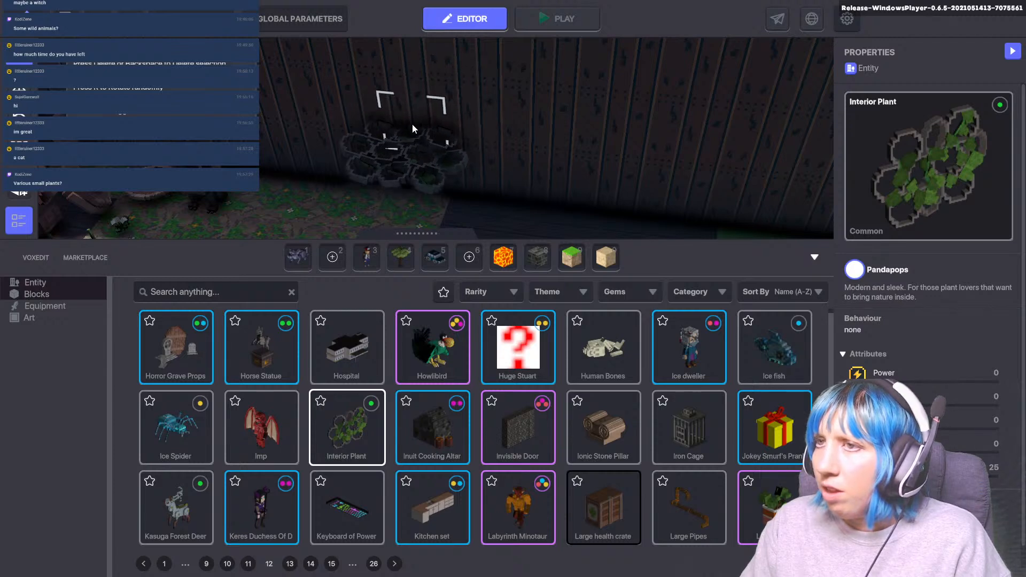
{"action": "scroll", "coordinate": [447, 94], "scroll_direction": "down", "scroll_amount": 3}
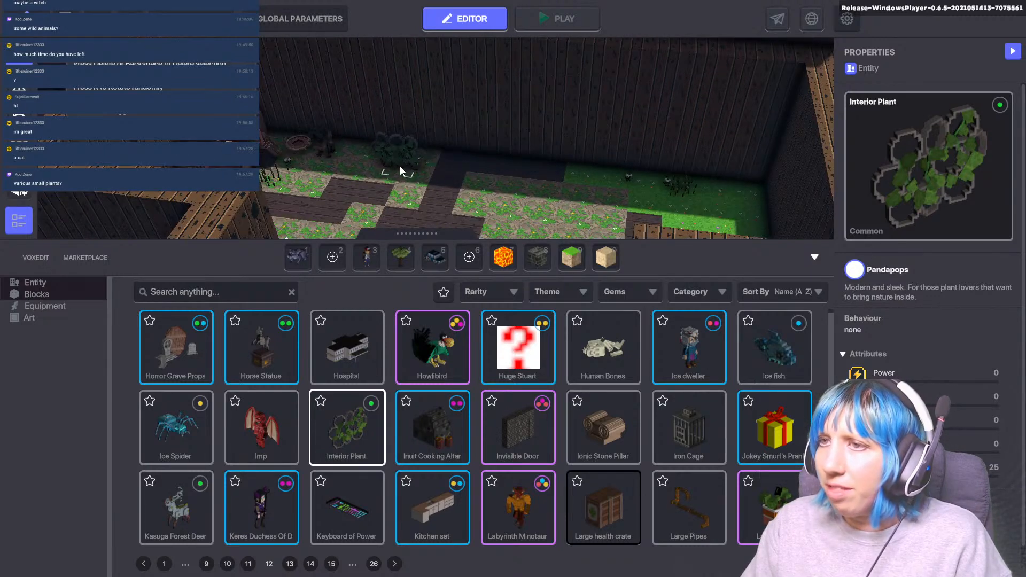
{"action": "scroll", "coordinate": [413, 89], "scroll_direction": "up", "scroll_amount": 1}
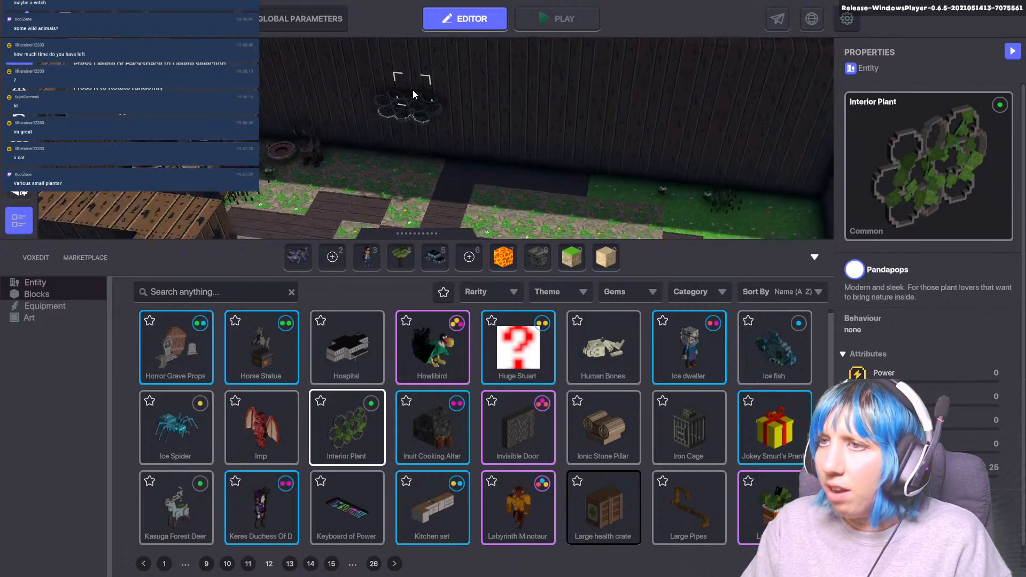
{"action": "scroll", "coordinate": [412, 89], "scroll_direction": "up", "scroll_amount": 3}
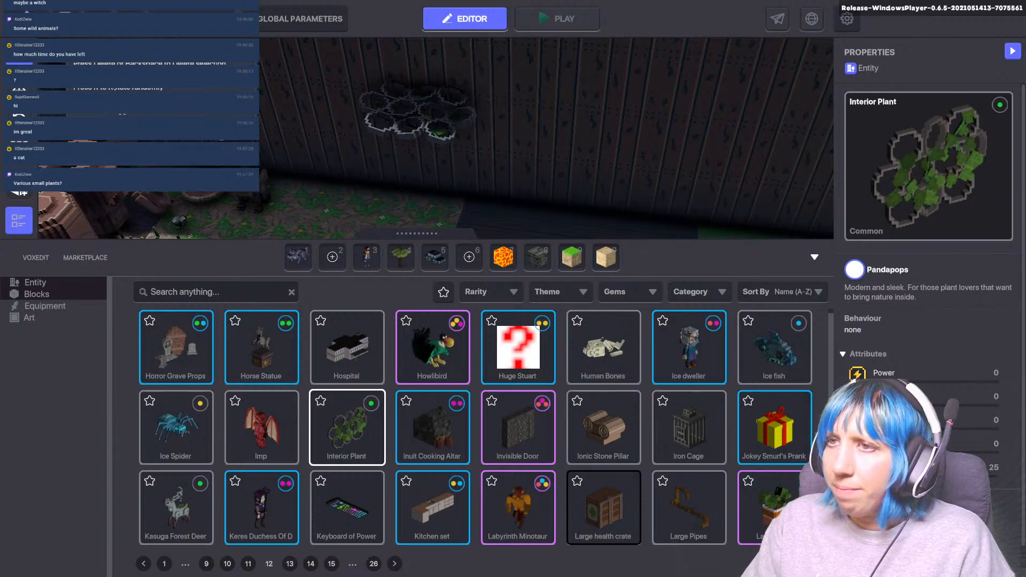
{"action": "left_click", "coordinate": [388, 127]}
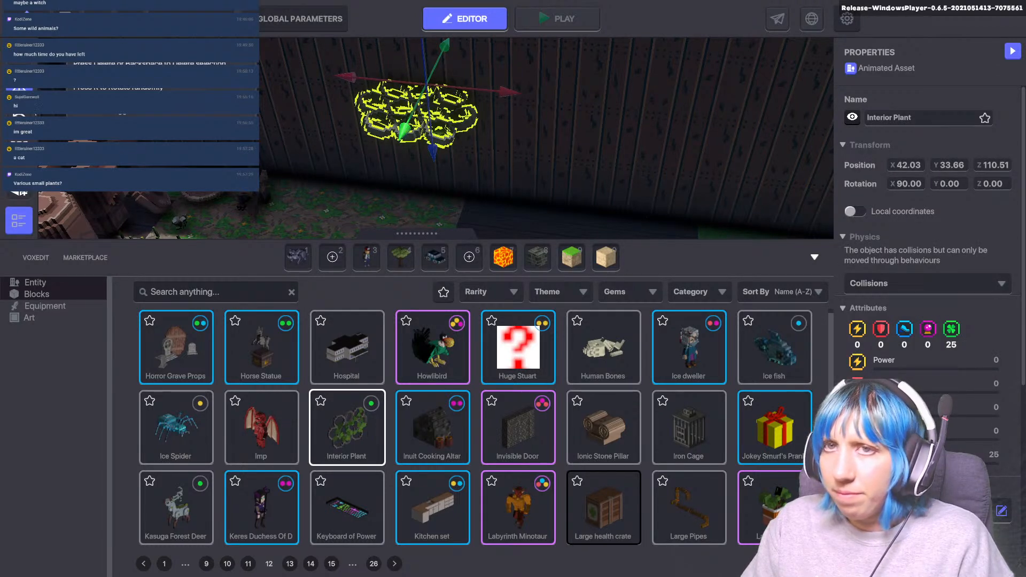
- Rotate the interior plant to an X rotation of 0 so it lies flat against the back wall
{"action": "left_click", "coordinate": [19, 115]}
{"action": "scroll", "coordinate": [476, 149], "scroll_direction": "up", "scroll_amount": 2}
{"action": "scroll", "coordinate": [477, 148], "scroll_direction": "down", "scroll_amount": 1}
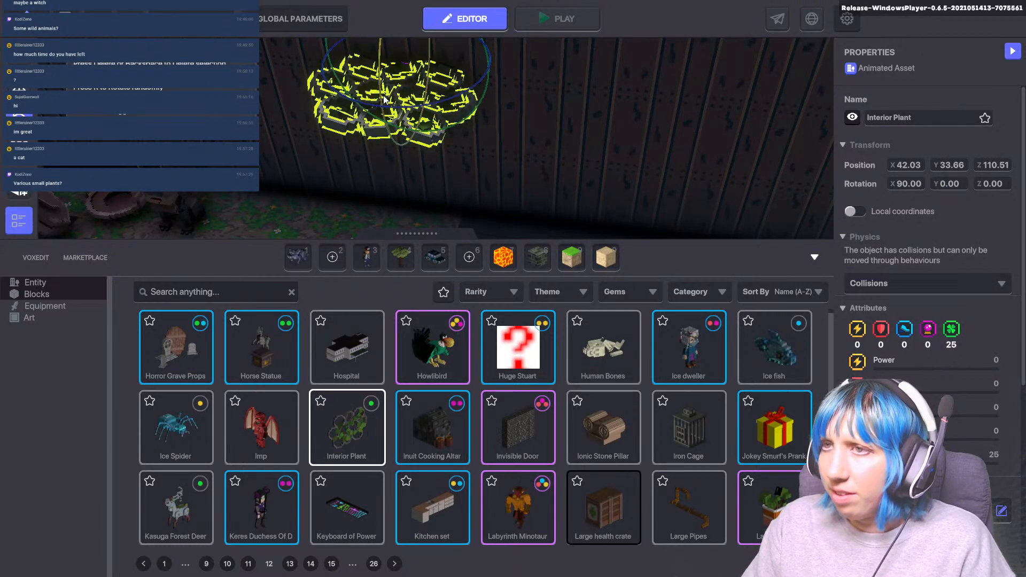
{"action": "left_click_drag", "start_coordinate": [379, 77], "coordinate": [391, 44]}
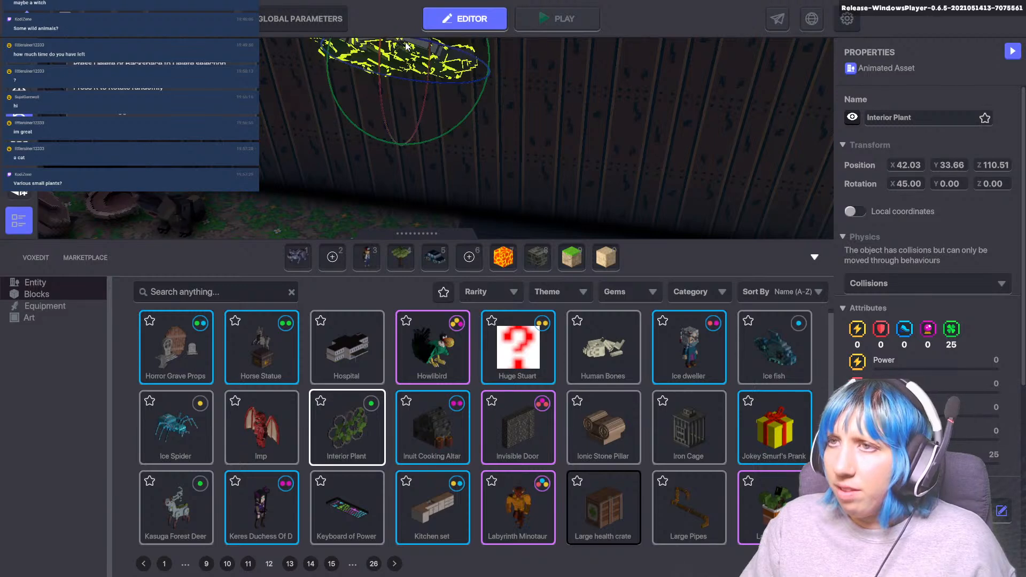
{"action": "right_click_drag", "start_coordinate": [394, 80], "coordinate": [436, 113]}
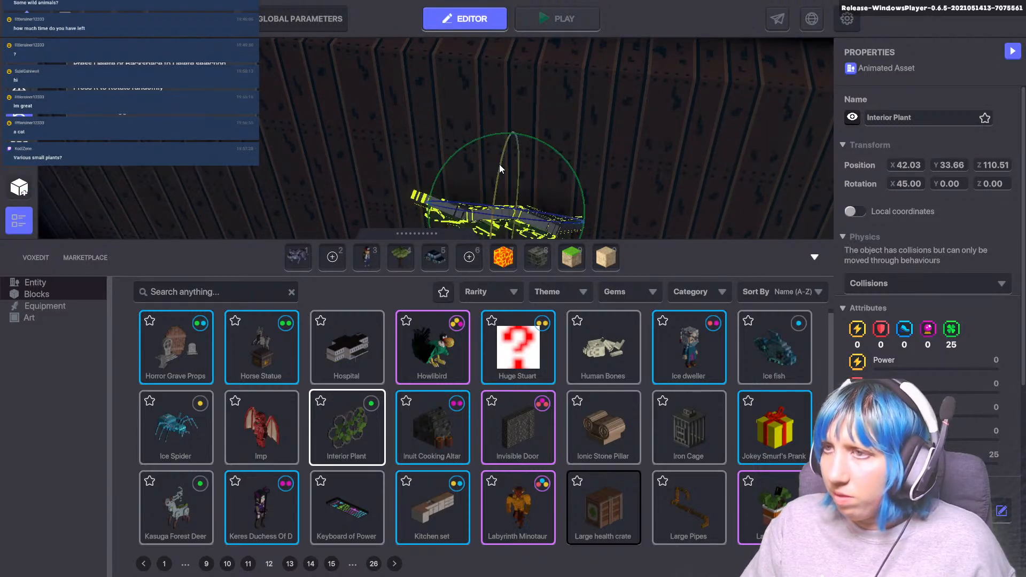
{"action": "left_click_drag", "start_coordinate": [499, 165], "coordinate": [534, 97]}
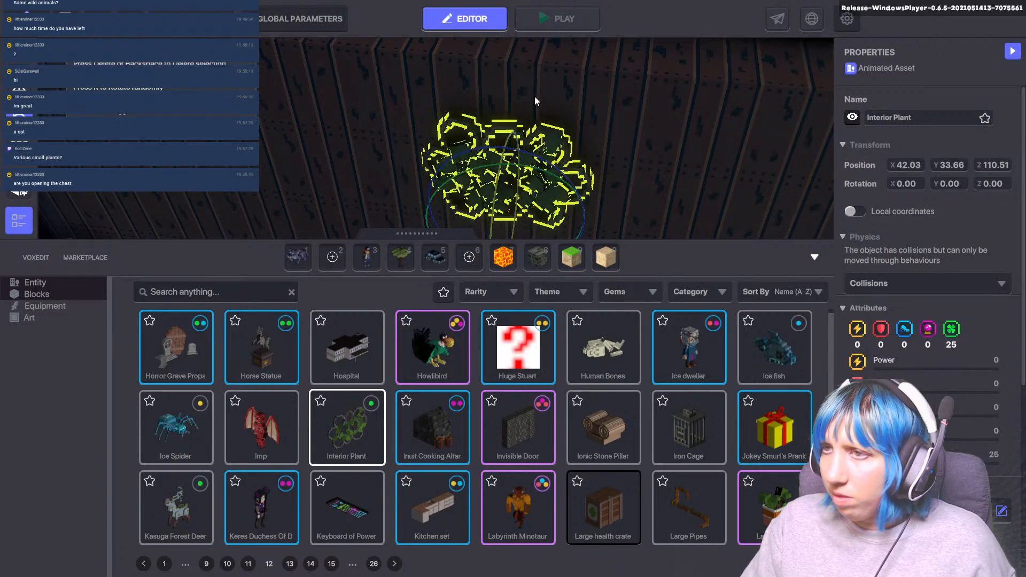
{"action": "left_click", "coordinate": [641, 187]}
{"action": "right_click_drag", "start_coordinate": [641, 187], "coordinate": [431, 138]}
{"action": "scroll", "coordinate": [463, 178], "scroll_direction": "down", "scroll_amount": 5}
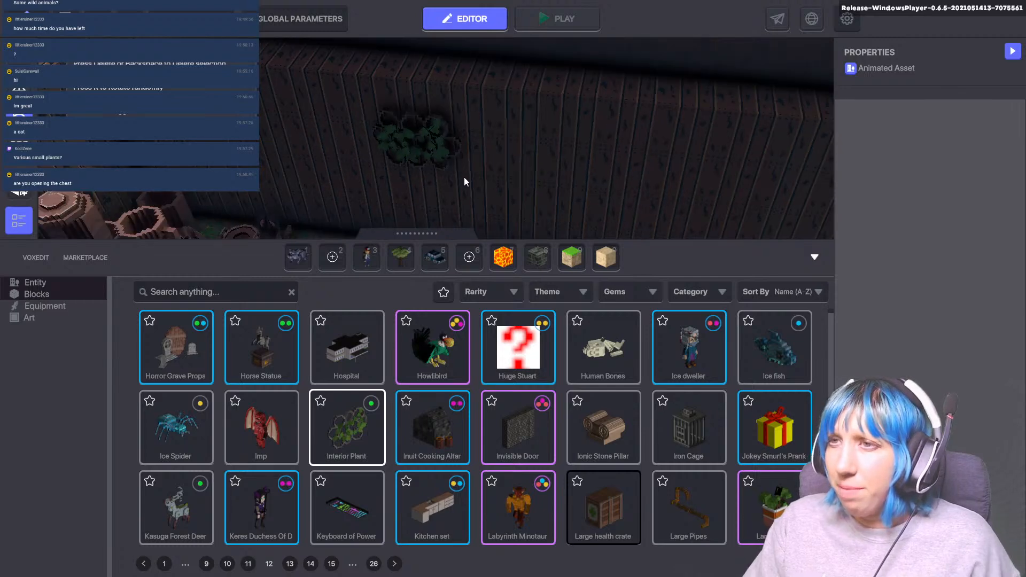
- Lower the interior plant to a height of about 32.75, duplicate it and set the copy beside it at about X 40.5, Z 110.6
{"action": "right_click_drag", "start_coordinate": [464, 178], "coordinate": [419, 115]}
{"action": "left_click", "coordinate": [330, 60]}
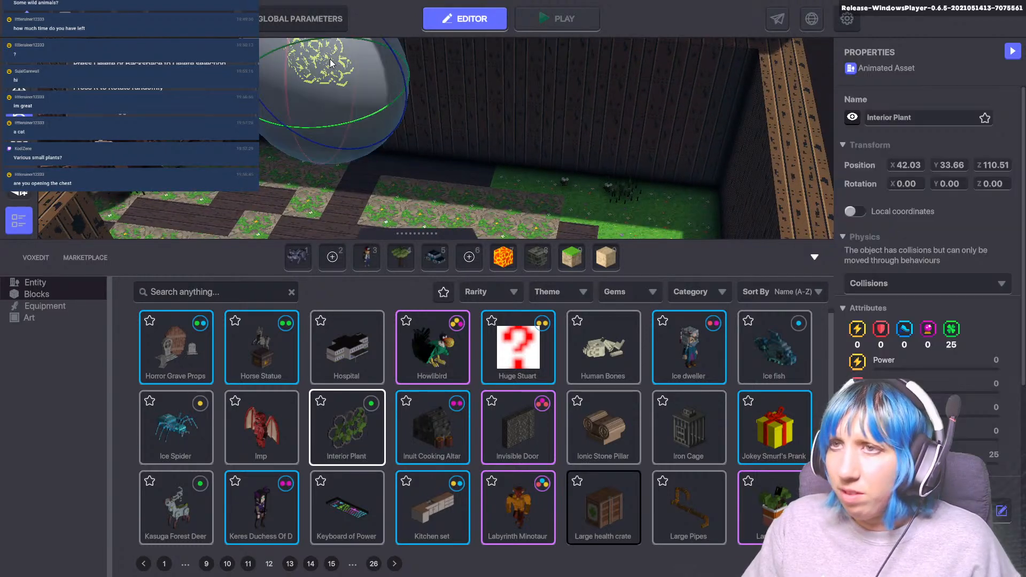
{"action": "left_click", "coordinate": [329, 62]}
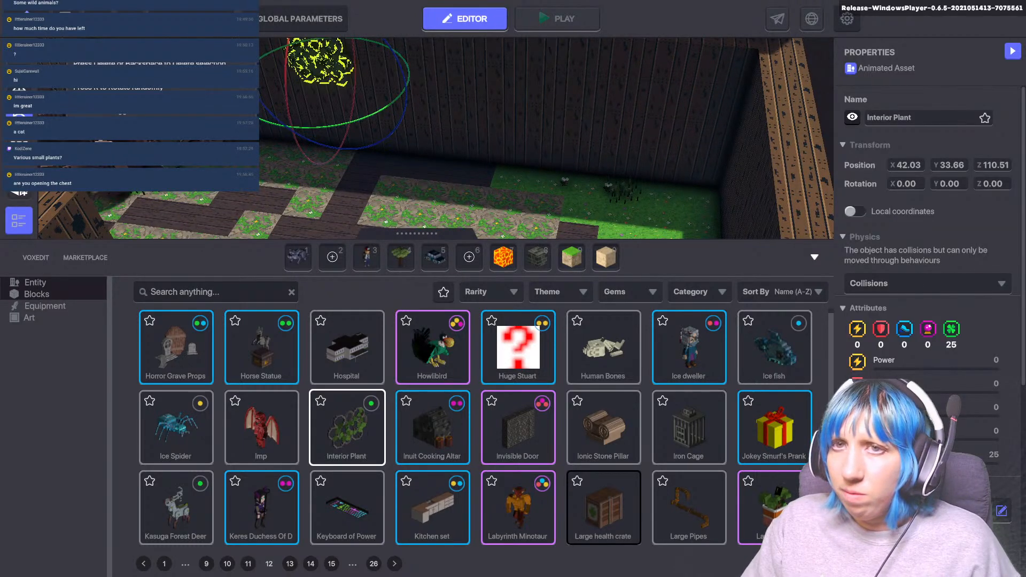
{"action": "left_click_drag", "start_coordinate": [336, 141], "coordinate": [316, 158]}
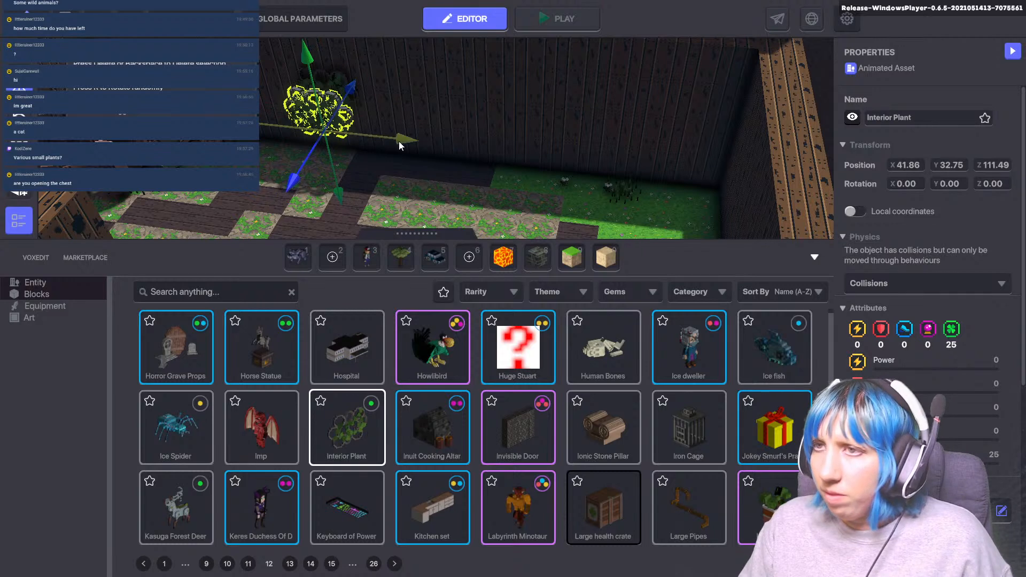
{"action": "left_click_drag", "start_coordinate": [401, 141], "coordinate": [444, 145]}
{"action": "left_click_drag", "start_coordinate": [339, 187], "coordinate": [364, 162]}
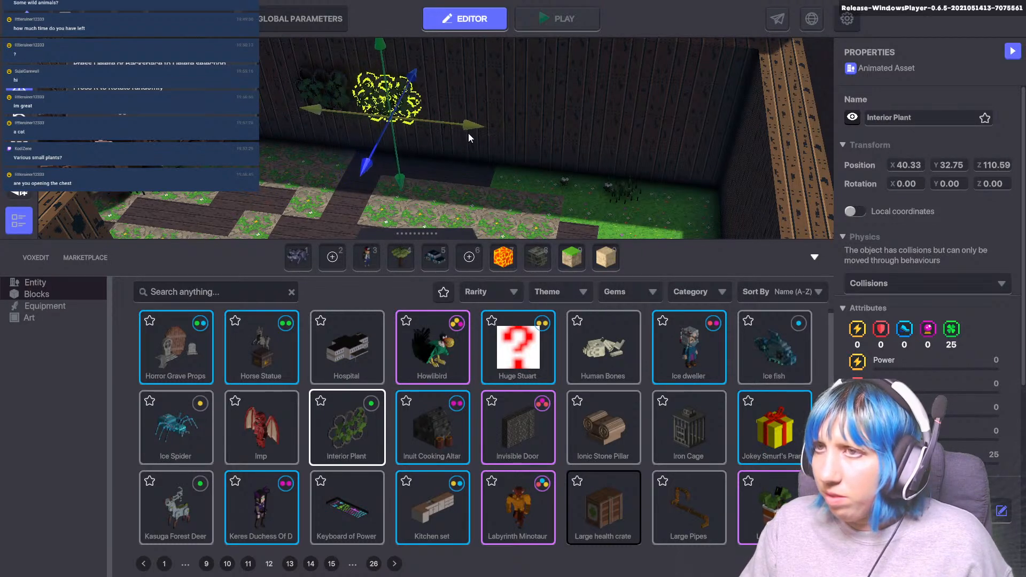
{"action": "left_click", "coordinate": [467, 196]}
- Duplicate the second interior plant and line the copy up beside it on the back wall at about X 38.7, Y 32.7, Z 110.5
{"action": "scroll", "coordinate": [469, 193], "scroll_direction": "up", "scroll_amount": 3}
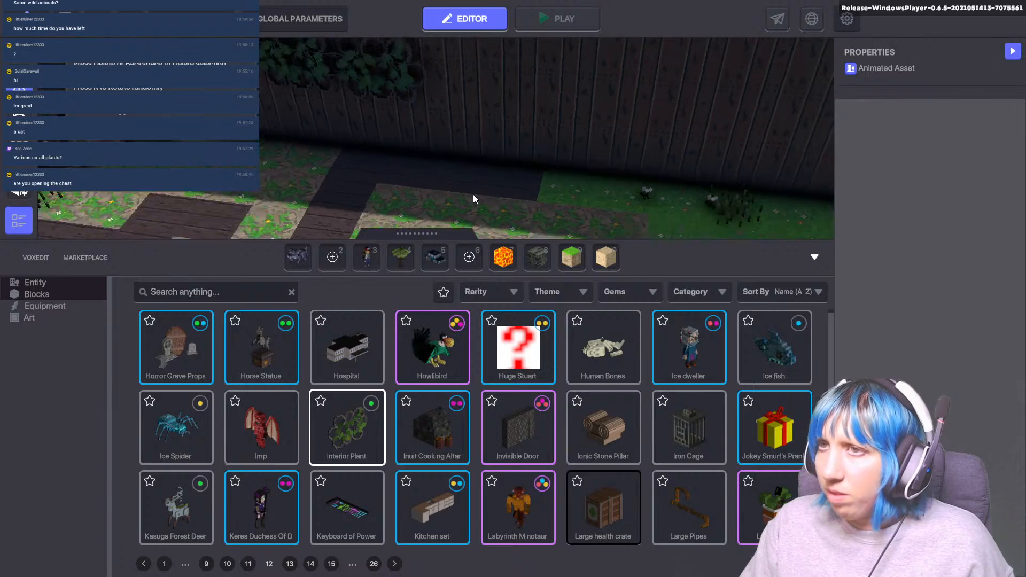
{"action": "mouse_move", "coordinate": [473, 194]}
{"action": "middle_mouse_down"}
{"action": "mouse_move", "coordinate": [492, 210]}
{"action": "mouse_move", "coordinate": [485, 201]}
{"action": "middle_mouse_up"}
{"action": "left_click", "coordinate": [508, 168]}
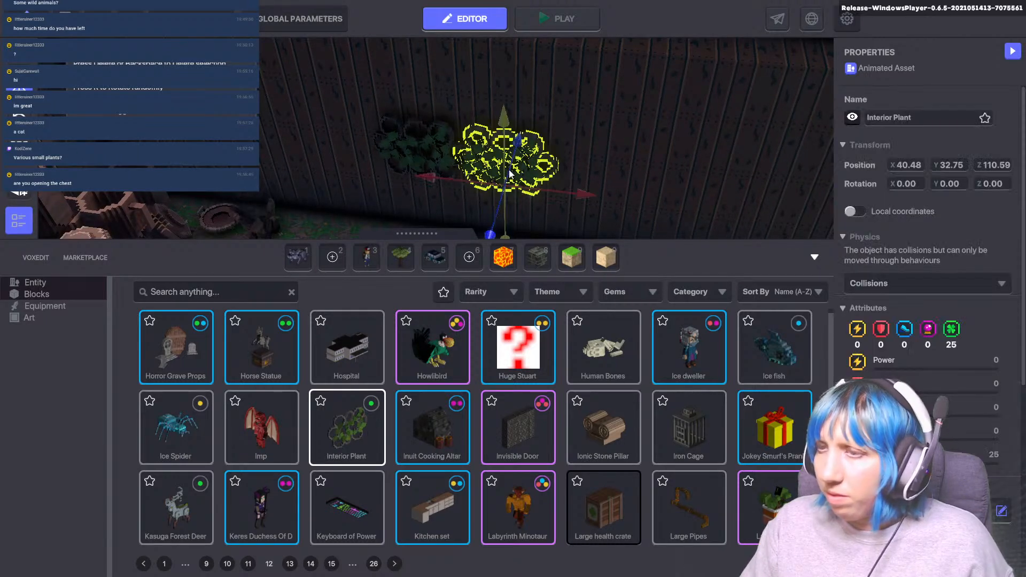
{"action": "key", "text": "ctrl+d"}
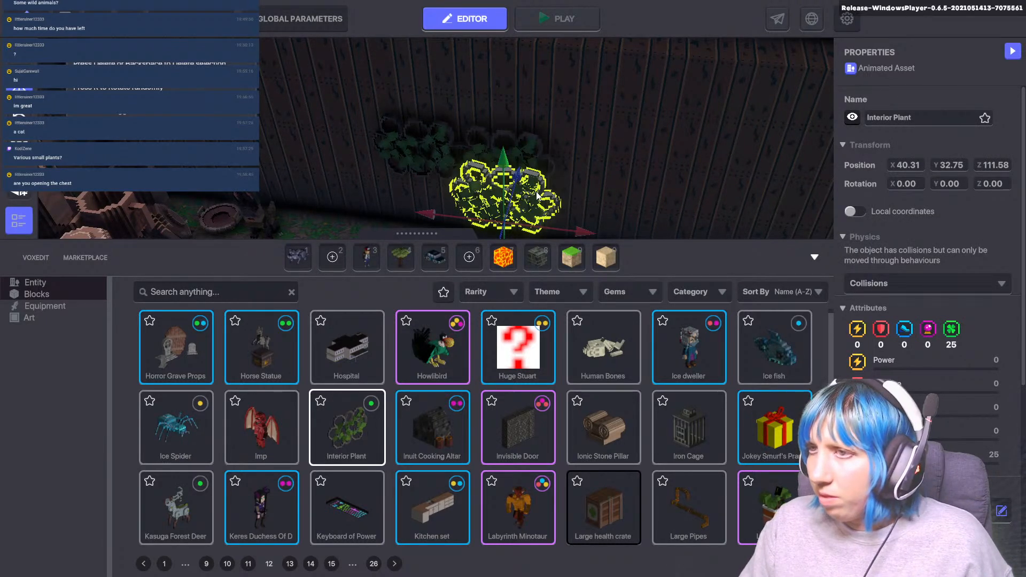
{"action": "middle_click_drag", "start_coordinate": [542, 197], "coordinate": [375, 91]}
{"action": "mouse_move", "coordinate": [375, 91]}
{"action": "left_mouse_down"}
{"action": "mouse_move", "coordinate": [400, 82]}
{"action": "mouse_move", "coordinate": [390, 104]}
{"action": "left_mouse_up"}
{"action": "mouse_move", "coordinate": [417, 121]}
{"action": "middle_mouse_down"}
{"action": "mouse_move", "coordinate": [427, 163]}
{"action": "mouse_move", "coordinate": [426, 131]}
{"action": "middle_mouse_up"}
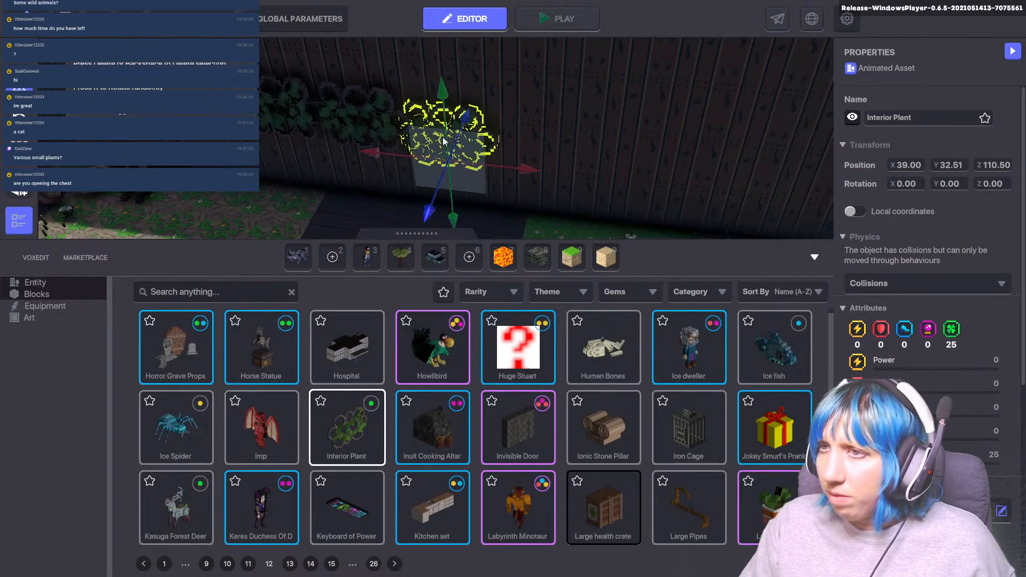
{"action": "left_click_drag", "start_coordinate": [442, 88], "coordinate": [438, 73]}
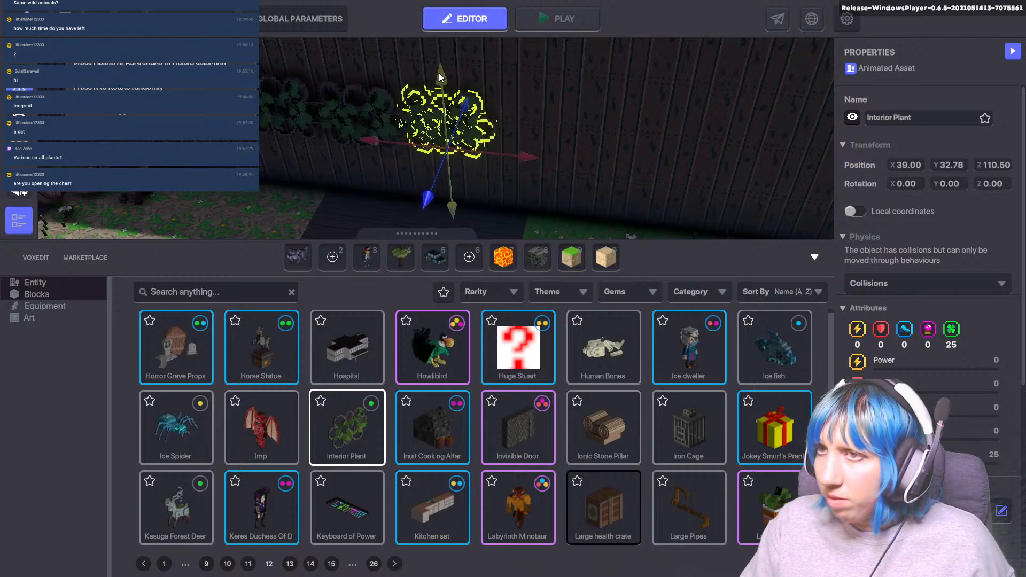
{"action": "left_click_drag", "start_coordinate": [377, 140], "coordinate": [397, 145]}
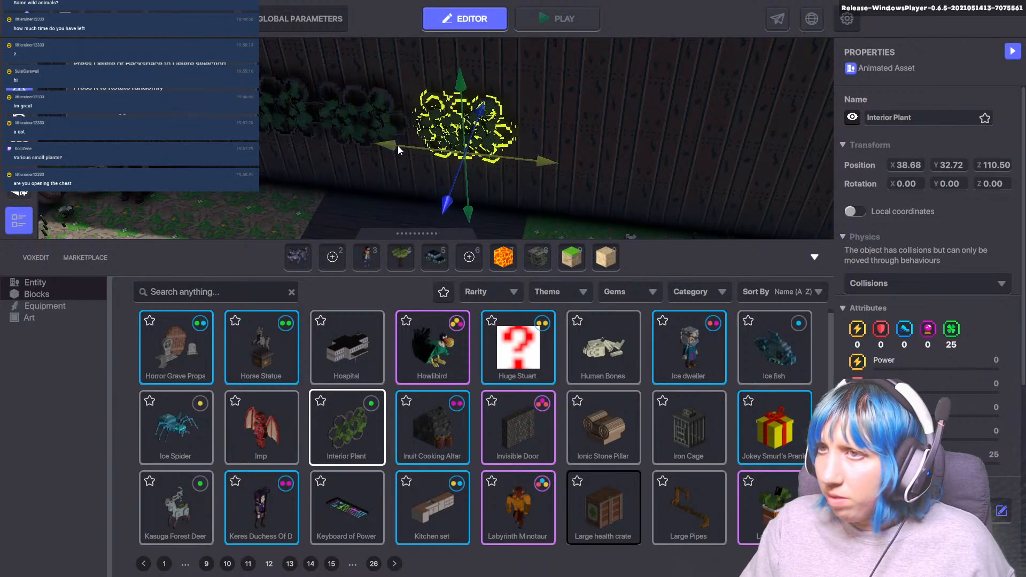
{"action": "left_click", "coordinate": [328, 206]}
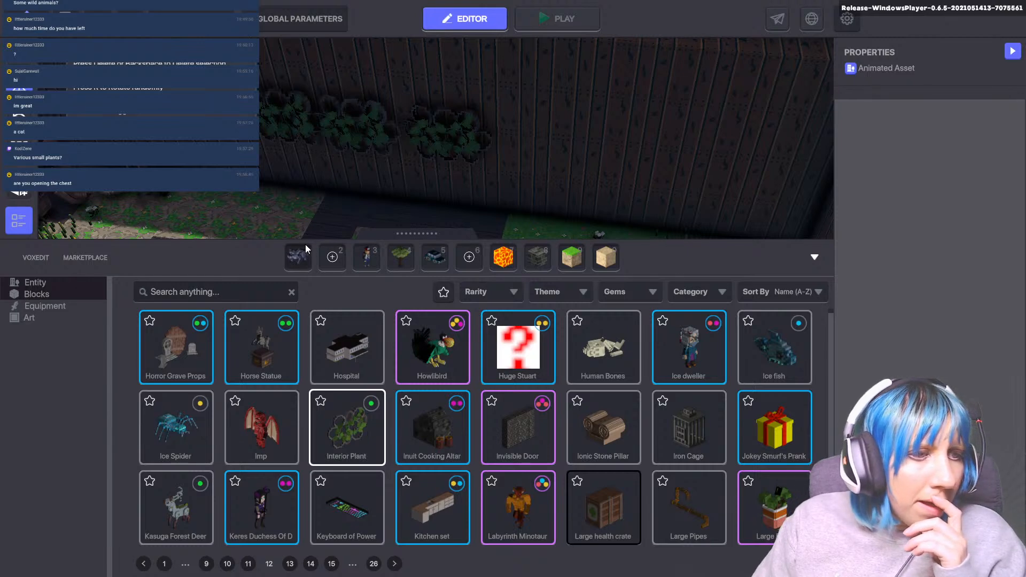
- Review the row of wall plants from a distance and adjust the third one's spacing along the back wall
{"action": "scroll", "coordinate": [346, 180], "scroll_direction": "down", "scroll_amount": 10}
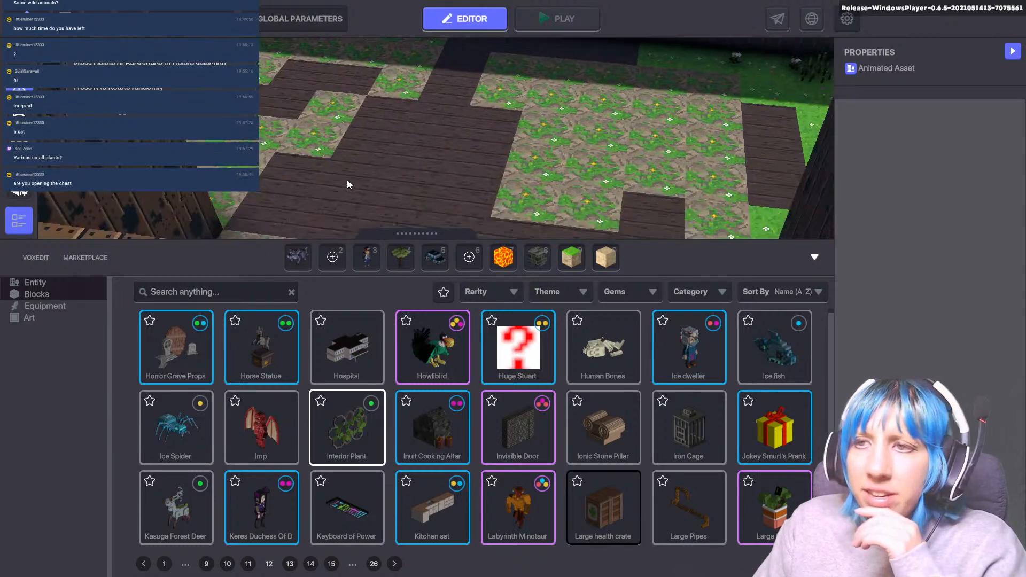
{"action": "scroll", "coordinate": [368, 162], "scroll_direction": "down", "scroll_amount": 1}
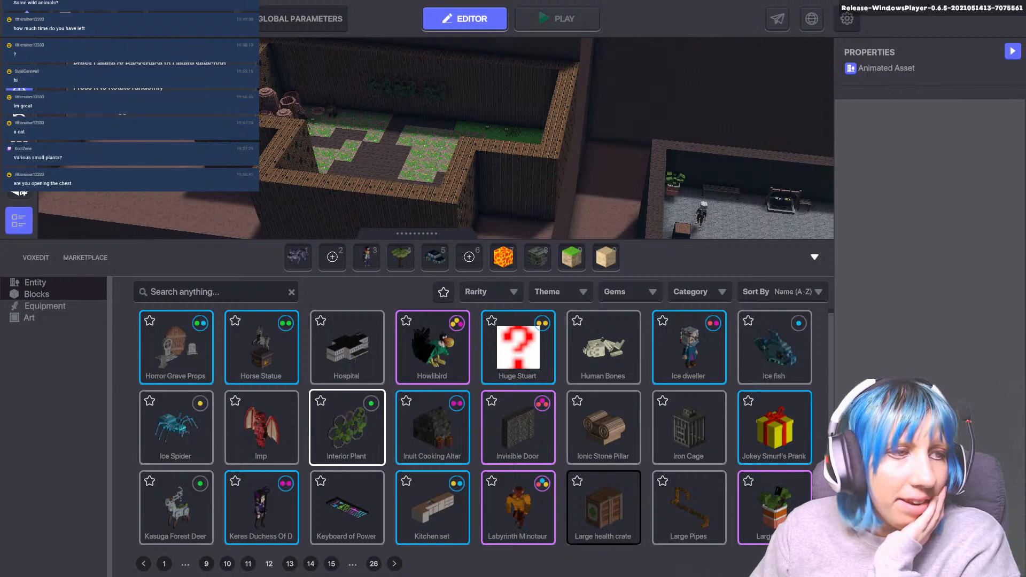
{"action": "scroll", "coordinate": [370, 153], "scroll_direction": "up", "scroll_amount": 10}
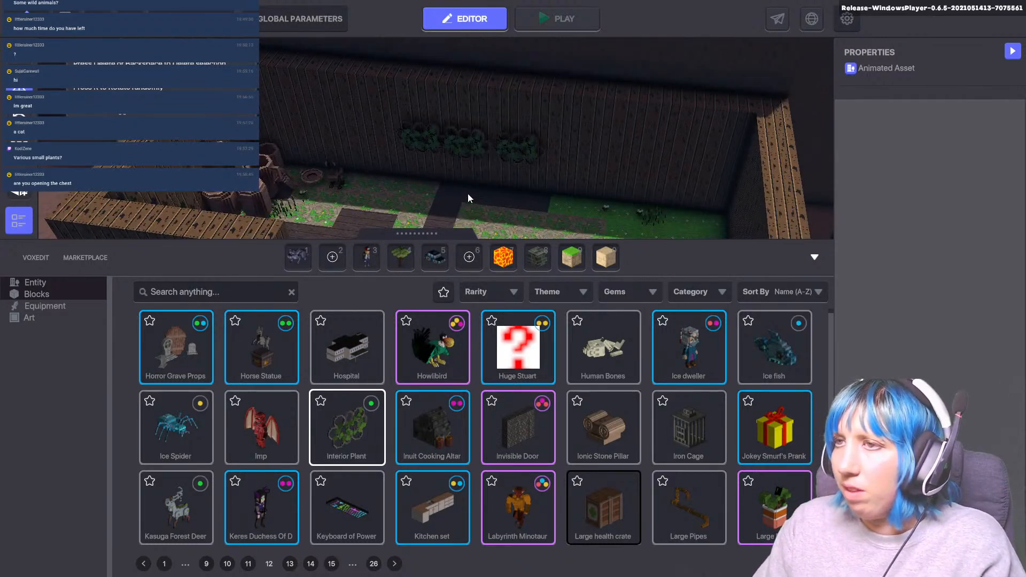
{"action": "scroll", "coordinate": [466, 194], "scroll_direction": "up", "scroll_amount": 3}
{"action": "left_click", "coordinate": [587, 94]}
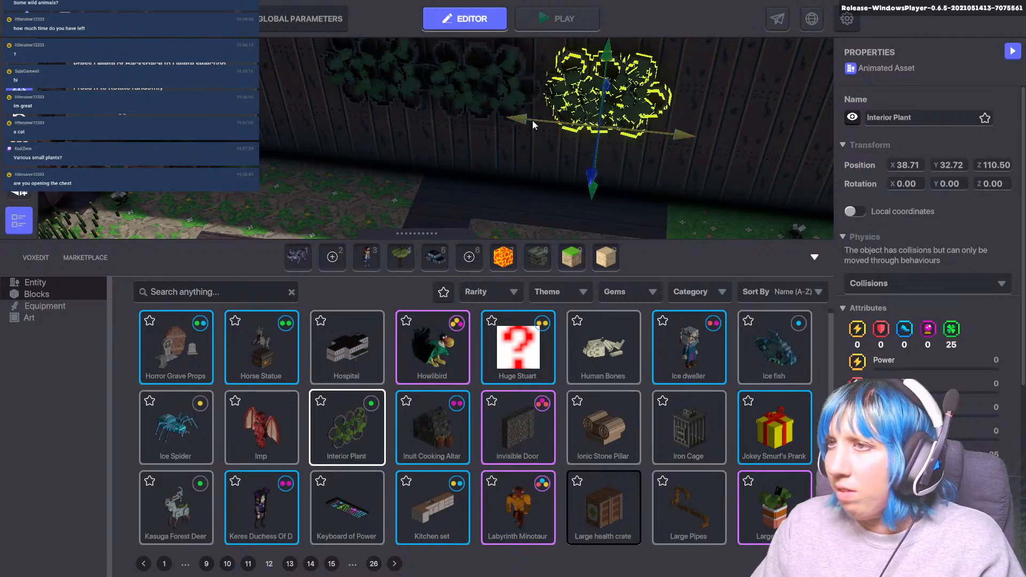
{"action": "left_click", "coordinate": [364, 185]}
{"action": "scroll", "coordinate": [395, 176], "scroll_direction": "down", "scroll_amount": 10}
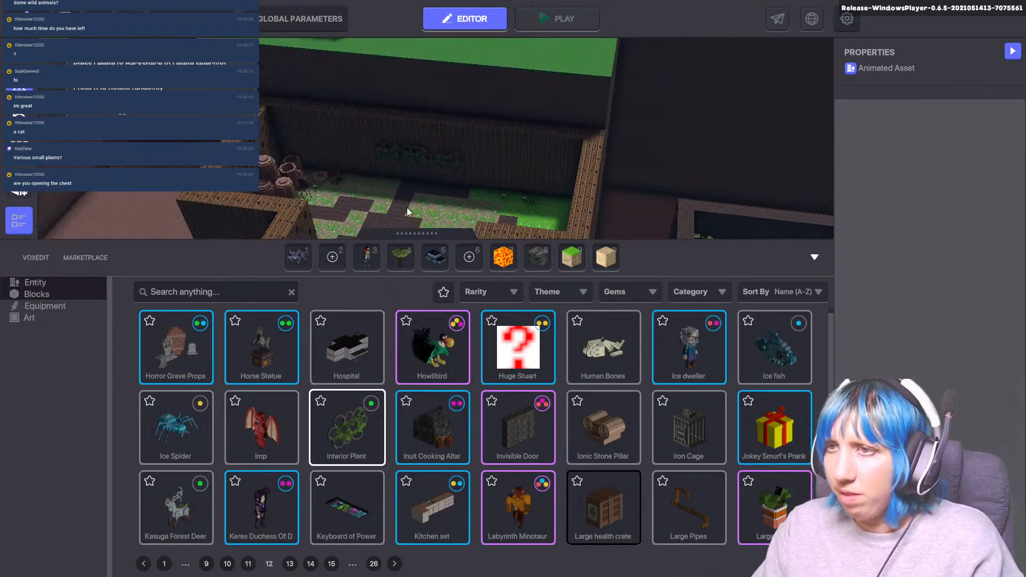
- Reposition the third interior plant in the back-wall row at about X 38.7, Y 32.7, Z 110.6 and review the row in the room
{"action": "scroll", "coordinate": [368, 161], "scroll_direction": "down", "scroll_amount": 2}
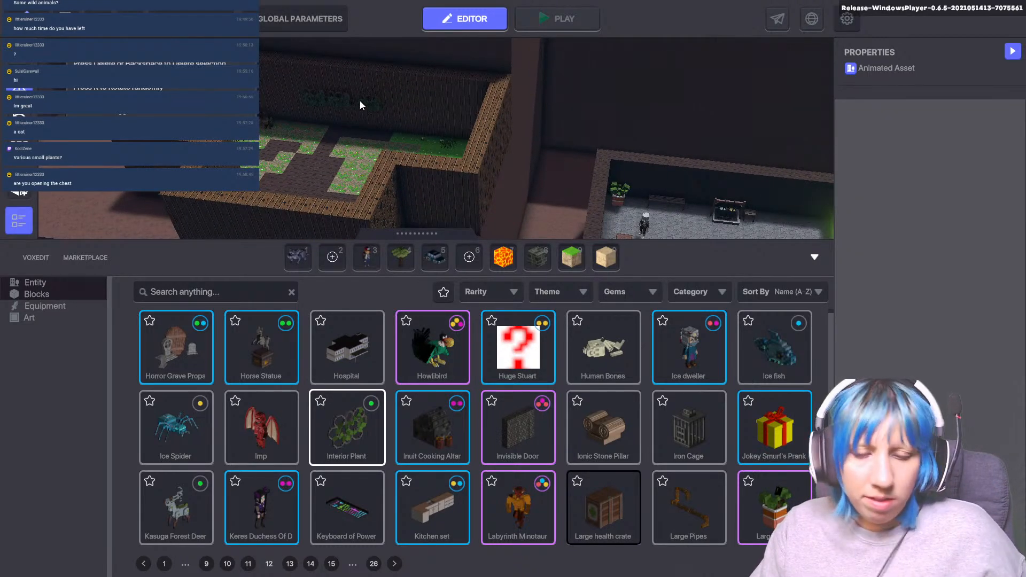
{"action": "right_click_drag", "start_coordinate": [360, 101], "coordinate": [483, 182]}
{"action": "scroll", "coordinate": [419, 187], "scroll_direction": "up", "scroll_amount": 3}
{"action": "scroll", "coordinate": [482, 182], "scroll_direction": "up", "scroll_amount": 2}
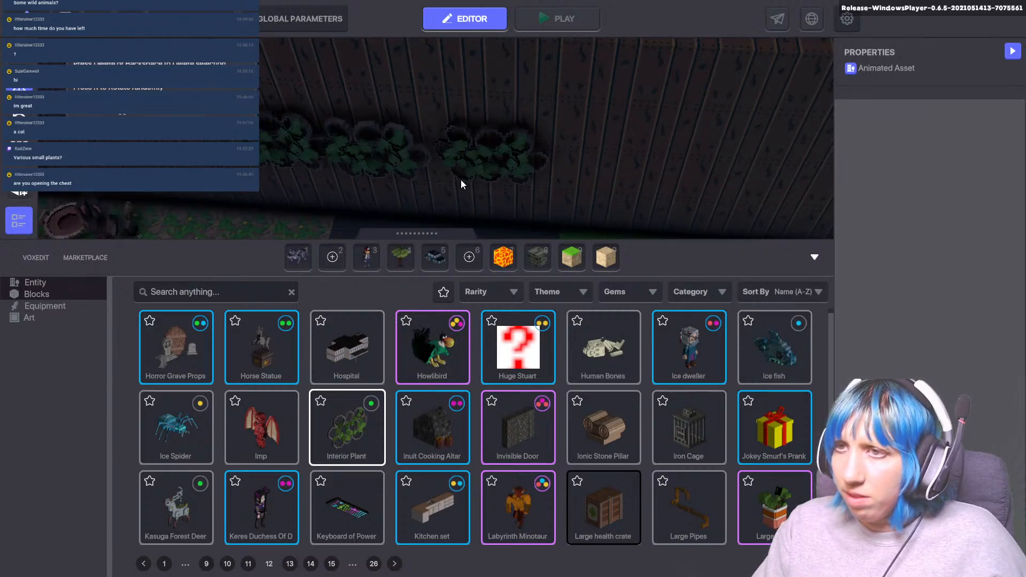
{"action": "left_click", "coordinate": [416, 162]}
{"action": "left_click_drag", "start_coordinate": [441, 183], "coordinate": [480, 230]}
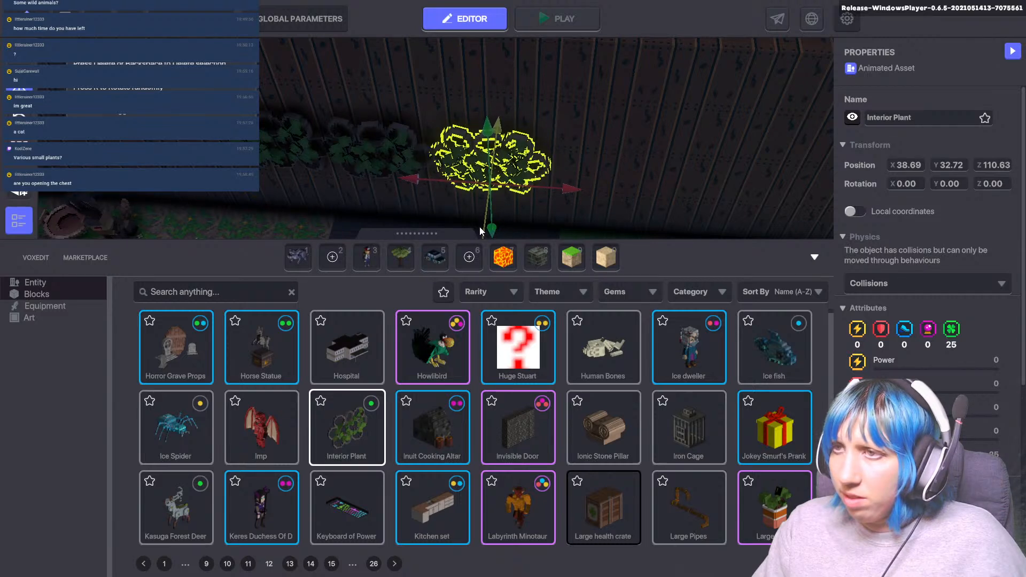
{"action": "left_click", "coordinate": [295, 212]}
{"action": "scroll", "coordinate": [296, 213], "scroll_direction": "down", "scroll_amount": 4}
{"action": "middle_click_drag", "start_coordinate": [383, 197], "coordinate": [412, 155]}
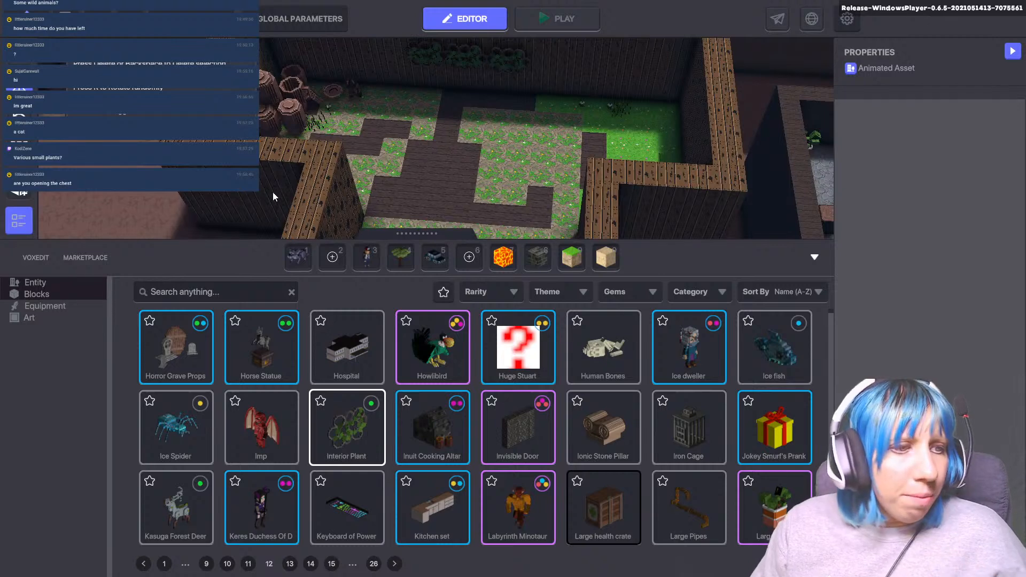
{"action": "scroll", "coordinate": [430, 190], "scroll_direction": "up", "scroll_amount": 3}
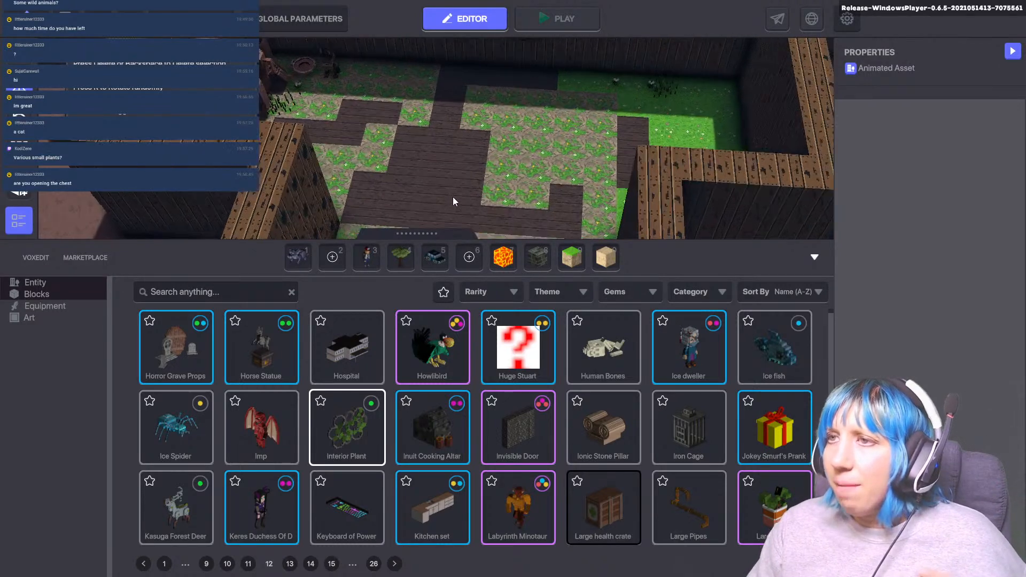
{"action": "scroll", "coordinate": [464, 212], "scroll_direction": "down", "scroll_amount": 4}
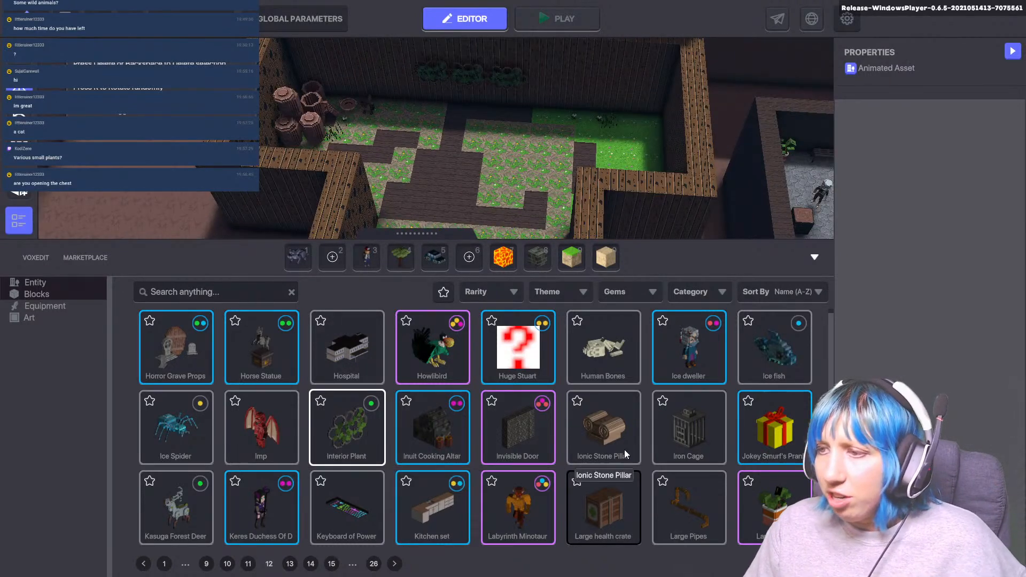
- Place an Iron Cage on the mossy floor in the corner of the crate-walled alcove opposite the wall plants
{"action": "left_click", "coordinate": [681, 447]}
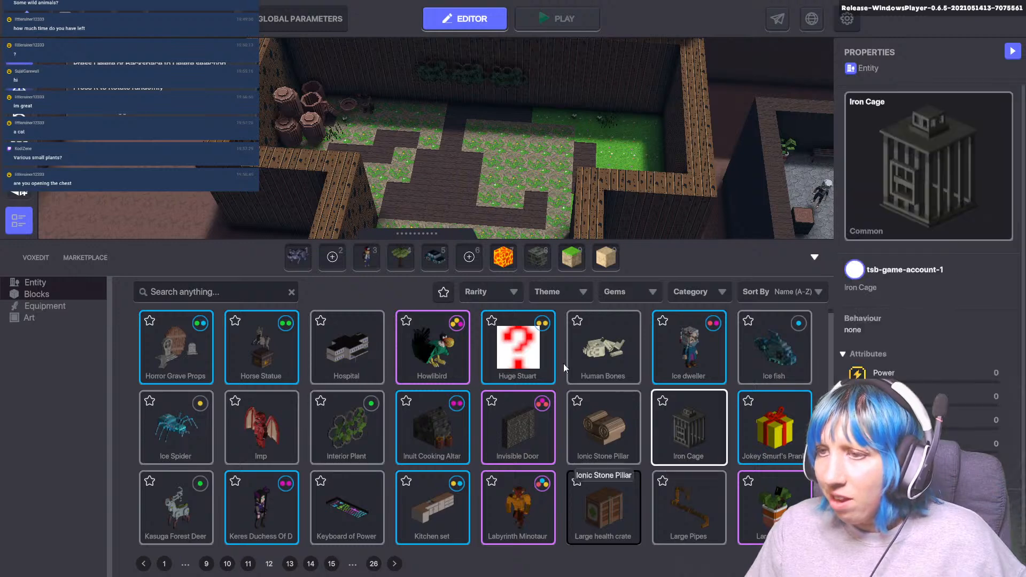
{"action": "scroll", "coordinate": [398, 139], "scroll_direction": "up", "scroll_amount": 2}
{"action": "scroll", "coordinate": [668, 138], "scroll_direction": "up", "scroll_amount": 1}
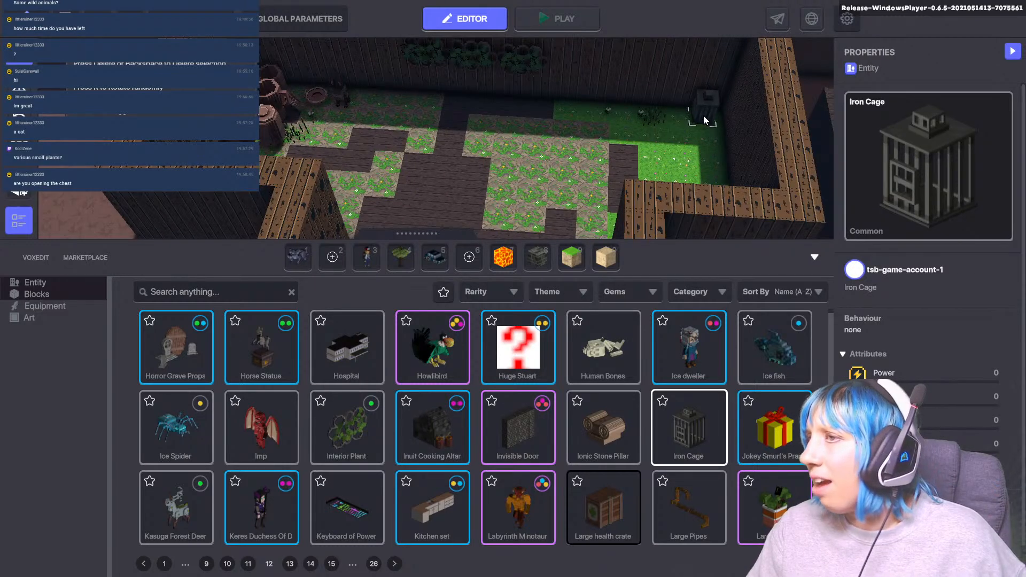
{"action": "middle_click_drag", "start_coordinate": [304, 169], "coordinate": [383, 203]}
{"action": "right_click_drag", "start_coordinate": [383, 203], "coordinate": [402, 204]}
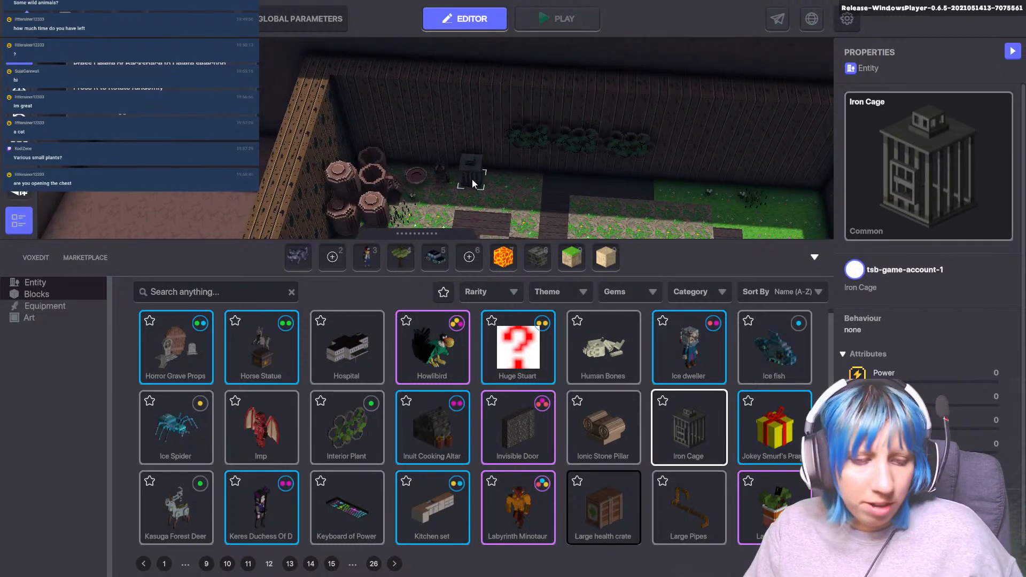
{"action": "right_click_drag", "start_coordinate": [527, 179], "coordinate": [345, 160]}
{"action": "left_click", "coordinate": [335, 153]}
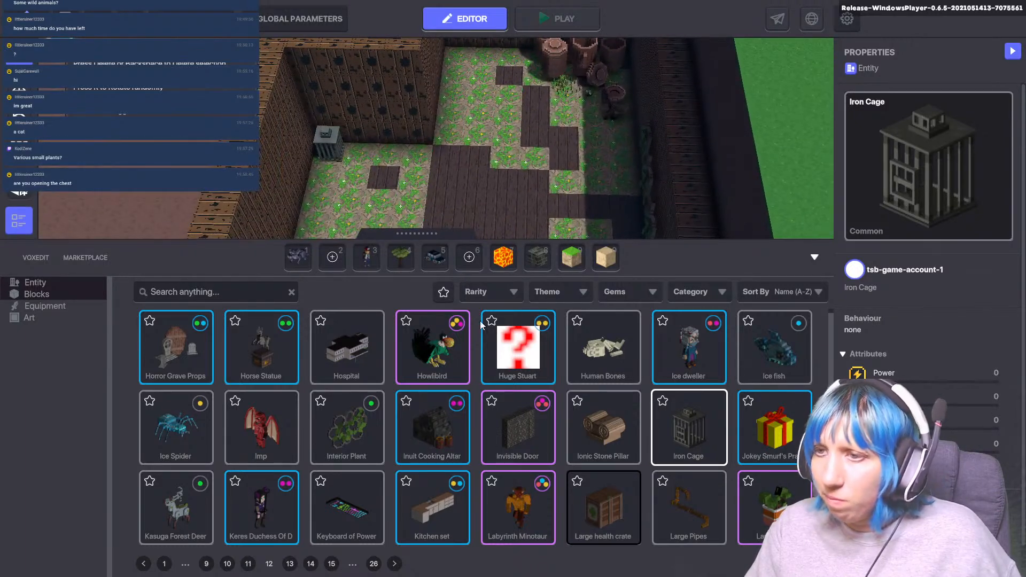
- Look through the neighbouring asset library pages and preview the Keres Duchess Of Doom on the room's floor
{"action": "scroll", "coordinate": [460, 464], "scroll_direction": "down", "scroll_amount": 2}
{"action": "left_click", "coordinate": [394, 562]}
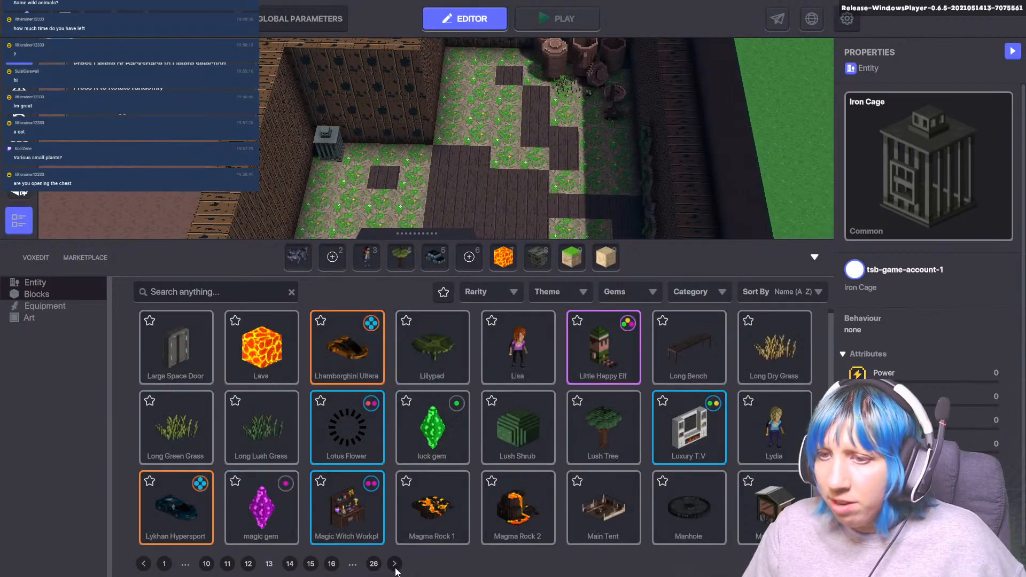
{"action": "left_click", "coordinate": [144, 565]}
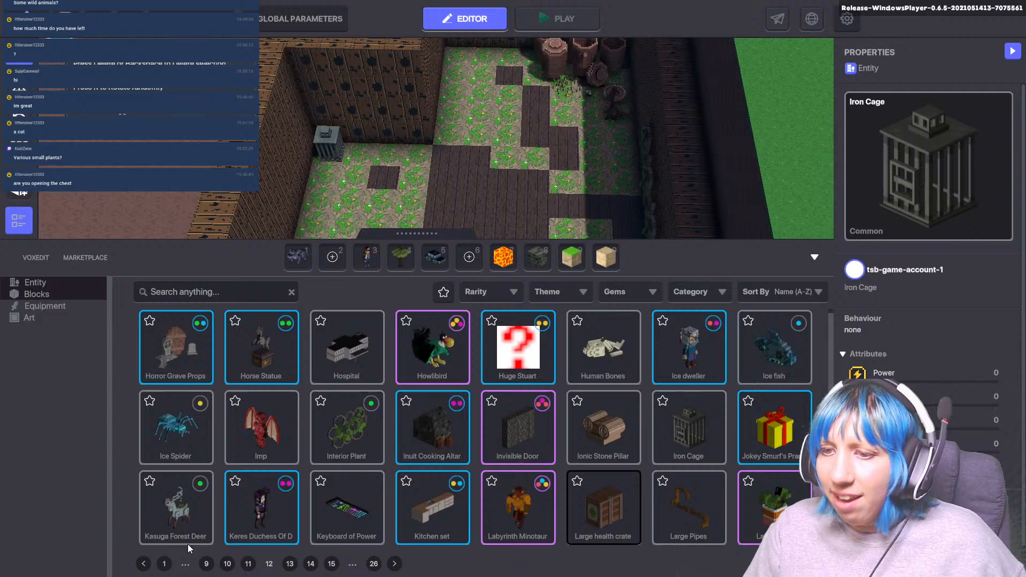
{"action": "left_click", "coordinate": [252, 518]}
{"action": "scroll", "coordinate": [483, 181], "scroll_direction": "up", "scroll_amount": 3}
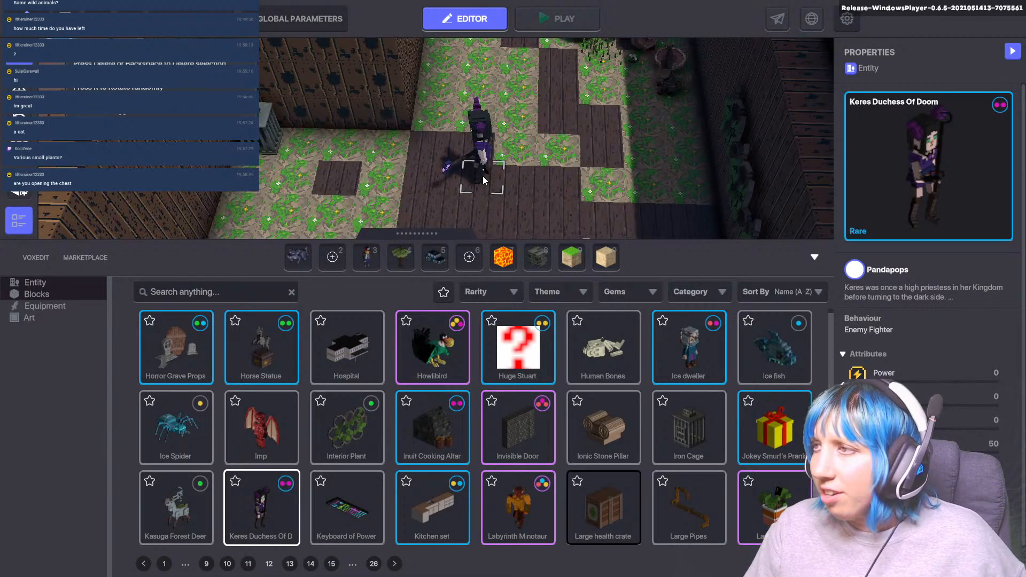
{"action": "scroll", "coordinate": [485, 180], "scroll_direction": "down", "scroll_amount": 1}
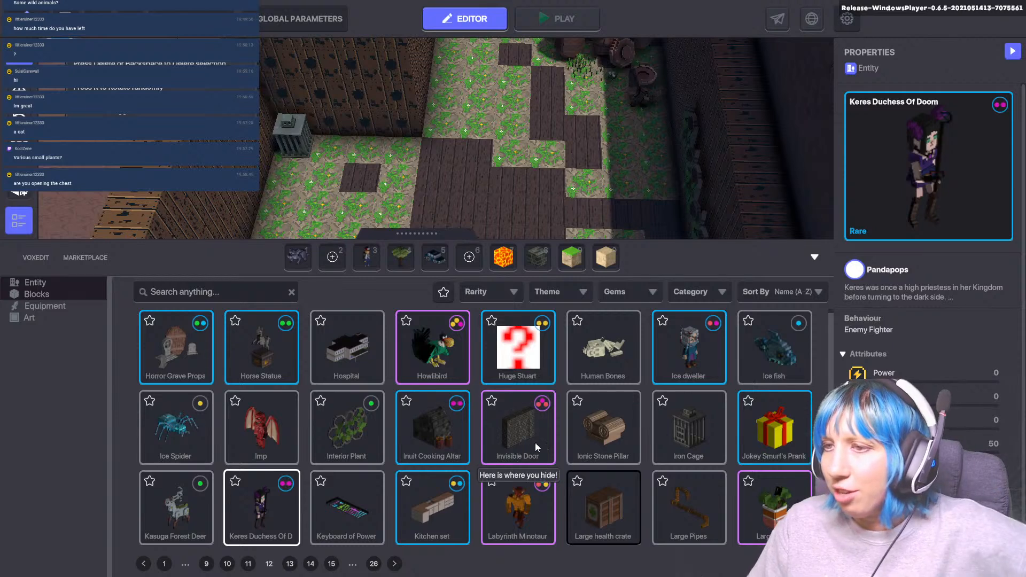
- Browse the following asset library pages and view the details of the Magic Witch Workplace
{"action": "left_click", "coordinate": [395, 564]}
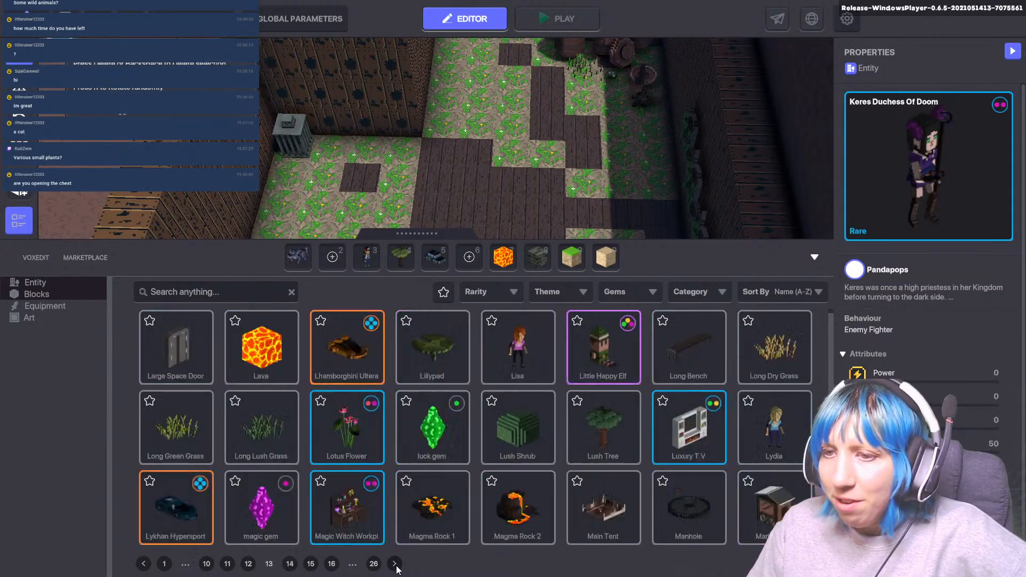
{"action": "left_click", "coordinate": [395, 564]}
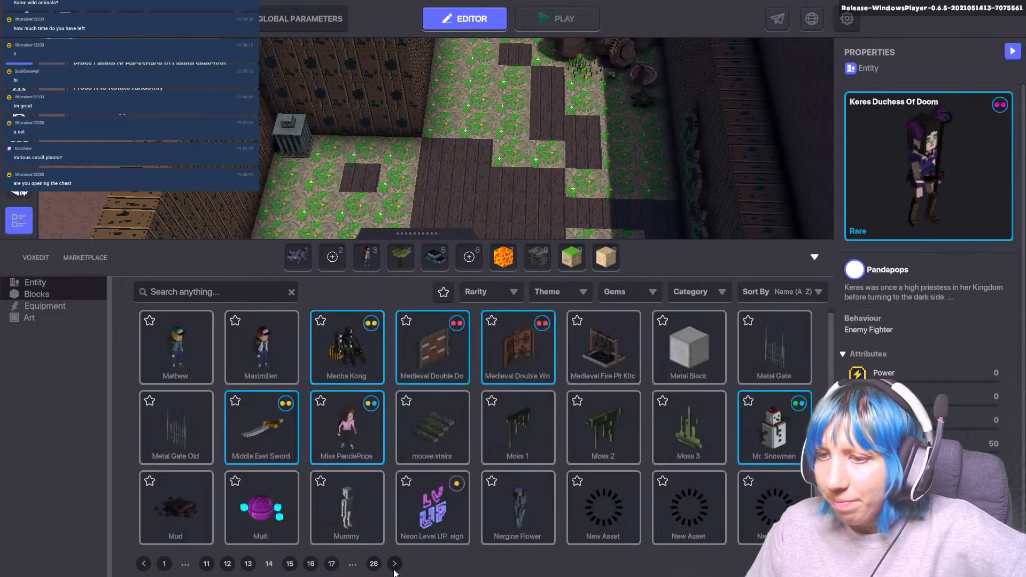
{"action": "left_click", "coordinate": [143, 564]}
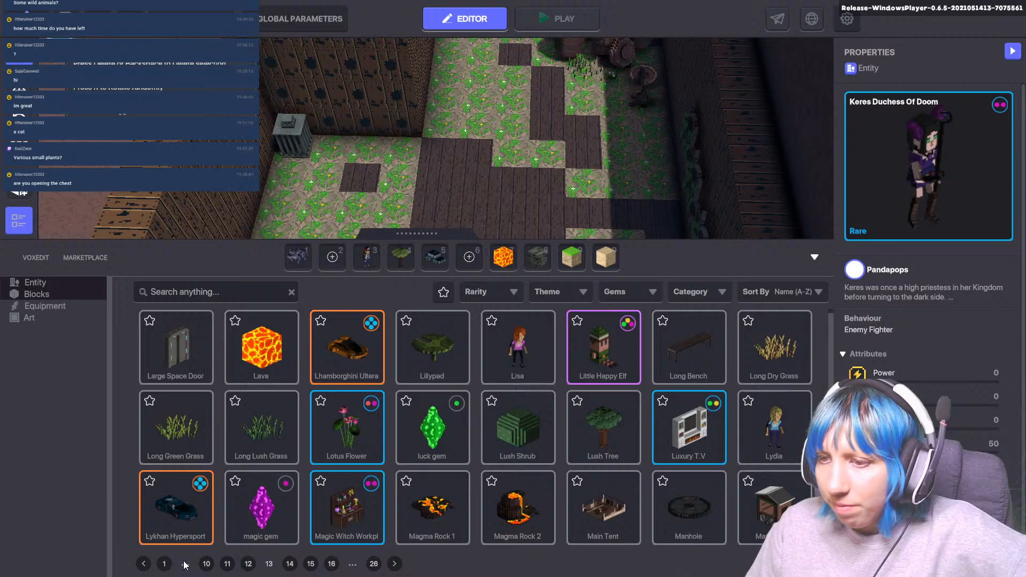
{"action": "left_click", "coordinate": [331, 522]}
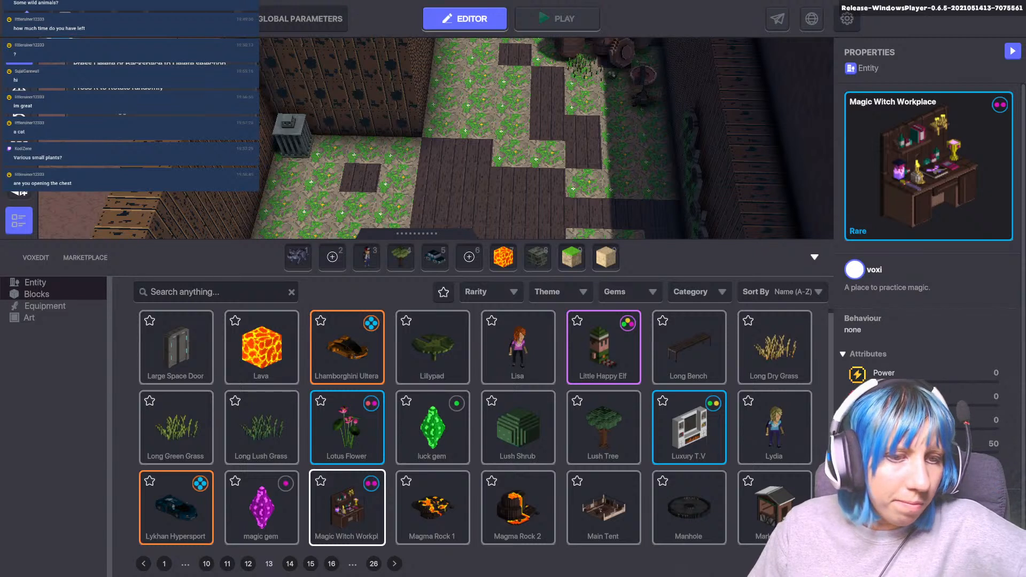
- Switch to the sticky note, add the line "potion work bench" to the ideas list and return to the game editor
{"action": "key", "text": "alt+Tab"}
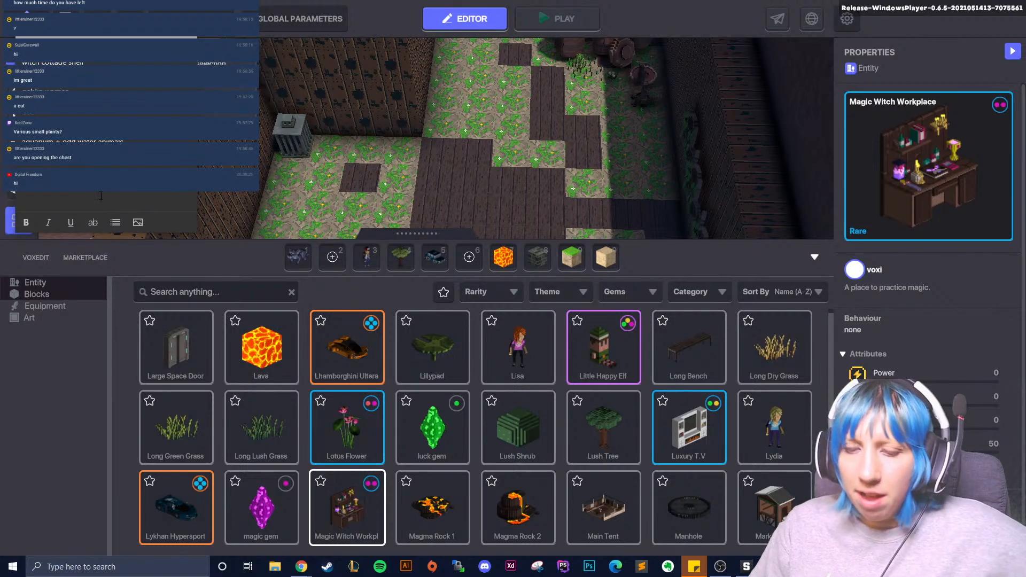
{"action": "type", "text": "potio"}
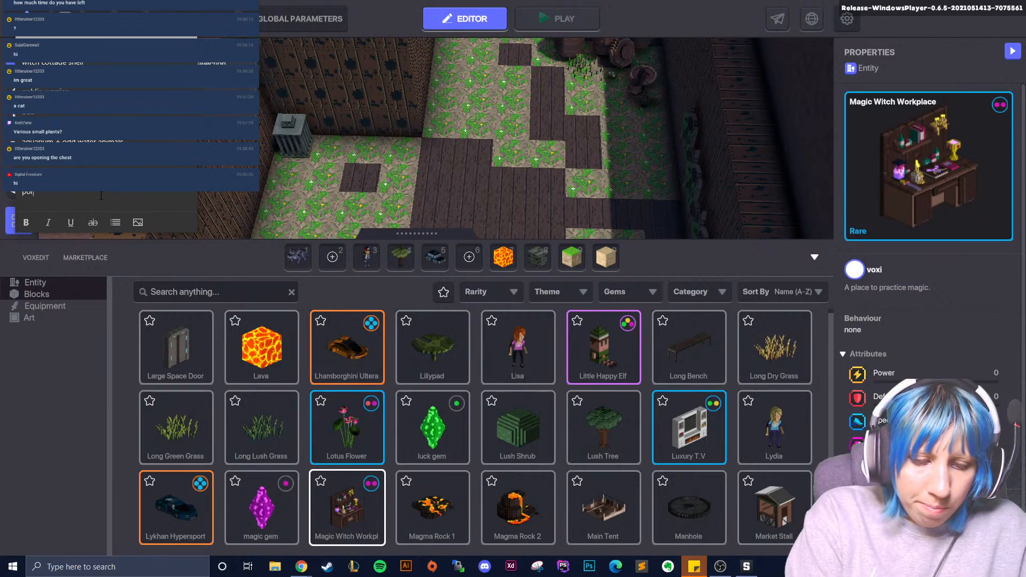
{"action": "type", "text": "n wor"}
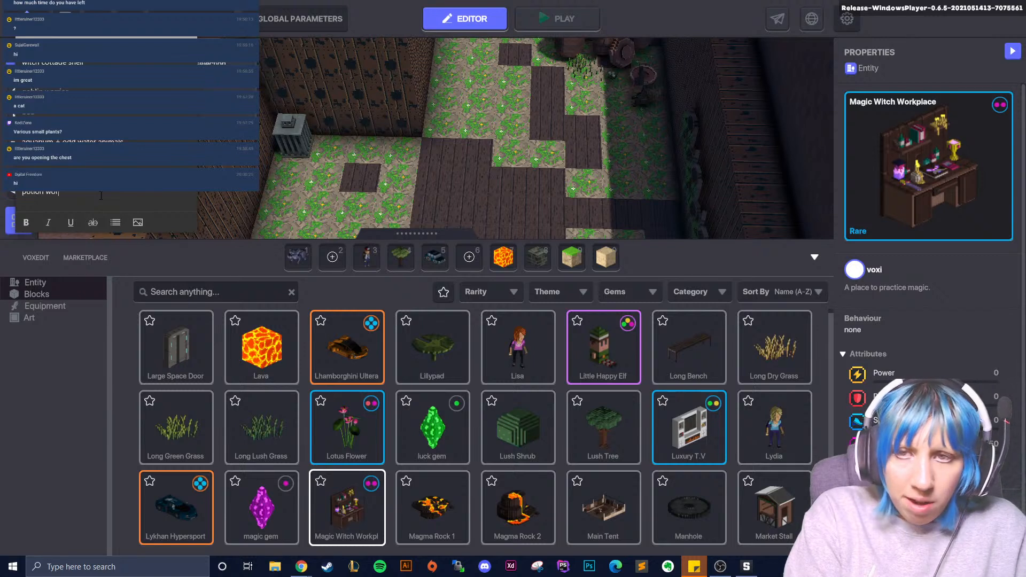
{"action": "type", "text": "k bec"}
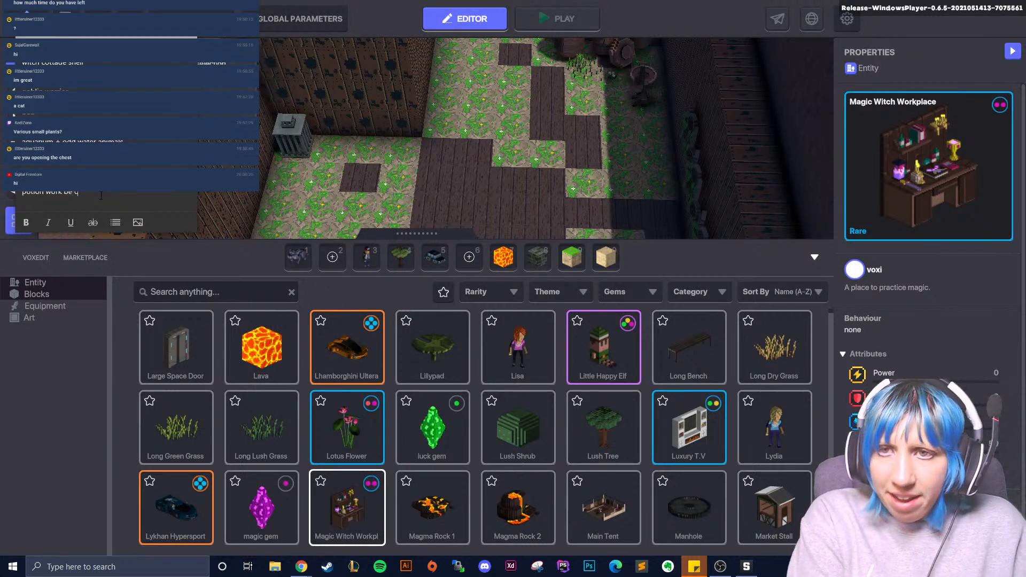
{"action": "key", "text": "BackSpace"}
{"action": "type", "text": "nch"}
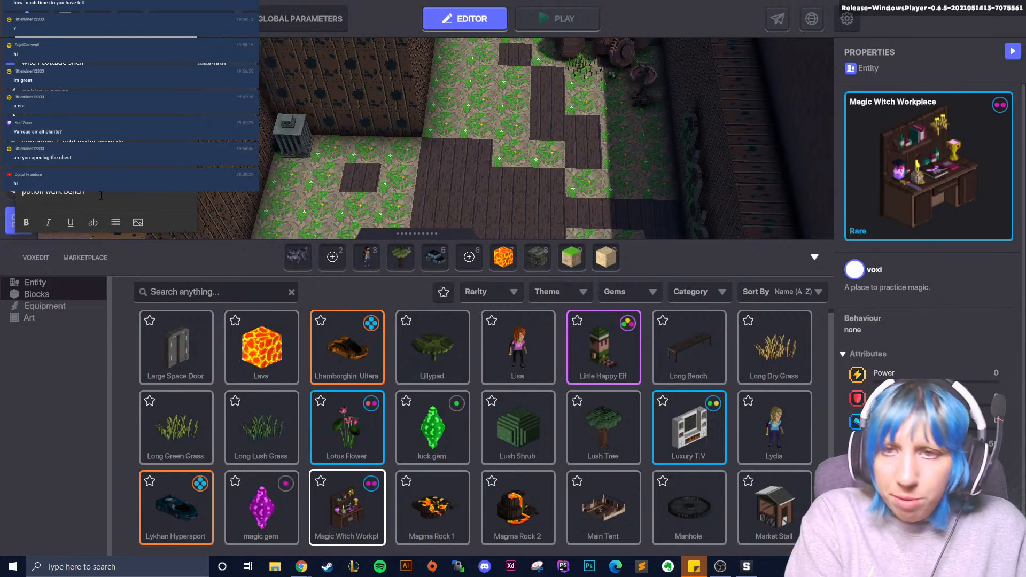
{"action": "left_click", "coordinate": [337, 386]}
- Search the asset library for "poti" and place the Pandapops Potion shelf against the crate wall beside the iron cage
{"action": "left_click", "coordinate": [200, 293]}
{"action": "type", "text": "po"}
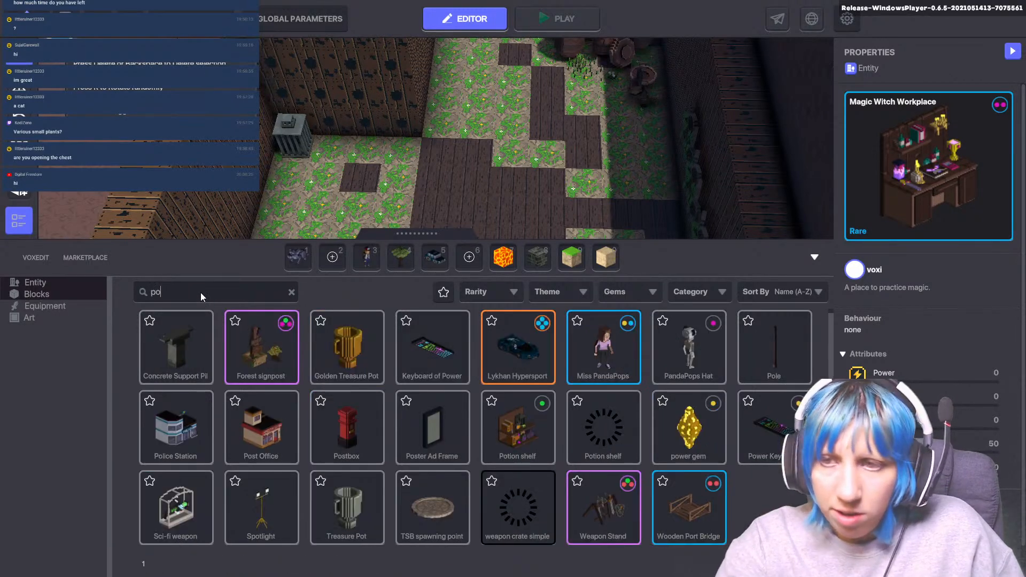
{"action": "type", "text": "ti"}
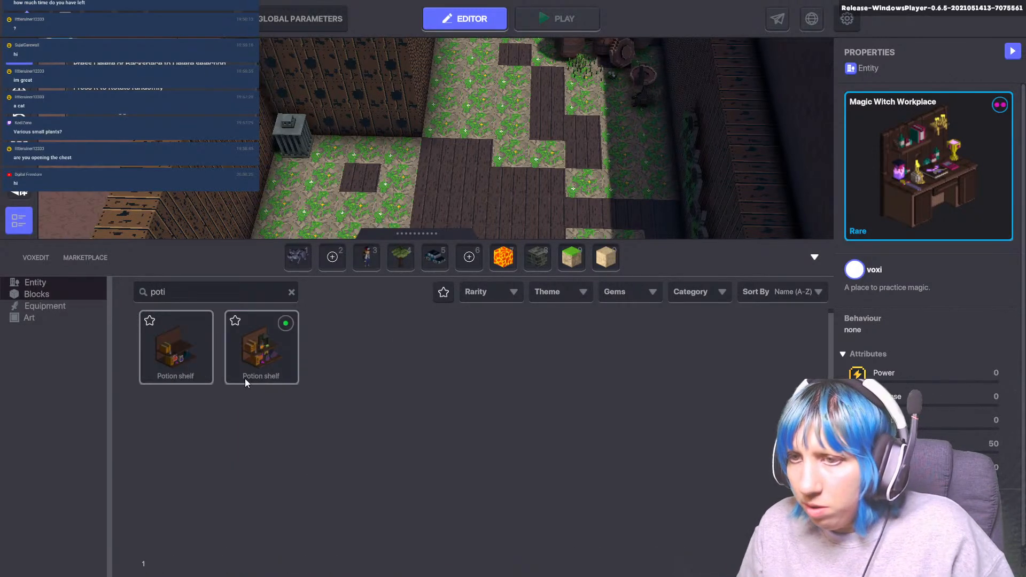
{"action": "left_click", "coordinate": [280, 364]}
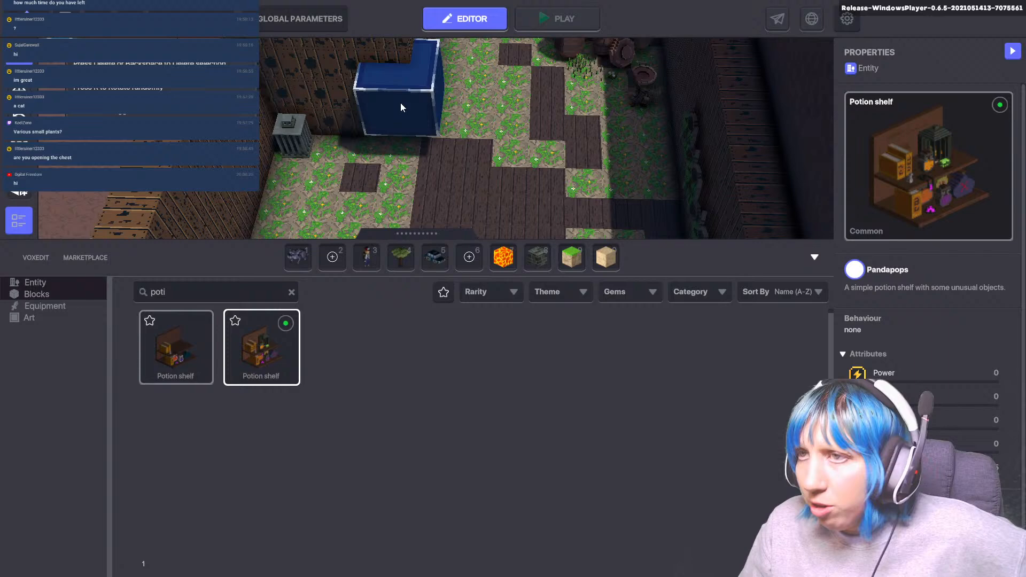
{"action": "left_click", "coordinate": [361, 97]}
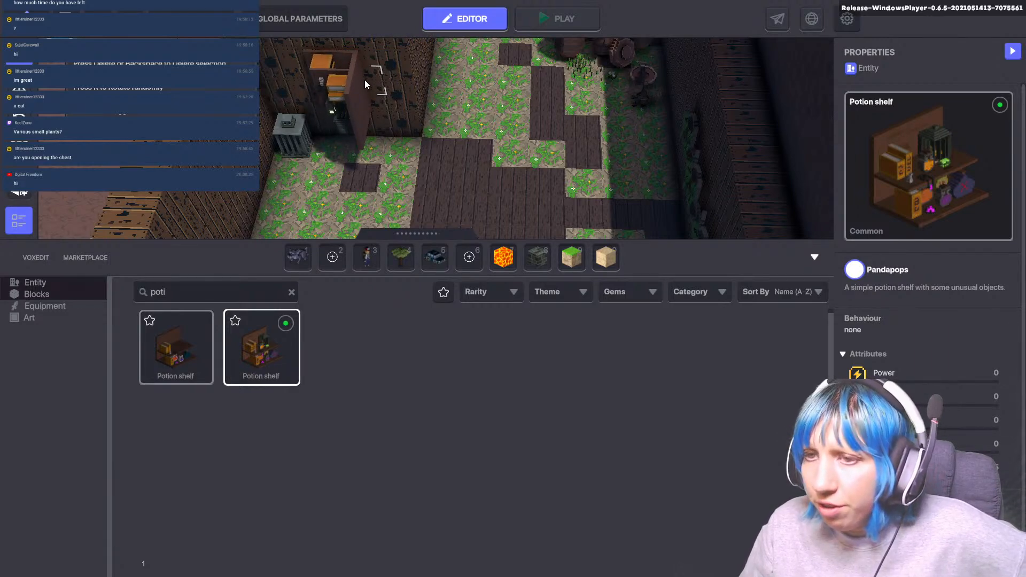
- Rotate the potion shelf to X 0, Y 270, Z 0 so it stands upright with its shelves facing the room
{"action": "left_click", "coordinate": [19, 110]}
{"action": "left_click", "coordinate": [352, 101]}
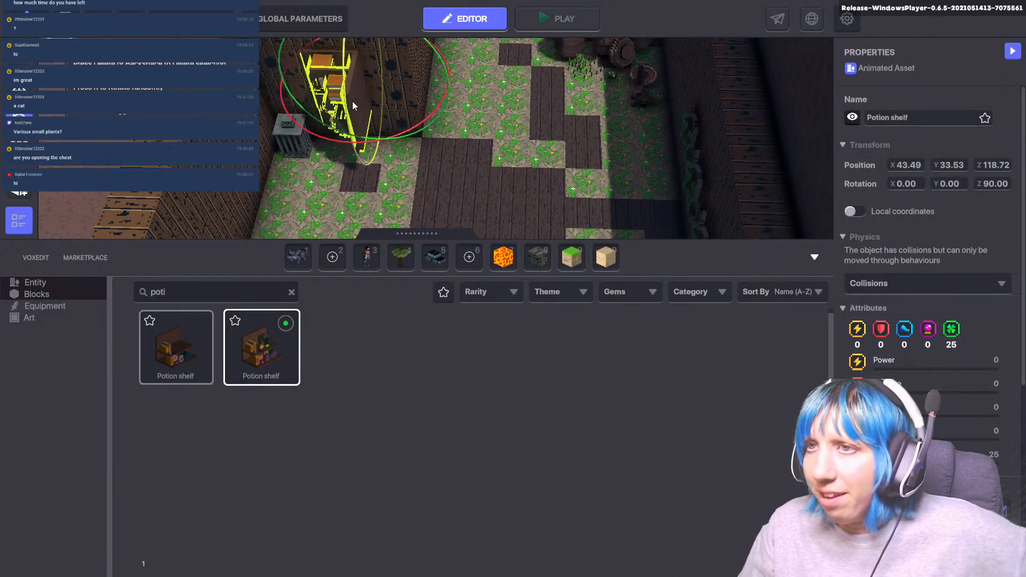
{"action": "key", "text": "w"}
{"action": "key", "text": "a"}
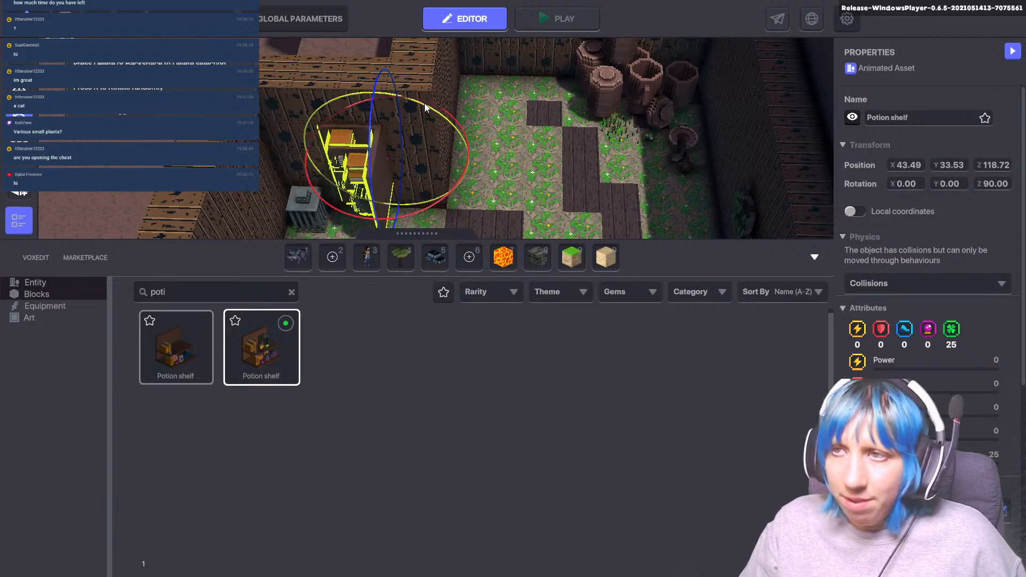
{"action": "left_click_drag", "start_coordinate": [426, 109], "coordinate": [218, 89]}
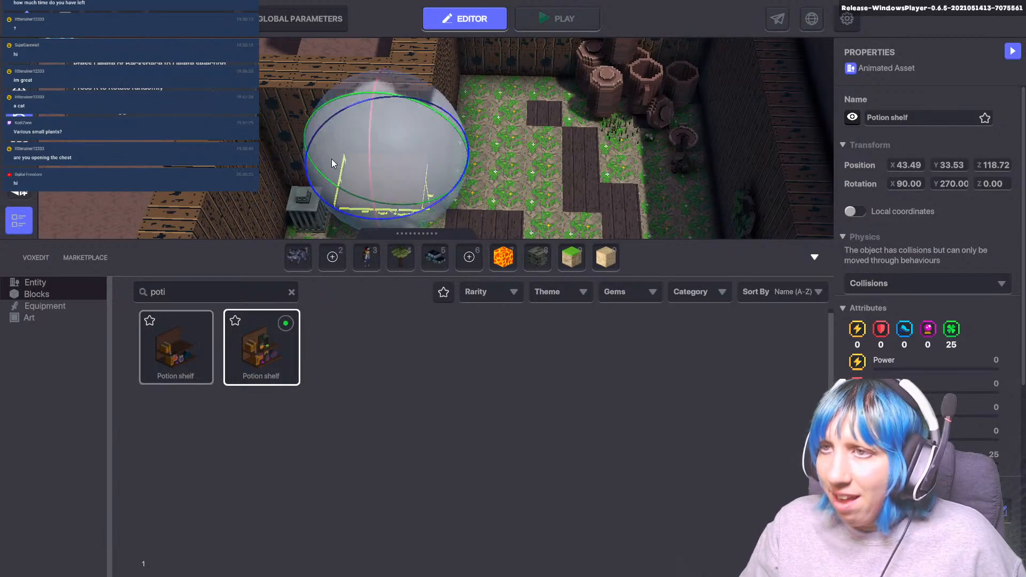
{"action": "left_click_drag", "start_coordinate": [373, 135], "coordinate": [416, 6]}
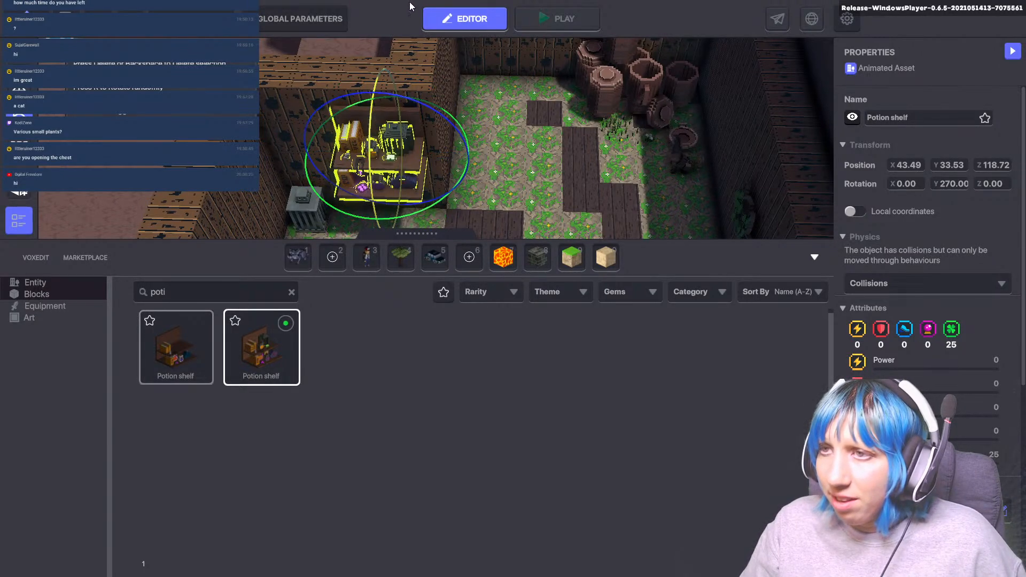
{"action": "left_click", "coordinate": [522, 171]}
- Examine the potion shelf up close and the furnished room's overall layout from a distance
{"action": "scroll", "coordinate": [518, 181], "scroll_direction": "up", "scroll_amount": 5}
{"action": "key", "text": "a"}
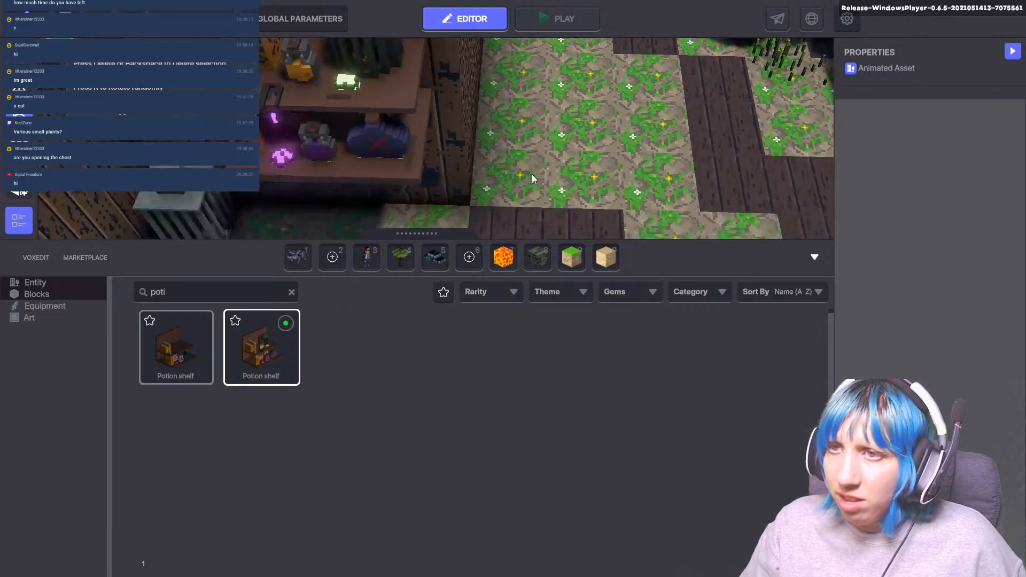
{"action": "key", "text": "w"}
{"action": "scroll", "coordinate": [540, 183], "scroll_direction": "down", "scroll_amount": 5}
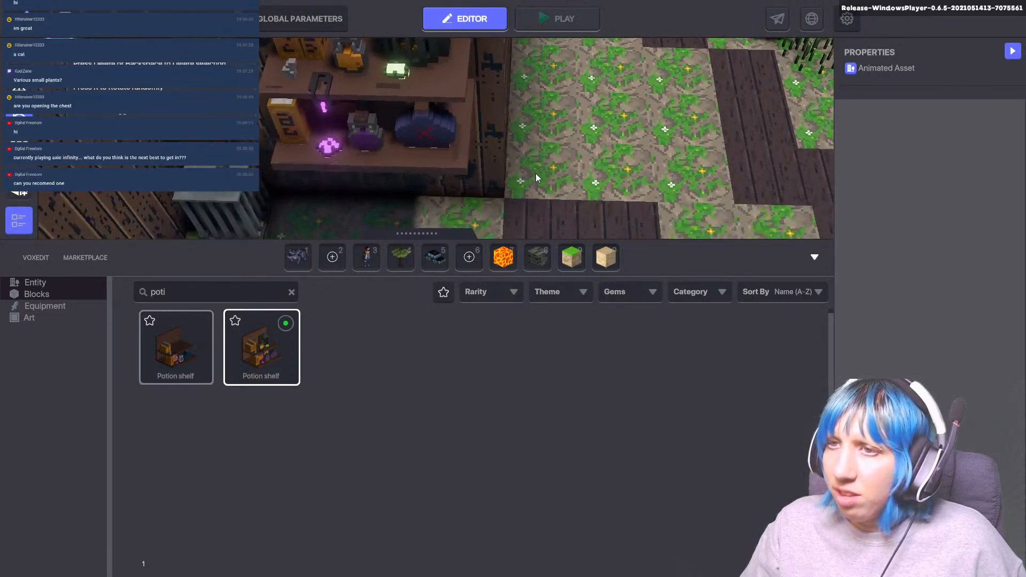
{"action": "middle_click_drag", "start_coordinate": [539, 168], "coordinate": [512, 143]}
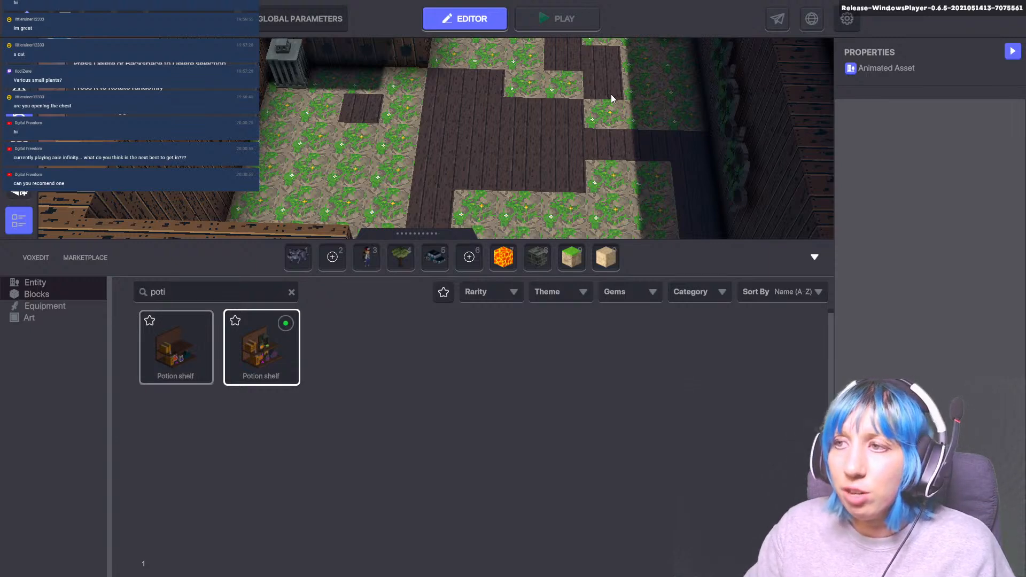
{"action": "scroll", "coordinate": [561, 111], "scroll_direction": "down", "scroll_amount": 5}
{"action": "middle_click_drag", "start_coordinate": [556, 136], "coordinate": [447, 146]}
{"action": "scroll", "coordinate": [522, 188], "scroll_direction": "down", "scroll_amount": 4}
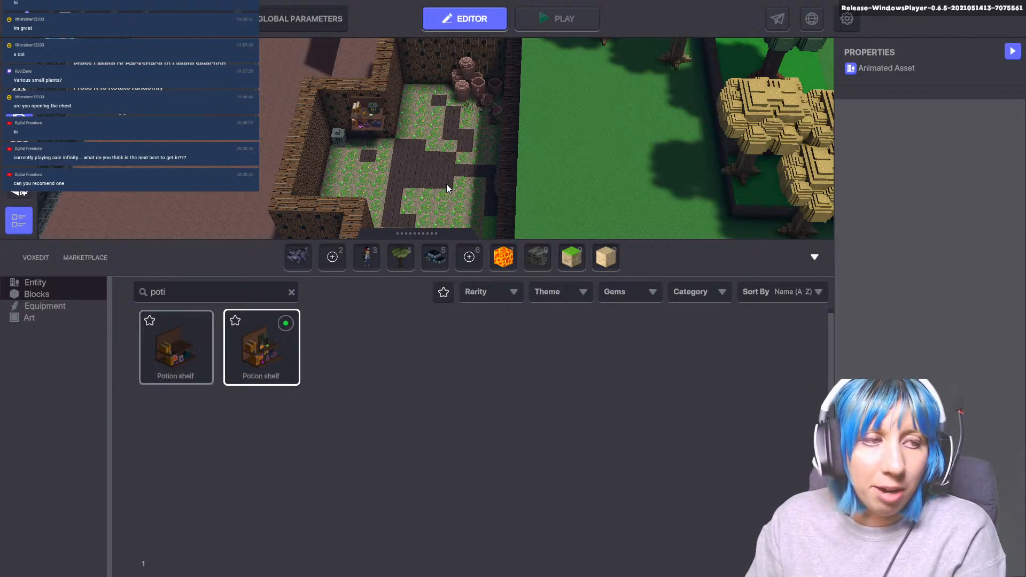
- Switch to the sticky note, add the line "task flower" to the ideas list and return to the game editor
{"action": "scroll", "coordinate": [508, 170], "scroll_direction": "down", "scroll_amount": 3}
{"action": "key", "text": "d"}
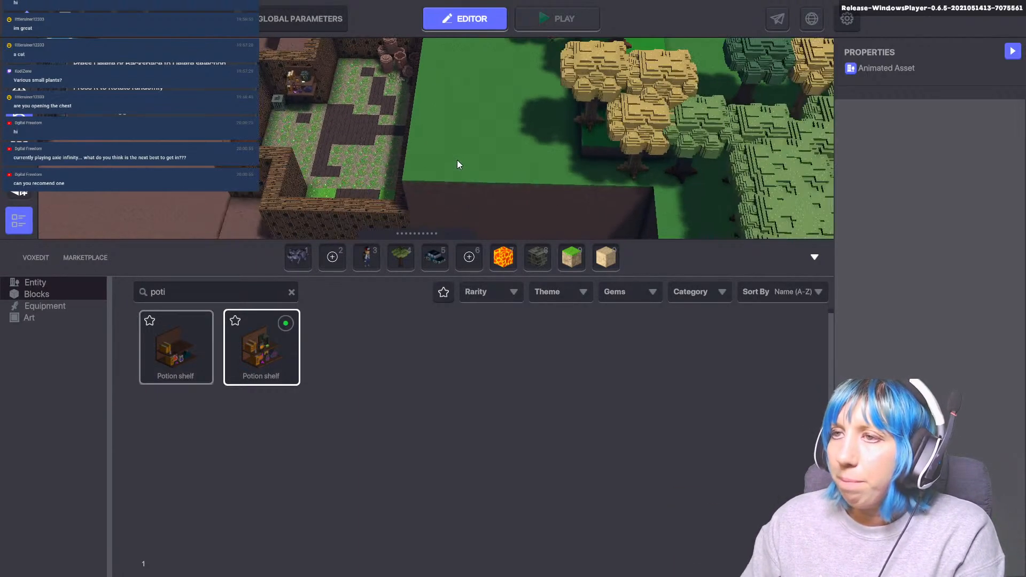
{"action": "key", "text": "a"}
{"action": "right_click_drag", "start_coordinate": [418, 188], "coordinate": [569, 156]}
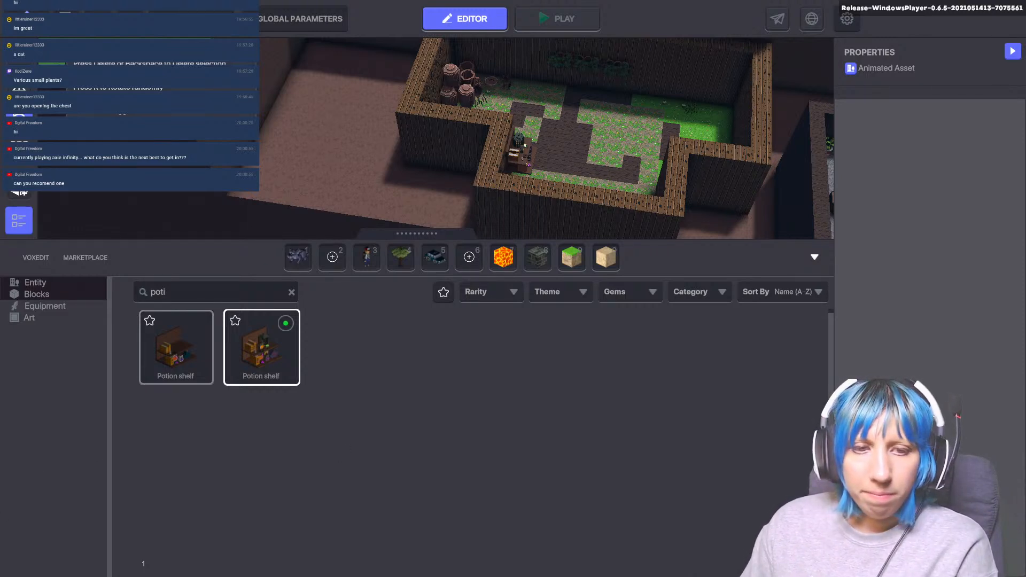
{"action": "key", "text": "alt+Tab"}
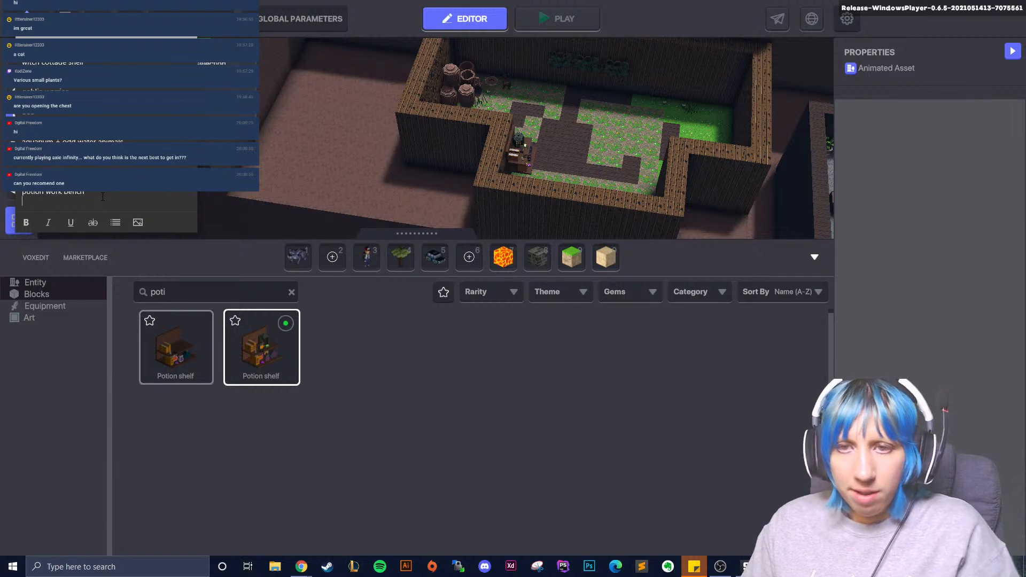
{"action": "type", "text": "task flowe"}
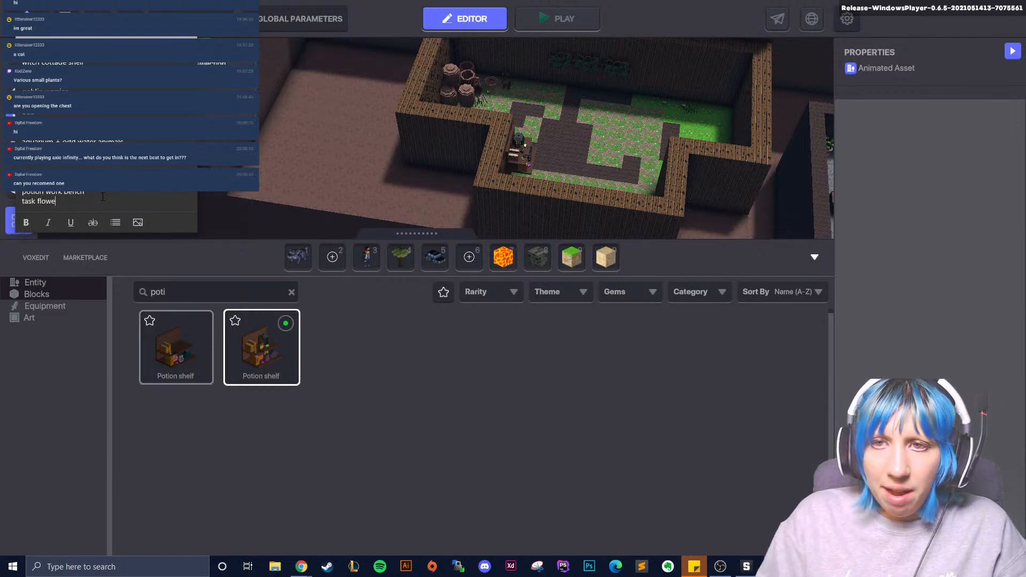
{"action": "type", "text": "r"}
{"action": "key", "text": "alt+Tab"}
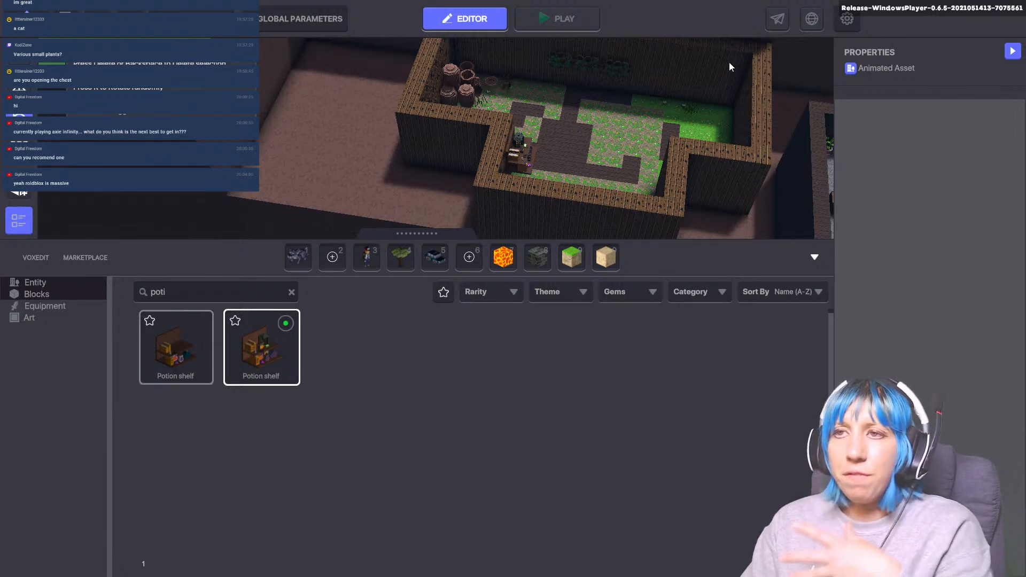
- Examine the level's layout, from the stone-walled pit rooms and pool to the forest clearing and its stepped grass hills
{"action": "scroll", "coordinate": [525, 151], "scroll_direction": "down", "scroll_amount": 5}
{"action": "middle_click_drag", "start_coordinate": [537, 149], "coordinate": [511, 105]}
{"action": "scroll", "coordinate": [484, 172], "scroll_direction": "down", "scroll_amount": 4}
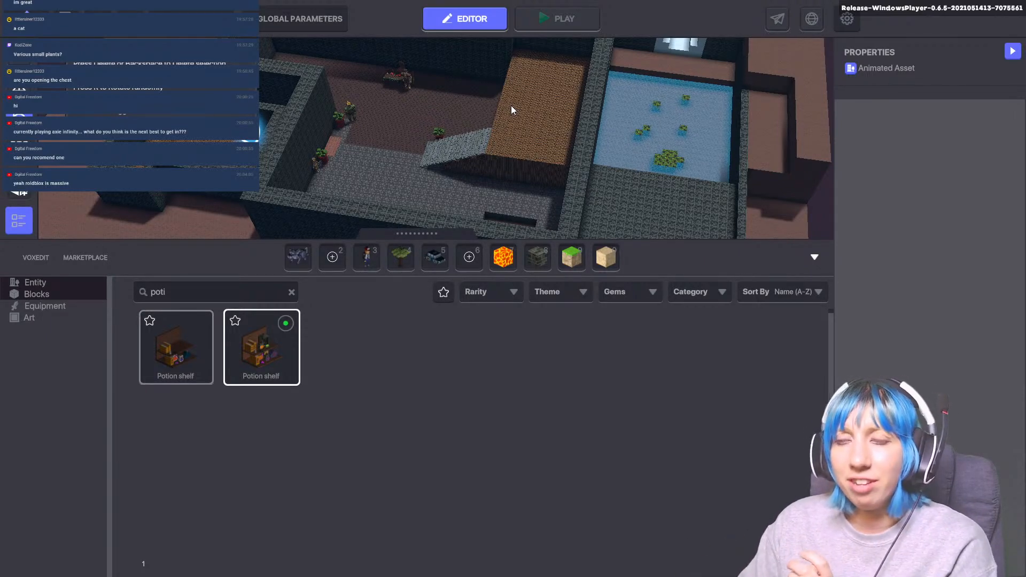
{"action": "scroll", "coordinate": [447, 184], "scroll_direction": "down", "scroll_amount": 3}
{"action": "middle_click_drag", "start_coordinate": [437, 187], "coordinate": [464, 218]}
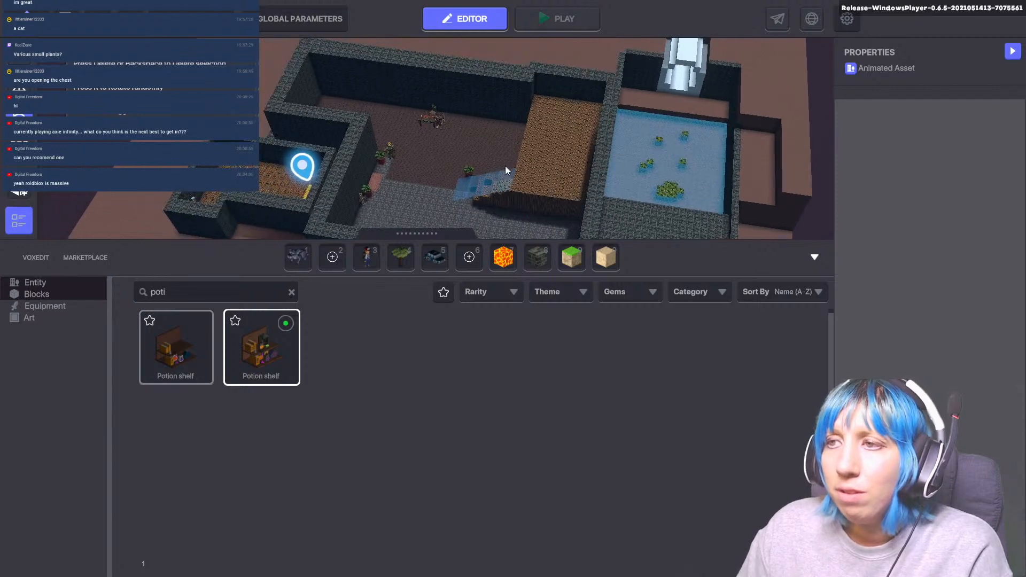
{"action": "middle_click_drag", "start_coordinate": [505, 166], "coordinate": [521, 229]}
{"action": "scroll", "coordinate": [496, 189], "scroll_direction": "down", "scroll_amount": 2}
{"action": "middle_click_drag", "start_coordinate": [524, 96], "coordinate": [484, 169]}
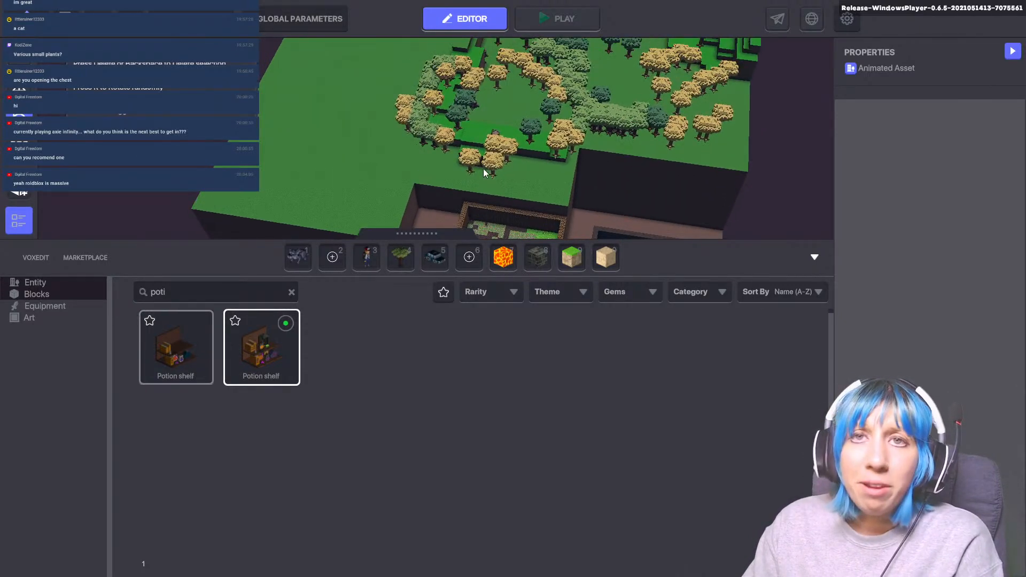
{"action": "scroll", "coordinate": [491, 153], "scroll_direction": "up", "scroll_amount": 5}
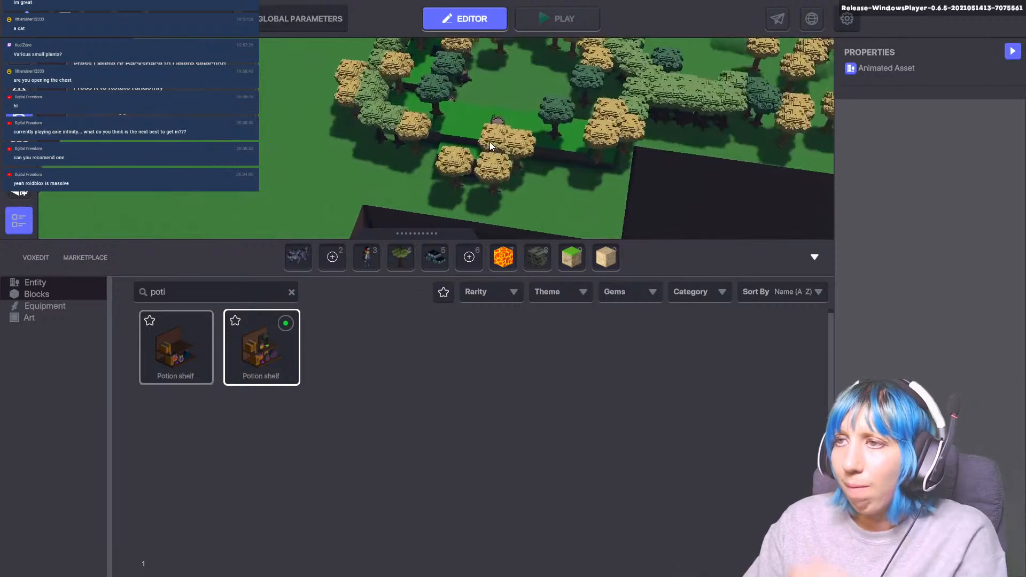
{"action": "scroll", "coordinate": [489, 142], "scroll_direction": "up", "scroll_amount": 4}
{"action": "middle_click_drag", "start_coordinate": [502, 153], "coordinate": [520, 192]}
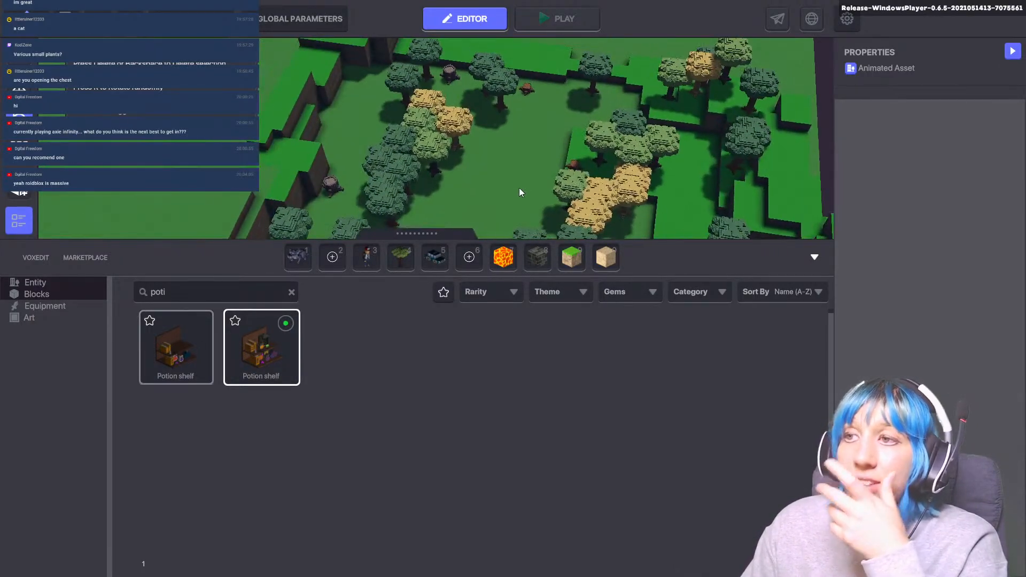
{"action": "scroll", "coordinate": [519, 192], "scroll_direction": "up", "scroll_amount": 2}
{"action": "middle_click_drag", "start_coordinate": [406, 198], "coordinate": [525, 217]}
{"action": "middle_click_drag", "start_coordinate": [347, 101], "coordinate": [469, 22]}
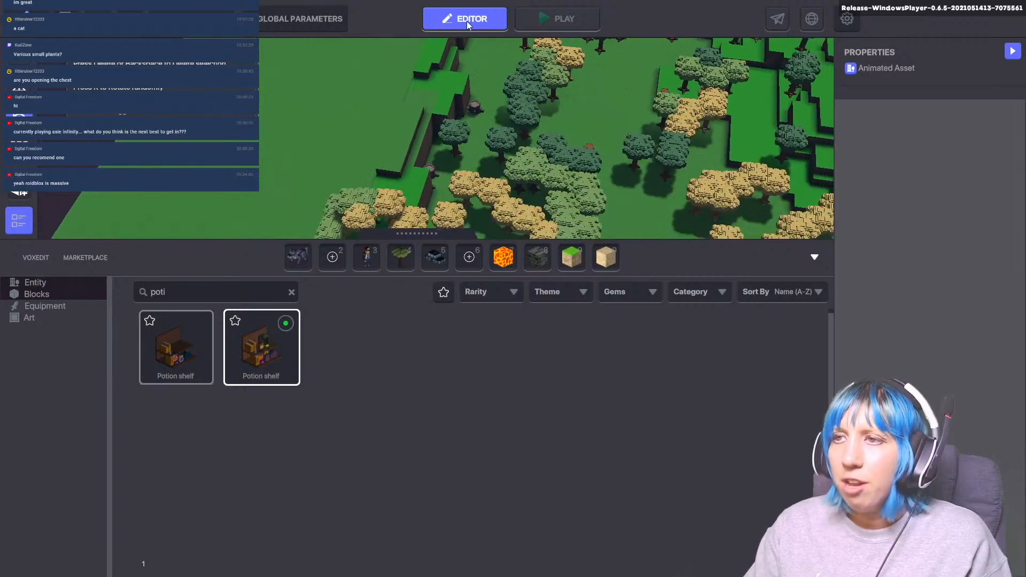
{"action": "middle_click_drag", "start_coordinate": [460, 149], "coordinate": [415, 17]}
{"action": "middle_click_drag", "start_coordinate": [440, 158], "coordinate": [459, 123]}
{"action": "middle_click_drag", "start_coordinate": [496, 94], "coordinate": [325, 134]}
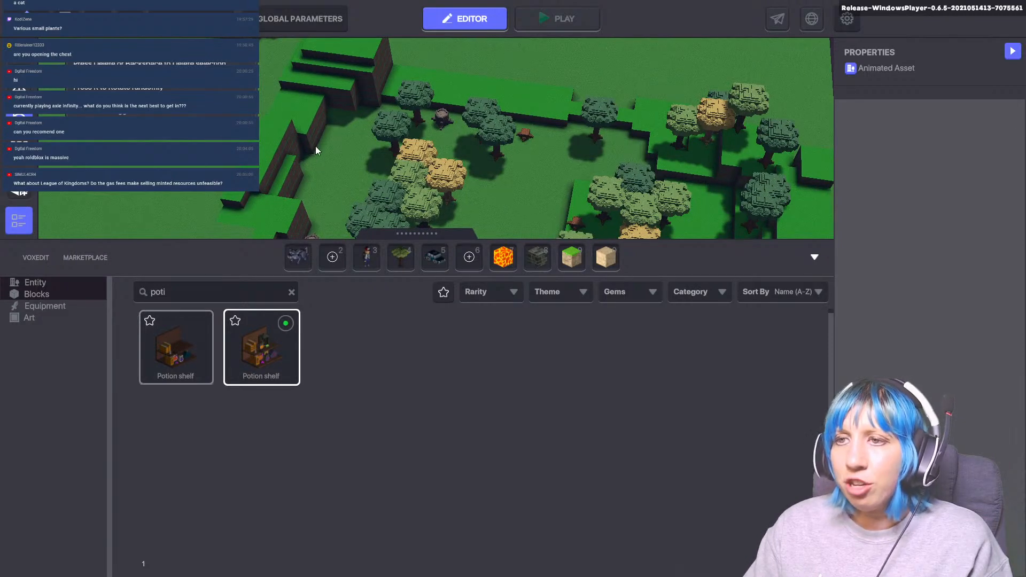
{"action": "scroll", "coordinate": [328, 145], "scroll_direction": "up", "scroll_amount": 3}
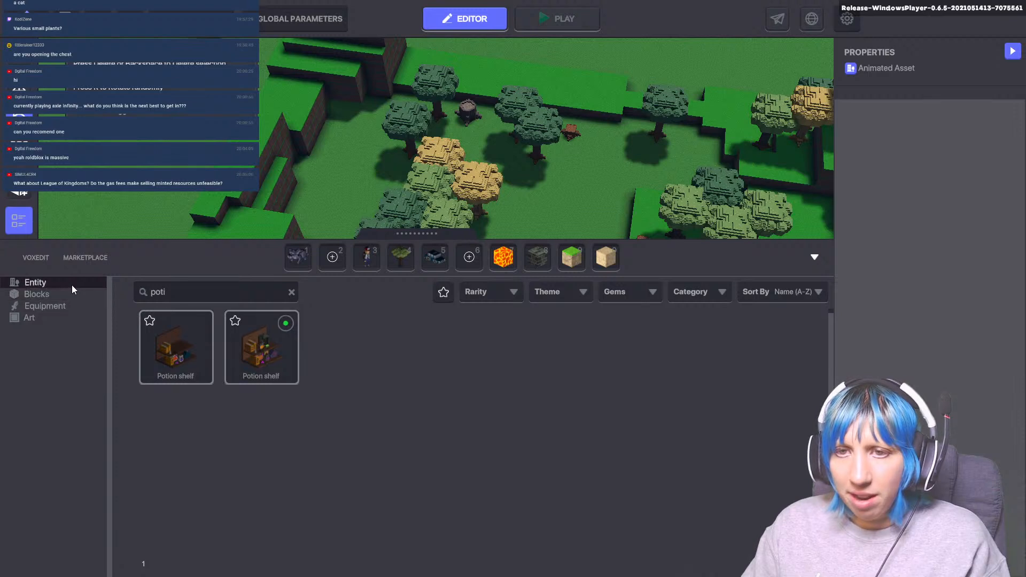
- Select the "Block with stone & flowers" texture and build stone posts between the grass hills with an opening between them
{"action": "left_click", "coordinate": [66, 298]}
{"action": "left_click", "coordinate": [291, 293]}
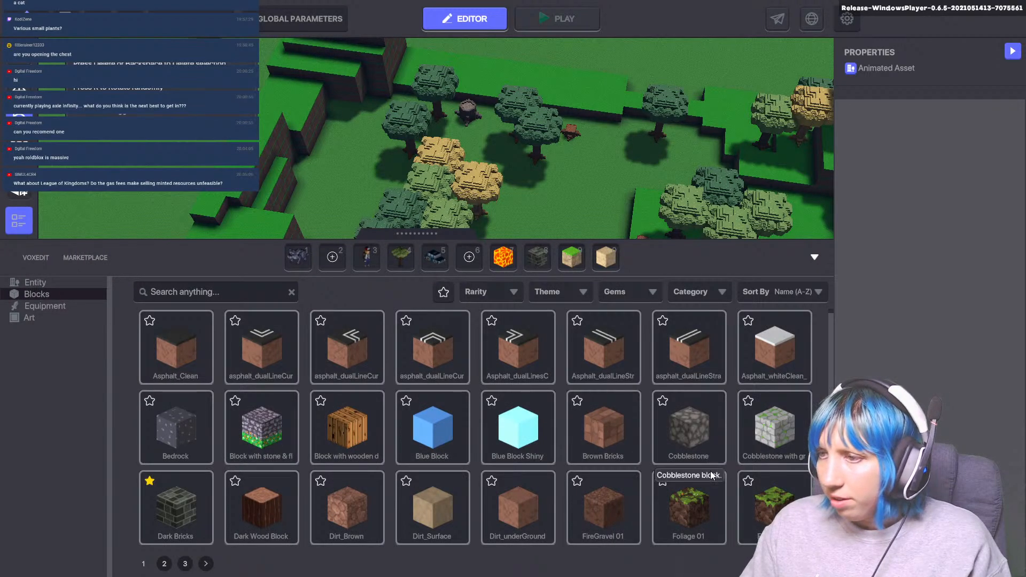
{"action": "left_click", "coordinate": [270, 440]}
{"action": "left_click_drag", "start_coordinate": [270, 95], "coordinate": [314, 130]}
{"action": "middle_click_drag", "start_coordinate": [285, 110], "coordinate": [347, 130]}
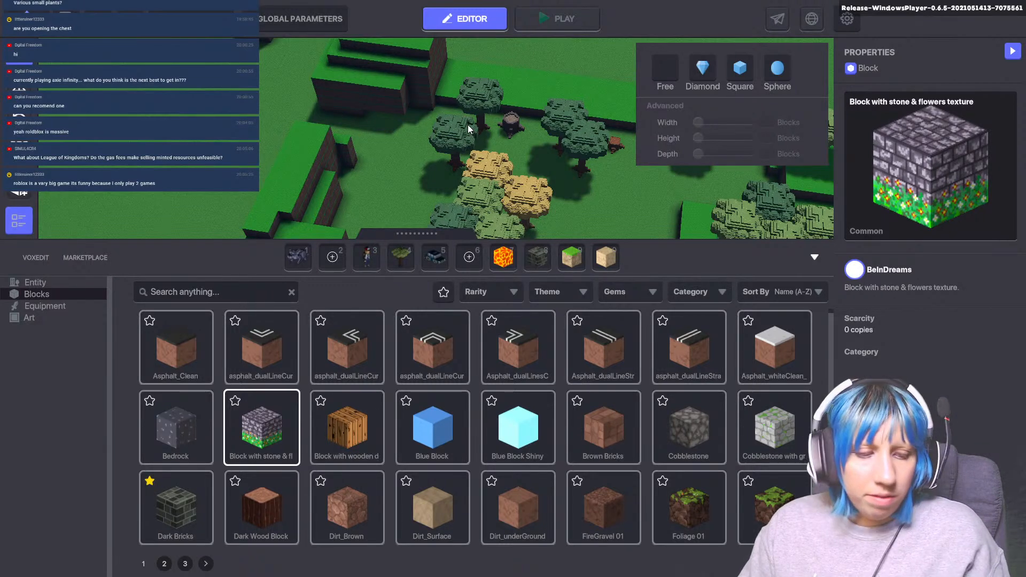
{"action": "key", "text": "q"}
{"action": "middle_click_drag", "start_coordinate": [501, 135], "coordinate": [325, 138]}
{"action": "middle_click_drag", "start_coordinate": [427, 135], "coordinate": [236, 130]}
{"action": "key", "text": "q"}
{"action": "middle_click_drag", "start_coordinate": [454, 156], "coordinate": [300, 101]}
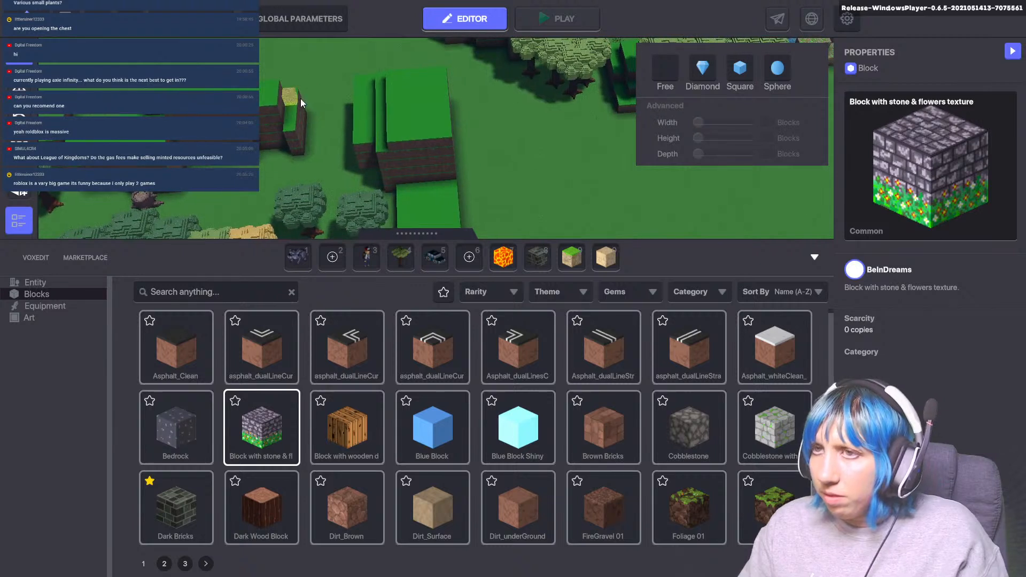
{"action": "left_click", "coordinate": [320, 114]}
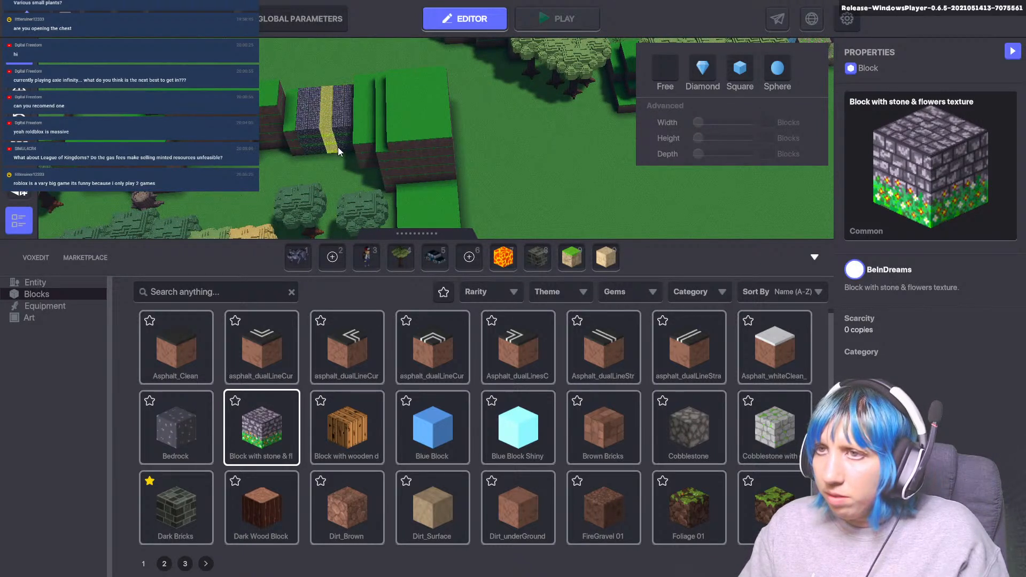
{"action": "left_click_drag", "start_coordinate": [337, 146], "coordinate": [337, 147]}
- Bridge the opening between the stone posts with a flat top of stone and flowers blocks
{"action": "scroll", "coordinate": [311, 157], "scroll_direction": "up", "scroll_amount": 3}
{"action": "middle_click_drag", "start_coordinate": [311, 157], "coordinate": [296, 113]}
{"action": "scroll", "coordinate": [373, 127], "scroll_direction": "up", "scroll_amount": 3}
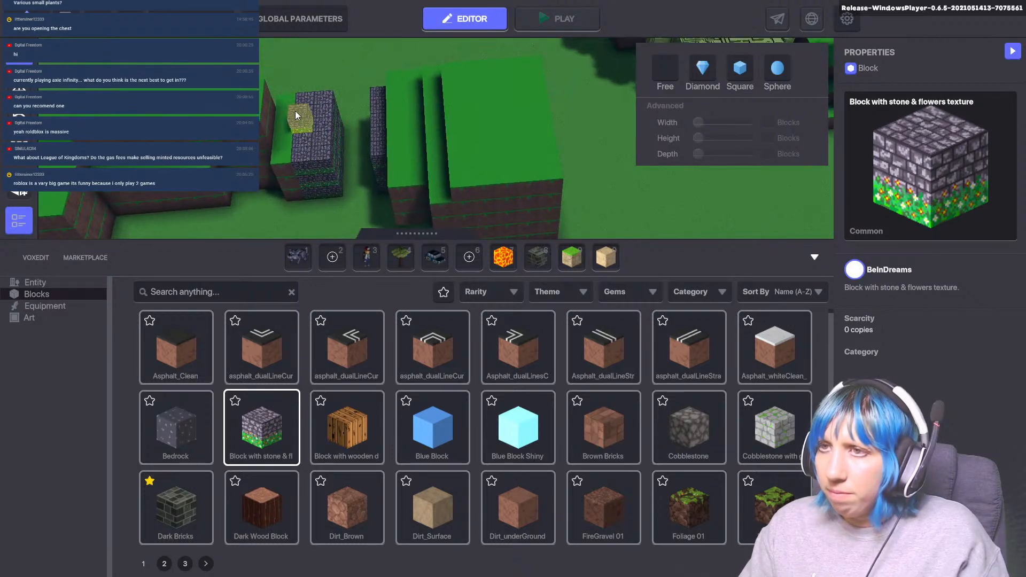
{"action": "left_click_drag", "start_coordinate": [293, 103], "coordinate": [383, 147]}
{"action": "scroll", "coordinate": [373, 171], "scroll_direction": "up", "scroll_amount": 1}
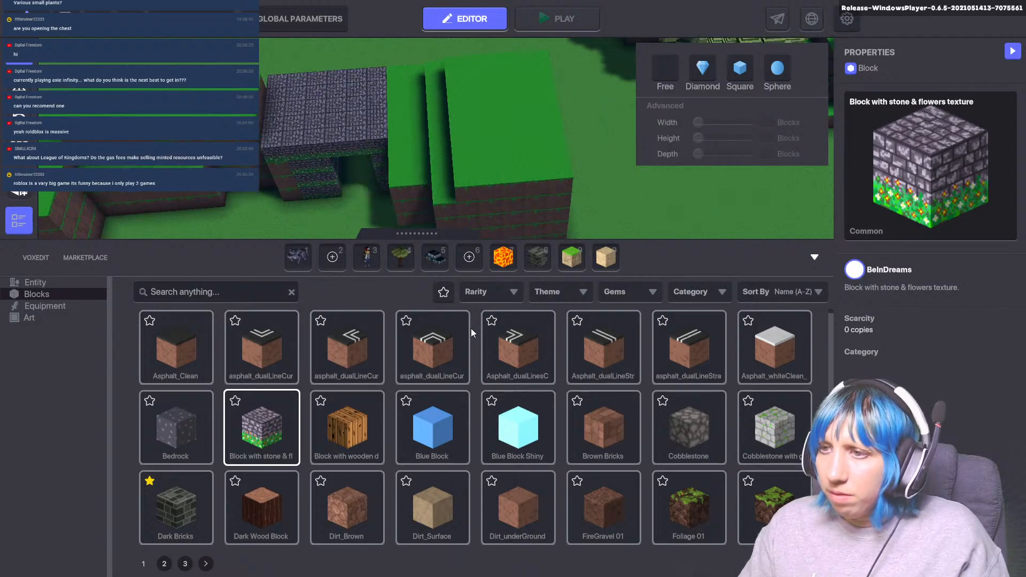
- Replace the flat top across the stone posts with Cobblestone blocks
{"action": "left_click", "coordinate": [684, 434]}
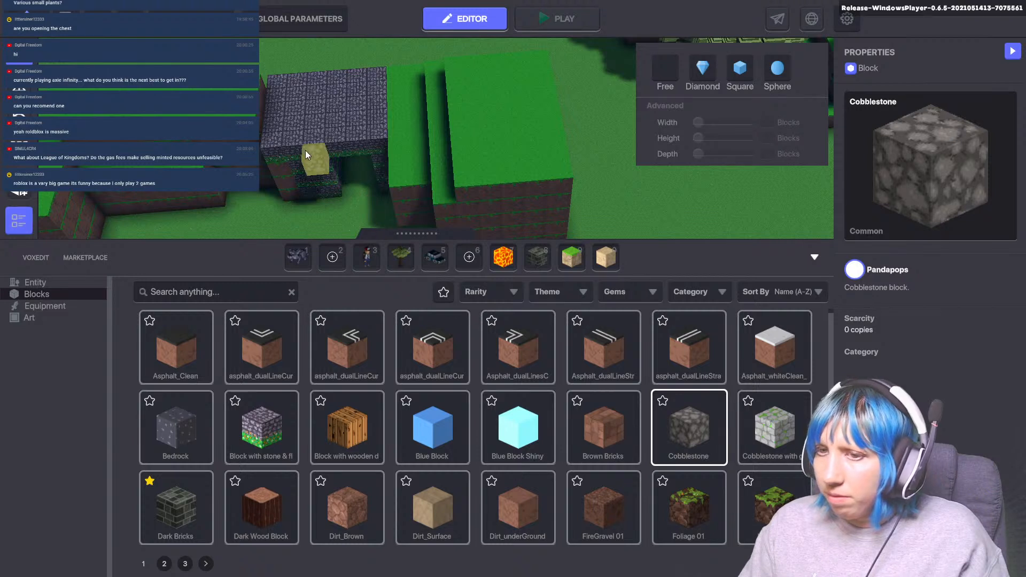
{"action": "left_click_drag", "start_coordinate": [275, 78], "coordinate": [366, 133]}
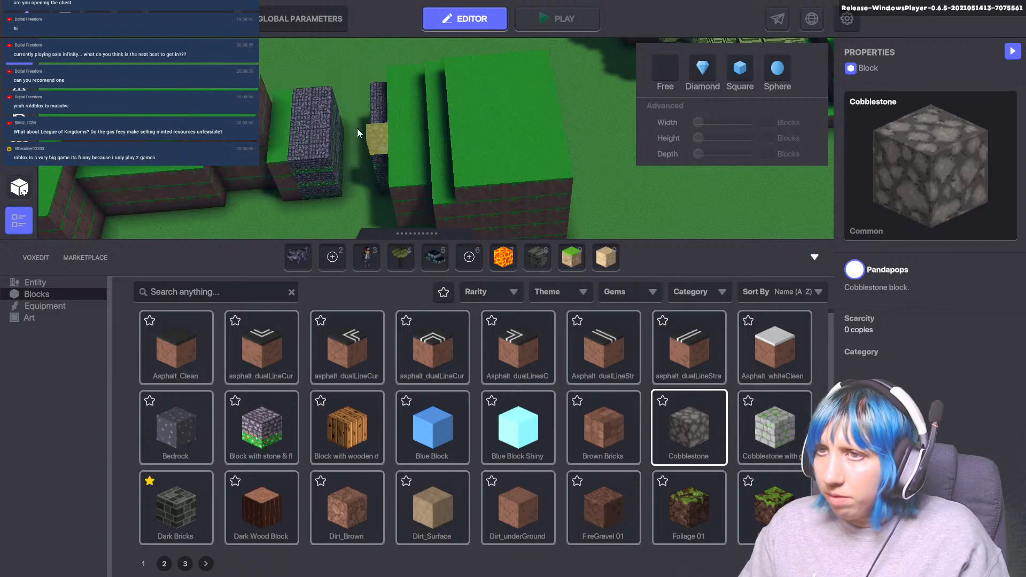
{"action": "left_click_drag", "start_coordinate": [280, 89], "coordinate": [373, 167]}
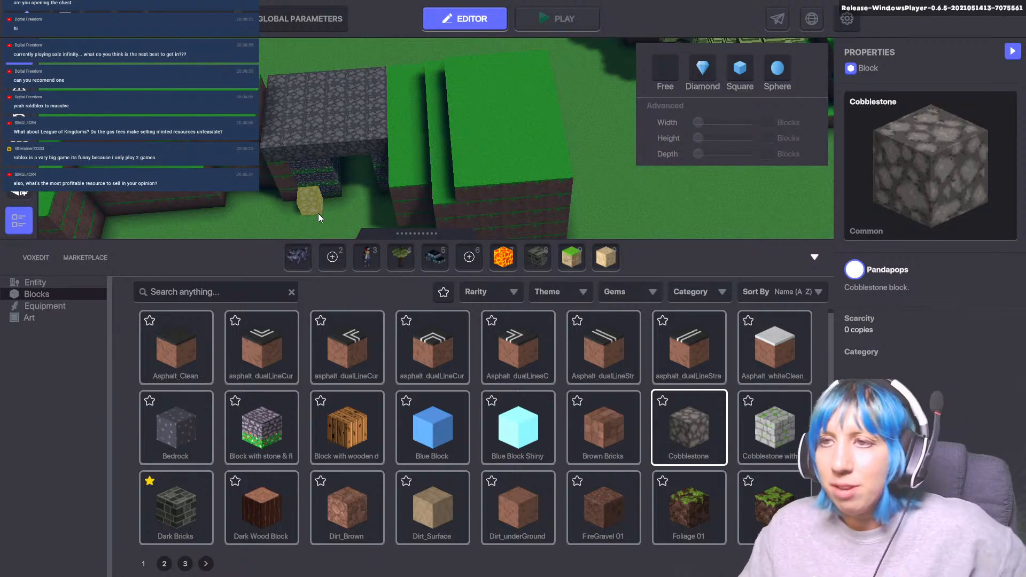
- Clear the Blocks filter, search the asset library for "gate" and preview the Metal Gate, Desert Gate and Metal Gate Old
{"action": "scroll", "coordinate": [293, 195], "scroll_direction": "up", "scroll_amount": 4}
{"action": "key", "text": "w"}
{"action": "key", "text": "d"}
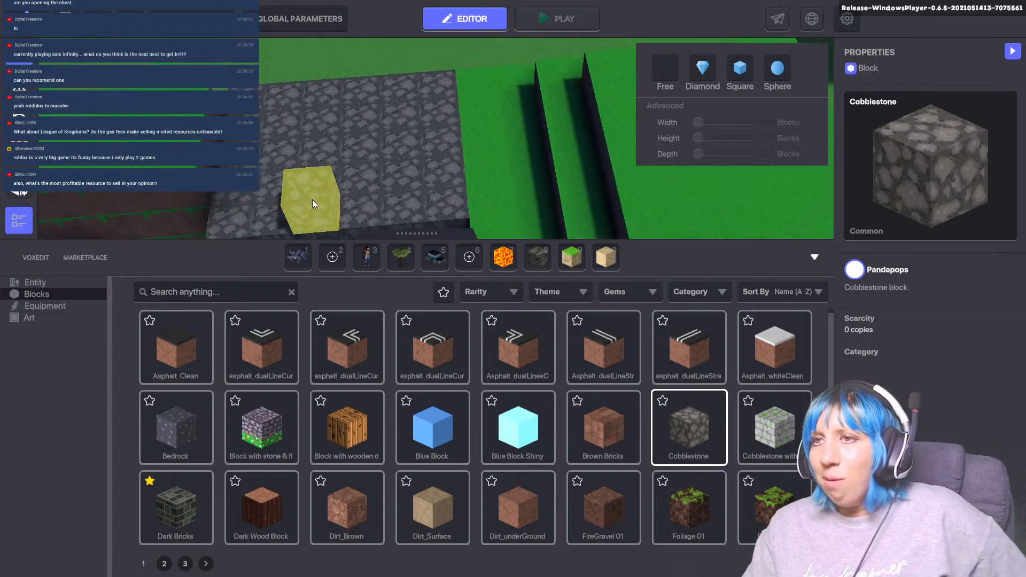
{"action": "key", "text": "s"}
{"action": "key", "text": "a"}
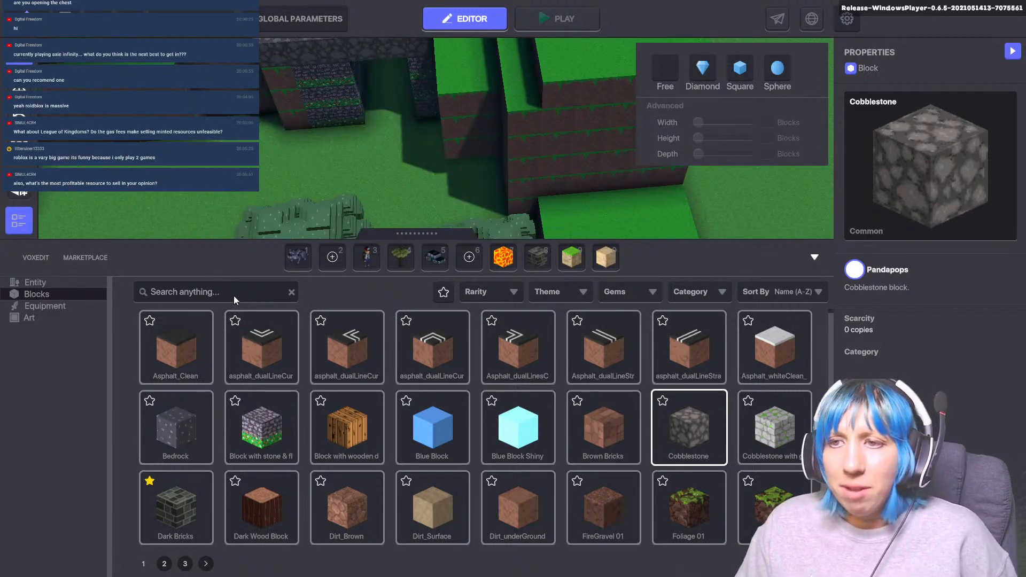
{"action": "left_click", "coordinate": [80, 295]}
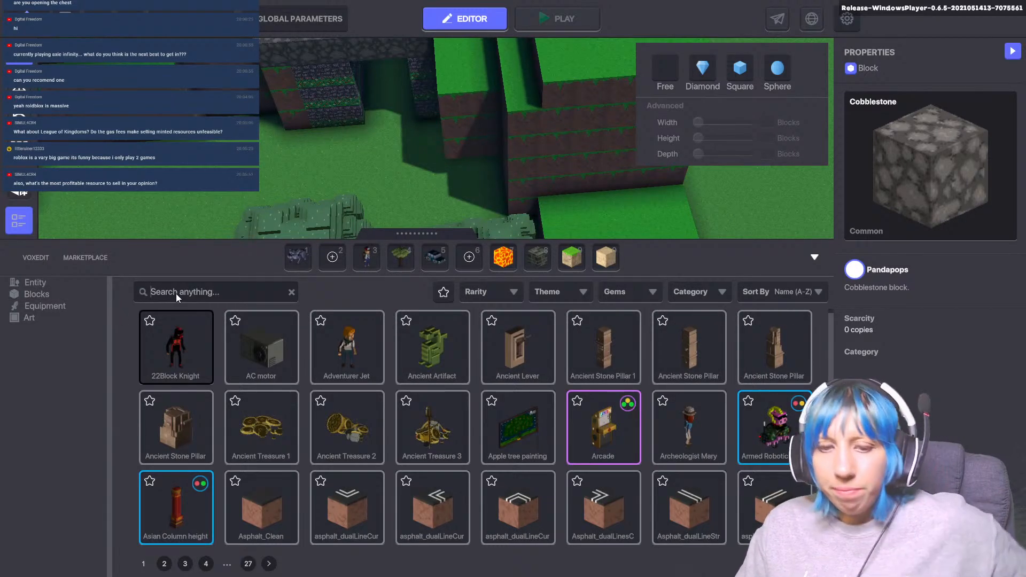
{"action": "left_click", "coordinate": [176, 292]}
{"action": "type", "text": "gate"}
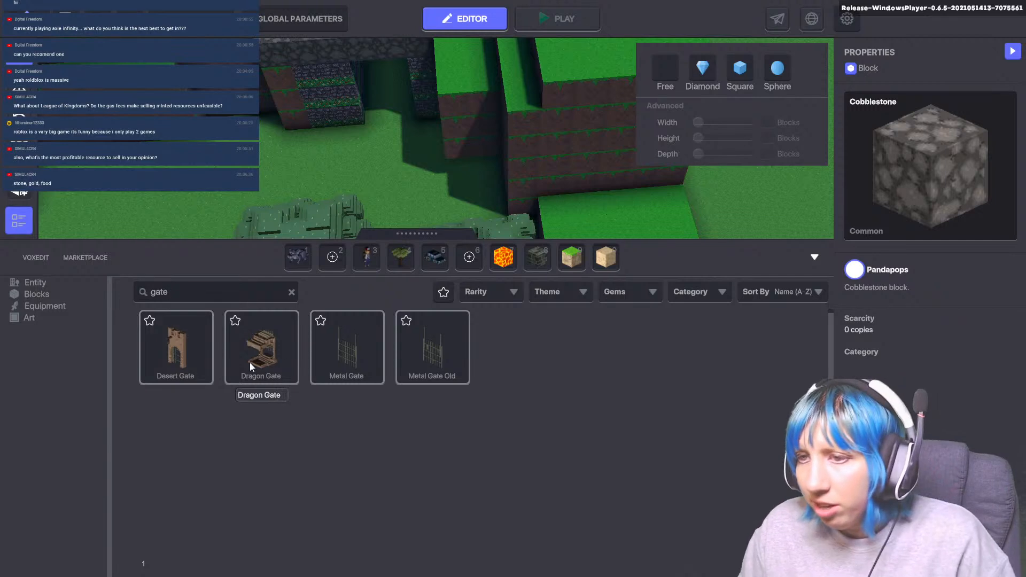
{"action": "left_click", "coordinate": [373, 344]}
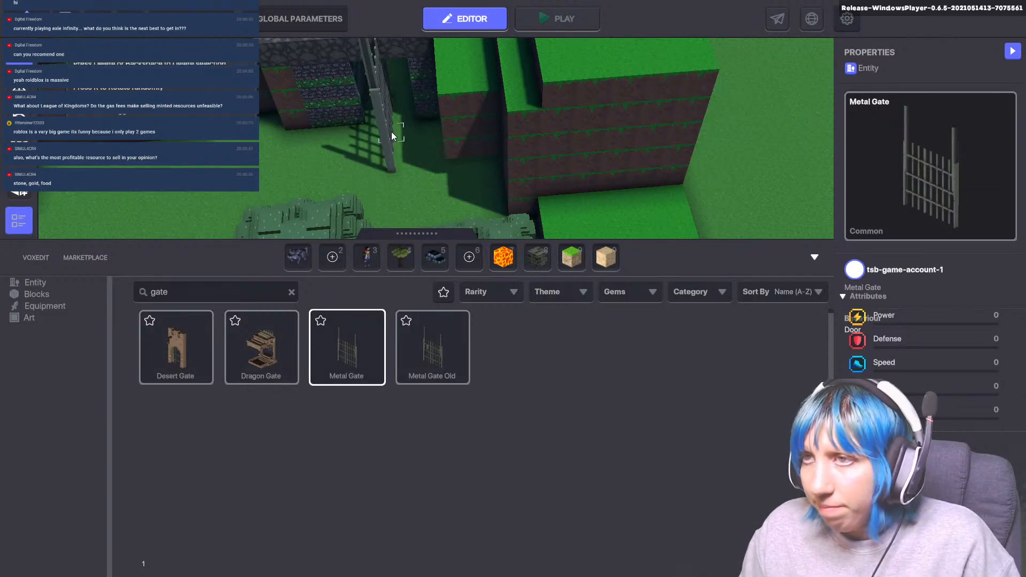
{"action": "left_click", "coordinate": [182, 353]}
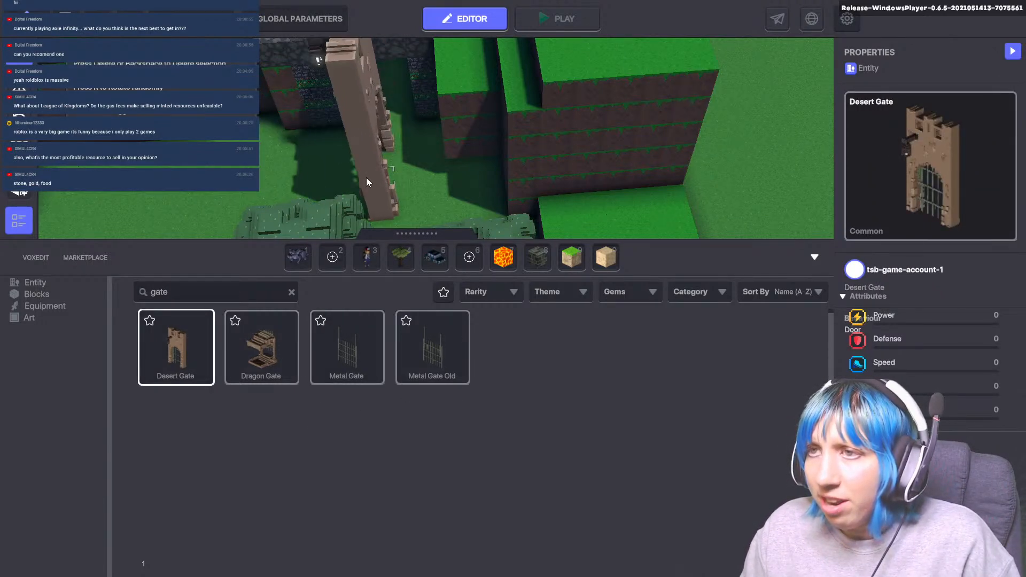
{"action": "left_click", "coordinate": [431, 355]}
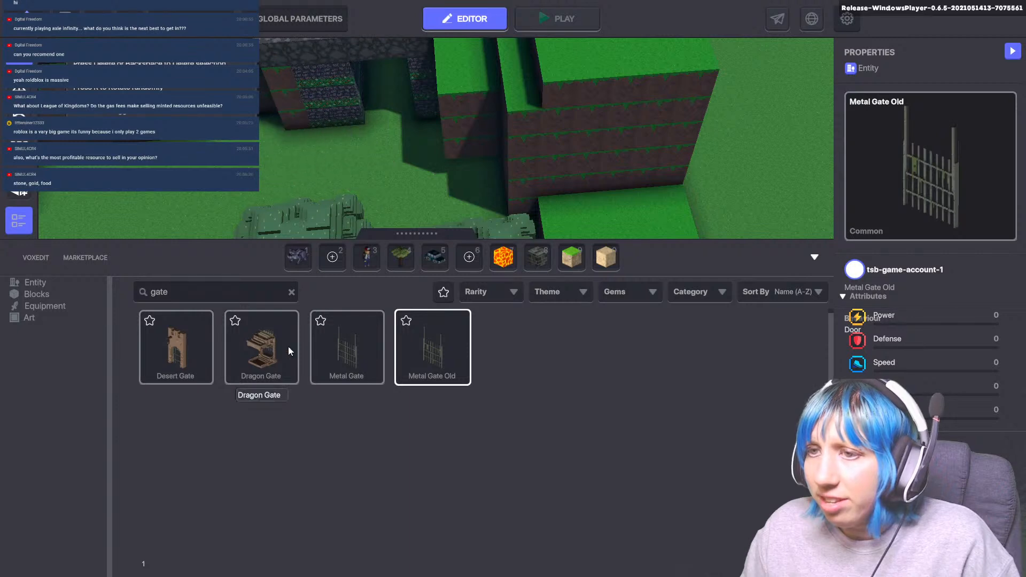
- Place a Desert Gate on the grass in front of the stone opening, select it and delete it
{"action": "left_click", "coordinate": [209, 357]}
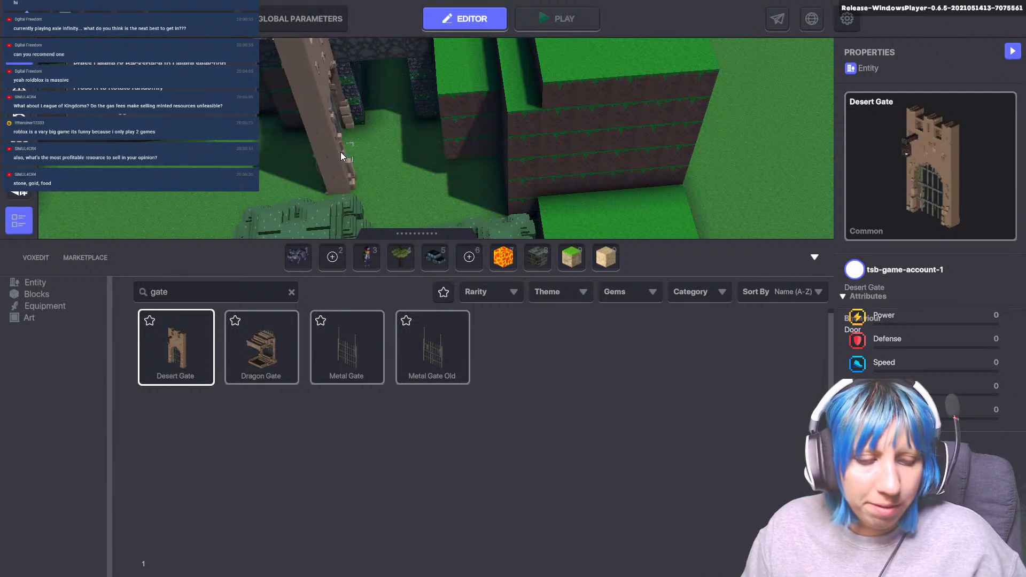
{"action": "left_click", "coordinate": [370, 156]}
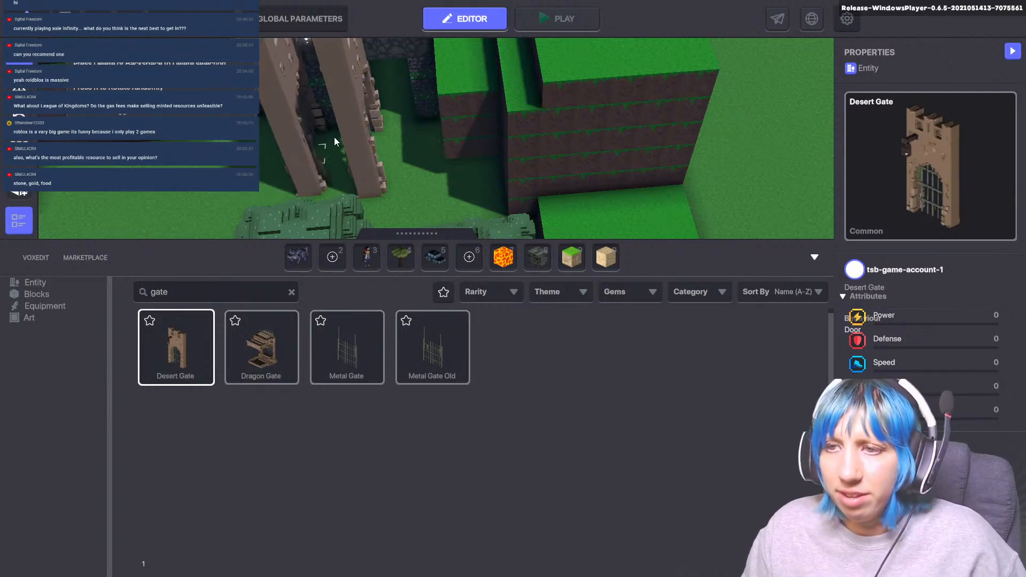
{"action": "key", "text": "Escape"}
{"action": "left_click", "coordinate": [346, 105]}
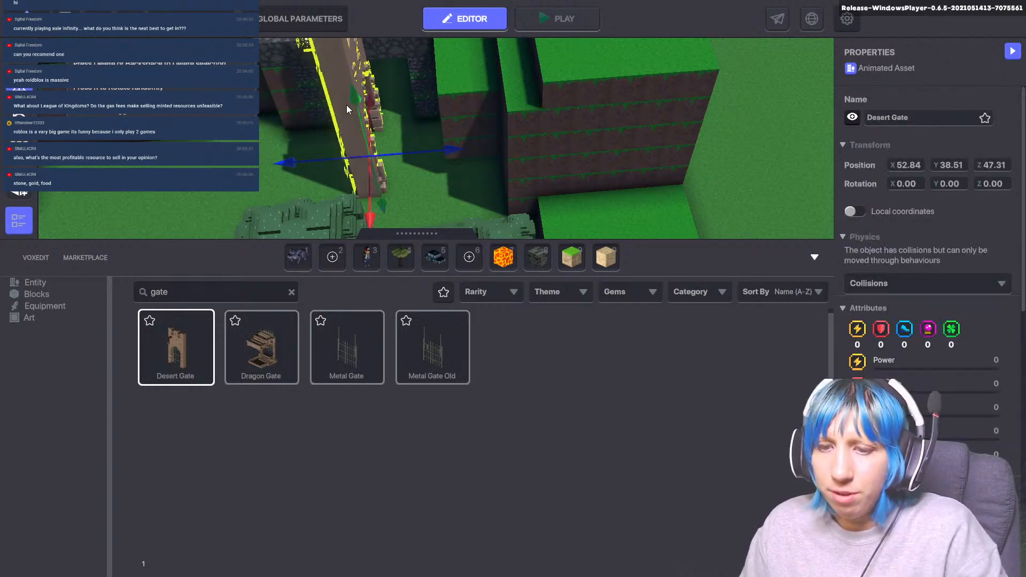
{"action": "key", "text": "Delete"}
- Search the asset library for "doo" and place an Invisible Door at the stone opening
{"action": "double_click", "coordinate": [175, 296]}
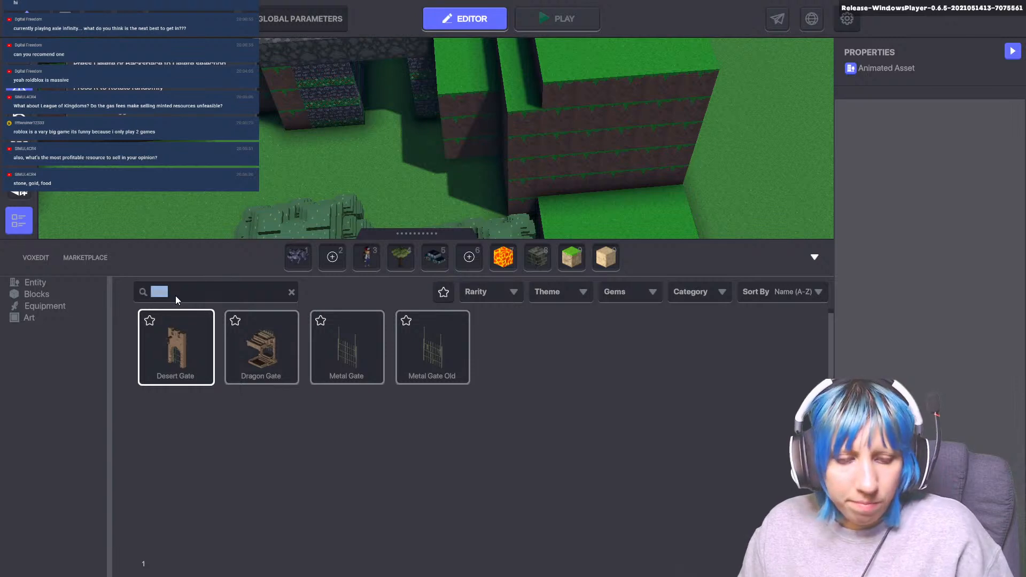
{"action": "type", "text": "doo"}
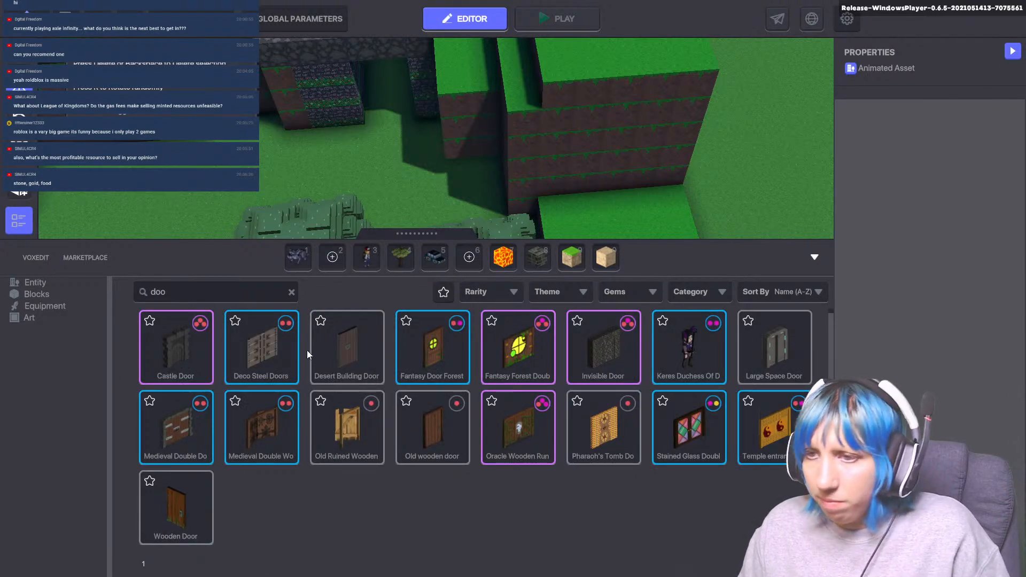
{"action": "left_click", "coordinate": [612, 368]}
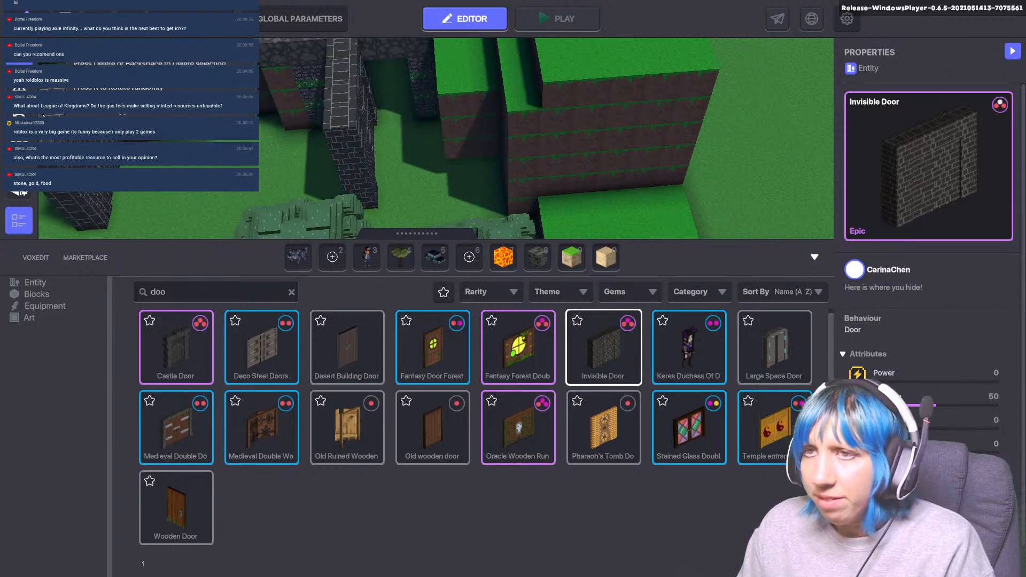
{"action": "left_click", "coordinate": [361, 163]}
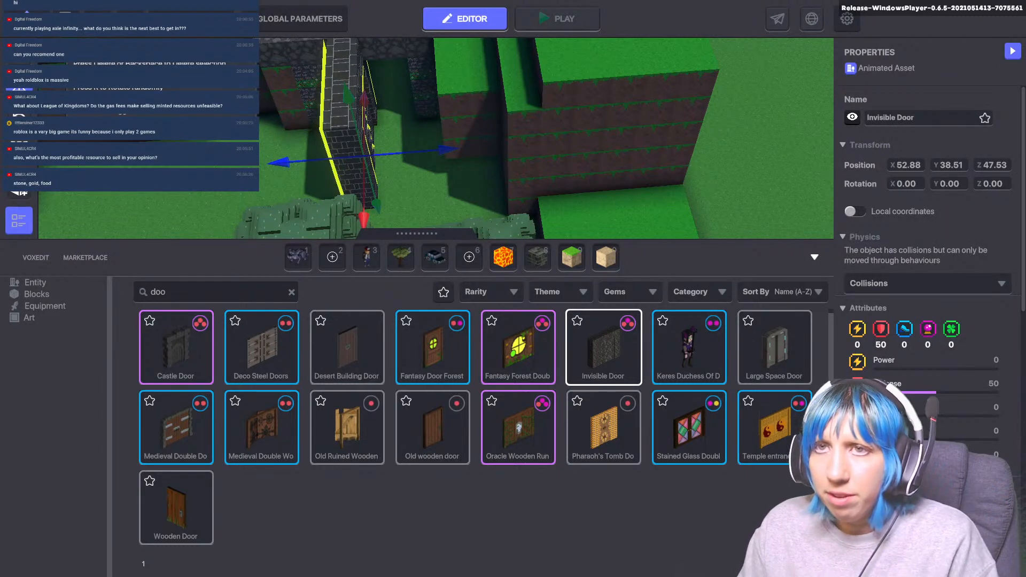
- Rotate the Invisible Door 90° about Y and fit it into the stone opening at X 54.78, Z 46.70
{"action": "key", "text": "e"}
{"action": "left_click_drag", "start_coordinate": [411, 208], "coordinate": [147, 179]}
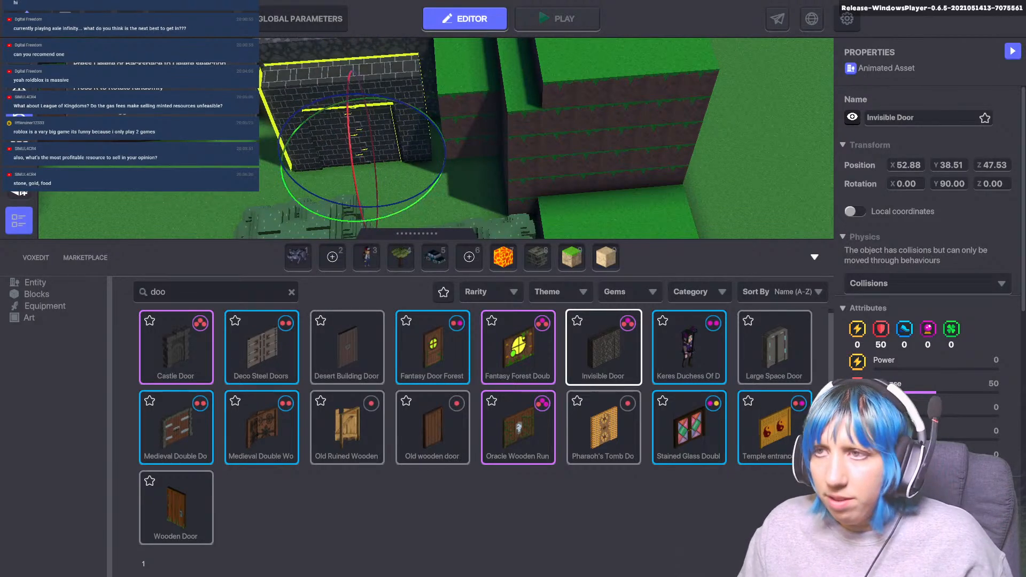
{"action": "key", "text": "w"}
{"action": "left_click_drag", "start_coordinate": [366, 218], "coordinate": [342, 171]}
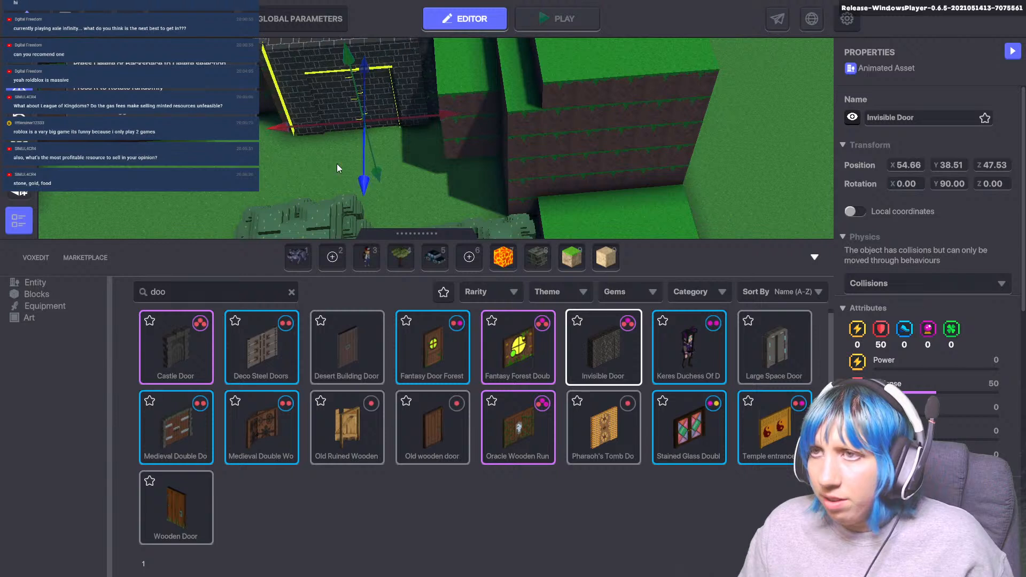
{"action": "left_click_drag", "start_coordinate": [292, 129], "coordinate": [314, 128]}
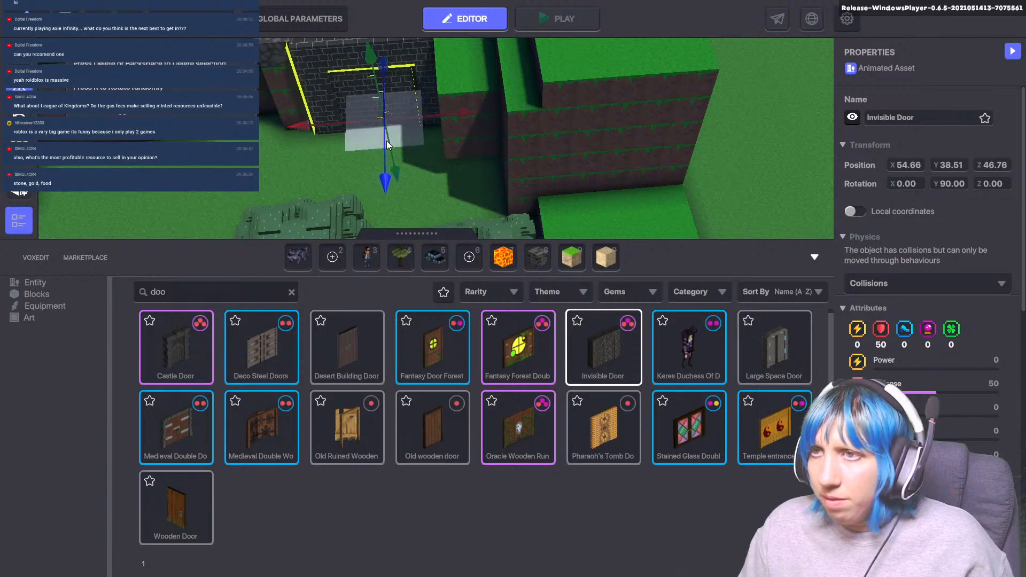
{"action": "left_click_drag", "start_coordinate": [385, 179], "coordinate": [381, 182]}
{"action": "left_click_drag", "start_coordinate": [456, 116], "coordinate": [458, 123]}
{"action": "left_click_drag", "start_coordinate": [389, 178], "coordinate": [396, 198]}
- Check how the Invisible Door sits in the stone gateway and review its attributes and behaviour
{"action": "scroll", "coordinate": [424, 178], "scroll_direction": "down", "scroll_amount": 2}
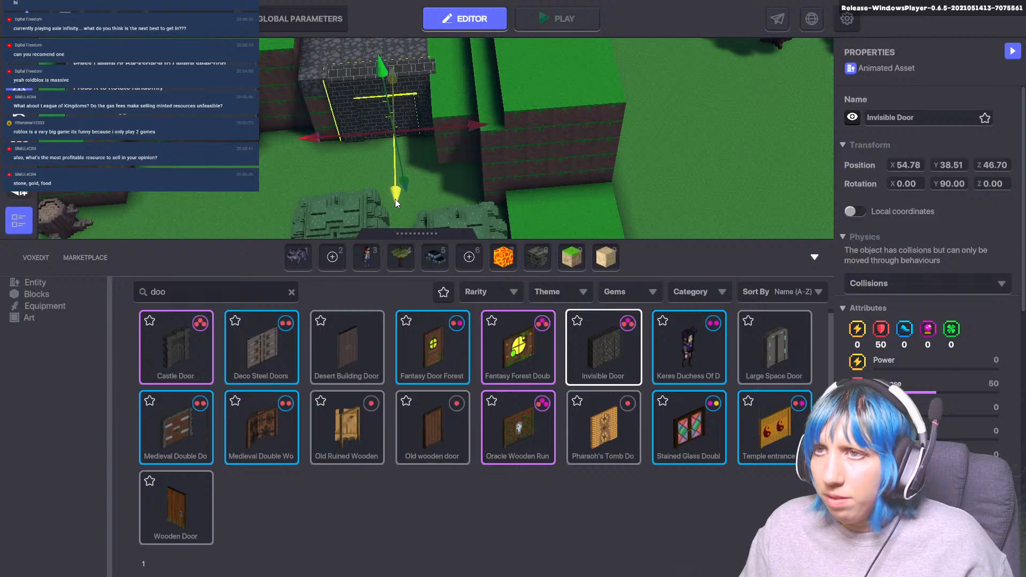
{"action": "left_click", "coordinate": [327, 198]}
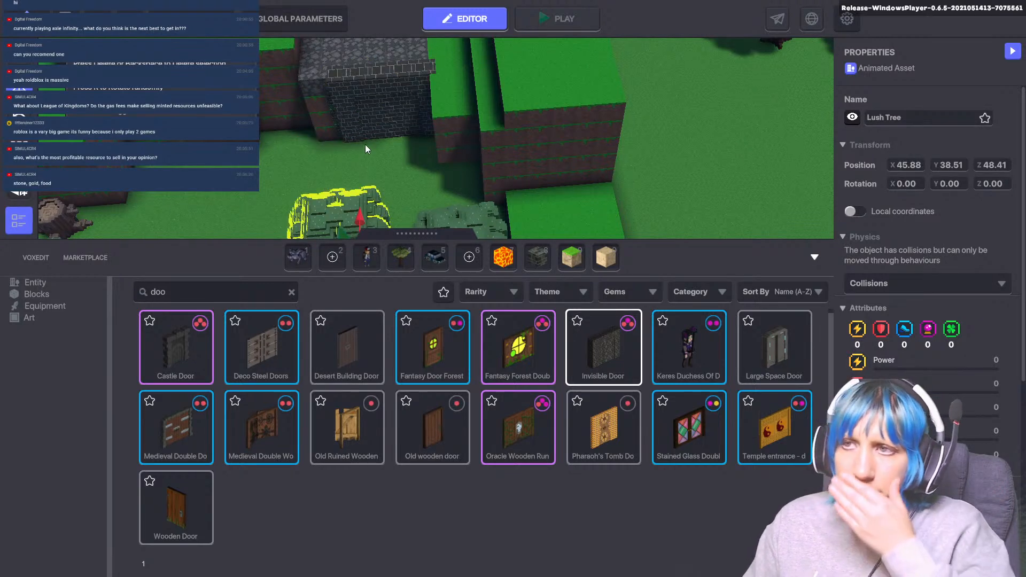
{"action": "scroll", "coordinate": [368, 80], "scroll_direction": "up", "scroll_amount": 4}
{"action": "left_click", "coordinate": [430, 162]}
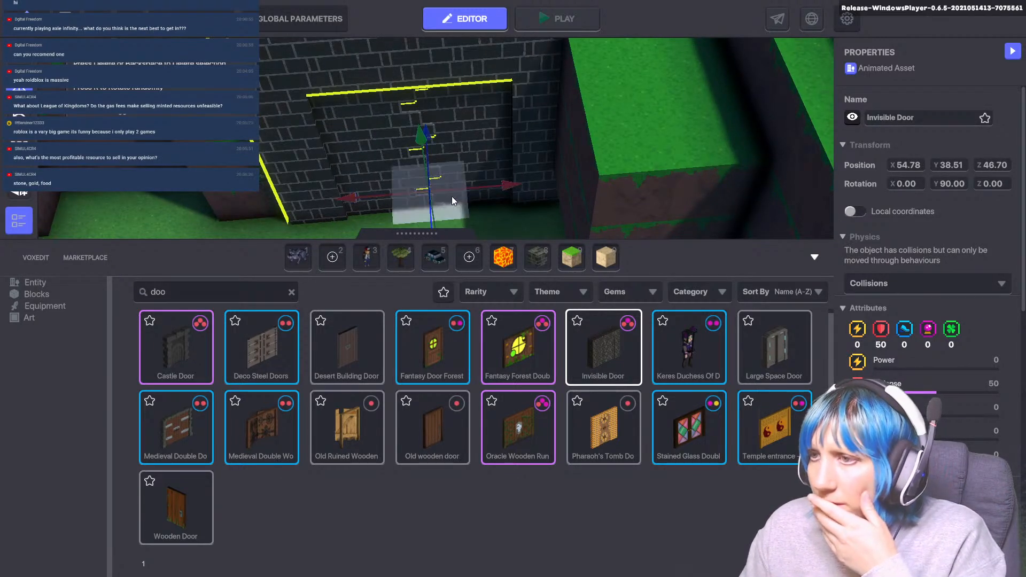
{"action": "scroll", "coordinate": [927, 267], "scroll_direction": "down", "scroll_amount": 2}
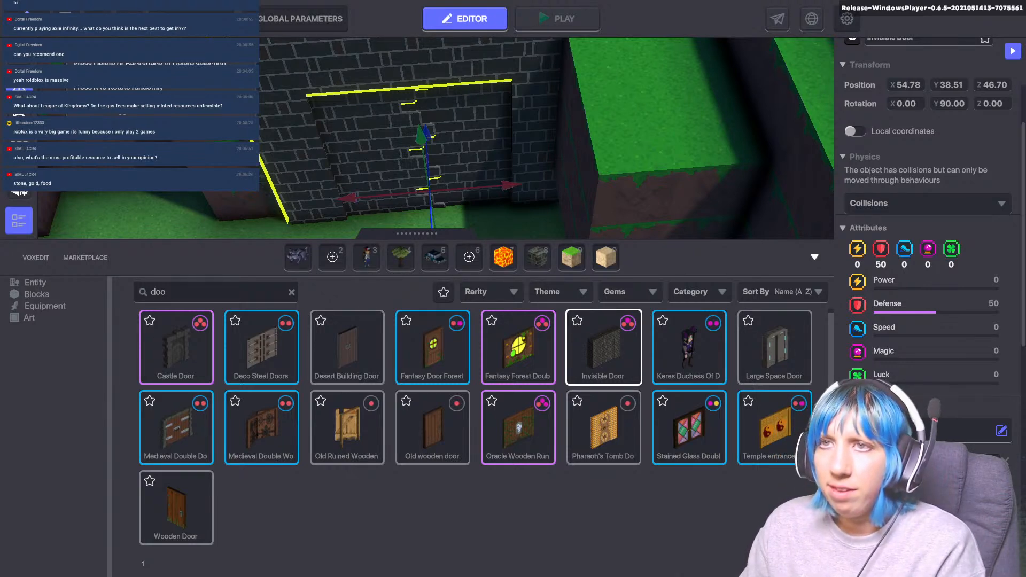
- Add a new quest in the global parameters, named "Quest Witch" with the description "Secret passage"
{"action": "left_click", "coordinate": [301, 19]}
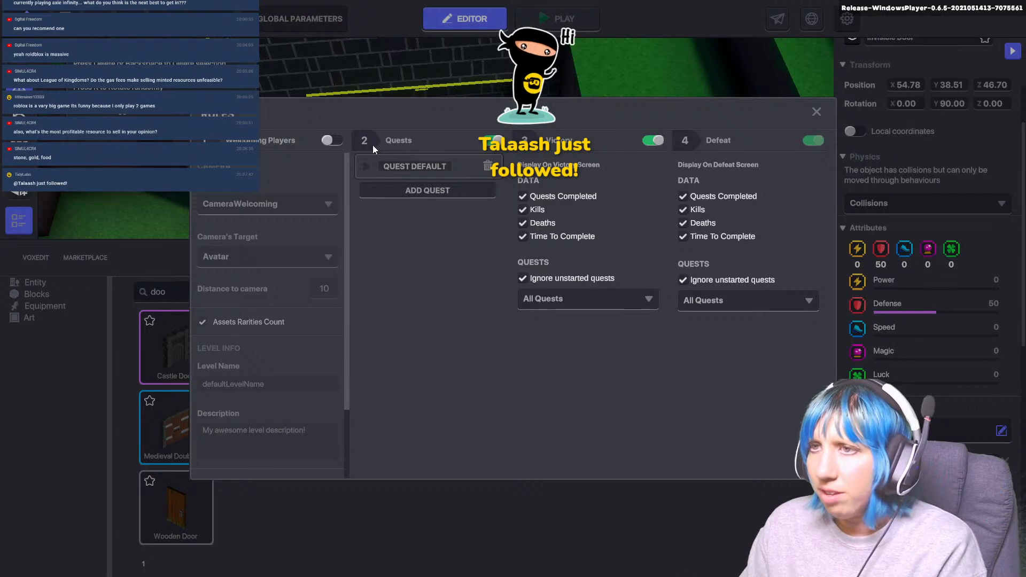
{"action": "left_click", "coordinate": [408, 195]}
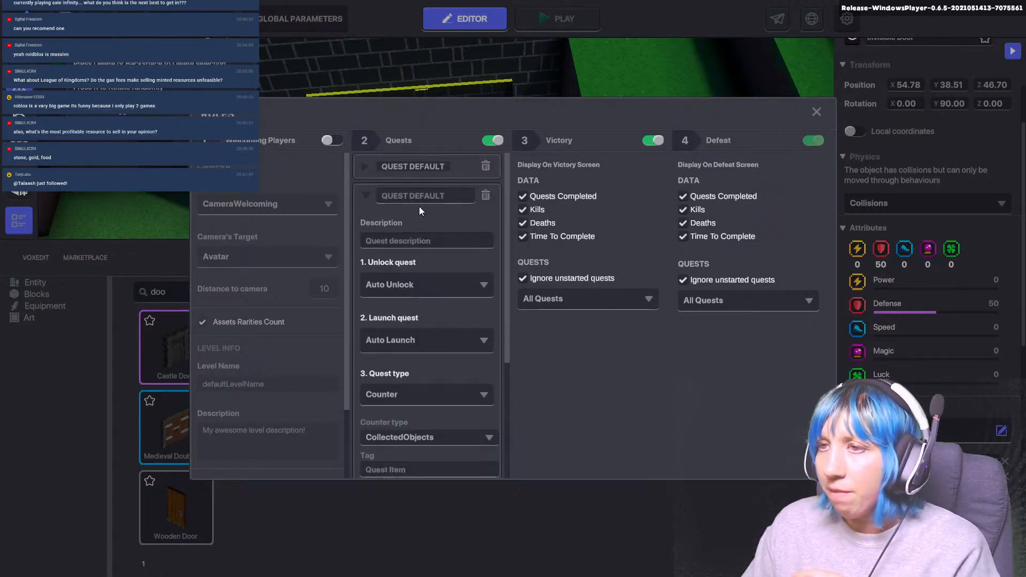
{"action": "left_click", "coordinate": [431, 196]}
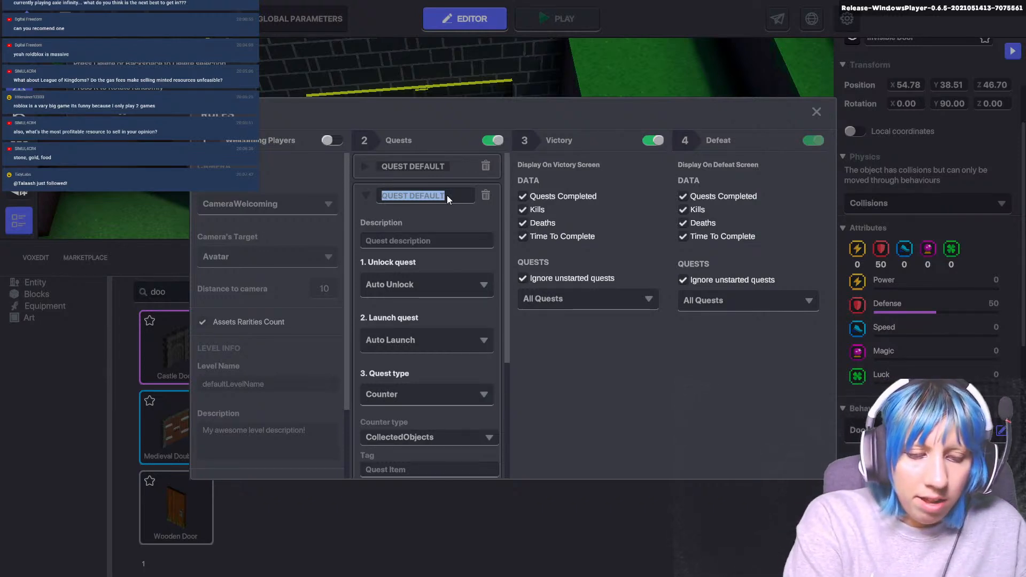
{"action": "type", "text": "Quest Wi"}
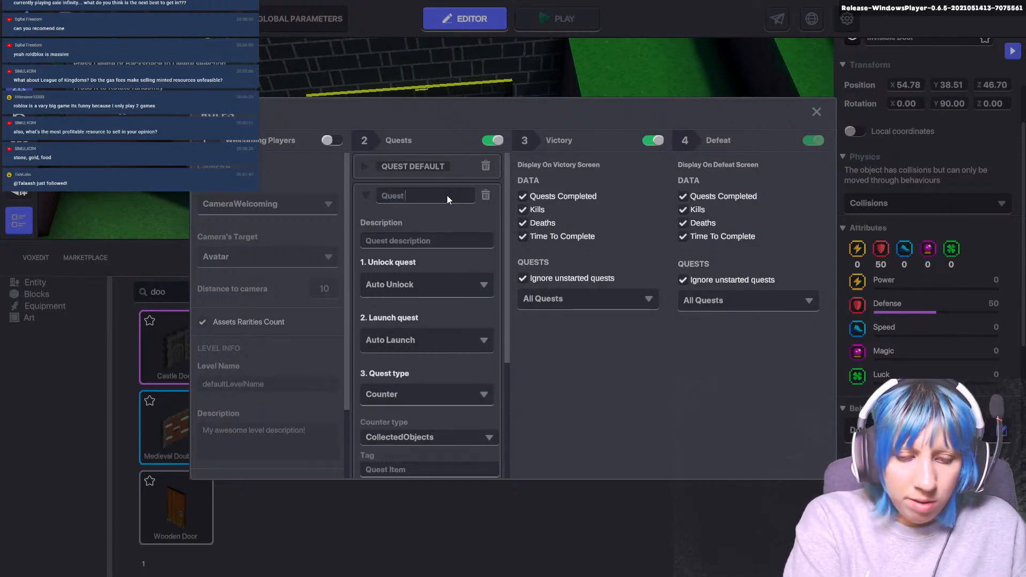
{"action": "type", "text": "tch"}
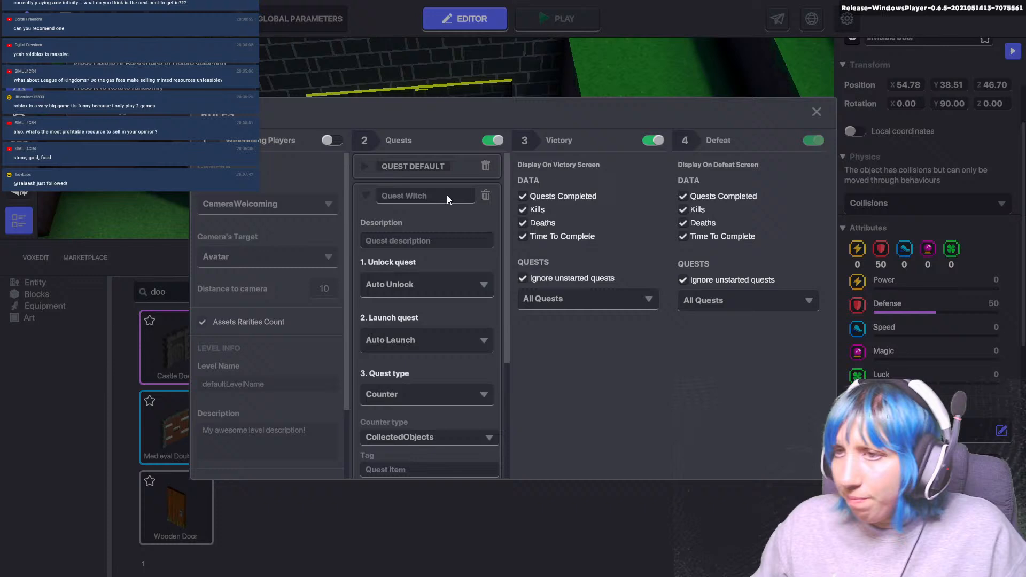
{"action": "left_click", "coordinate": [444, 241]}
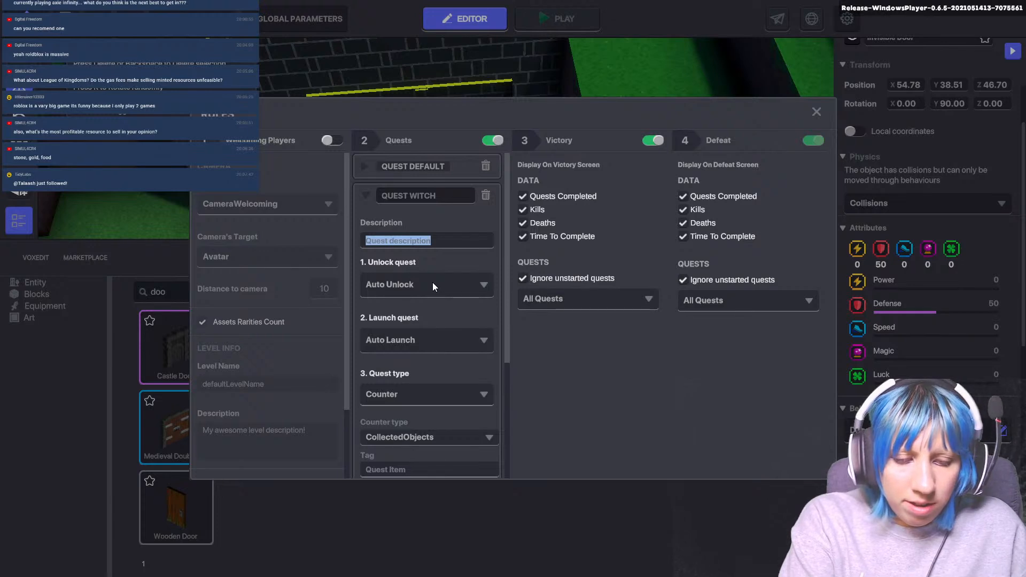
{"action": "type", "text": "Se"}
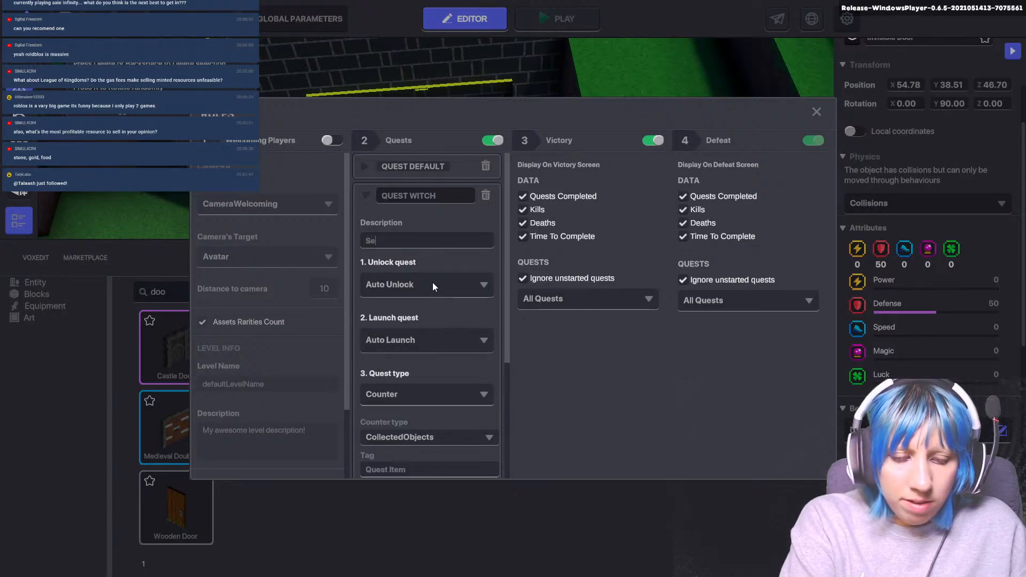
{"action": "type", "text": "cret passage"}
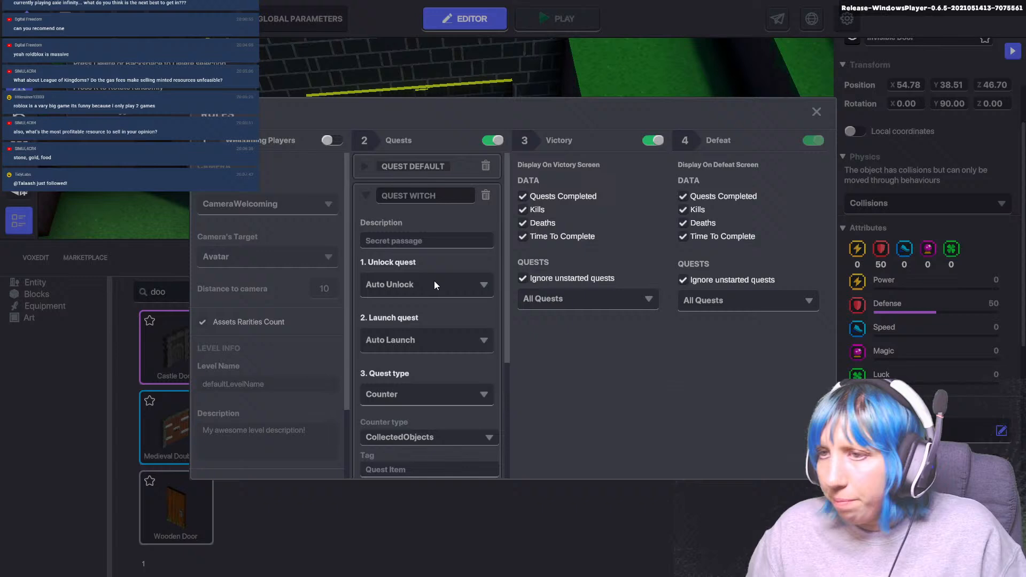
- Set both the unlock and launch conditions of Quest Witch to Requires Message
{"action": "left_click", "coordinate": [433, 283]}
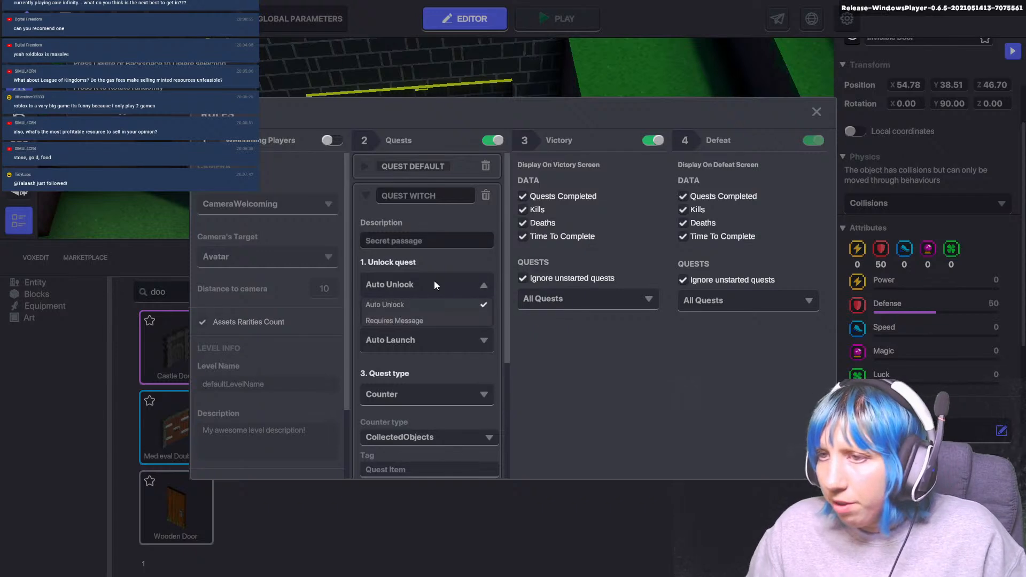
{"action": "left_click", "coordinate": [435, 319]}
{"action": "left_click", "coordinate": [397, 329]}
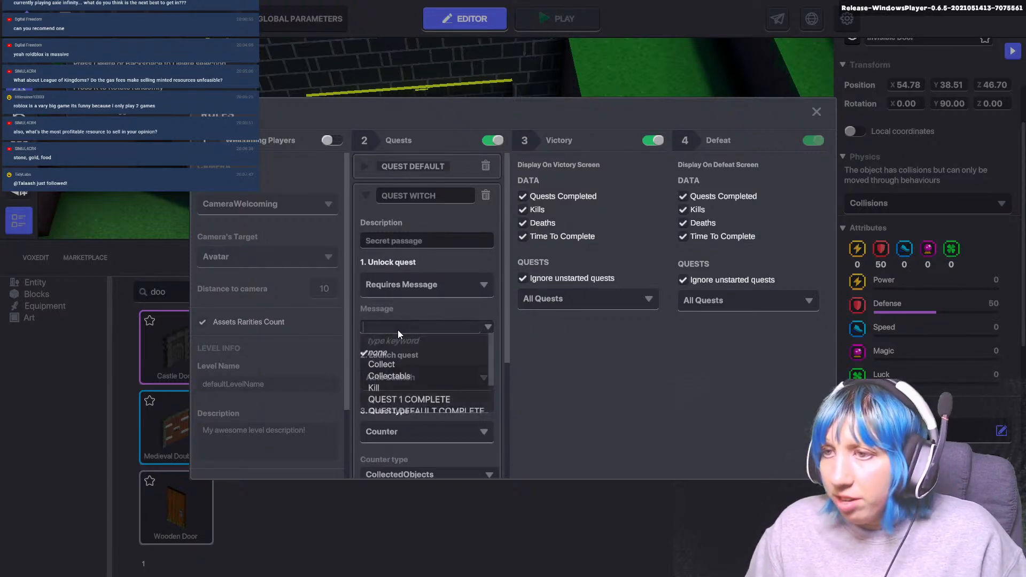
{"action": "left_click", "coordinate": [478, 328]}
{"action": "scroll", "coordinate": [441, 347], "scroll_direction": "down", "scroll_amount": 3}
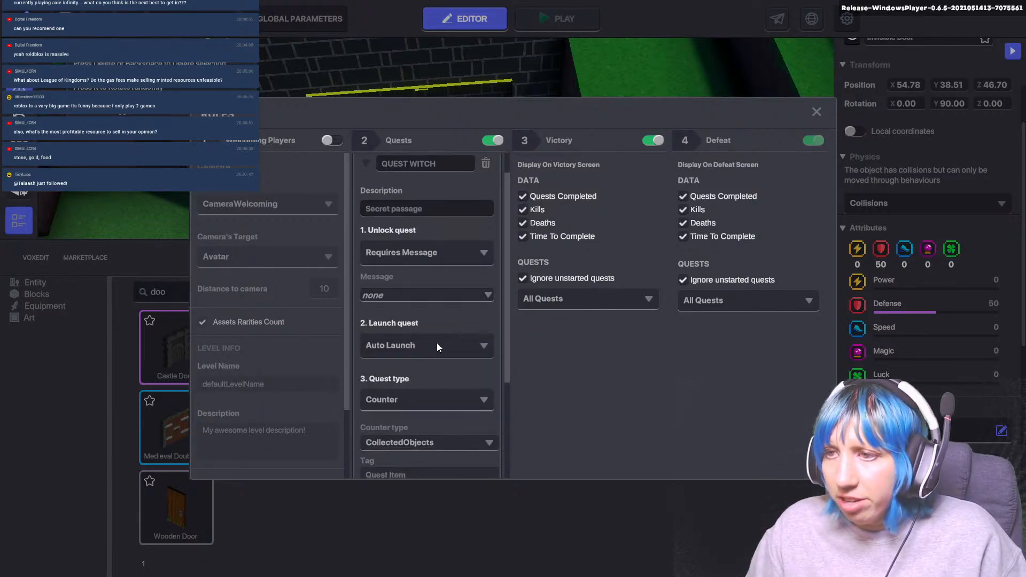
{"action": "left_click", "coordinate": [437, 343]}
{"action": "scroll", "coordinate": [437, 343], "scroll_direction": "down", "scroll_amount": 2}
{"action": "left_click", "coordinate": [422, 363]}
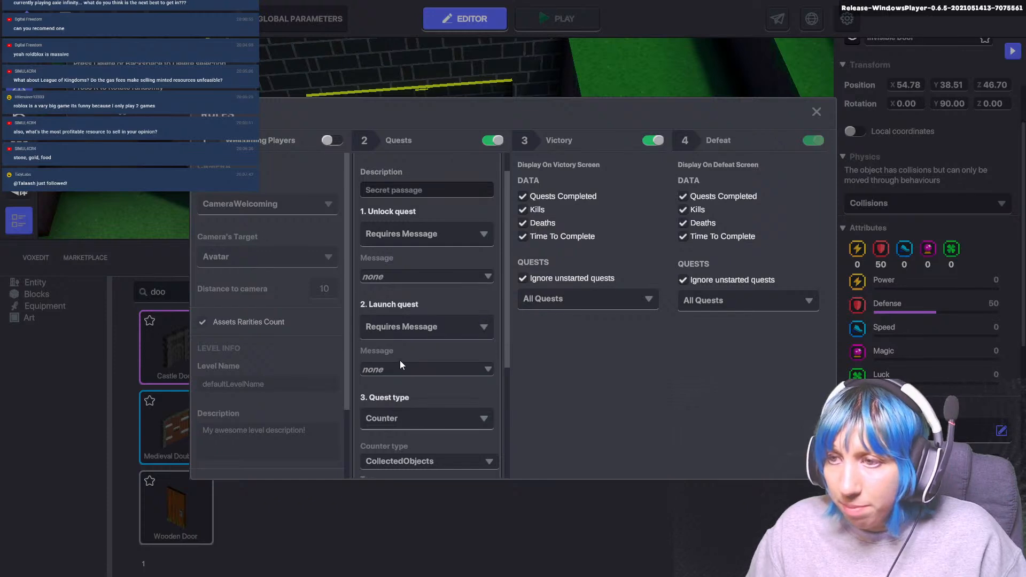
- Set the quest type of Quest Witch to Wait For Message
{"action": "scroll", "coordinate": [417, 403], "scroll_direction": "down", "scroll_amount": 1}
{"action": "scroll", "coordinate": [416, 403], "scroll_direction": "down", "scroll_amount": 2}
{"action": "left_click", "coordinate": [418, 357]}
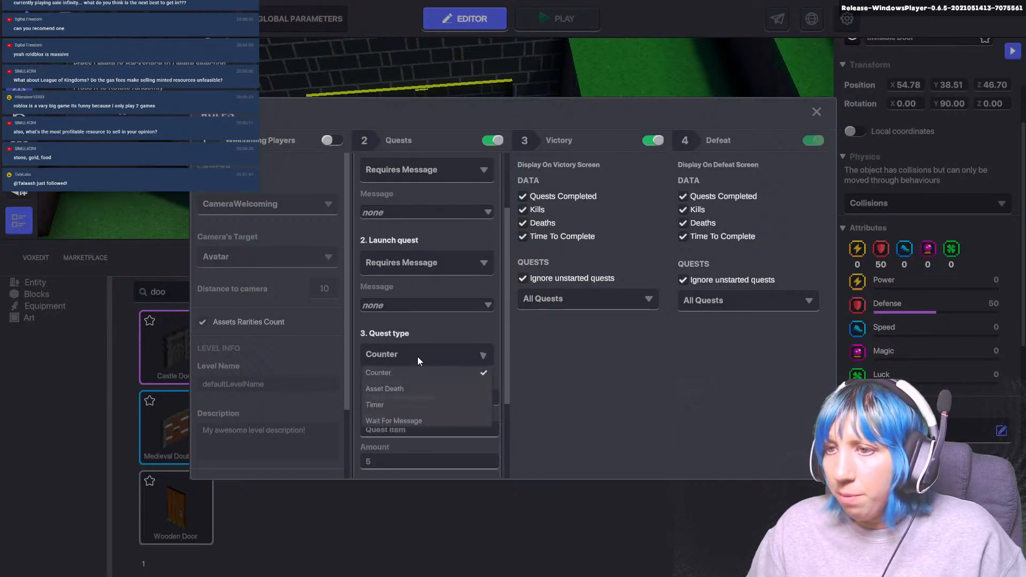
{"action": "left_click", "coordinate": [403, 428]}
{"action": "scroll", "coordinate": [410, 404], "scroll_direction": "down", "scroll_amount": 1}
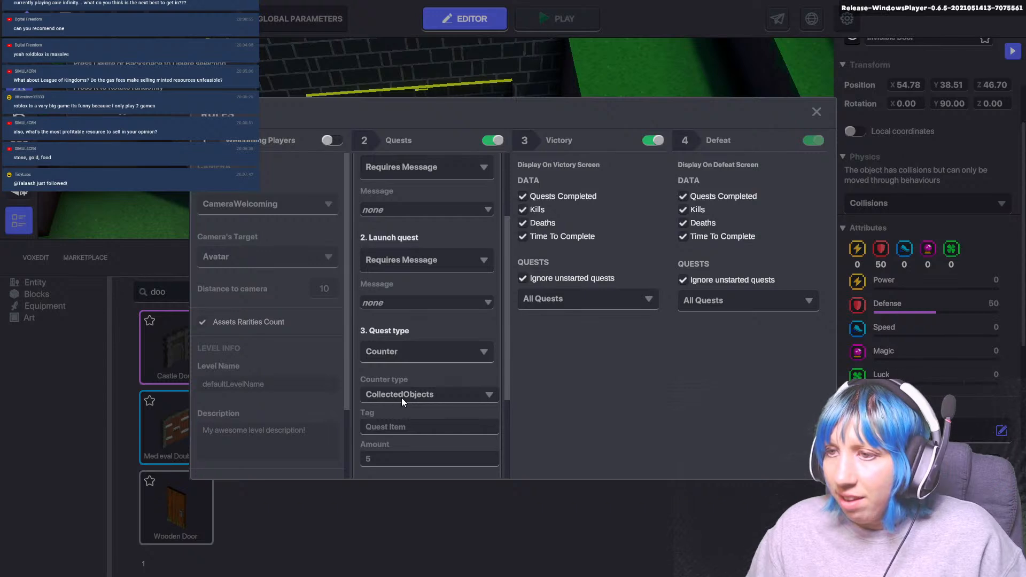
{"action": "left_click", "coordinate": [409, 354]}
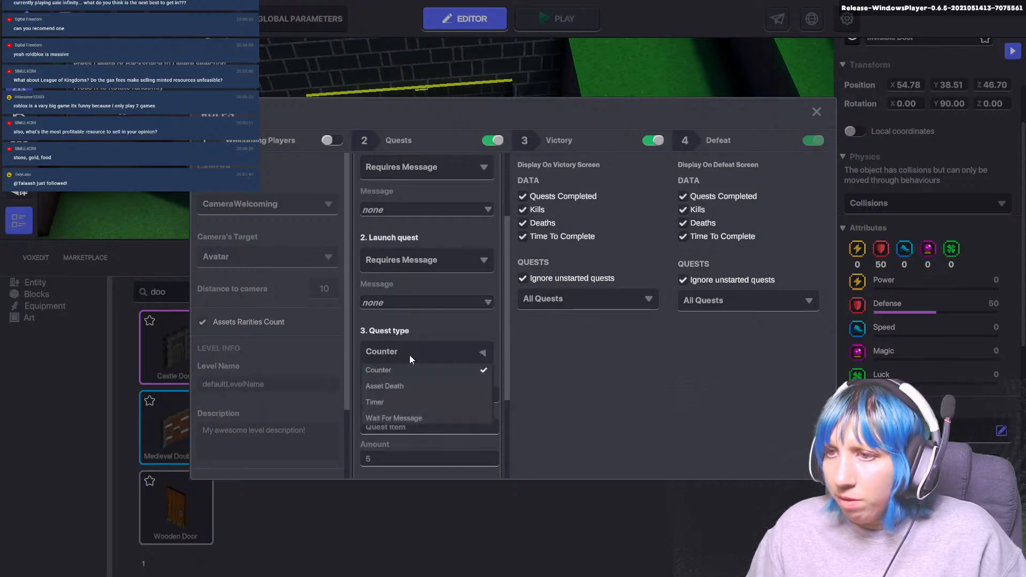
{"action": "left_click", "coordinate": [407, 374]}
{"action": "scroll", "coordinate": [406, 377], "scroll_direction": "down", "scroll_amount": 1}
{"action": "left_click", "coordinate": [404, 329]}
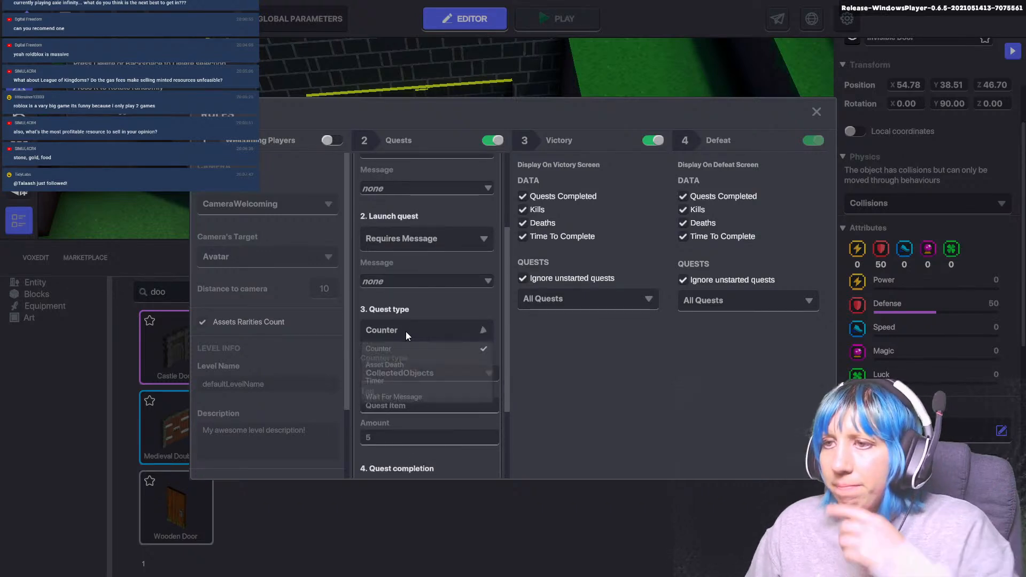
{"action": "left_click", "coordinate": [408, 396]}
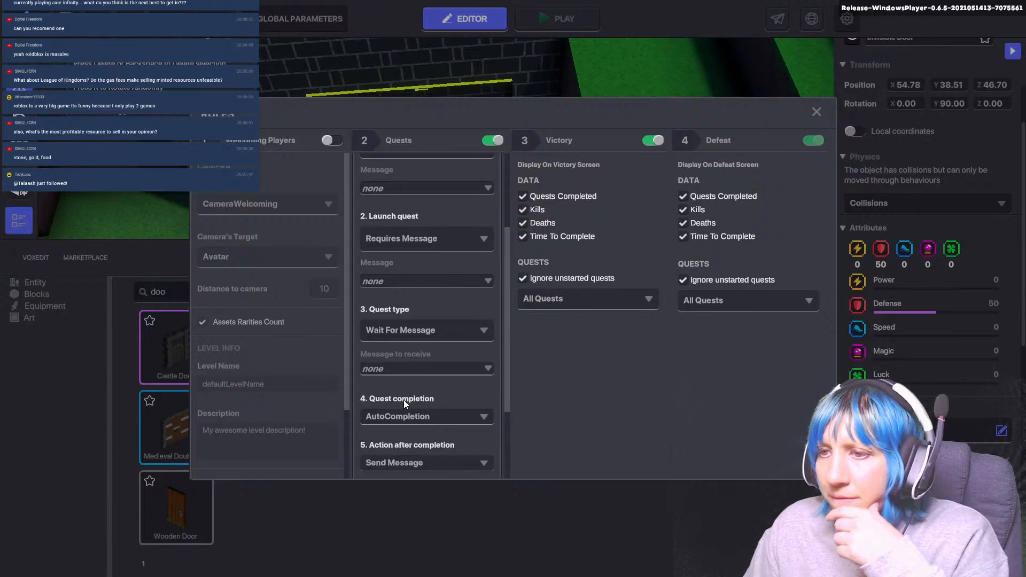
- Set the quest completion of Quest Witch to RequiresMessage
{"action": "scroll", "coordinate": [410, 386], "scroll_direction": "down", "scroll_amount": 1}
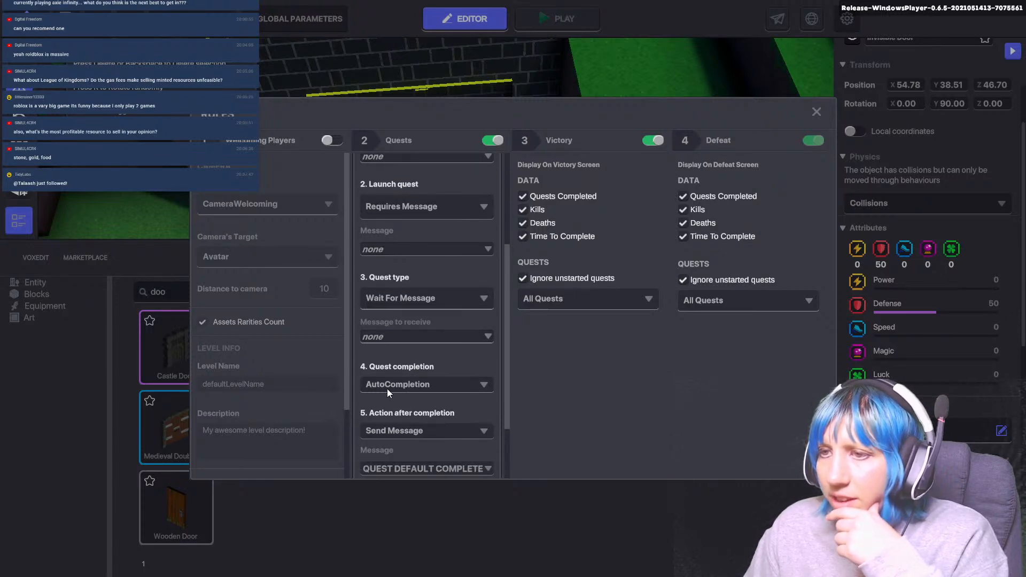
{"action": "left_click", "coordinate": [421, 387]}
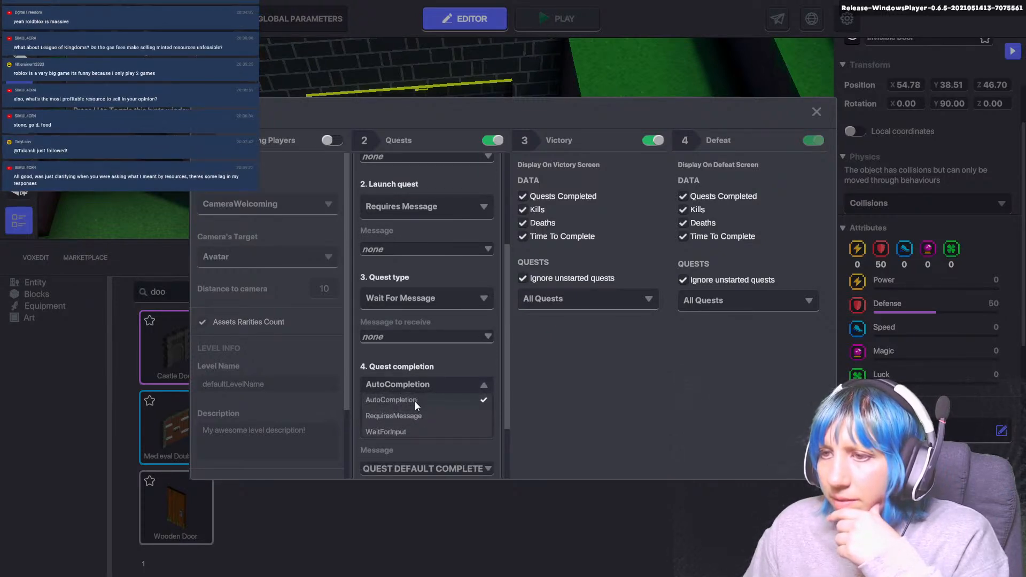
{"action": "left_click", "coordinate": [409, 415]}
{"action": "scroll", "coordinate": [409, 412], "scroll_direction": "down", "scroll_amount": 3}
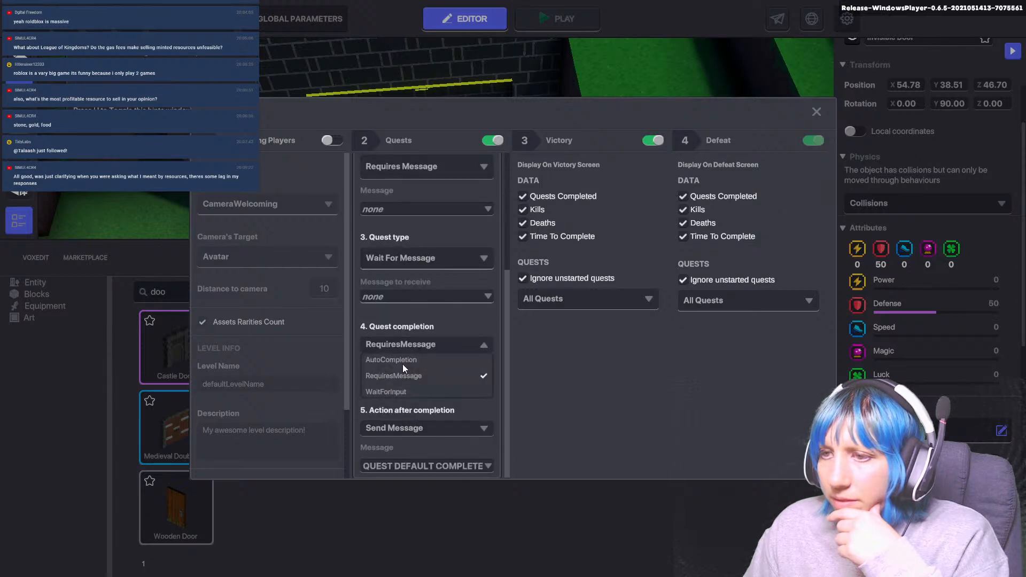
{"action": "left_click", "coordinate": [419, 409]}
{"action": "scroll", "coordinate": [421, 414], "scroll_direction": "down", "scroll_amount": 1}
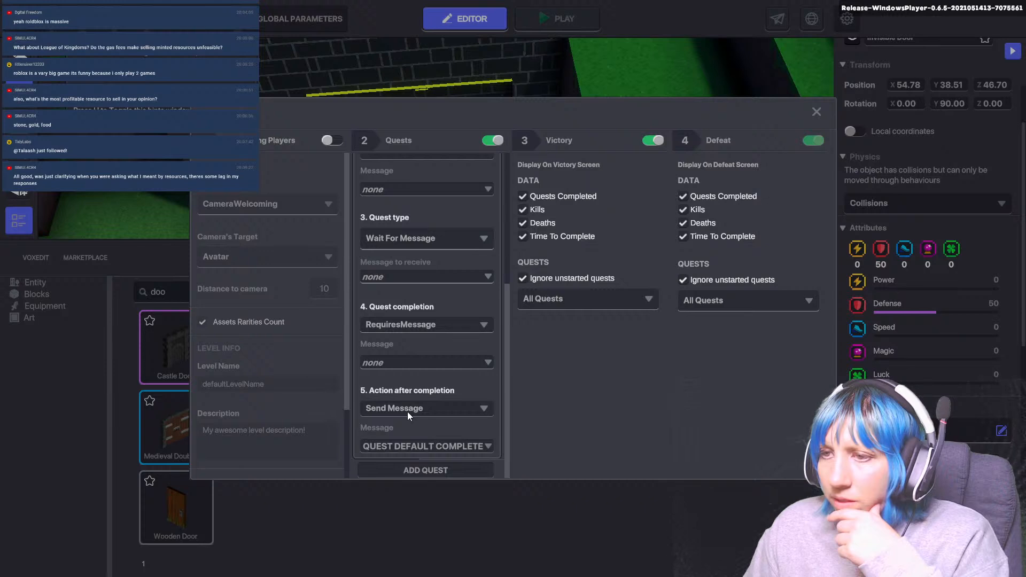
- Keep Quest Witch's action after completion as Send Message, add "Completed Quest" as its message, and close the global parameters
{"action": "left_click", "coordinate": [409, 411]}
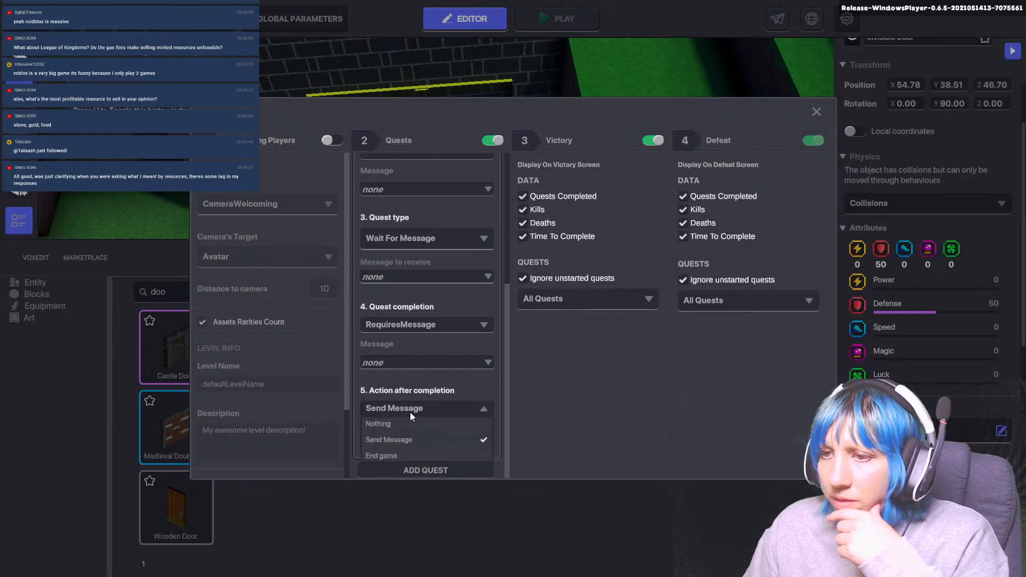
{"action": "left_click", "coordinate": [408, 440]}
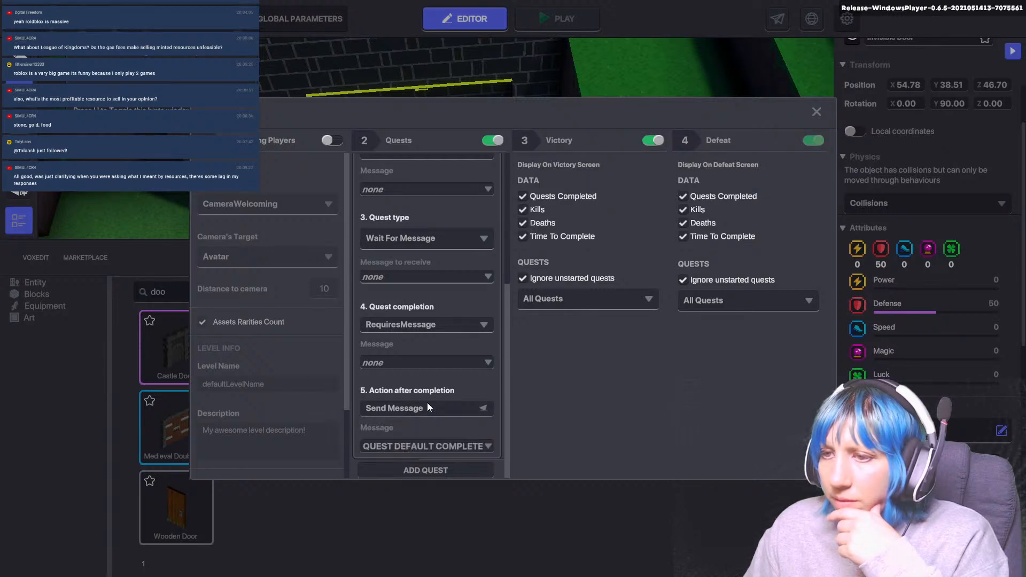
{"action": "left_click", "coordinate": [410, 429]}
{"action": "left_click", "coordinate": [406, 445]}
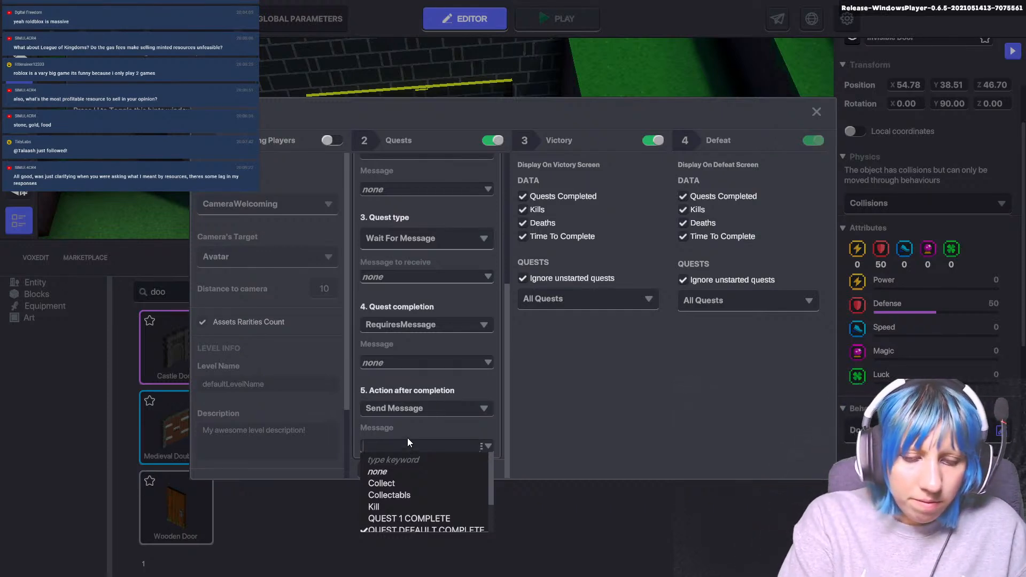
{"action": "type", "text": "Completed Doort"}
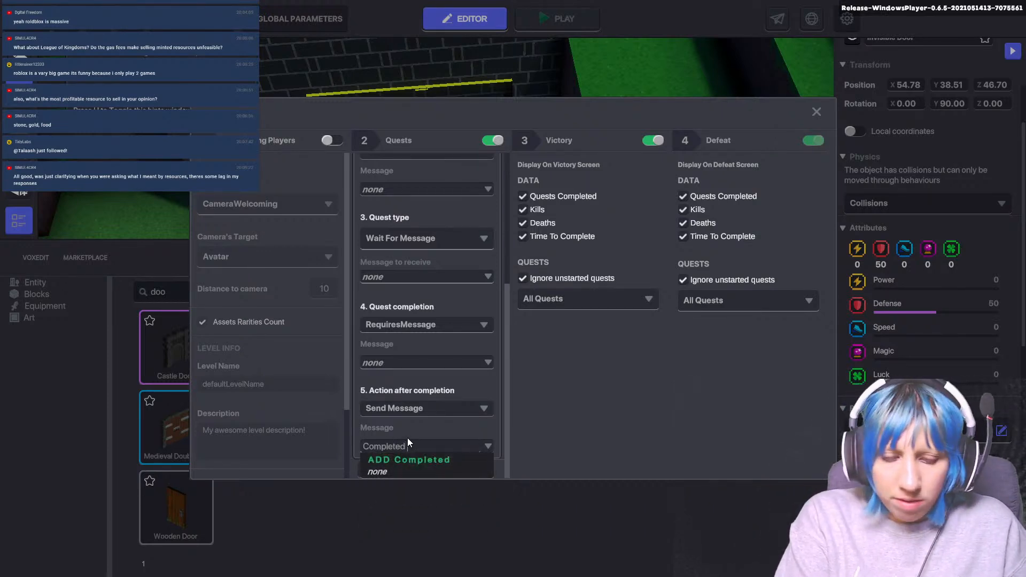
{"action": "key", "text": "BackSpace"}
{"action": "key", "text": "BackSpace"}
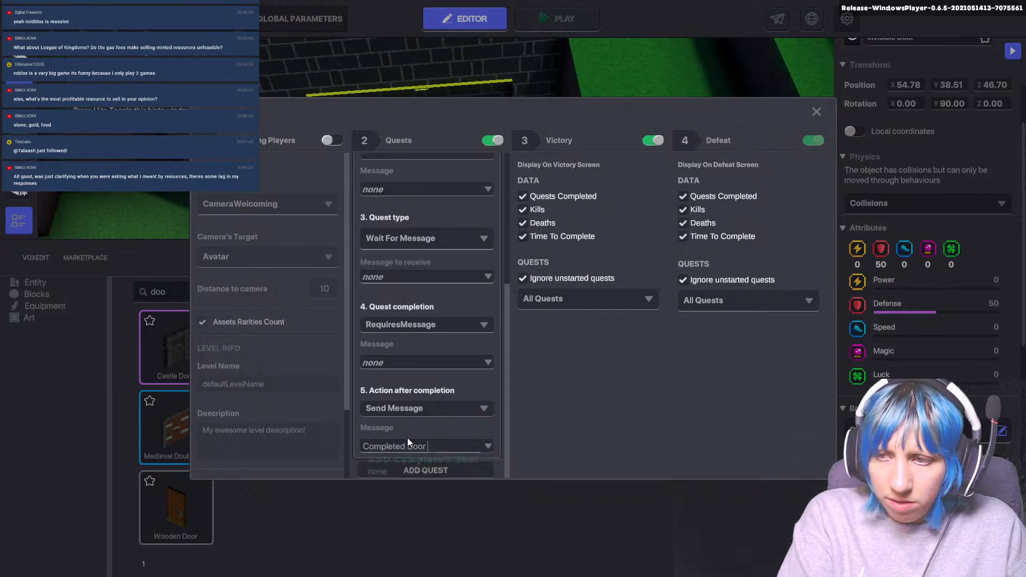
{"action": "type", "text": "Open"}
{"action": "key", "text": "BackSpace"}
{"action": "key", "text": "BackSpace"}
{"action": "key", "text": "BackSpace"}
{"action": "key", "text": "BackSpace"}
{"action": "key", "text": "BackSpace"}
{"action": "key", "text": "BackSpace"}
{"action": "key", "text": "BackSpace"}
{"action": "key", "text": "BackSpace"}
{"action": "key", "text": "BackSpace"}
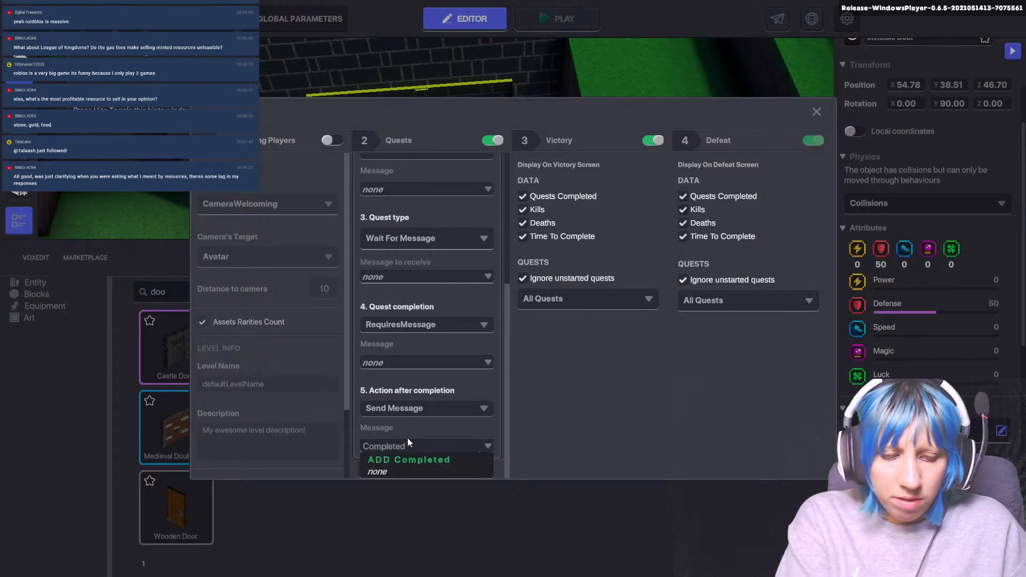
{"action": "type", "text": "Quest"}
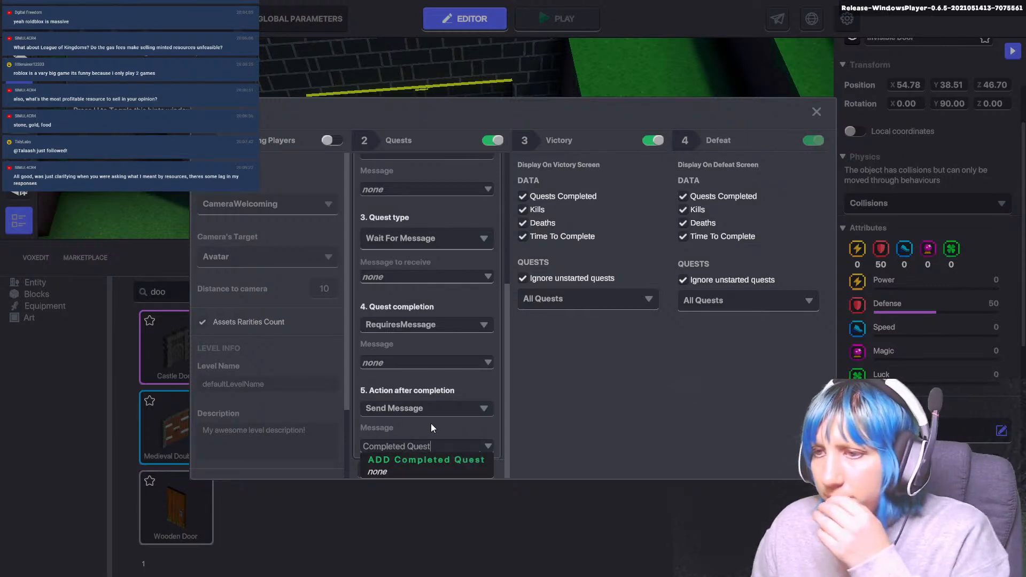
{"action": "left_click", "coordinate": [417, 460]}
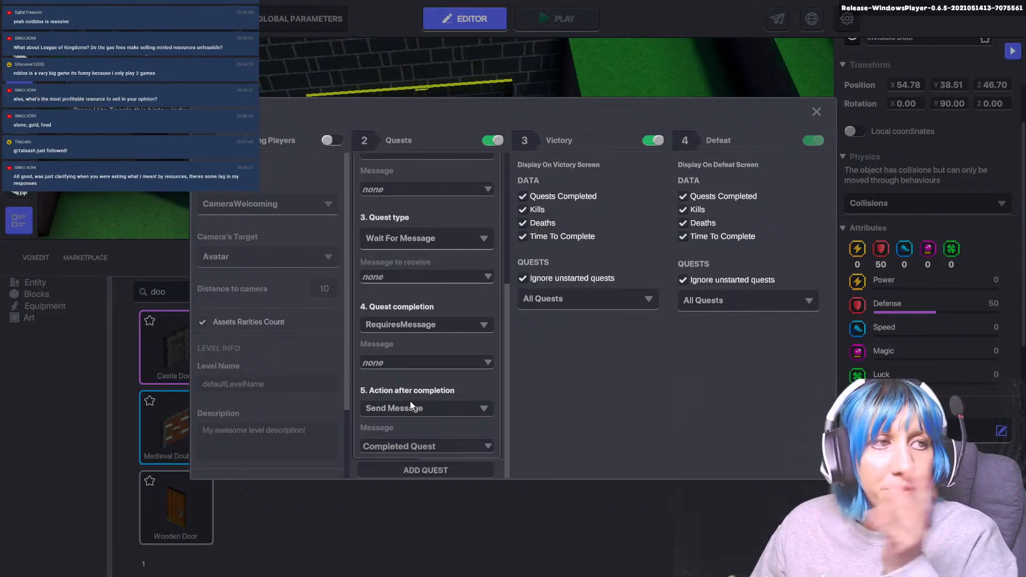
{"action": "scroll", "coordinate": [466, 325], "scroll_direction": "up", "scroll_amount": 3}
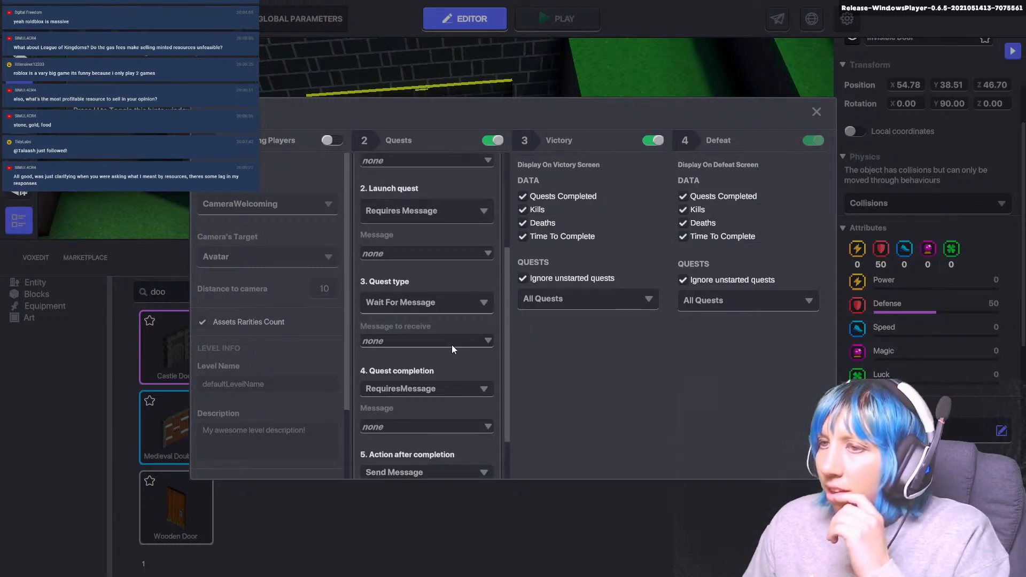
{"action": "scroll", "coordinate": [393, 277], "scroll_direction": "up", "scroll_amount": 4}
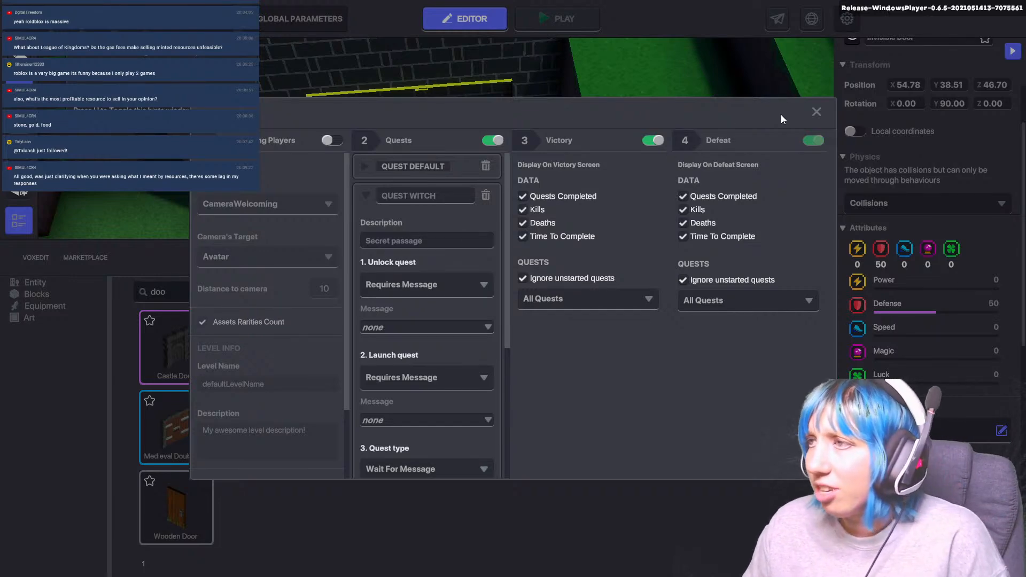
{"action": "left_click", "coordinate": [816, 111]}
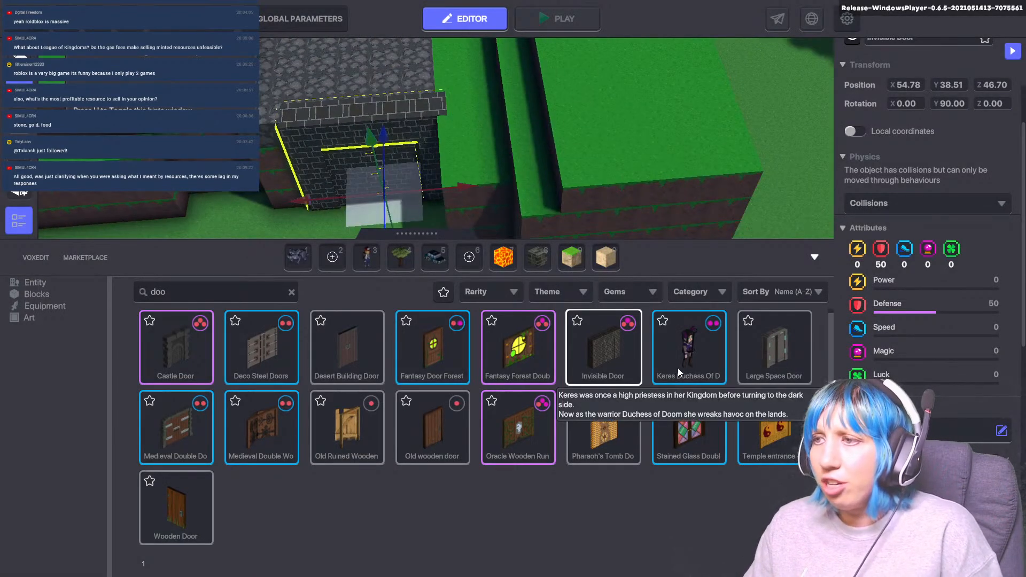
- Place the Keres Duchess Of Doom character on the grass in front of the stone gateway
{"action": "left_click", "coordinate": [689, 346]}
{"action": "right_click_drag", "start_coordinate": [259, 181], "coordinate": [312, 160]}
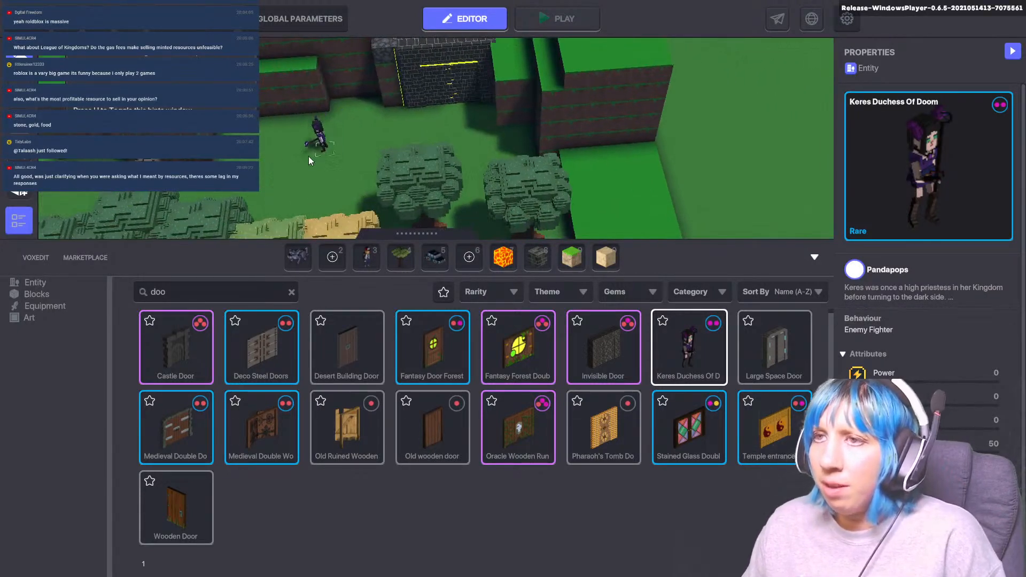
{"action": "left_click", "coordinate": [449, 85]}
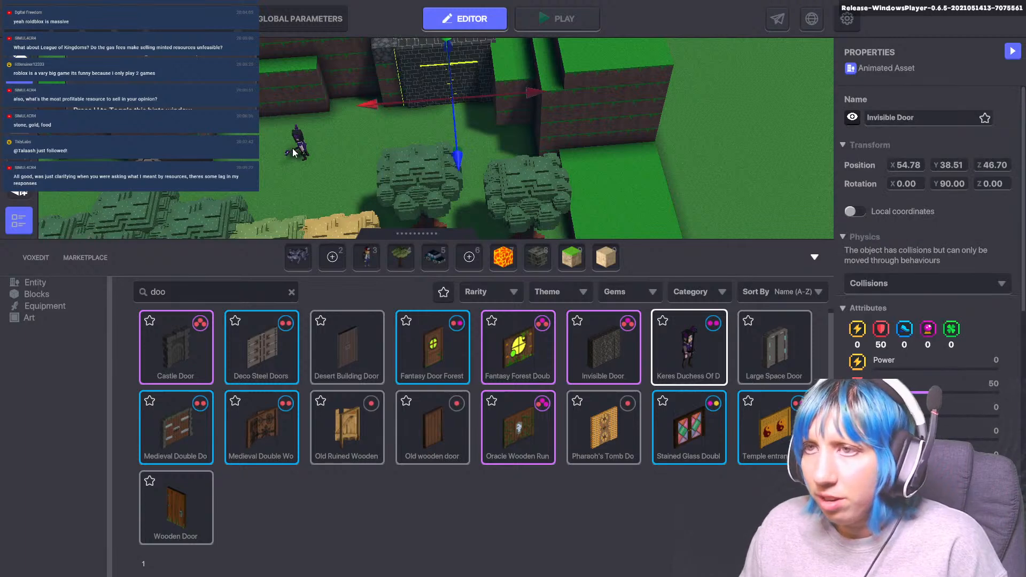
- Change the behaviour of the placed Keres Duchess Of Doom to Citizen
{"action": "left_click", "coordinate": [297, 147]}
{"action": "scroll", "coordinate": [929, 363], "scroll_direction": "down", "scroll_amount": 3}
{"action": "left_click", "coordinate": [998, 432]}
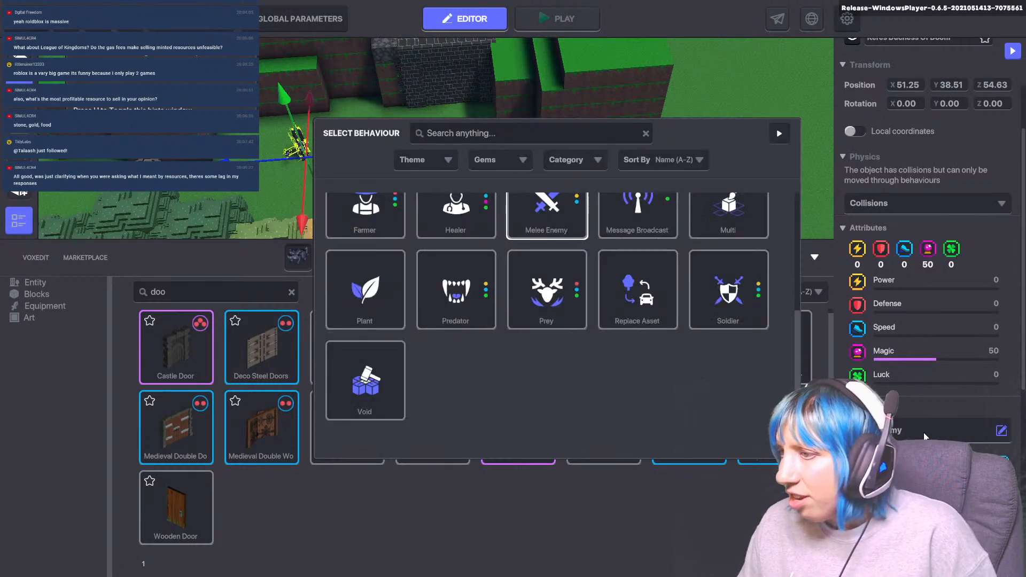
{"action": "scroll", "coordinate": [572, 360], "scroll_direction": "up", "scroll_amount": 3}
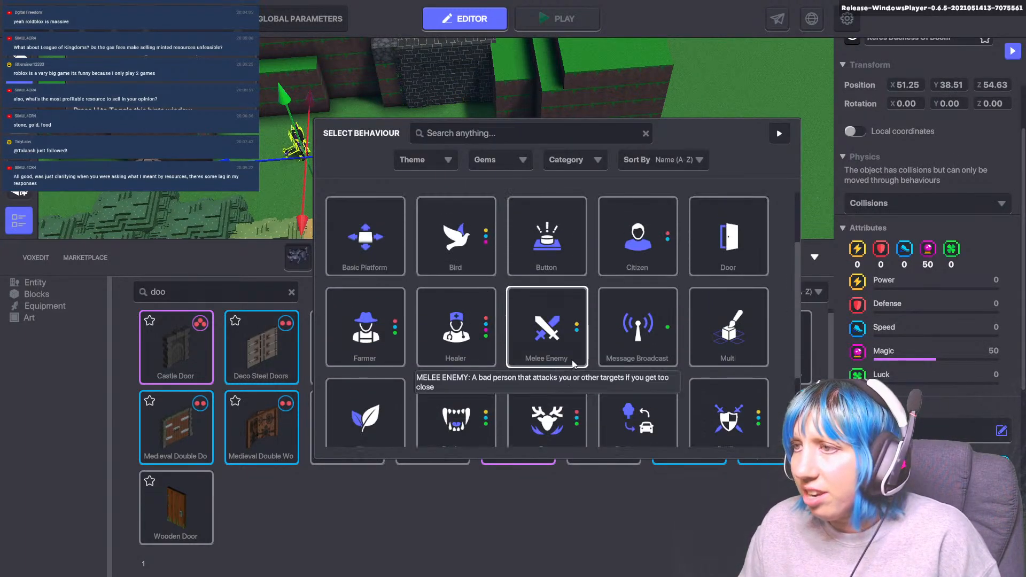
{"action": "left_click", "coordinate": [653, 282]}
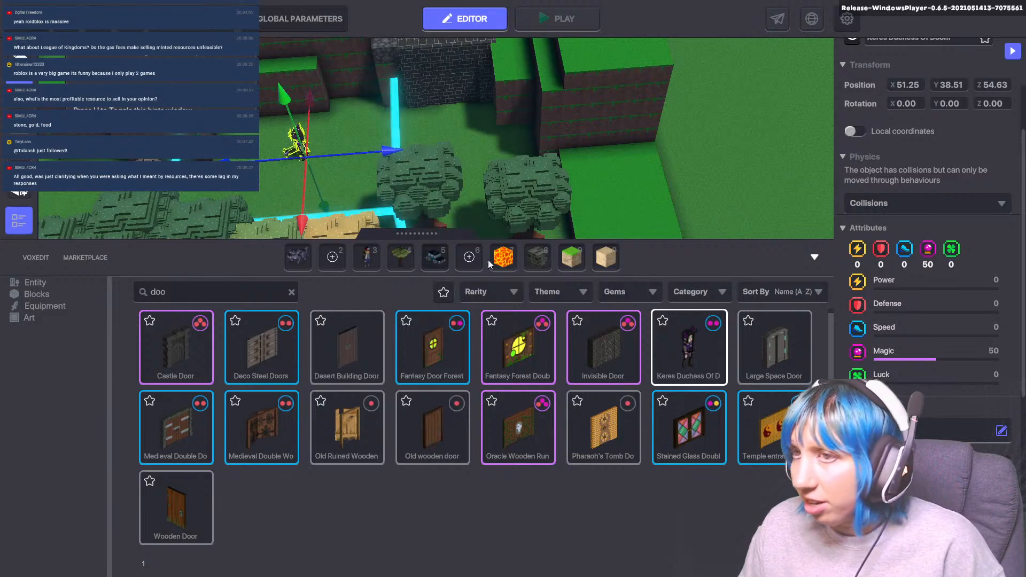
- Add a Speaker component to the Keres Duchess Of Doom character
{"action": "scroll", "coordinate": [908, 435], "scroll_direction": "down", "scroll_amount": 5}
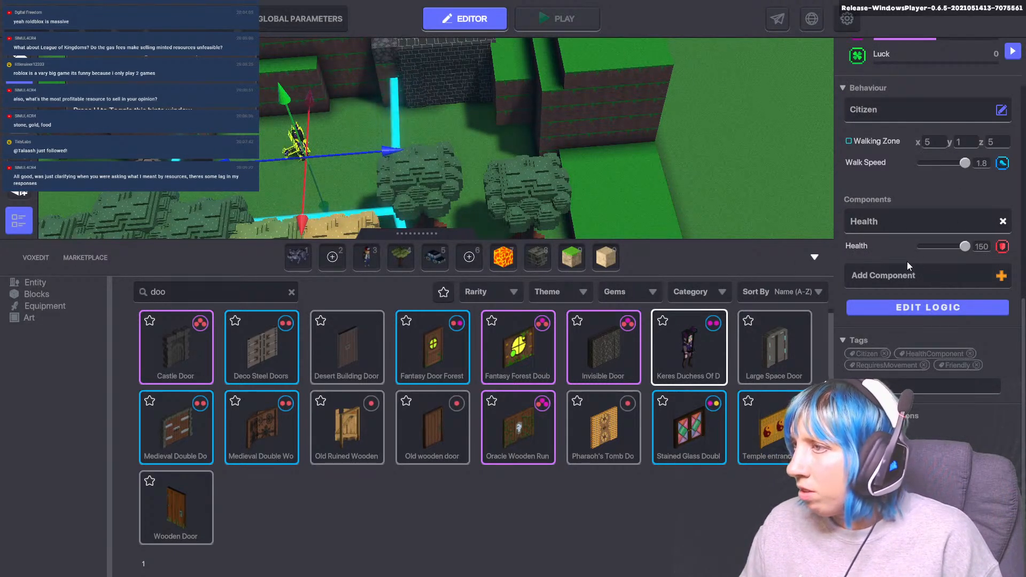
{"action": "left_click", "coordinate": [960, 276]}
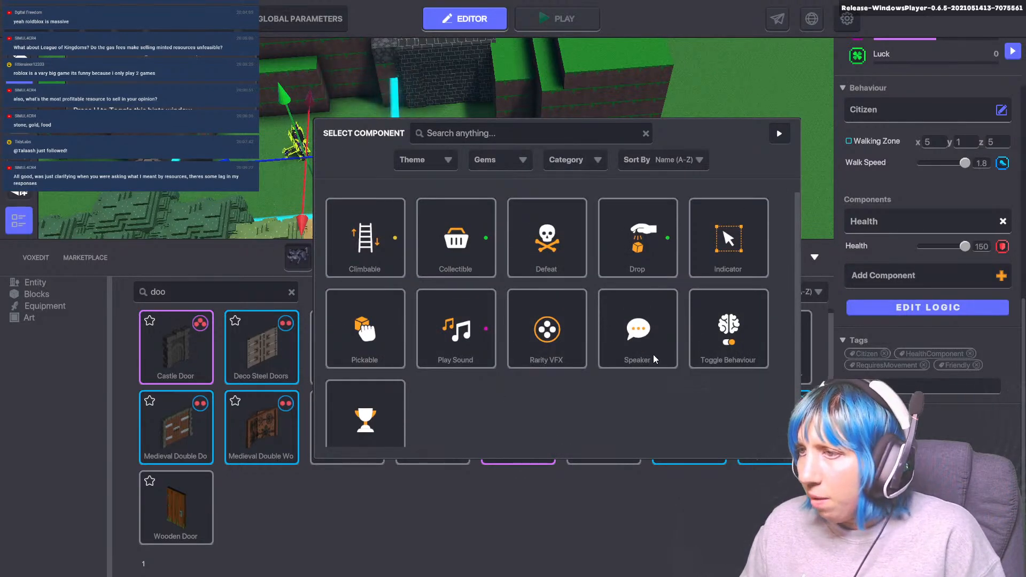
{"action": "left_click", "coordinate": [643, 336]}
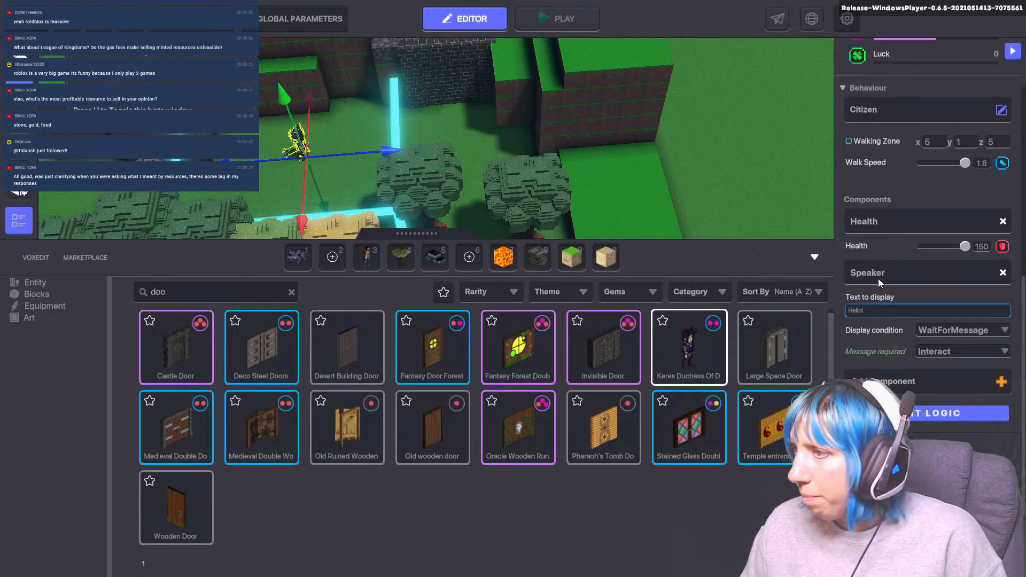
- Set the Speaker's display text to "Sweet child, I will aid you in leaving the Forest but first help me find my flowers"
{"action": "left_click", "coordinate": [873, 309]}
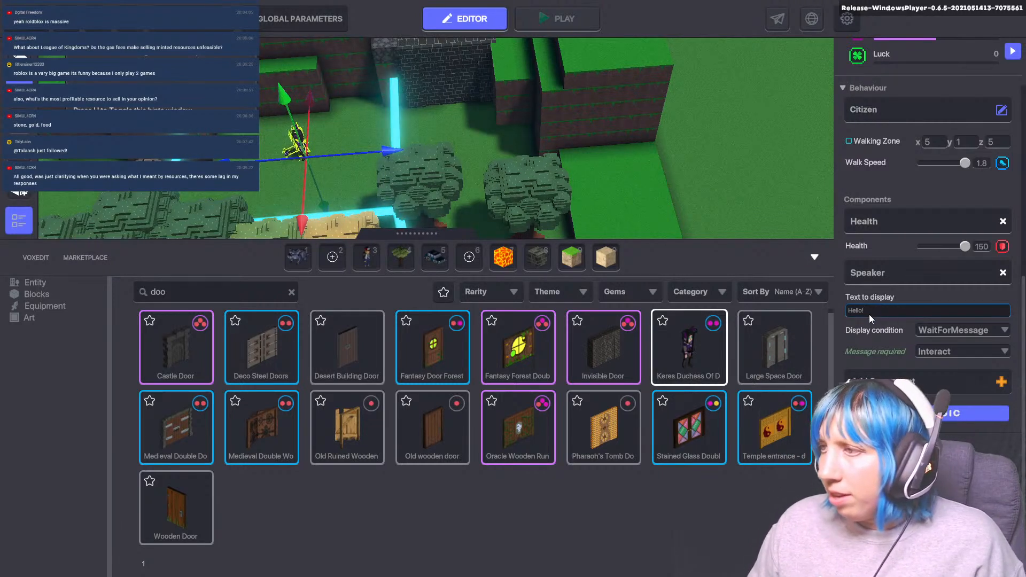
{"action": "key", "text": "BackSpace"}
{"action": "key", "text": "BackSpace"}
{"action": "key", "text": "BackSpace"}
{"action": "key", "text": "BackSpace"}
{"action": "key", "text": "BackSpace"}
{"action": "key", "text": "BackSpace"}
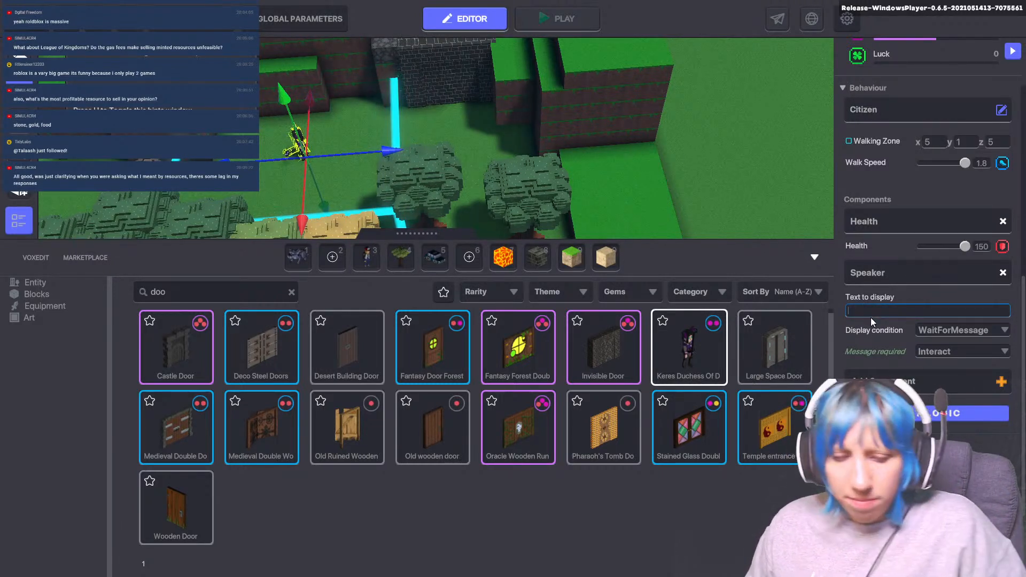
{"action": "type", "text": "Sweet"}
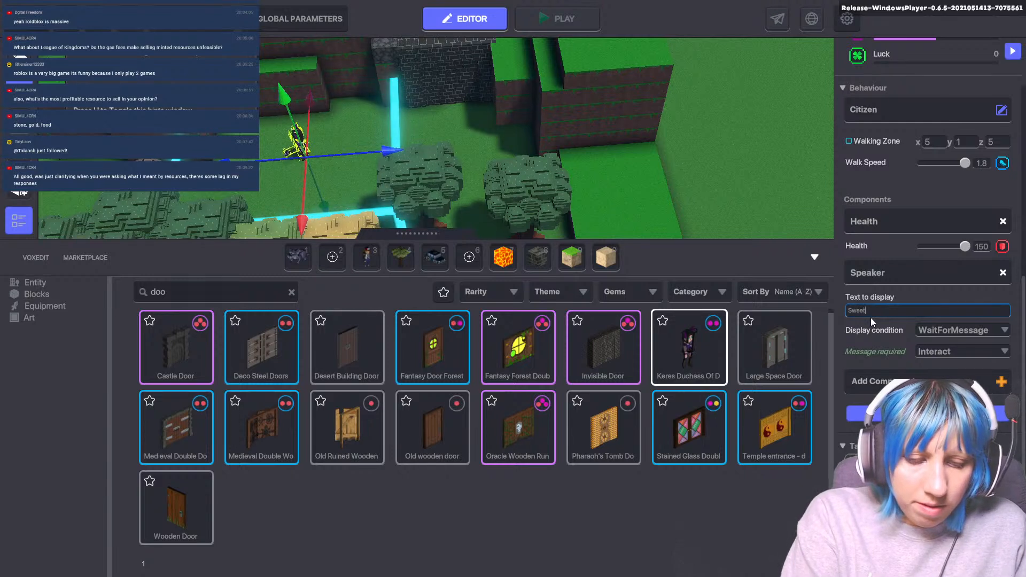
{"action": "type", "text": " child"}
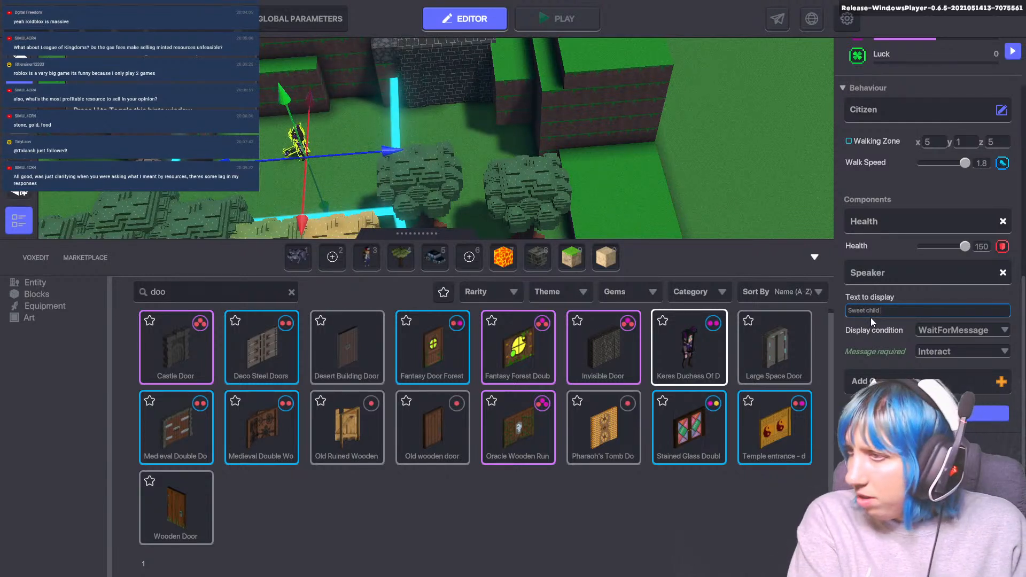
{"action": "type", "text": ", I wi"}
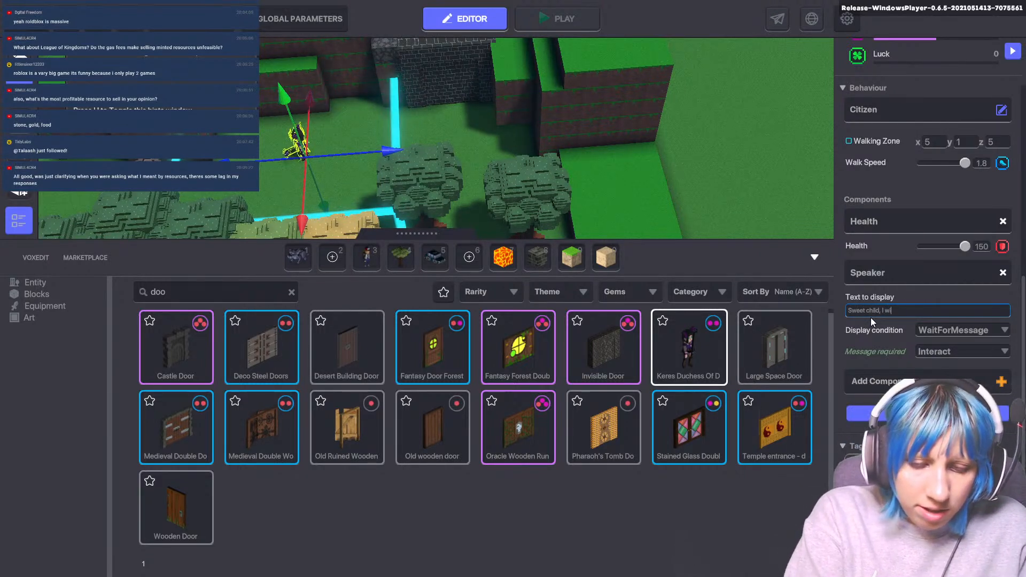
{"action": "type", "text": "ll aid "}
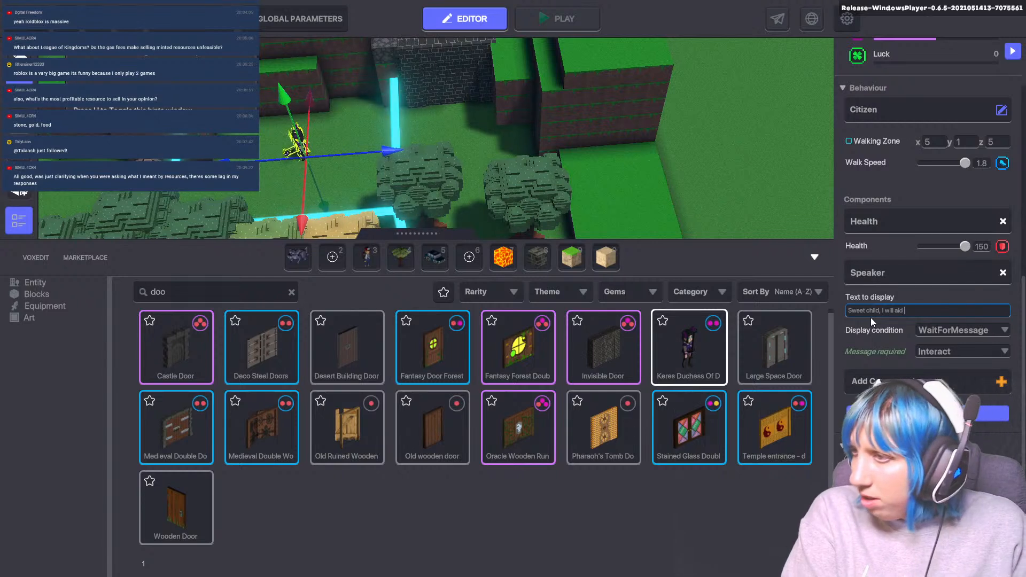
{"action": "type", "text": "you in lea"}
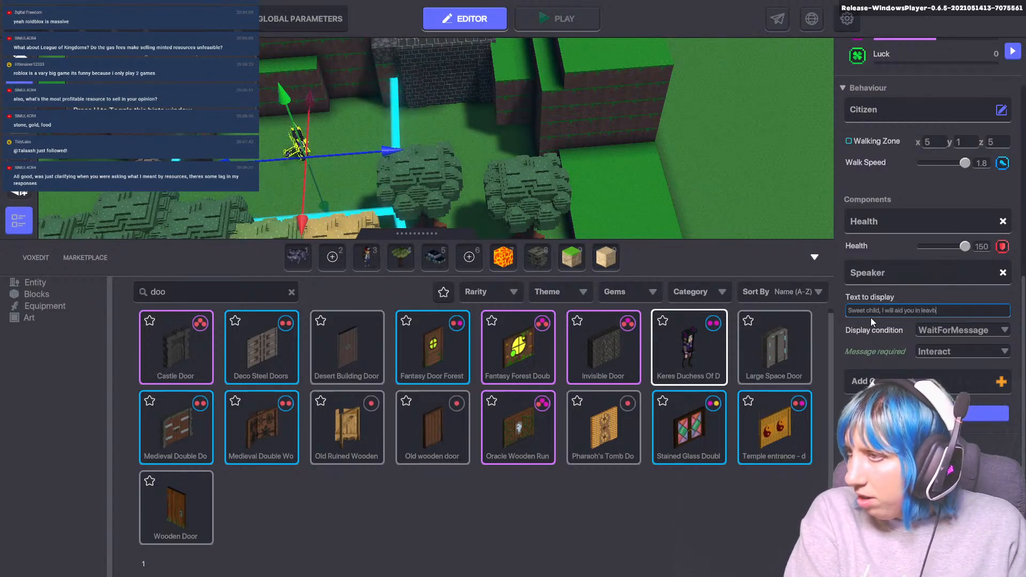
{"action": "type", "text": "ving "}
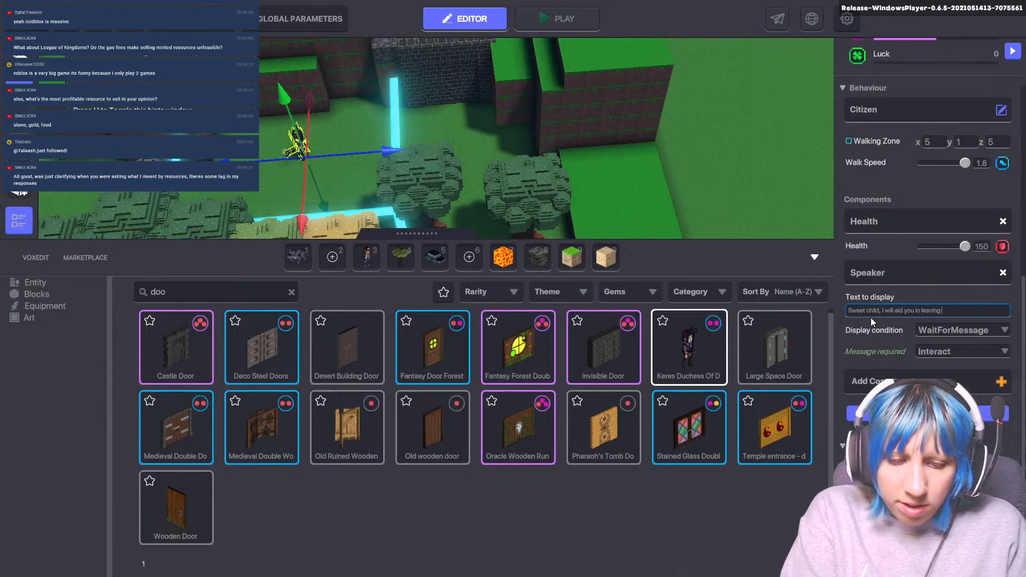
{"action": "type", "text": "the Forest b"}
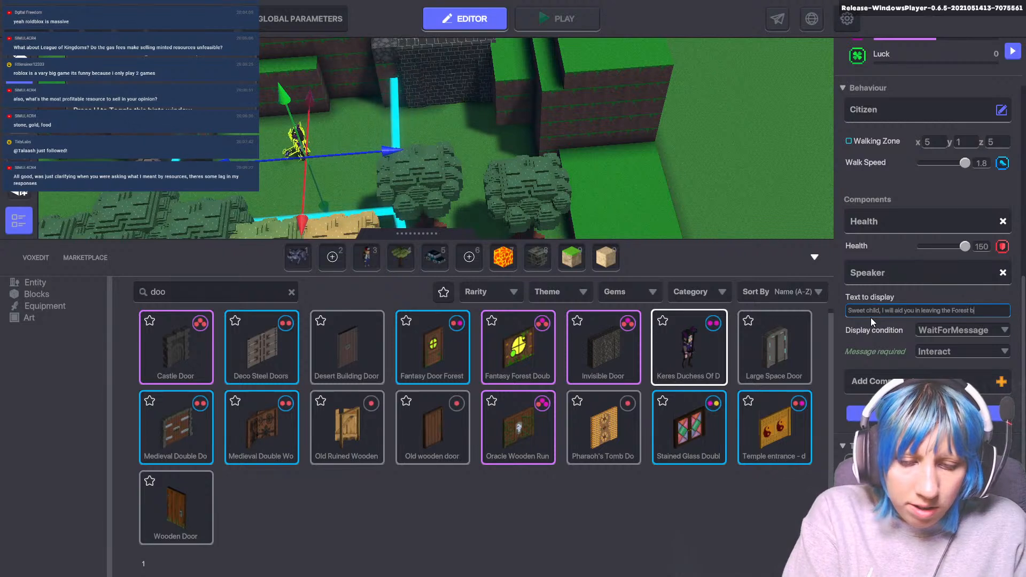
{"action": "type", "text": "lt f"}
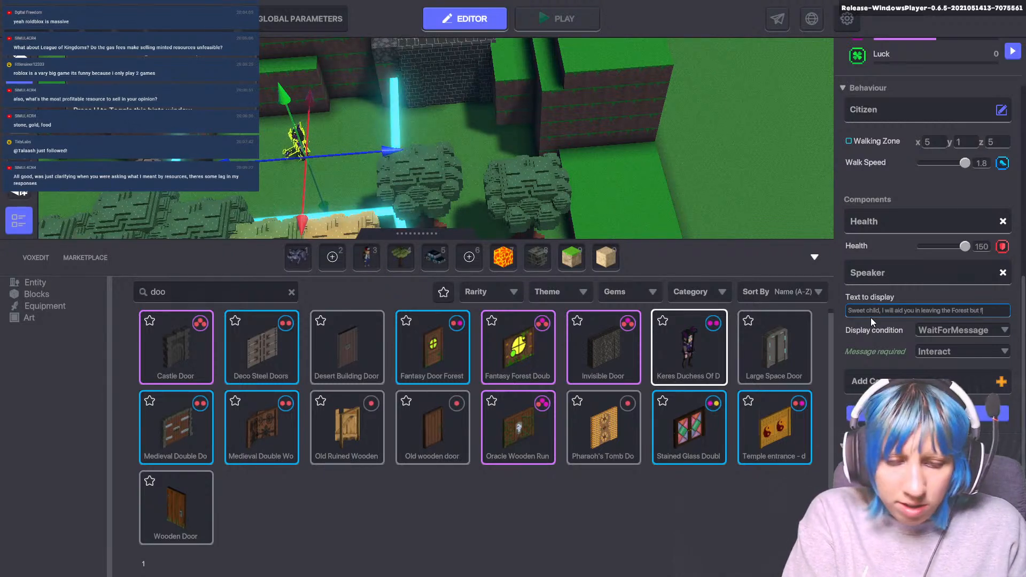
{"action": "type", "text": "irst help me"}
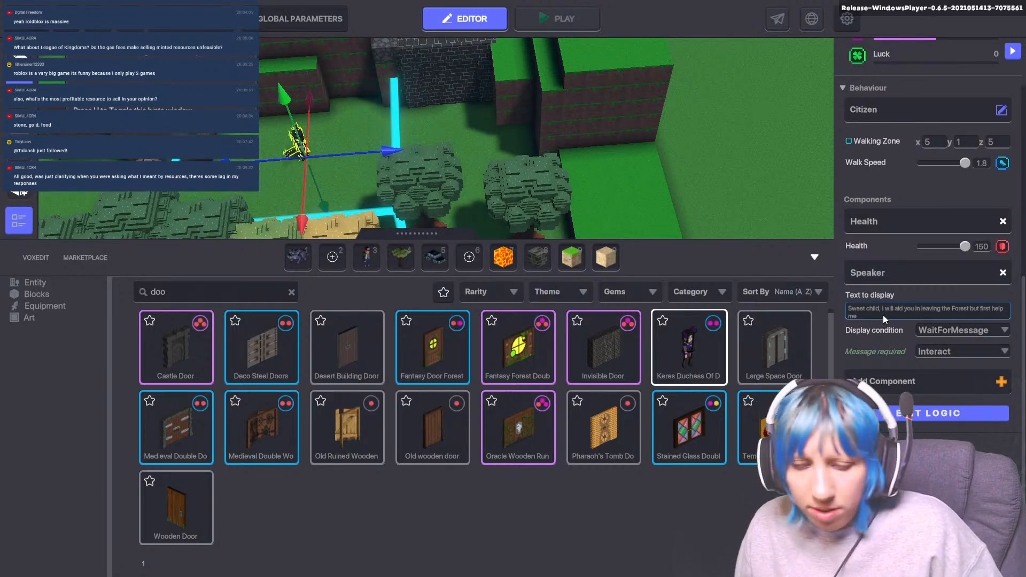
{"action": "type", "text": "!"}
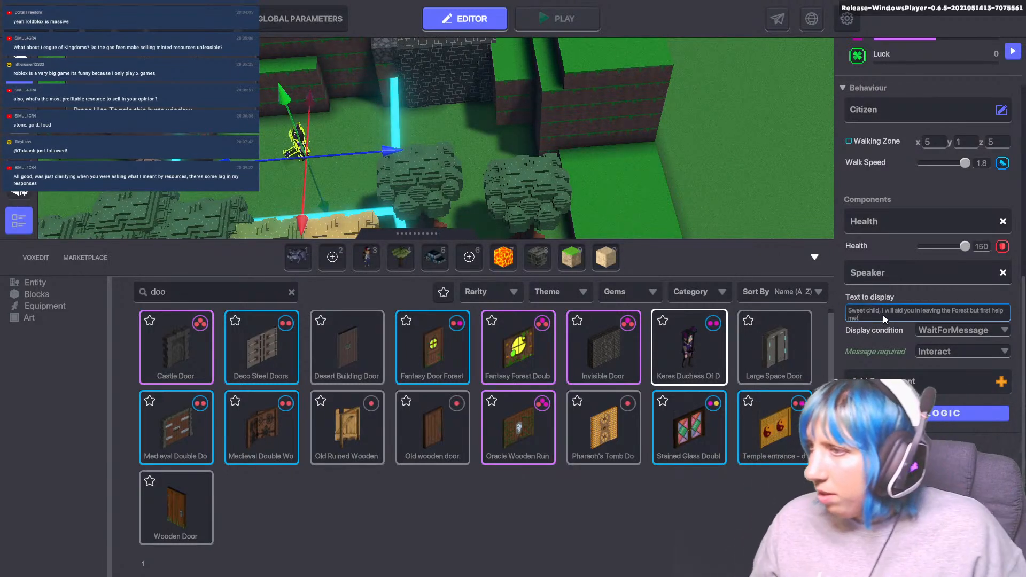
{"action": "key", "text": "BackSpace"}
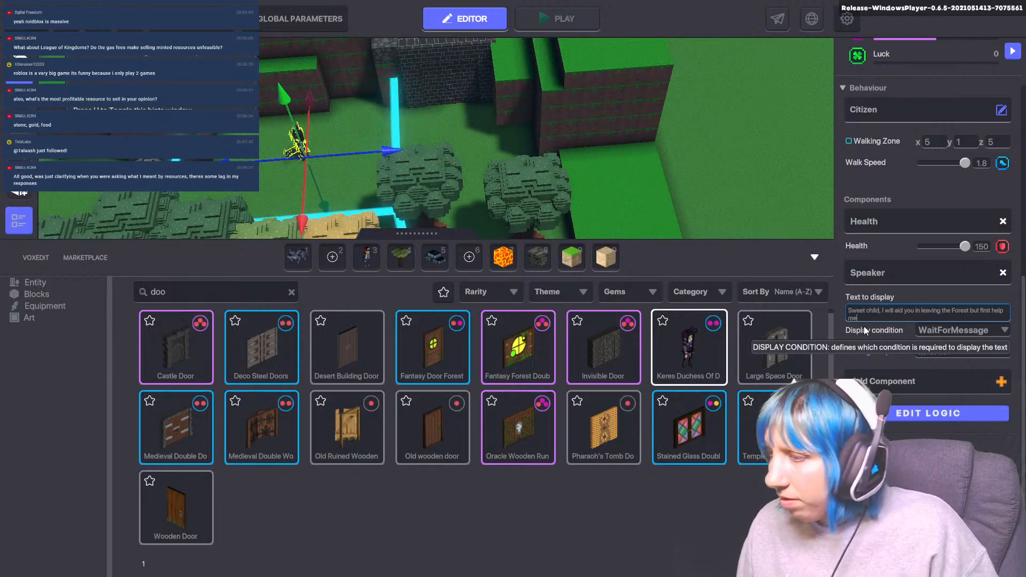
{"action": "type", "text": "find"}
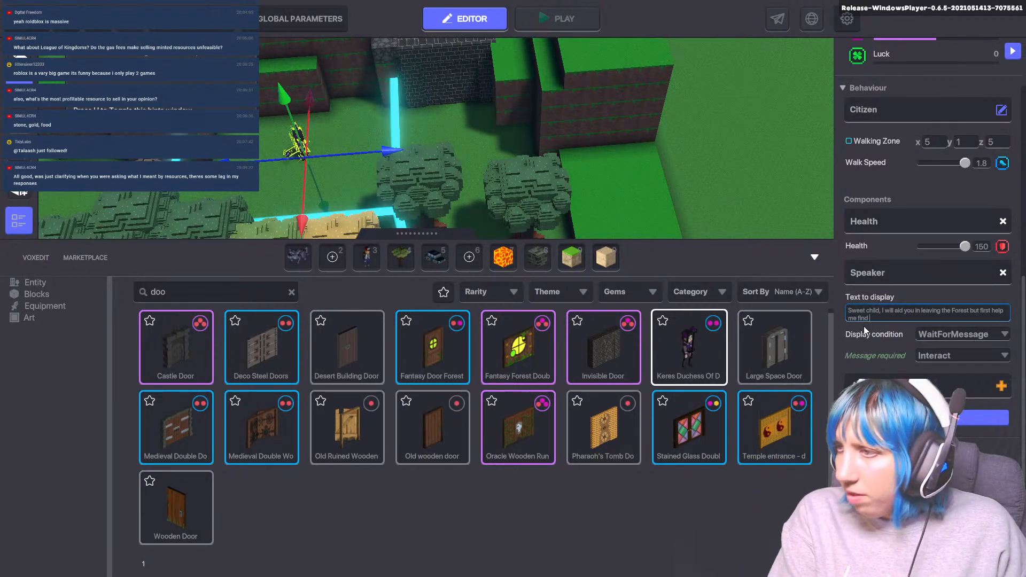
{"action": "type", "text": " my flo"}
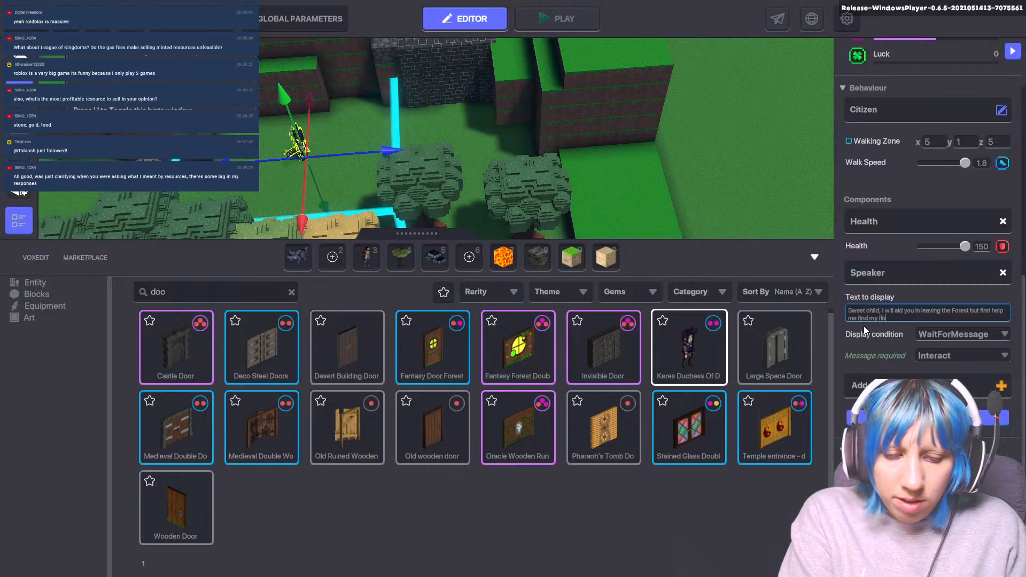
{"action": "type", "text": "wers."}
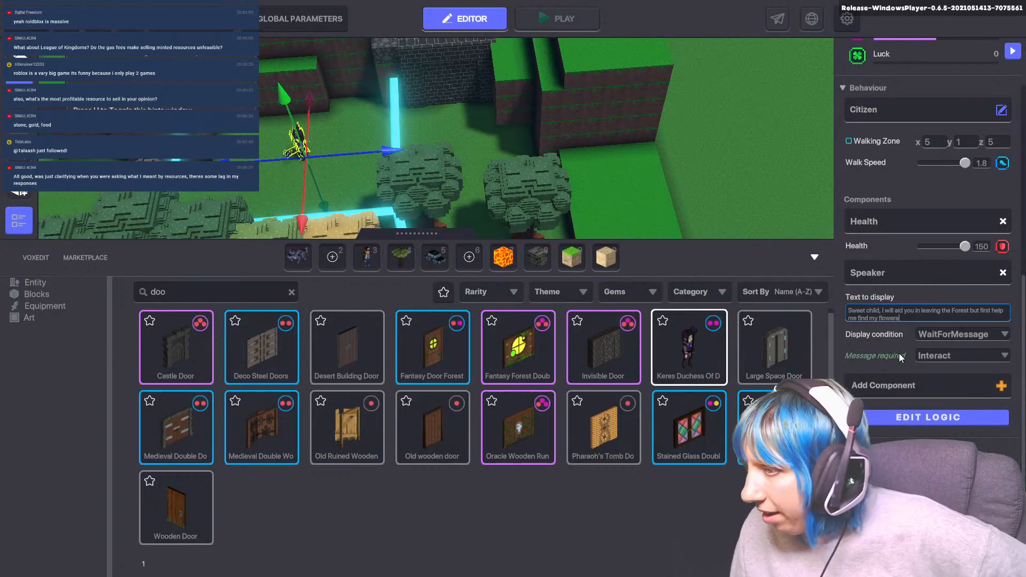
- Examine the Speaker's display condition and required message options, and the components that can be added to the character
{"action": "left_click", "coordinate": [889, 377]}
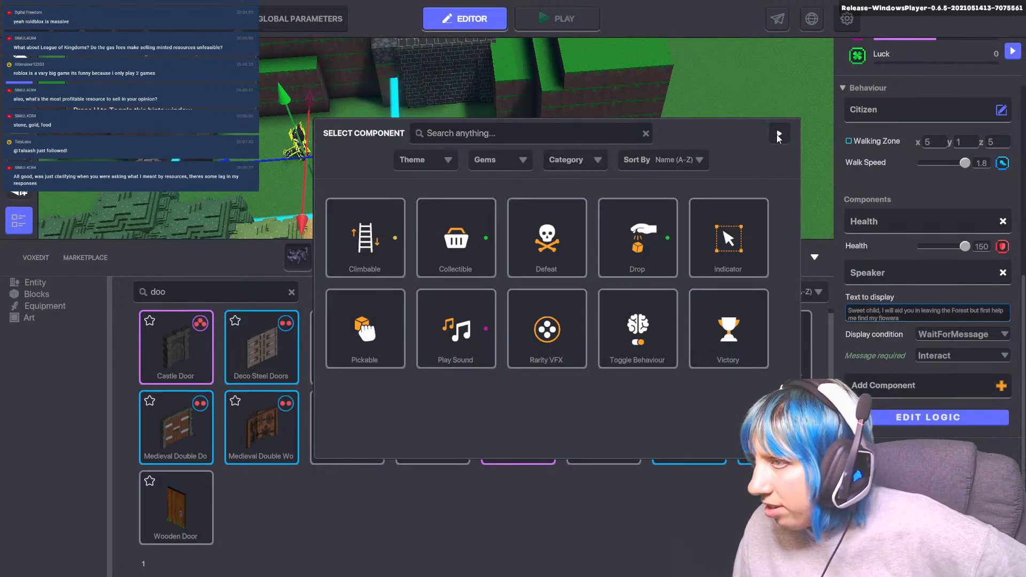
{"action": "left_click", "coordinate": [881, 332]}
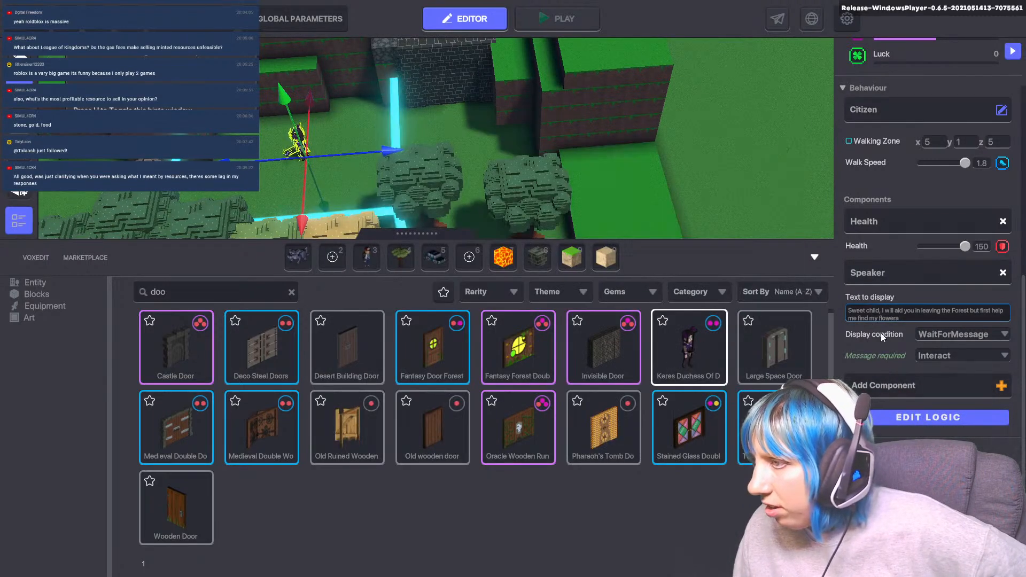
{"action": "left_click", "coordinate": [933, 335]}
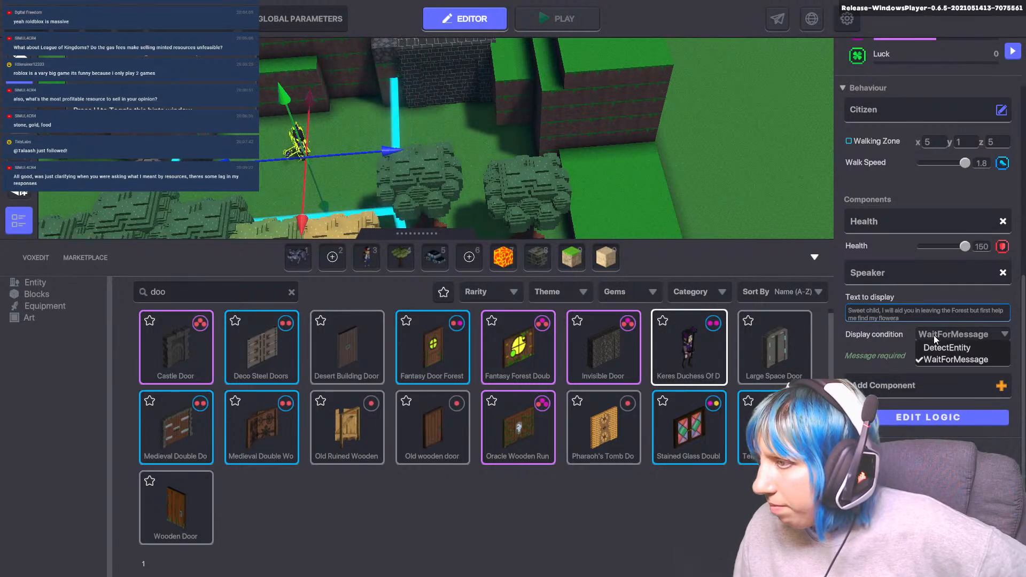
{"action": "left_click", "coordinate": [934, 333]}
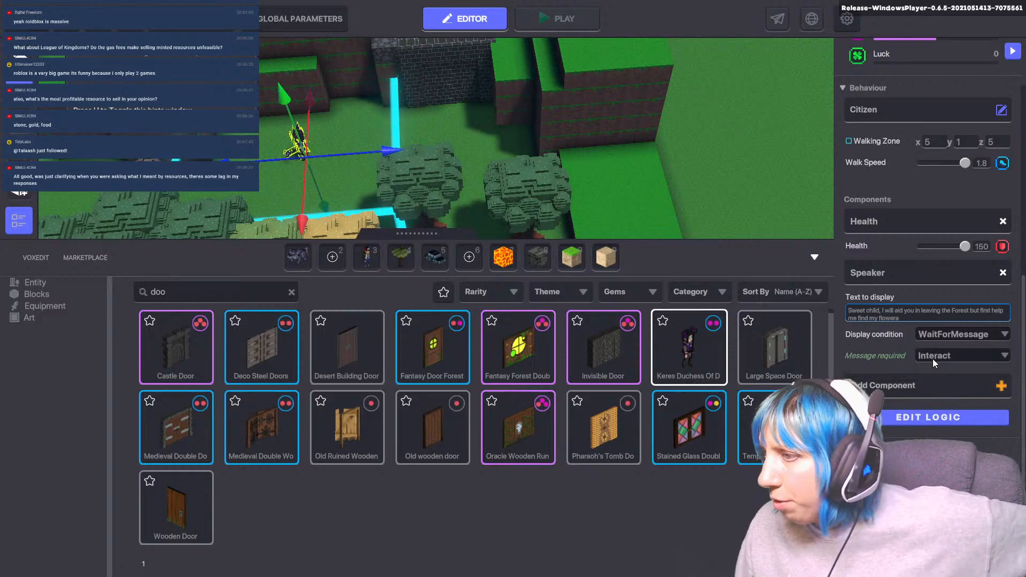
{"action": "left_click", "coordinate": [932, 356]}
{"action": "left_click", "coordinate": [932, 357]}
{"action": "left_click", "coordinate": [902, 386]}
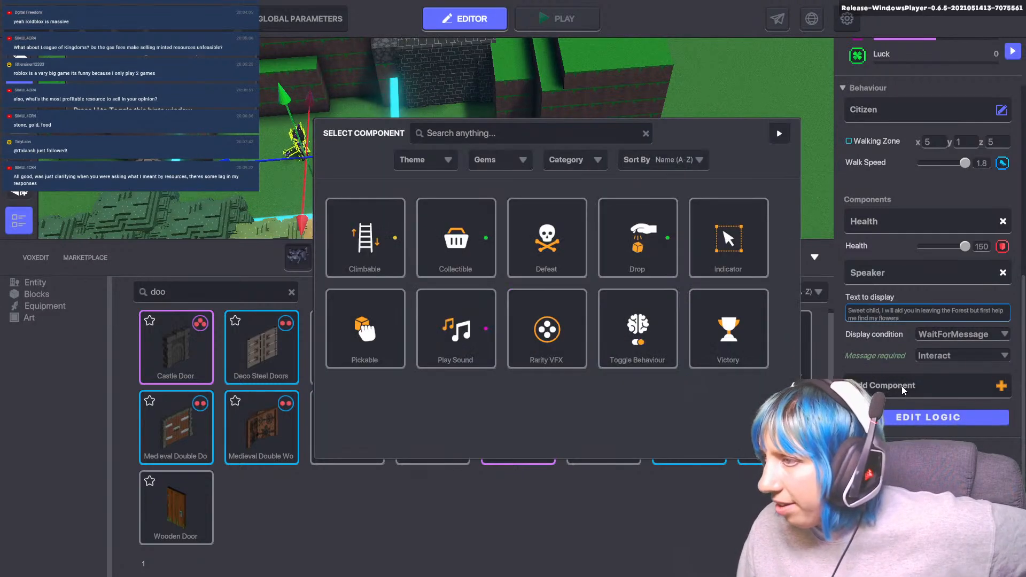
{"action": "left_click", "coordinate": [780, 133]}
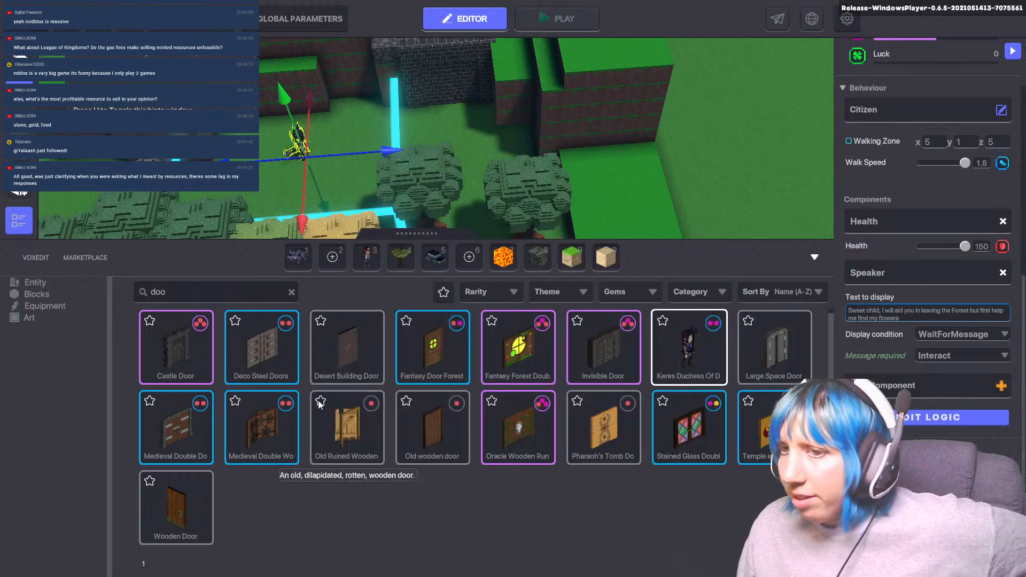
- Search the asset library for "flo" and place a Blood Drops Flower on the grass in front of the stone gateway
{"action": "left_click", "coordinate": [216, 290]}
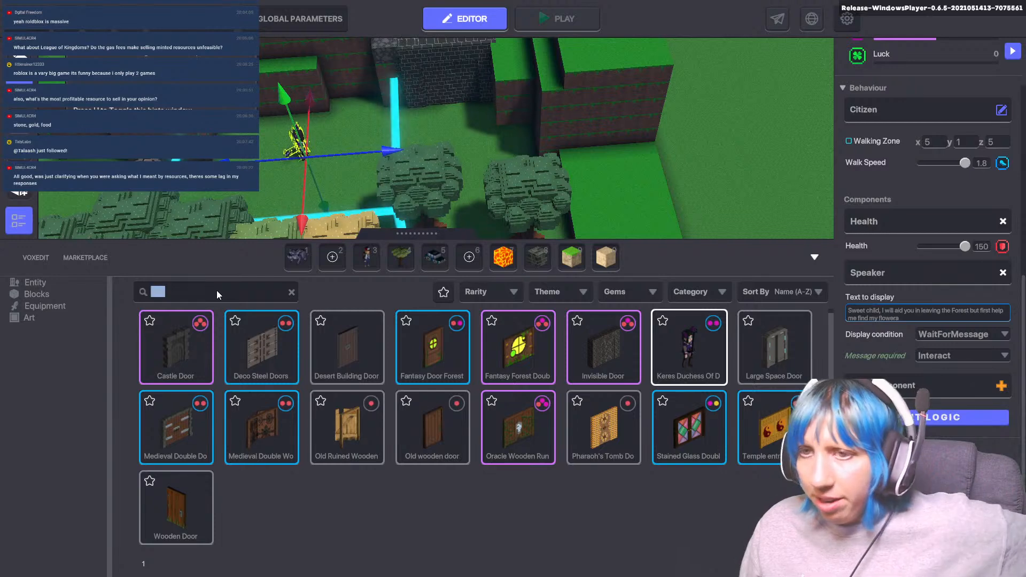
{"action": "type", "text": "flo"}
{"action": "left_click", "coordinate": [281, 373]}
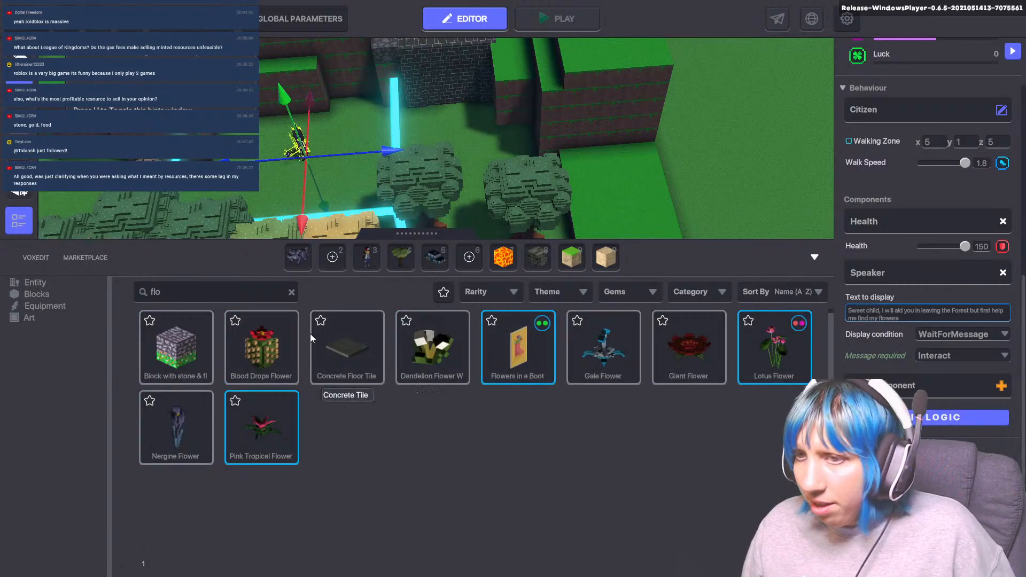
{"action": "left_click", "coordinate": [434, 138]}
{"action": "key", "text": "Escape"}
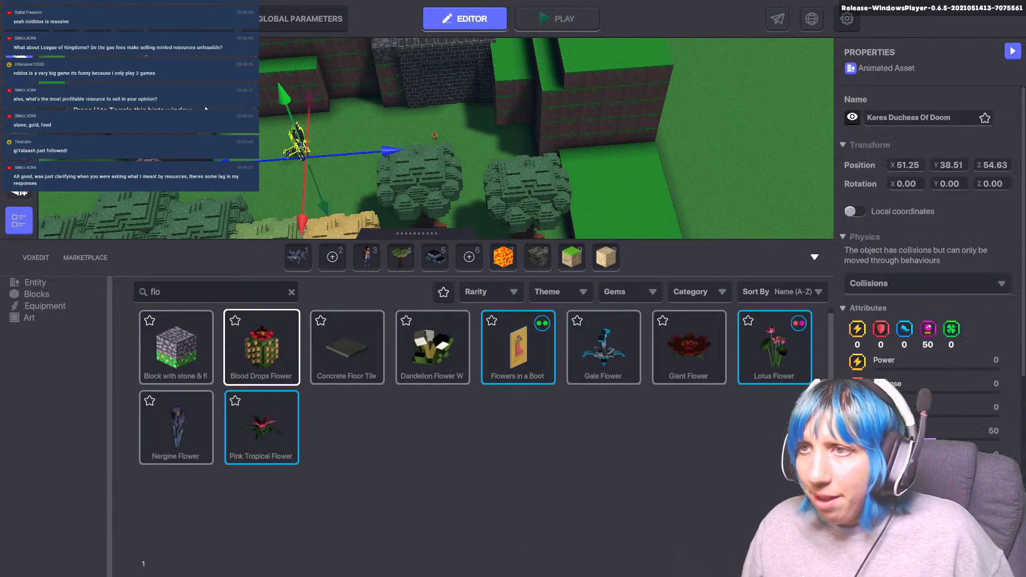
- Select the placed Blood Drops Flower and add a Collectible component to it
{"action": "left_click", "coordinate": [432, 139]}
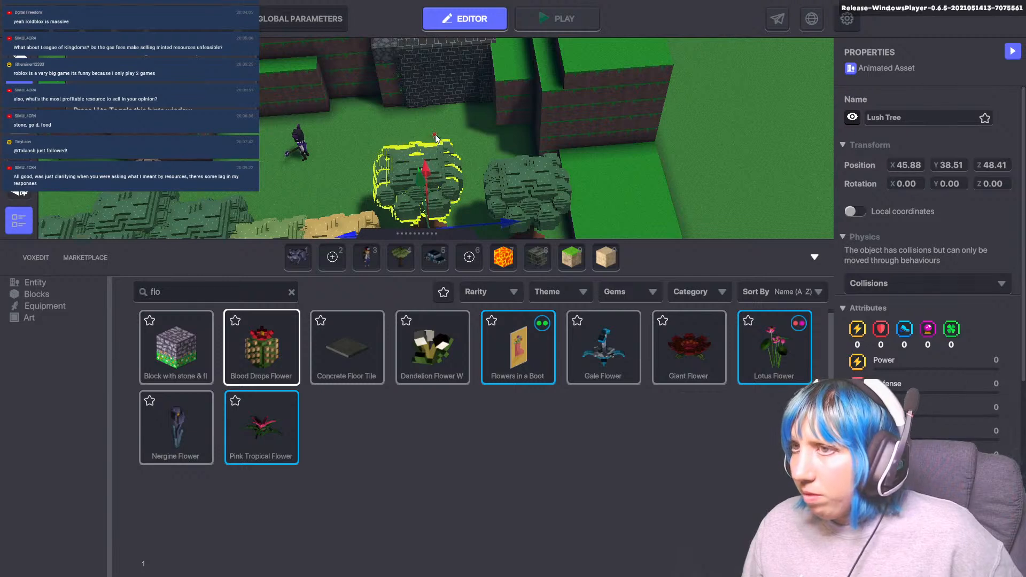
{"action": "left_click", "coordinate": [435, 127]}
{"action": "key", "text": "w"}
{"action": "left_click", "coordinate": [432, 193]}
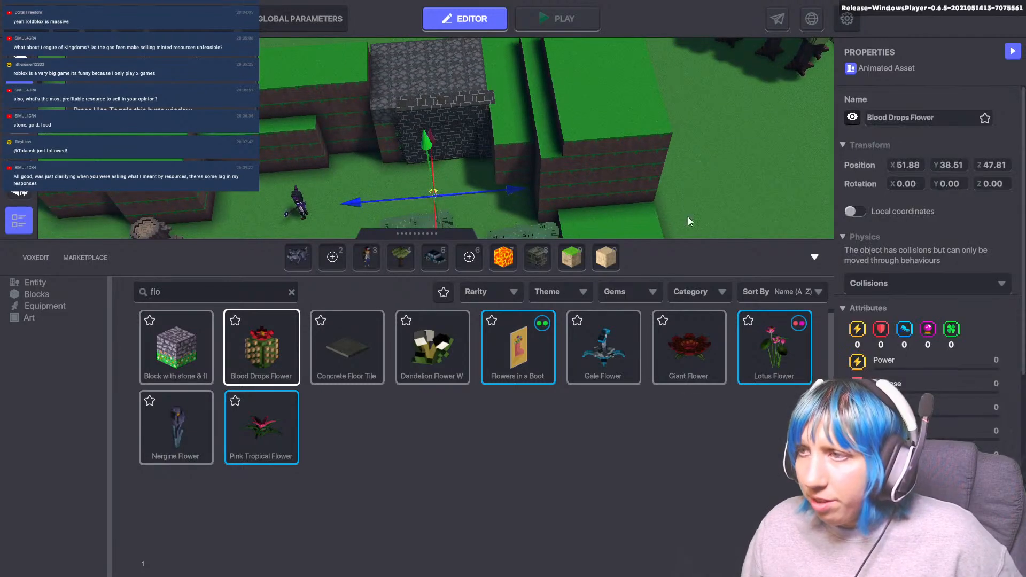
{"action": "scroll", "coordinate": [917, 433], "scroll_direction": "down", "scroll_amount": 5}
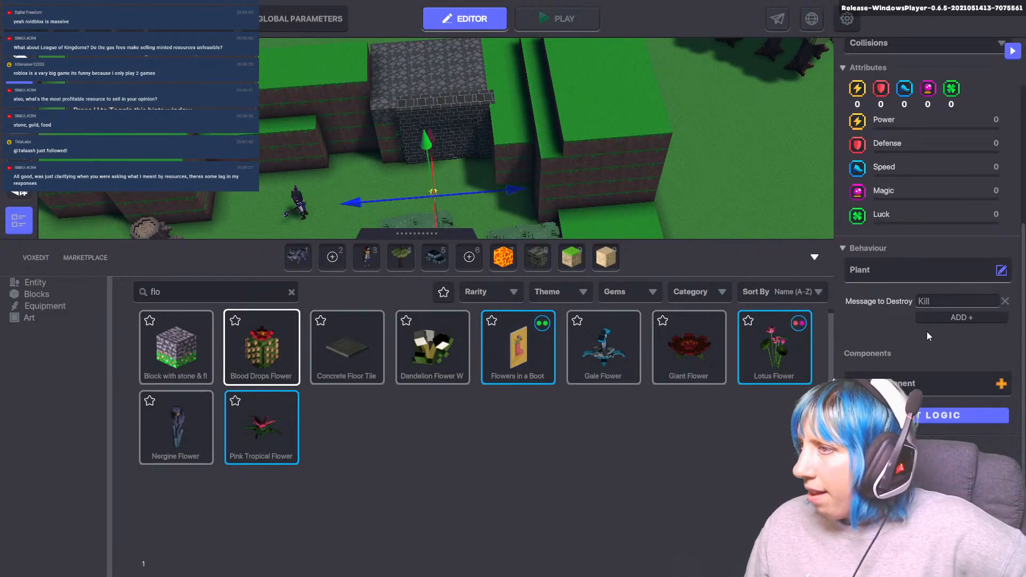
{"action": "left_click", "coordinate": [948, 386]}
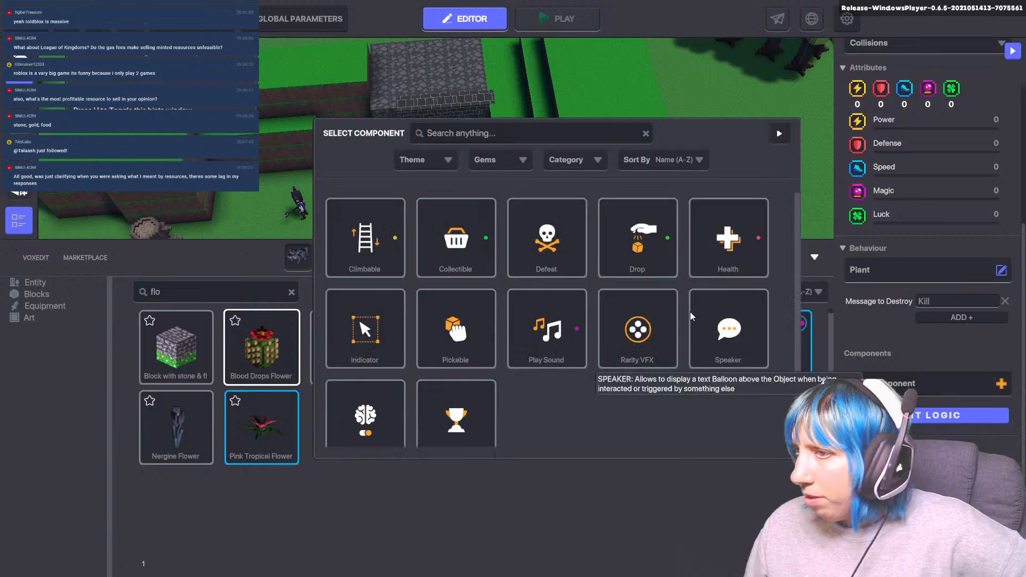
{"action": "left_click", "coordinate": [459, 239]}
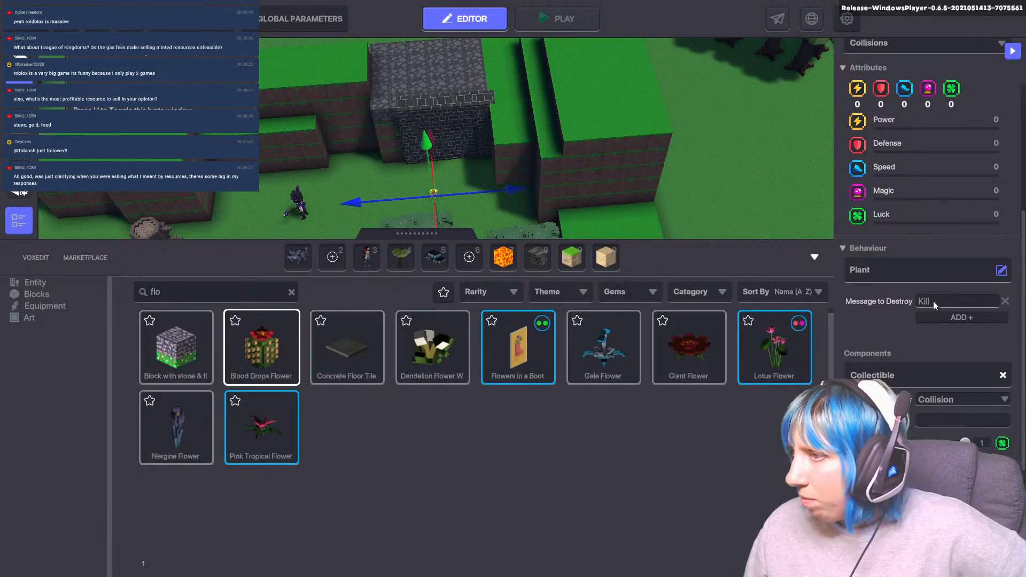
- Remove the Kill message from the flower's Message to Destroy and set the Collectible's display name to "Flower"
{"action": "left_click", "coordinate": [1005, 301]}
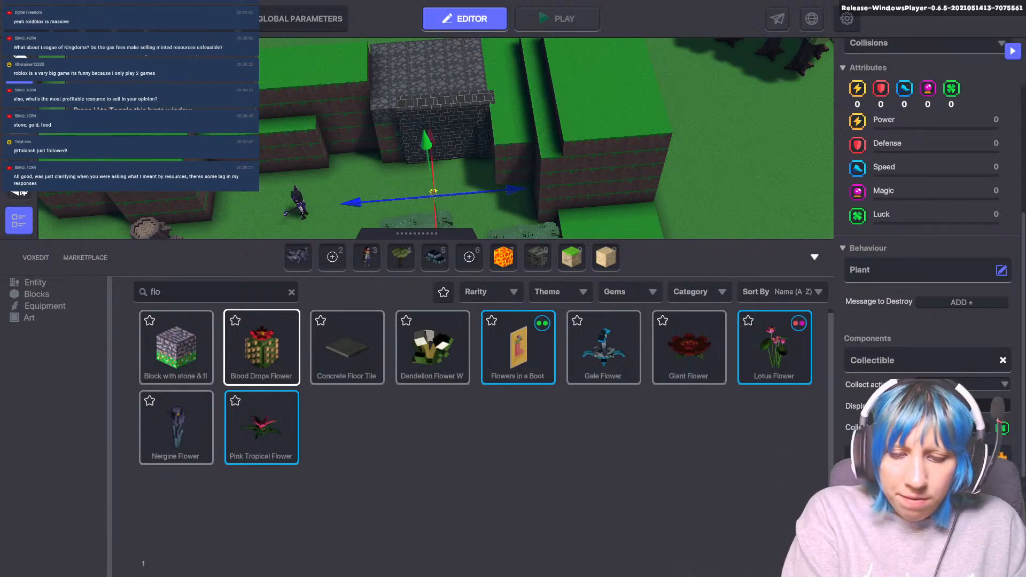
{"action": "type", "text": "Flower"}
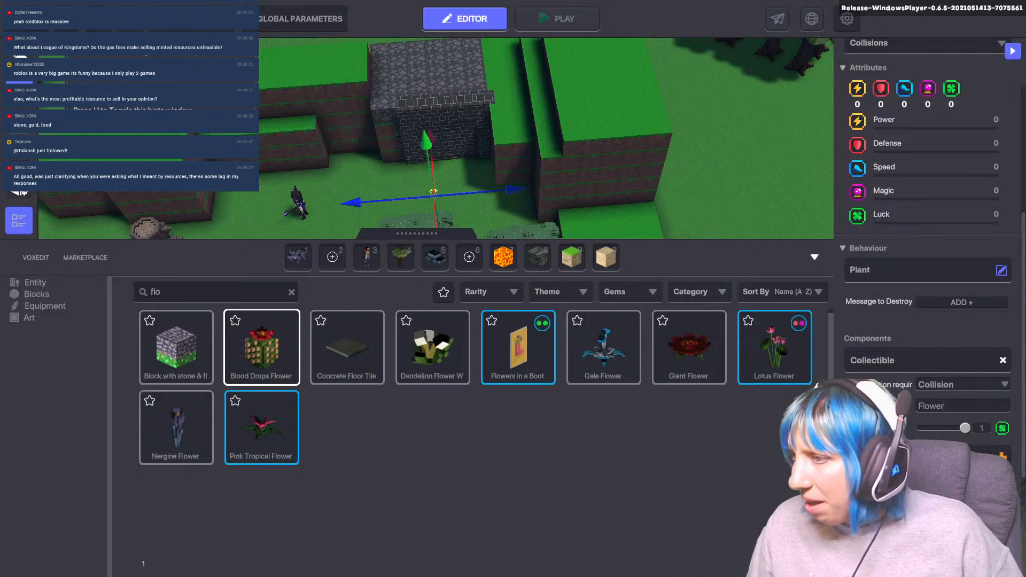
{"action": "left_click", "coordinate": [927, 456]}
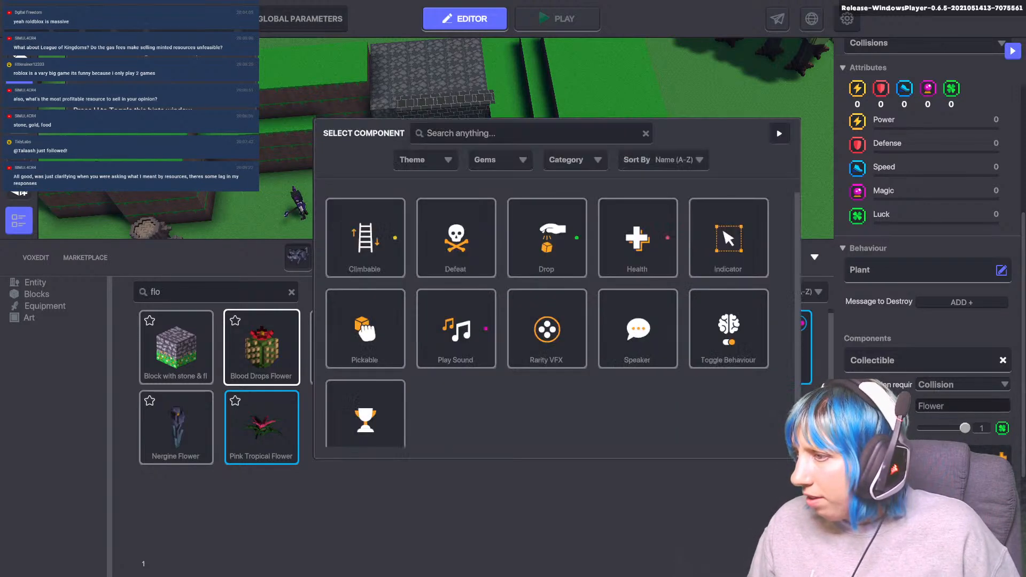
{"action": "left_click", "coordinate": [779, 134]}
{"action": "scroll", "coordinate": [909, 319], "scroll_direction": "down", "scroll_amount": 3}
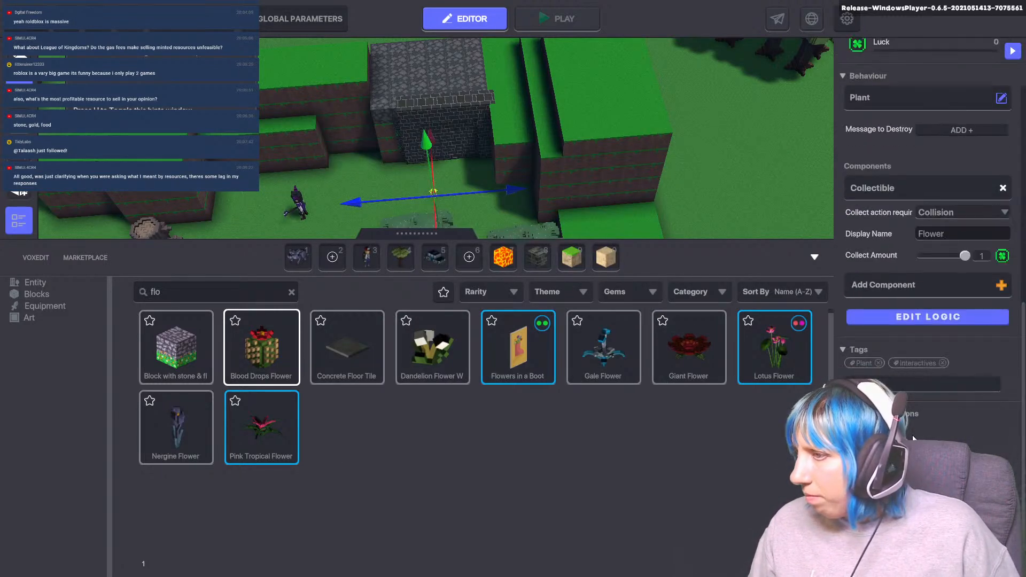
- Open the logic settings of the Blood Drops Flower and review its Collectible options
{"action": "left_click", "coordinate": [909, 320]}
{"action": "scroll", "coordinate": [916, 416], "scroll_direction": "down", "scroll_amount": 1}
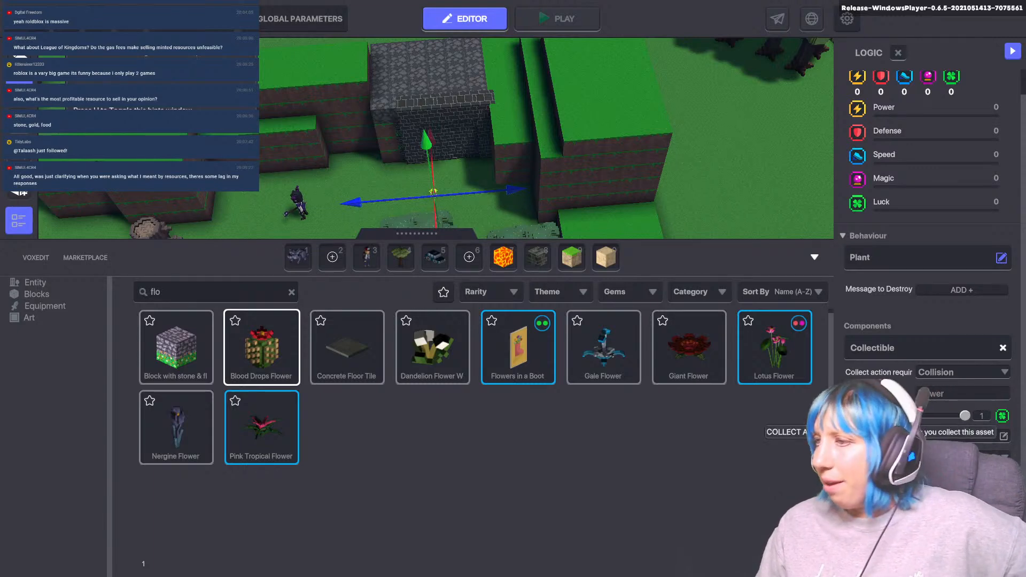
{"action": "scroll", "coordinate": [460, 188], "scroll_direction": "up", "scroll_amount": 2}
{"action": "scroll", "coordinate": [460, 188], "scroll_direction": "up", "scroll_amount": 2}
{"action": "middle_click_drag", "start_coordinate": [459, 189], "coordinate": [485, 146]}
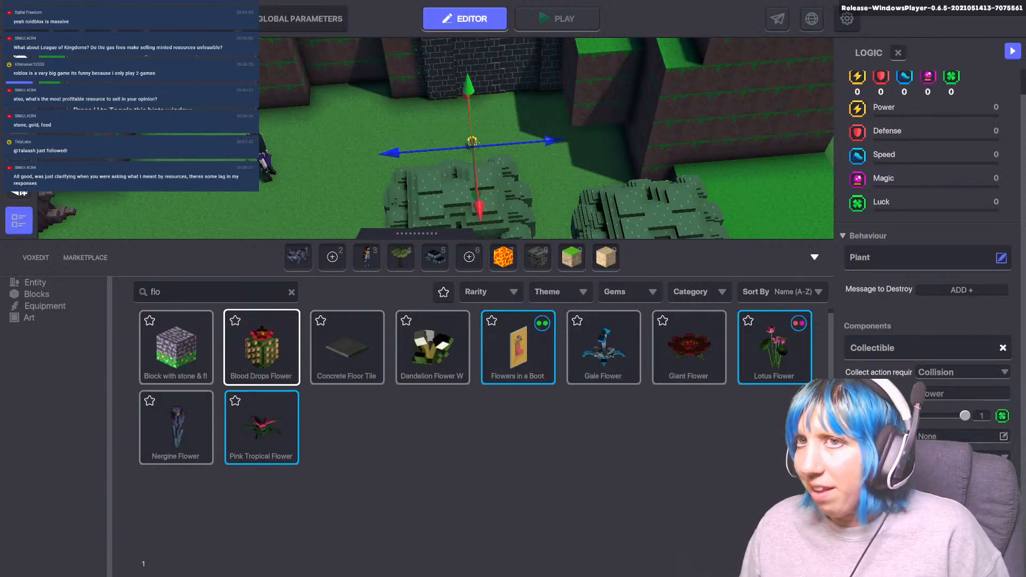
- Set the Keres Duchess Of Doom's walk speed to 0.0 and turn off Can Flee in her Citizen behaviour
{"action": "left_click", "coordinate": [263, 162]}
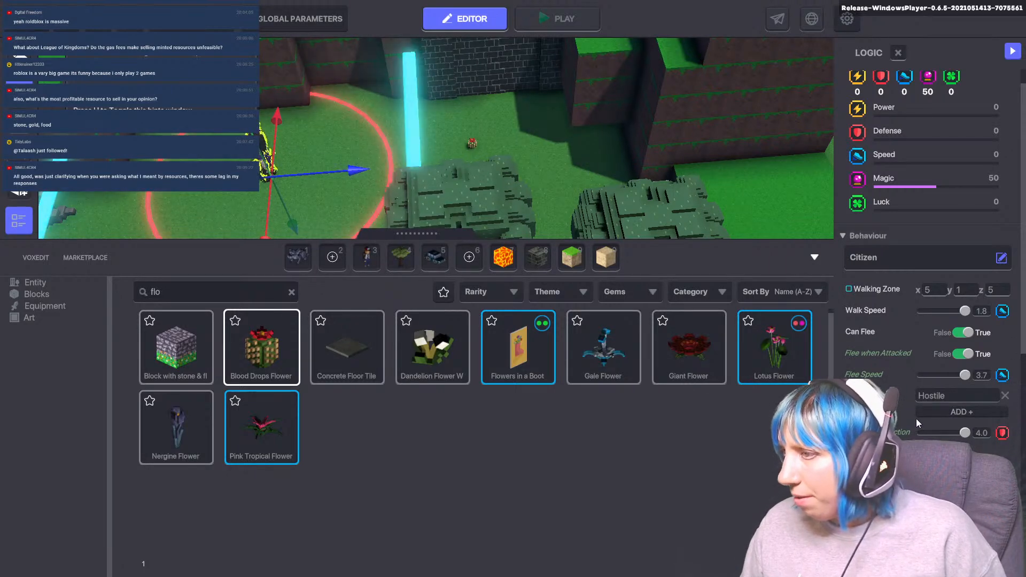
{"action": "scroll", "coordinate": [908, 401], "scroll_direction": "up", "scroll_amount": 1}
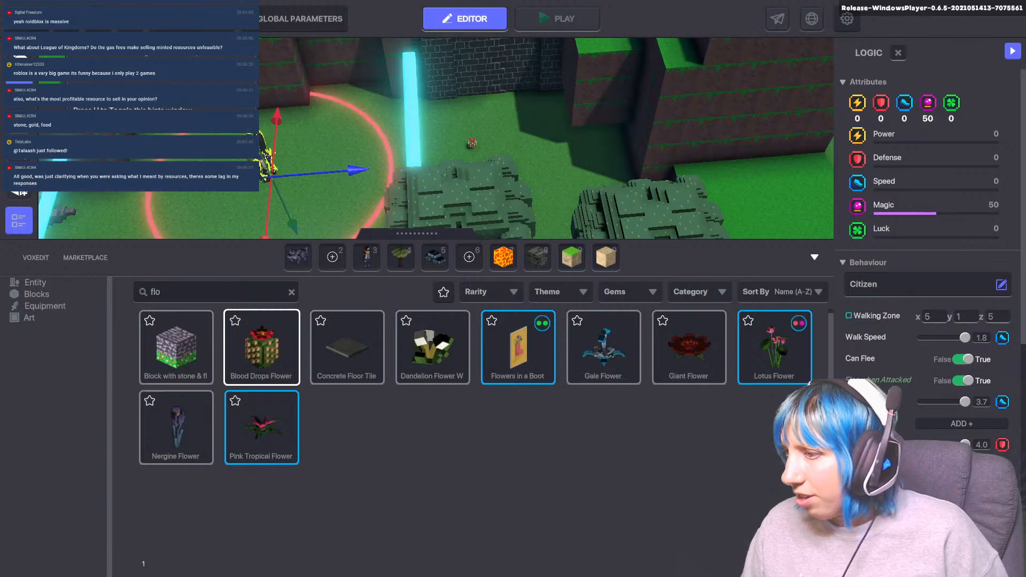
{"action": "scroll", "coordinate": [927, 267], "scroll_direction": "down", "scroll_amount": 10}
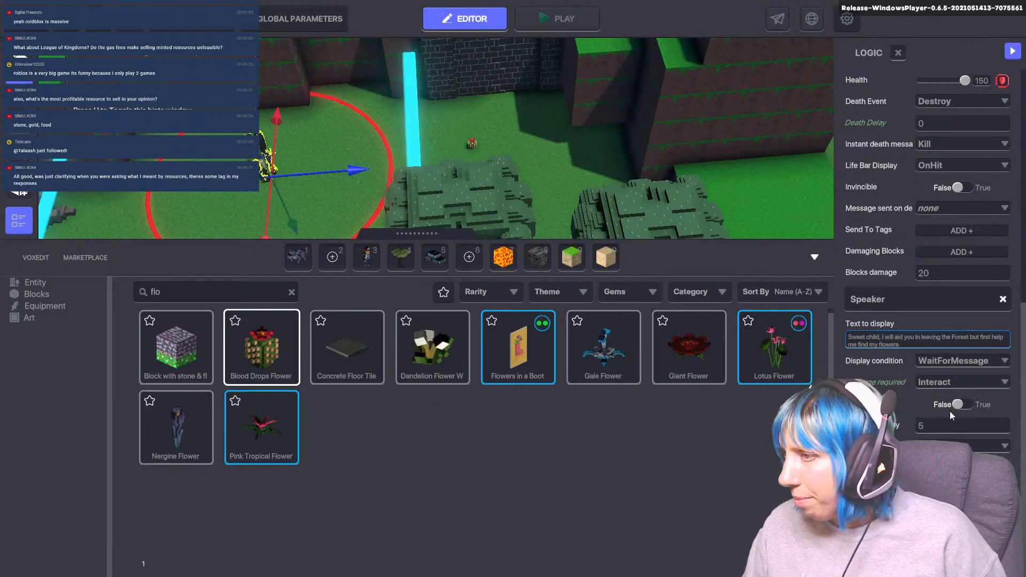
{"action": "scroll", "coordinate": [947, 415], "scroll_direction": "up", "scroll_amount": 6}
{"action": "left_click_drag", "start_coordinate": [965, 339], "coordinate": [917, 341]}
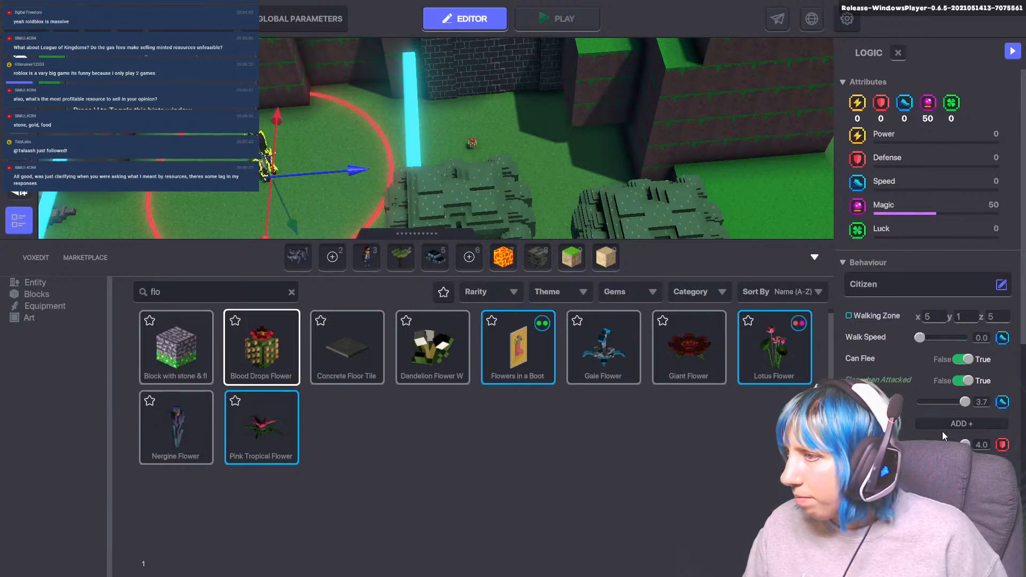
{"action": "left_click", "coordinate": [963, 359]}
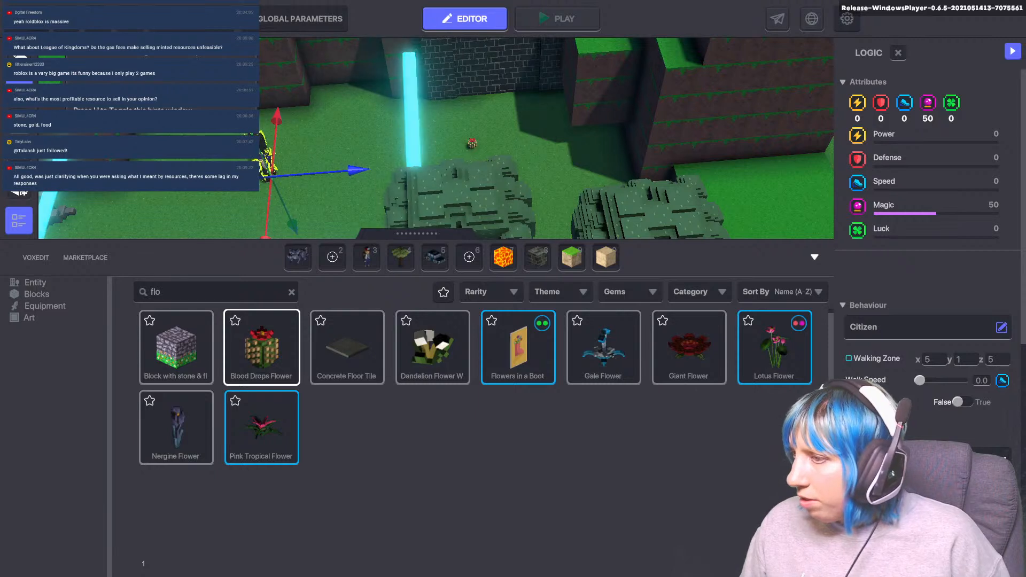
{"action": "scroll", "coordinate": [881, 368], "scroll_direction": "down", "scroll_amount": 3}
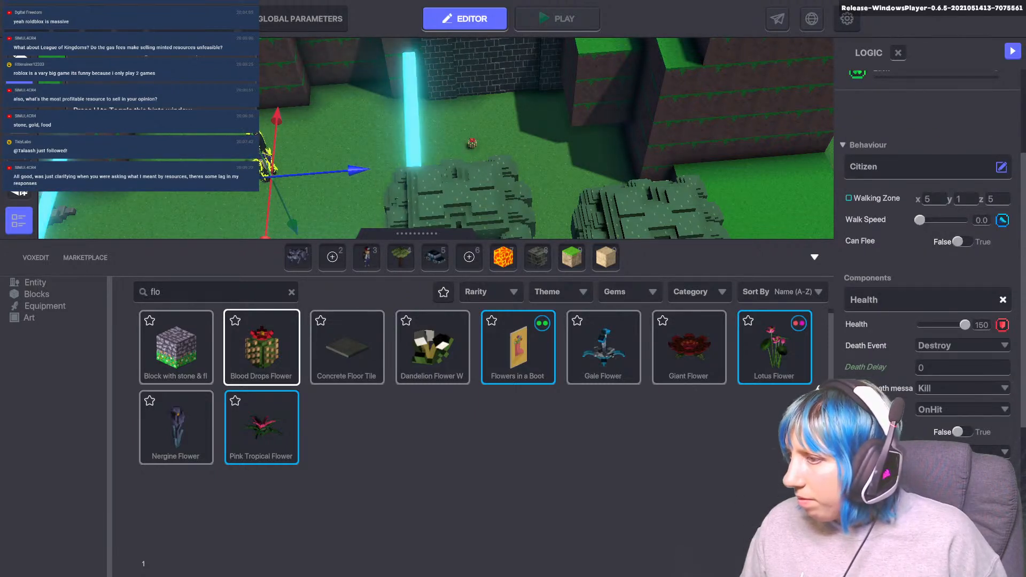
{"action": "scroll", "coordinate": [882, 331], "scroll_direction": "down", "scroll_amount": 5}
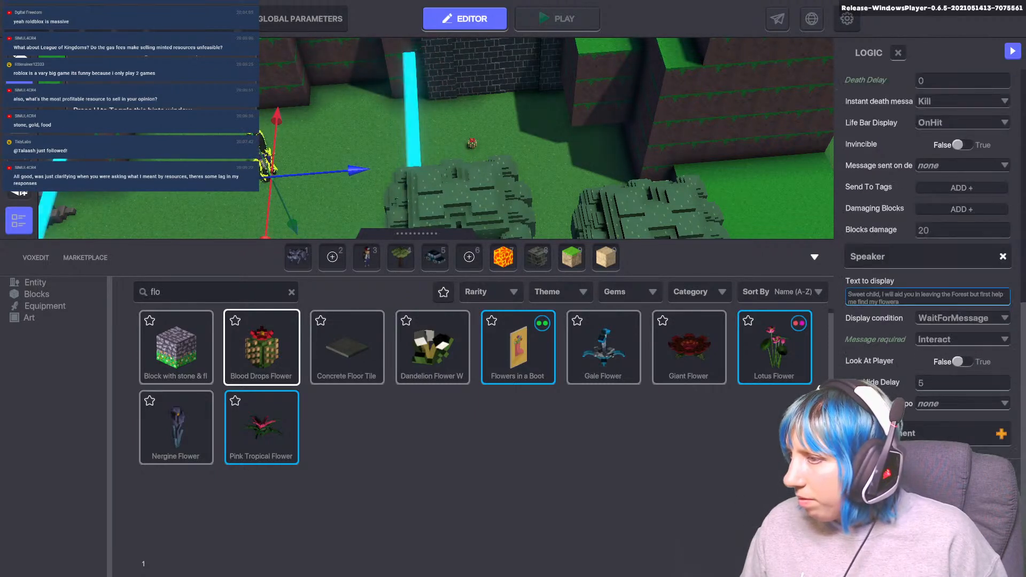
- Set the message that unlocks Quest Witch to Interact in the global quest parameters
{"action": "left_click", "coordinate": [186, 25]}
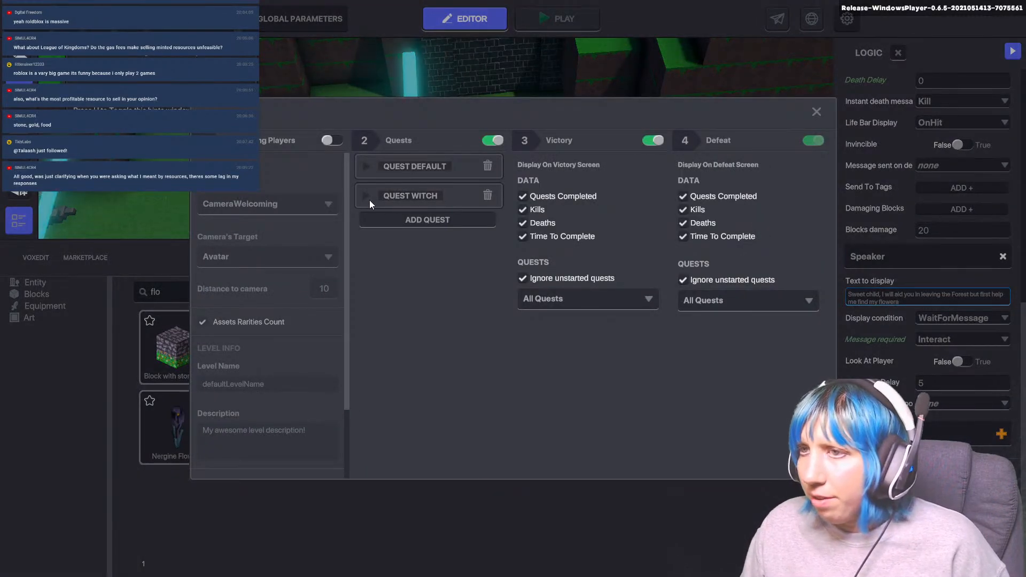
{"action": "left_click", "coordinate": [367, 197]}
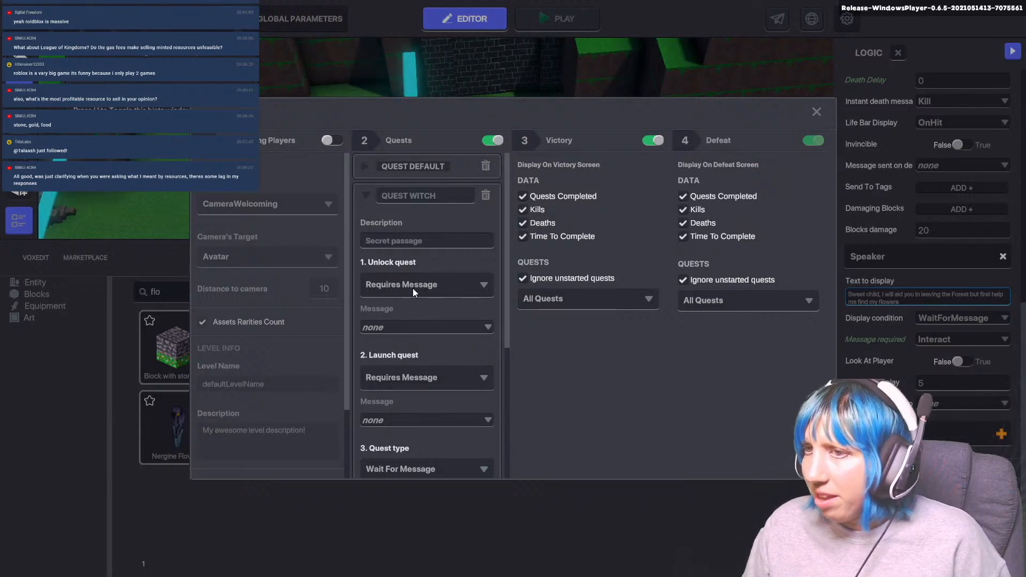
{"action": "left_click", "coordinate": [410, 327]}
{"action": "scroll", "coordinate": [409, 388], "scroll_direction": "down", "scroll_amount": 5}
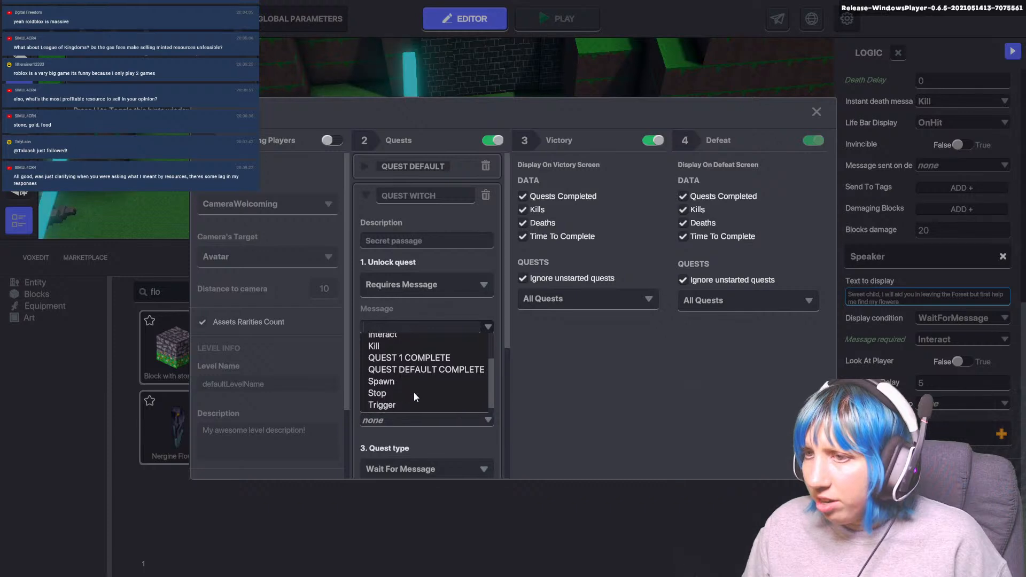
{"action": "scroll", "coordinate": [414, 395], "scroll_direction": "up", "scroll_amount": 3}
{"action": "scroll", "coordinate": [415, 397], "scroll_direction": "up", "scroll_amount": 2}
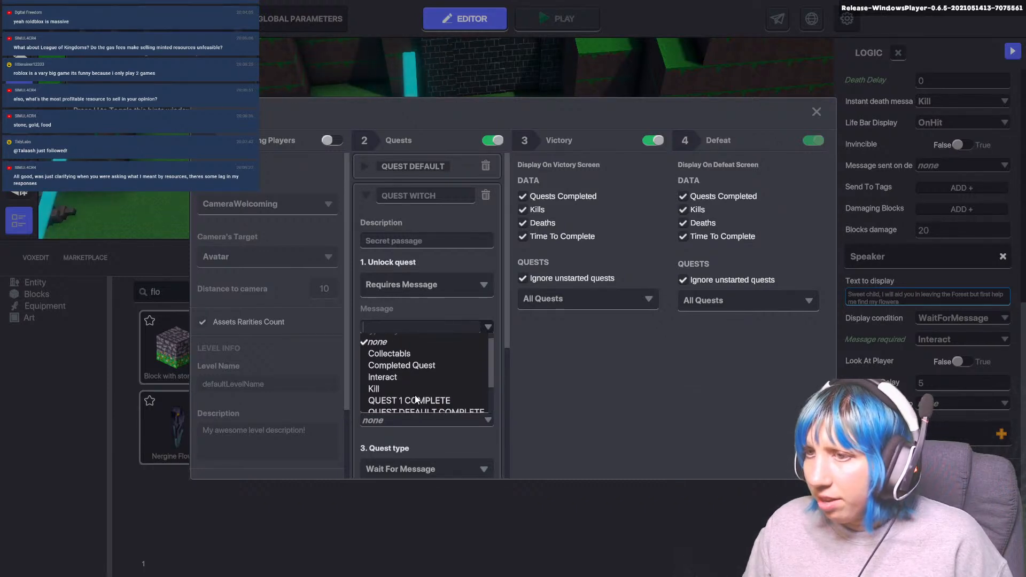
{"action": "scroll", "coordinate": [415, 396], "scroll_direction": "down", "scroll_amount": 3}
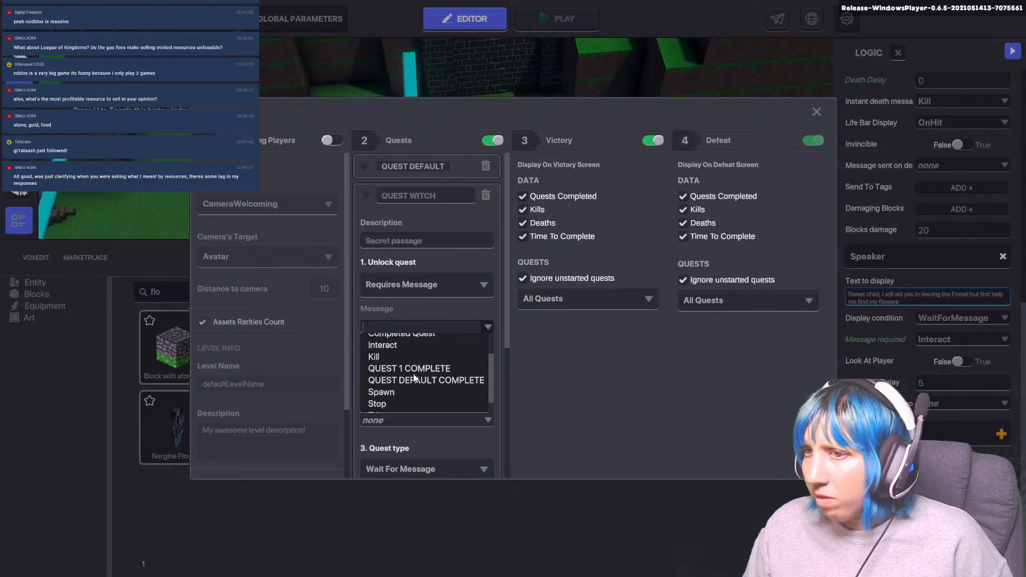
{"action": "scroll", "coordinate": [413, 373], "scroll_direction": "up", "scroll_amount": 2}
{"action": "scroll", "coordinate": [415, 377], "scroll_direction": "down", "scroll_amount": 2}
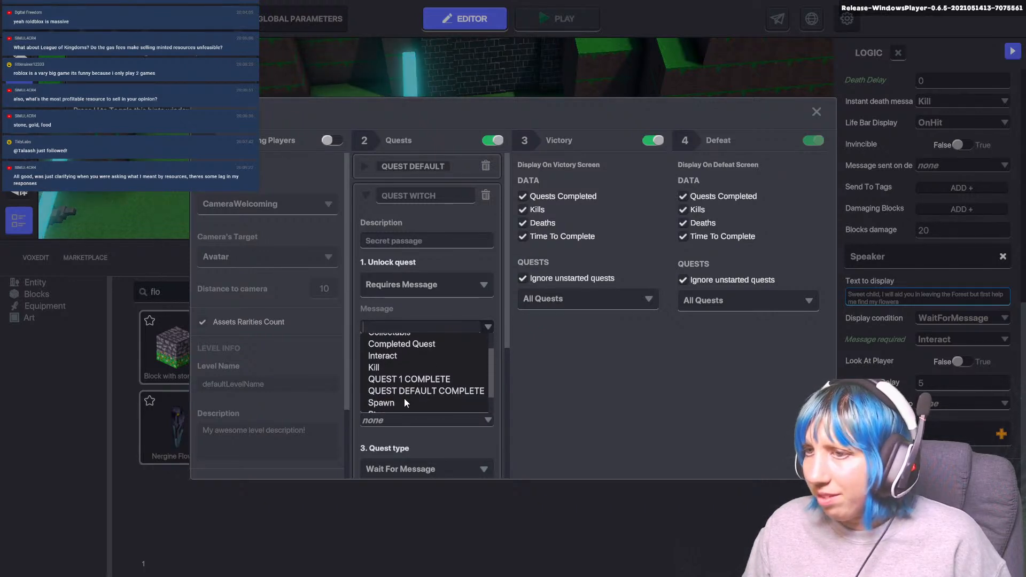
{"action": "scroll", "coordinate": [411, 402], "scroll_direction": "down", "scroll_amount": 2}
{"action": "scroll", "coordinate": [419, 400], "scroll_direction": "up", "scroll_amount": 3}
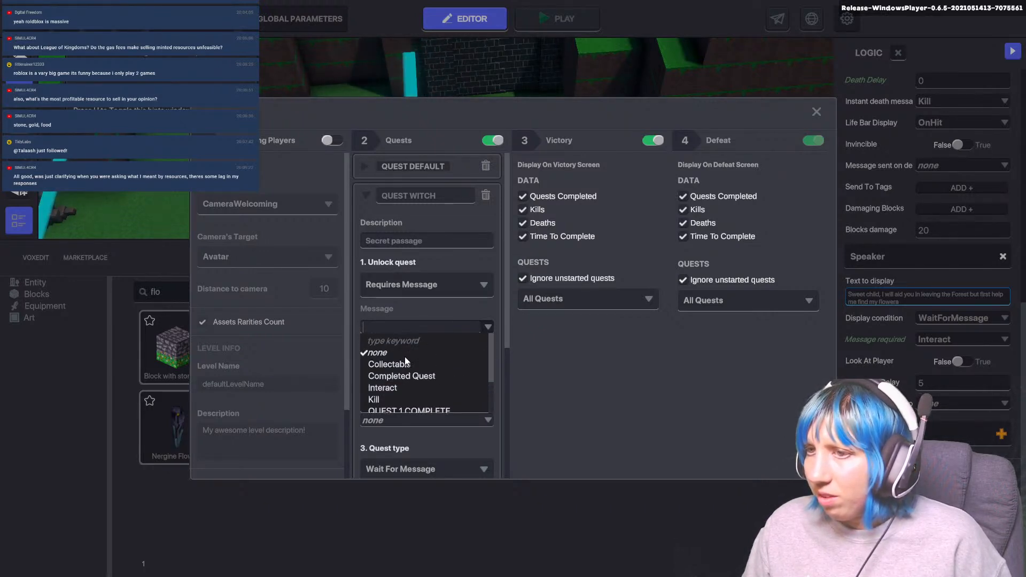
{"action": "left_click", "coordinate": [389, 389]}
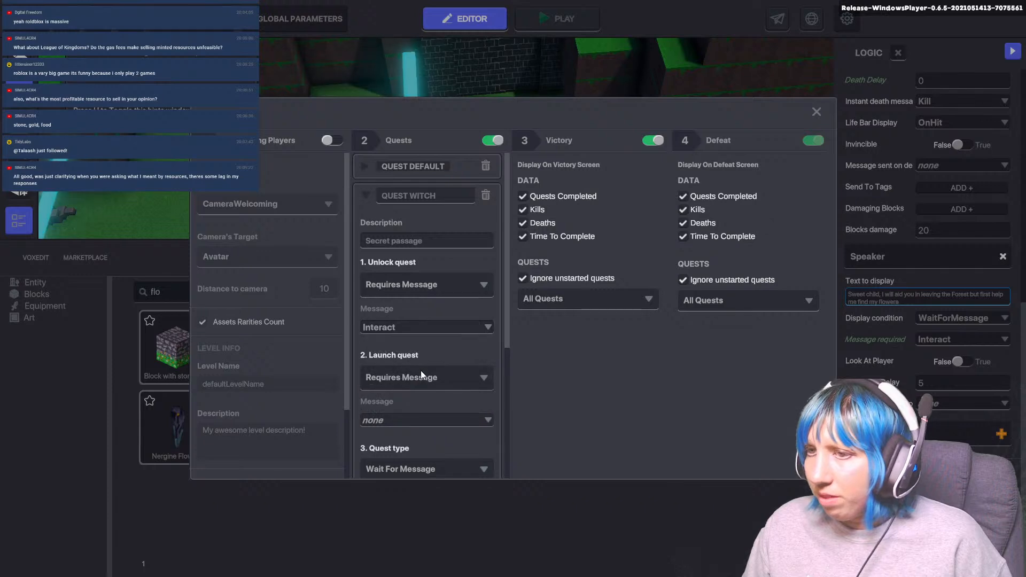
- Review the launch options and available launch messages of Quest Witch, and close the global parameters
{"action": "left_click", "coordinate": [409, 378]}
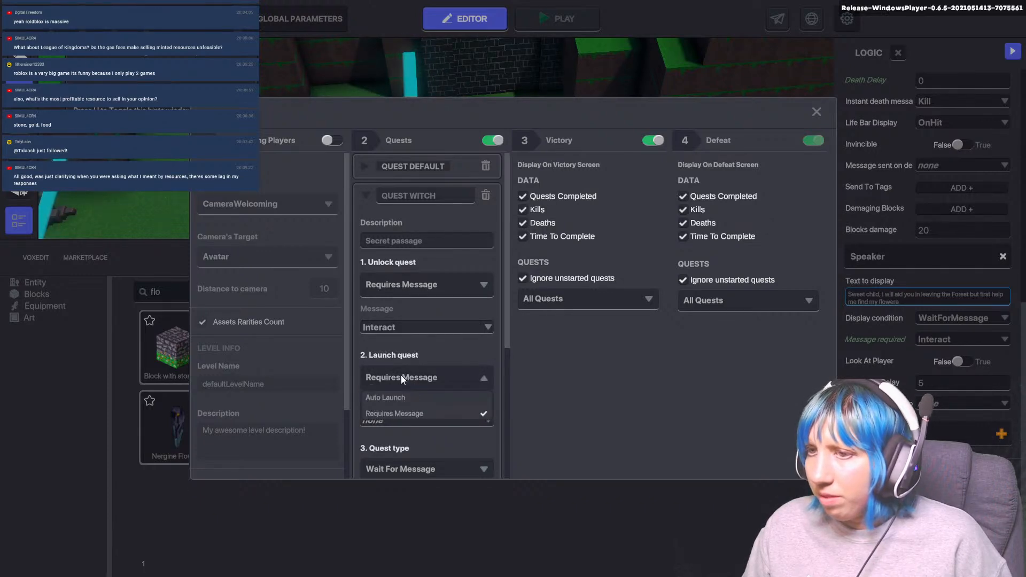
{"action": "left_click", "coordinate": [400, 376]}
{"action": "left_click", "coordinate": [418, 420]}
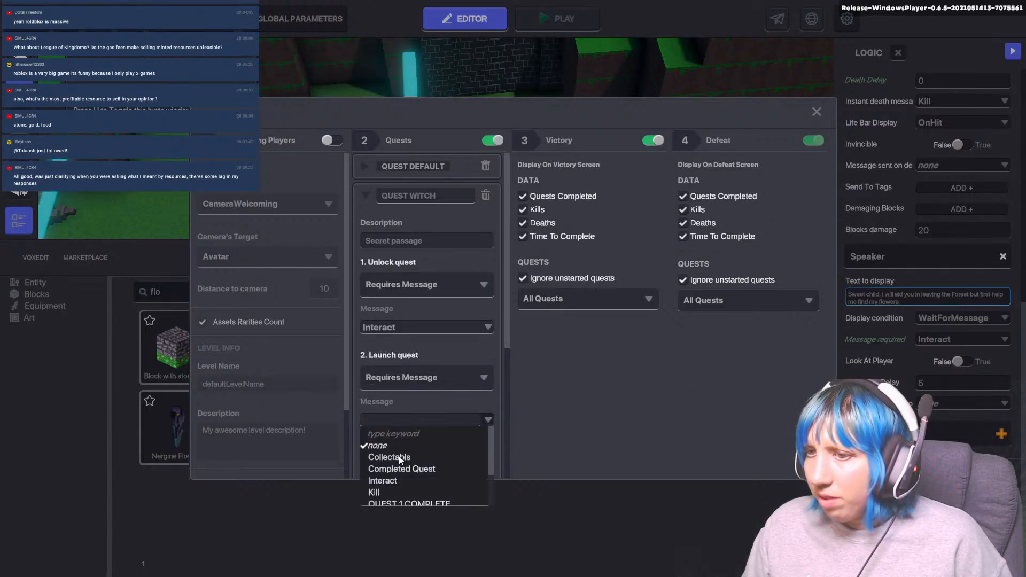
{"action": "scroll", "coordinate": [408, 465], "scroll_direction": "down", "scroll_amount": 2}
{"action": "scroll", "coordinate": [401, 473], "scroll_direction": "up", "scroll_amount": 3}
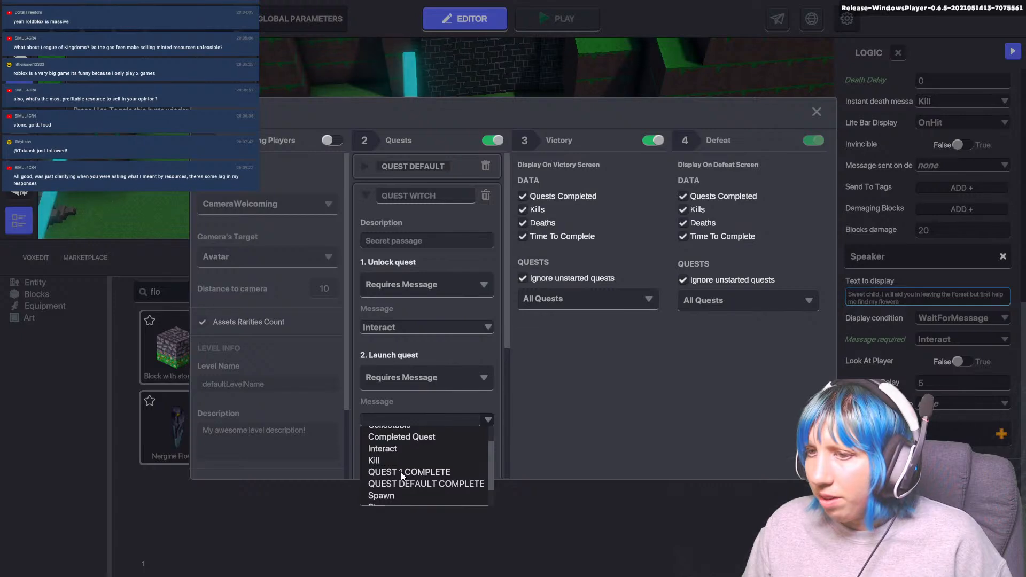
{"action": "left_click", "coordinate": [726, 401]}
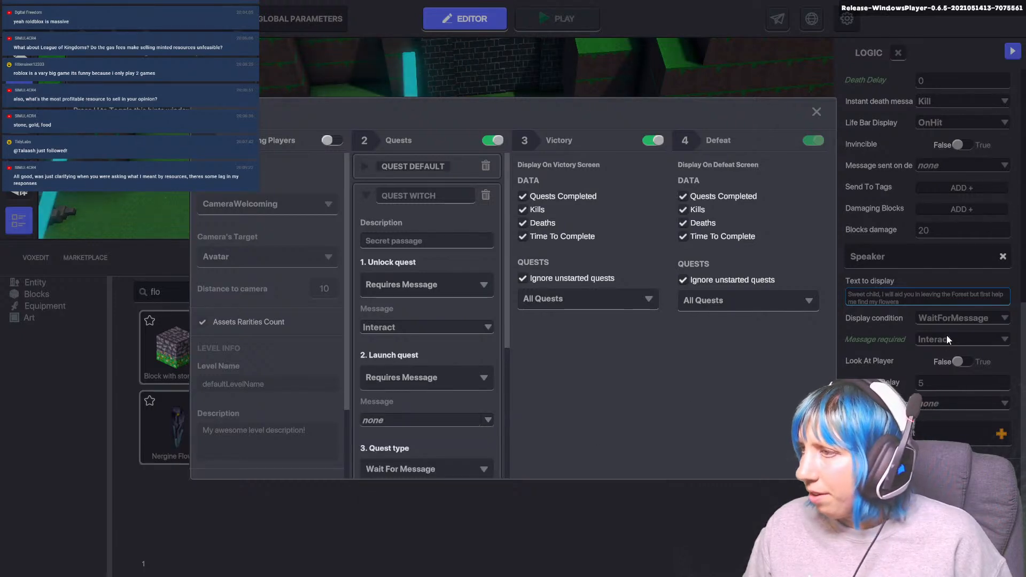
{"action": "left_click", "coordinate": [816, 112]}
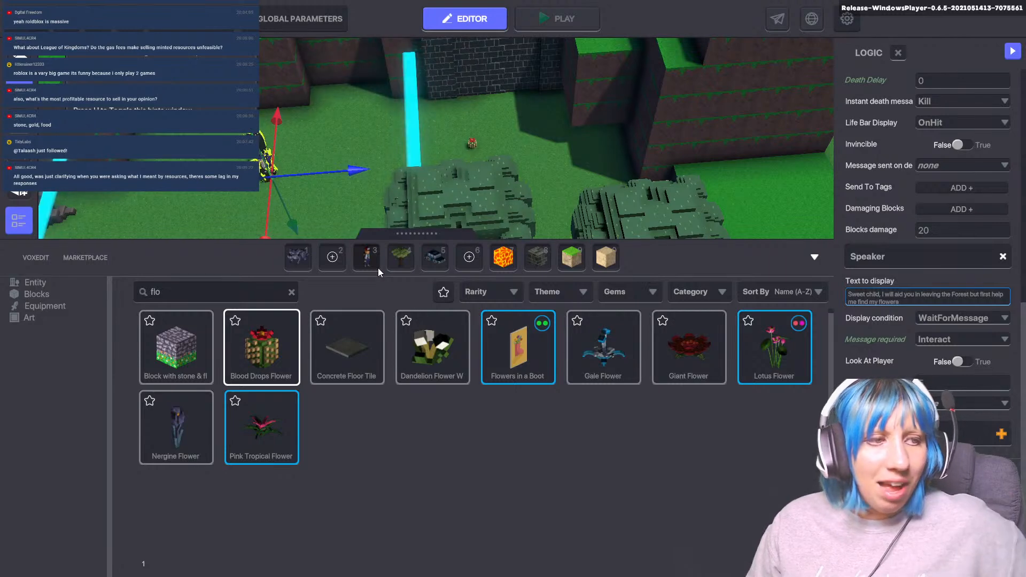
- Review the witch's logic settings and select the talking character in the castle to view its Speaker settings
{"action": "scroll", "coordinate": [275, 198], "scroll_direction": "up", "scroll_amount": 2}
{"action": "scroll", "coordinate": [411, 133], "scroll_direction": "down", "scroll_amount": 2}
{"action": "middle_click_drag", "start_coordinate": [411, 134], "coordinate": [492, 192]}
{"action": "scroll", "coordinate": [493, 191], "scroll_direction": "down", "scroll_amount": 2}
{"action": "mouse_move", "coordinate": [349, 167]}
{"action": "left_mouse_down"}
{"action": "mouse_move", "coordinate": [421, 165]}
{"action": "mouse_move", "coordinate": [358, 166]}
{"action": "left_mouse_up"}
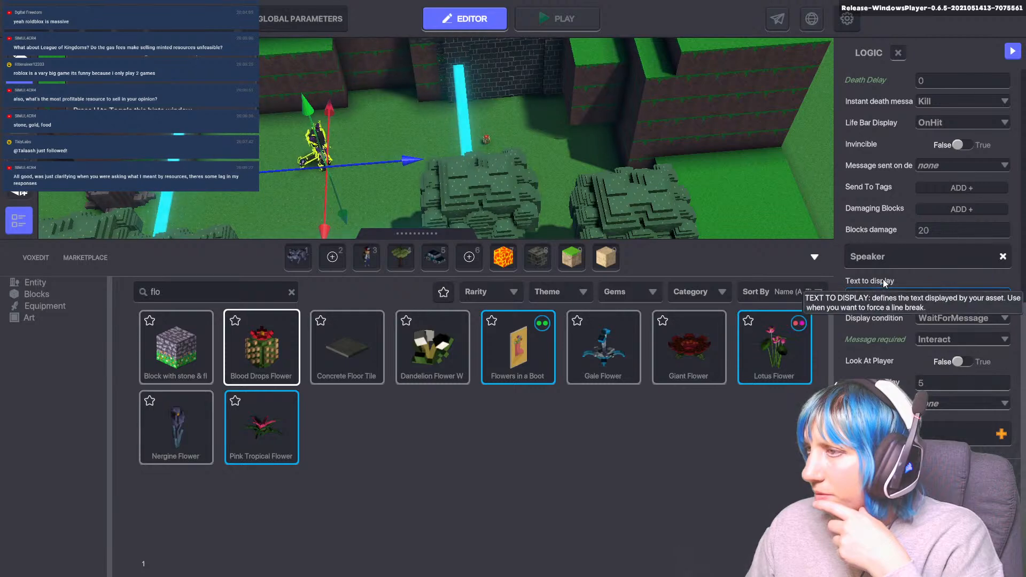
{"action": "scroll", "coordinate": [902, 288], "scroll_direction": "up", "scroll_amount": 5}
{"action": "scroll", "coordinate": [911, 301], "scroll_direction": "up", "scroll_amount": 1}
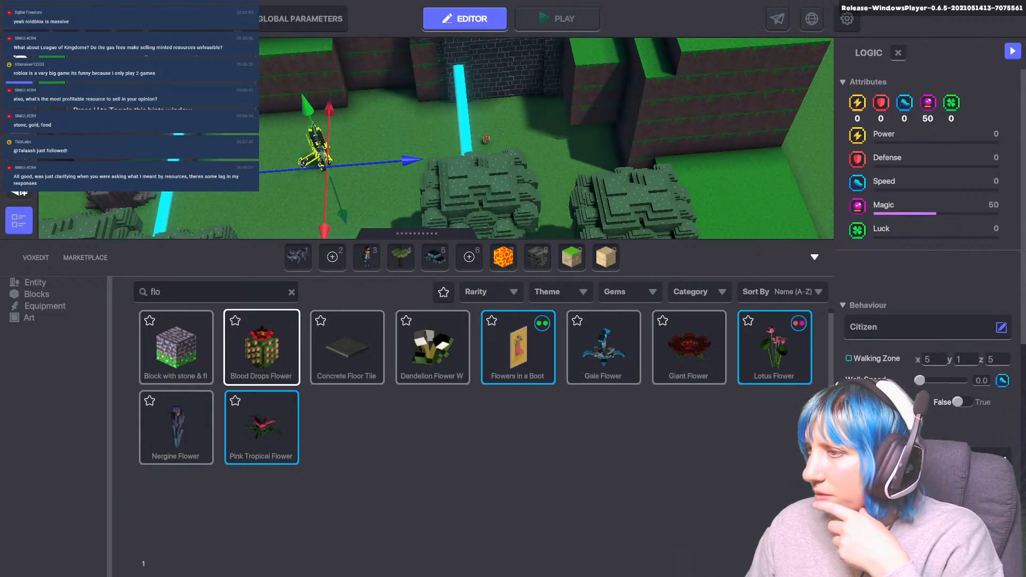
{"action": "scroll", "coordinate": [545, 198], "scroll_direction": "down", "scroll_amount": 3}
{"action": "middle_click_drag", "start_coordinate": [438, 218], "coordinate": [630, 105]}
{"action": "middle_click_drag", "start_coordinate": [454, 176], "coordinate": [534, 152]}
{"action": "scroll", "coordinate": [534, 152], "scroll_direction": "up", "scroll_amount": 4}
{"action": "scroll", "coordinate": [532, 152], "scroll_direction": "down", "scroll_amount": 4}
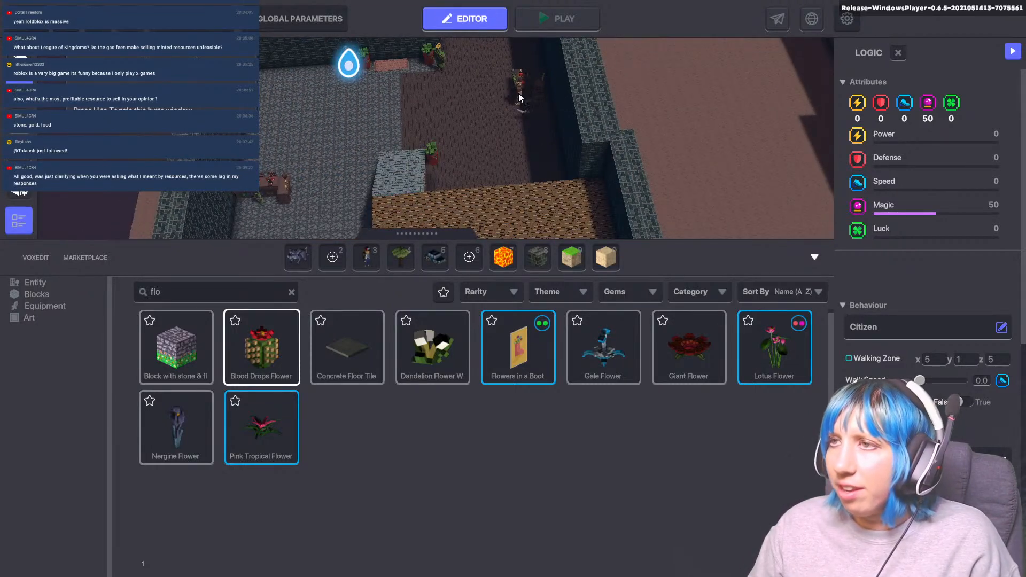
{"action": "left_click", "coordinate": [519, 91]}
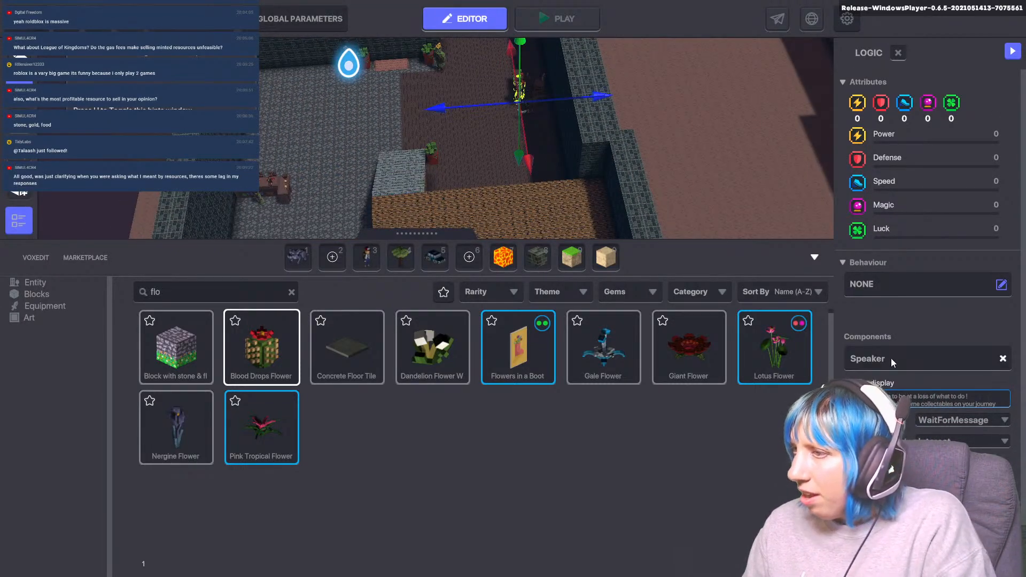
- Compare the witch's component settings with the Speaker settings of the talking character in the castle
{"action": "middle_click_drag", "start_coordinate": [679, 203], "coordinate": [267, 193]}
{"action": "middle_click_drag", "start_coordinate": [527, 126], "coordinate": [97, 235]}
{"action": "left_click", "coordinate": [471, 127]}
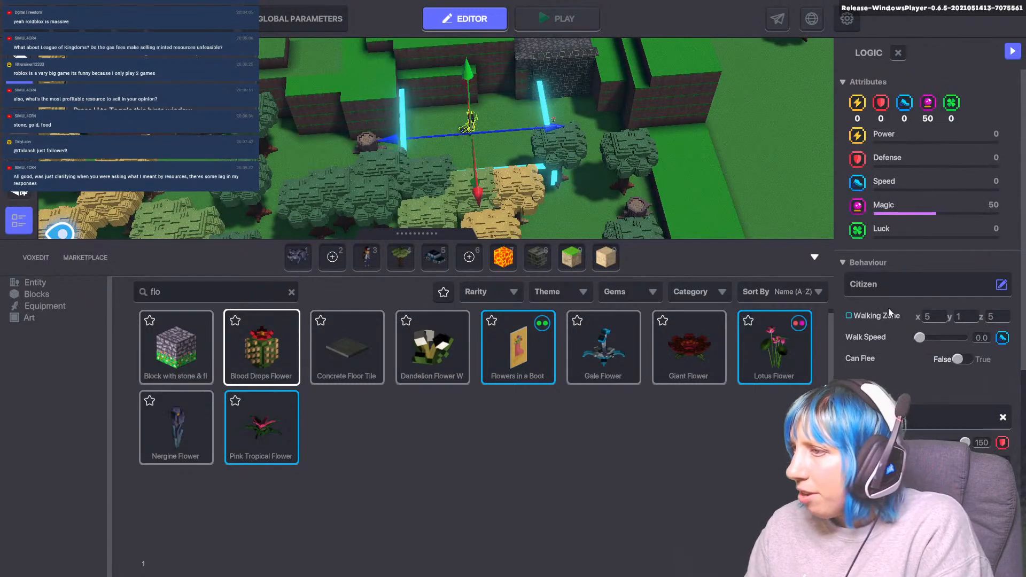
{"action": "scroll", "coordinate": [888, 308], "scroll_direction": "down", "scroll_amount": 4}
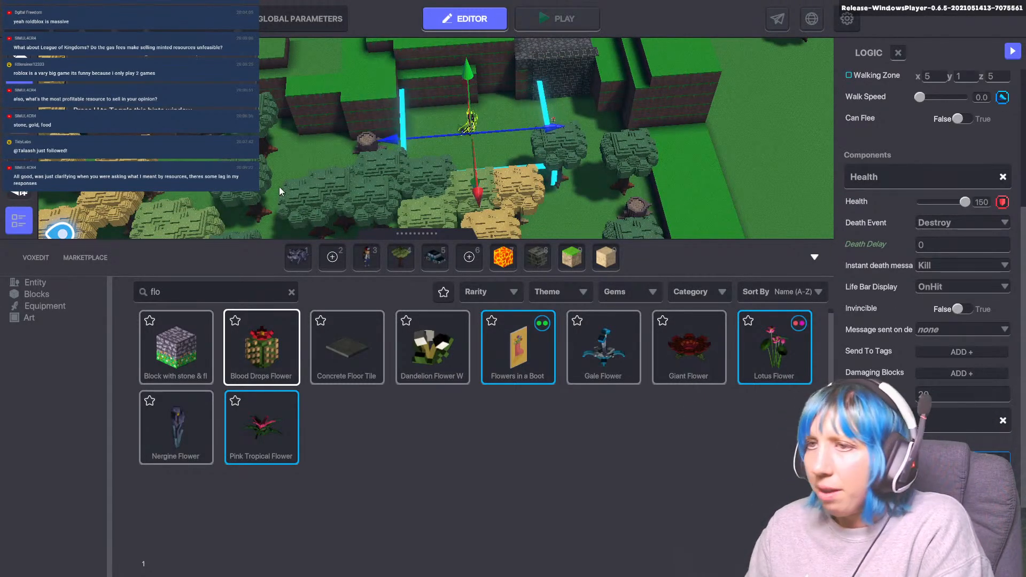
{"action": "middle_click_drag", "start_coordinate": [279, 191], "coordinate": [707, 118]}
{"action": "middle_click_drag", "start_coordinate": [321, 160], "coordinate": [890, 54]}
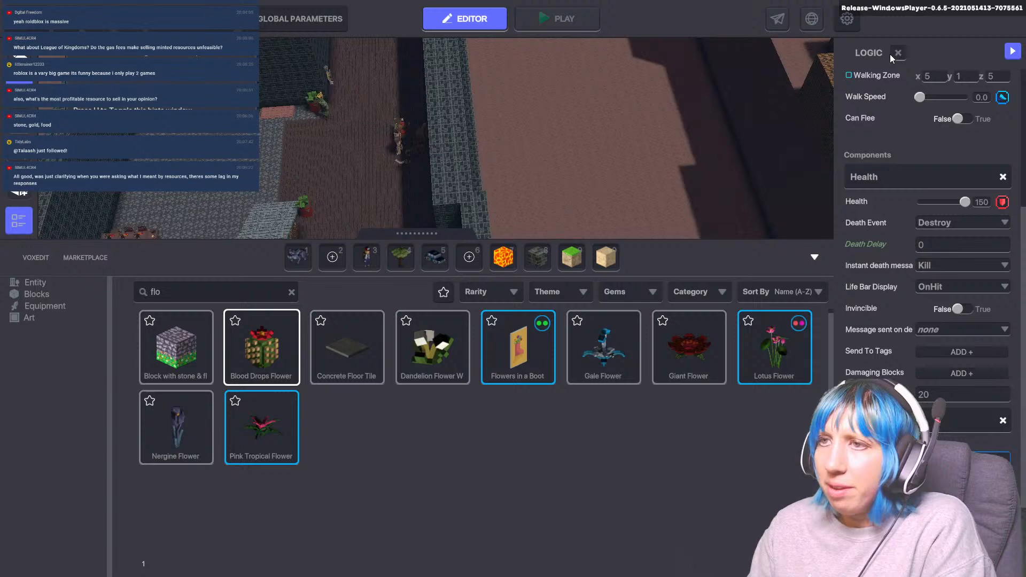
{"action": "left_click", "coordinate": [400, 140]}
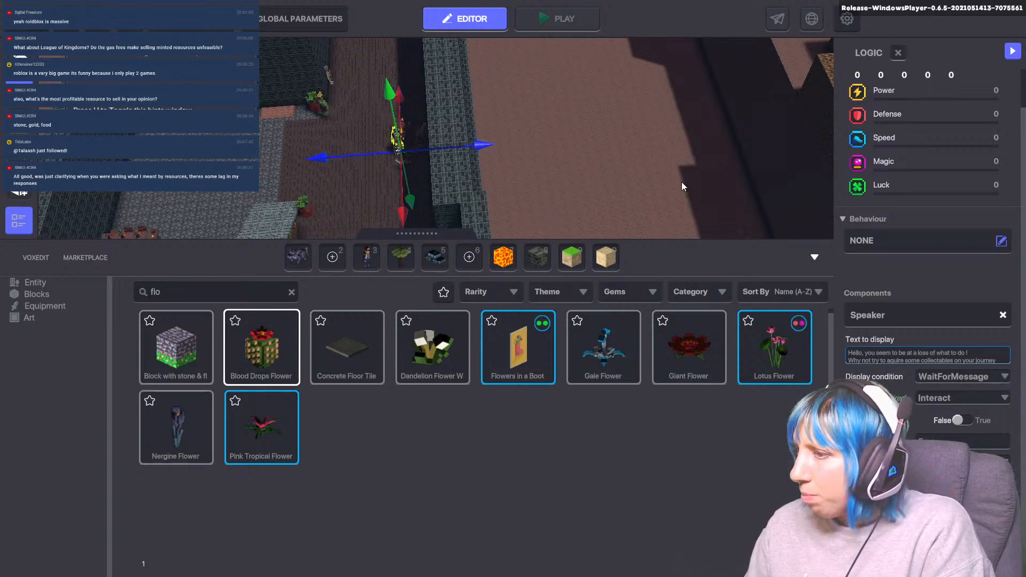
- Set the message required for the witch's Speaker text to Completed Quest
{"action": "middle_click_drag", "start_coordinate": [681, 182], "coordinate": [371, 178]}
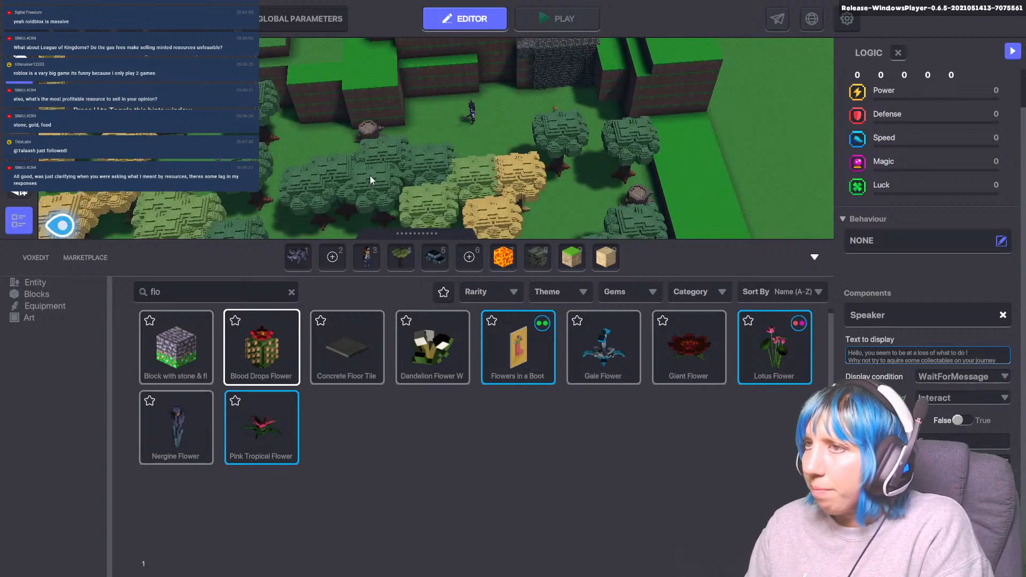
{"action": "left_click", "coordinate": [472, 111]}
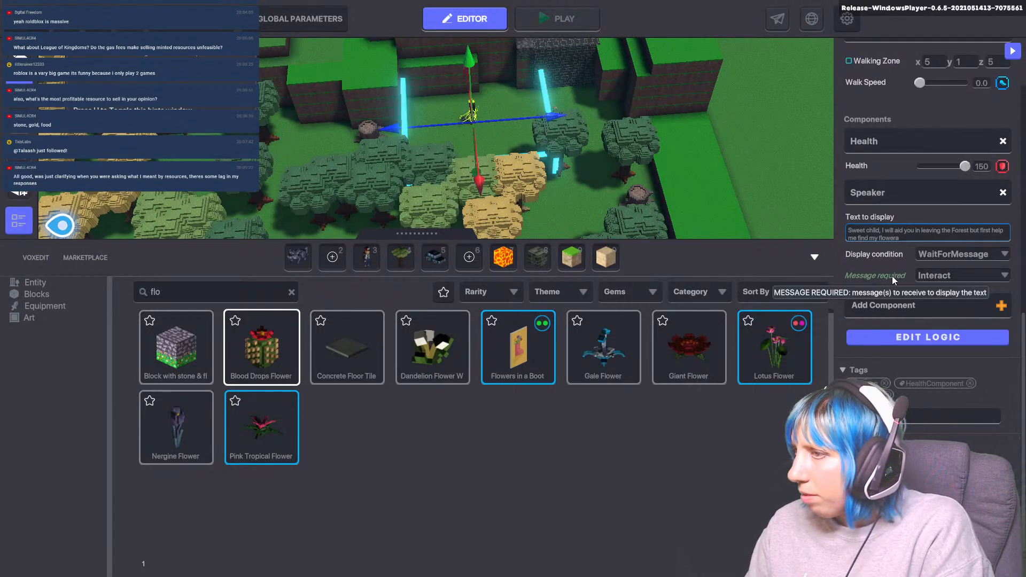
{"action": "left_click", "coordinate": [931, 277]}
{"action": "scroll", "coordinate": [948, 342], "scroll_direction": "down", "scroll_amount": 2}
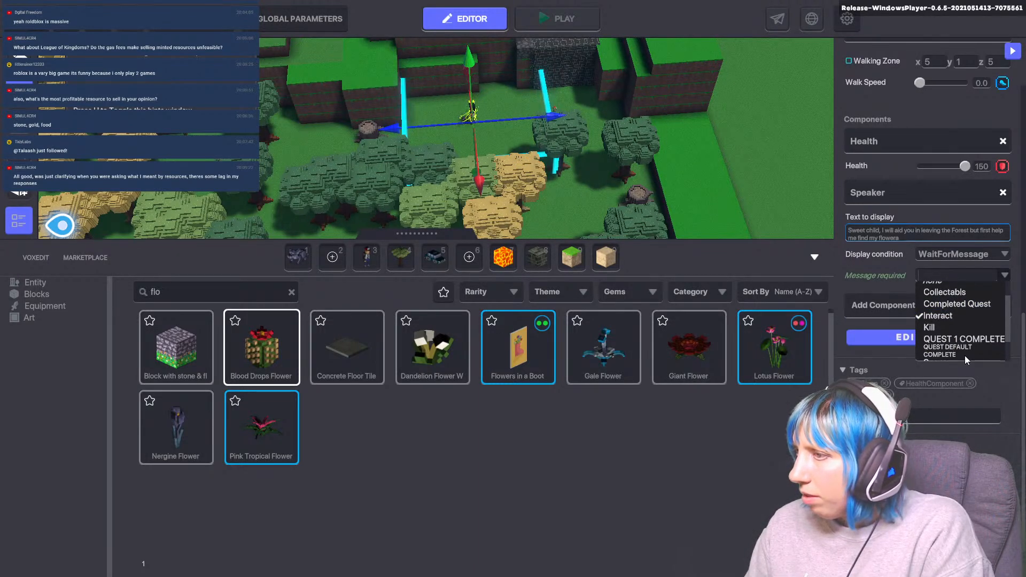
{"action": "scroll", "coordinate": [969, 337], "scroll_direction": "down", "scroll_amount": 3}
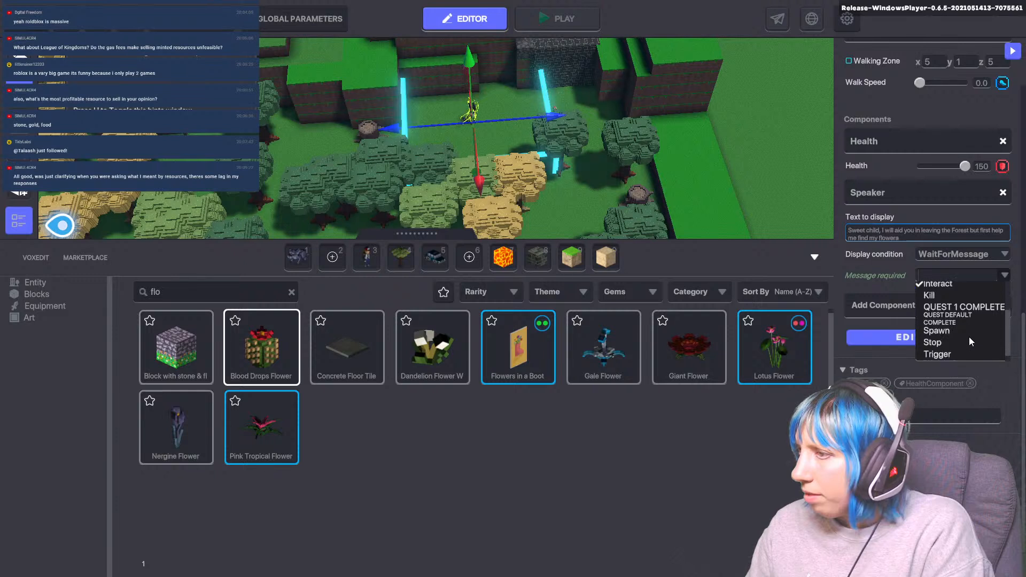
{"action": "scroll", "coordinate": [959, 315], "scroll_direction": "up", "scroll_amount": 3}
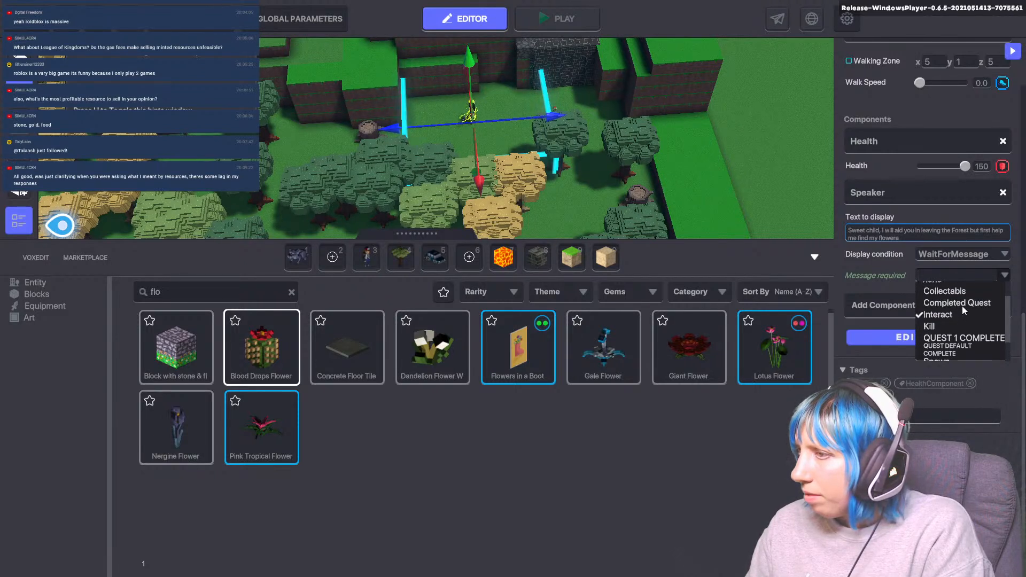
{"action": "left_click", "coordinate": [963, 303]}
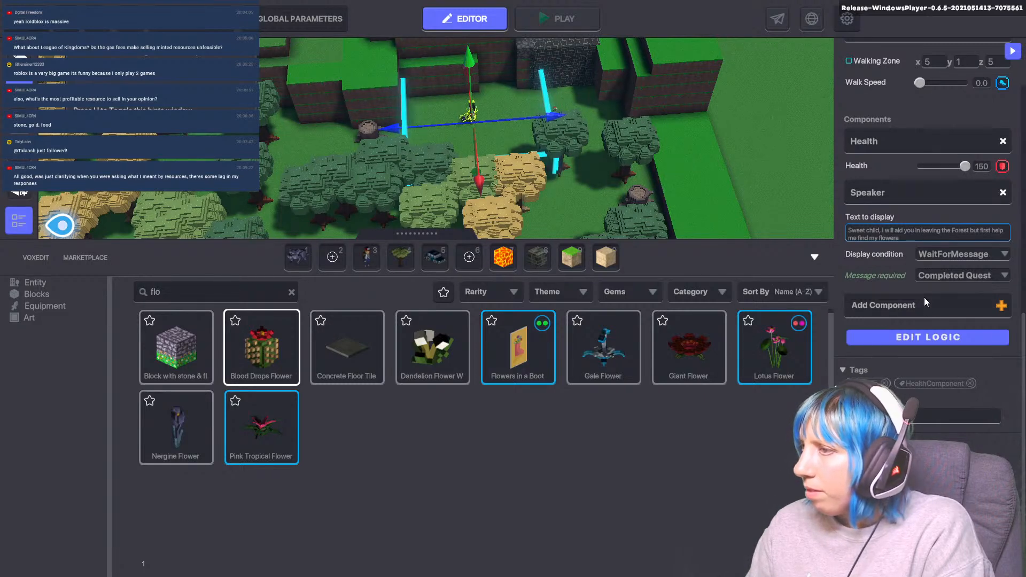
{"action": "left_click", "coordinate": [941, 306]}
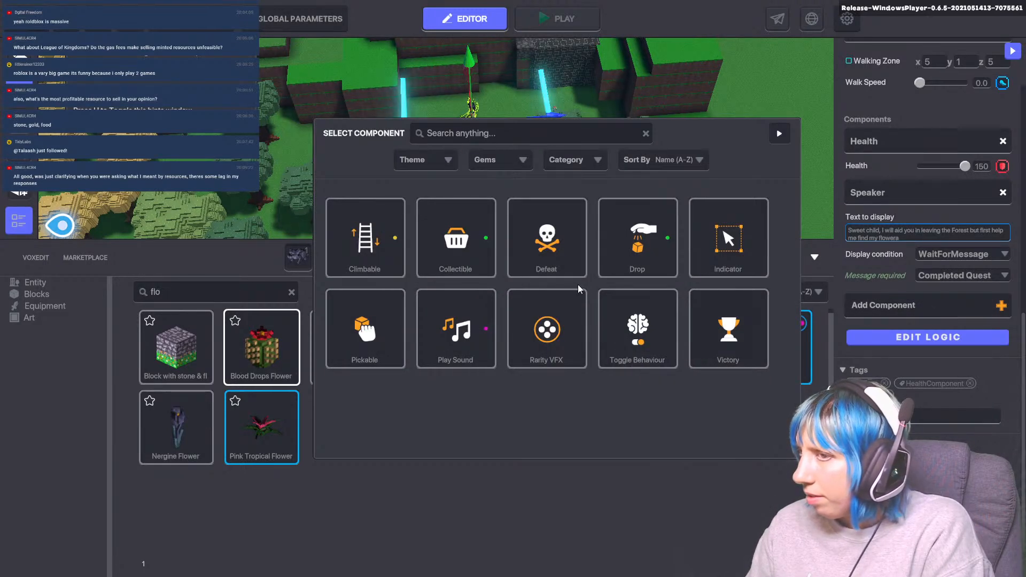
{"action": "left_click", "coordinate": [456, 240]}
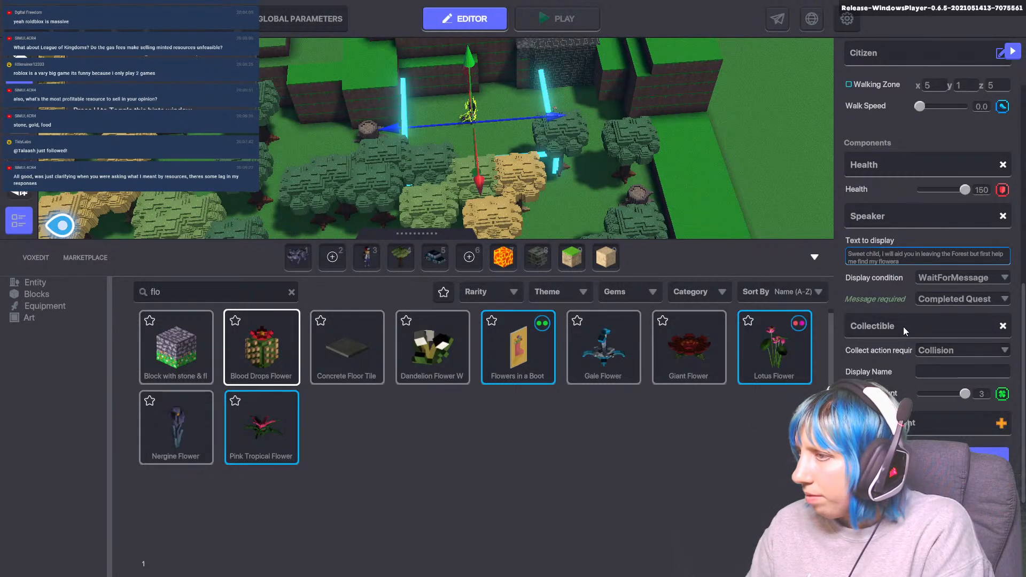
{"action": "left_click", "coordinate": [1003, 325]}
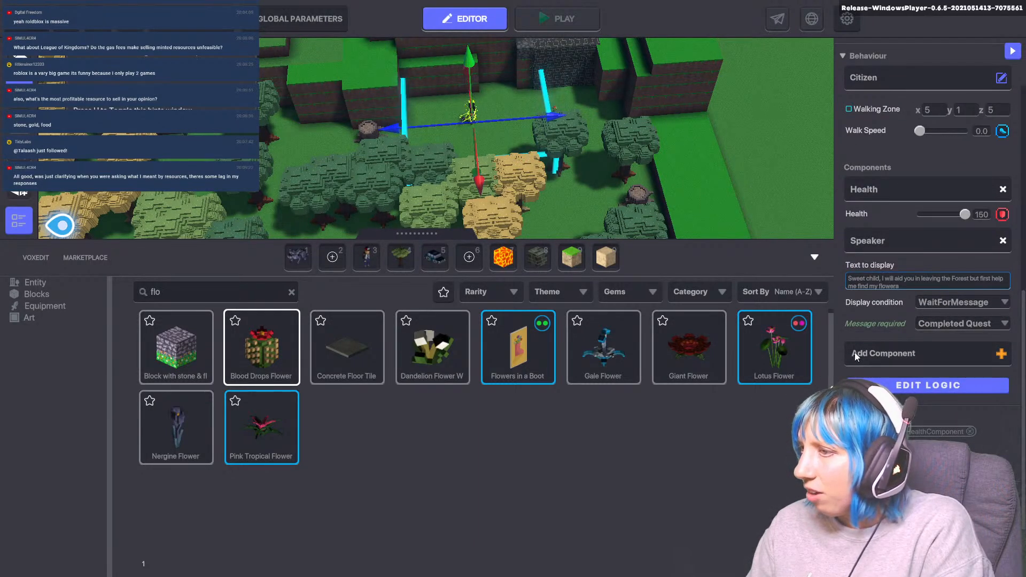
- Open the witch's full logic settings and review her Health and Speaker options
{"action": "left_click", "coordinate": [916, 385]}
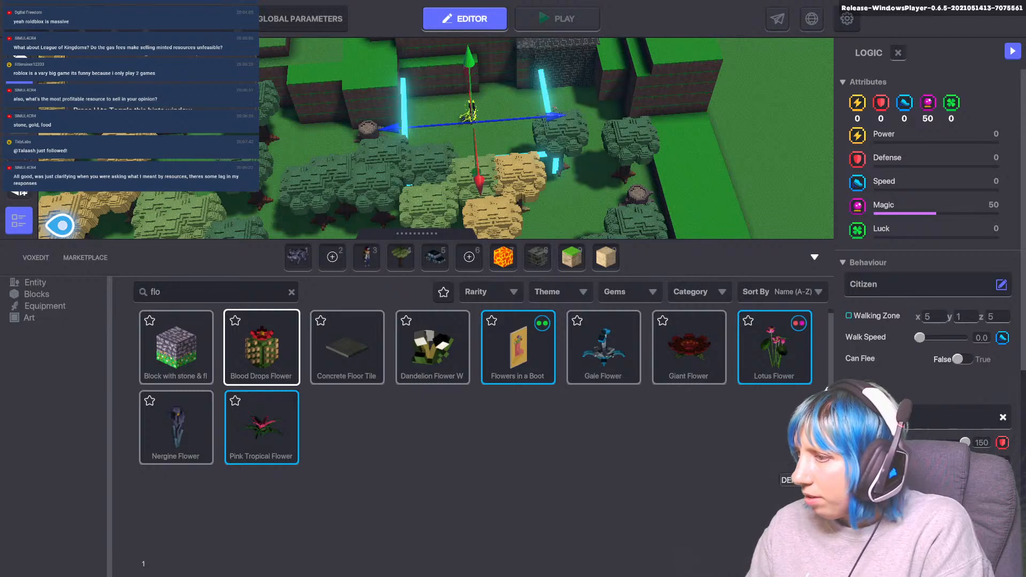
{"action": "scroll", "coordinate": [925, 403], "scroll_direction": "down", "scroll_amount": 6}
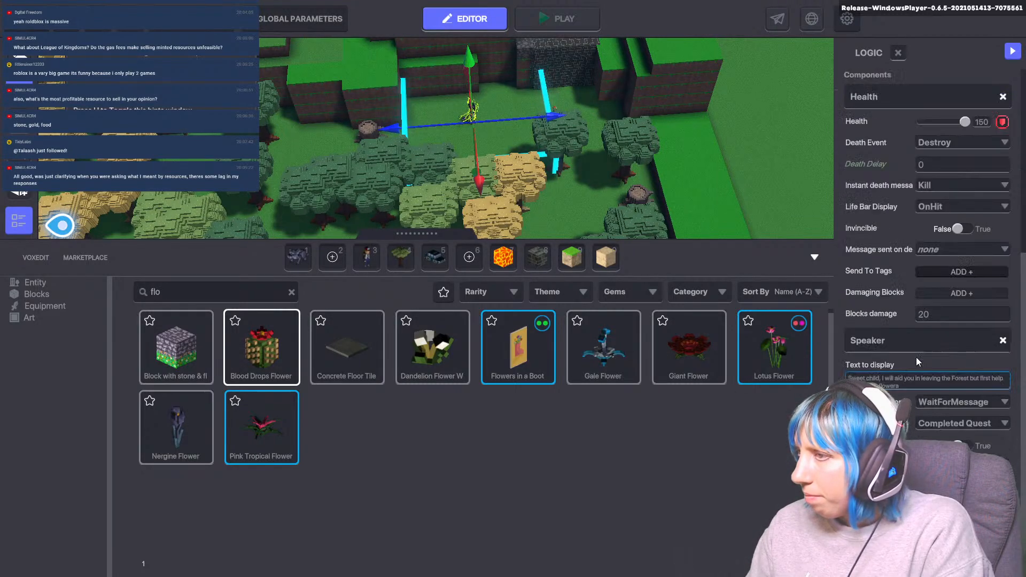
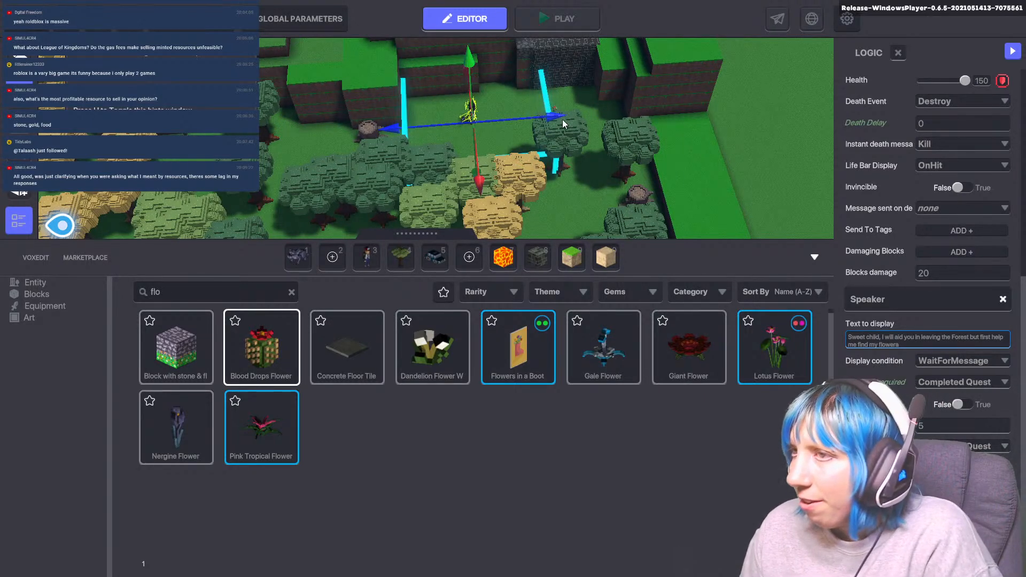
- Locate the player spawn point in the wooden-floored room of the castle
{"action": "middle_click_drag", "start_coordinate": [562, 122], "coordinate": [550, 176]}
{"action": "middle_click_drag", "start_coordinate": [466, 178], "coordinate": [949, 130]}
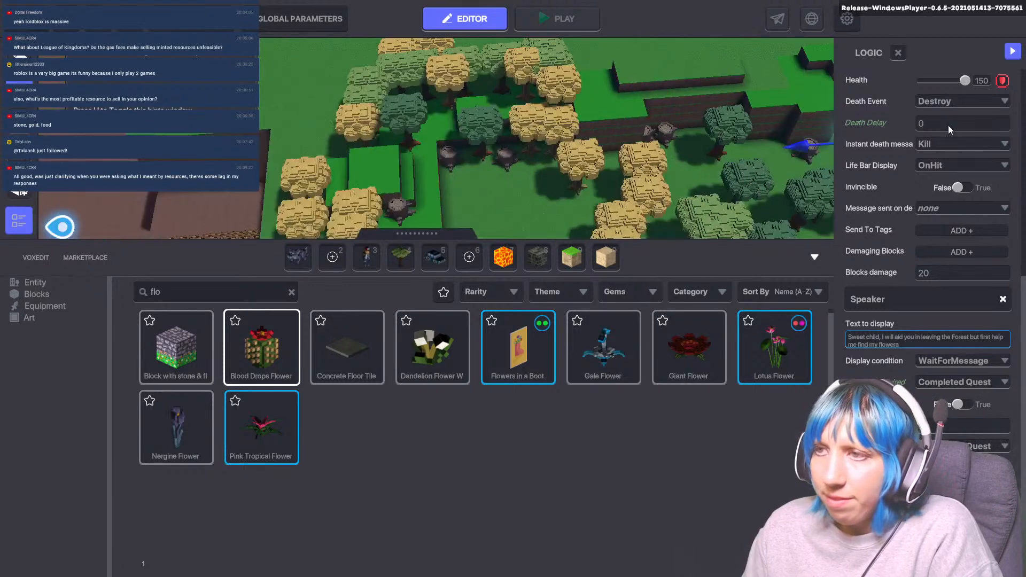
{"action": "middle_click_drag", "start_coordinate": [383, 158], "coordinate": [853, 91]}
{"action": "middle_click_drag", "start_coordinate": [489, 101], "coordinate": [684, 44]}
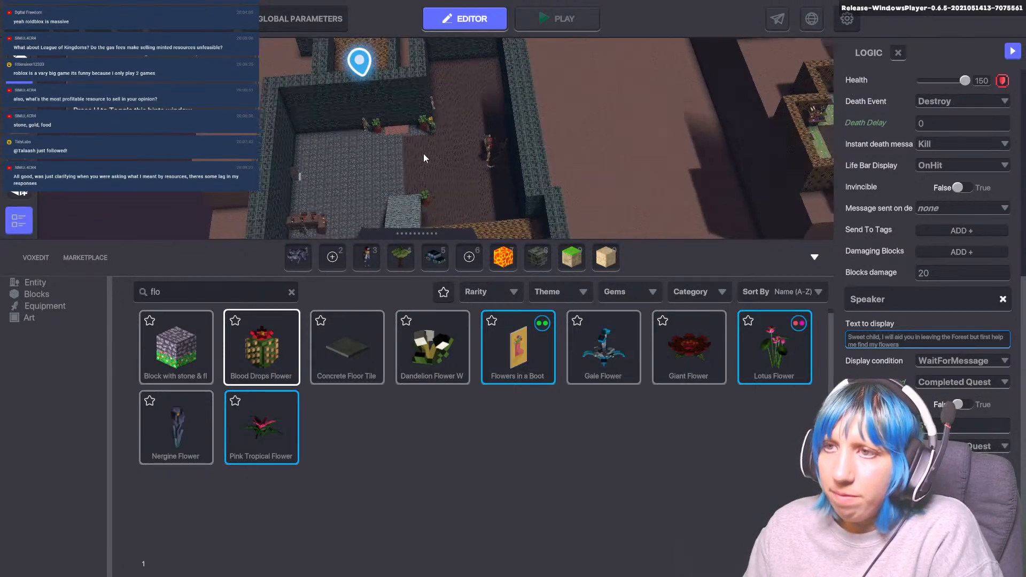
{"action": "scroll", "coordinate": [419, 149], "scroll_direction": "down", "scroll_amount": 5}
{"action": "middle_click_drag", "start_coordinate": [417, 148], "coordinate": [431, 274]}
{"action": "mouse_move", "coordinate": [401, 170]}
{"action": "middle_mouse_down"}
{"action": "mouse_move", "coordinate": [420, 220]}
{"action": "mouse_move", "coordinate": [403, 190]}
{"action": "mouse_move", "coordinate": [498, 128]}
{"action": "middle_mouse_up"}
{"action": "scroll", "coordinate": [413, 171], "scroll_direction": "up", "scroll_amount": 5}
{"action": "scroll", "coordinate": [476, 167], "scroll_direction": "up", "scroll_amount": 2}
{"action": "right_click_drag", "start_coordinate": [468, 172], "coordinate": [645, 172]}
{"action": "middle_click_drag", "start_coordinate": [645, 172], "coordinate": [393, 159]}
{"action": "mouse_move", "coordinate": [394, 159]}
{"action": "right_mouse_down"}
{"action": "mouse_move", "coordinate": [561, 161]}
{"action": "mouse_move", "coordinate": [454, 165]}
{"action": "mouse_move", "coordinate": [486, 200]}
{"action": "right_mouse_up"}
{"action": "scroll", "coordinate": [475, 203], "scroll_direction": "up", "scroll_amount": 5}
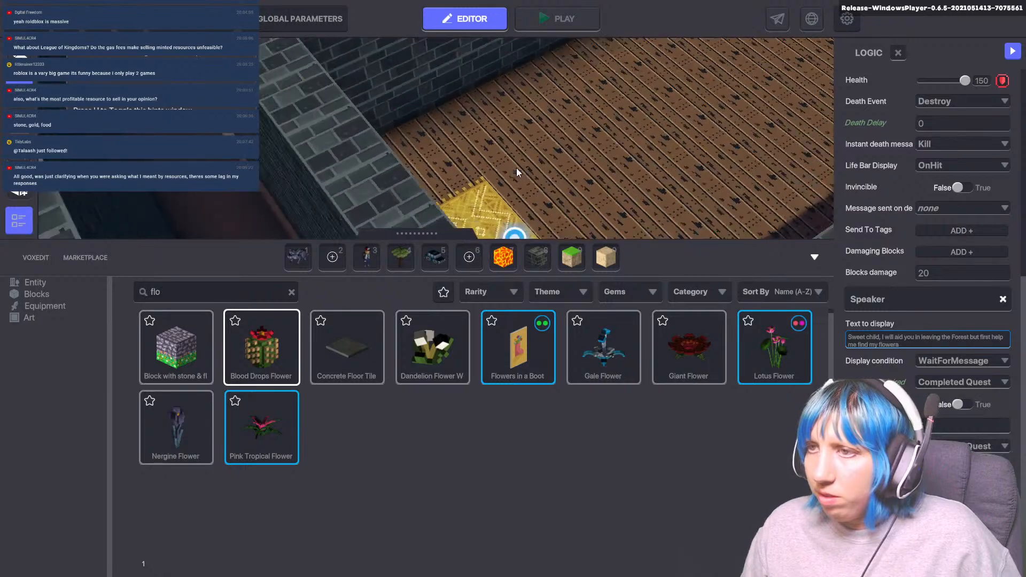
{"action": "scroll", "coordinate": [523, 222], "scroll_direction": "up", "scroll_amount": 2}
{"action": "mouse_move", "coordinate": [526, 223]}
{"action": "right_mouse_down"}
{"action": "mouse_move", "coordinate": [504, 140]}
{"action": "mouse_move", "coordinate": [502, 180]}
{"action": "right_mouse_up"}
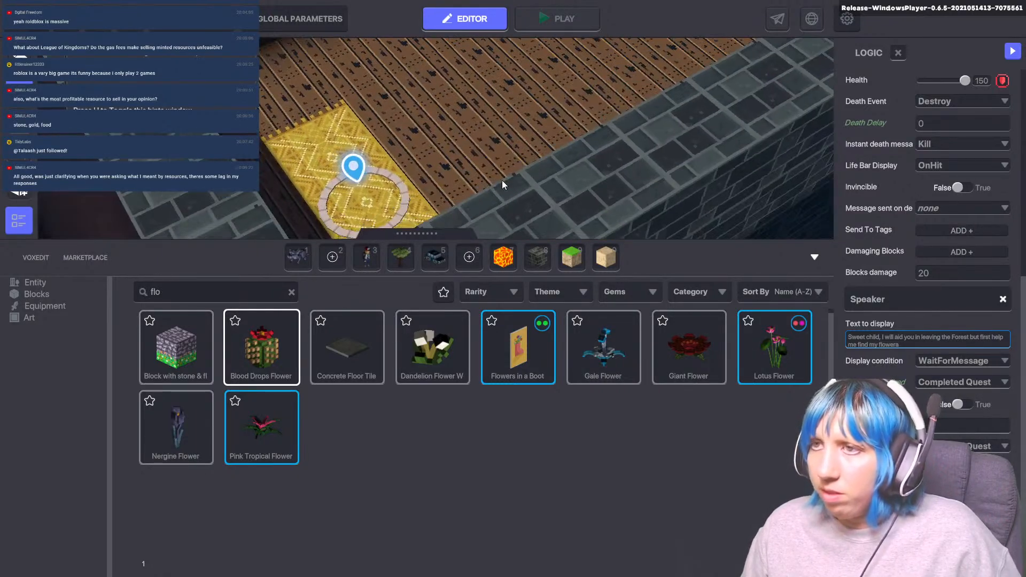
{"action": "mouse_move", "coordinate": [376, 172]}
{"action": "right_mouse_down"}
{"action": "mouse_move", "coordinate": [407, 187]}
{"action": "mouse_move", "coordinate": [490, 169]}
{"action": "mouse_move", "coordinate": [506, 181]}
{"action": "mouse_move", "coordinate": [397, 137]}
{"action": "right_mouse_up"}
{"action": "key", "text": "a"}
{"action": "key", "text": "w"}
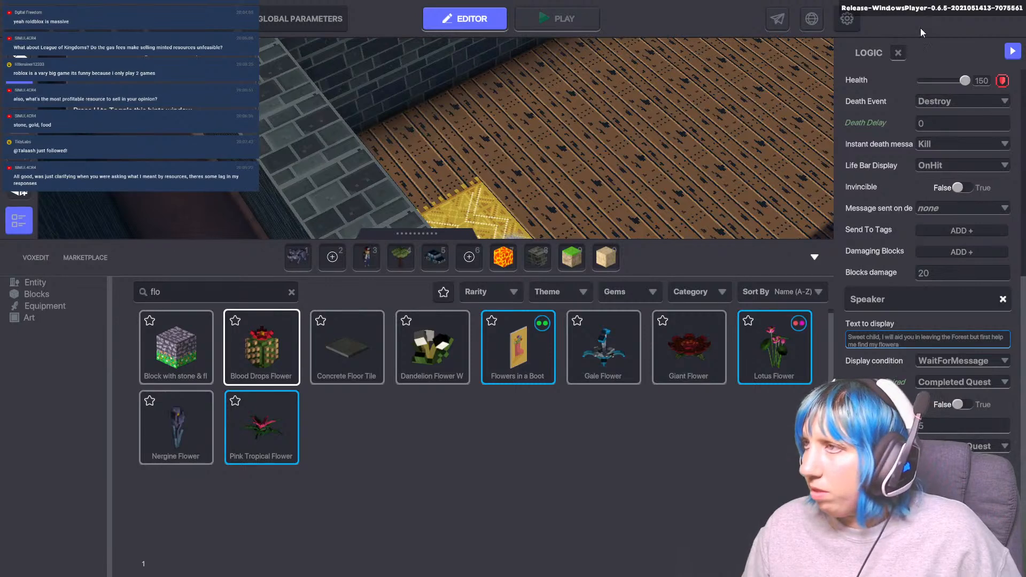
- Move the player spawn point out of the wooden-floored castle room to the ground outside the castle, next to the grass field
{"action": "left_click", "coordinate": [1010, 54]}
{"action": "key", "text": "d"}
{"action": "key", "text": "s"}
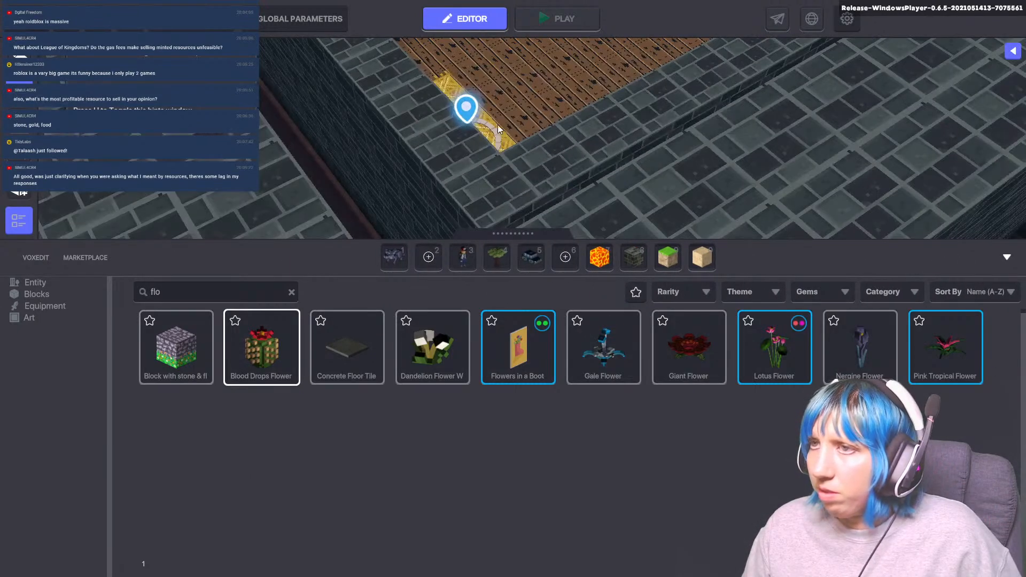
{"action": "left_click_drag", "start_coordinate": [464, 83], "coordinate": [496, 33]}
{"action": "key", "text": "s"}
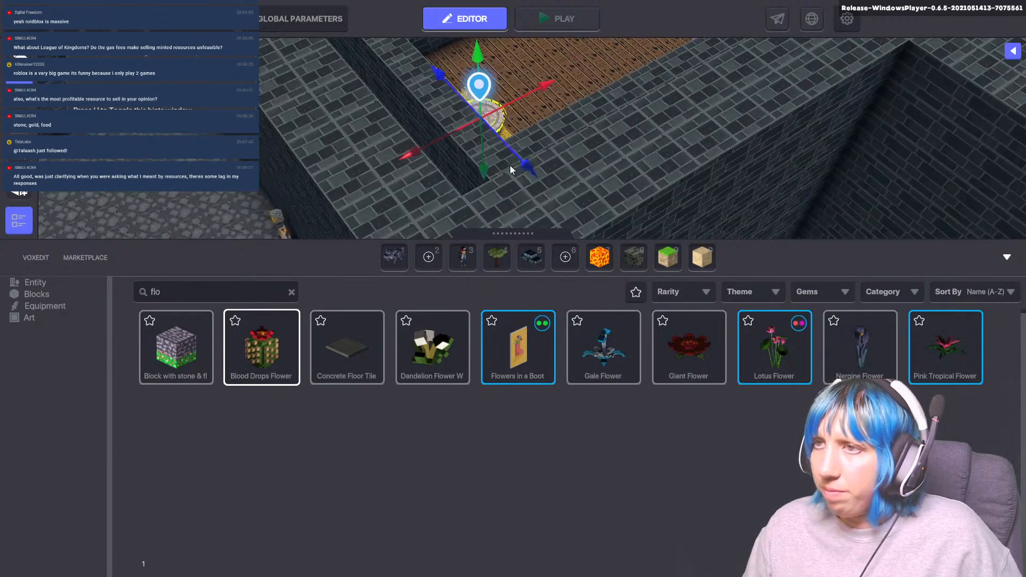
{"action": "right_click_drag", "start_coordinate": [510, 167], "coordinate": [687, 191]}
{"action": "key", "text": "d"}
{"action": "key", "text": "s"}
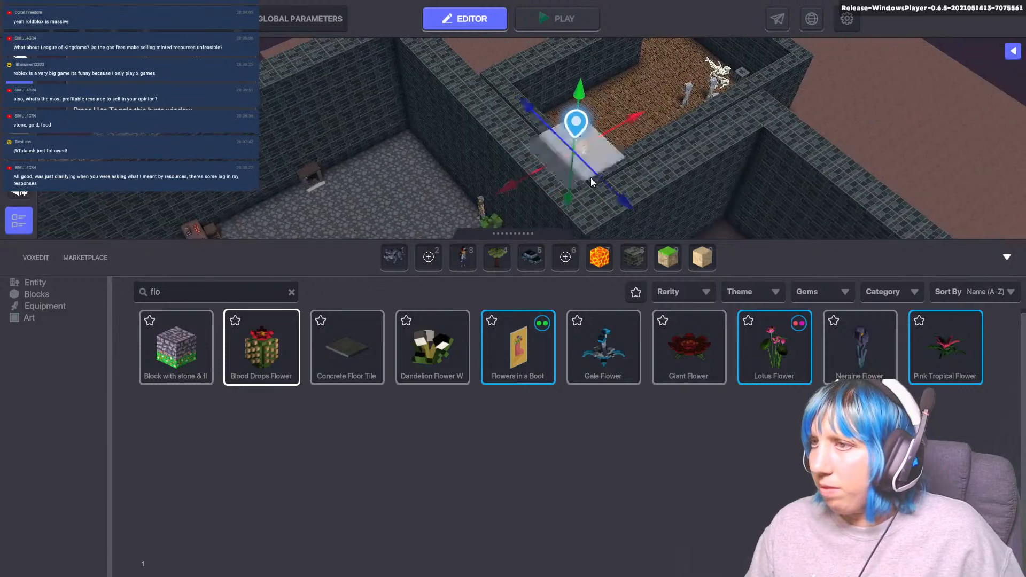
{"action": "left_click_drag", "start_coordinate": [745, 248], "coordinate": [764, 257]}
{"action": "mouse_move", "coordinate": [759, 214]}
{"action": "right_mouse_down"}
{"action": "mouse_move", "coordinate": [444, 90]}
{"action": "mouse_move", "coordinate": [435, 133]}
{"action": "mouse_move", "coordinate": [444, 141]}
{"action": "mouse_move", "coordinate": [722, 170]}
{"action": "mouse_move", "coordinate": [803, 209]}
{"action": "right_mouse_up"}
{"action": "key", "text": "s"}
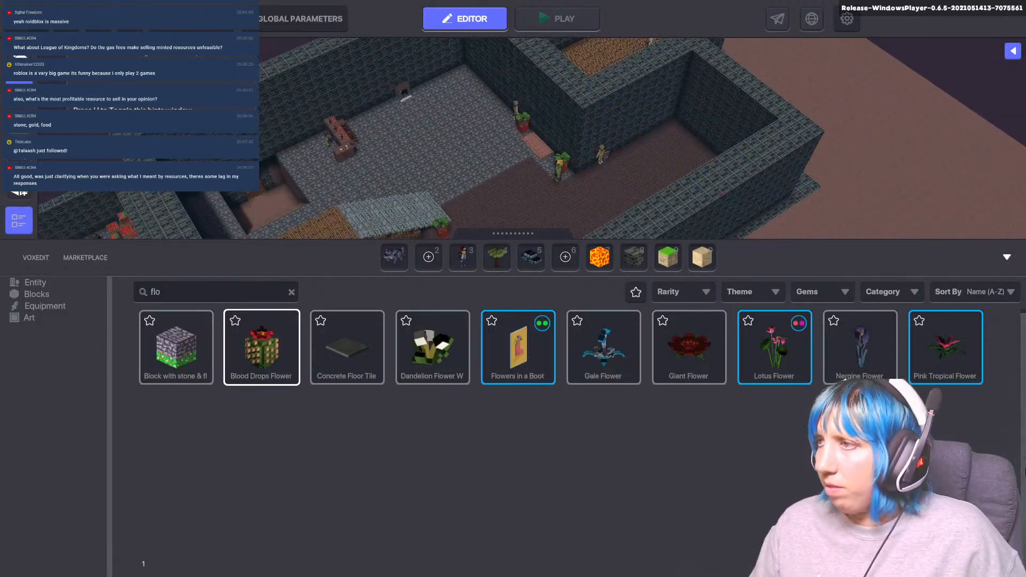
{"action": "key", "text": "s"}
{"action": "key", "text": "d"}
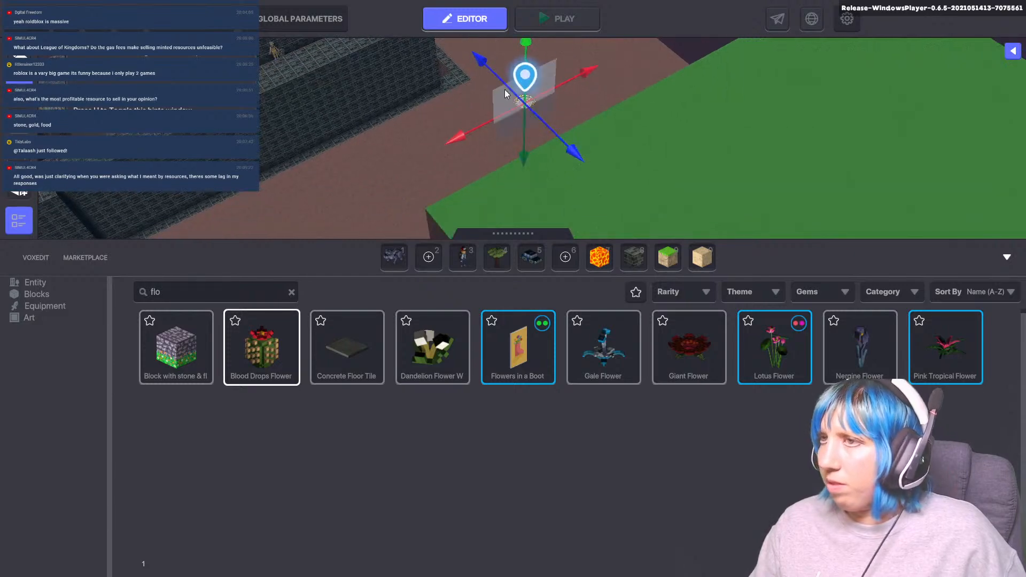
- Move the player spawn point across the open grass field to the trees at the forest's edge
{"action": "left_click_drag", "start_coordinate": [526, 106], "coordinate": [769, 250]}
{"action": "right_click_drag", "start_coordinate": [761, 214], "coordinate": [348, 2]}
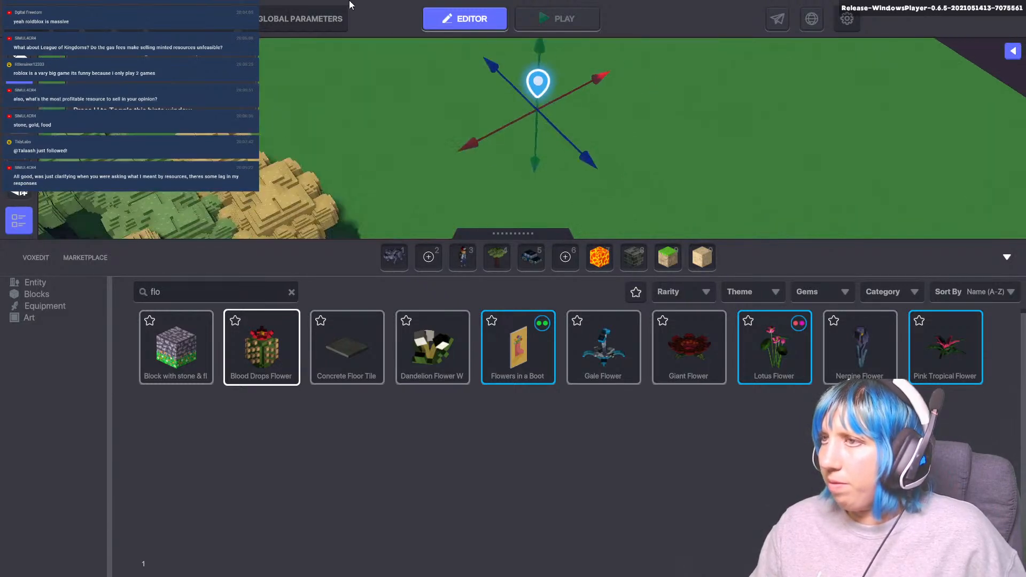
{"action": "key", "text": "s"}
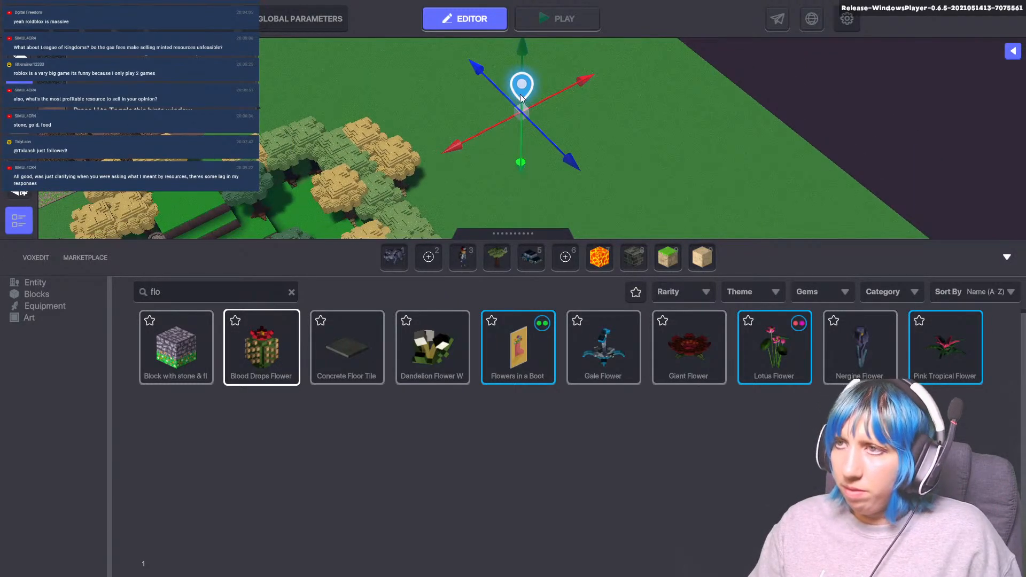
{"action": "left_click_drag", "start_coordinate": [525, 113], "coordinate": [373, 246]}
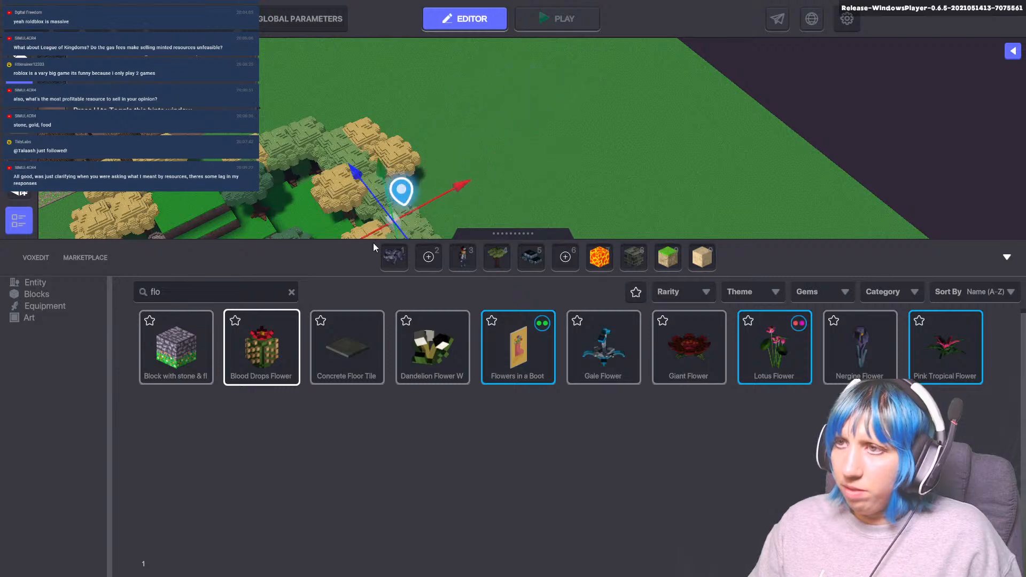
{"action": "right_click_drag", "start_coordinate": [373, 230], "coordinate": [468, 4]}
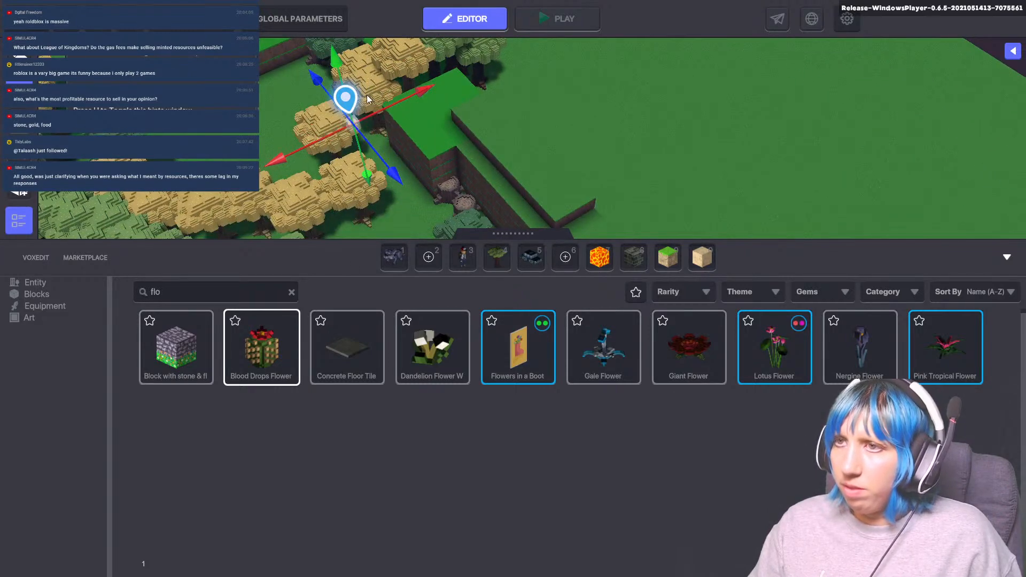
- Shift the player spawn point along the raised grass ledge towards the tree stump in the forest
{"action": "right_click_drag", "start_coordinate": [365, 137], "coordinate": [358, 113]}
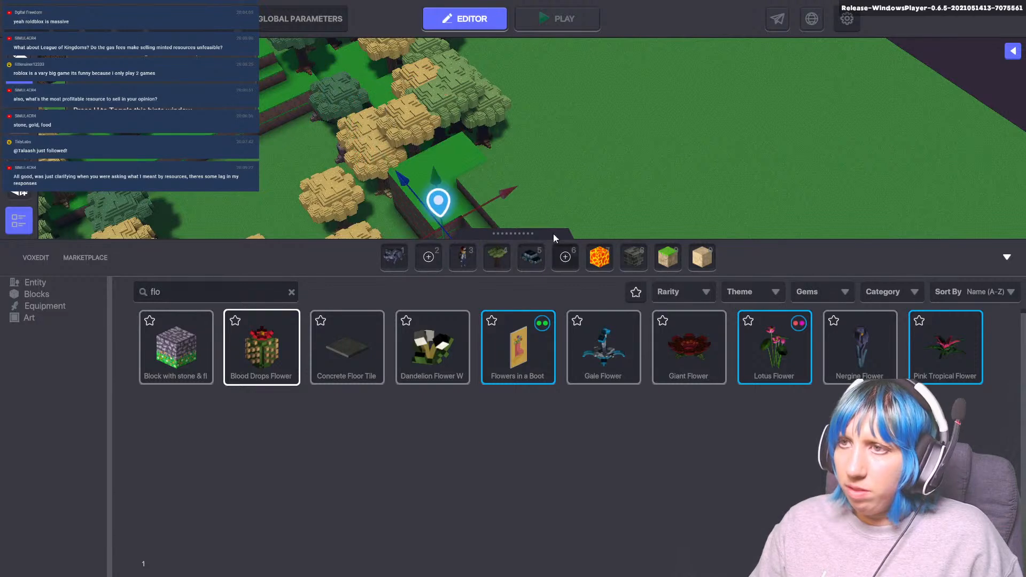
{"action": "mouse_move", "coordinate": [553, 233]}
{"action": "right_mouse_down"}
{"action": "mouse_move", "coordinate": [509, 95]}
{"action": "mouse_move", "coordinate": [517, 63]}
{"action": "right_mouse_up"}
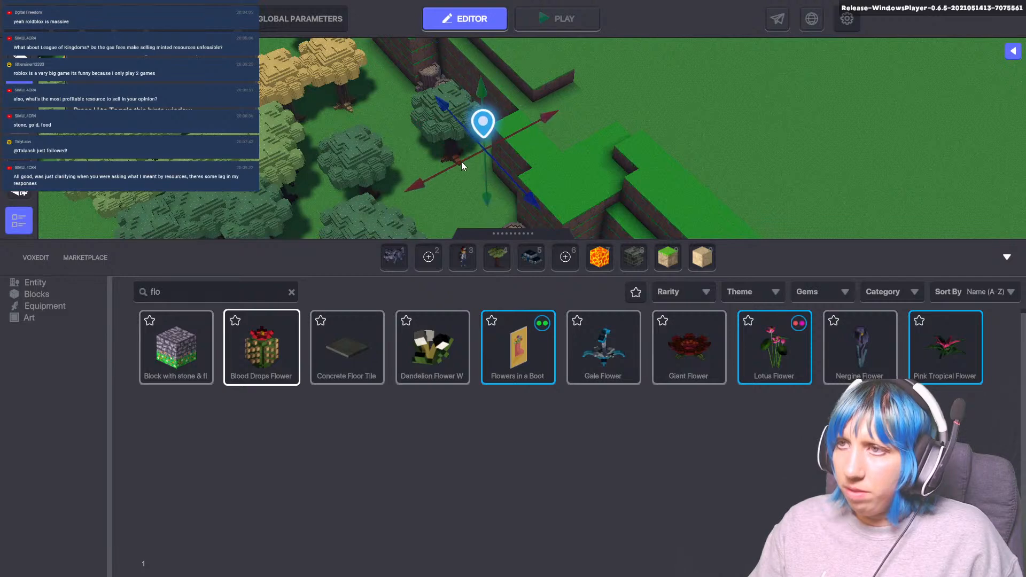
{"action": "key", "text": "d"}
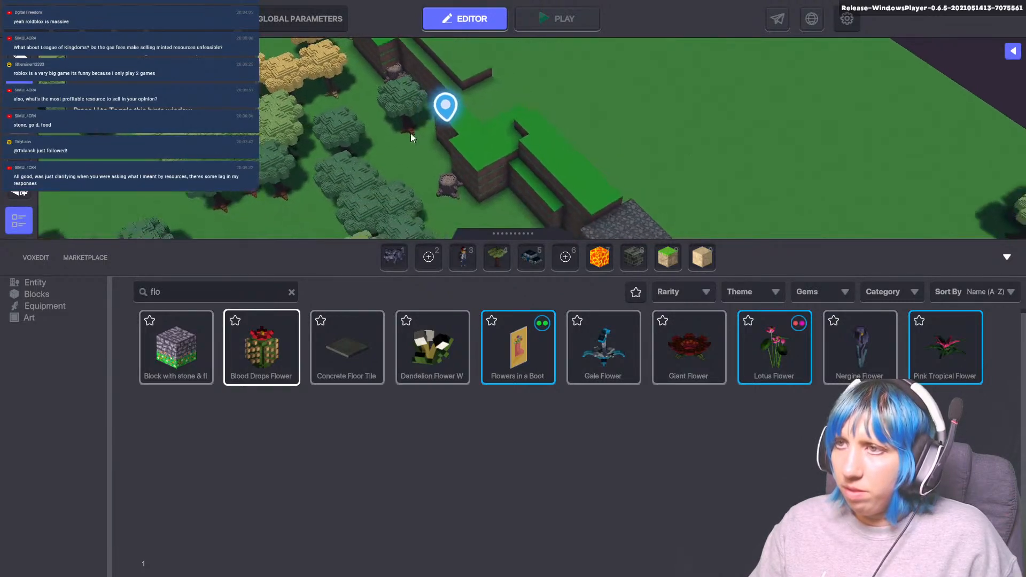
{"action": "right_click_drag", "start_coordinate": [306, 111], "coordinate": [414, 94]}
{"action": "scroll", "coordinate": [404, 98], "scroll_direction": "up", "scroll_amount": 5}
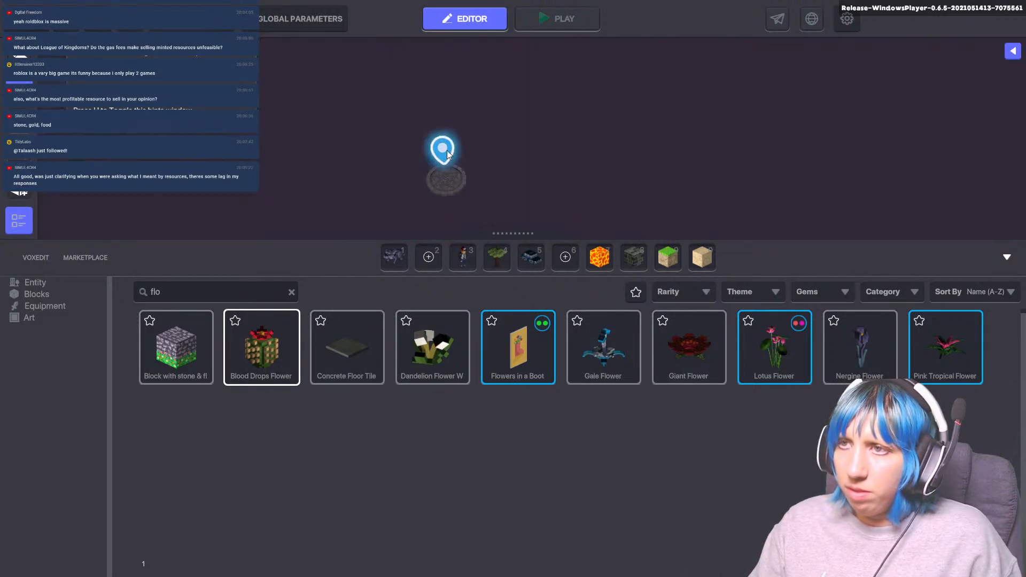
{"action": "right_click_drag", "start_coordinate": [477, 194], "coordinate": [508, 125]}
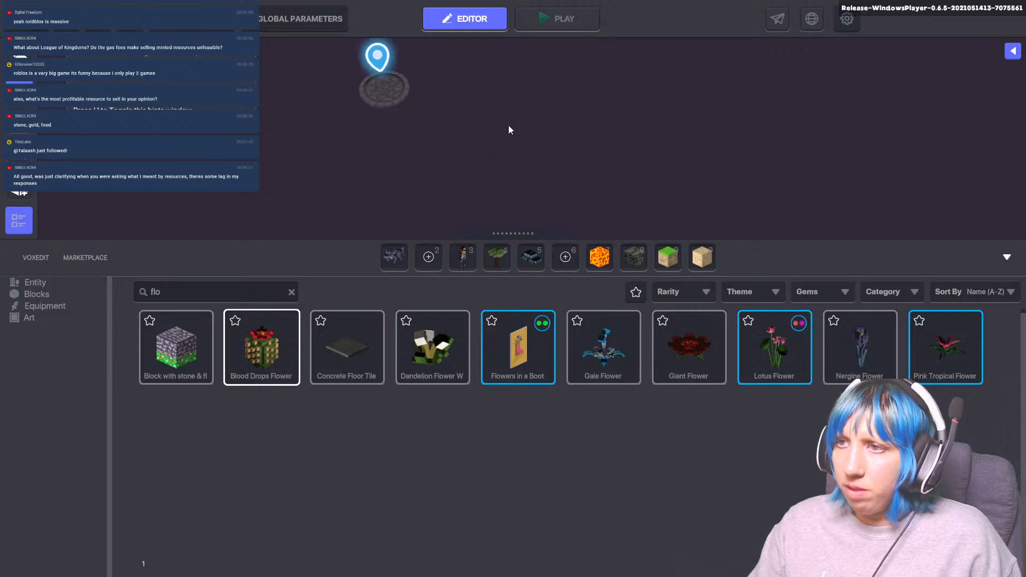
{"action": "left_click", "coordinate": [375, 96]}
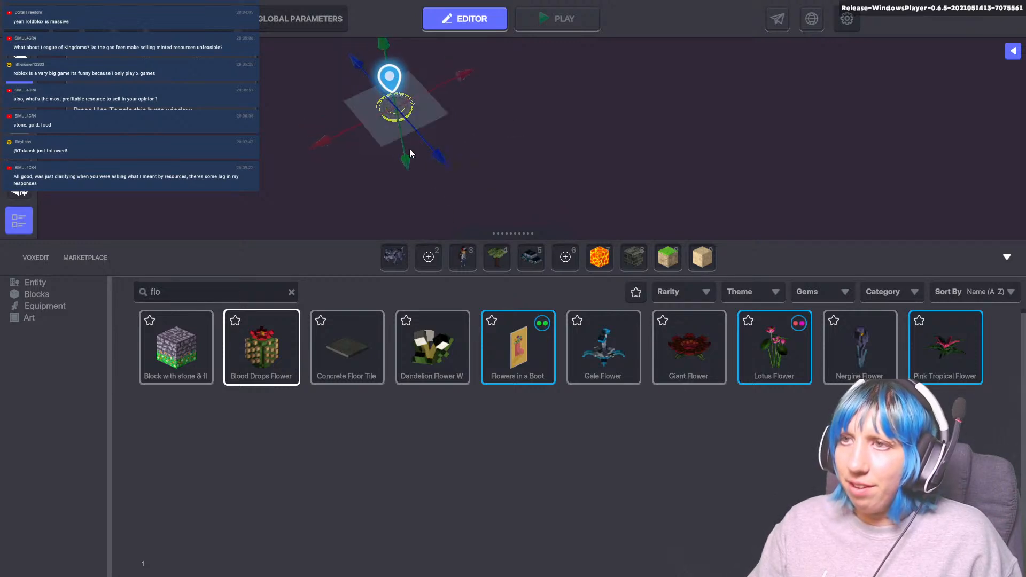
{"action": "scroll", "coordinate": [505, 91], "scroll_direction": "down", "scroll_amount": 5}
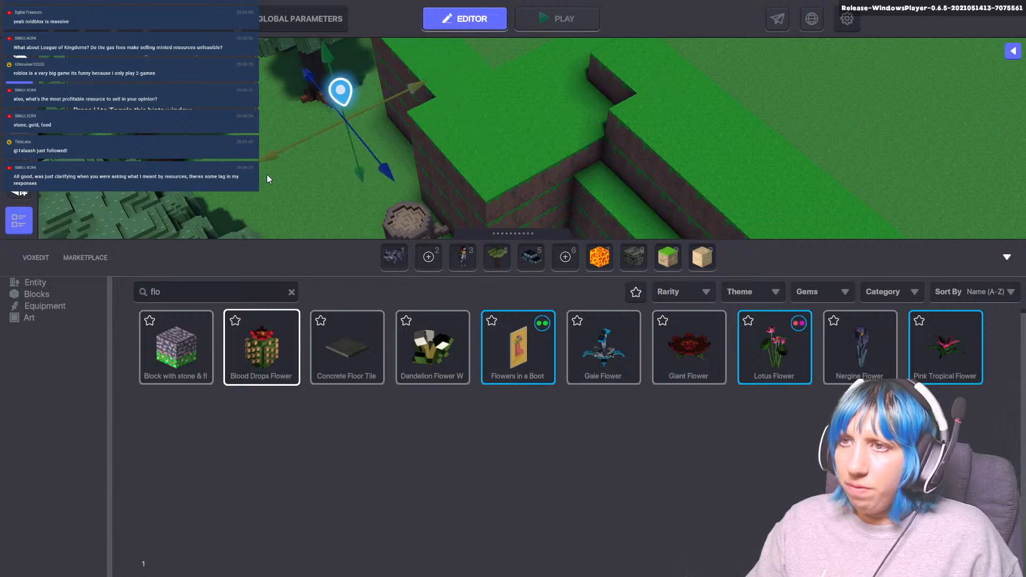
- Place the player spawn point in the forest clearing beside the witch, between the tree stump and the stone structure
{"action": "left_click_drag", "start_coordinate": [267, 175], "coordinate": [274, 157]}
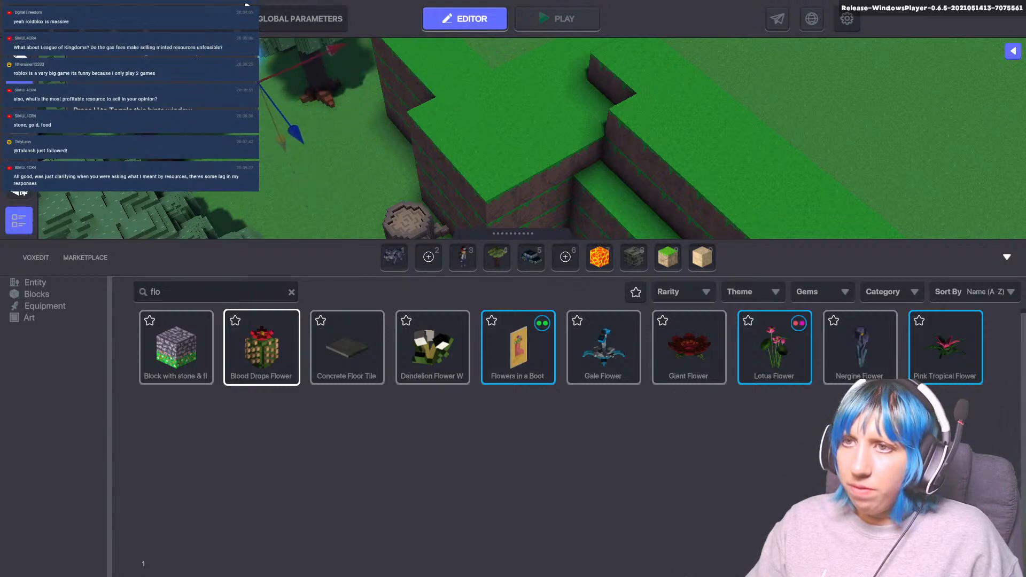
{"action": "middle_click_drag", "start_coordinate": [332, 136], "coordinate": [447, 146]}
{"action": "left_click_drag", "start_coordinate": [400, 87], "coordinate": [394, 33]}
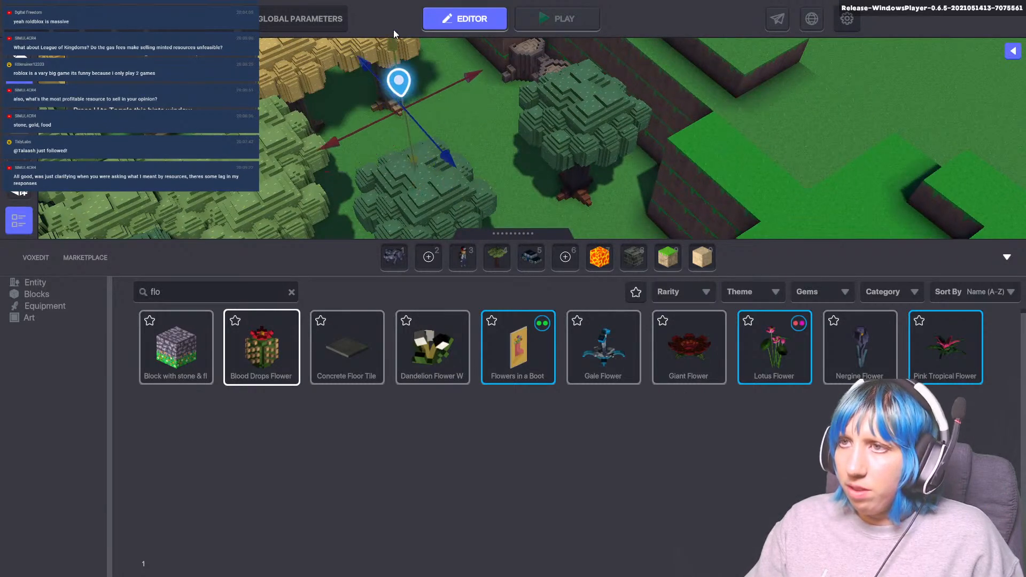
{"action": "left_click_drag", "start_coordinate": [443, 132], "coordinate": [540, 190]}
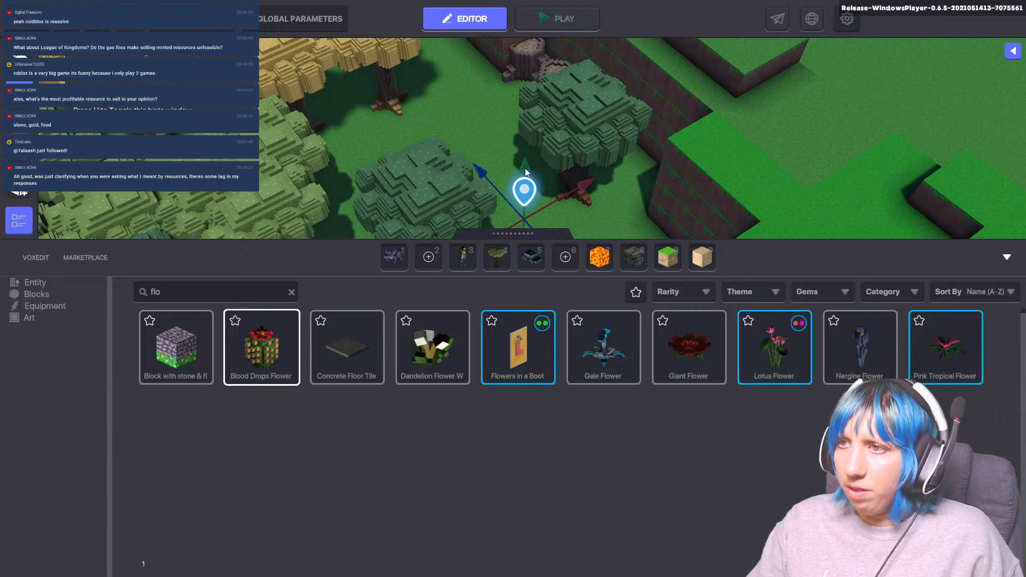
{"action": "left_click_drag", "start_coordinate": [521, 158], "coordinate": [662, 227]}
{"action": "middle_click_drag", "start_coordinate": [663, 227], "coordinate": [535, 59]}
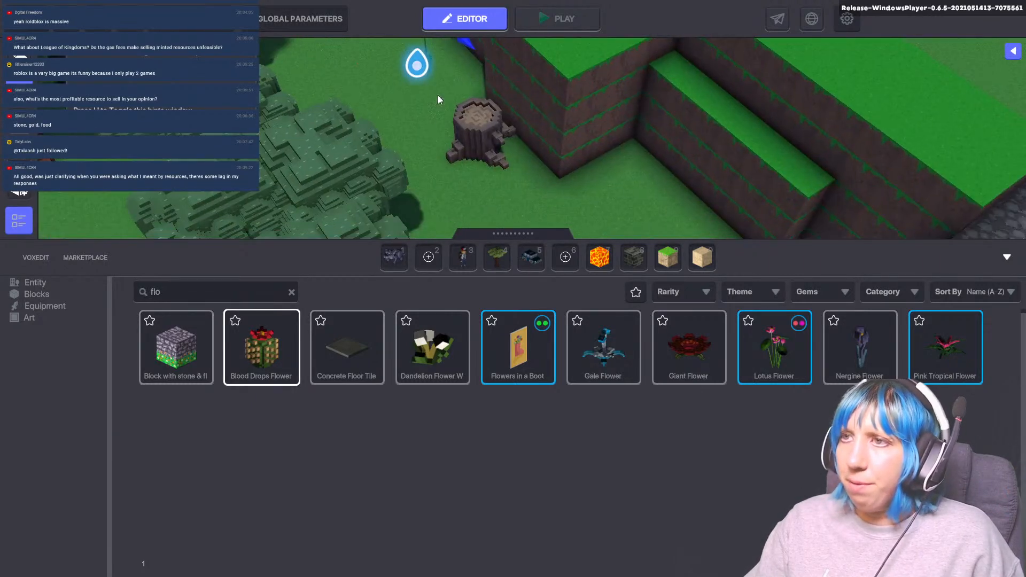
{"action": "scroll", "coordinate": [465, 128], "scroll_direction": "down", "scroll_amount": 3}
{"action": "left_click_drag", "start_coordinate": [478, 94], "coordinate": [636, 219]}
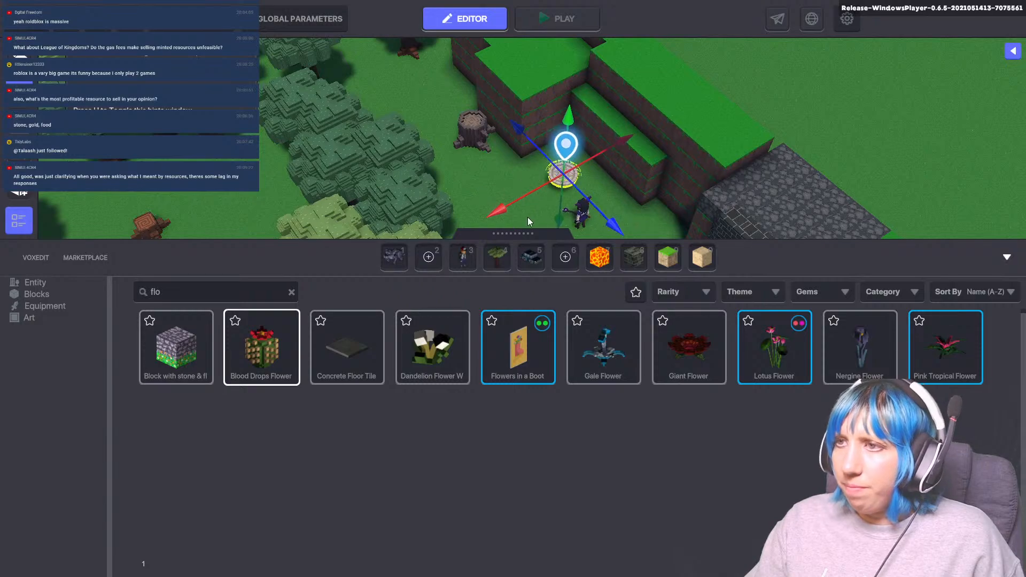
{"action": "left_click_drag", "start_coordinate": [492, 213], "coordinate": [475, 226]}
- Playtest from the relocated spawn point, walking up to and around the witch to check whether she speaks her quest text
{"action": "key", "text": "ctrl+p"}
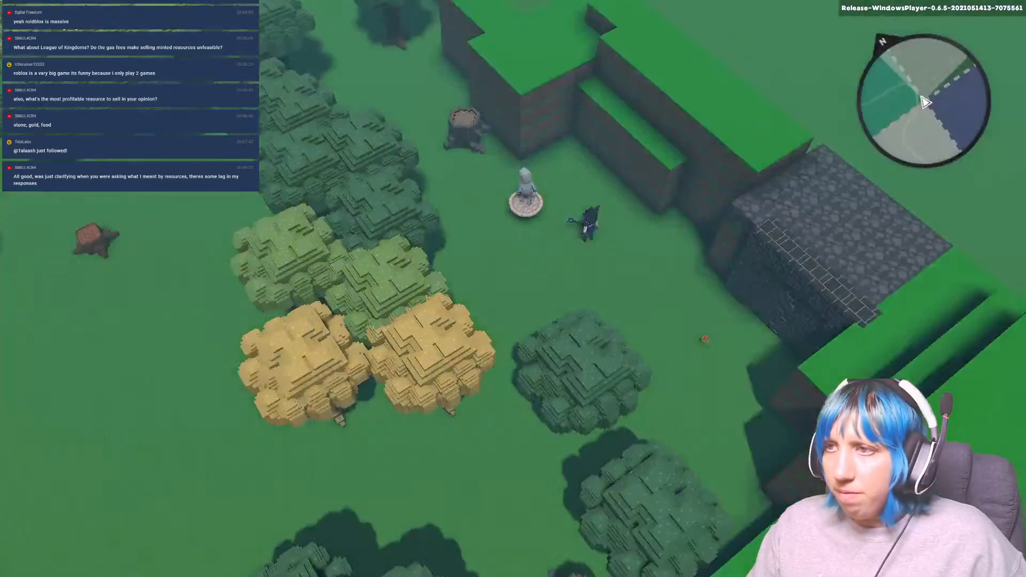
{"action": "key", "text": "w"}
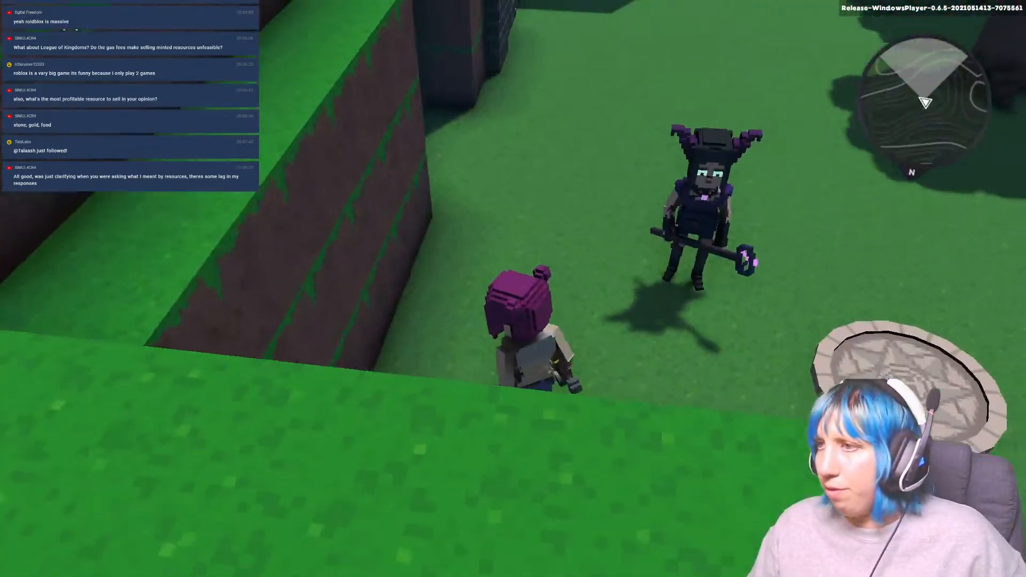
{"action": "key", "text": "w"}
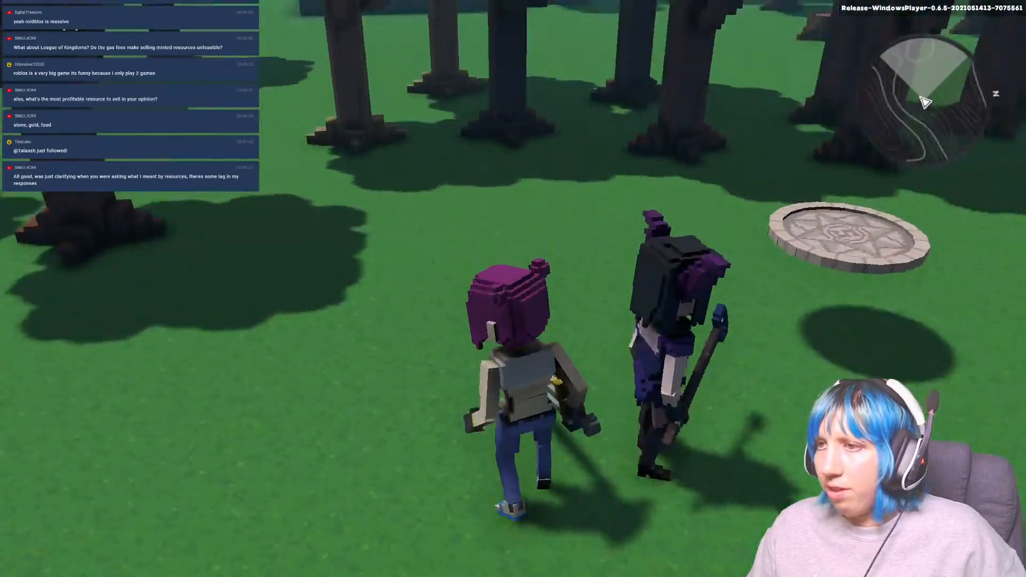
{"action": "key", "text": "w"}
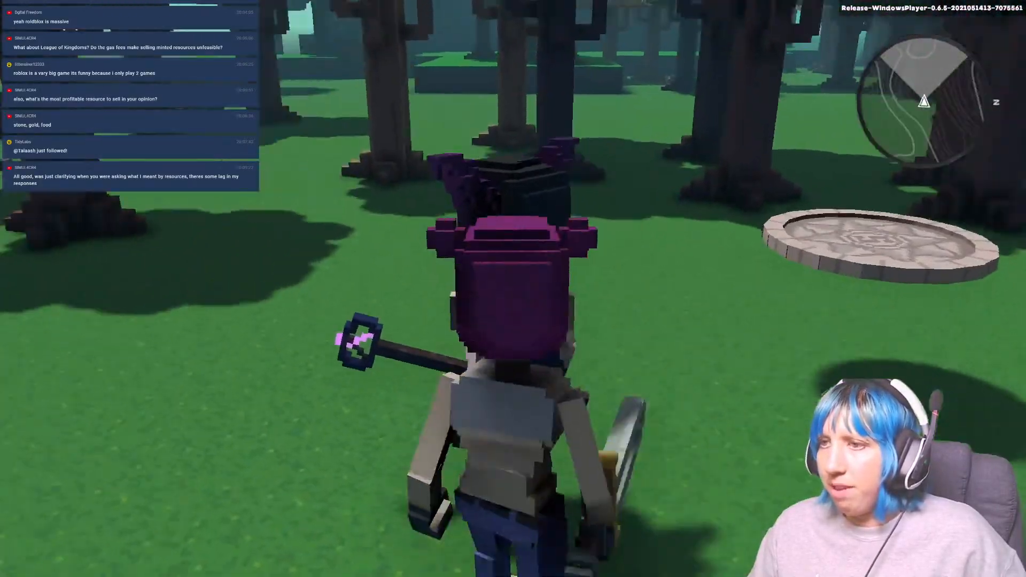
{"action": "key", "text": "w"}
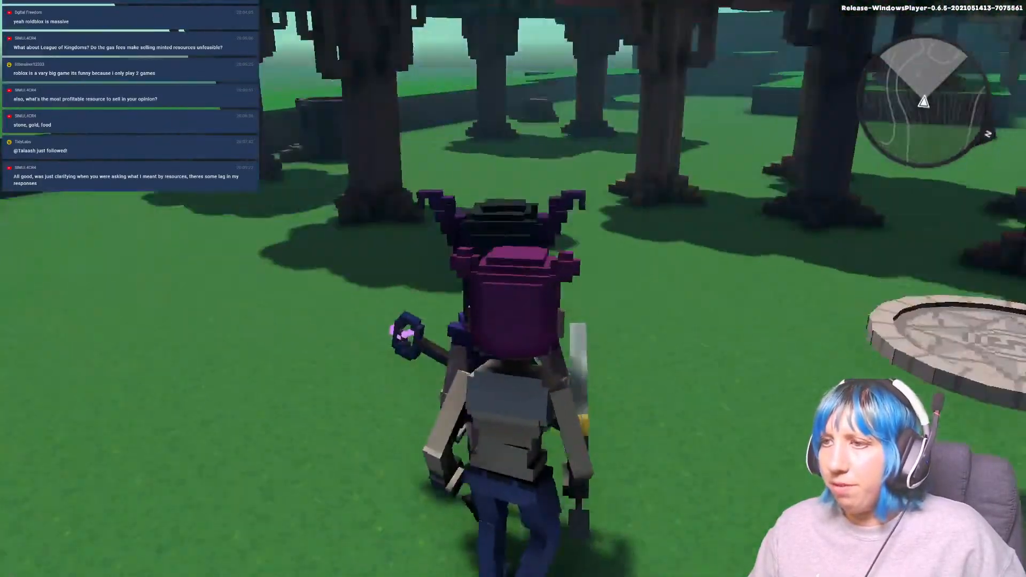
{"action": "key", "text": "w"}
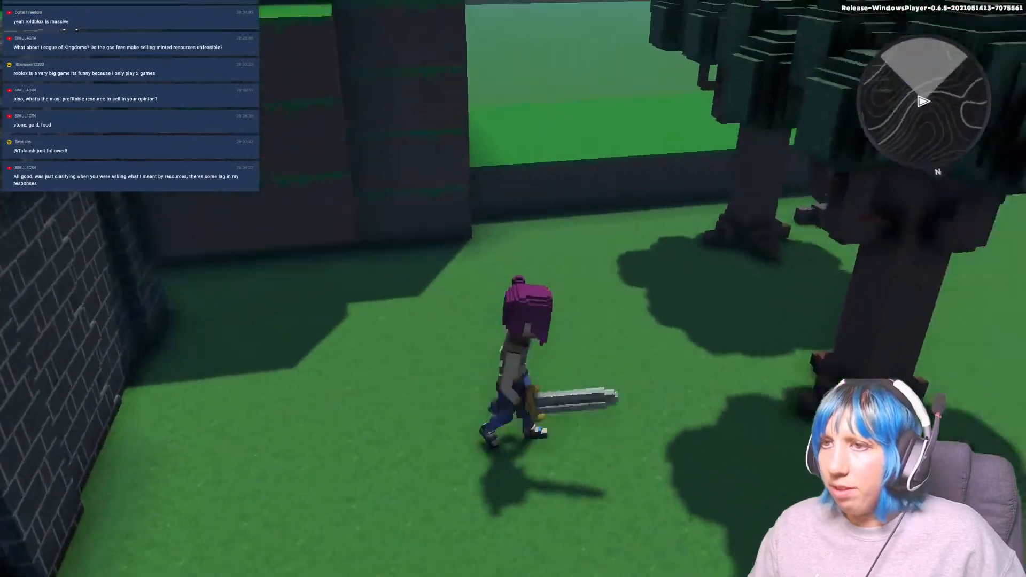
{"action": "key", "text": "w"}
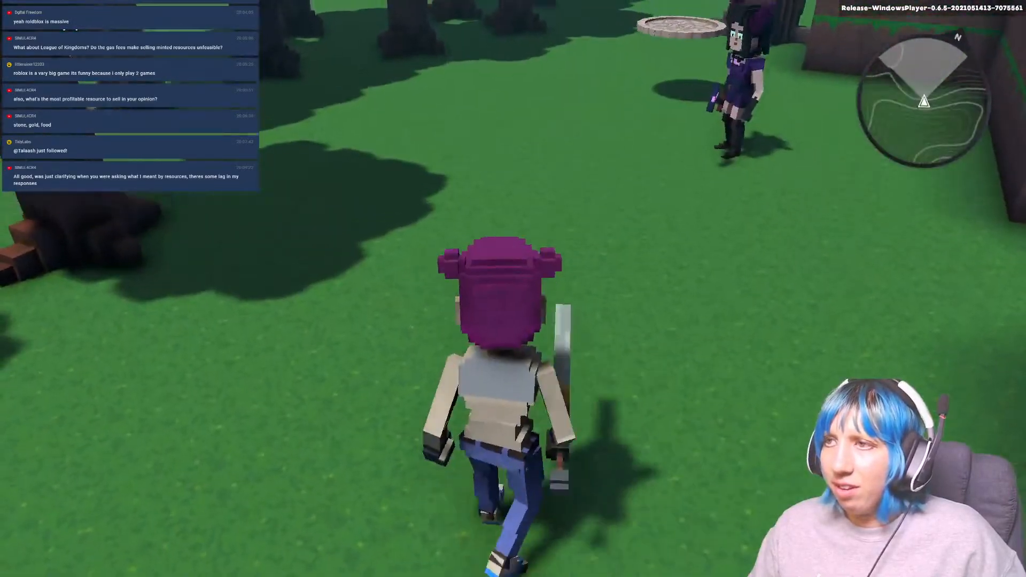
{"action": "key", "text": "w"}
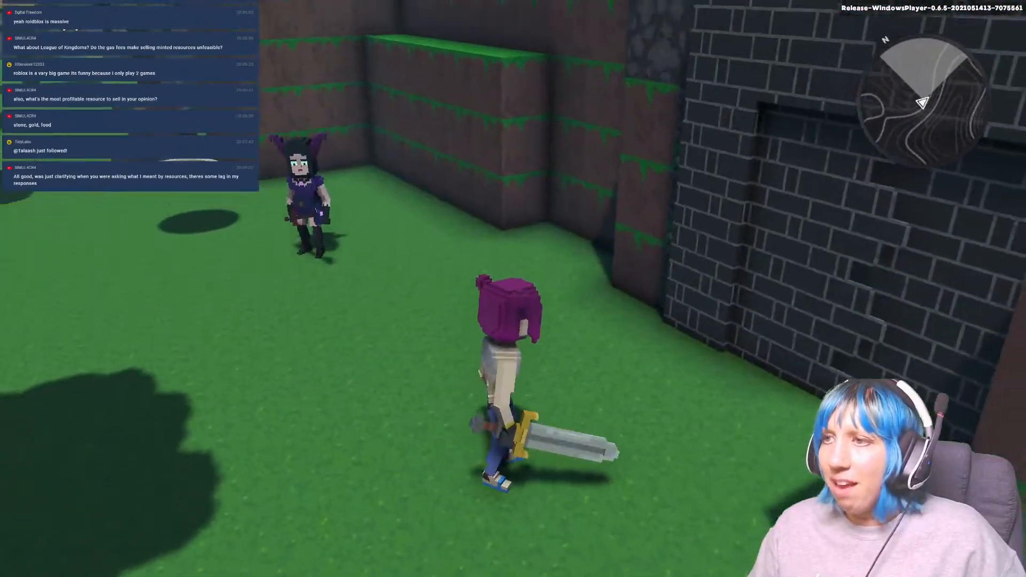
{"action": "key", "text": "w"}
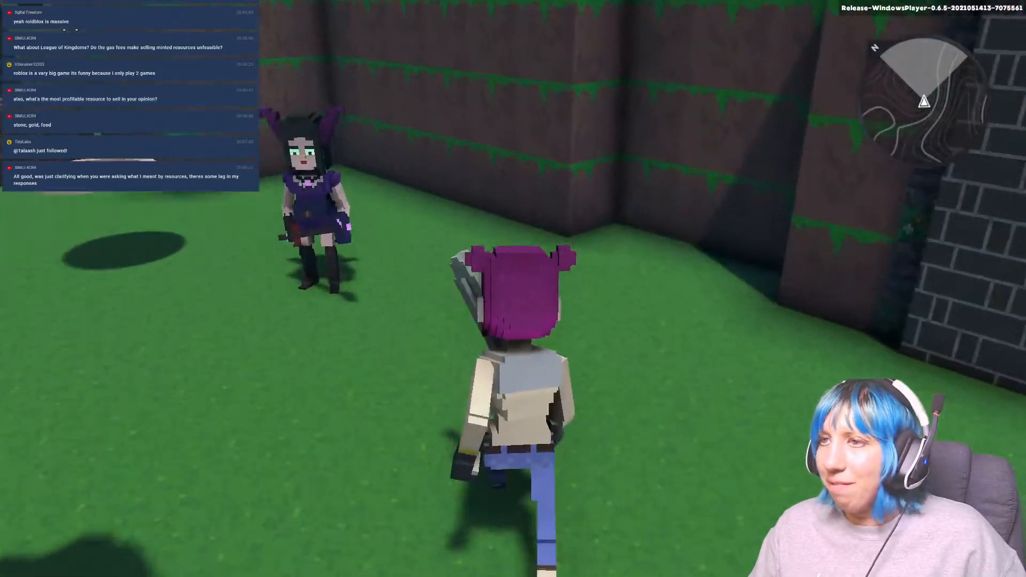
{"action": "key", "text": "w"}
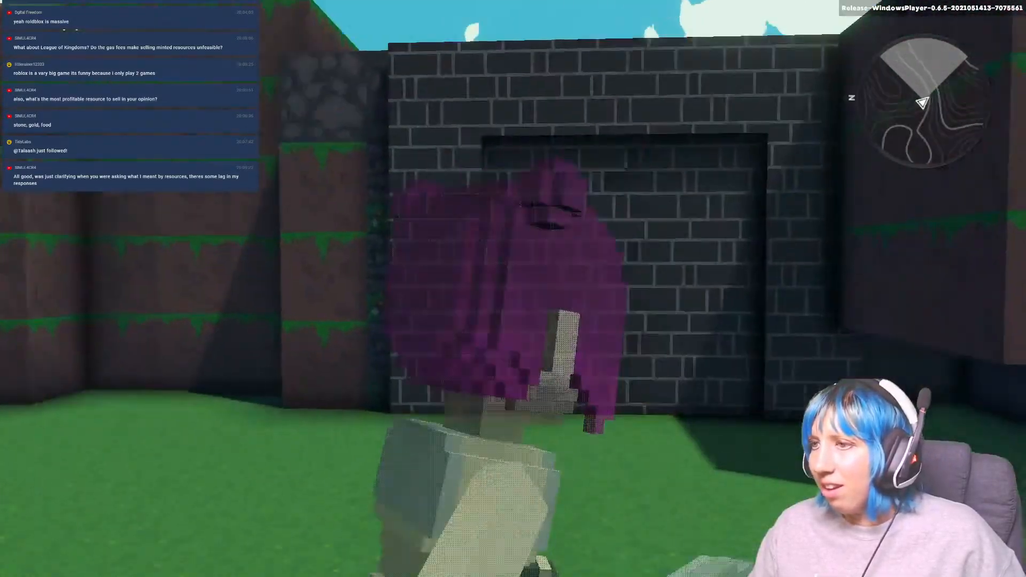
{"action": "key", "text": "w"}
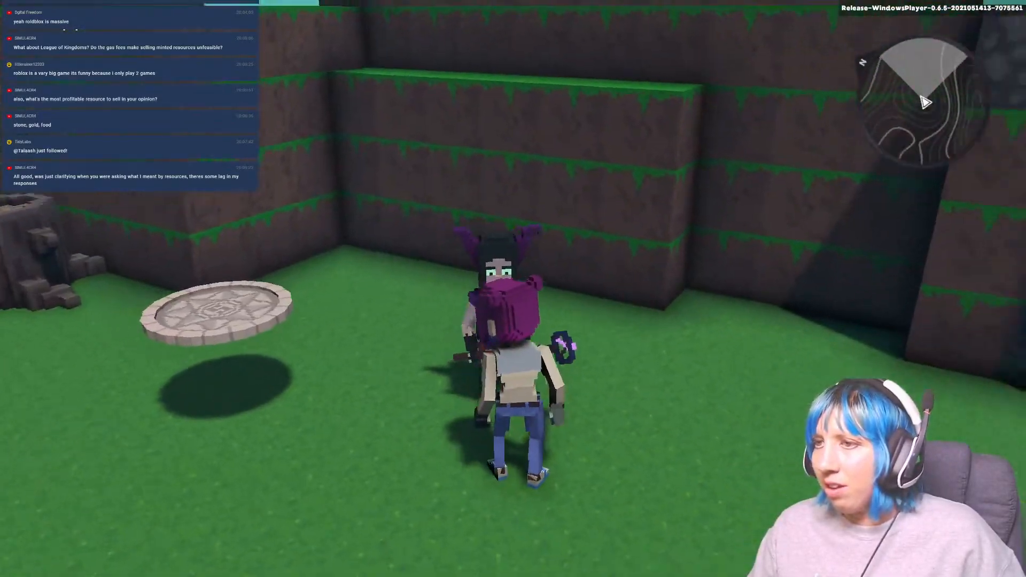
- End the playtest and move the Blood Drops Flower along its X axis on the grass, towards the green-leaved trees
{"action": "key", "text": "Escape"}
{"action": "key", "text": "s"}
{"action": "key", "text": "d"}
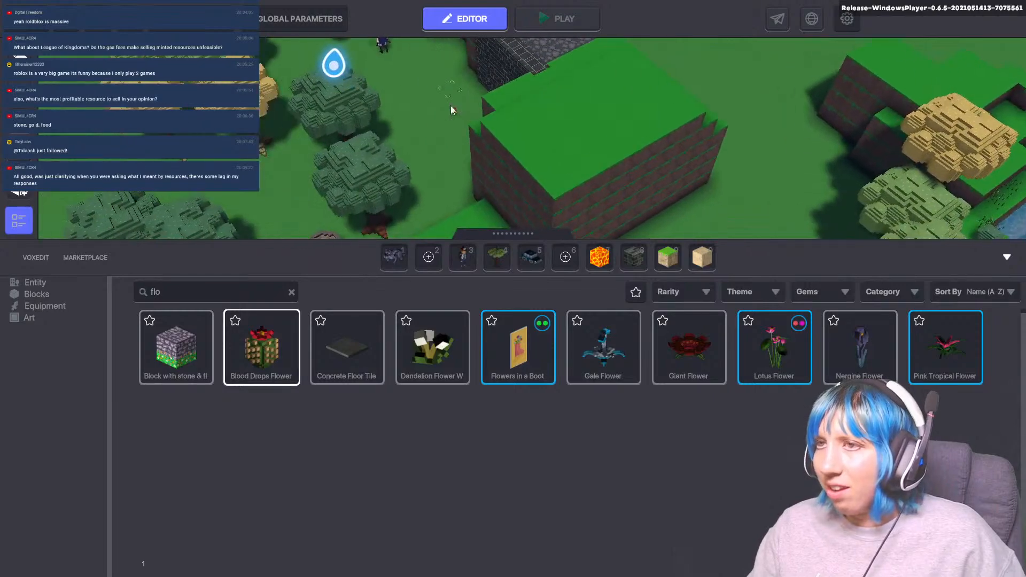
{"action": "left_click", "coordinate": [455, 114]}
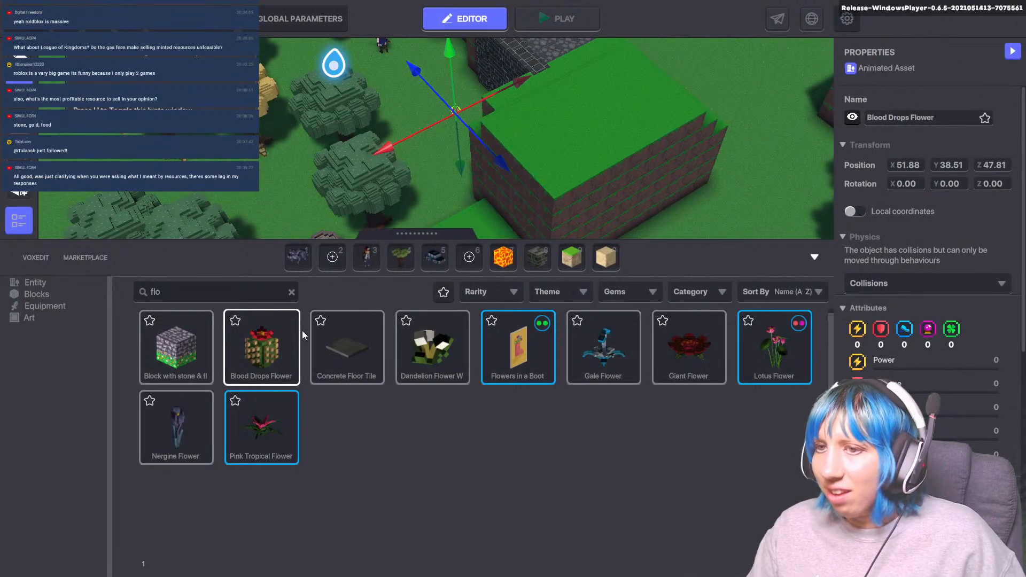
{"action": "scroll", "coordinate": [408, 126], "scroll_direction": "up", "scroll_amount": 4}
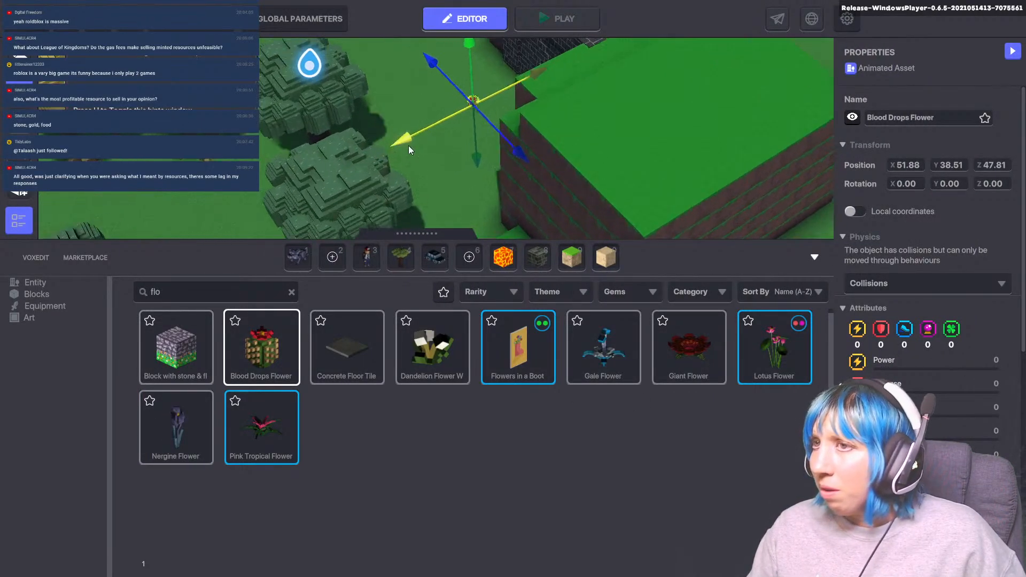
{"action": "key", "text": "w"}
{"action": "scroll", "coordinate": [928, 342], "scroll_direction": "down", "scroll_amount": 7}
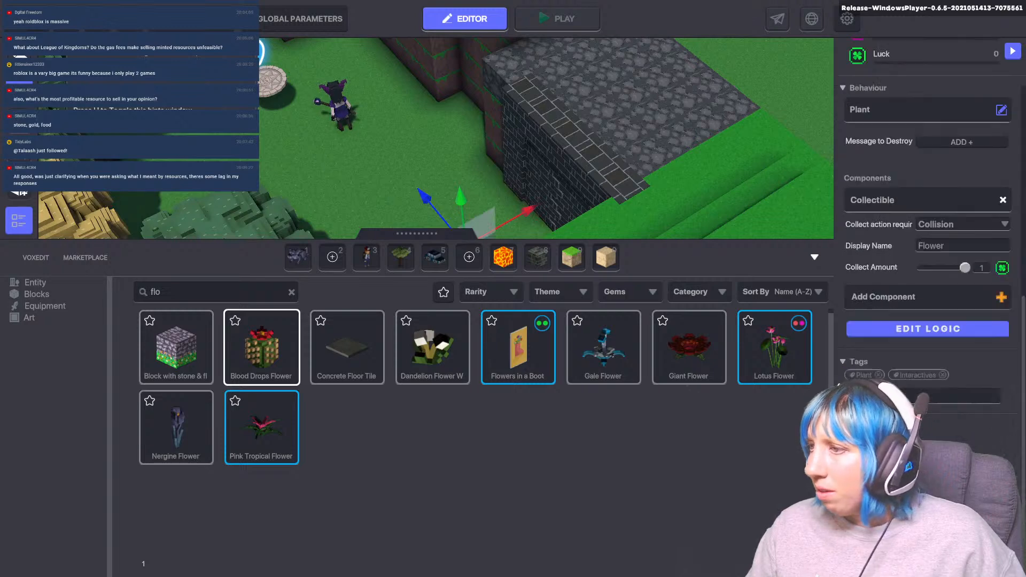
{"action": "key", "text": "s"}
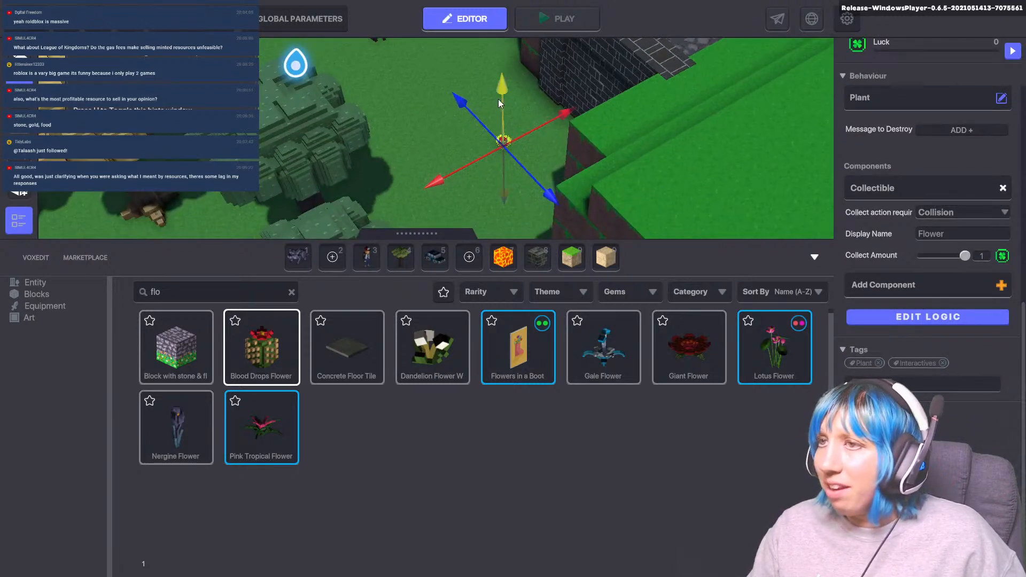
{"action": "scroll", "coordinate": [468, 112], "scroll_direction": "down", "scroll_amount": 3}
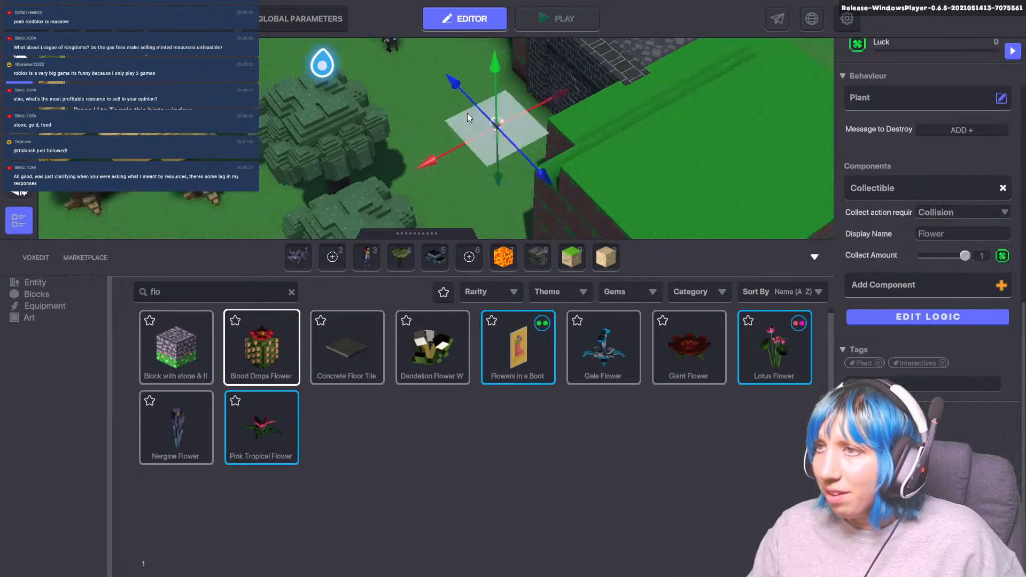
{"action": "left_click_drag", "start_coordinate": [431, 154], "coordinate": [398, 171]}
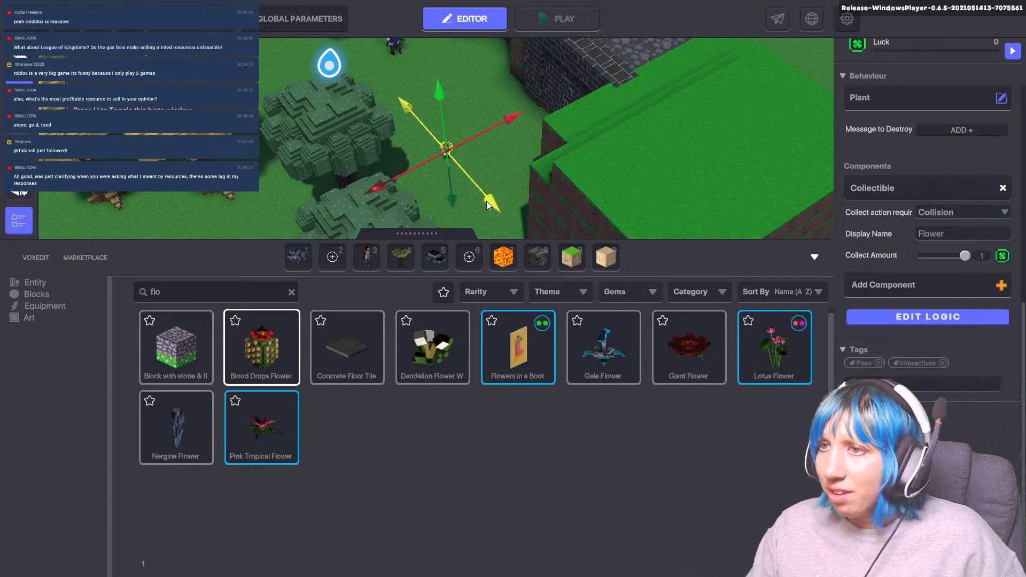
- Examine the Blood Drops Flower's placement between the two trees and review its Plant behaviour, Collectible component and attributes
{"action": "key", "text": "s"}
{"action": "key", "text": "a"}
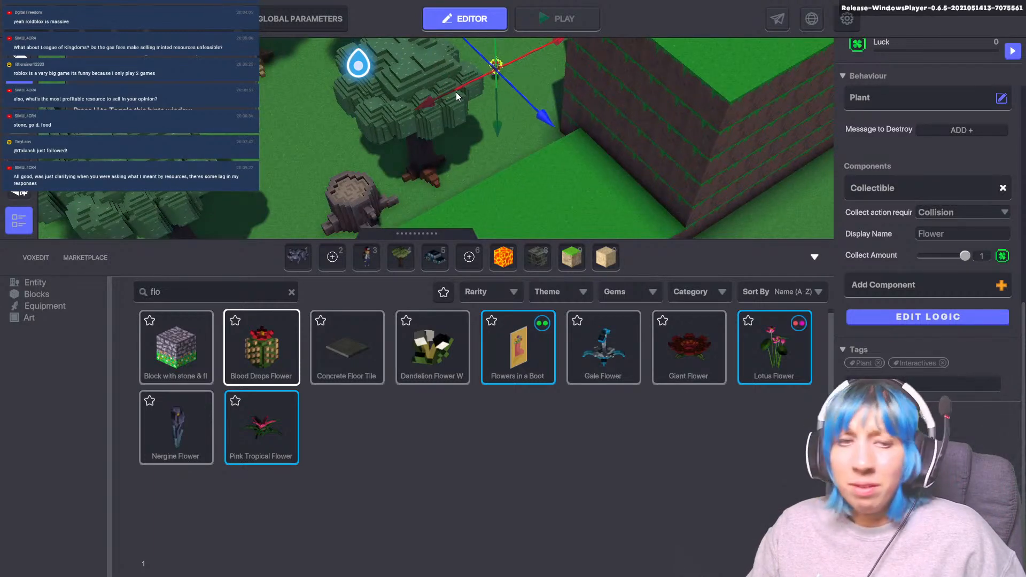
{"action": "key", "text": "w"}
{"action": "key", "text": "d"}
{"action": "scroll", "coordinate": [480, 147], "scroll_direction": "up", "scroll_amount": 2}
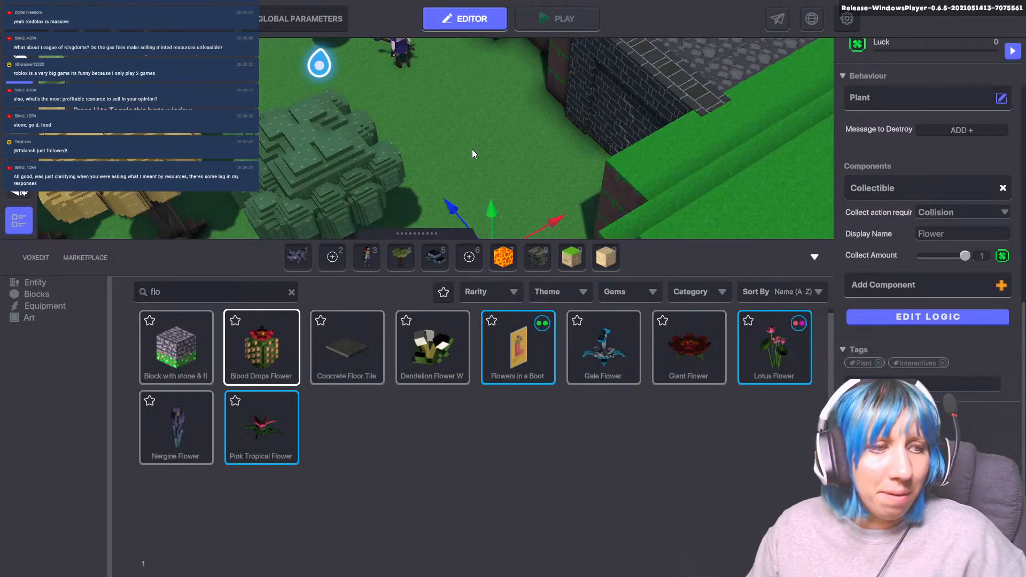
{"action": "right_click_drag", "start_coordinate": [472, 149], "coordinate": [553, 162]}
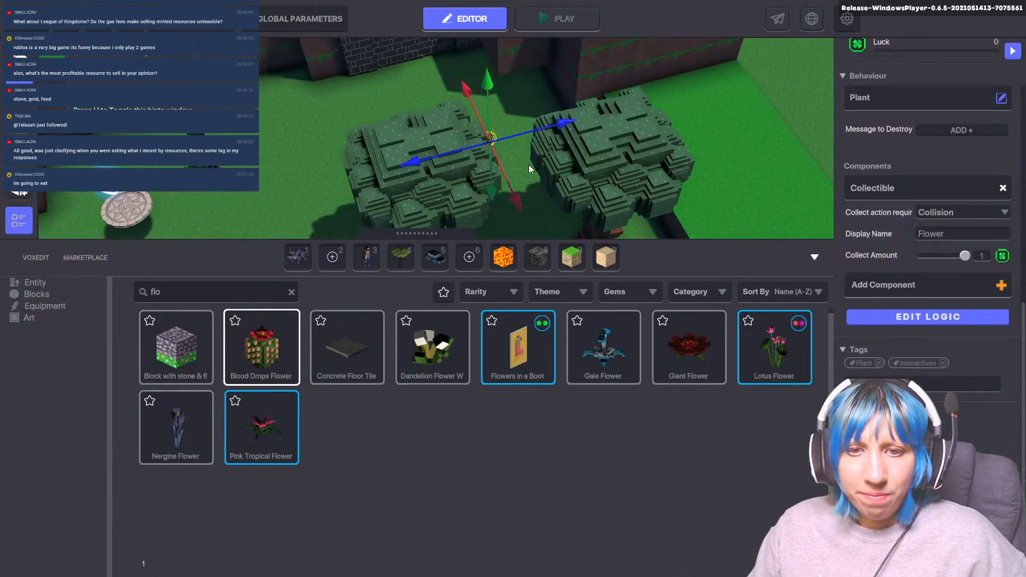
{"action": "scroll", "coordinate": [504, 156], "scroll_direction": "down", "scroll_amount": 2}
{"action": "scroll", "coordinate": [490, 140], "scroll_direction": "down", "scroll_amount": 1}
{"action": "middle_click_drag", "start_coordinate": [490, 138], "coordinate": [463, 165]}
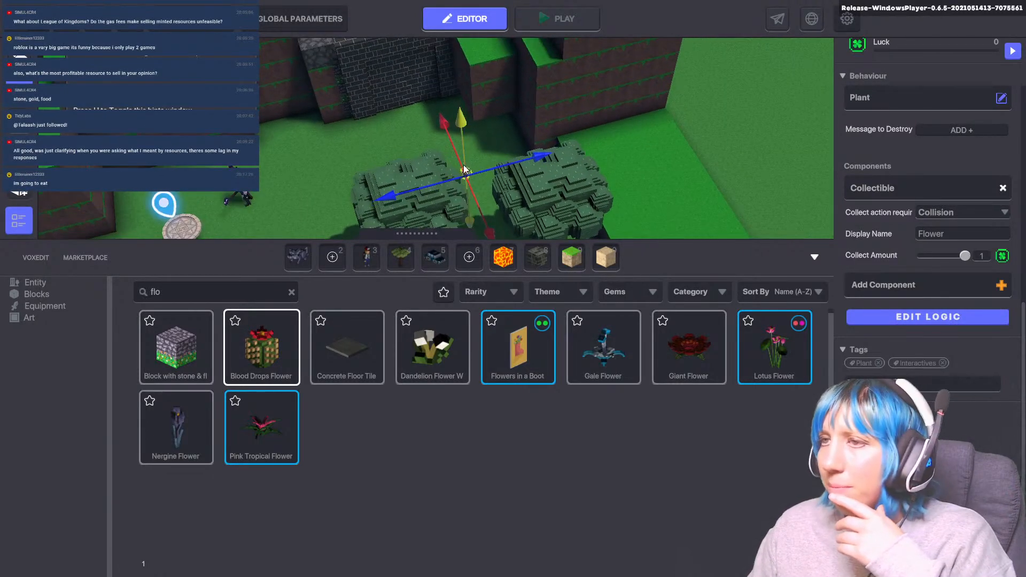
{"action": "scroll", "coordinate": [435, 192], "scroll_direction": "up", "scroll_amount": 5}
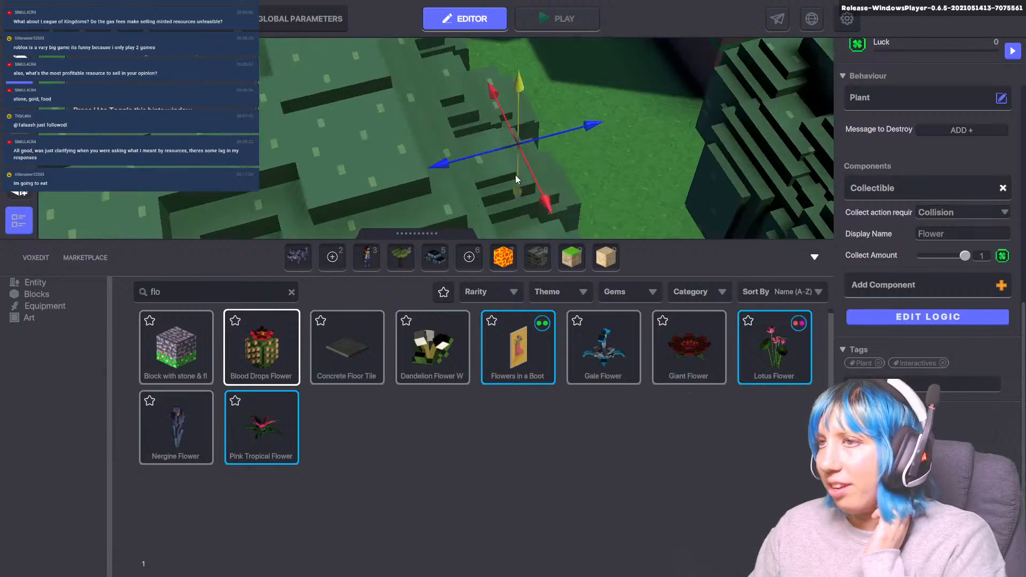
{"action": "scroll", "coordinate": [513, 175], "scroll_direction": "down", "scroll_amount": 3}
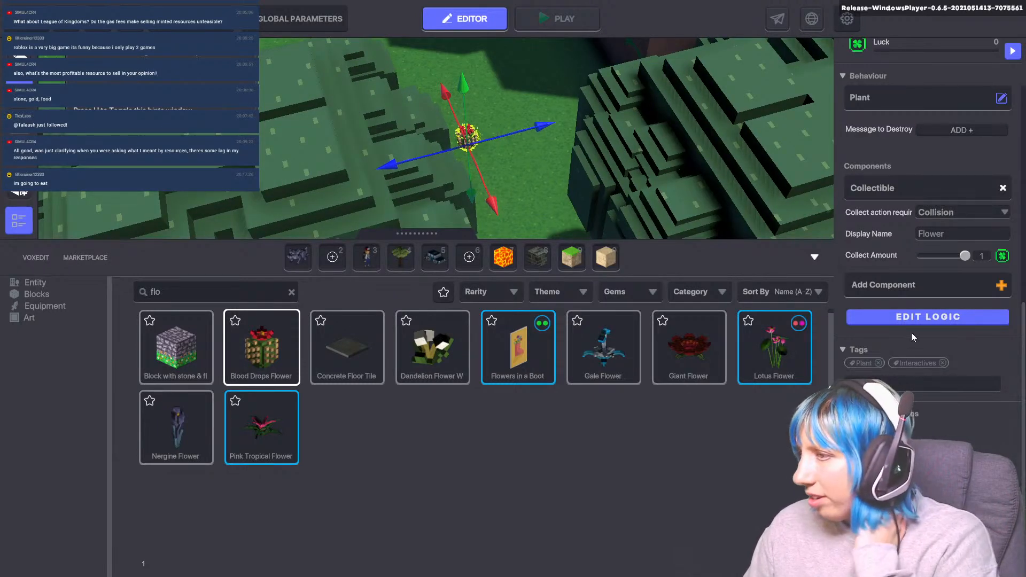
{"action": "scroll", "coordinate": [913, 230], "scroll_direction": "up", "scroll_amount": 5}
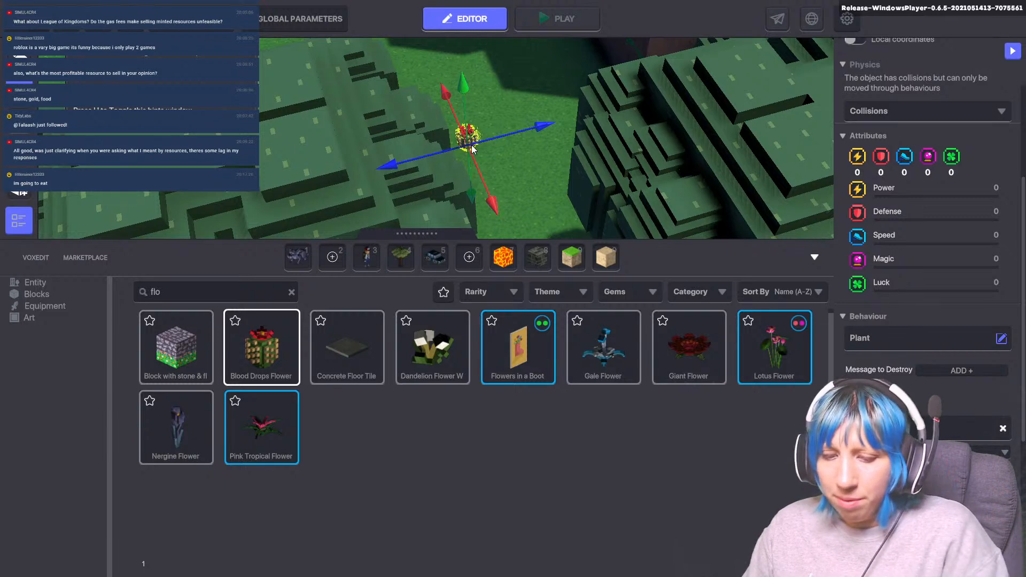
- Place a Dandelion Flower White on the grass between the two trees and add a Collectible component to it
{"action": "left_click", "coordinate": [432, 347]}
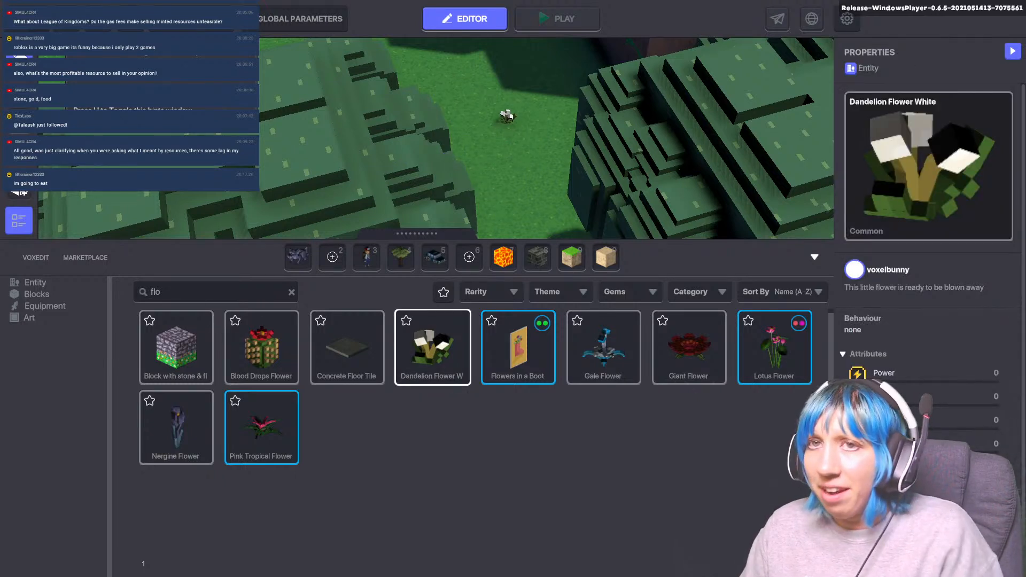
{"action": "left_click", "coordinate": [507, 118]}
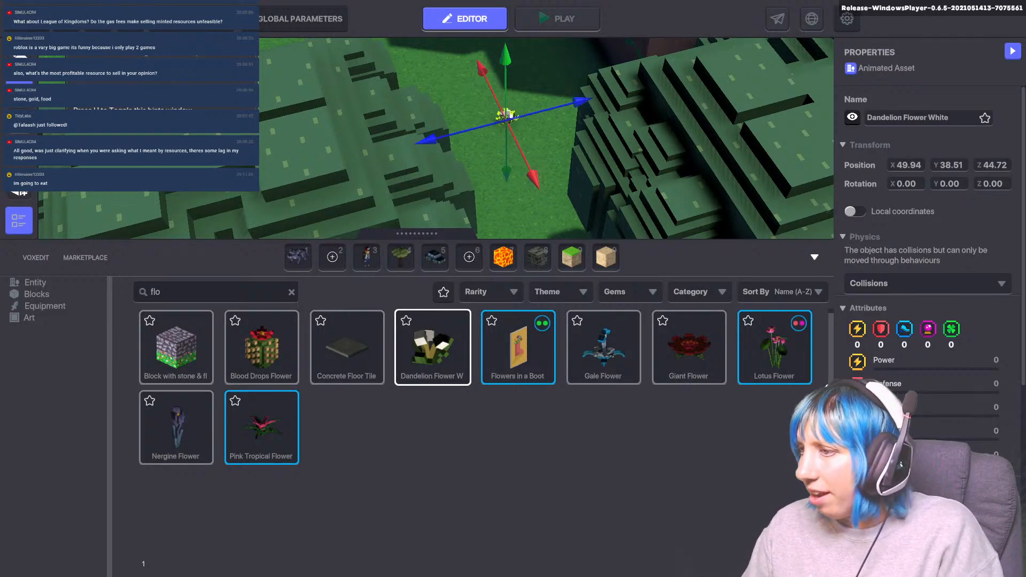
{"action": "scroll", "coordinate": [927, 267], "scroll_direction": "down", "scroll_amount": 2}
{"action": "left_click", "coordinate": [927, 502]}
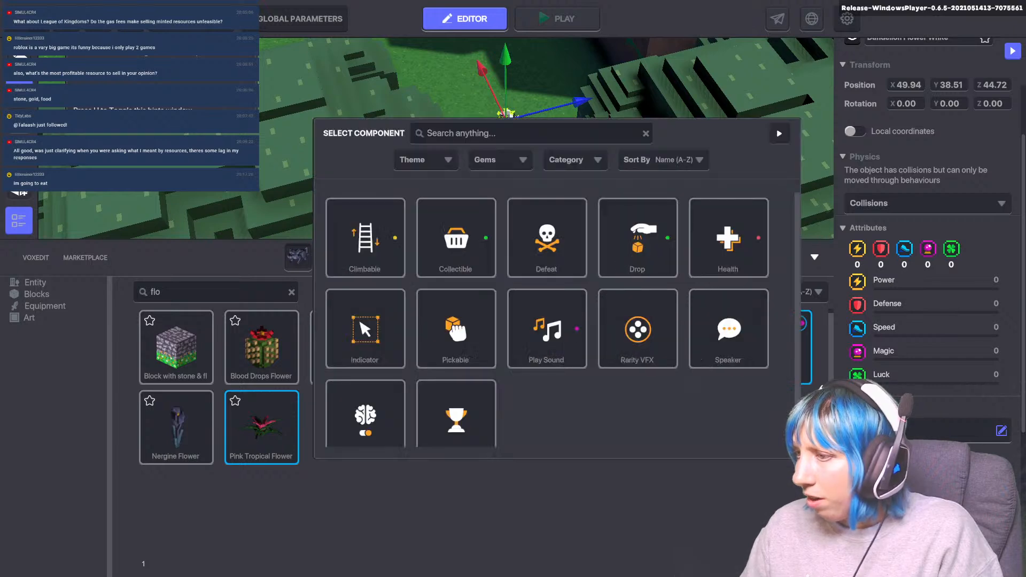
{"action": "left_click", "coordinate": [464, 257]}
- Set the display name of the dandelion's Collectible component to "flower"
{"action": "scroll", "coordinate": [927, 417], "scroll_direction": "down", "scroll_amount": 2}
{"action": "scroll", "coordinate": [912, 321], "scroll_direction": "down", "scroll_amount": 4}
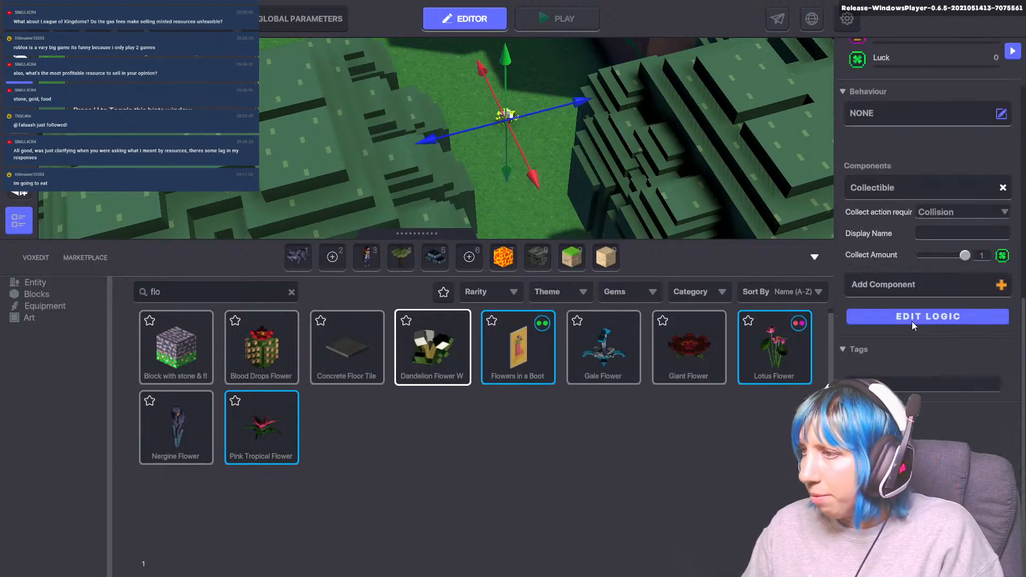
{"action": "left_click", "coordinate": [927, 235]}
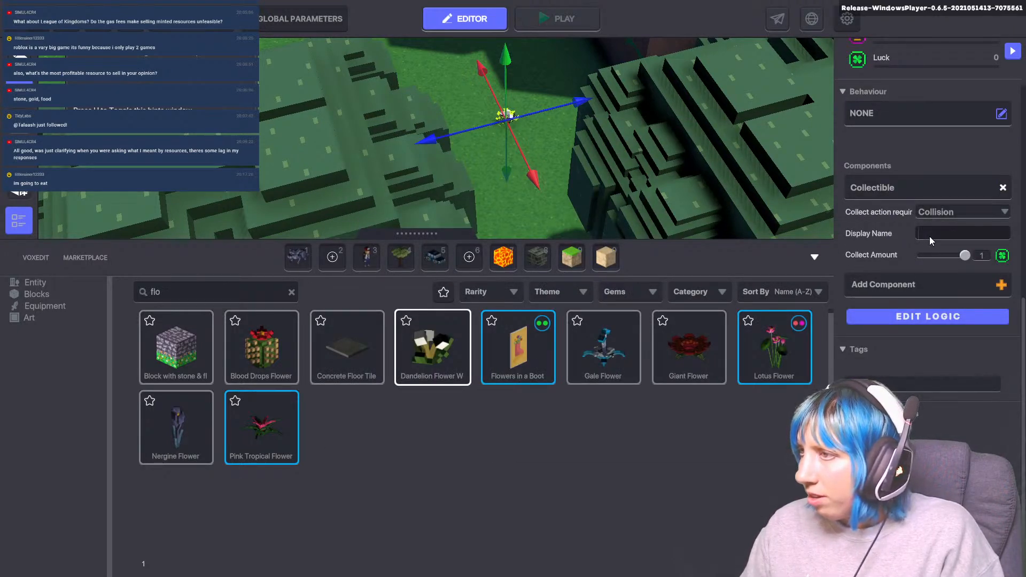
{"action": "type", "text": "flower"}
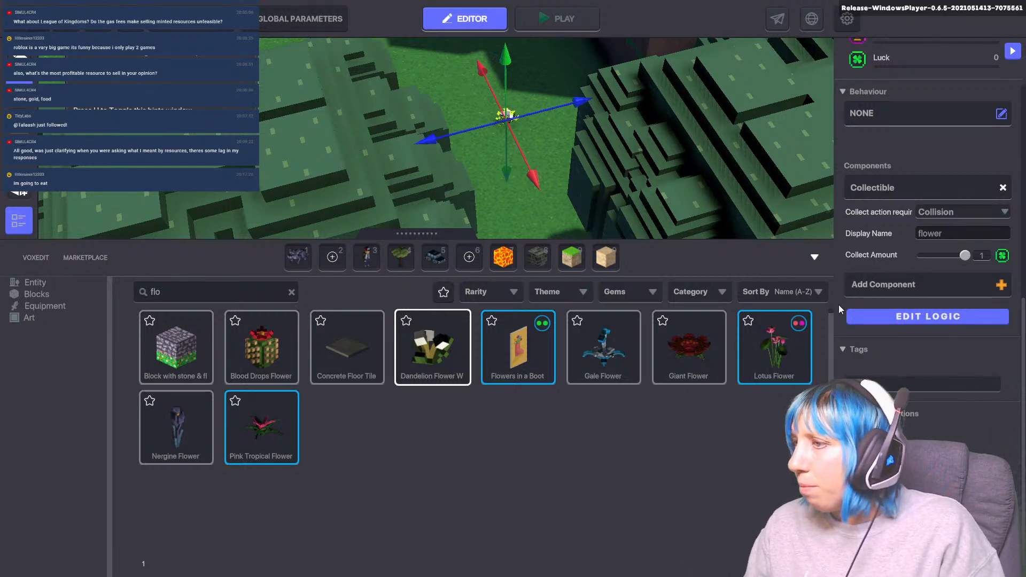
- Select the dark-robed witch beside the spawn point and examine its Behaviour and Speaker settings
{"action": "scroll", "coordinate": [580, 219], "scroll_direction": "down", "scroll_amount": 5}
{"action": "key", "text": "a"}
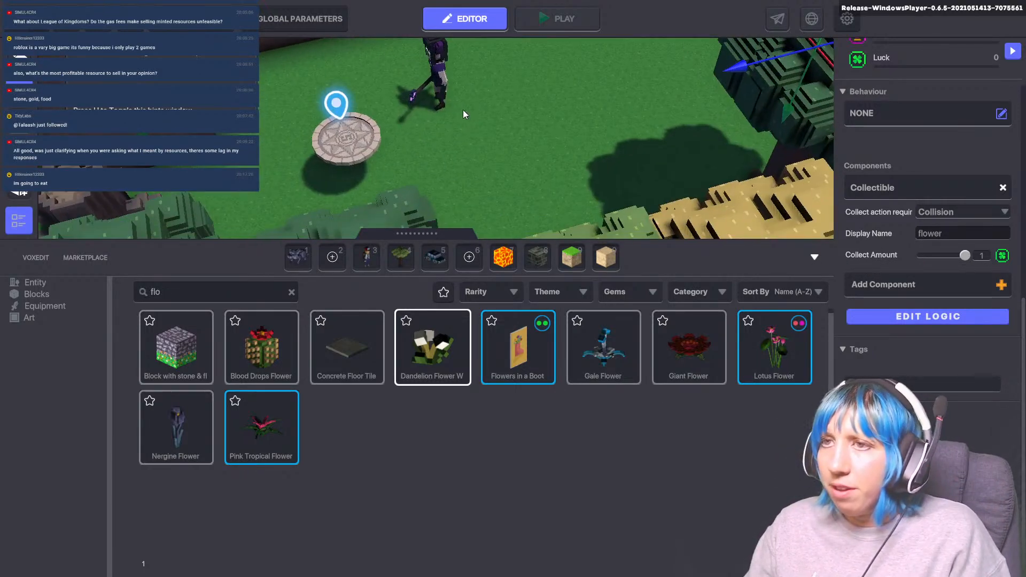
{"action": "left_click", "coordinate": [430, 72]}
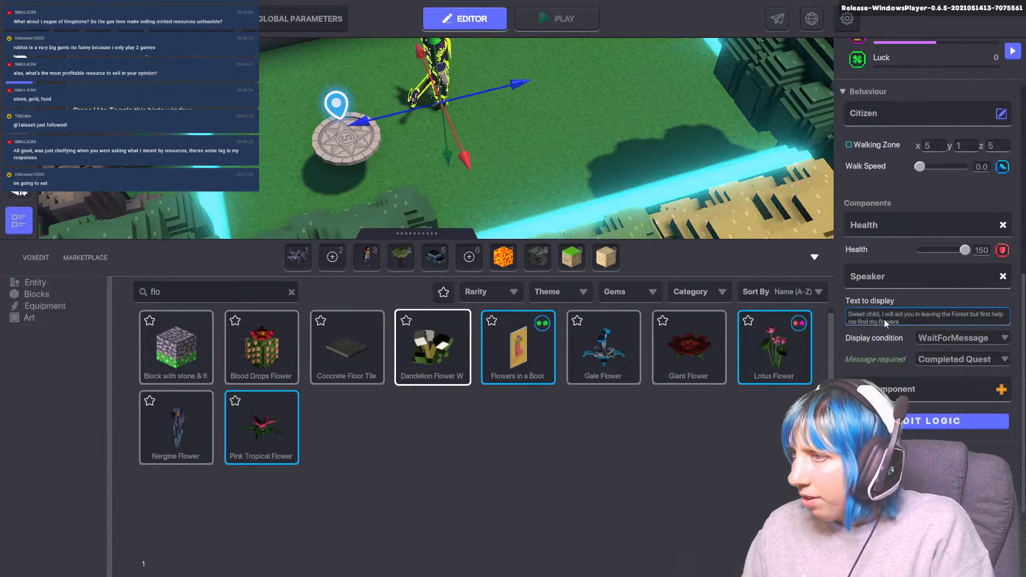
{"action": "scroll", "coordinate": [481, 212], "scroll_direction": "down", "scroll_amount": 5}
- Select the character inside the walled building and examine its Speaker text, display condition and required message
{"action": "key", "text": "d"}
{"action": "key", "text": "d"}
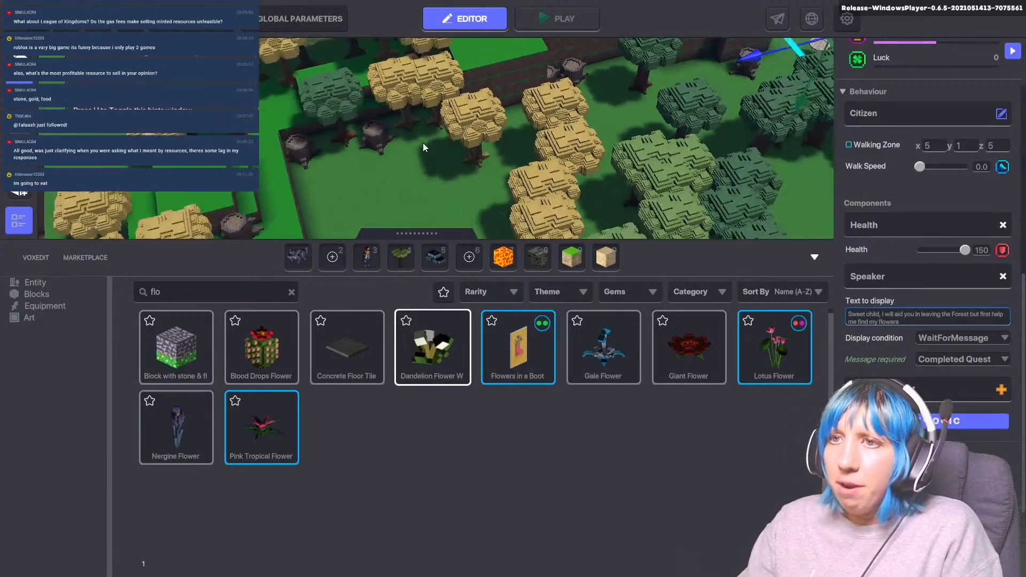
{"action": "middle_click_drag", "start_coordinate": [481, 155], "coordinate": [586, 85]}
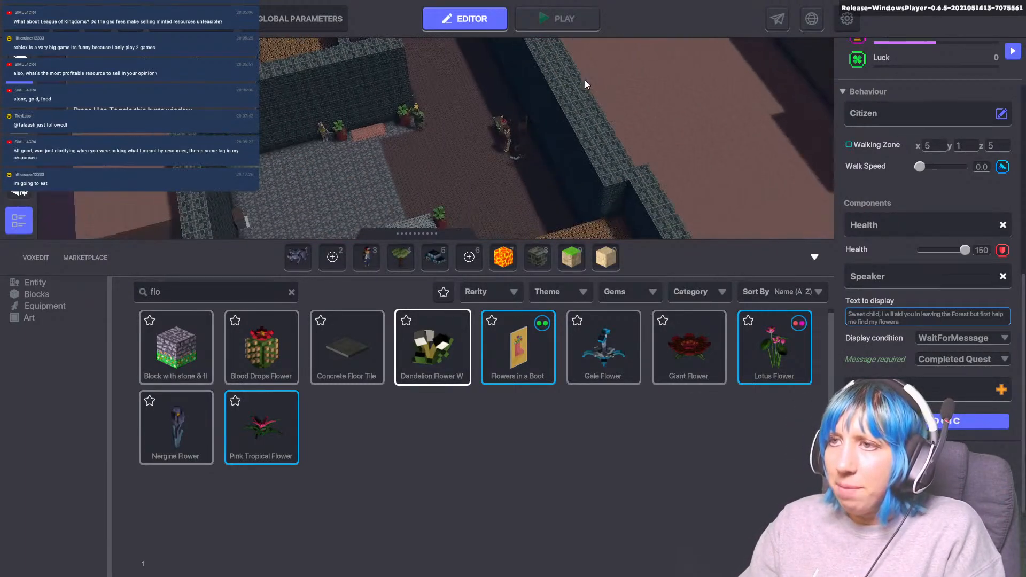
{"action": "left_click", "coordinate": [508, 143]}
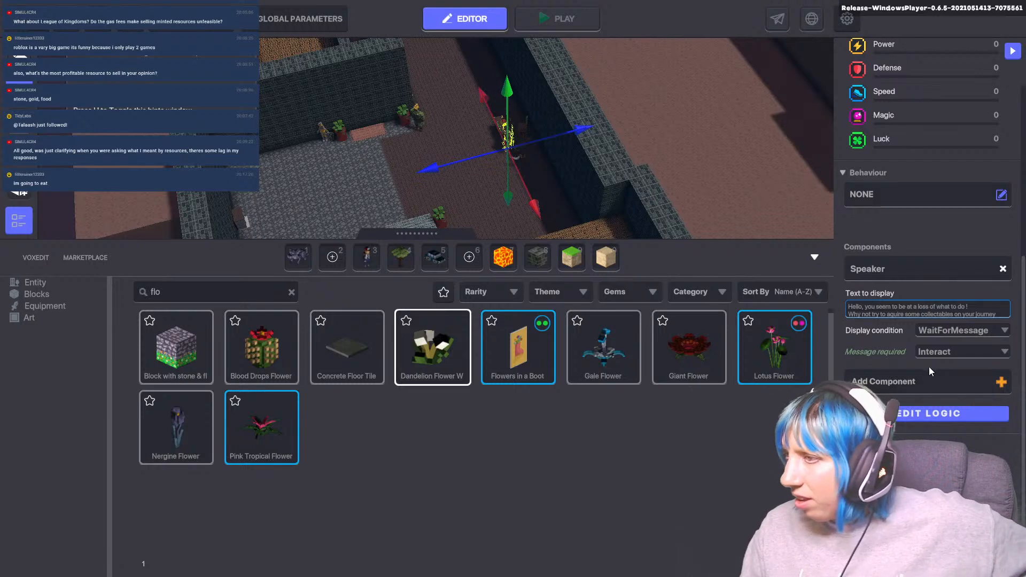
{"action": "scroll", "coordinate": [928, 300], "scroll_direction": "down", "scroll_amount": 3}
{"action": "scroll", "coordinate": [927, 299], "scroll_direction": "up", "scroll_amount": 3}
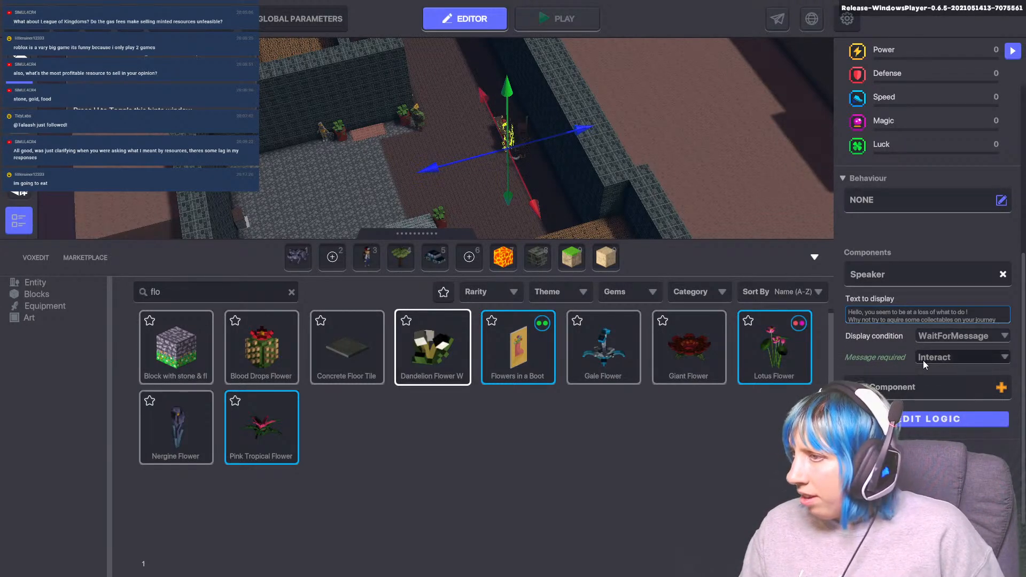
{"action": "scroll", "coordinate": [924, 419], "scroll_direction": "up", "scroll_amount": 3}
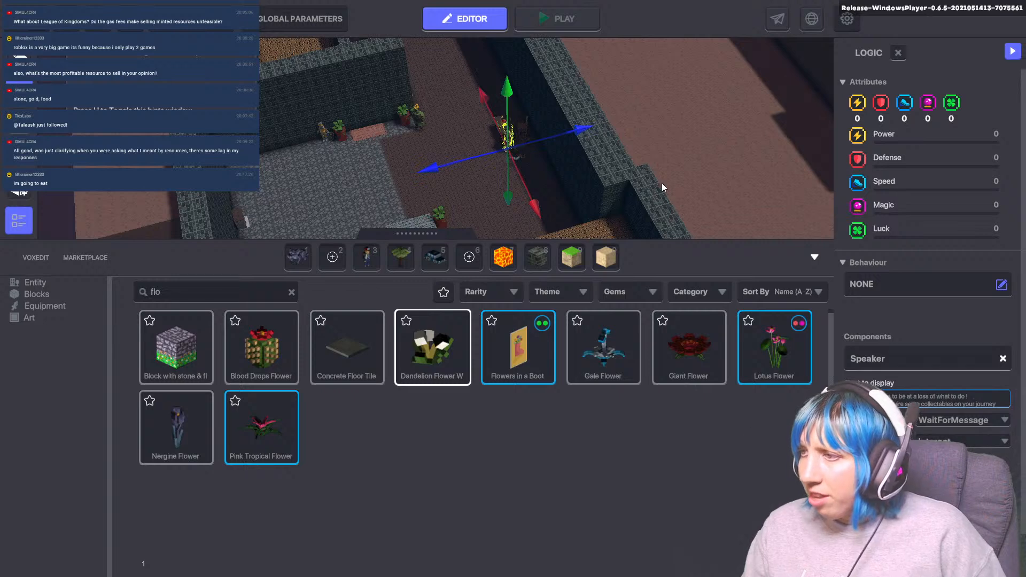
- Return to the witch beside the spawn point and look through the messages offered for its Speaker component
{"action": "middle_click_drag", "start_coordinate": [661, 183], "coordinate": [110, 220]}
{"action": "middle_click_drag", "start_coordinate": [694, 123], "coordinate": [171, 225]}
{"action": "middle_click_drag", "start_coordinate": [496, 117], "coordinate": [466, 156]}
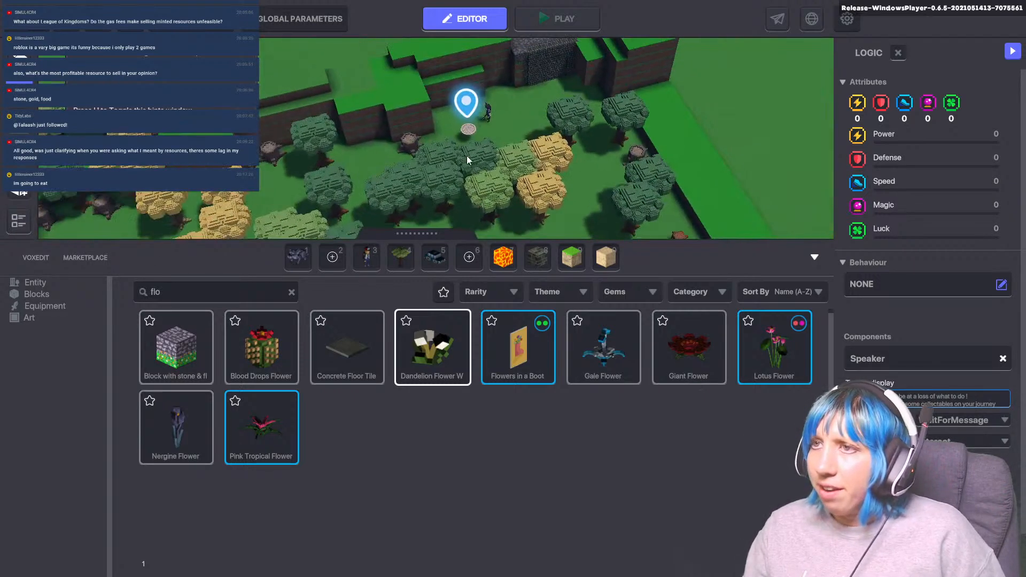
{"action": "left_click", "coordinate": [489, 114]}
{"action": "scroll", "coordinate": [489, 114], "scroll_direction": "up", "scroll_amount": 5}
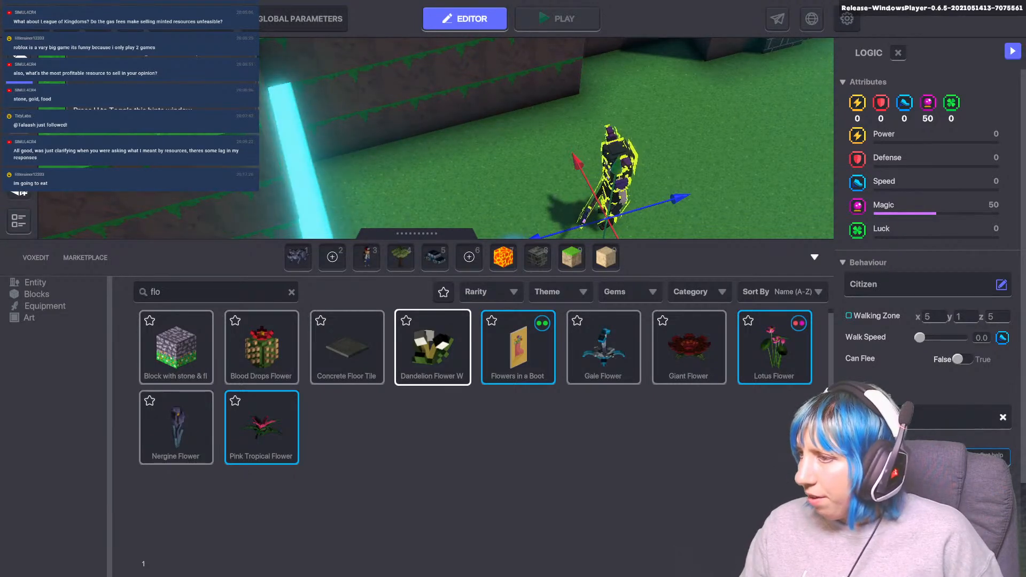
{"action": "scroll", "coordinate": [889, 348], "scroll_direction": "down", "scroll_amount": 3}
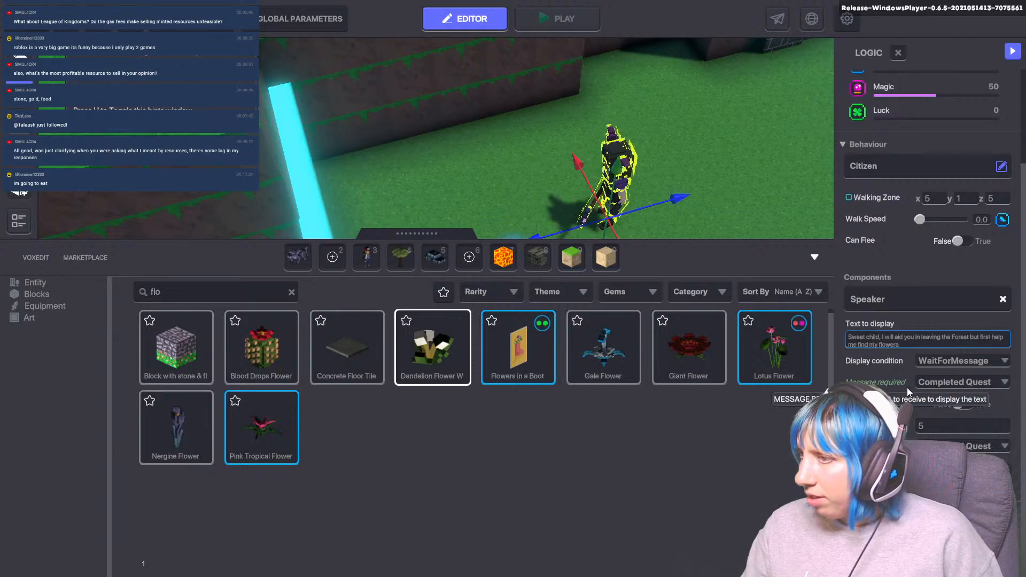
{"action": "left_click", "coordinate": [939, 383]}
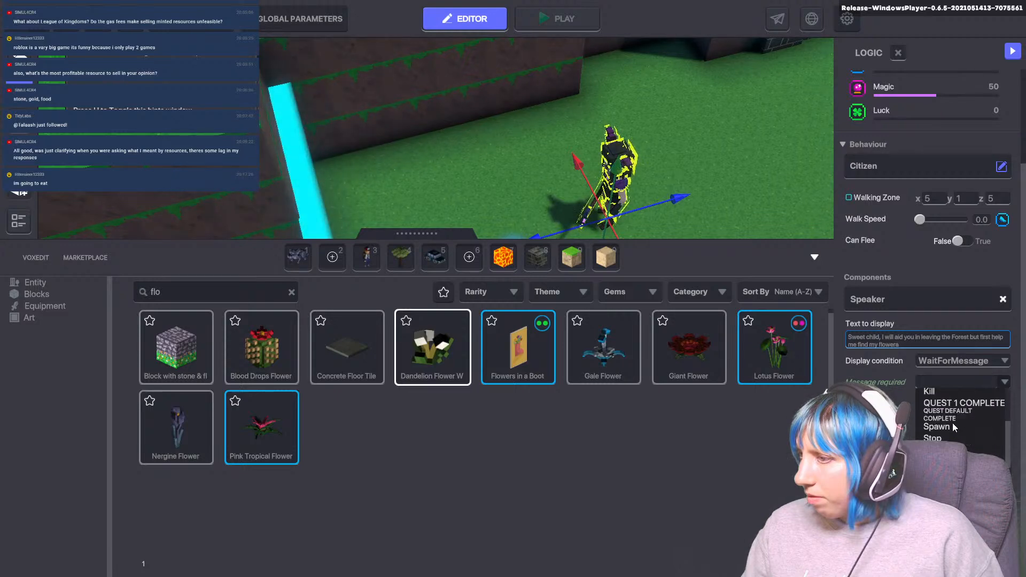
{"action": "left_click", "coordinate": [903, 389]}
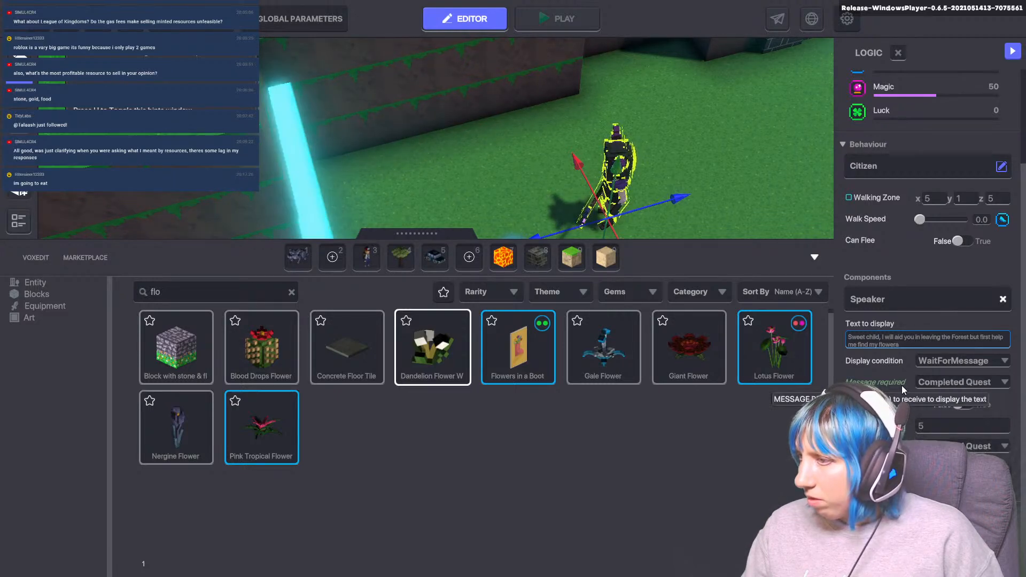
{"action": "scroll", "coordinate": [582, 144], "scroll_direction": "down", "scroll_amount": 4}
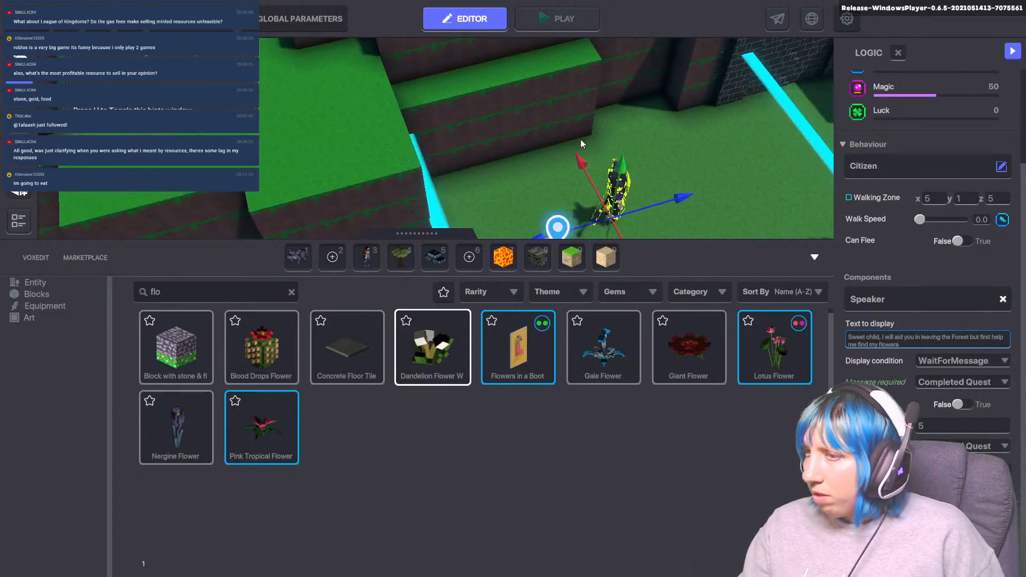
- Select the character inside the walled building again and recheck its Speaker settings
{"action": "scroll", "coordinate": [583, 143], "scroll_direction": "down", "scroll_amount": 4}
{"action": "middle_click_drag", "start_coordinate": [435, 202], "coordinate": [667, 59]}
{"action": "middle_click_drag", "start_coordinate": [399, 197], "coordinate": [844, 21]}
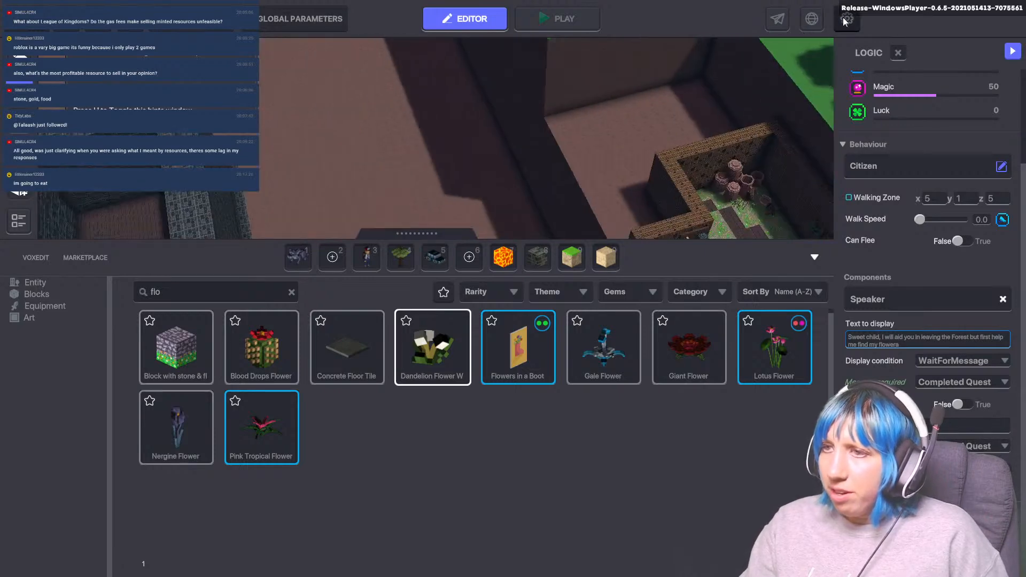
{"action": "left_click", "coordinate": [671, 141]}
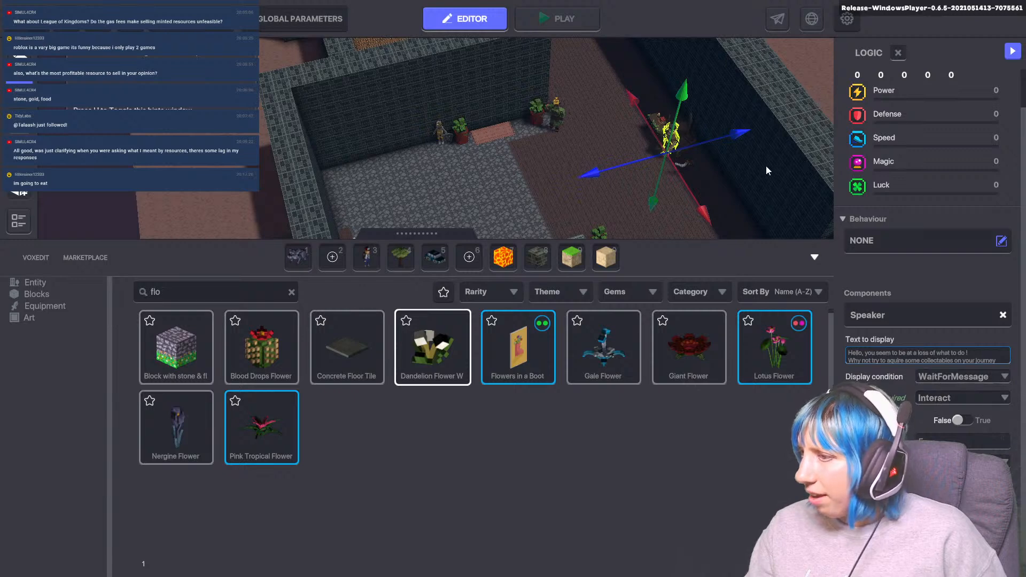
- Reselect the witch beside the spawn point and inspect it up close
{"action": "middle_click_drag", "start_coordinate": [765, 165], "coordinate": [459, 205]}
{"action": "middle_click_drag", "start_coordinate": [651, 98], "coordinate": [438, 181]}
{"action": "middle_click_drag", "start_coordinate": [518, 87], "coordinate": [409, 184]}
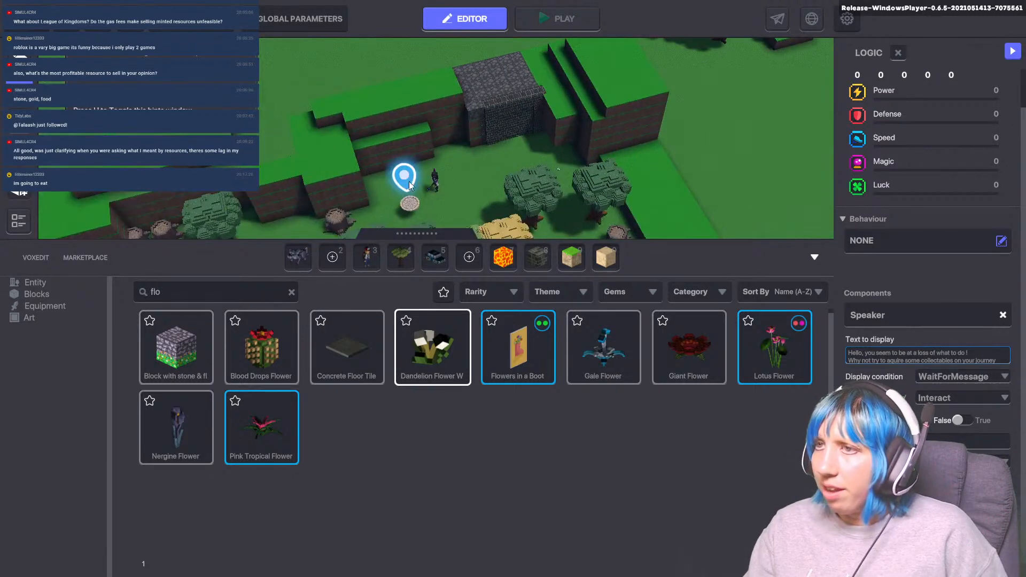
{"action": "left_click", "coordinate": [433, 181]}
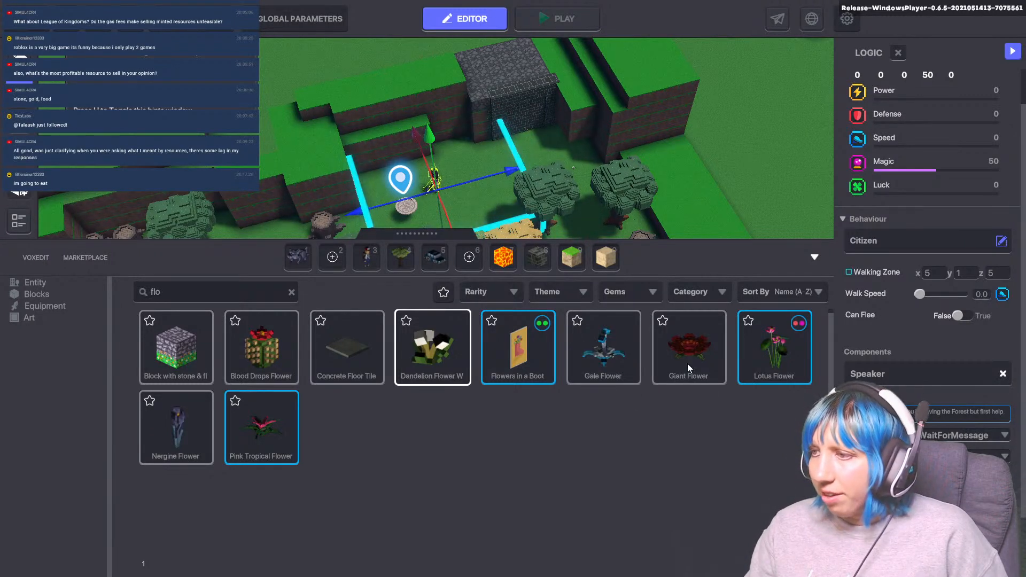
{"action": "scroll", "coordinate": [663, 344], "scroll_direction": "up", "scroll_amount": 1}
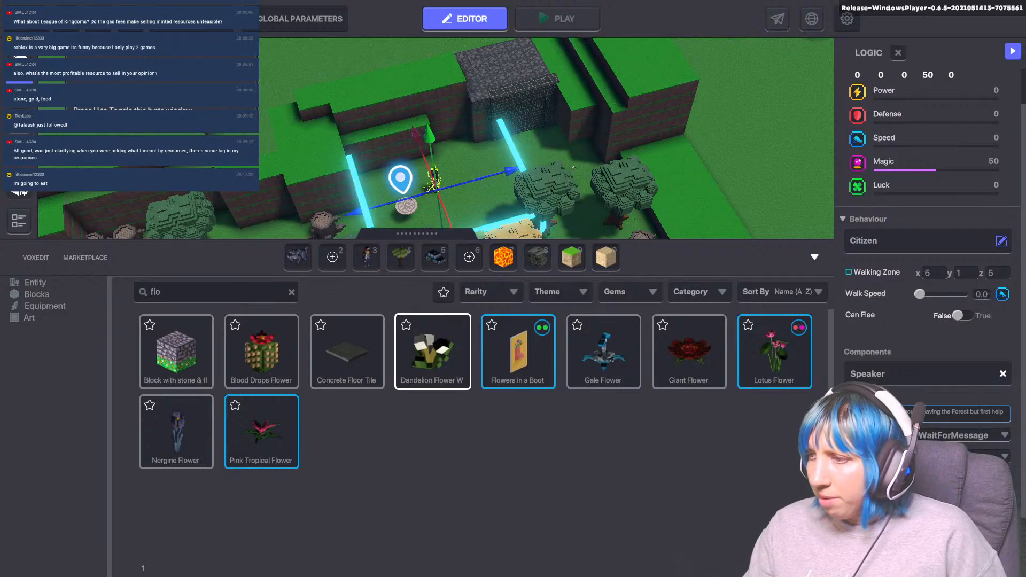
{"action": "scroll", "coordinate": [463, 197], "scroll_direction": "up", "scroll_amount": 5}
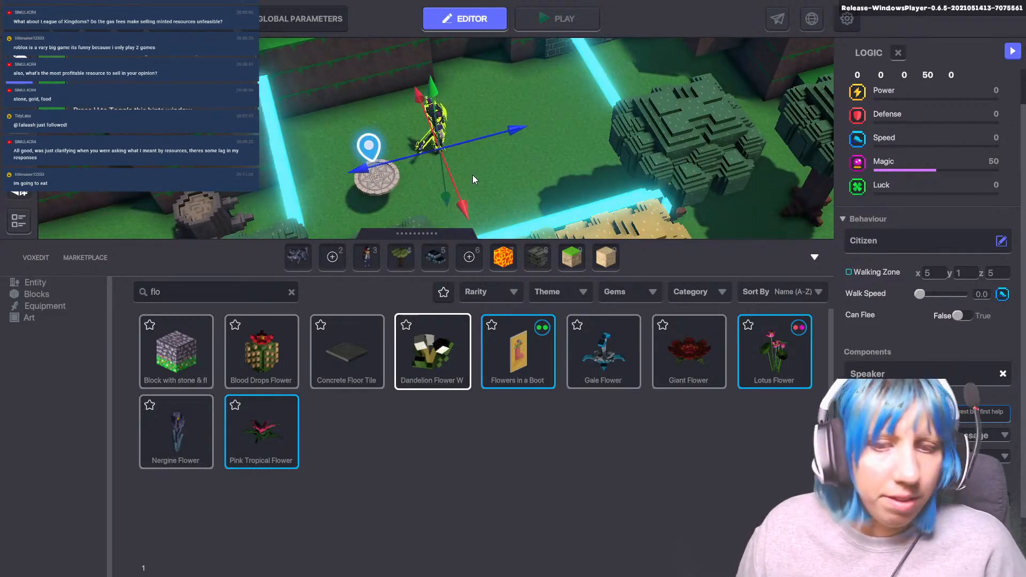
{"action": "scroll", "coordinate": [413, 178], "scroll_direction": "up", "scroll_amount": 3}
{"action": "scroll", "coordinate": [405, 180], "scroll_direction": "down", "scroll_amount": 2}
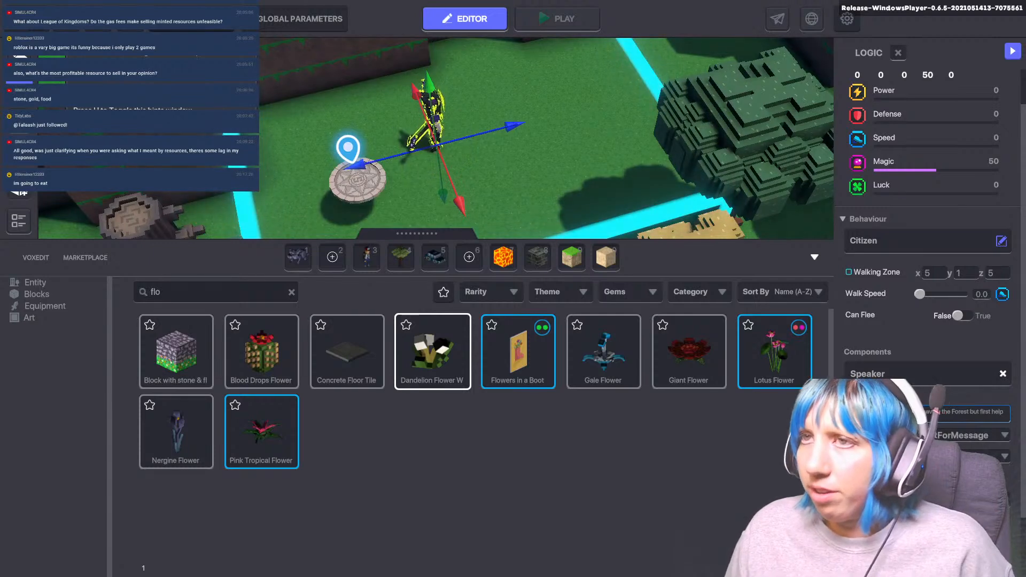
- Open the global parameters and review the unlock, launch and quest type settings of QUEST DEFAULT
{"action": "left_click", "coordinate": [301, 19]}
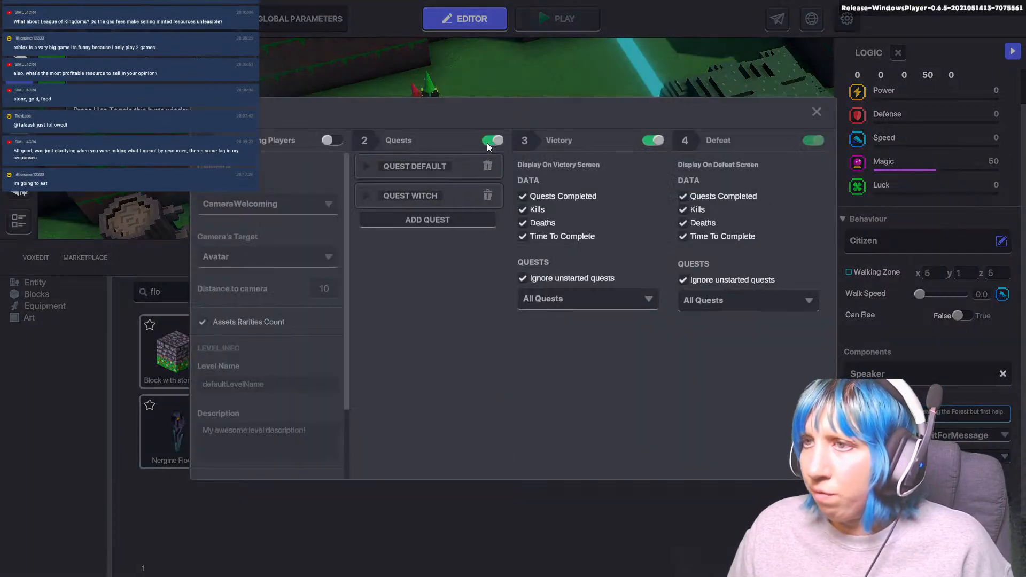
{"action": "left_click", "coordinate": [427, 166]}
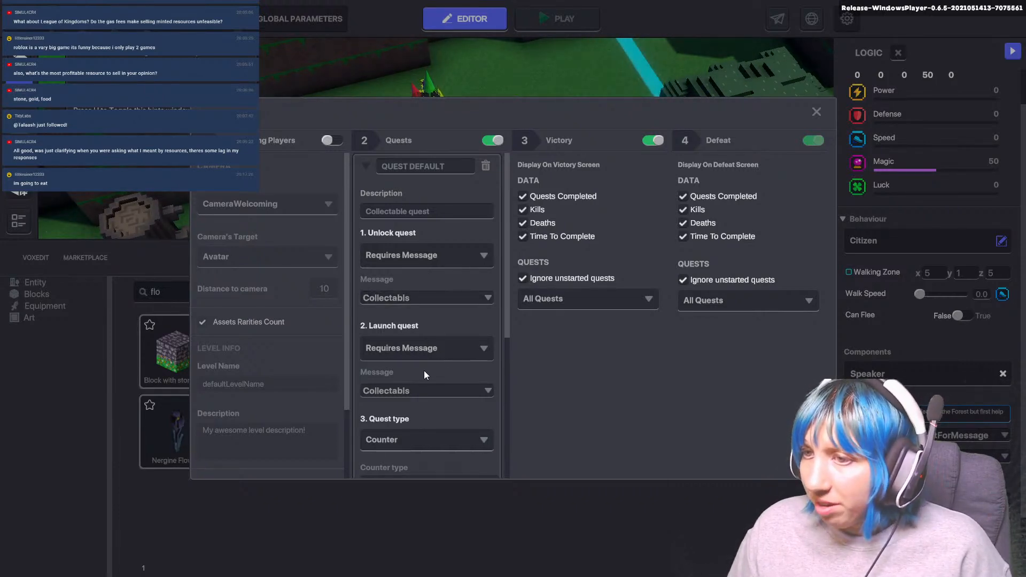
{"action": "scroll", "coordinate": [422, 371], "scroll_direction": "down", "scroll_amount": 1}
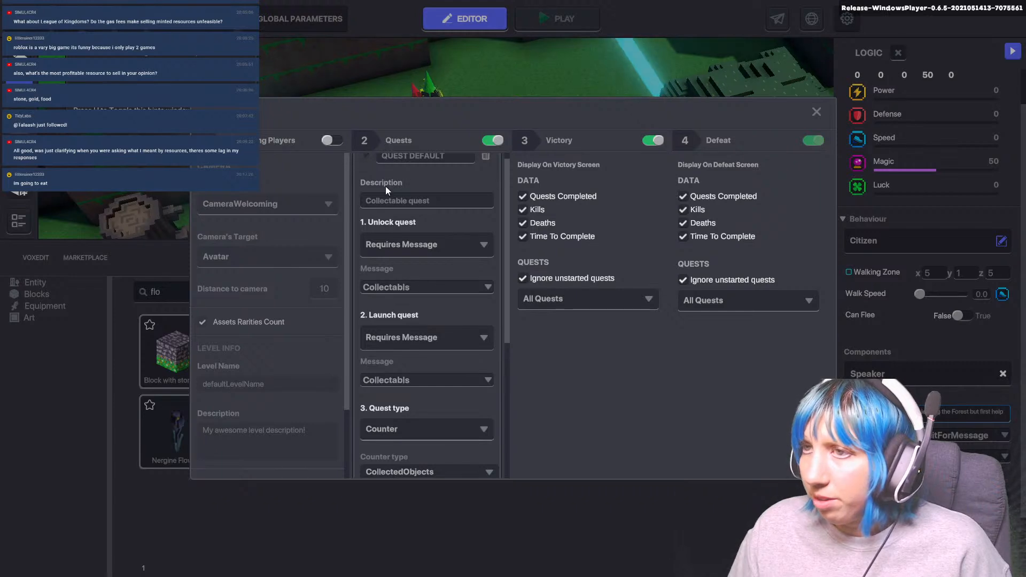
{"action": "scroll", "coordinate": [371, 196], "scroll_direction": "up", "scroll_amount": 1}
{"action": "left_click", "coordinate": [365, 165]}
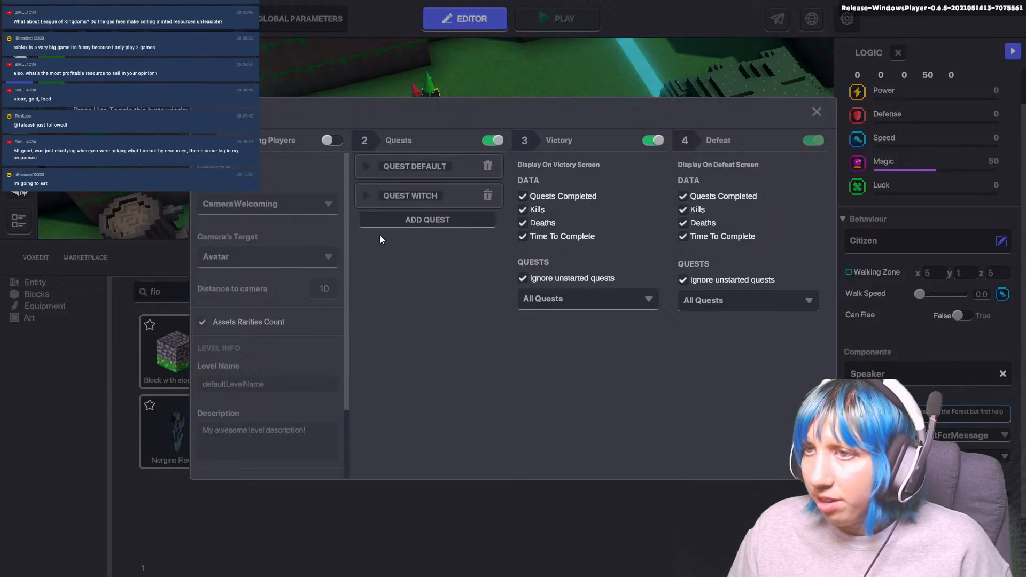
- Set the launch message of QUEST WITCH to Interact
{"action": "left_click", "coordinate": [365, 196]}
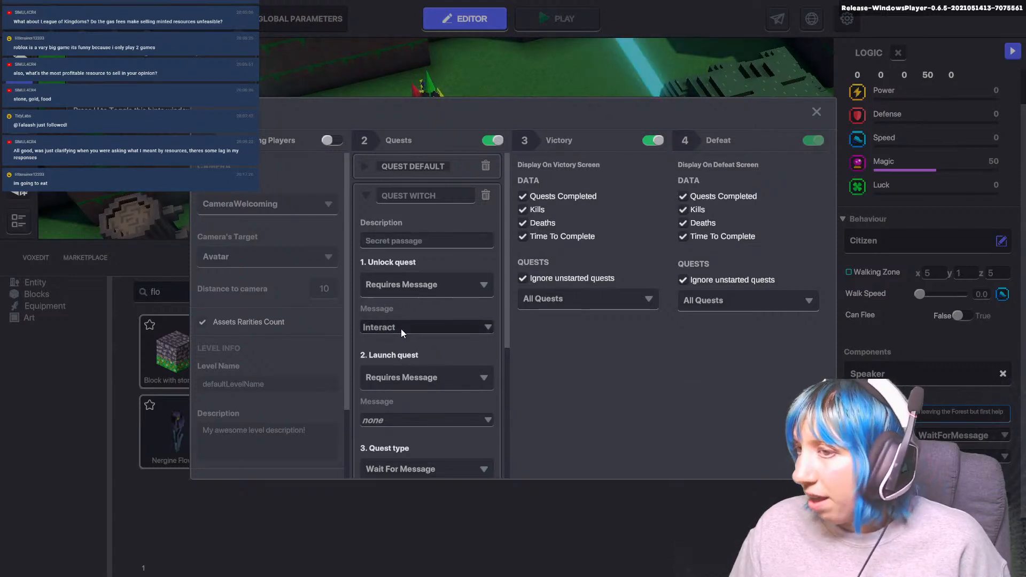
{"action": "left_click", "coordinate": [412, 421]}
{"action": "scroll", "coordinate": [396, 460], "scroll_direction": "down", "scroll_amount": 1}
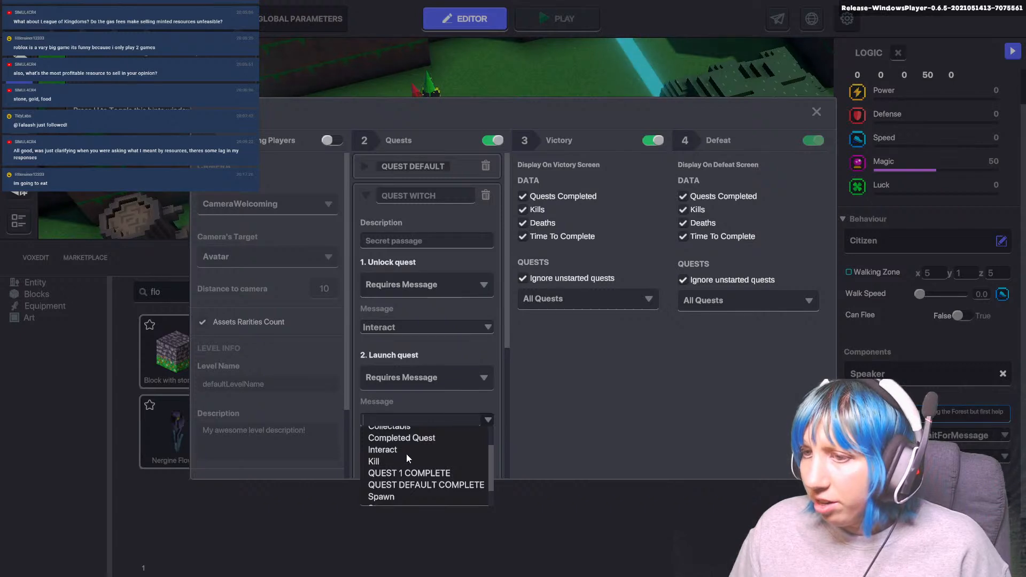
{"action": "scroll", "coordinate": [407, 453], "scroll_direction": "down", "scroll_amount": 1}
{"action": "scroll", "coordinate": [410, 453], "scroll_direction": "up", "scroll_amount": 2}
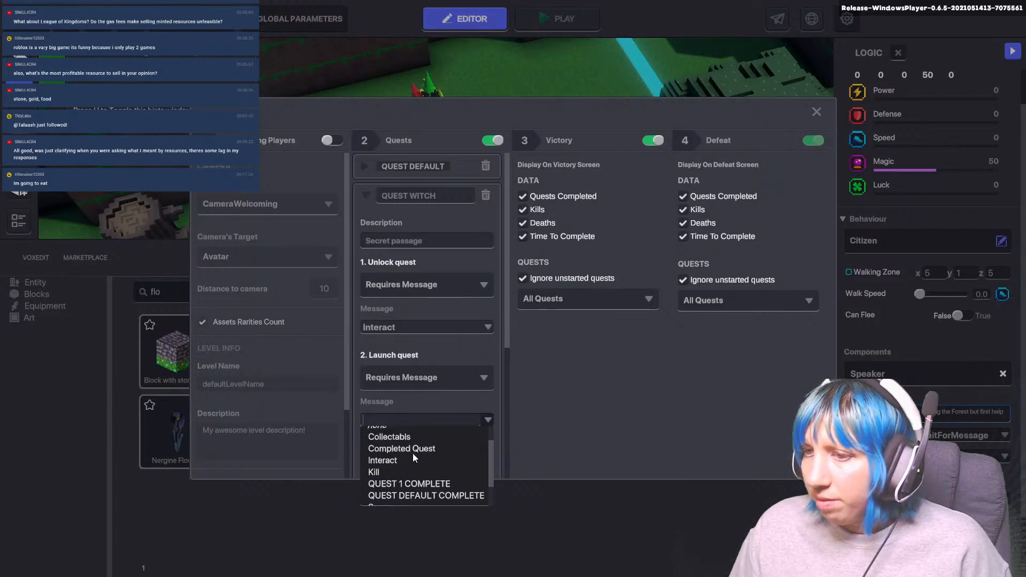
{"action": "scroll", "coordinate": [422, 449], "scroll_direction": "down", "scroll_amount": 1}
{"action": "scroll", "coordinate": [424, 452], "scroll_direction": "up", "scroll_amount": 1}
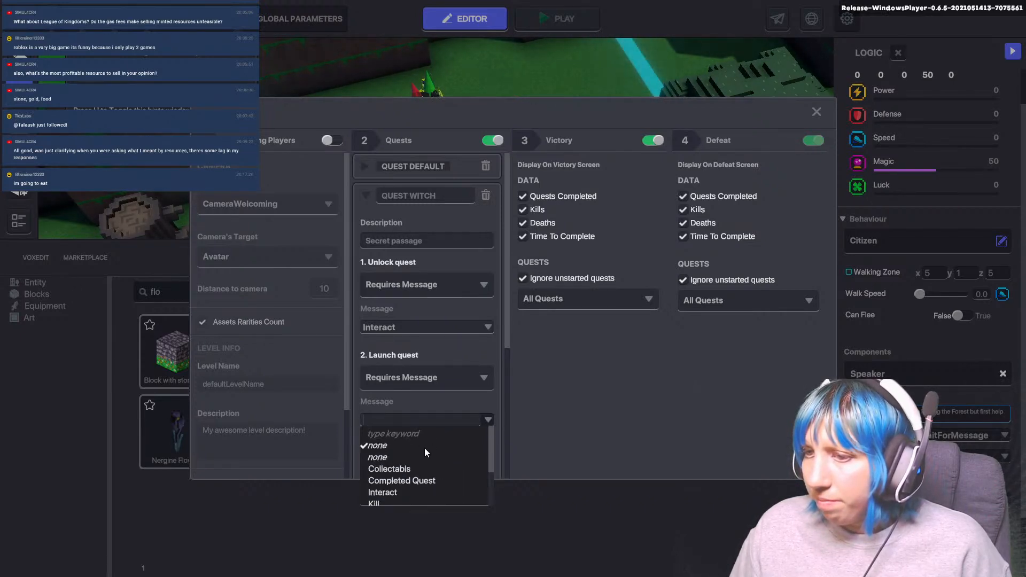
{"action": "scroll", "coordinate": [424, 453], "scroll_direction": "down", "scroll_amount": 1}
{"action": "scroll", "coordinate": [425, 451], "scroll_direction": "down", "scroll_amount": 1}
{"action": "scroll", "coordinate": [424, 453], "scroll_direction": "up", "scroll_amount": 2}
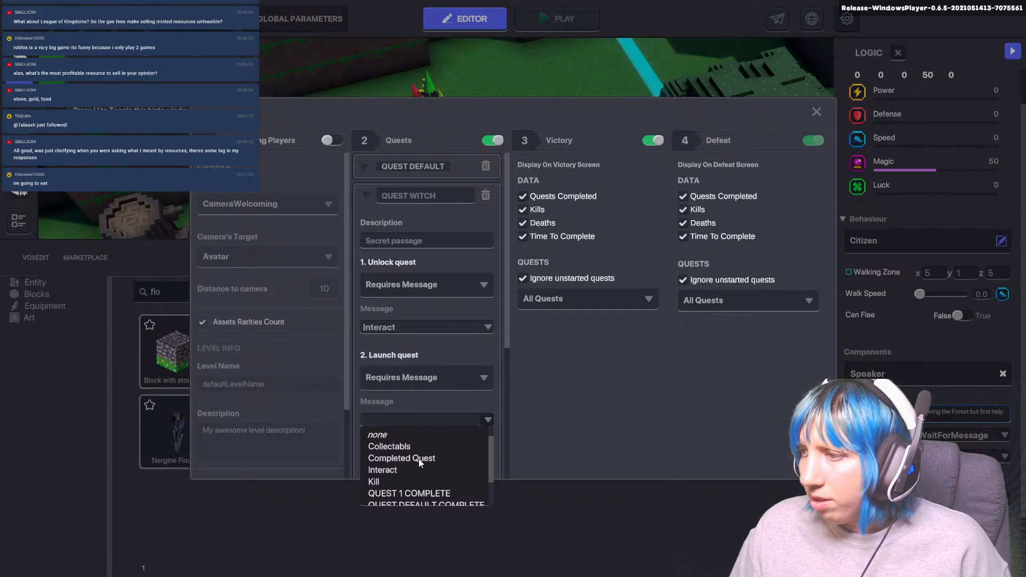
{"action": "scroll", "coordinate": [416, 465], "scroll_direction": "down", "scroll_amount": 1}
{"action": "scroll", "coordinate": [395, 454], "scroll_direction": "up", "scroll_amount": 1}
{"action": "left_click", "coordinate": [386, 450]}
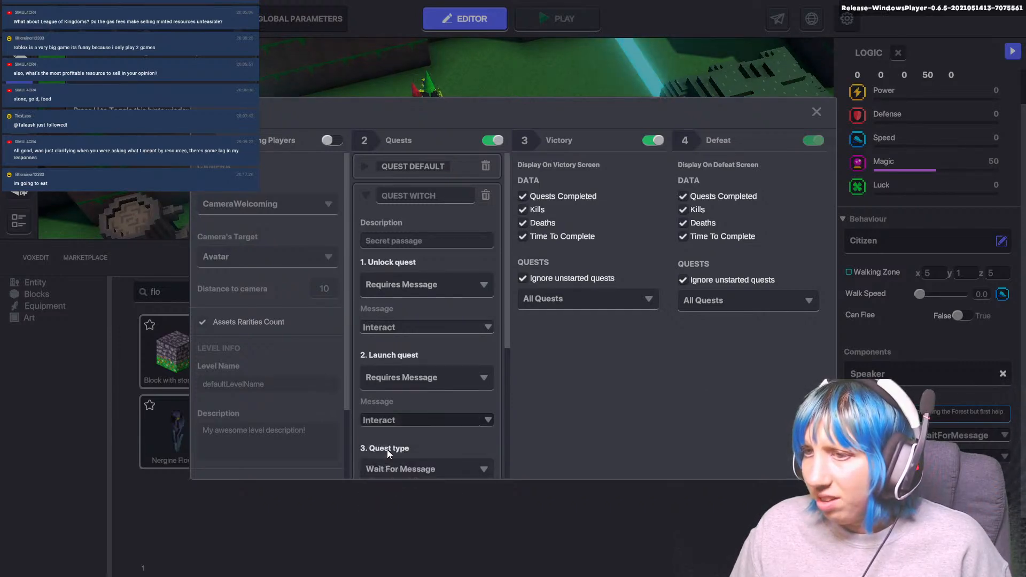
- Choose Wait For Message as QUEST WITCH's quest type and look through the options for its message to receive
{"action": "scroll", "coordinate": [406, 427], "scroll_direction": "down", "scroll_amount": 3}
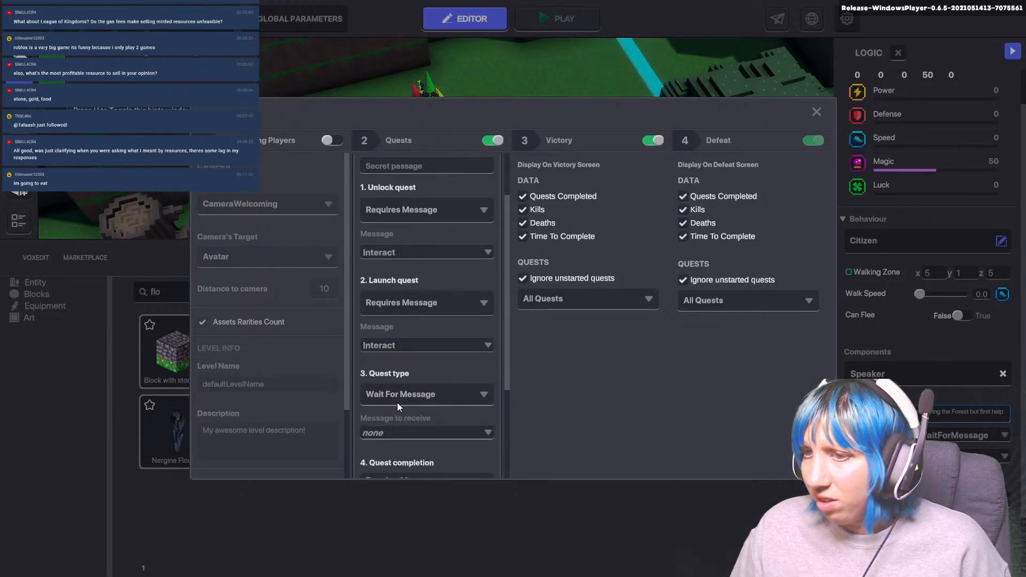
{"action": "left_click", "coordinate": [415, 394]}
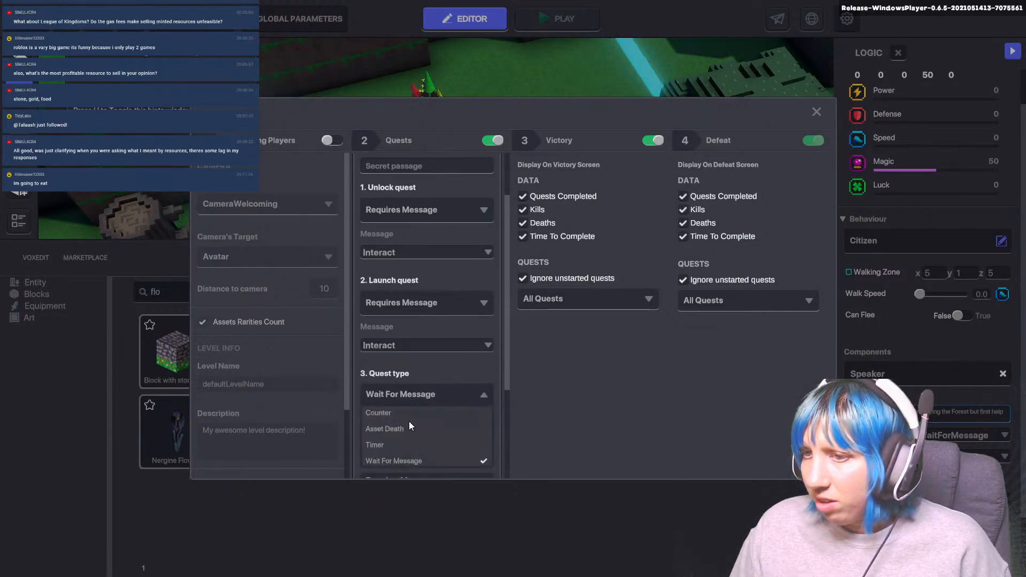
{"action": "left_click", "coordinate": [409, 457]}
{"action": "scroll", "coordinate": [420, 409], "scroll_direction": "down", "scroll_amount": 1}
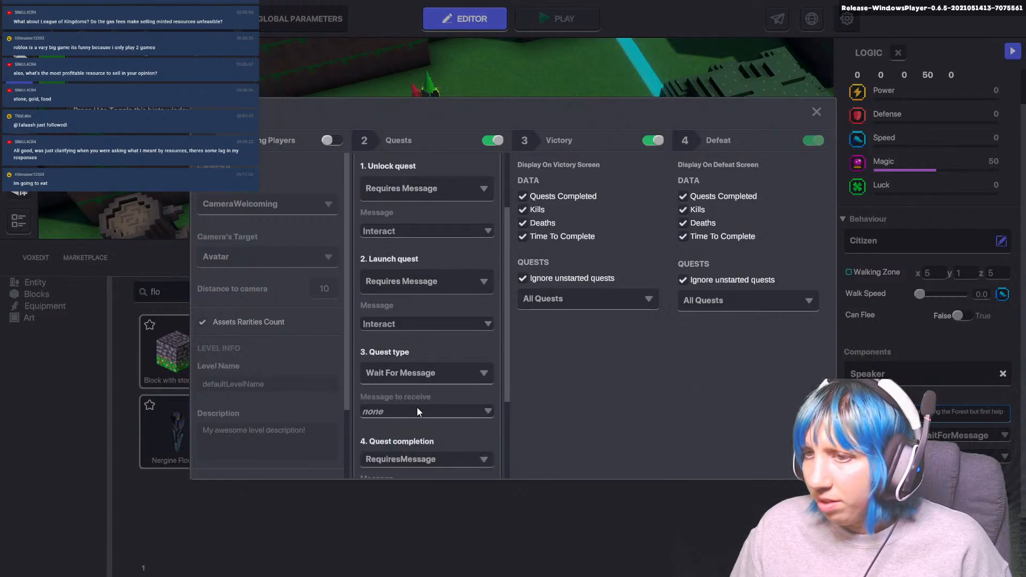
{"action": "left_click", "coordinate": [413, 411]}
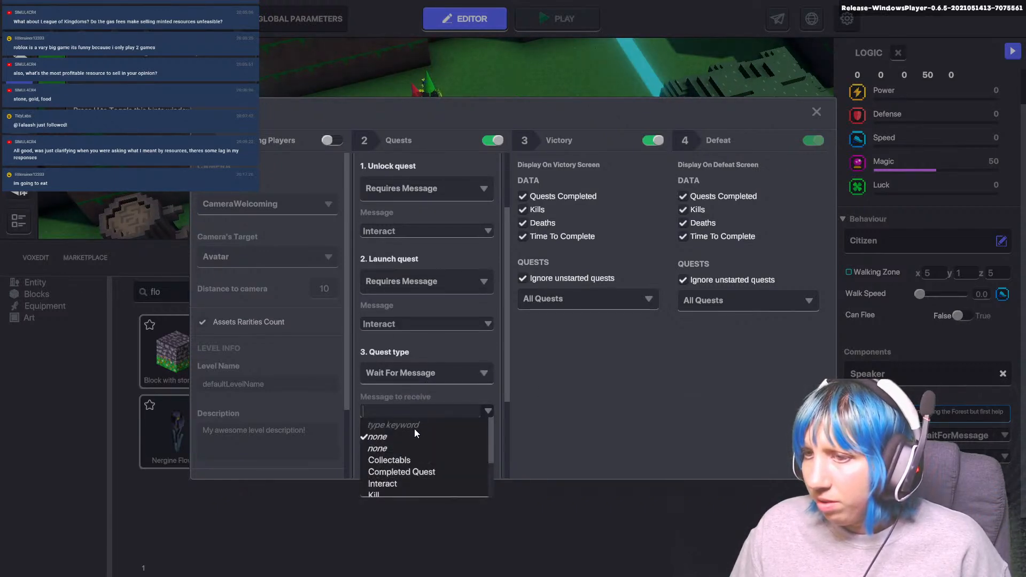
{"action": "scroll", "coordinate": [409, 443], "scroll_direction": "down", "scroll_amount": 3}
{"action": "left_click", "coordinate": [553, 422]}
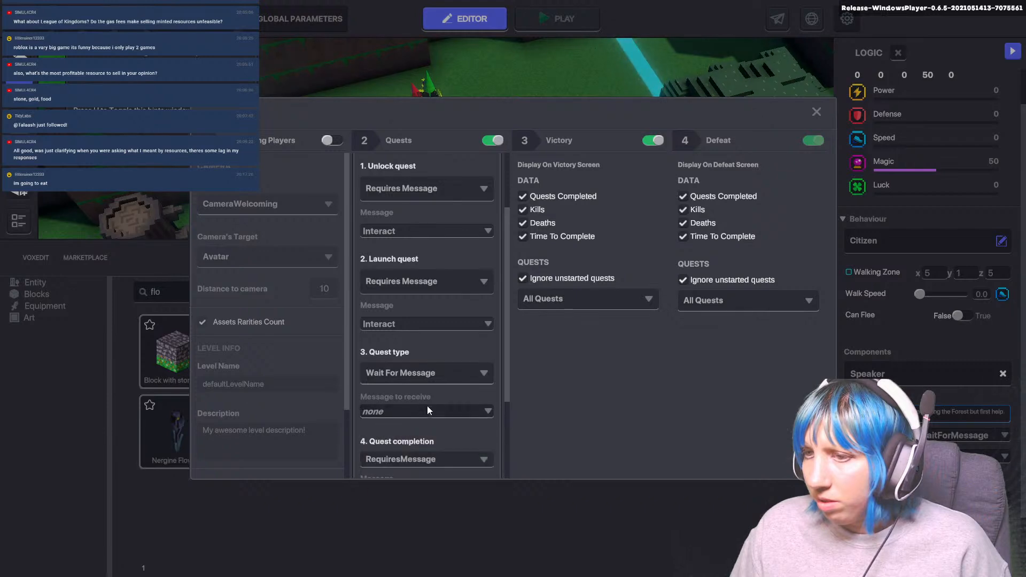
- Set QUEST WITCH's quest completion message to Completed Quest
{"action": "scroll", "coordinate": [412, 425], "scroll_direction": "down", "scroll_amount": 2}
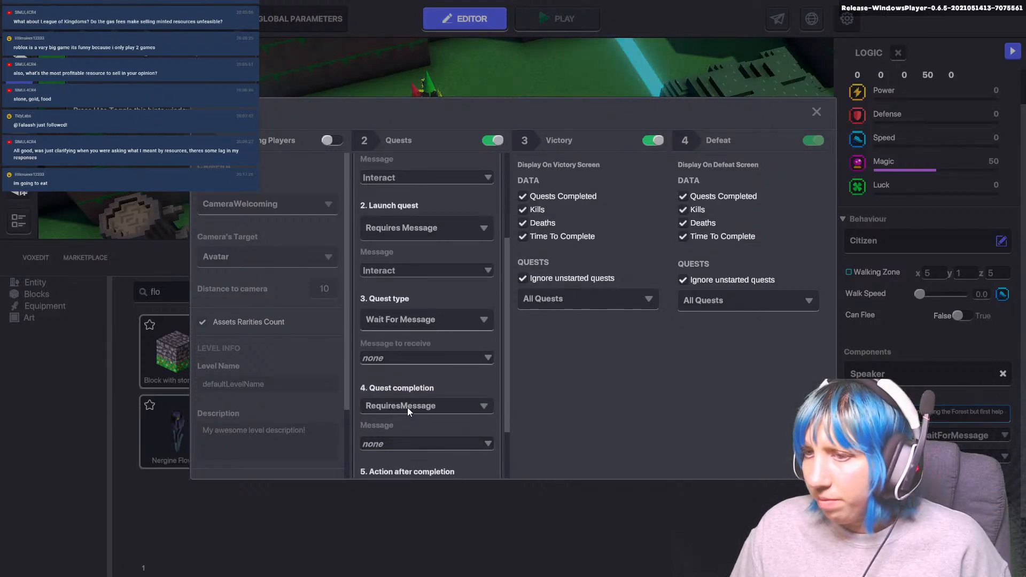
{"action": "left_click", "coordinate": [422, 409]}
{"action": "left_click", "coordinate": [422, 408]}
{"action": "scroll", "coordinate": [418, 449], "scroll_direction": "down", "scroll_amount": 2}
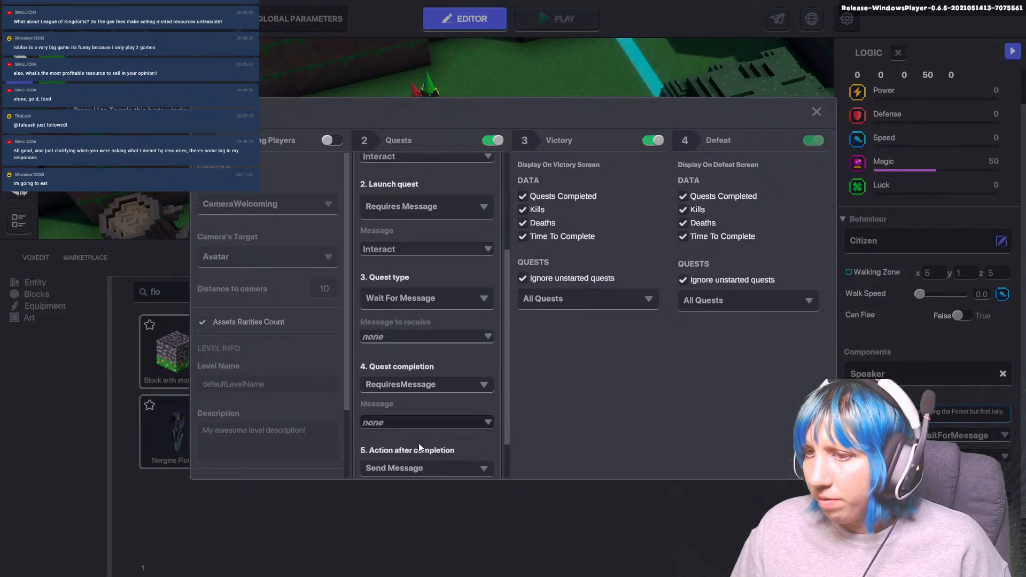
{"action": "left_click", "coordinate": [416, 400]}
{"action": "scroll", "coordinate": [409, 433], "scroll_direction": "down", "scroll_amount": 1}
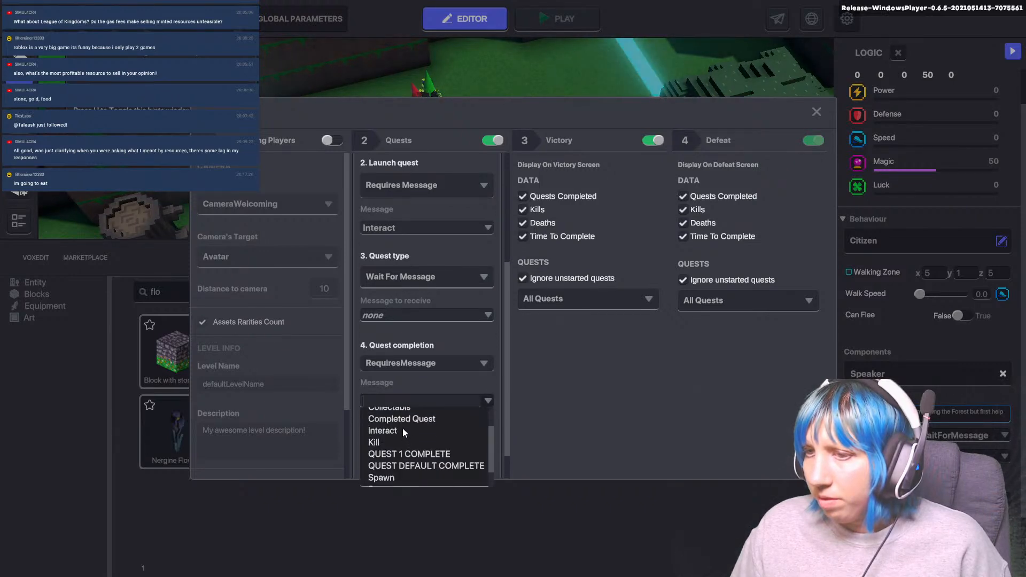
{"action": "left_click", "coordinate": [403, 420]}
{"action": "scroll", "coordinate": [433, 420], "scroll_direction": "down", "scroll_amount": 2}
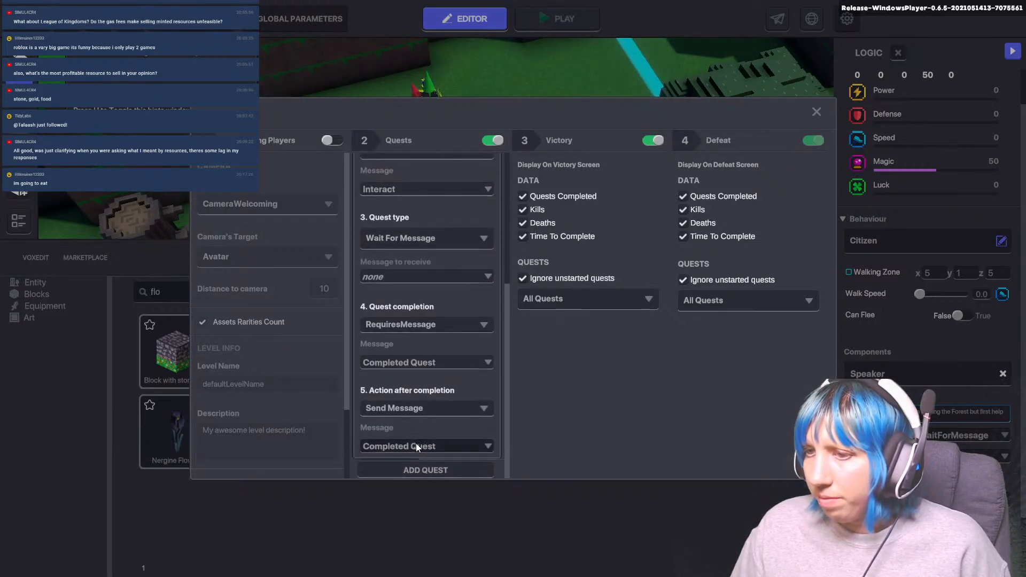
- Review QUEST WITCH's settings from unlock to action after completion, then close the global parameters
{"action": "scroll", "coordinate": [444, 427], "scroll_direction": "up", "scroll_amount": 8}
{"action": "scroll", "coordinate": [445, 424], "scroll_direction": "up", "scroll_amount": 3}
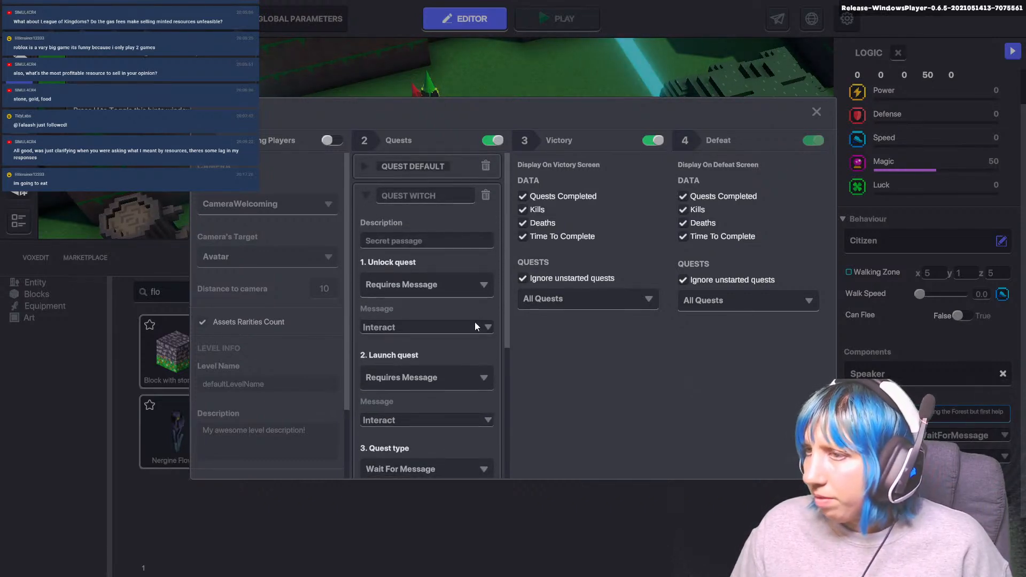
{"action": "scroll", "coordinate": [450, 374], "scroll_direction": "down", "scroll_amount": 11}
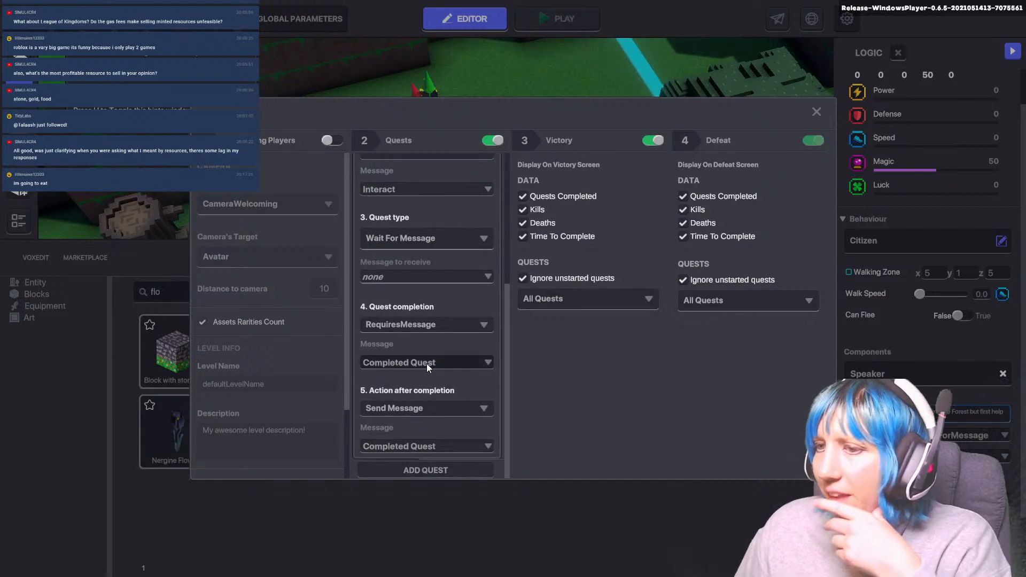
{"action": "scroll", "coordinate": [415, 338], "scroll_direction": "up", "scroll_amount": 11}
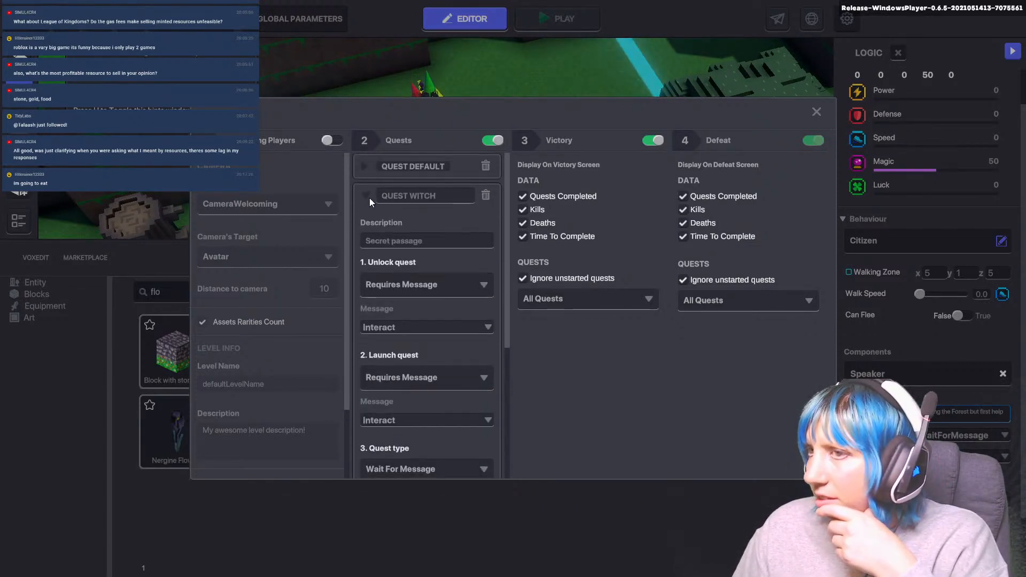
{"action": "left_click", "coordinate": [367, 194]}
{"action": "left_click", "coordinate": [812, 111]}
- Select the small flower between the two trees and inspect its Collectible settings
{"action": "key", "text": "w"}
{"action": "key", "text": "d"}
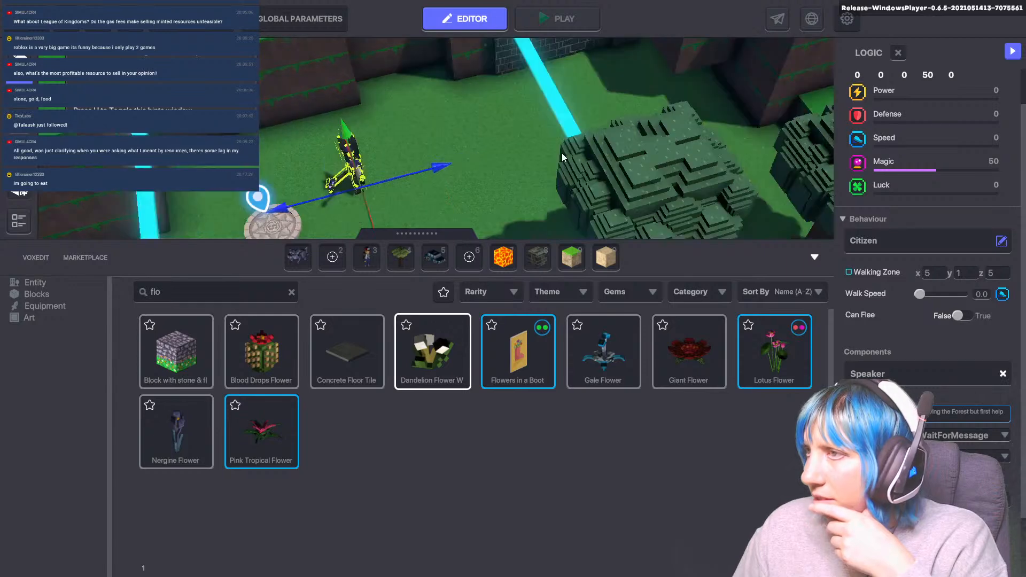
{"action": "key", "text": "a"}
{"action": "key", "text": "s"}
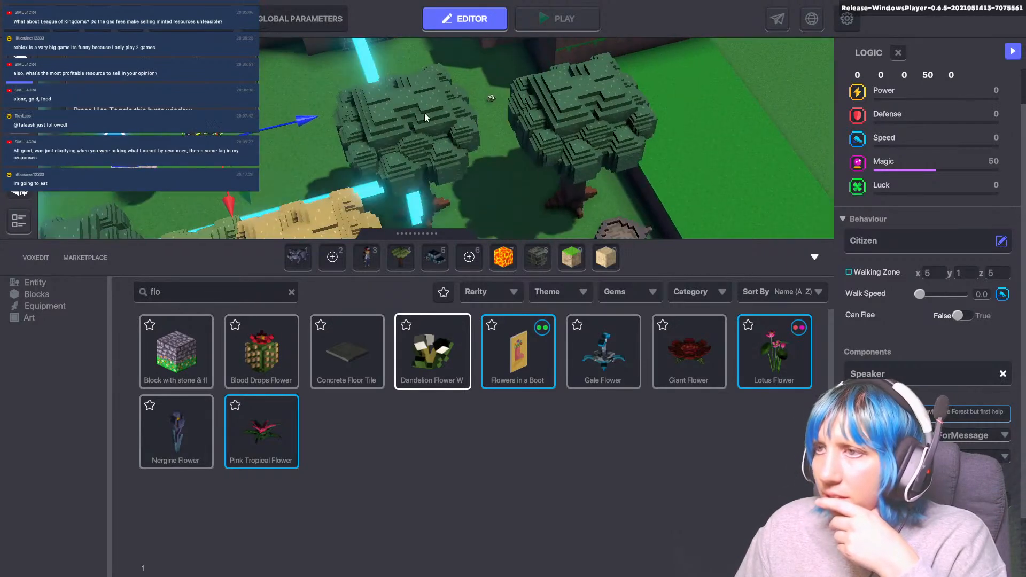
{"action": "left_click", "coordinate": [487, 96]}
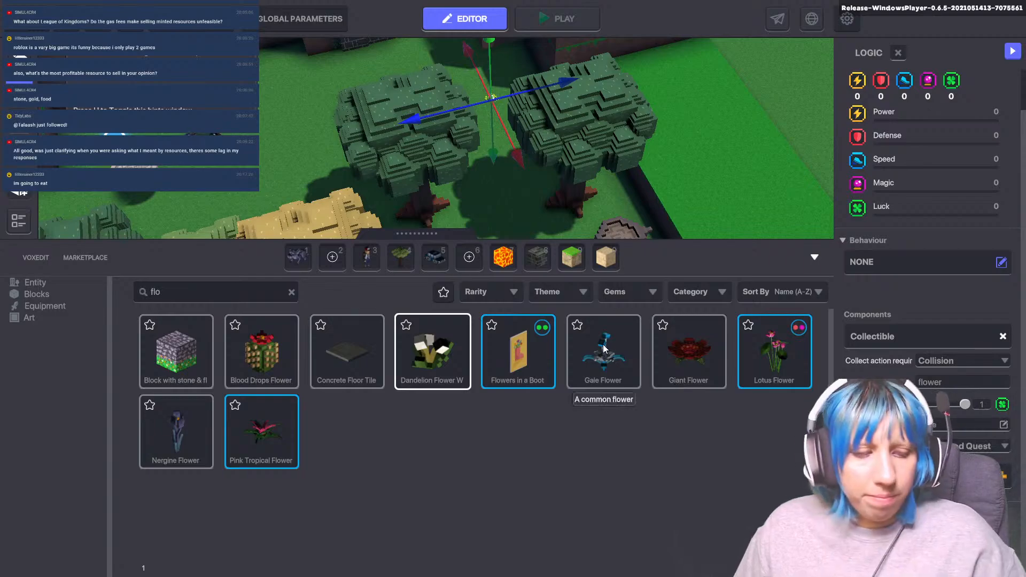
- Playtest the level by interacting with the witch beside the spawn point and running toward the brick door
{"action": "key", "text": "Tab"}
{"action": "key", "text": "w"}
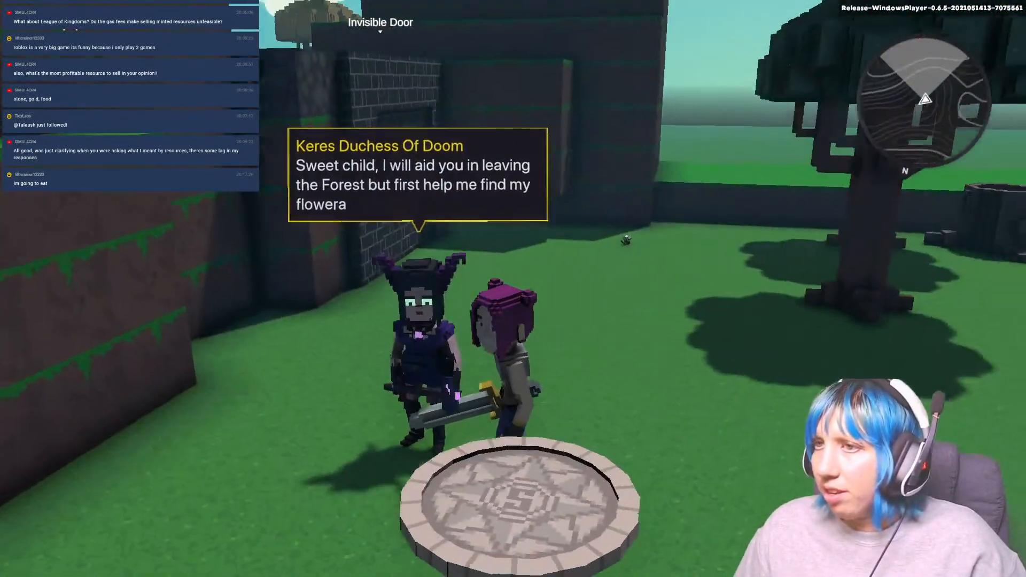
{"action": "key", "text": "e"}
{"action": "key", "text": "w"}
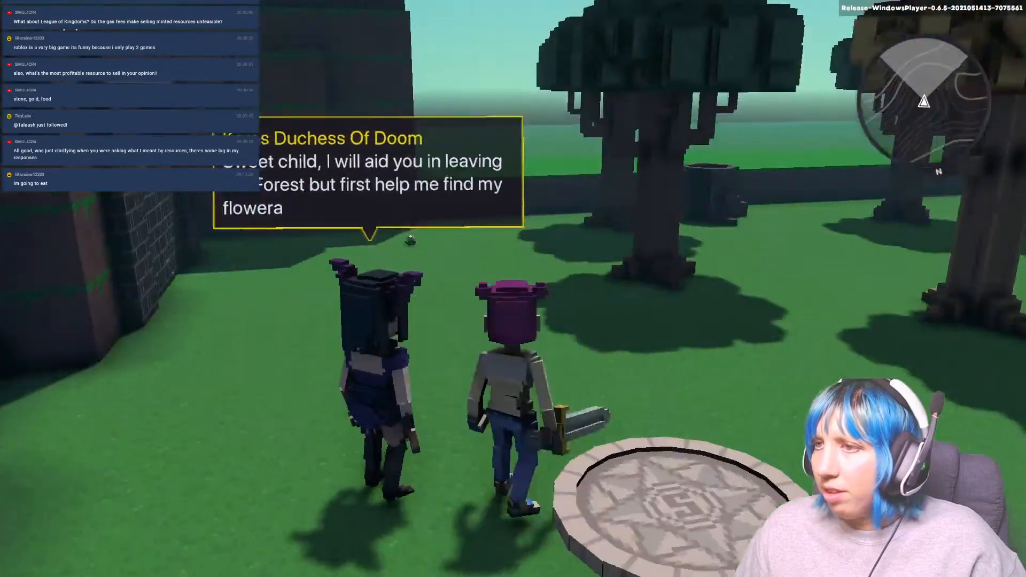
{"action": "key", "text": "w"}
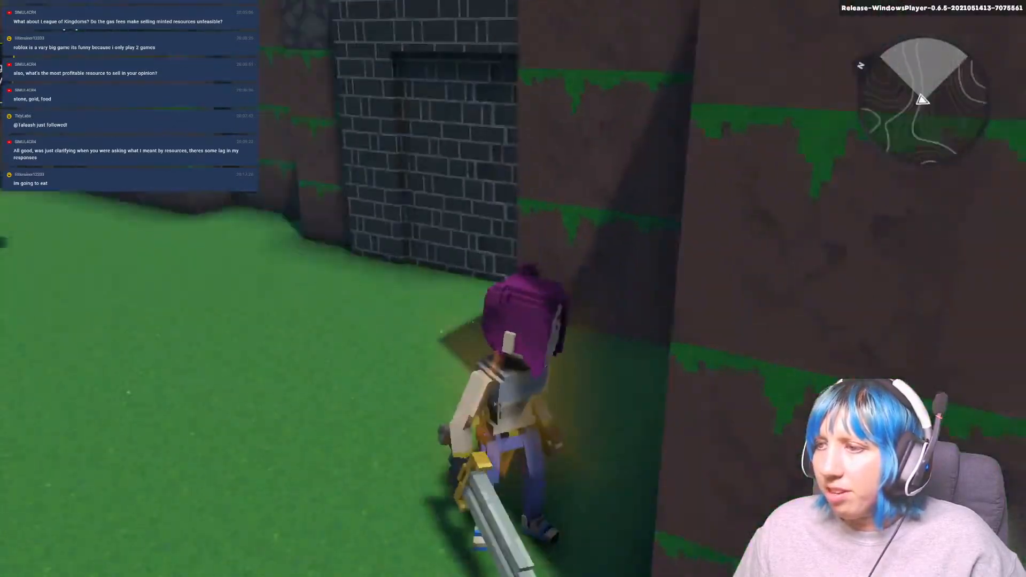
{"action": "key", "text": "w"}
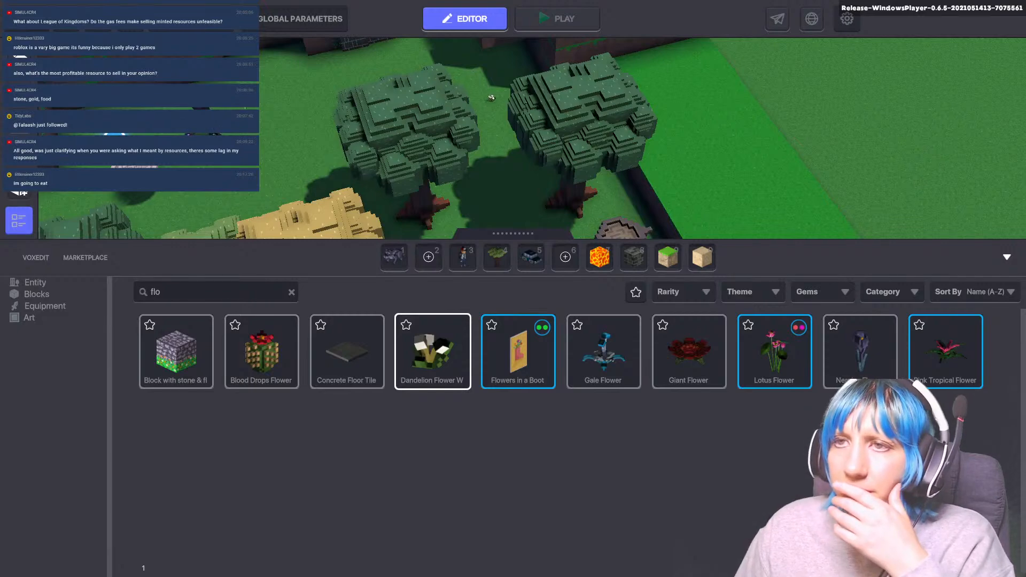
- Reselect the witch and compare her speaker settings with QUEST WITCH's unlock and launch settings
{"action": "left_click", "coordinate": [204, 122]}
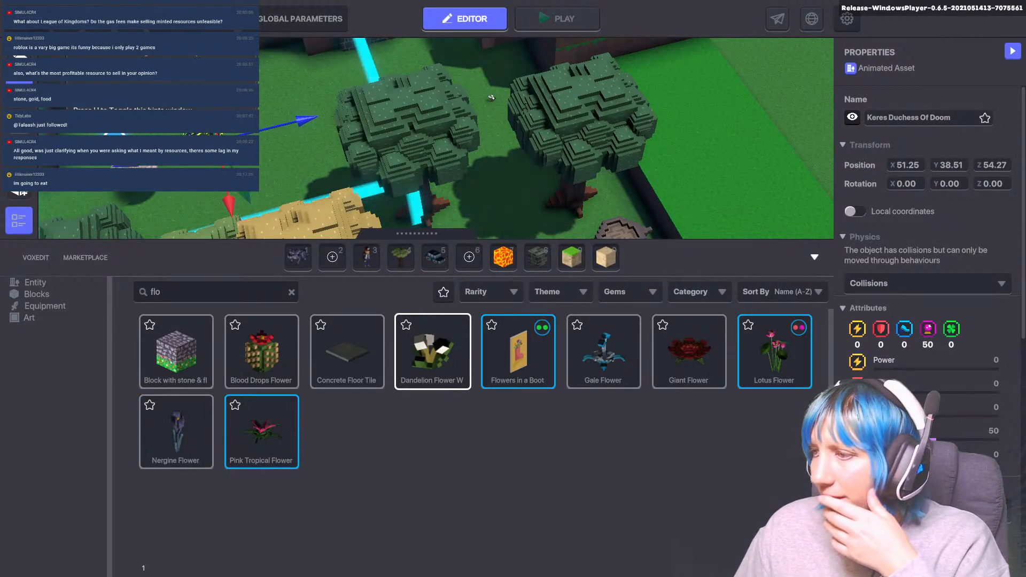
{"action": "scroll", "coordinate": [927, 342], "scroll_direction": "down", "scroll_amount": 5}
{"action": "left_click", "coordinate": [301, 20]}
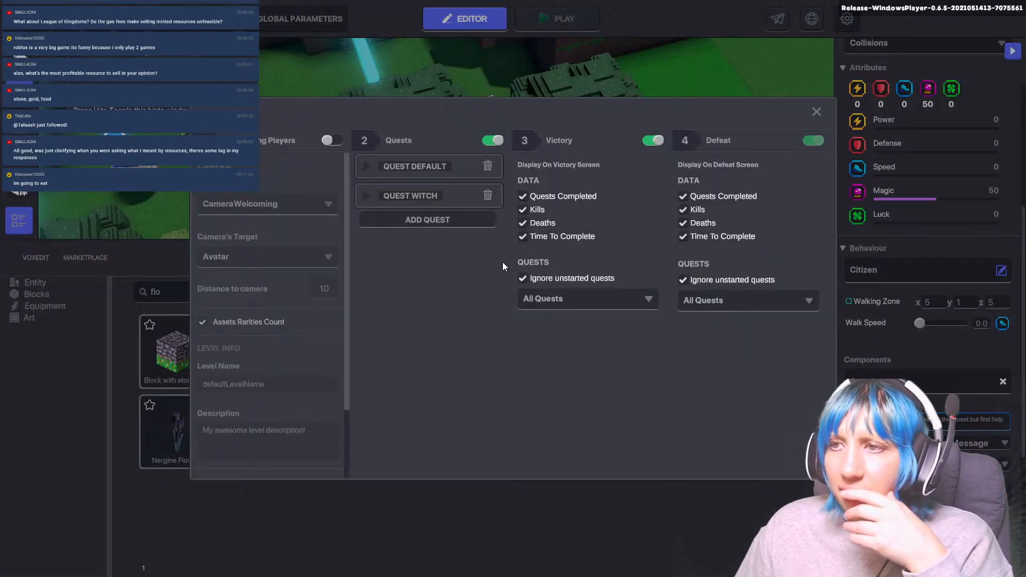
{"action": "left_click", "coordinate": [365, 196]}
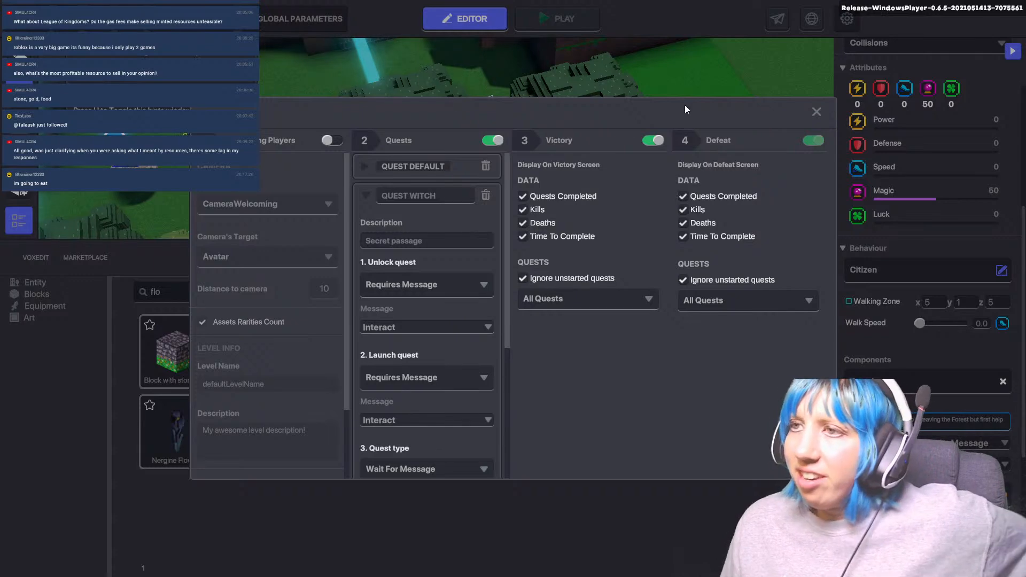
{"action": "left_click", "coordinate": [816, 112]}
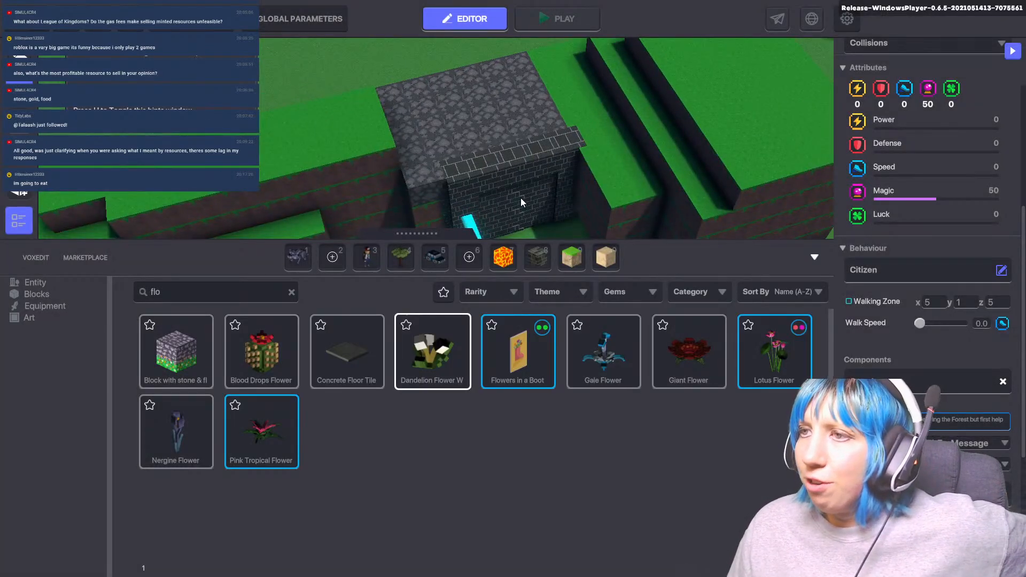
- Set the brick door's first required message to Completed Quest and keep Trigger as the second
{"action": "left_click", "coordinate": [521, 198]}
{"action": "middle_click_drag", "start_coordinate": [529, 164], "coordinate": [510, 141]}
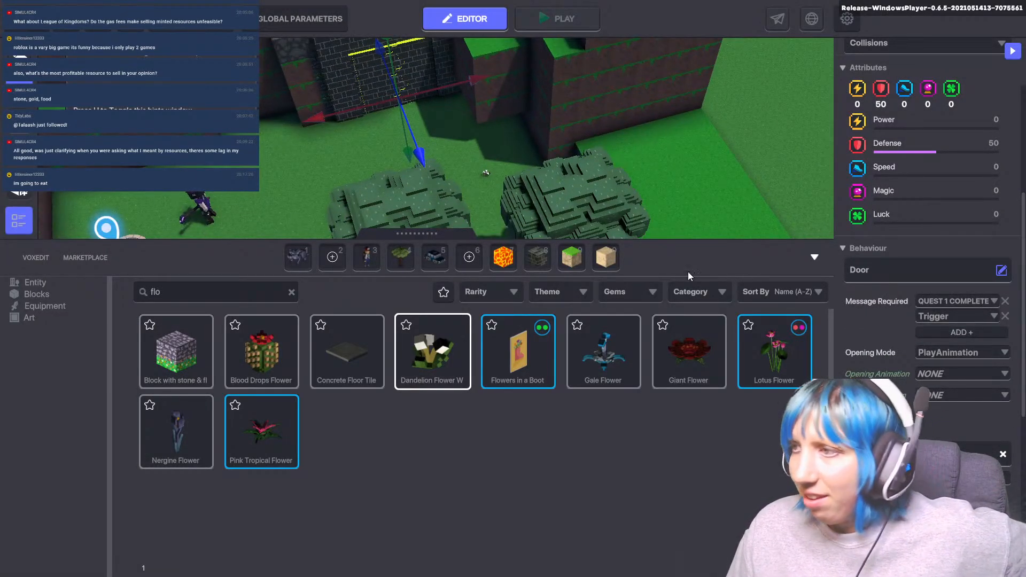
{"action": "left_click", "coordinate": [953, 302]}
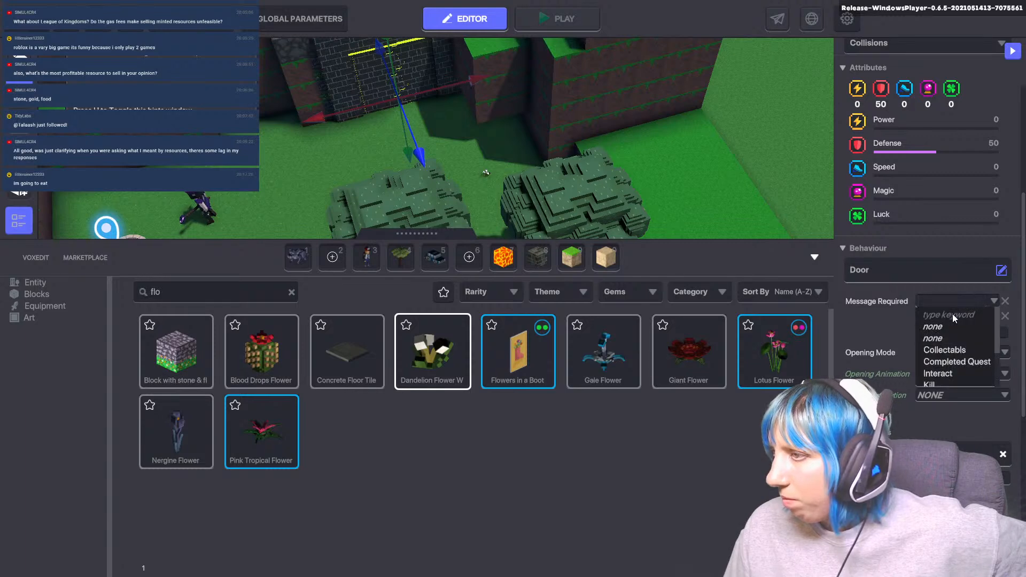
{"action": "left_click", "coordinate": [960, 363]}
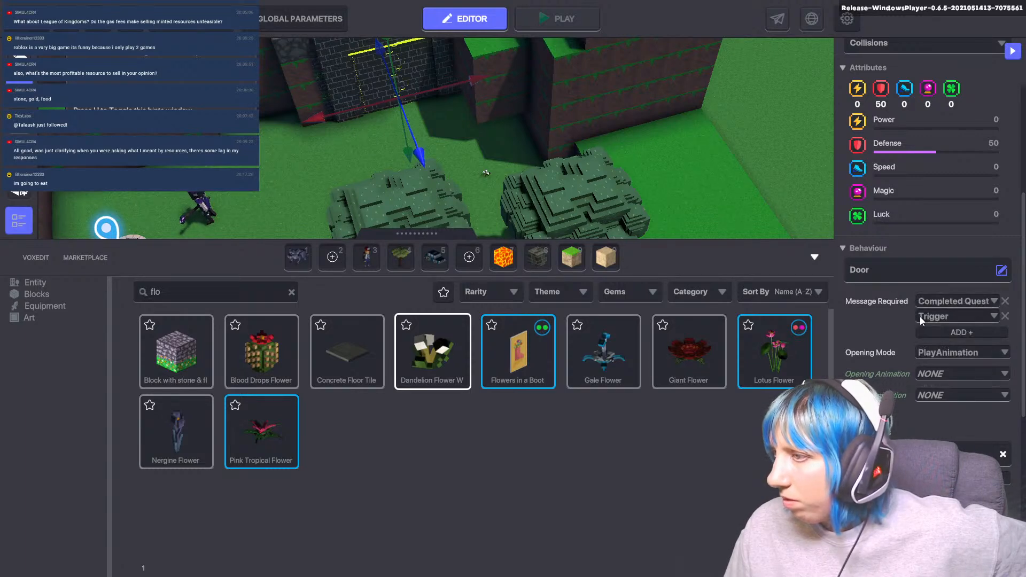
{"action": "left_click", "coordinate": [963, 316]}
{"action": "scroll", "coordinate": [961, 353], "scroll_direction": "down", "scroll_amount": 3}
{"action": "left_click", "coordinate": [948, 382]}
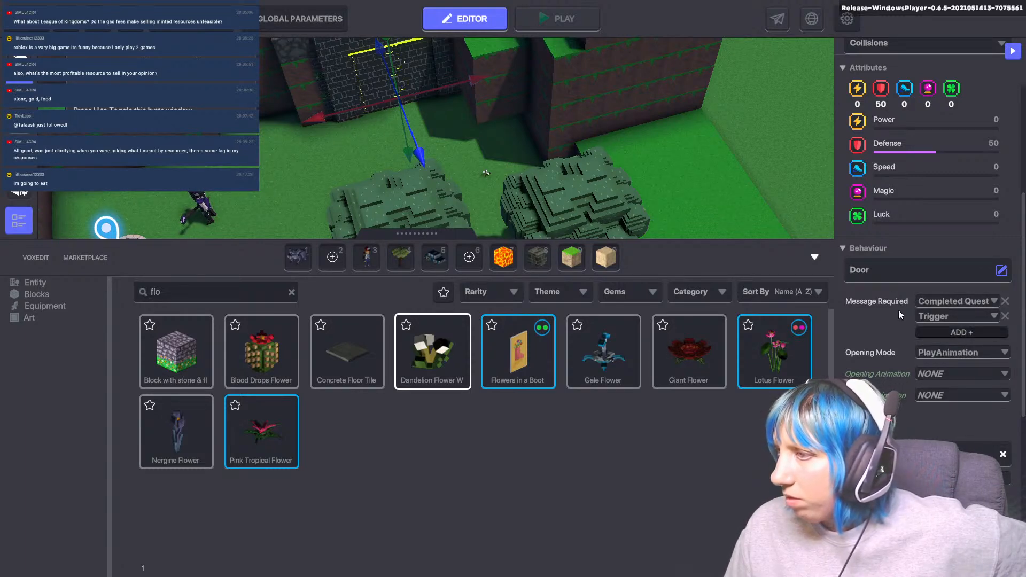
- Set QUEST WITCH's launch message to Completed Quest and close the global parameters
{"action": "left_click", "coordinate": [206, 19]}
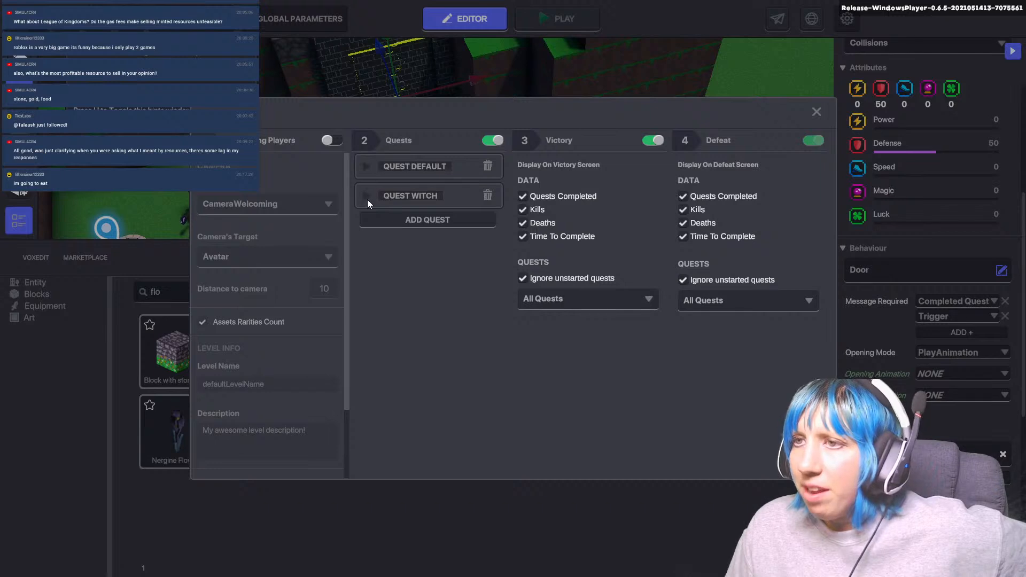
{"action": "left_click", "coordinate": [366, 195]}
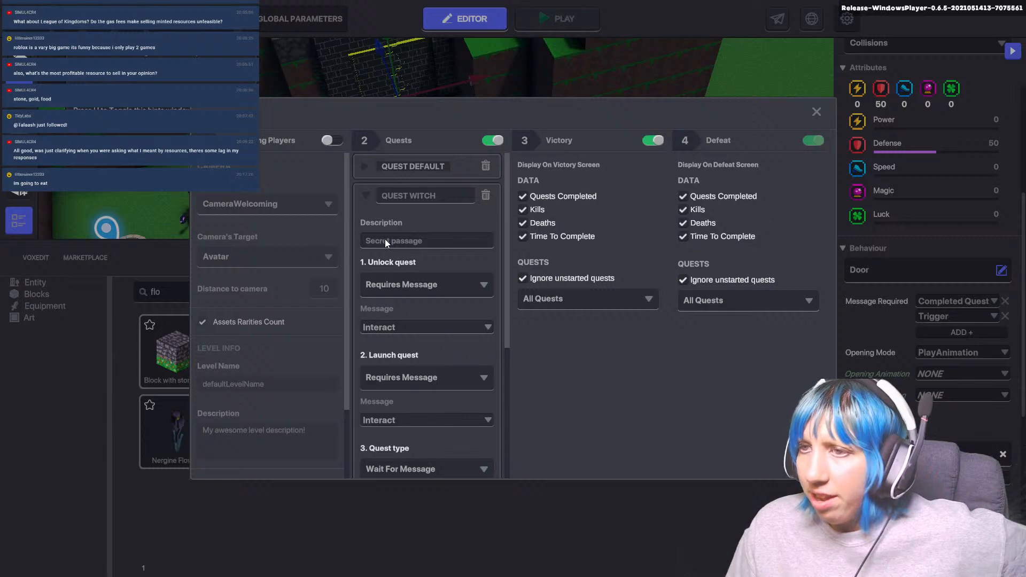
{"action": "scroll", "coordinate": [409, 328], "scroll_direction": "down", "scroll_amount": 1}
{"action": "scroll", "coordinate": [409, 320], "scroll_direction": "down", "scroll_amount": 1}
{"action": "left_click", "coordinate": [419, 324]}
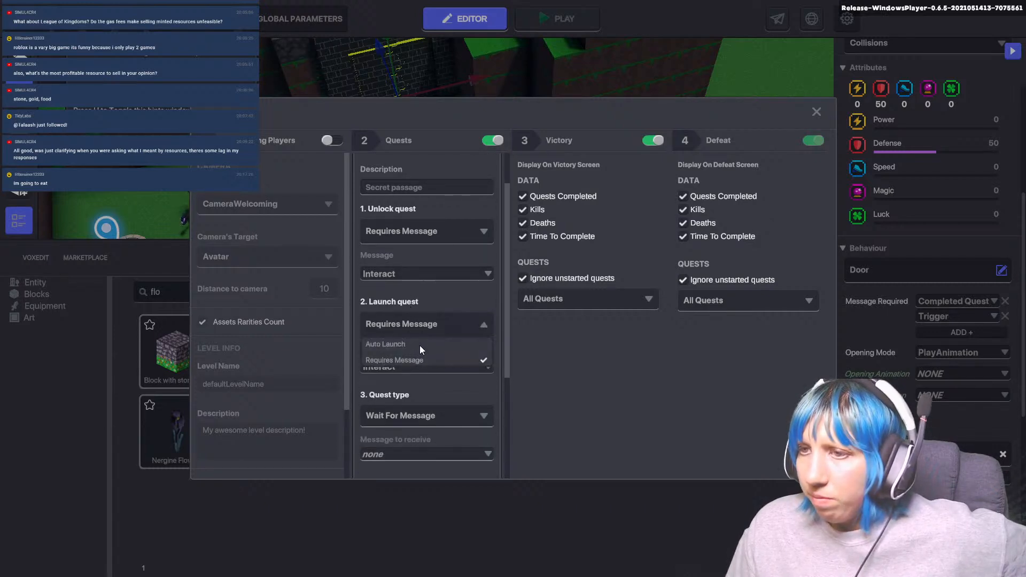
{"action": "left_click", "coordinate": [413, 367]}
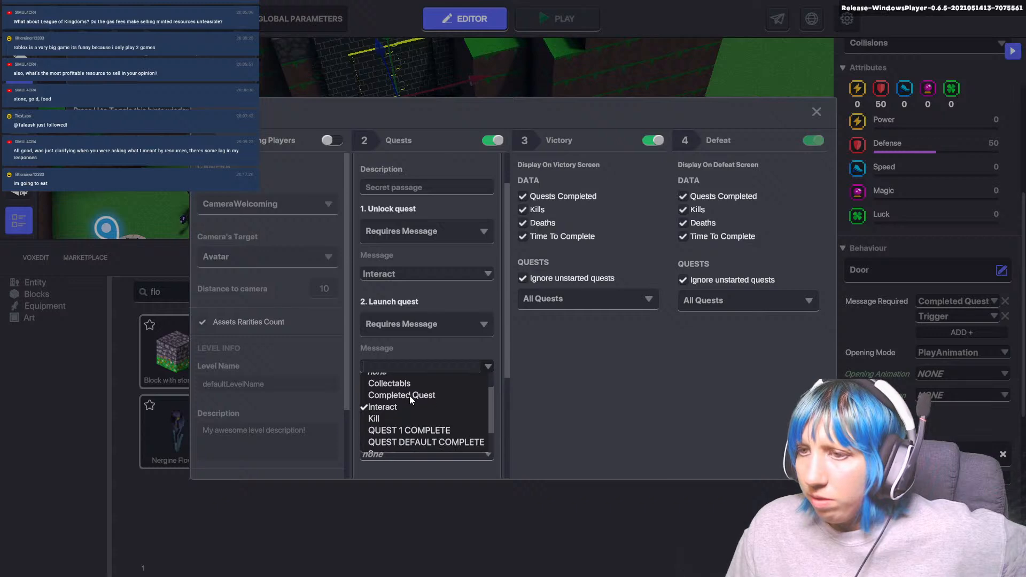
{"action": "left_click", "coordinate": [415, 396]}
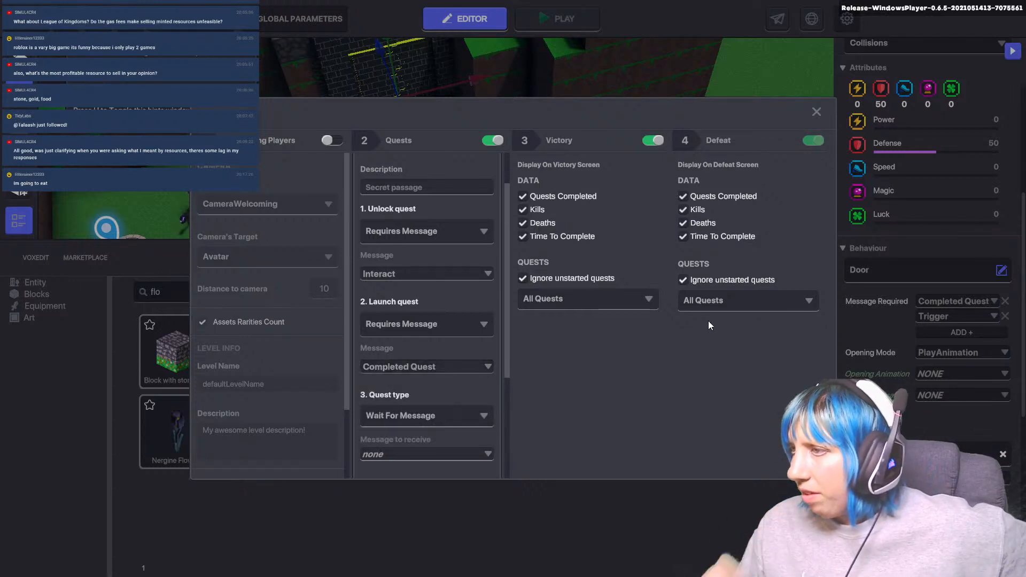
{"action": "left_click", "coordinate": [812, 113]}
- Select the witch and check the display condition and required message of her Speaker component
{"action": "left_click", "coordinate": [190, 202]}
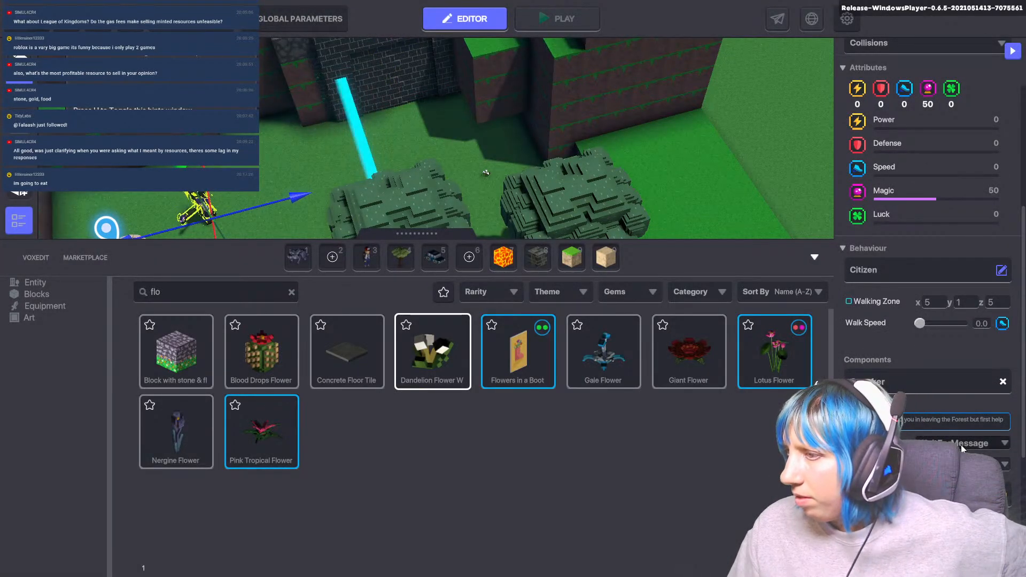
{"action": "scroll", "coordinate": [940, 342], "scroll_direction": "down", "scroll_amount": 4}
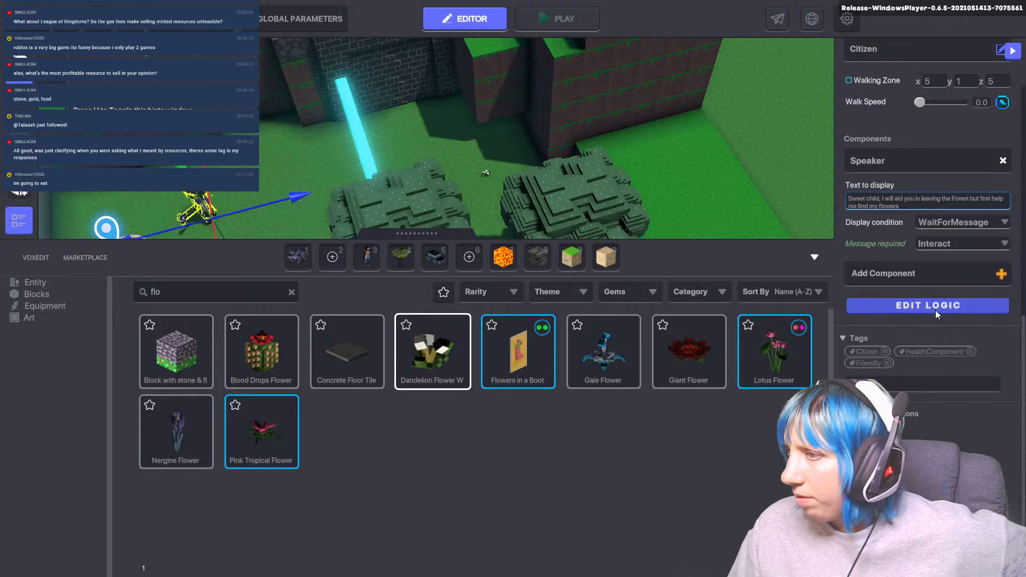
{"action": "scroll", "coordinate": [945, 363], "scroll_direction": "up", "scroll_amount": 4}
{"action": "scroll", "coordinate": [974, 417], "scroll_direction": "down", "scroll_amount": 2}
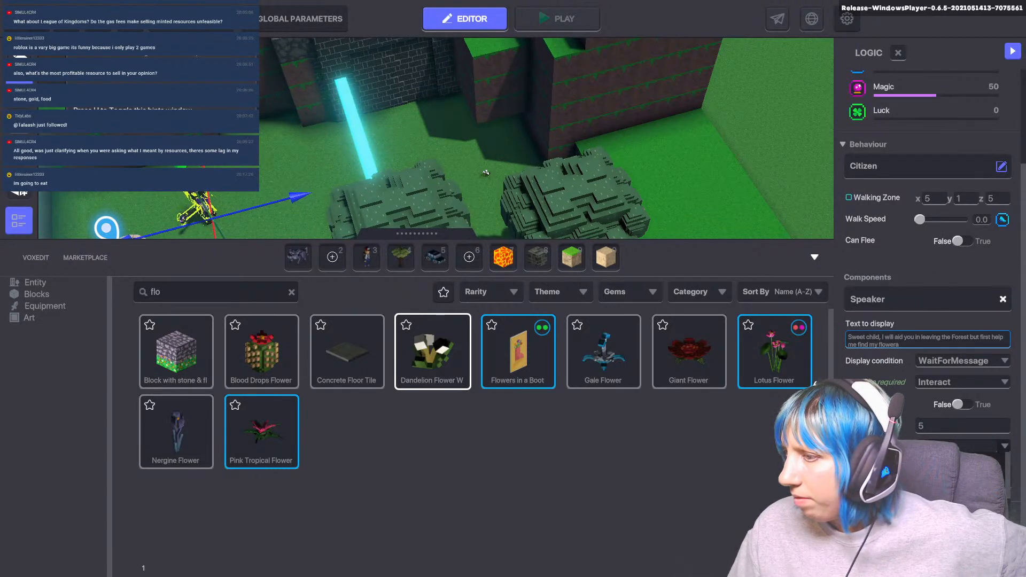
{"action": "left_click", "coordinate": [288, 163]}
{"action": "left_click", "coordinate": [202, 205]}
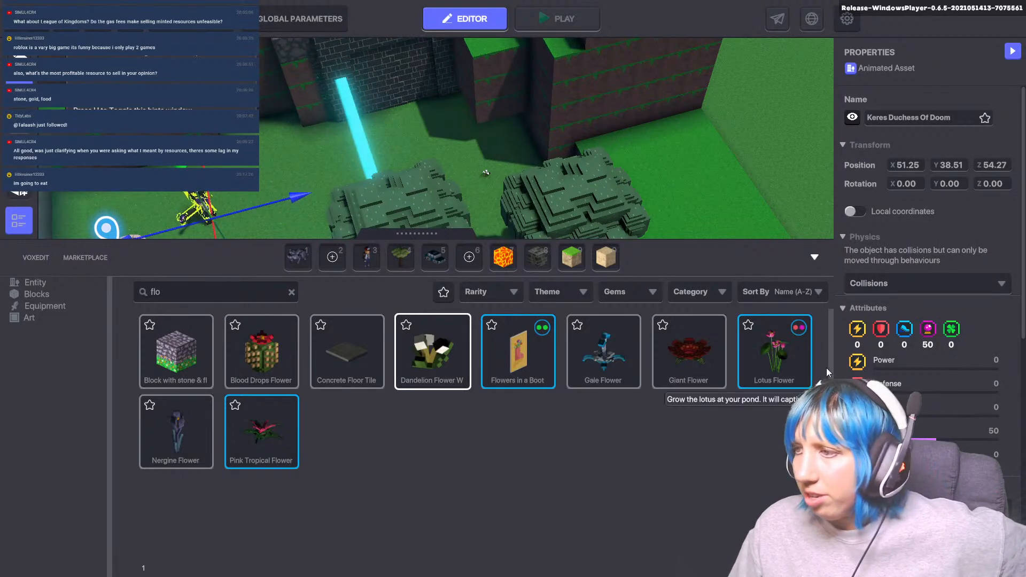
- Examine QUEST WITCH's unlock and launch settings in the global parameters, including the messages available for launching the quest
{"action": "left_click", "coordinate": [184, 24]}
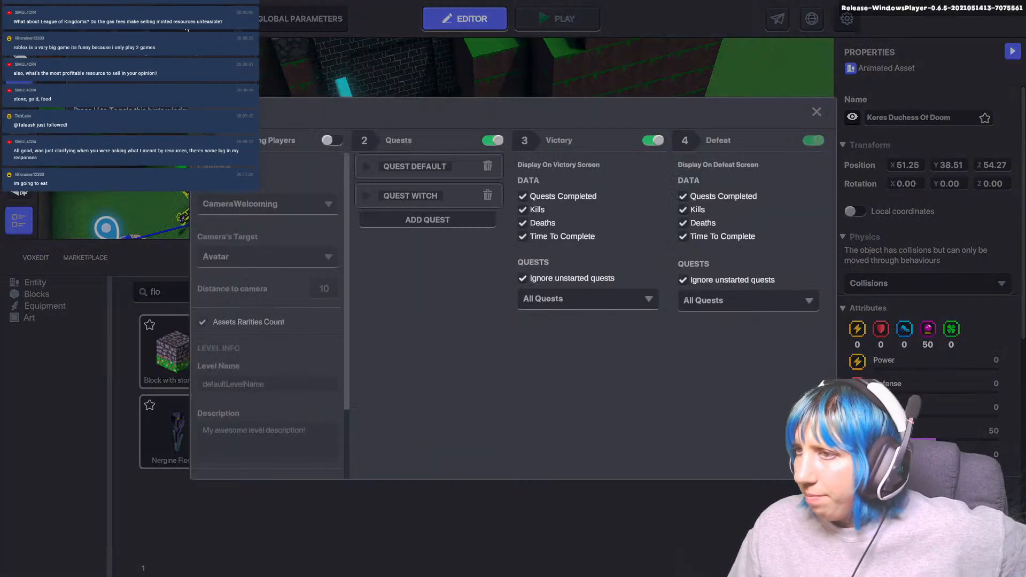
{"action": "left_click", "coordinate": [366, 196]}
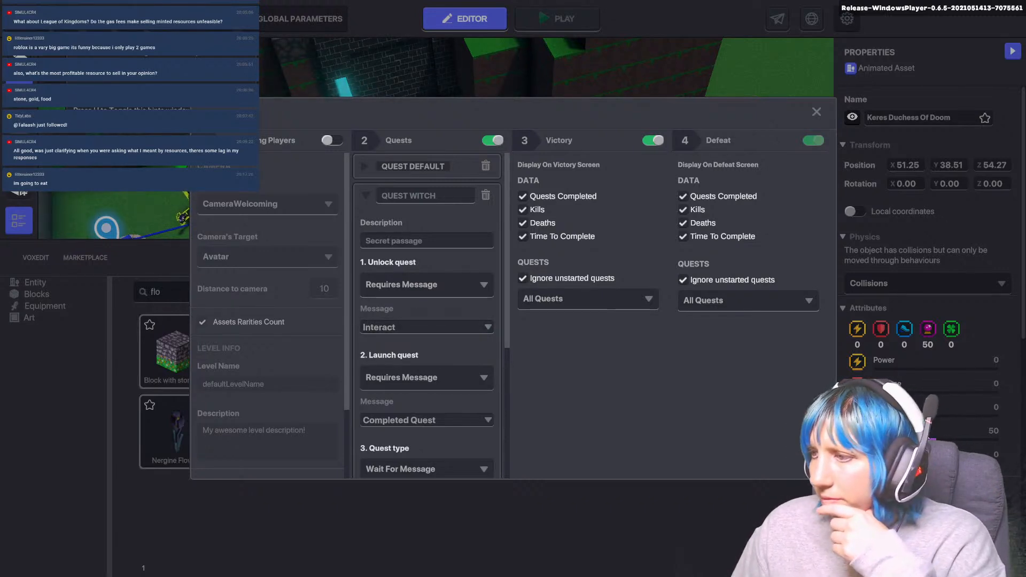
{"action": "scroll", "coordinate": [406, 365], "scroll_direction": "down", "scroll_amount": 1}
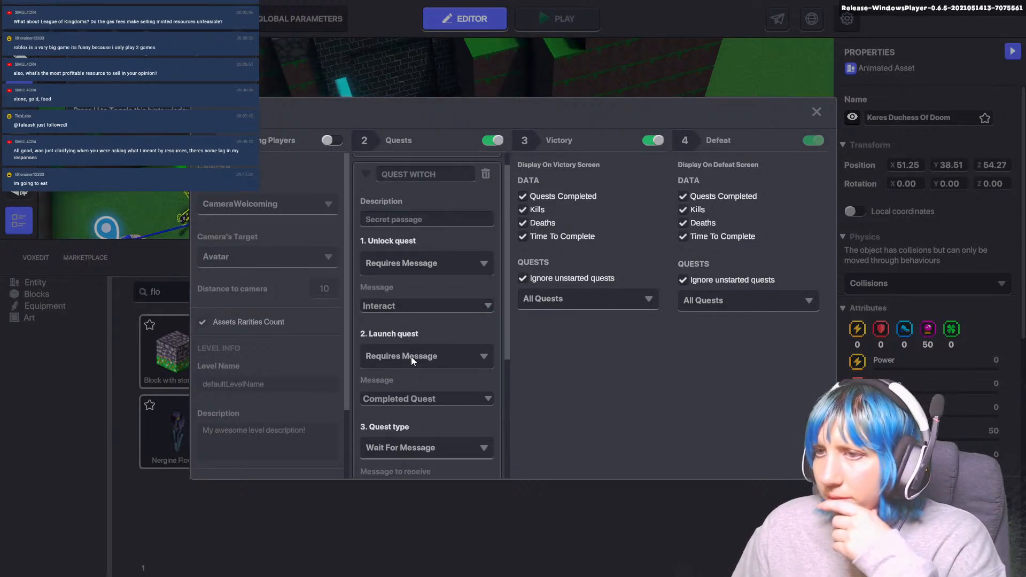
{"action": "left_click", "coordinate": [420, 396]}
{"action": "scroll", "coordinate": [418, 436], "scroll_direction": "down", "scroll_amount": 3}
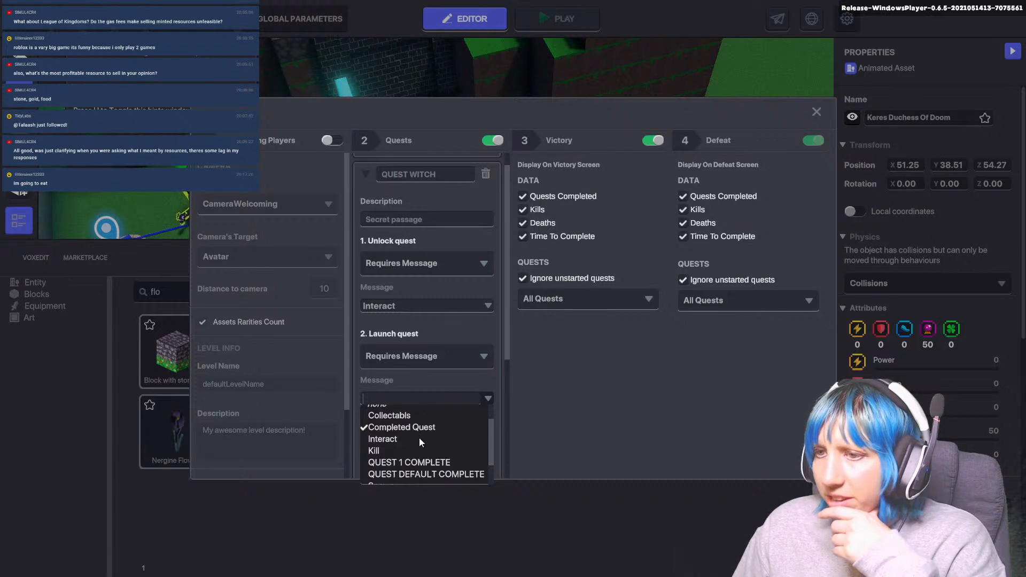
{"action": "scroll", "coordinate": [428, 444], "scroll_direction": "down", "scroll_amount": 2}
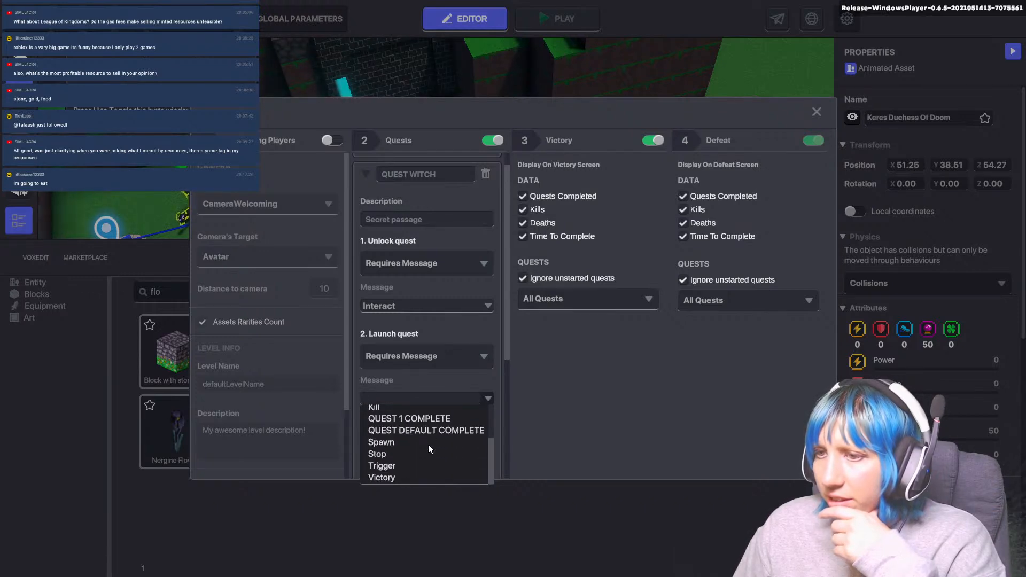
{"action": "scroll", "coordinate": [428, 444], "scroll_direction": "up", "scroll_amount": 4}
{"action": "scroll", "coordinate": [430, 444], "scroll_direction": "down", "scroll_amount": 3}
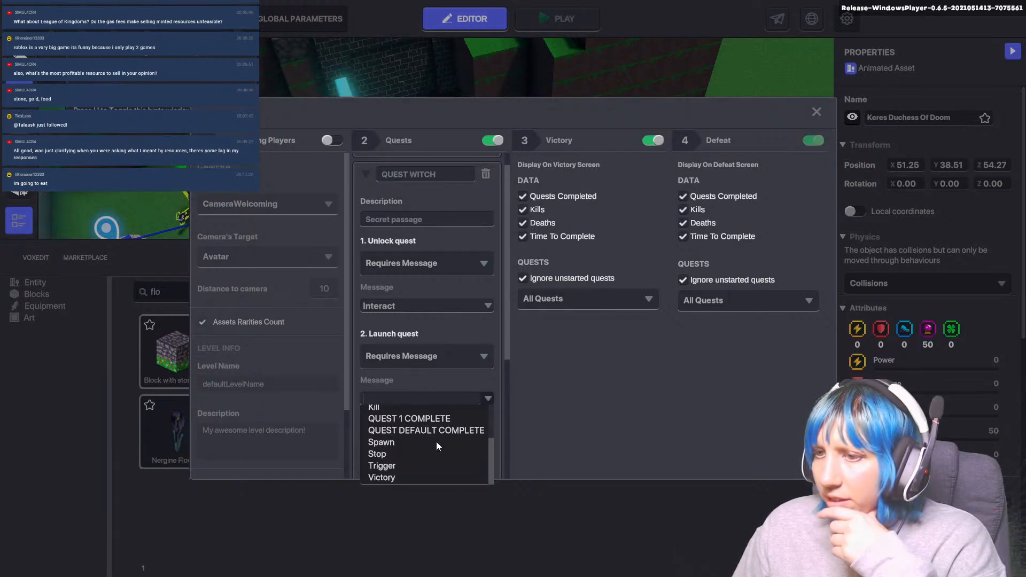
{"action": "scroll", "coordinate": [436, 441], "scroll_direction": "up", "scroll_amount": 4}
{"action": "scroll", "coordinate": [435, 441], "scroll_direction": "up", "scroll_amount": 1}
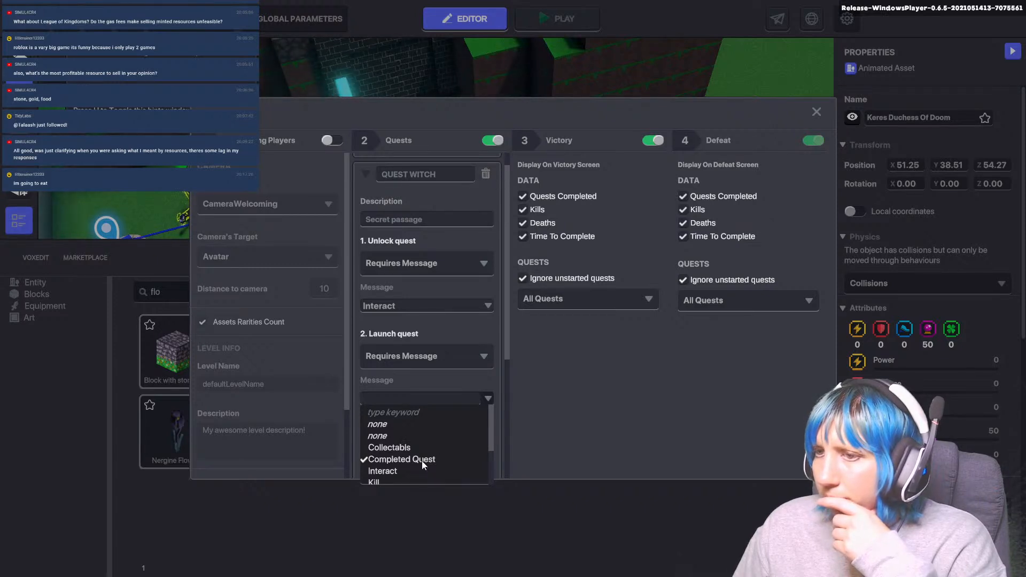
{"action": "scroll", "coordinate": [423, 456], "scroll_direction": "down", "scroll_amount": 3}
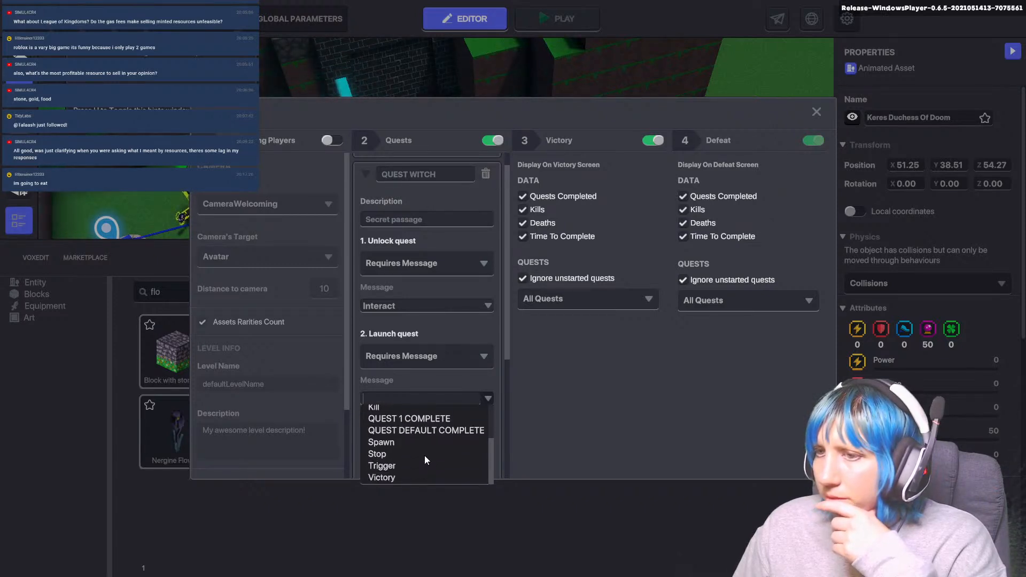
{"action": "scroll", "coordinate": [415, 453], "scroll_direction": "up", "scroll_amount": 1}
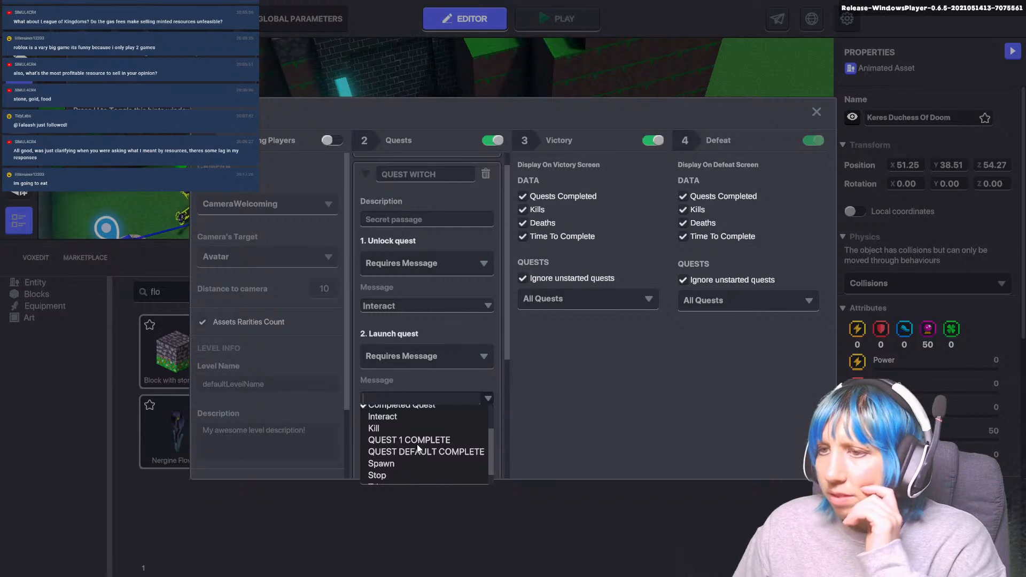
{"action": "scroll", "coordinate": [417, 444], "scroll_direction": "up", "scroll_amount": 3}
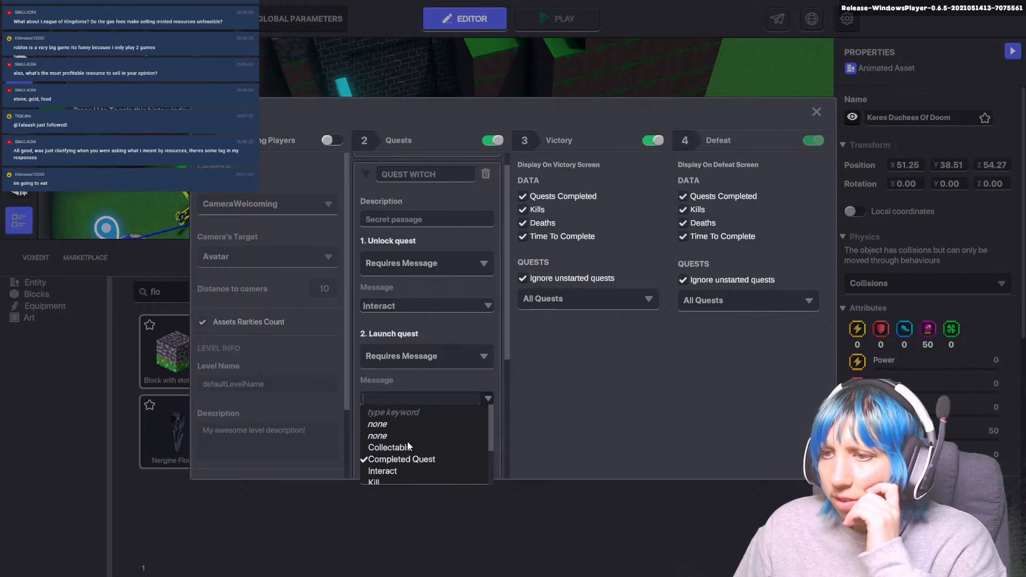
{"action": "scroll", "coordinate": [411, 446], "scroll_direction": "down", "scroll_amount": 1}
{"action": "scroll", "coordinate": [411, 422], "scroll_direction": "up", "scroll_amount": 1}
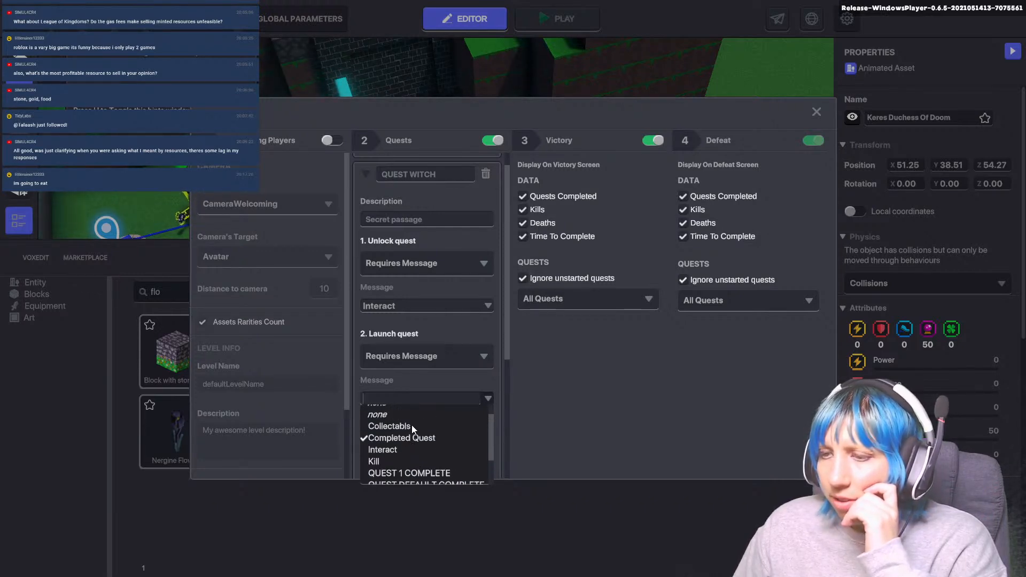
{"action": "left_click", "coordinate": [394, 399]}
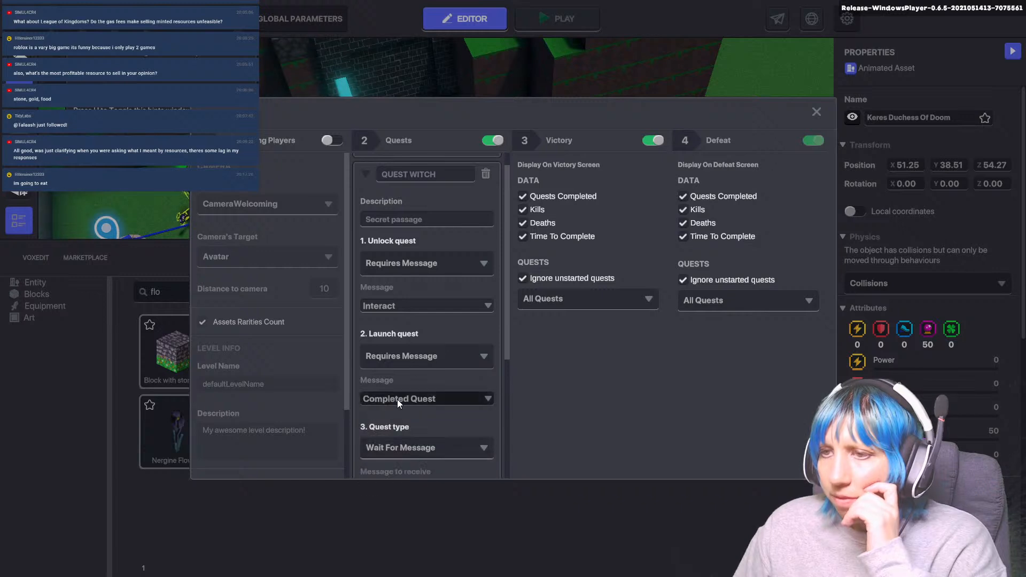
- Create a new message named Find Flower and assign it as QUEST WITCH's launch message
{"action": "left_click", "coordinate": [418, 399]}
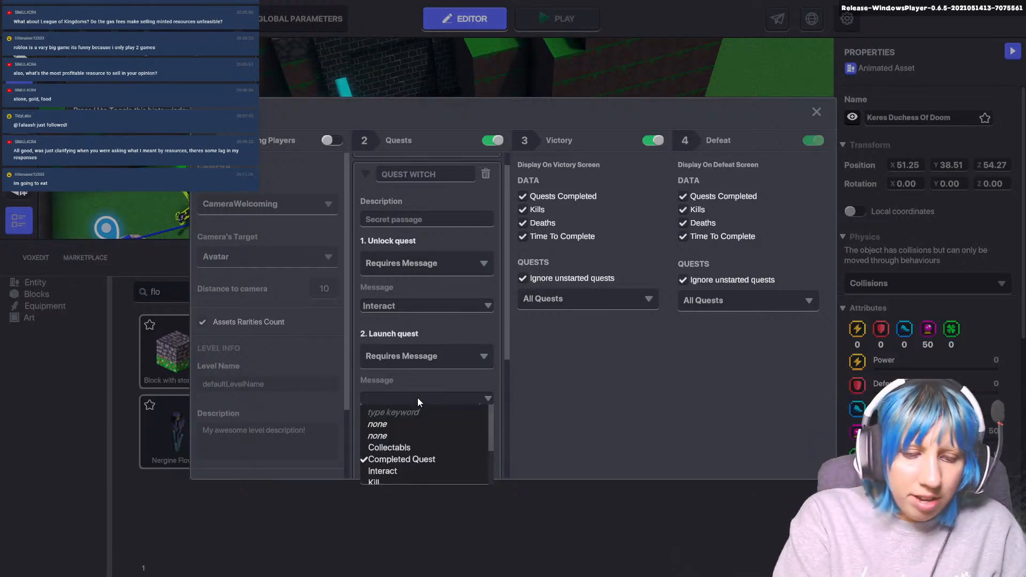
{"action": "type", "text": "Find Flower"}
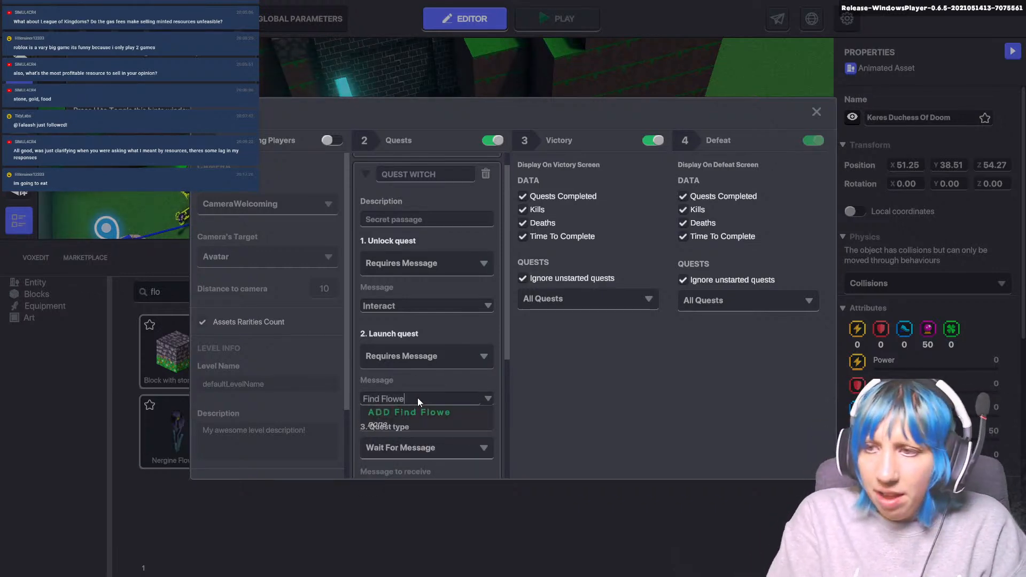
{"action": "left_click", "coordinate": [427, 386]}
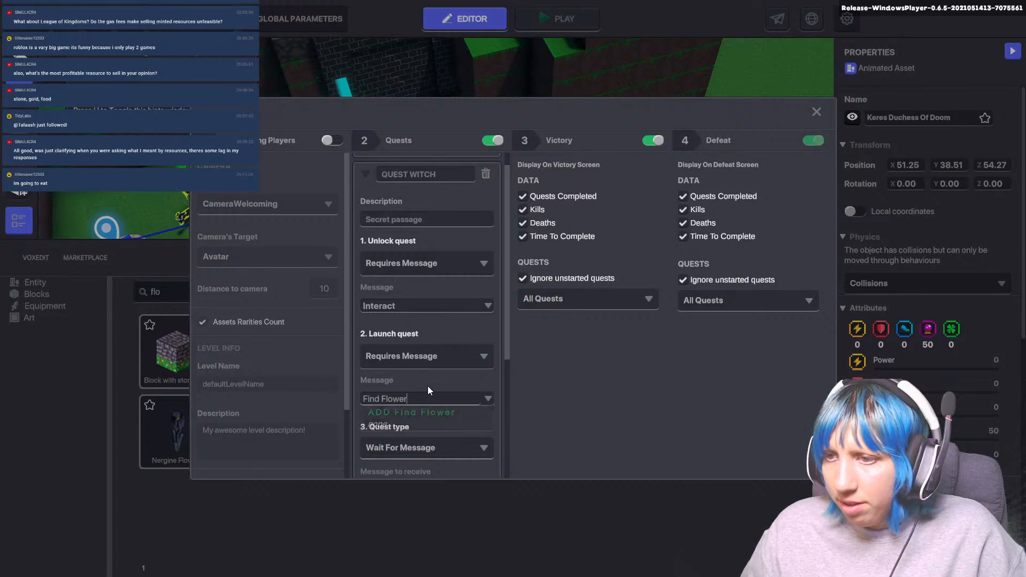
{"action": "left_click", "coordinate": [410, 401]}
{"action": "left_click", "coordinate": [415, 408]}
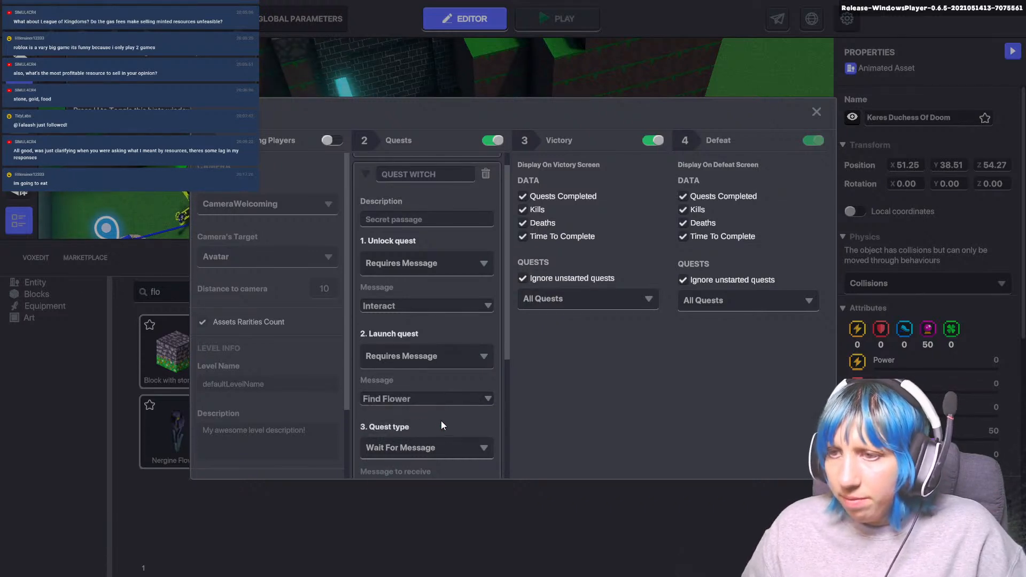
- Change QUEST WITCH's quest type to Counter, with CollectedObjects as the counter type
{"action": "scroll", "coordinate": [435, 423], "scroll_direction": "down", "scroll_amount": 1}
{"action": "scroll", "coordinate": [431, 424], "scroll_direction": "down", "scroll_amount": 2}
{"action": "left_click", "coordinate": [420, 402]}
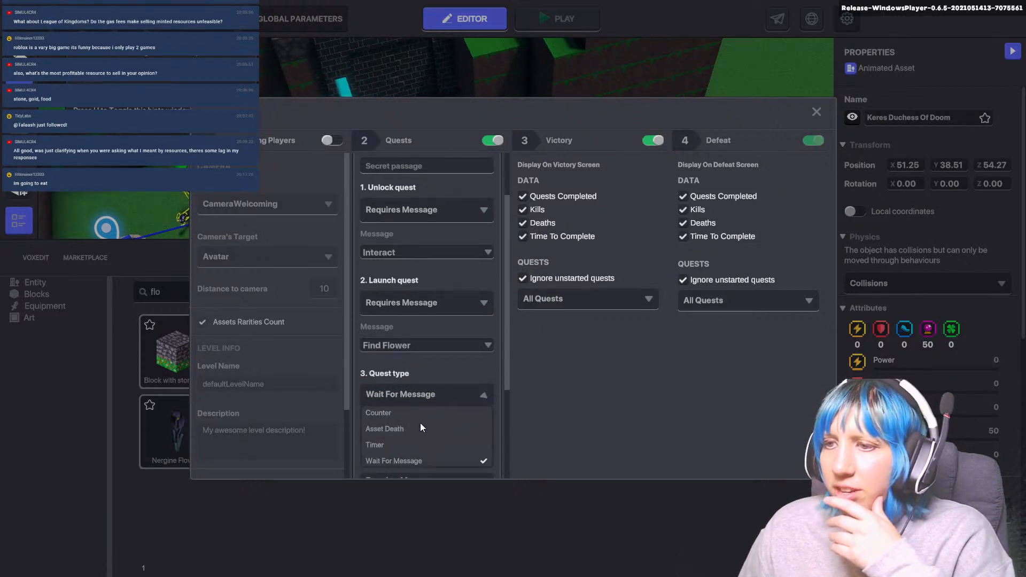
{"action": "left_click", "coordinate": [389, 414]}
{"action": "scroll", "coordinate": [435, 405], "scroll_direction": "down", "scroll_amount": 1}
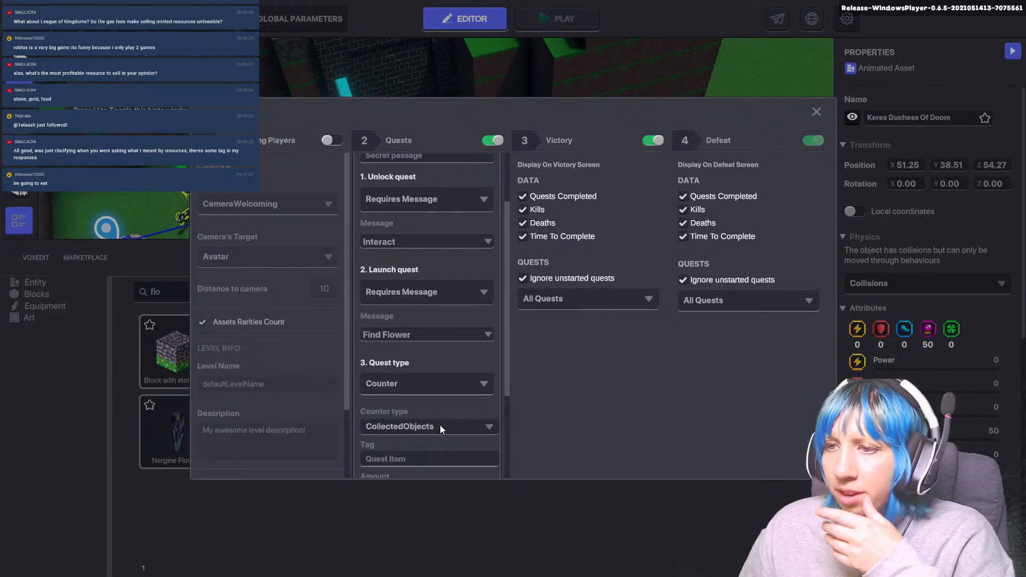
{"action": "left_click", "coordinate": [440, 425]}
{"action": "left_click", "coordinate": [424, 440]}
{"action": "scroll", "coordinate": [409, 428], "scroll_direction": "down", "scroll_amount": 2}
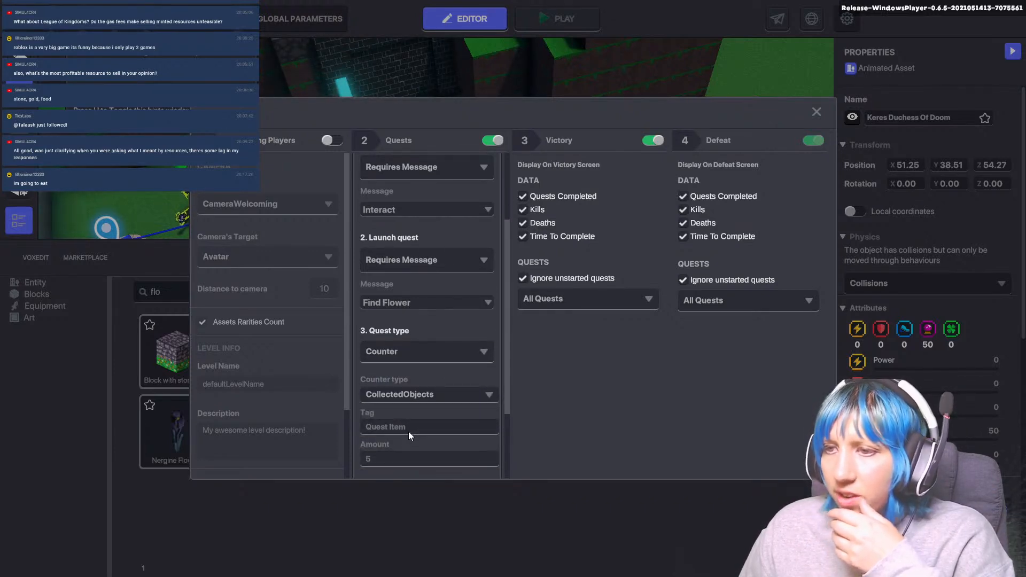
- Set the quest counter's tag to flower and its amount to 1, and close the global parameters
{"action": "left_click", "coordinate": [408, 428]}
{"action": "type", "text": "flo"}
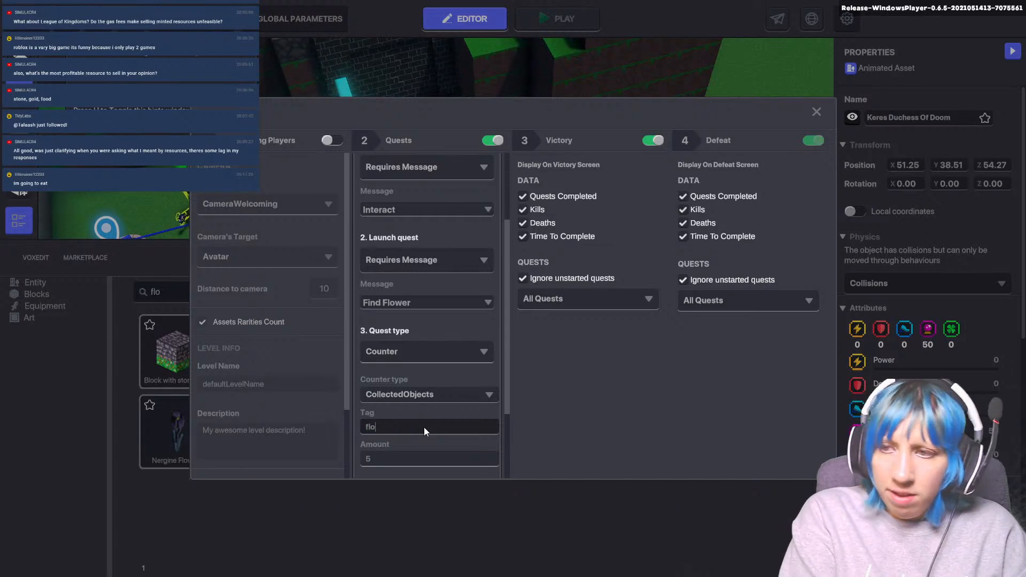
{"action": "type", "text": "wer"}
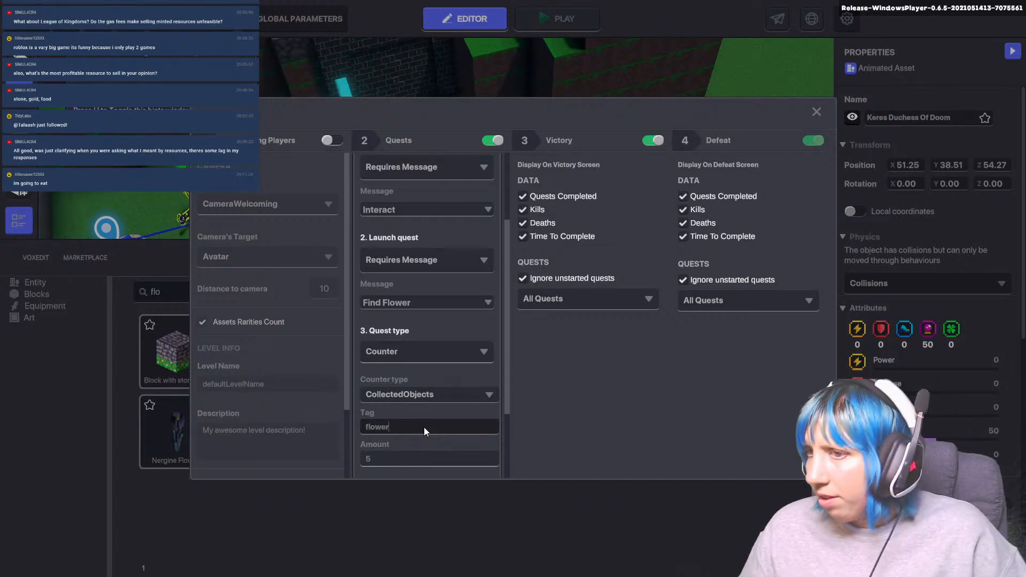
{"action": "key", "text": "Return"}
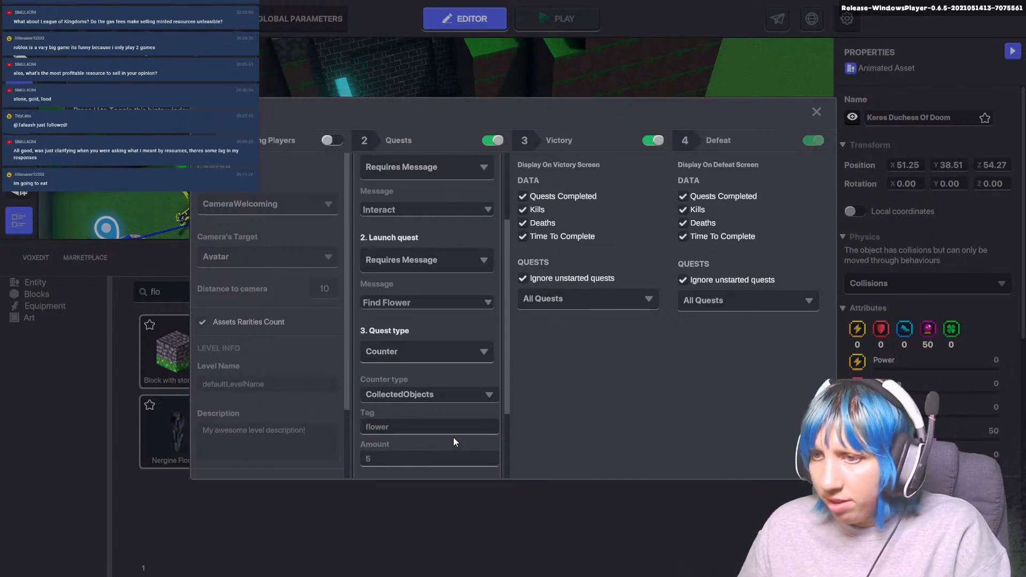
{"action": "type", "text": "1"}
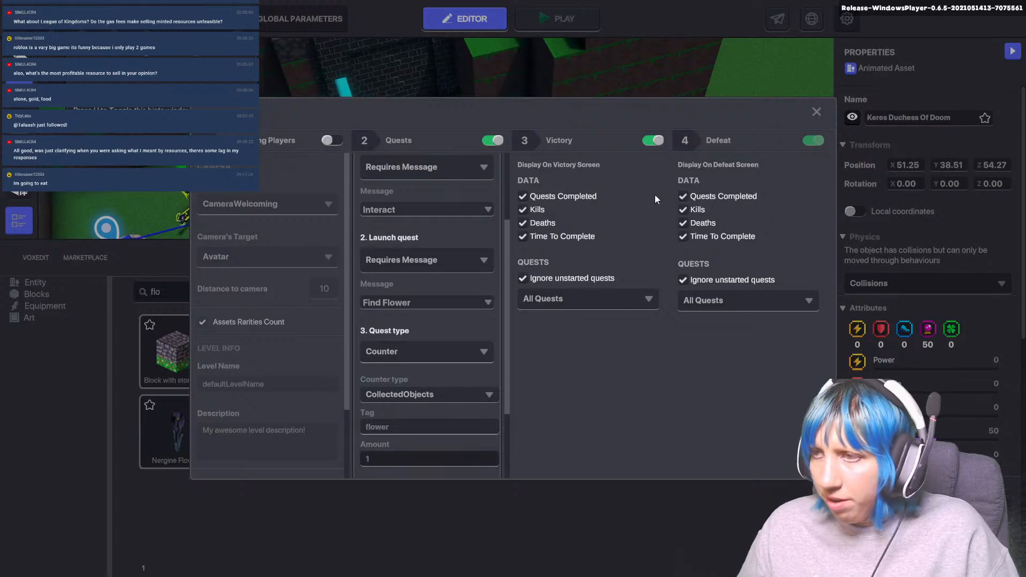
{"action": "left_click", "coordinate": [816, 112]}
- Playtest the experience by walking up to the witch and checking her dialogue about finding the flower
{"action": "left_click", "coordinate": [485, 173]}
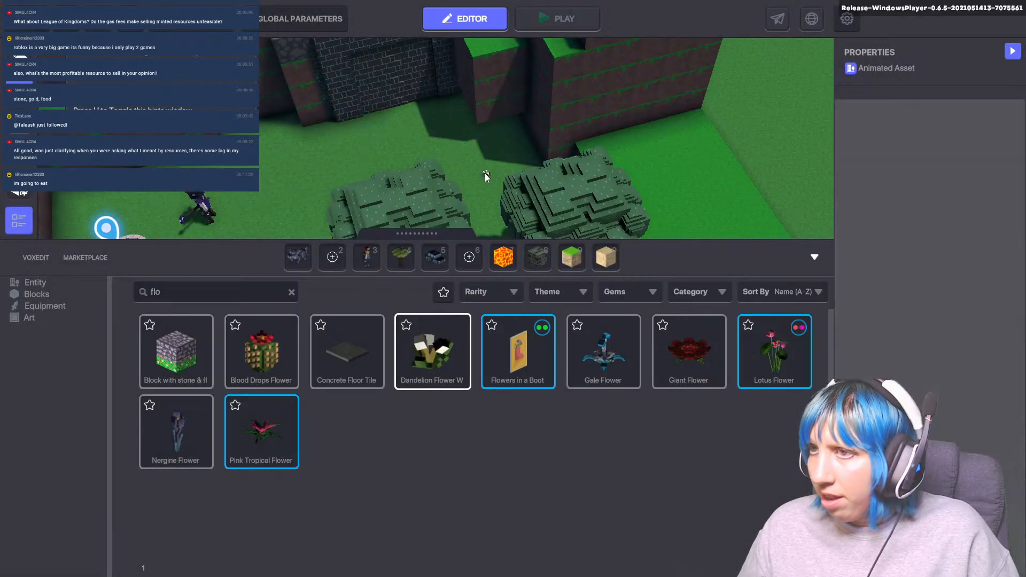
{"action": "scroll", "coordinate": [889, 269], "scroll_direction": "down", "scroll_amount": 5}
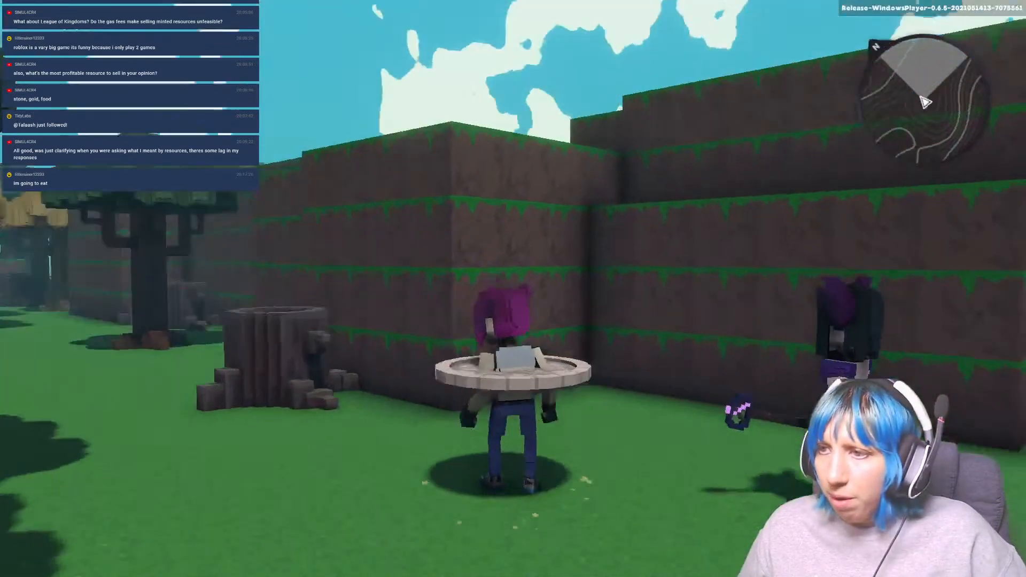
{"action": "key", "text": "w"}
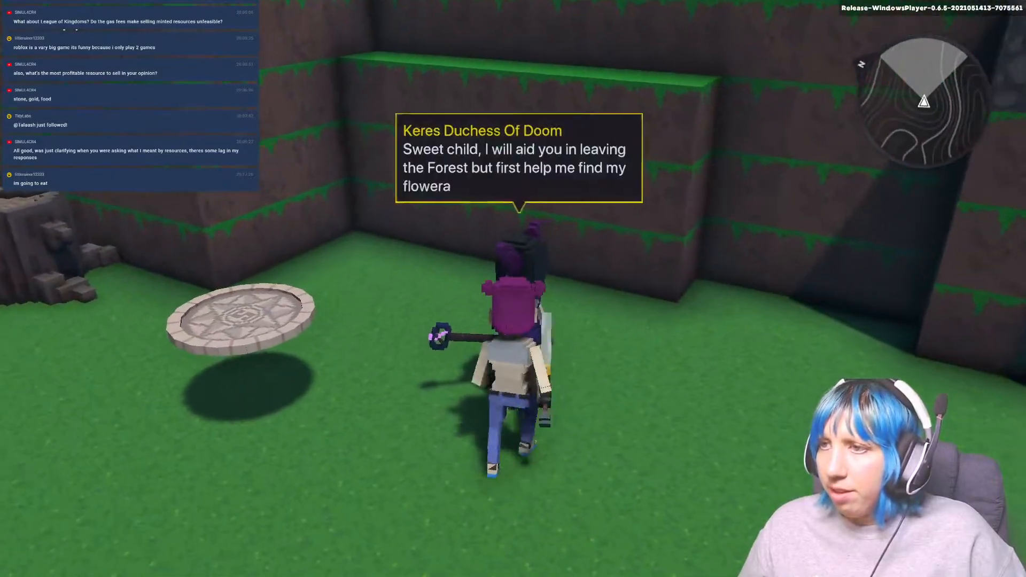
{"action": "key", "text": "w"}
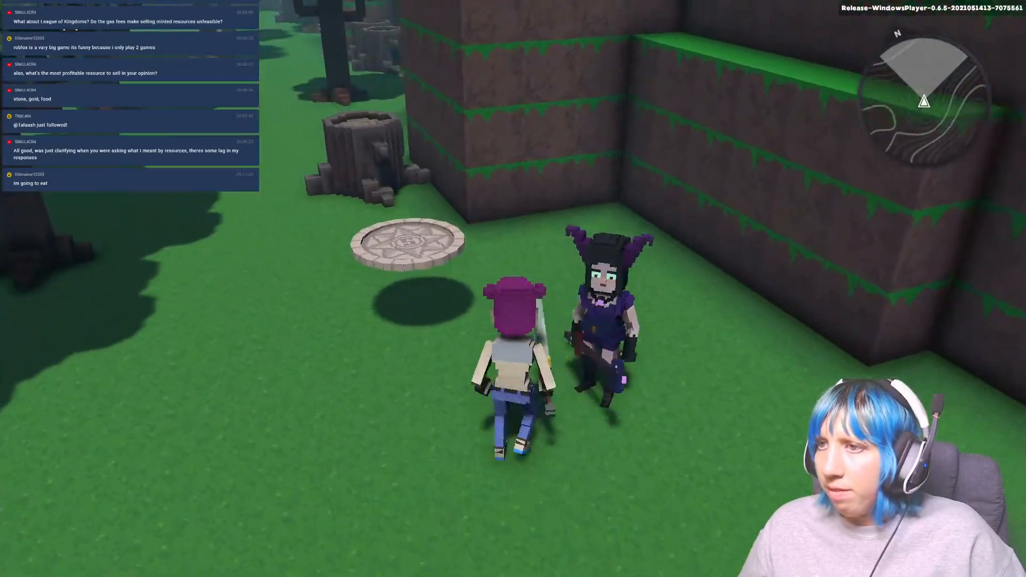
{"action": "key", "text": "w"}
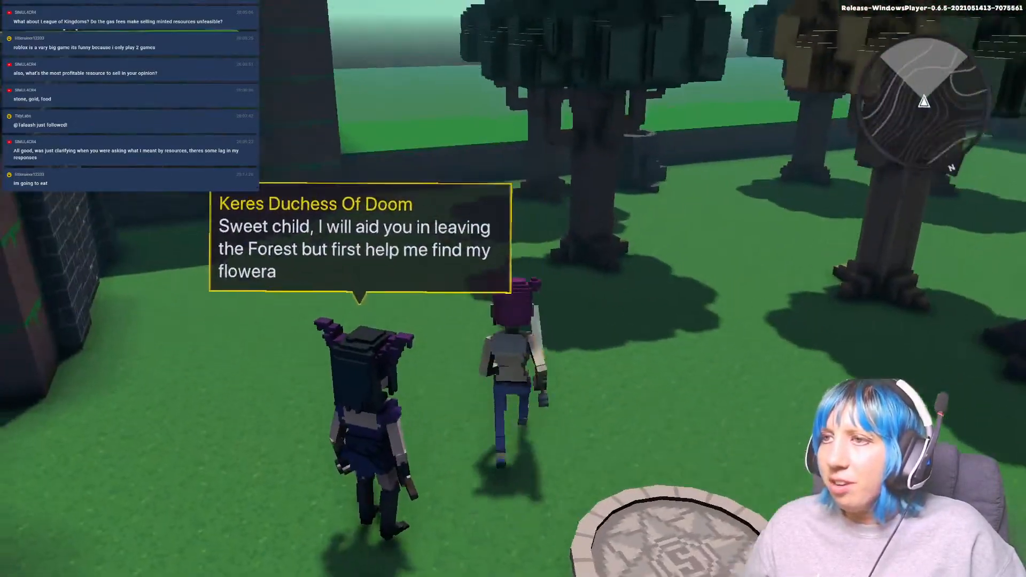
{"action": "key", "text": "w"}
{"action": "key", "text": "w"}
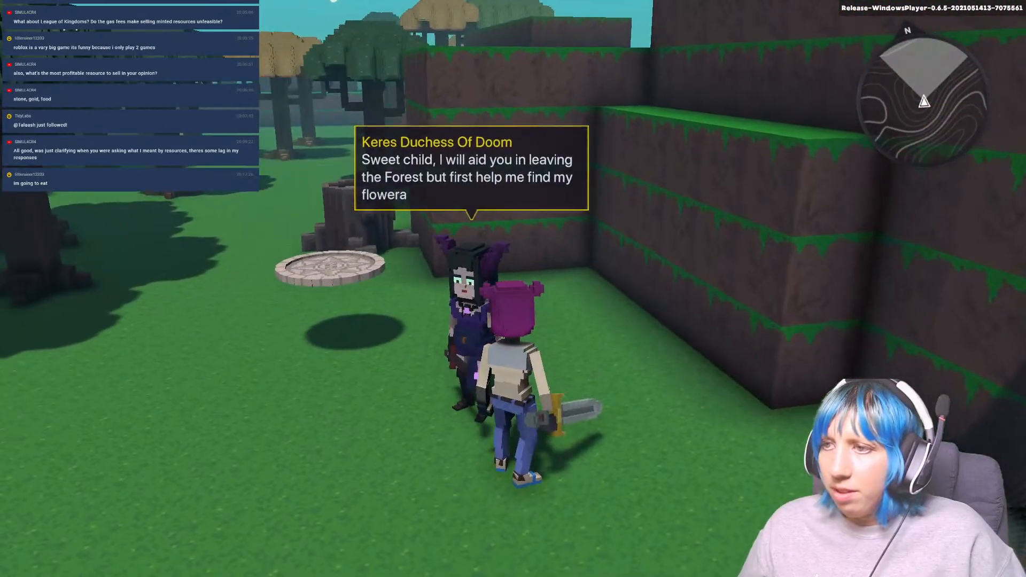
- Check the collected flower among the Quest Items in the player's inventory
{"action": "key", "text": "i"}
{"action": "left_click", "coordinate": [350, 113]}
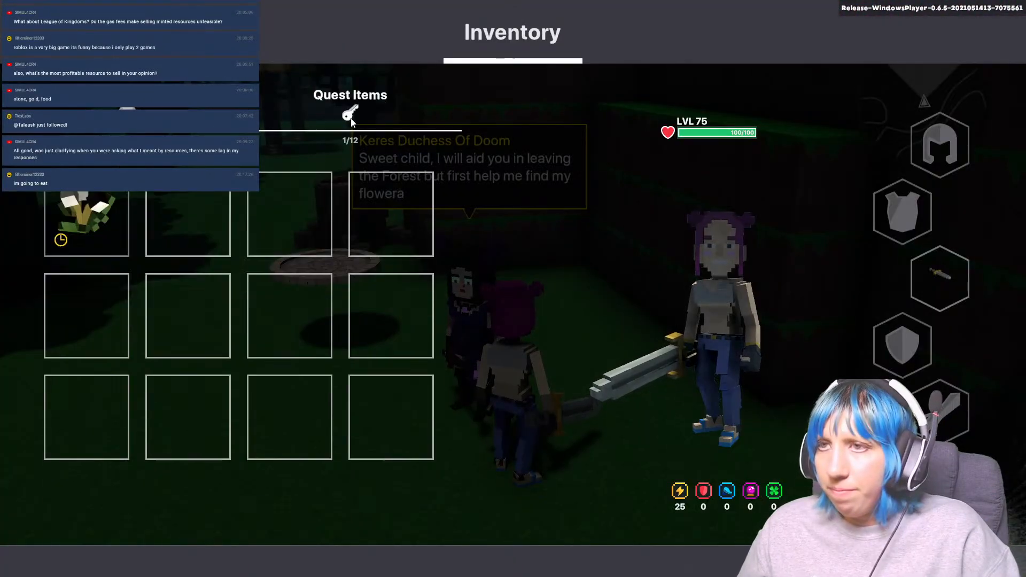
{"action": "left_click_drag", "start_coordinate": [95, 211], "coordinate": [289, 214]}
{"action": "key", "text": "i"}
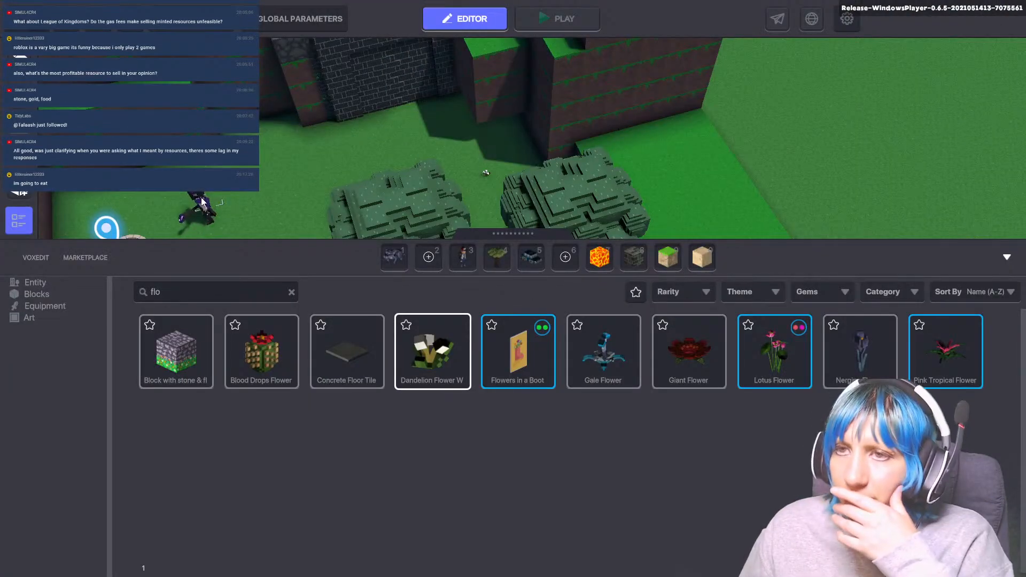
- Select the witch in the editor and open her logic to review the Speaker component's settings
{"action": "left_click", "coordinate": [205, 217]}
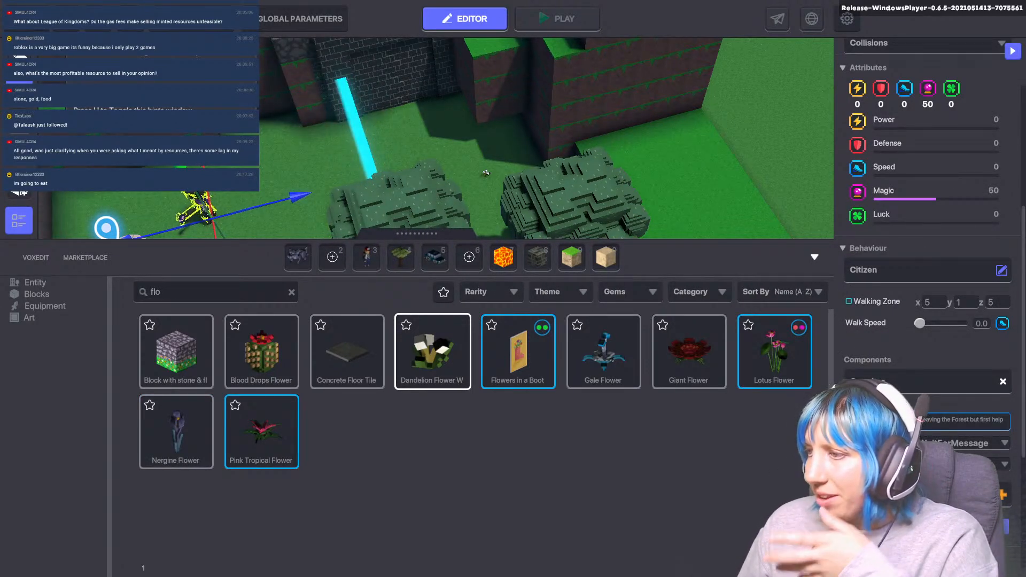
{"action": "left_click", "coordinate": [927, 527]}
{"action": "scroll", "coordinate": [927, 332], "scroll_direction": "down", "scroll_amount": 2}
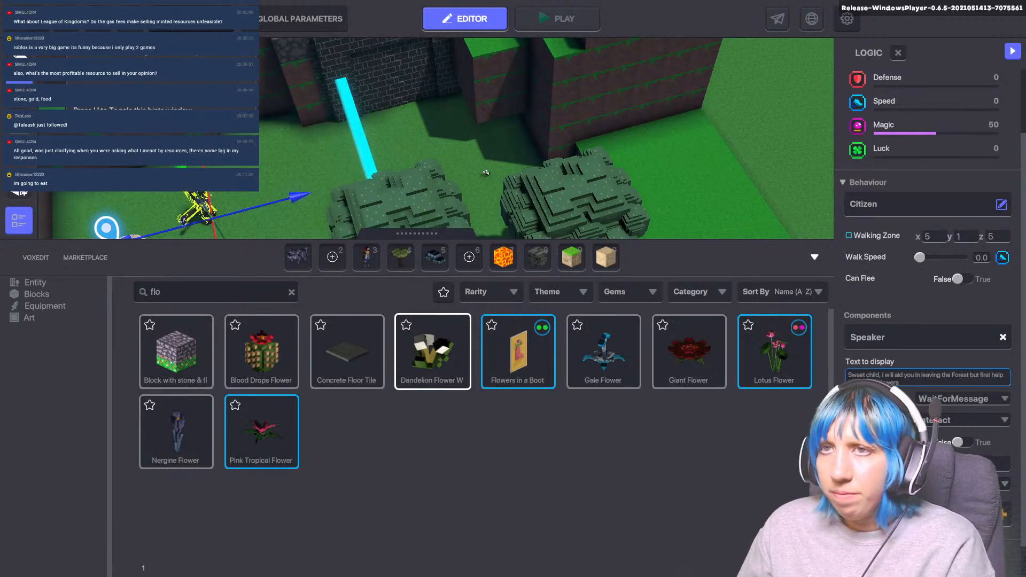
- Open the flower quest in the global parameters and review the message sent by its action after completion
{"action": "left_click", "coordinate": [288, 20]}
{"action": "left_click", "coordinate": [359, 195]}
{"action": "scroll", "coordinate": [473, 399], "scroll_direction": "down", "scroll_amount": 5}
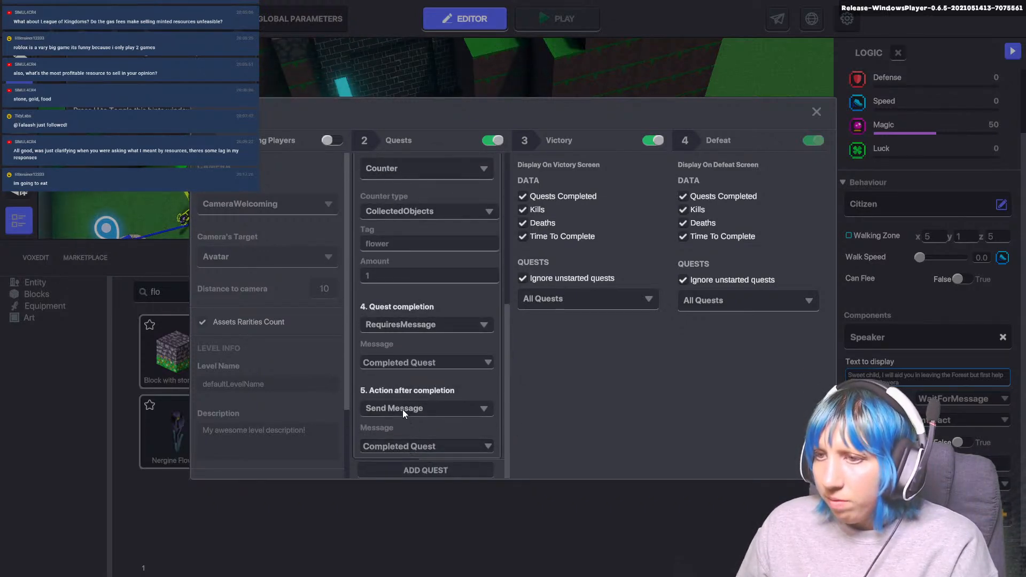
{"action": "left_click", "coordinate": [402, 410]}
{"action": "left_click", "coordinate": [404, 439]}
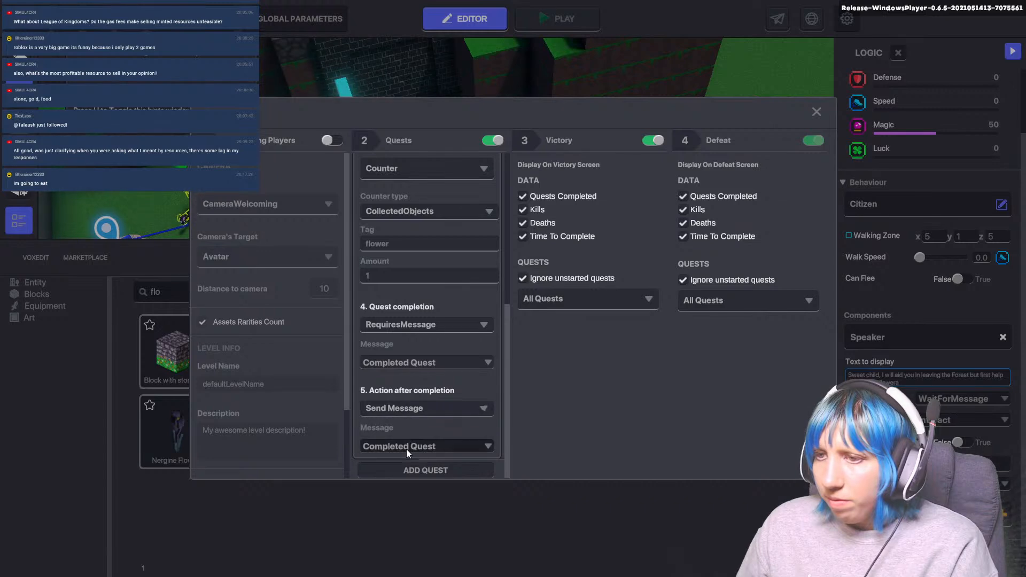
{"action": "left_click", "coordinate": [405, 448]}
{"action": "left_click", "coordinate": [432, 431]}
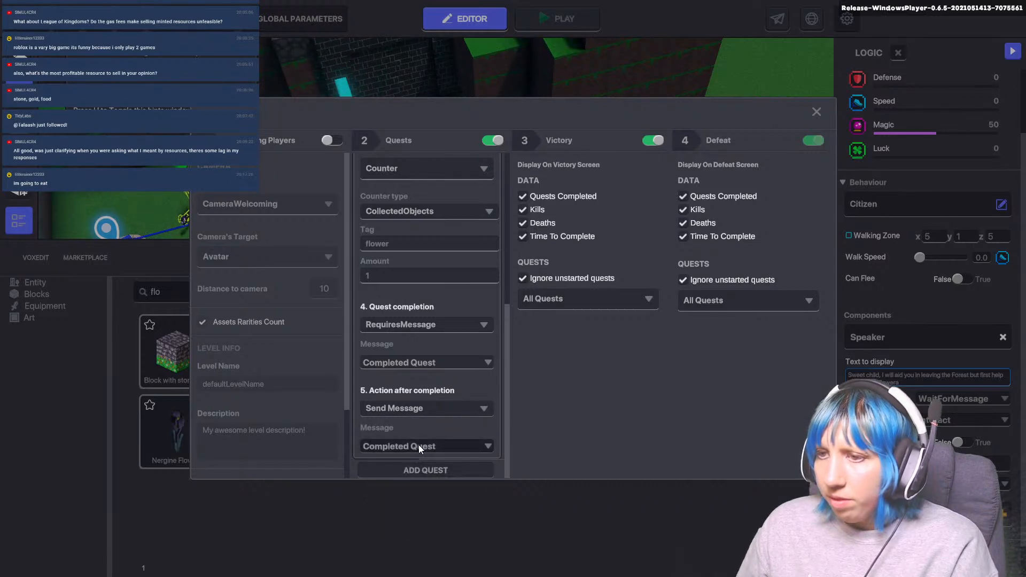
- Set the flower quest's completion to AutoCompletion
{"action": "left_click", "coordinate": [407, 326]}
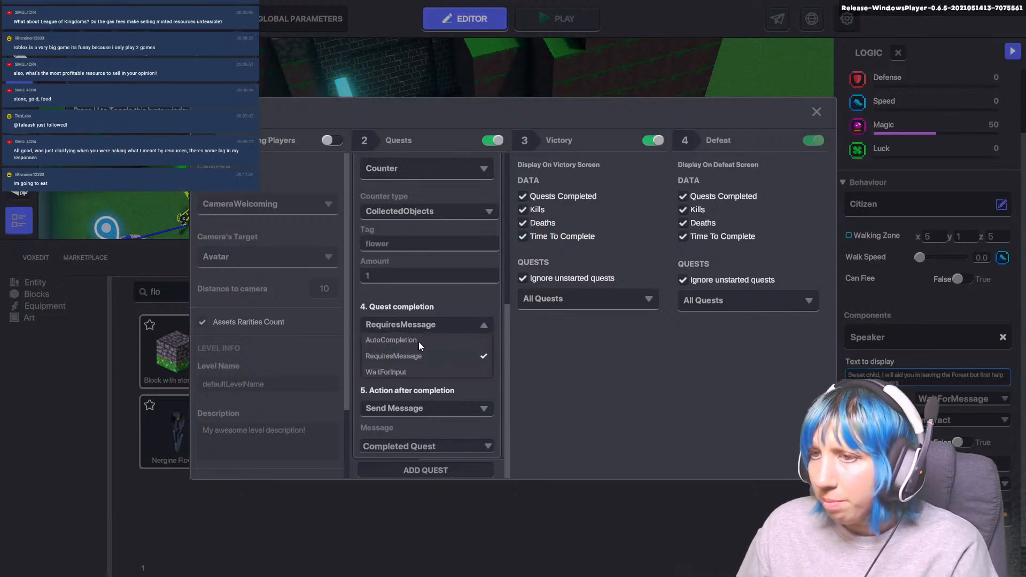
{"action": "left_click", "coordinate": [405, 373]}
{"action": "left_click", "coordinate": [411, 371]}
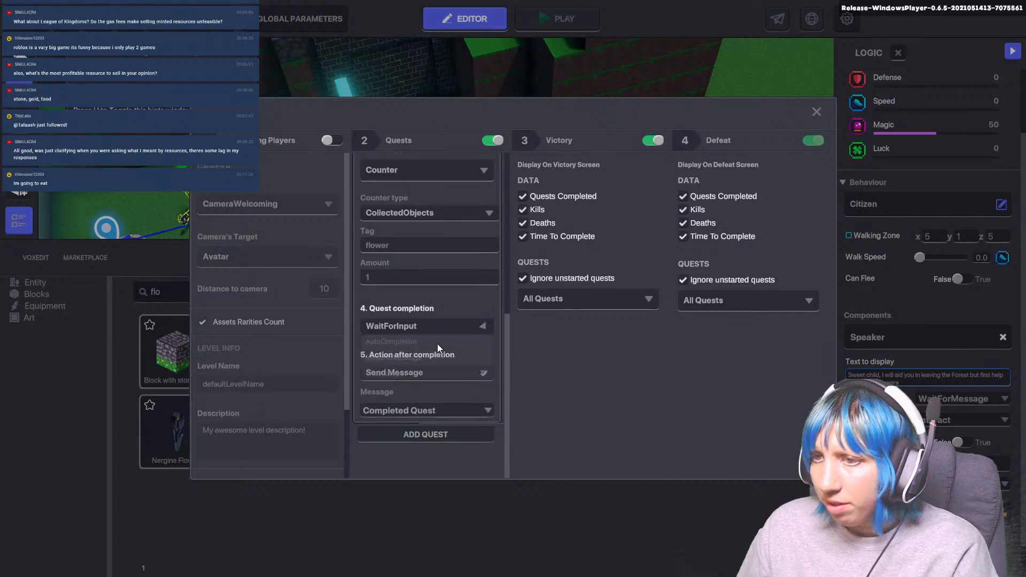
{"action": "left_click", "coordinate": [437, 344]}
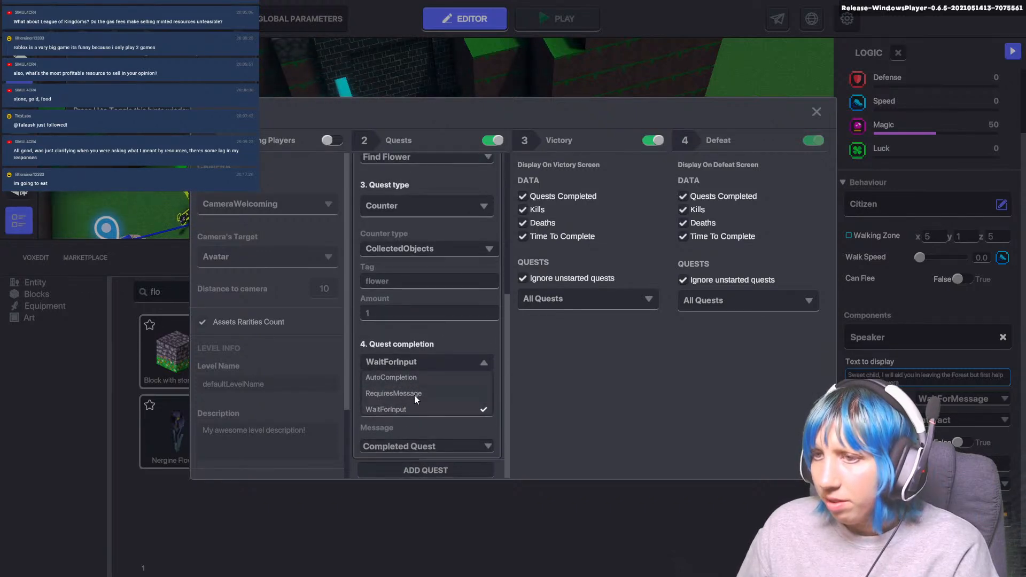
{"action": "left_click", "coordinate": [412, 377]}
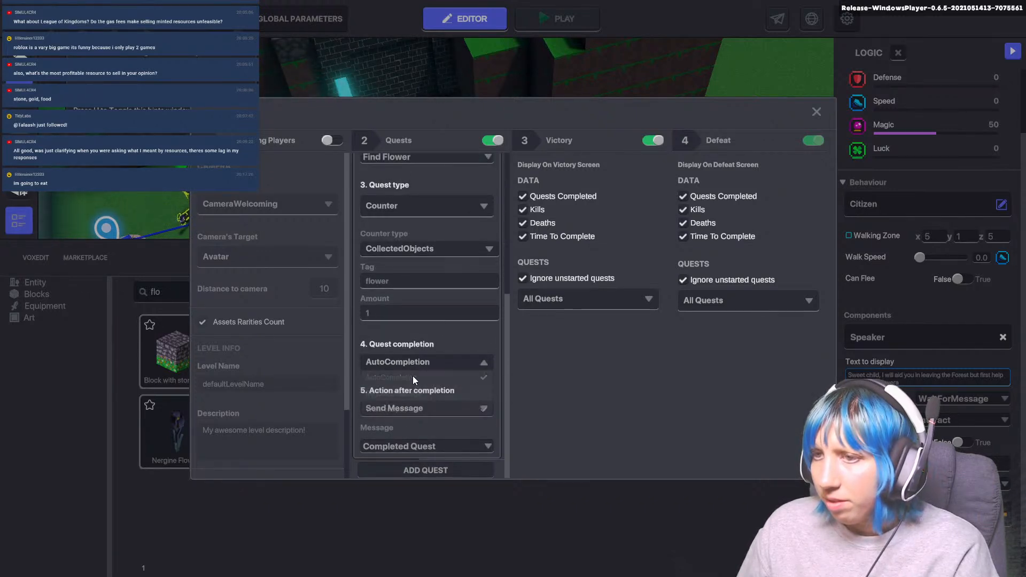
- Set the message required to launch the flower quest to Interact, and close the global parameters
{"action": "scroll", "coordinate": [432, 351], "scroll_direction": "up", "scroll_amount": 1}
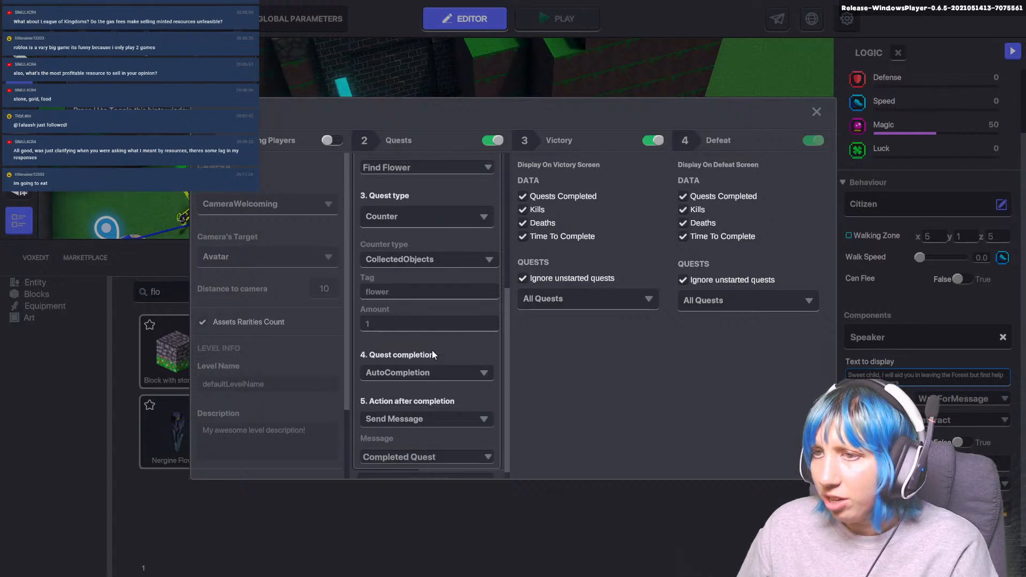
{"action": "scroll", "coordinate": [428, 351], "scroll_direction": "up", "scroll_amount": 3}
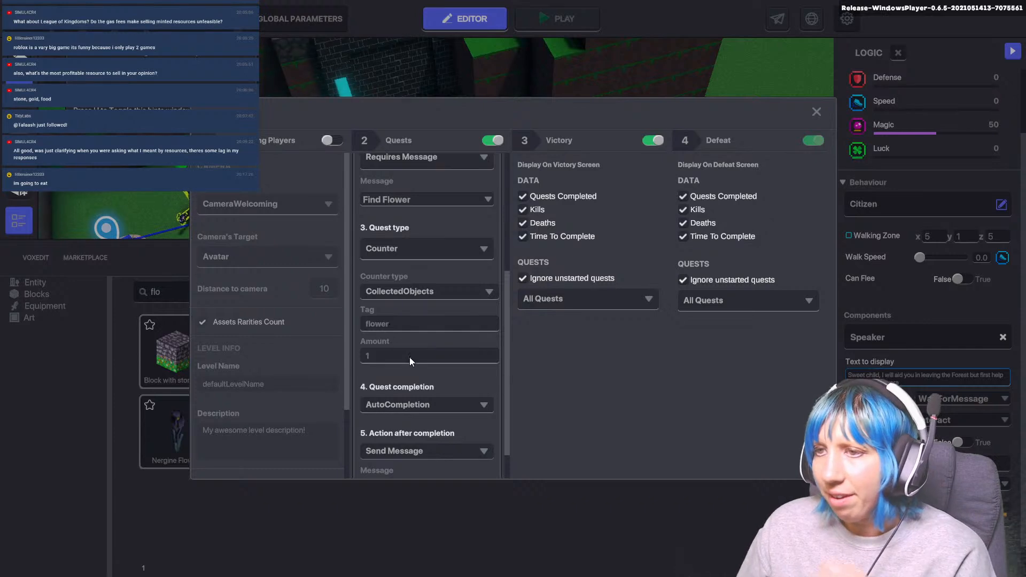
{"action": "scroll", "coordinate": [409, 356], "scroll_direction": "up", "scroll_amount": 6}
{"action": "scroll", "coordinate": [411, 352], "scroll_direction": "up", "scroll_amount": 6}
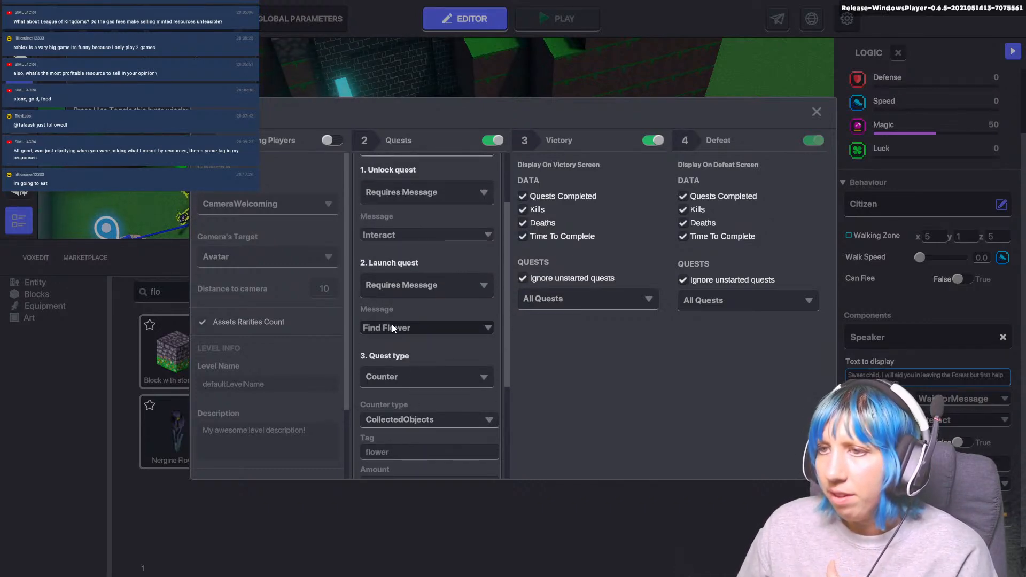
{"action": "left_click", "coordinate": [409, 327]}
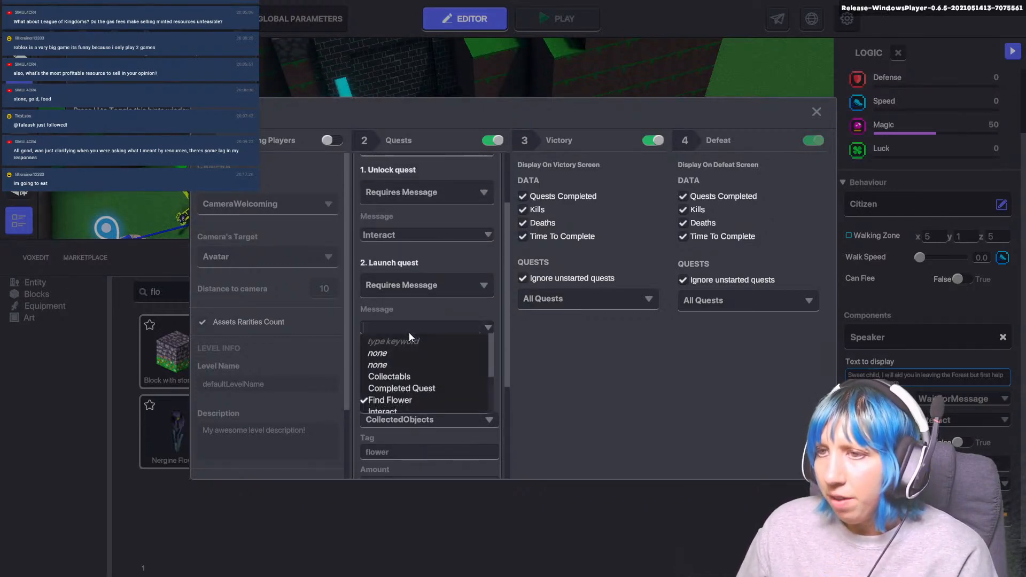
{"action": "left_click", "coordinate": [409, 400]}
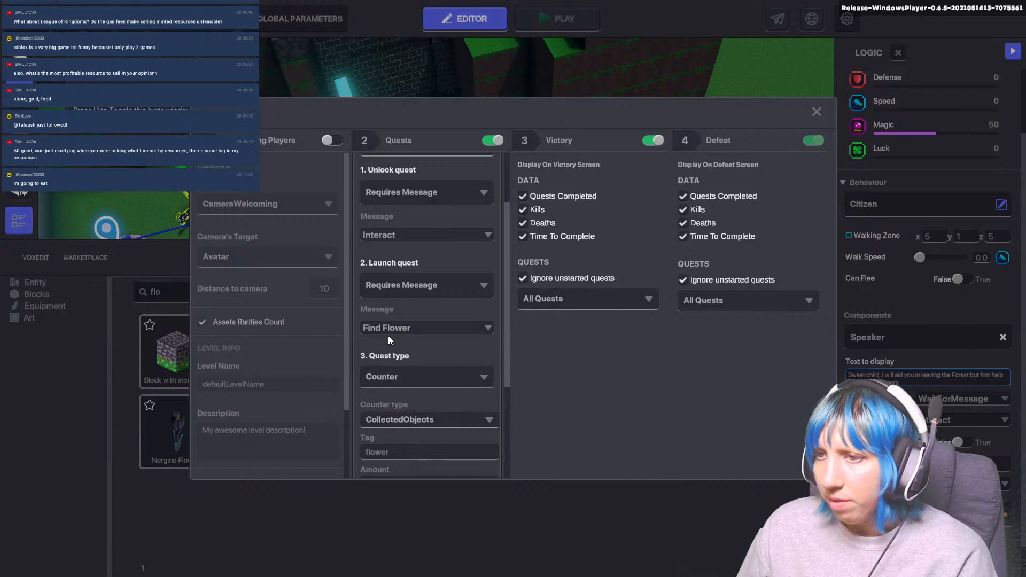
{"action": "scroll", "coordinate": [425, 328], "scroll_direction": "up", "scroll_amount": 2}
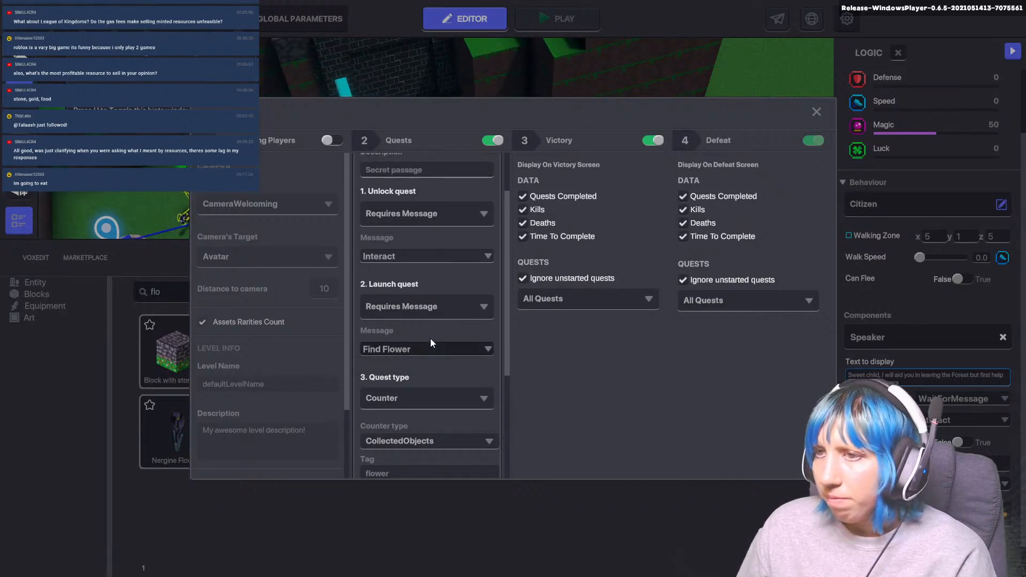
{"action": "left_click", "coordinate": [405, 309]}
{"action": "left_click", "coordinate": [406, 309]}
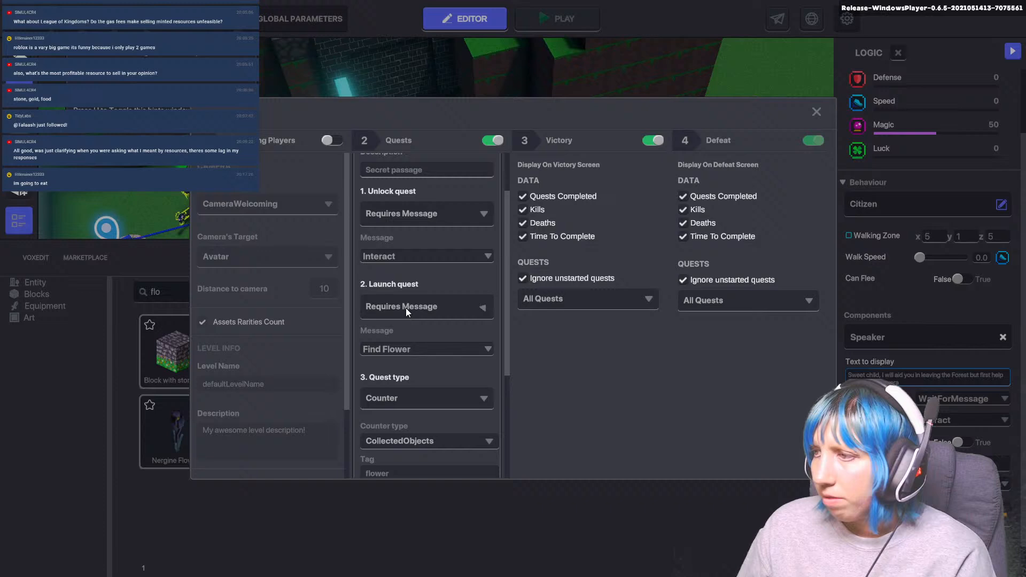
{"action": "left_click", "coordinate": [418, 353]}
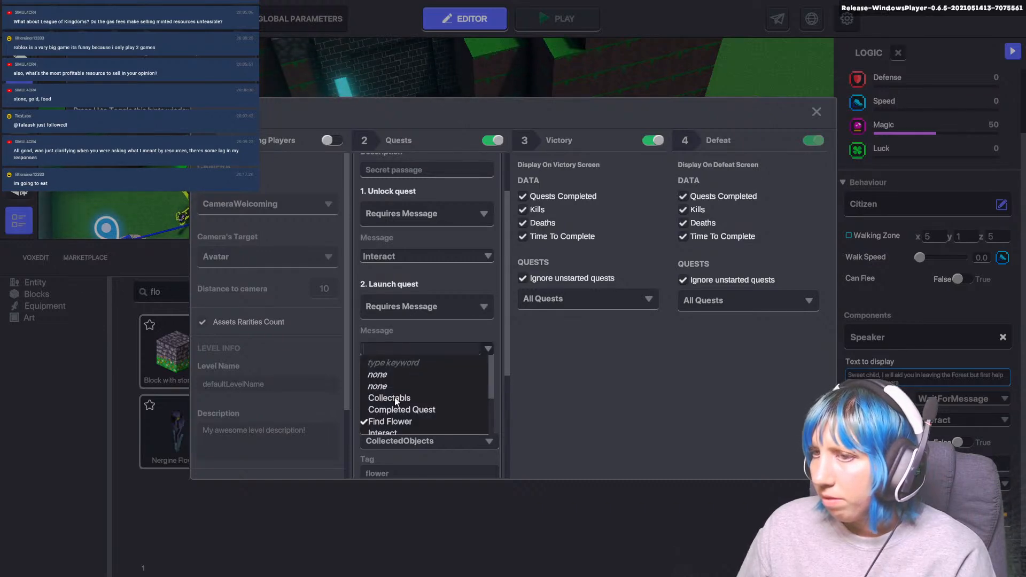
{"action": "scroll", "coordinate": [391, 411], "scroll_direction": "down", "scroll_amount": 1}
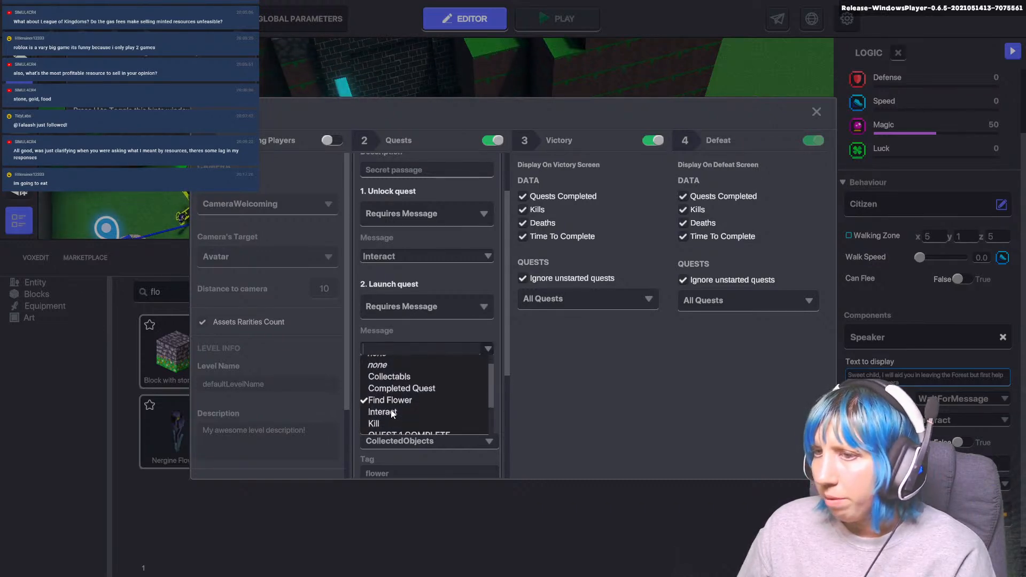
{"action": "left_click", "coordinate": [390, 411]}
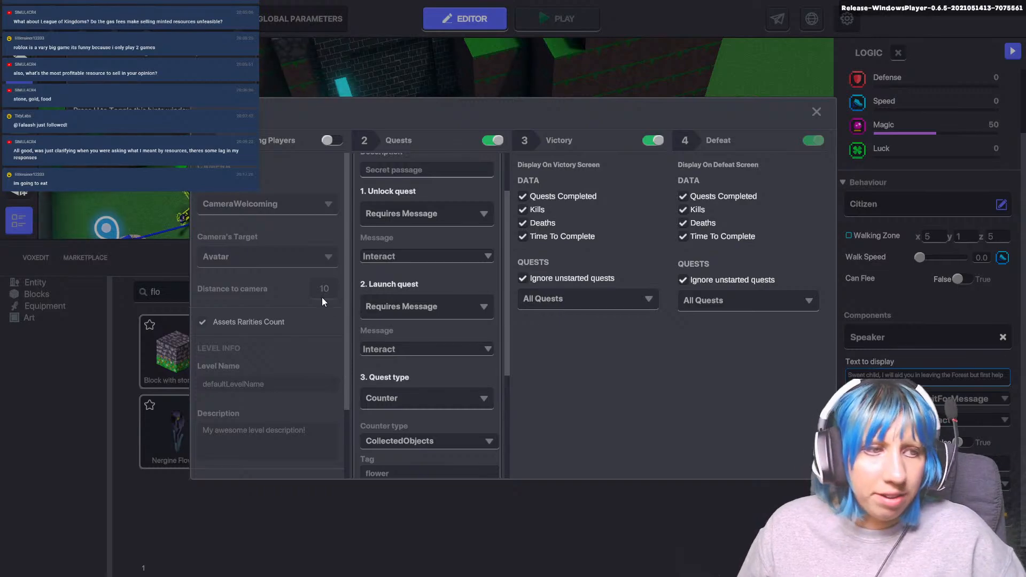
{"action": "left_click", "coordinate": [815, 112]}
- Playtest the experience by interacting with the witch to check her dialogue and the quest launch, and return to the editor
{"action": "left_click", "coordinate": [557, 19]}
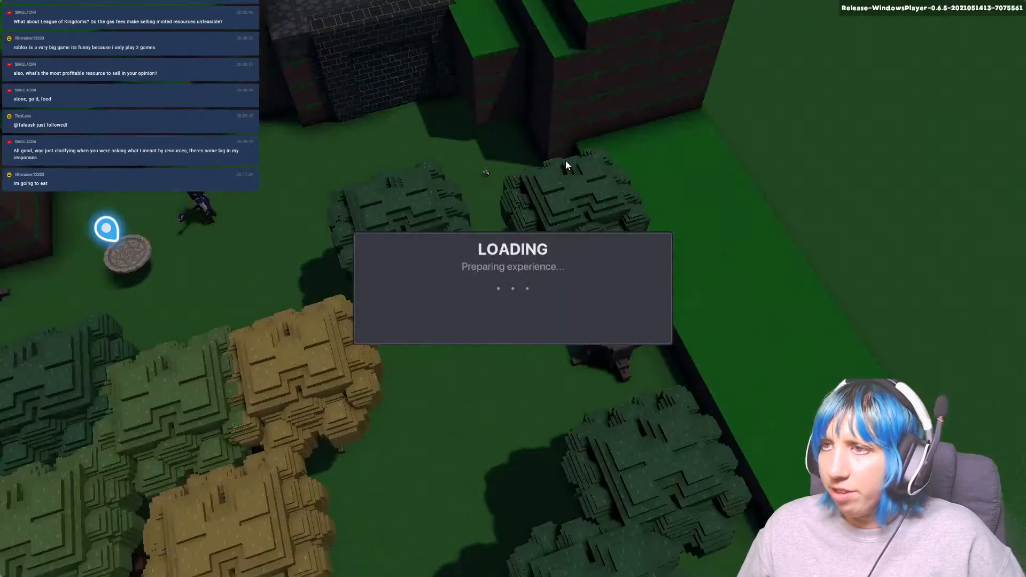
{"action": "key", "text": "w"}
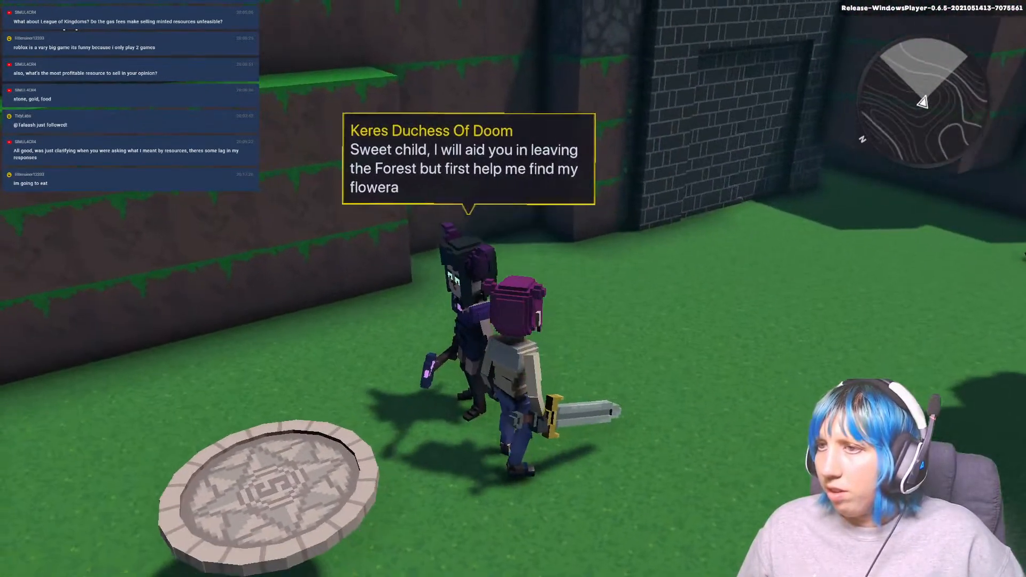
{"action": "key", "text": "e"}
{"action": "key", "text": "e"}
{"action": "key", "text": "e"}
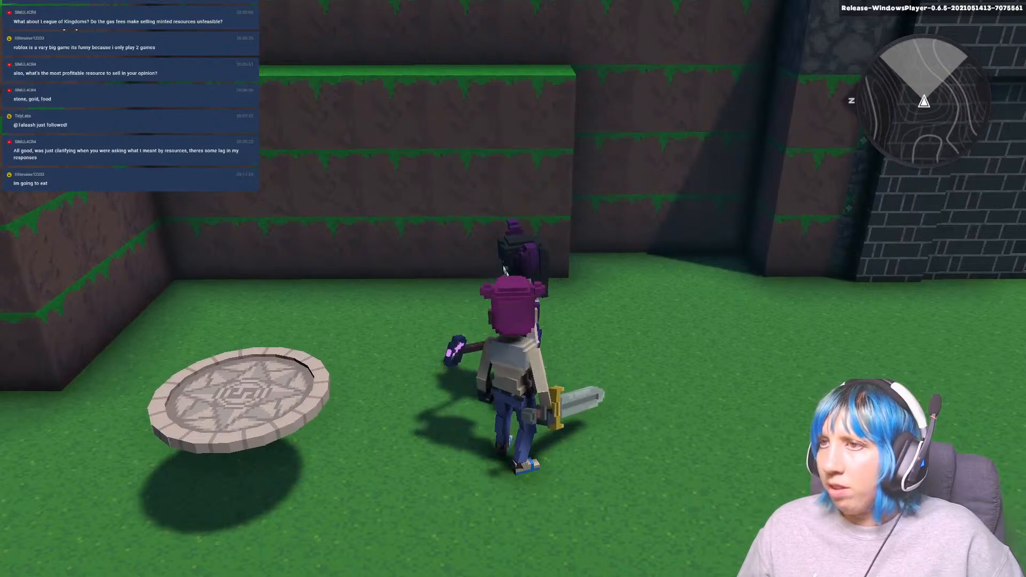
{"action": "key", "text": "e"}
{"action": "key", "text": "Escape"}
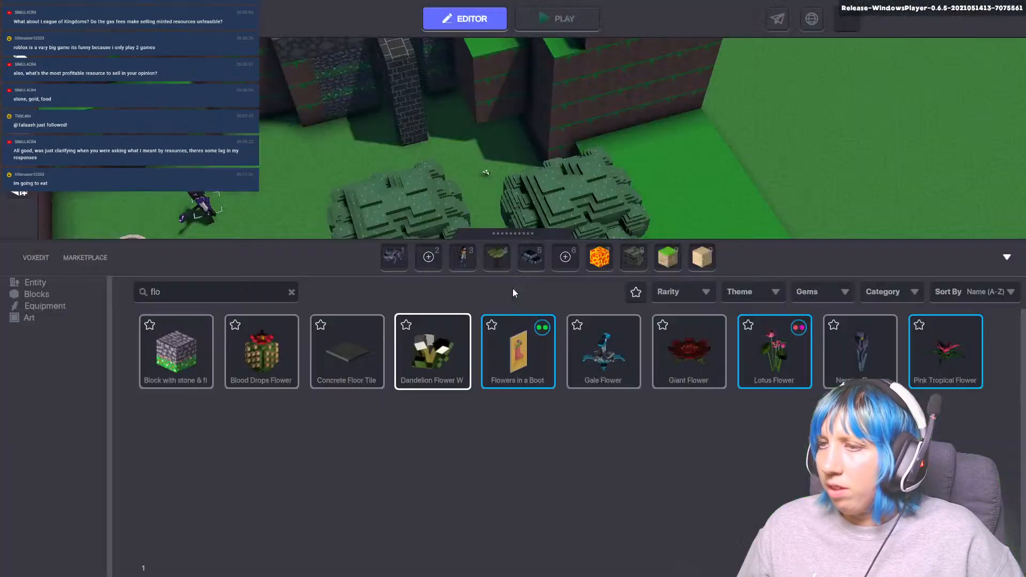
- Select the witch and review her Speaker component's display condition, required message and tags
{"action": "left_click", "coordinate": [192, 197]}
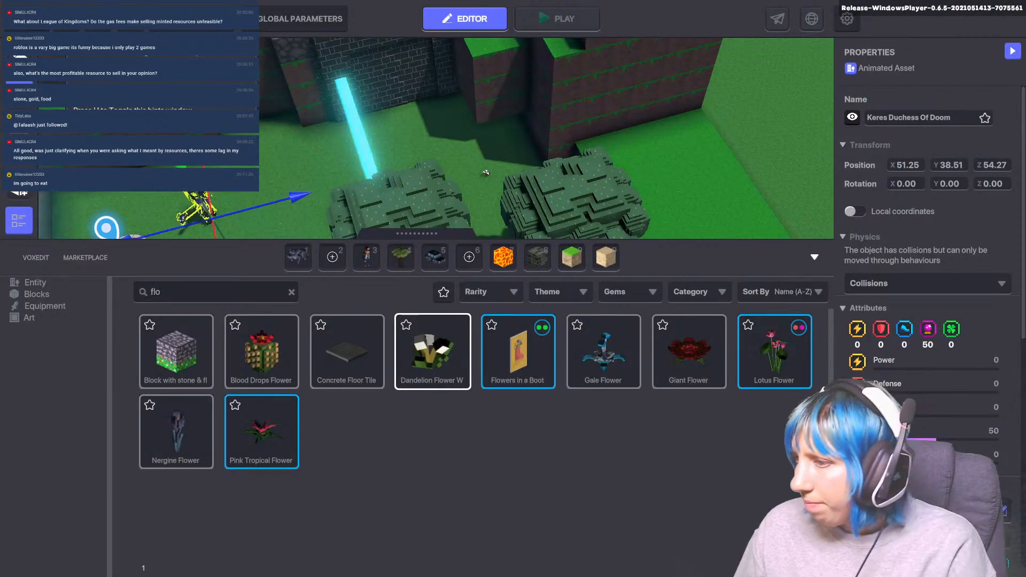
{"action": "scroll", "coordinate": [874, 363], "scroll_direction": "down", "scroll_amount": 5}
{"action": "scroll", "coordinate": [873, 363], "scroll_direction": "down", "scroll_amount": 4}
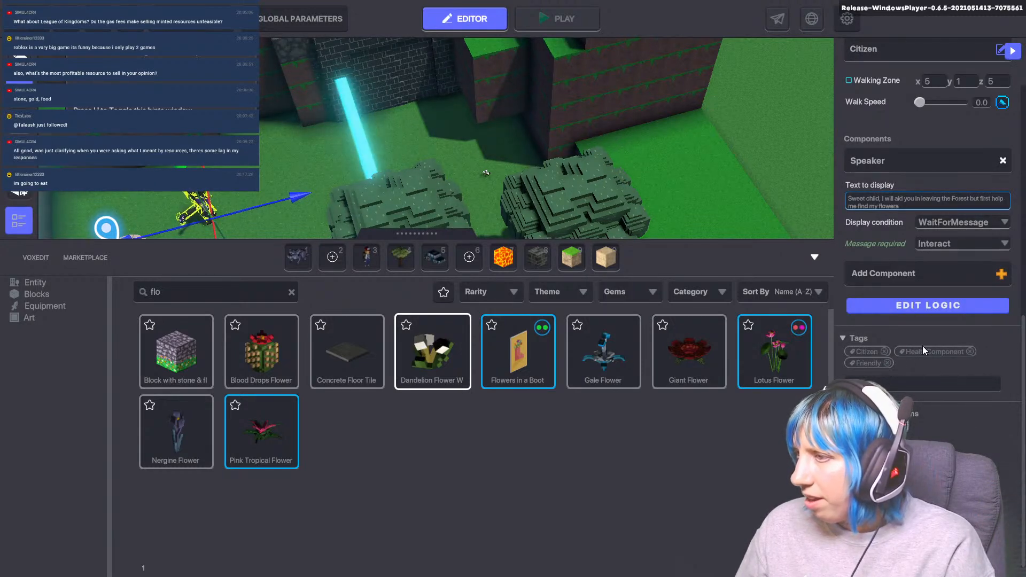
{"action": "scroll", "coordinate": [966, 354], "scroll_direction": "up", "scroll_amount": 2}
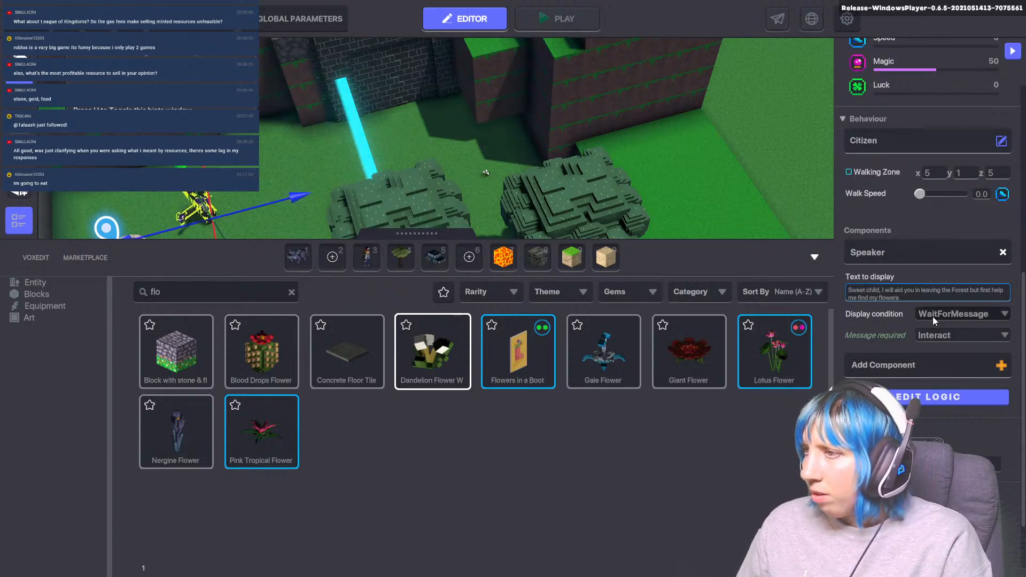
{"action": "scroll", "coordinate": [412, 175], "scroll_direction": "down", "scroll_amount": 4}
- Select the character beside the wall in the paved area and inspect its Speaker settings for comparison with the witch
{"action": "right_click_drag", "start_coordinate": [354, 195], "coordinate": [712, 11]}
{"action": "scroll", "coordinate": [616, 69], "scroll_direction": "up", "scroll_amount": 3}
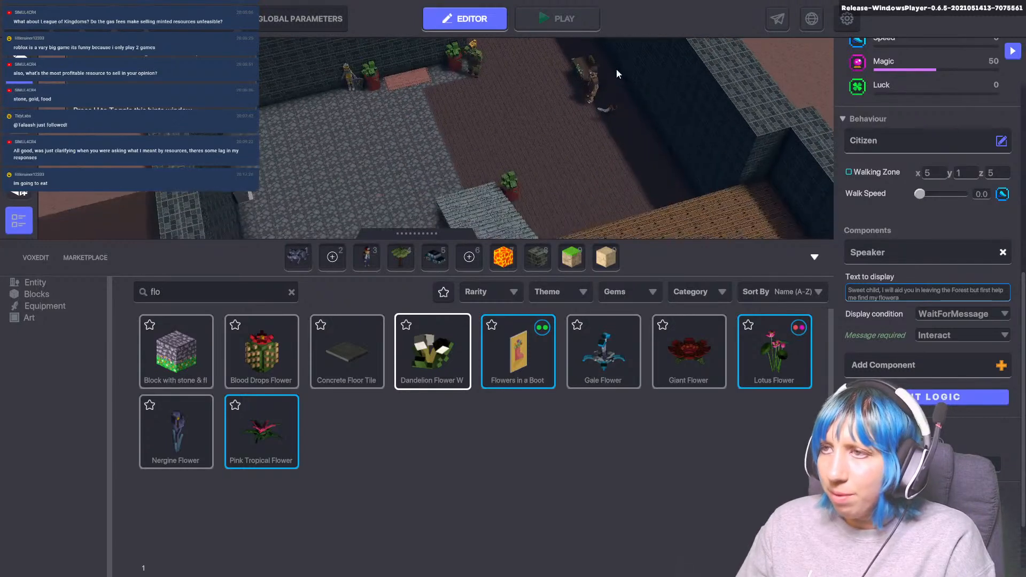
{"action": "left_click", "coordinate": [594, 89]}
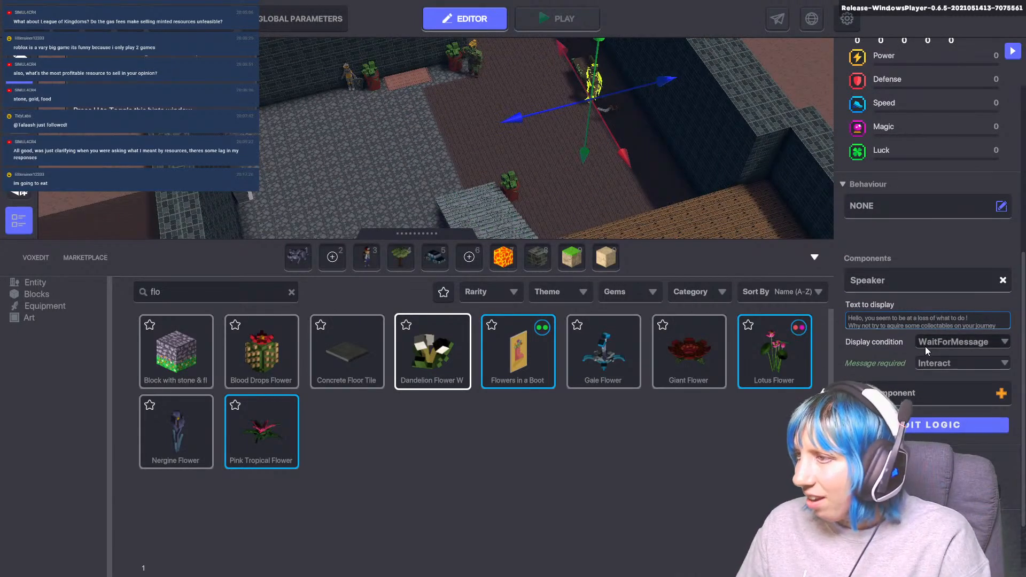
{"action": "scroll", "coordinate": [924, 346], "scroll_direction": "up", "scroll_amount": 2}
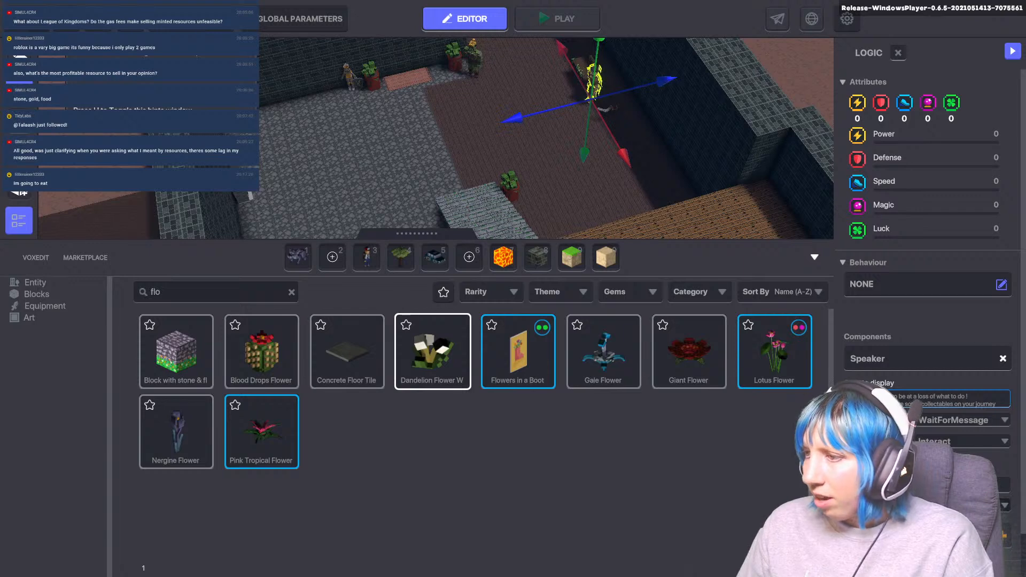
- Return to the witch's forest area and select the Dandelion Flower White between the trees near her
{"action": "key", "text": "d"}
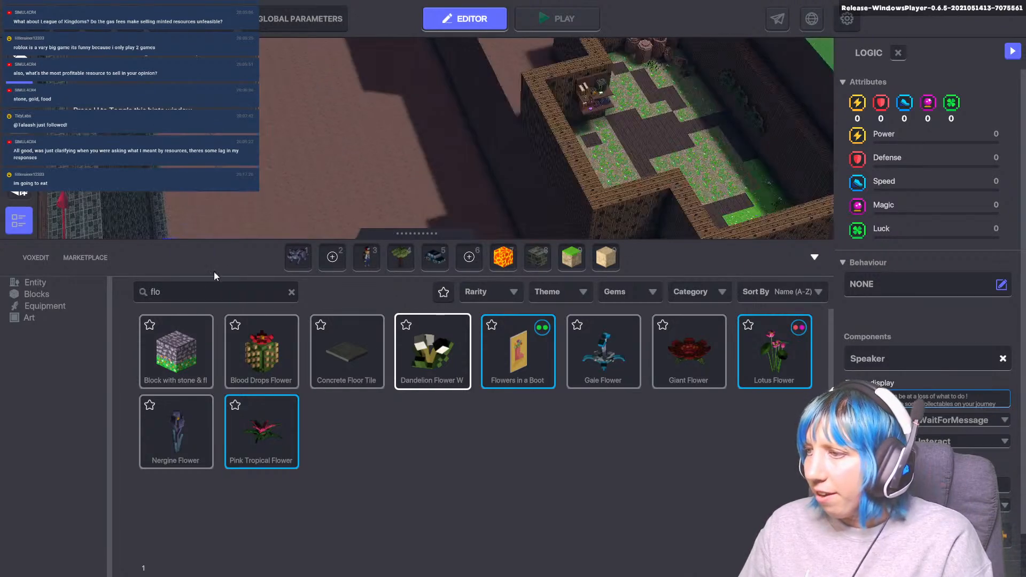
{"action": "key", "text": "d"}
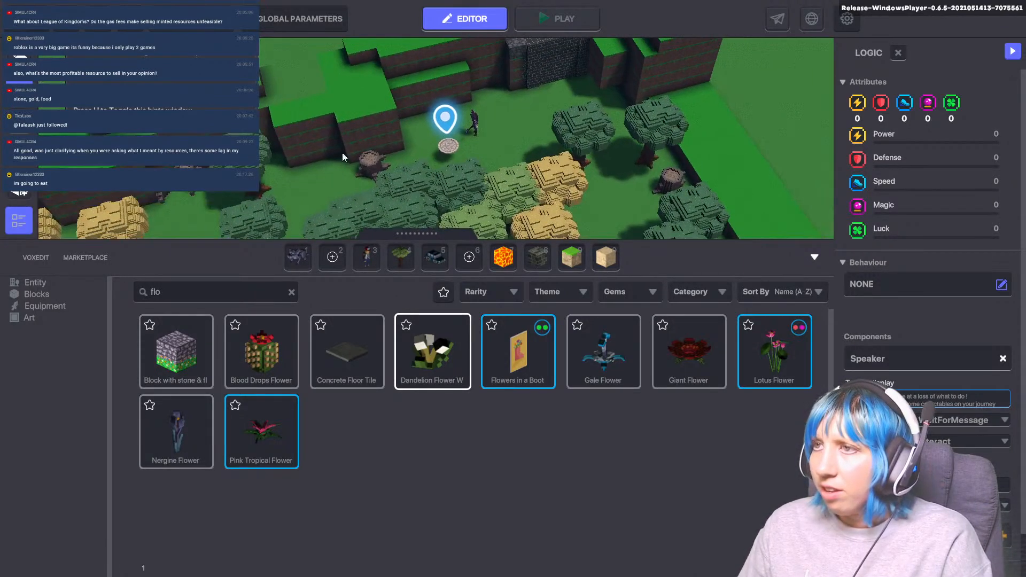
{"action": "left_click", "coordinate": [472, 123]}
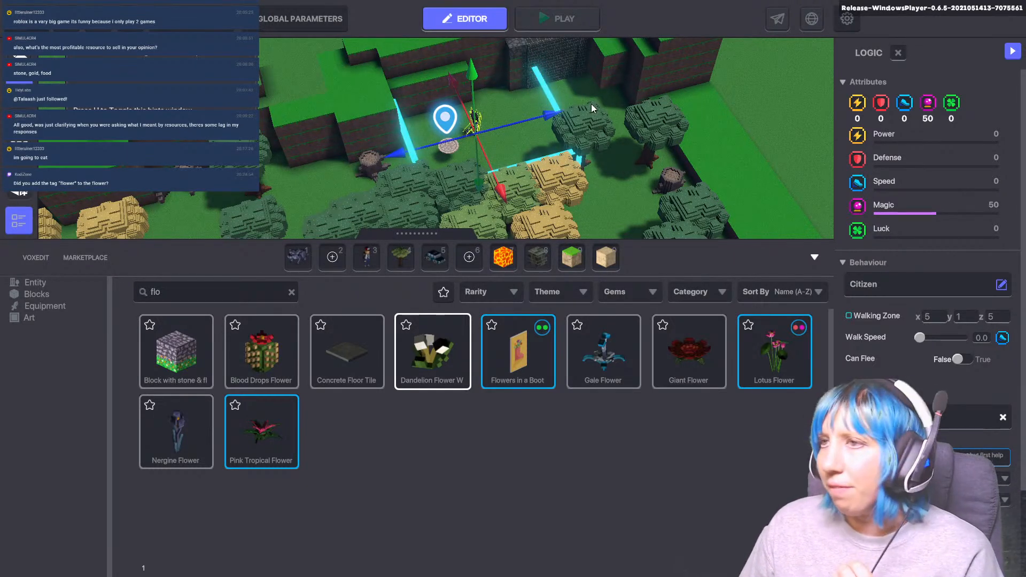
{"action": "scroll", "coordinate": [591, 104], "scroll_direction": "up", "scroll_amount": 2}
{"action": "middle_click_drag", "start_coordinate": [594, 113], "coordinate": [465, 145]}
{"action": "middle_click_drag", "start_coordinate": [355, 159], "coordinate": [463, 119]}
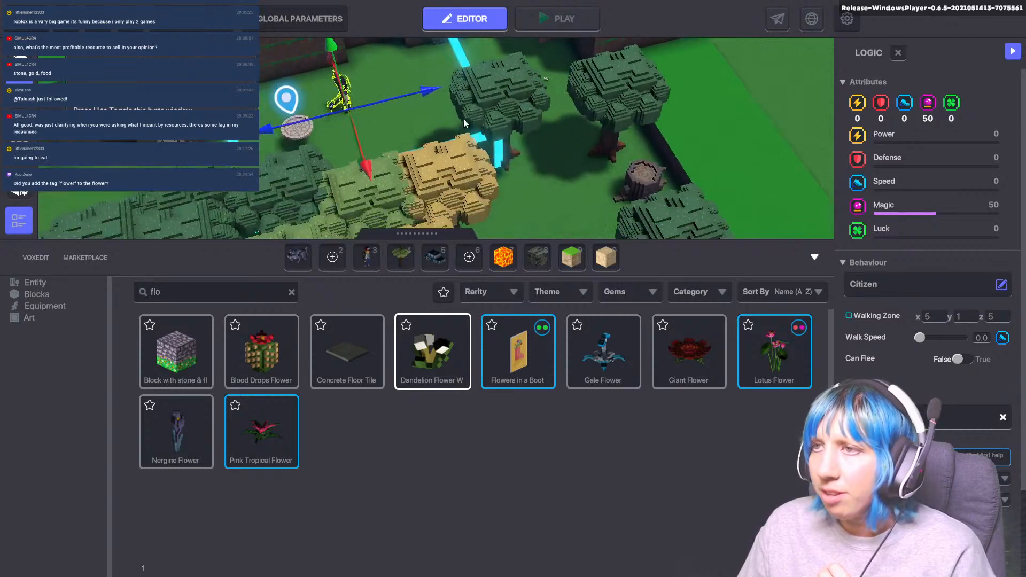
{"action": "left_click", "coordinate": [544, 78]}
{"action": "scroll", "coordinate": [568, 108], "scroll_direction": "up", "scroll_amount": 3}
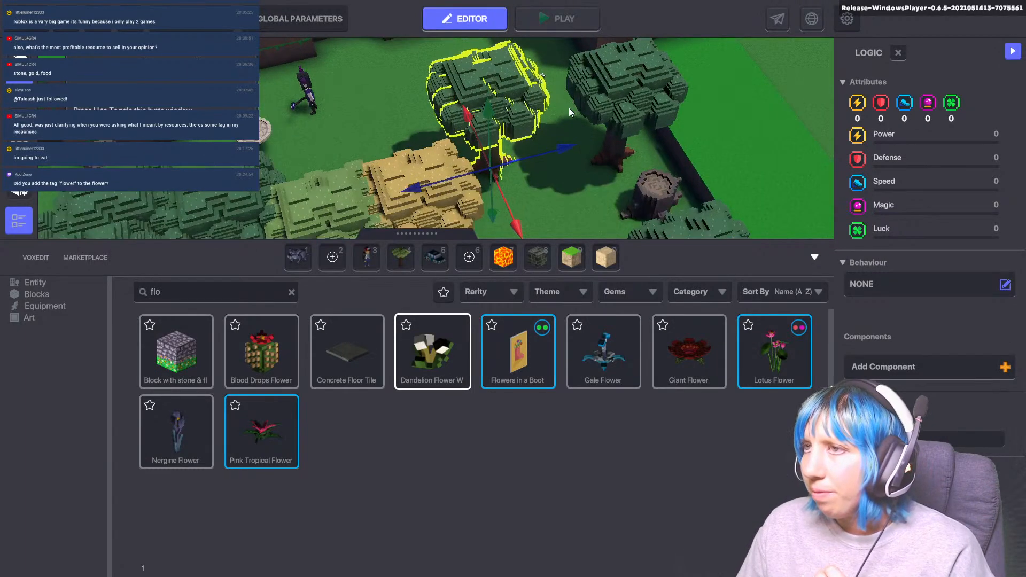
{"action": "left_click", "coordinate": [547, 87]}
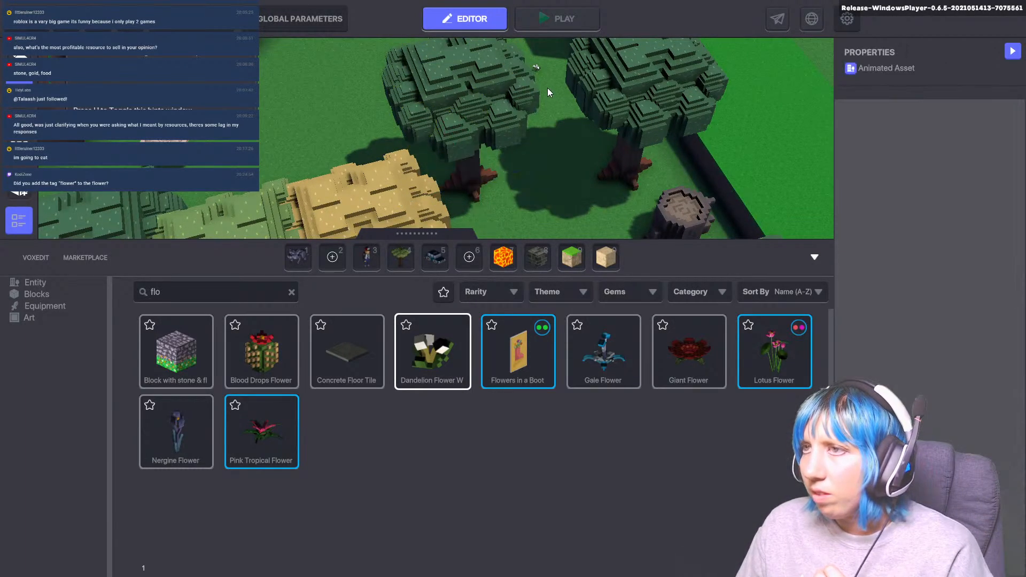
{"action": "left_click", "coordinate": [539, 68]}
{"action": "left_click", "coordinate": [576, 112]}
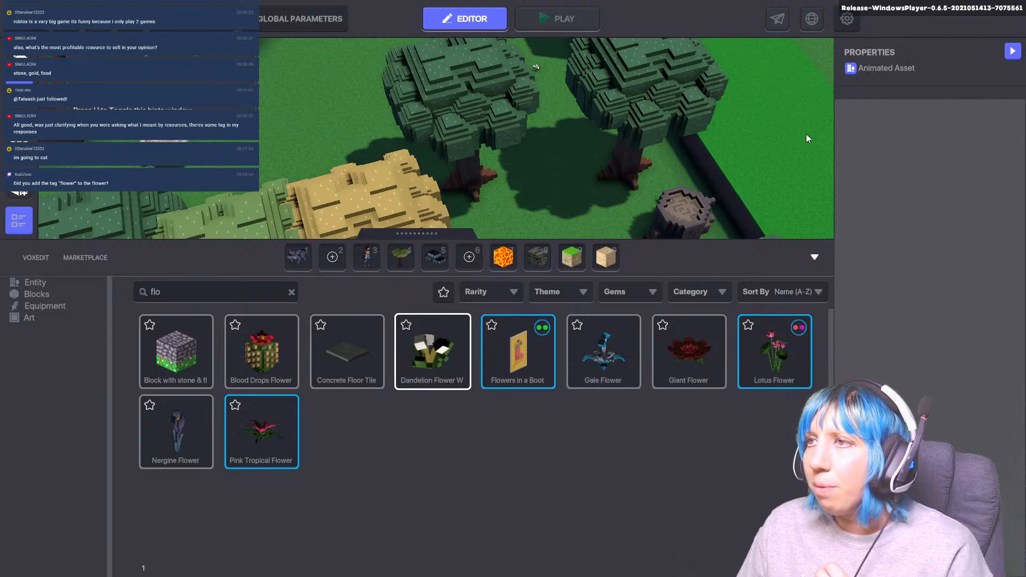
{"action": "left_click", "coordinate": [494, 193]}
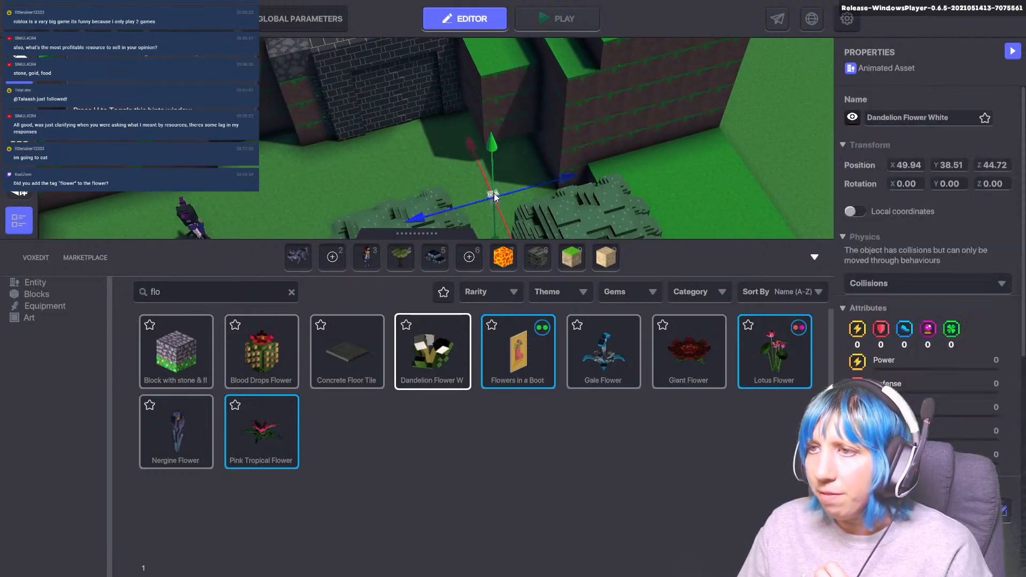
- Review the flower's Collectible settings and the messages available for unlocking QUEST WITCH in the game rules
{"action": "scroll", "coordinate": [927, 331], "scroll_direction": "down", "scroll_amount": 6}
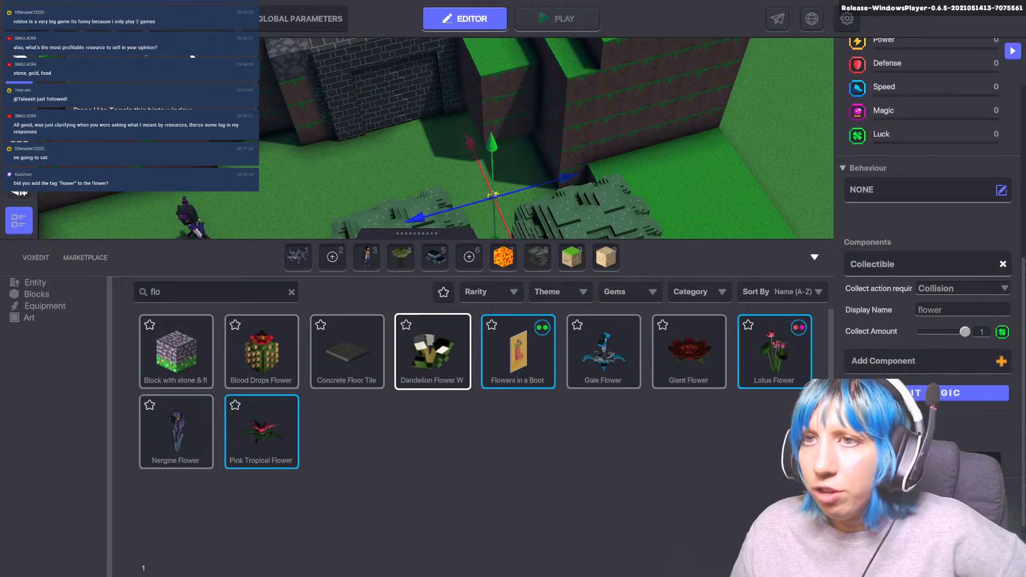
{"action": "left_click", "coordinate": [190, 28]}
{"action": "left_click", "coordinate": [367, 195]}
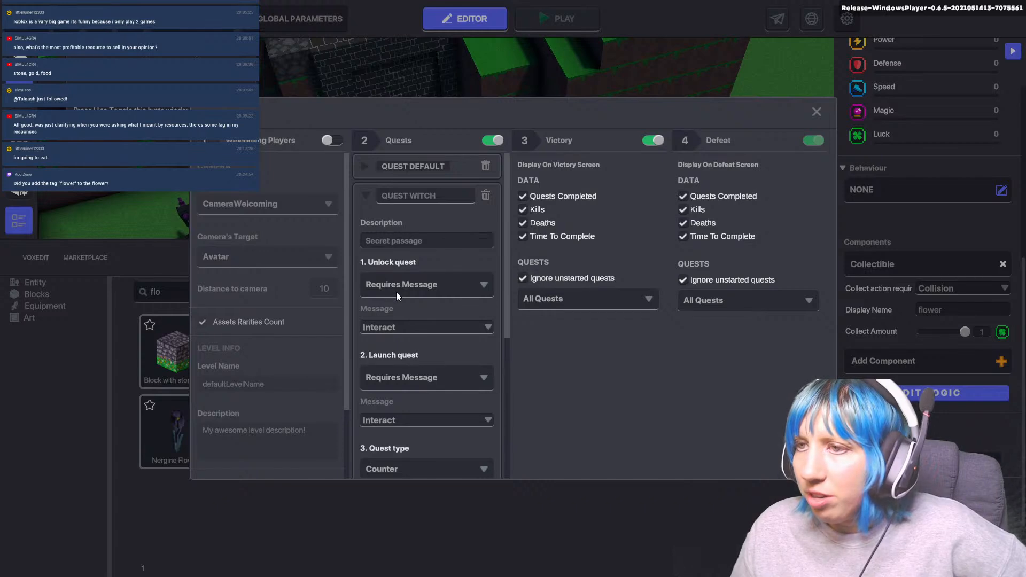
{"action": "left_click", "coordinate": [398, 328]}
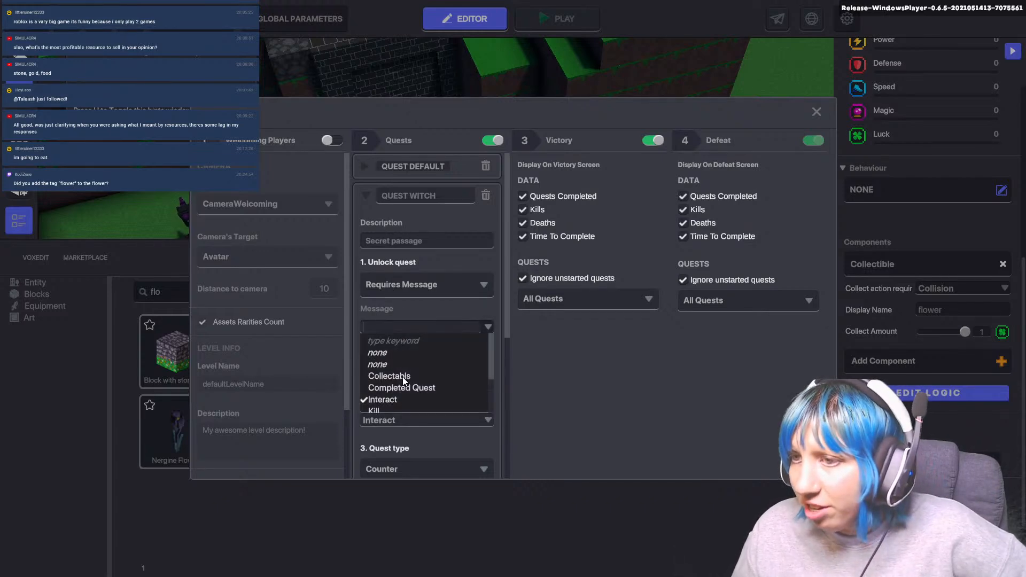
{"action": "scroll", "coordinate": [392, 400], "scroll_direction": "down", "scroll_amount": 3}
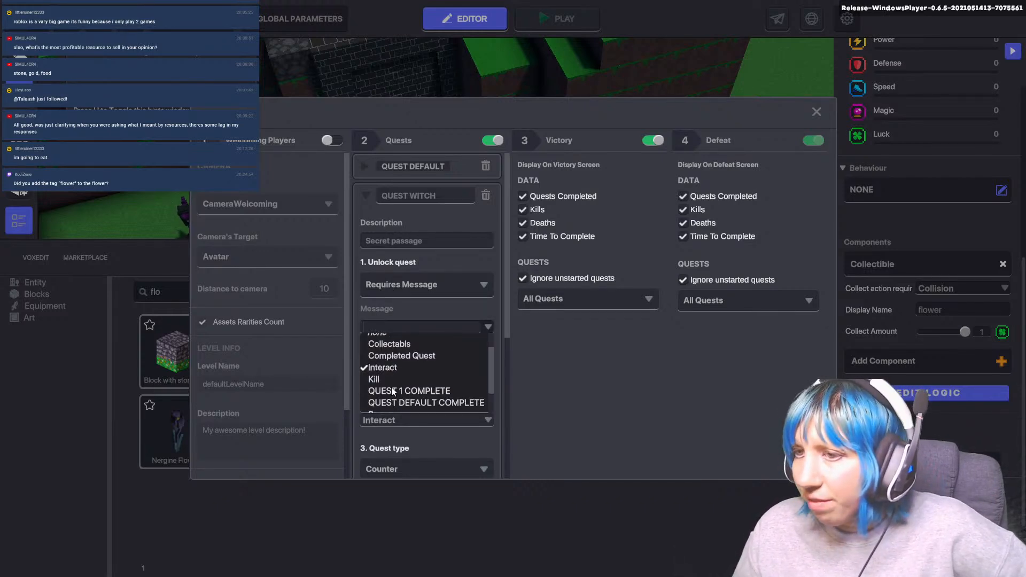
{"action": "scroll", "coordinate": [431, 390], "scroll_direction": "down", "scroll_amount": 2}
{"action": "scroll", "coordinate": [432, 389], "scroll_direction": "up", "scroll_amount": 4}
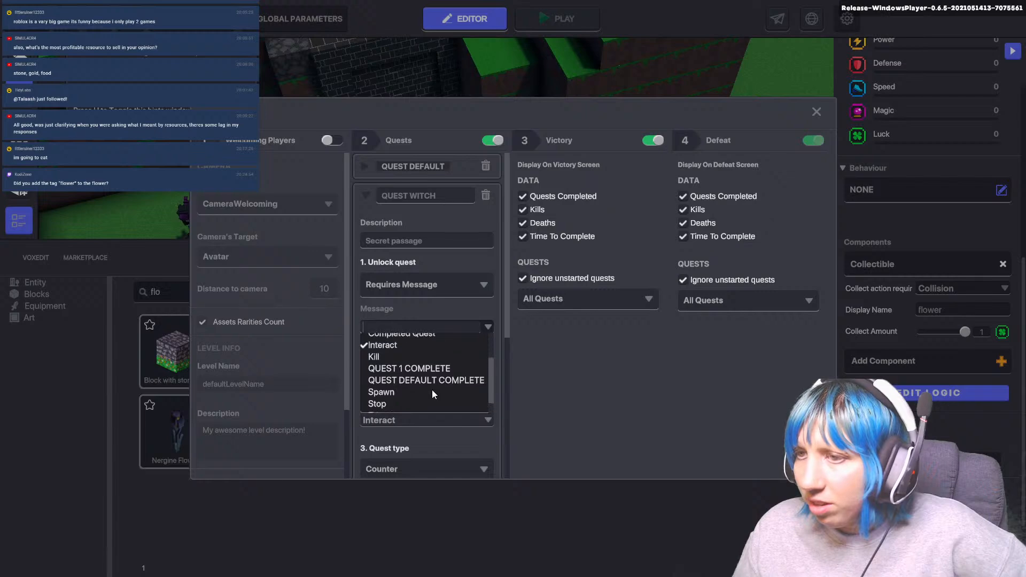
{"action": "scroll", "coordinate": [432, 389], "scroll_direction": "up", "scroll_amount": 1}
{"action": "left_click", "coordinate": [812, 114]}
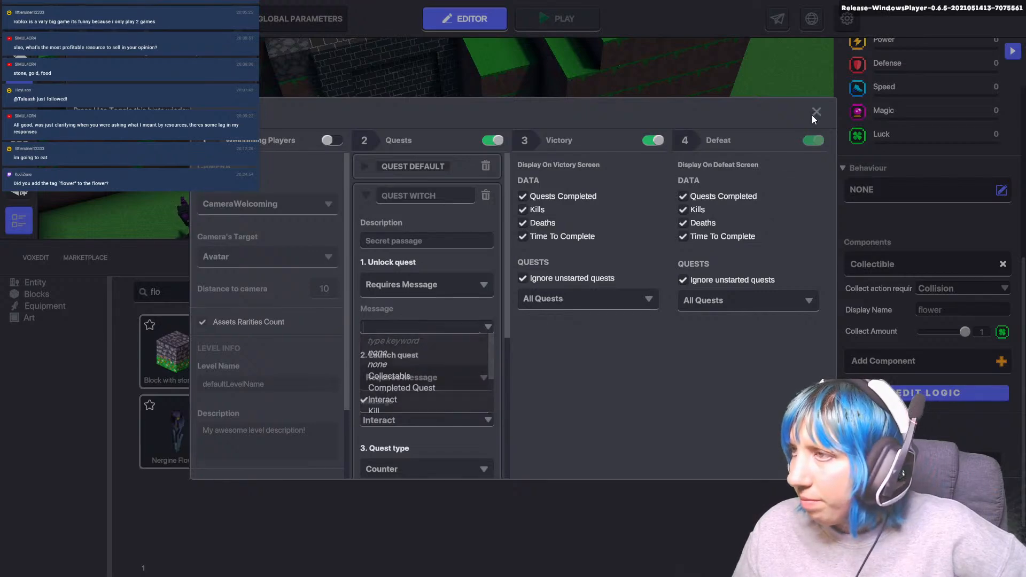
{"action": "left_click", "coordinate": [815, 112]}
- Playtest the experience by walking up to the witch and interacting with her, and return to the editor
{"action": "left_click", "coordinate": [190, 234]}
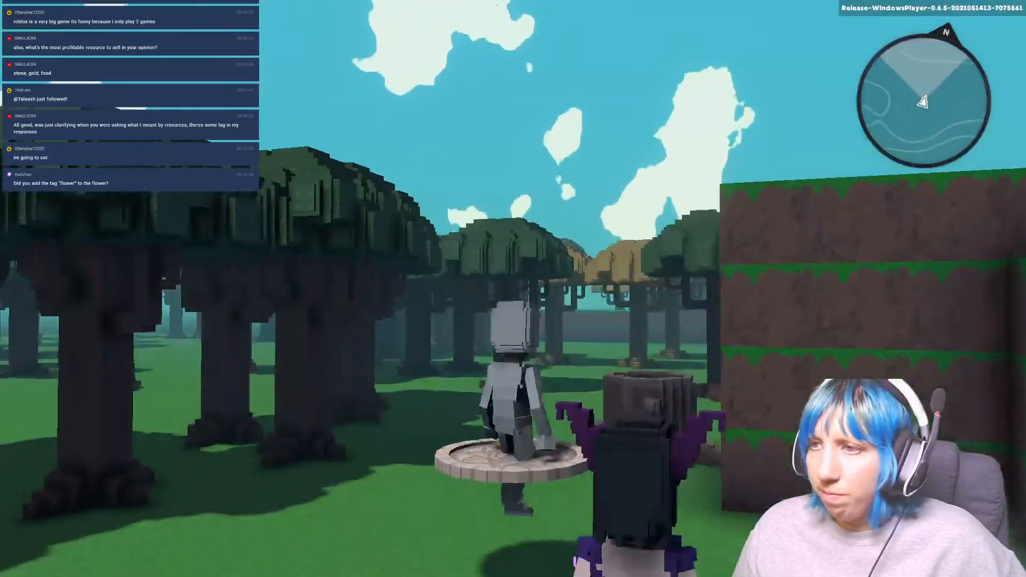
{"action": "key", "text": "w"}
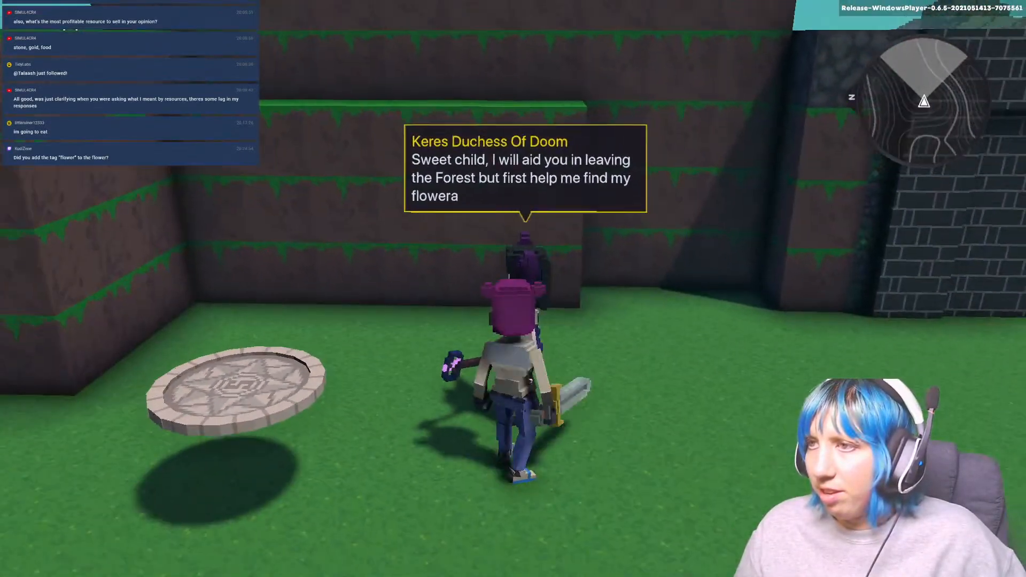
{"action": "key", "text": "f"}
{"action": "key", "text": "f"}
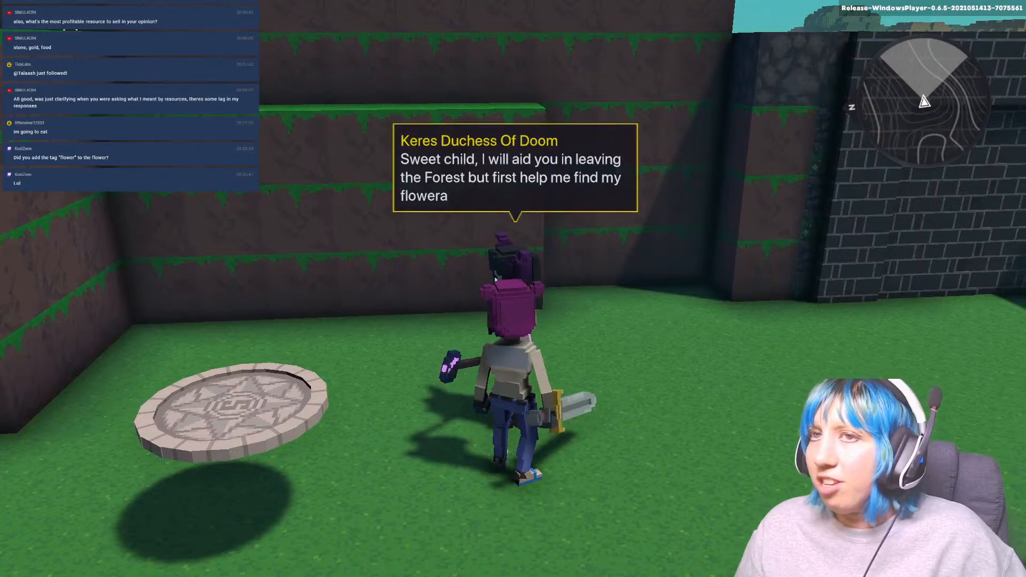
{"action": "key", "text": "f"}
{"action": "key", "text": "Escape"}
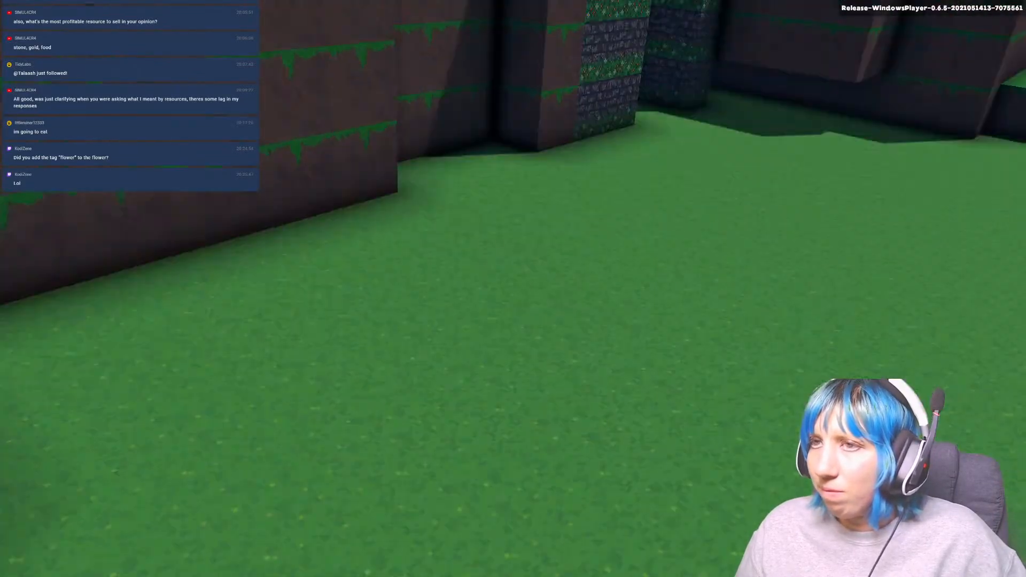
- Compare the unlock and launch settings of QUEST DEFAULT and QUEST WITCH in the game rules
{"action": "left_click", "coordinate": [185, 26]}
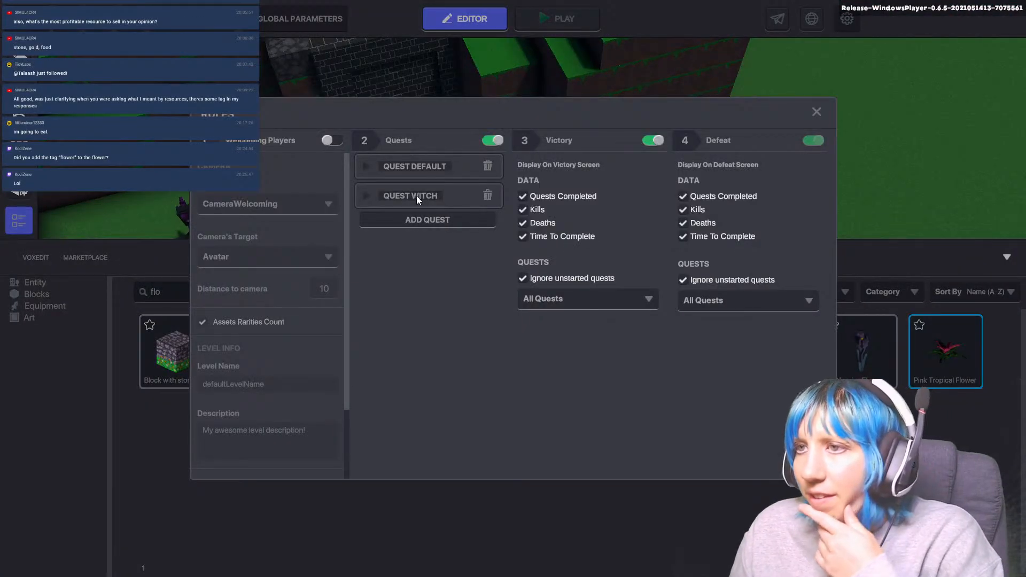
{"action": "left_click_drag", "start_coordinate": [416, 195], "coordinate": [453, 205]}
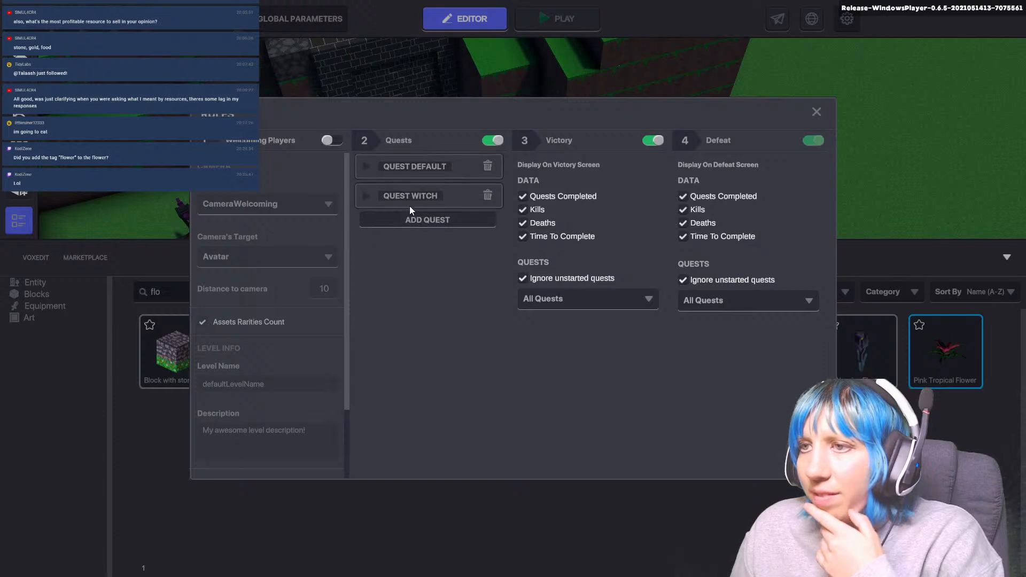
{"action": "left_click", "coordinate": [364, 167]}
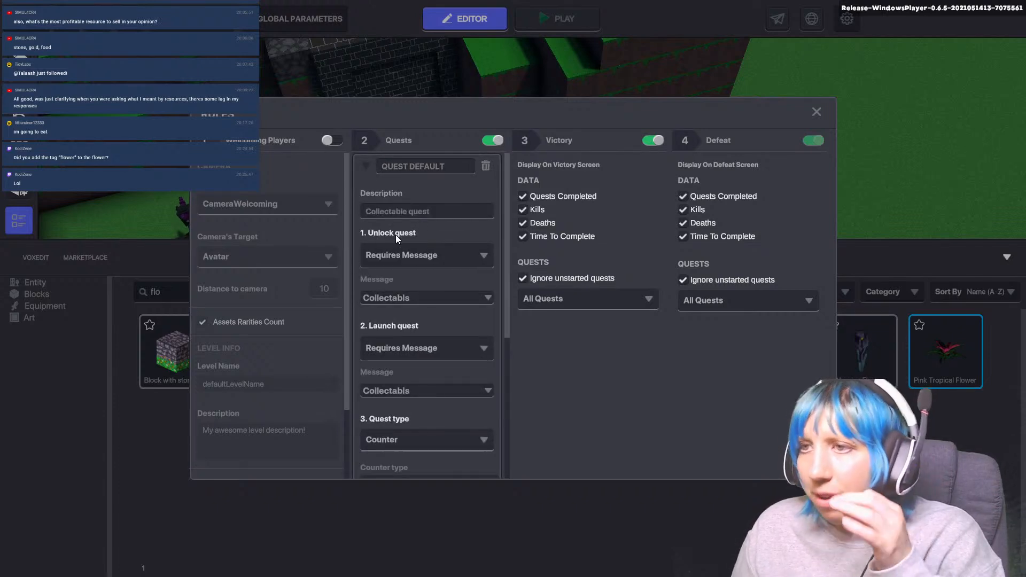
{"action": "left_click", "coordinate": [367, 166]}
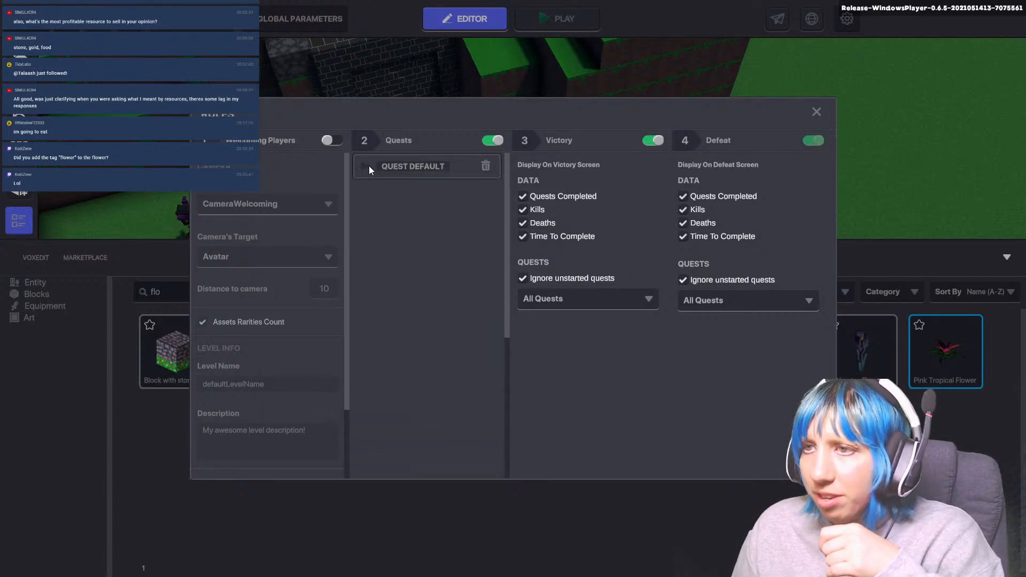
{"action": "left_click", "coordinate": [369, 193]}
{"action": "scroll", "coordinate": [412, 241], "scroll_direction": "down", "scroll_amount": 1}
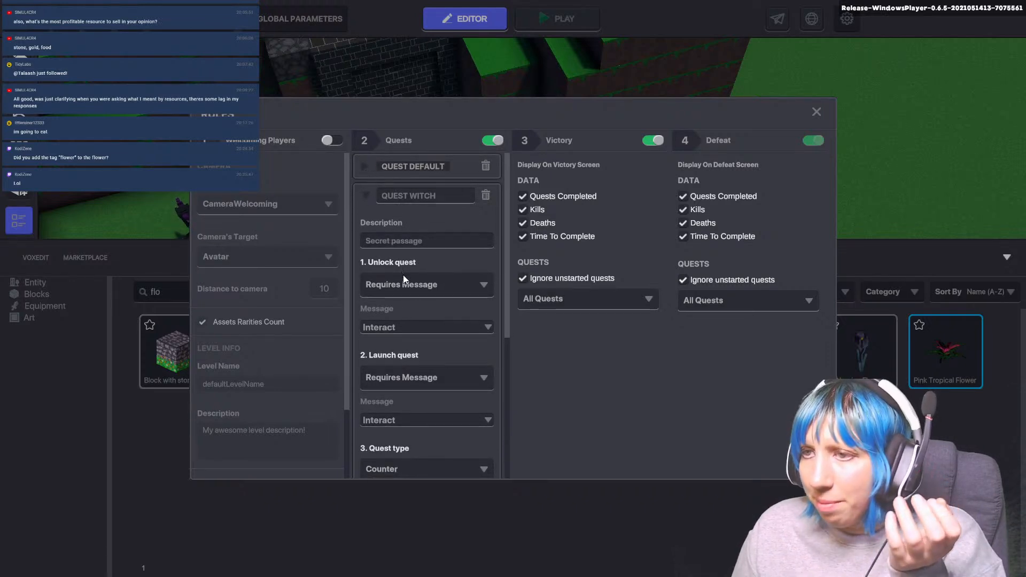
{"action": "left_click", "coordinate": [366, 165]}
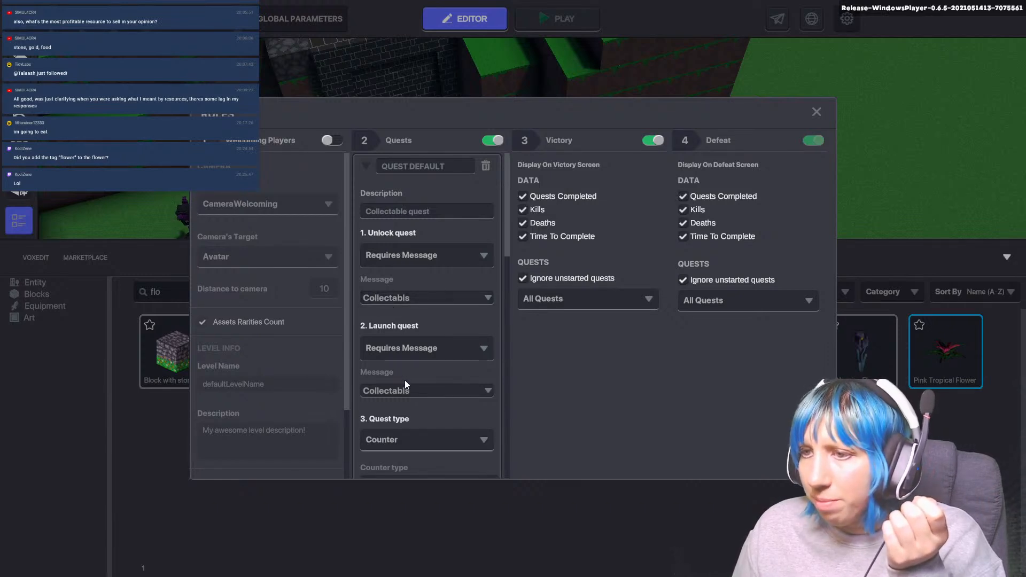
{"action": "left_click", "coordinate": [366, 166]}
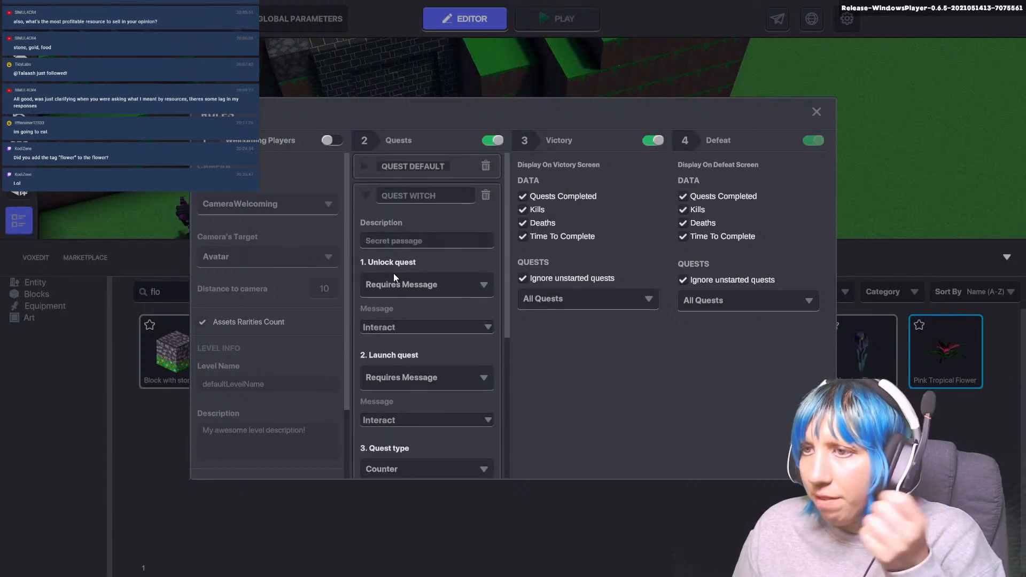
- Set the unlock message of QUEST WITCH to Collectables and check its launch, counter tag and completion settings
{"action": "left_click", "coordinate": [406, 327]}
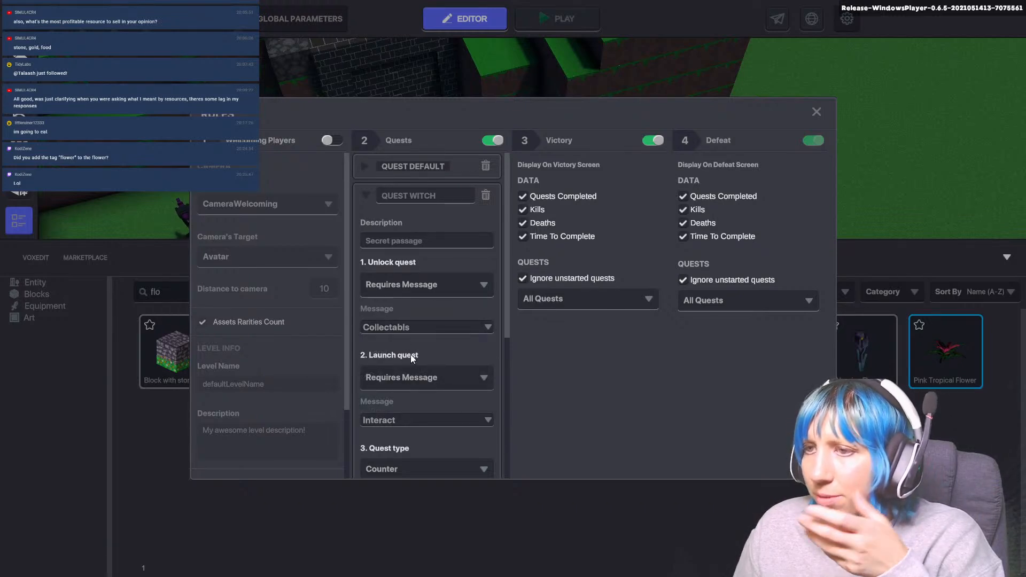
{"action": "scroll", "coordinate": [420, 367], "scroll_direction": "down", "scroll_amount": 3}
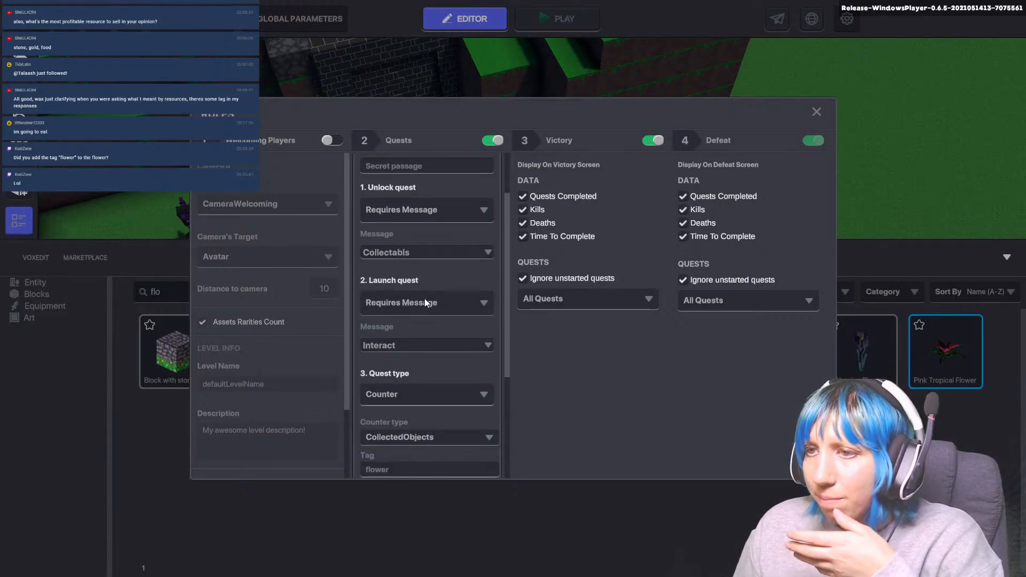
{"action": "scroll", "coordinate": [418, 345], "scroll_direction": "down", "scroll_amount": 1}
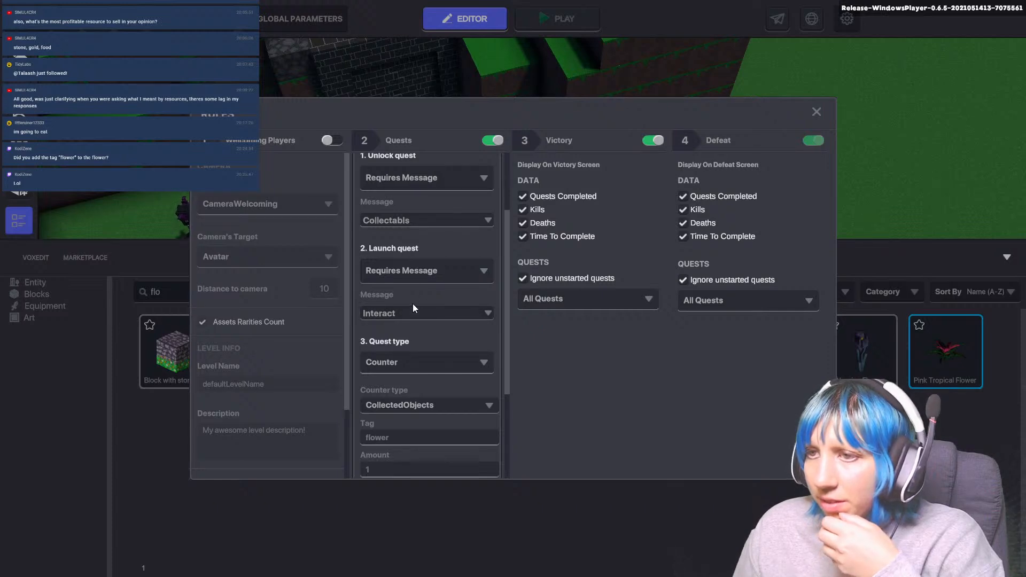
{"action": "scroll", "coordinate": [409, 316], "scroll_direction": "down", "scroll_amount": 2}
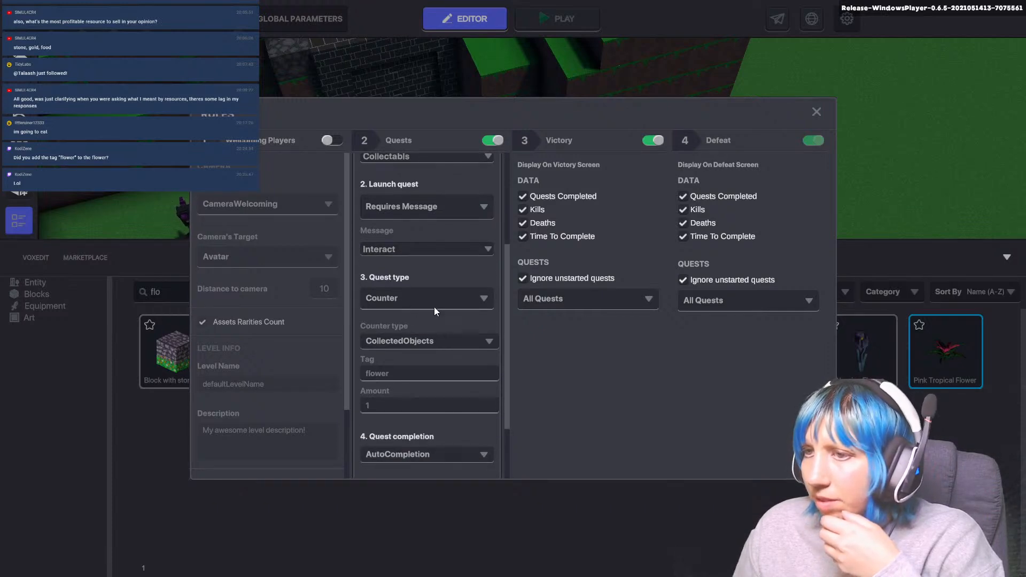
{"action": "scroll", "coordinate": [411, 340], "scroll_direction": "down", "scroll_amount": 1}
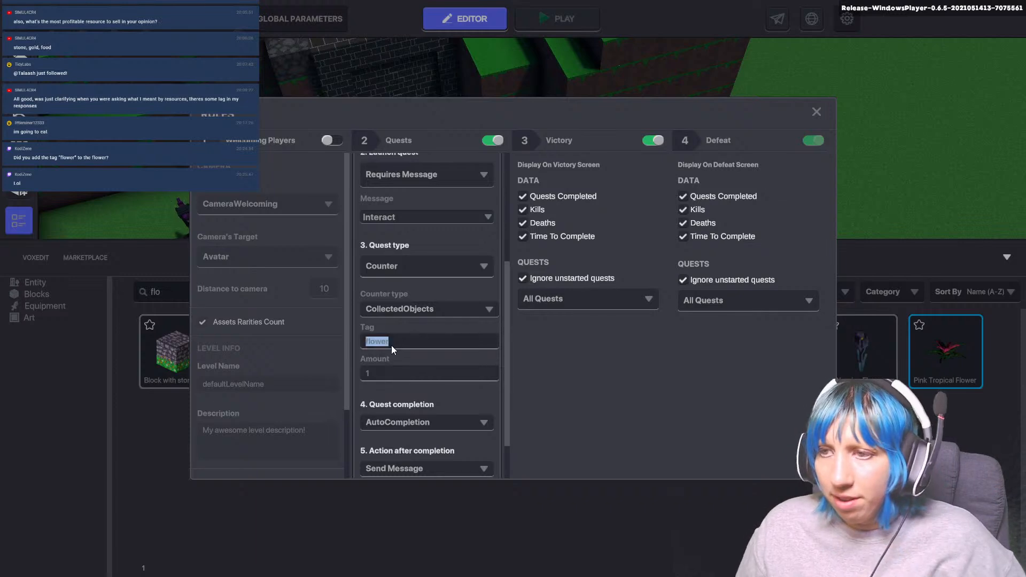
{"action": "left_click", "coordinate": [392, 344]}
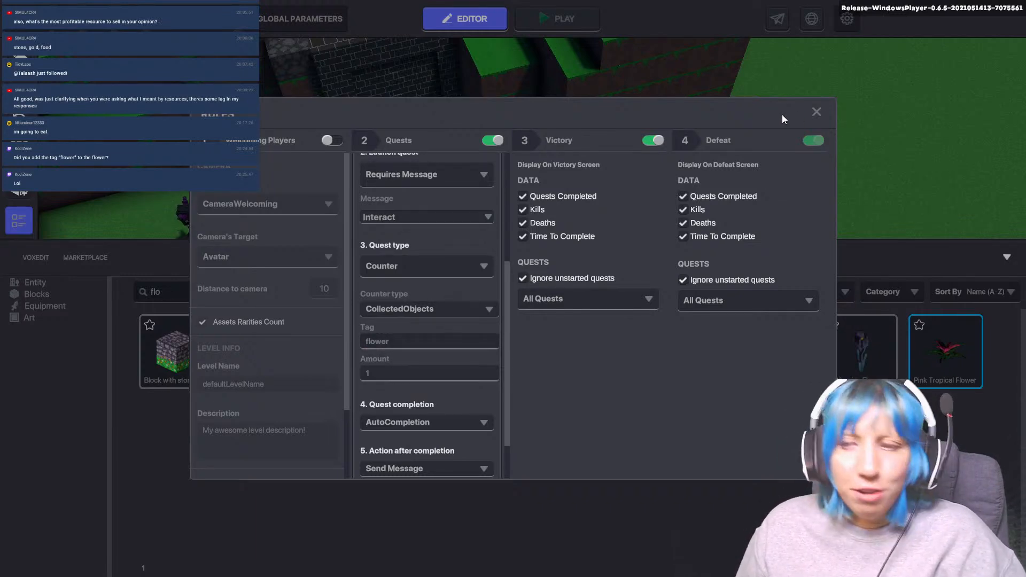
{"action": "left_click", "coordinate": [815, 111]}
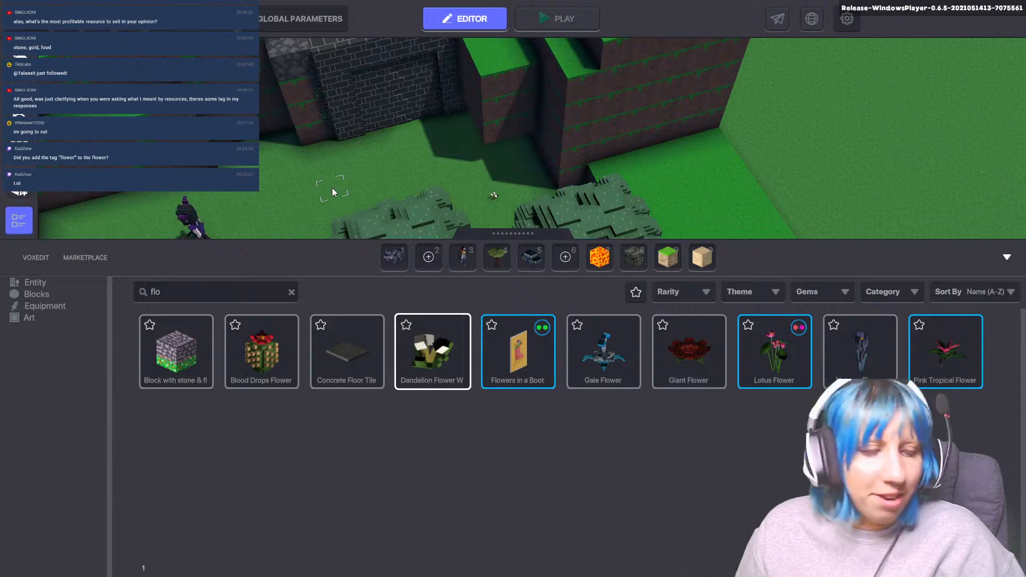
- Playtest the changed unlock message by approaching the witch, and return to the editor
{"action": "key", "text": "ctrl+p"}
{"action": "key", "text": "w"}
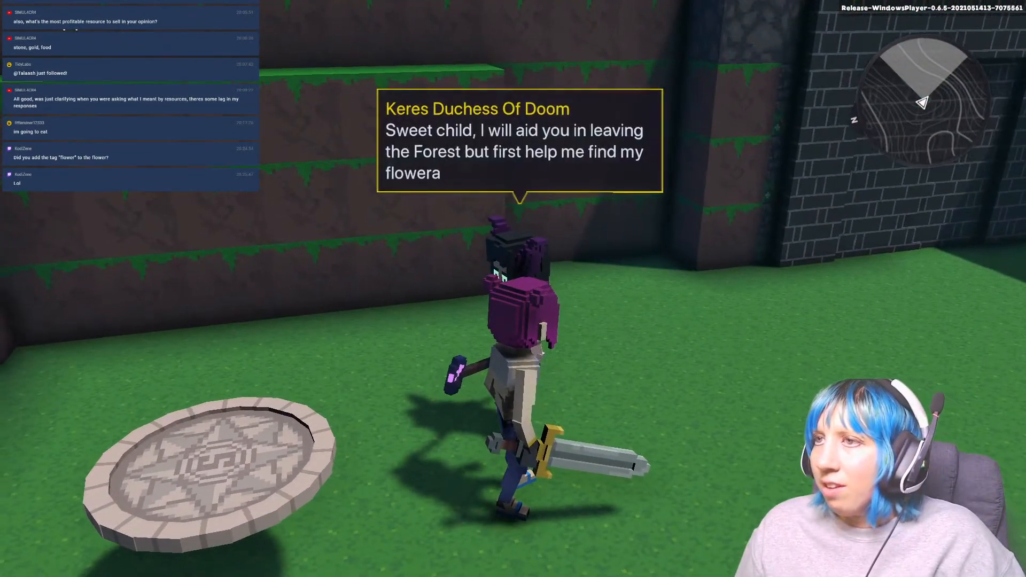
{"action": "key", "text": "ctrl+p"}
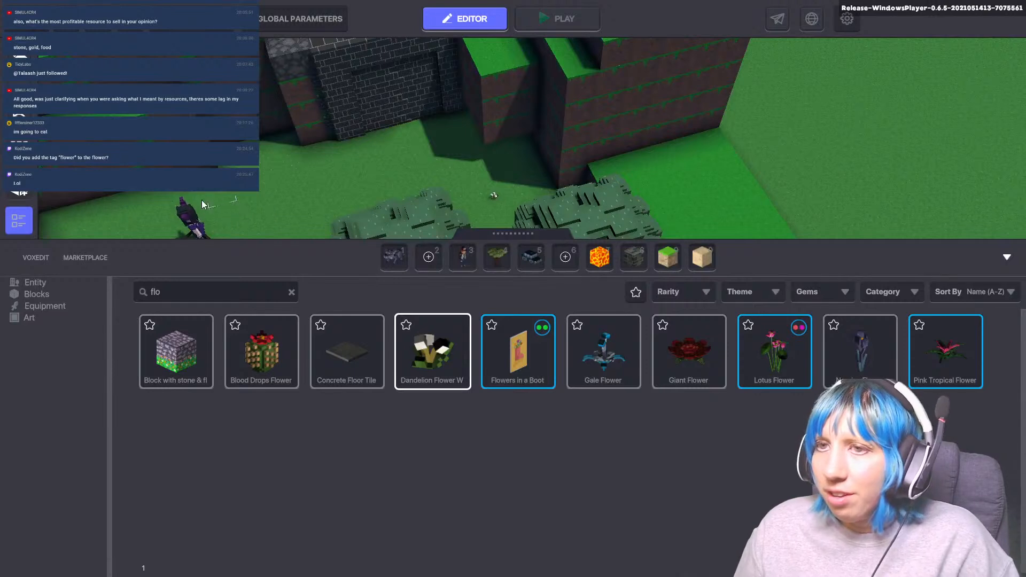
- Select the witch and set the unlock message of QUEST WITCH back to Interact
{"action": "left_click", "coordinate": [202, 204]}
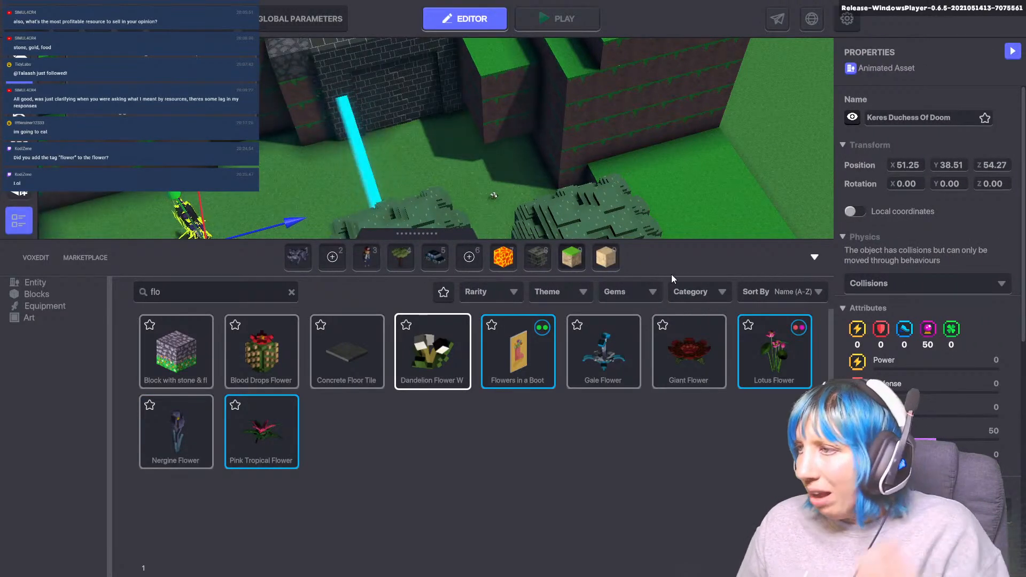
{"action": "left_click", "coordinate": [219, 21]}
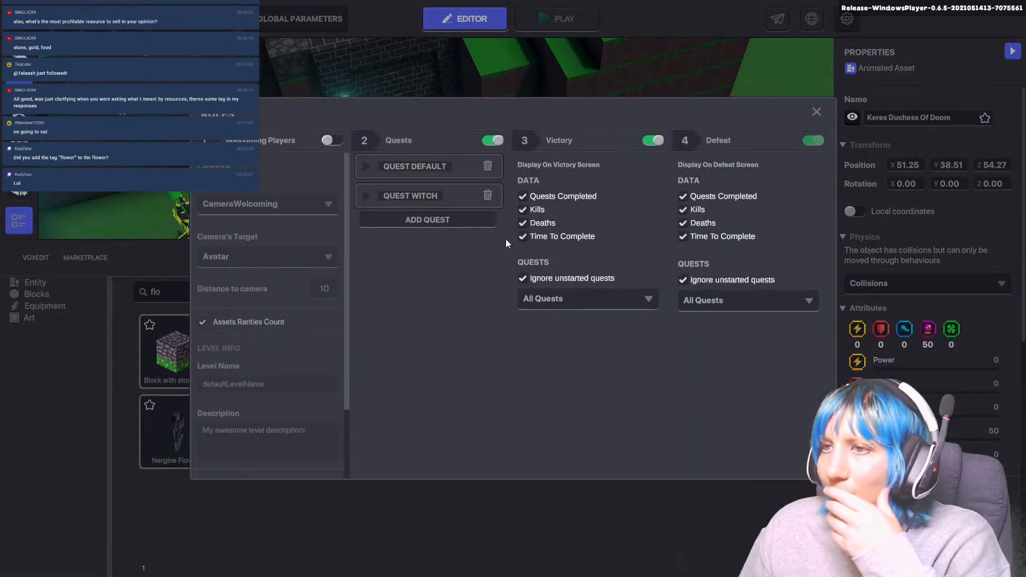
{"action": "left_click", "coordinate": [367, 194]}
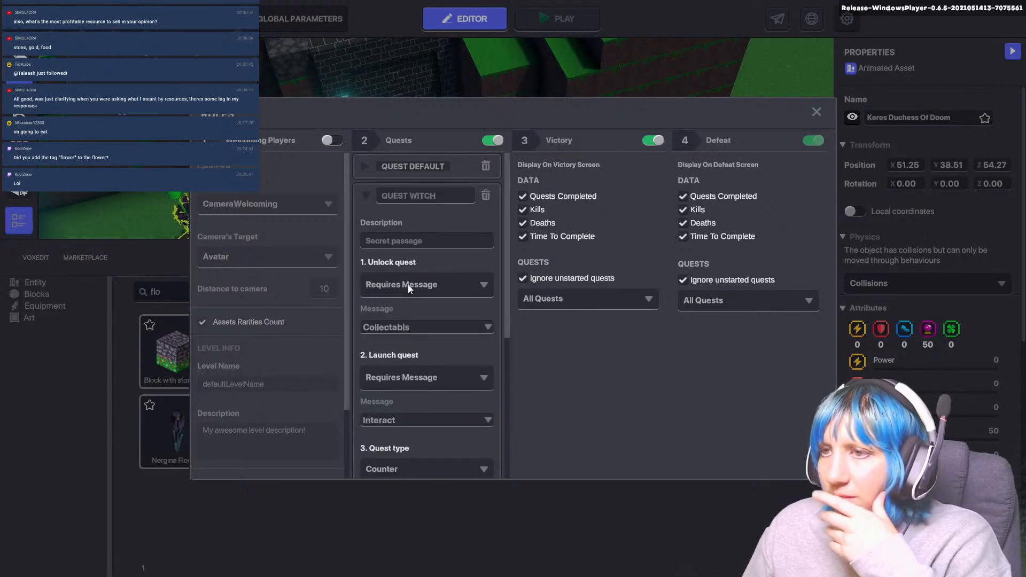
{"action": "left_click", "coordinate": [398, 326]}
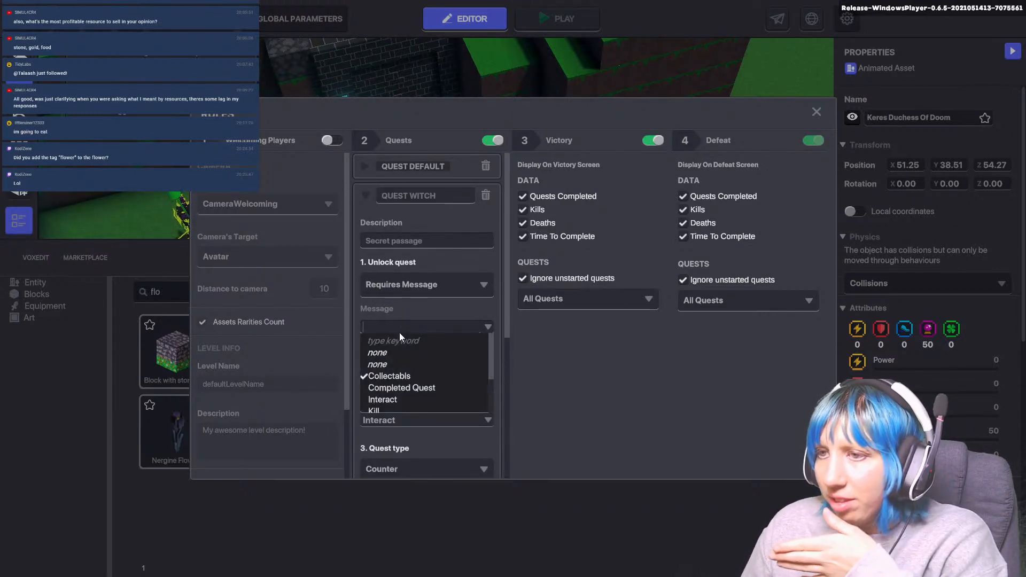
{"action": "left_click", "coordinate": [392, 399]}
{"action": "left_click", "coordinate": [816, 112]}
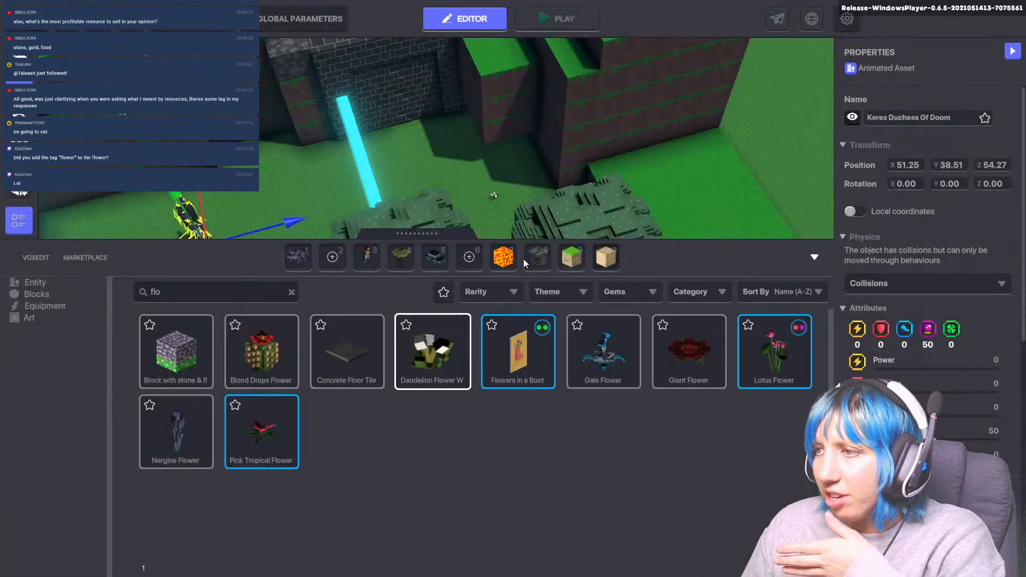
- Set both the unlock and launch messages of QUEST WITCH to flowers and check its counter and completion settings
{"action": "scroll", "coordinate": [929, 214], "scroll_direction": "down", "scroll_amount": 5}
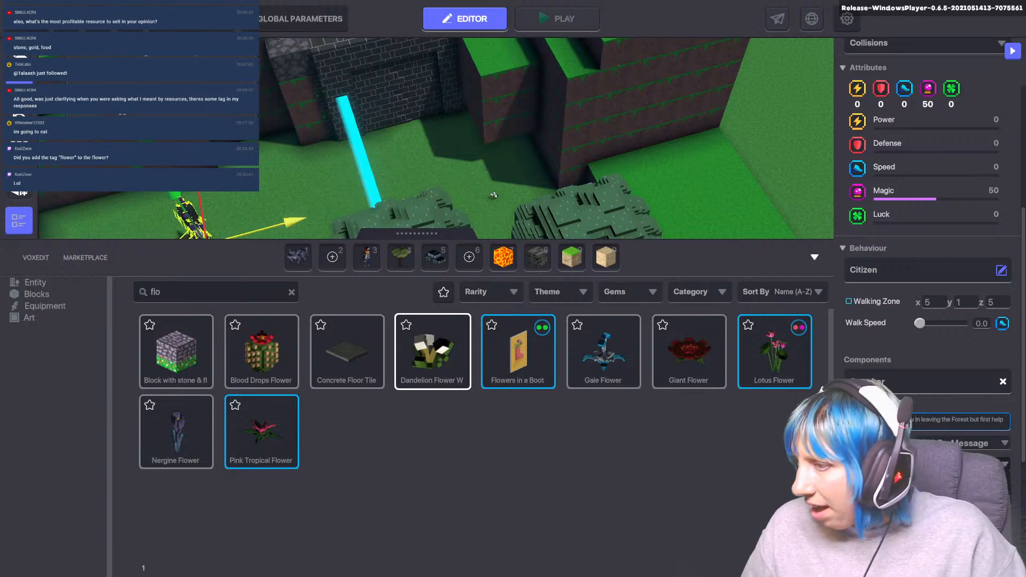
{"action": "left_click", "coordinate": [200, 22]}
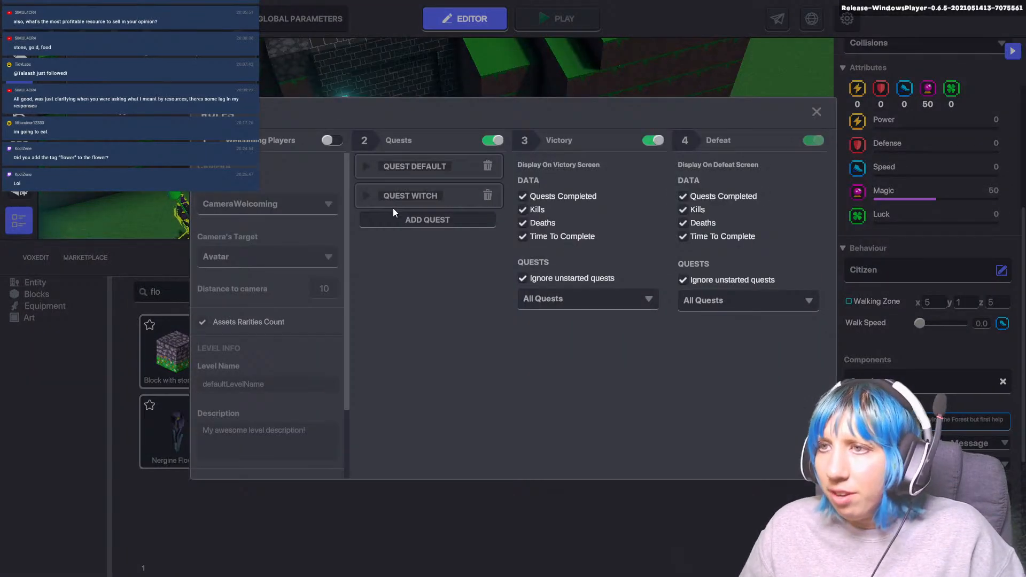
{"action": "left_click", "coordinate": [366, 196]}
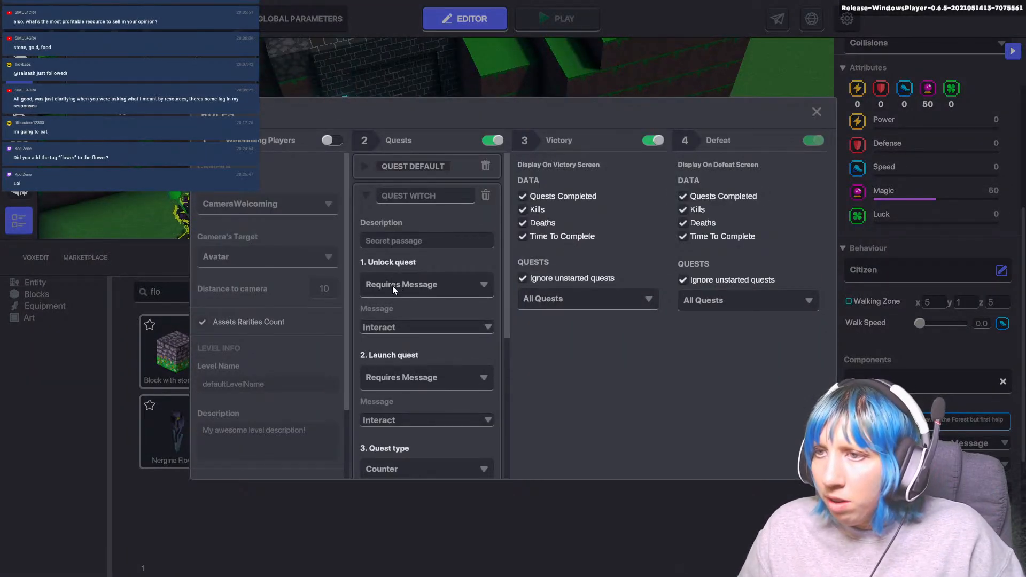
{"action": "left_click", "coordinate": [400, 328]}
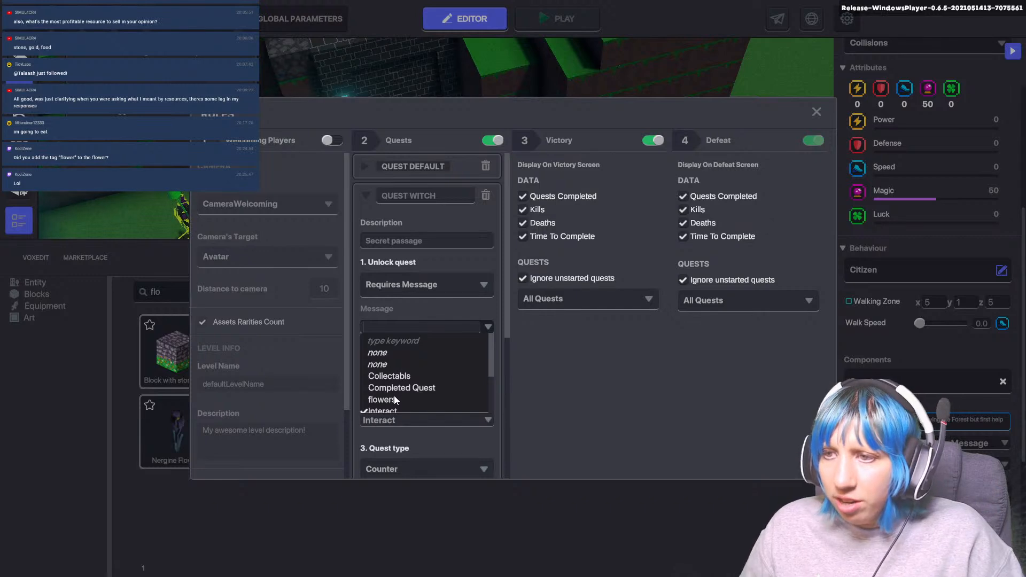
{"action": "left_click", "coordinate": [393, 398]}
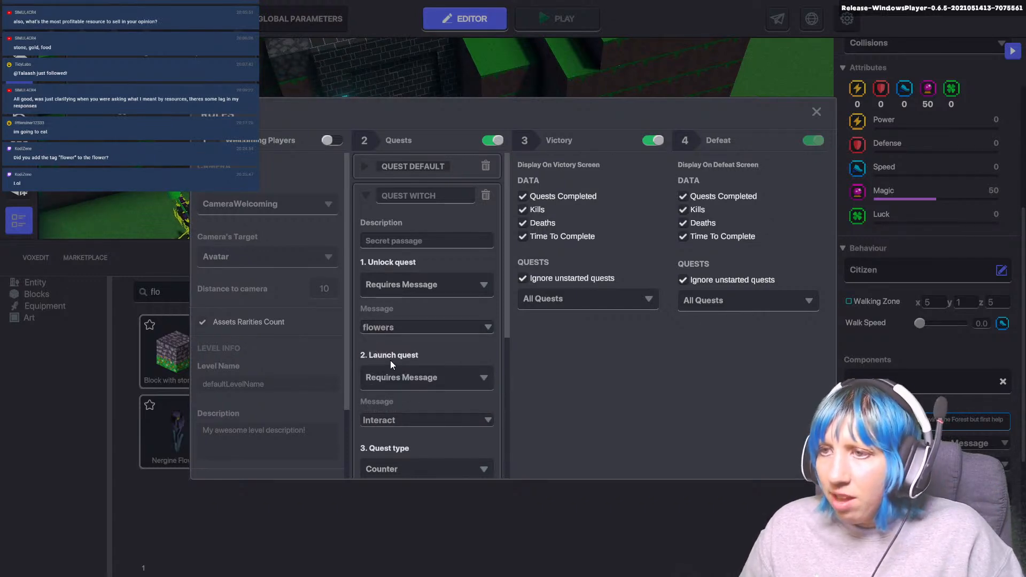
{"action": "left_click", "coordinate": [414, 420]}
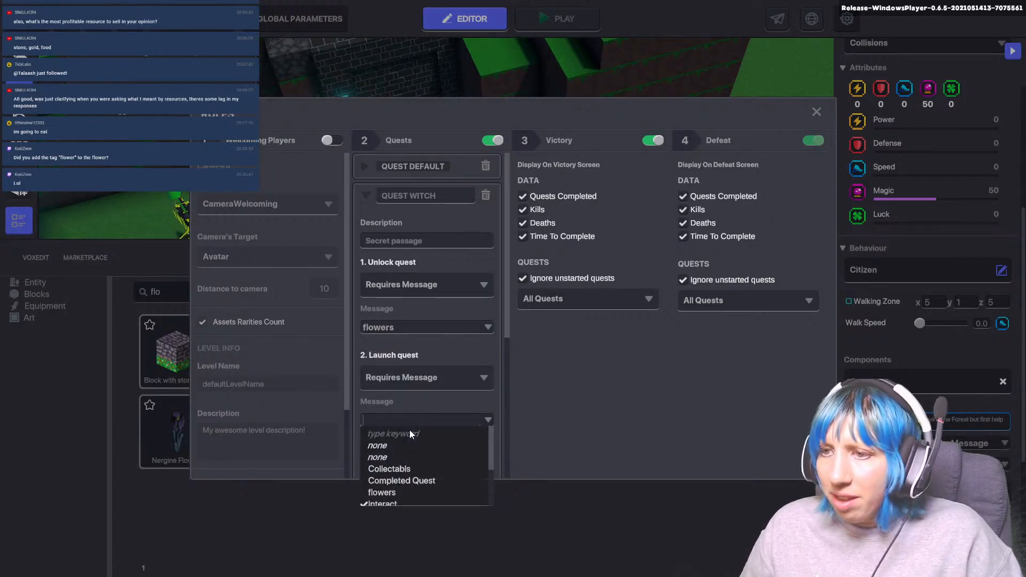
{"action": "left_click", "coordinate": [383, 494]}
{"action": "scroll", "coordinate": [434, 427], "scroll_direction": "down", "scroll_amount": 3}
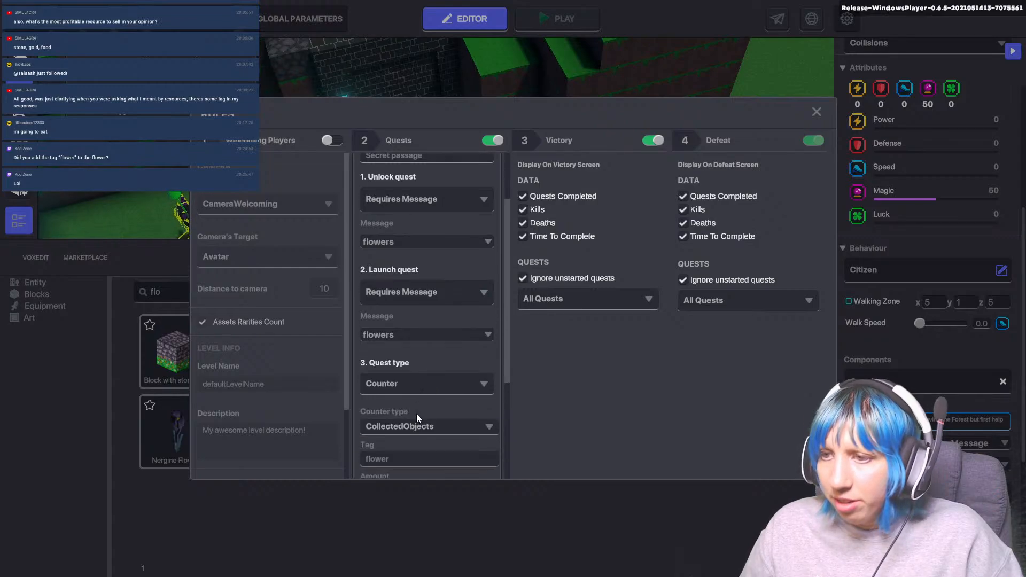
{"action": "scroll", "coordinate": [437, 411], "scroll_direction": "down", "scroll_amount": 1}
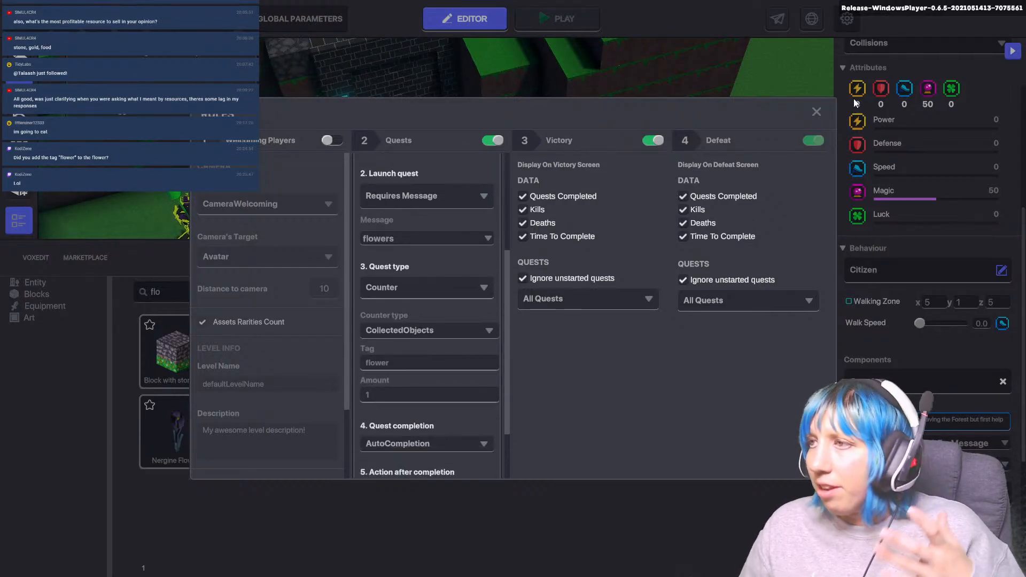
{"action": "left_click", "coordinate": [818, 111]}
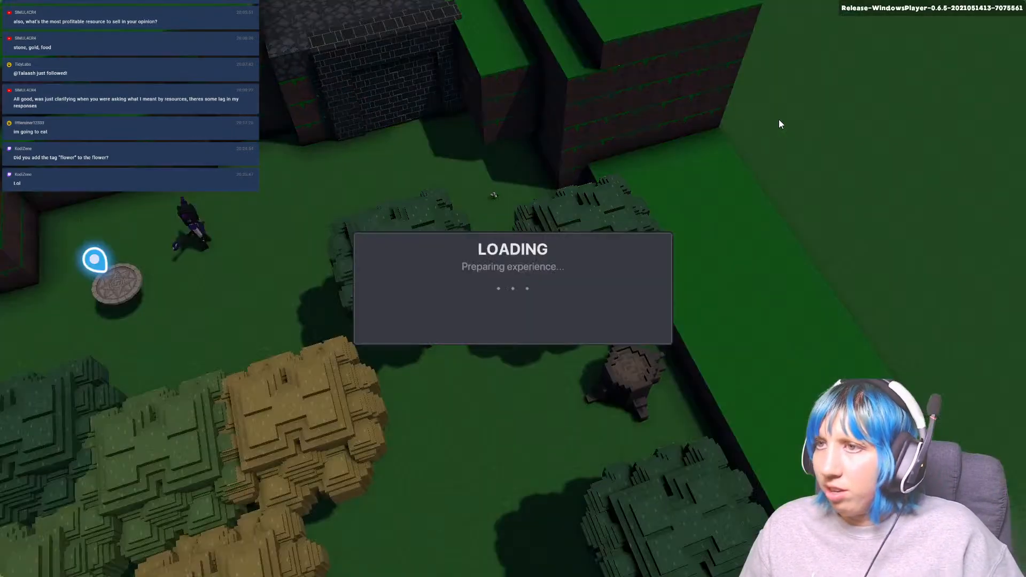
- Playtest the flowers messages by walking around the witch, and return to the editor
{"action": "key", "text": "w"}
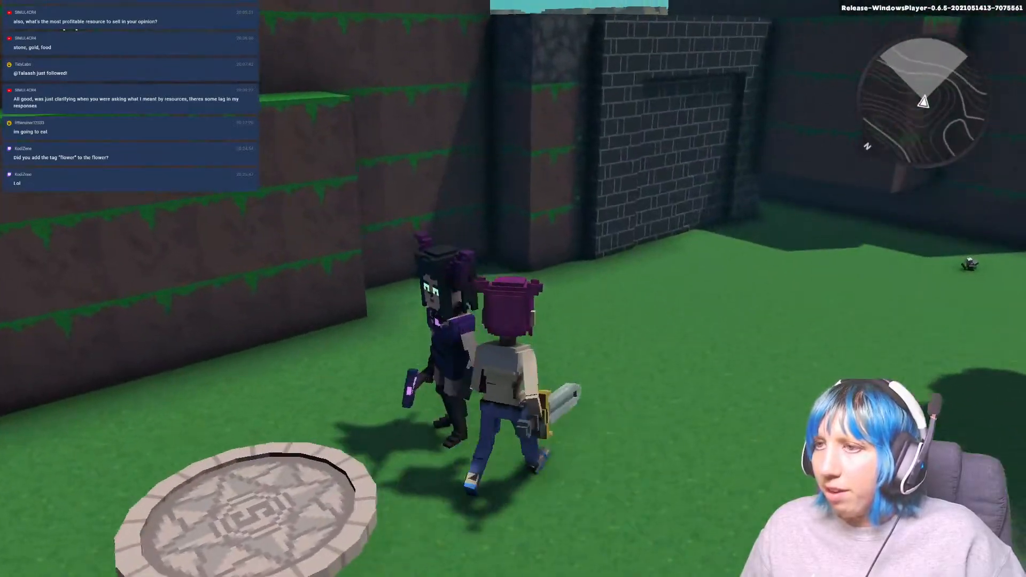
{"action": "key", "text": "w"}
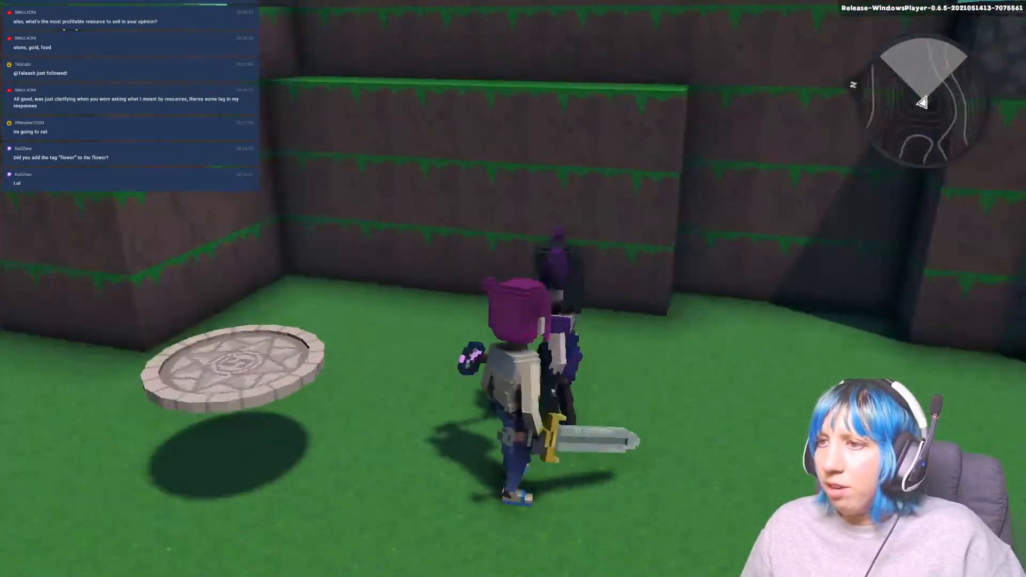
{"action": "key", "text": "w"}
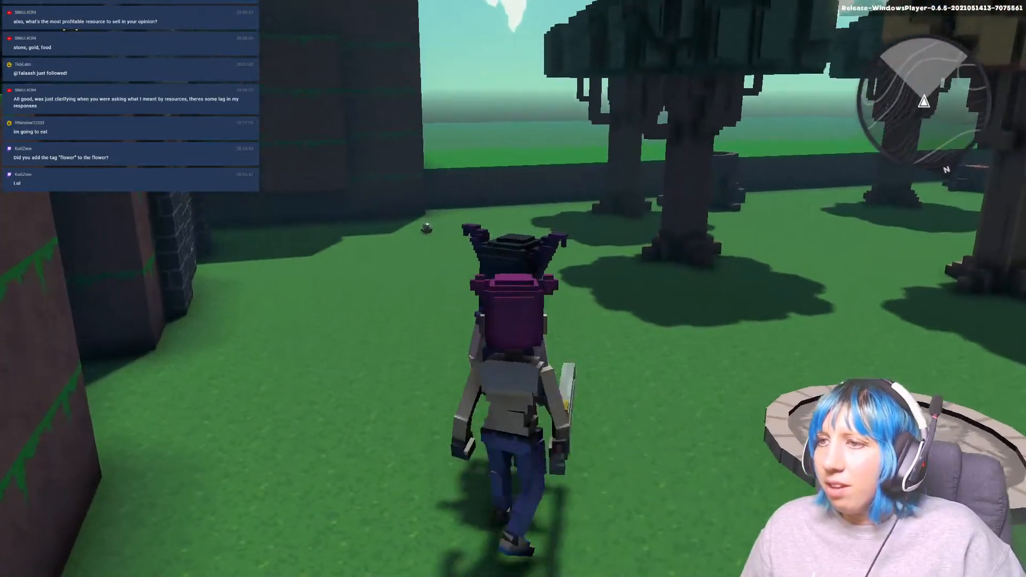
{"action": "key", "text": "Escape"}
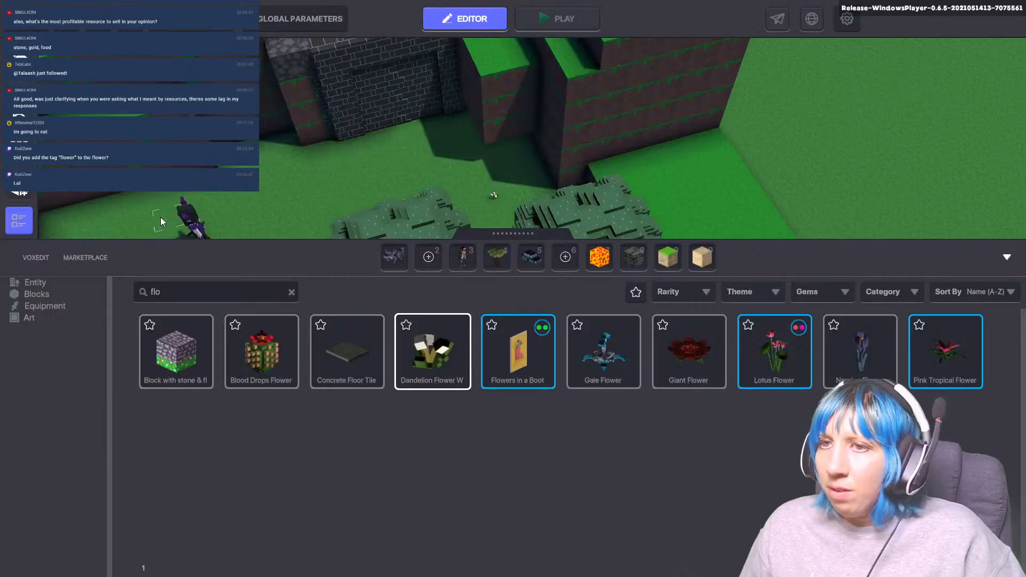
- Select the witch and check her Speaker's display condition and the components available to add
{"action": "scroll", "coordinate": [935, 384], "scroll_direction": "down", "scroll_amount": 6}
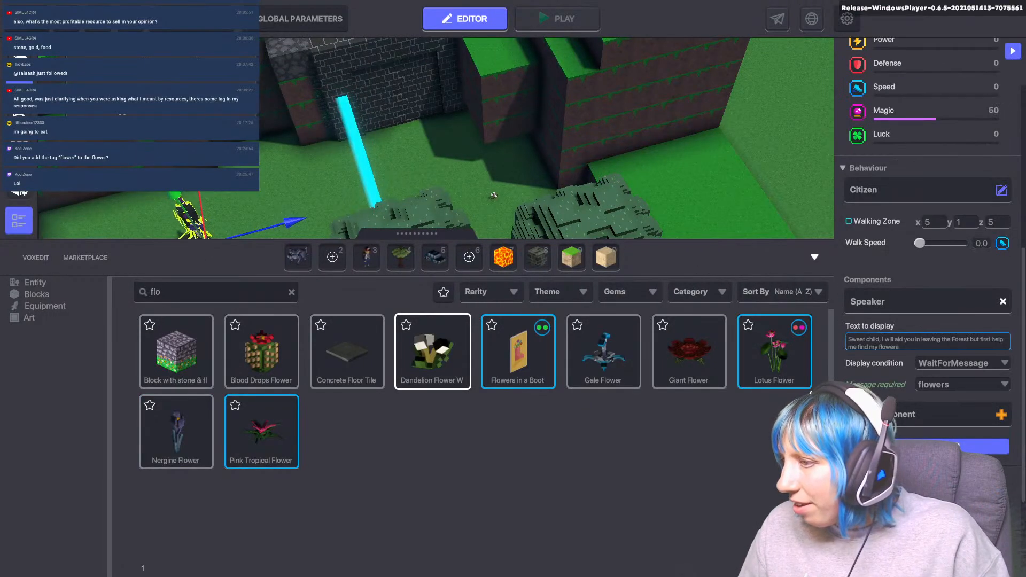
{"action": "left_click", "coordinate": [960, 361]}
{"action": "left_click", "coordinate": [959, 361]}
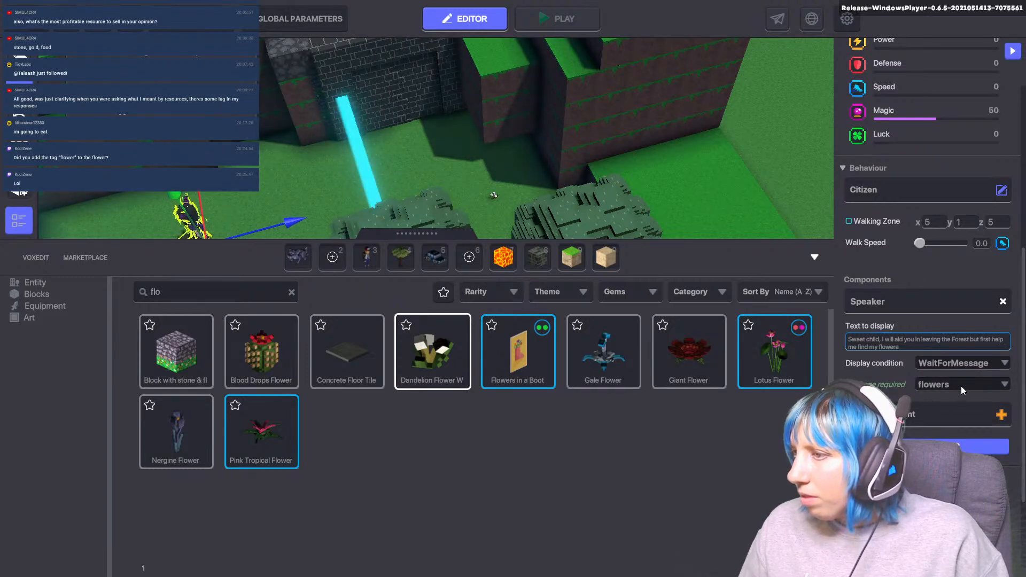
{"action": "left_click", "coordinate": [965, 412]}
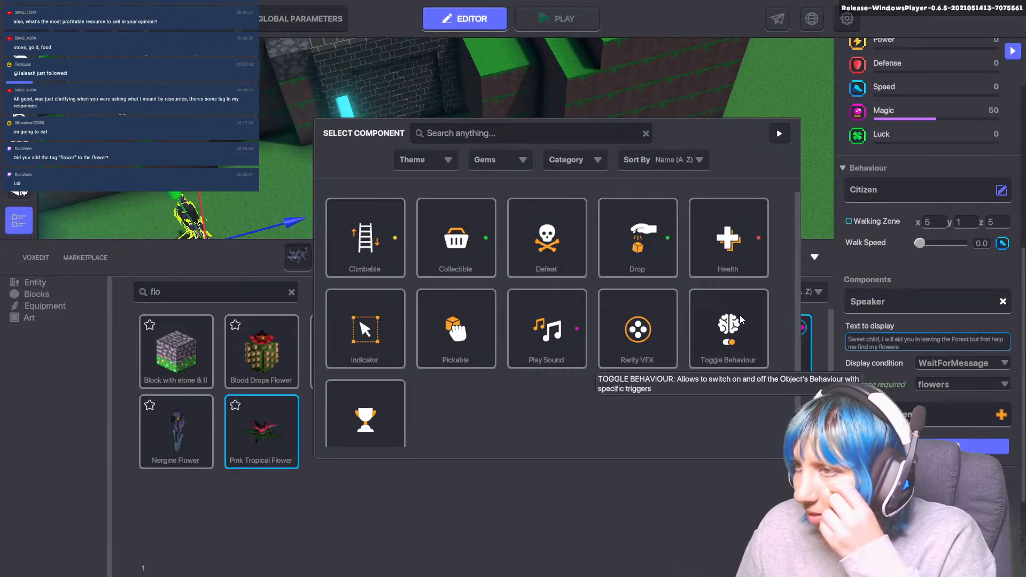
{"action": "left_click", "coordinate": [780, 135]}
- Examine the witch's detailed Speaker logic and its available required messages, keeping flowers selected
{"action": "left_click", "coordinate": [960, 446]}
{"action": "scroll", "coordinate": [917, 380], "scroll_direction": "up", "scroll_amount": 3}
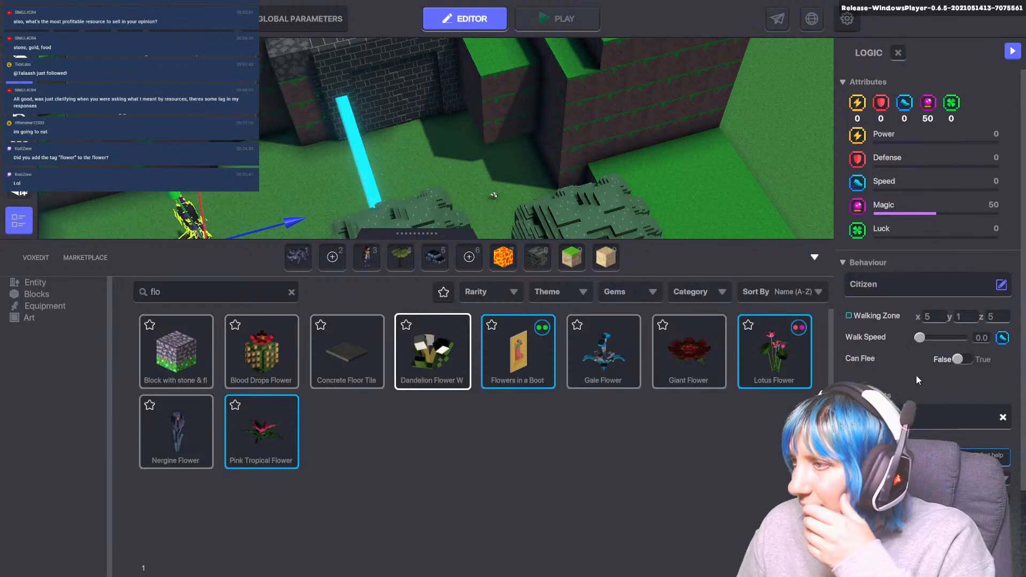
{"action": "scroll", "coordinate": [917, 380], "scroll_direction": "down", "scroll_amount": 2}
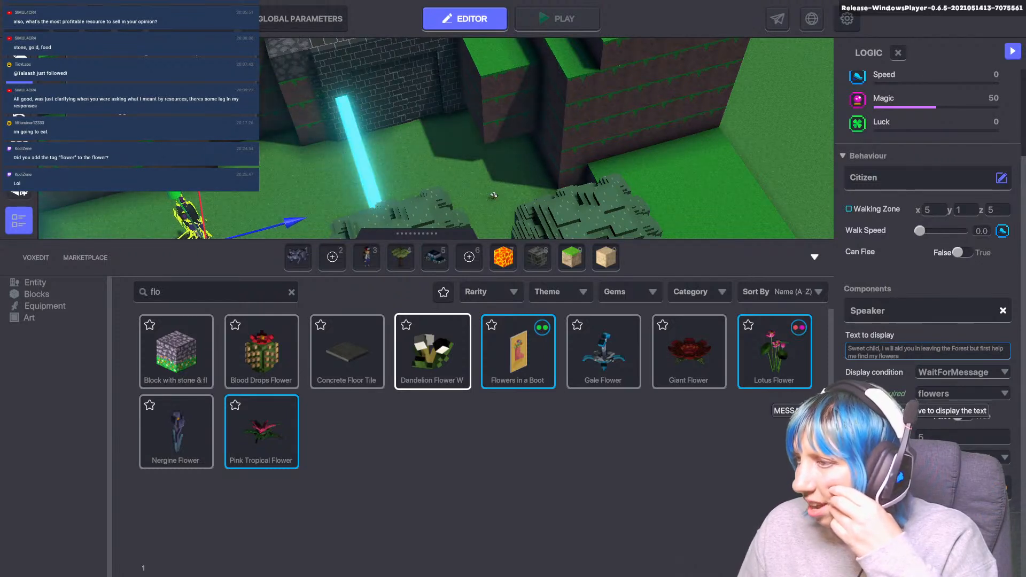
{"action": "left_click", "coordinate": [922, 395]}
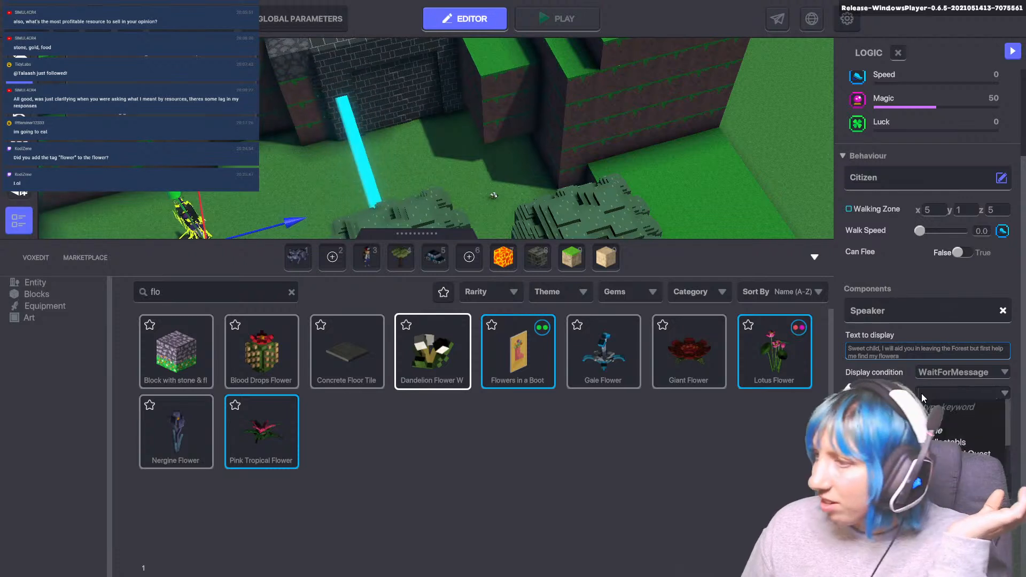
{"action": "scroll", "coordinate": [960, 427], "scroll_direction": "down", "scroll_amount": 2}
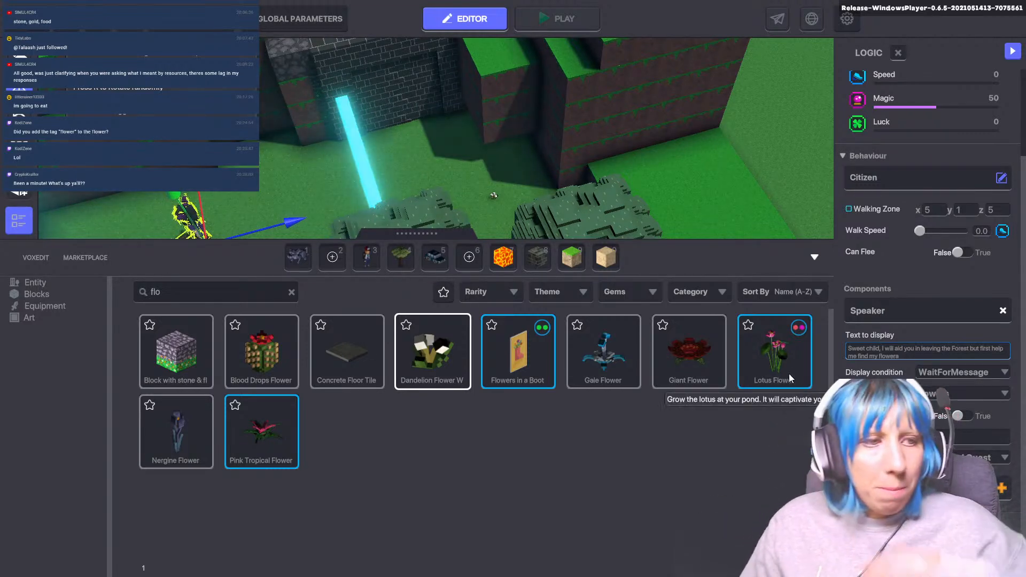
{"action": "key", "text": "a"}
{"action": "key", "text": "s"}
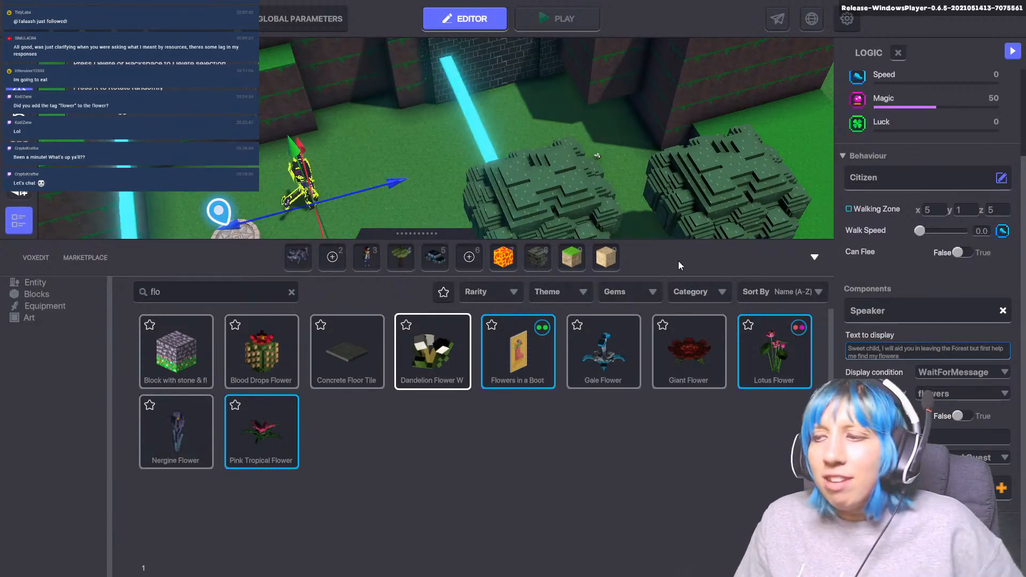
{"action": "left_click", "coordinate": [937, 395]}
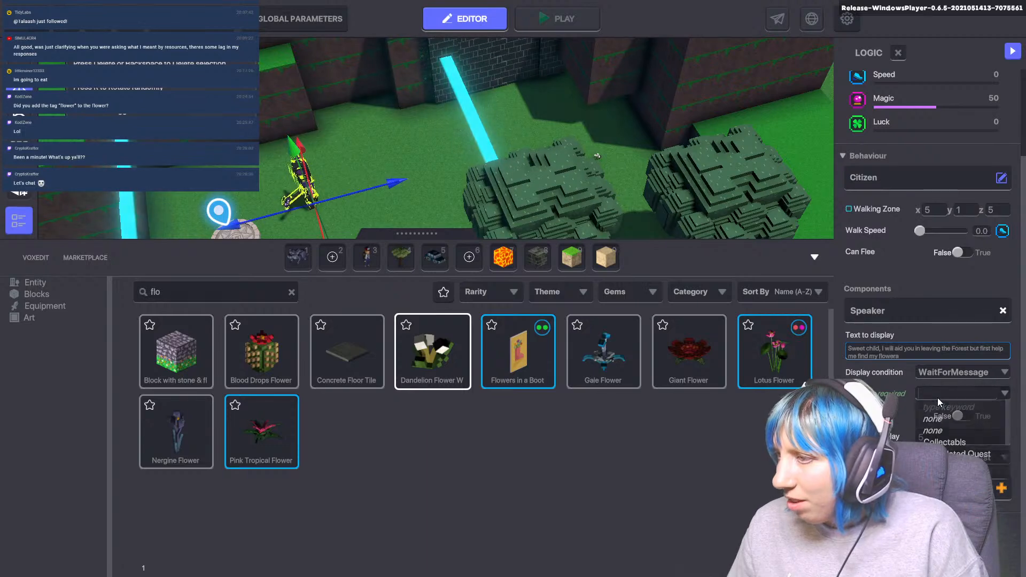
{"action": "scroll", "coordinate": [945, 450], "scroll_direction": "down", "scroll_amount": 5}
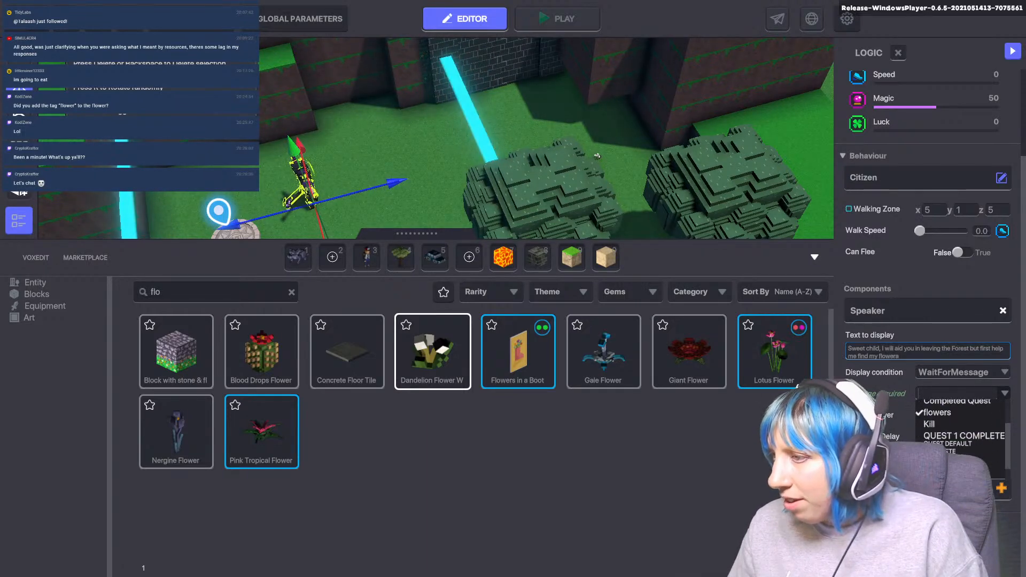
{"action": "scroll", "coordinate": [934, 440], "scroll_direction": "up", "scroll_amount": 1}
{"action": "left_click", "coordinate": [936, 411]}
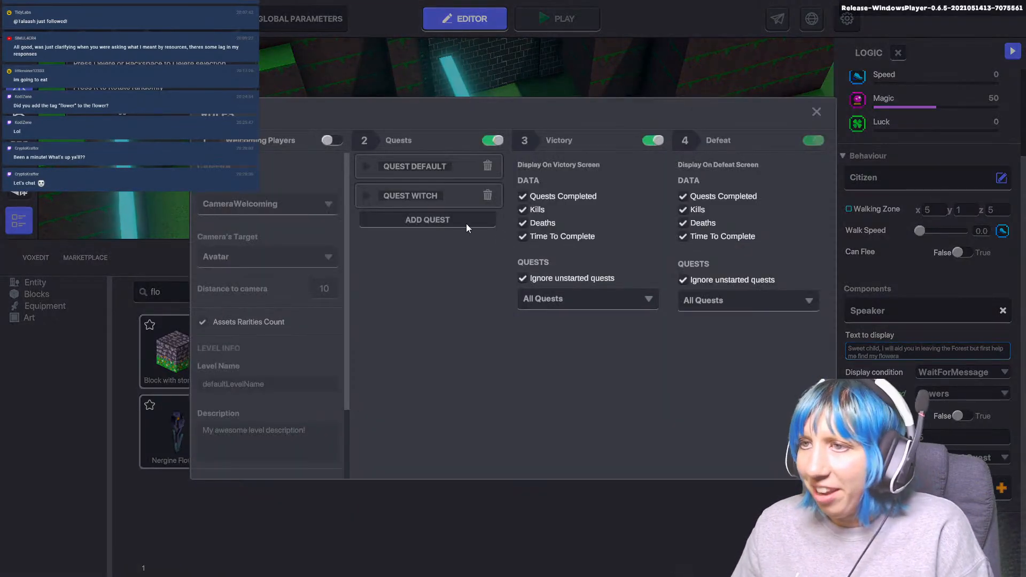
- Review the message options for unlocking and launching QUEST WITCH in the game rules without changing them
{"action": "left_click", "coordinate": [364, 196]}
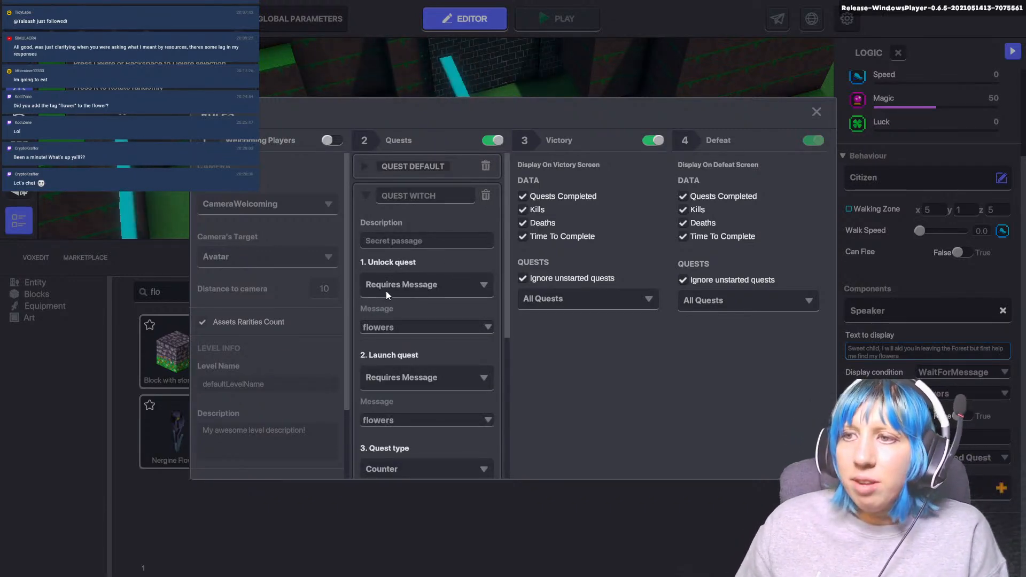
{"action": "left_click", "coordinate": [381, 326]}
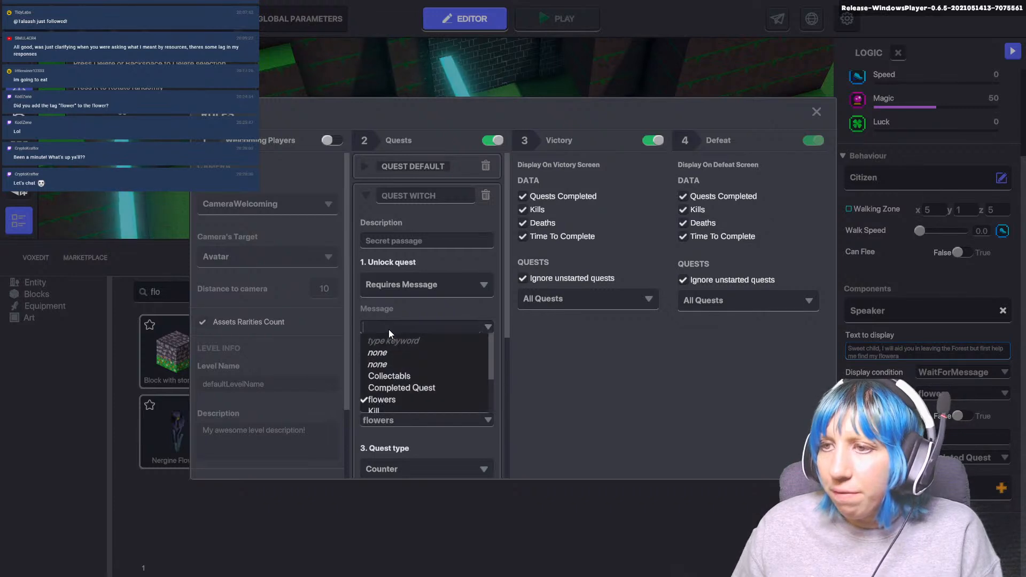
{"action": "scroll", "coordinate": [383, 403], "scroll_direction": "down", "scroll_amount": 3}
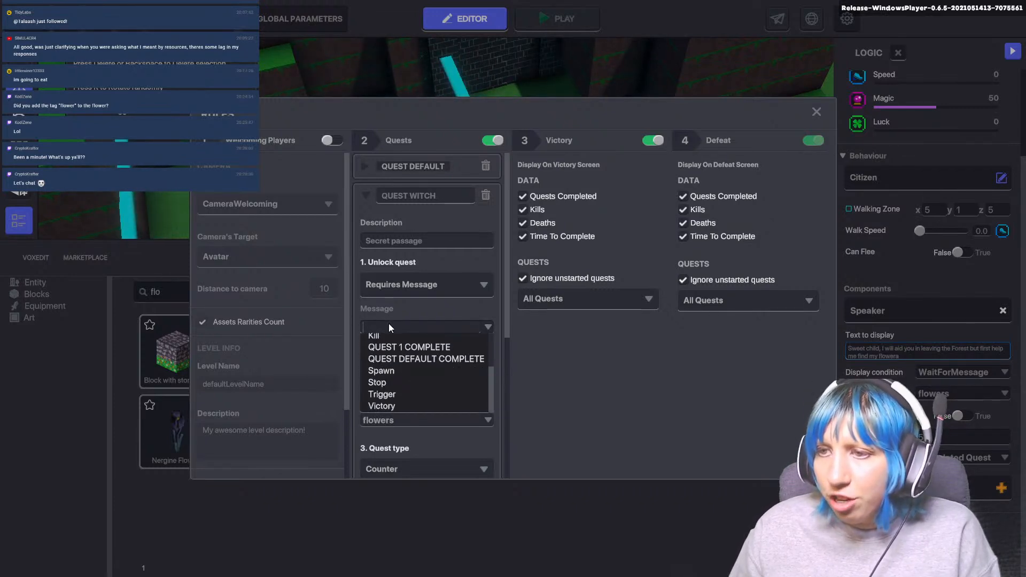
{"action": "left_click", "coordinate": [620, 385]}
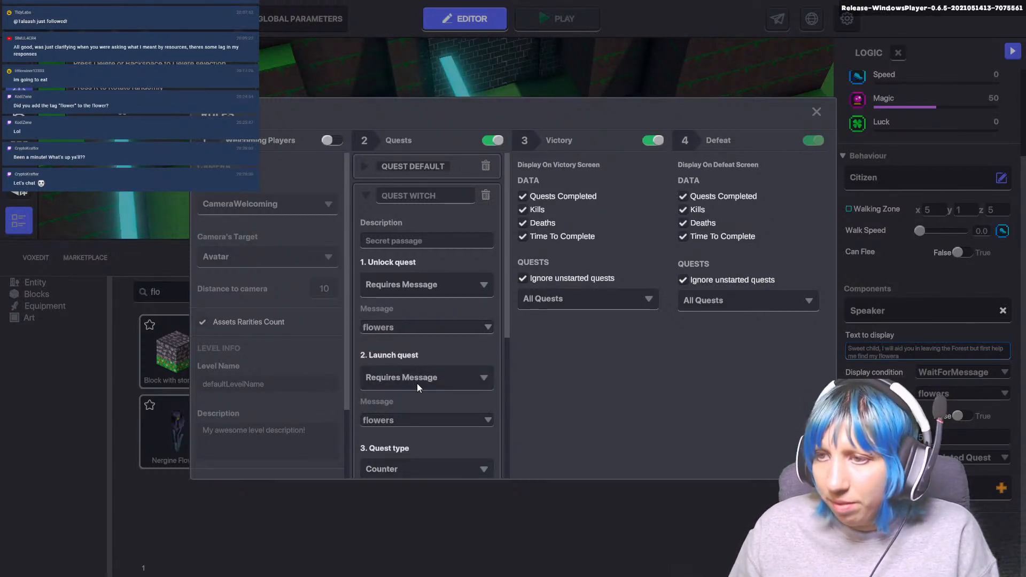
{"action": "scroll", "coordinate": [425, 377], "scroll_direction": "down", "scroll_amount": 1}
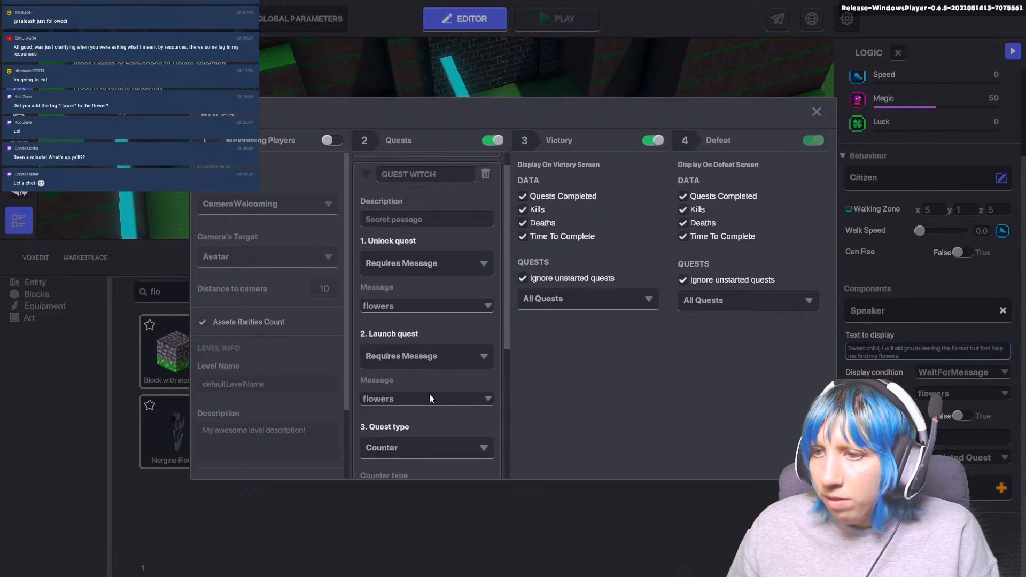
{"action": "left_click", "coordinate": [428, 396]}
{"action": "scroll", "coordinate": [391, 440], "scroll_direction": "down", "scroll_amount": 3}
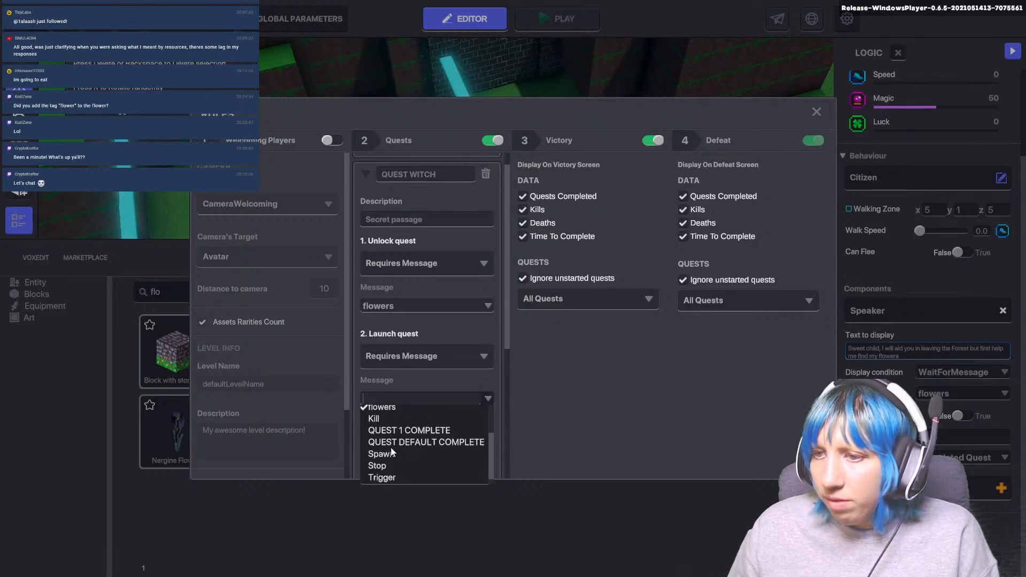
{"action": "scroll", "coordinate": [391, 449], "scroll_direction": "down", "scroll_amount": 1}
{"action": "left_click", "coordinate": [572, 410]}
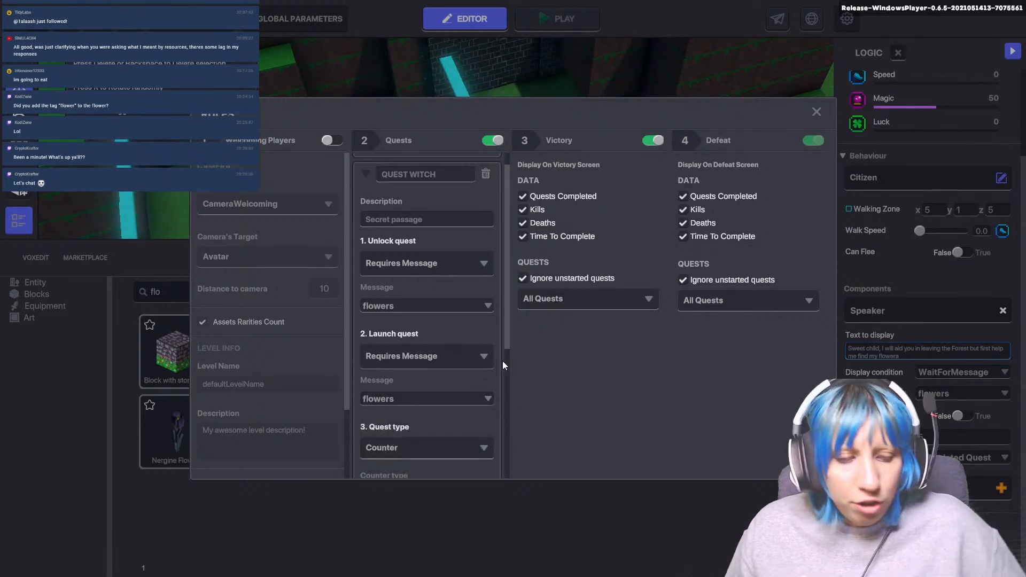
{"action": "left_click", "coordinate": [815, 111]}
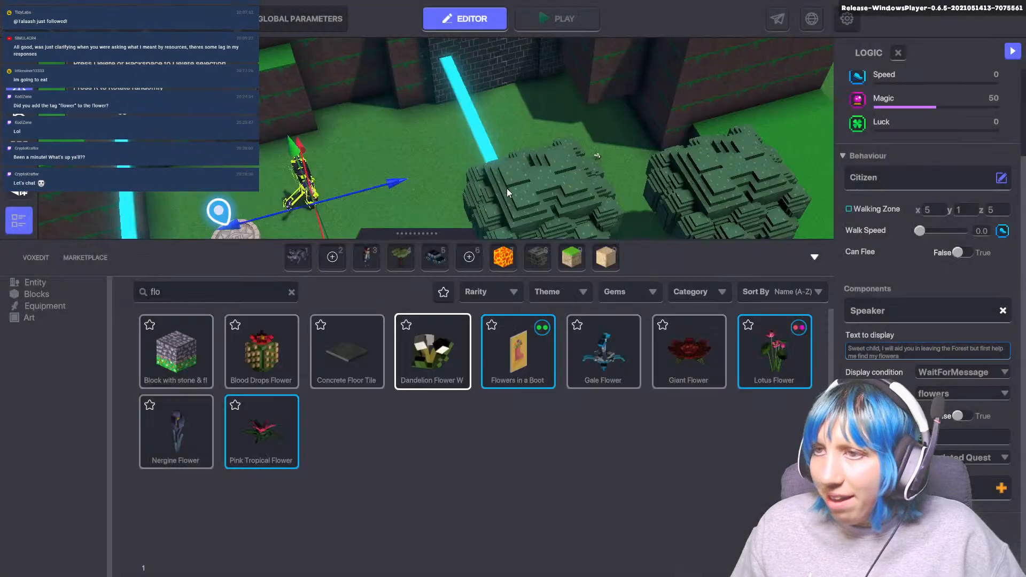
- Playtest the quest by approaching the witch and trying to interact with her, and return to the editor
{"action": "left_click", "coordinate": [564, 19]}
{"action": "key", "text": "w"}
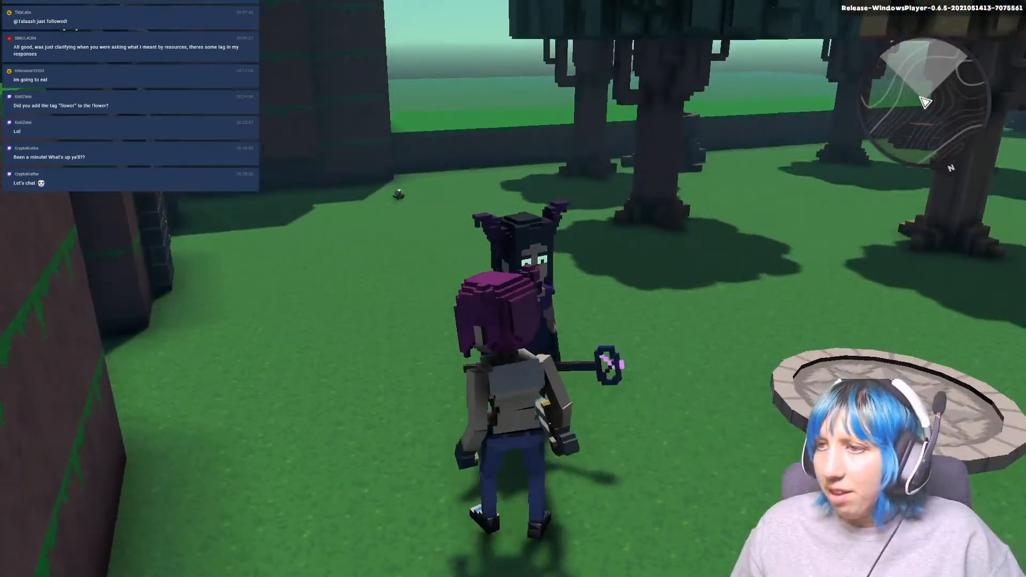
{"action": "left_click", "coordinate": [513, 288]}
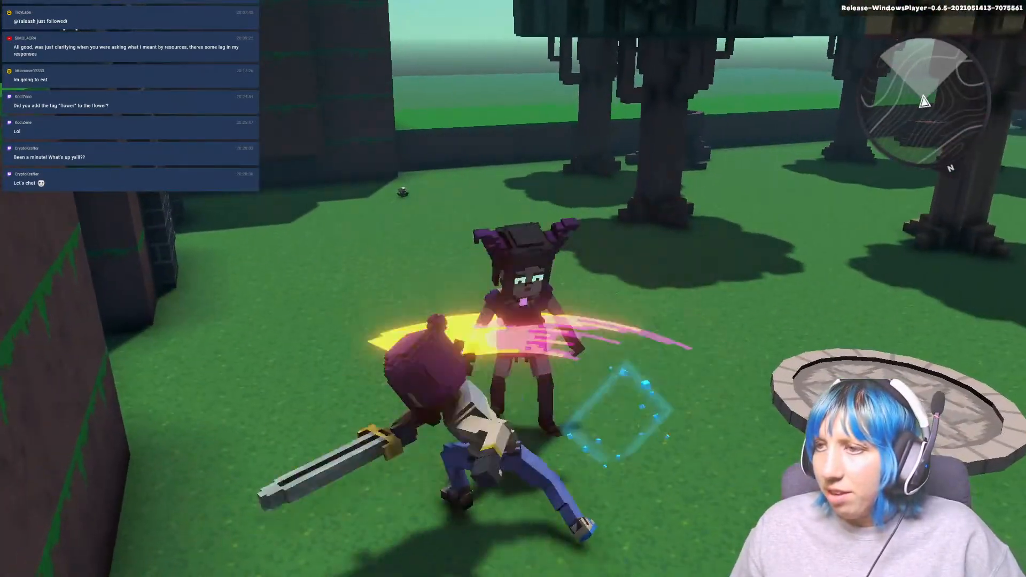
{"action": "key", "text": "w"}
{"action": "key", "text": "w"}
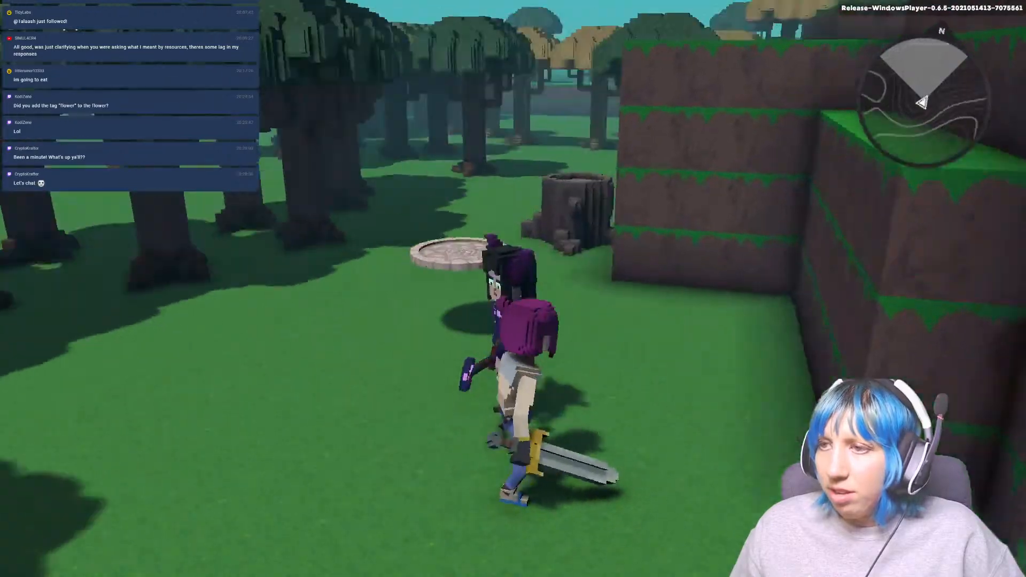
{"action": "key", "text": "d"}
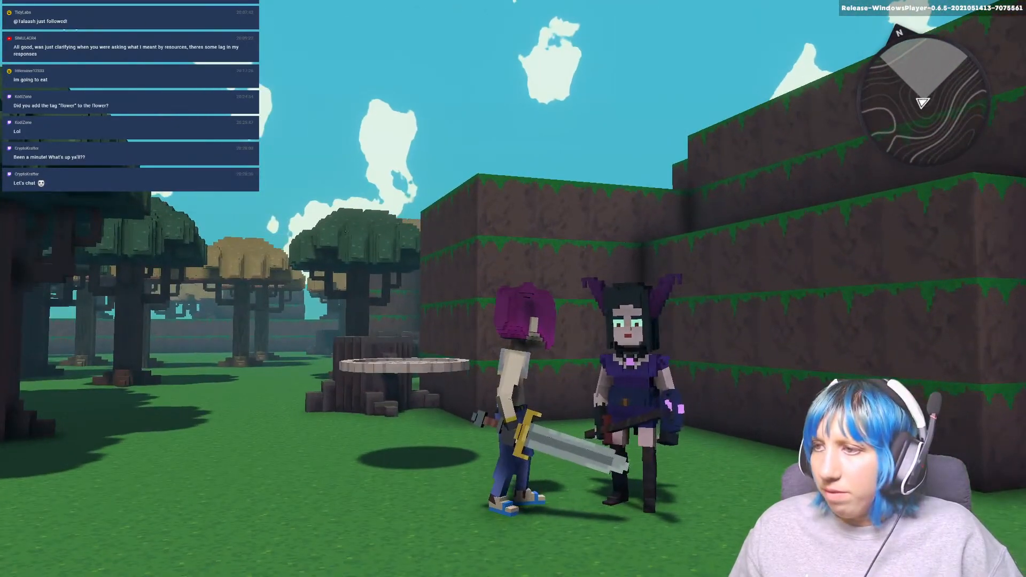
{"action": "key", "text": "Escape"}
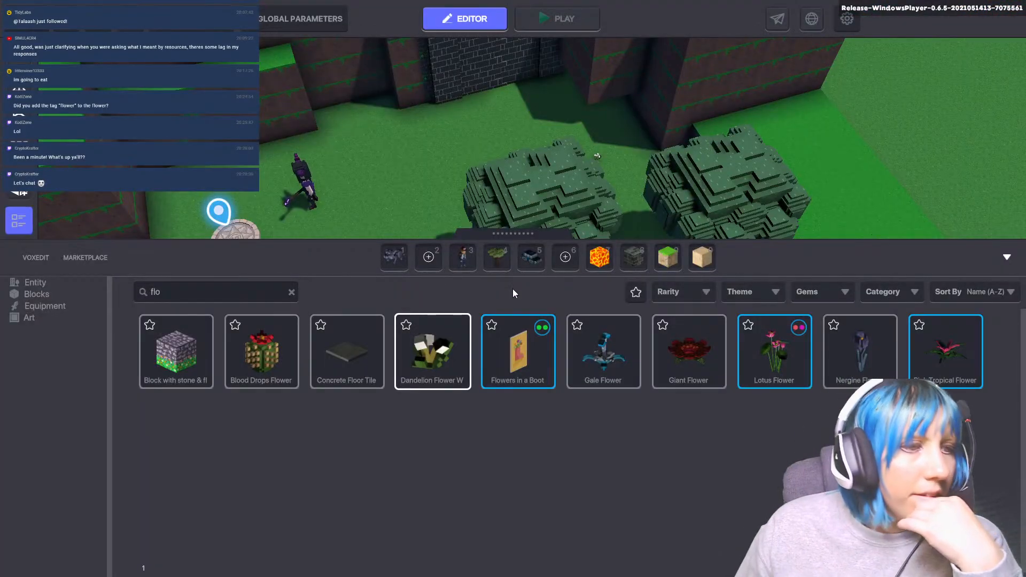
- Delete the witch and place the Blue Haired Girl from the asset library near her former spot
{"action": "left_click", "coordinate": [308, 188]}
{"action": "key", "text": "Delete"}
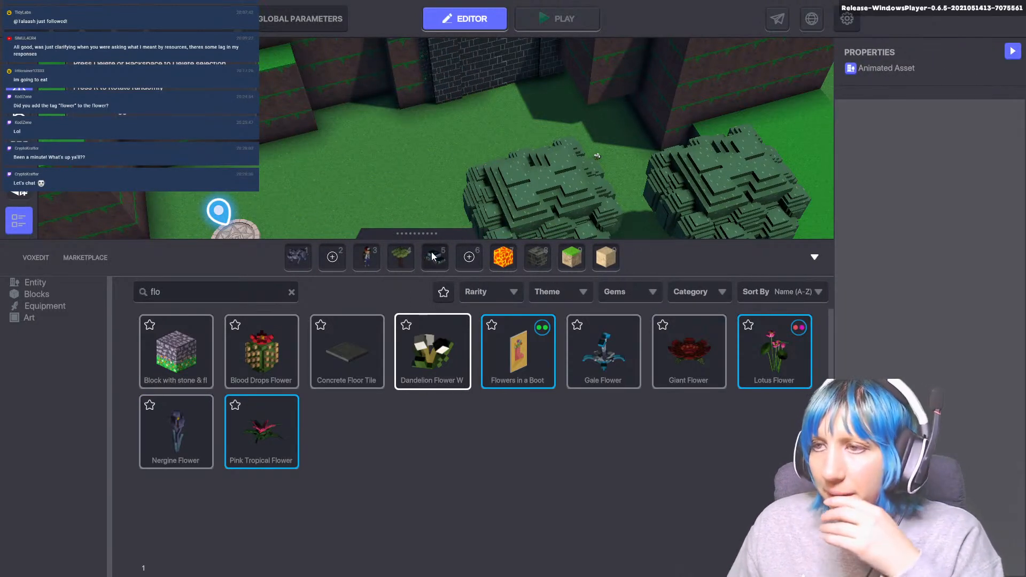
{"action": "left_click", "coordinate": [291, 293]}
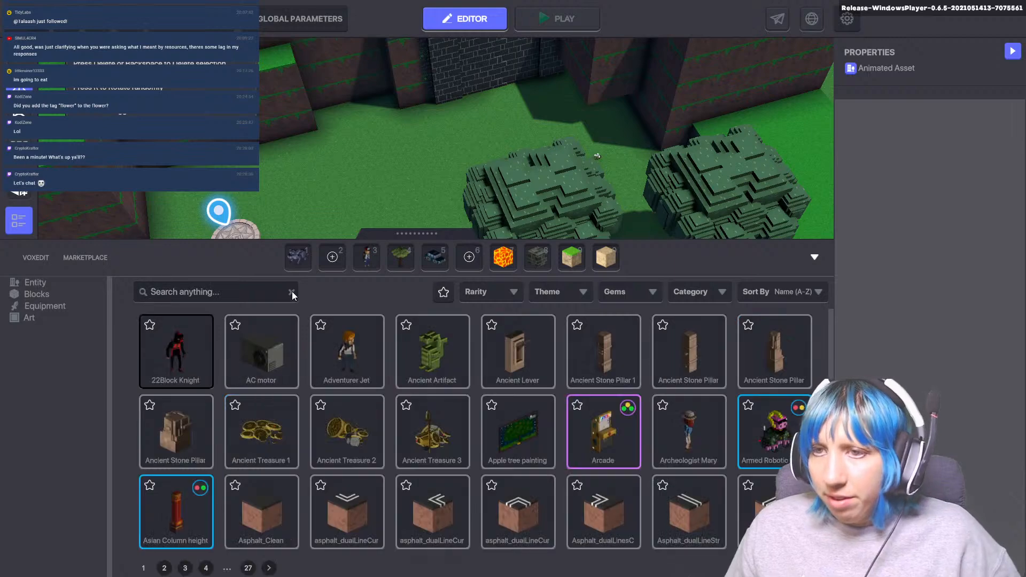
{"action": "scroll", "coordinate": [315, 458], "scroll_direction": "down", "scroll_amount": 1}
{"action": "left_click", "coordinate": [269, 564]}
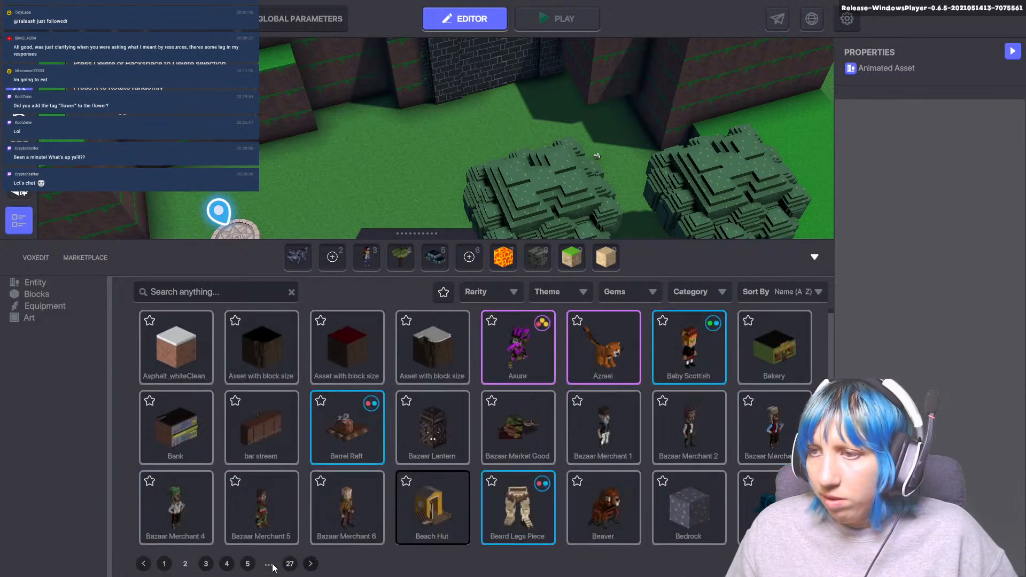
{"action": "left_click", "coordinate": [314, 569]}
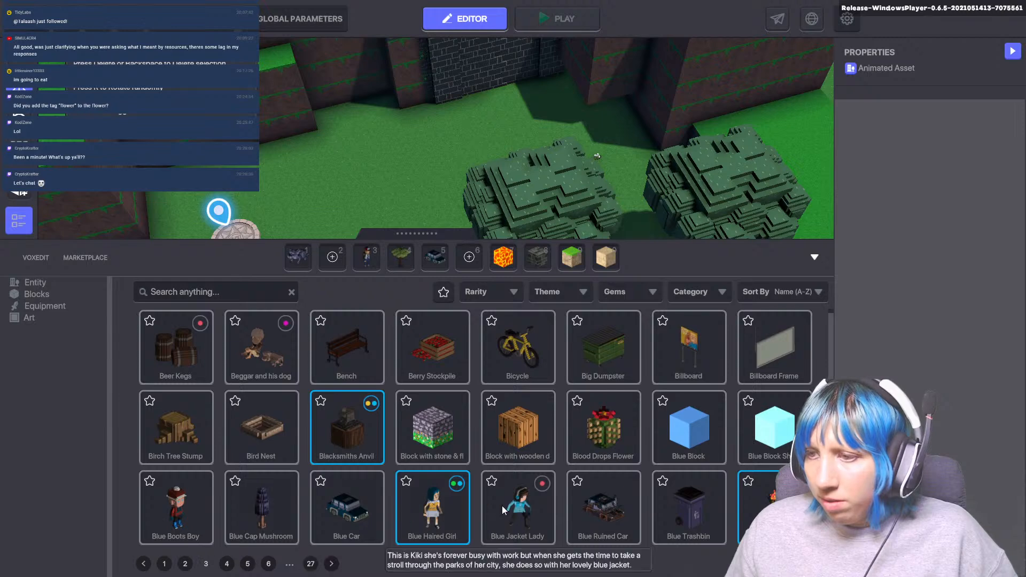
{"action": "left_click", "coordinate": [444, 523]}
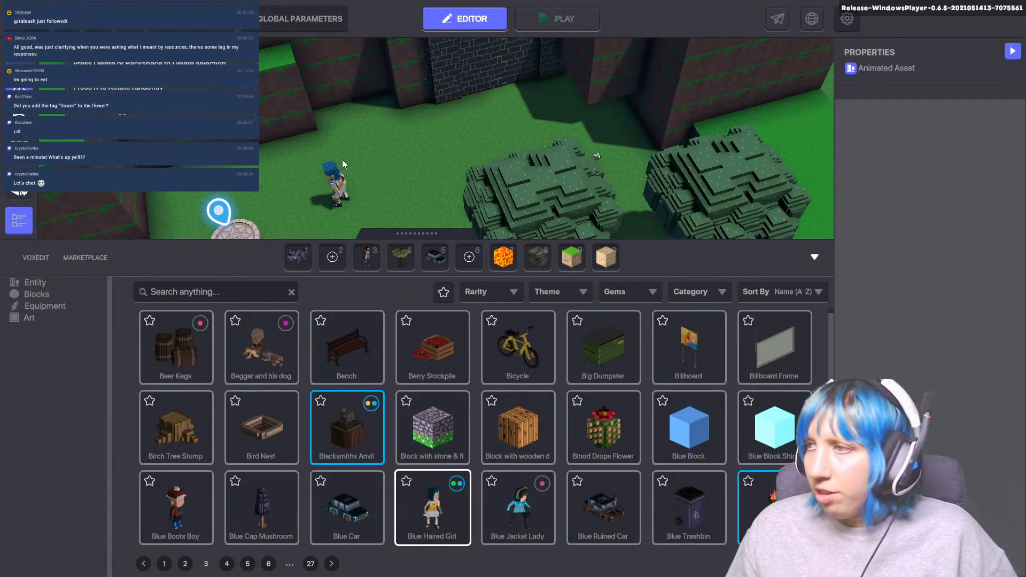
- Strip the Blue Haired Girl's HealthComponent and RequiresMovement tags and her Health component, and set her walk speed to 0
{"action": "scroll", "coordinate": [955, 387], "scroll_direction": "down", "scroll_amount": 6}
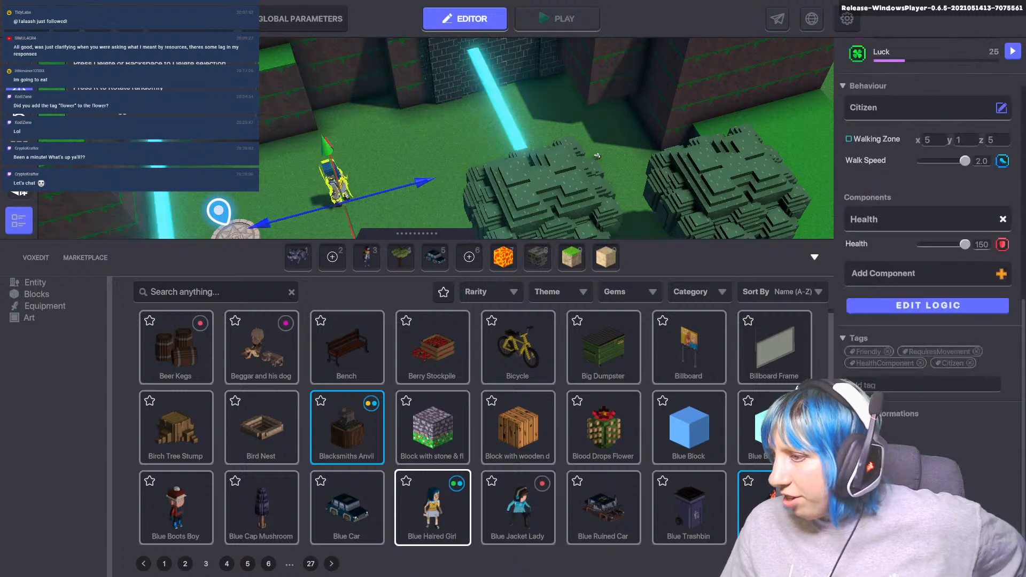
{"action": "left_click", "coordinate": [919, 363]}
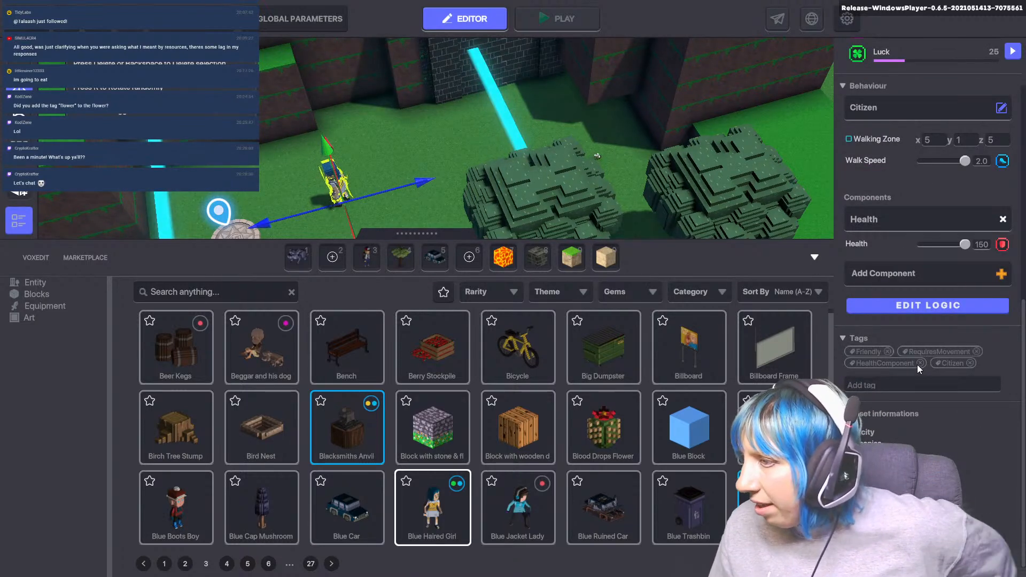
{"action": "left_click", "coordinate": [976, 351]}
{"action": "scroll", "coordinate": [948, 304], "scroll_direction": "up", "scroll_amount": 5}
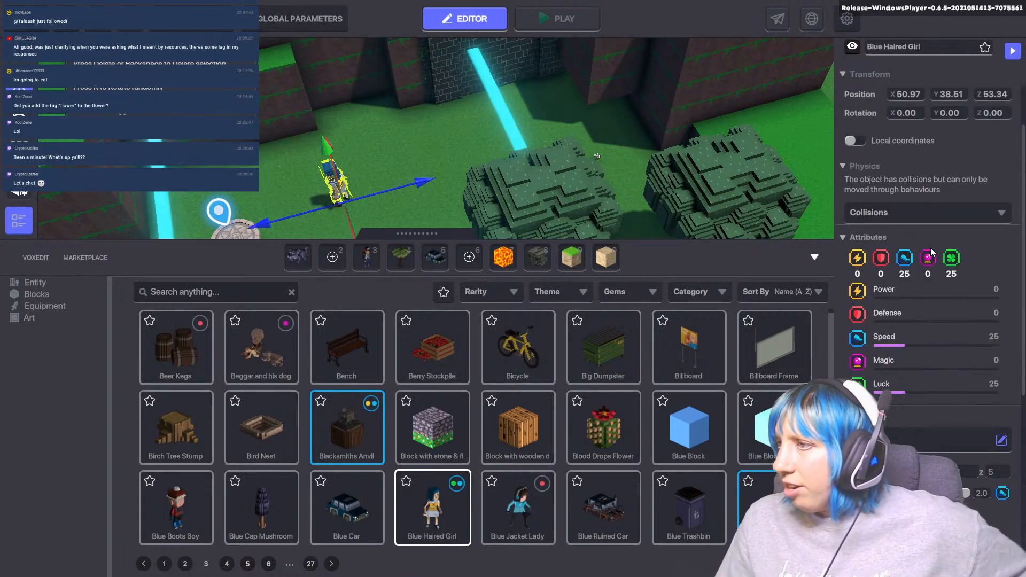
{"action": "scroll", "coordinate": [915, 326], "scroll_direction": "down", "scroll_amount": 2}
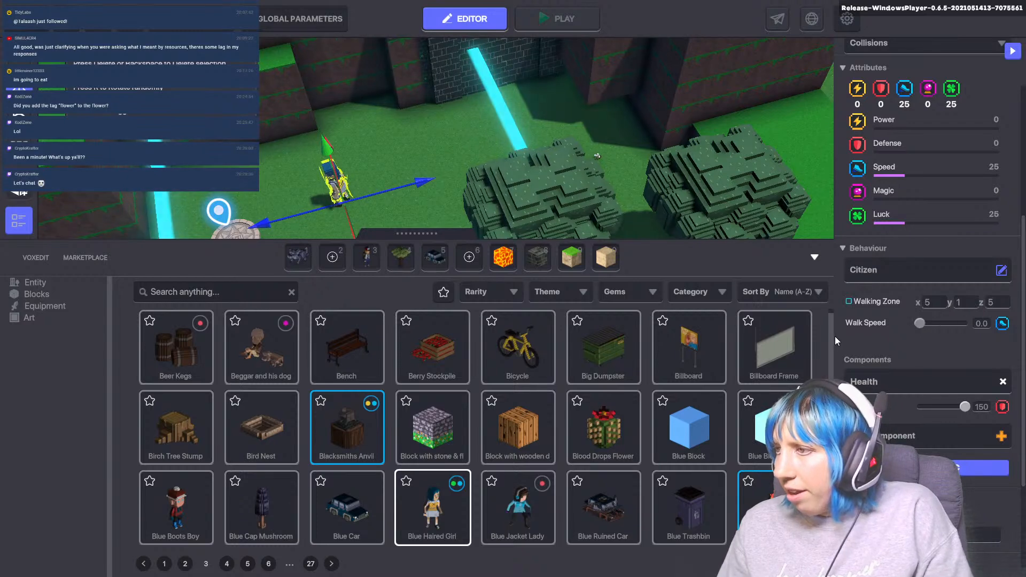
{"action": "left_click", "coordinate": [1002, 381]}
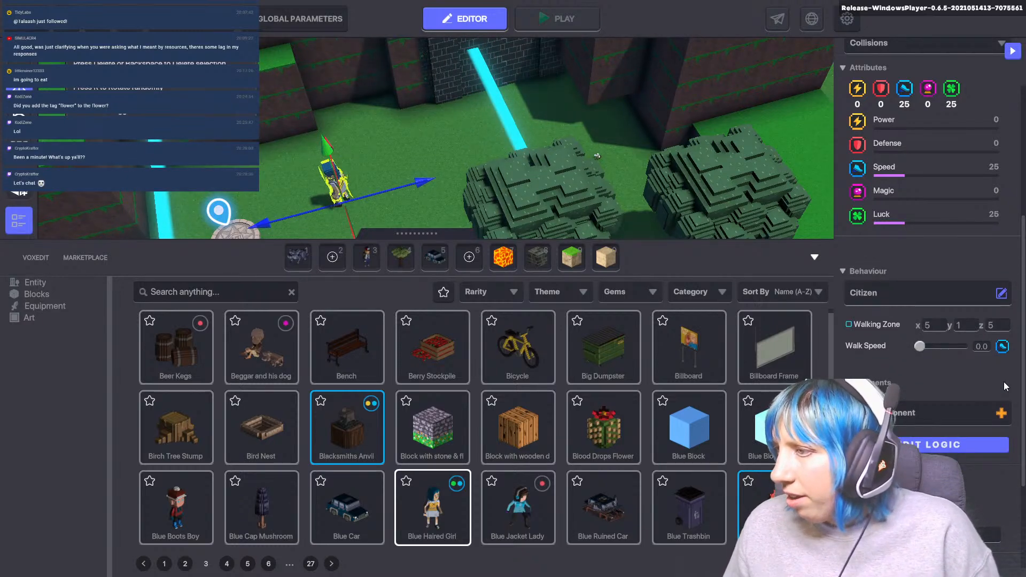
- Add a Speaker to the Blue Haired Girl with the text "Hello! collect flowerr", displayed on WaitForMessage with the Interact message
{"action": "left_click", "coordinate": [919, 415]}
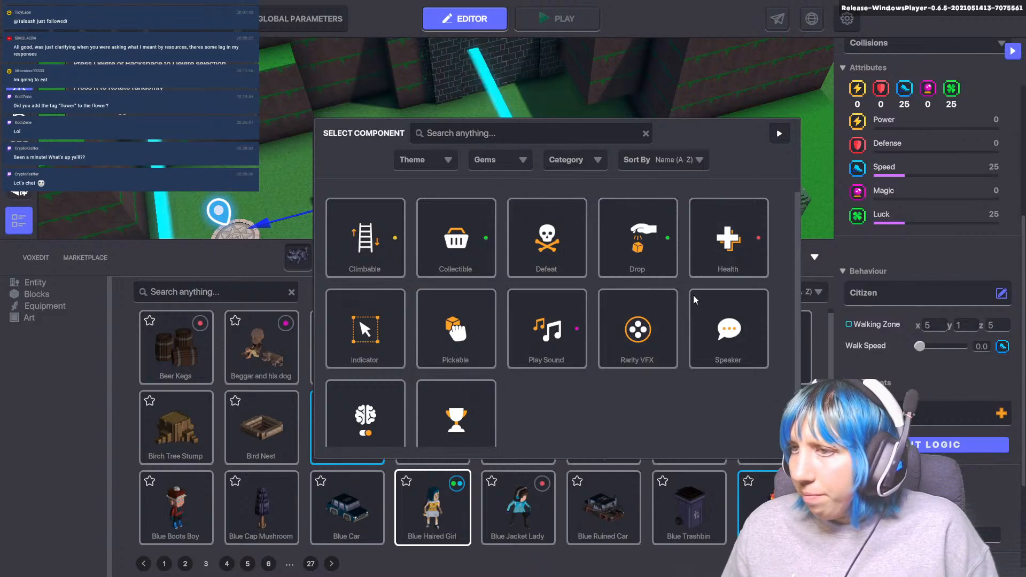
{"action": "left_click", "coordinate": [747, 335]}
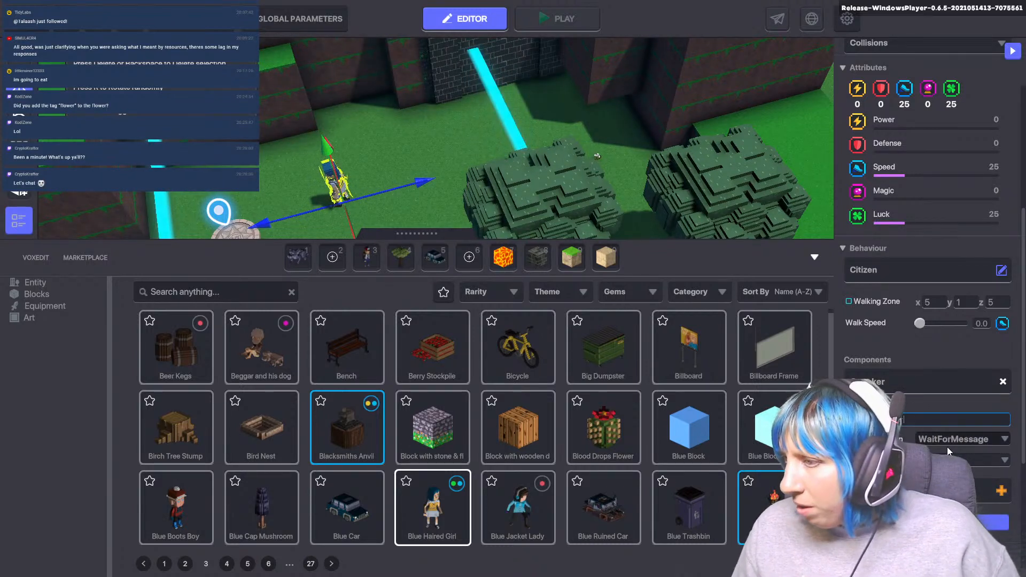
{"action": "left_click", "coordinate": [947, 459]}
{"action": "left_click", "coordinate": [956, 520]}
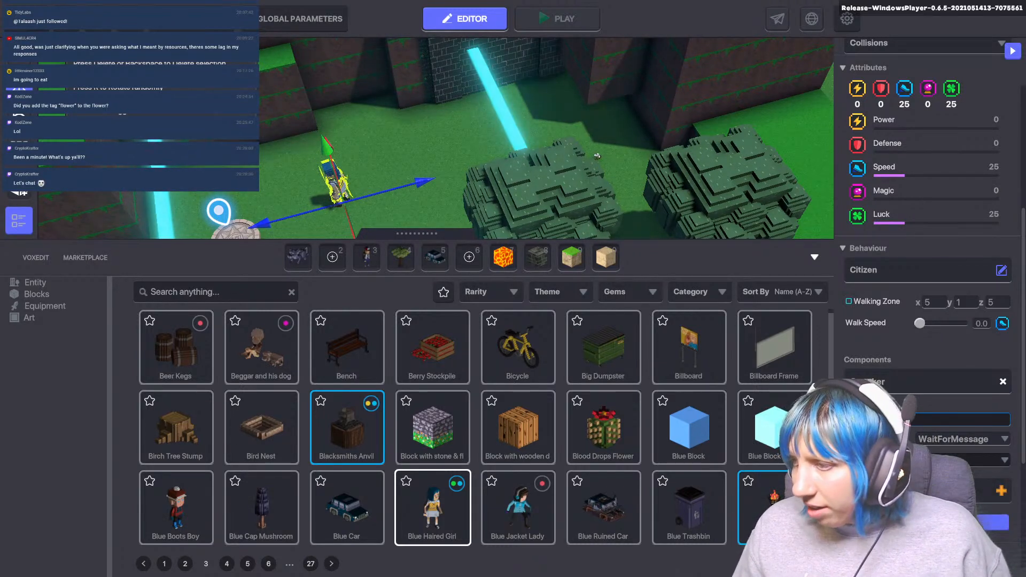
- Turn off Can Flee in the Blue Haired Girl's detailed Citizen behaviour
{"action": "left_click", "coordinate": [1001, 491]}
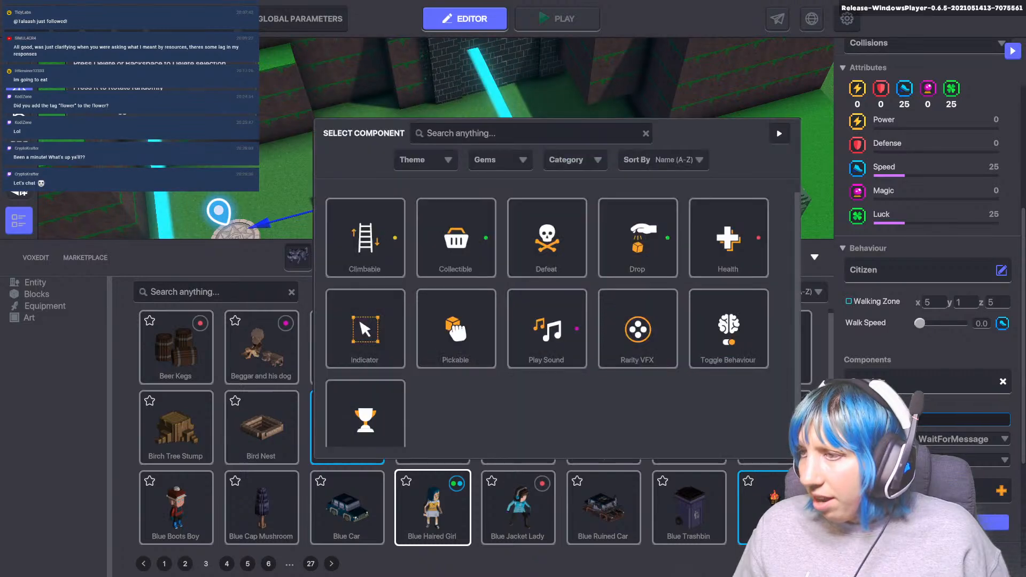
{"action": "left_click", "coordinate": [778, 133]}
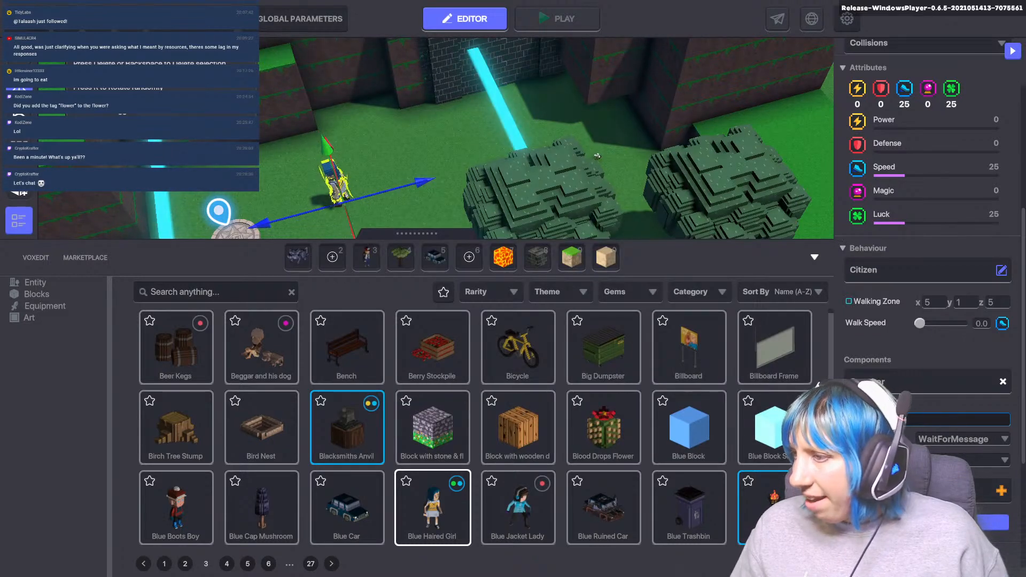
{"action": "left_click", "coordinate": [1001, 271]}
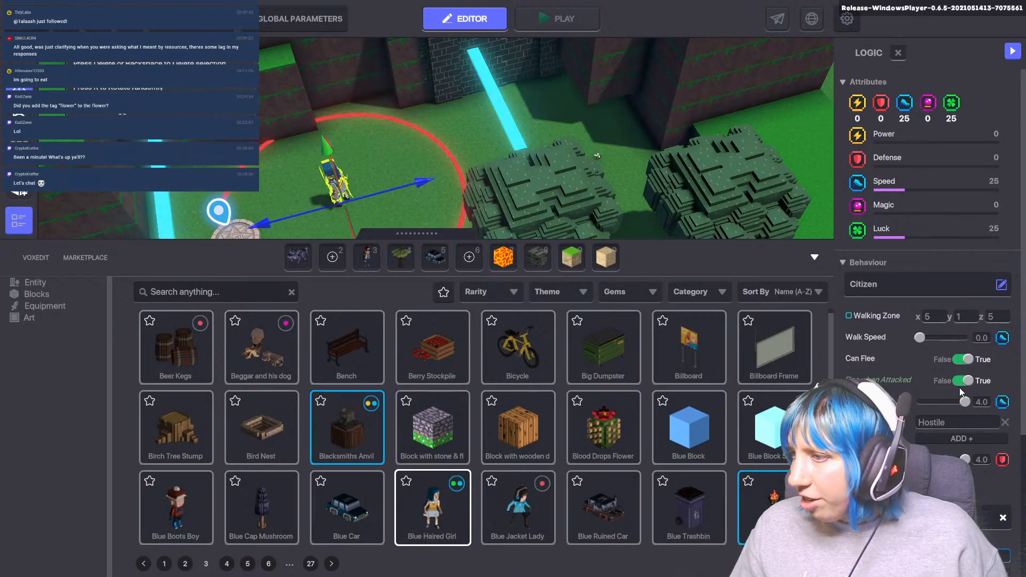
{"action": "left_click", "coordinate": [963, 359]}
{"action": "scroll", "coordinate": [921, 438], "scroll_direction": "down", "scroll_amount": 3}
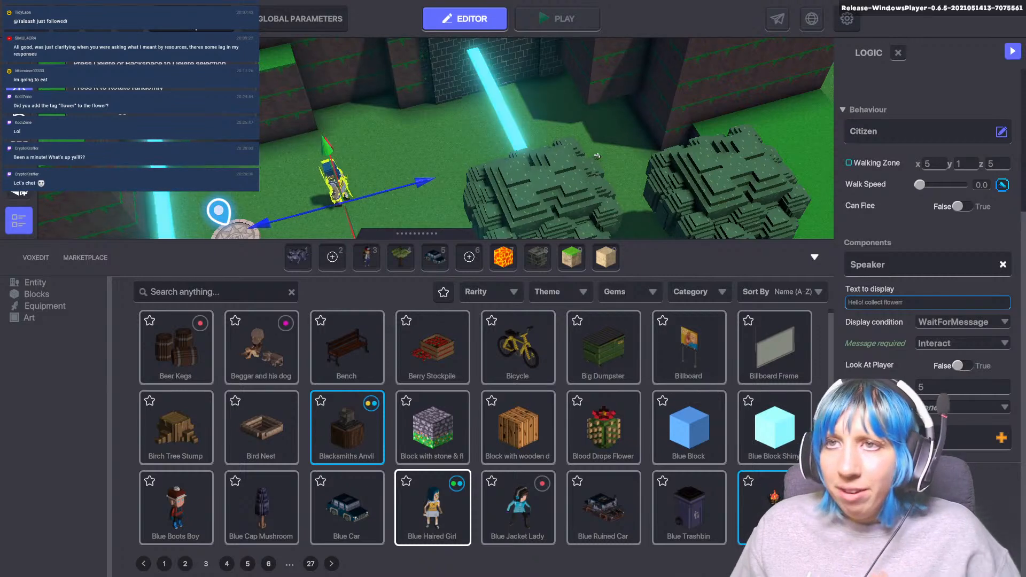
- Set the required message for both unlocking and launching QUEST WITCH to Interact in the game rules
{"action": "left_click", "coordinate": [303, 20]}
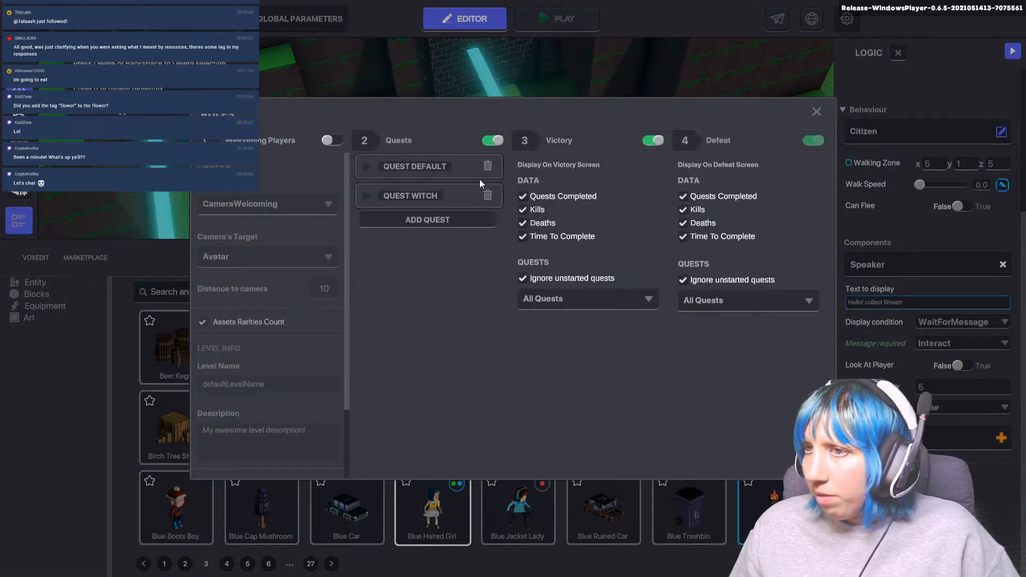
{"action": "left_click", "coordinate": [364, 196]}
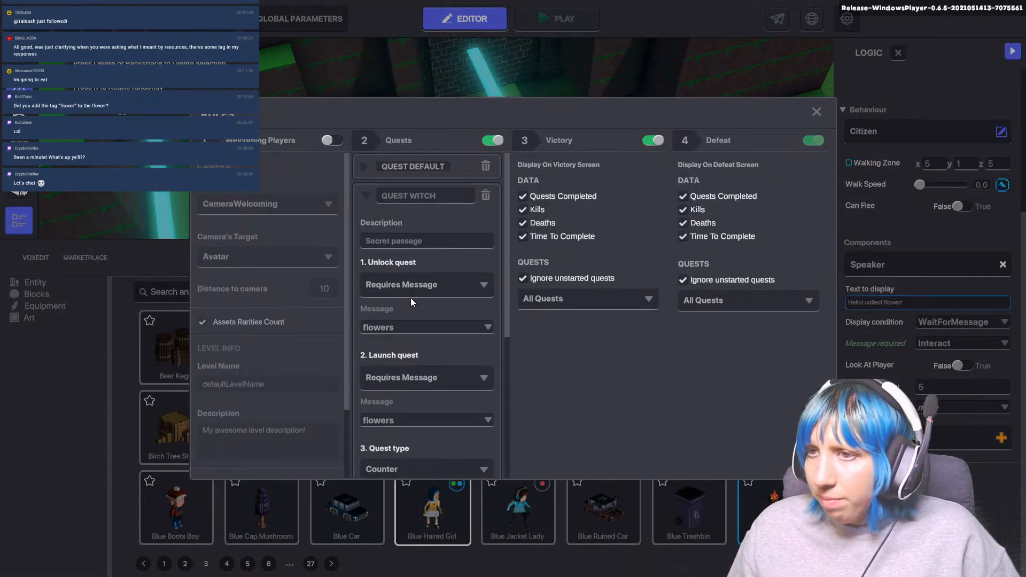
{"action": "left_click", "coordinate": [418, 332]}
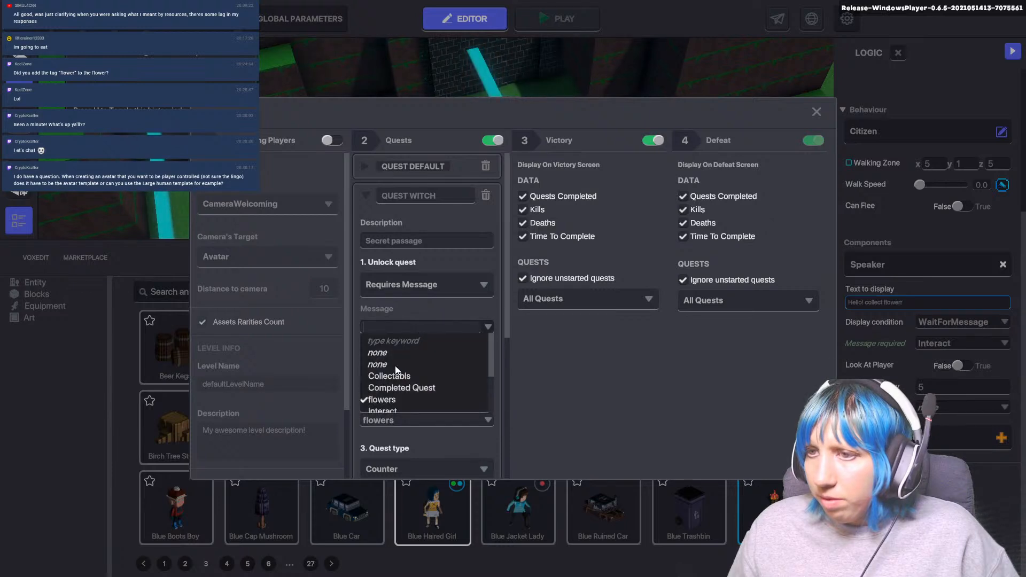
{"action": "left_click", "coordinate": [388, 390]}
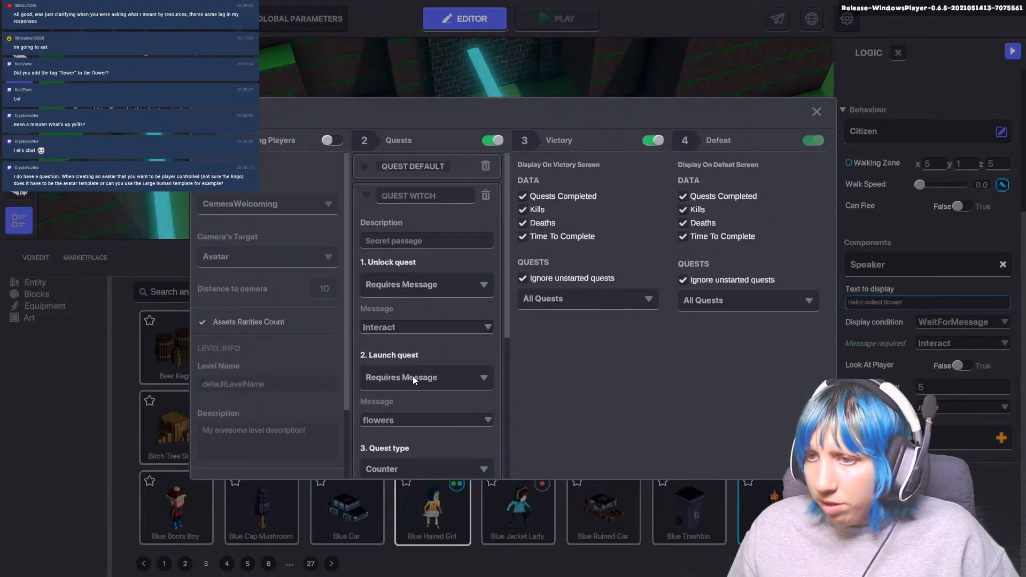
{"action": "scroll", "coordinate": [412, 379], "scroll_direction": "down", "scroll_amount": 1}
{"action": "left_click", "coordinate": [411, 398]}
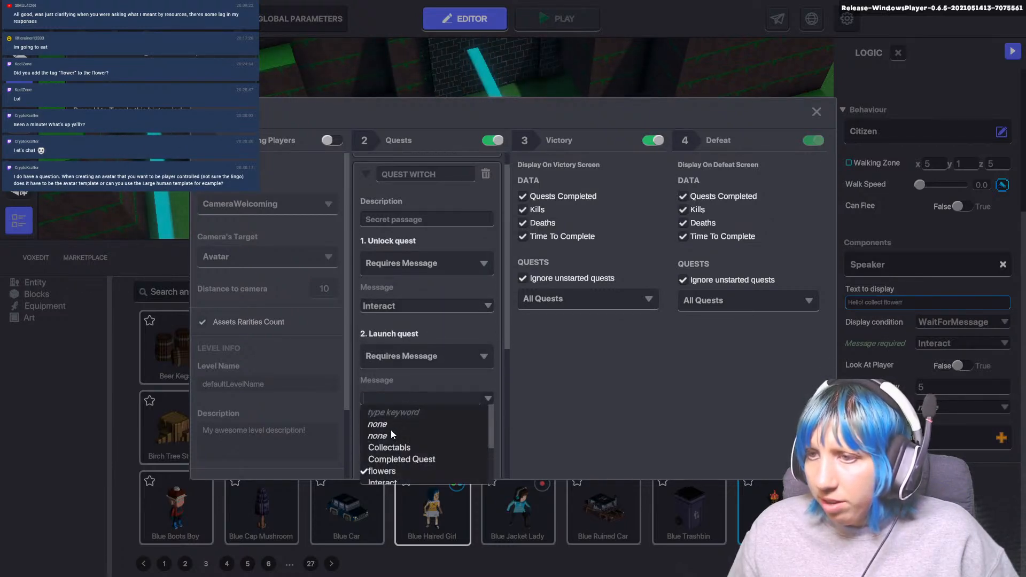
{"action": "left_click", "coordinate": [384, 482]}
{"action": "scroll", "coordinate": [417, 409], "scroll_direction": "down", "scroll_amount": 2}
{"action": "scroll", "coordinate": [406, 416], "scroll_direction": "down", "scroll_amount": 2}
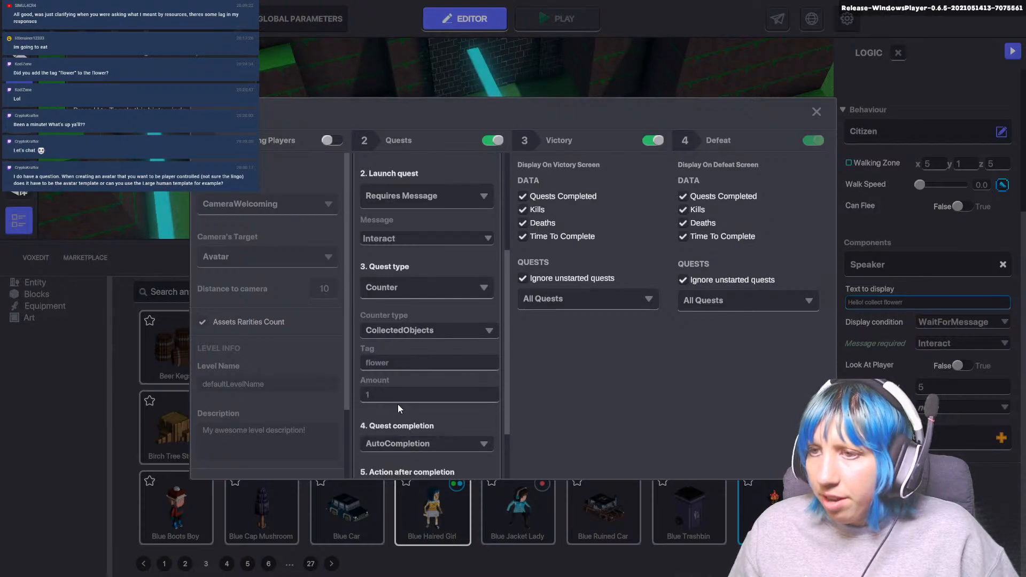
{"action": "scroll", "coordinate": [396, 403], "scroll_direction": "down", "scroll_amount": 2}
{"action": "left_click", "coordinate": [817, 112]}
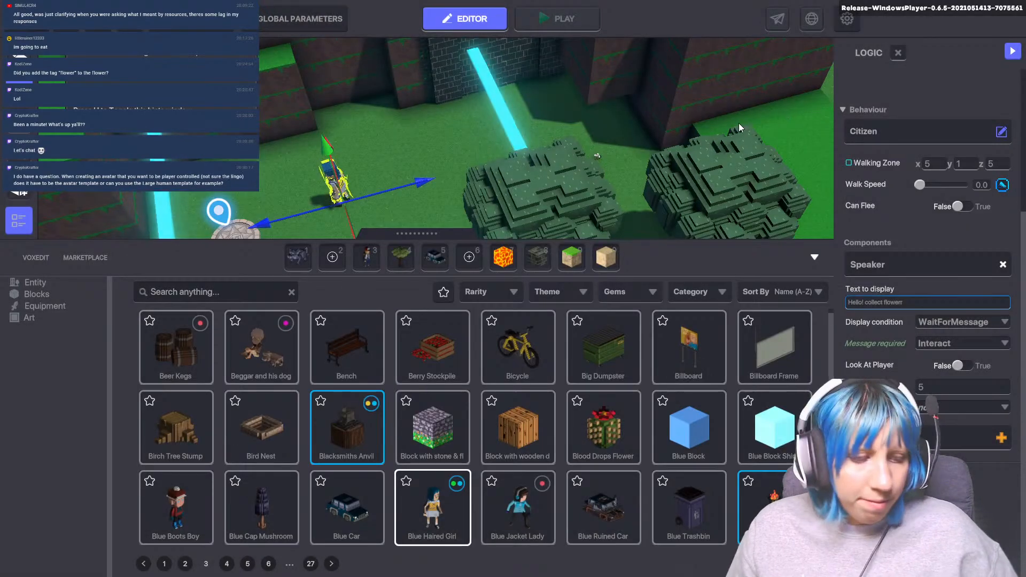
- Playtest interacting with the Blue Haired Girl, and return to the editor
{"action": "key", "text": "ctrl+p"}
{"action": "key", "text": "w"}
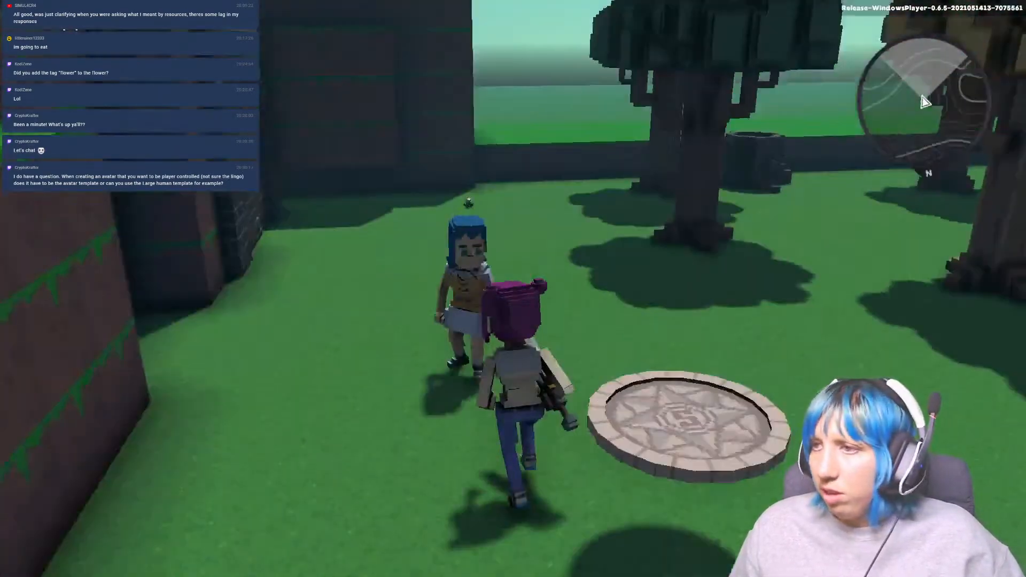
{"action": "key", "text": "e"}
{"action": "key", "text": "e"}
{"action": "key", "text": "e"}
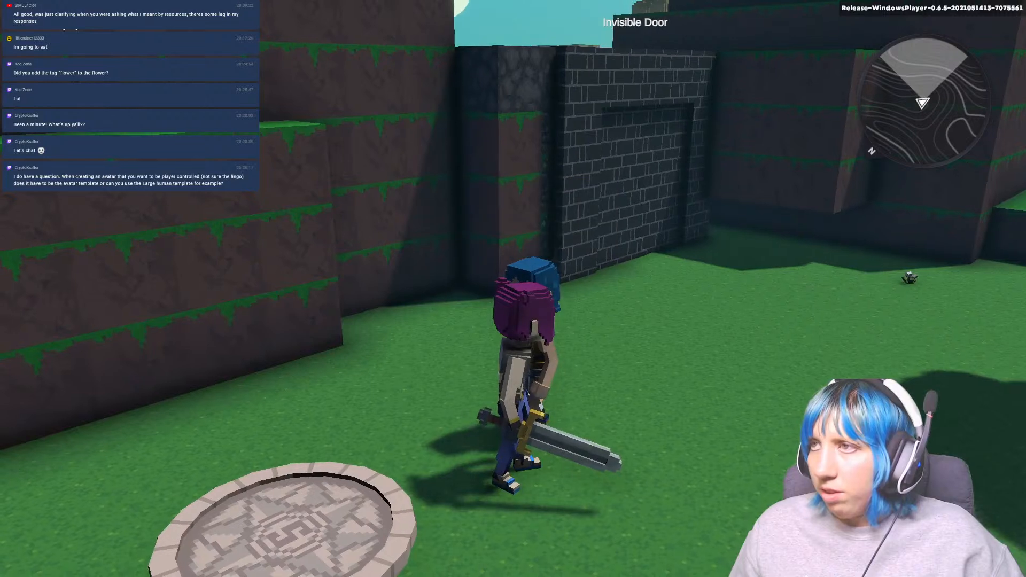
{"action": "key", "text": "ctrl+p"}
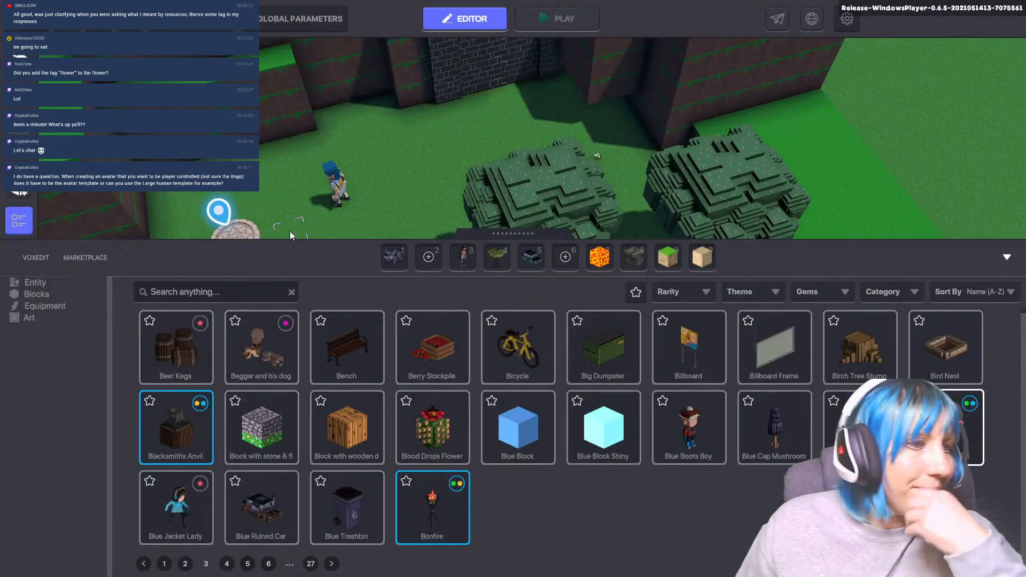
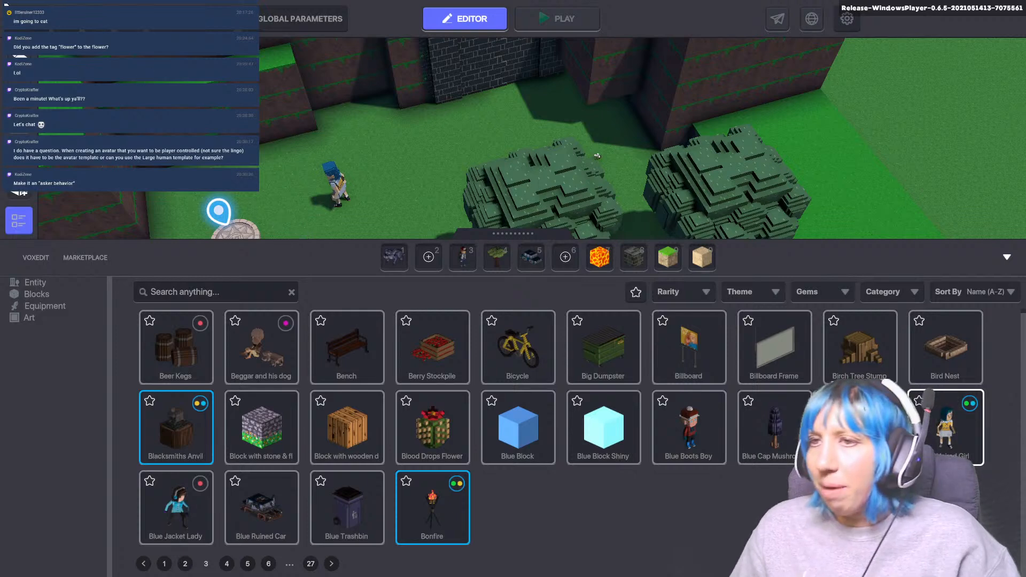
- Set the Blue Haired Girl's behaviour to Asker in her logic settings, and review its question, answer and message options
{"action": "left_click", "coordinate": [335, 184]}
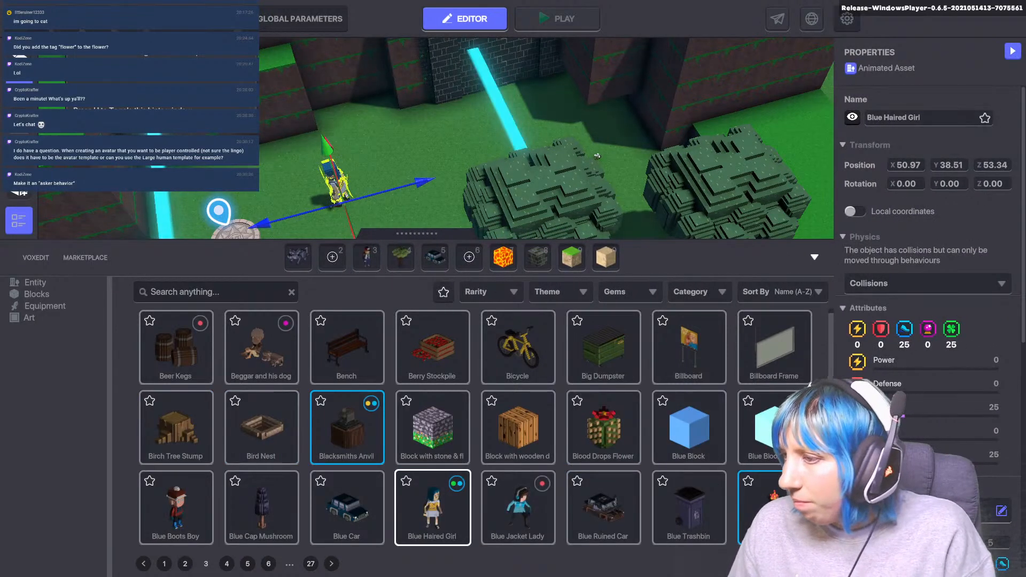
{"action": "scroll", "coordinate": [927, 332], "scroll_direction": "down", "scroll_amount": 6}
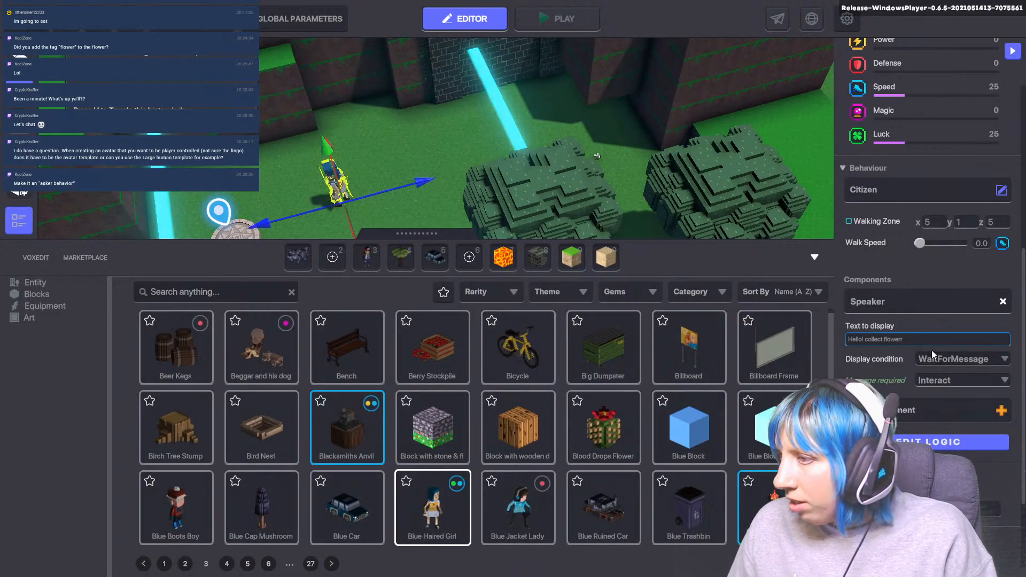
{"action": "left_click", "coordinate": [908, 442]}
{"action": "scroll", "coordinate": [908, 434], "scroll_direction": "down", "scroll_amount": 2}
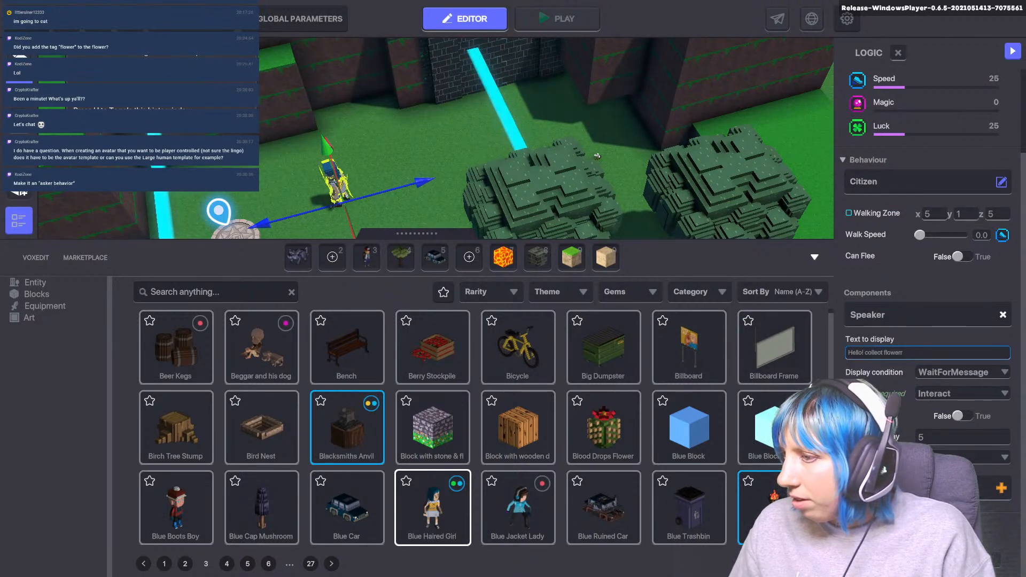
{"action": "left_click", "coordinate": [930, 487]}
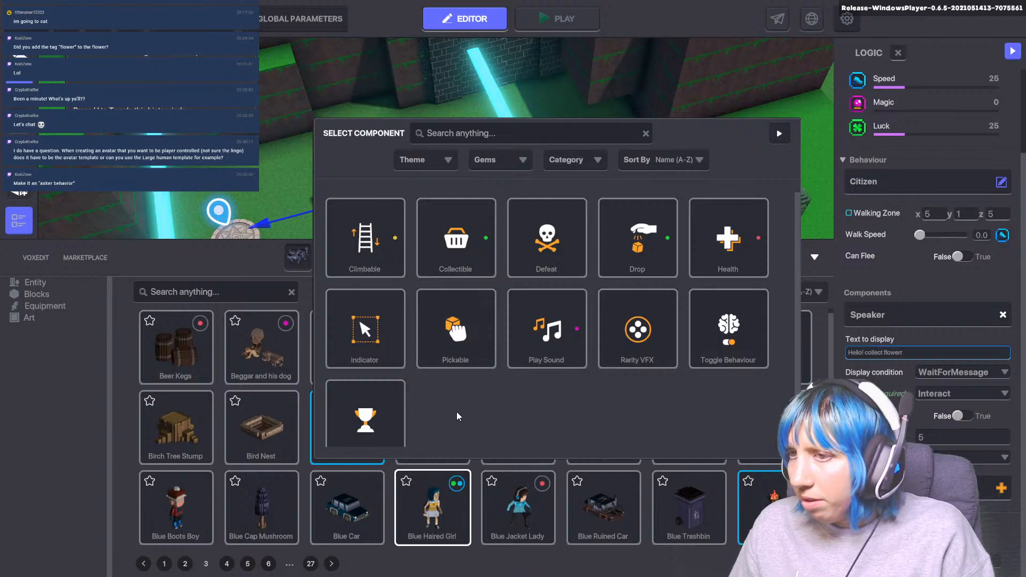
{"action": "left_click", "coordinate": [779, 133]}
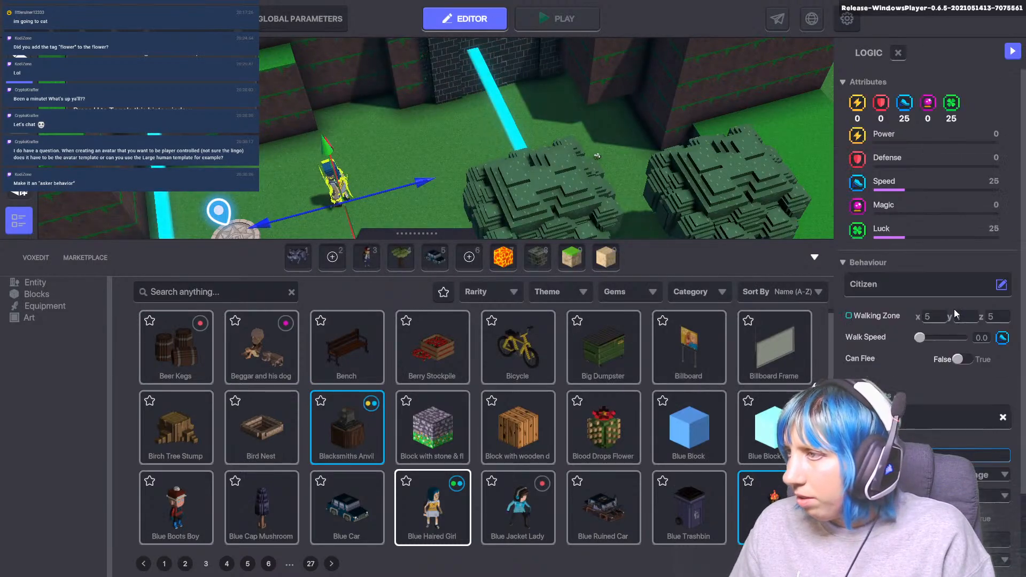
{"action": "left_click", "coordinate": [962, 284]}
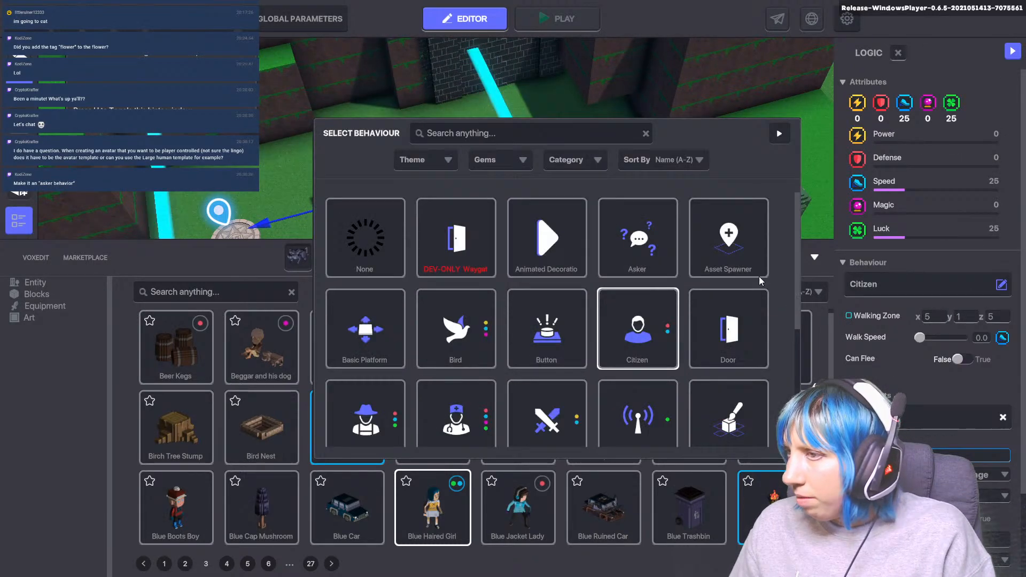
{"action": "left_click", "coordinate": [644, 254]}
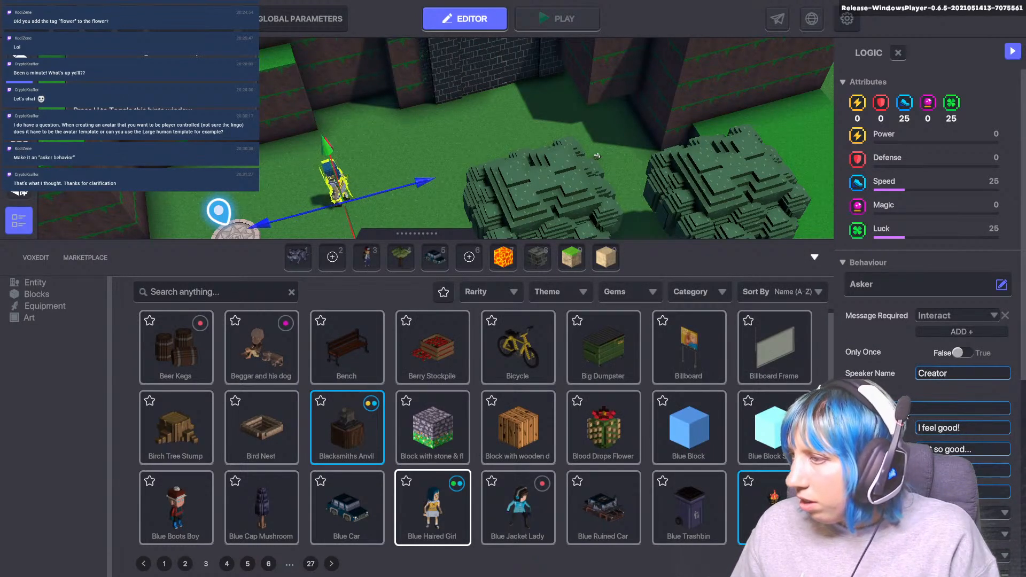
{"action": "scroll", "coordinate": [905, 415], "scroll_direction": "down", "scroll_amount": 3}
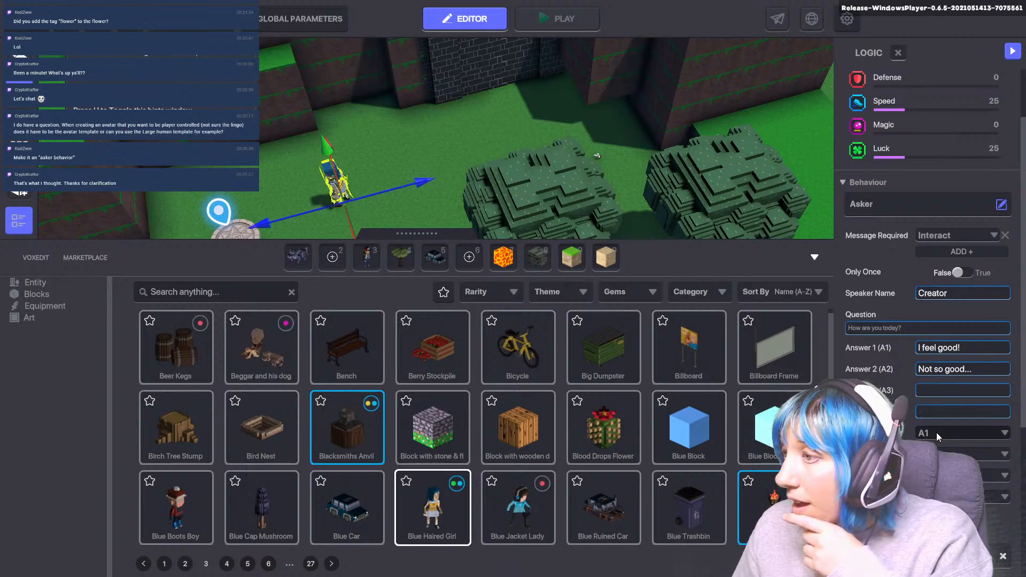
{"action": "scroll", "coordinate": [936, 431], "scroll_direction": "down", "scroll_amount": 5}
{"action": "scroll", "coordinate": [936, 432], "scroll_direction": "down", "scroll_amount": 1}
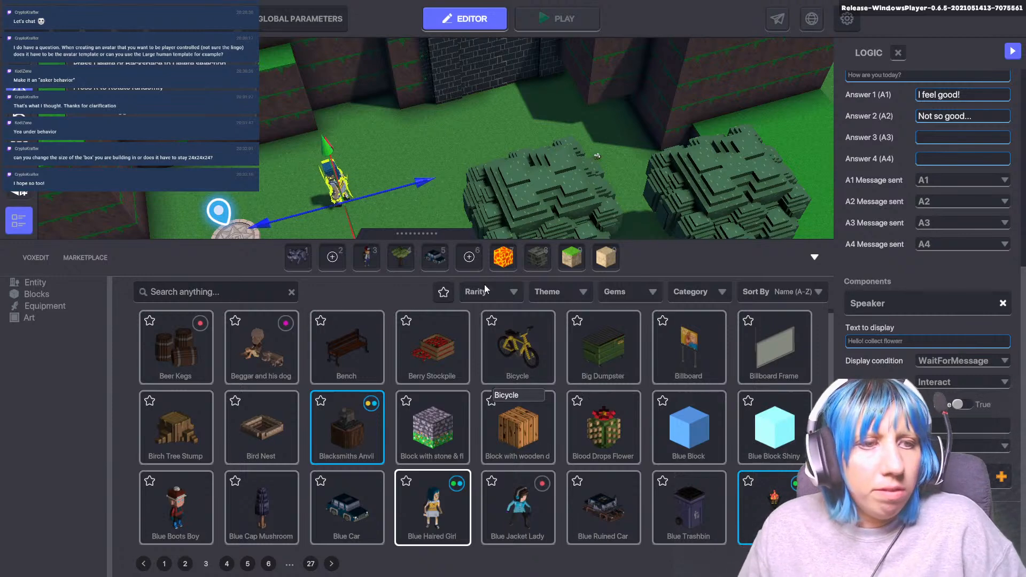
{"action": "scroll", "coordinate": [471, 202], "scroll_direction": "down", "scroll_amount": 3}
{"action": "scroll", "coordinate": [473, 201], "scroll_direction": "down", "scroll_amount": 3}
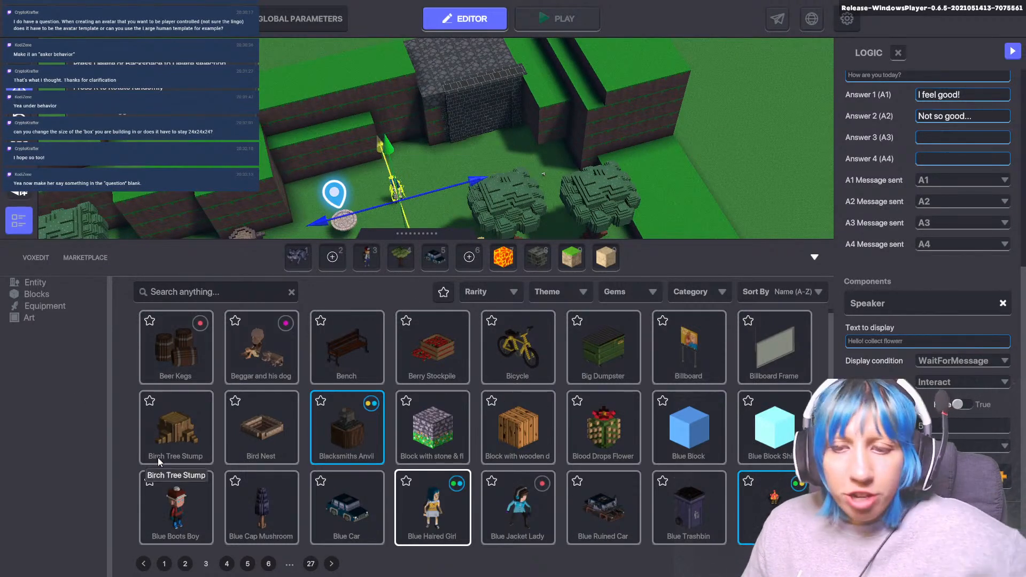
- Switch to VoxEdit by launching its application from the VoxEdit_WIN_latest (10) folder in Downloads
{"action": "key", "text": "super"}
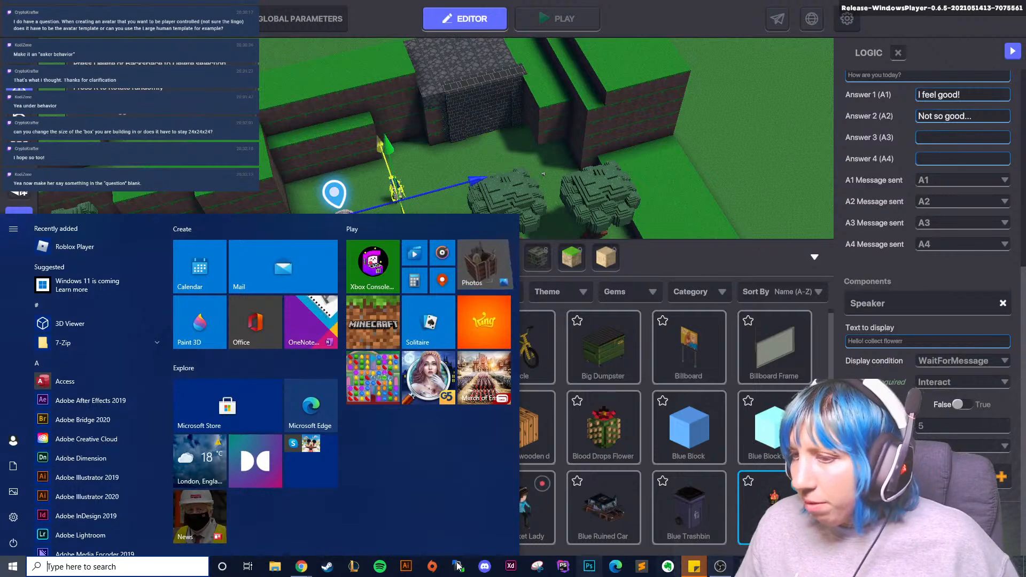
{"action": "left_click", "coordinate": [275, 566]}
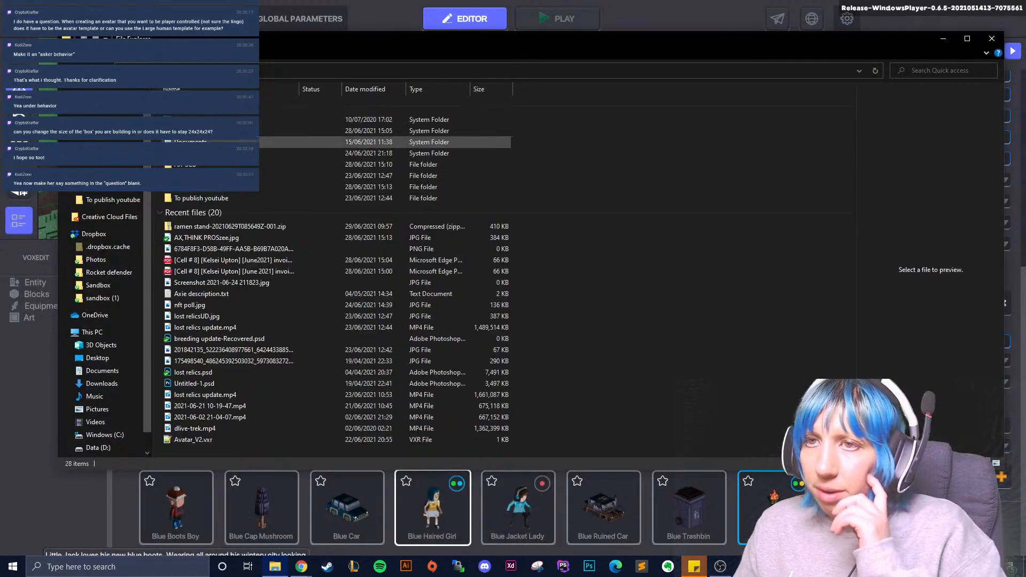
{"action": "left_click", "coordinate": [107, 123]}
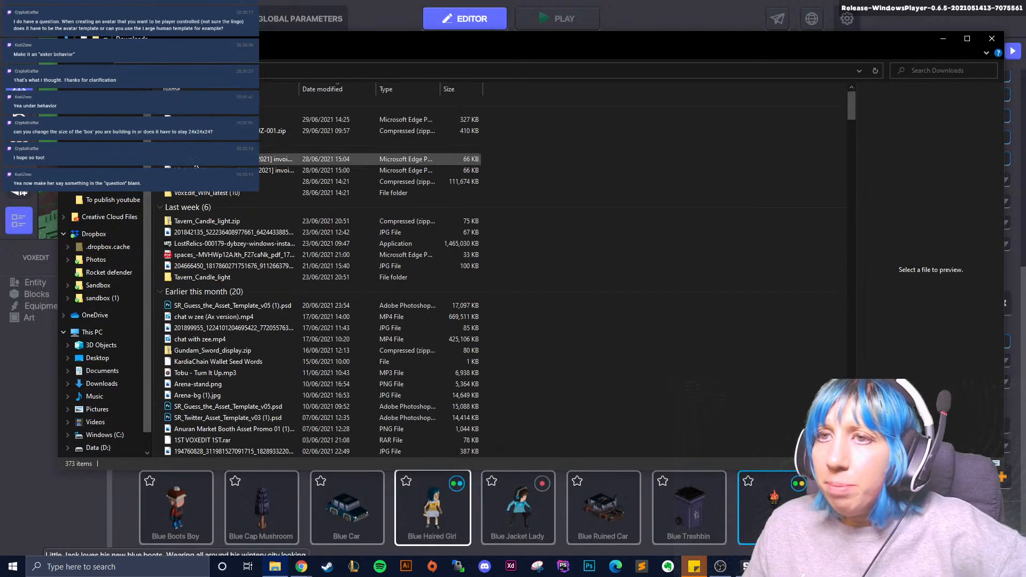
{"action": "double_click", "coordinate": [207, 193]}
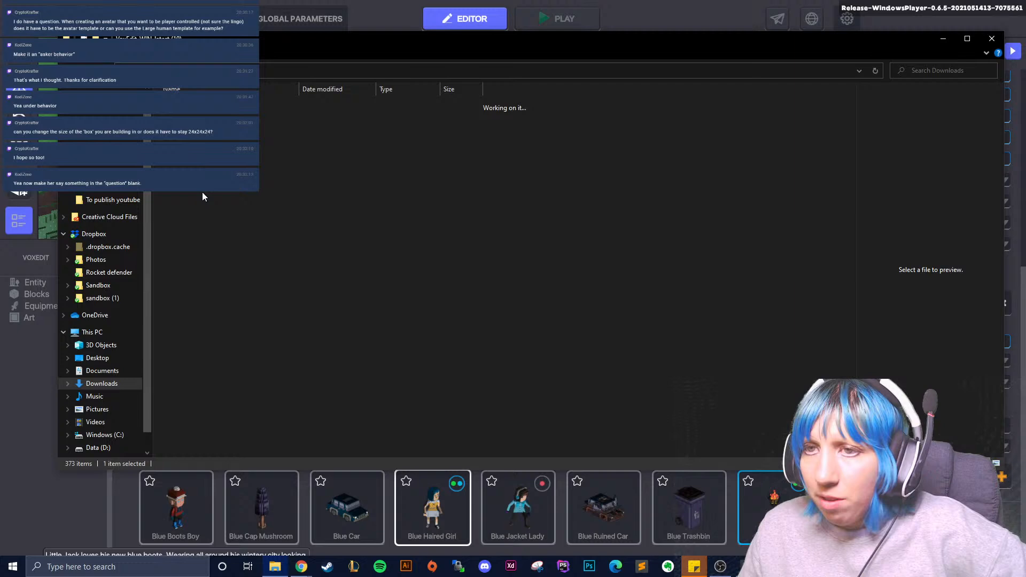
{"action": "left_click", "coordinate": [204, 163]}
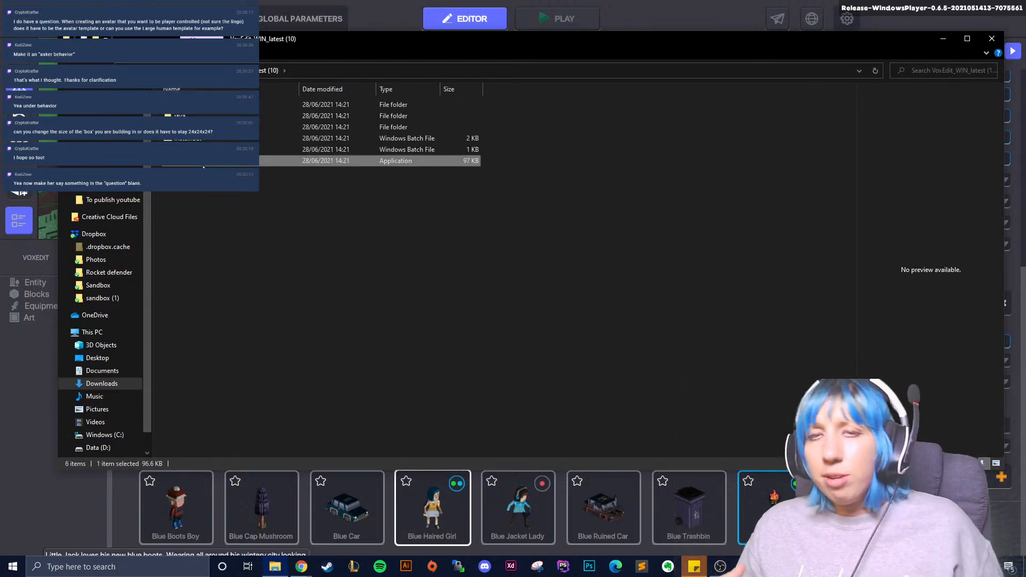
{"action": "double_click", "coordinate": [203, 165]}
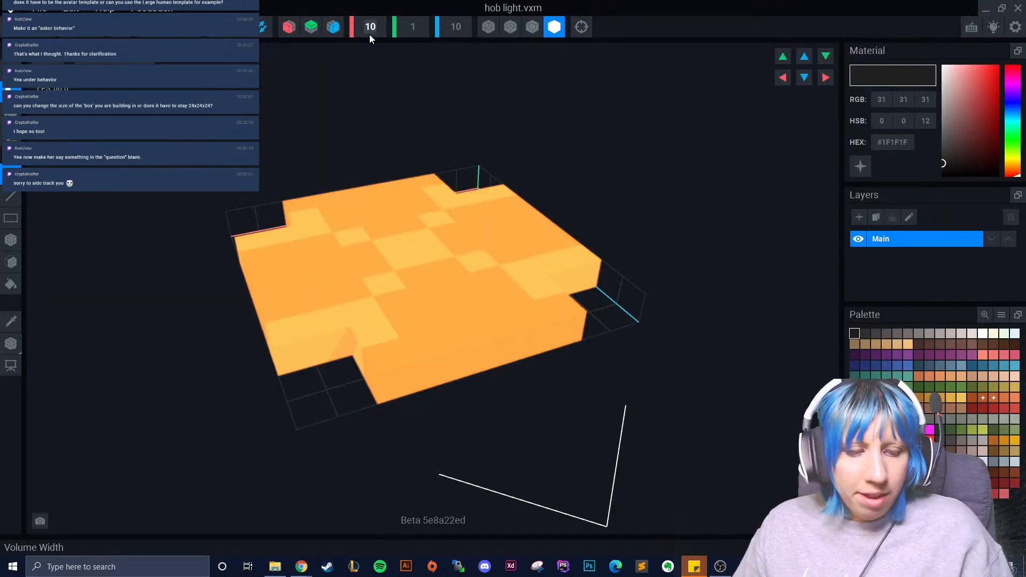
- Test the hob light model's volume limit by trying an X width of 500 and applying 250 voxels
{"action": "left_click", "coordinate": [370, 32]}
{"action": "type", "text": "500"}
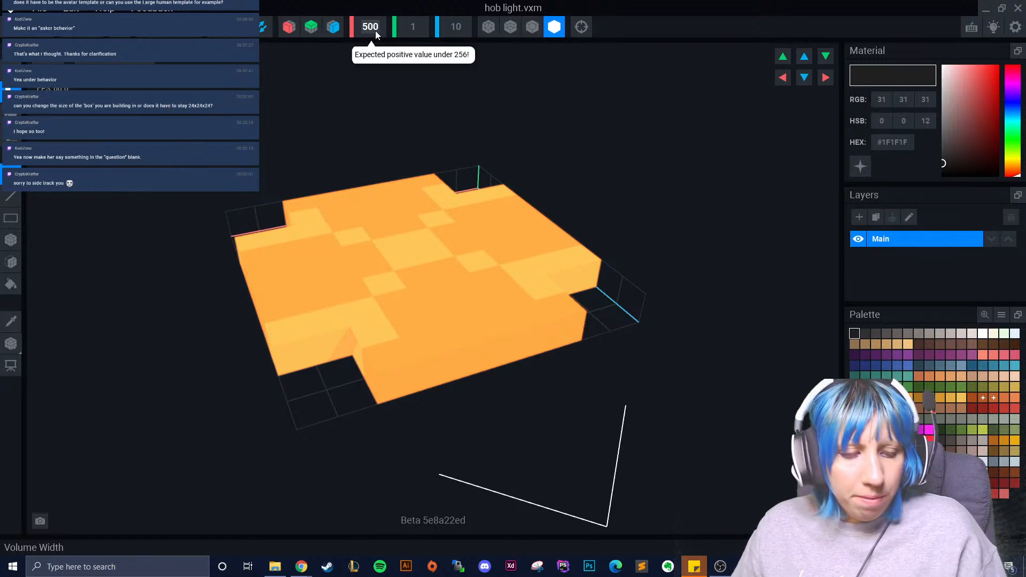
{"action": "key", "text": "BackSpace"}
{"action": "key", "text": "BackSpace"}
{"action": "key", "text": "BackSpace"}
{"action": "type", "text": "250"}
{"action": "key", "text": "Return"}
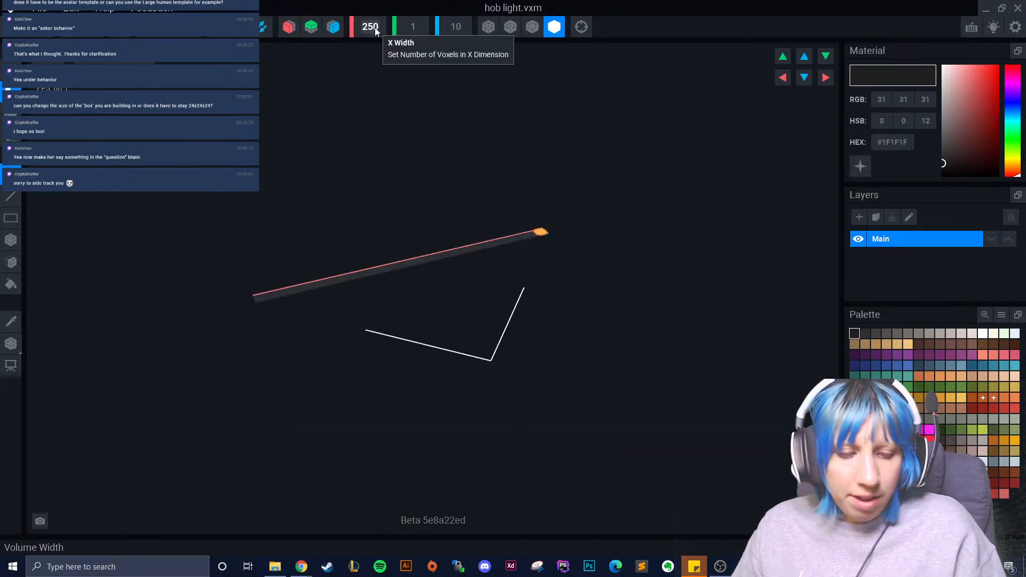
- Try an X width of 300 voxels on the hob light model, and close VoxEdit to return to the game editor
{"action": "type", "text": "300"}
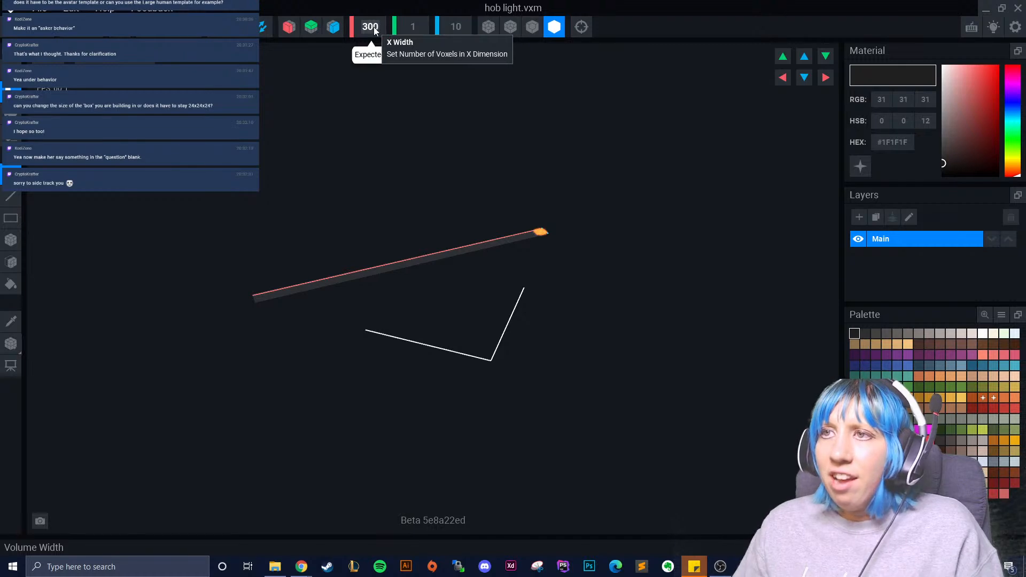
{"action": "left_click", "coordinate": [411, 26]}
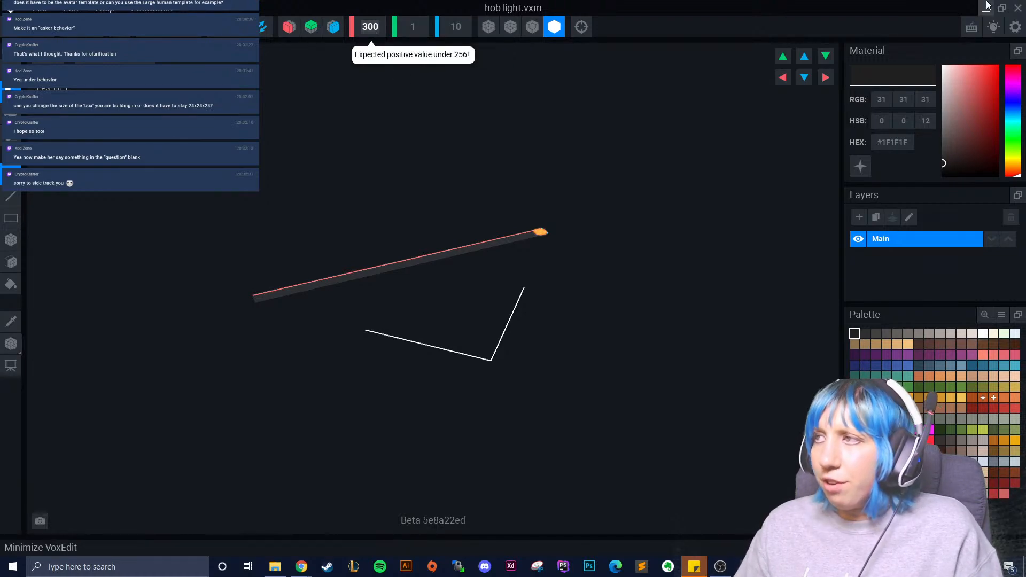
{"action": "left_click", "coordinate": [1017, 8]}
{"action": "left_click", "coordinate": [539, 208]}
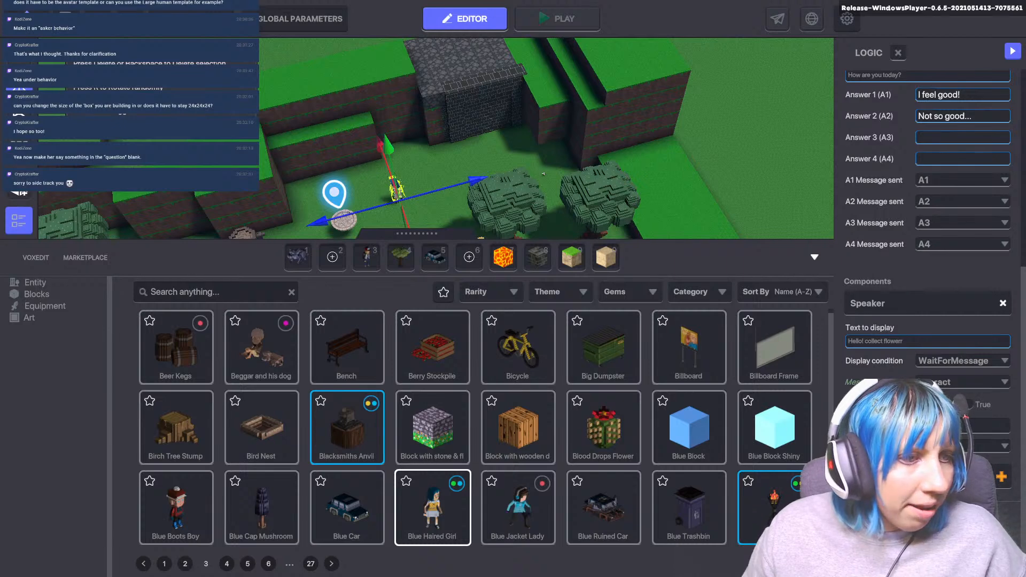
- Replace the Blue Haired Girl's Asker question with "Hello, I need your help"
{"action": "scroll", "coordinate": [409, 195], "scroll_direction": "up", "scroll_amount": 4}
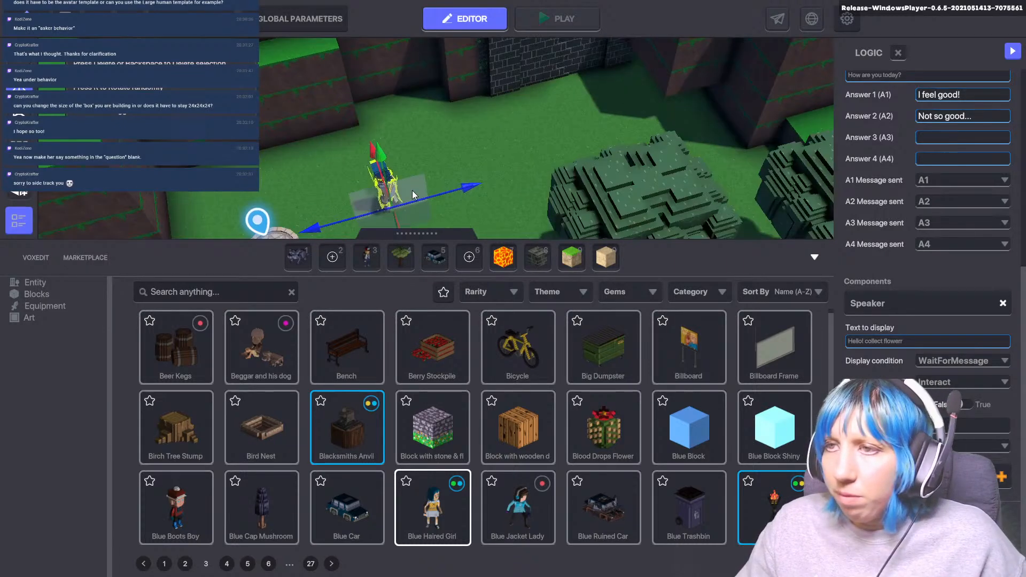
{"action": "scroll", "coordinate": [412, 191], "scroll_direction": "up", "scroll_amount": 2}
{"action": "middle_click_drag", "start_coordinate": [412, 191], "coordinate": [490, 162]}
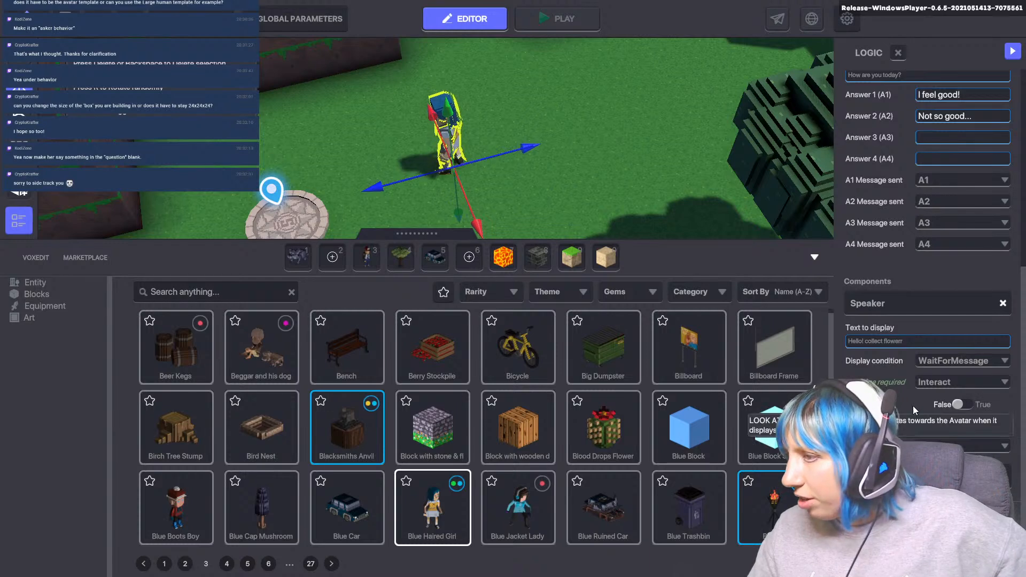
{"action": "scroll", "coordinate": [915, 409], "scroll_direction": "up", "scroll_amount": 5}
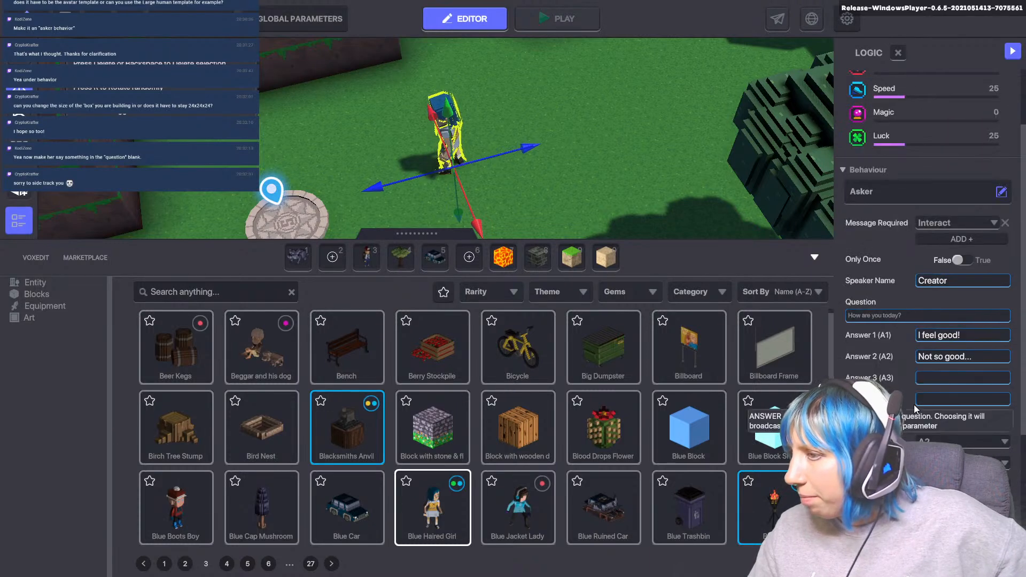
{"action": "double_click", "coordinate": [861, 315]}
{"action": "double_click", "coordinate": [891, 315]}
{"action": "left_click_drag", "start_coordinate": [902, 315], "coordinate": [855, 314]}
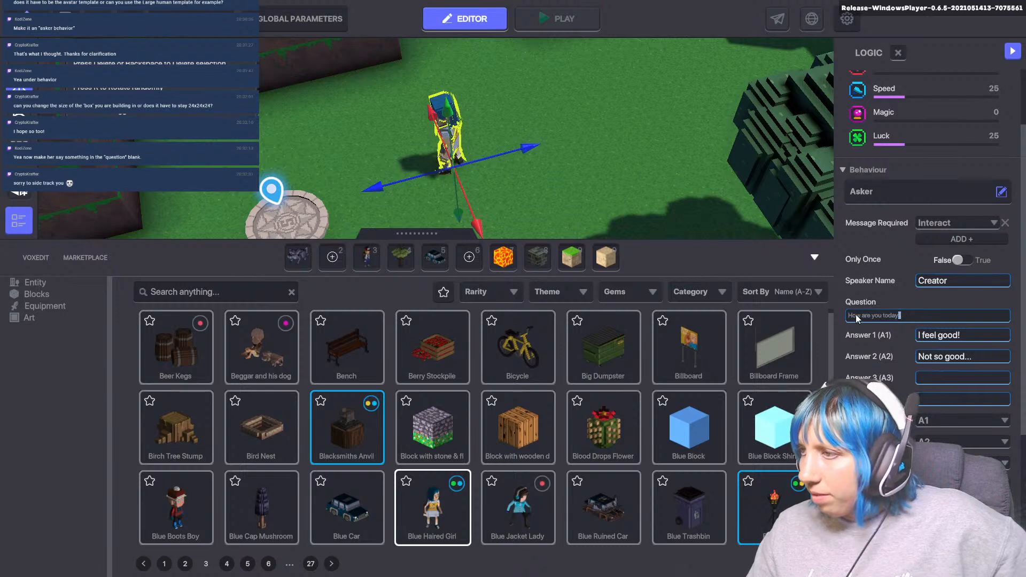
{"action": "key", "text": "BackSpace"}
{"action": "key", "text": "BackSpace"}
{"action": "key", "text": "BackSpace"}
{"action": "key", "text": "BackSpace"}
{"action": "key", "text": "BackSpace"}
{"action": "key", "text": "BackSpace"}
{"action": "key", "text": "BackSpace"}
{"action": "key", "text": "BackSpace"}
{"action": "key", "text": "BackSpace"}
{"action": "key", "text": "BackSpace"}
{"action": "key", "text": "BackSpace"}
{"action": "key", "text": "BackSpace"}
{"action": "key", "text": "BackSpace"}
{"action": "key", "text": "BackSpace"}
{"action": "key", "text": "BackSpace"}
{"action": "key", "text": "BackSpace"}
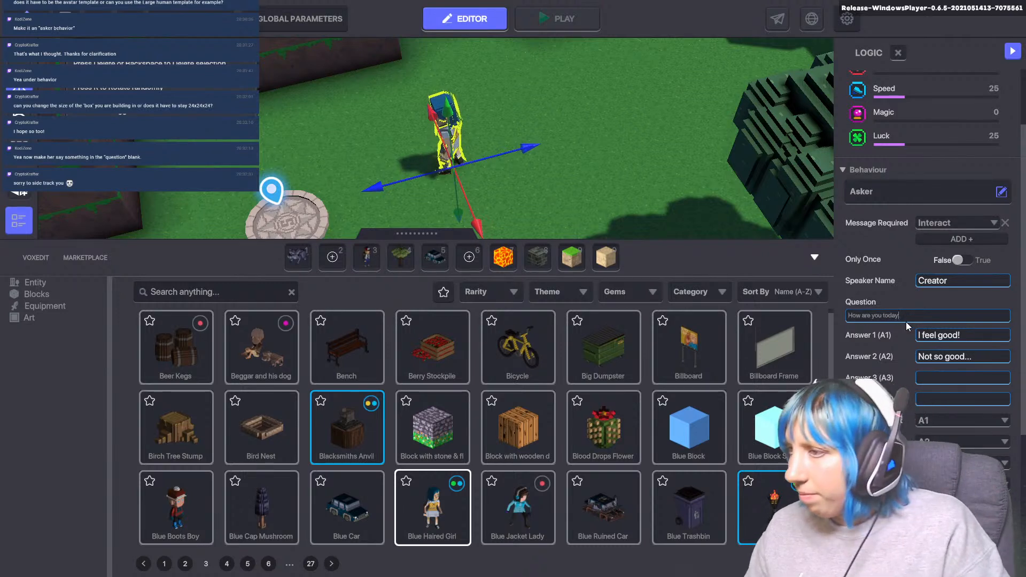
{"action": "key", "text": "BackSpace"}
{"action": "type", "text": "ell"}
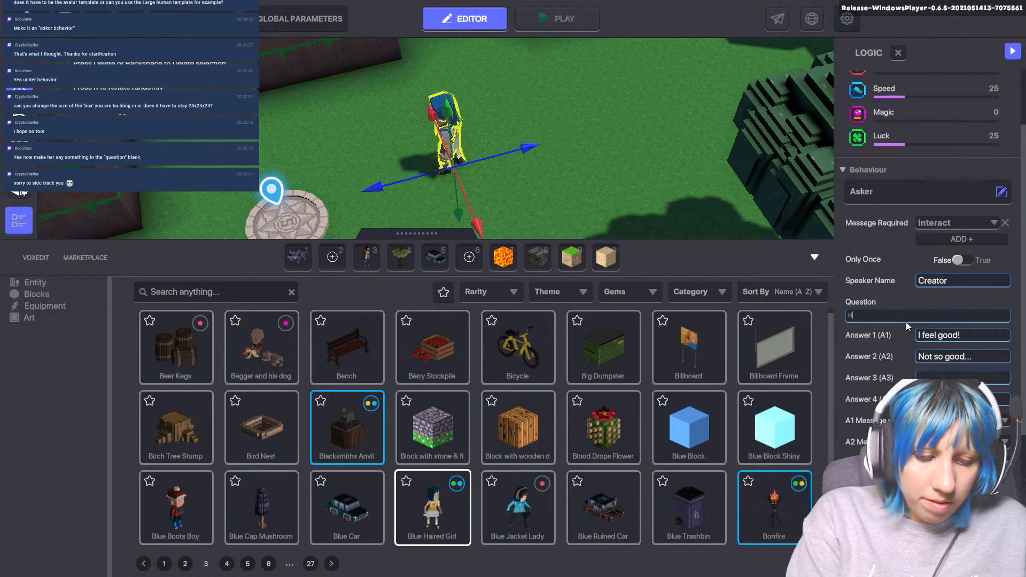
{"action": "type", "text": "o, I need"}
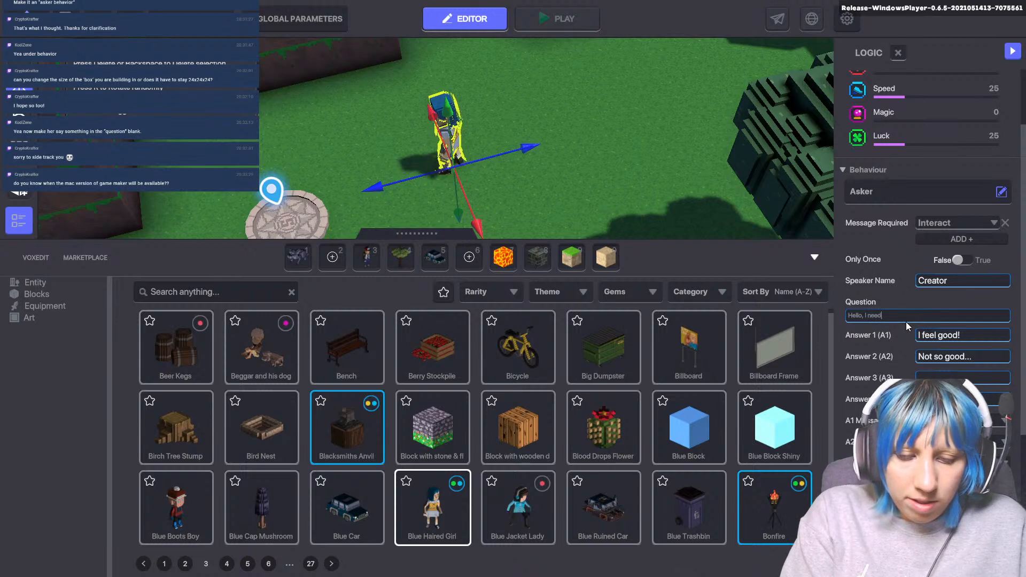
{"action": "type", "text": " your help"}
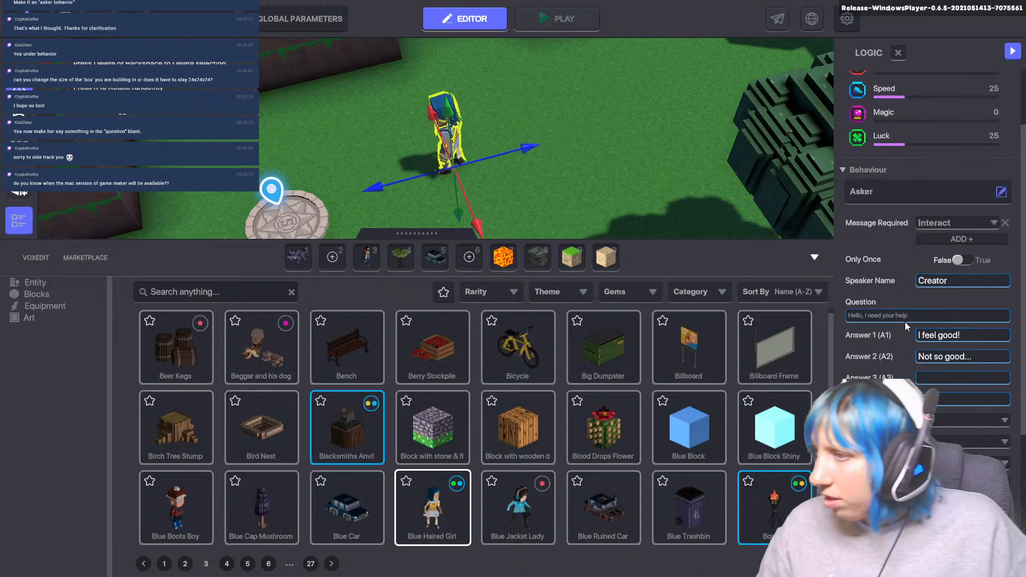
- Set the Asker's Answer 1 to "okay" and Answer 2 to "whats in it for me"
{"action": "left_click", "coordinate": [957, 335]}
{"action": "key", "text": "BackSpace"}
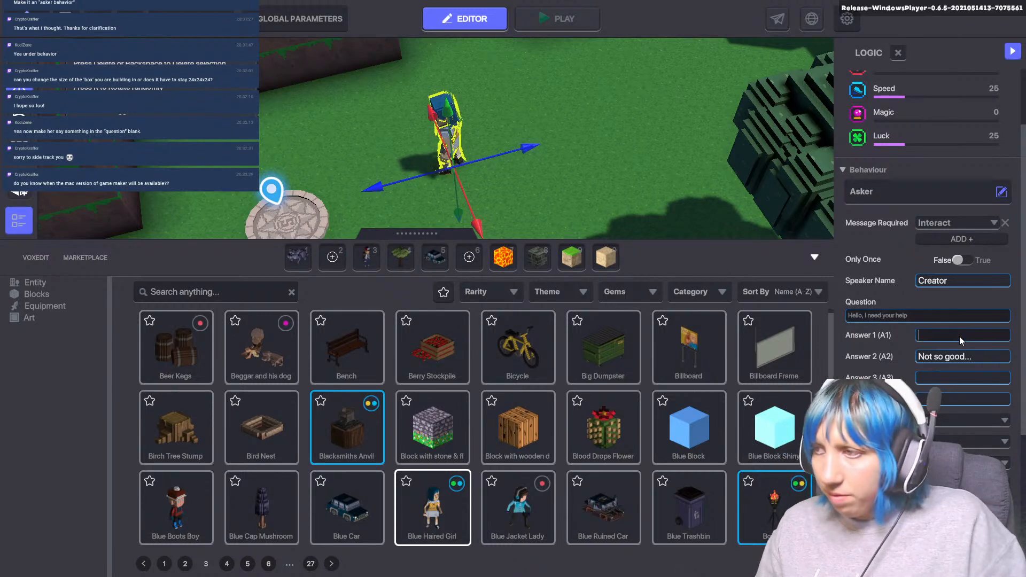
{"action": "type", "text": "okay"}
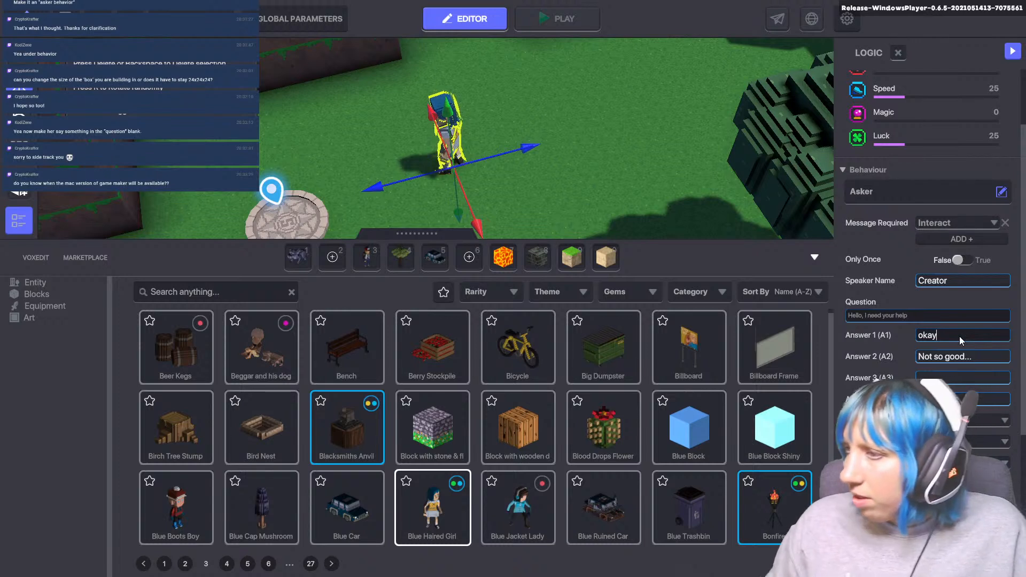
{"action": "left_click", "coordinate": [970, 357]}
{"action": "type", "text": "whats"}
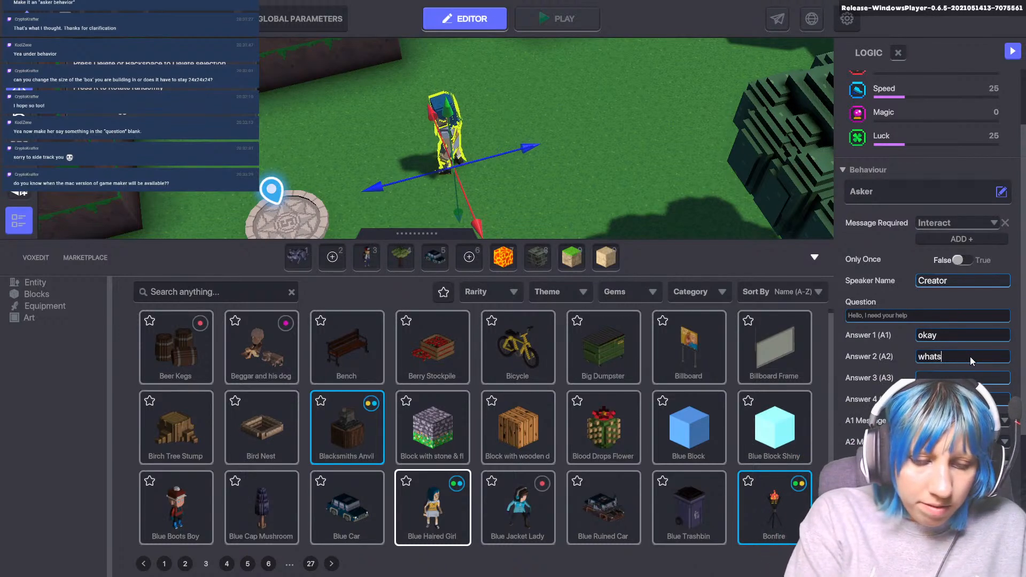
{"action": "type", "text": " in it for me"}
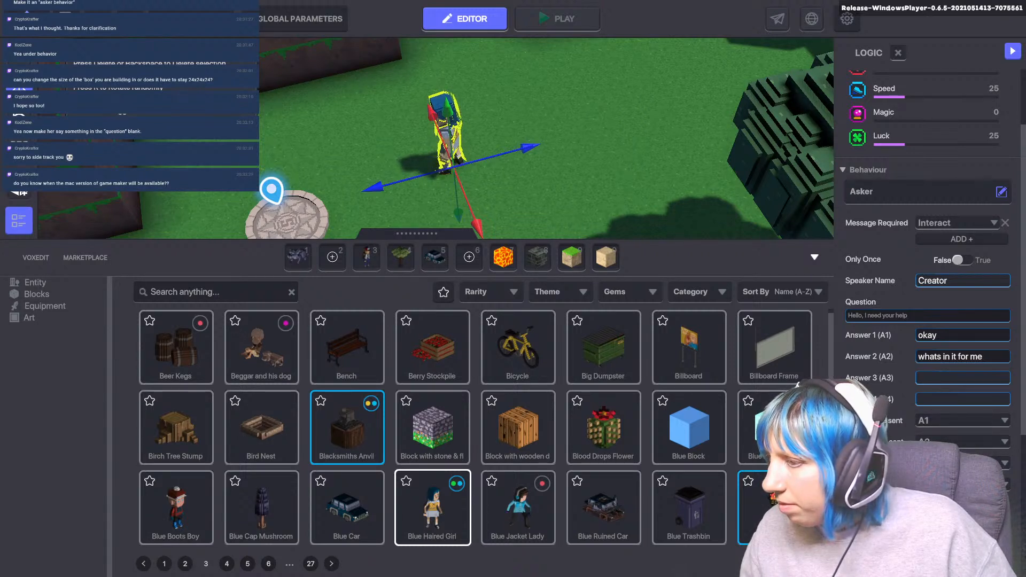
{"action": "scroll", "coordinate": [927, 267], "scroll_direction": "down", "scroll_amount": 3}
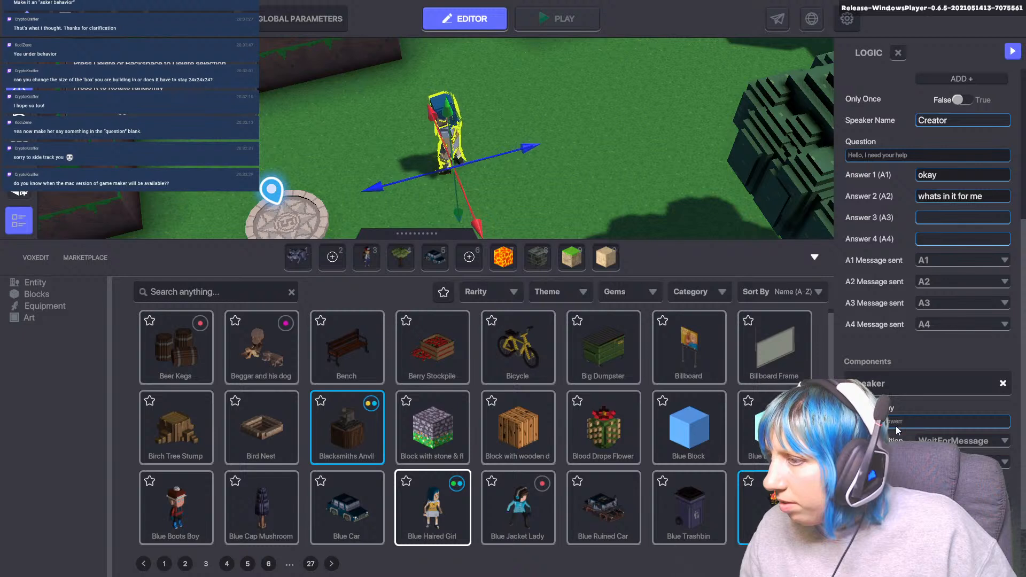
{"action": "scroll", "coordinate": [890, 403], "scroll_direction": "up", "scroll_amount": 2}
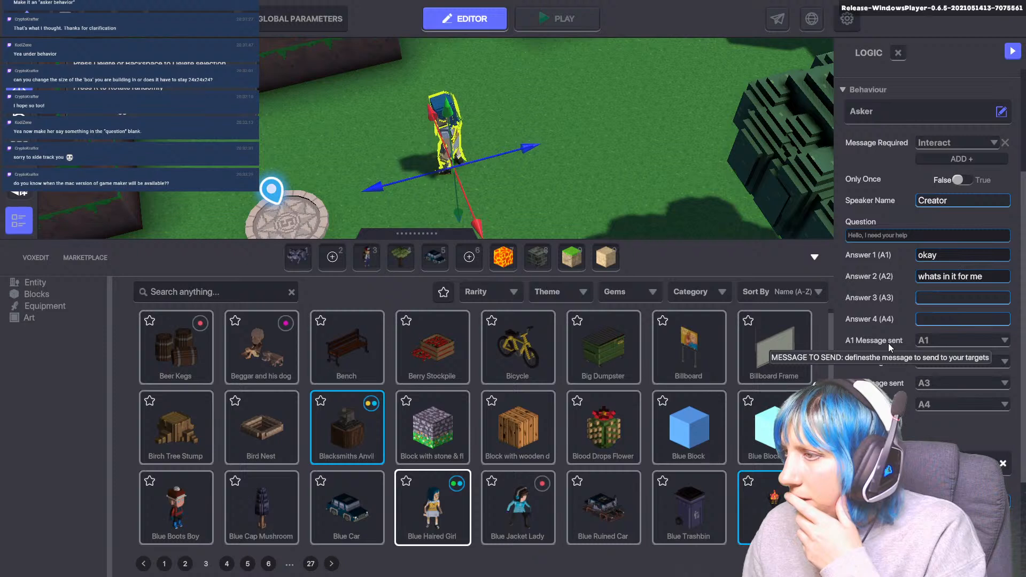
- Check which messages can be sent for Answer 1 in the Blue Haired Girl's Asker behaviour
{"action": "left_click", "coordinate": [931, 340]}
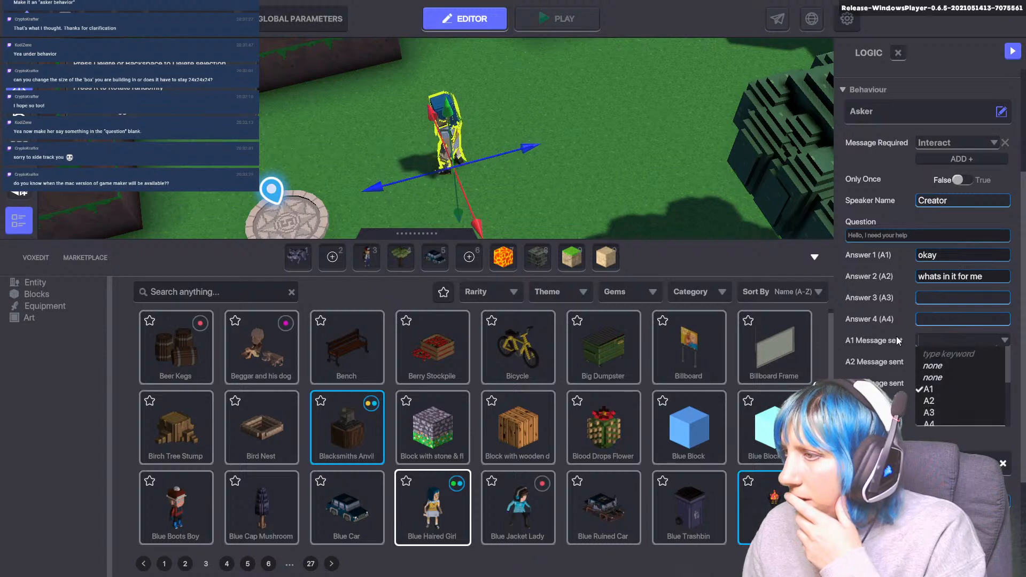
{"action": "left_click", "coordinate": [931, 341]}
{"action": "left_click", "coordinate": [1004, 342]}
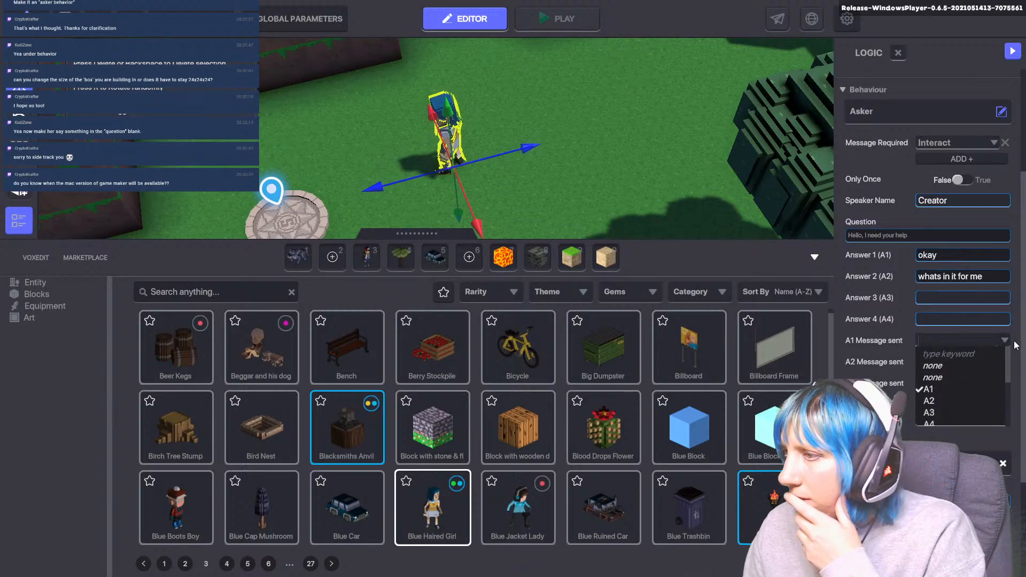
{"action": "left_click", "coordinate": [881, 347]}
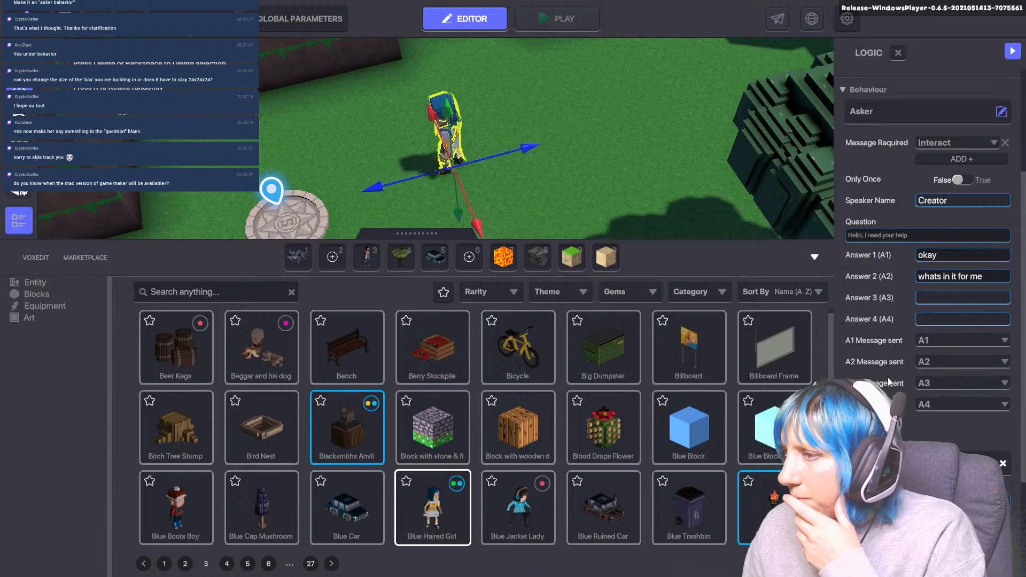
{"action": "scroll", "coordinate": [888, 379], "scroll_direction": "down", "scroll_amount": 2}
{"action": "scroll", "coordinate": [901, 427], "scroll_direction": "up", "scroll_amount": 4}
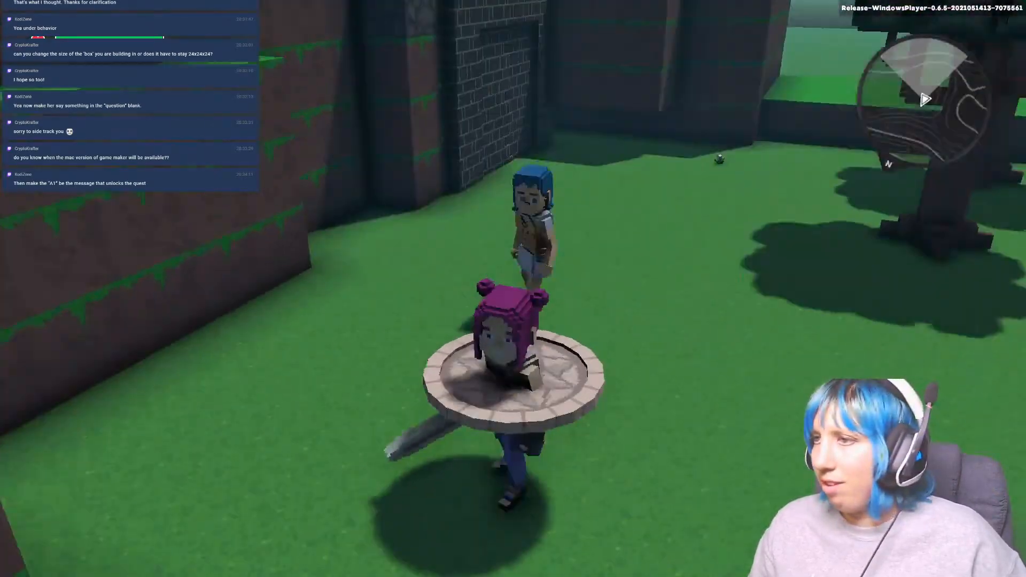
- Playtest the Blue Haired Girl's dialogue by interacting with her repeatedly and trying her answers, and return to the editor
{"action": "key", "text": "w"}
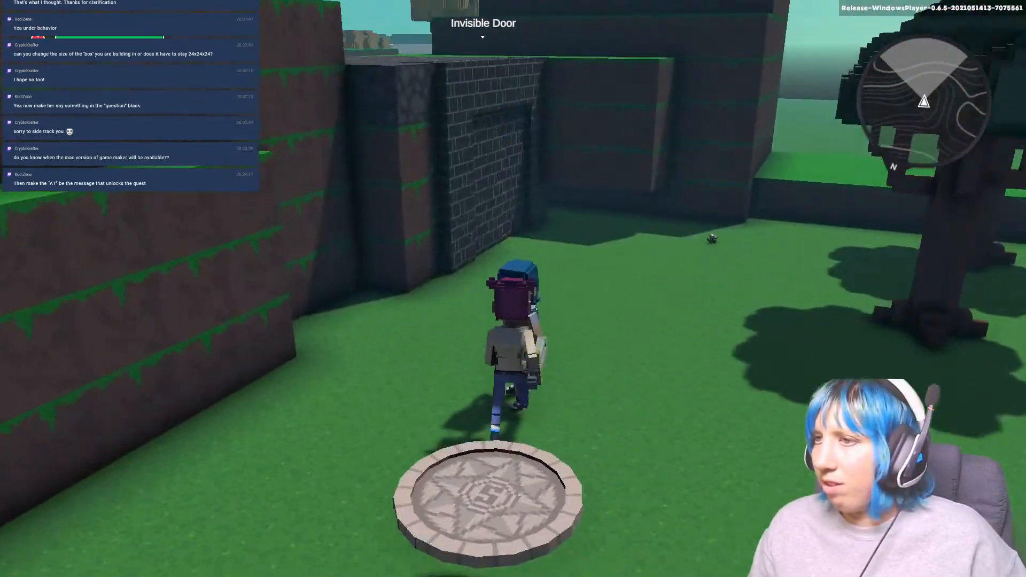
{"action": "key", "text": "e"}
{"action": "left_click", "coordinate": [700, 472]}
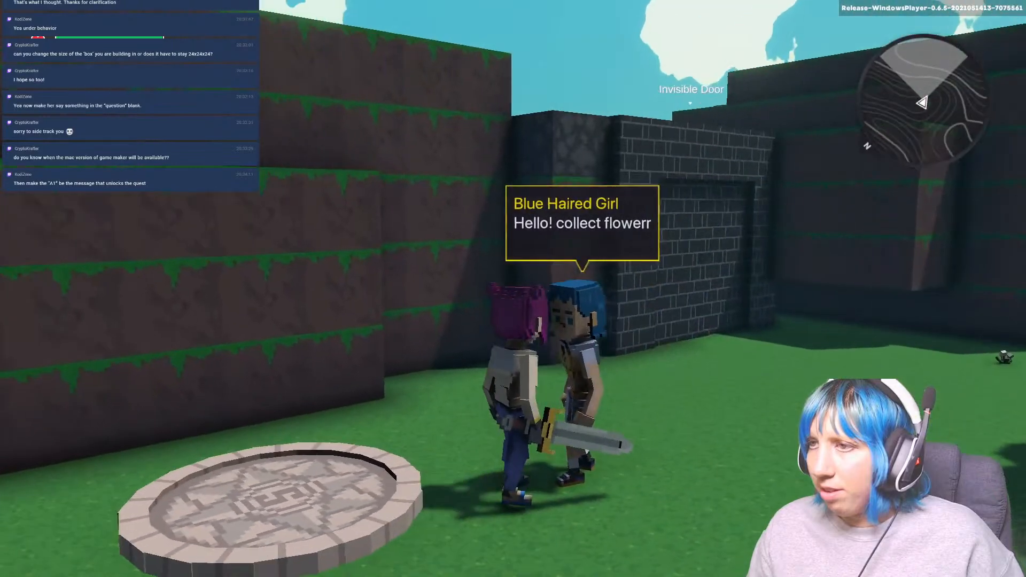
{"action": "key", "text": "e"}
{"action": "left_click", "coordinate": [700, 472]}
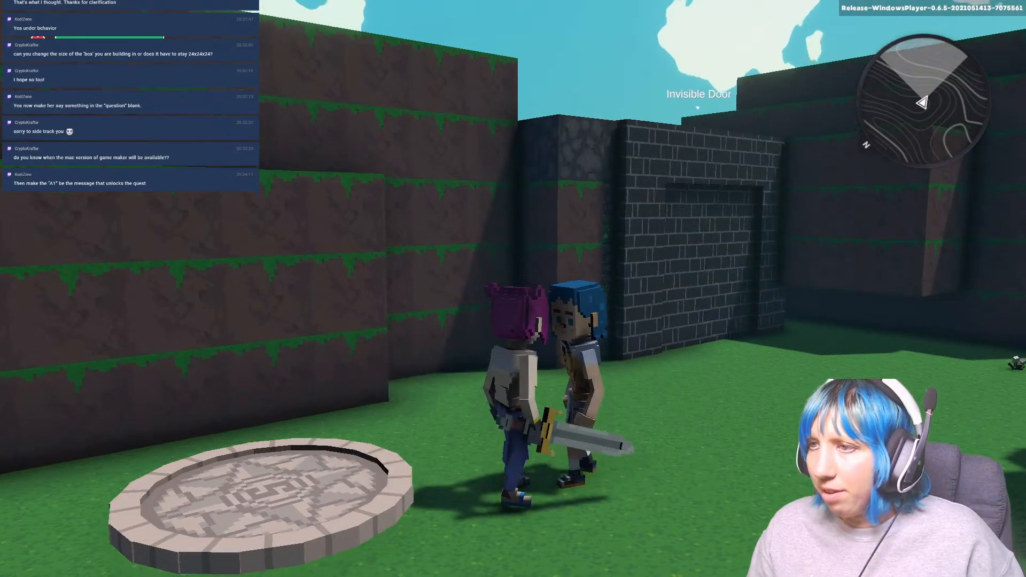
{"action": "key", "text": "e"}
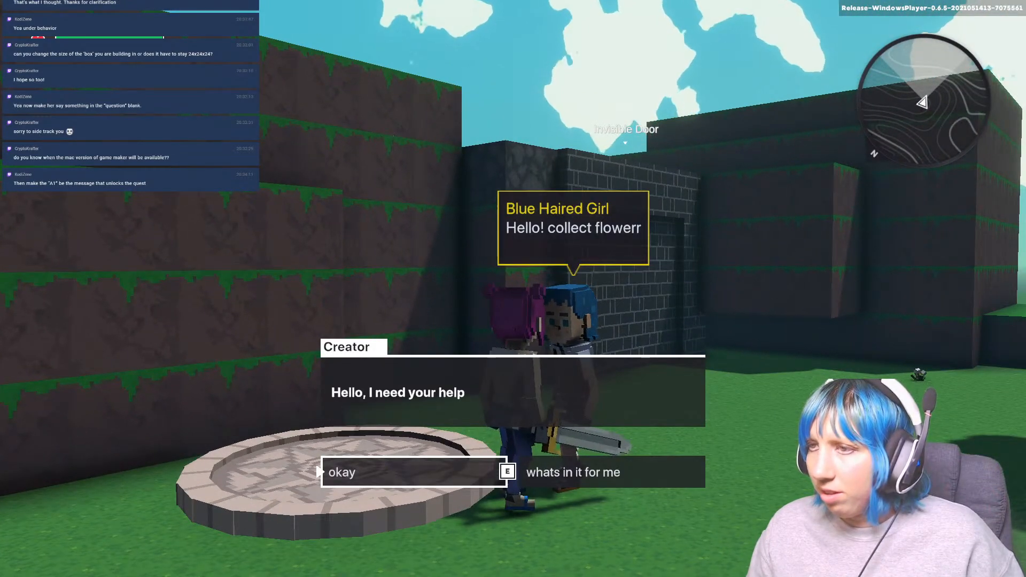
{"action": "key", "text": "e"}
{"action": "key", "text": "e"}
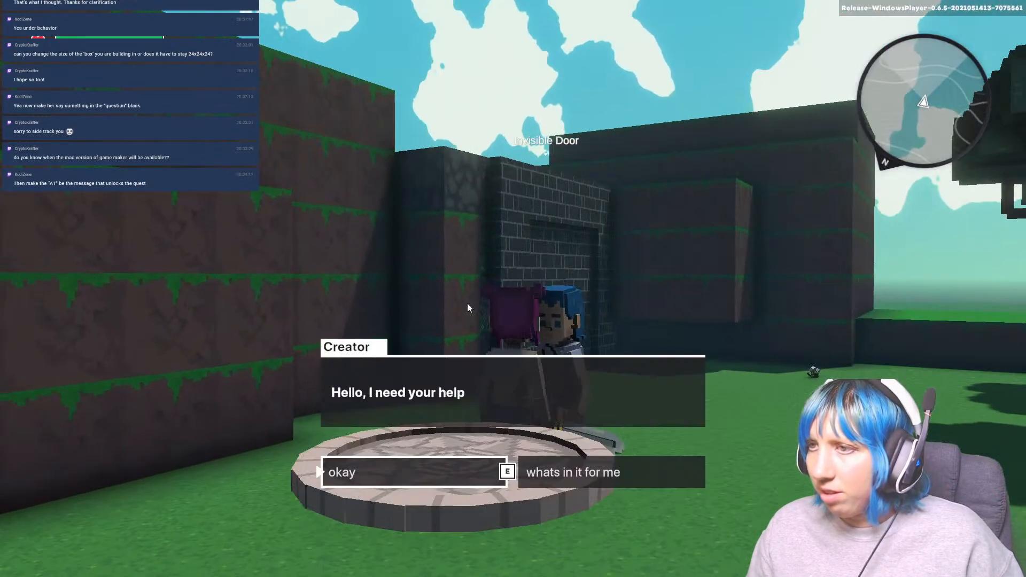
{"action": "left_click", "coordinate": [532, 480]}
{"action": "key", "text": "Escape"}
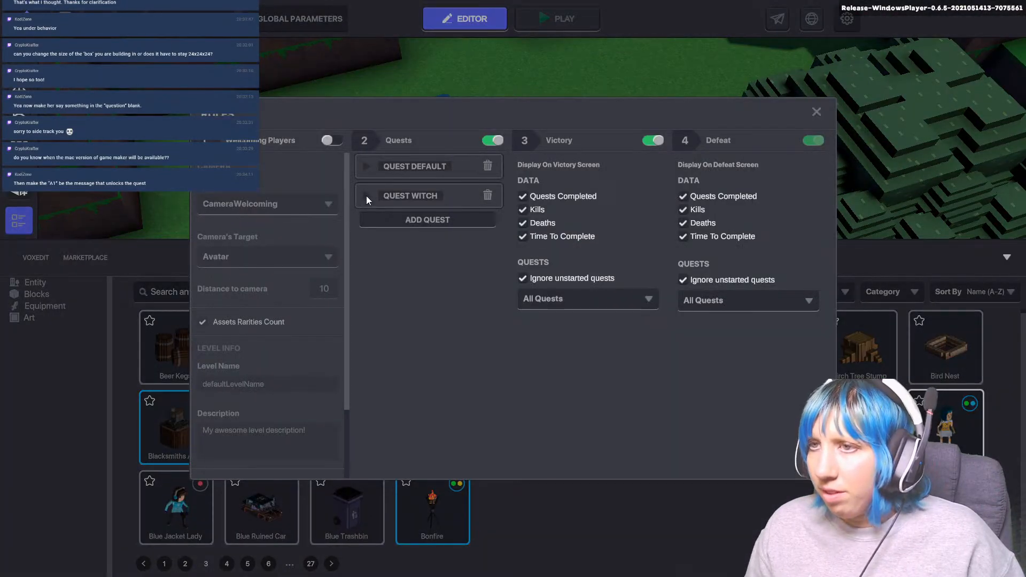
- Set the required message for both unlocking and launching Quest Witch to "flowers" in the game rules
{"action": "left_click", "coordinate": [366, 198]}
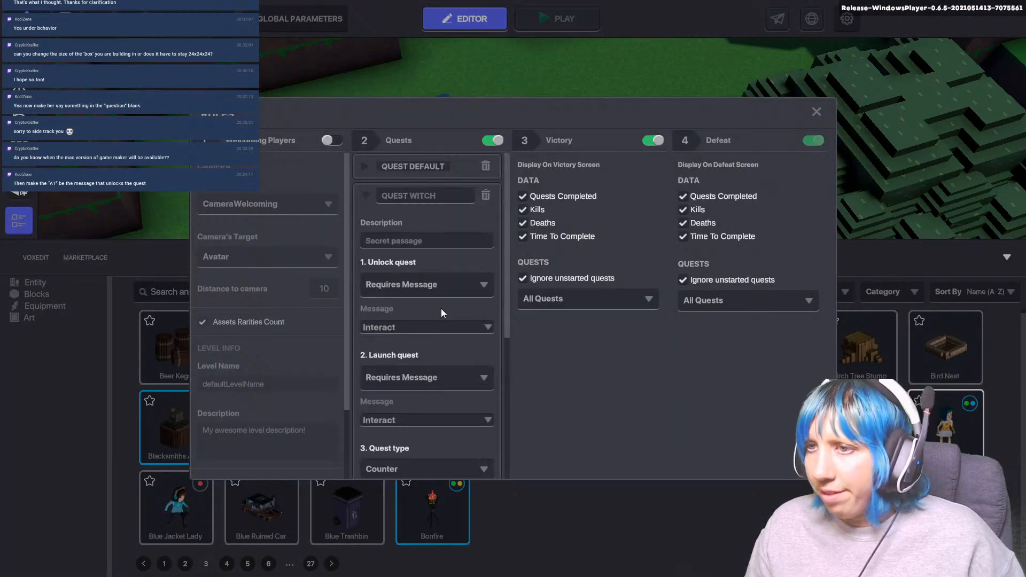
{"action": "left_click", "coordinate": [414, 327]}
{"action": "scroll", "coordinate": [398, 370], "scroll_direction": "down", "scroll_amount": 3}
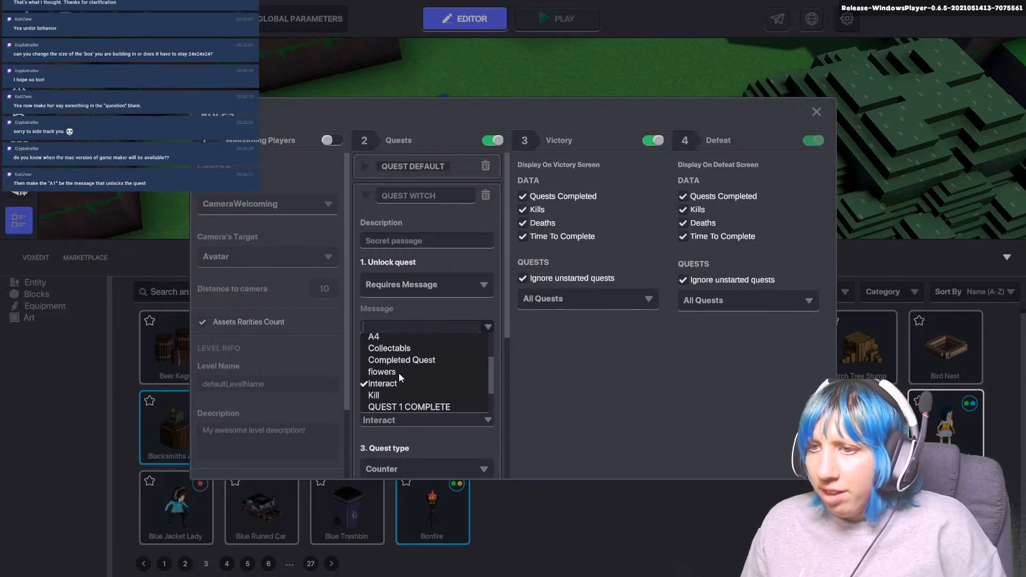
{"action": "left_click", "coordinate": [393, 372]}
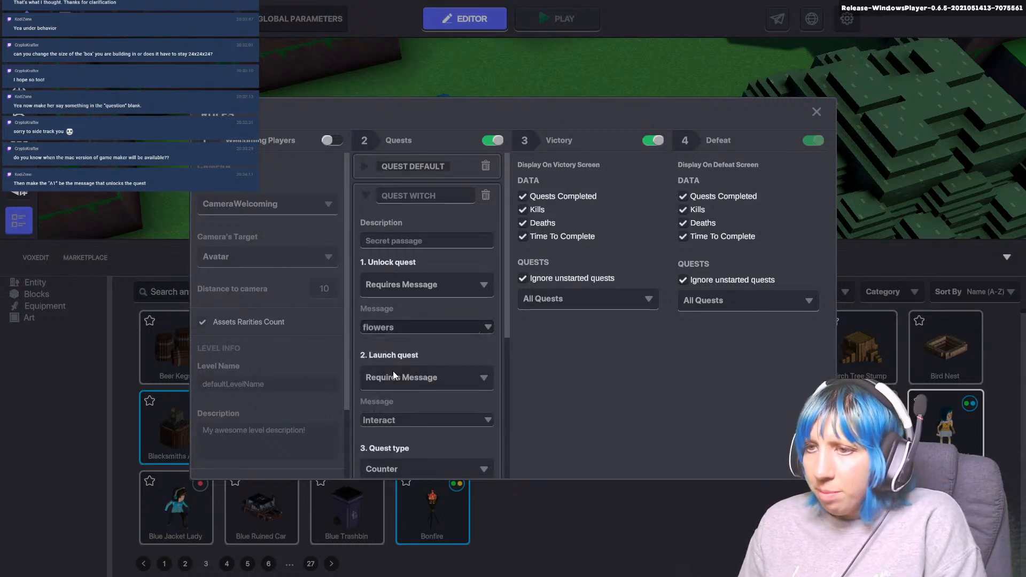
{"action": "scroll", "coordinate": [431, 373], "scroll_direction": "down", "scroll_amount": 2}
{"action": "left_click", "coordinate": [428, 387]}
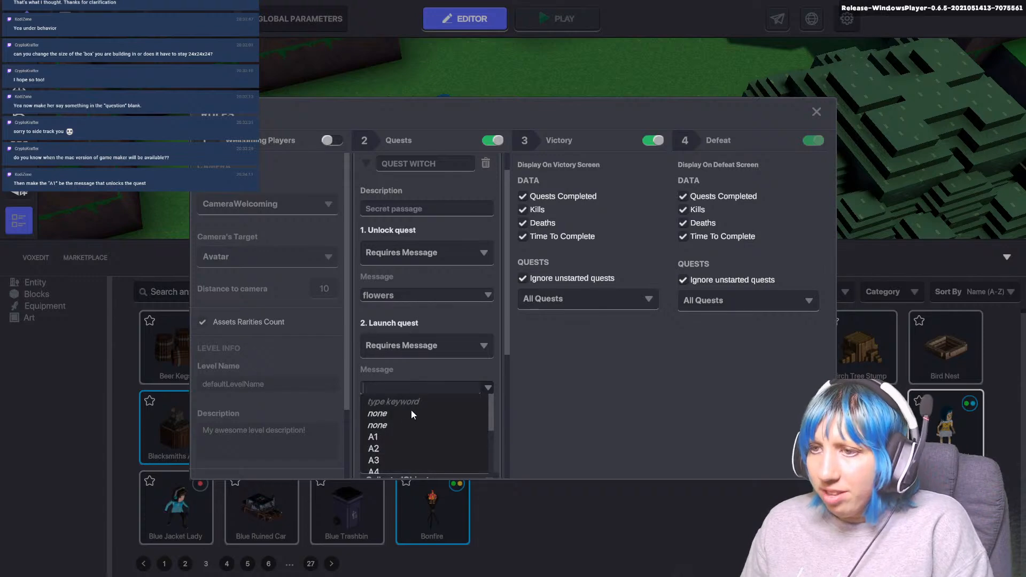
{"action": "scroll", "coordinate": [389, 441], "scroll_direction": "down", "scroll_amount": 1}
{"action": "left_click", "coordinate": [390, 443]}
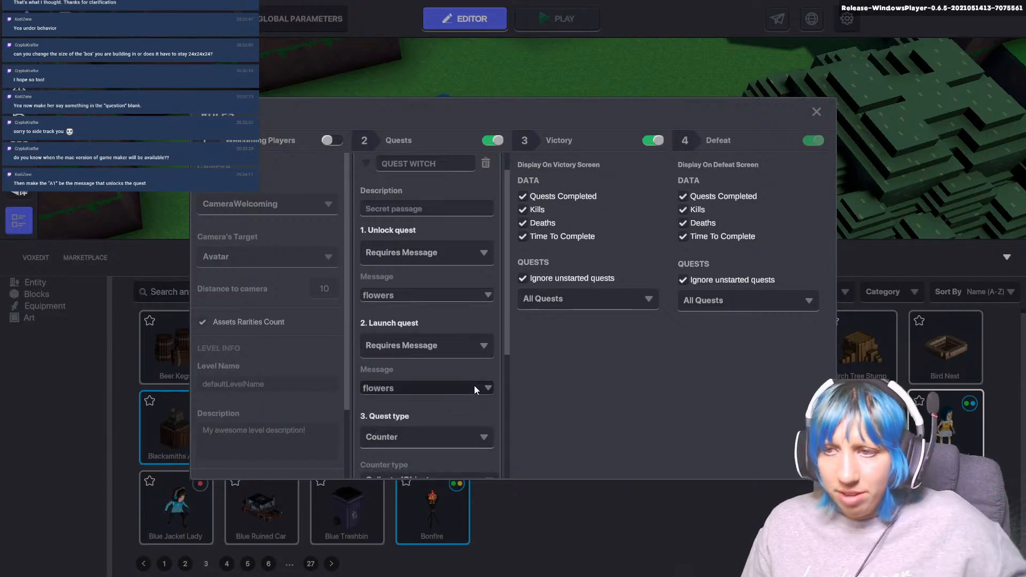
{"action": "left_click", "coordinate": [818, 113]}
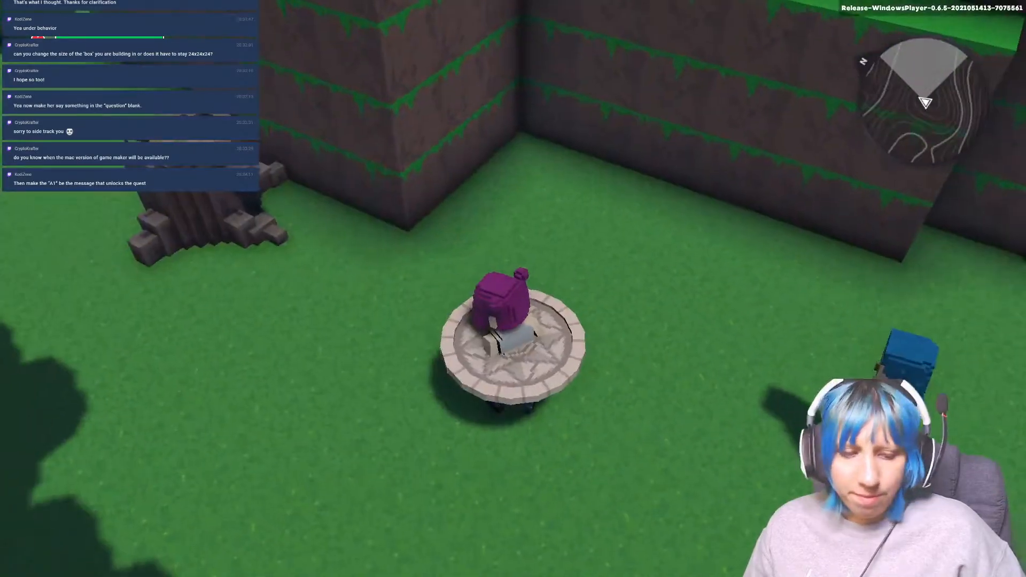
- Playtest the "okay" answer to the Blue Haired Girl to check whether it starts the quest, and return to the editor
{"action": "key", "text": "w"}
{"action": "key", "text": "e"}
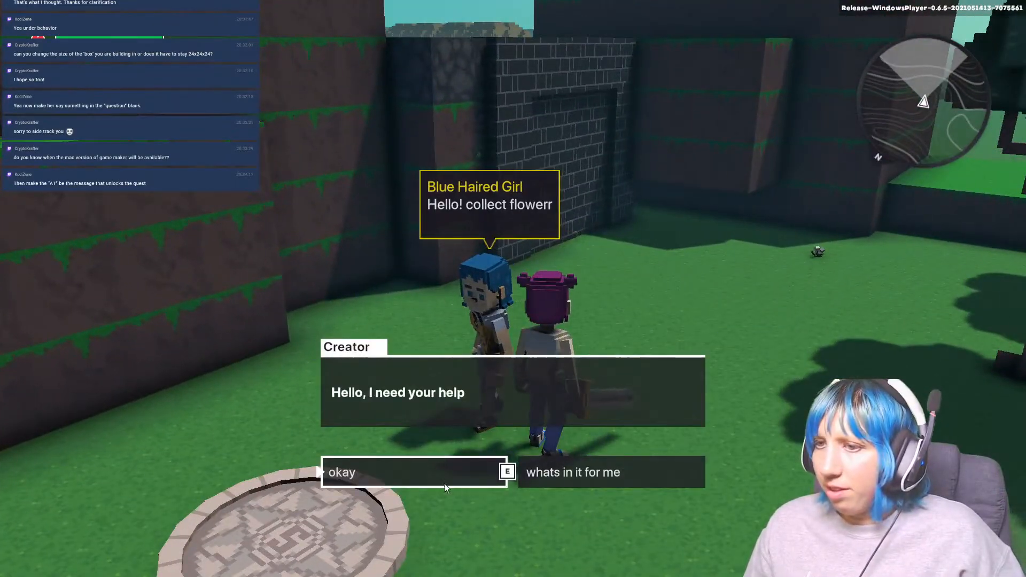
{"action": "left_click", "coordinate": [421, 472]}
{"action": "key", "text": "e"}
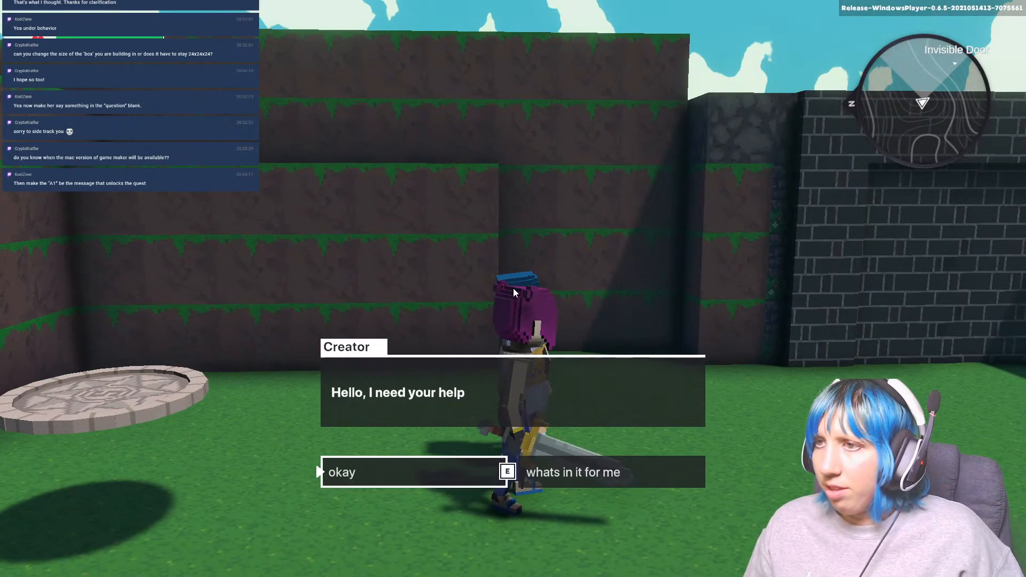
{"action": "key", "text": "Escape"}
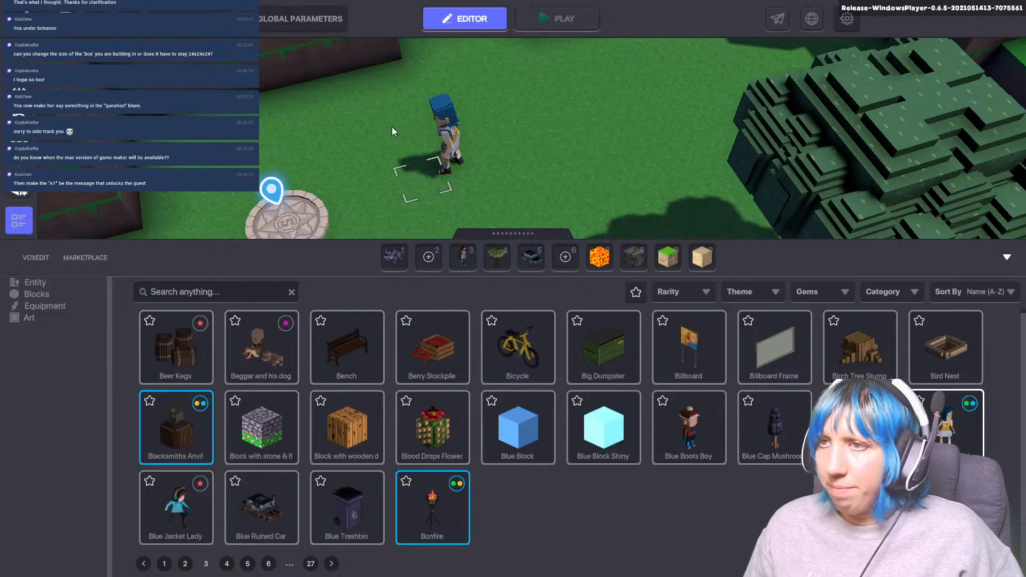
- Set the required message for both unlocking and launching Quest Witch to "A1" in the game rules
{"action": "left_click", "coordinate": [210, 18]}
{"action": "left_click", "coordinate": [370, 194]}
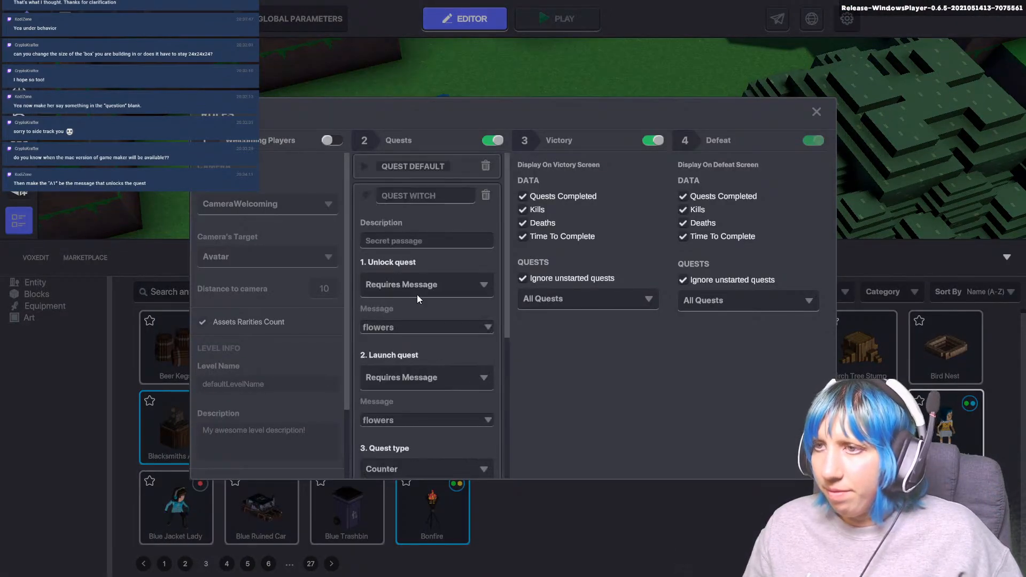
{"action": "left_click", "coordinate": [415, 328]}
{"action": "scroll", "coordinate": [396, 368], "scroll_direction": "up", "scroll_amount": 1}
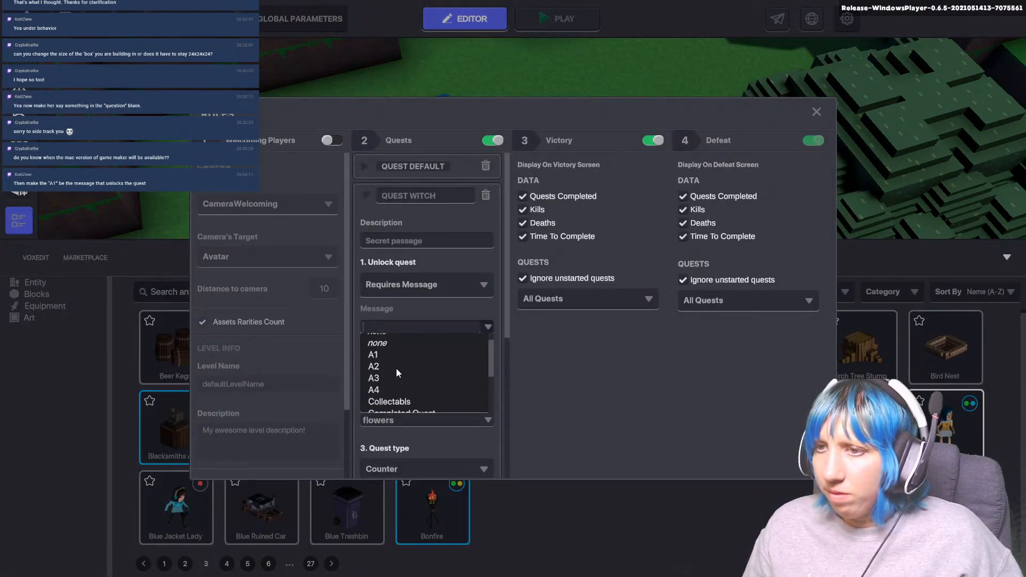
{"action": "left_click", "coordinate": [378, 356]}
{"action": "scroll", "coordinate": [393, 373], "scroll_direction": "down", "scroll_amount": 2}
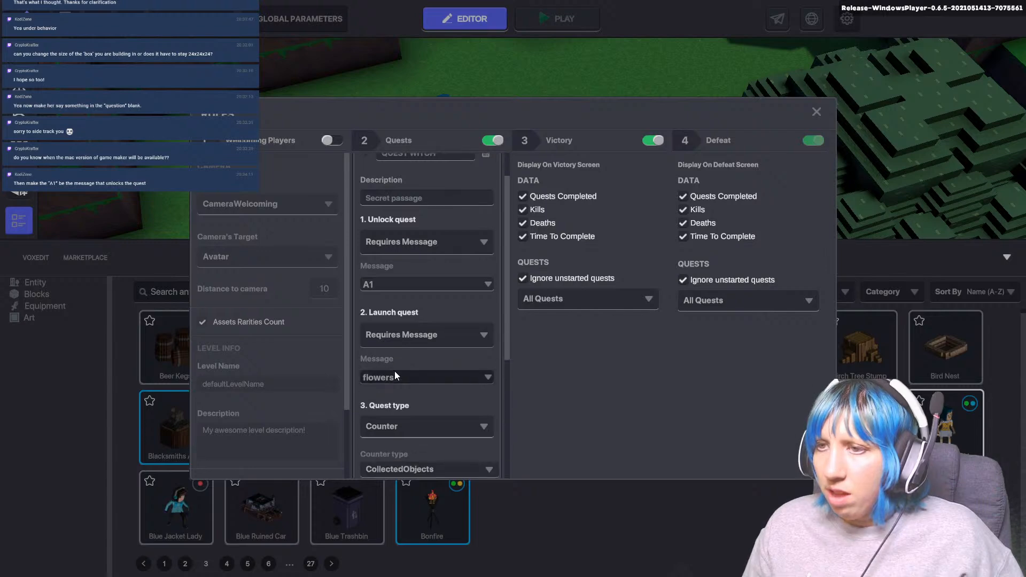
{"action": "left_click", "coordinate": [394, 375]}
{"action": "left_click", "coordinate": [383, 426]}
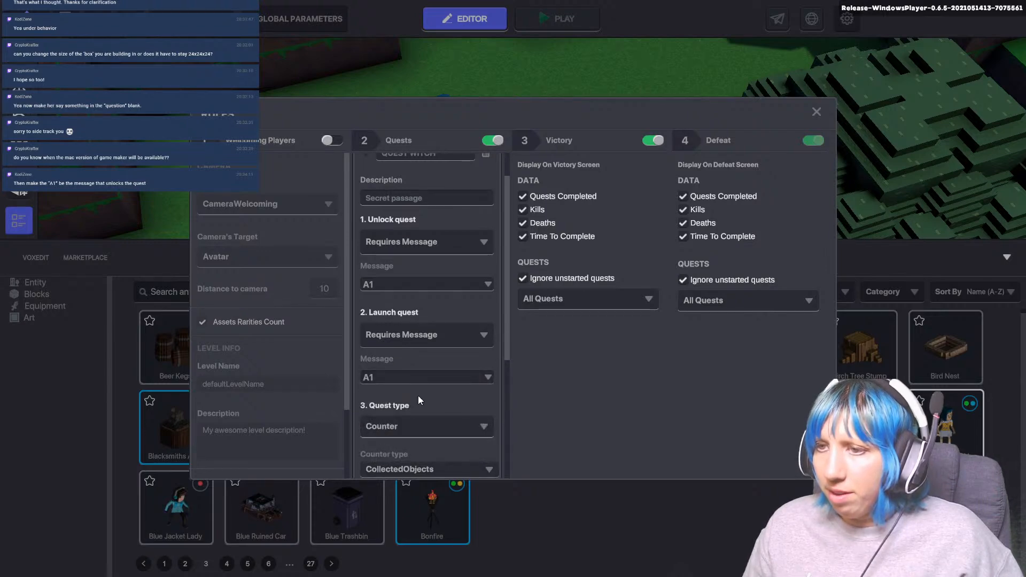
{"action": "scroll", "coordinate": [413, 358], "scroll_direction": "down", "scroll_amount": 2}
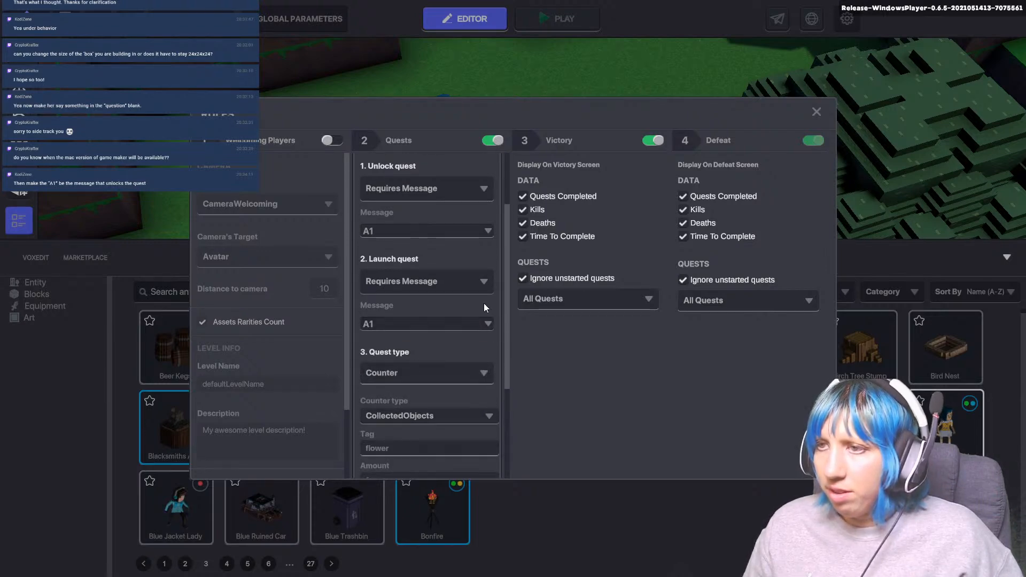
{"action": "left_click", "coordinate": [816, 111]}
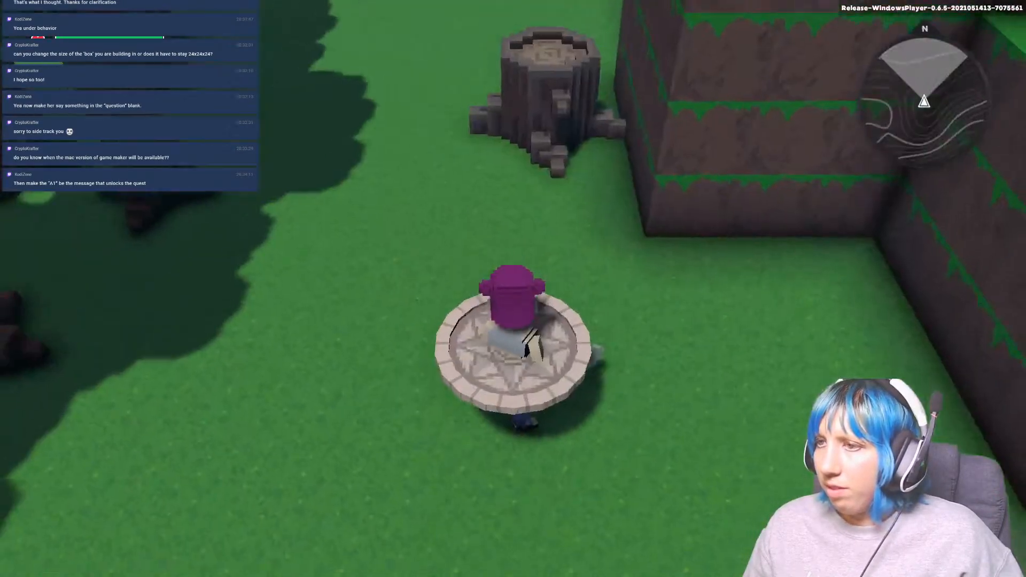
- Playtest Quest Witch by answering "okay" to the Blue Haired Girl and collecting the flower near the brick door
{"action": "key", "text": "w"}
{"action": "key", "text": "e"}
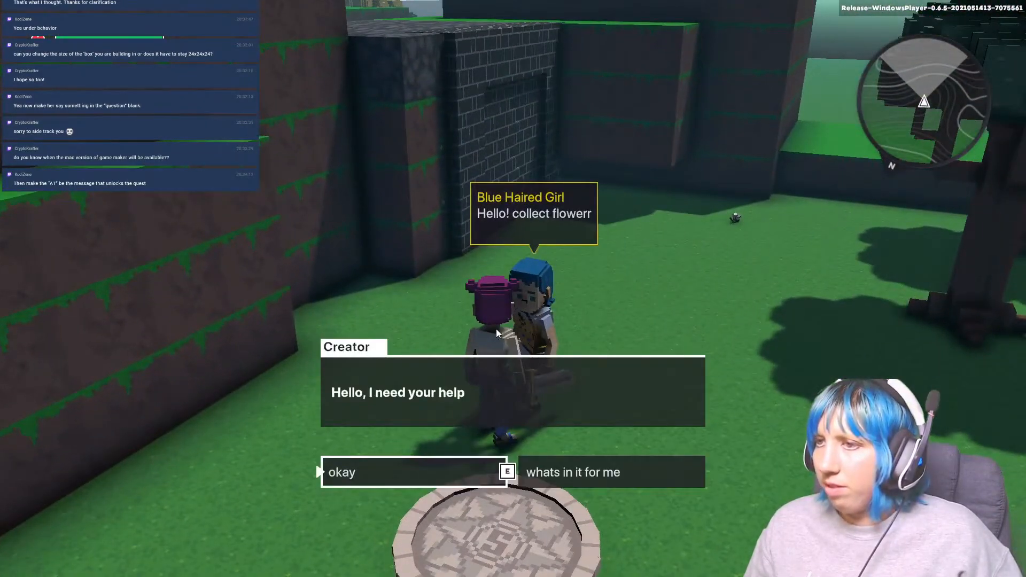
{"action": "left_click", "coordinate": [366, 468]}
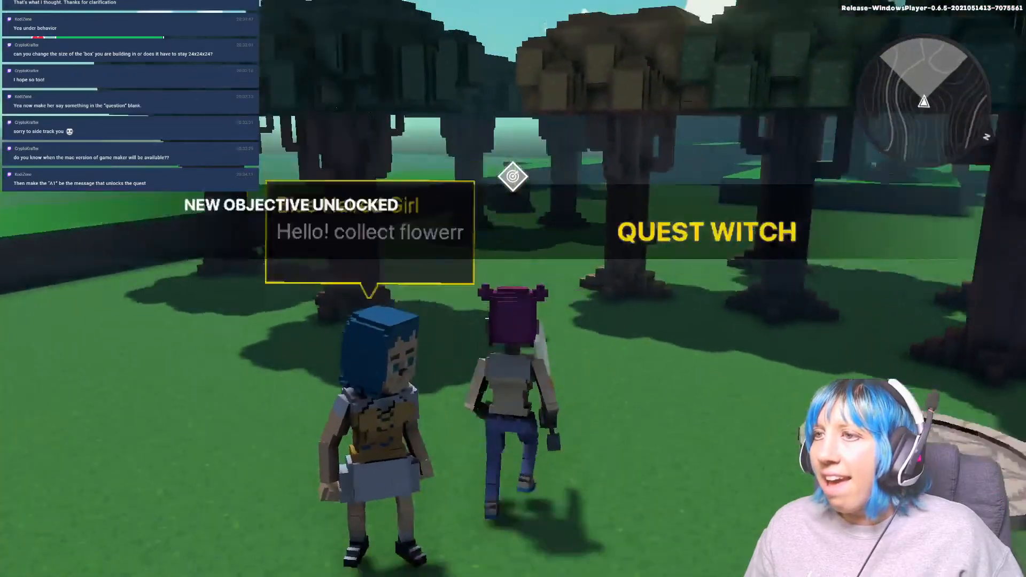
{"action": "key", "text": "w"}
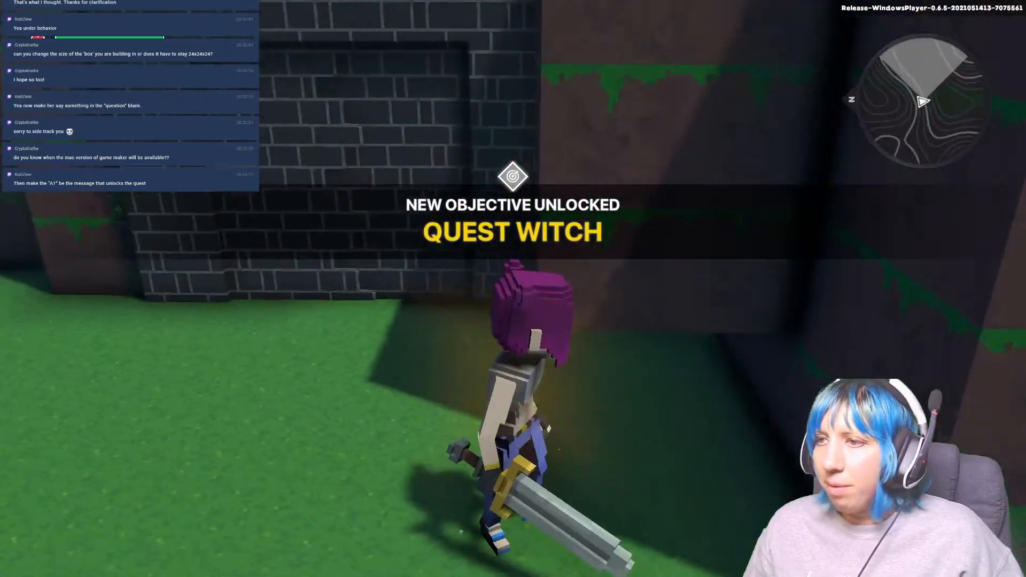
{"action": "key", "text": "w"}
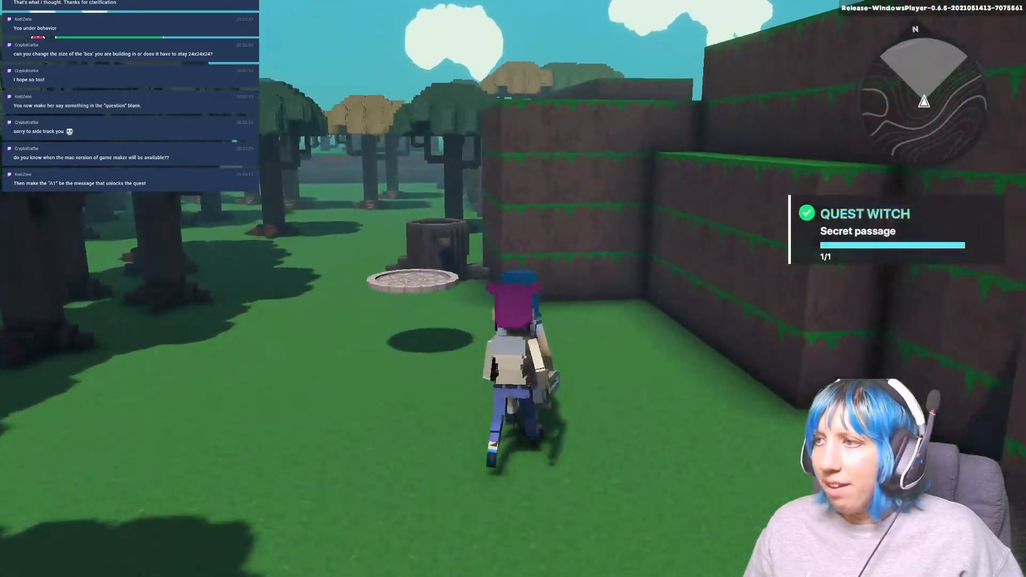
- Interact with the Blue Haired Girl again, check the Invisible Door in the playtest, and return to the editor
{"action": "key", "text": "e"}
{"action": "key", "text": "e"}
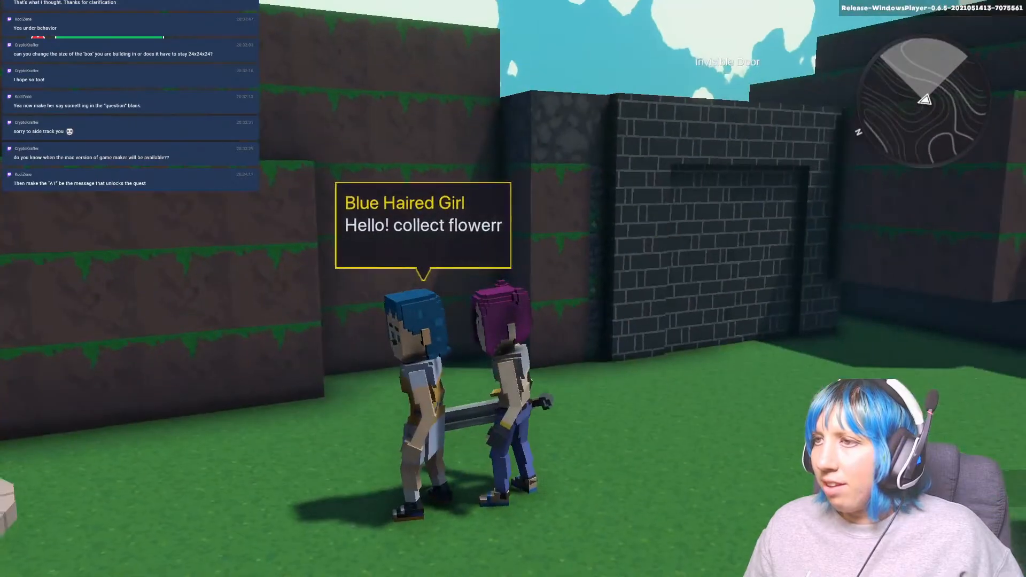
{"action": "key", "text": "w"}
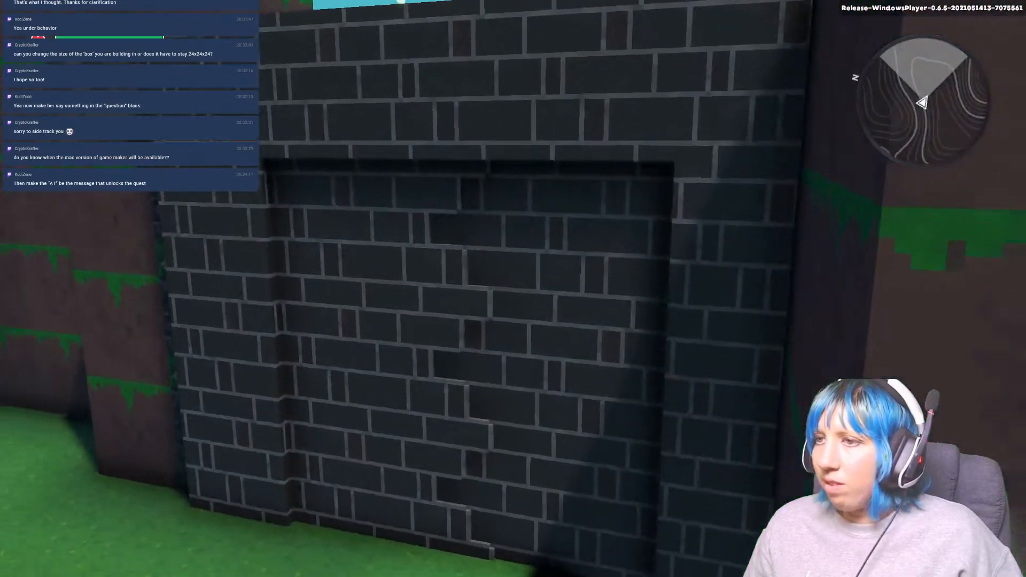
{"action": "key", "text": "w"}
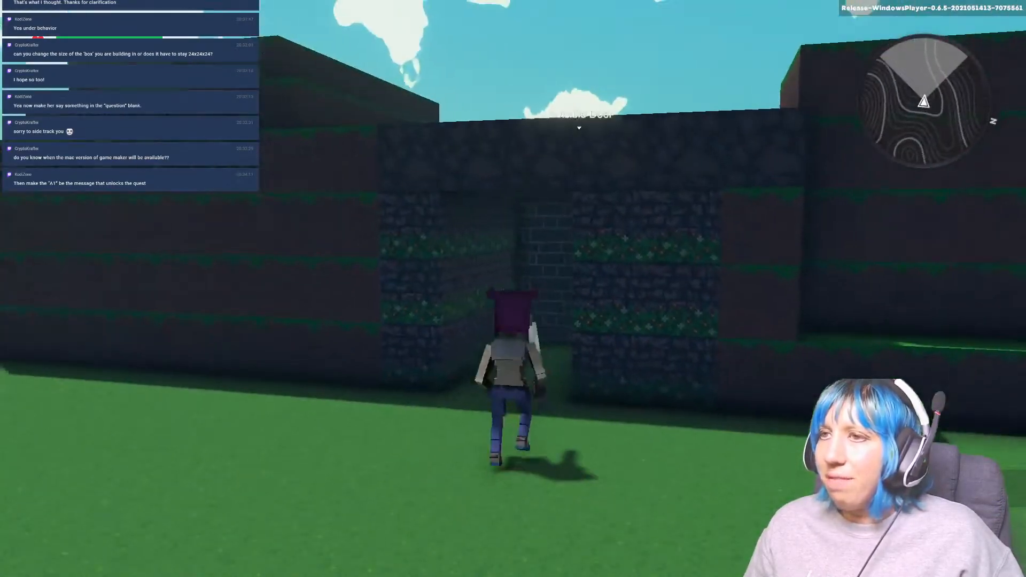
{"action": "key", "text": "w"}
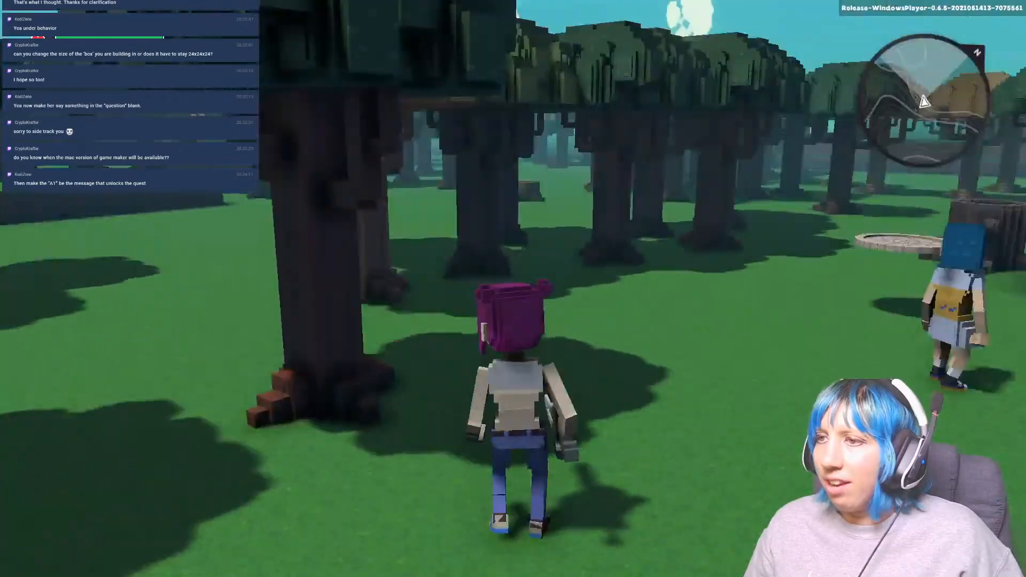
{"action": "key", "text": "Escape"}
- Select the Invisible Door in the brick wall and review its properties
{"action": "key", "text": "w"}
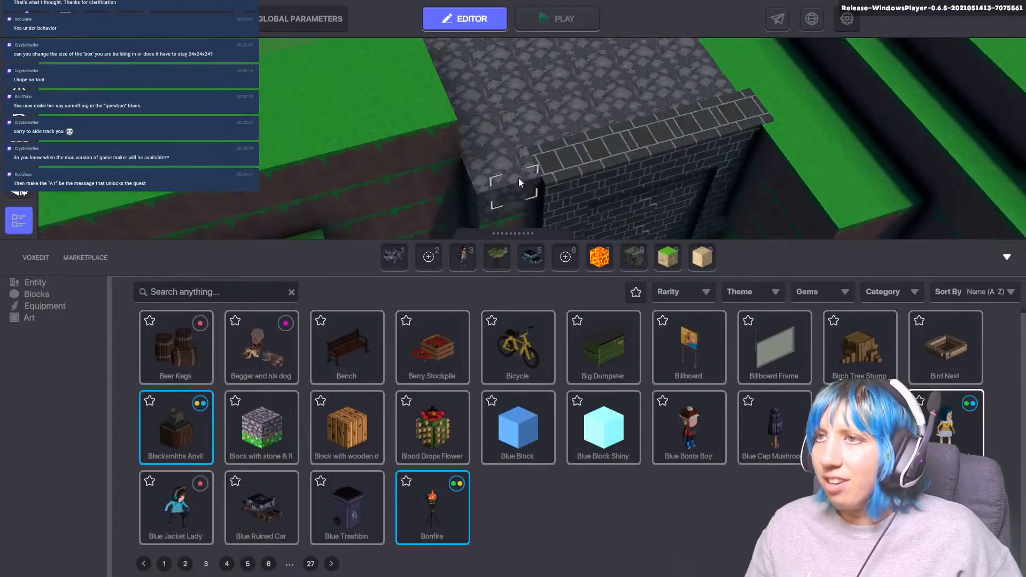
{"action": "left_click", "coordinate": [568, 103]}
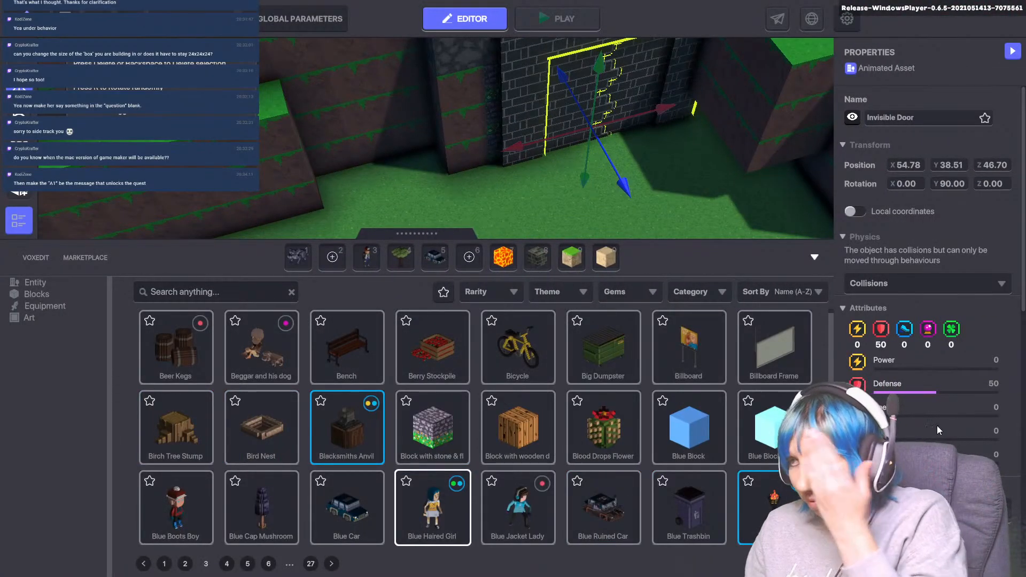
{"action": "scroll", "coordinate": [937, 426], "scroll_direction": "down", "scroll_amount": 2}
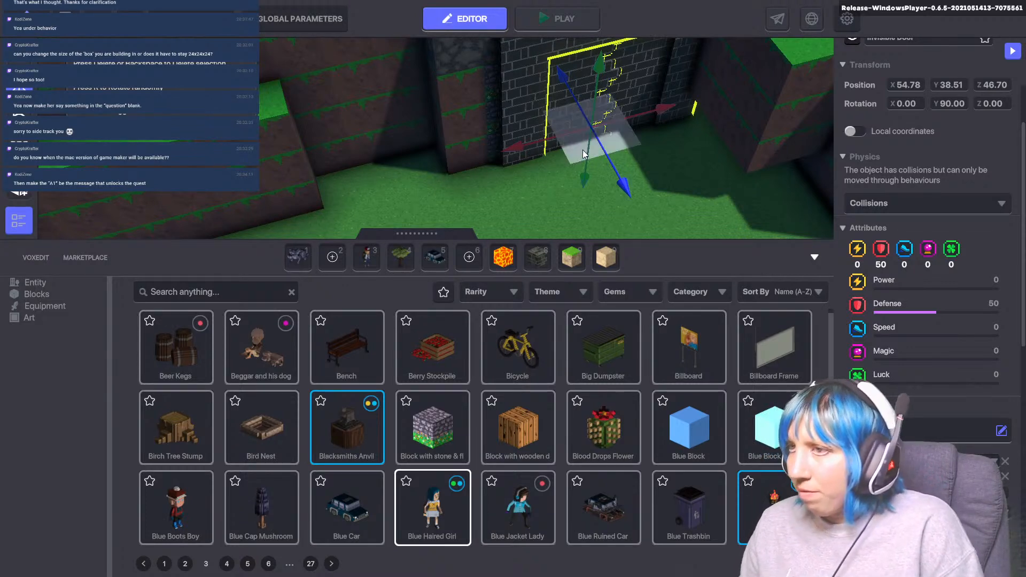
{"action": "scroll", "coordinate": [582, 149], "scroll_direction": "down", "scroll_amount": 4}
{"action": "middle_click_drag", "start_coordinate": [573, 203], "coordinate": [482, 156]}
{"action": "scroll", "coordinate": [485, 158], "scroll_direction": "down", "scroll_amount": 3}
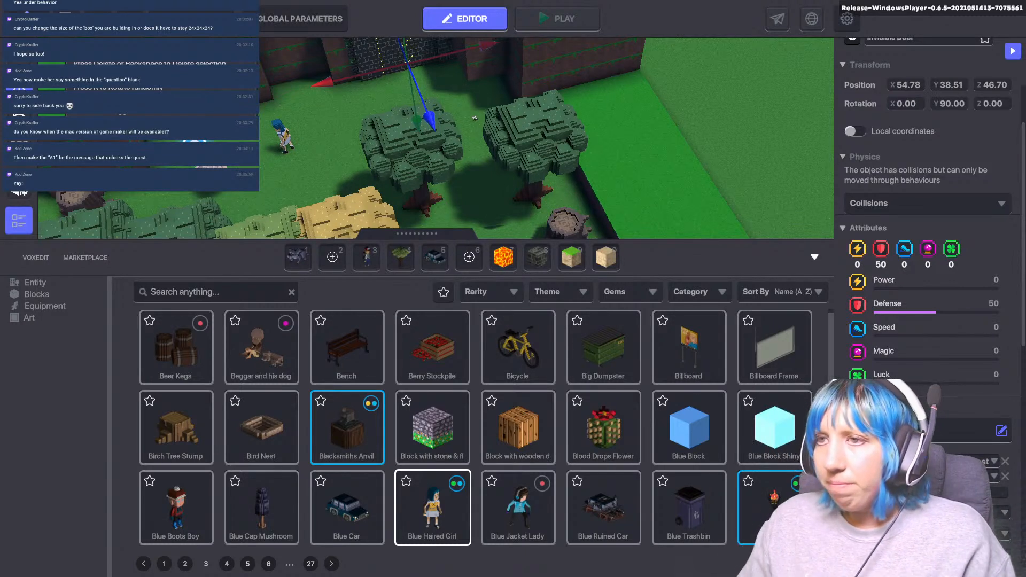
- Clear the Answer 2 (A2) text in the Blue Haired Girl's Asker behaviour
{"action": "right_click_drag", "start_coordinate": [398, 216], "coordinate": [344, 178]}
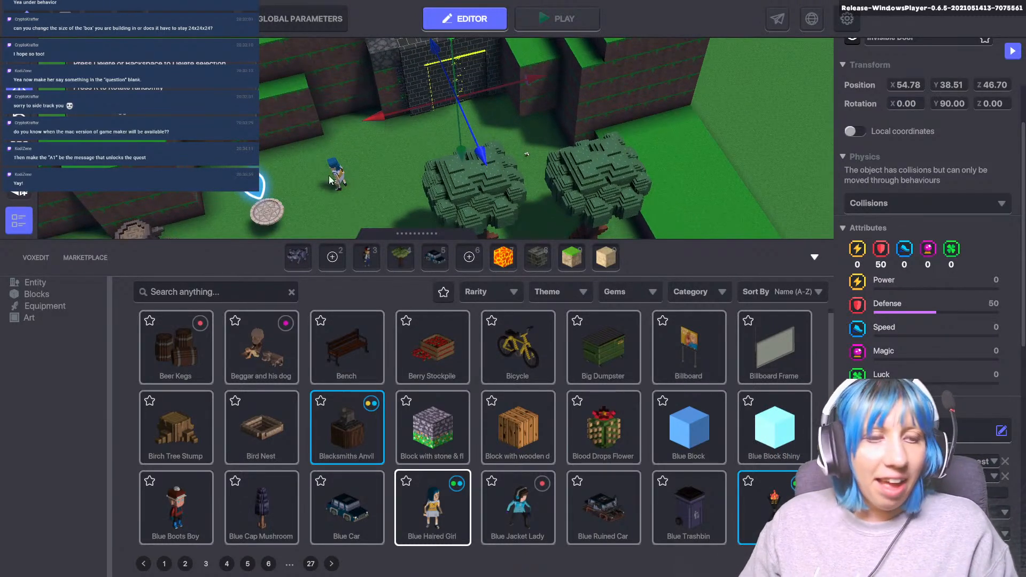
{"action": "left_click", "coordinate": [338, 176]}
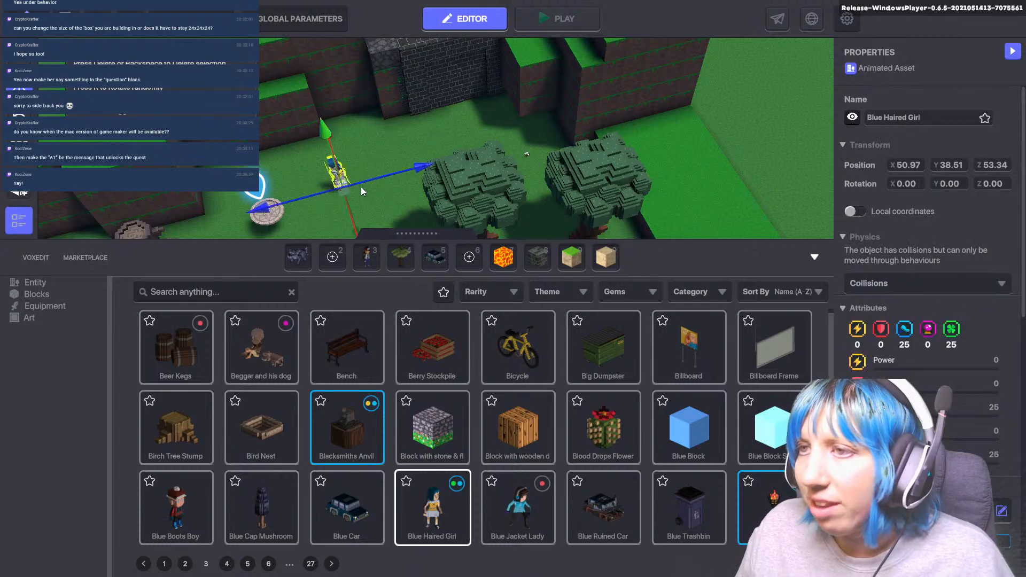
{"action": "scroll", "coordinate": [919, 422], "scroll_direction": "down", "scroll_amount": 6}
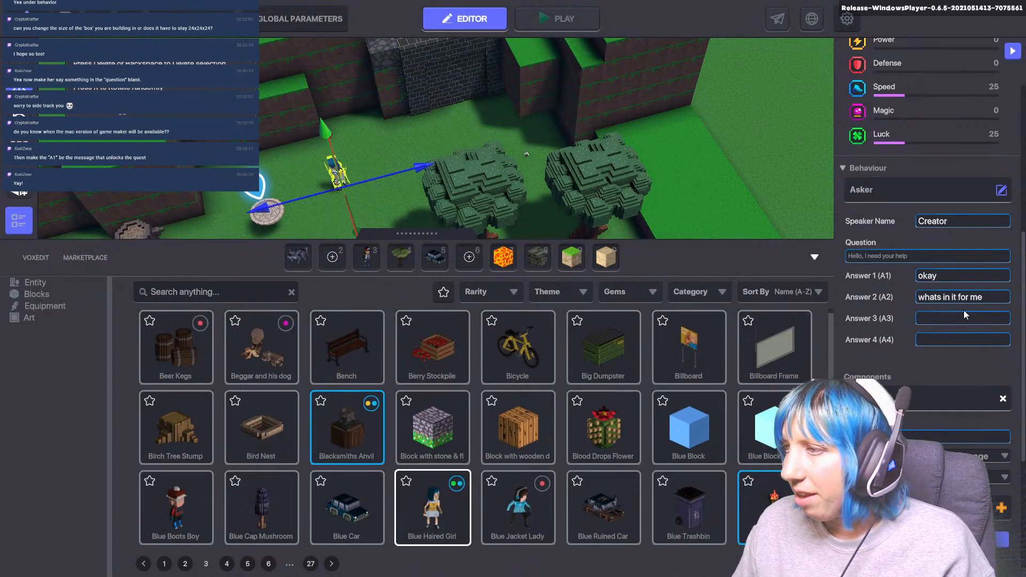
{"action": "left_click", "coordinate": [983, 297]}
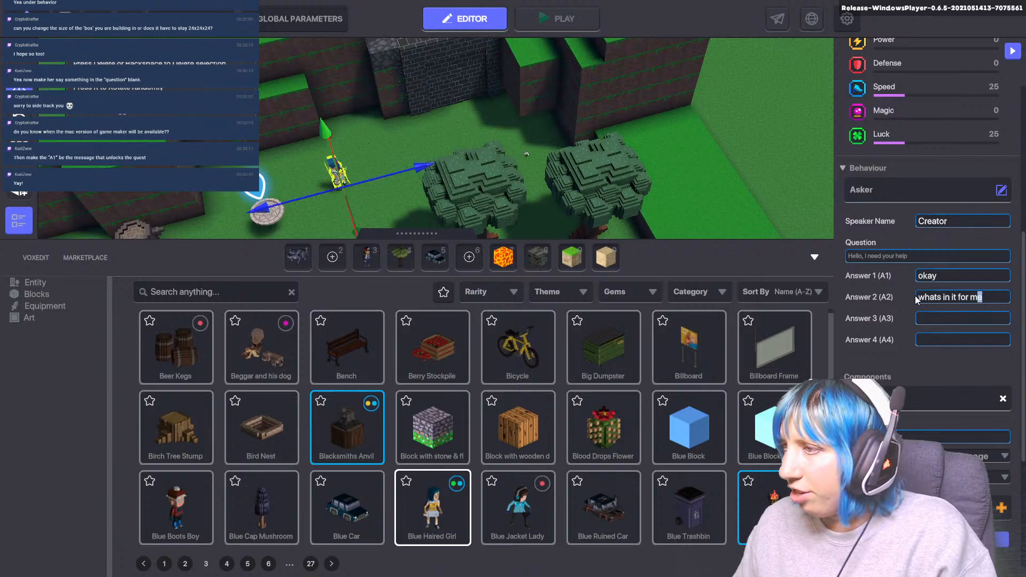
{"action": "left_click", "coordinate": [942, 296]}
{"action": "key", "text": "BackSpace"}
{"action": "double_click", "coordinate": [977, 297]}
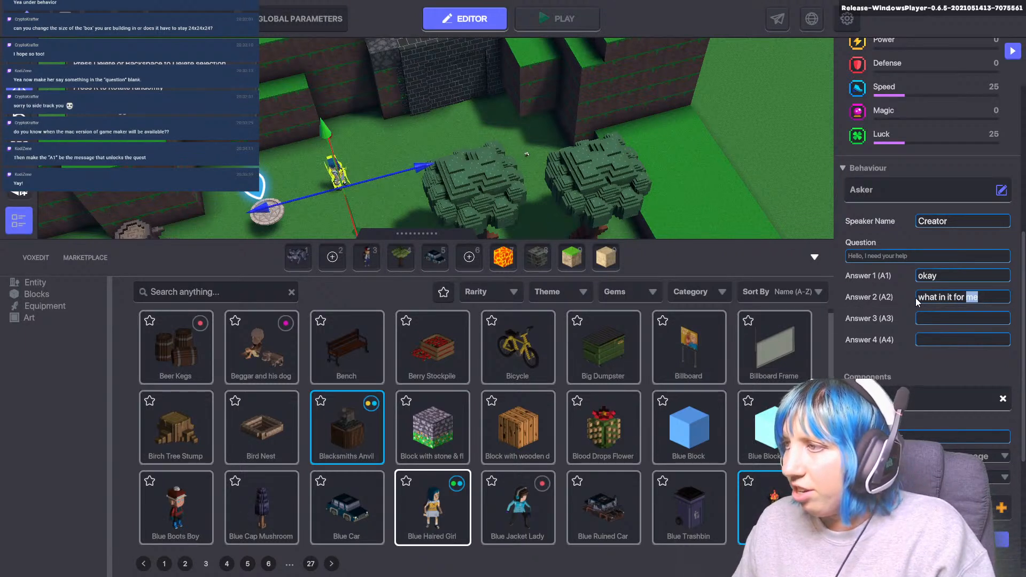
{"action": "key", "text": "BackSpace"}
{"action": "key", "text": "BackSpace"}
{"action": "key", "text": "BackSpace"}
{"action": "key", "text": "BackSpace"}
{"action": "key", "text": "BackSpace"}
{"action": "key", "text": "BackSpace"}
{"action": "key", "text": "BackSpace"}
{"action": "key", "text": "BackSpace"}
{"action": "key", "text": "BackSpace"}
{"action": "key", "text": "BackSpace"}
{"action": "key", "text": "BackSpace"}
{"action": "key", "text": "BackSpace"}
{"action": "key", "text": "BackSpace"}
{"action": "key", "text": "BackSpace"}
{"action": "key", "text": "BackSpace"}
{"action": "key", "text": "BackSpace"}
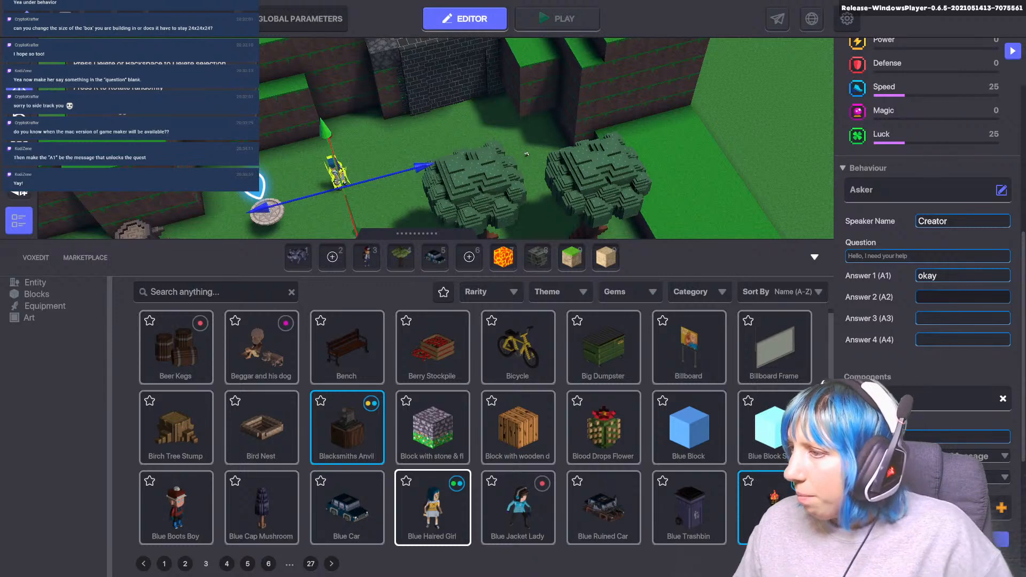
- Check the Blue Haired Girl's Speaker component and the flower's Collectible settings
{"action": "scroll", "coordinate": [929, 299], "scroll_direction": "down", "scroll_amount": 3}
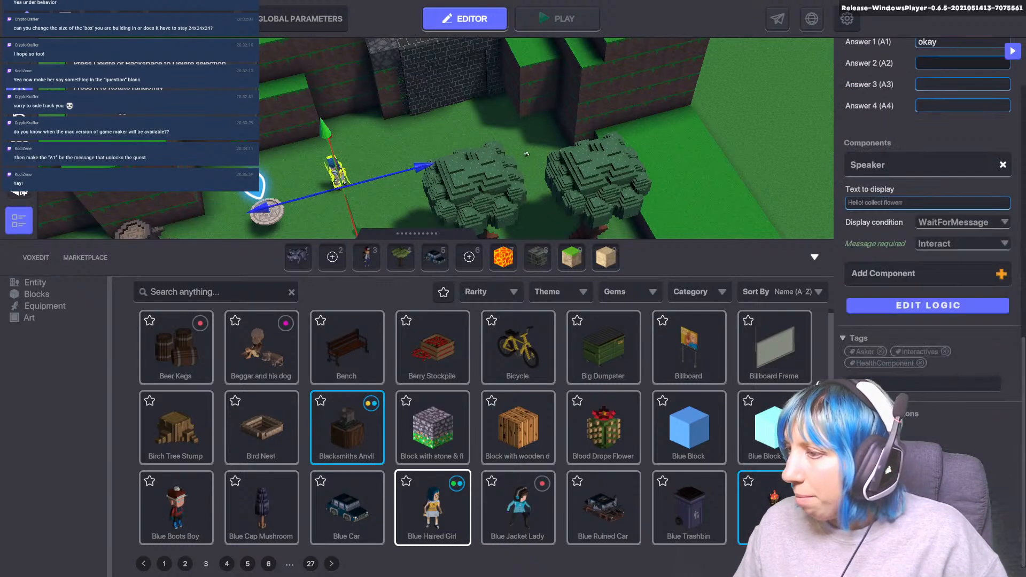
{"action": "scroll", "coordinate": [929, 299], "scroll_direction": "up", "scroll_amount": 4}
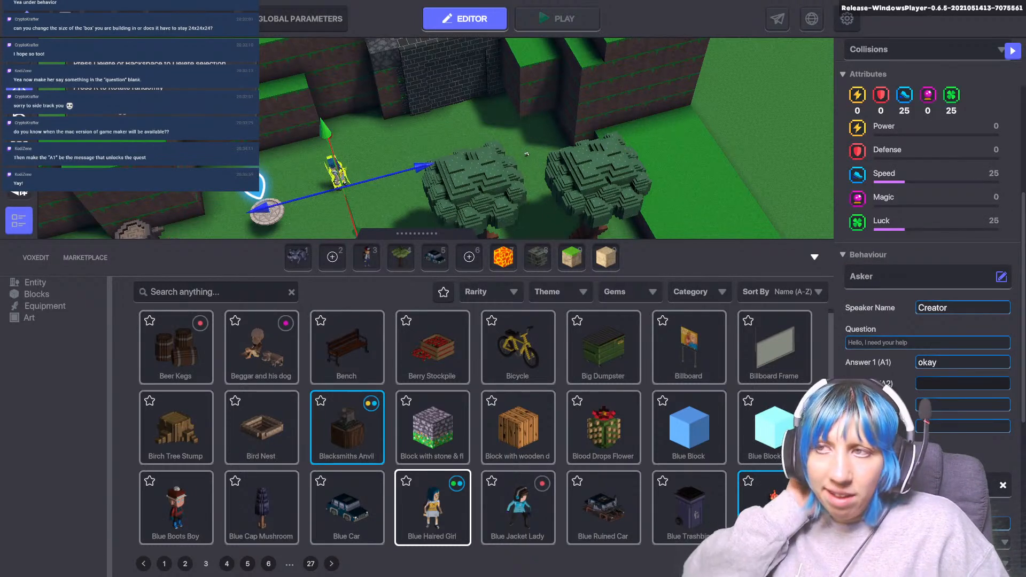
{"action": "left_click", "coordinate": [527, 158]}
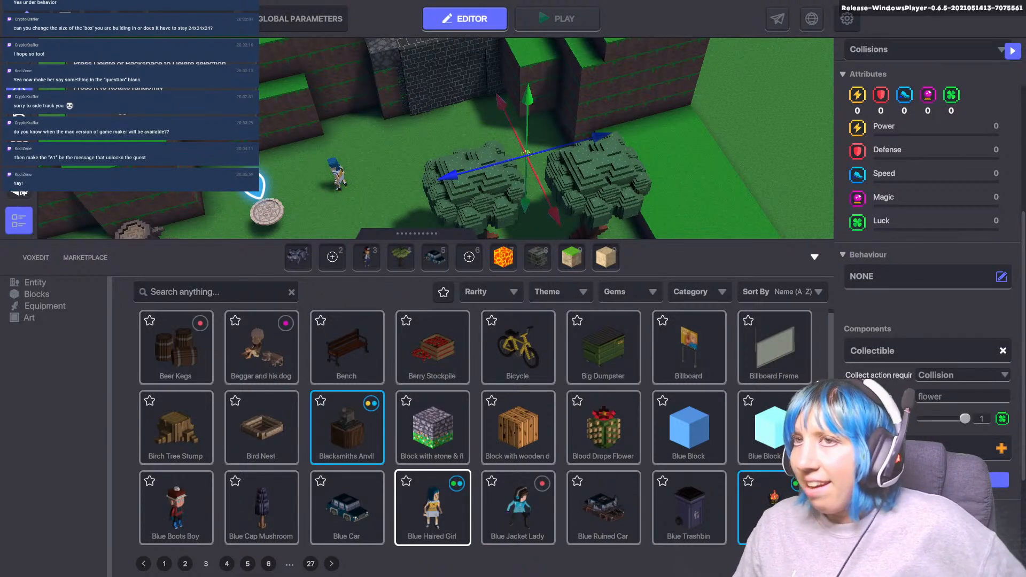
{"action": "left_click", "coordinate": [338, 185]}
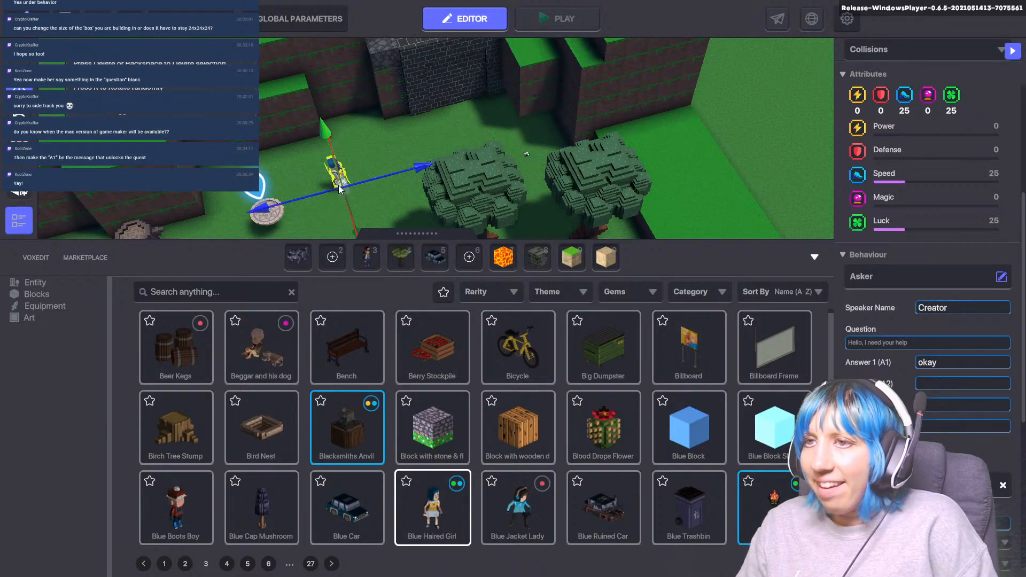
- Set Quest Witch's quest completion to RequiresMessage in the game rules
{"action": "left_click", "coordinate": [192, 14]}
{"action": "left_click", "coordinate": [367, 196]}
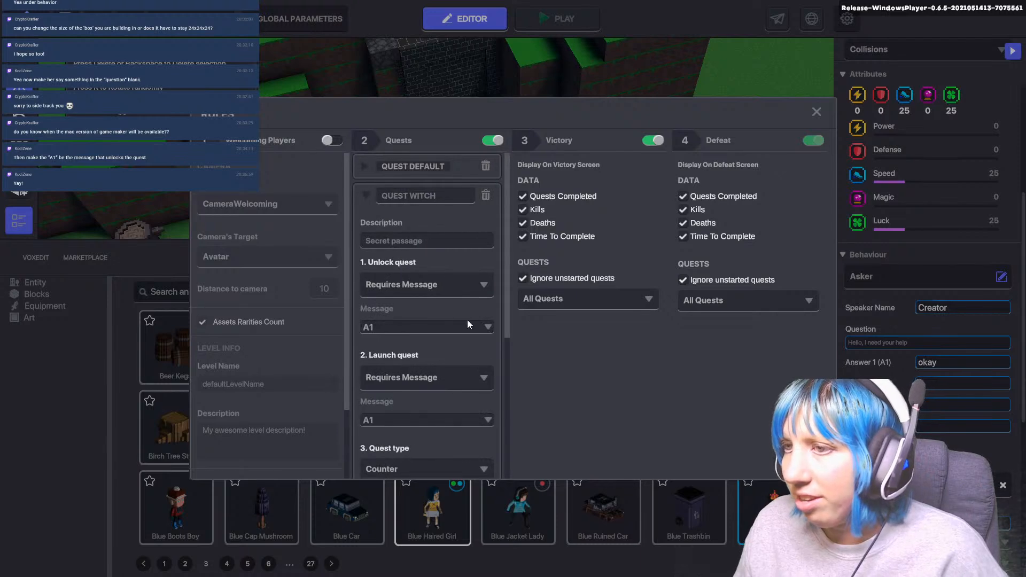
{"action": "scroll", "coordinate": [425, 363], "scroll_direction": "down", "scroll_amount": 1}
{"action": "scroll", "coordinate": [425, 364], "scroll_direction": "down", "scroll_amount": 1}
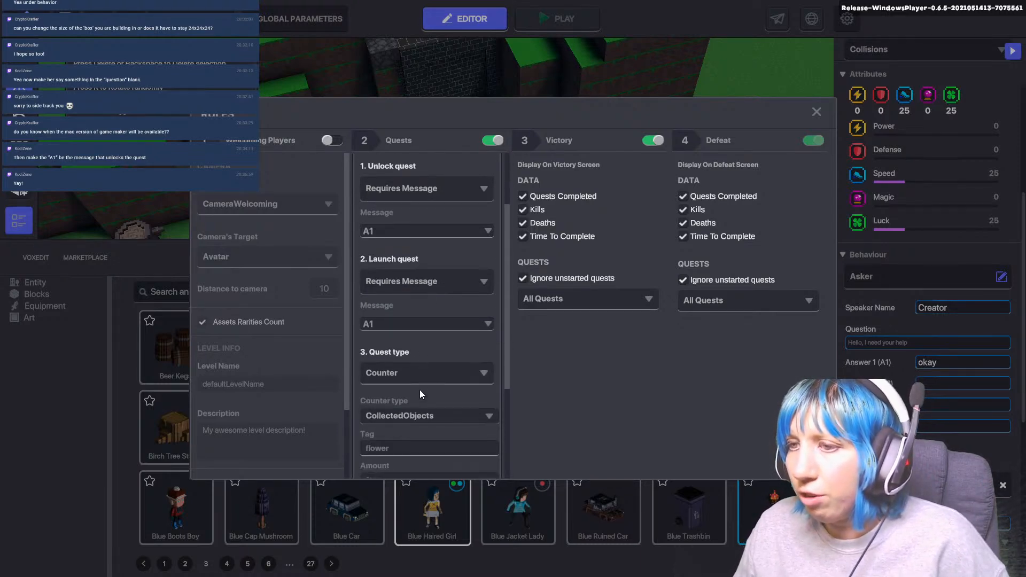
{"action": "scroll", "coordinate": [397, 360], "scroll_direction": "down", "scroll_amount": 1}
{"action": "scroll", "coordinate": [427, 388], "scroll_direction": "down", "scroll_amount": 2}
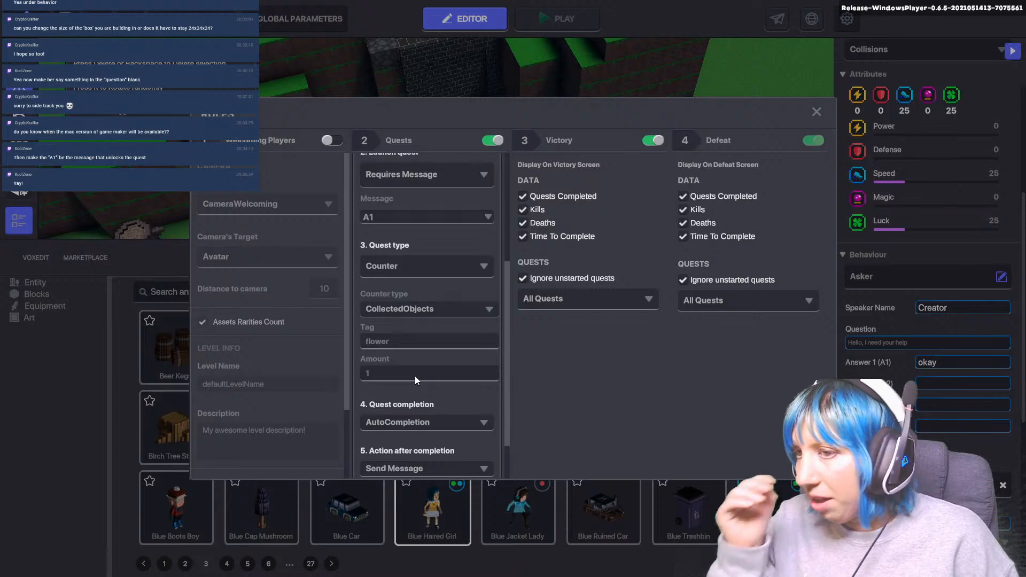
{"action": "scroll", "coordinate": [419, 374], "scroll_direction": "down", "scroll_amount": 1}
{"action": "left_click", "coordinate": [426, 391]}
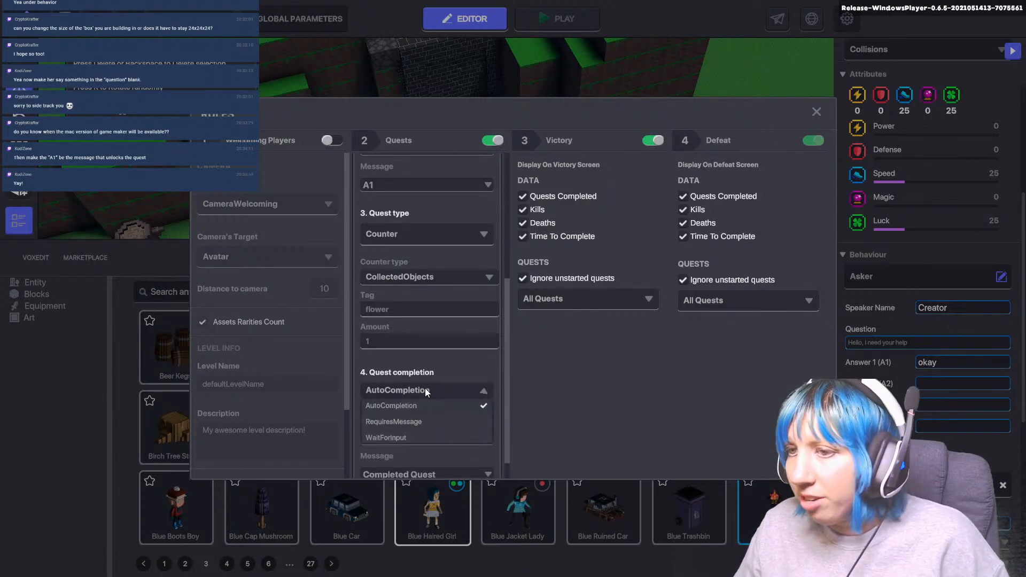
{"action": "left_click", "coordinate": [406, 425]}
{"action": "scroll", "coordinate": [420, 401], "scroll_direction": "down", "scroll_amount": 1}
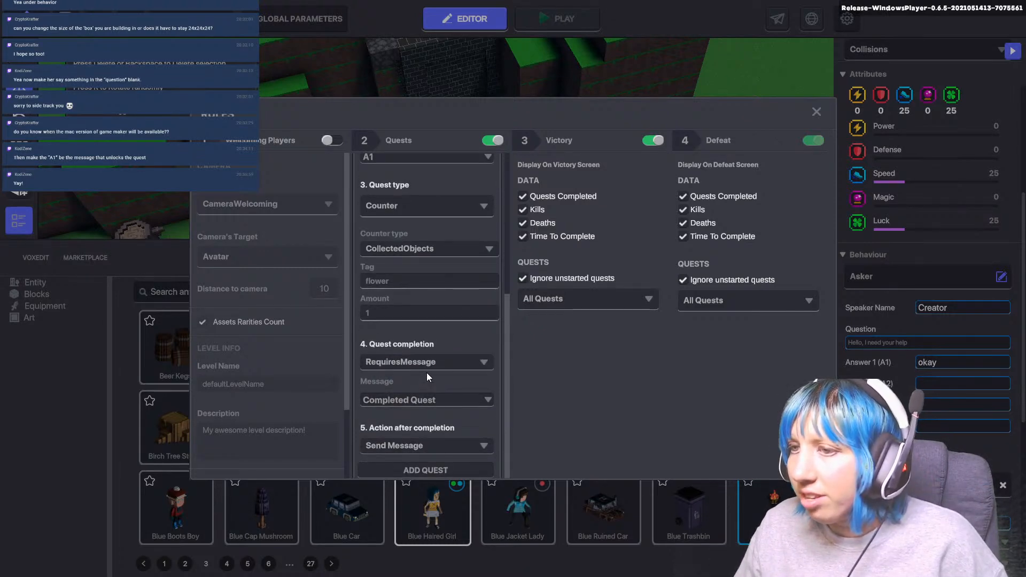
- Look through the completion message options for Quest Witch, keep "Completed Quest", and close the game rules
{"action": "left_click", "coordinate": [422, 401]}
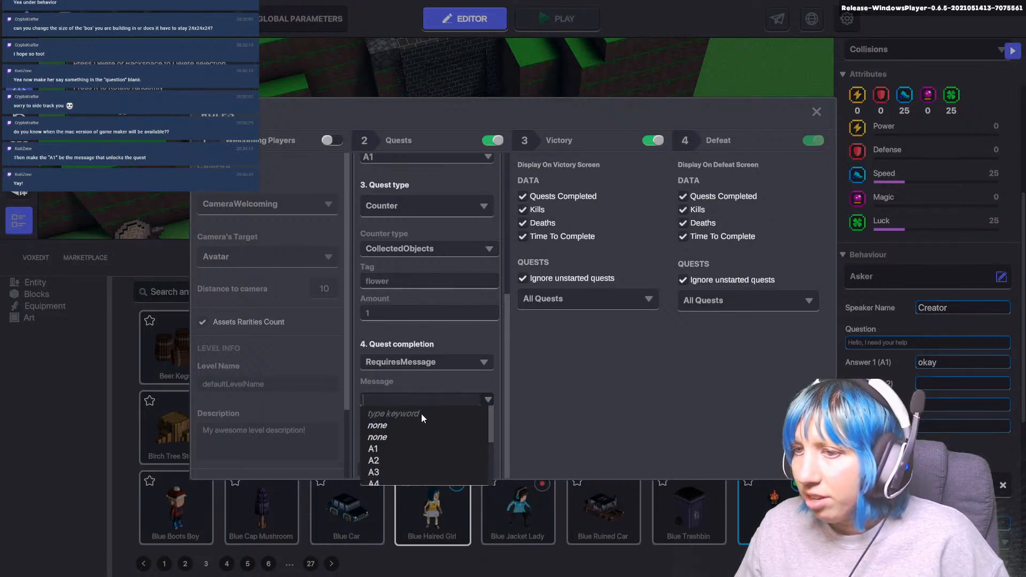
{"action": "left_click", "coordinate": [411, 383]}
{"action": "scroll", "coordinate": [396, 422], "scroll_direction": "down", "scroll_amount": 2}
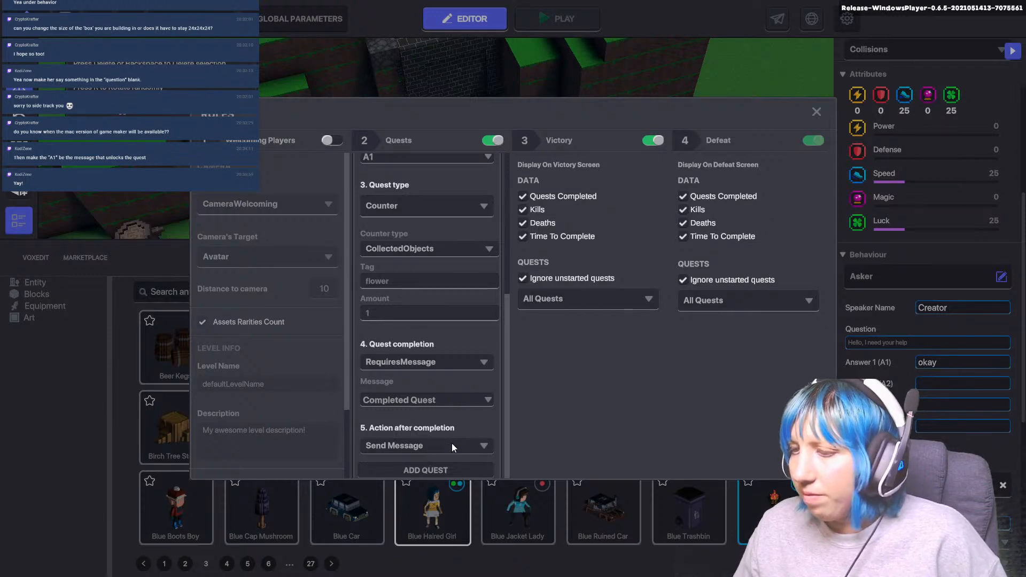
{"action": "scroll", "coordinate": [421, 445], "scroll_direction": "down", "scroll_amount": 1}
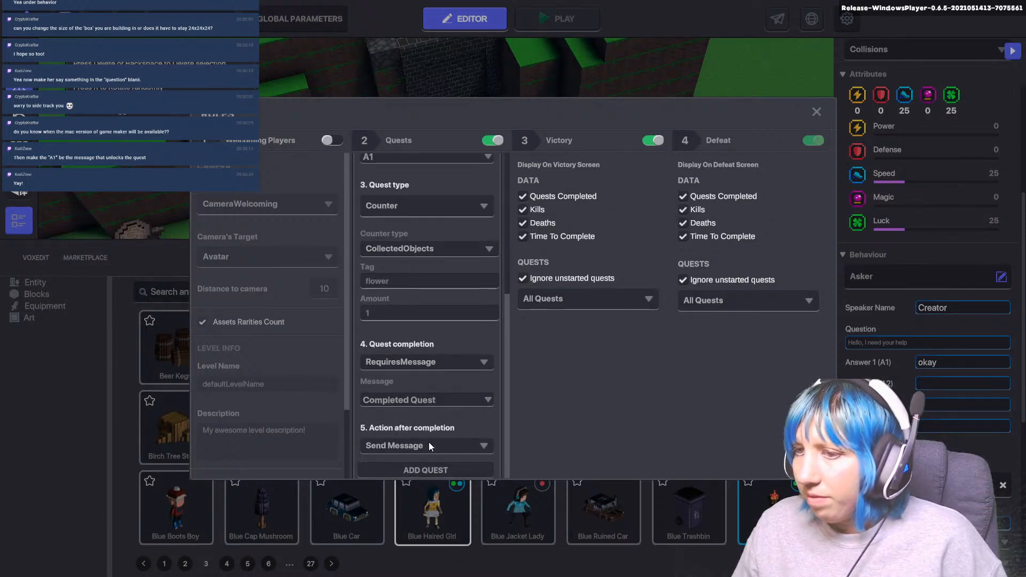
{"action": "scroll", "coordinate": [428, 442], "scroll_direction": "down", "scroll_amount": 2}
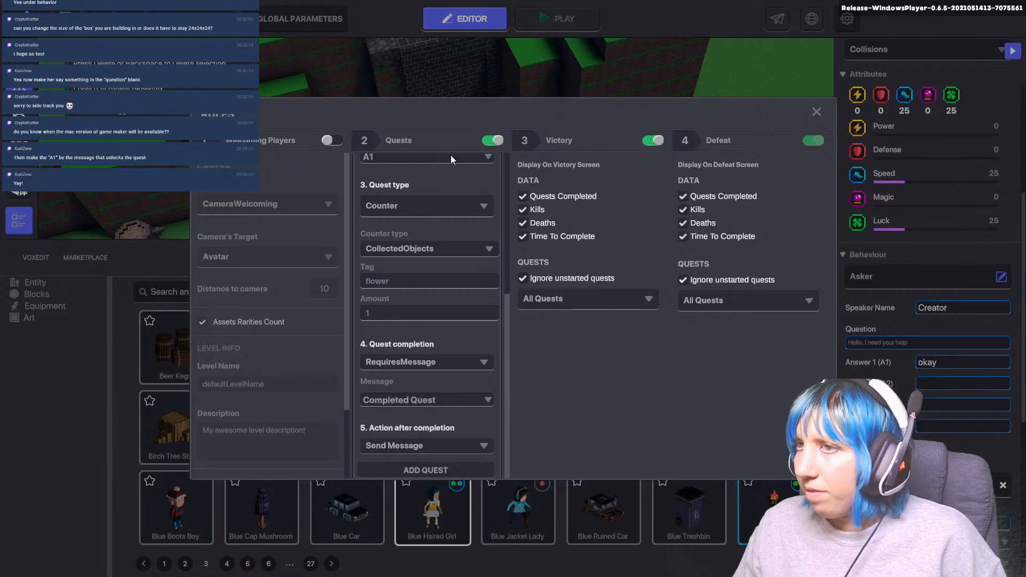
{"action": "left_click", "coordinate": [816, 111]}
- Check the opening mode and required message options in the Invisible Door's Door behaviour
{"action": "left_click", "coordinate": [491, 114]}
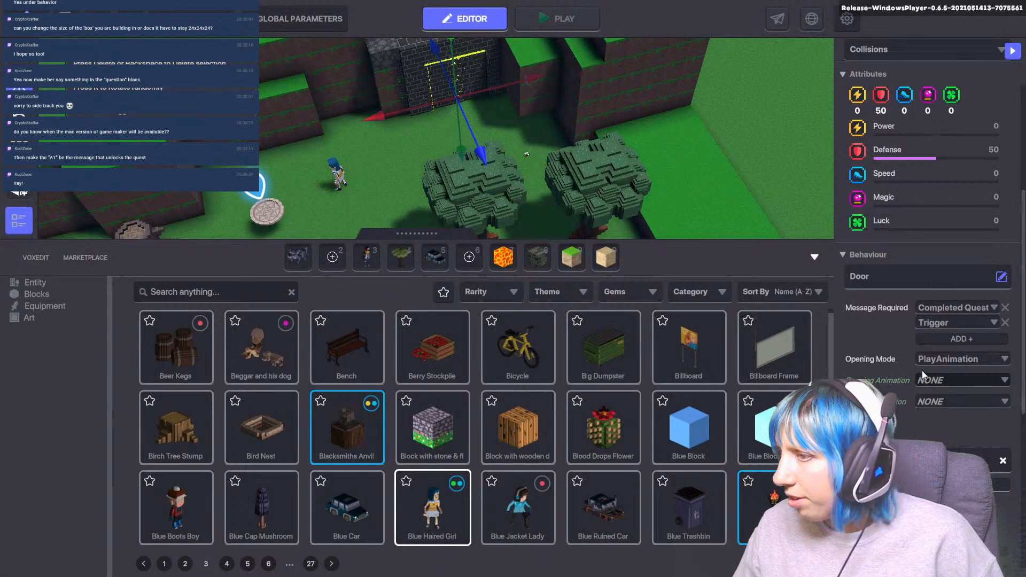
{"action": "left_click", "coordinate": [949, 358]}
{"action": "left_click", "coordinate": [942, 359]}
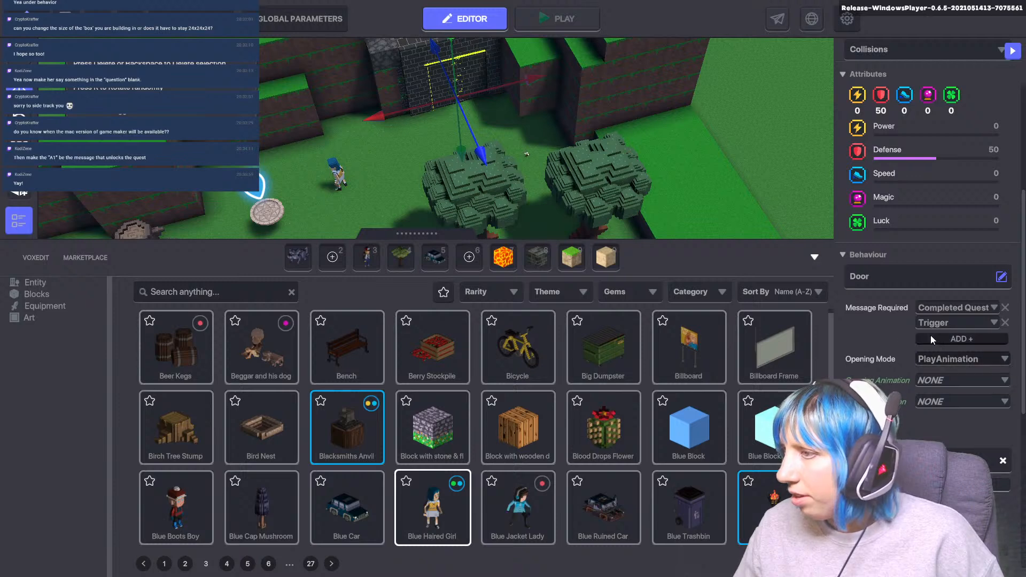
{"action": "left_click", "coordinate": [982, 308]}
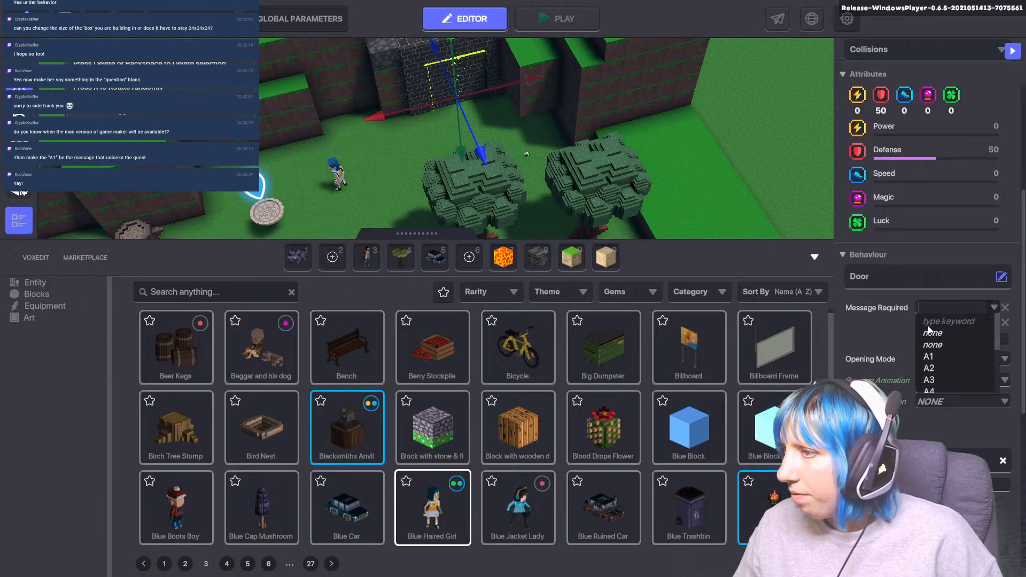
{"action": "left_click", "coordinate": [886, 306]}
{"action": "scroll", "coordinate": [917, 422], "scroll_direction": "down", "scroll_amount": 3}
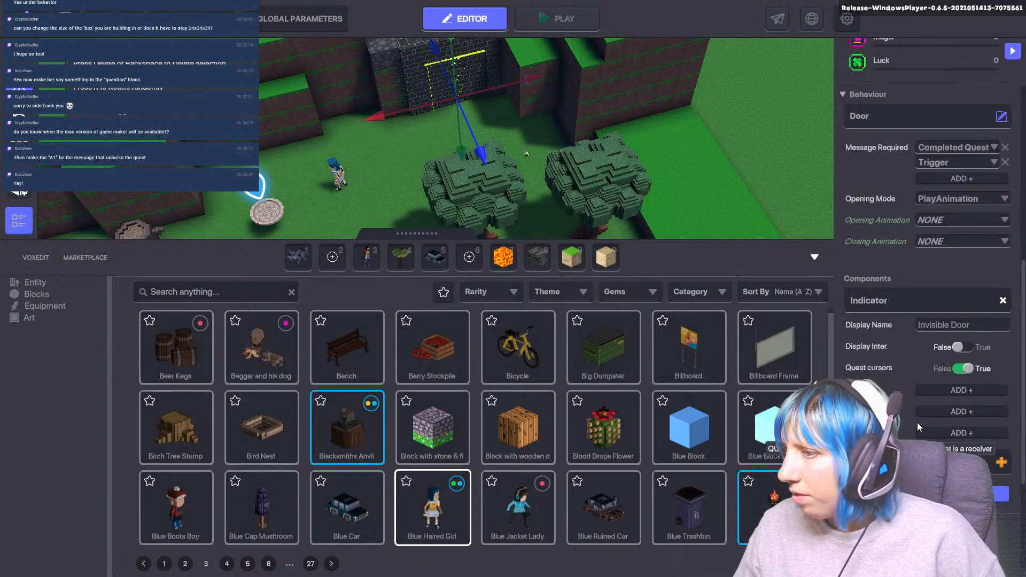
- Remove the Indicator component from the Invisible Door and browse the available components without adding one
{"action": "left_click", "coordinate": [1003, 301]}
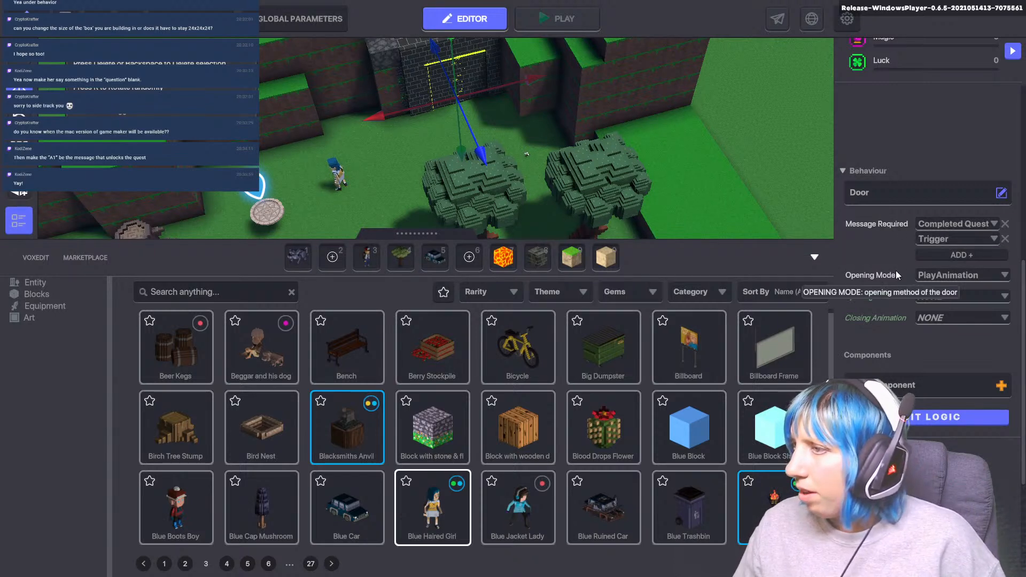
{"action": "scroll", "coordinate": [902, 252], "scroll_direction": "up", "scroll_amount": 7}
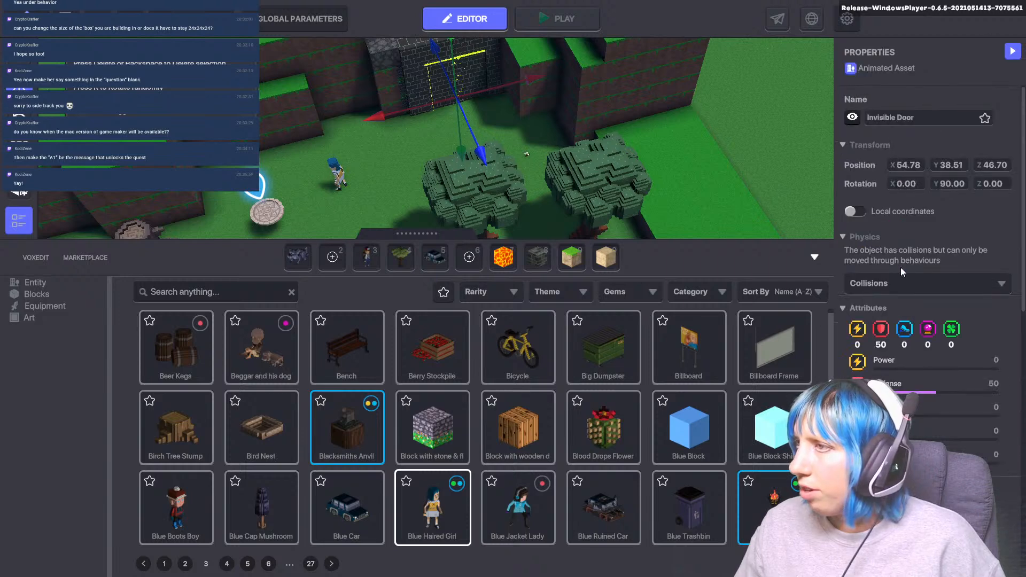
{"action": "scroll", "coordinate": [882, 275], "scroll_direction": "down", "scroll_amount": 6}
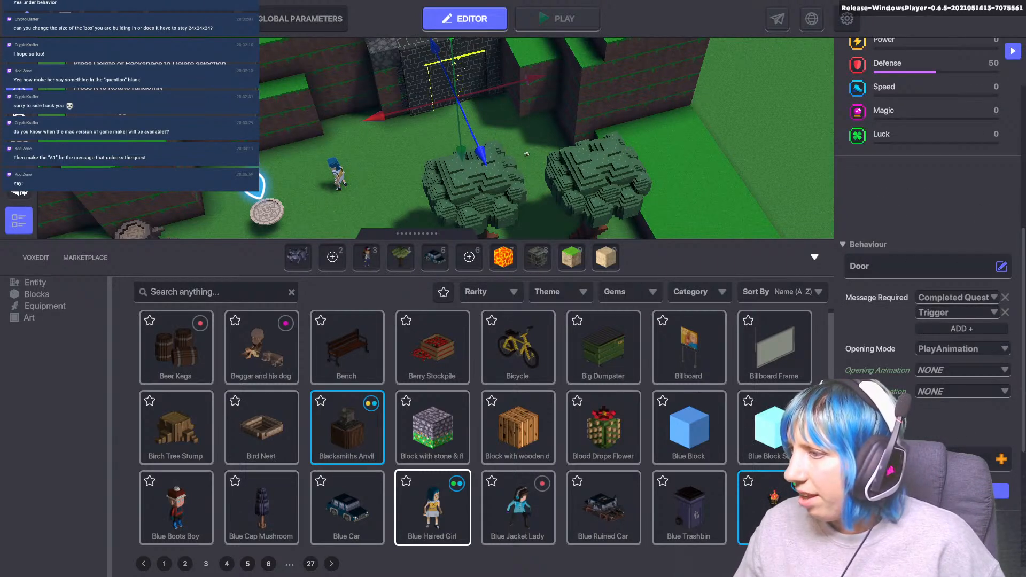
{"action": "left_click", "coordinate": [1000, 459]}
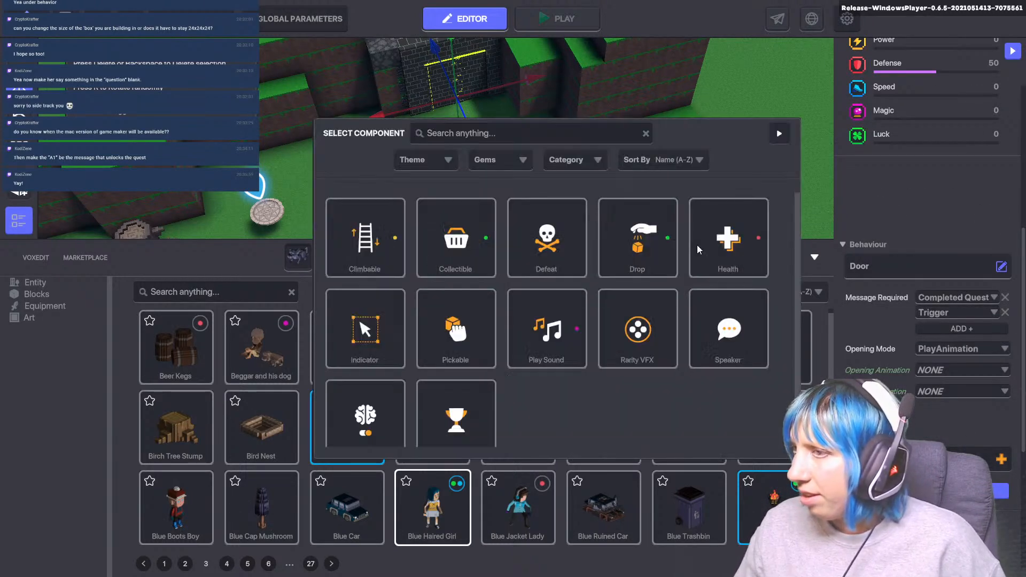
{"action": "left_click", "coordinate": [779, 134]}
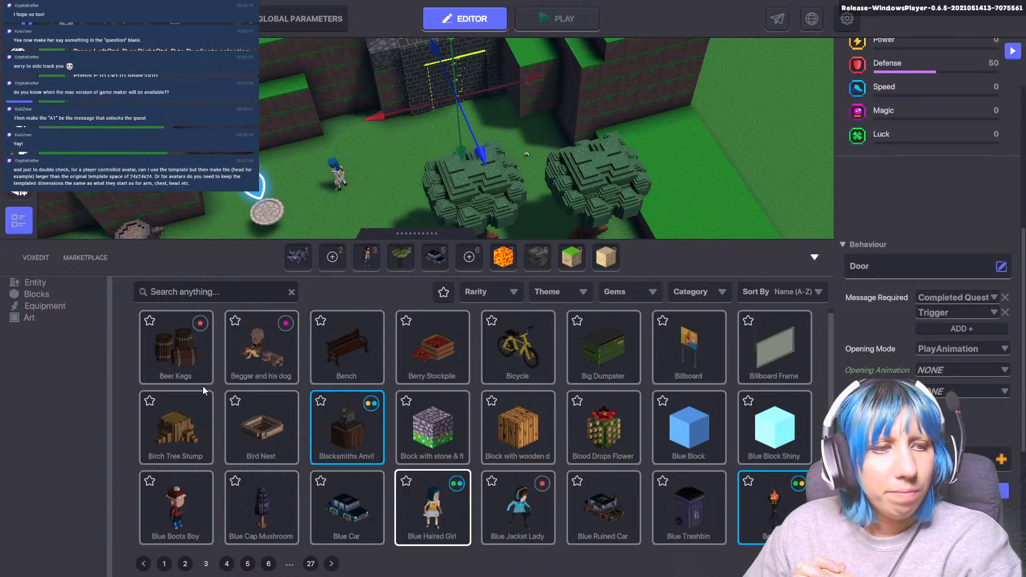
- Switch to VoxEdit from its folder in Downloads, look over the avatar and human templates, and close it again
{"action": "key", "text": "super"}
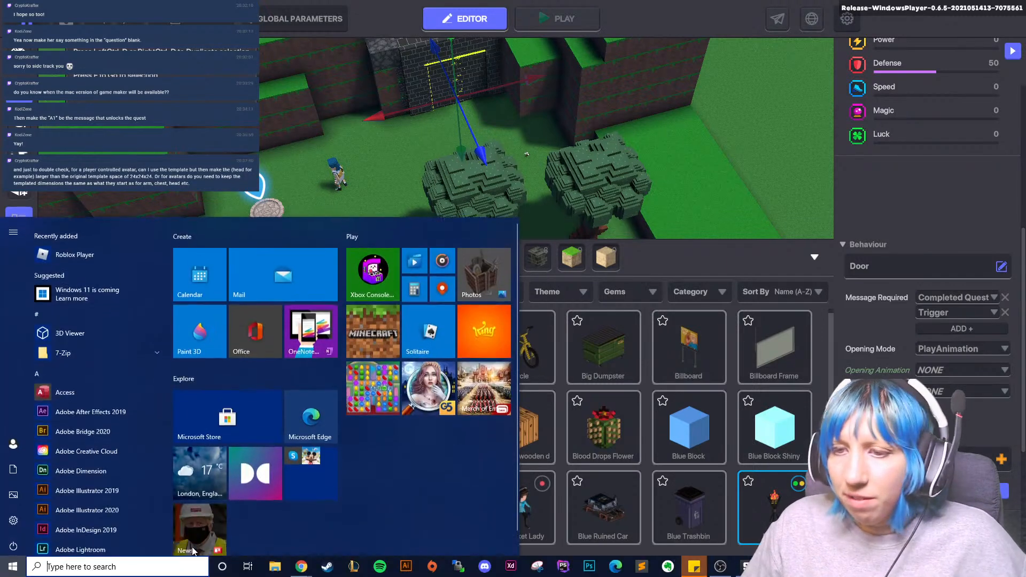
{"action": "left_click", "coordinate": [276, 572]}
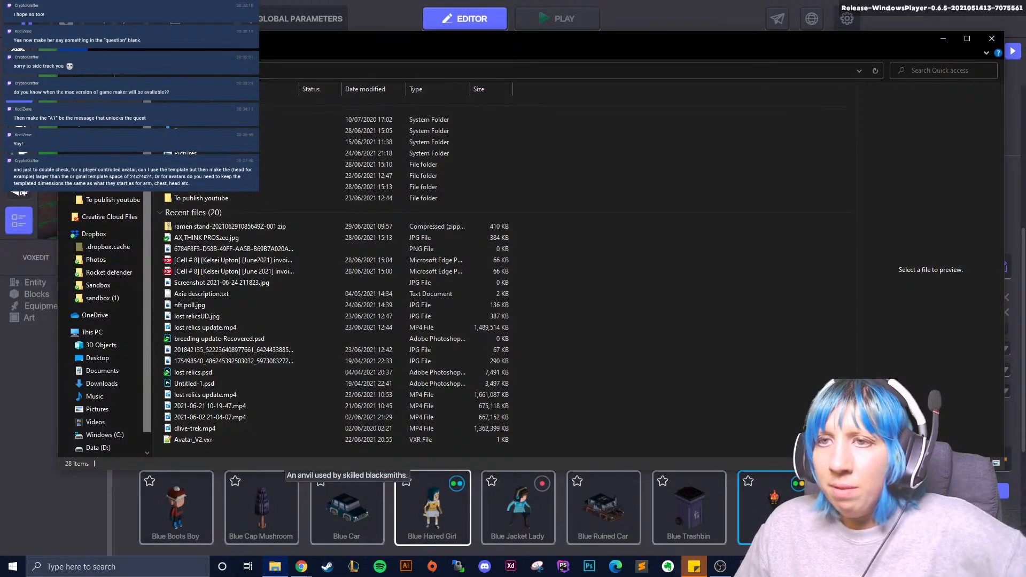
{"action": "scroll", "coordinate": [216, 347], "scroll_direction": "down", "scroll_amount": 6}
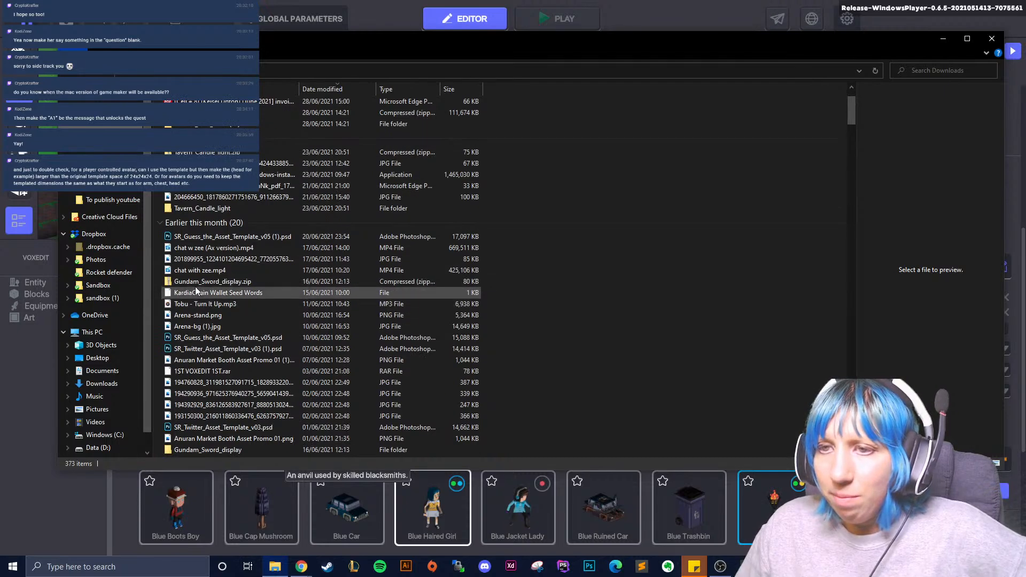
{"action": "scroll", "coordinate": [214, 374], "scroll_direction": "up", "scroll_amount": 6}
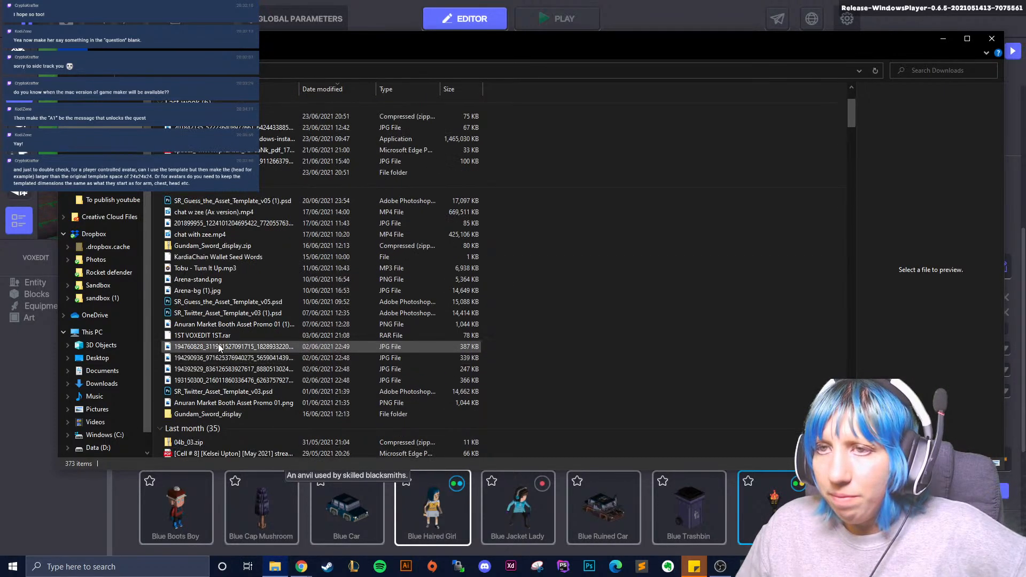
{"action": "double_click", "coordinate": [216, 194]}
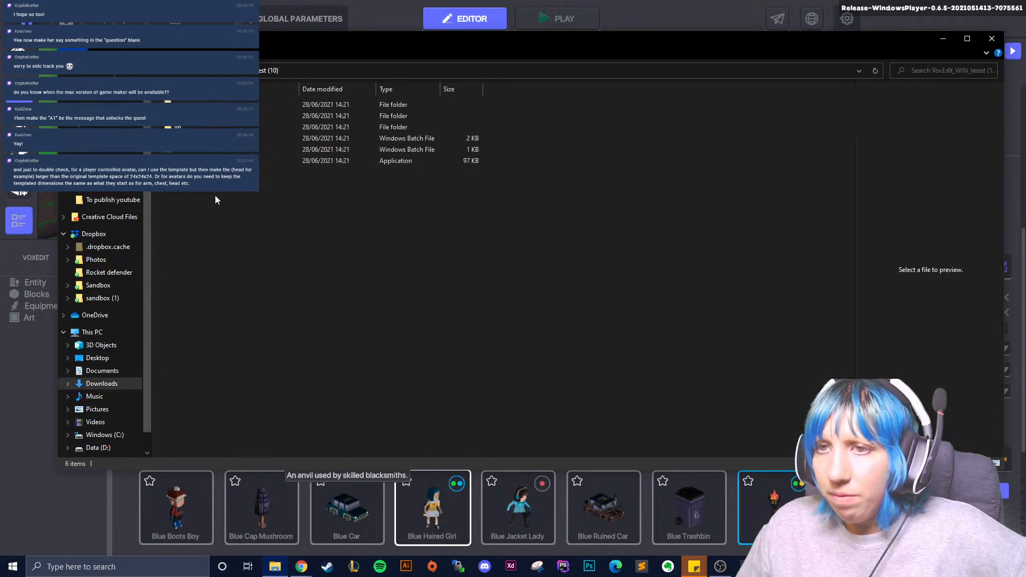
{"action": "left_click", "coordinate": [299, 160]}
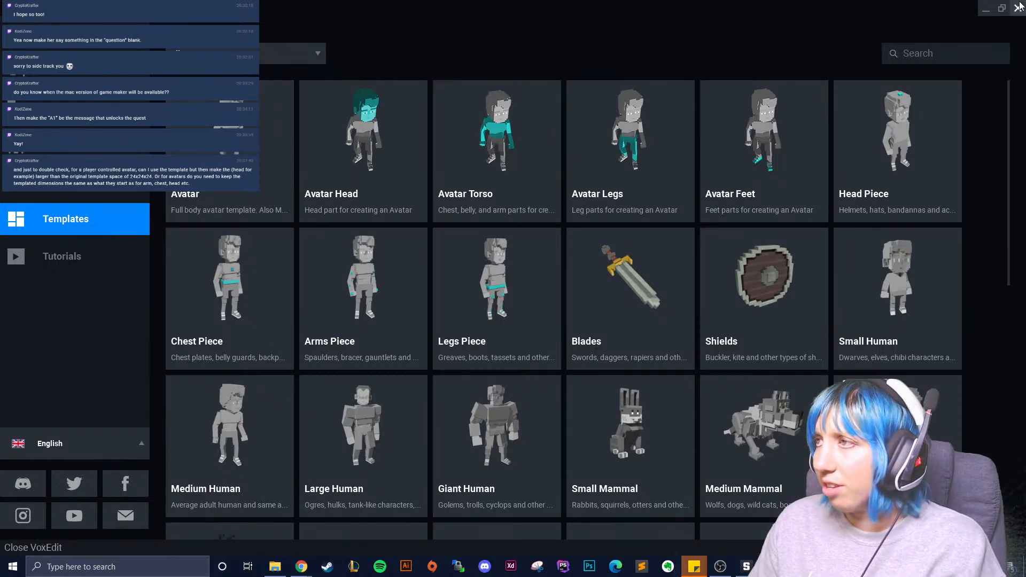
{"action": "left_click", "coordinate": [1017, 8]}
{"action": "left_click", "coordinate": [940, 39]}
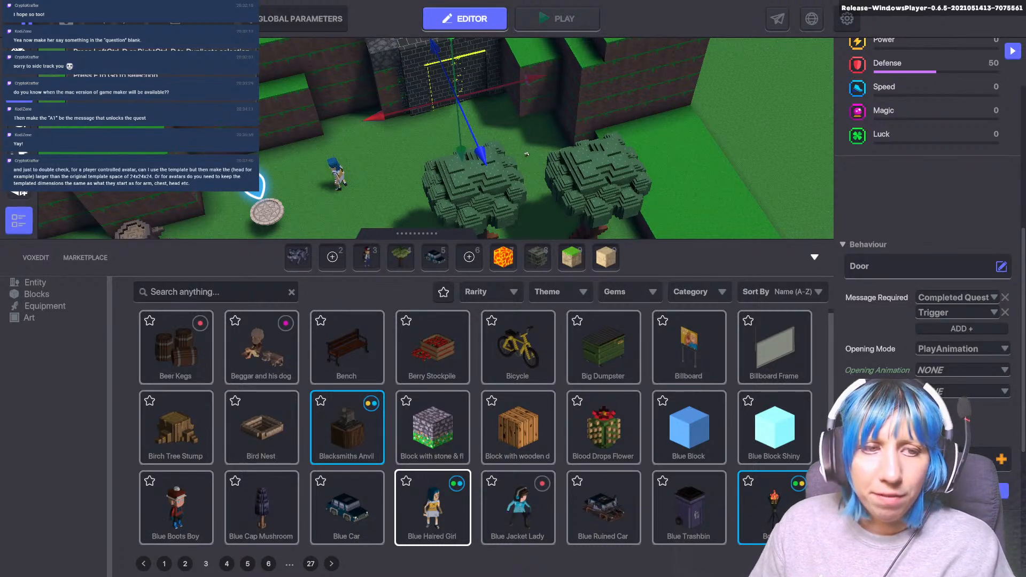
- Check the Blue Haired Girl's Asker behaviour and the flower's Collectible component, ending with the Blue Haired Girl selected
{"action": "middle_click_drag", "start_coordinate": [375, 174], "coordinate": [415, 156]}
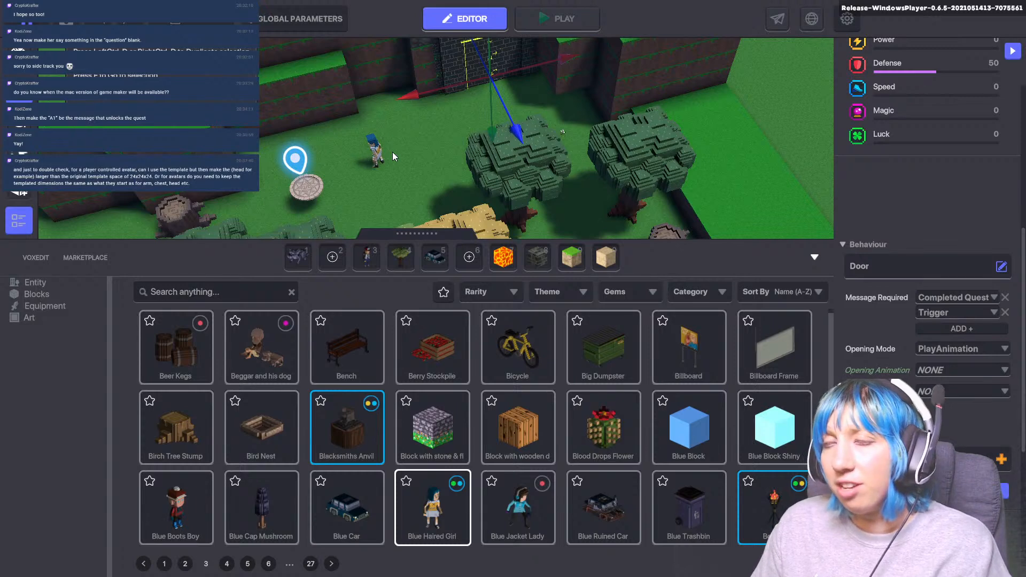
{"action": "scroll", "coordinate": [406, 168], "scroll_direction": "up", "scroll_amount": 2}
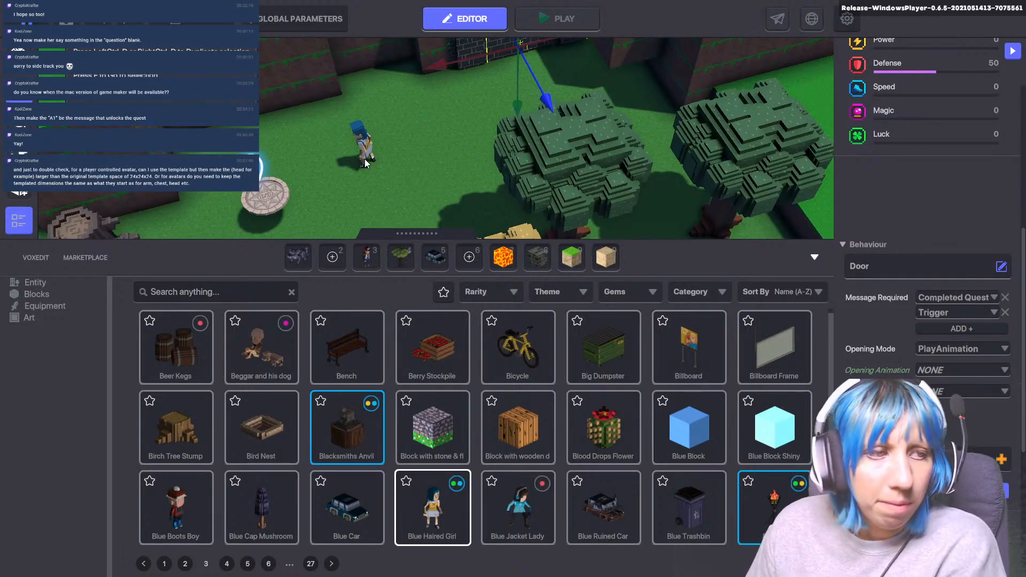
{"action": "middle_click_drag", "start_coordinate": [352, 156], "coordinate": [391, 149]}
{"action": "scroll", "coordinate": [478, 138], "scroll_direction": "down", "scroll_amount": 2}
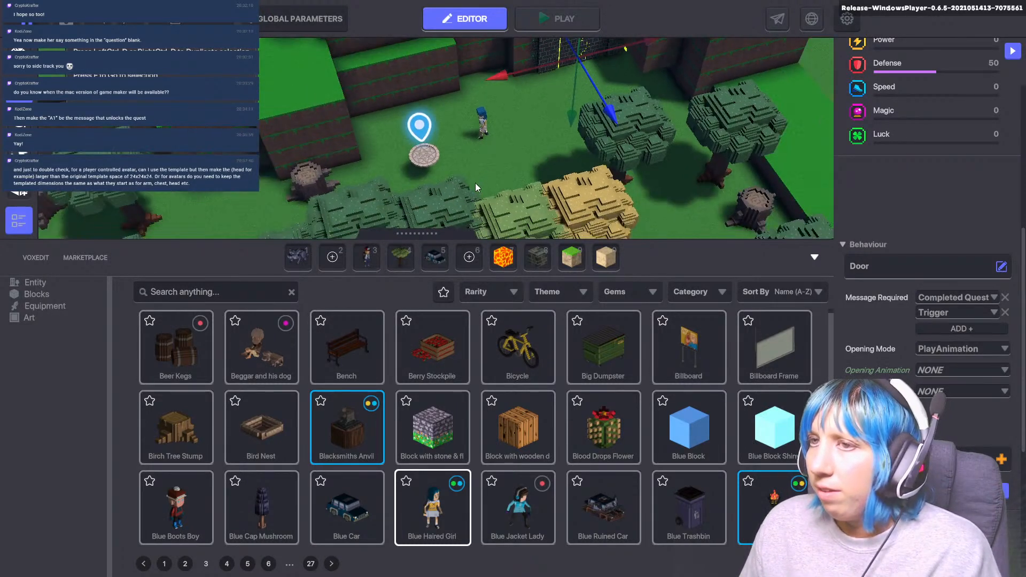
{"action": "middle_click_drag", "start_coordinate": [476, 183], "coordinate": [397, 214]}
{"action": "scroll", "coordinate": [414, 164], "scroll_direction": "up", "scroll_amount": 3}
{"action": "scroll", "coordinate": [364, 186], "scroll_direction": "down", "scroll_amount": 2}
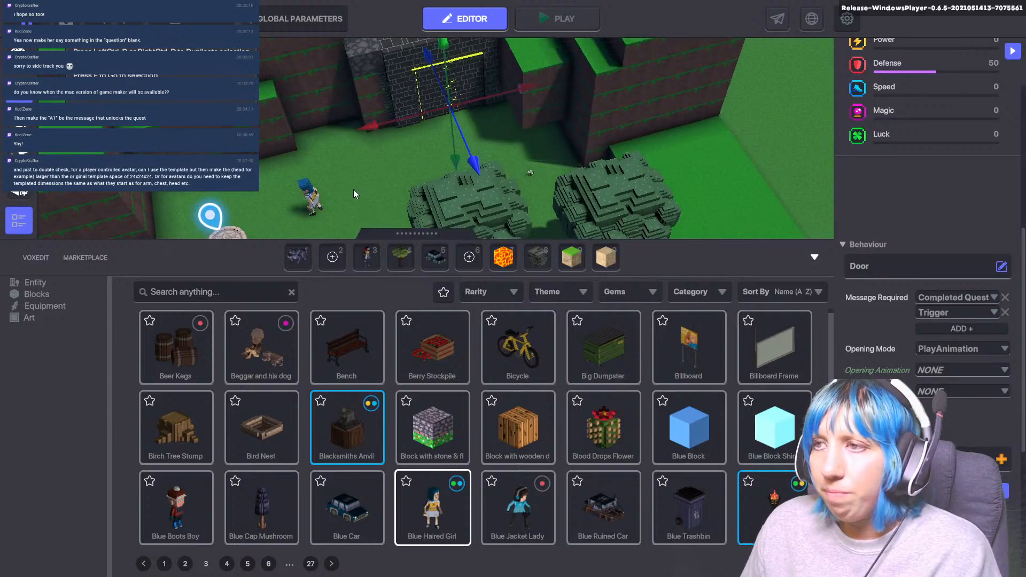
{"action": "left_click", "coordinate": [319, 197]}
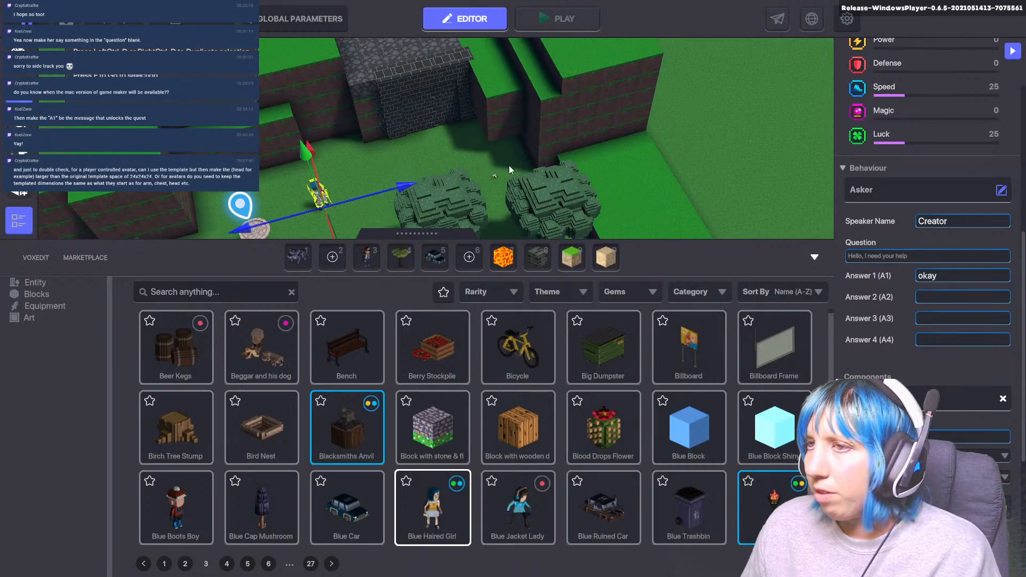
{"action": "left_click", "coordinate": [495, 175]}
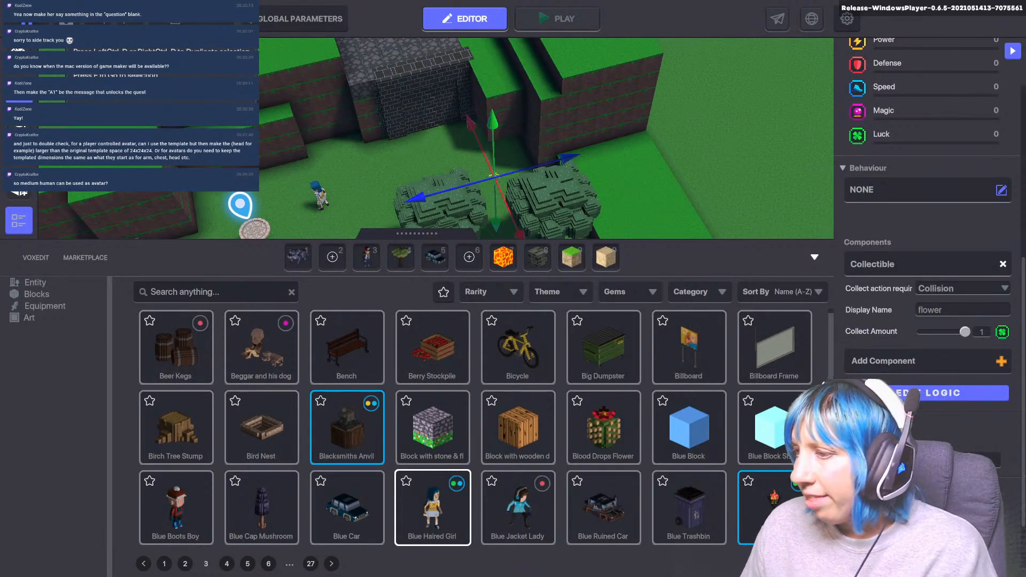
{"action": "left_click", "coordinate": [321, 191]}
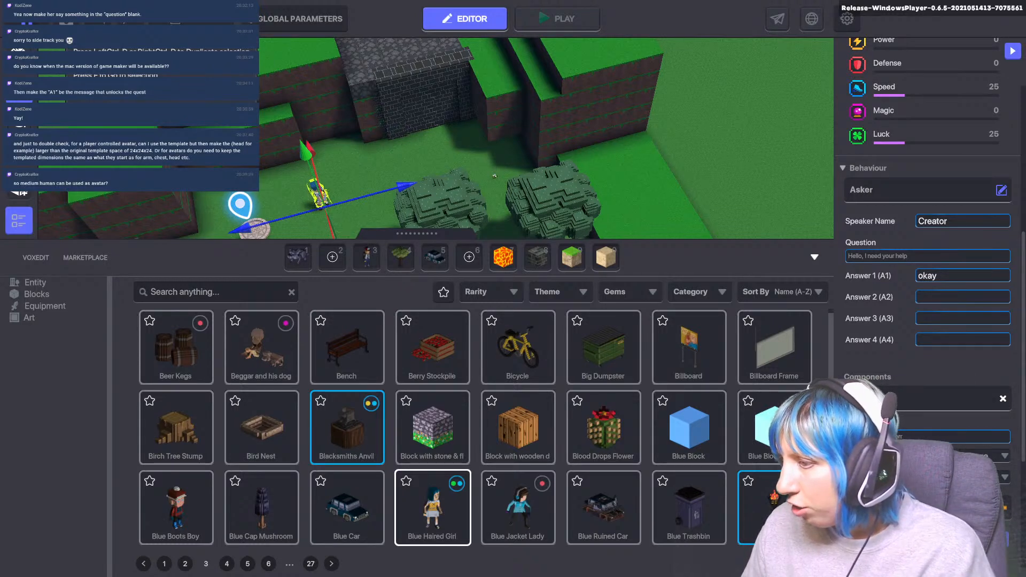
- Browse the components available for the Blue Haired Girl without adding one
{"action": "left_click", "coordinate": [928, 538]}
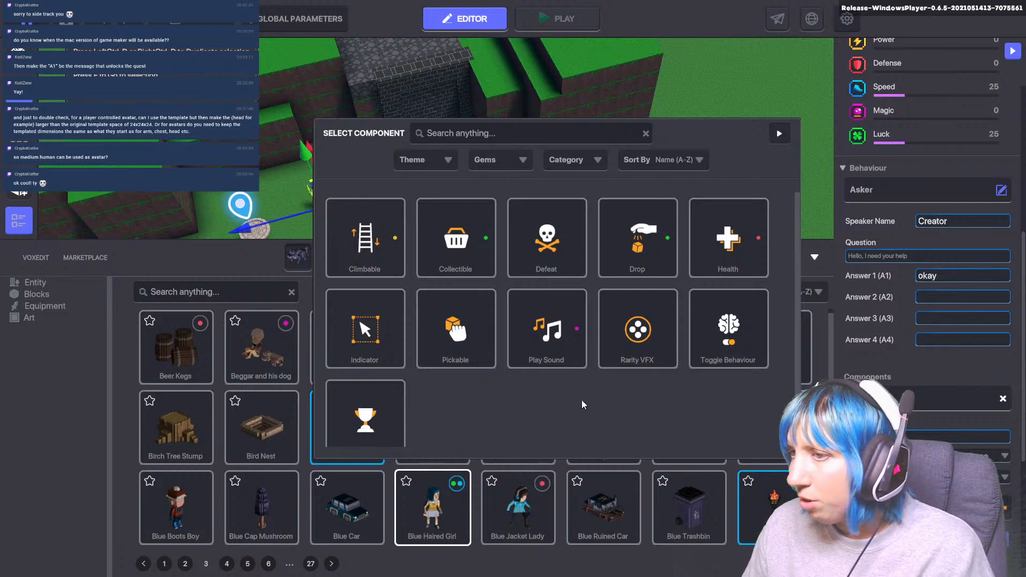
{"action": "scroll", "coordinate": [537, 398], "scroll_direction": "down", "scroll_amount": 2}
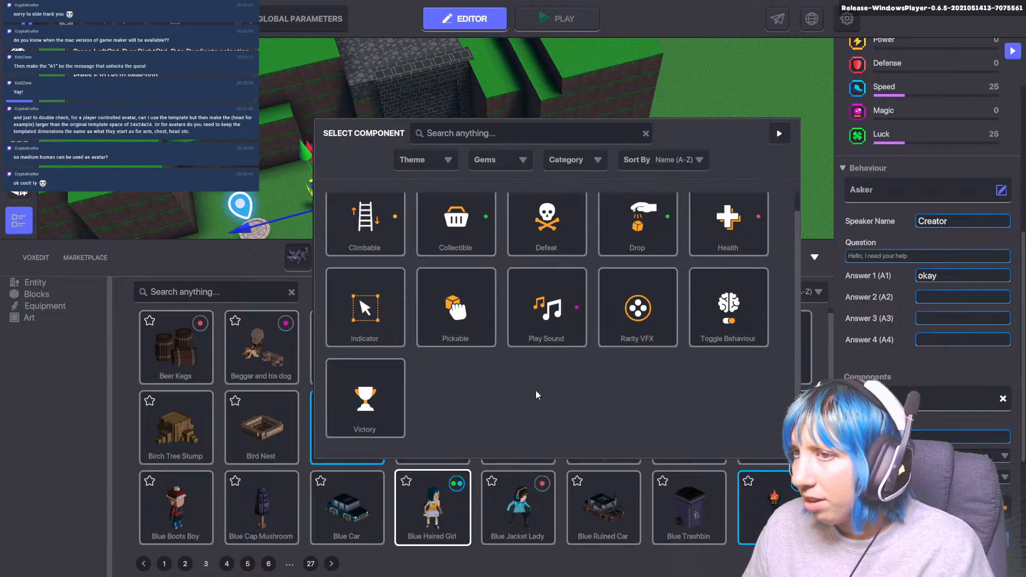
{"action": "scroll", "coordinate": [541, 403], "scroll_direction": "up", "scroll_amount": 2}
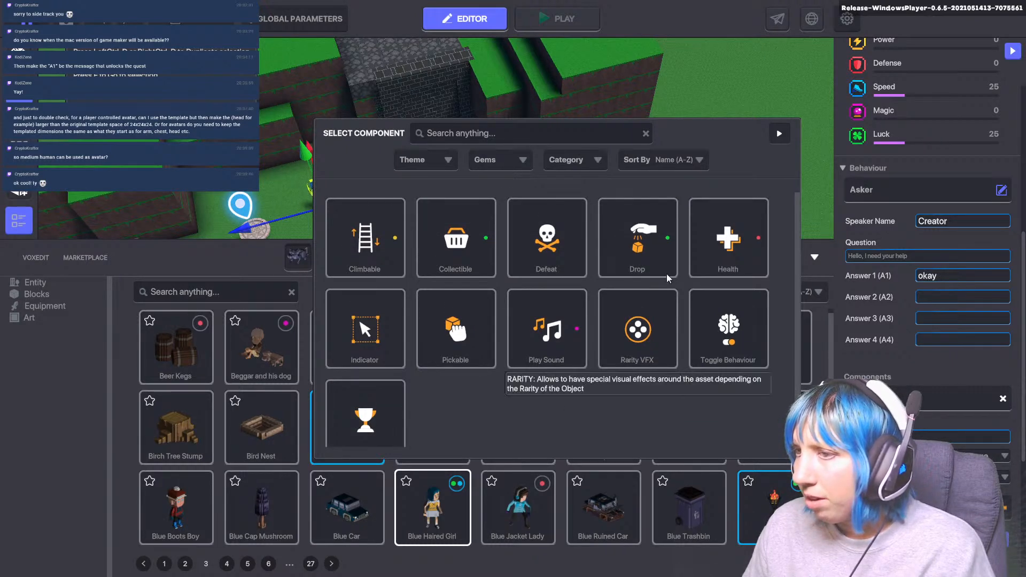
{"action": "left_click", "coordinate": [779, 134]}
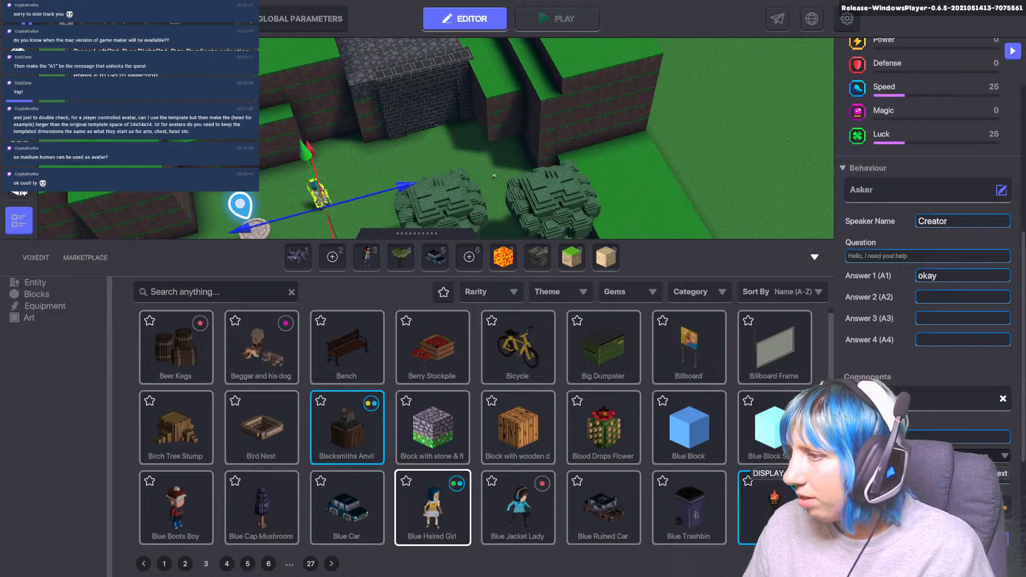
{"action": "left_click", "coordinate": [927, 538]}
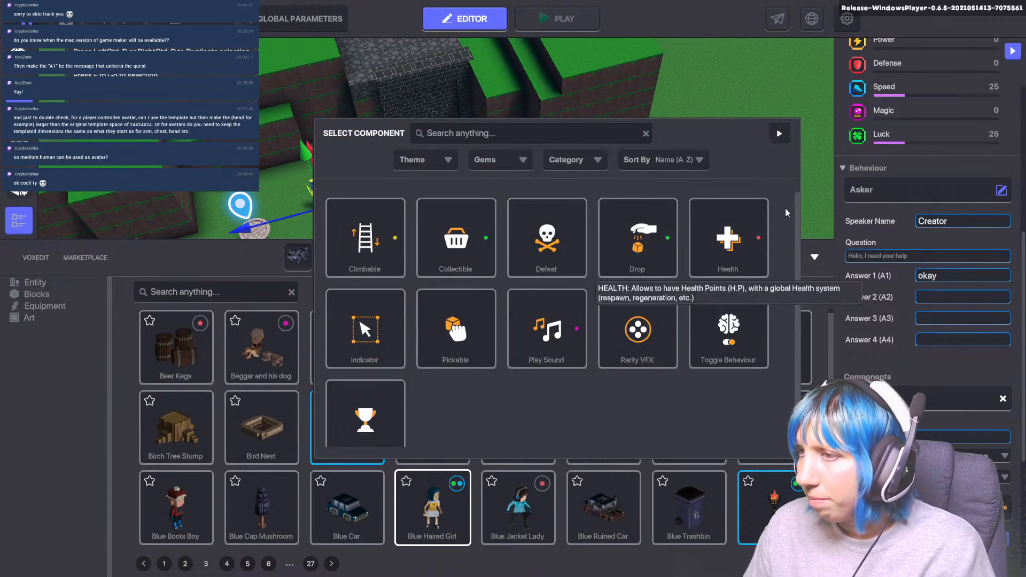
{"action": "left_click", "coordinate": [779, 135]}
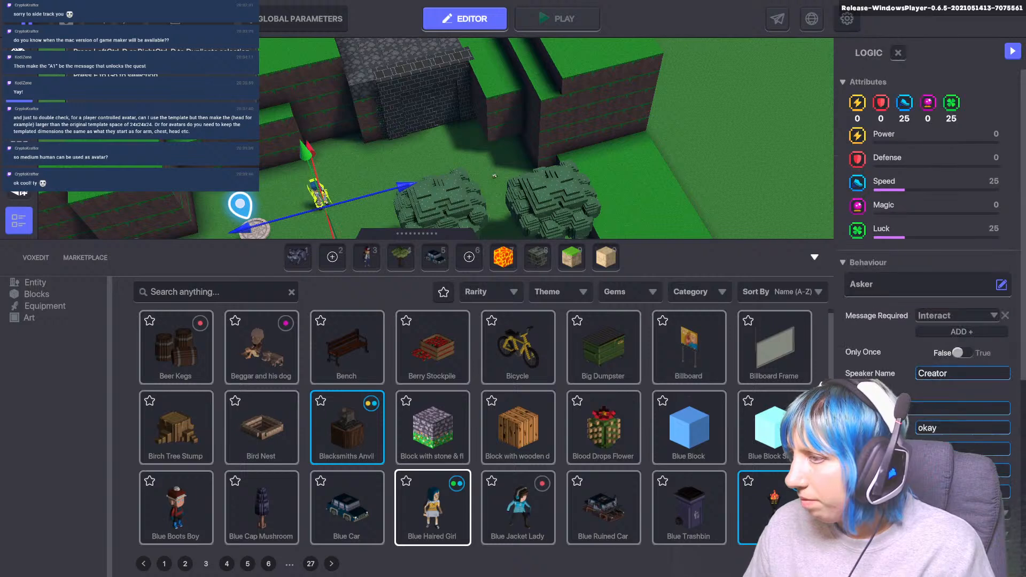
- Review the Blue Haired Girl's answer messages and Speaker component settings, and recheck the component choices without adding one
{"action": "scroll", "coordinate": [927, 321], "scroll_direction": "down", "scroll_amount": 6}
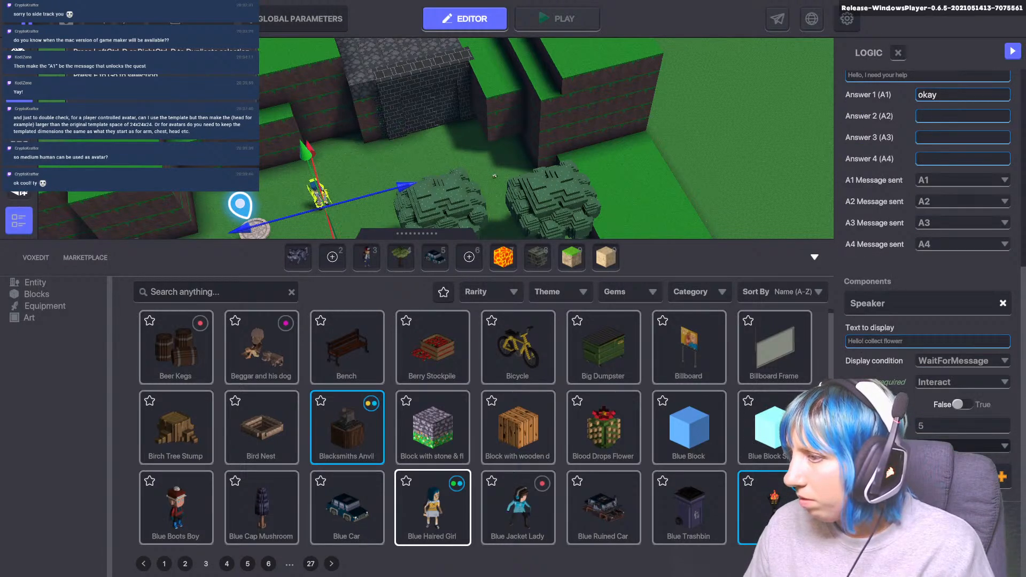
{"action": "left_click", "coordinate": [963, 445]}
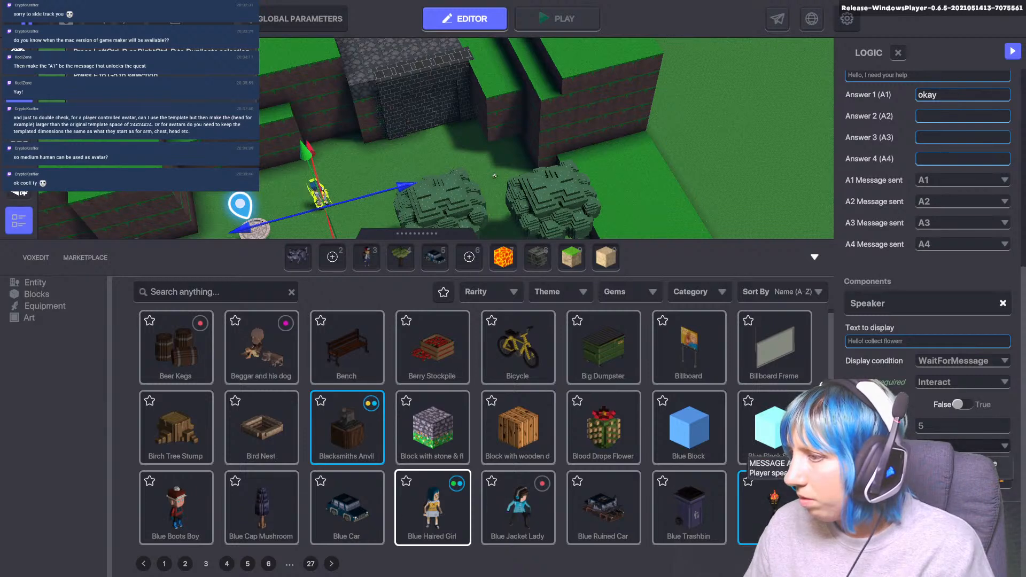
{"action": "left_click", "coordinate": [967, 477]}
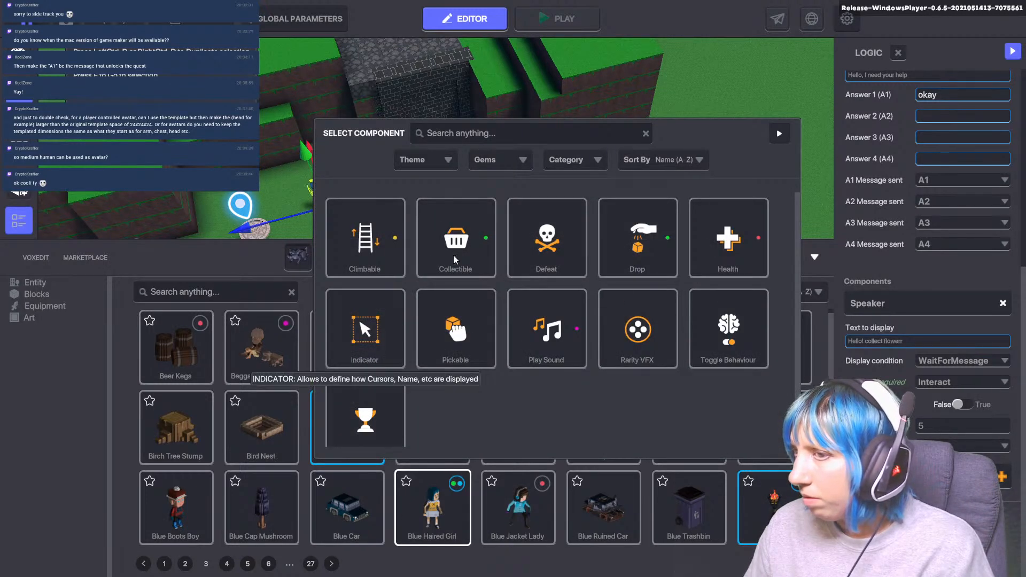
{"action": "left_click", "coordinate": [778, 135]}
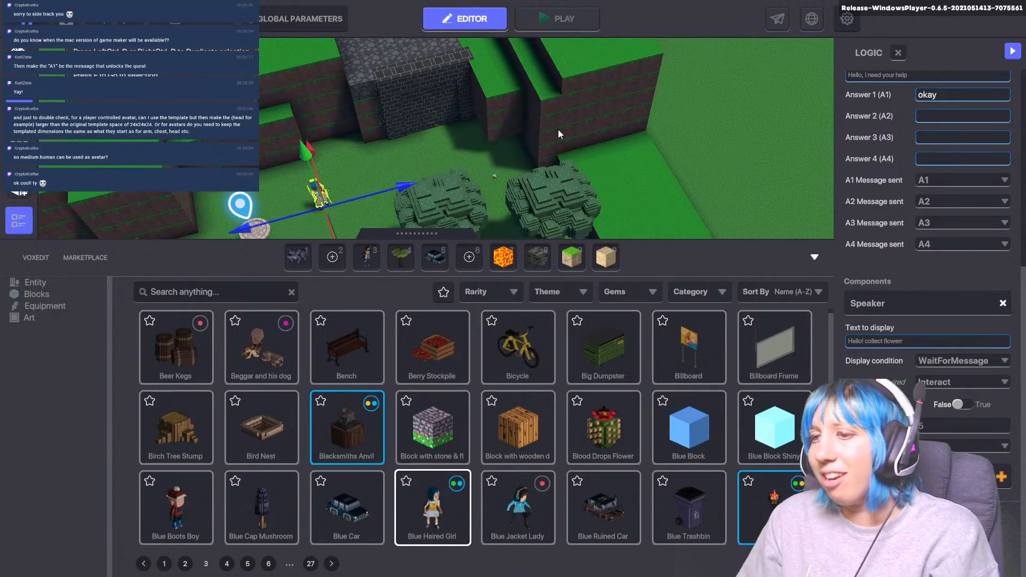
{"action": "scroll", "coordinate": [363, 198], "scroll_direction": "up", "scroll_amount": 3}
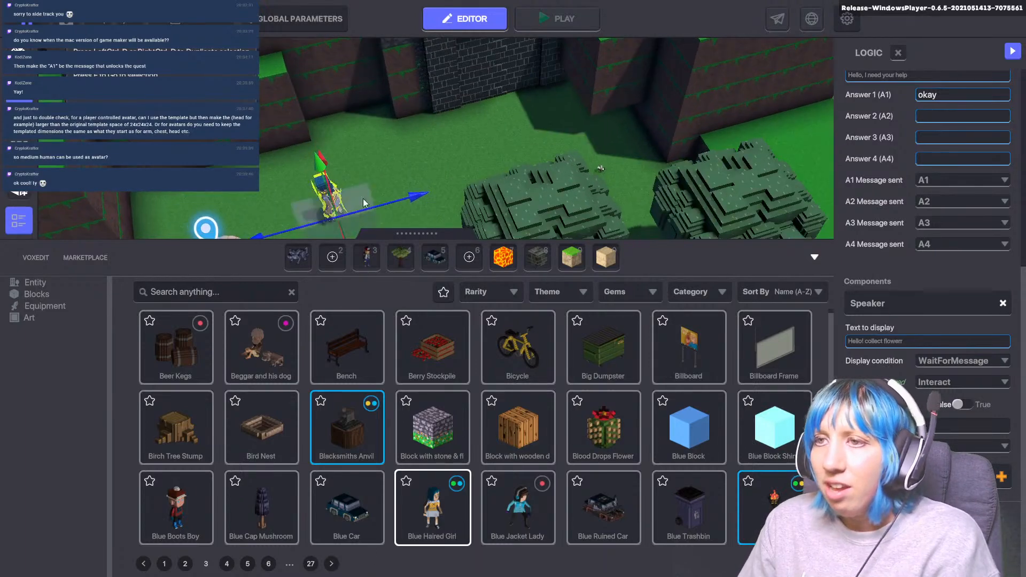
- Browse the asset library and check the properties of the Undead Soldier, 22Block Knight and Adventurer Jet
{"action": "right_click_drag", "start_coordinate": [363, 198], "coordinate": [600, 123]}
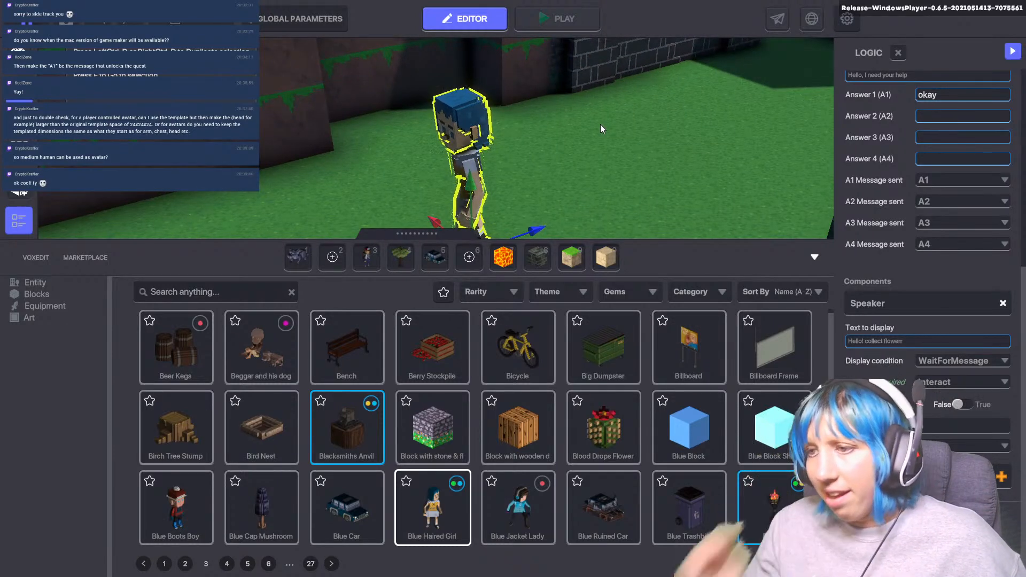
{"action": "left_click", "coordinate": [164, 563]}
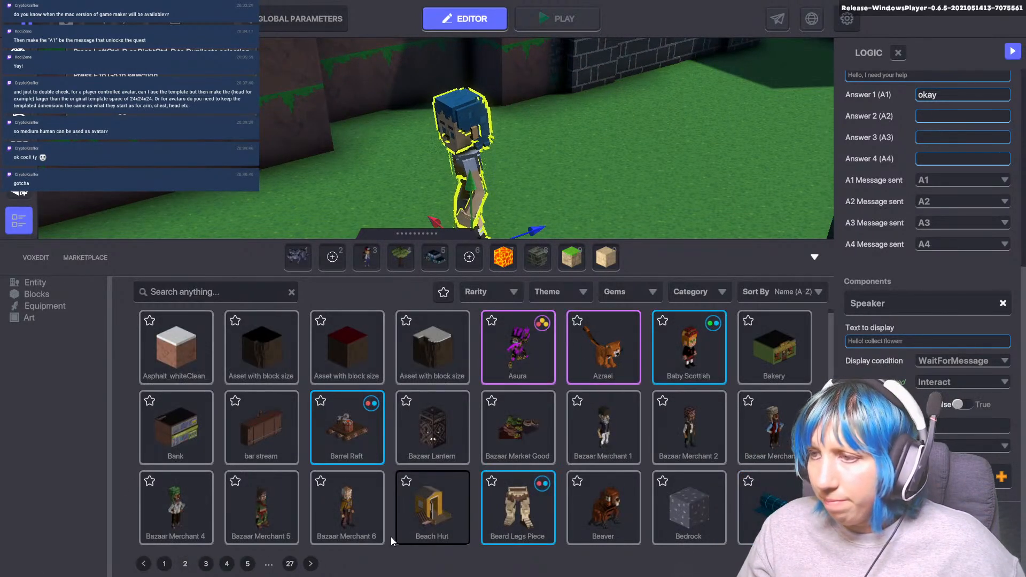
{"action": "left_click", "coordinate": [164, 563]}
{"action": "left_click", "coordinate": [248, 564]}
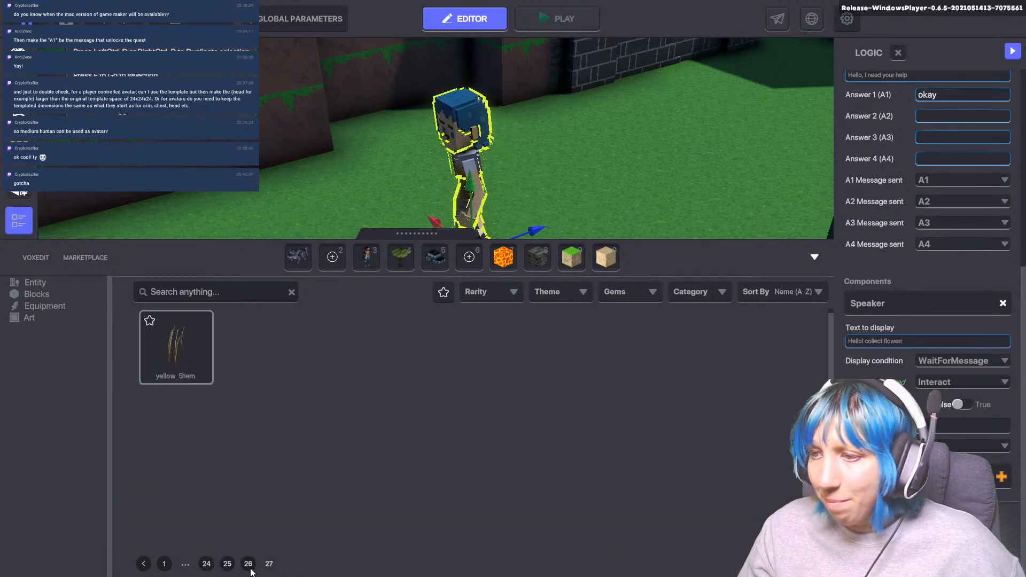
{"action": "left_click", "coordinate": [206, 564]}
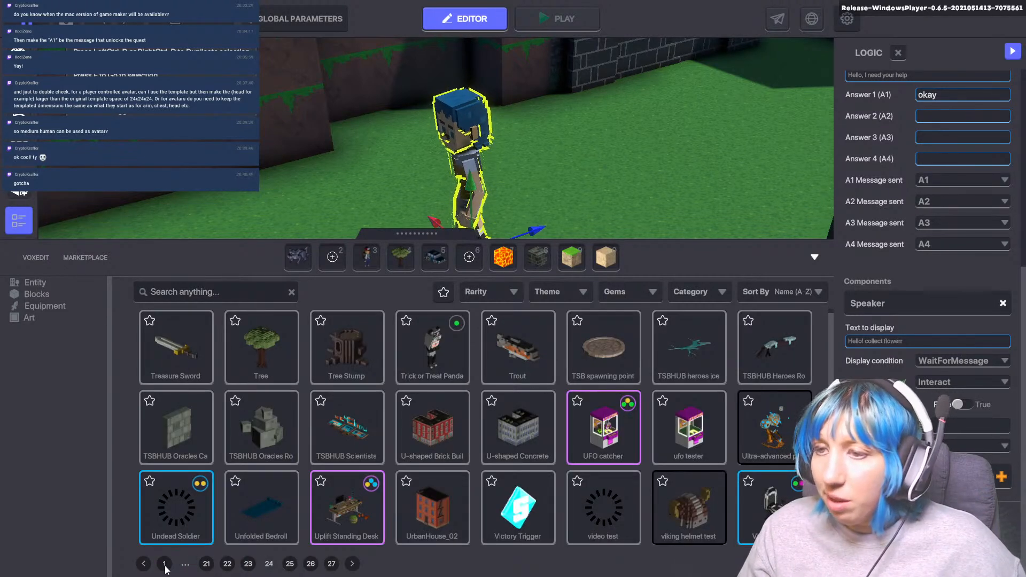
{"action": "left_click", "coordinate": [177, 514]}
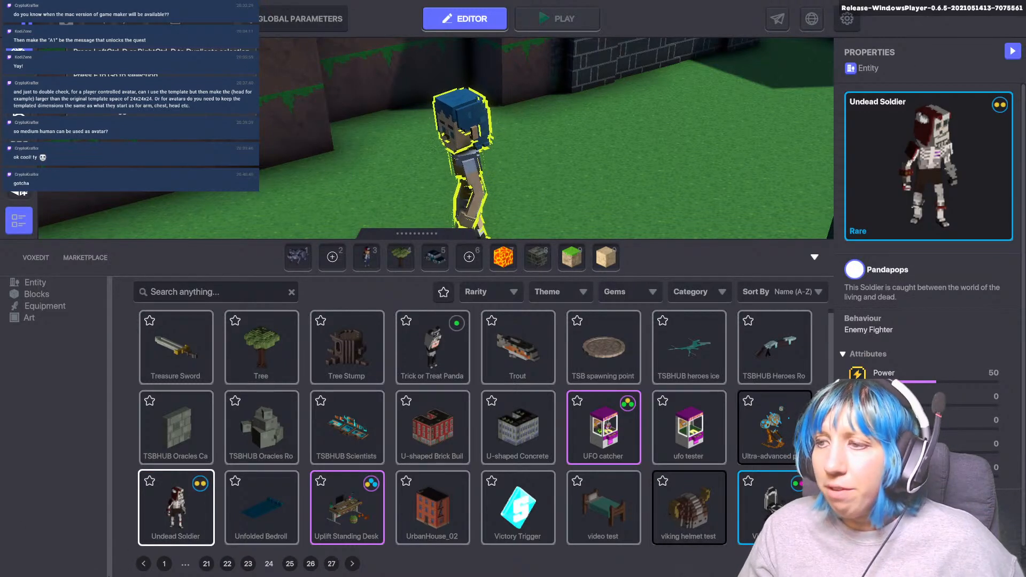
{"action": "left_click", "coordinate": [164, 563]}
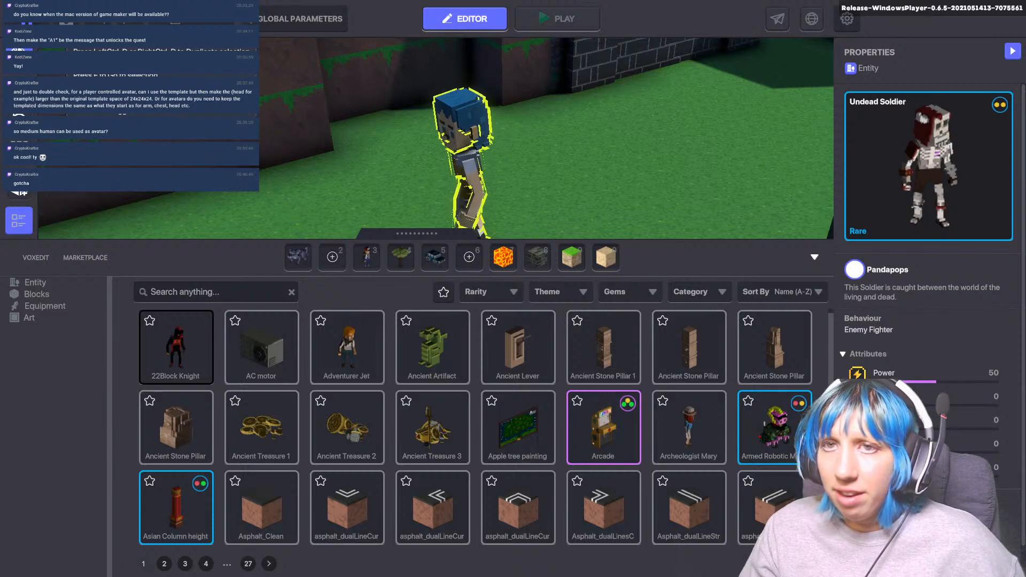
{"action": "left_click", "coordinate": [195, 359]}
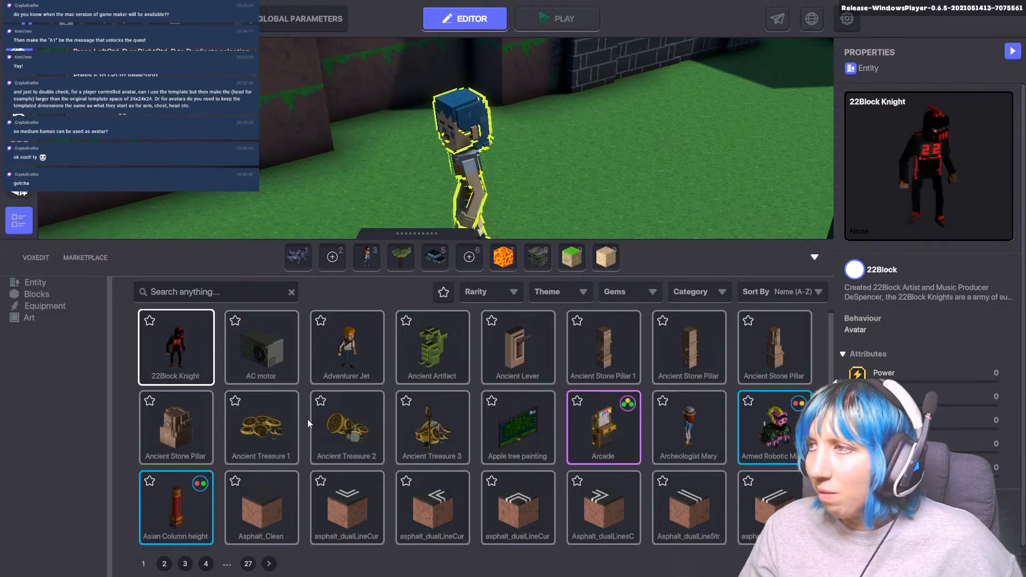
{"action": "left_click", "coordinate": [360, 332]}
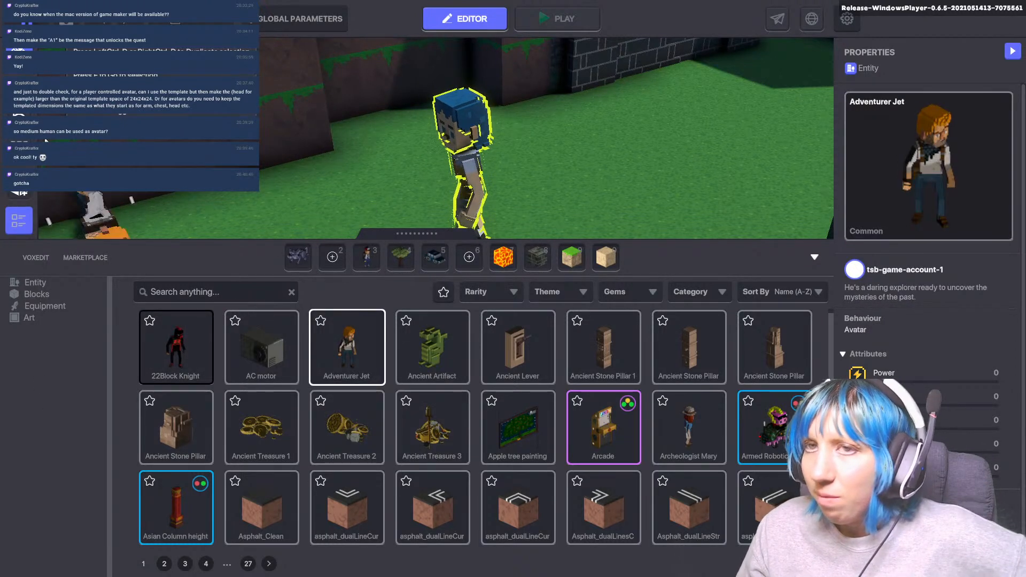
- Select the Blue Haired Girl in the scene, collapse the asset library and frame her in the view
{"action": "left_click", "coordinate": [463, 221]}
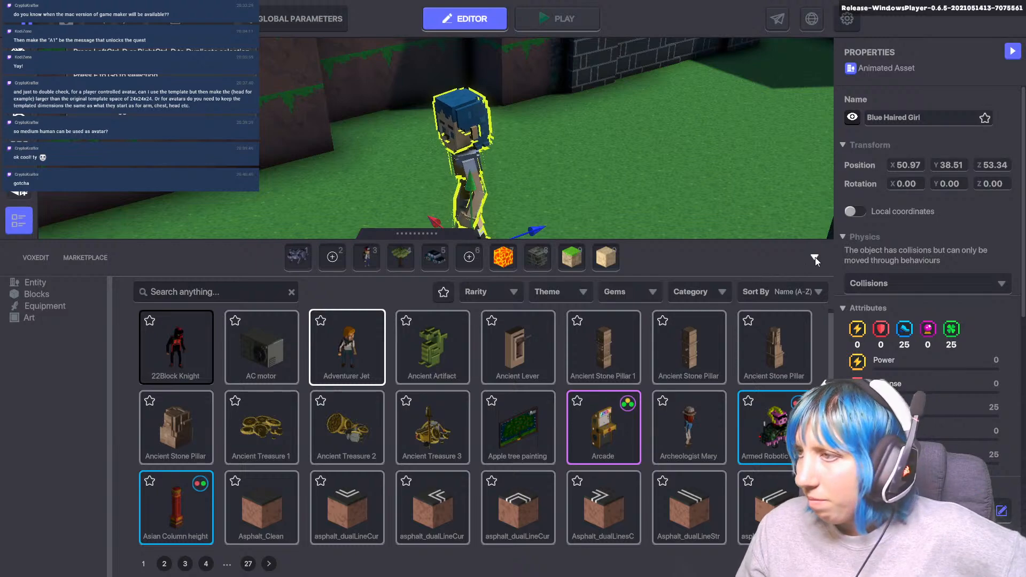
{"action": "scroll", "coordinate": [467, 207], "scroll_direction": "down", "scroll_amount": 3}
{"action": "scroll", "coordinate": [518, 241], "scroll_direction": "up", "scroll_amount": 3}
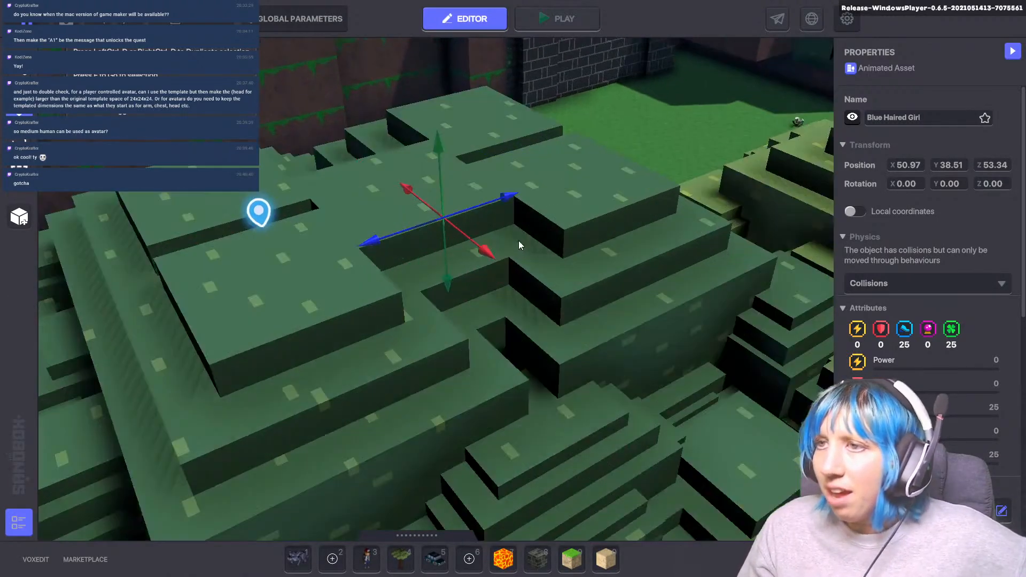
{"action": "scroll", "coordinate": [513, 294], "scroll_direction": "down", "scroll_amount": 3}
{"action": "middle_click_drag", "start_coordinate": [492, 328], "coordinate": [440, 335]}
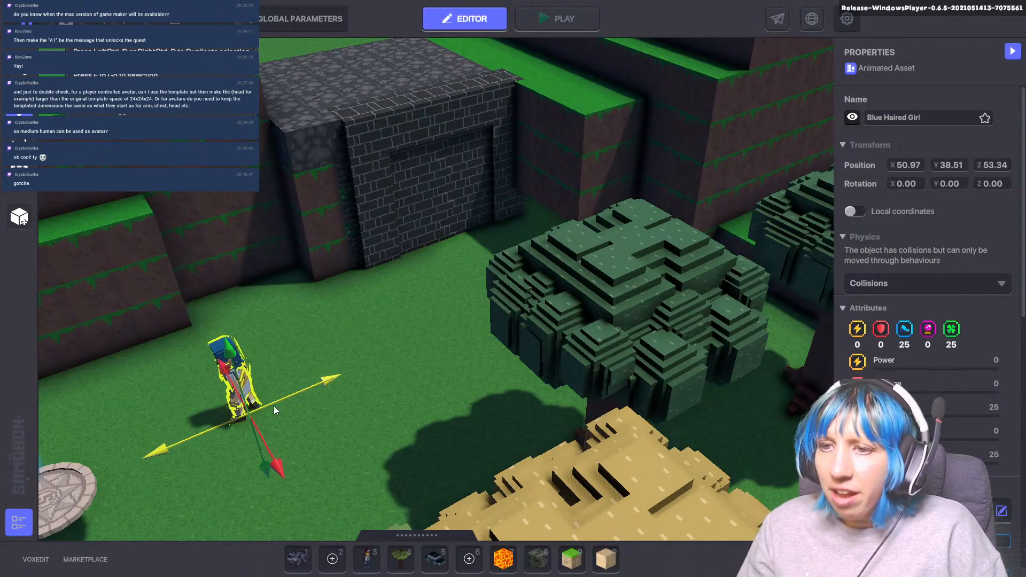
{"action": "middle_click_drag", "start_coordinate": [204, 436], "coordinate": [333, 425]}
{"action": "scroll", "coordinate": [333, 425], "scroll_direction": "up", "scroll_amount": 4}
{"action": "scroll", "coordinate": [337, 428], "scroll_direction": "down", "scroll_amount": 1}
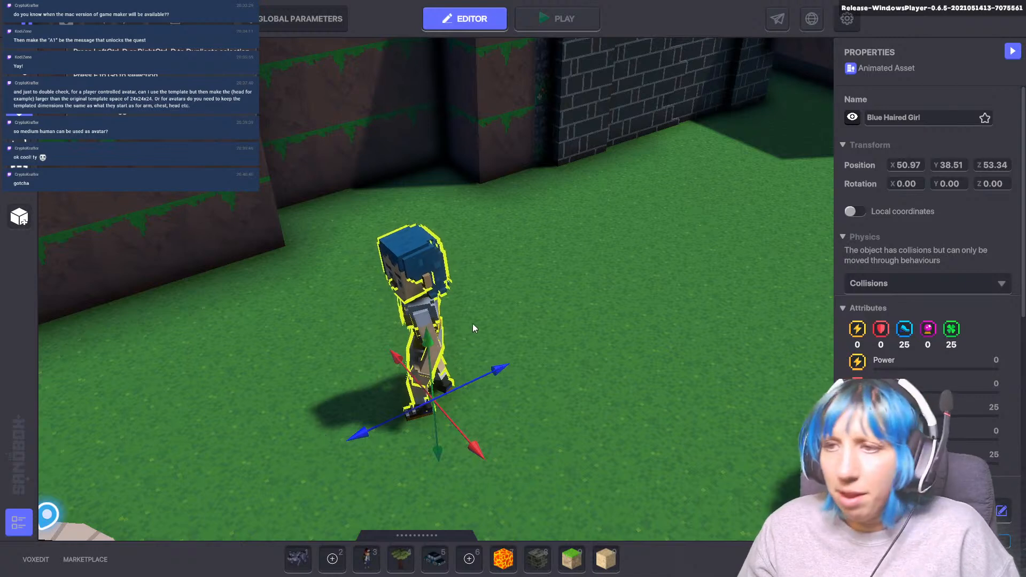
- Look through the components available for the Blue Haired Girl, such as Defeat and Victory, without adding one
{"action": "scroll", "coordinate": [927, 240], "scroll_direction": "down", "scroll_amount": 3}
{"action": "scroll", "coordinate": [941, 288], "scroll_direction": "down", "scroll_amount": 10}
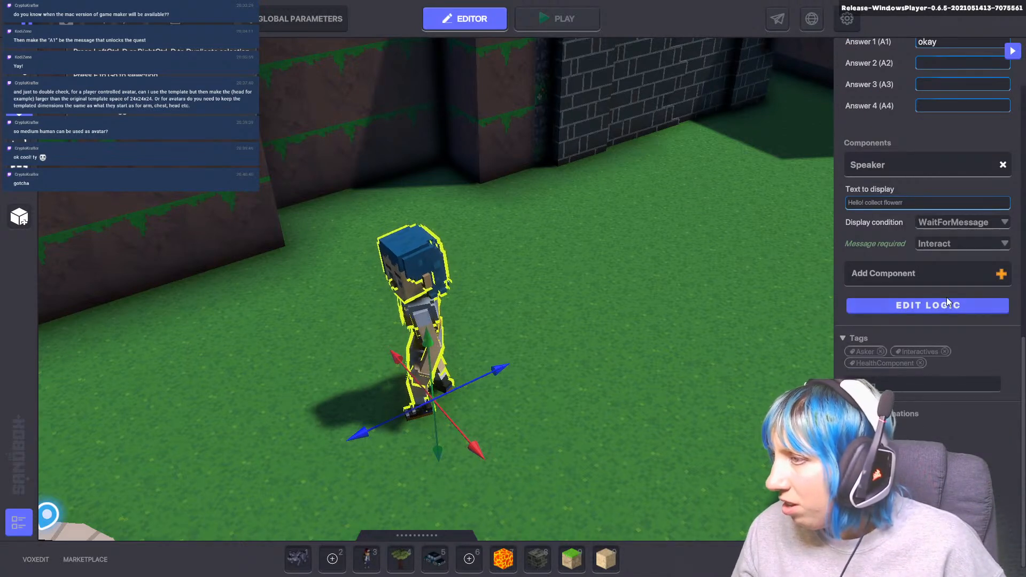
{"action": "left_click", "coordinate": [937, 278]}
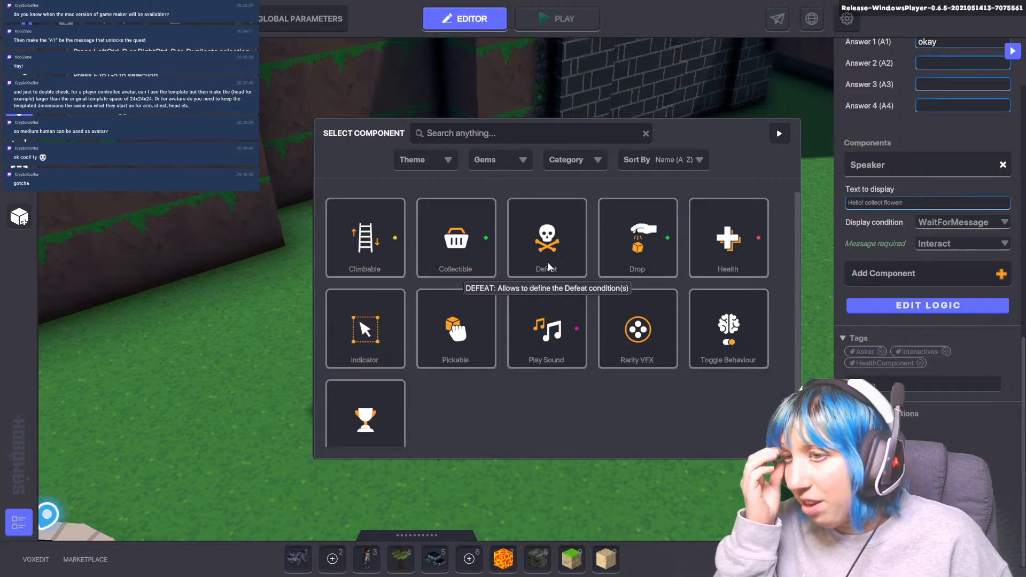
{"action": "scroll", "coordinate": [424, 315], "scroll_direction": "down", "scroll_amount": 1}
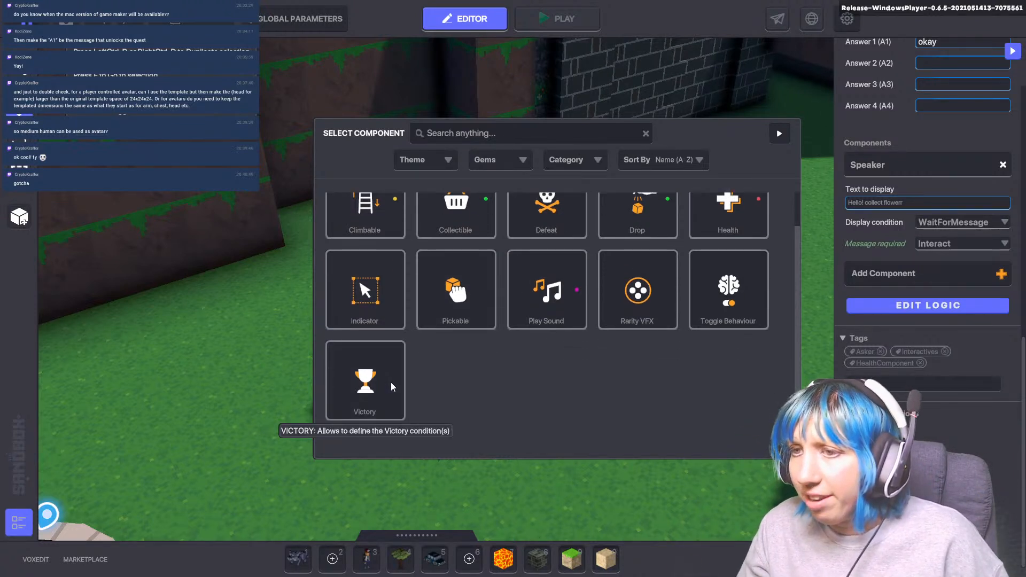
{"action": "scroll", "coordinate": [422, 393], "scroll_direction": "up", "scroll_amount": 1}
{"action": "left_click", "coordinate": [764, 131]}
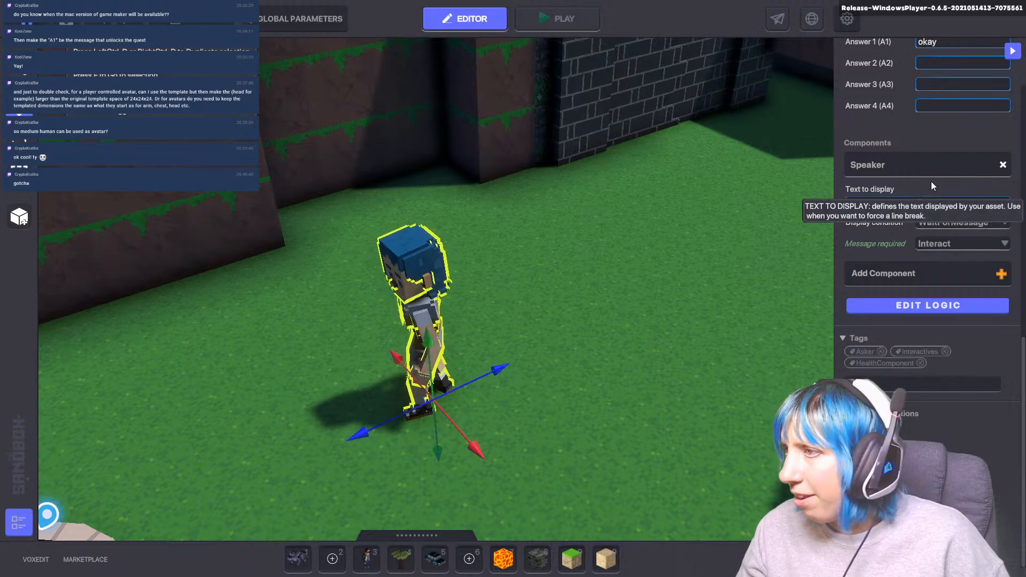
- Review the Blue Haired Girl's attributes, tags and Asker and Speaker logic settings, and recheck which components can be added
{"action": "scroll", "coordinate": [930, 213], "scroll_direction": "up", "scroll_amount": 5}
{"action": "scroll", "coordinate": [903, 290], "scroll_direction": "down", "scroll_amount": 5}
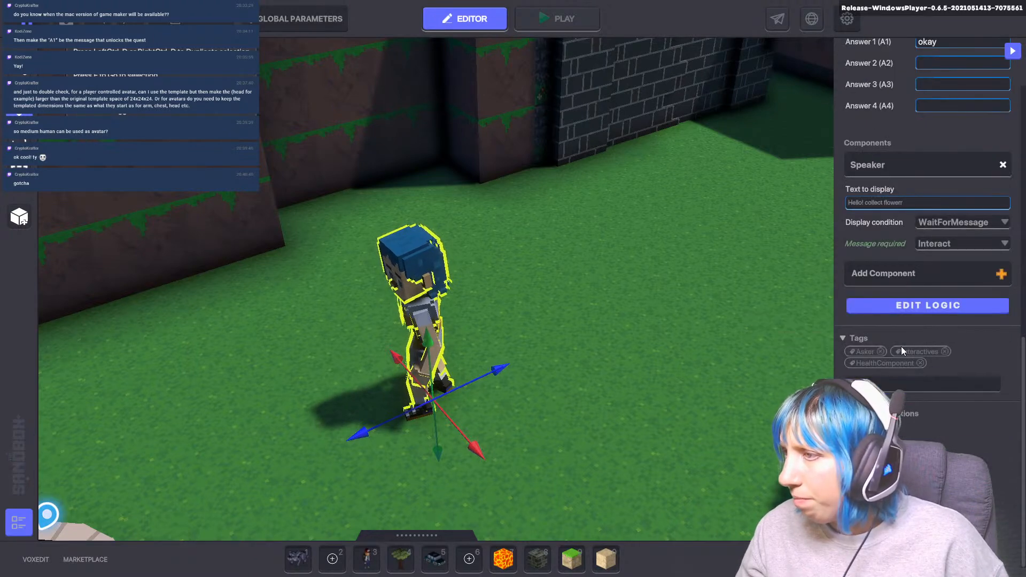
{"action": "scroll", "coordinate": [921, 382], "scroll_direction": "up", "scroll_amount": 3}
{"action": "scroll", "coordinate": [924, 385], "scroll_direction": "up", "scroll_amount": 7}
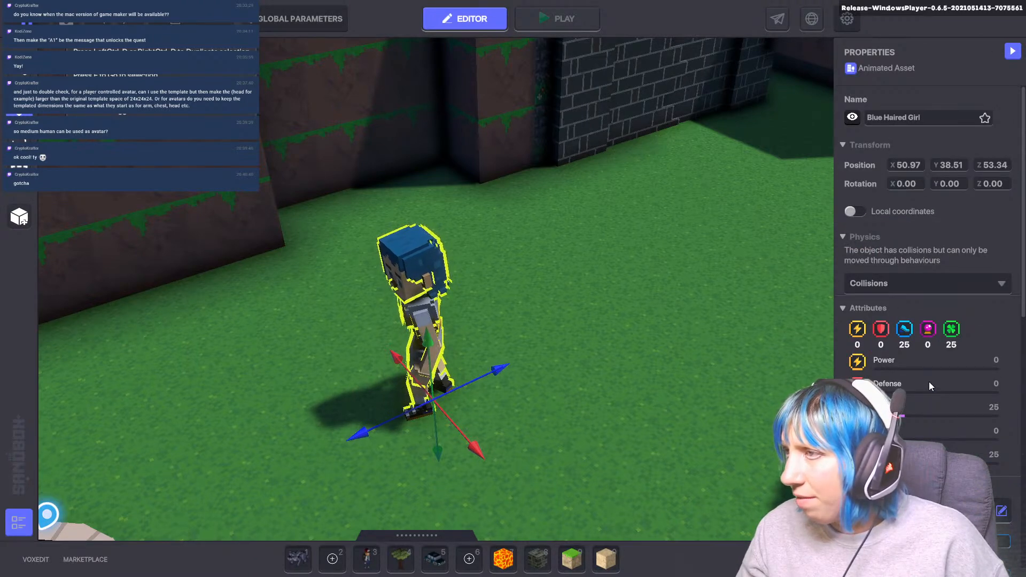
{"action": "scroll", "coordinate": [932, 385], "scroll_direction": "down", "scroll_amount": 8}
{"action": "scroll", "coordinate": [935, 389], "scroll_direction": "down", "scroll_amount": 2}
{"action": "left_click", "coordinate": [941, 309]}
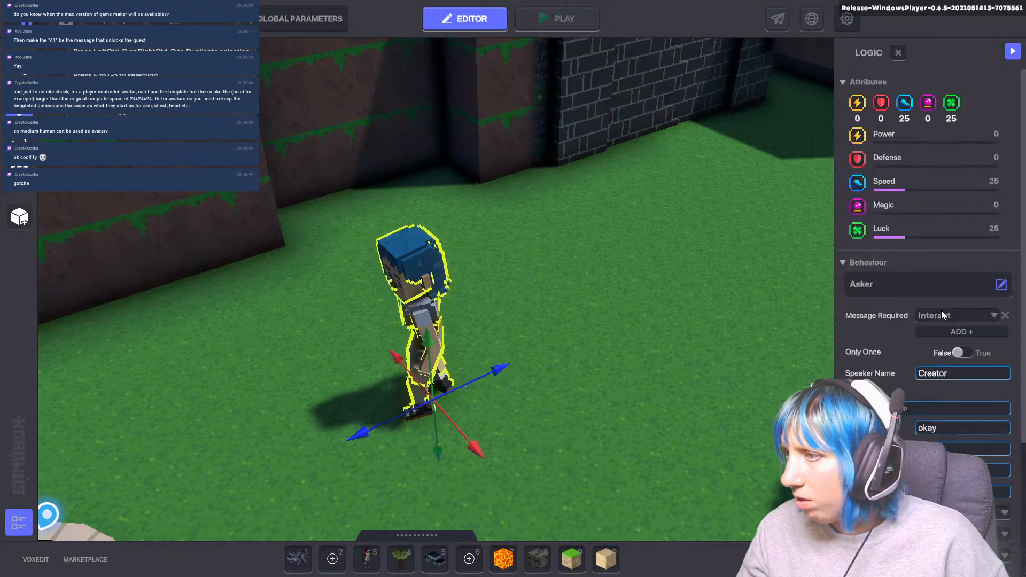
{"action": "scroll", "coordinate": [908, 374], "scroll_direction": "down", "scroll_amount": 5}
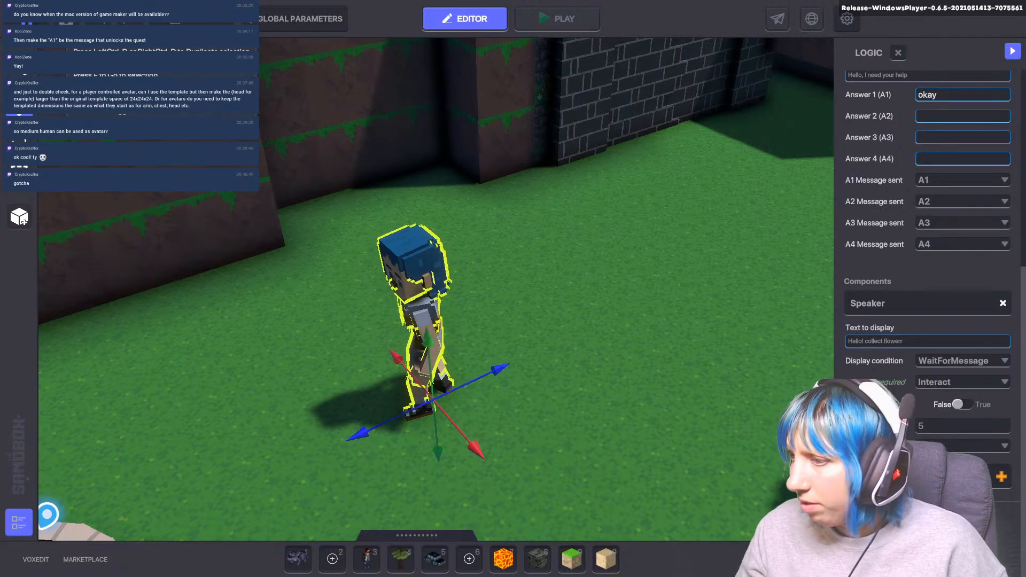
{"action": "left_click", "coordinate": [1000, 476]}
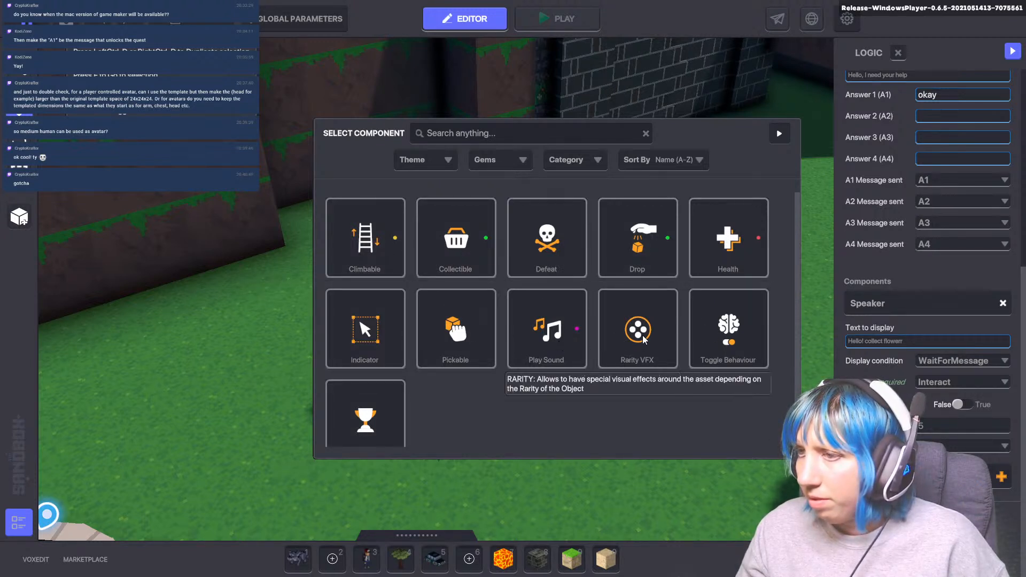
{"action": "left_click", "coordinate": [779, 134]}
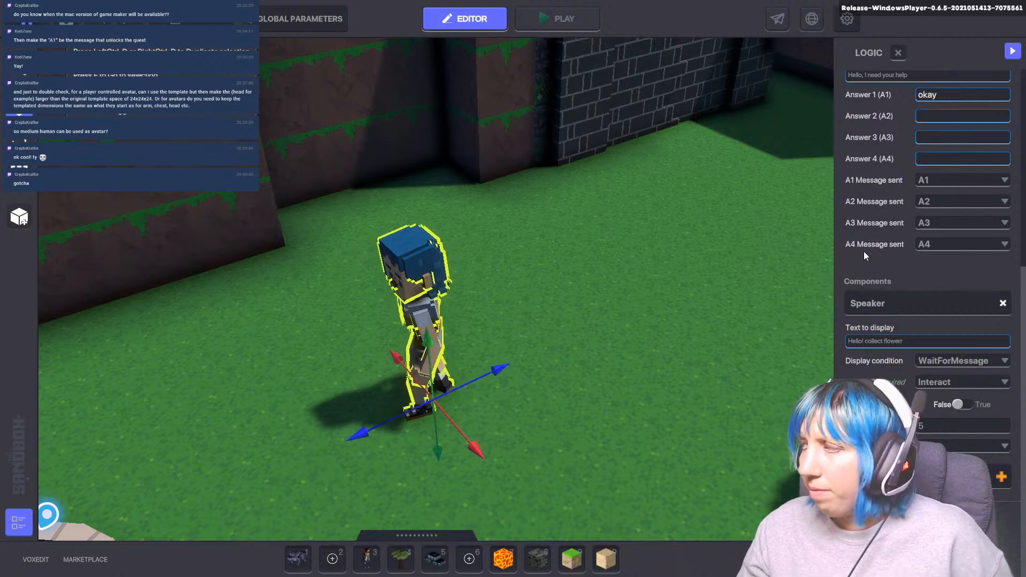
- Hide the logic settings and survey the map around the Blue Haired Girl, including the stone gate, cliffs, forest and white house
{"action": "left_click", "coordinate": [1012, 51]}
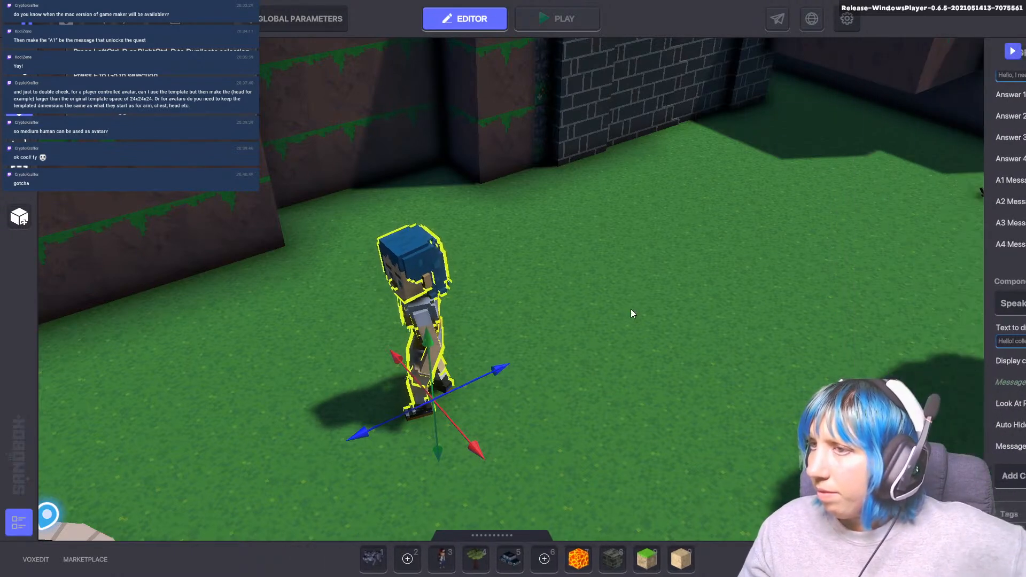
{"action": "scroll", "coordinate": [569, 379], "scroll_direction": "down", "scroll_amount": 3}
{"action": "scroll", "coordinate": [569, 379], "scroll_direction": "down", "scroll_amount": 2}
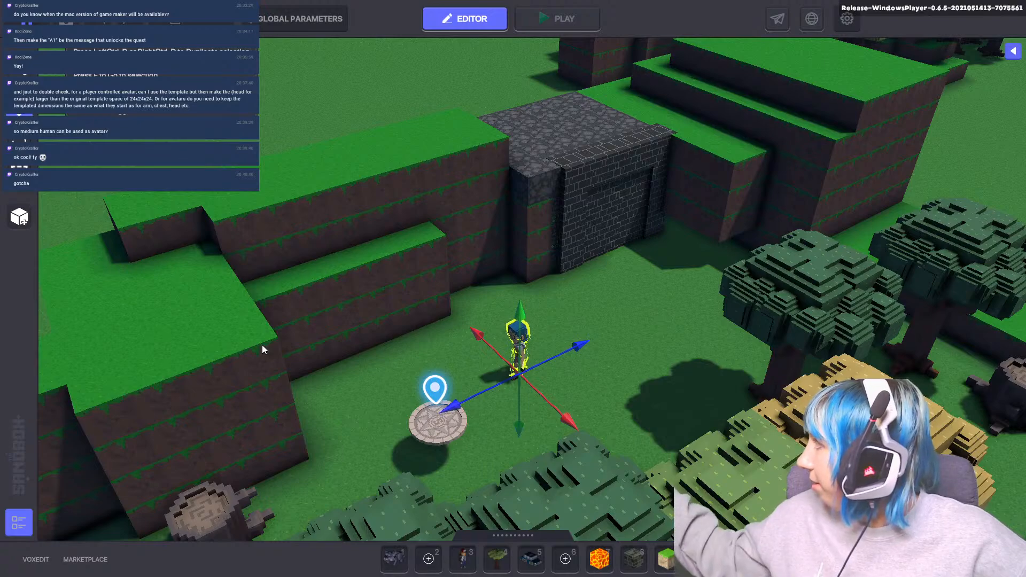
{"action": "middle_click_drag", "start_coordinate": [491, 366], "coordinate": [620, 245]}
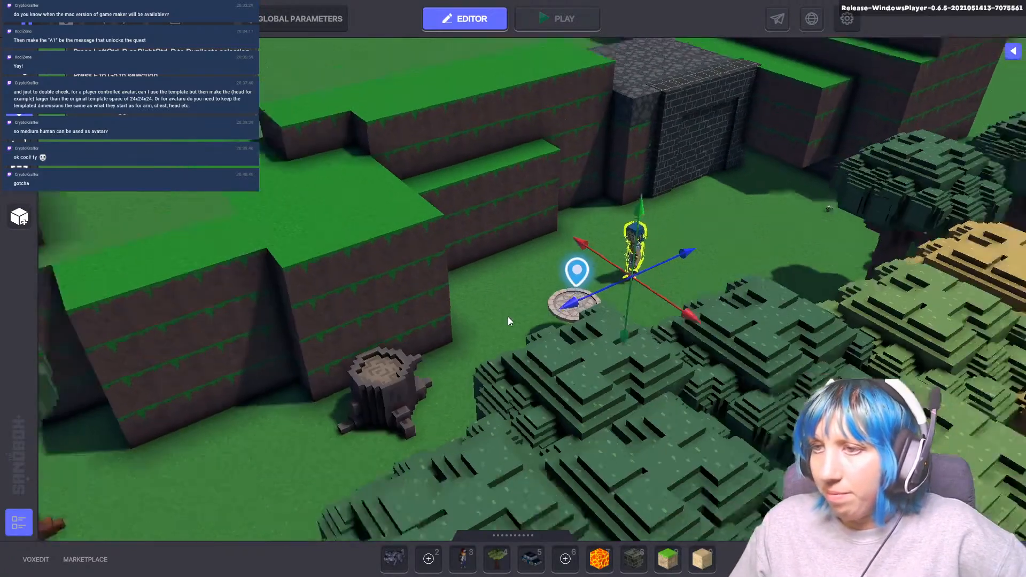
{"action": "scroll", "coordinate": [506, 320], "scroll_direction": "down", "scroll_amount": 3}
{"action": "scroll", "coordinate": [505, 317], "scroll_direction": "down", "scroll_amount": 3}
{"action": "middle_click_drag", "start_coordinate": [567, 320], "coordinate": [477, 392]}
{"action": "scroll", "coordinate": [578, 327], "scroll_direction": "down", "scroll_amount": 4}
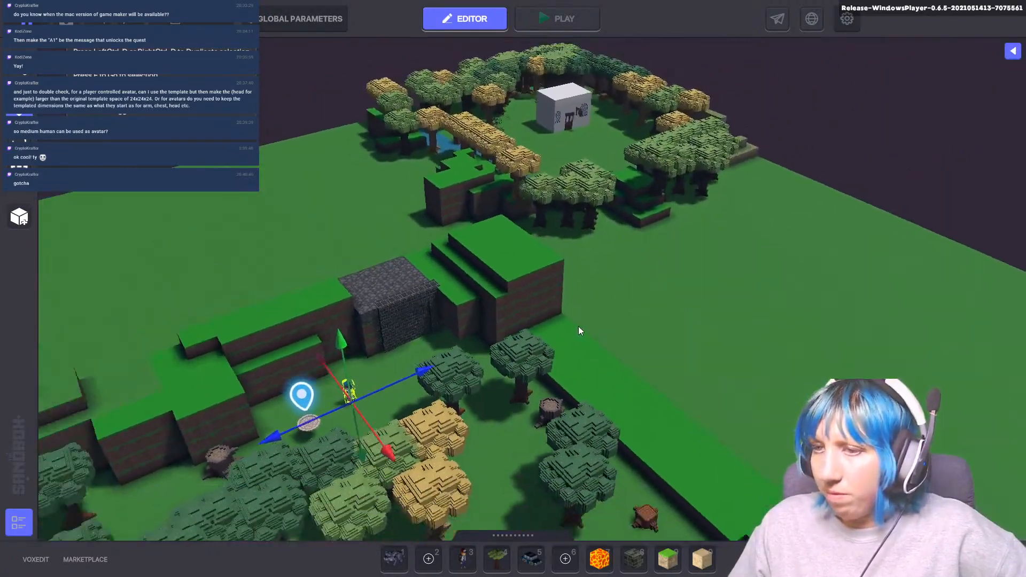
{"action": "middle_click_drag", "start_coordinate": [575, 343], "coordinate": [492, 331]}
{"action": "right_click_drag", "start_coordinate": [492, 331], "coordinate": [732, 375]}
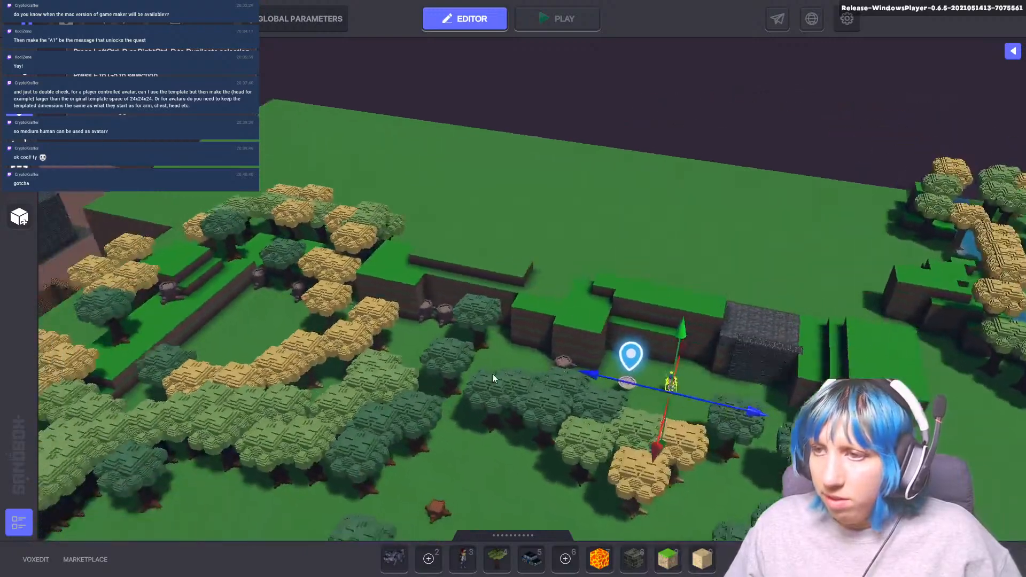
{"action": "right_click_drag", "start_coordinate": [492, 374], "coordinate": [560, 347]}
{"action": "right_click_drag", "start_coordinate": [428, 319], "coordinate": [318, 287]}
{"action": "scroll", "coordinate": [525, 353], "scroll_direction": "down", "scroll_amount": 4}
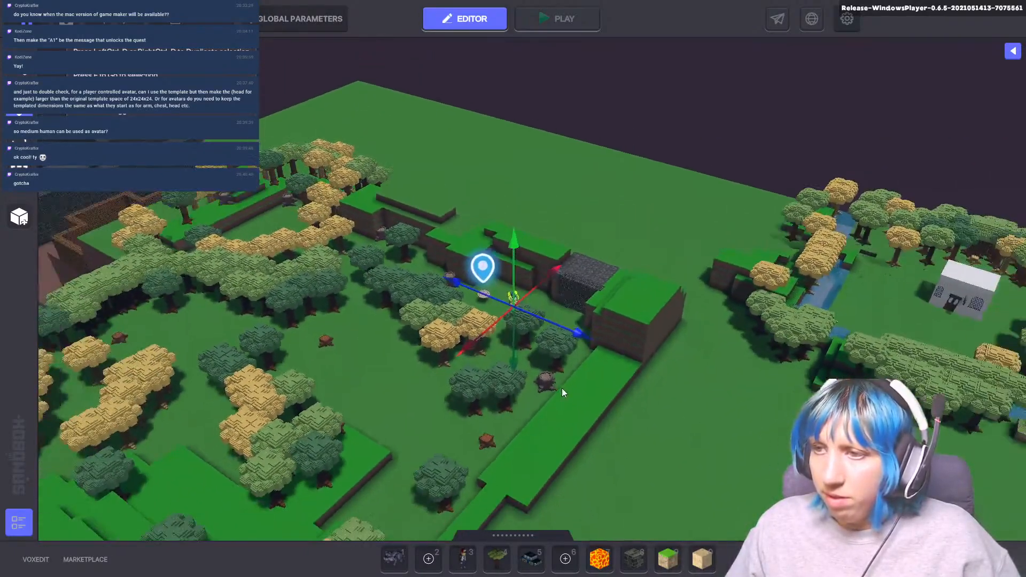
{"action": "right_click_drag", "start_coordinate": [481, 387], "coordinate": [266, 370]}
{"action": "middle_click_drag", "start_coordinate": [526, 386], "coordinate": [491, 386]}
{"action": "scroll", "coordinate": [439, 399], "scroll_direction": "up", "scroll_amount": 4}
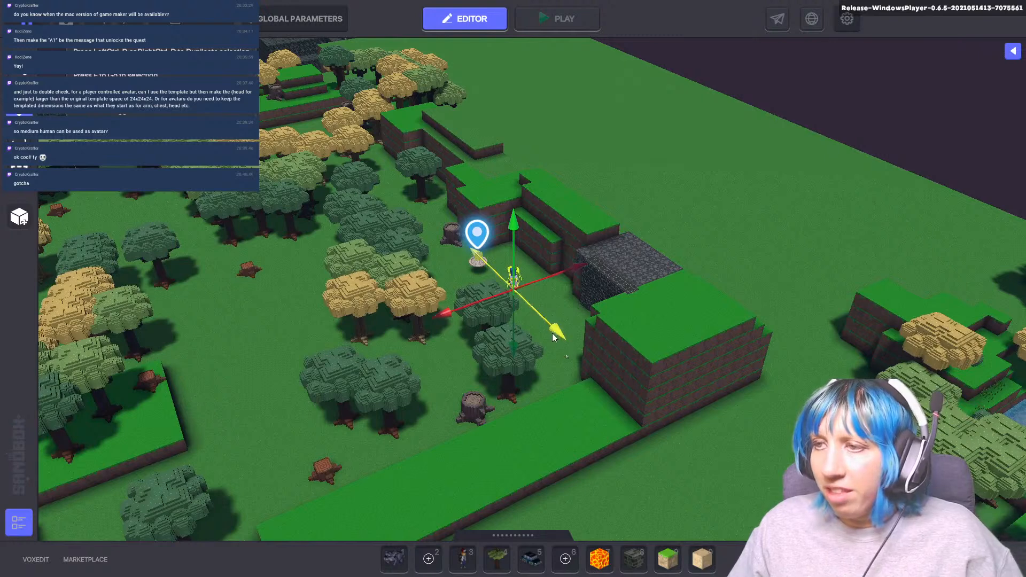
{"action": "left_click_drag", "start_coordinate": [552, 333], "coordinate": [535, 328]}
{"action": "scroll", "coordinate": [508, 324], "scroll_direction": "down", "scroll_amount": 3}
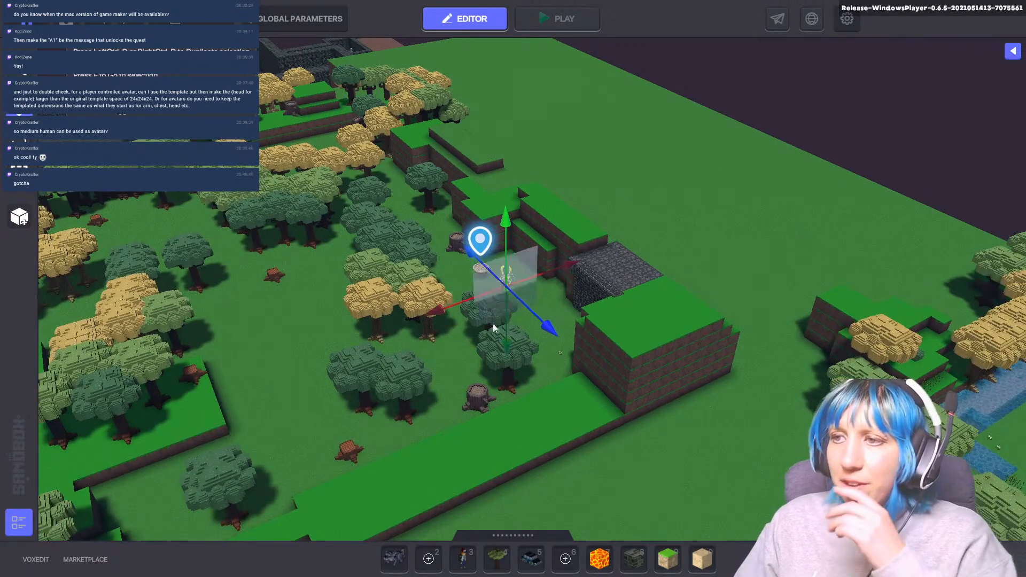
{"action": "scroll", "coordinate": [589, 421], "scroll_direction": "up", "scroll_amount": 3}
{"action": "middle_click_drag", "start_coordinate": [588, 423], "coordinate": [536, 358]}
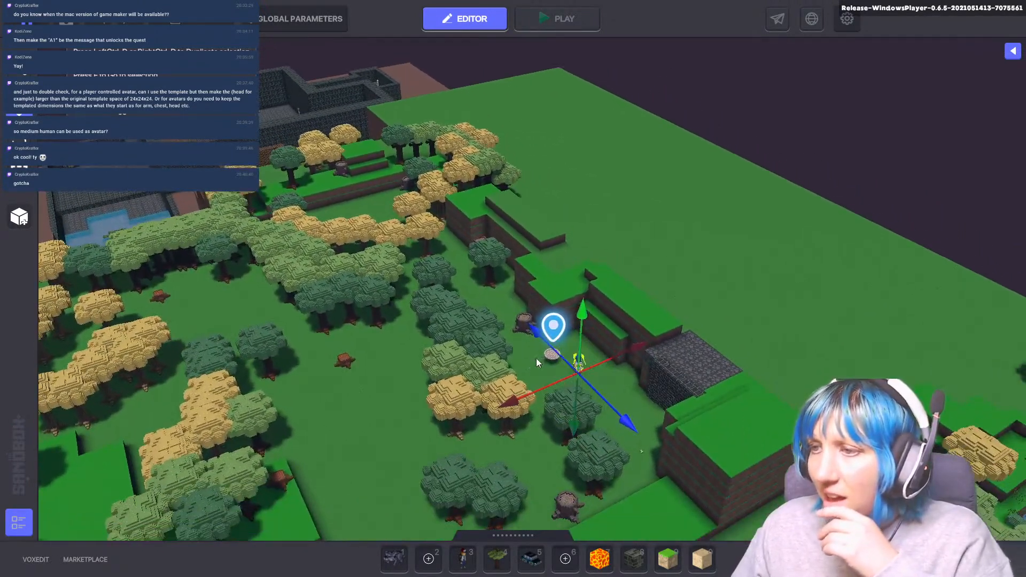
{"action": "scroll", "coordinate": [564, 375], "scroll_direction": "down", "scroll_amount": 1}
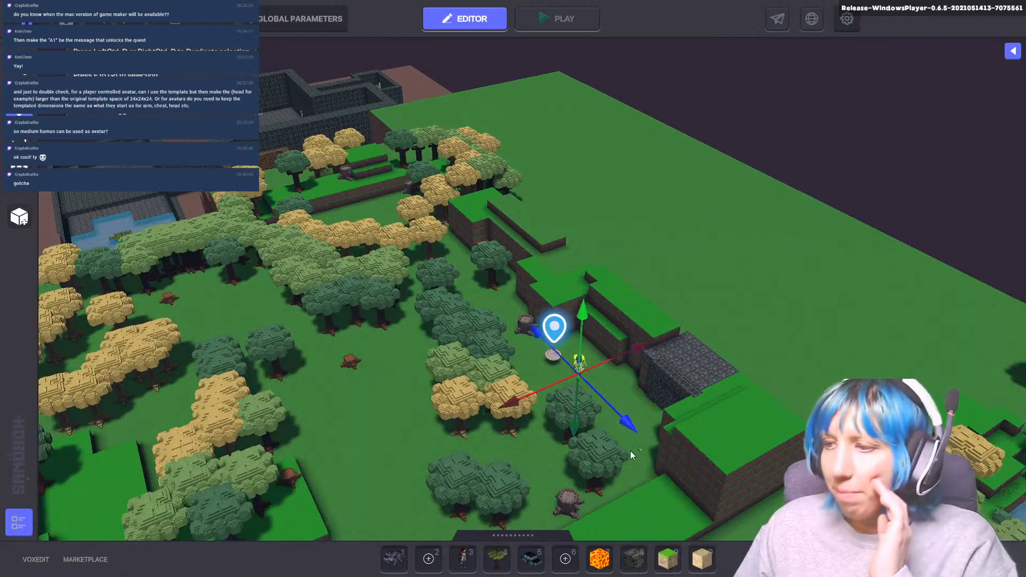
- Deselect the Blue Haired Girl and examine the forest and the area between the stone gate and the river
{"action": "left_click", "coordinate": [639, 452]}
{"action": "mouse_move", "coordinate": [436, 362]}
{"action": "middle_mouse_down"}
{"action": "mouse_move", "coordinate": [777, 448]}
{"action": "mouse_move", "coordinate": [687, 406]}
{"action": "middle_mouse_up"}
{"action": "mouse_move", "coordinate": [687, 405]}
{"action": "right_mouse_down"}
{"action": "mouse_move", "coordinate": [508, 434]}
{"action": "mouse_move", "coordinate": [483, 385]}
{"action": "right_mouse_up"}
{"action": "middle_click_drag", "start_coordinate": [483, 383], "coordinate": [678, 241]}
{"action": "scroll", "coordinate": [678, 367], "scroll_direction": "up", "scroll_amount": 3}
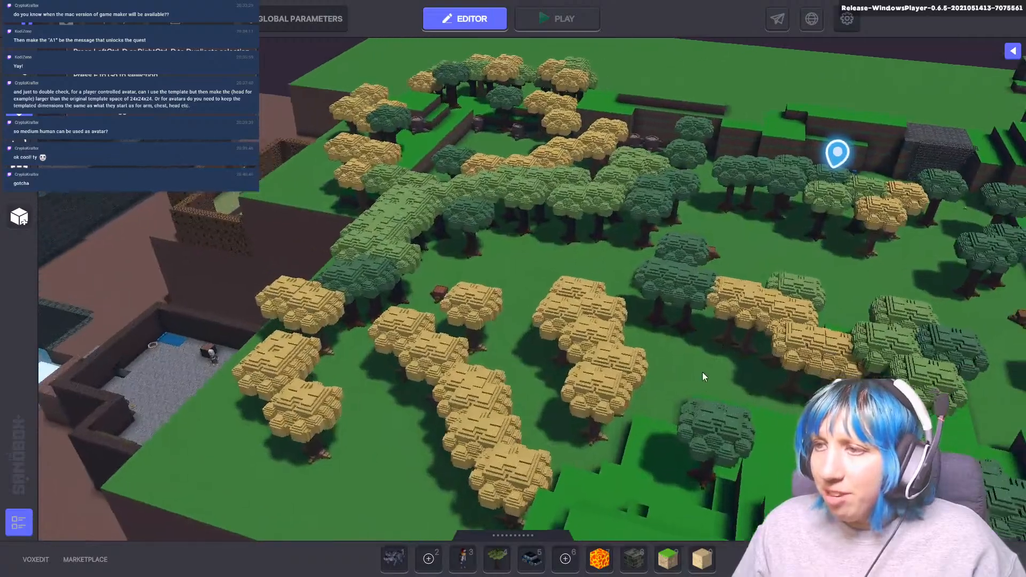
{"action": "mouse_move", "coordinate": [703, 368]}
{"action": "right_mouse_down"}
{"action": "mouse_move", "coordinate": [569, 381]}
{"action": "mouse_move", "coordinate": [689, 389]}
{"action": "mouse_move", "coordinate": [412, 409]}
{"action": "mouse_move", "coordinate": [387, 373]}
{"action": "mouse_move", "coordinate": [363, 376]}
{"action": "right_mouse_up"}
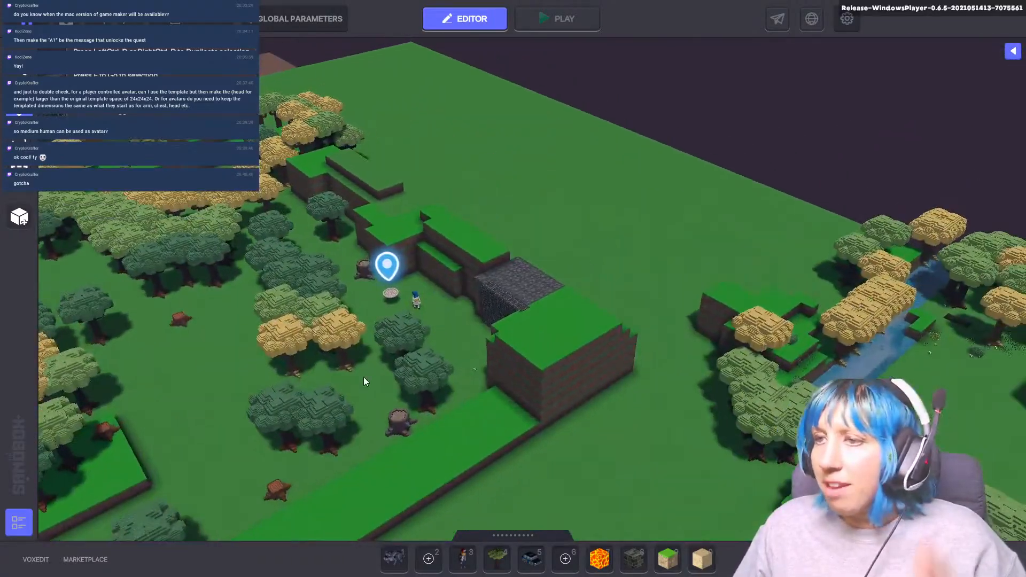
{"action": "scroll", "coordinate": [460, 351], "scroll_direction": "up", "scroll_amount": 2}
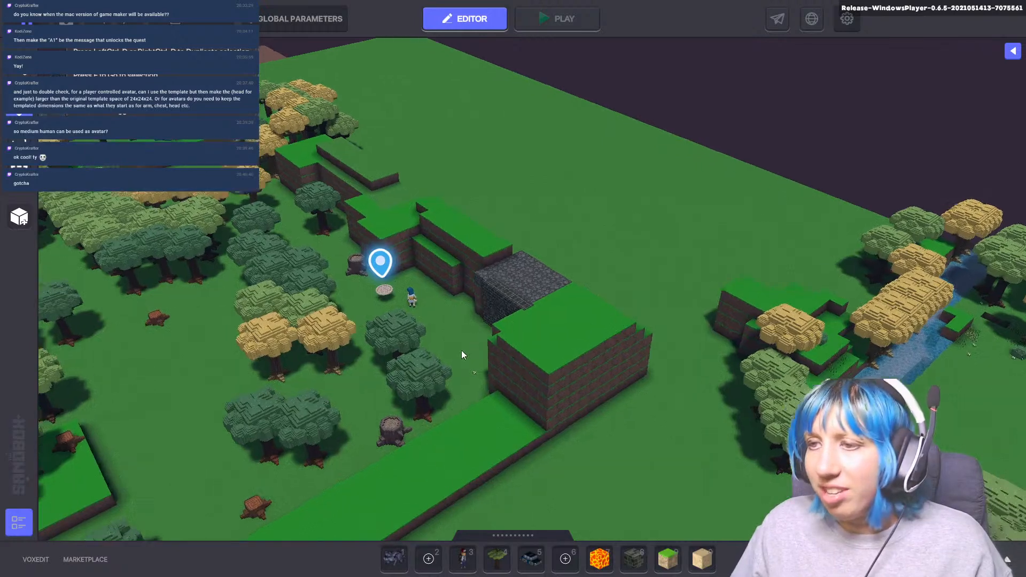
- Switch to Sticky Notes and add the line "waterfall ?" below "task flower" in the to-do note
{"action": "scroll", "coordinate": [342, 400], "scroll_direction": "down", "scroll_amount": 1}
{"action": "middle_click_drag", "start_coordinate": [356, 412], "coordinate": [393, 408]}
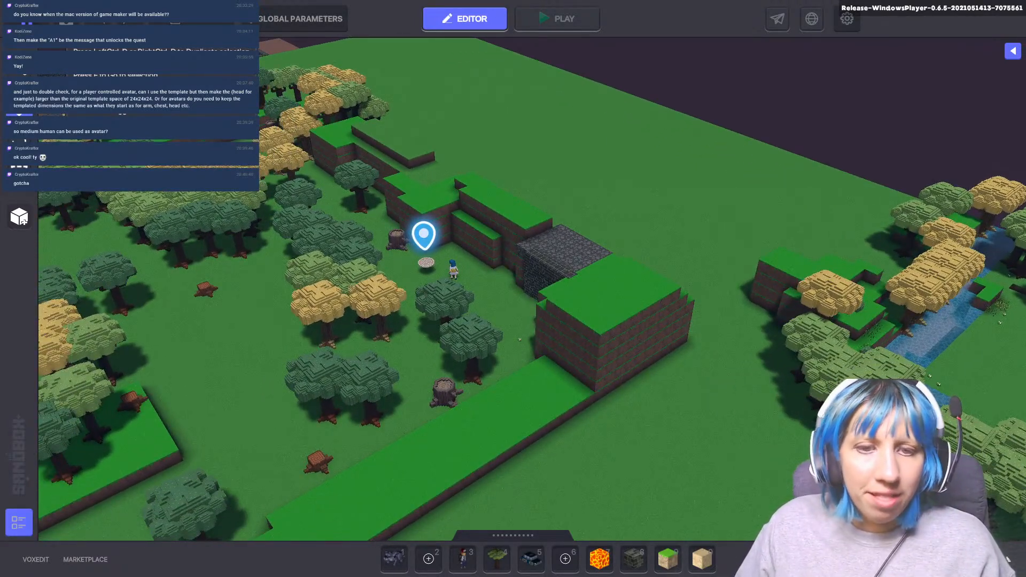
{"action": "key", "text": "alt+Tab"}
{"action": "left_click_drag", "start_coordinate": [96, 46], "coordinate": [113, 47]}
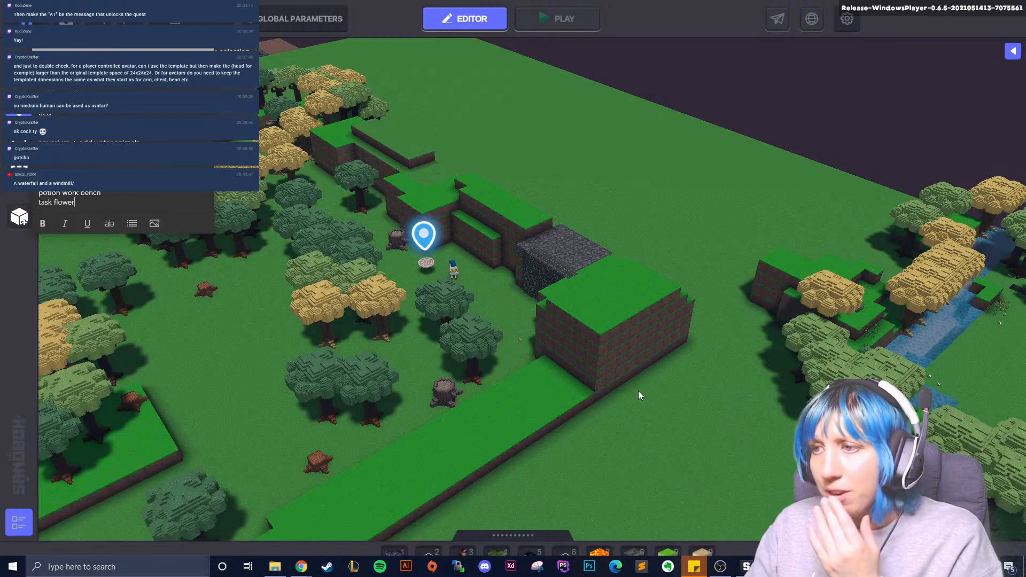
{"action": "left_click", "coordinate": [615, 393]}
{"action": "scroll", "coordinate": [582, 358], "scroll_direction": "up", "scroll_amount": 8}
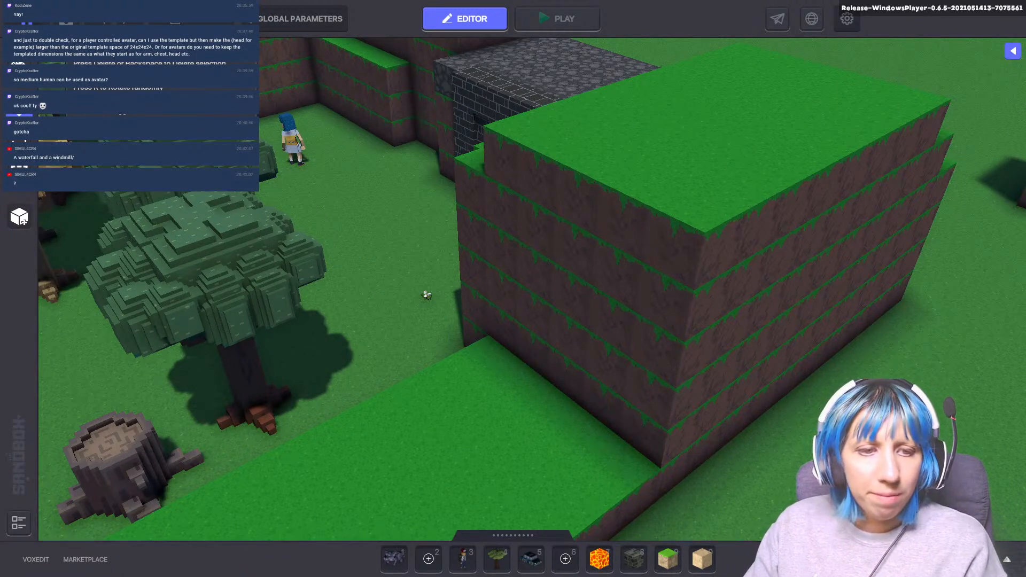
{"action": "key", "text": "alt+Tab"}
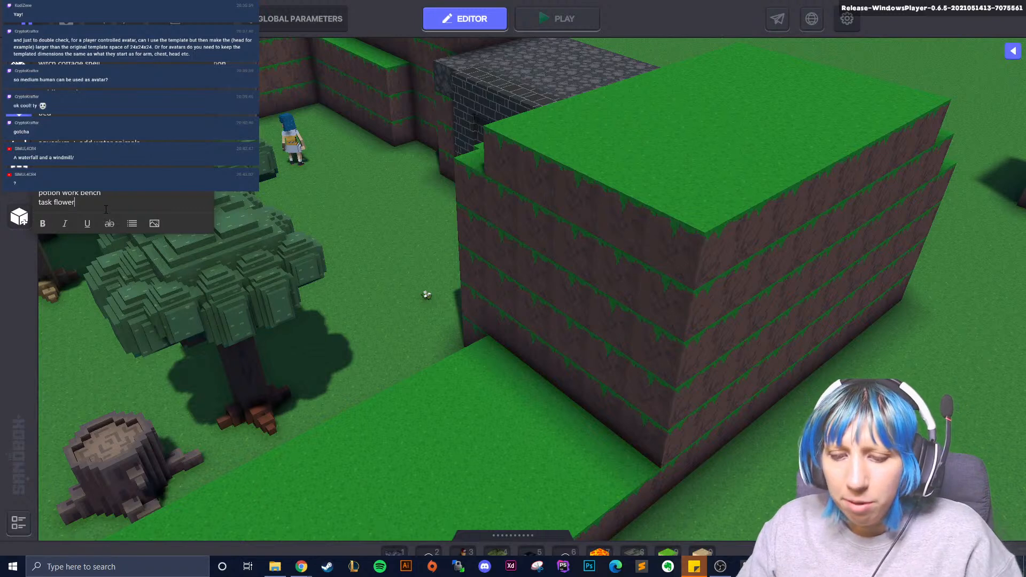
{"action": "key", "text": "Return"}
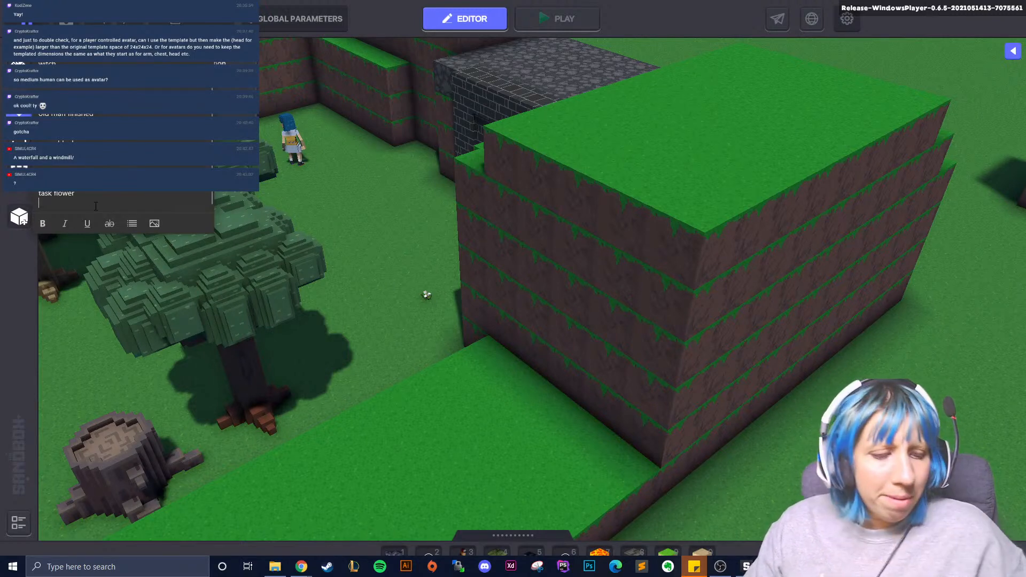
{"action": "type", "text": "waterfall ?"}
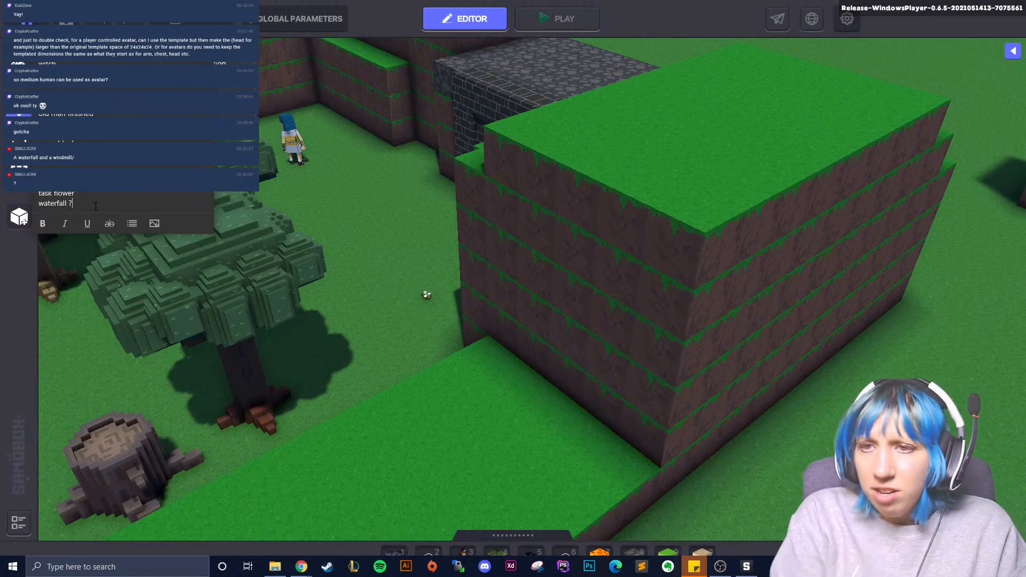
{"action": "left_click", "coordinate": [420, 306]}
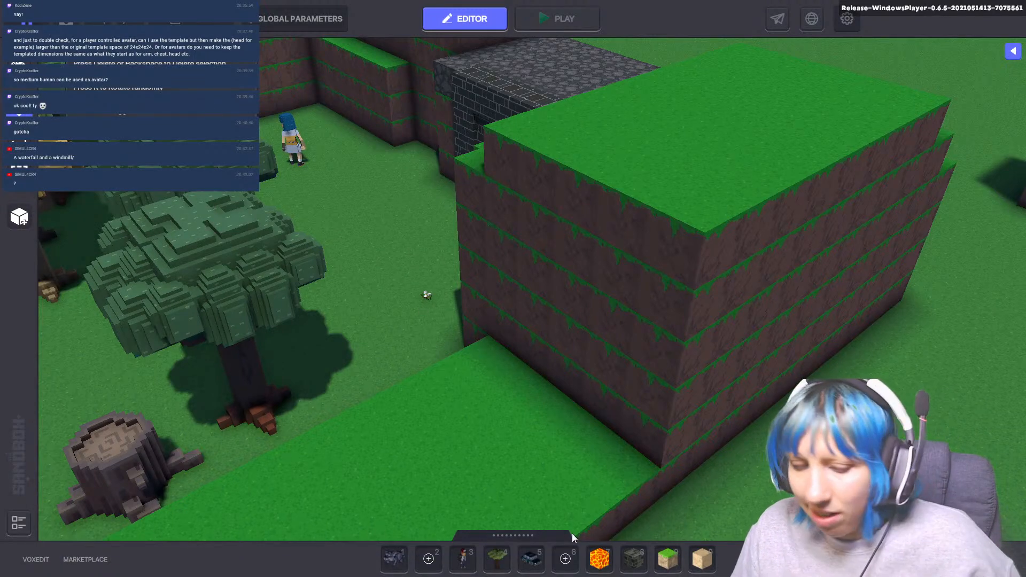
- Pick the Water 01 block from the Blocks category of the asset library
{"action": "left_click", "coordinate": [552, 547]}
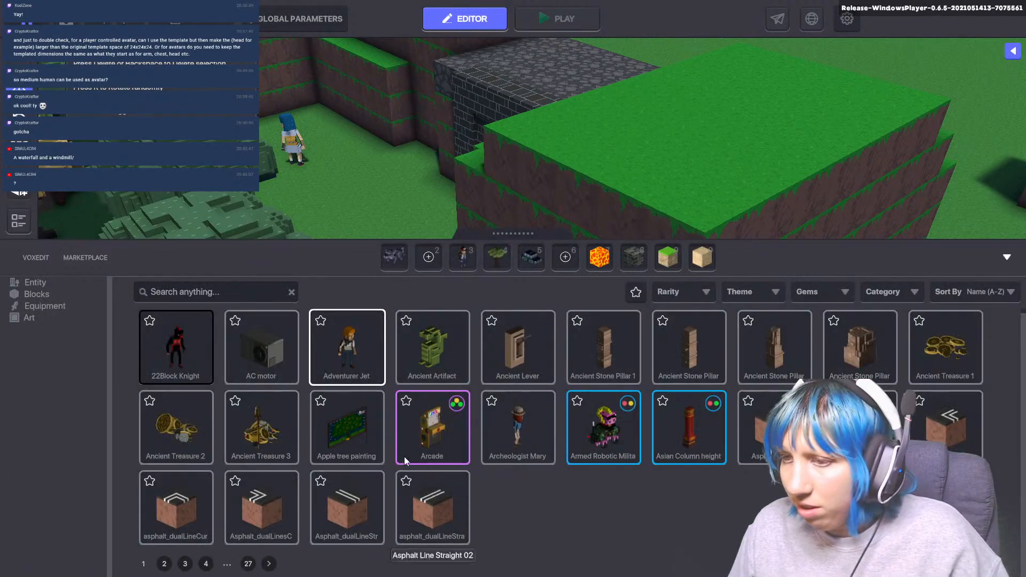
{"action": "left_click", "coordinate": [70, 297]}
{"action": "scroll", "coordinate": [637, 442], "scroll_direction": "down", "scroll_amount": 3}
{"action": "scroll", "coordinate": [615, 449], "scroll_direction": "up", "scroll_amount": 4}
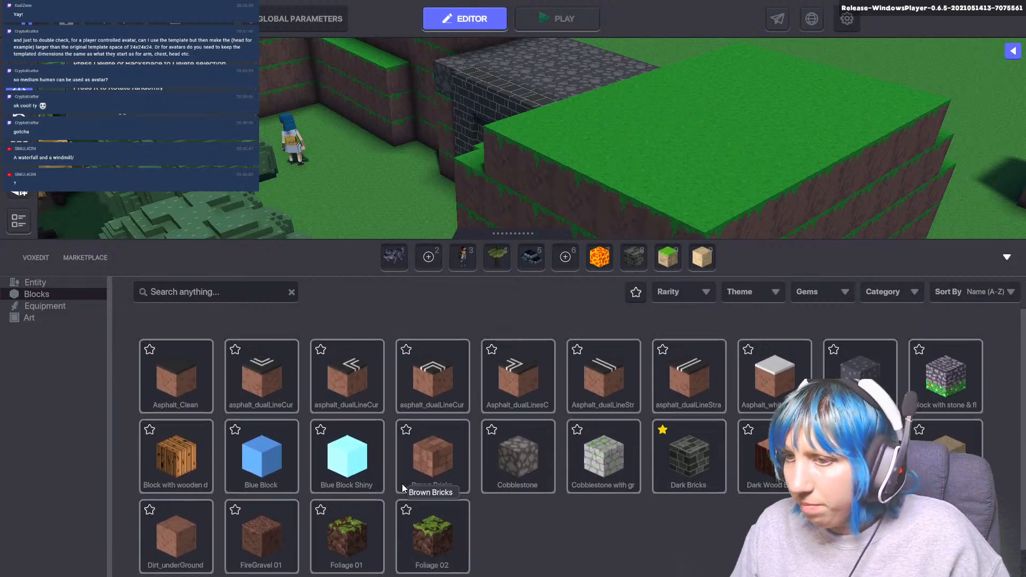
{"action": "left_click", "coordinate": [164, 567]}
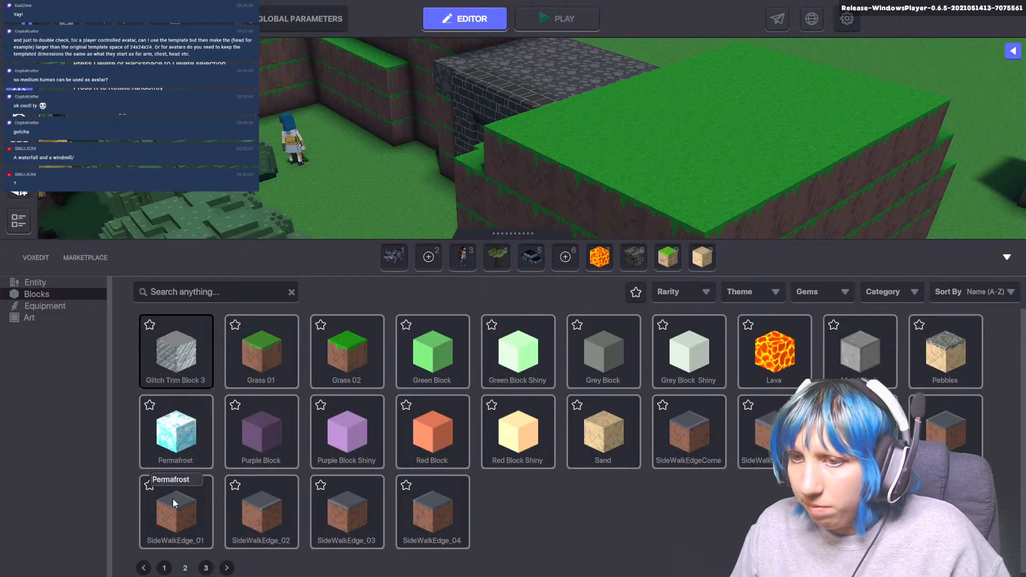
{"action": "left_click", "coordinate": [207, 568]}
{"action": "left_click", "coordinate": [176, 431]}
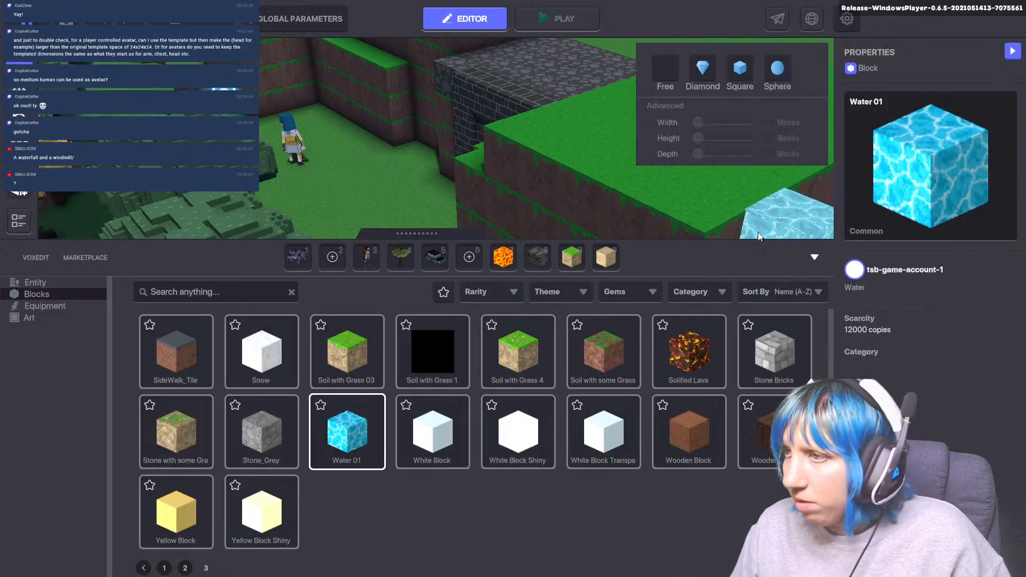
- Build a waterfall of Water 01 down the front of the grass cliff beside the stone gate, with a pool at its foot
{"action": "key", "text": "a"}
{"action": "key", "text": "s"}
{"action": "left_click_drag", "start_coordinate": [348, 114], "coordinate": [403, 205]}
{"action": "middle_click_drag", "start_coordinate": [403, 195], "coordinate": [418, 131]}
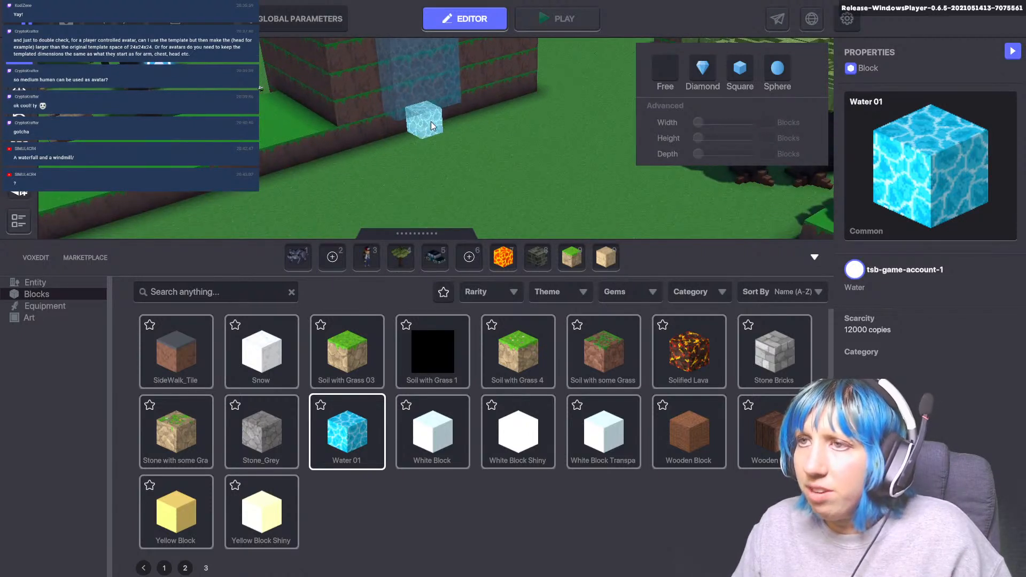
{"action": "left_click_drag", "start_coordinate": [446, 139], "coordinate": [451, 159]}
{"action": "scroll", "coordinate": [474, 165], "scroll_direction": "down", "scroll_amount": 3}
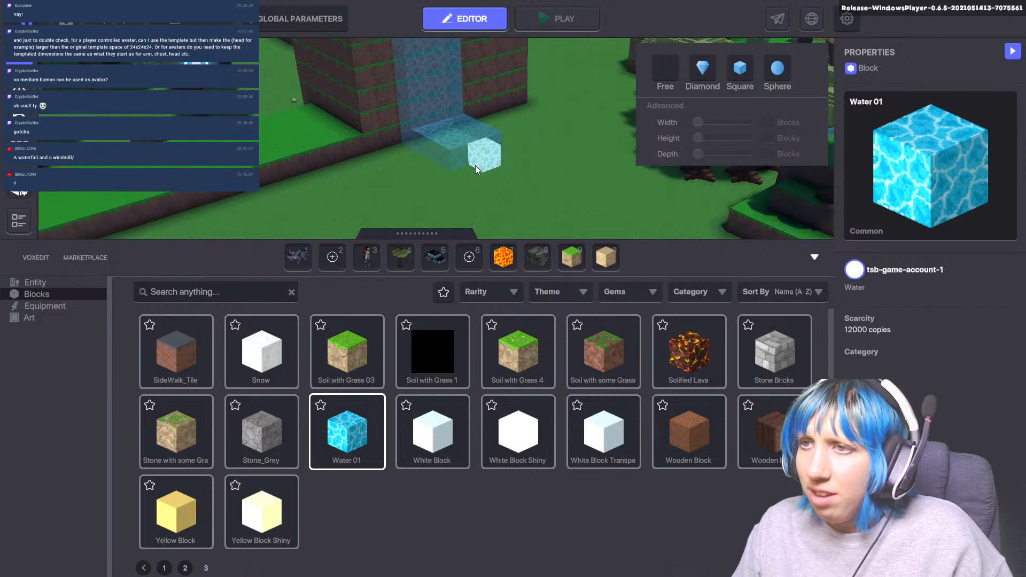
- Try to set a basin of Water 01 into the cliff top so that it feeds the waterfall
{"action": "middle_click_drag", "start_coordinate": [476, 166], "coordinate": [402, 192]}
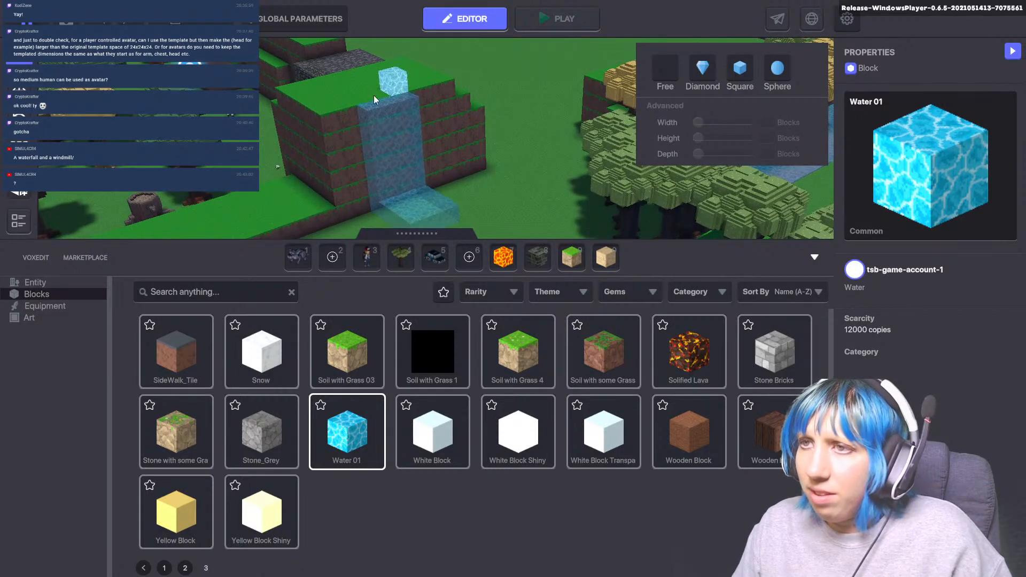
{"action": "left_click_drag", "start_coordinate": [373, 95], "coordinate": [341, 91]}
{"action": "middle_click_drag", "start_coordinate": [370, 192], "coordinate": [389, 230]}
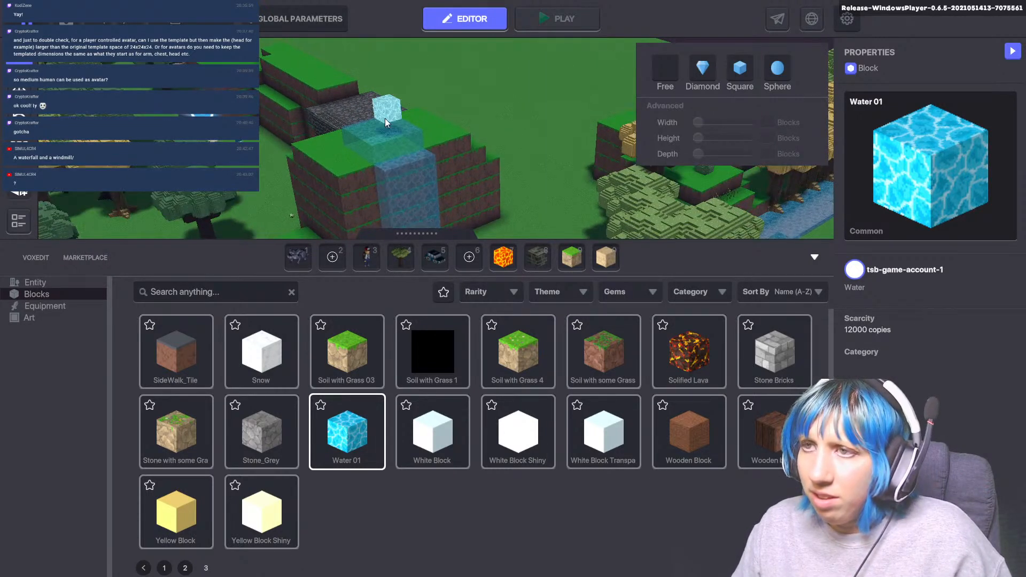
{"action": "left_click_drag", "start_coordinate": [385, 121], "coordinate": [374, 162]}
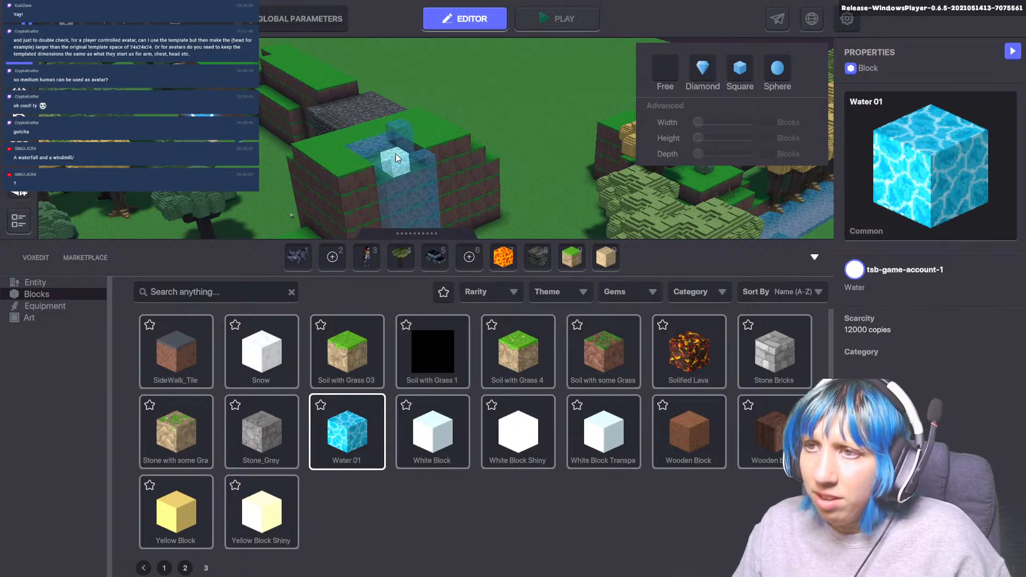
{"action": "key", "text": "ctrl+z"}
{"action": "scroll", "coordinate": [401, 148], "scroll_direction": "up", "scroll_amount": 3}
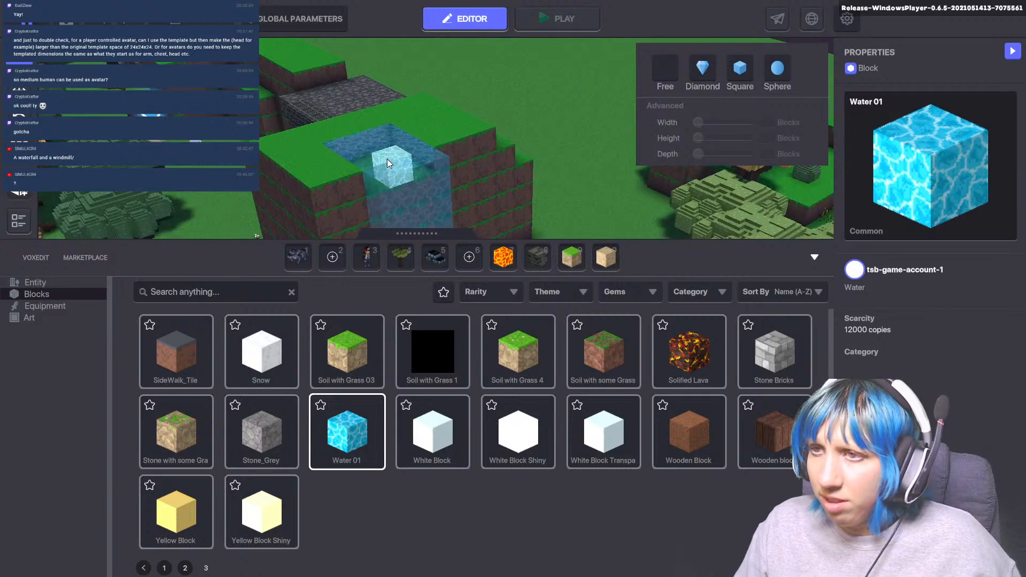
{"action": "scroll", "coordinate": [488, 206], "scroll_direction": "down", "scroll_amount": 2}
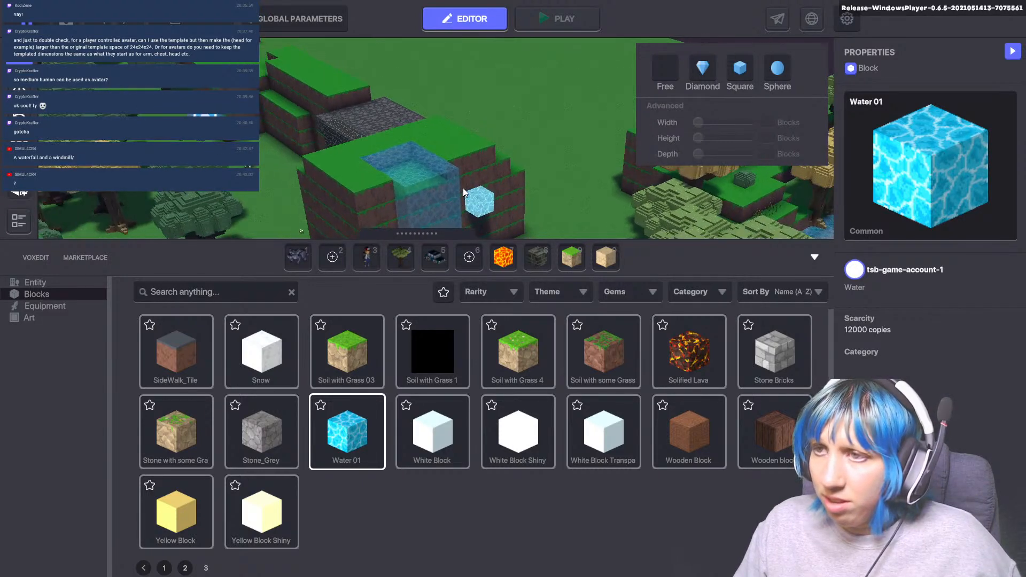
- Undo the water on the cliff top and remove the waterfall and the pool at its foot
{"action": "middle_click_drag", "start_coordinate": [465, 195], "coordinate": [454, 142]}
{"action": "scroll", "coordinate": [455, 145], "scroll_direction": "up", "scroll_amount": 5}
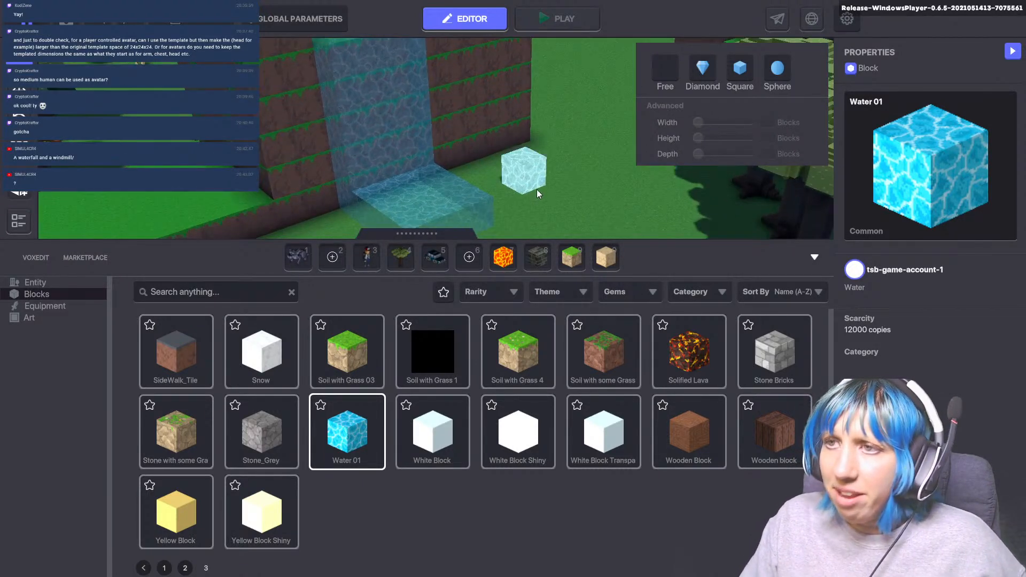
{"action": "scroll", "coordinate": [538, 192], "scroll_direction": "down", "scroll_amount": 5}
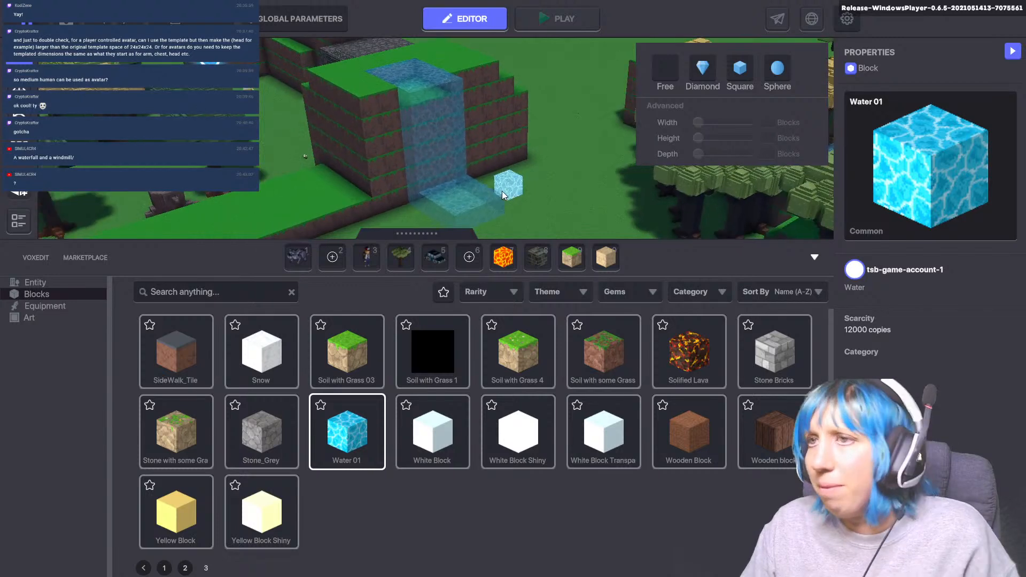
{"action": "middle_click_drag", "start_coordinate": [395, 71], "coordinate": [364, 91]}
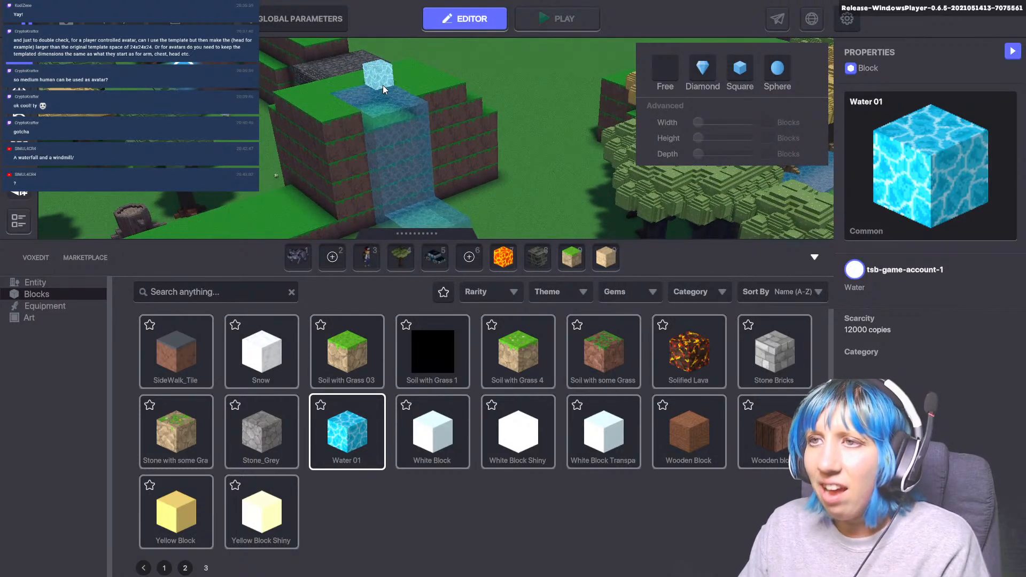
{"action": "middle_click_drag", "start_coordinate": [417, 175], "coordinate": [382, 194]}
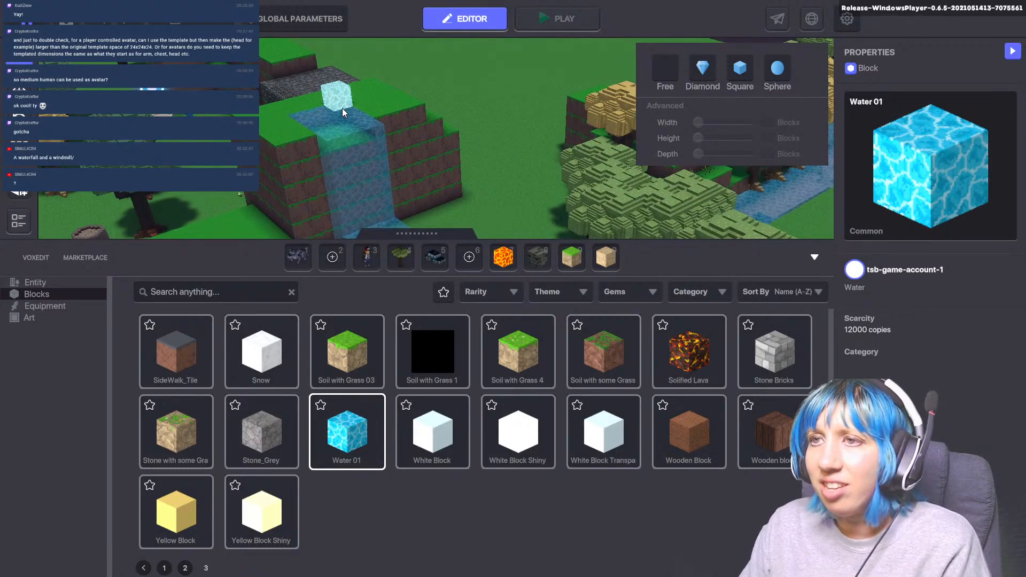
{"action": "key", "text": "ctrl+z"}
{"action": "key", "text": "ctrl+z"}
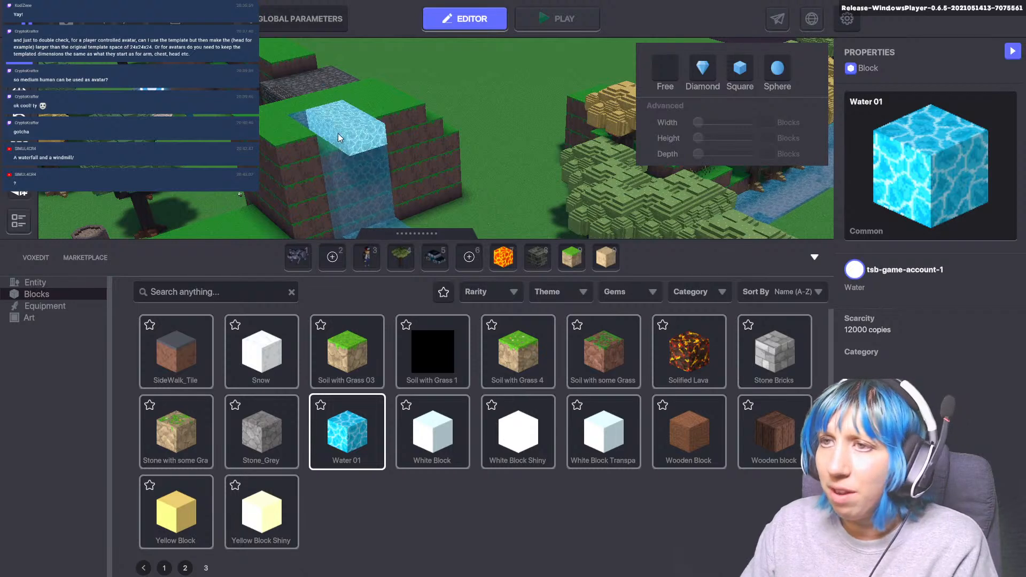
{"action": "scroll", "coordinate": [352, 164], "scroll_direction": "up", "scroll_amount": 2}
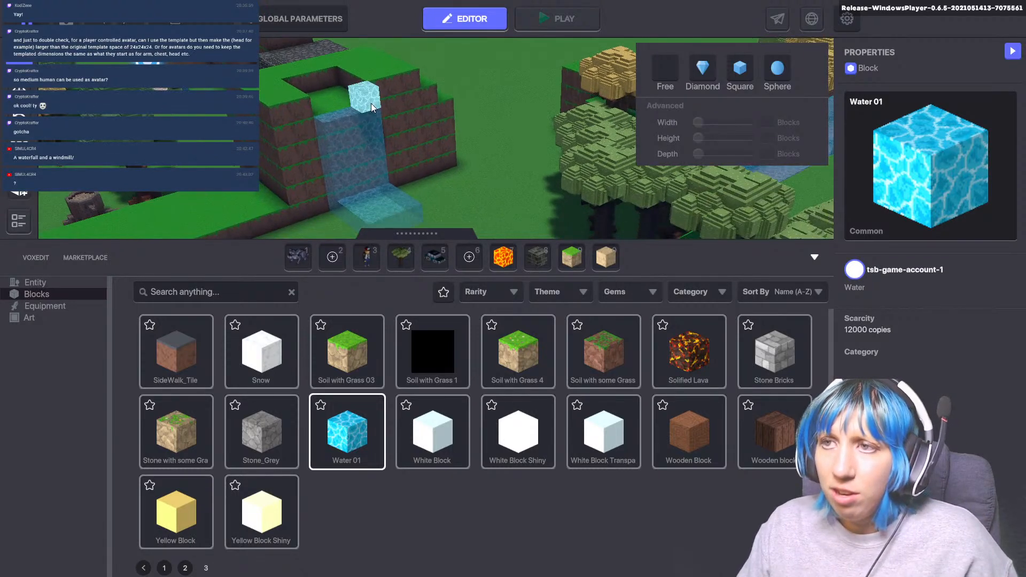
{"action": "mouse_move", "coordinate": [360, 159]}
{"action": "left_mouse_down"}
{"action": "mouse_move", "coordinate": [348, 200]}
{"action": "mouse_move", "coordinate": [375, 209]}
{"action": "left_mouse_up"}
{"action": "middle_click_drag", "start_coordinate": [408, 181], "coordinate": [490, 183]}
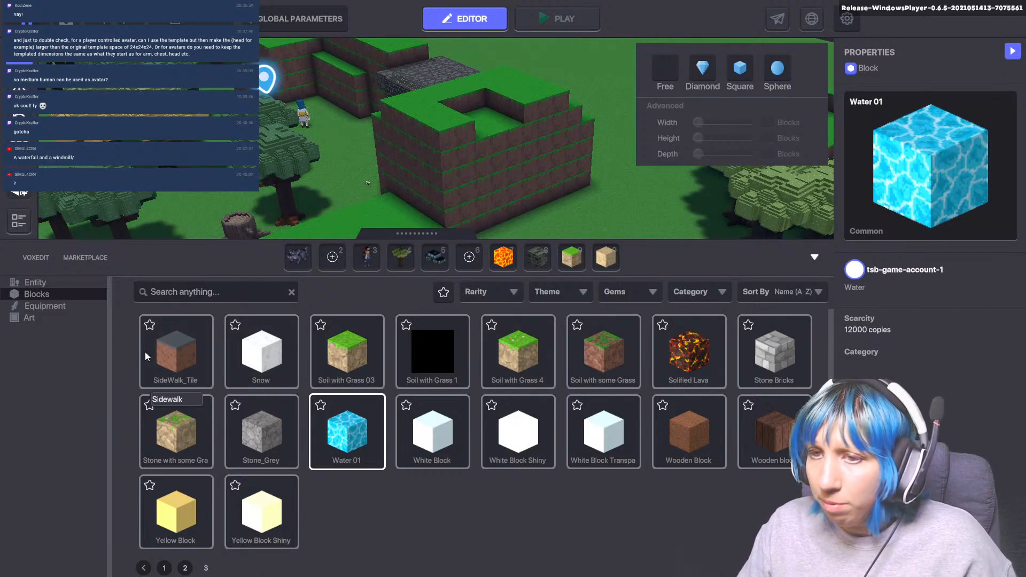
- Fill the hole in the cliff top with Grass 02 blocks
{"action": "left_click", "coordinate": [185, 567]}
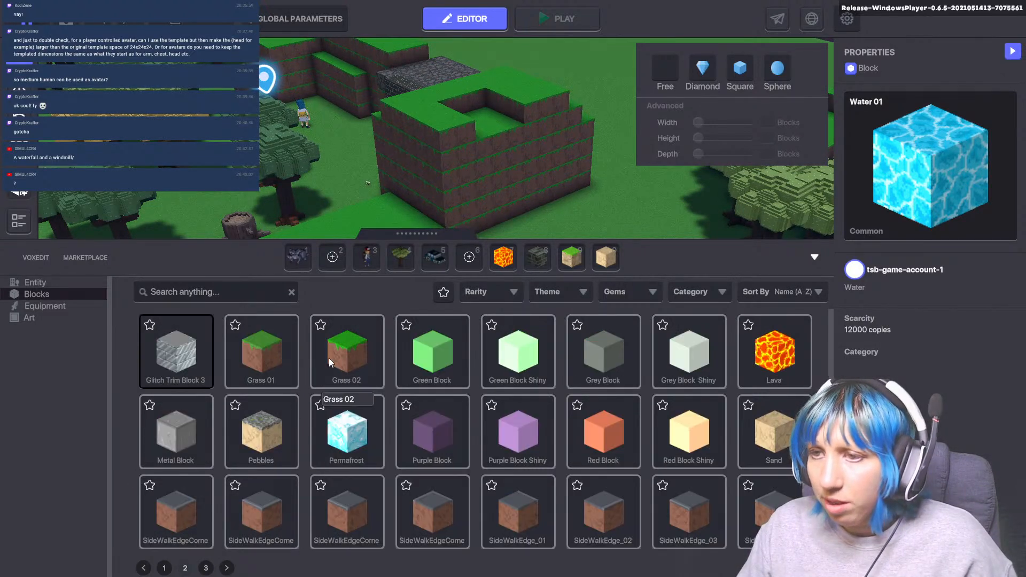
{"action": "left_click", "coordinate": [336, 359]}
{"action": "left_click_drag", "start_coordinate": [492, 110], "coordinate": [479, 135]}
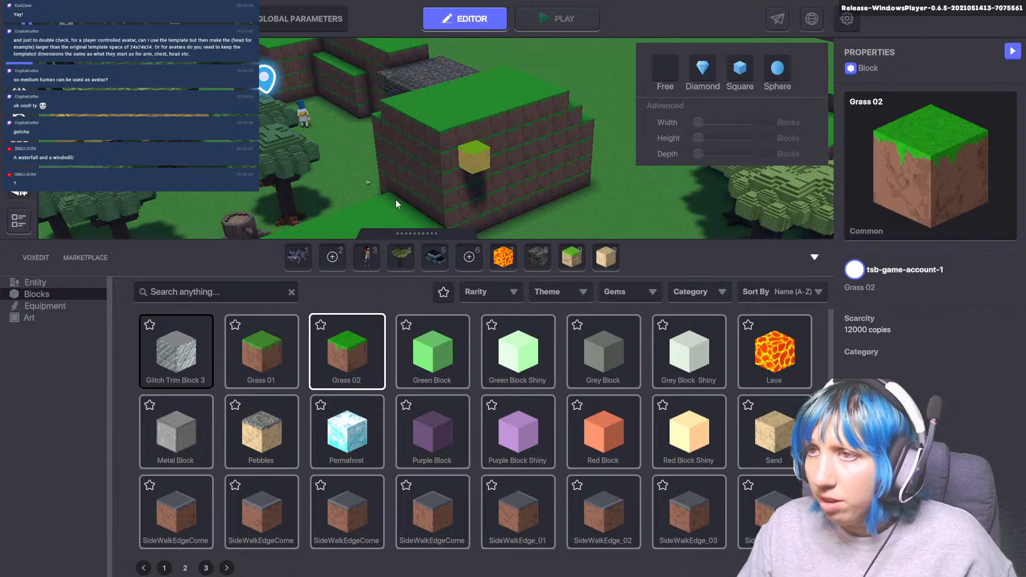
- Collapse the asset library and survey the grass cliff, the stone gate, the river and the white house
{"action": "scroll", "coordinate": [316, 214], "scroll_direction": "down", "scroll_amount": 1}
{"action": "scroll", "coordinate": [317, 214], "scroll_direction": "down", "scroll_amount": 1}
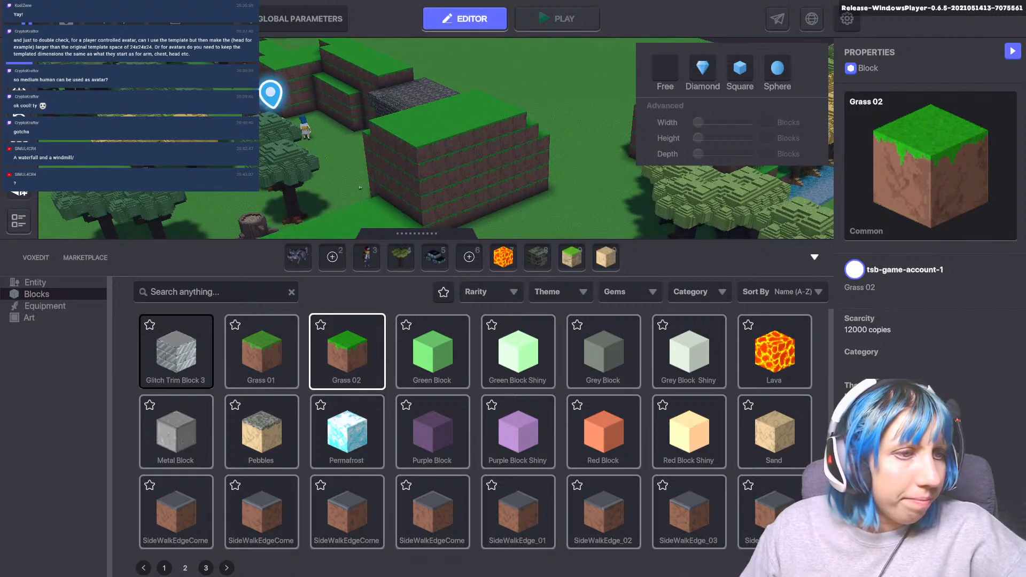
{"action": "scroll", "coordinate": [306, 176], "scroll_direction": "down", "scroll_amount": 2}
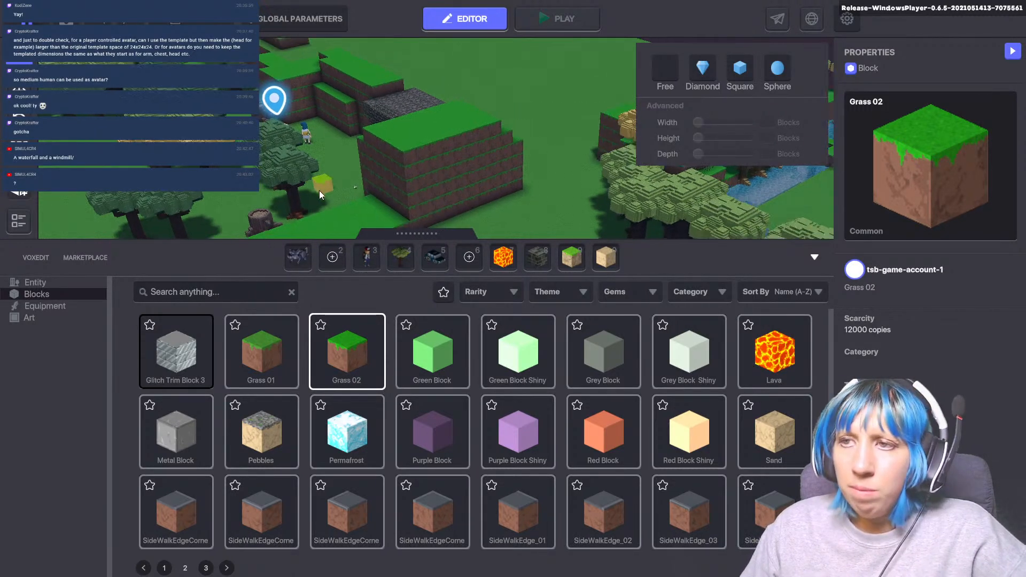
{"action": "middle_click_drag", "start_coordinate": [306, 176], "coordinate": [620, 200]}
{"action": "left_click", "coordinate": [814, 257]}
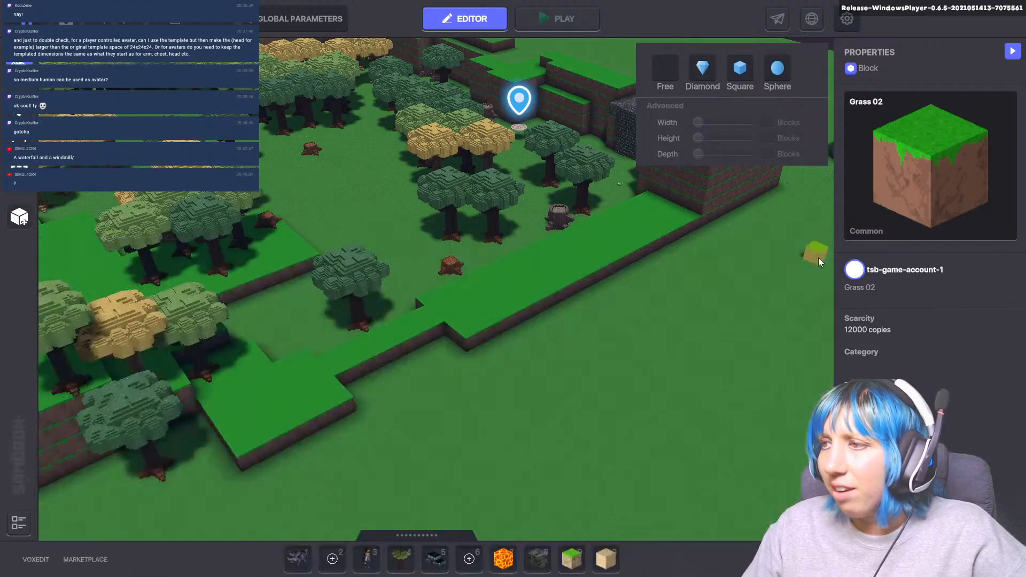
{"action": "scroll", "coordinate": [505, 248], "scroll_direction": "up", "scroll_amount": 3}
{"action": "middle_click_drag", "start_coordinate": [405, 319], "coordinate": [239, 465]}
{"action": "right_click_drag", "start_coordinate": [271, 403], "coordinate": [344, 364]}
{"action": "middle_click_drag", "start_coordinate": [344, 369], "coordinate": [162, 398]}
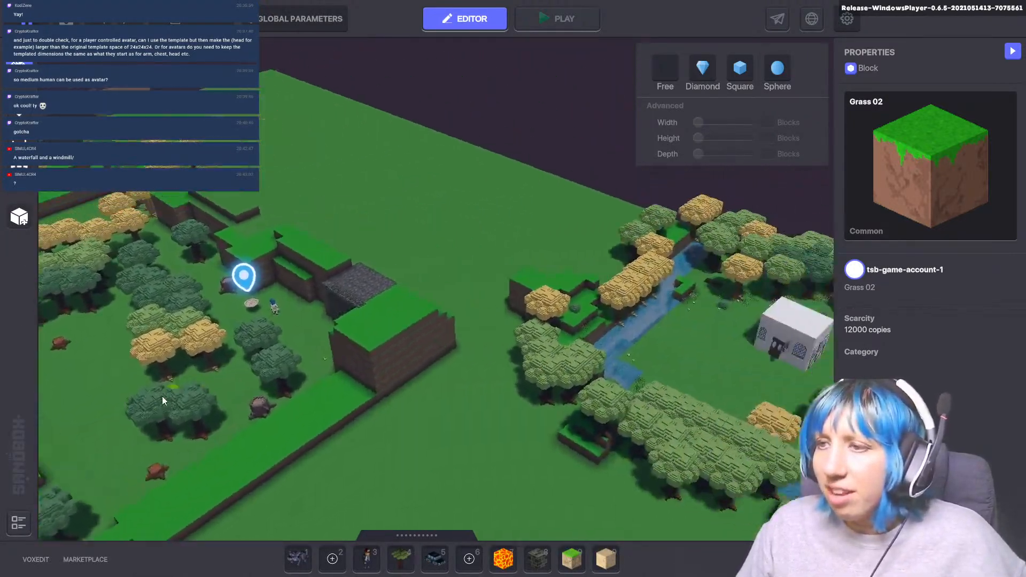
- Examine the forest and the cliff wall around the Blue Haired Girl from several angles
{"action": "right_click_drag", "start_coordinate": [162, 398], "coordinate": [634, 355]}
{"action": "middle_click_drag", "start_coordinate": [376, 383], "coordinate": [501, 344]}
{"action": "right_click_drag", "start_coordinate": [500, 345], "coordinate": [243, 375]}
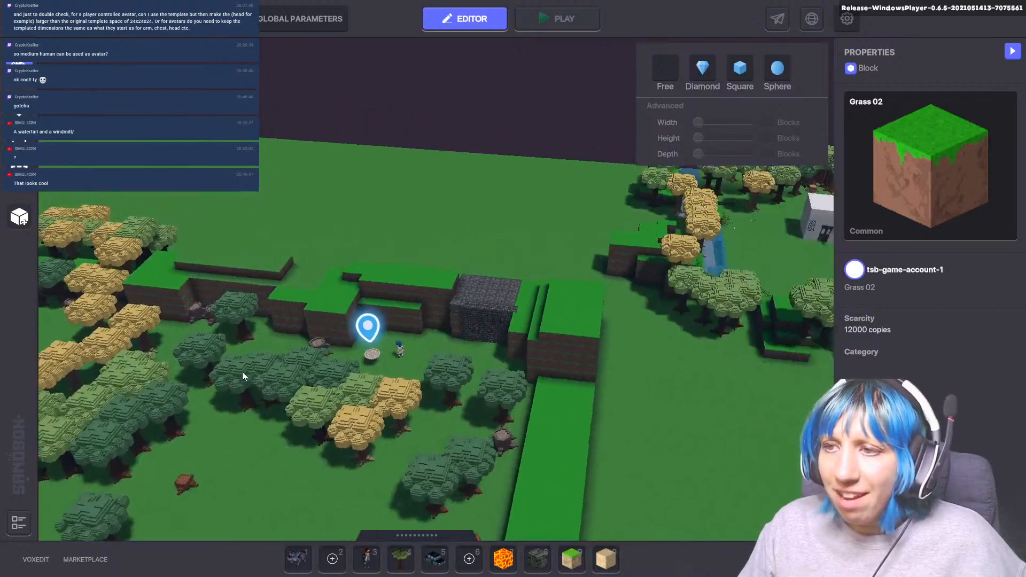
{"action": "middle_click_drag", "start_coordinate": [243, 375], "coordinate": [631, 318]}
{"action": "right_click_drag", "start_coordinate": [630, 317], "coordinate": [575, 336]}
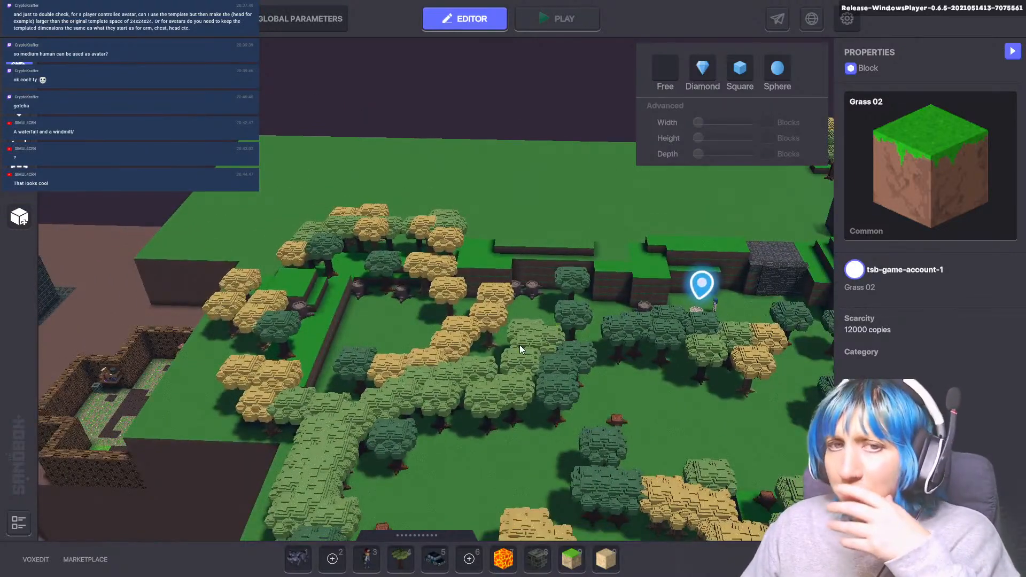
{"action": "middle_click_drag", "start_coordinate": [455, 390], "coordinate": [263, 376]}
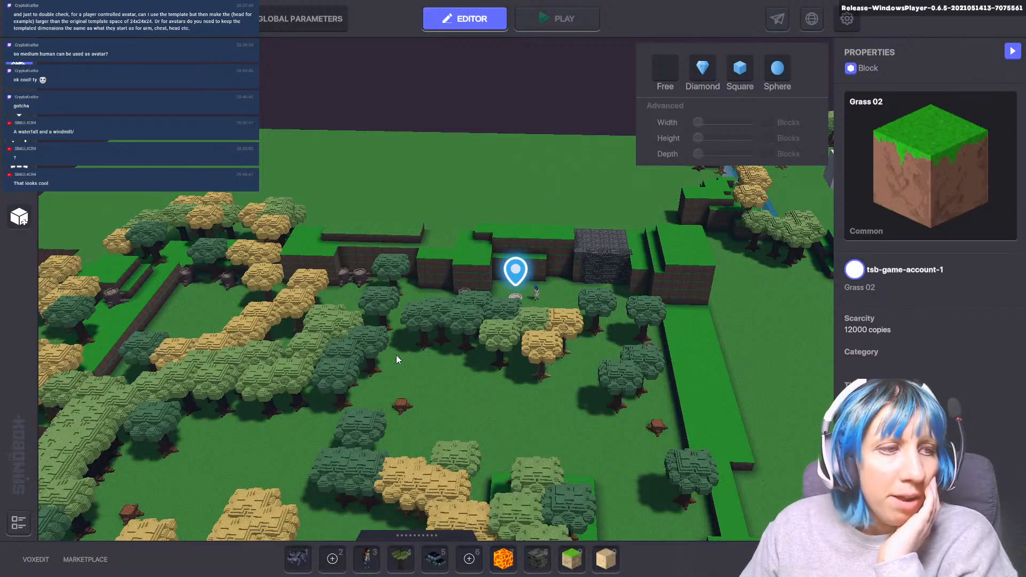
{"action": "middle_click_drag", "start_coordinate": [396, 354], "coordinate": [323, 361]}
{"action": "scroll", "coordinate": [388, 432], "scroll_direction": "up", "scroll_amount": 1}
{"action": "scroll", "coordinate": [522, 347], "scroll_direction": "up", "scroll_amount": 1}
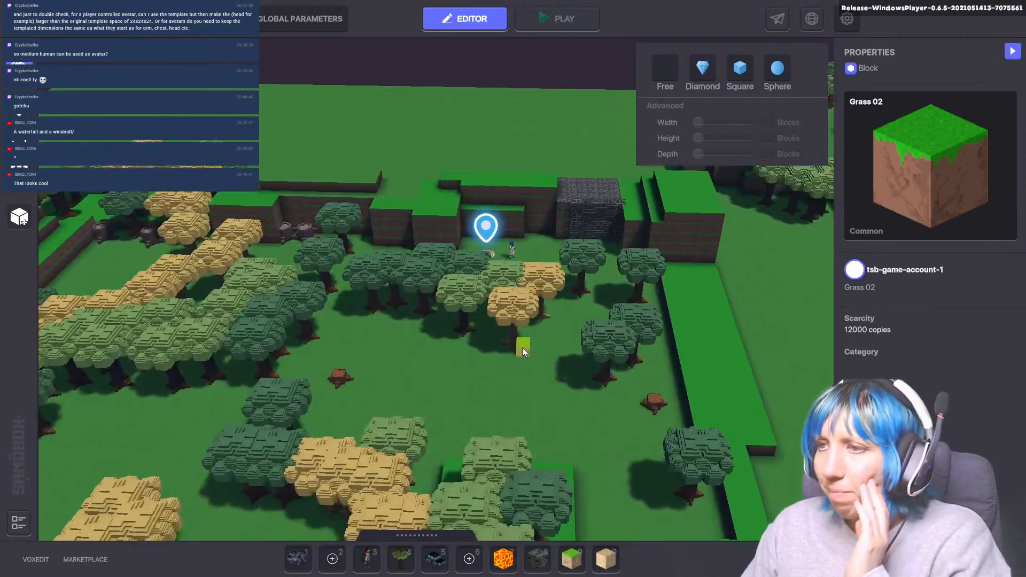
- Survey the forest, the grass plateau and the walled stone room with the desk, potted plants and wooden platform
{"action": "scroll", "coordinate": [522, 347], "scroll_direction": "up", "scroll_amount": 2}
{"action": "middle_click_drag", "start_coordinate": [483, 371], "coordinate": [585, 383]}
{"action": "scroll", "coordinate": [419, 398], "scroll_direction": "up", "scroll_amount": 3}
{"action": "scroll", "coordinate": [418, 398], "scroll_direction": "down", "scroll_amount": 5}
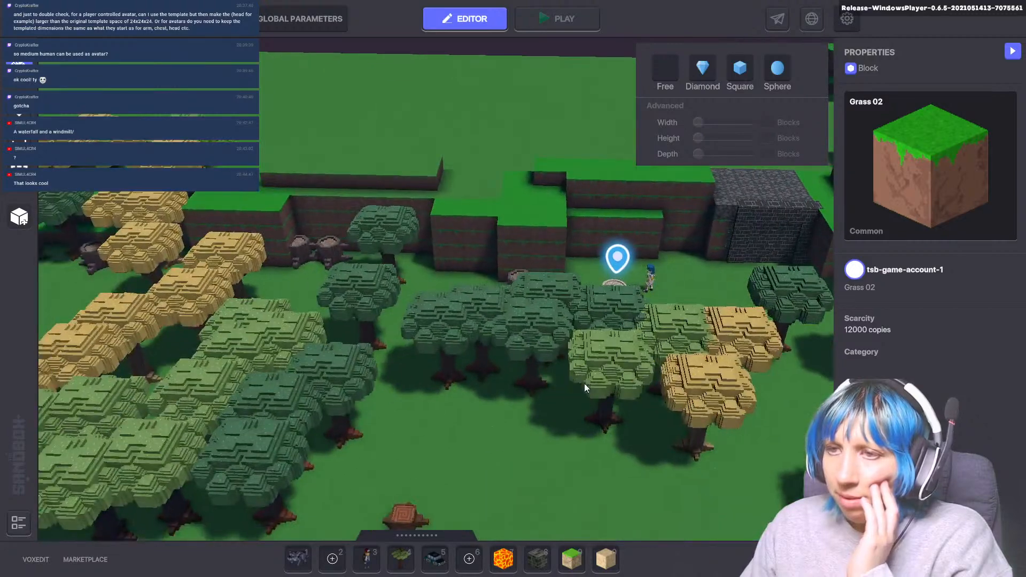
{"action": "scroll", "coordinate": [584, 383], "scroll_direction": "down", "scroll_amount": 3}
{"action": "middle_click_drag", "start_coordinate": [357, 377], "coordinate": [898, 259]}
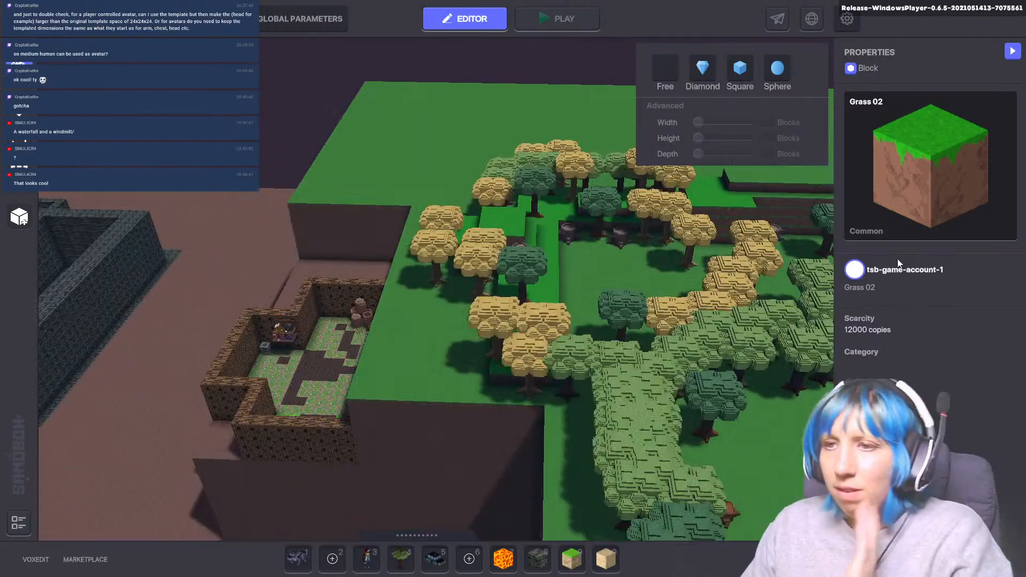
{"action": "middle_click_drag", "start_coordinate": [135, 300], "coordinate": [392, 358]}
{"action": "scroll", "coordinate": [380, 349], "scroll_direction": "up", "scroll_amount": 6}
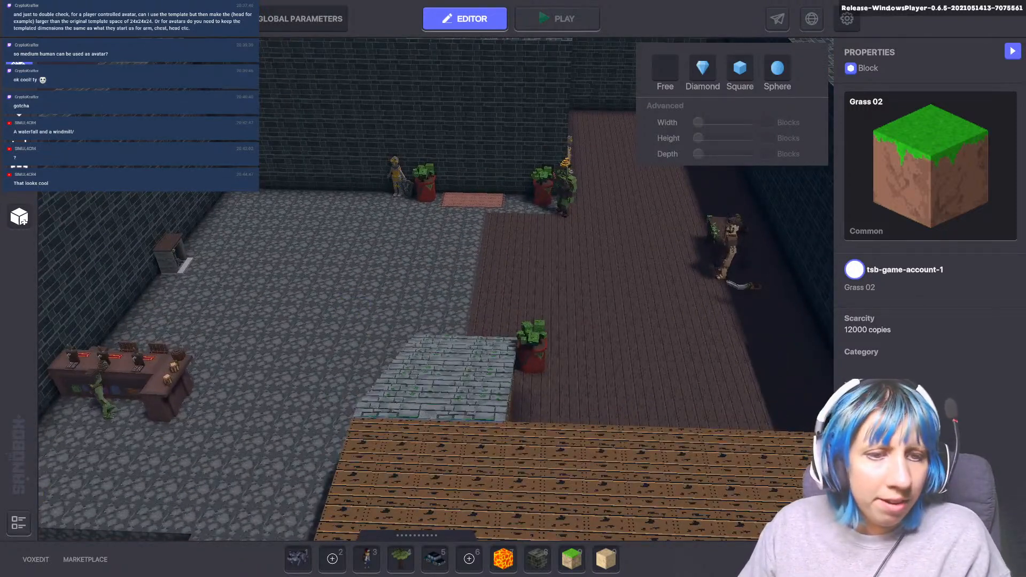
- Switch to the sticky note, add the lines "tavern bench" and "tavern door and windows", and return to the level editor
{"action": "key", "text": "alt+Tab"}
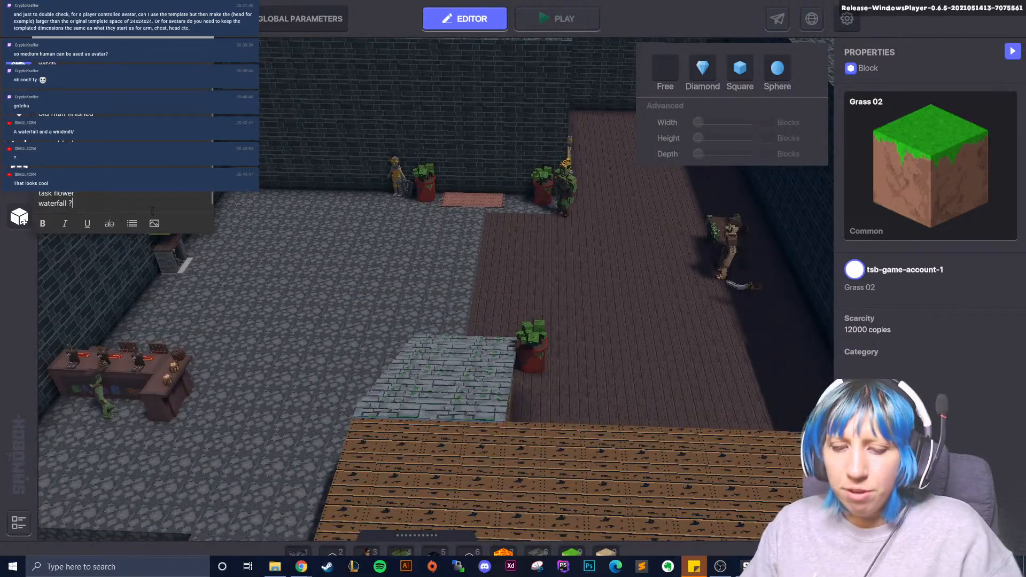
{"action": "key", "text": "Return"}
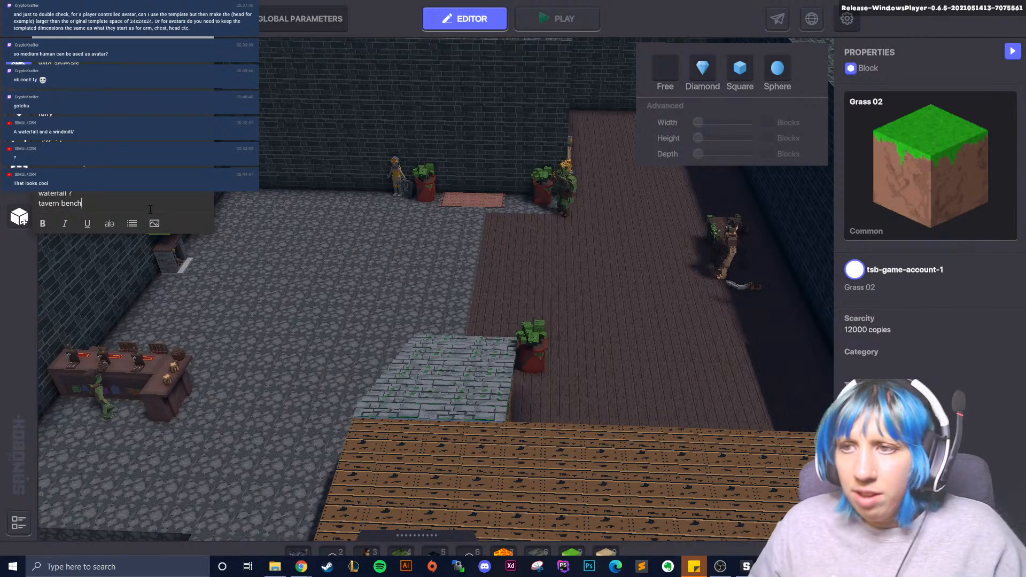
{"action": "key", "text": "Return"}
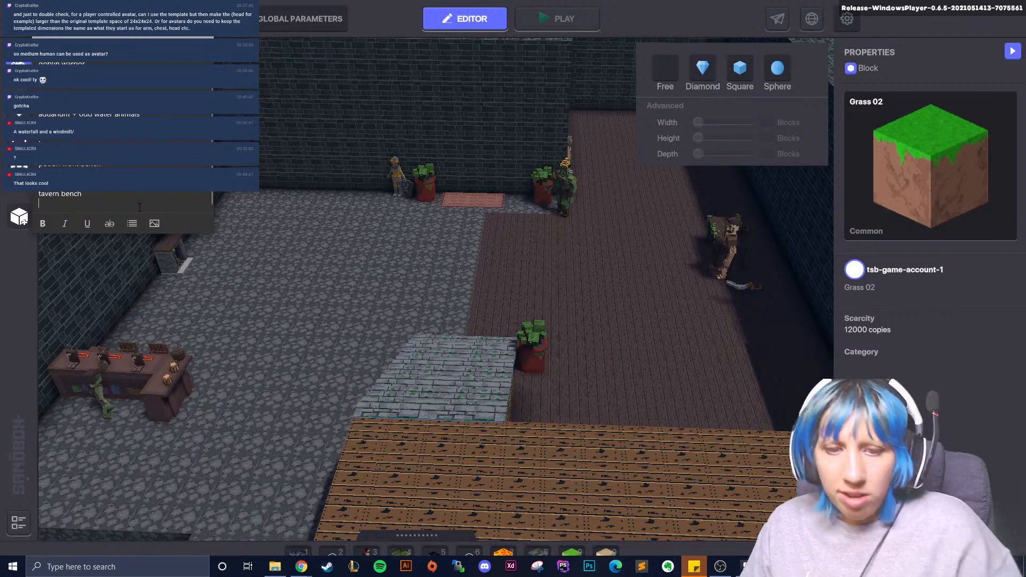
{"action": "type", "text": "tavern door and windows"}
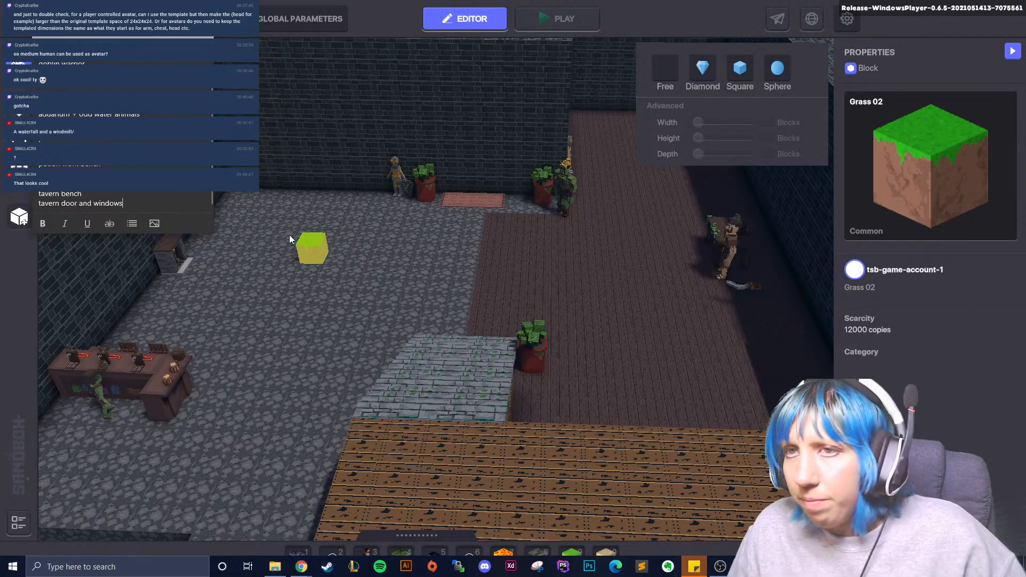
{"action": "left_click", "coordinate": [398, 194]}
{"action": "key", "text": "ctrl+z"}
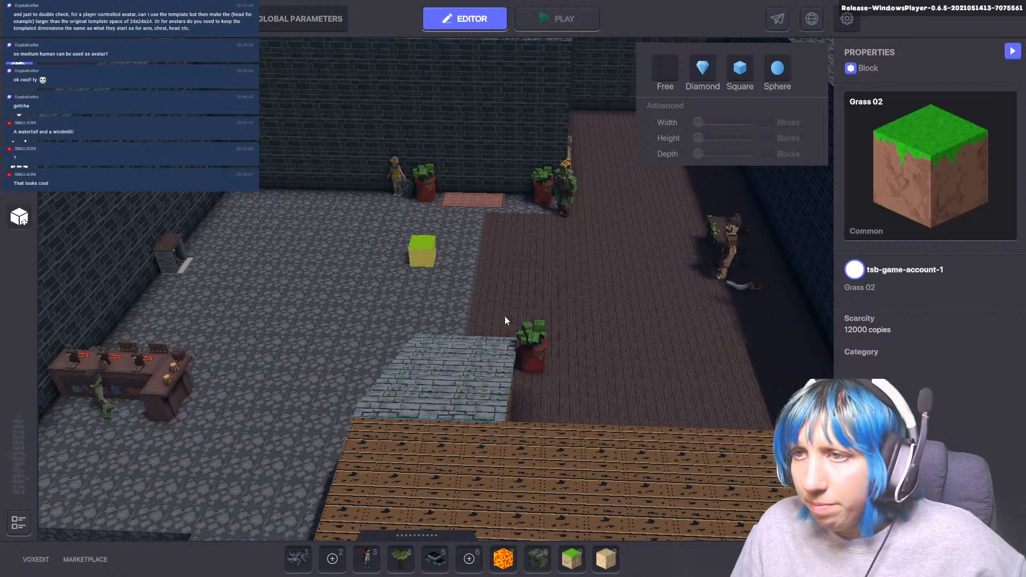
- Survey the tavern room, its wooden platform and the neighbouring pool room from above and from several sides
{"action": "middle_click_drag", "start_coordinate": [530, 315], "coordinate": [420, 351]}
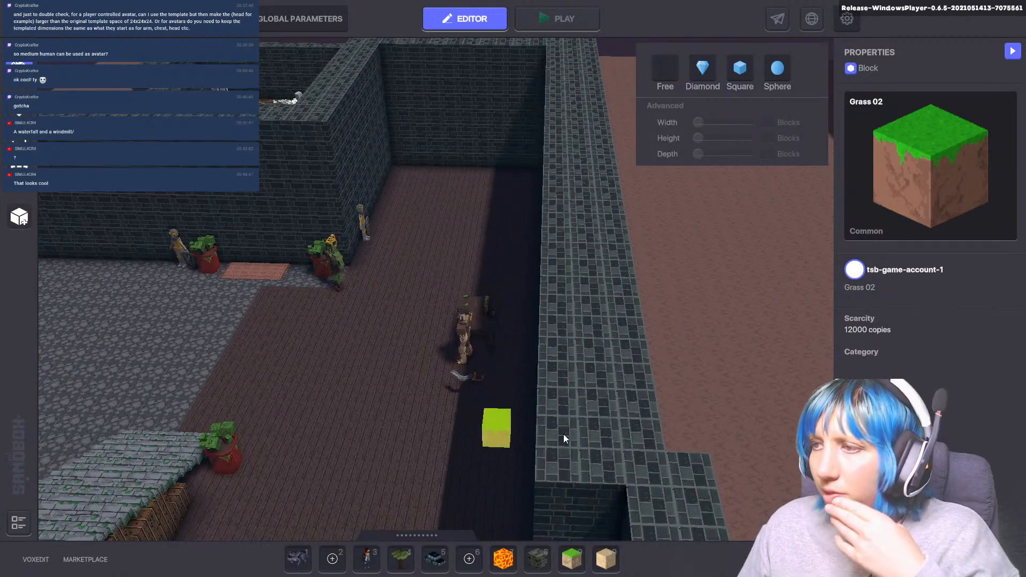
{"action": "scroll", "coordinate": [581, 374], "scroll_direction": "down", "scroll_amount": 5}
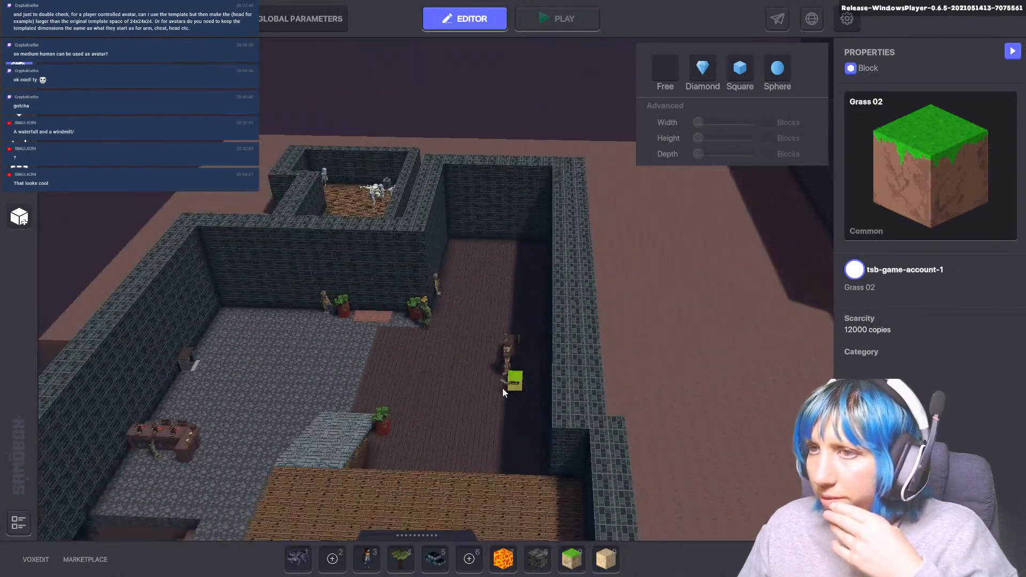
{"action": "middle_click_drag", "start_coordinate": [503, 388], "coordinate": [506, 343]}
{"action": "scroll", "coordinate": [506, 343], "scroll_direction": "down", "scroll_amount": 5}
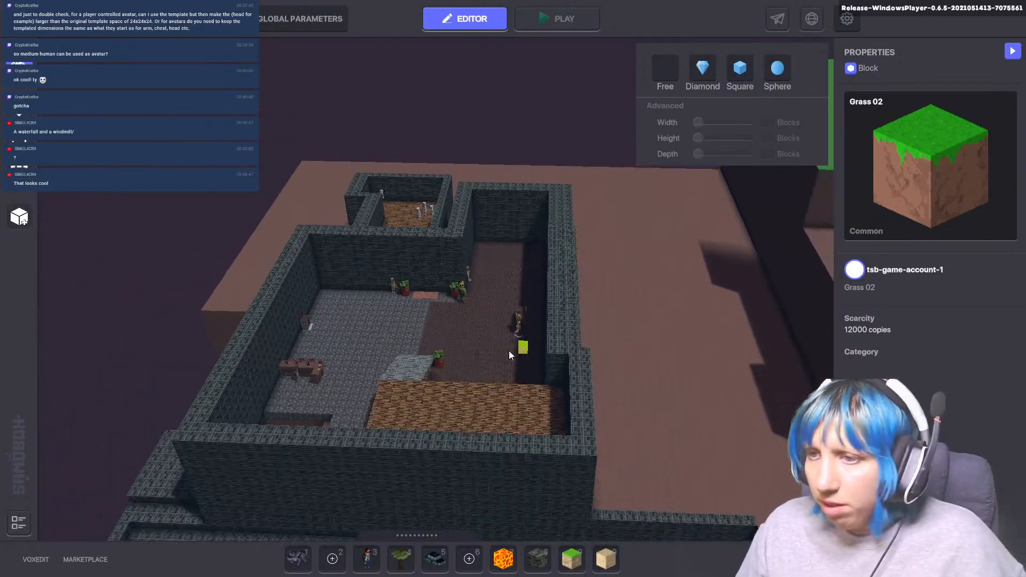
{"action": "right_click_drag", "start_coordinate": [509, 350], "coordinate": [411, 316]}
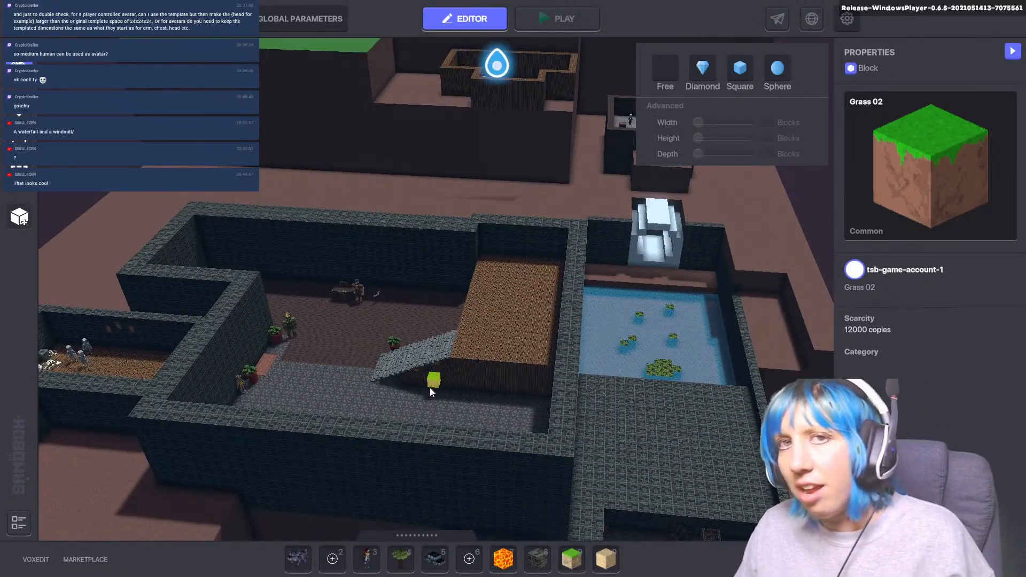
{"action": "scroll", "coordinate": [430, 388], "scroll_direction": "down", "scroll_amount": 1}
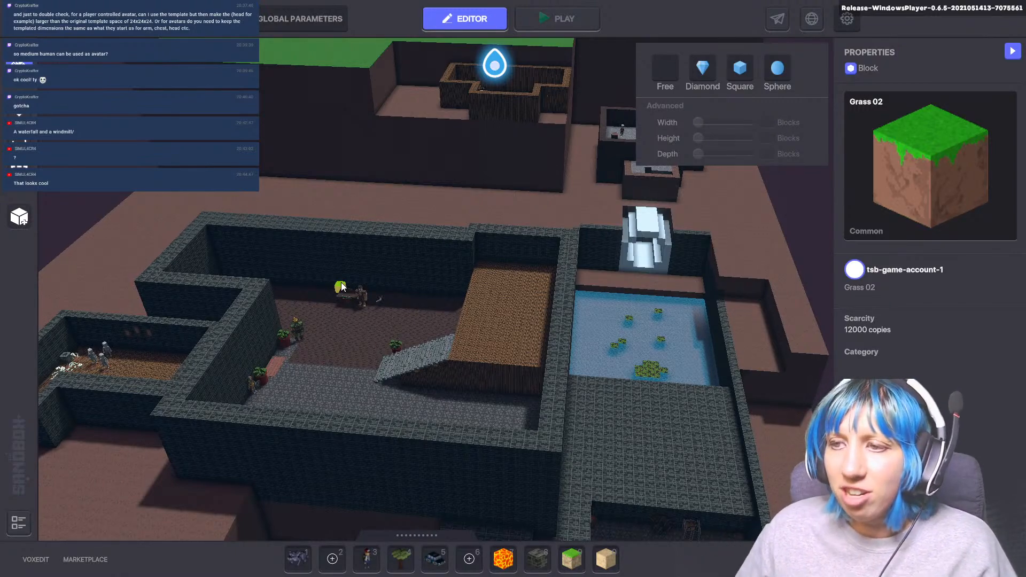
{"action": "scroll", "coordinate": [338, 315], "scroll_direction": "down", "scroll_amount": 3}
{"action": "scroll", "coordinate": [295, 364], "scroll_direction": "up", "scroll_amount": 3}
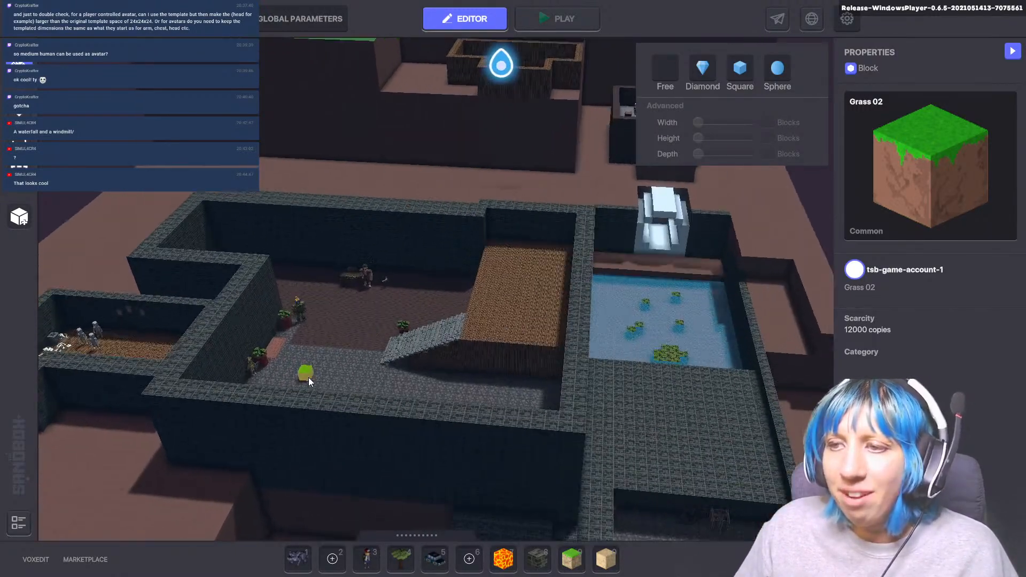
{"action": "scroll", "coordinate": [309, 377], "scroll_direction": "up", "scroll_amount": 5}
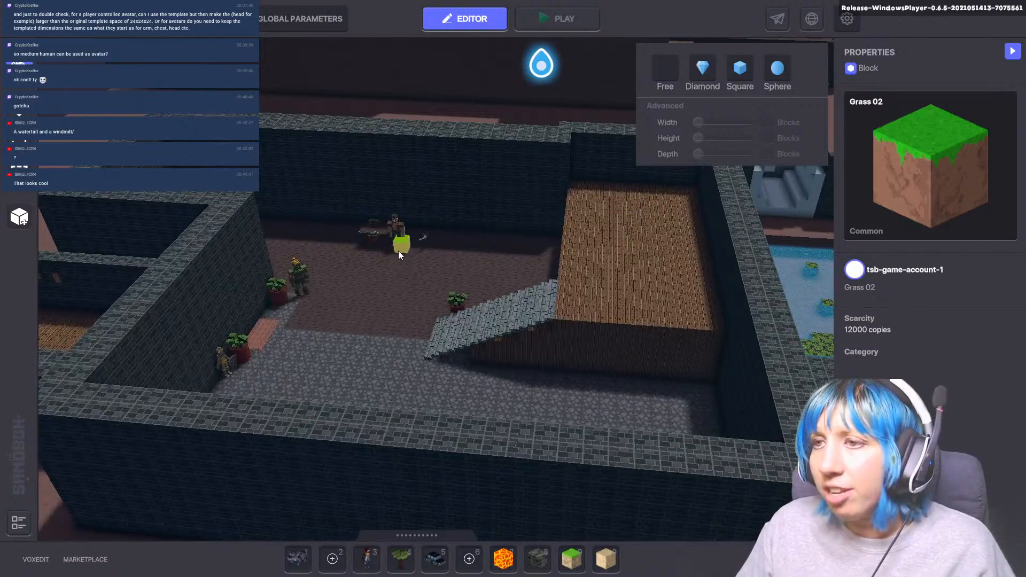
{"action": "scroll", "coordinate": [398, 262], "scroll_direction": "up", "scroll_amount": 5}
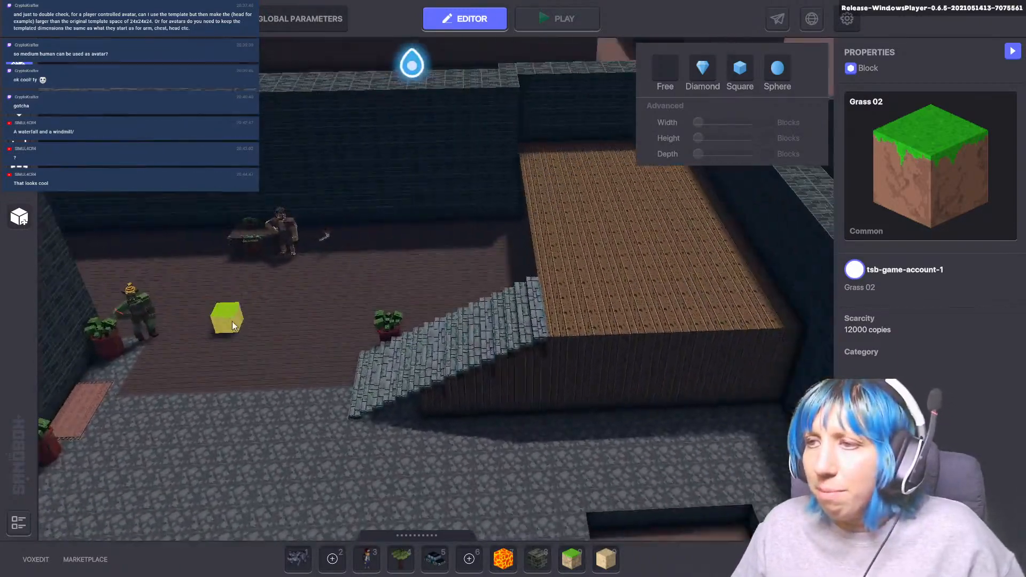
- Examine the tavern's dark wooden floor, the area below the platform and the brick wall behind it up close
{"action": "right_click_drag", "start_coordinate": [232, 322], "coordinate": [632, 316]}
{"action": "scroll", "coordinate": [379, 284], "scroll_direction": "up", "scroll_amount": 3}
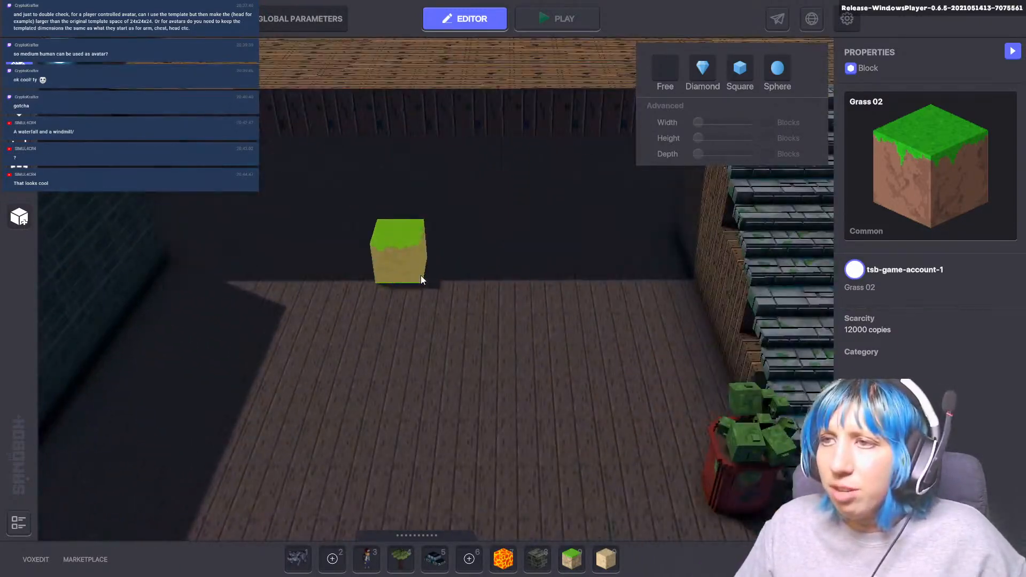
{"action": "scroll", "coordinate": [422, 269], "scroll_direction": "up", "scroll_amount": 5}
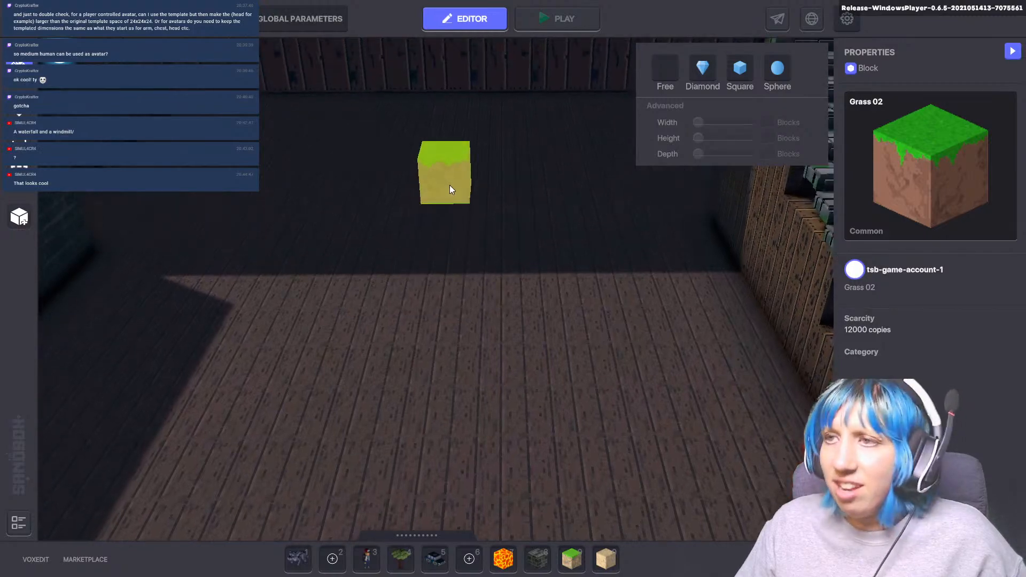
{"action": "right_click_drag", "start_coordinate": [450, 184], "coordinate": [451, 41]}
{"action": "scroll", "coordinate": [476, 236], "scroll_direction": "up", "scroll_amount": 5}
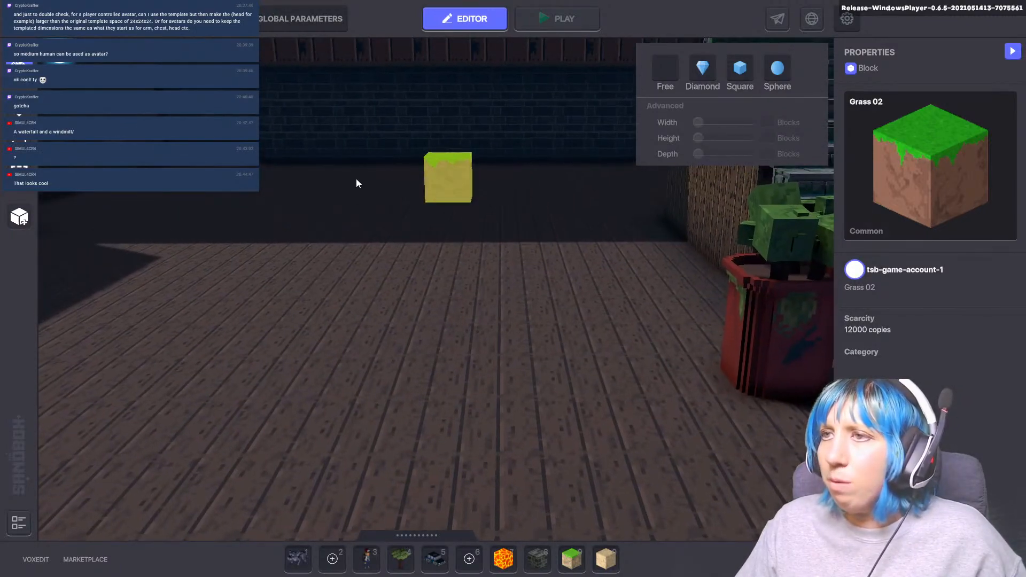
{"action": "scroll", "coordinate": [432, 271], "scroll_direction": "down", "scroll_amount": 5}
{"action": "right_click_drag", "start_coordinate": [435, 272], "coordinate": [356, 355]}
{"action": "scroll", "coordinate": [356, 355], "scroll_direction": "down", "scroll_amount": 3}
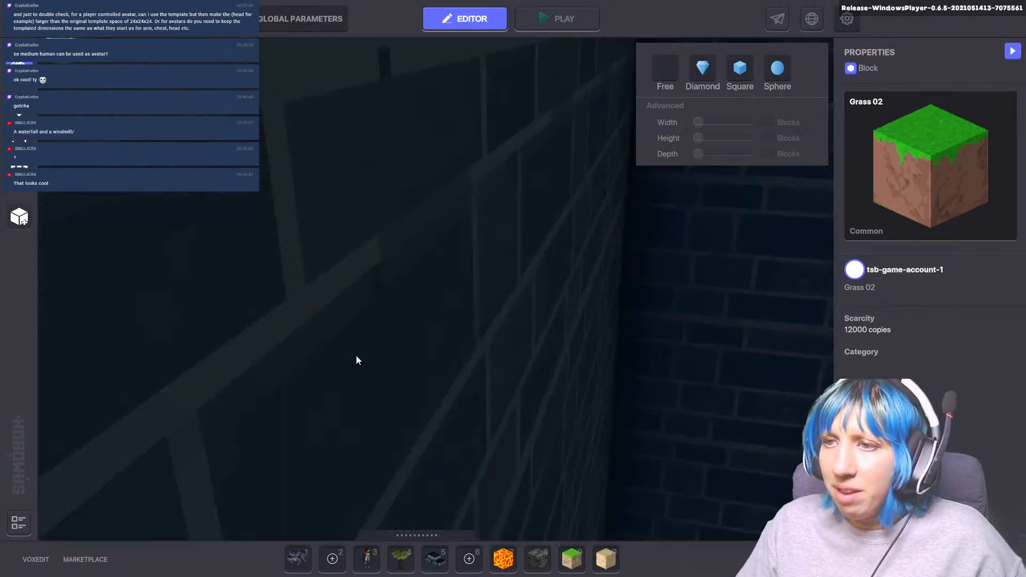
{"action": "scroll", "coordinate": [355, 357], "scroll_direction": "down", "scroll_amount": 5}
{"action": "right_click_drag", "start_coordinate": [279, 479], "coordinate": [7, 399]}
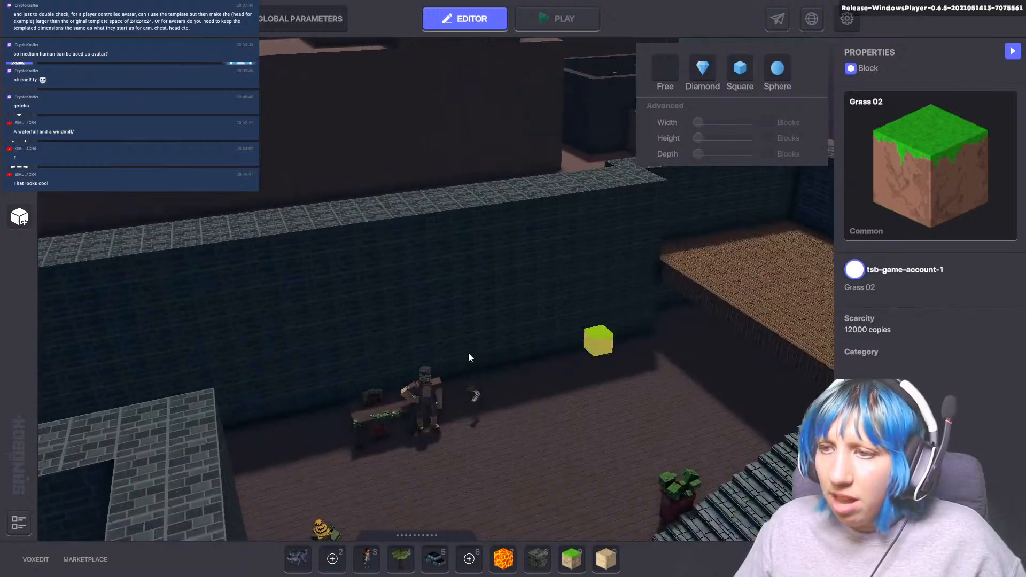
- Examine the tavern's ramp, raised wooden platform and the character beside the table
{"action": "scroll", "coordinate": [468, 353], "scroll_direction": "down", "scroll_amount": 5}
{"action": "left_click_drag", "start_coordinate": [468, 352], "coordinate": [334, 276]}
{"action": "scroll", "coordinate": [271, 311], "scroll_direction": "up", "scroll_amount": 5}
{"action": "scroll", "coordinate": [272, 311], "scroll_direction": "down", "scroll_amount": 2}
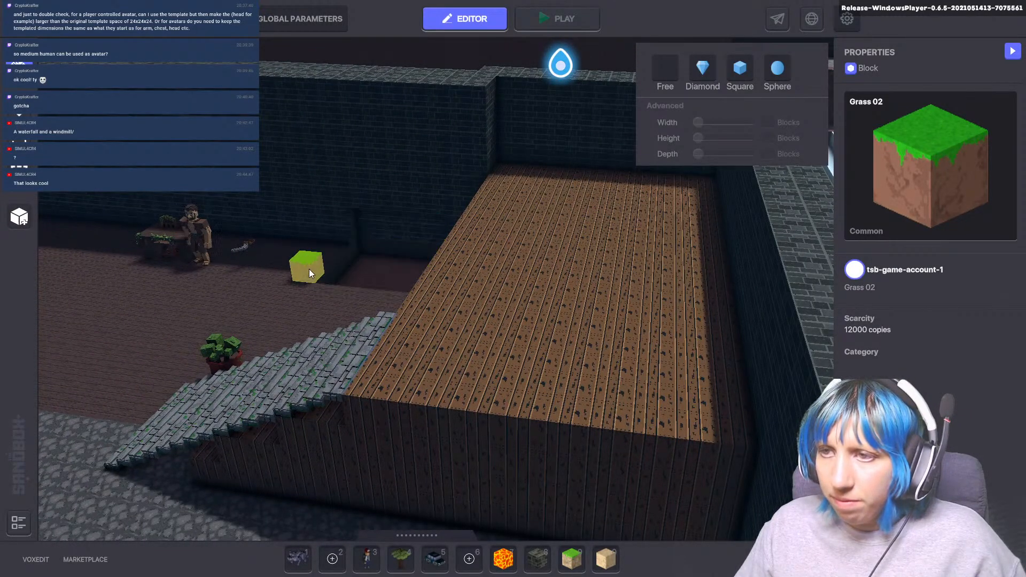
{"action": "key", "text": "ctrl+z"}
{"action": "middle_click_drag", "start_coordinate": [277, 333], "coordinate": [425, 330]}
{"action": "scroll", "coordinate": [425, 329], "scroll_direction": "down", "scroll_amount": 4}
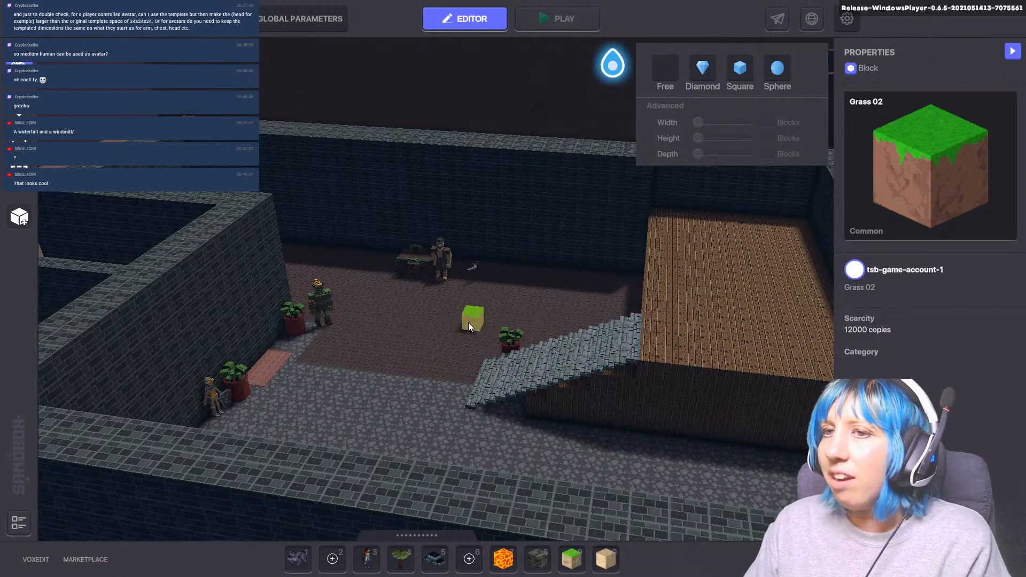
- Build a Dark Bricks wall outward from the outer corner of the small skeleton room, matching its height
{"action": "middle_click_drag", "start_coordinate": [468, 322], "coordinate": [722, 314]}
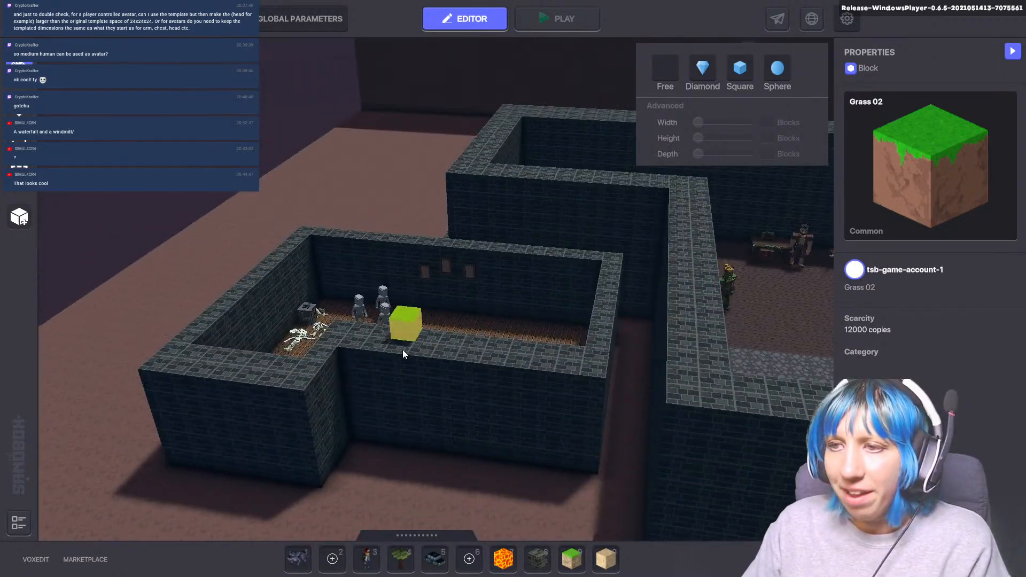
{"action": "scroll", "coordinate": [498, 355], "scroll_direction": "down", "scroll_amount": 2}
{"action": "scroll", "coordinate": [449, 400], "scroll_direction": "down", "scroll_amount": 3}
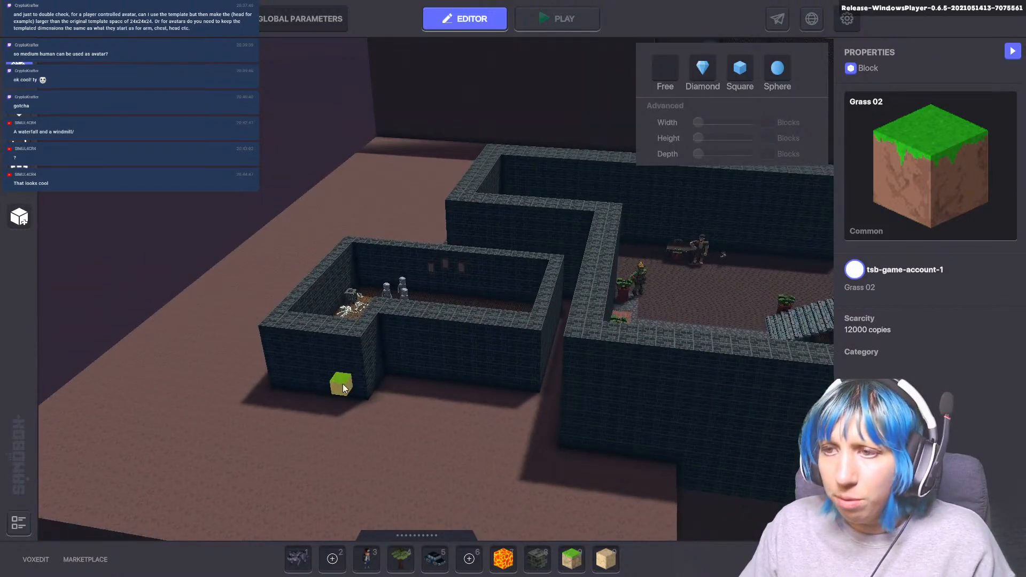
{"action": "scroll", "coordinate": [347, 396], "scroll_direction": "up", "scroll_amount": 5}
{"action": "left_click", "coordinate": [538, 559]}
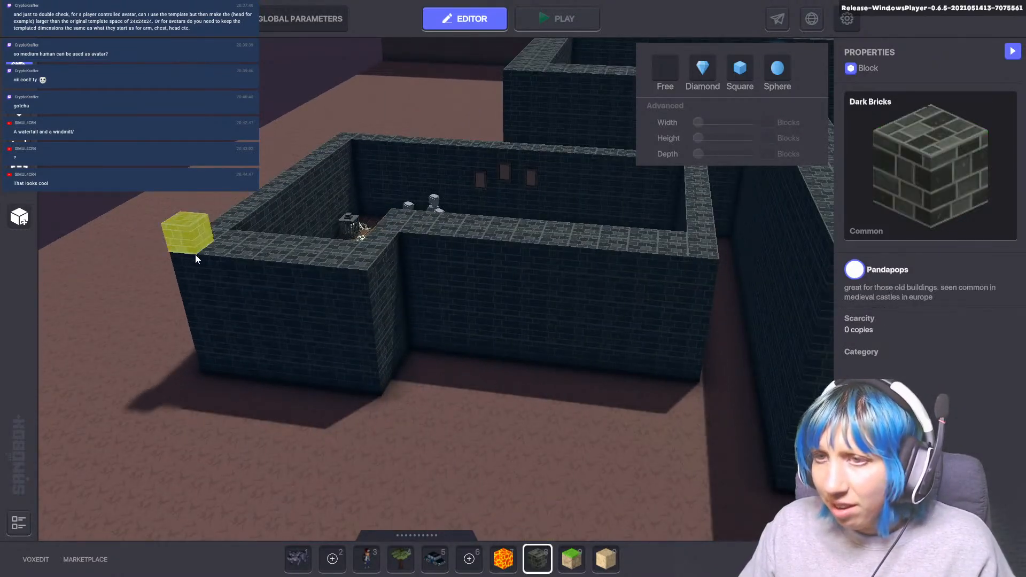
{"action": "left_click_drag", "start_coordinate": [195, 256], "coordinate": [141, 459]}
{"action": "scroll", "coordinate": [202, 440], "scroll_direction": "down", "scroll_amount": 3}
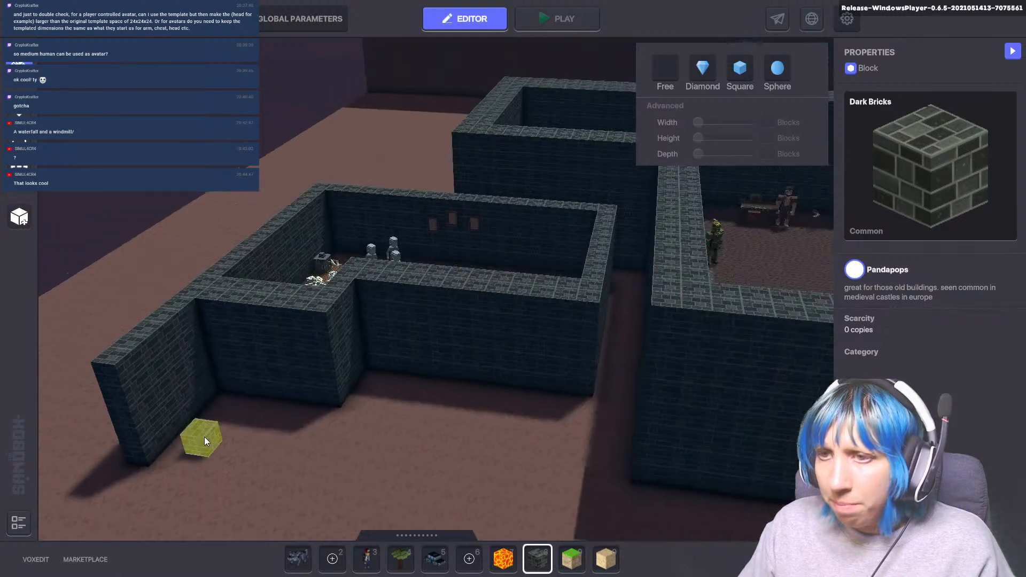
- Extend both side walls of the room beside the skeleton room and build its front wall with a short return in Dark Bricks
{"action": "middle_click_drag", "start_coordinate": [204, 437], "coordinate": [193, 363]}
{"action": "left_click_drag", "start_coordinate": [552, 304], "coordinate": [522, 428]}
{"action": "left_click_drag", "start_coordinate": [98, 296], "coordinate": [83, 408]}
{"action": "middle_click_drag", "start_coordinate": [82, 409], "coordinate": [219, 331]}
{"action": "left_click_drag", "start_coordinate": [211, 248], "coordinate": [534, 380]}
{"action": "left_click_drag", "start_coordinate": [543, 318], "coordinate": [530, 422]}
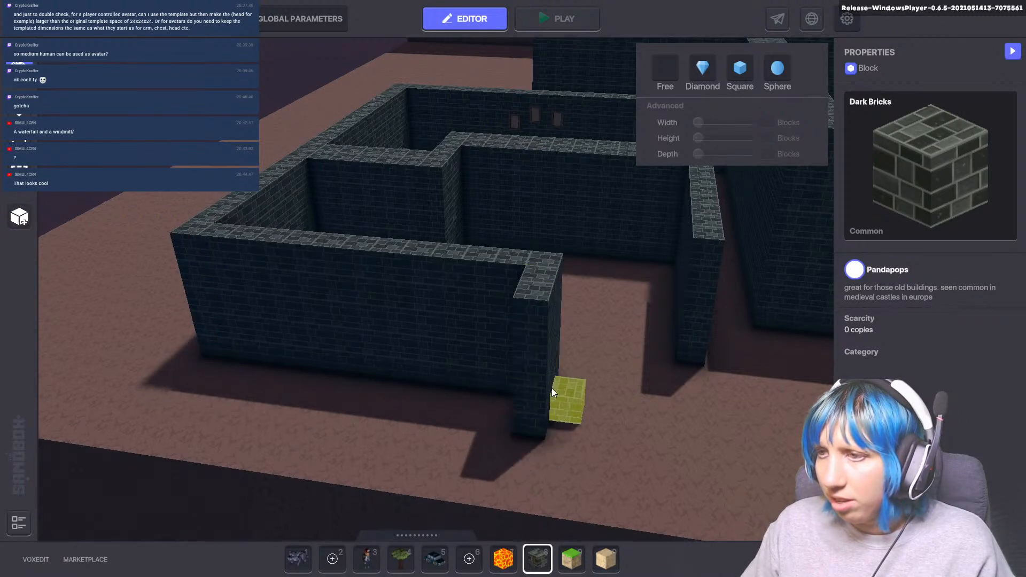
- Lengthen the new room's side wall nearest the tavern and join it to the front with a Dark Bricks wall section
{"action": "key", "text": "d"}
{"action": "left_click_drag", "start_coordinate": [314, 260], "coordinate": [252, 425]}
{"action": "left_click_drag", "start_coordinate": [92, 300], "coordinate": [238, 438]}
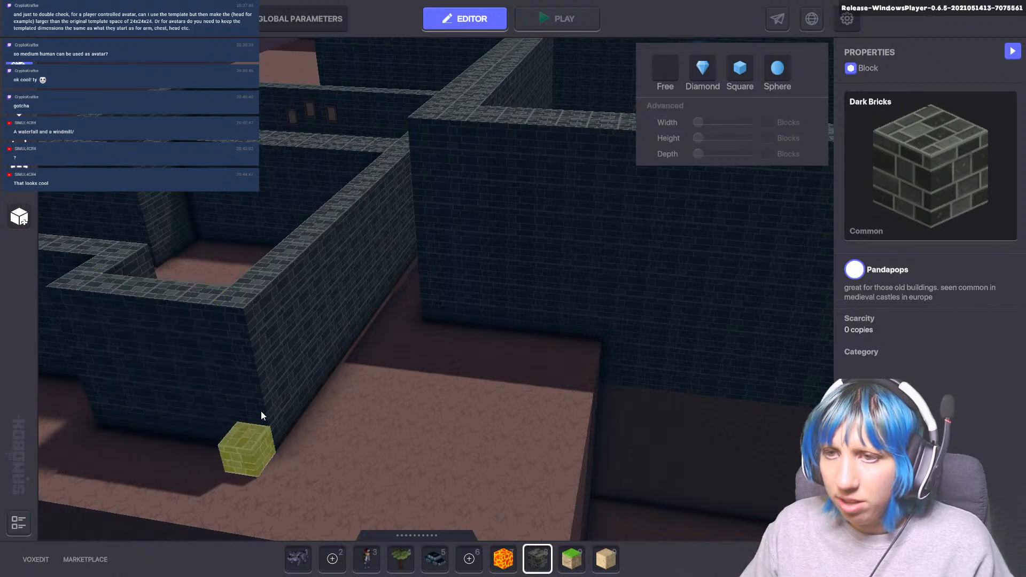
{"action": "key", "text": "a"}
{"action": "key", "text": "s"}
{"action": "key", "text": "w"}
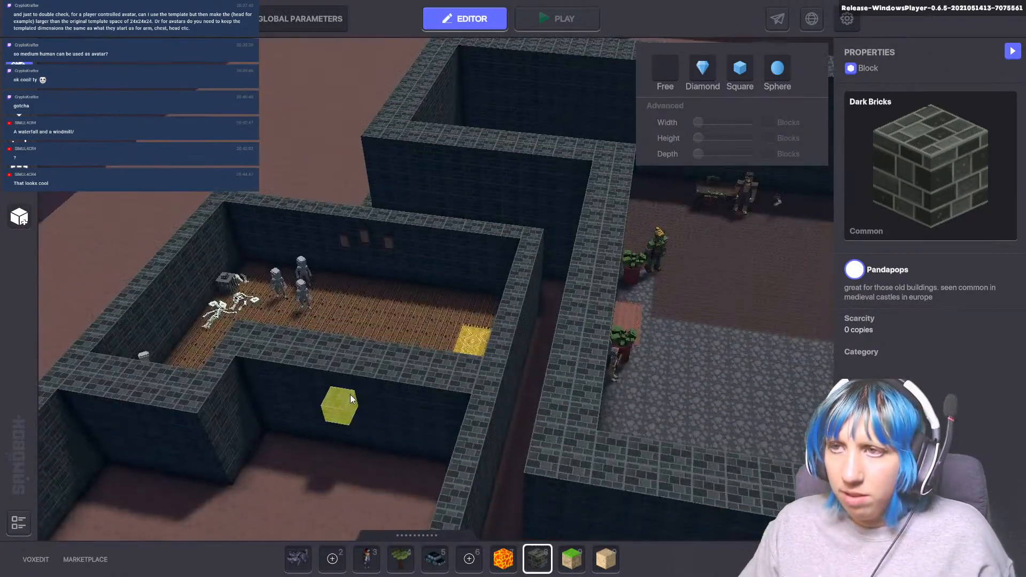
- Choose the block with wooden deteriorated crate texture from the Blocks library for the new room
{"action": "key", "text": "a"}
{"action": "key", "text": "s"}
{"action": "key", "text": "w"}
{"action": "key", "text": "d"}
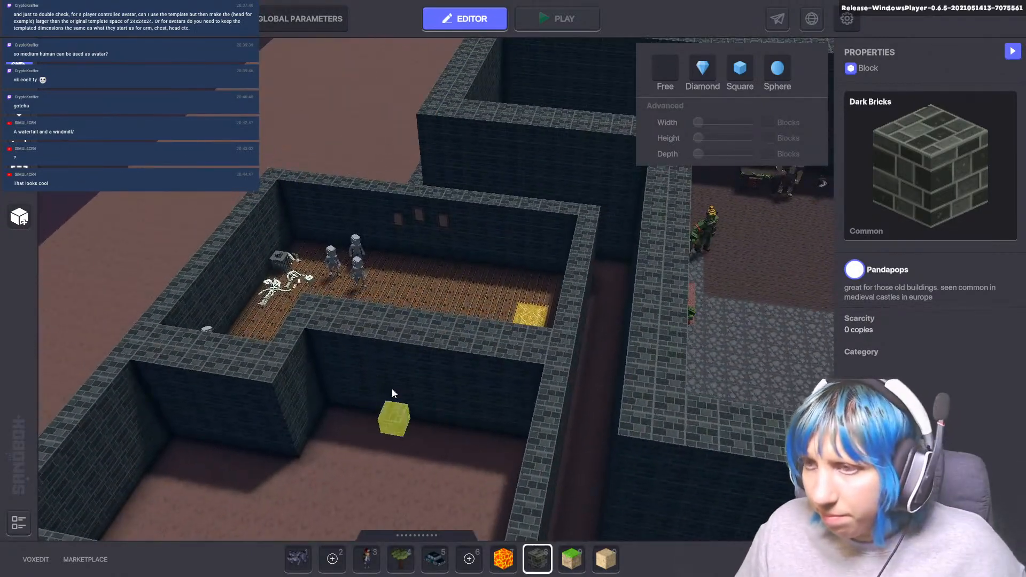
{"action": "key", "text": "s"}
{"action": "key", "text": "Tab"}
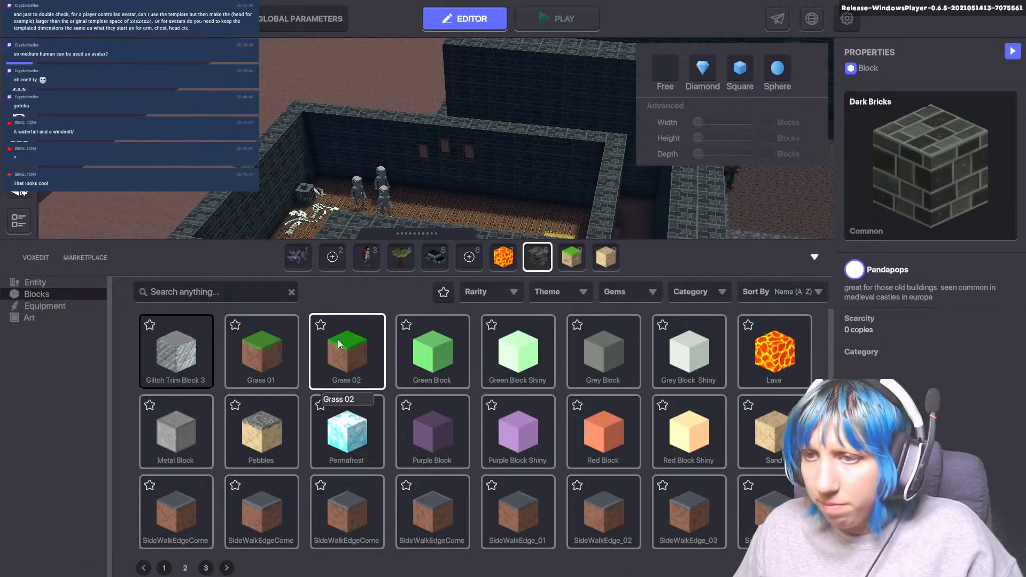
{"action": "left_click", "coordinate": [206, 567]}
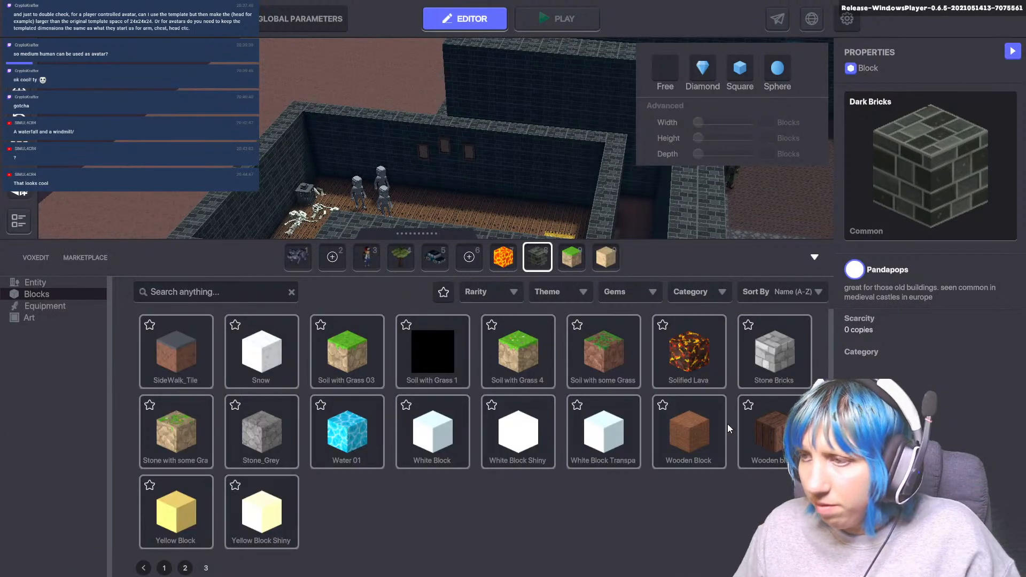
{"action": "left_click", "coordinate": [759, 449]}
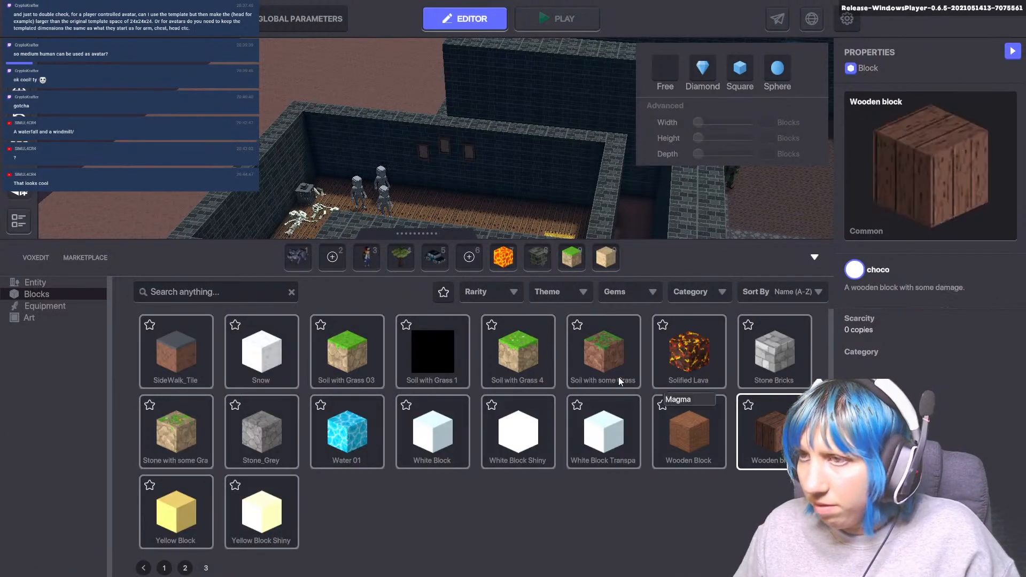
{"action": "left_click", "coordinate": [164, 567]}
{"action": "left_click", "coordinate": [360, 447]}
{"action": "key", "text": "Tab"}
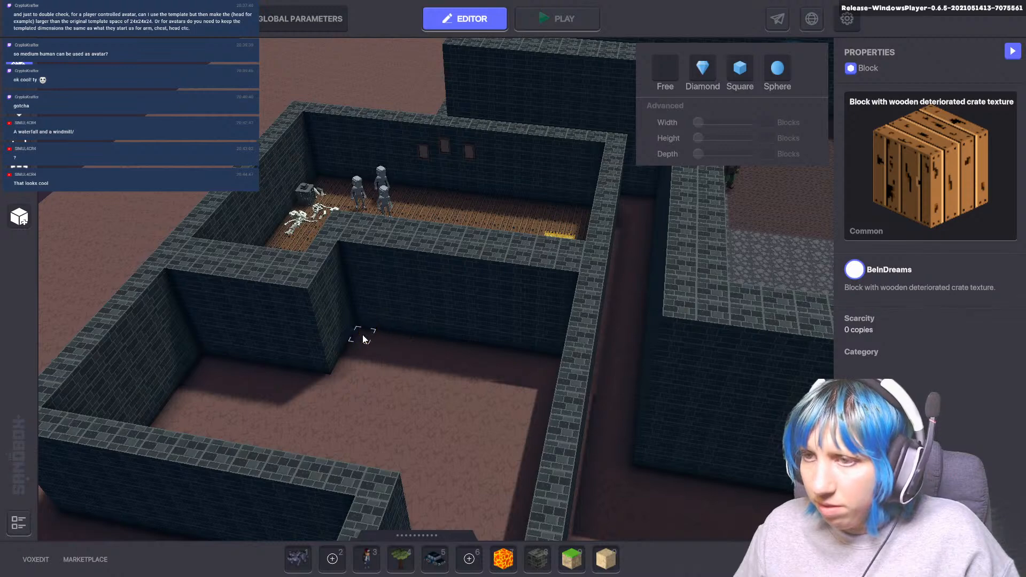
- Cover the whole floor of the new room beside the skeleton room with the wooden deteriorated crate blocks
{"action": "left_click_drag", "start_coordinate": [362, 334], "coordinate": [537, 444], "text": "ctrl"}
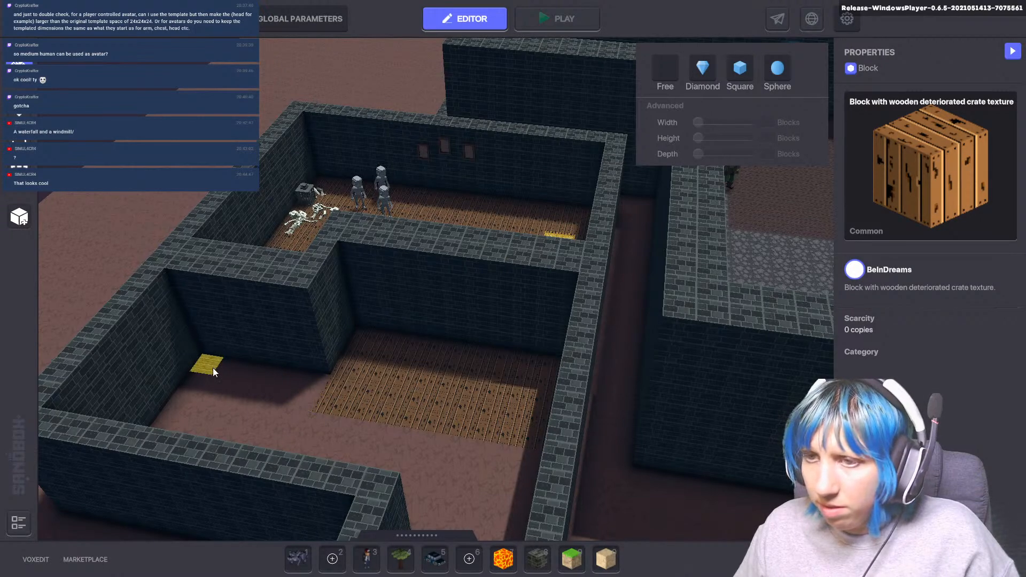
{"action": "left_click_drag", "start_coordinate": [212, 367], "coordinate": [327, 411], "text": "ctrl"}
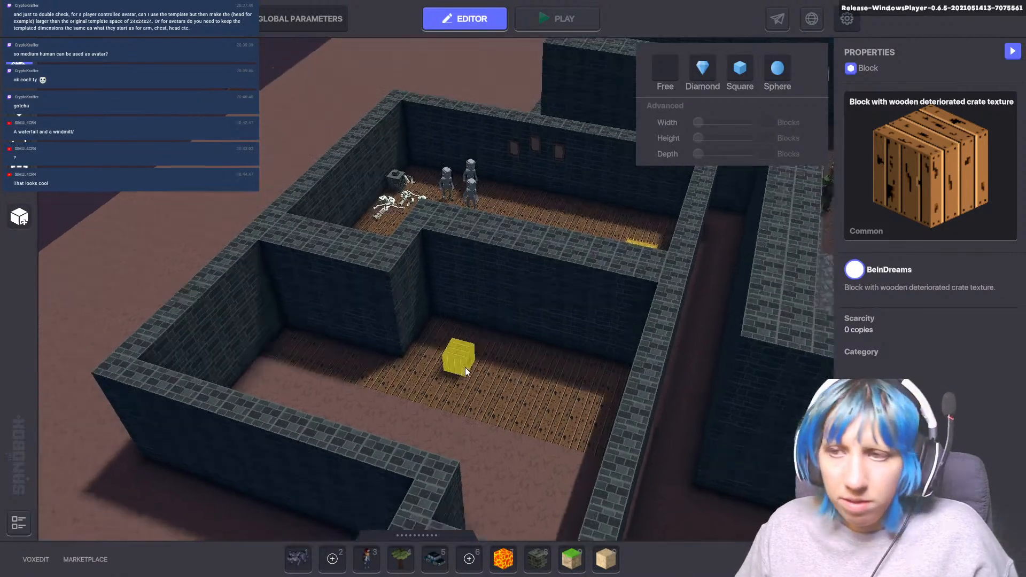
{"action": "right_click_drag", "start_coordinate": [464, 367], "coordinate": [200, 428]}
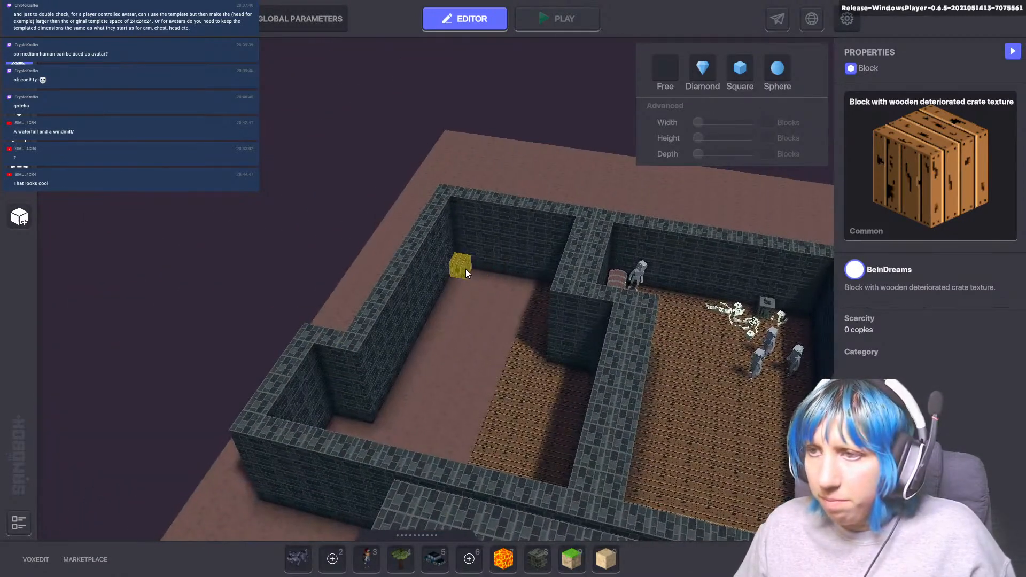
{"action": "left_click_drag", "start_coordinate": [465, 269], "coordinate": [467, 443], "text": "ctrl"}
{"action": "right_click_drag", "start_coordinate": [541, 374], "coordinate": [394, 374]}
{"action": "mouse_move", "coordinate": [393, 354]}
{"action": "left_mouse_down"}
{"action": "mouse_move", "coordinate": [422, 444]}
{"action": "mouse_move", "coordinate": [391, 371]}
{"action": "left_mouse_up"}
{"action": "left_click_drag", "start_coordinate": [409, 425], "coordinate": [425, 458]}
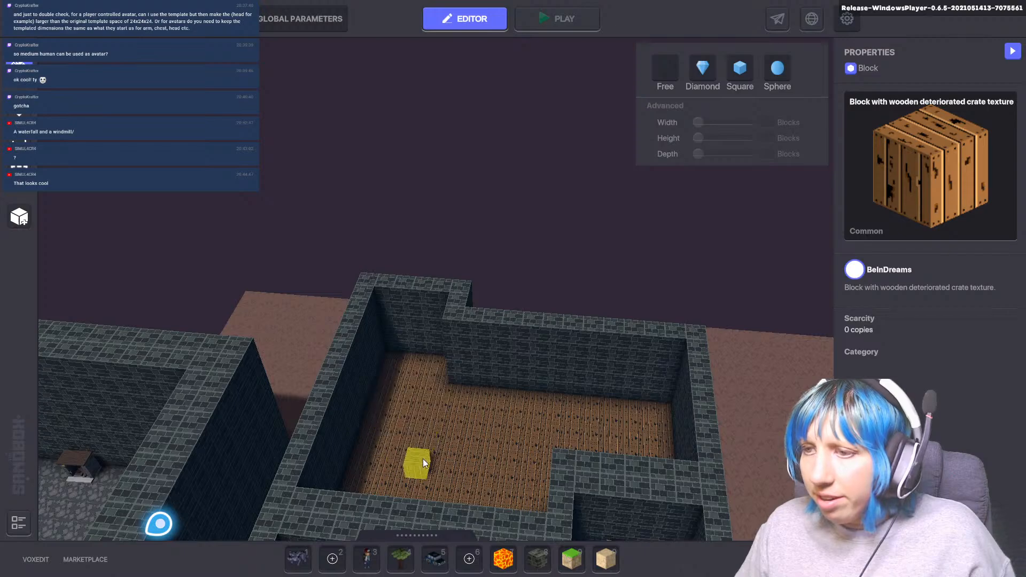
- Look over the newly floored room, the skeleton room, the tavern and the storage room with the crates
{"action": "scroll", "coordinate": [423, 450], "scroll_direction": "up", "scroll_amount": 1}
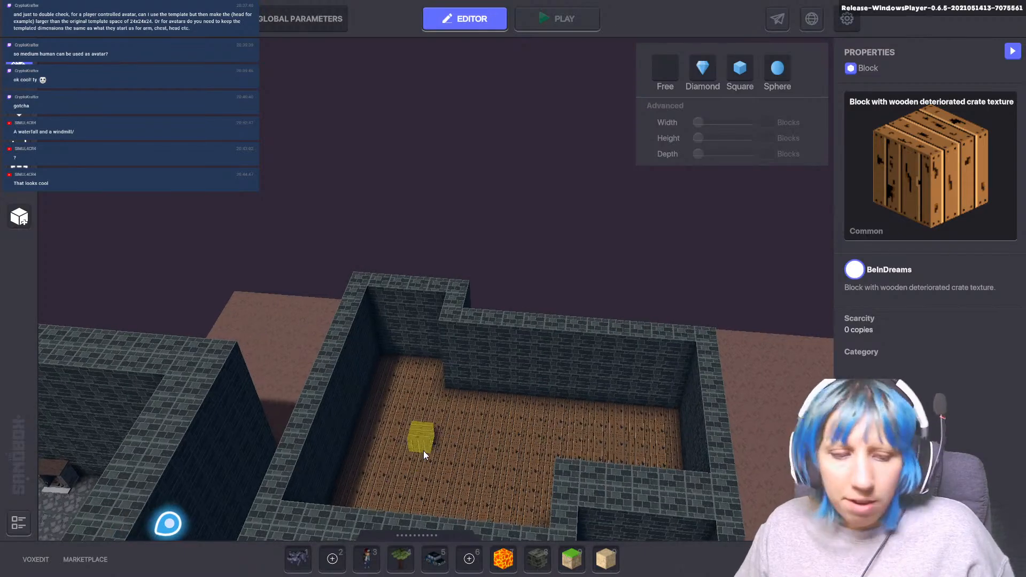
{"action": "key", "text": "d"}
{"action": "right_click_drag", "start_coordinate": [418, 450], "coordinate": [541, 371]}
{"action": "key", "text": "s"}
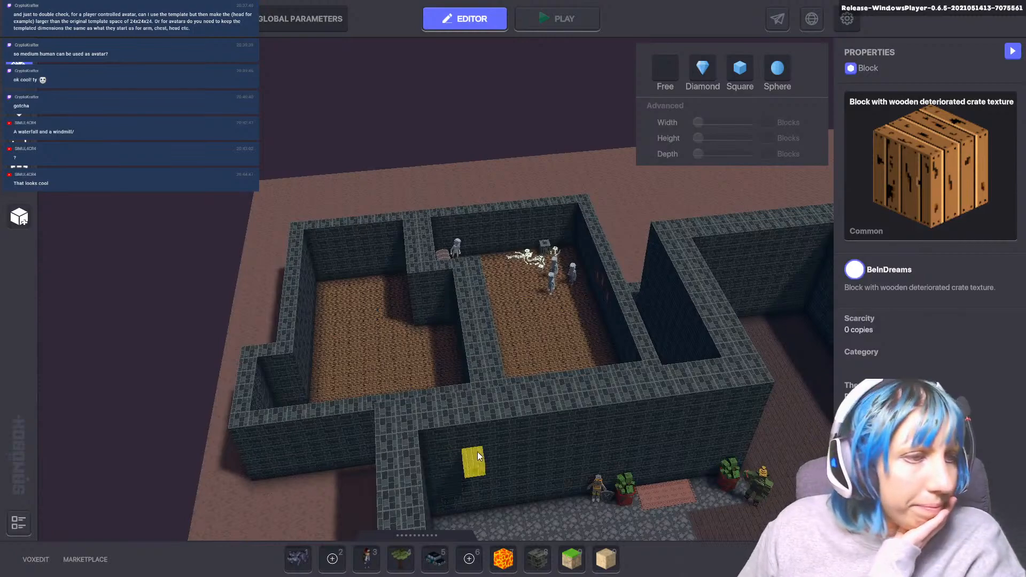
{"action": "scroll", "coordinate": [496, 381], "scroll_direction": "down", "scroll_amount": 3}
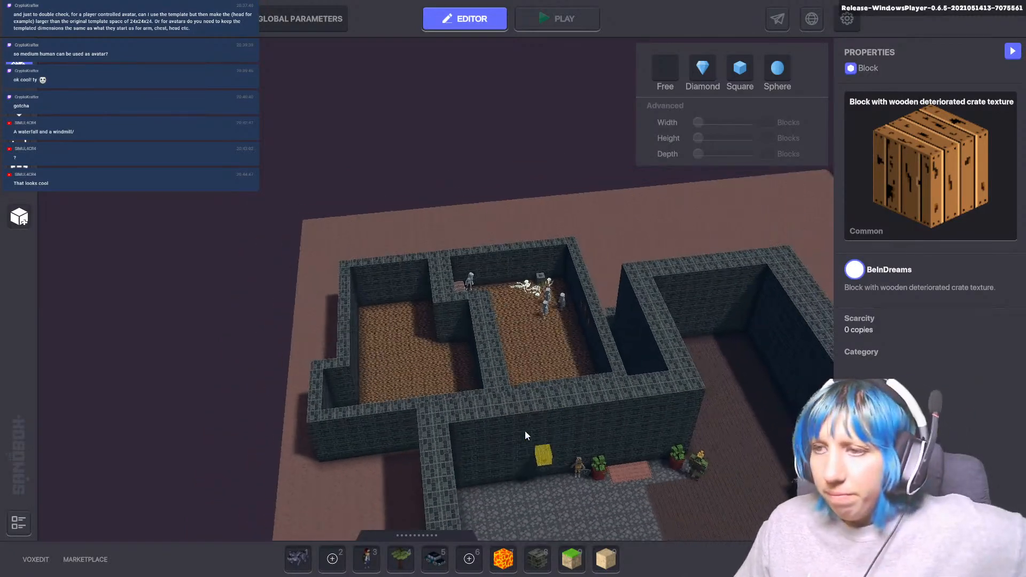
{"action": "middle_click_drag", "start_coordinate": [524, 431], "coordinate": [426, 245]}
{"action": "key", "text": "s"}
{"action": "key", "text": "a"}
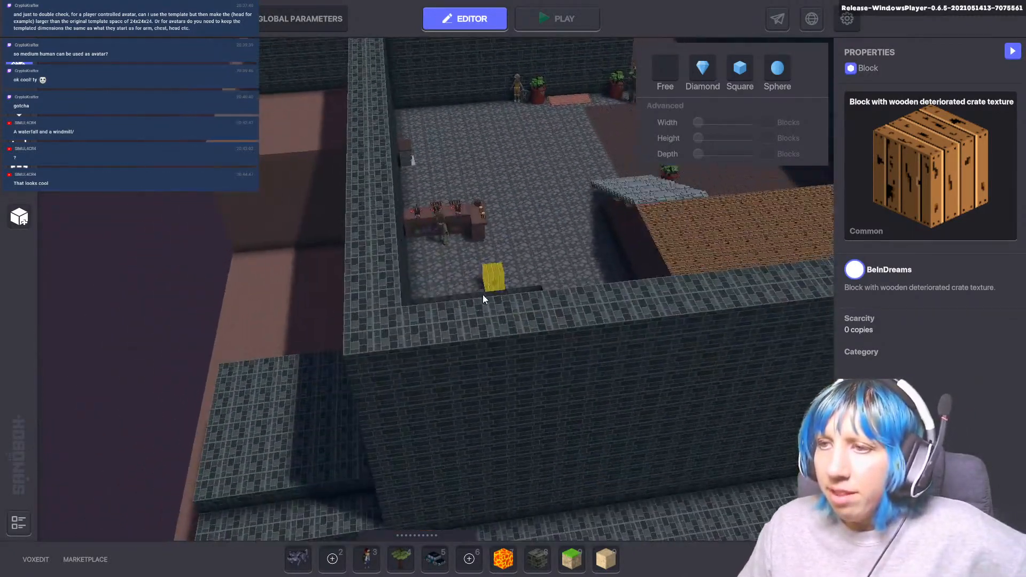
{"action": "key", "text": "w"}
{"action": "key", "text": "a"}
{"action": "key", "text": "d"}
{"action": "right_click_drag", "start_coordinate": [572, 284], "coordinate": [428, 391]}
{"action": "middle_click_drag", "start_coordinate": [467, 405], "coordinate": [498, 364]}
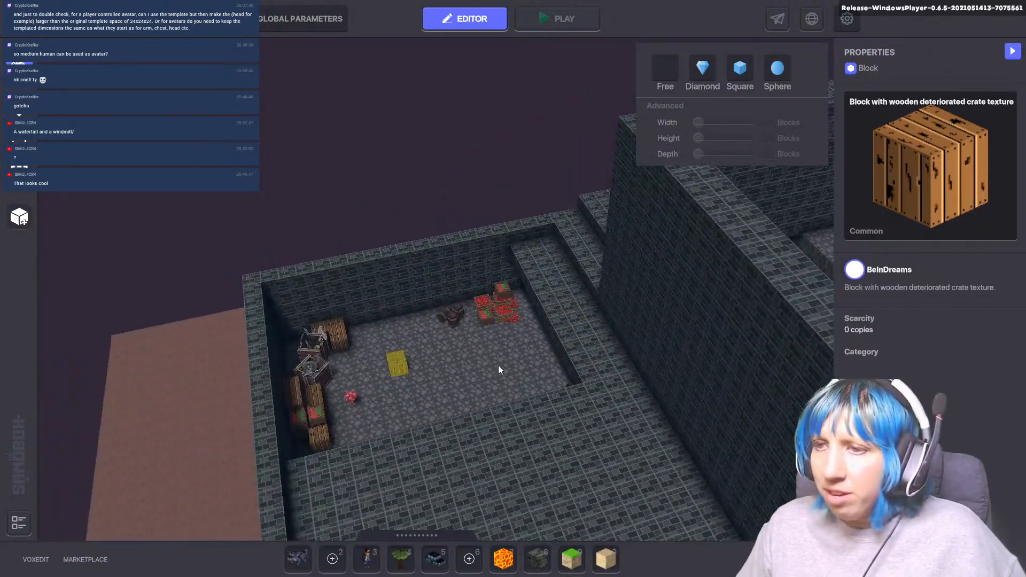
{"action": "right_click_drag", "start_coordinate": [348, 394], "coordinate": [355, 437]}
{"action": "key", "text": "w"}
{"action": "scroll", "coordinate": [355, 437], "scroll_direction": "down", "scroll_amount": 4}
{"action": "middle_click_drag", "start_coordinate": [418, 457], "coordinate": [316, 332]}
- Examine the dark wood-walled room with the stone floor, its characters and its furnishings from several distances
{"action": "scroll", "coordinate": [399, 351], "scroll_direction": "down", "scroll_amount": 6}
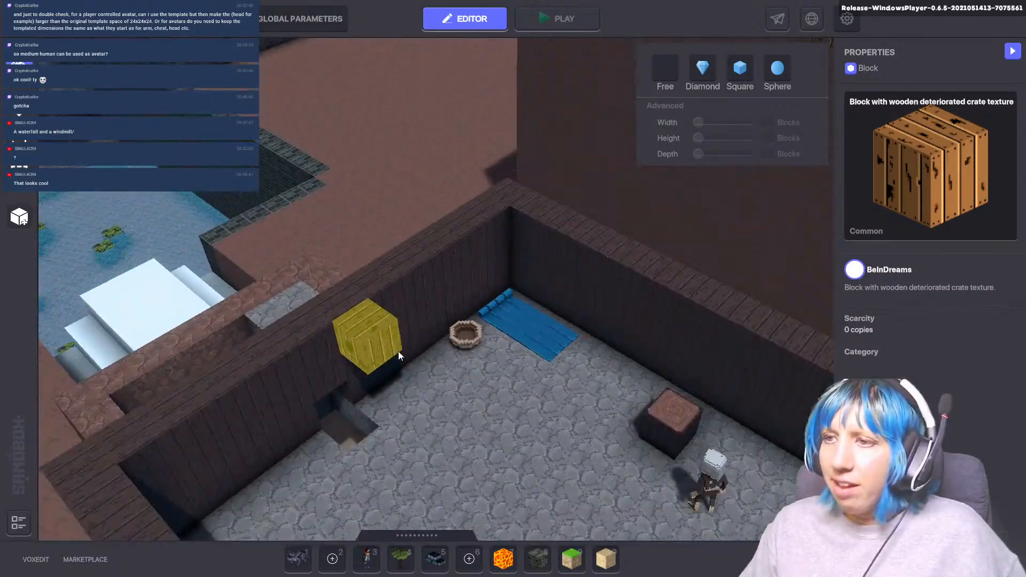
{"action": "scroll", "coordinate": [422, 384], "scroll_direction": "down", "scroll_amount": 4}
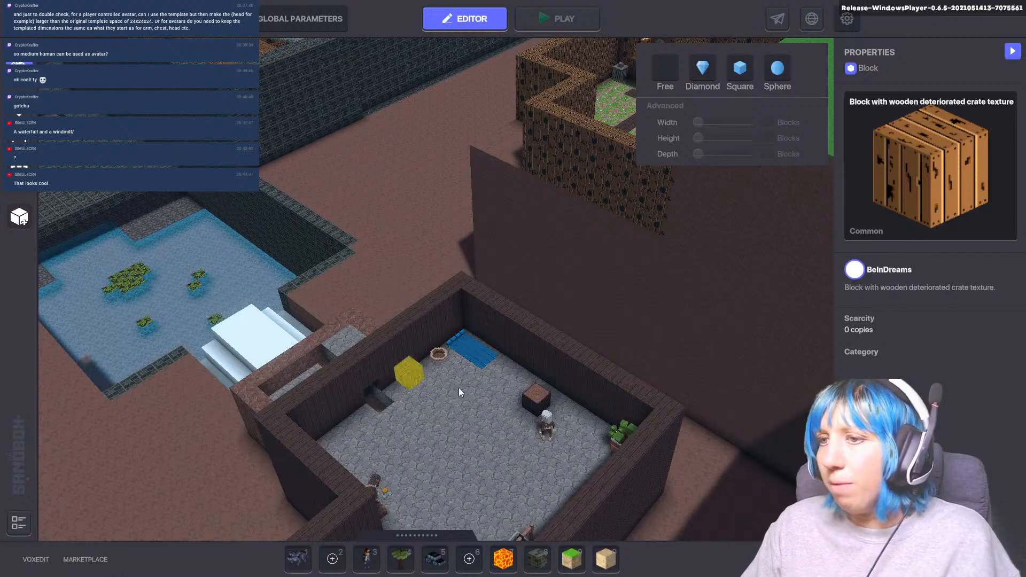
{"action": "scroll", "coordinate": [514, 344], "scroll_direction": "up", "scroll_amount": 2}
{"action": "middle_click_drag", "start_coordinate": [524, 368], "coordinate": [496, 295]}
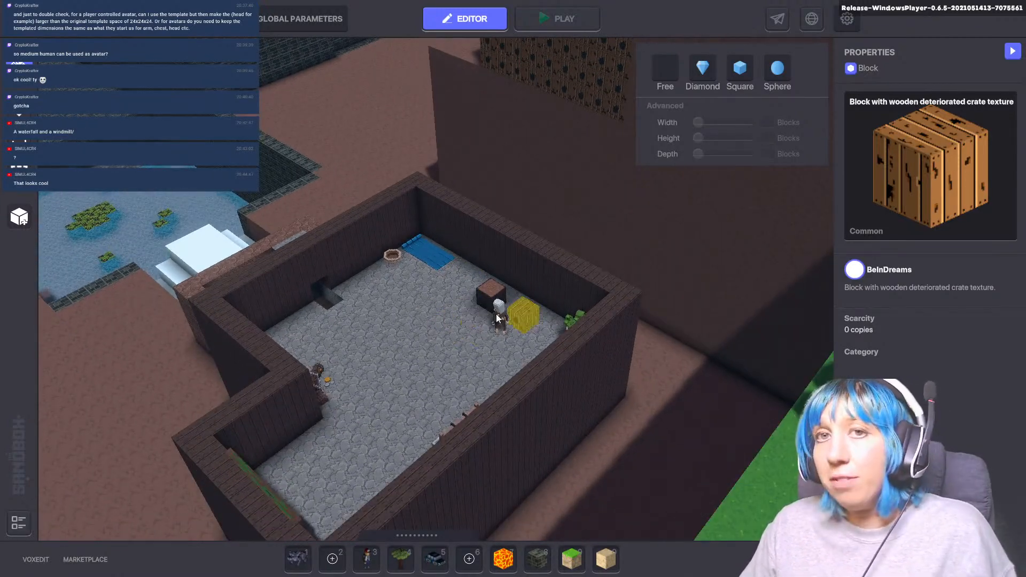
{"action": "scroll", "coordinate": [429, 381], "scroll_direction": "up", "scroll_amount": 2}
{"action": "scroll", "coordinate": [400, 386], "scroll_direction": "down", "scroll_amount": 2}
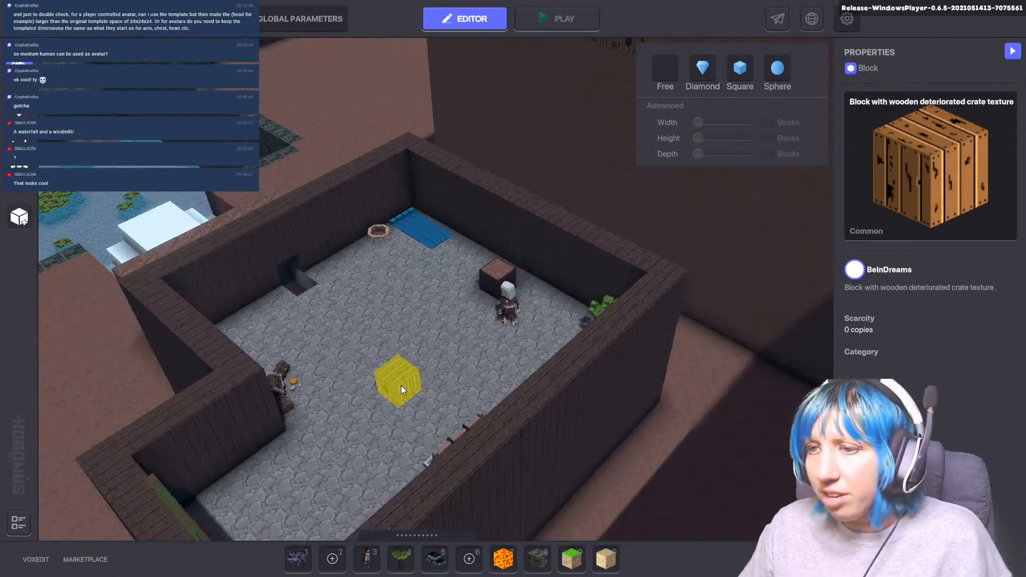
{"action": "middle_click_drag", "start_coordinate": [363, 399], "coordinate": [388, 347]}
{"action": "scroll", "coordinate": [396, 375], "scroll_direction": "up", "scroll_amount": 2}
{"action": "scroll", "coordinate": [318, 405], "scroll_direction": "down", "scroll_amount": 1}
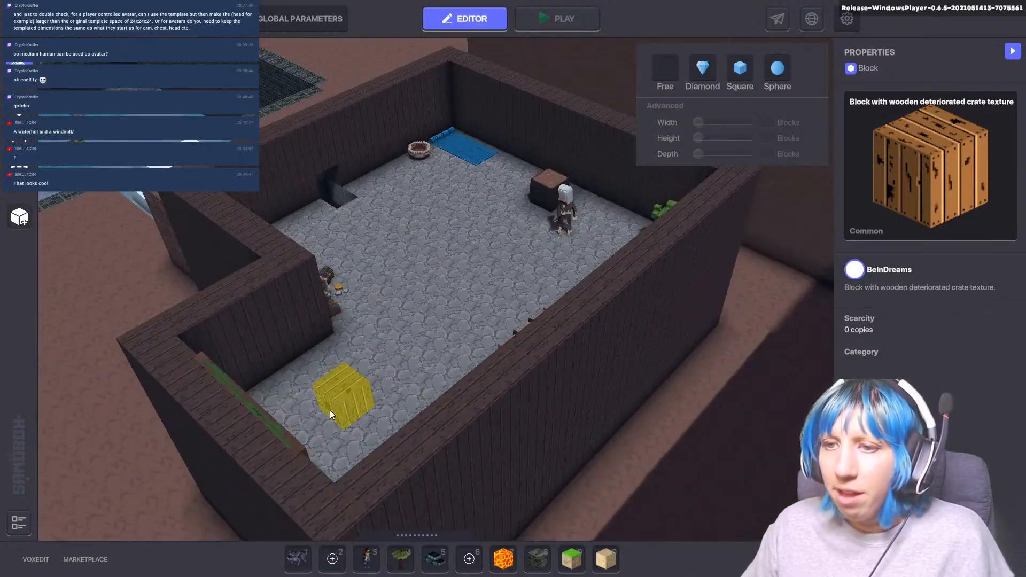
{"action": "scroll", "coordinate": [329, 409], "scroll_direction": "down", "scroll_amount": 1}
{"action": "scroll", "coordinate": [422, 353], "scroll_direction": "down", "scroll_amount": 2}
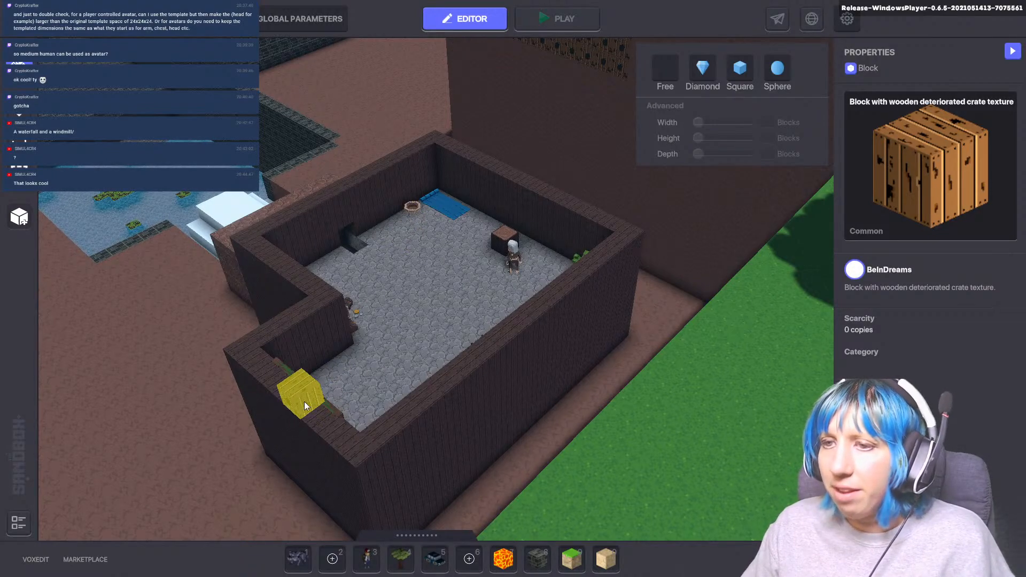
{"action": "scroll", "coordinate": [427, 373], "scroll_direction": "down", "scroll_amount": 3}
- Survey the forest area, following the tree rows from the dark wood-walled room to the spawn point and grassy cliffs
{"action": "middle_click_drag", "start_coordinate": [424, 374], "coordinate": [181, 395]}
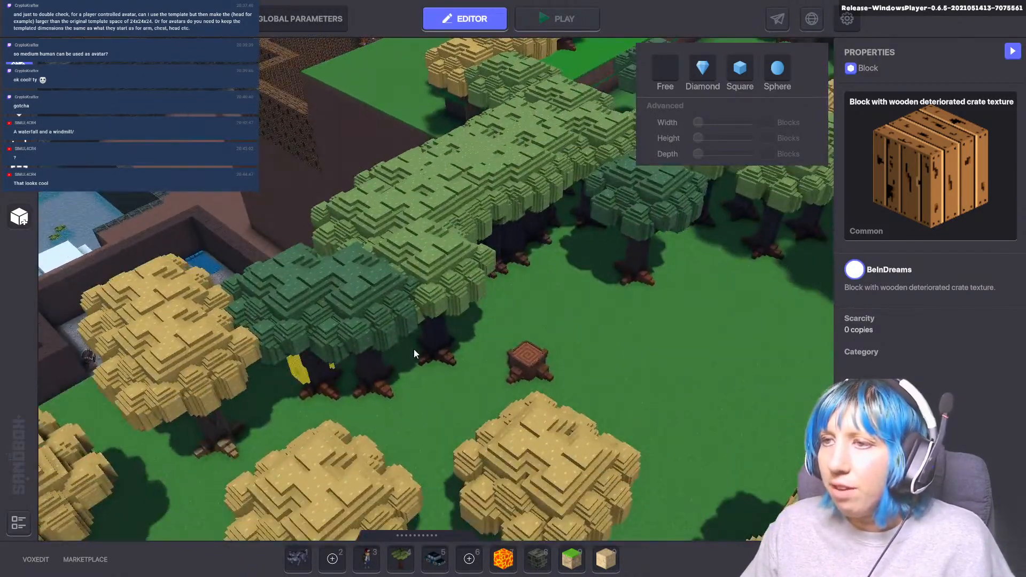
{"action": "scroll", "coordinate": [422, 347], "scroll_direction": "down", "scroll_amount": 2}
{"action": "middle_click_drag", "start_coordinate": [555, 336], "coordinate": [230, 367]}
{"action": "scroll", "coordinate": [358, 379], "scroll_direction": "down", "scroll_amount": 2}
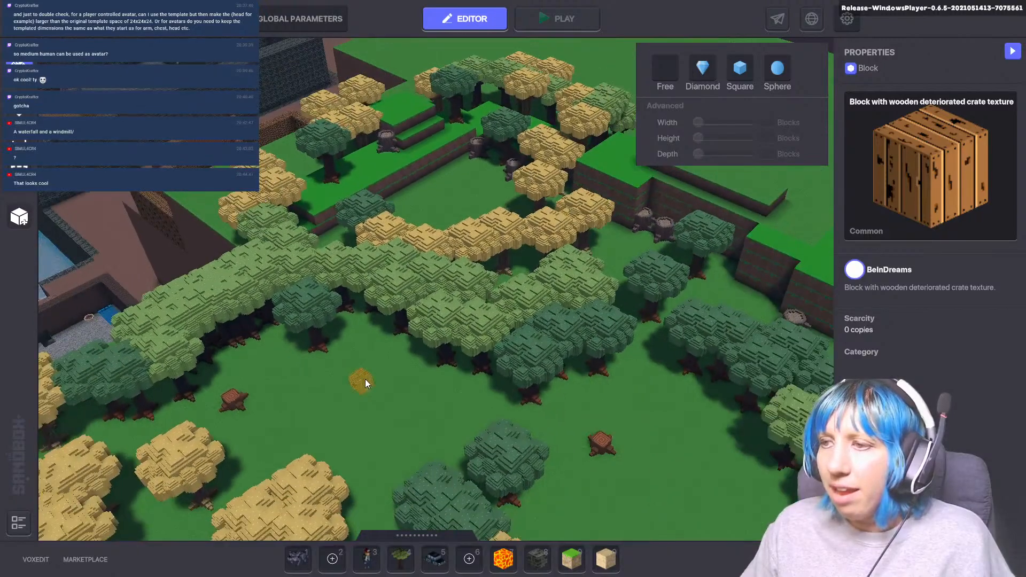
{"action": "scroll", "coordinate": [357, 384], "scroll_direction": "down", "scroll_amount": 2}
{"action": "middle_click_drag", "start_coordinate": [342, 390], "coordinate": [286, 339]}
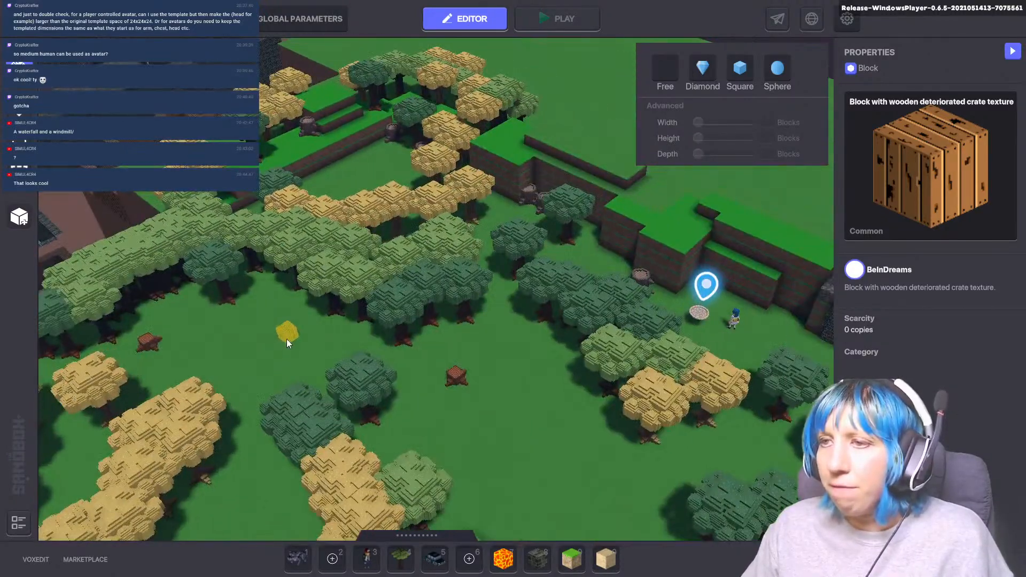
{"action": "middle_click_drag", "start_coordinate": [271, 185], "coordinate": [504, 322]}
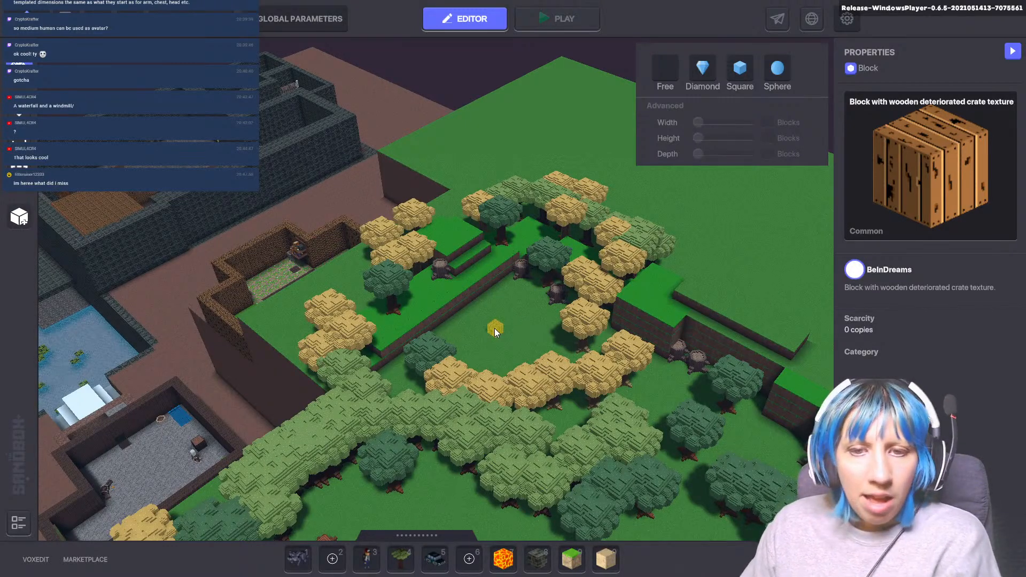
{"action": "middle_click_drag", "start_coordinate": [494, 329], "coordinate": [363, 250]}
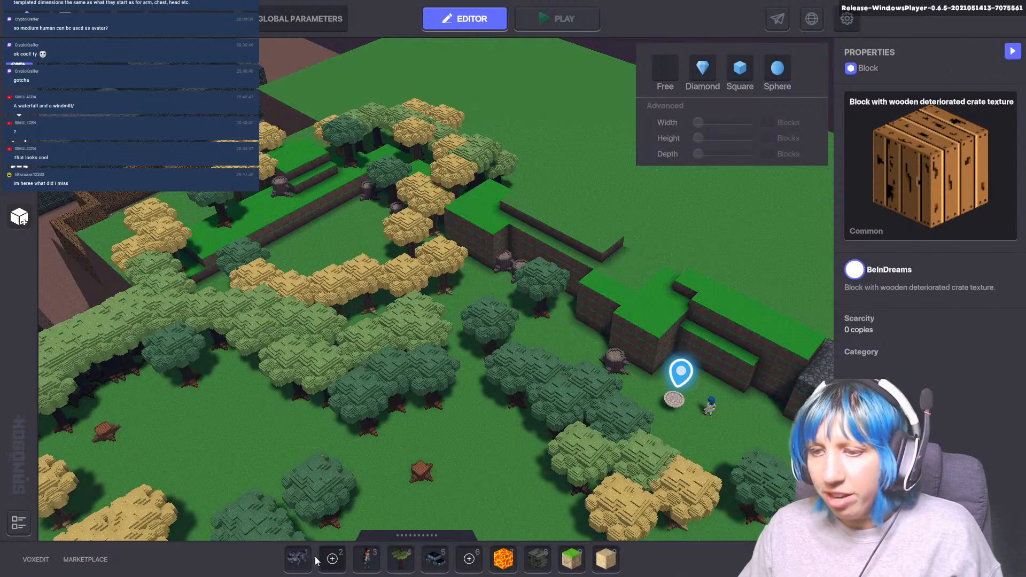
- Show the Entity assets in the library, and close the library again
{"action": "key", "text": "Tab"}
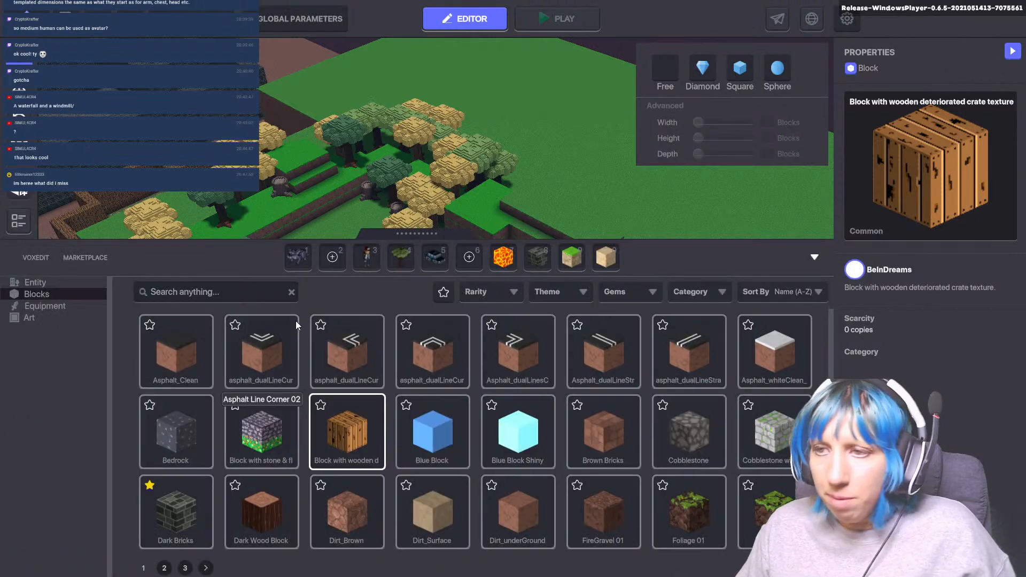
{"action": "left_click", "coordinate": [59, 294]}
{"action": "left_click", "coordinate": [62, 309]}
{"action": "left_click", "coordinate": [52, 285]}
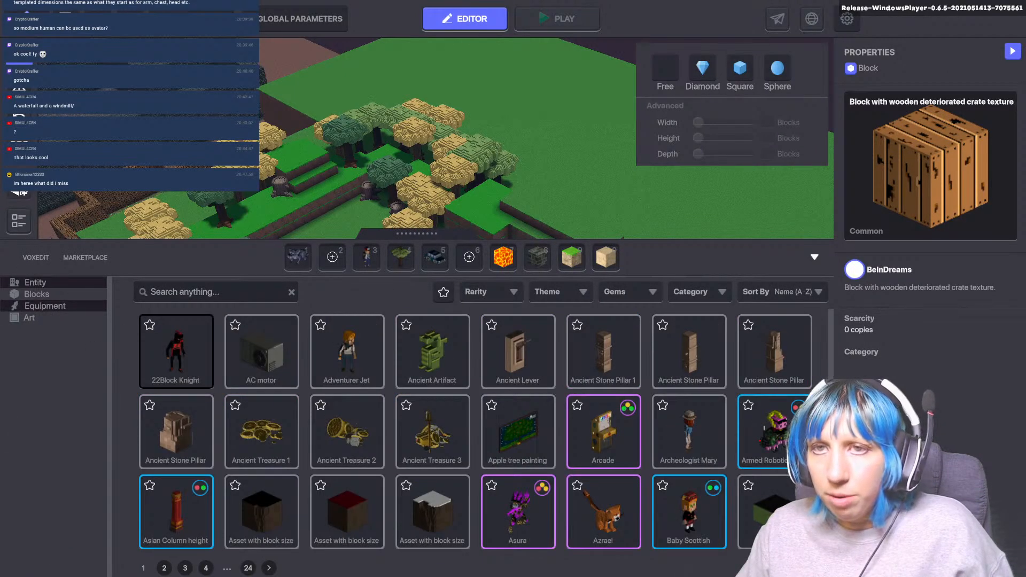
{"action": "left_click", "coordinate": [812, 260]}
{"action": "scroll", "coordinate": [450, 347], "scroll_direction": "down", "scroll_amount": 2}
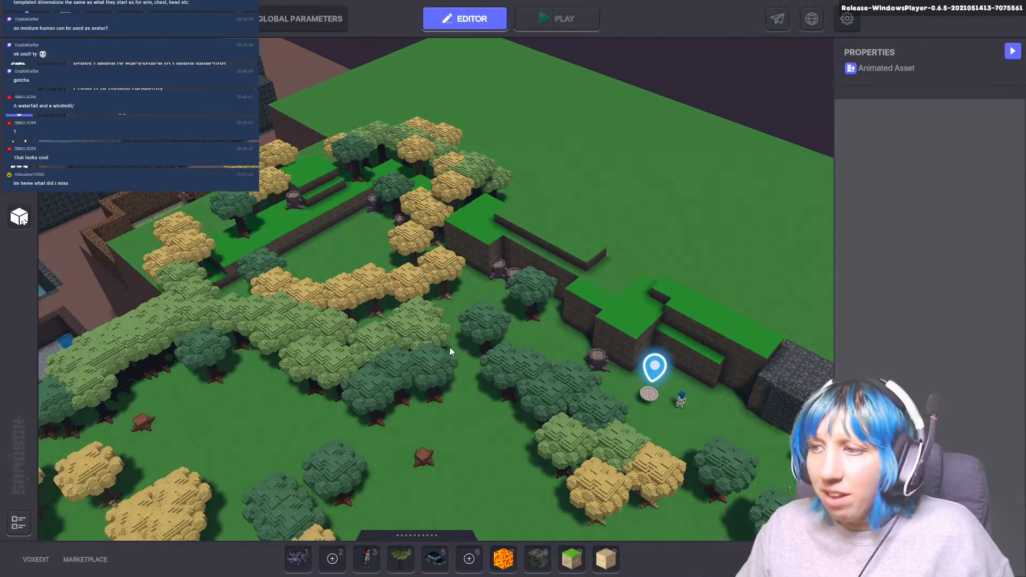
- Compare the layout of the dungeon rooms with the forest paths and the cliffs around the spawn point
{"action": "middle_click_drag", "start_coordinate": [450, 347], "coordinate": [675, 453]}
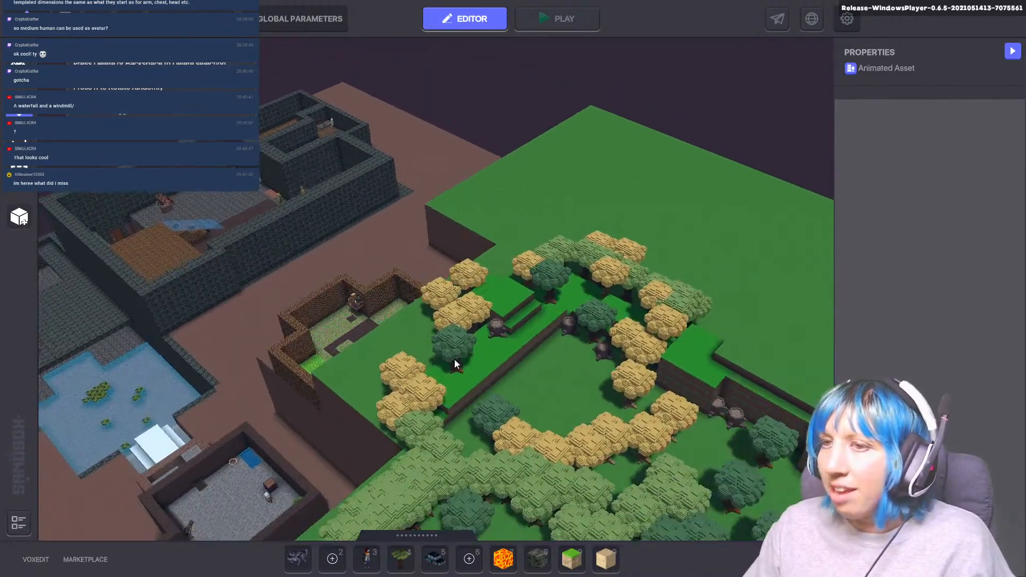
{"action": "middle_click_drag", "start_coordinate": [454, 358], "coordinate": [630, 448]}
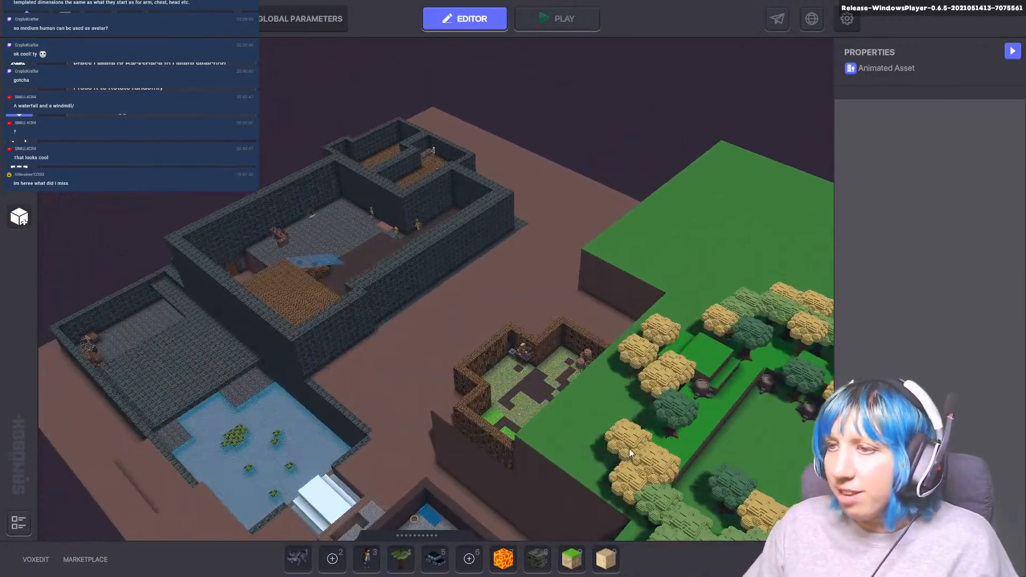
{"action": "scroll", "coordinate": [577, 438], "scroll_direction": "up", "scroll_amount": 4}
{"action": "mouse_move", "coordinate": [479, 406]}
{"action": "middle_mouse_down"}
{"action": "mouse_move", "coordinate": [630, 357]}
{"action": "mouse_move", "coordinate": [41, 309]}
{"action": "middle_mouse_up"}
{"action": "middle_click_drag", "start_coordinate": [220, 432], "coordinate": [414, 242]}
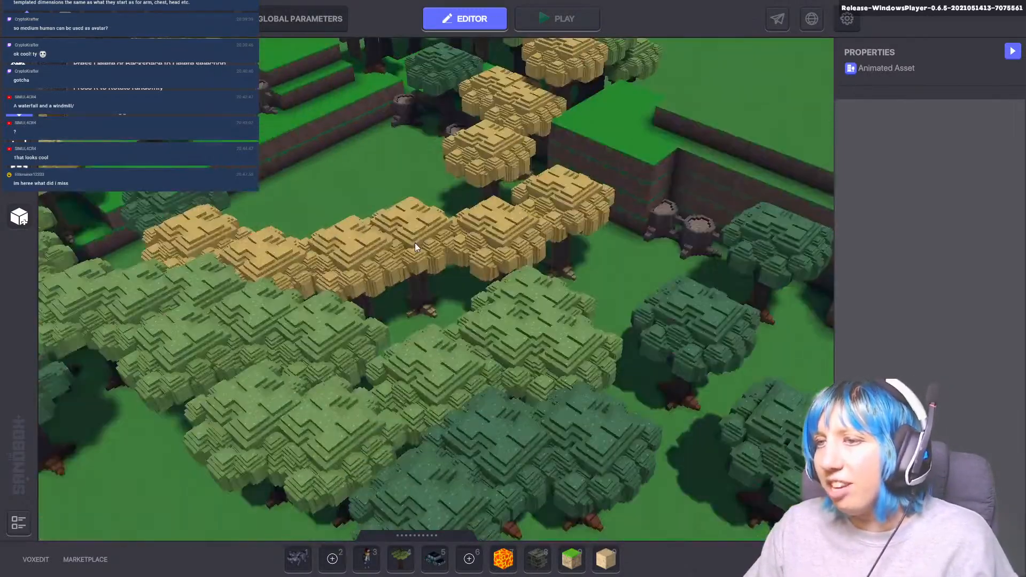
{"action": "scroll", "coordinate": [560, 332], "scroll_direction": "down", "scroll_amount": 3}
{"action": "mouse_move", "coordinate": [657, 339]}
{"action": "middle_mouse_down"}
{"action": "mouse_move", "coordinate": [301, 325]}
{"action": "mouse_move", "coordinate": [507, 446]}
{"action": "middle_mouse_up"}
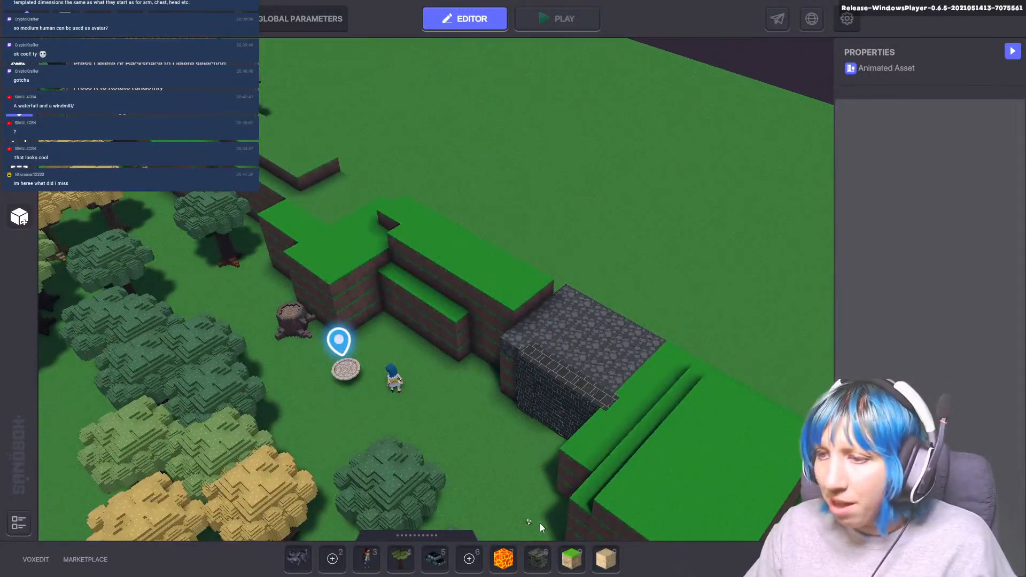
{"action": "middle_click_drag", "start_coordinate": [217, 356], "coordinate": [473, 395]}
{"action": "scroll", "coordinate": [474, 394], "scroll_direction": "down", "scroll_amount": 2}
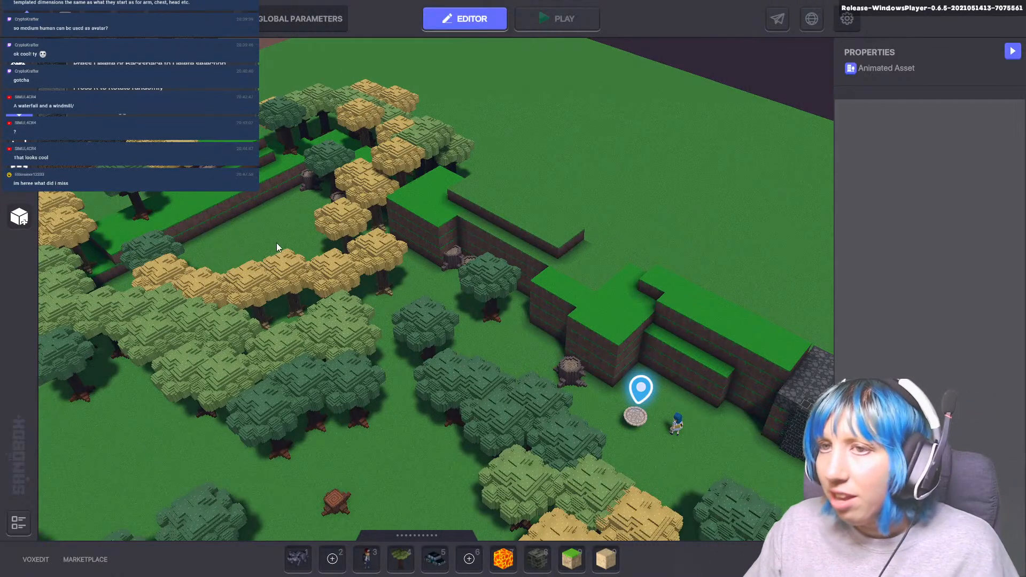
{"action": "middle_click_drag", "start_coordinate": [497, 415], "coordinate": [312, 337]}
- Select the Invisible Door near the dark stone gateway to inspect its properties, and deselect it
{"action": "left_click", "coordinate": [511, 319]}
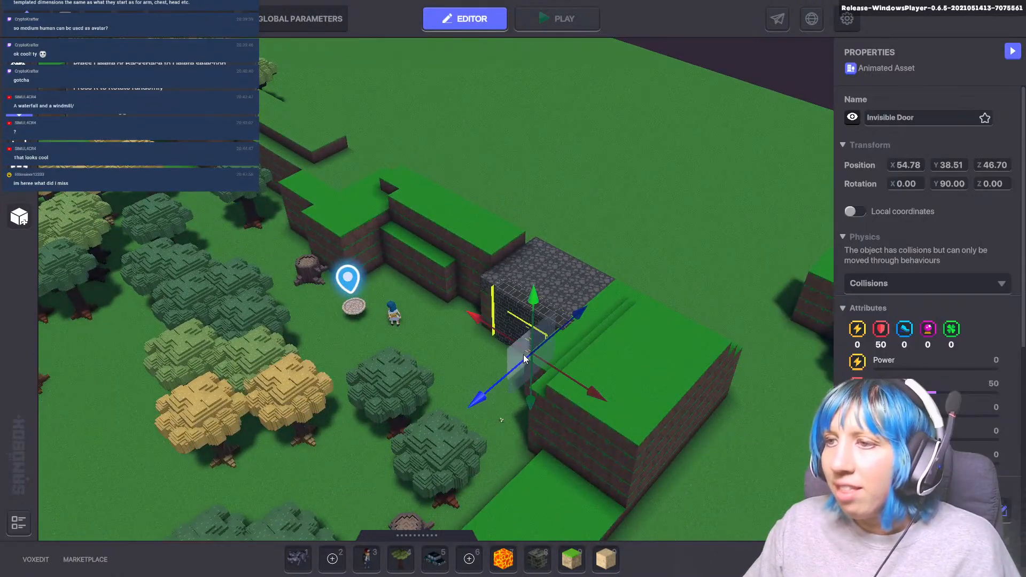
{"action": "scroll", "coordinate": [437, 399], "scroll_direction": "up", "scroll_amount": 2}
{"action": "left_click", "coordinate": [476, 359]}
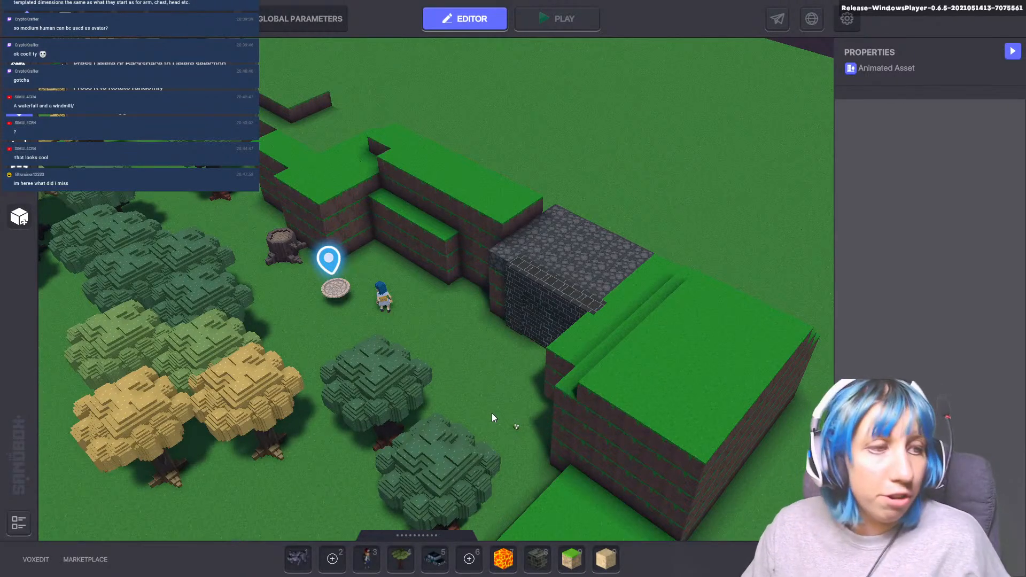
- Examine the open grassland beyond the stone gateway, between the spawn forest and the tree-ringed clearing with the white house
{"action": "middle_click_drag", "start_coordinate": [580, 404], "coordinate": [437, 431]}
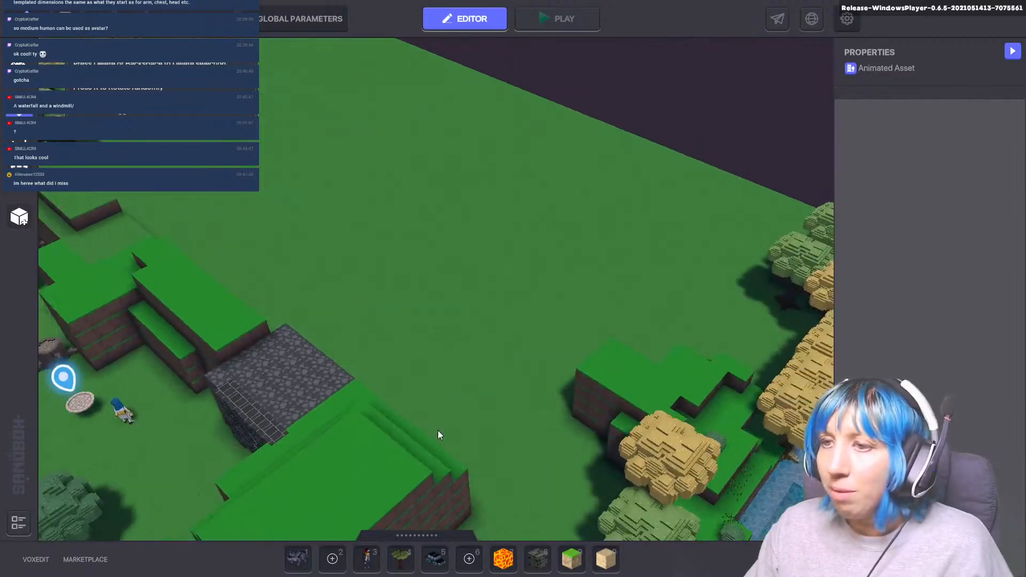
{"action": "scroll", "coordinate": [384, 428], "scroll_direction": "down", "scroll_amount": 2}
{"action": "middle_click_drag", "start_coordinate": [296, 428], "coordinate": [554, 400]}
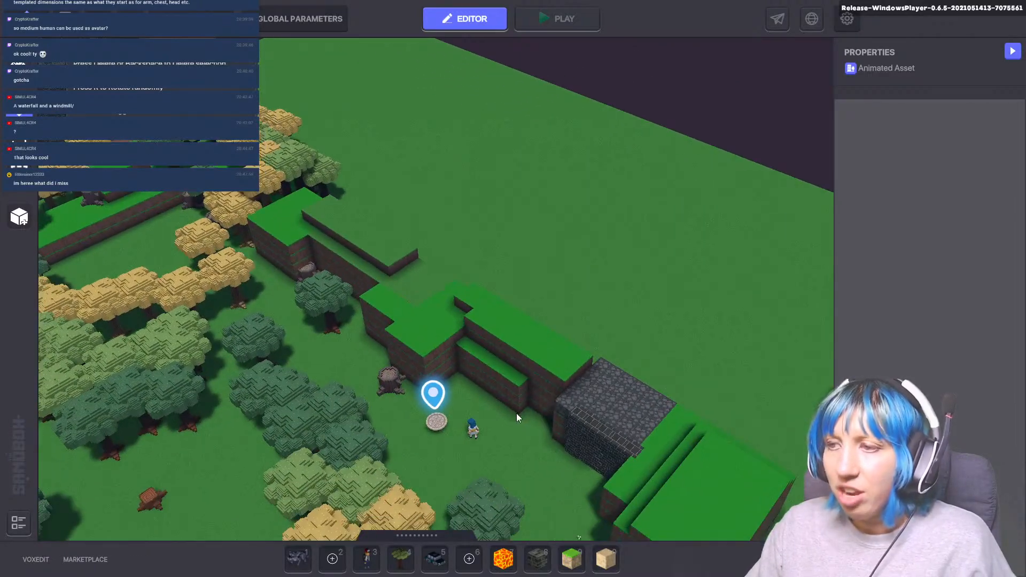
{"action": "scroll", "coordinate": [446, 417], "scroll_direction": "down", "scroll_amount": 1}
{"action": "middle_click_drag", "start_coordinate": [446, 402], "coordinate": [469, 433]}
{"action": "right_click_drag", "start_coordinate": [469, 433], "coordinate": [717, 321]}
{"action": "scroll", "coordinate": [517, 335], "scroll_direction": "down", "scroll_amount": 2}
{"action": "scroll", "coordinate": [517, 336], "scroll_direction": "down", "scroll_amount": 3}
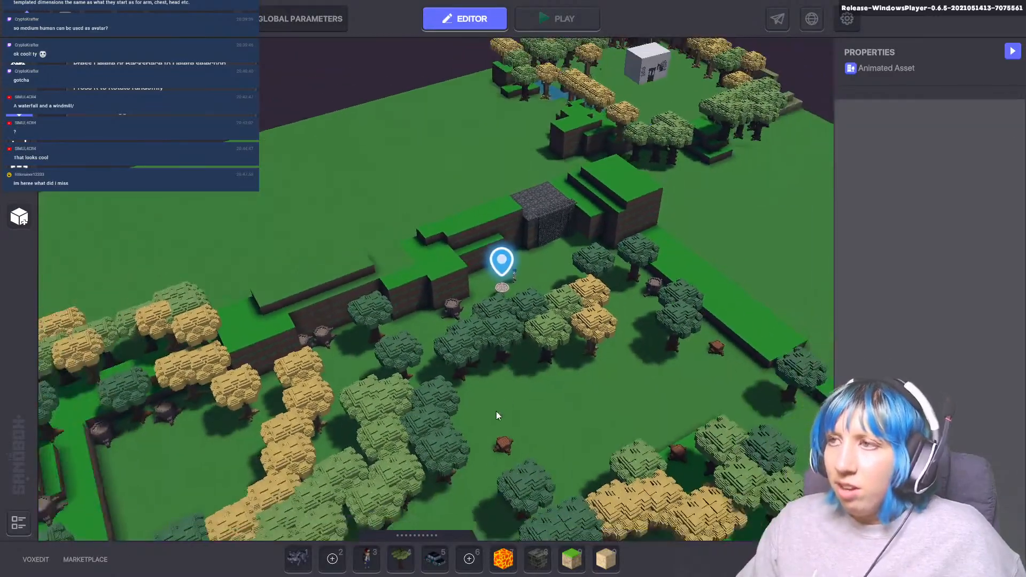
{"action": "middle_click_drag", "start_coordinate": [495, 411], "coordinate": [582, 380]}
{"action": "scroll", "coordinate": [582, 381], "scroll_direction": "down", "scroll_amount": 1}
{"action": "middle_click_drag", "start_coordinate": [624, 353], "coordinate": [485, 401]}
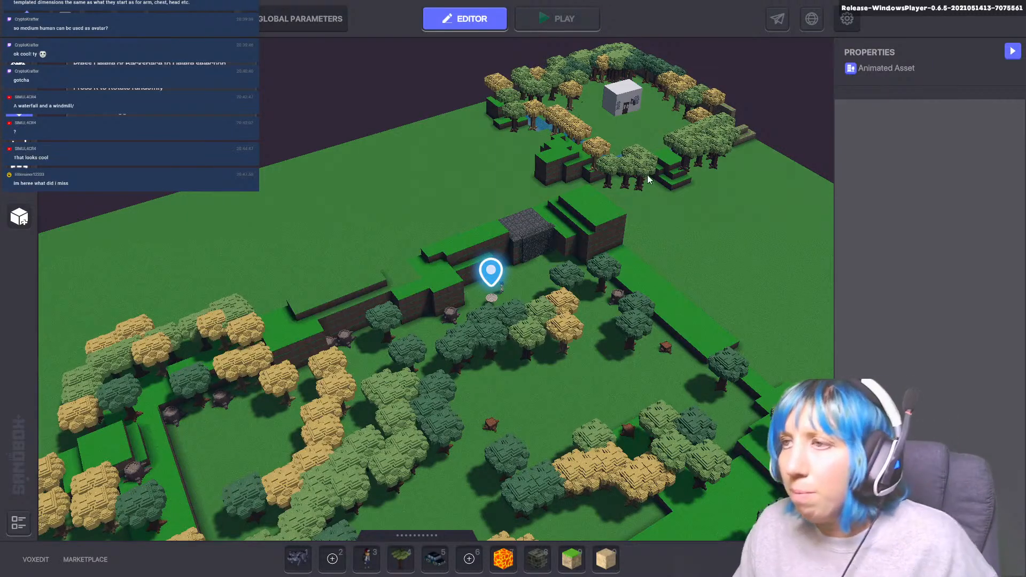
{"action": "middle_click_drag", "start_coordinate": [647, 177], "coordinate": [267, 392]}
{"action": "scroll", "coordinate": [406, 304], "scroll_direction": "up", "scroll_amount": 3}
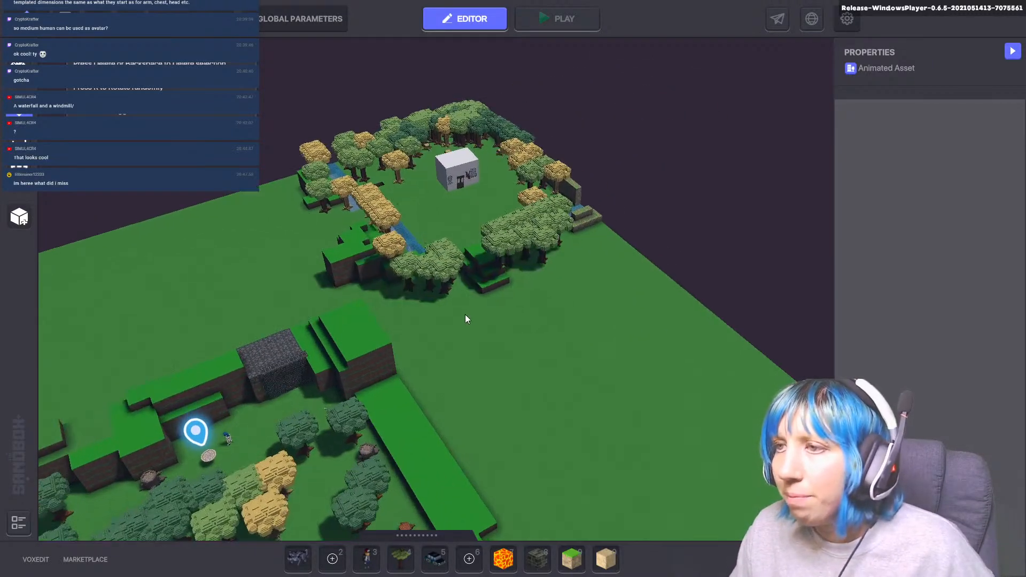
- Examine the tree-lined paths of the spawn forest, from the stone gateway to the tree clusters near the map's edge
{"action": "scroll", "coordinate": [462, 314], "scroll_direction": "down", "scroll_amount": 2}
{"action": "middle_click_drag", "start_coordinate": [423, 340], "coordinate": [505, 336]}
{"action": "middle_click_drag", "start_coordinate": [349, 393], "coordinate": [561, 323]}
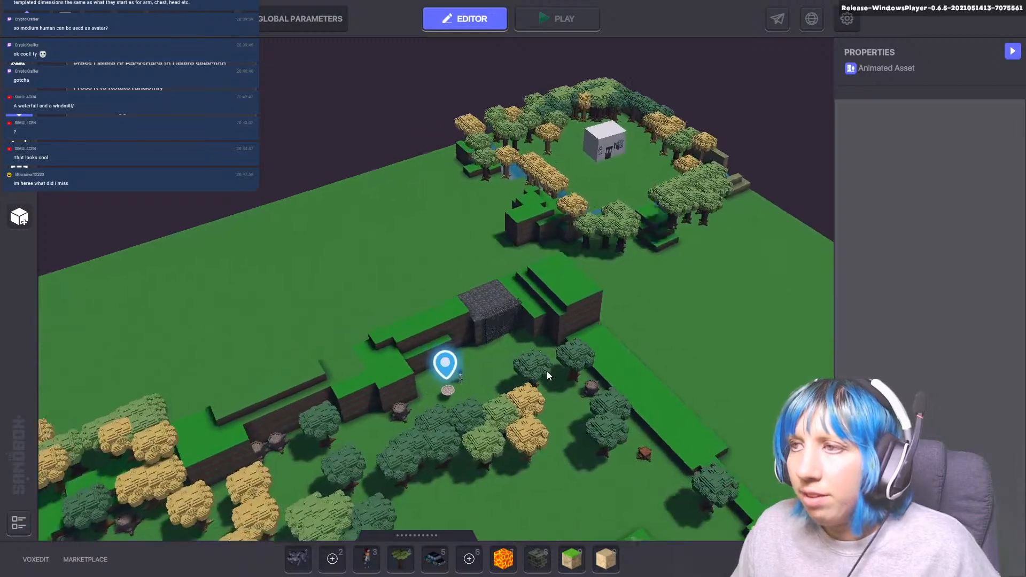
{"action": "scroll", "coordinate": [529, 382], "scroll_direction": "up", "scroll_amount": 3}
{"action": "scroll", "coordinate": [511, 392], "scroll_direction": "down", "scroll_amount": 2}
{"action": "middle_click_drag", "start_coordinate": [464, 435], "coordinate": [570, 303]}
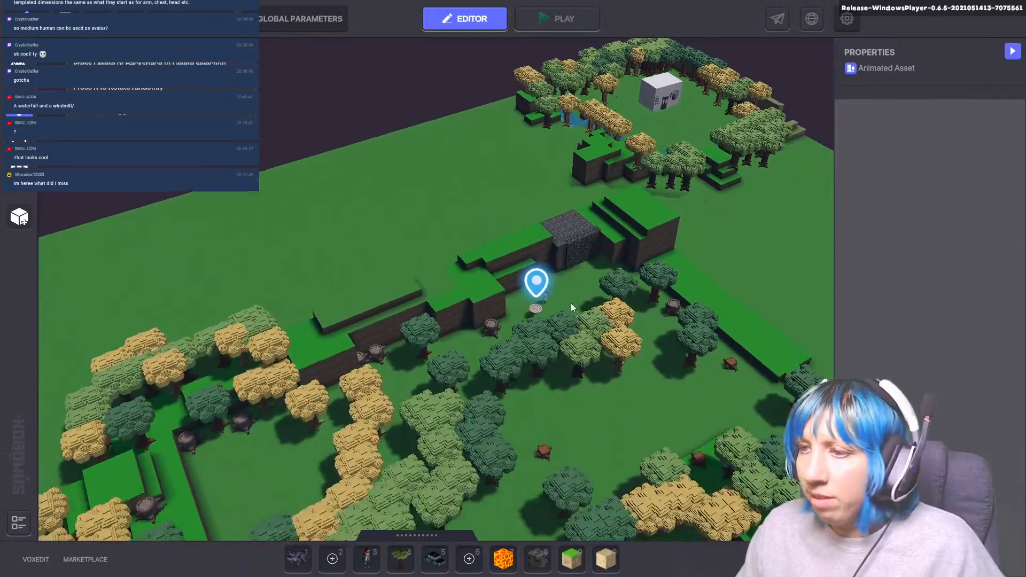
{"action": "middle_click_drag", "start_coordinate": [481, 395], "coordinate": [452, 424]}
{"action": "scroll", "coordinate": [382, 391], "scroll_direction": "up", "scroll_amount": 3}
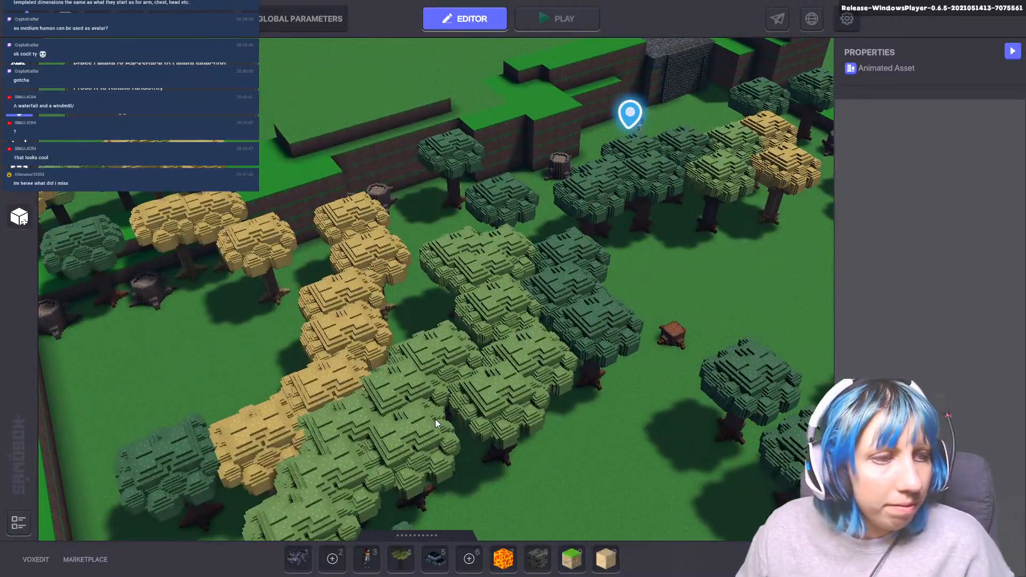
{"action": "middle_click_drag", "start_coordinate": [566, 401], "coordinate": [664, 446]}
{"action": "middle_click_drag", "start_coordinate": [275, 374], "coordinate": [533, 285]}
{"action": "scroll", "coordinate": [512, 306], "scroll_direction": "down", "scroll_amount": 3}
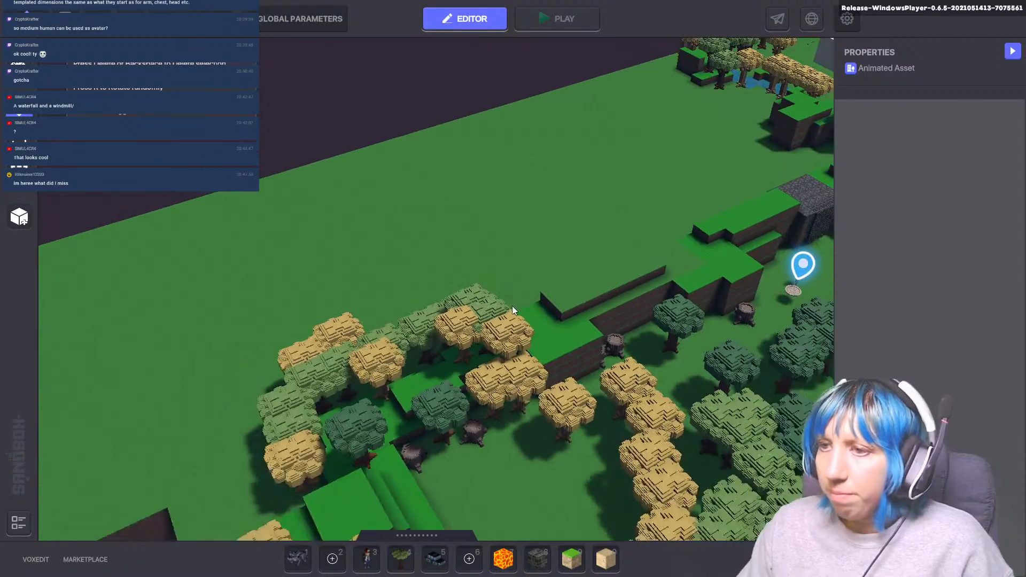
{"action": "scroll", "coordinate": [508, 325], "scroll_direction": "down", "scroll_amount": 3}
{"action": "middle_click_drag", "start_coordinate": [447, 399], "coordinate": [63, 413]}
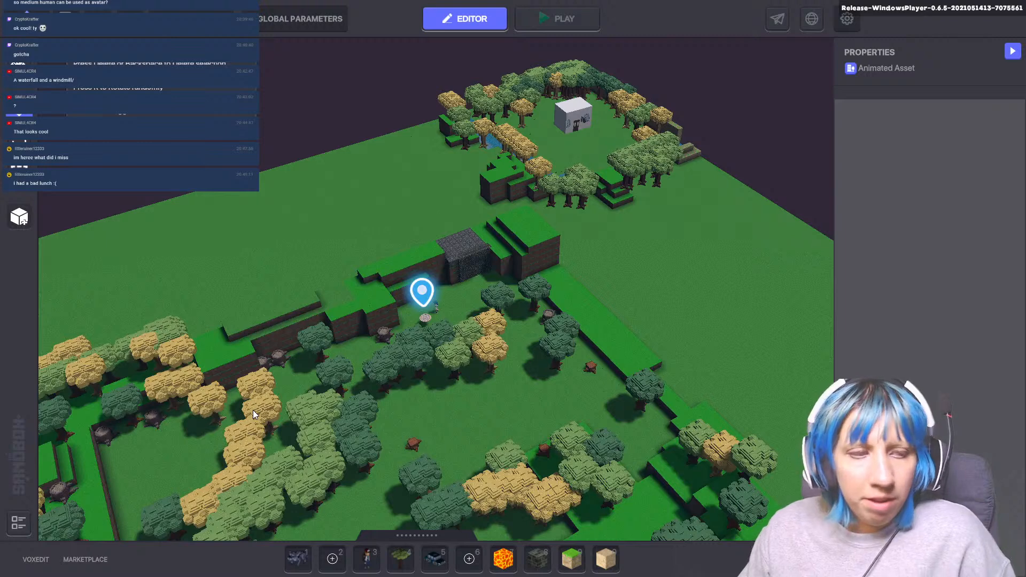
{"action": "middle_click_drag", "start_coordinate": [246, 444], "coordinate": [582, 331]}
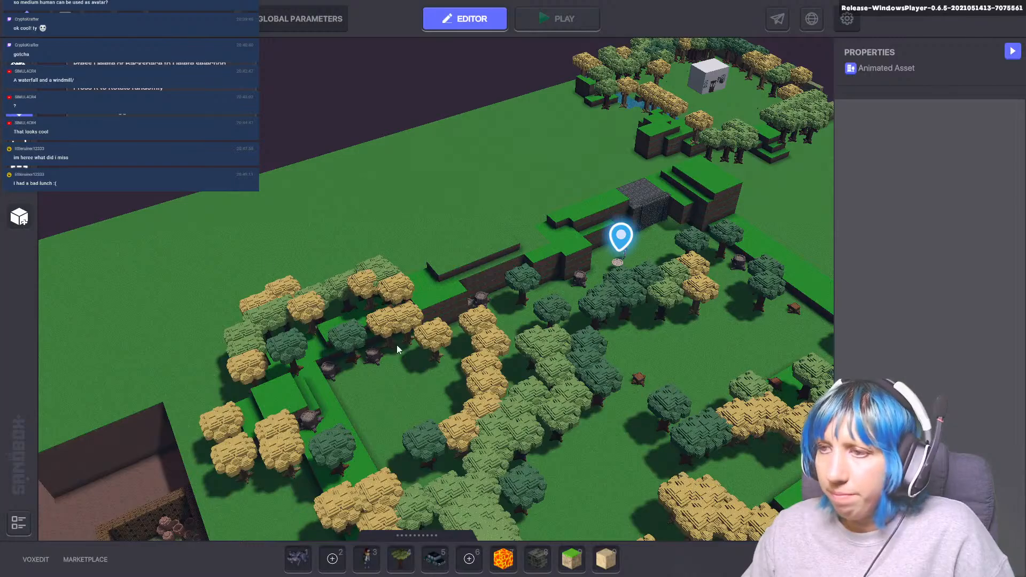
{"action": "mouse_move", "coordinate": [421, 348]}
{"action": "middle_mouse_down"}
{"action": "mouse_move", "coordinate": [277, 258]}
{"action": "mouse_move", "coordinate": [220, 267]}
{"action": "mouse_move", "coordinate": [342, 235]}
{"action": "mouse_move", "coordinate": [565, 380]}
{"action": "mouse_move", "coordinate": [560, 349]}
{"action": "mouse_move", "coordinate": [570, 425]}
{"action": "mouse_move", "coordinate": [494, 371]}
{"action": "middle_mouse_up"}
{"action": "scroll", "coordinate": [560, 349], "scroll_direction": "up", "scroll_amount": 1}
{"action": "scroll", "coordinate": [497, 385], "scroll_direction": "down", "scroll_amount": 1}
{"action": "middle_click_drag", "start_coordinate": [631, 256], "coordinate": [505, 220]}
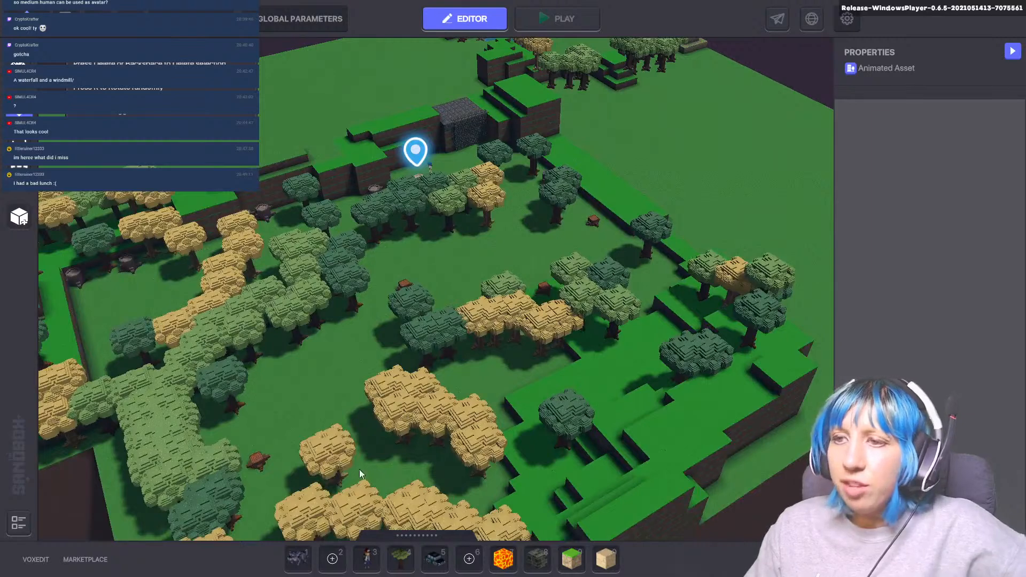
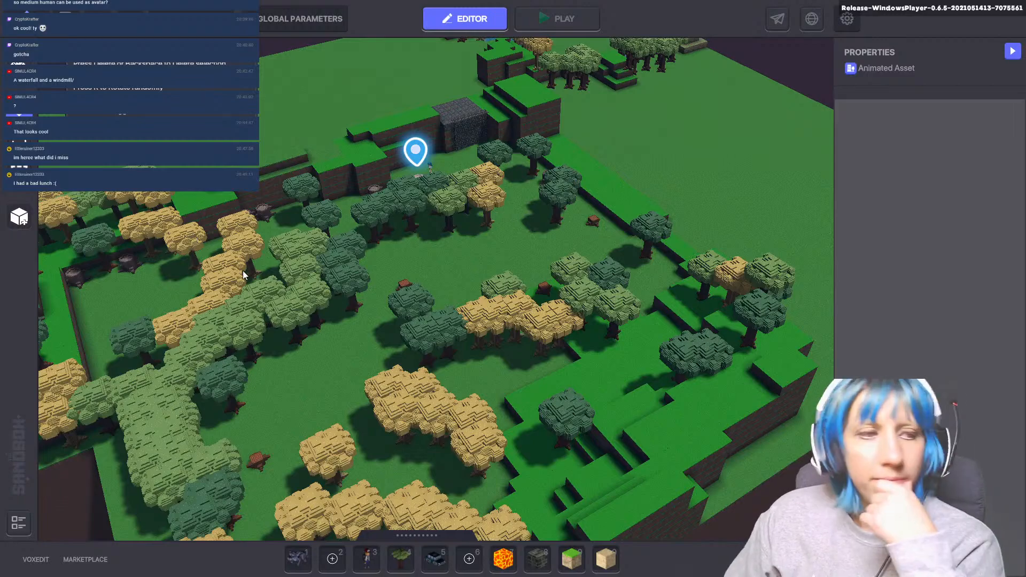
- Compare the forest paths around the spawn point with the sunken mossy room that holds the barrels and the table
{"action": "scroll", "coordinate": [242, 272], "scroll_direction": "up", "scroll_amount": 4}
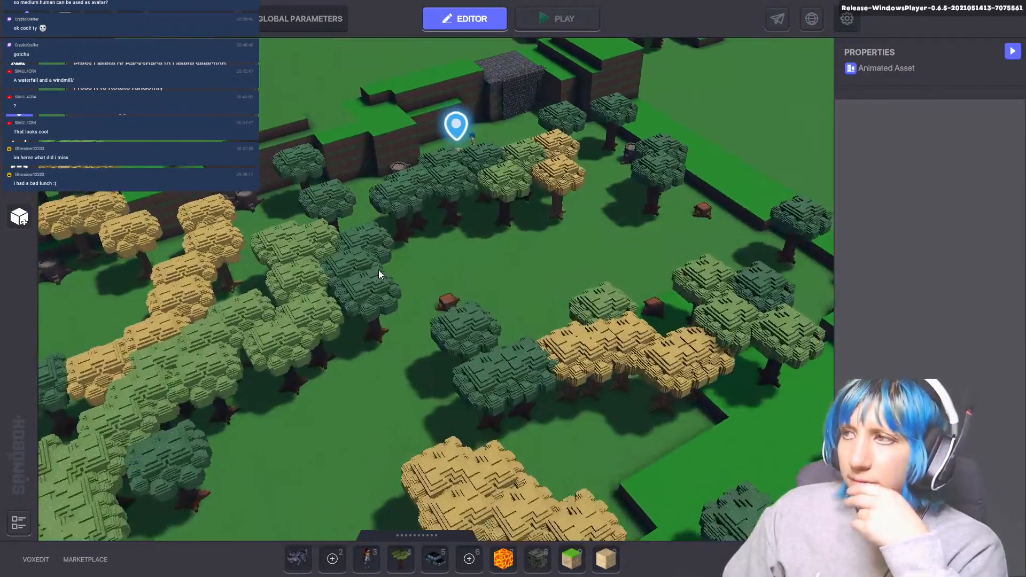
{"action": "scroll", "coordinate": [335, 456], "scroll_direction": "down", "scroll_amount": 5}
{"action": "scroll", "coordinate": [376, 400], "scroll_direction": "up", "scroll_amount": 4}
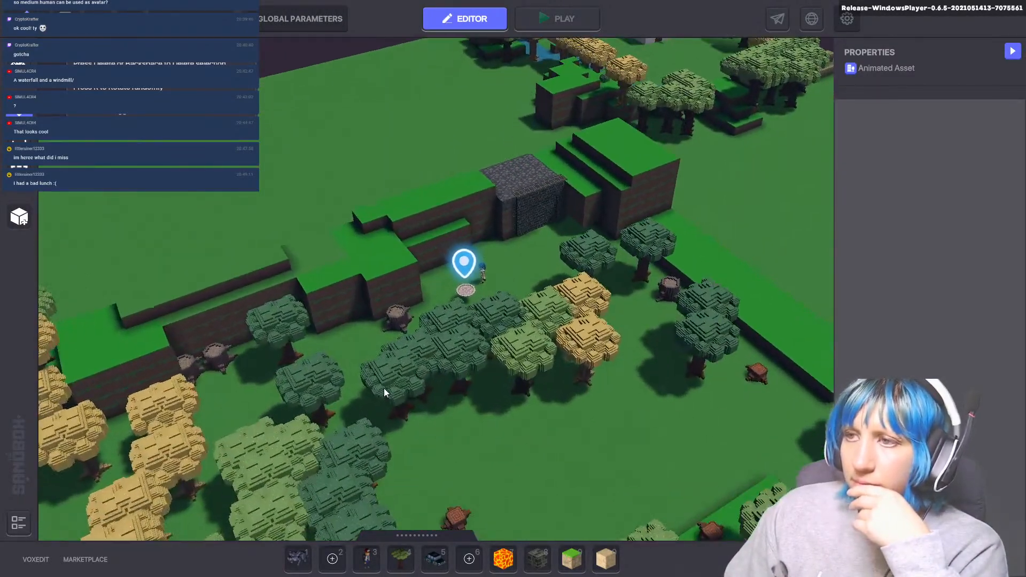
{"action": "middle_click_drag", "start_coordinate": [384, 388], "coordinate": [604, 354]}
{"action": "scroll", "coordinate": [561, 398], "scroll_direction": "down", "scroll_amount": 2}
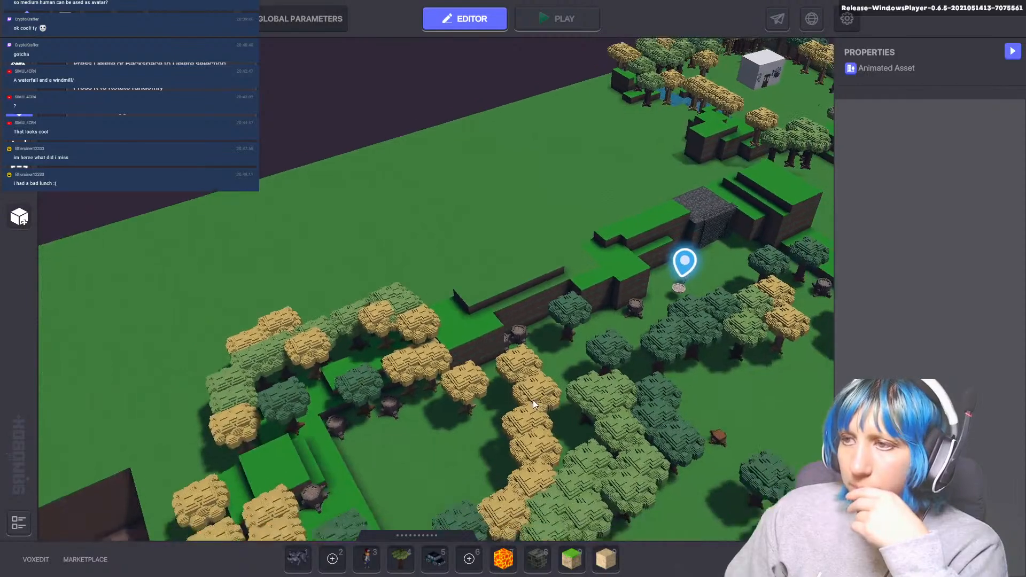
{"action": "middle_click_drag", "start_coordinate": [534, 400], "coordinate": [459, 320]}
{"action": "scroll", "coordinate": [449, 320], "scroll_direction": "up", "scroll_amount": 2}
{"action": "middle_click_drag", "start_coordinate": [336, 382], "coordinate": [378, 314]}
{"action": "middle_click_drag", "start_coordinate": [304, 417], "coordinate": [411, 340]}
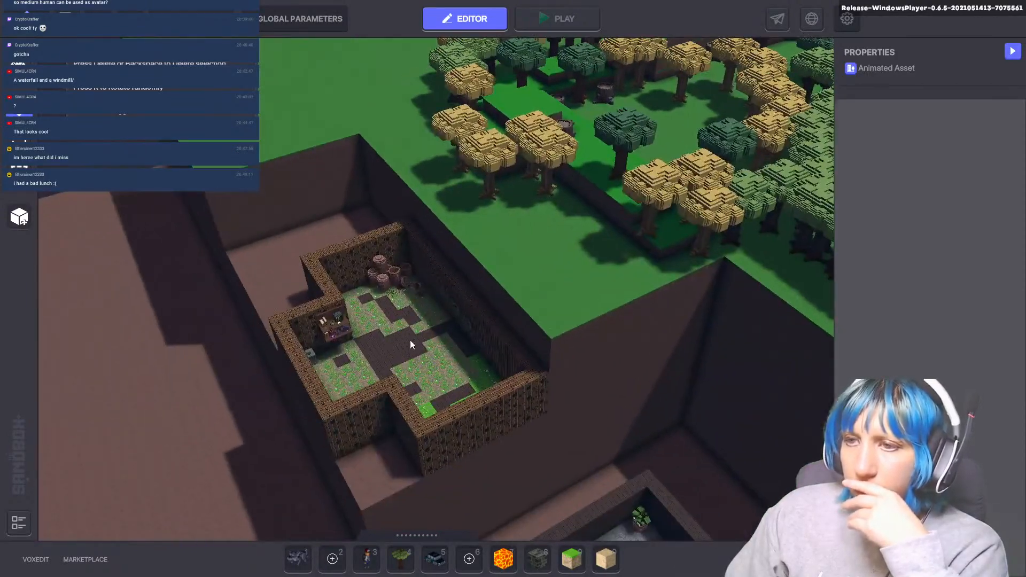
{"action": "scroll", "coordinate": [408, 386], "scroll_direction": "up", "scroll_amount": 4}
{"action": "scroll", "coordinate": [409, 385], "scroll_direction": "down", "scroll_amount": 3}
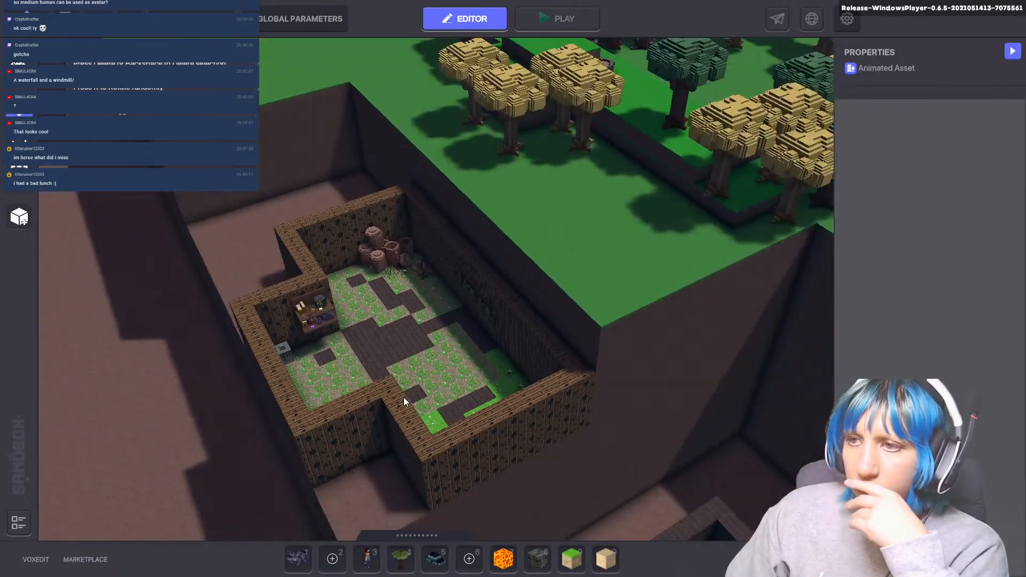
{"action": "scroll", "coordinate": [403, 396], "scroll_direction": "down", "scroll_amount": 2}
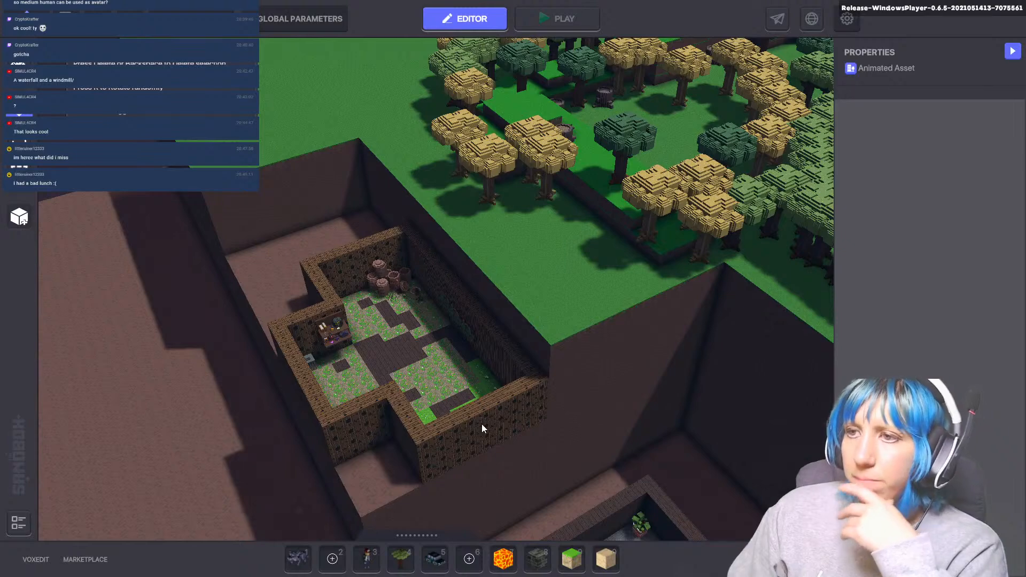
- Build two parallel Dark Bricks walls from either side of the stone gateway out onto the open grassland
{"action": "middle_click_drag", "start_coordinate": [699, 160], "coordinate": [792, 332]}
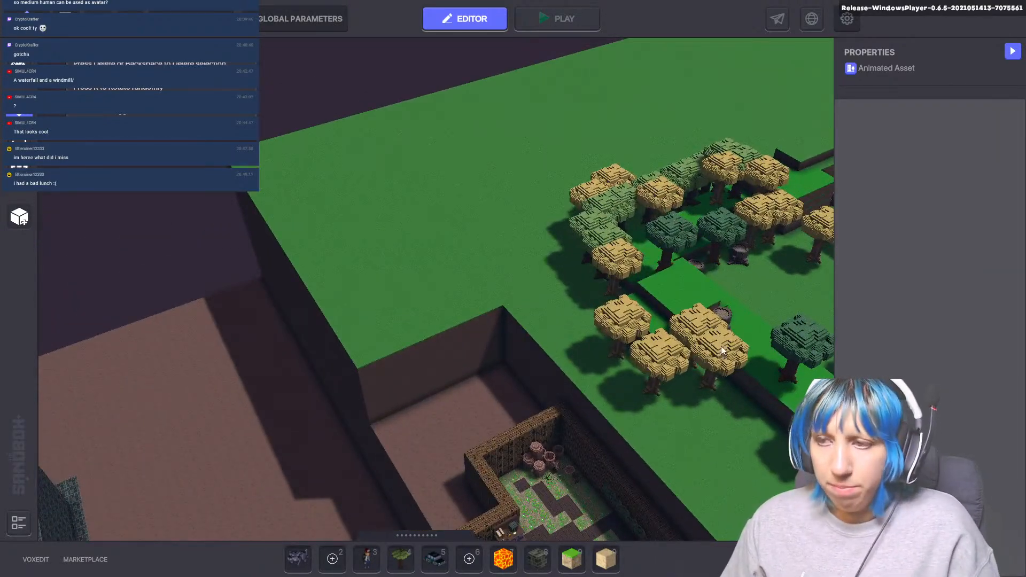
{"action": "right_click_drag", "start_coordinate": [513, 331], "coordinate": [681, 343]}
{"action": "right_click_drag", "start_coordinate": [160, 325], "coordinate": [458, 193]}
{"action": "scroll", "coordinate": [470, 280], "scroll_direction": "down", "scroll_amount": 6}
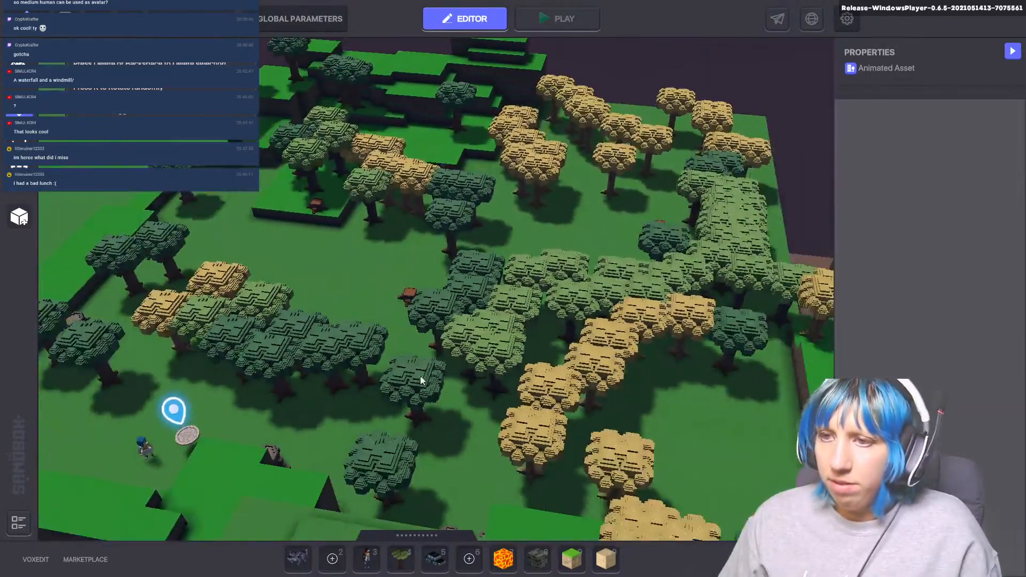
{"action": "mouse_move", "coordinate": [421, 376]}
{"action": "middle_mouse_down"}
{"action": "mouse_move", "coordinate": [511, 311]}
{"action": "mouse_move", "coordinate": [541, 266]}
{"action": "middle_mouse_up"}
{"action": "middle_click_drag", "start_coordinate": [425, 299], "coordinate": [483, 266]}
{"action": "scroll", "coordinate": [423, 301], "scroll_direction": "up", "scroll_amount": 3}
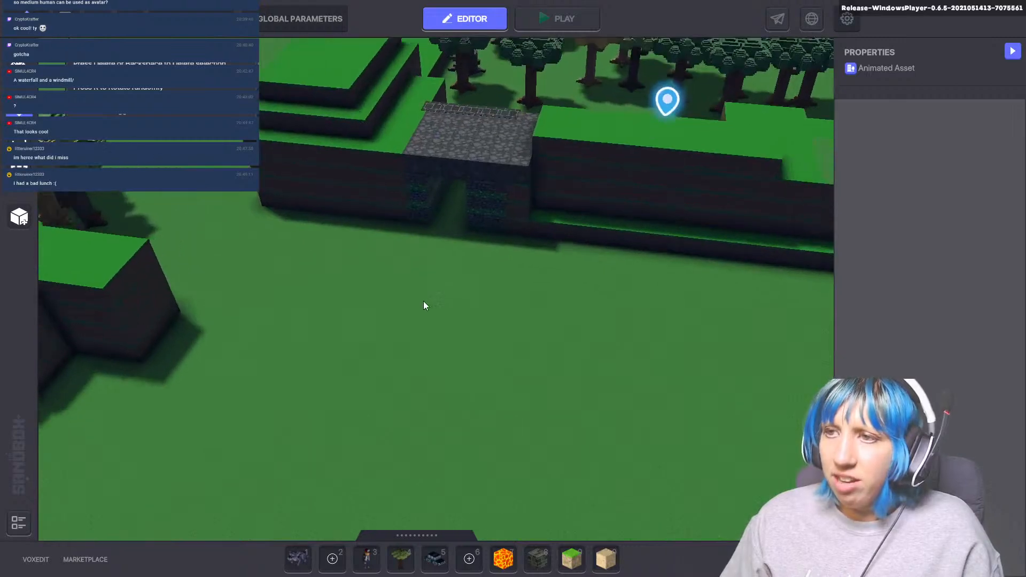
{"action": "scroll", "coordinate": [423, 300], "scroll_direction": "up", "scroll_amount": 1}
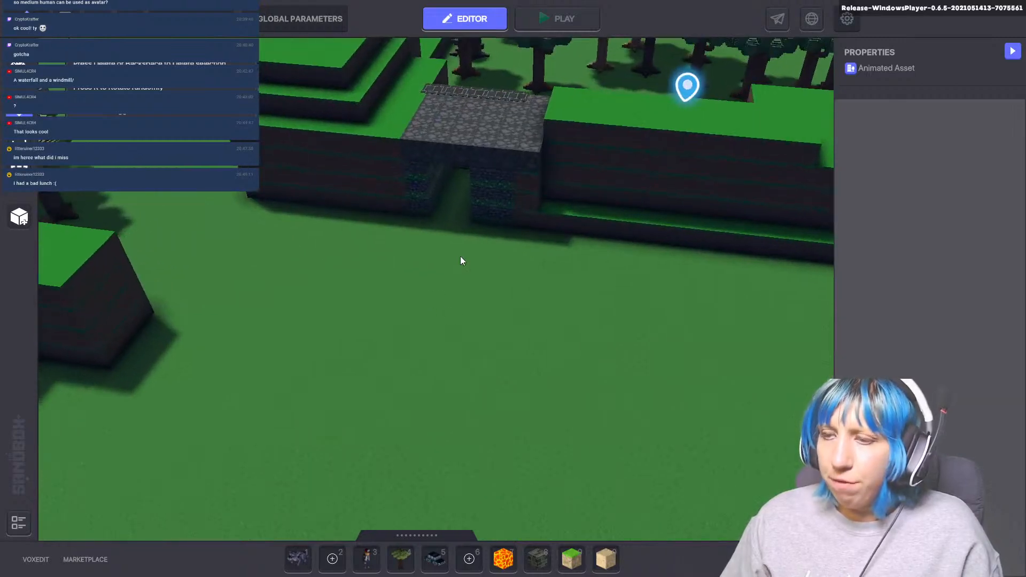
{"action": "left_click", "coordinate": [536, 559]}
{"action": "left_click_drag", "start_coordinate": [389, 150], "coordinate": [354, 299]}
{"action": "left_click_drag", "start_coordinate": [503, 150], "coordinate": [478, 335]}
- Extend both Dark Bricks walls of the gateway corridor farther out onto the grassland
{"action": "key", "text": "s"}
{"action": "key", "text": "a"}
{"action": "key", "text": "d"}
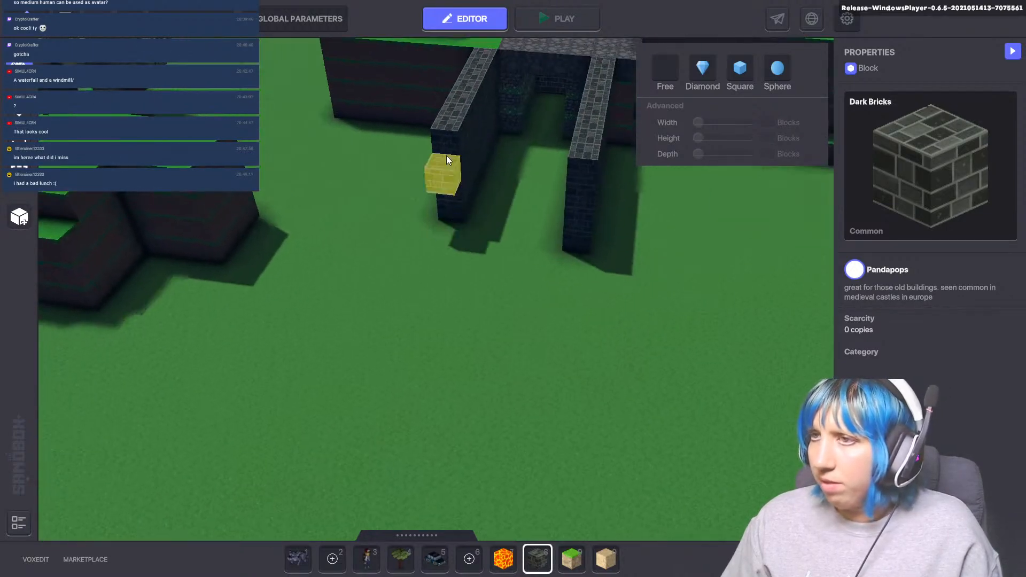
{"action": "left_click_drag", "start_coordinate": [447, 155], "coordinate": [395, 320]}
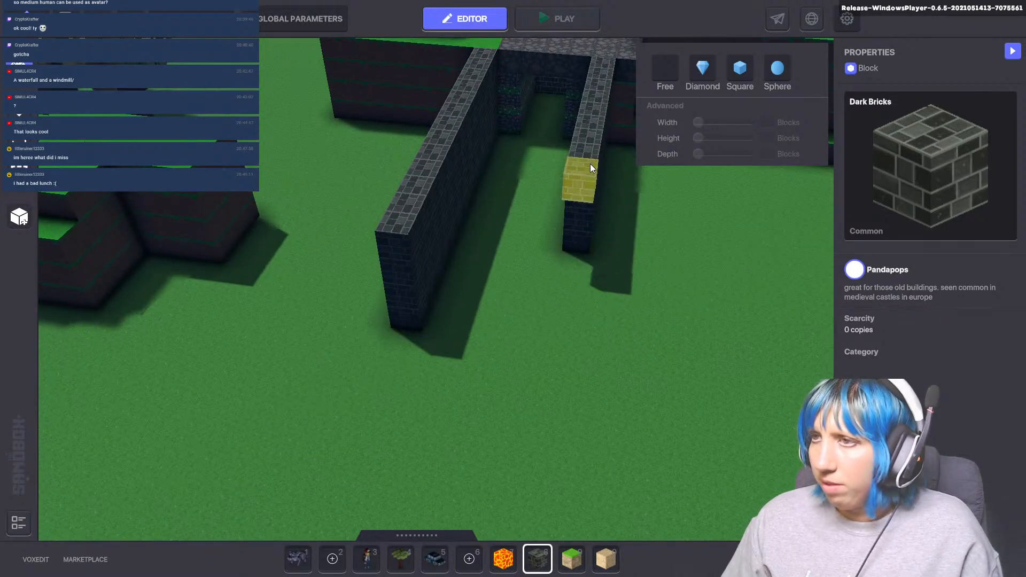
{"action": "left_click_drag", "start_coordinate": [590, 165], "coordinate": [552, 339]}
- Shorten both corridor walls by removing the Dark Bricks at their far ends
{"action": "key", "text": "a"}
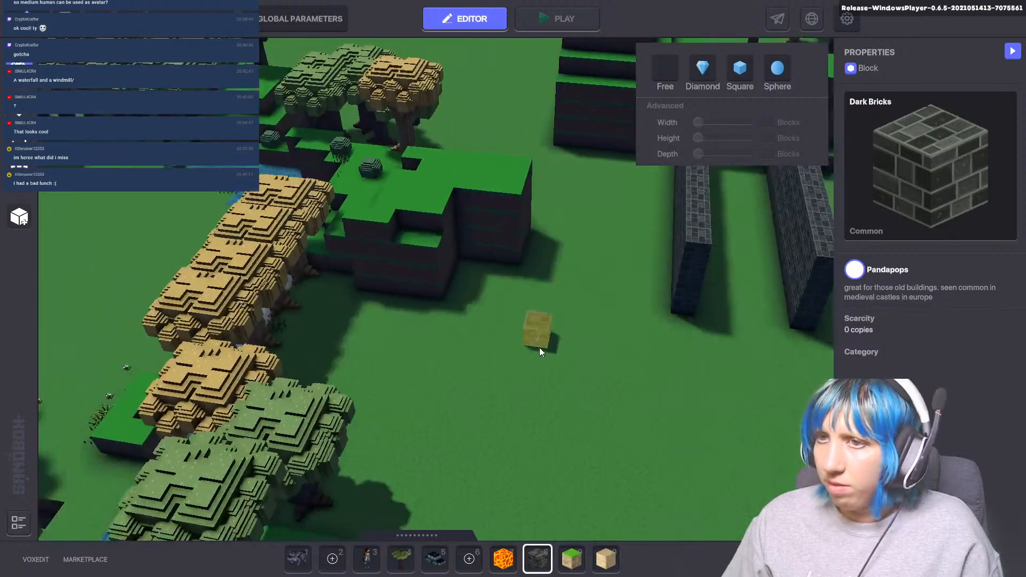
{"action": "key", "text": "d"}
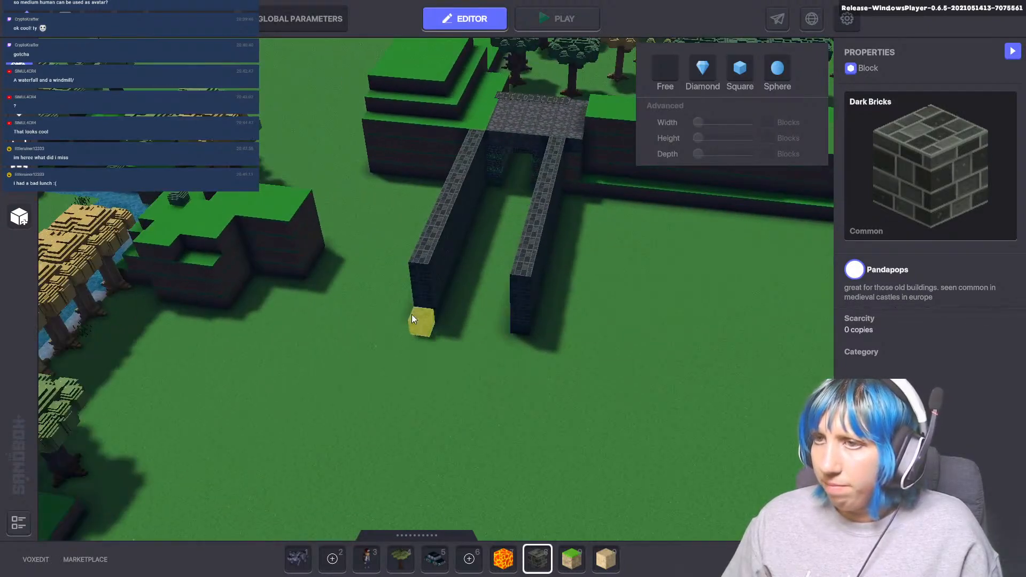
{"action": "key", "text": "d"}
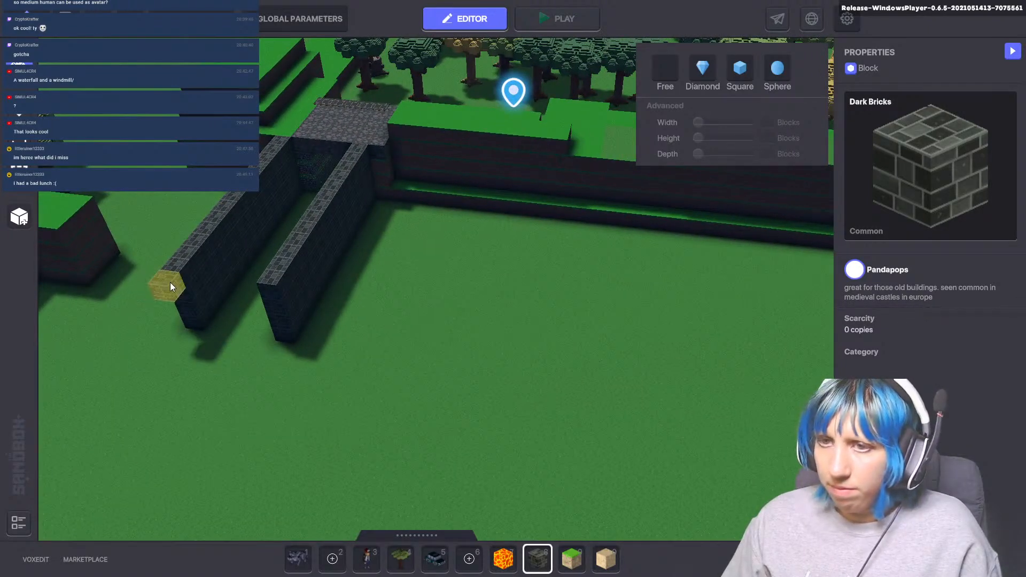
{"action": "mouse_move", "coordinate": [198, 245]}
{"action": "left_mouse_down", "text": "ctrl"}
{"action": "mouse_move", "coordinate": [190, 278]}
{"action": "mouse_move", "coordinate": [206, 309]}
{"action": "left_mouse_up", "text": "ctrl"}
{"action": "left_click_drag", "start_coordinate": [308, 226], "coordinate": [290, 323], "text": "ctrl"}
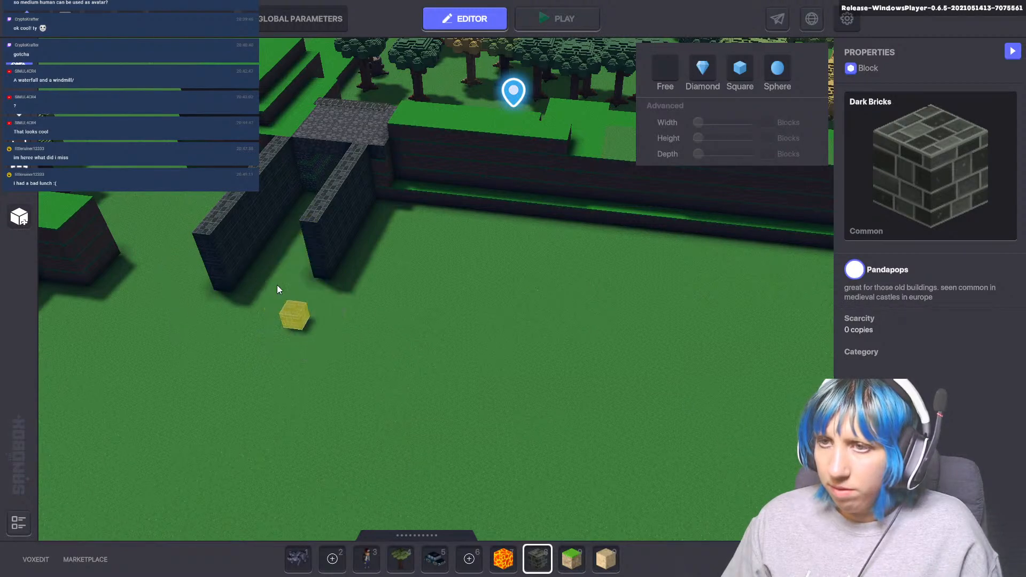
- Turn the corridor sideways, parallel to the cliff, by adding Dark Bricks walls at the ends of both existing walls
{"action": "left_click_drag", "start_coordinate": [225, 241], "coordinate": [381, 315]}
{"action": "right_click_drag", "start_coordinate": [427, 319], "coordinate": [505, 177]}
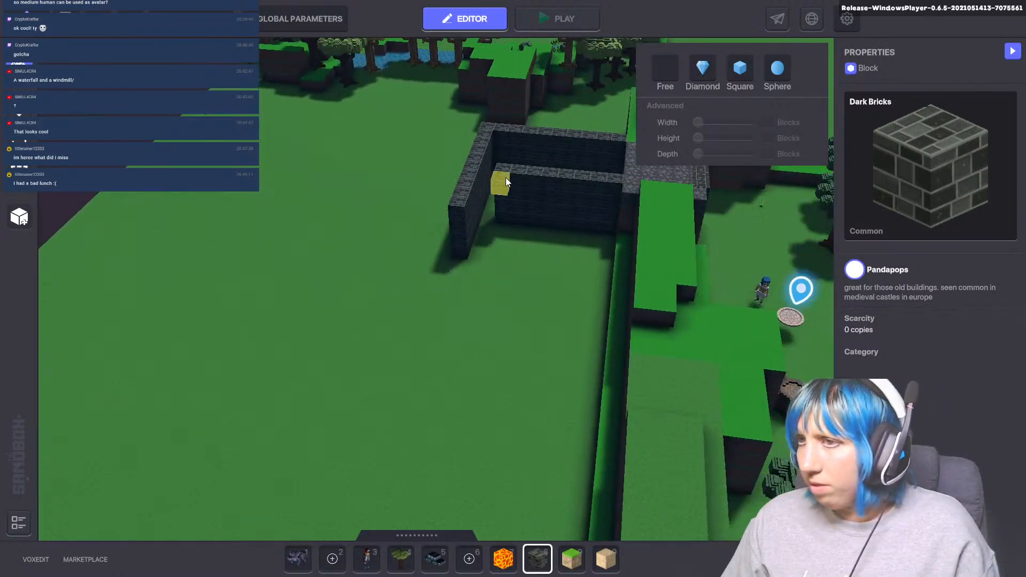
{"action": "left_click_drag", "start_coordinate": [501, 206], "coordinate": [511, 260]}
- Add a short Dark Bricks return toward the cliff at the inner wall's end, and a longer wall along the cliff from the gateway
{"action": "right_click_drag", "start_coordinate": [463, 283], "coordinate": [453, 332]}
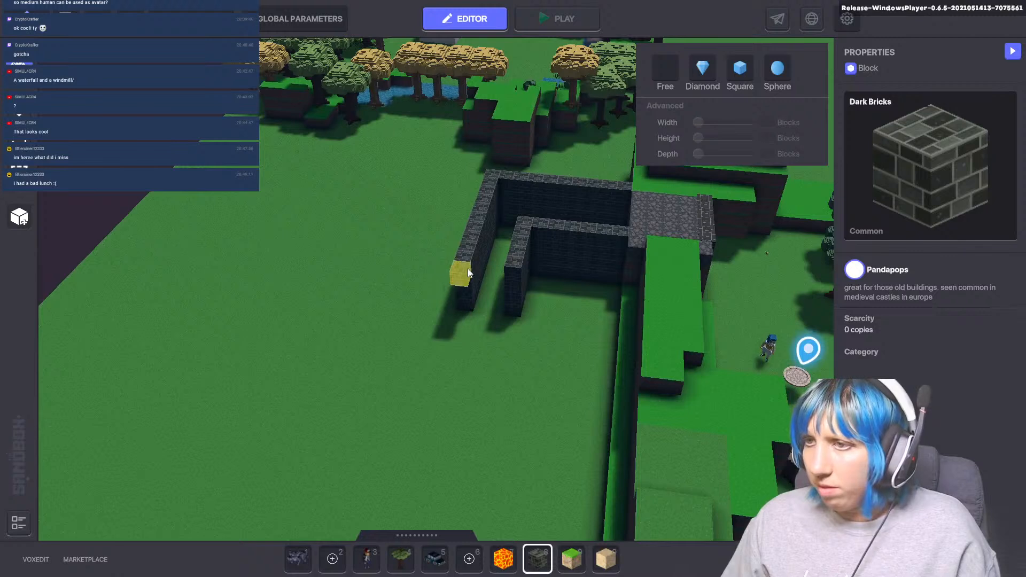
{"action": "scroll", "coordinate": [486, 321], "scroll_direction": "up", "scroll_amount": 3}
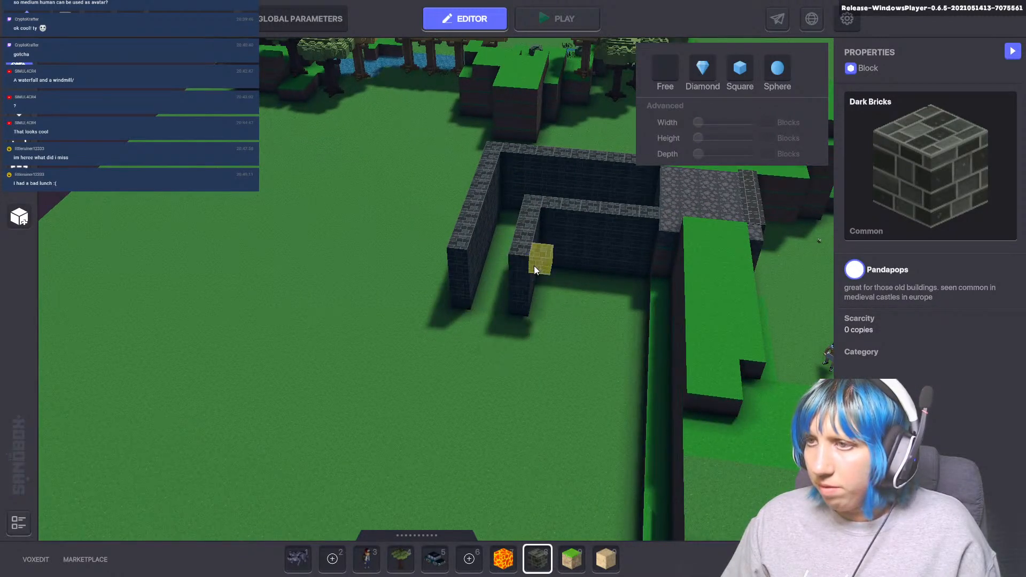
{"action": "left_click_drag", "start_coordinate": [534, 265], "coordinate": [566, 316]}
{"action": "right_click_drag", "start_coordinate": [398, 316], "coordinate": [235, 347]}
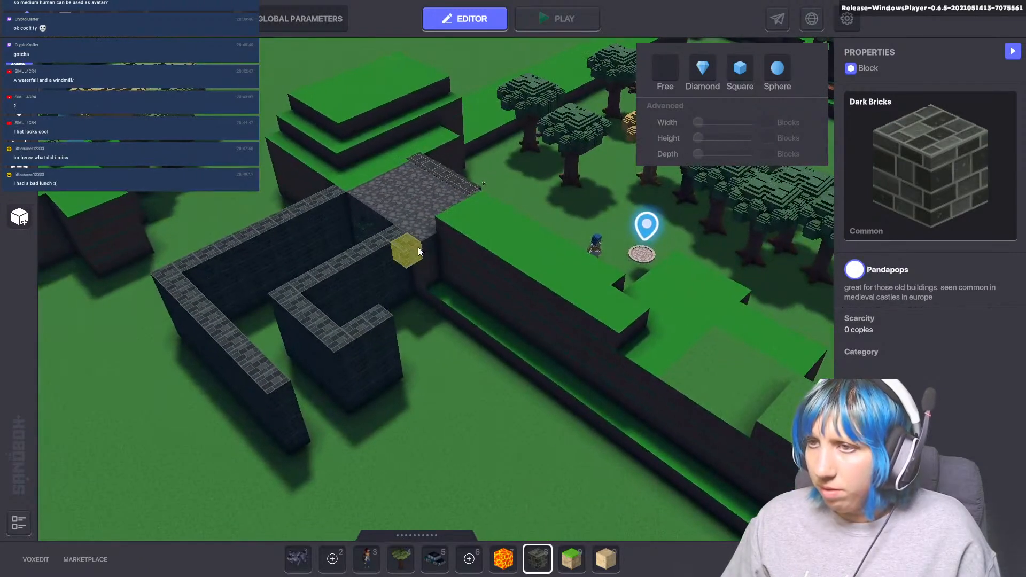
{"action": "left_click_drag", "start_coordinate": [418, 247], "coordinate": [547, 386]}
- Step the end of the outer Dark Bricks wall outward, and continue it parallel to the cliff
{"action": "right_click_drag", "start_coordinate": [456, 402], "coordinate": [457, 262]}
{"action": "left_click_drag", "start_coordinate": [457, 242], "coordinate": [416, 334]}
{"action": "left_click_drag", "start_coordinate": [414, 282], "coordinate": [475, 394]}
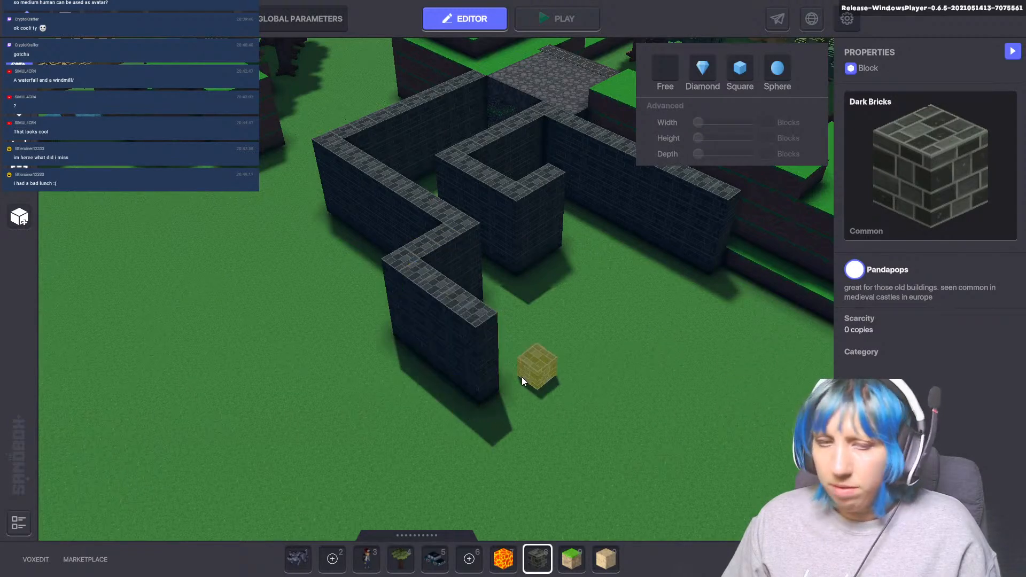
- Examine the layout of the new Dark Bricks walls against the remaining open grassland beside the cliff
{"action": "scroll", "coordinate": [486, 290], "scroll_direction": "down", "scroll_amount": 1}
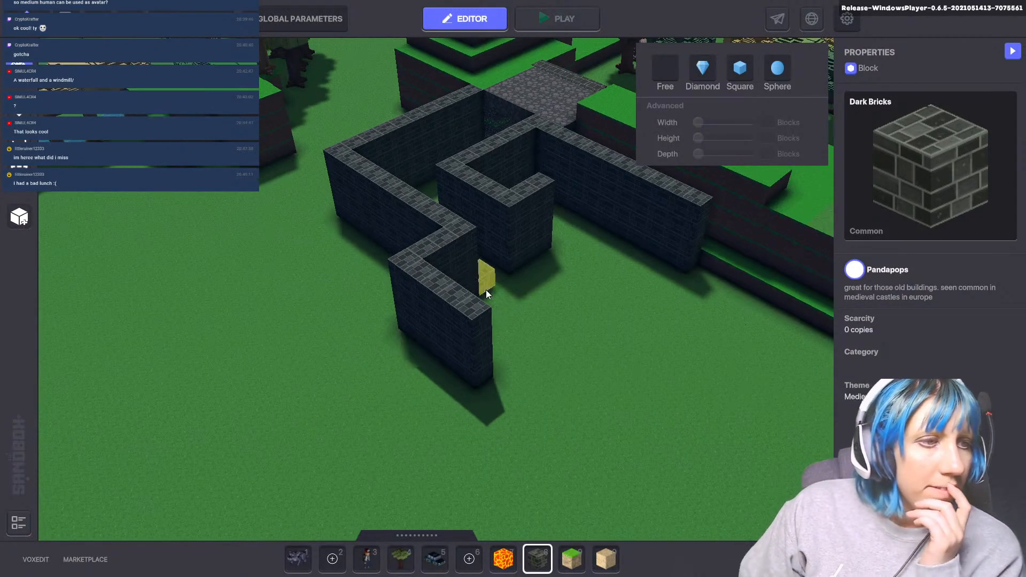
{"action": "middle_click_drag", "start_coordinate": [485, 290], "coordinate": [415, 275]}
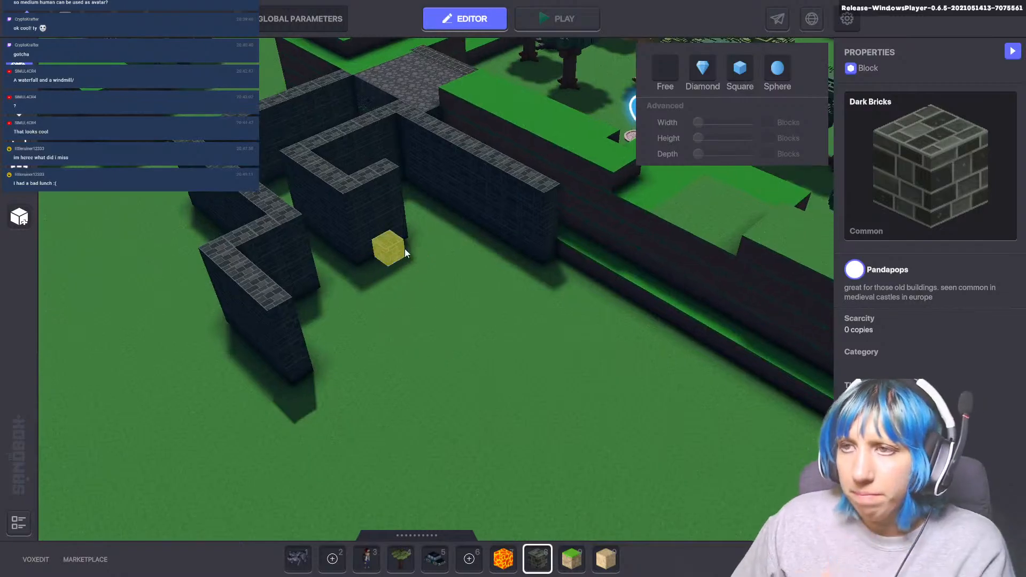
{"action": "scroll", "coordinate": [411, 278], "scroll_direction": "down", "scroll_amount": 2}
{"action": "scroll", "coordinate": [437, 341], "scroll_direction": "down", "scroll_amount": 3}
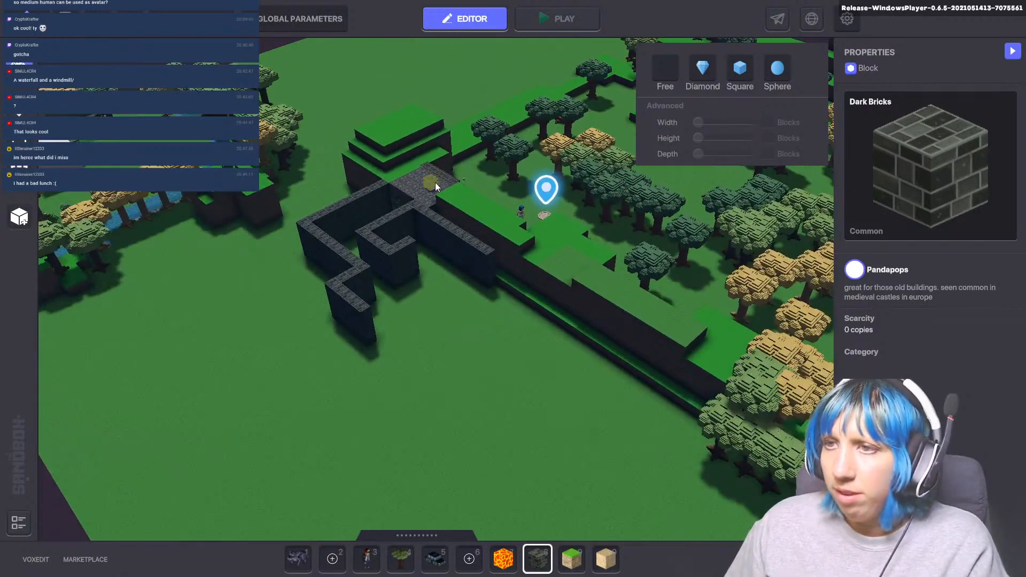
{"action": "middle_click_drag", "start_coordinate": [499, 396], "coordinate": [342, 410]}
{"action": "scroll", "coordinate": [426, 385], "scroll_direction": "up", "scroll_amount": 5}
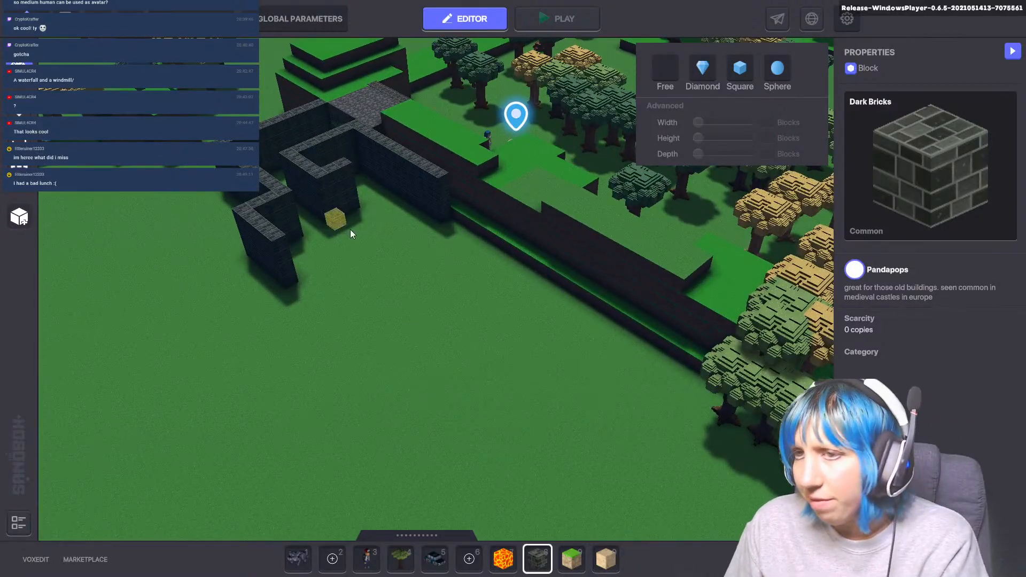
{"action": "scroll", "coordinate": [446, 336], "scroll_direction": "down", "scroll_amount": 2}
{"action": "scroll", "coordinate": [389, 325], "scroll_direction": "down", "scroll_amount": 3}
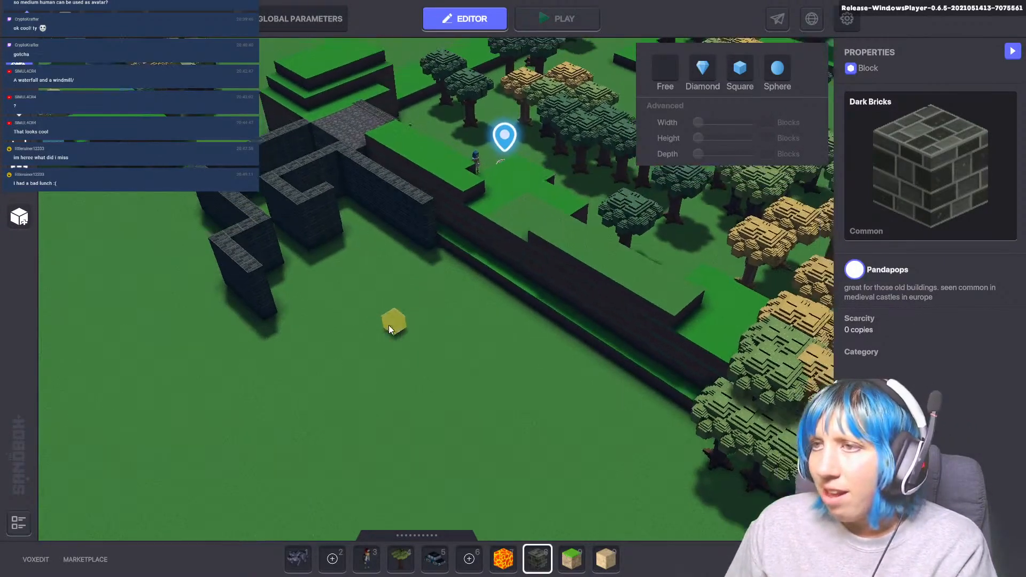
{"action": "mouse_move", "coordinate": [404, 357]}
{"action": "middle_mouse_down"}
{"action": "mouse_move", "coordinate": [558, 383]}
{"action": "mouse_move", "coordinate": [569, 374]}
{"action": "middle_mouse_up"}
{"action": "scroll", "coordinate": [481, 375], "scroll_direction": "down", "scroll_amount": 1}
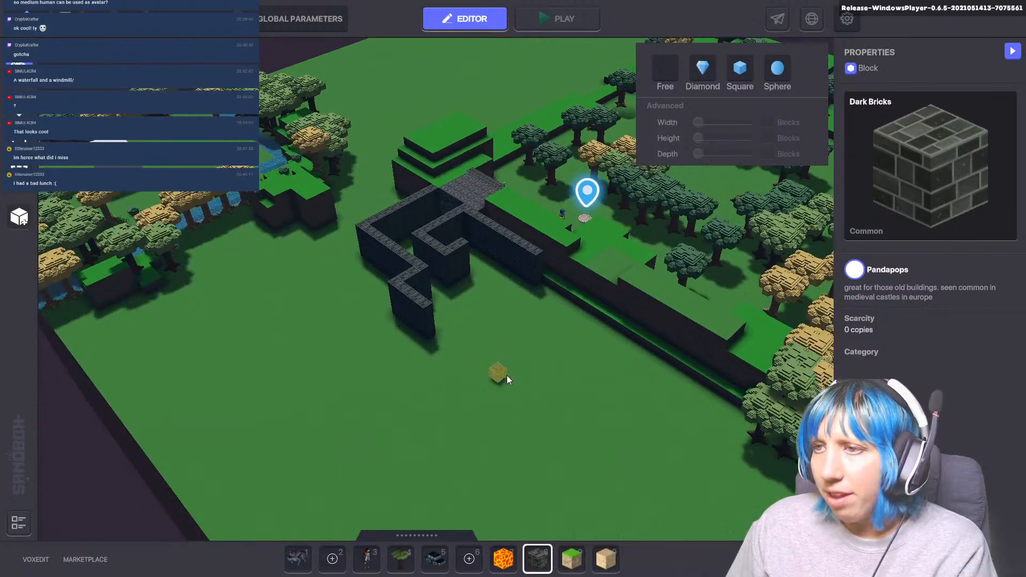
- Examine the Dark Bricks maze walls and the open grassland beside the cliff from several angles
{"action": "middle_click_drag", "start_coordinate": [493, 390], "coordinate": [442, 378]}
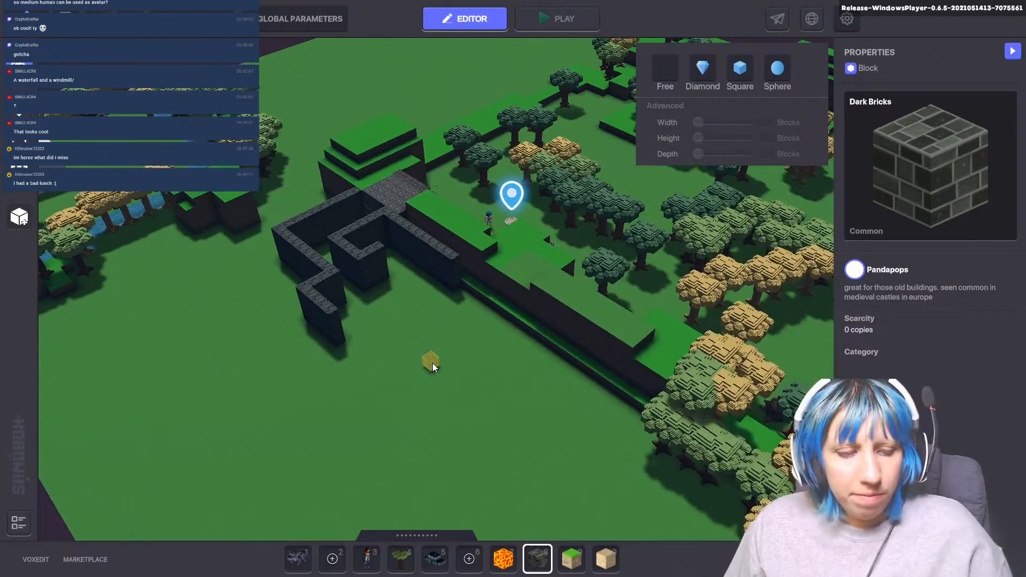
{"action": "key", "text": "q"}
{"action": "key", "text": "q"}
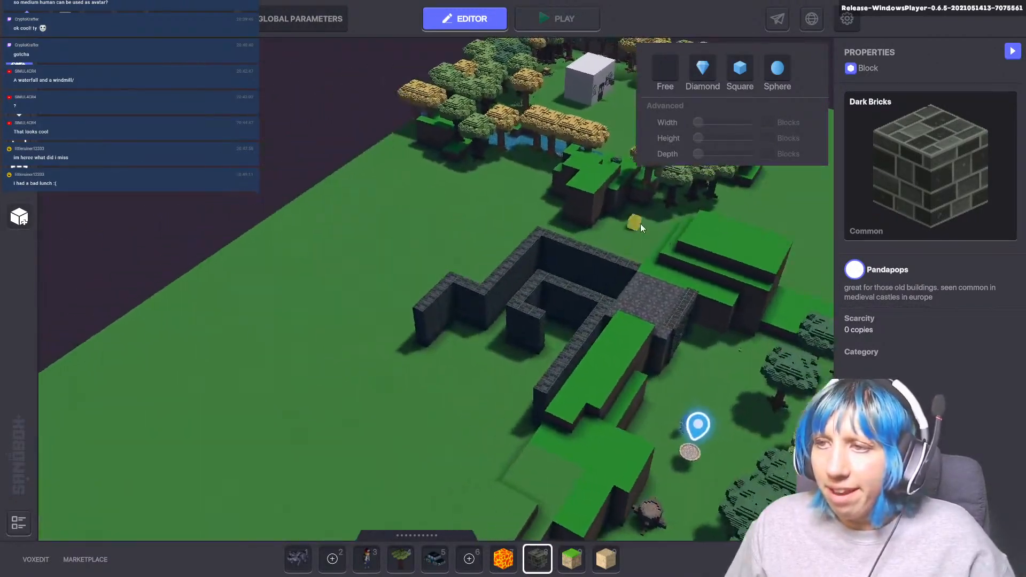
{"action": "key", "text": "q"}
{"action": "middle_click_drag", "start_coordinate": [303, 288], "coordinate": [482, 344]}
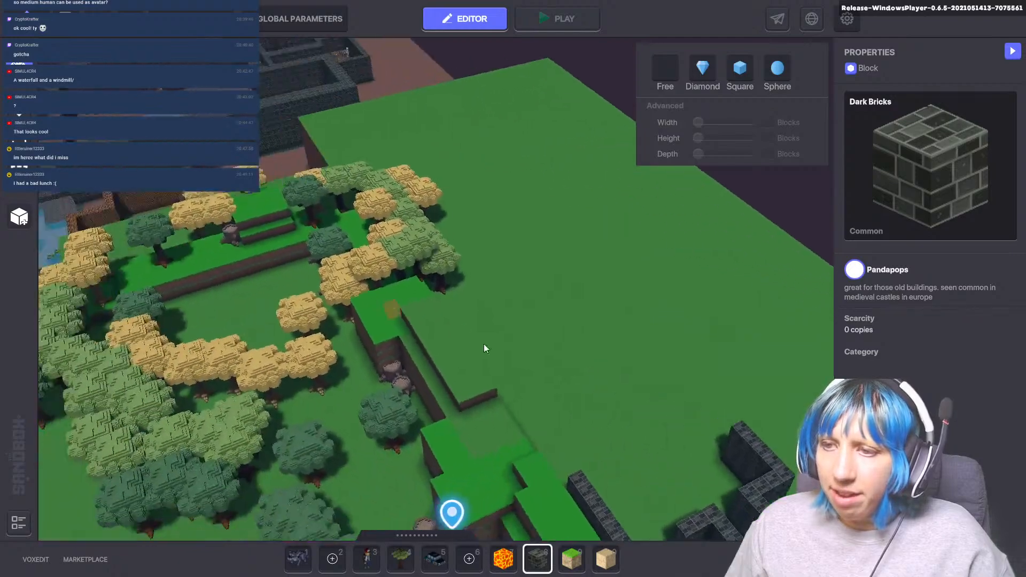
{"action": "middle_click_drag", "start_coordinate": [398, 299], "coordinate": [187, 232]}
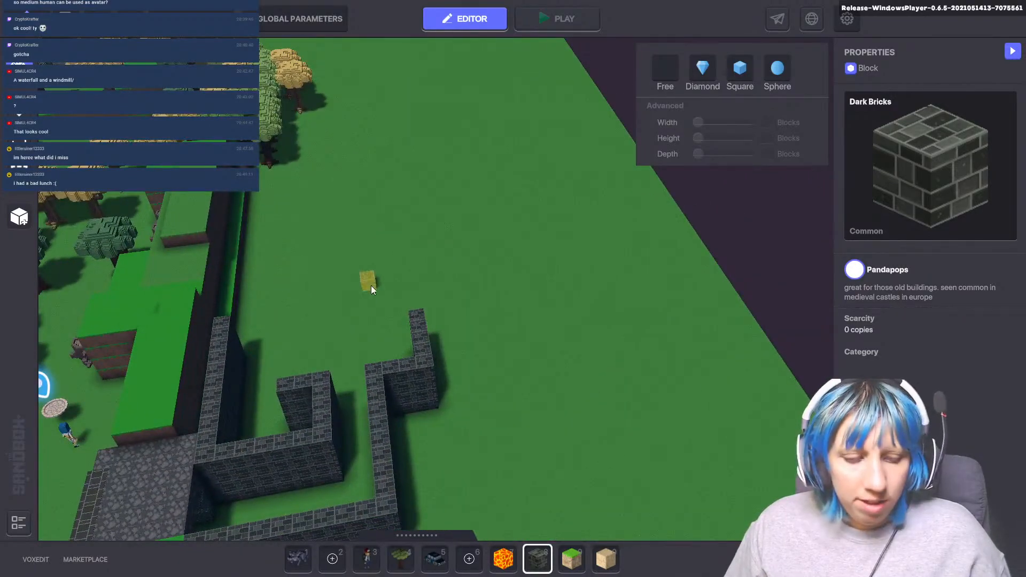
{"action": "middle_click_drag", "start_coordinate": [369, 284], "coordinate": [456, 286]}
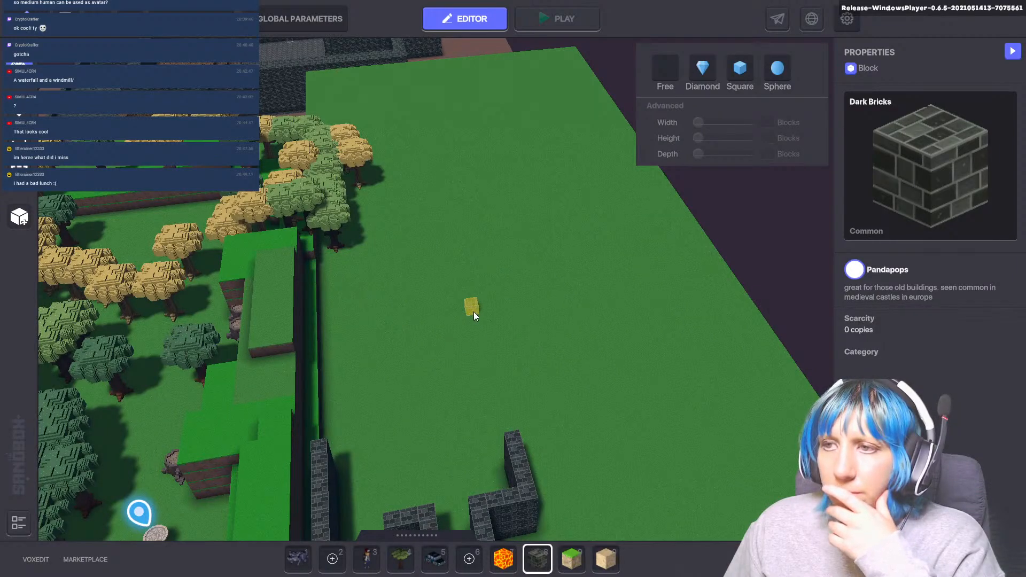
{"action": "middle_click_drag", "start_coordinate": [471, 334], "coordinate": [771, 261]}
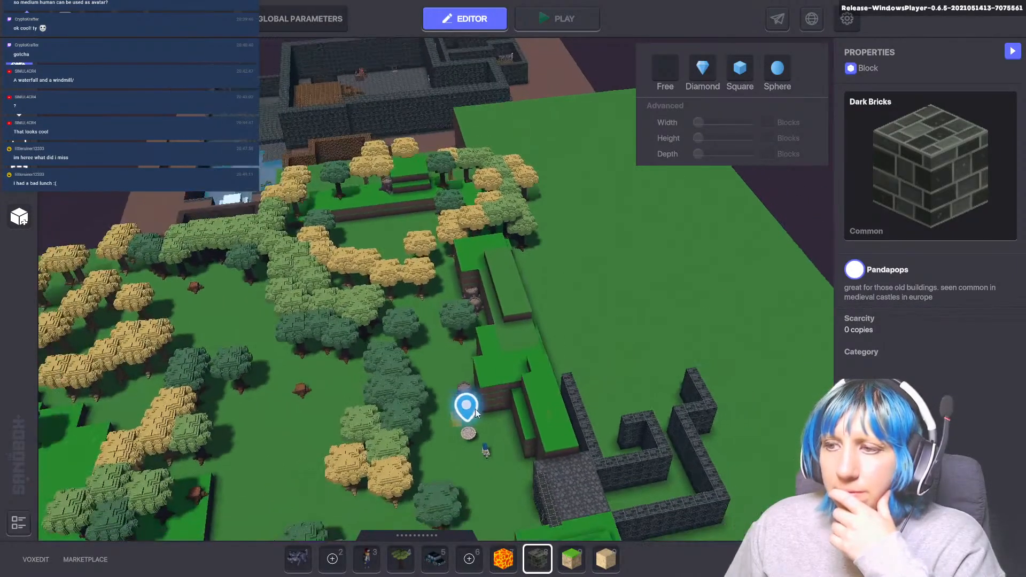
{"action": "middle_click_drag", "start_coordinate": [475, 408], "coordinate": [267, 366]}
{"action": "scroll", "coordinate": [491, 399], "scroll_direction": "up", "scroll_amount": 3}
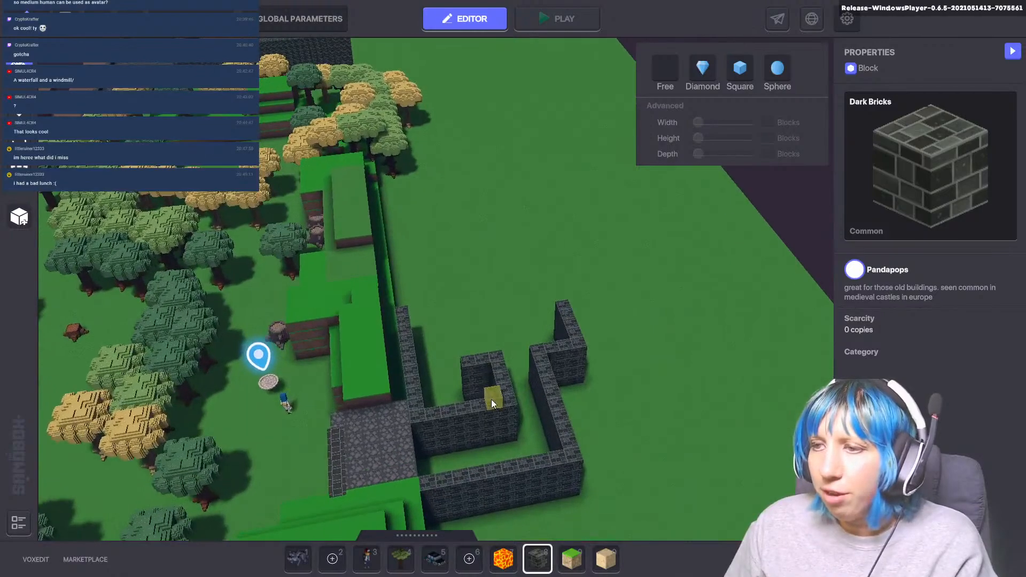
{"action": "middle_click_drag", "start_coordinate": [492, 399], "coordinate": [315, 384]}
- Survey the whole level from farther away, comparing the maze position with the forest and its surrounding cliffs
{"action": "middle_click_drag", "start_coordinate": [414, 331], "coordinate": [805, 303]}
{"action": "scroll", "coordinate": [433, 389], "scroll_direction": "down", "scroll_amount": 4}
{"action": "scroll", "coordinate": [435, 390], "scroll_direction": "down", "scroll_amount": 3}
{"action": "middle_click_drag", "start_coordinate": [518, 316], "coordinate": [139, 338]}
{"action": "middle_click_drag", "start_coordinate": [267, 306], "coordinate": [500, 27]}
{"action": "middle_click_drag", "start_coordinate": [381, 267], "coordinate": [433, 196]}
{"action": "scroll", "coordinate": [406, 260], "scroll_direction": "down", "scroll_amount": 5}
{"action": "middle_click_drag", "start_coordinate": [403, 265], "coordinate": [224, 488]}
{"action": "mouse_move", "coordinate": [300, 361]}
{"action": "middle_mouse_down"}
{"action": "mouse_move", "coordinate": [278, 454]}
{"action": "mouse_move", "coordinate": [364, 374]}
{"action": "mouse_move", "coordinate": [261, 464]}
{"action": "mouse_move", "coordinate": [492, 291]}
{"action": "middle_mouse_up"}
{"action": "scroll", "coordinate": [381, 386], "scroll_direction": "up", "scroll_amount": 3}
{"action": "mouse_move", "coordinate": [492, 347]}
{"action": "middle_mouse_down"}
{"action": "mouse_move", "coordinate": [308, 433]}
{"action": "mouse_move", "coordinate": [240, 449]}
{"action": "mouse_move", "coordinate": [512, 464]}
{"action": "mouse_move", "coordinate": [502, 494]}
{"action": "middle_mouse_up"}
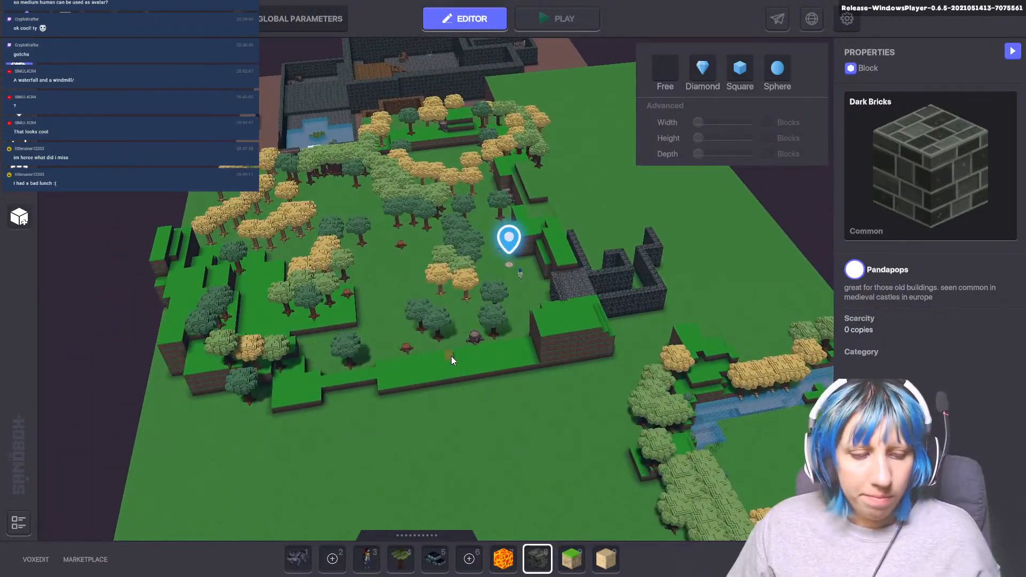
{"action": "middle_click_drag", "start_coordinate": [427, 386], "coordinate": [386, 358]}
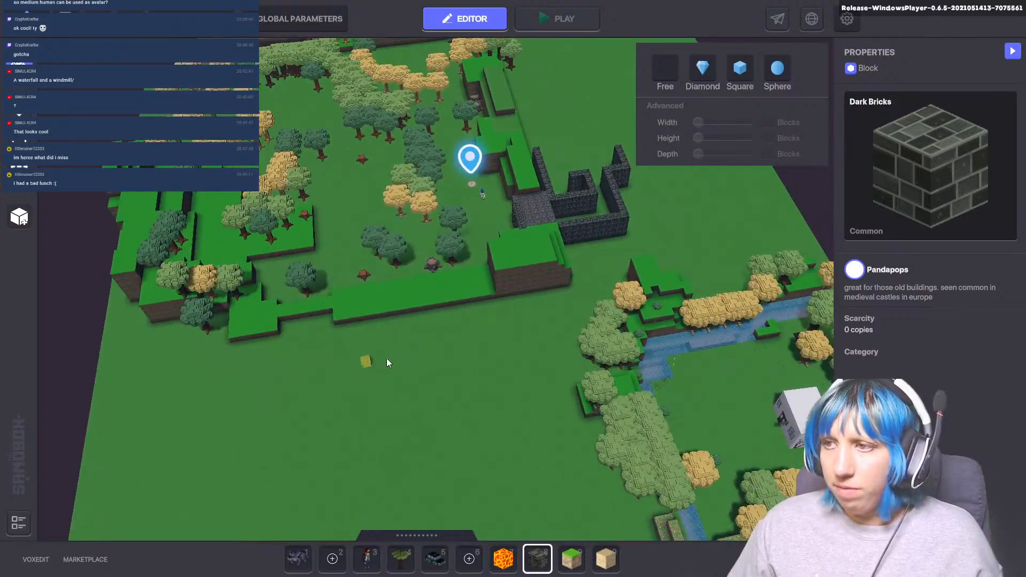
- Inspect the river area around the white house, the stone dungeon rooms and the forest between them
{"action": "middle_click_drag", "start_coordinate": [456, 486], "coordinate": [32, 446]}
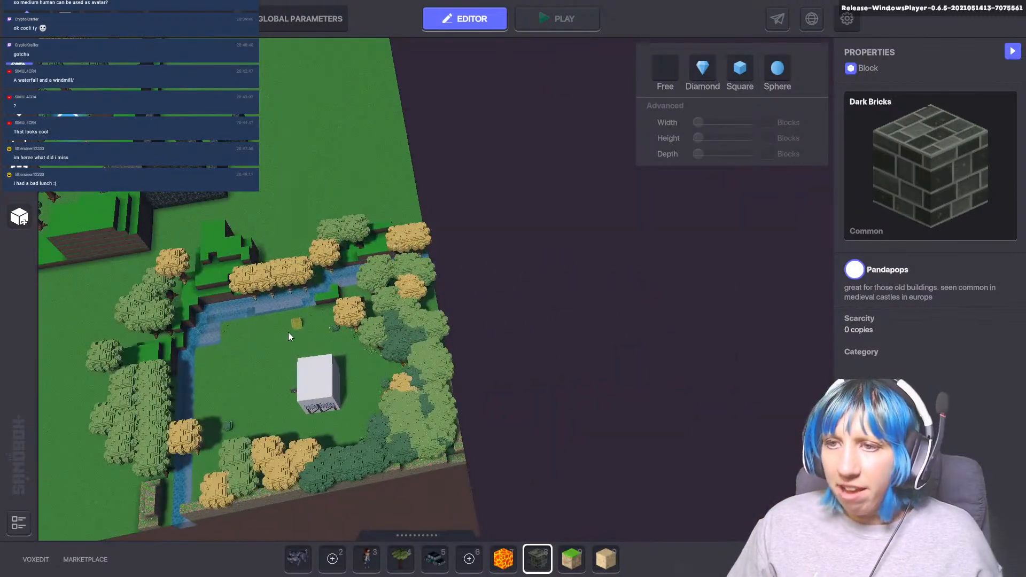
{"action": "middle_click_drag", "start_coordinate": [287, 332], "coordinate": [445, 329]}
{"action": "middle_click_drag", "start_coordinate": [356, 321], "coordinate": [386, 319]}
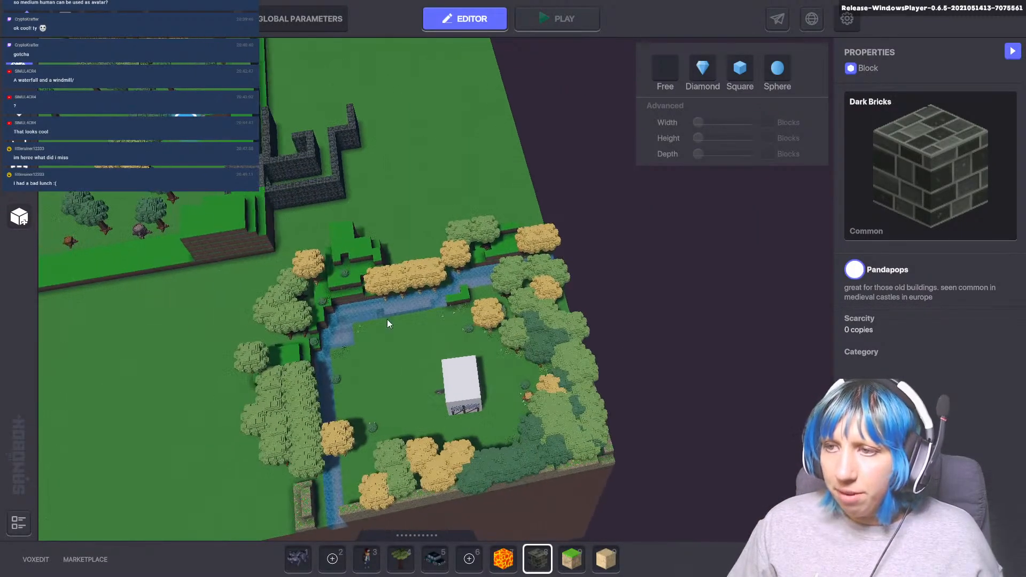
{"action": "middle_click_drag", "start_coordinate": [359, 393], "coordinate": [390, 391]}
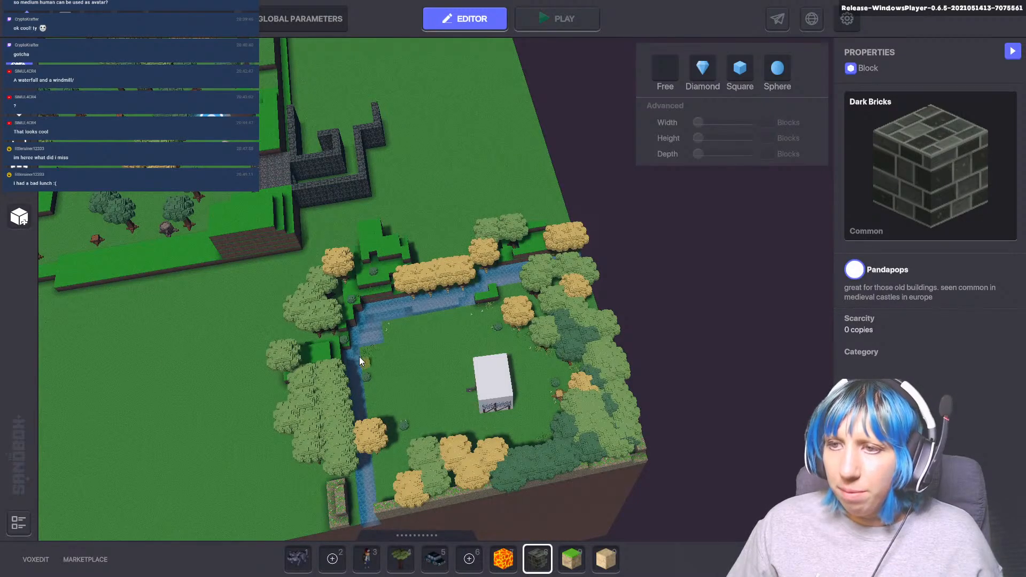
{"action": "scroll", "coordinate": [388, 376], "scroll_direction": "up", "scroll_amount": 1}
{"action": "scroll", "coordinate": [389, 374], "scroll_direction": "down", "scroll_amount": 2}
{"action": "middle_click_drag", "start_coordinate": [419, 342], "coordinate": [507, 471]}
{"action": "middle_click_drag", "start_coordinate": [469, 324], "coordinate": [558, 469]}
{"action": "middle_click_drag", "start_coordinate": [415, 289], "coordinate": [430, 460]}
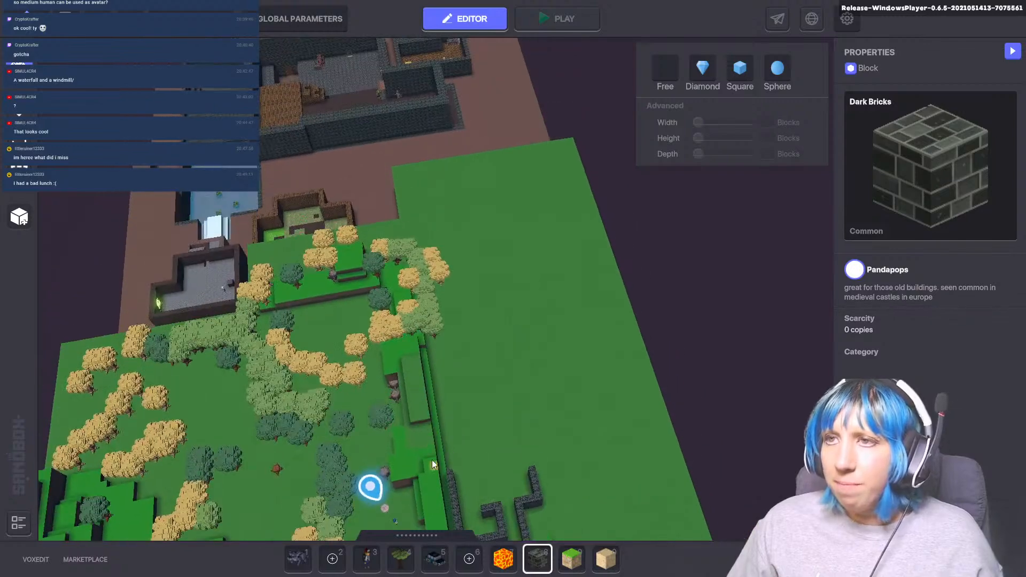
{"action": "scroll", "coordinate": [385, 107], "scroll_direction": "up", "scroll_amount": 1}
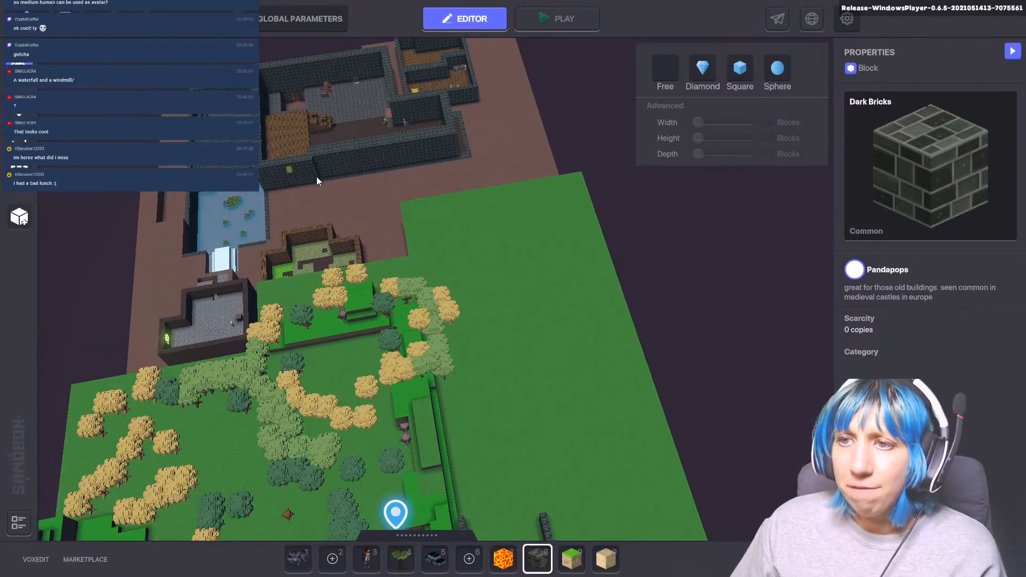
{"action": "middle_click_drag", "start_coordinate": [388, 209], "coordinate": [526, 167]}
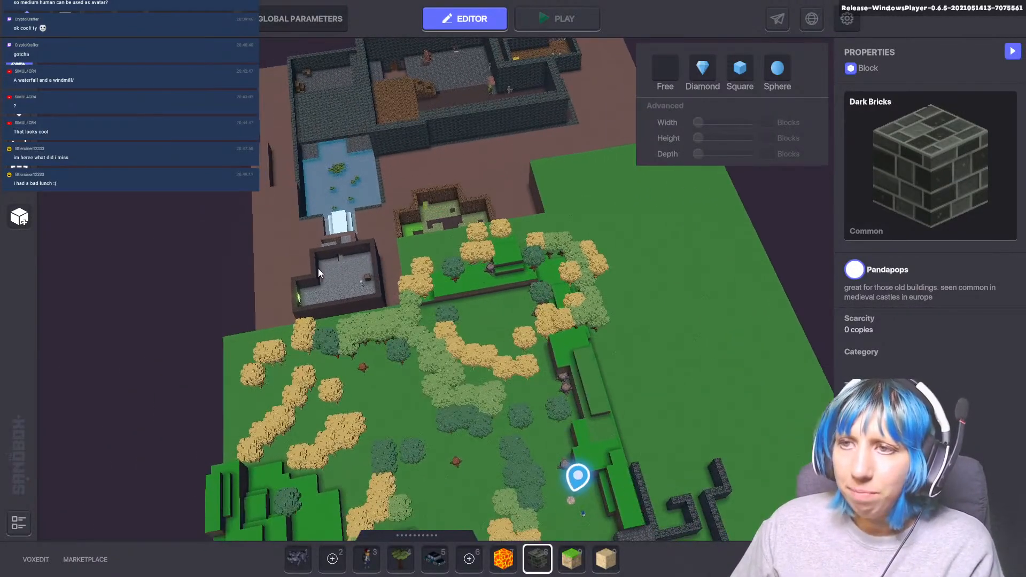
{"action": "middle_click_drag", "start_coordinate": [319, 269], "coordinate": [262, 160]}
{"action": "middle_click_drag", "start_coordinate": [335, 286], "coordinate": [381, 305]}
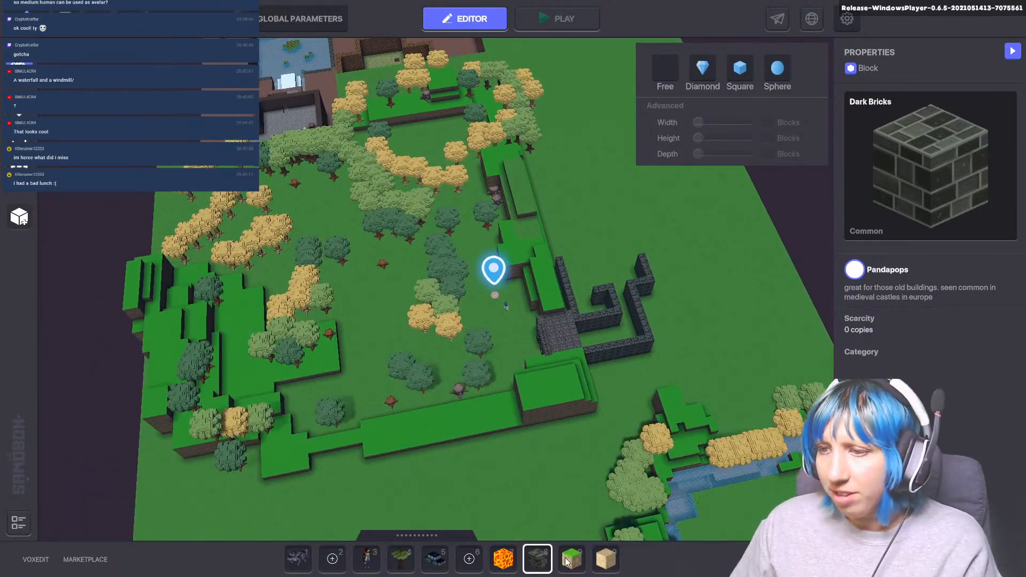
- Place several Tree entities in the gaps of the forest clearing, between the golden and dark green trees
{"action": "left_click", "coordinate": [401, 559]}
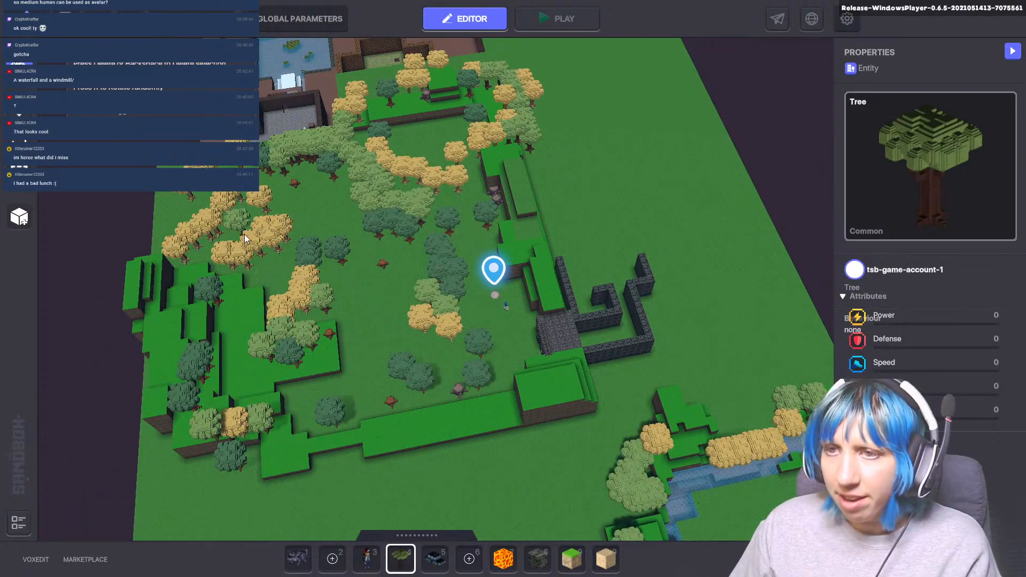
{"action": "left_click_drag", "start_coordinate": [244, 234], "coordinate": [265, 264]}
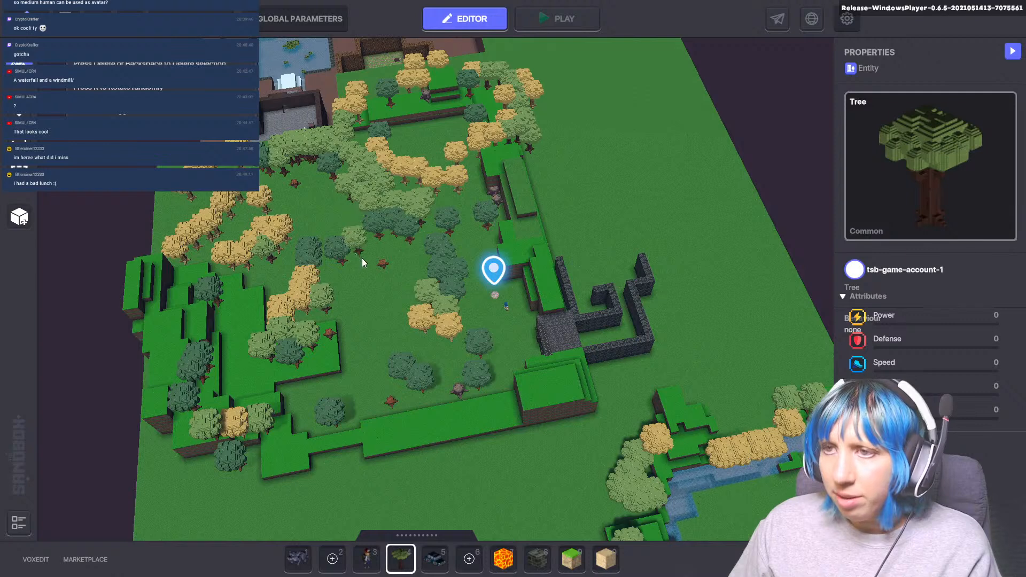
{"action": "left_click_drag", "start_coordinate": [361, 258], "coordinate": [341, 280]}
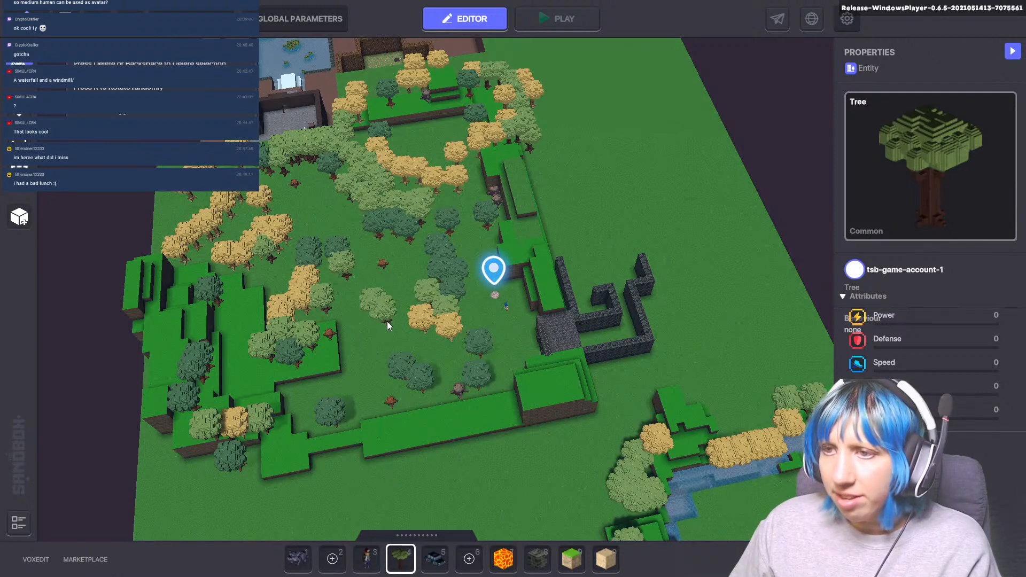
{"action": "left_click", "coordinate": [367, 367]}
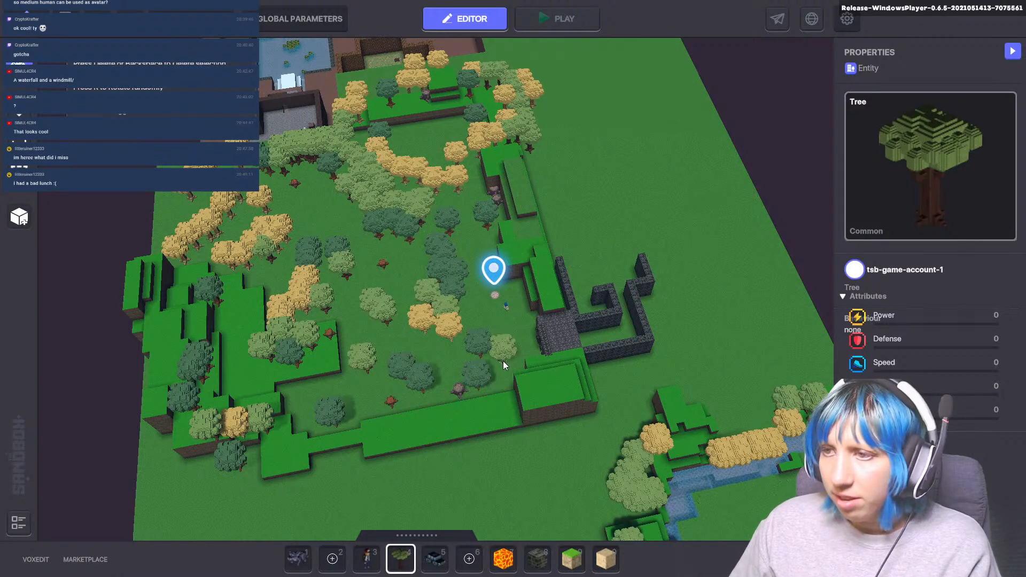
- Add more Tree entities beside the raised grass block, near the stone gateway, along the cliff and on the stepped hill
{"action": "left_click", "coordinate": [498, 386]}
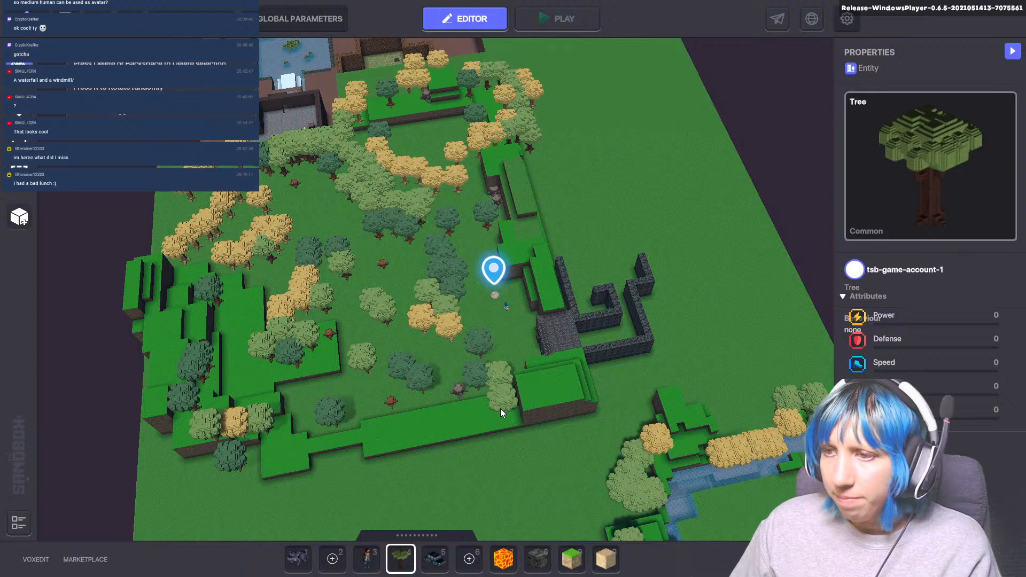
{"action": "left_click", "coordinate": [559, 358]}
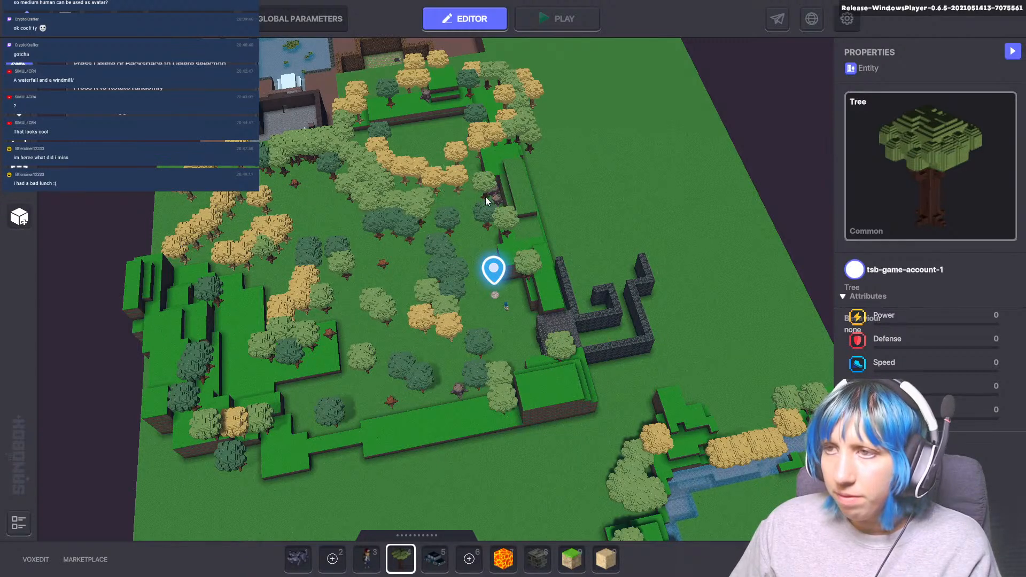
{"action": "left_click", "coordinate": [495, 162]}
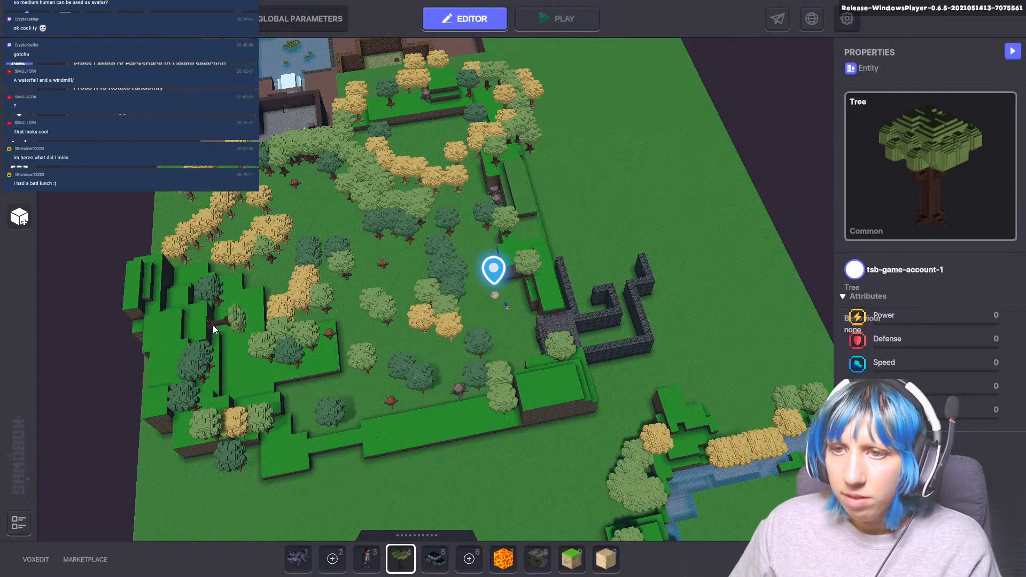
{"action": "left_click", "coordinate": [182, 286]}
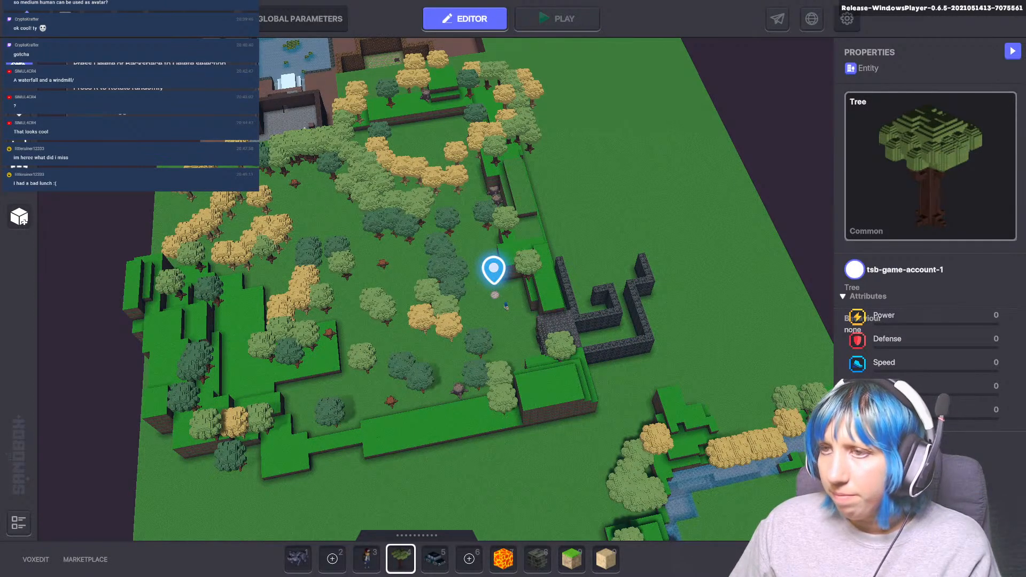
- Search the asset library for "tree" and choose the Lush Tree entity
{"action": "left_click", "coordinate": [814, 559]}
{"action": "left_click", "coordinate": [255, 294]}
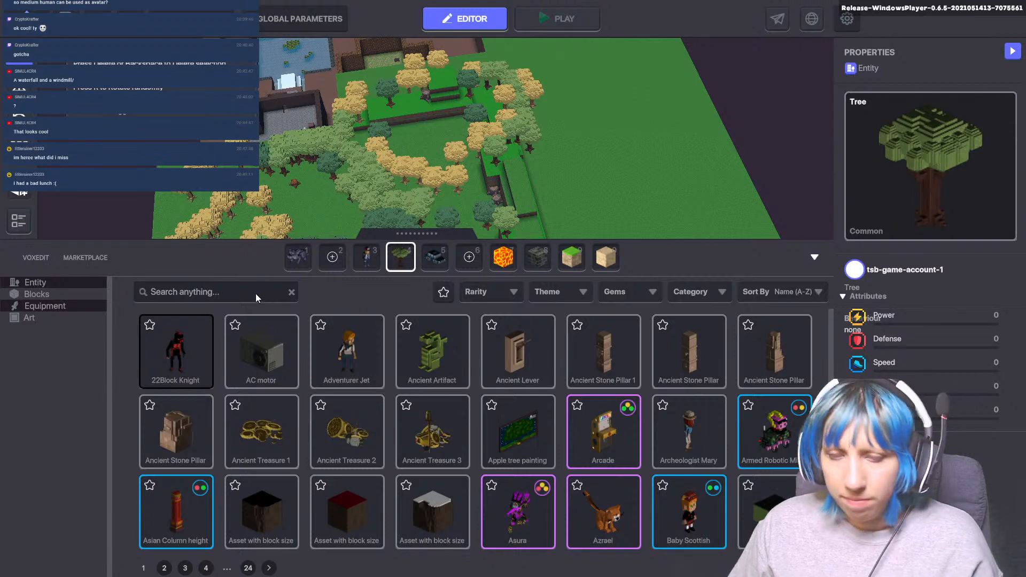
{"action": "type", "text": "tree"}
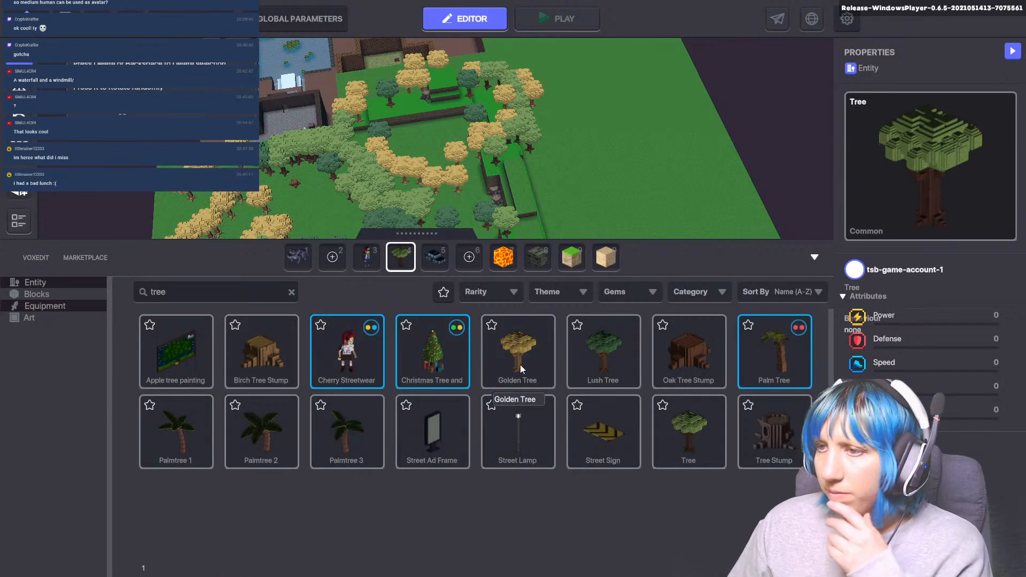
{"action": "left_click", "coordinate": [609, 350]}
{"action": "left_click", "coordinate": [814, 257]}
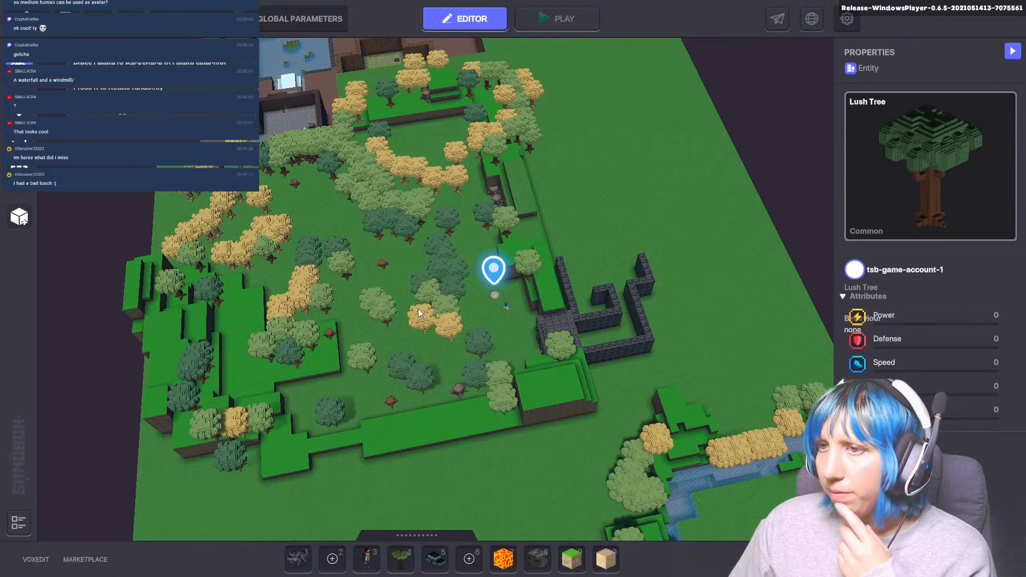
- Place Lush Trees at the foot of the stepped hill and along the low grass ledge bordering the forest
{"action": "left_click", "coordinate": [323, 382]}
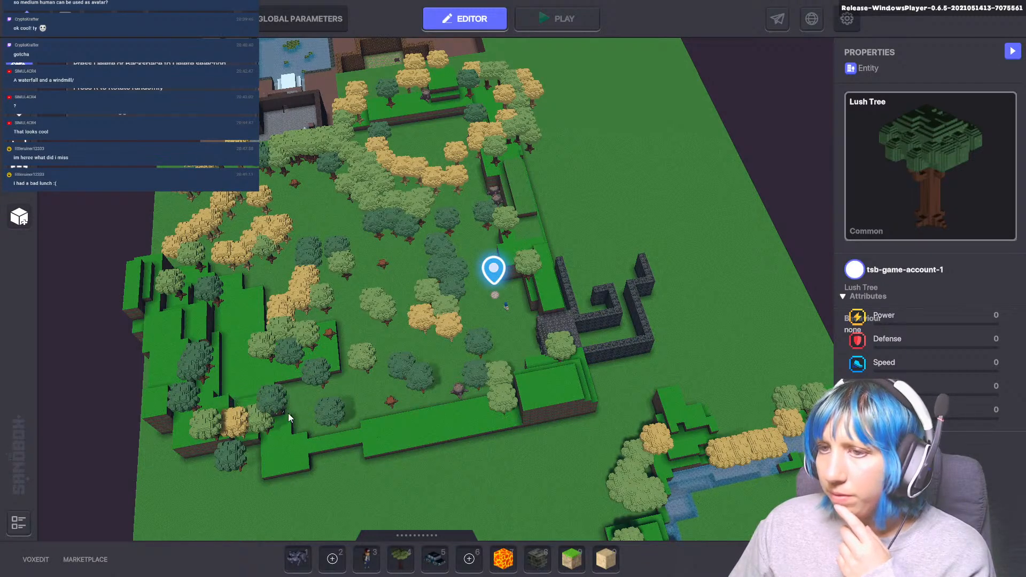
{"action": "left_click", "coordinate": [312, 430]}
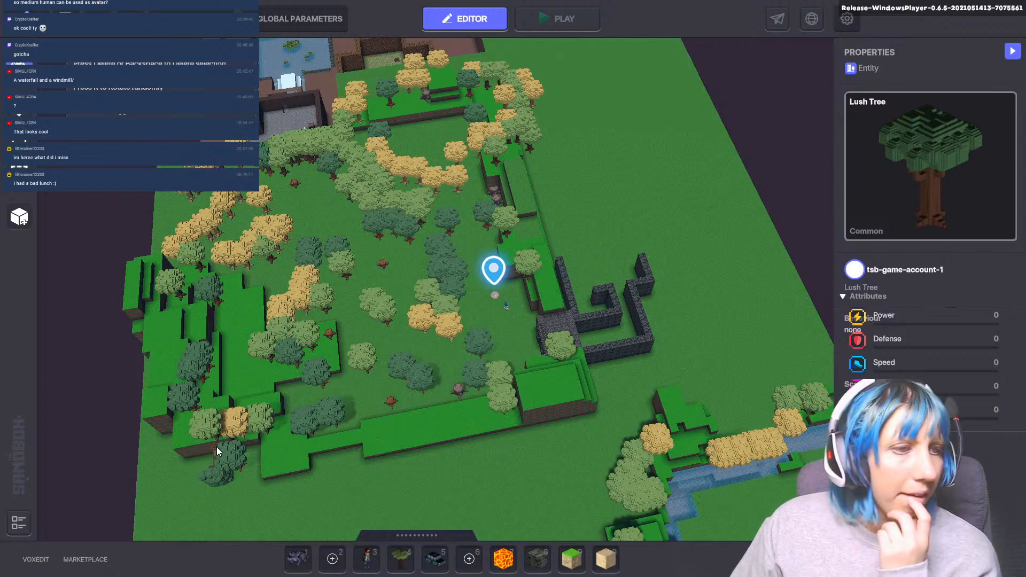
{"action": "left_click", "coordinate": [200, 424]}
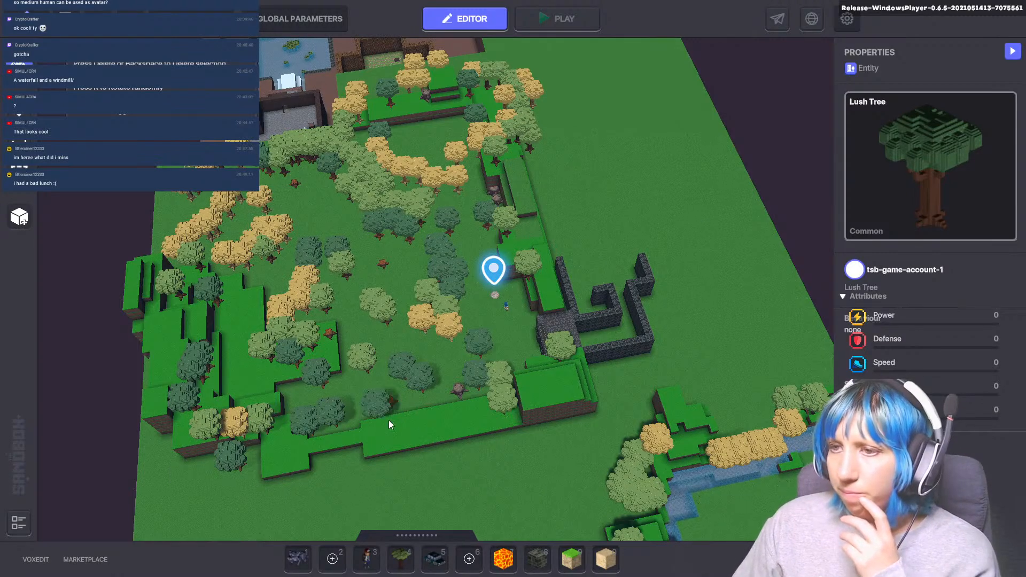
{"action": "scroll", "coordinate": [388, 419], "scroll_direction": "up", "scroll_amount": 1}
{"action": "middle_click_drag", "start_coordinate": [286, 334], "coordinate": [442, 537]}
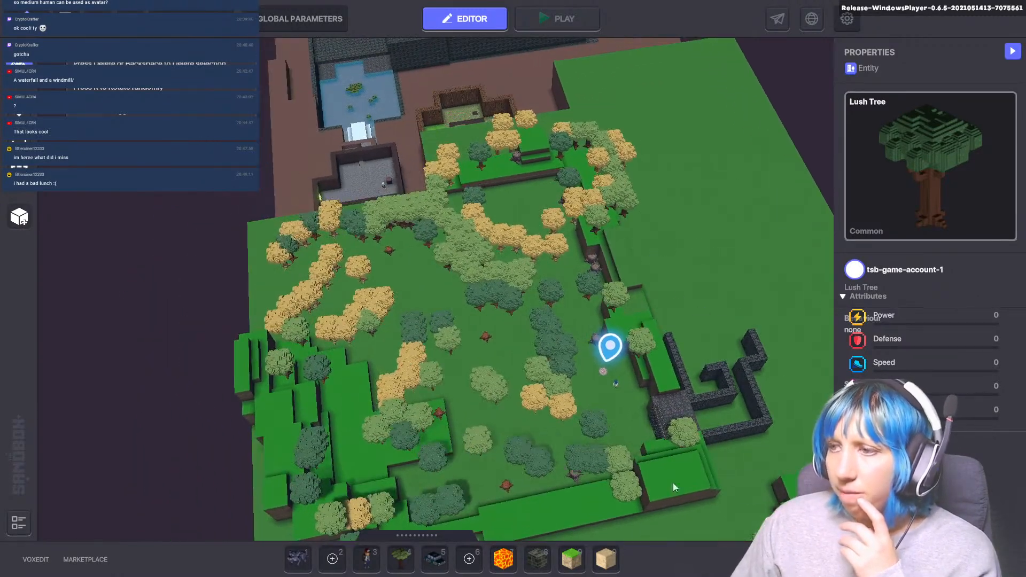
- Search the asset library for "pl", clear the search, and return to the level view
{"action": "left_click", "coordinate": [527, 542]}
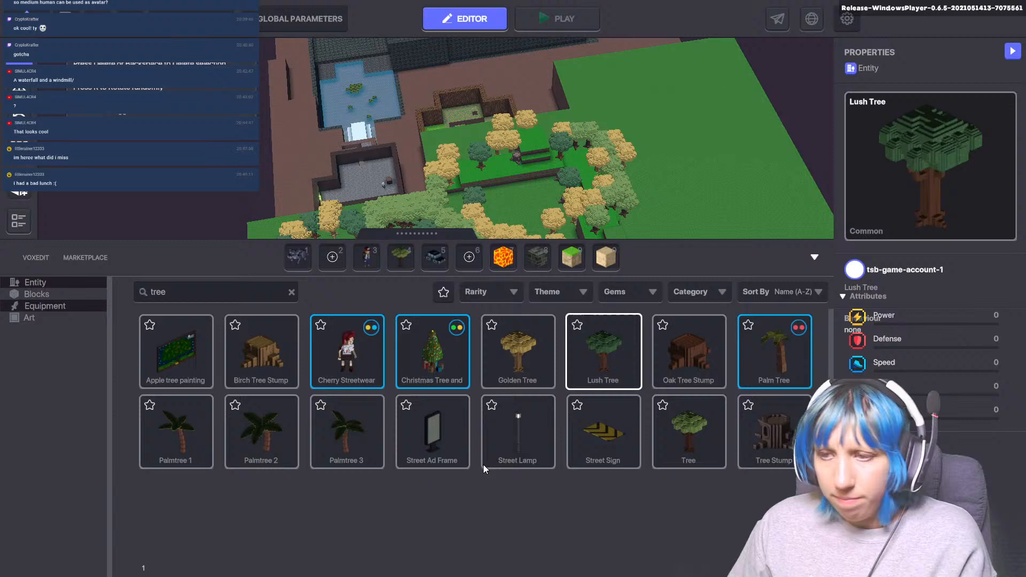
{"action": "left_click", "coordinate": [254, 297]}
{"action": "type", "text": "pl"}
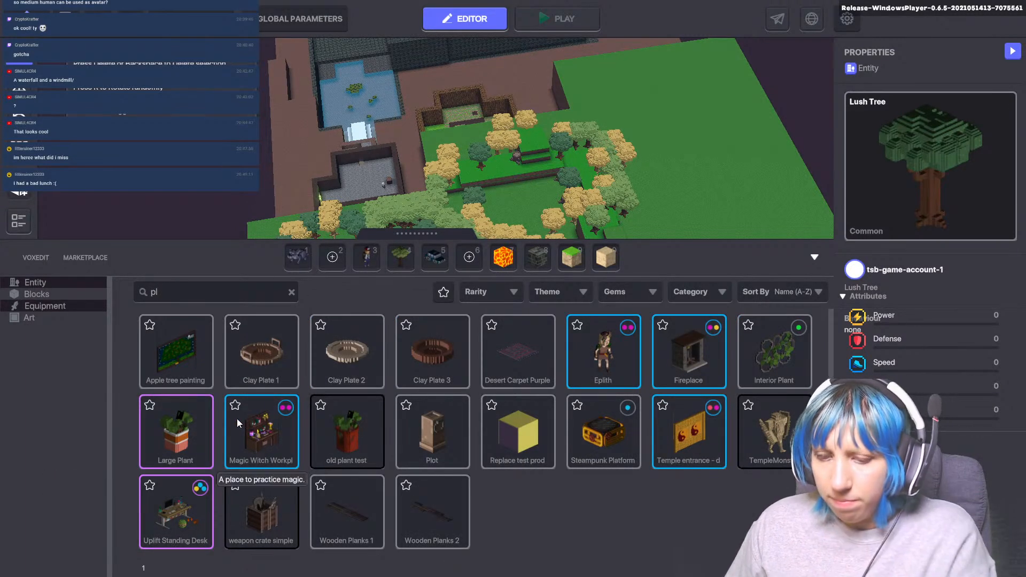
{"action": "key", "text": "BackSpace"}
{"action": "key", "text": "BackSpace"}
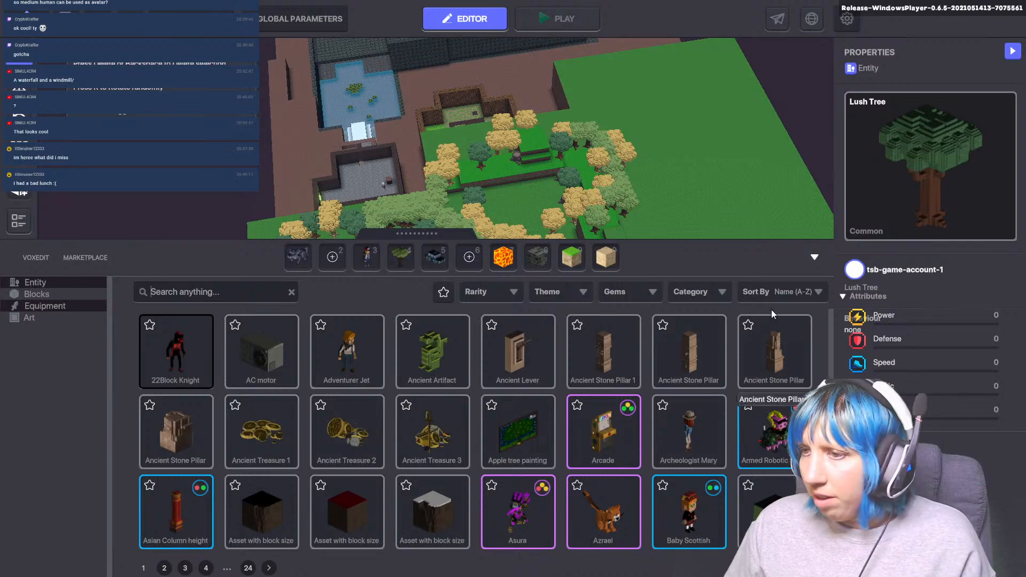
{"action": "left_click", "coordinate": [814, 256]}
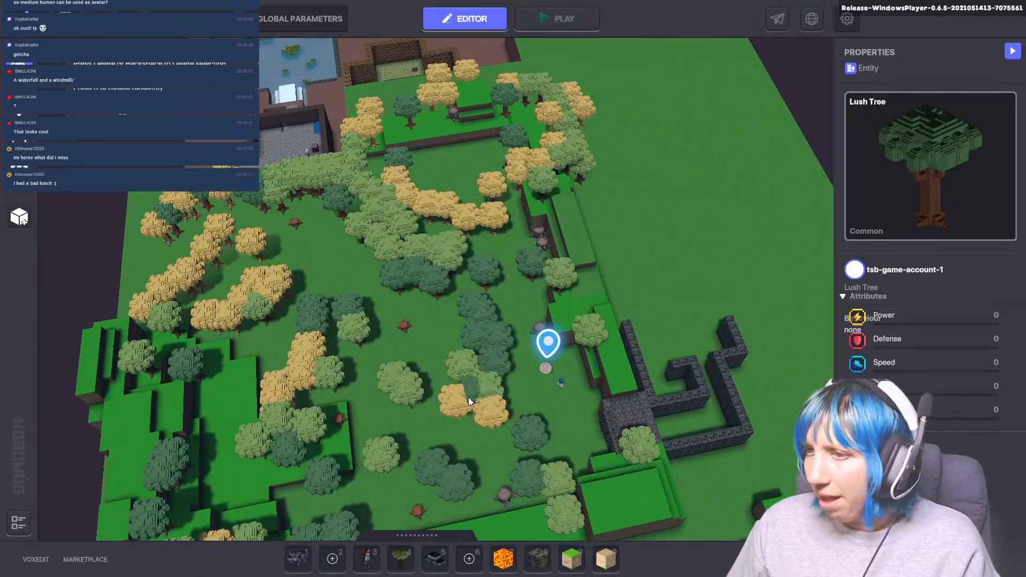
- Survey the level from the forest and brick maze across the river clearing to the walled stone building
{"action": "scroll", "coordinate": [468, 396], "scroll_direction": "down", "scroll_amount": 1}
{"action": "middle_click_drag", "start_coordinate": [468, 396], "coordinate": [213, 339]}
{"action": "middle_click_drag", "start_coordinate": [302, 364], "coordinate": [483, 417]}
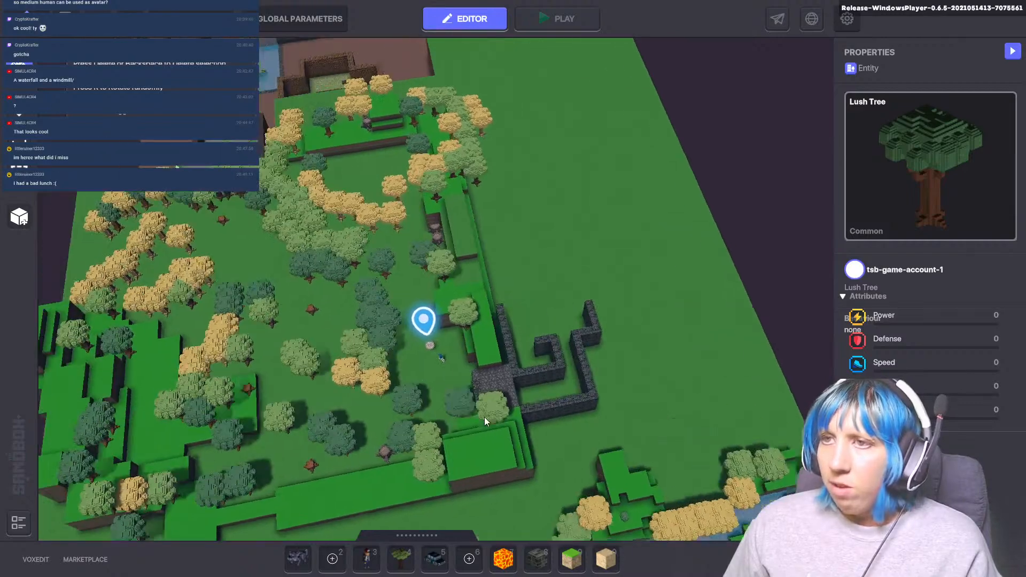
{"action": "scroll", "coordinate": [470, 392], "scroll_direction": "up", "scroll_amount": 2}
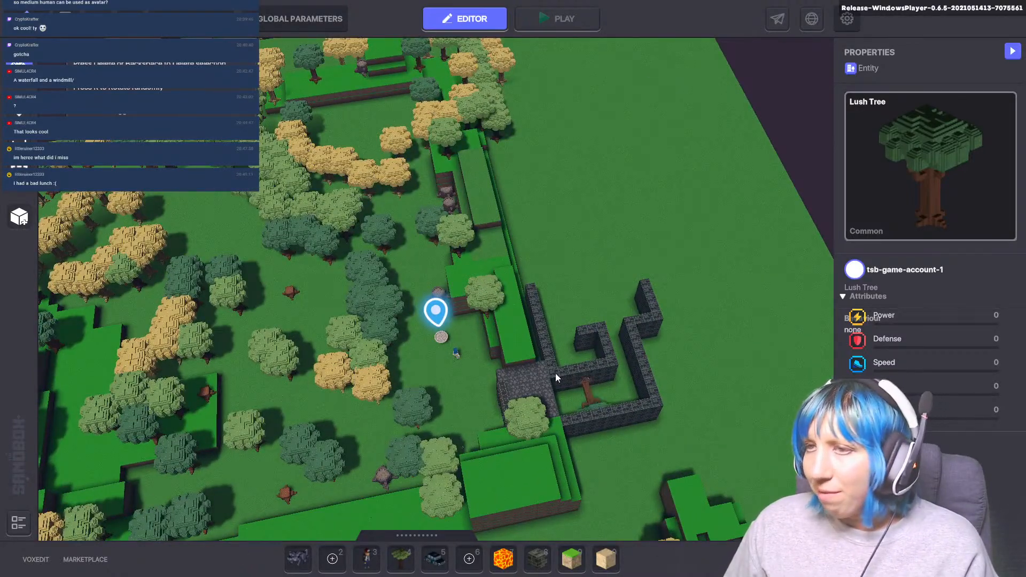
{"action": "middle_click_drag", "start_coordinate": [438, 292], "coordinate": [438, 290]}
{"action": "middle_click_drag", "start_coordinate": [271, 80], "coordinate": [128, 6]}
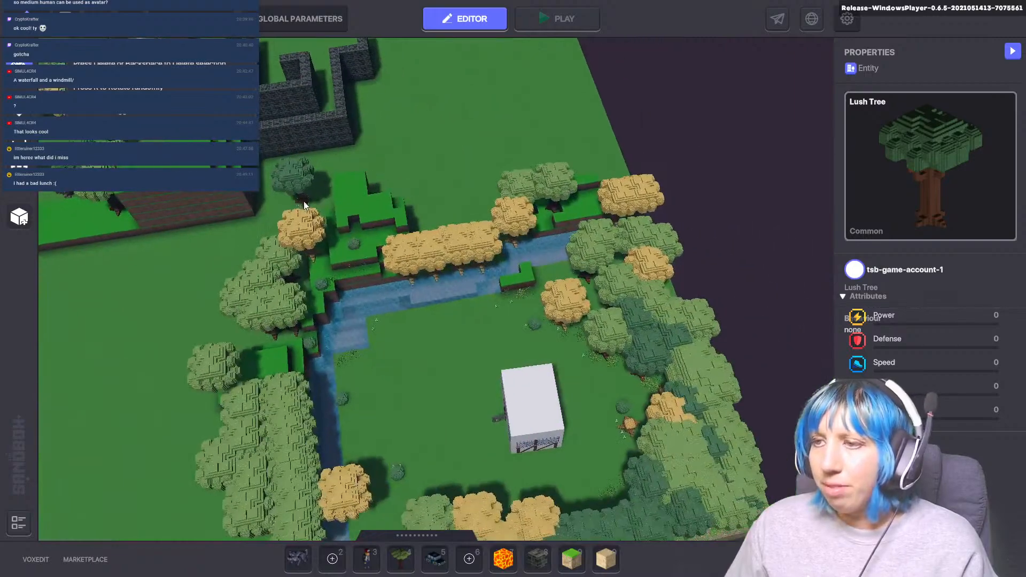
{"action": "middle_click_drag", "start_coordinate": [251, 359], "coordinate": [444, 279]}
{"action": "middle_click_drag", "start_coordinate": [268, 53], "coordinate": [408, 398]}
{"action": "scroll", "coordinate": [311, 165], "scroll_direction": "down", "scroll_amount": 3}
{"action": "middle_click_drag", "start_coordinate": [466, 375], "coordinate": [458, 512]}
{"action": "scroll", "coordinate": [419, 156], "scroll_direction": "up", "scroll_amount": 3}
{"action": "scroll", "coordinate": [431, 134], "scroll_direction": "up", "scroll_amount": 5}
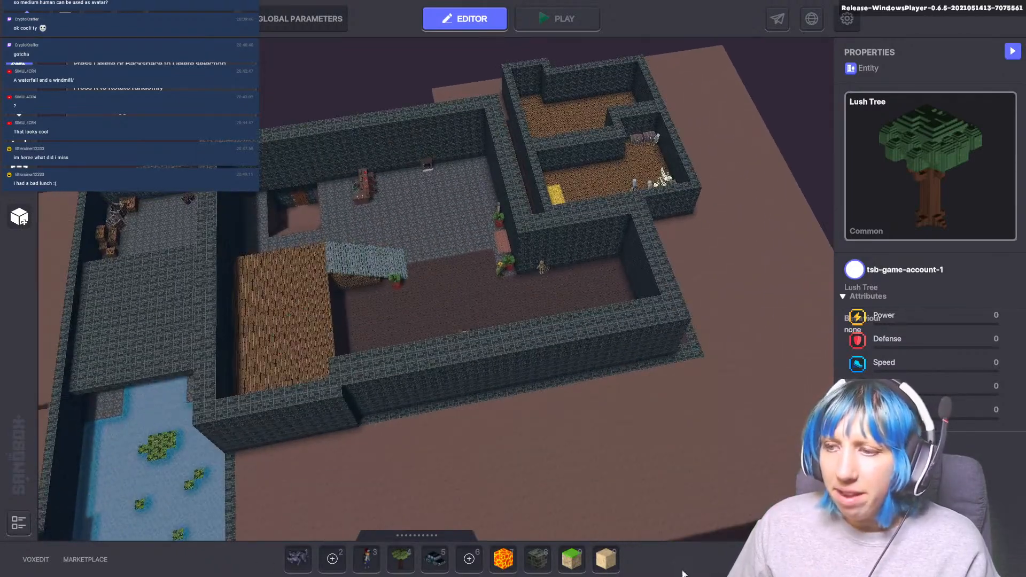
- Switch to the sticky note and read through the list of assets for the level
{"action": "left_click", "coordinate": [812, 562]}
{"action": "left_click", "coordinate": [810, 262]}
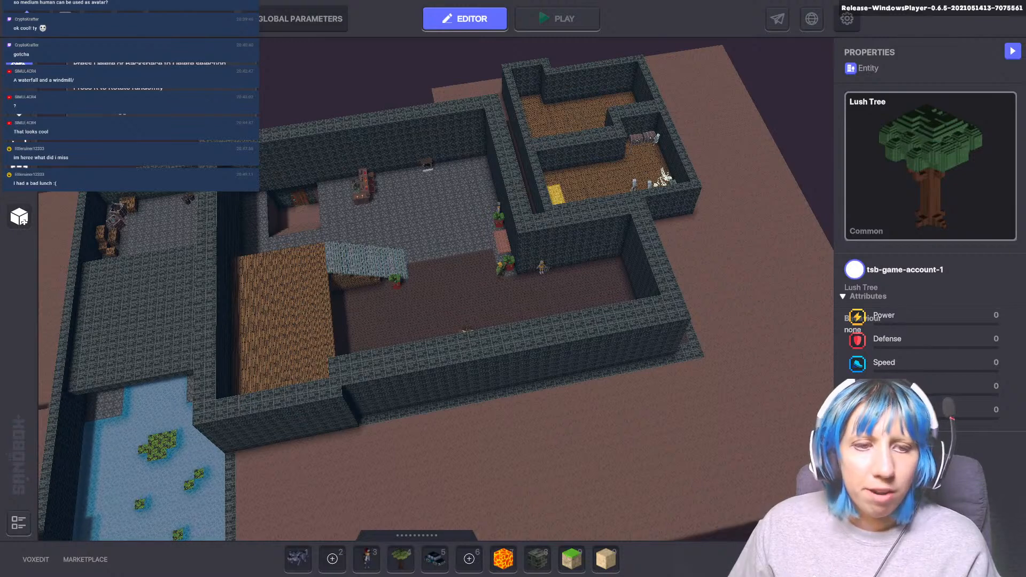
{"action": "key", "text": "alt+Tab"}
{"action": "scroll", "coordinate": [83, 90], "scroll_direction": "up", "scroll_amount": 3}
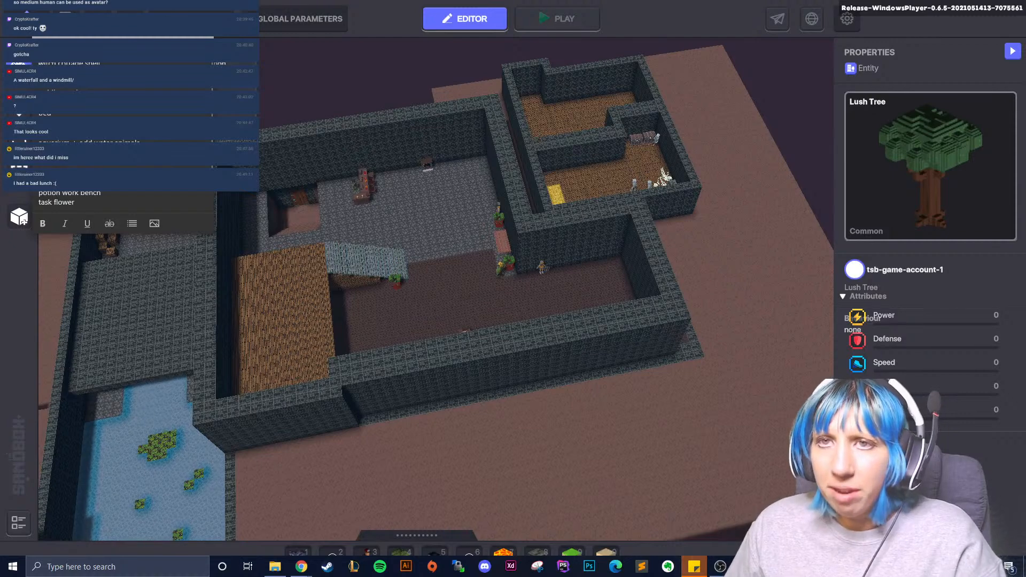
{"action": "scroll", "coordinate": [82, 90], "scroll_direction": "up", "scroll_amount": 1}
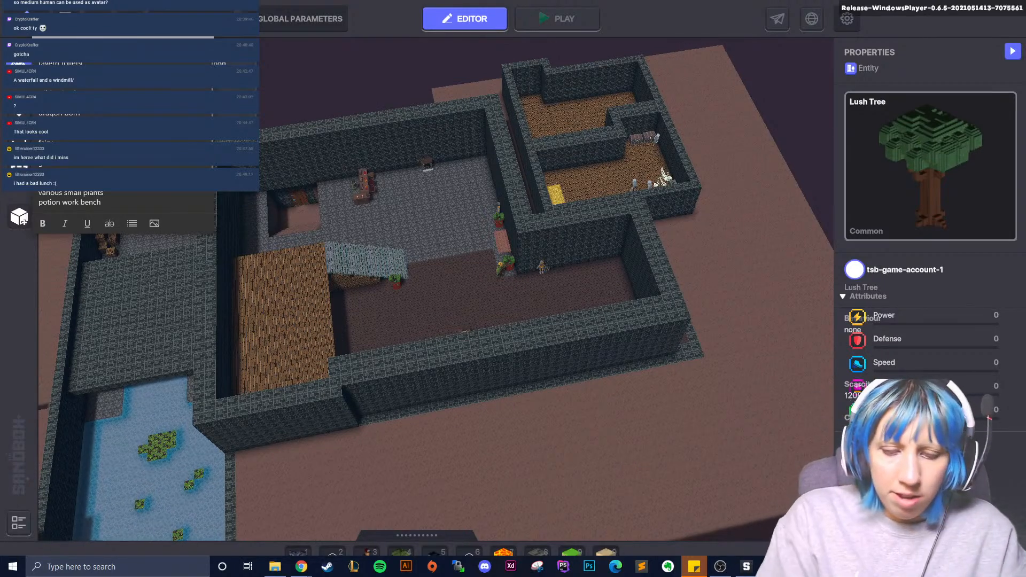
{"action": "key", "text": "Return"}
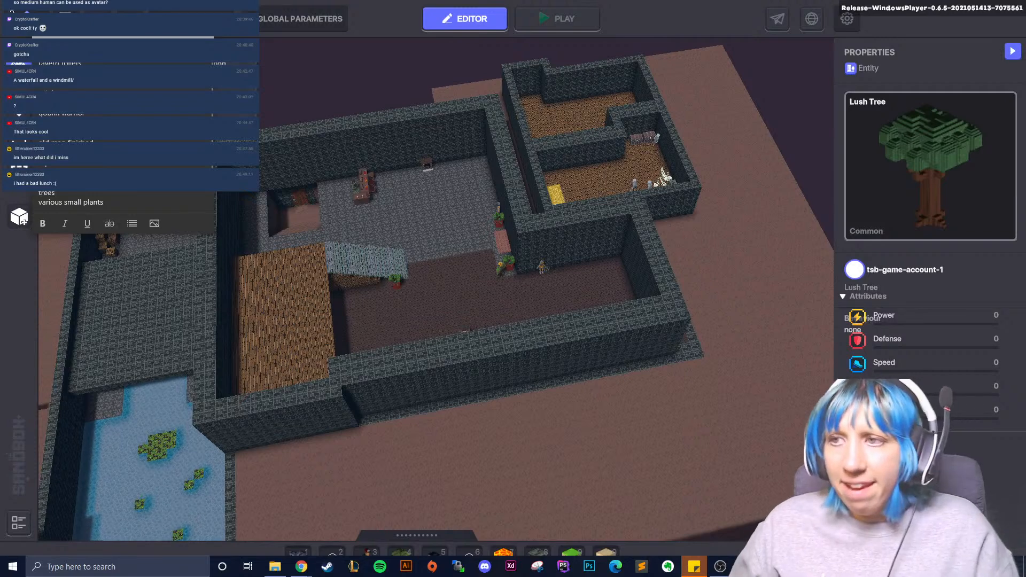
{"action": "scroll", "coordinate": [124, 139], "scroll_direction": "down", "scroll_amount": 2}
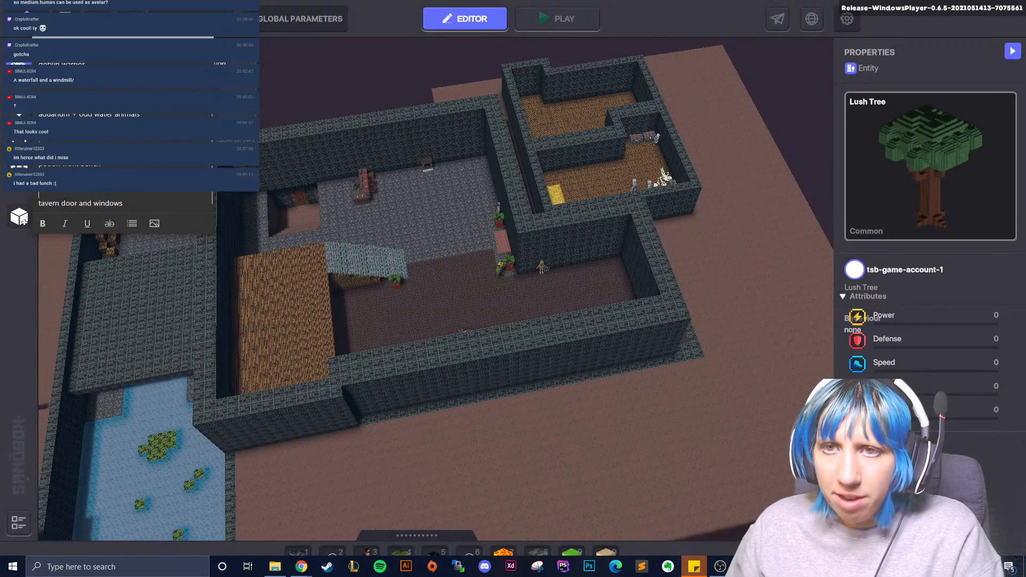
- Review the note's entries between "tavern door and windows" and "trees", and return to the level editor
{"action": "left_click_drag", "start_coordinate": [134, 204], "coordinate": [43, 211]}
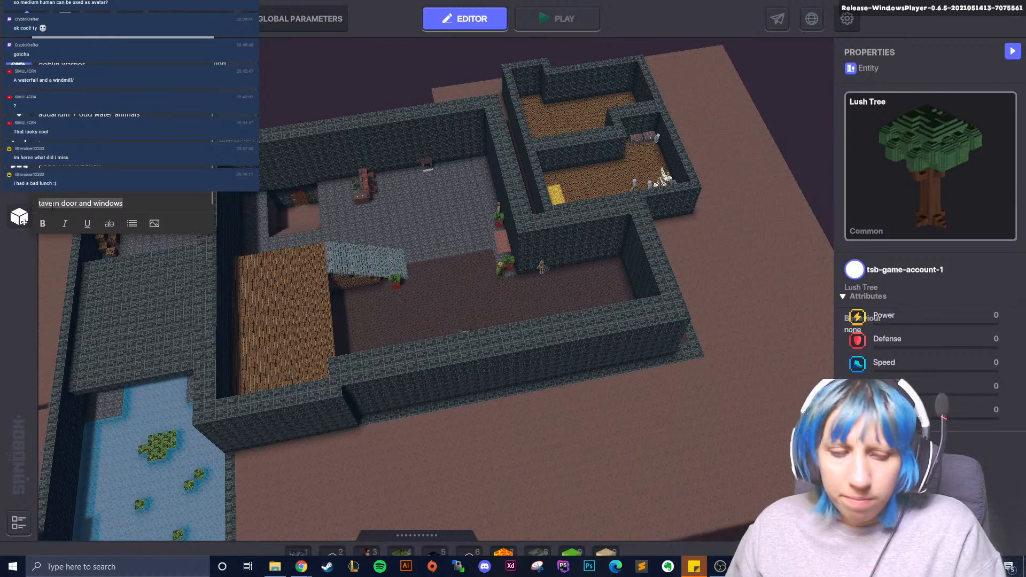
{"action": "scroll", "coordinate": [124, 139], "scroll_direction": "up", "scroll_amount": 2}
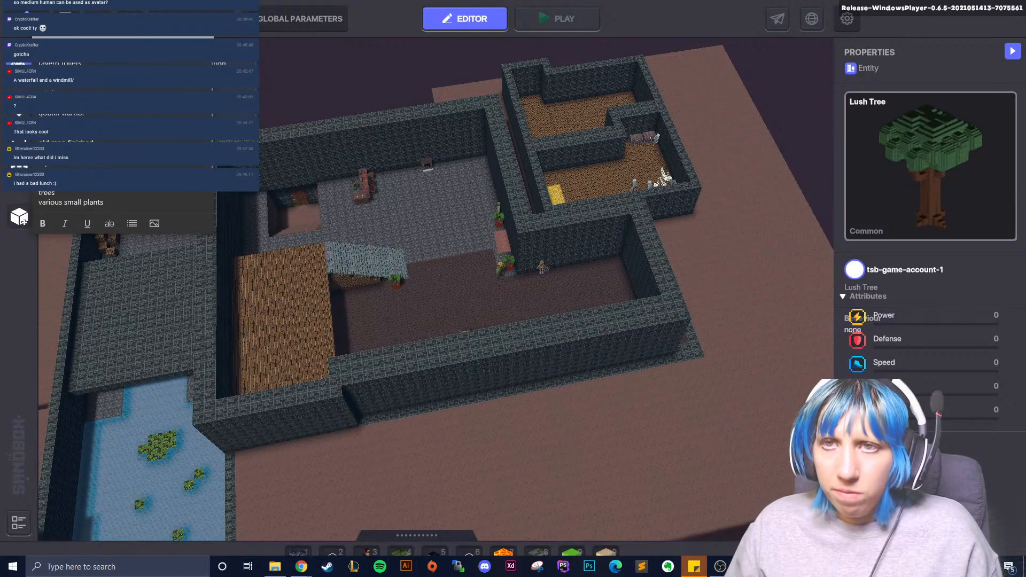
{"action": "scroll", "coordinate": [124, 139], "scroll_direction": "up", "scroll_amount": 1}
{"action": "scroll", "coordinate": [124, 139], "scroll_direction": "down", "scroll_amount": 1}
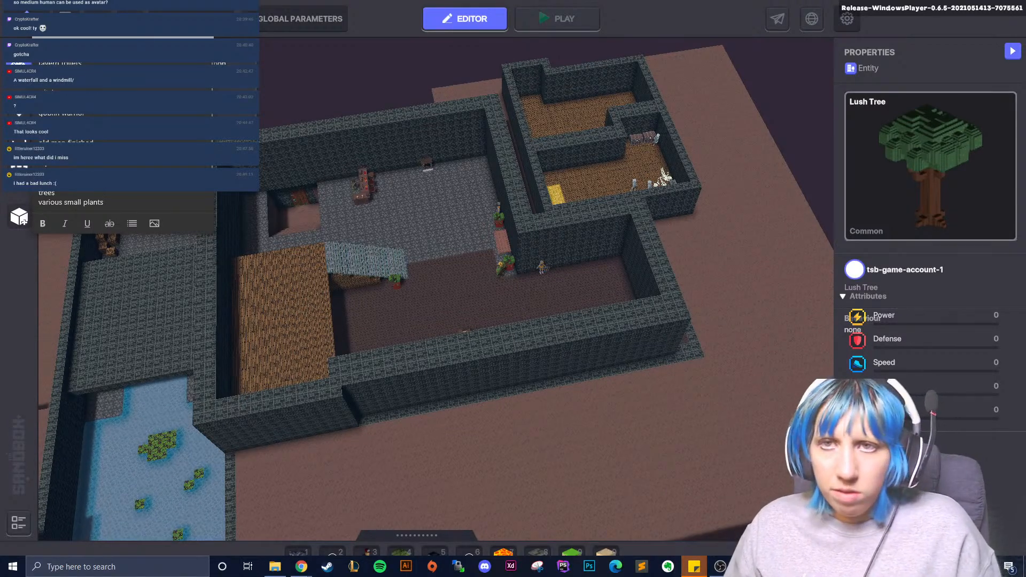
{"action": "scroll", "coordinate": [124, 138], "scroll_direction": "down", "scroll_amount": 2}
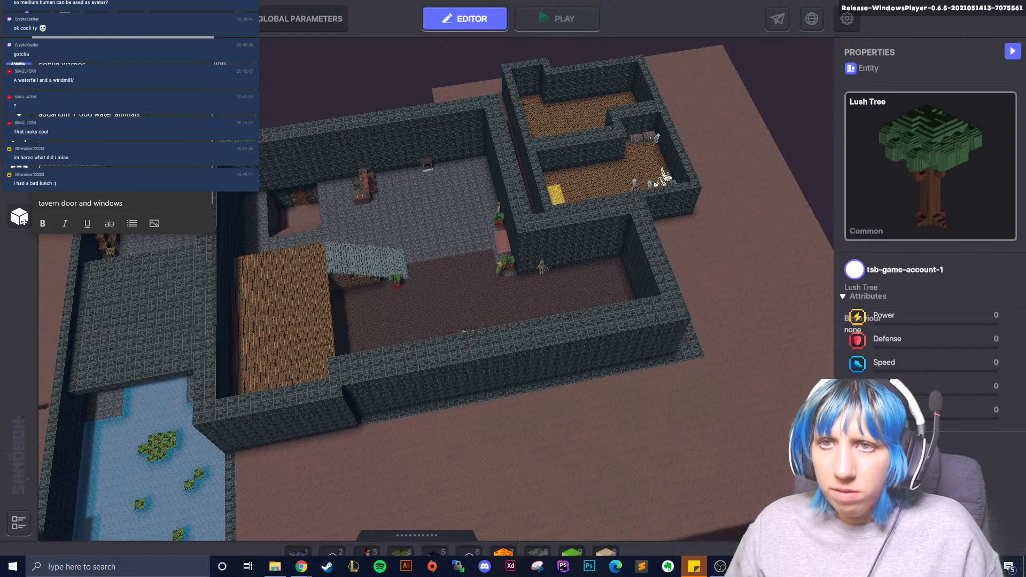
{"action": "scroll", "coordinate": [122, 202], "scroll_direction": "up", "scroll_amount": 2}
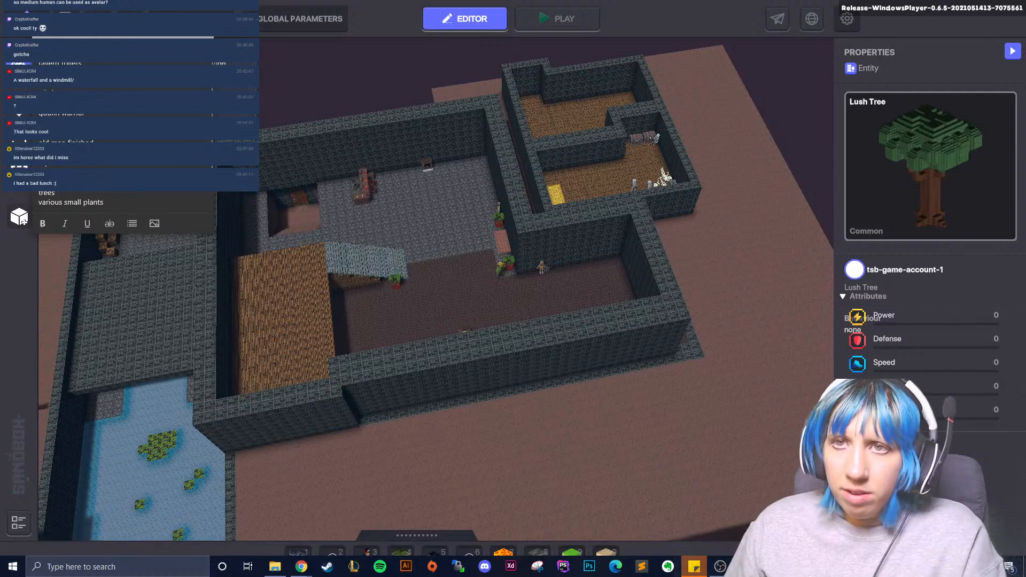
{"action": "scroll", "coordinate": [123, 160], "scroll_direction": "up", "scroll_amount": 1}
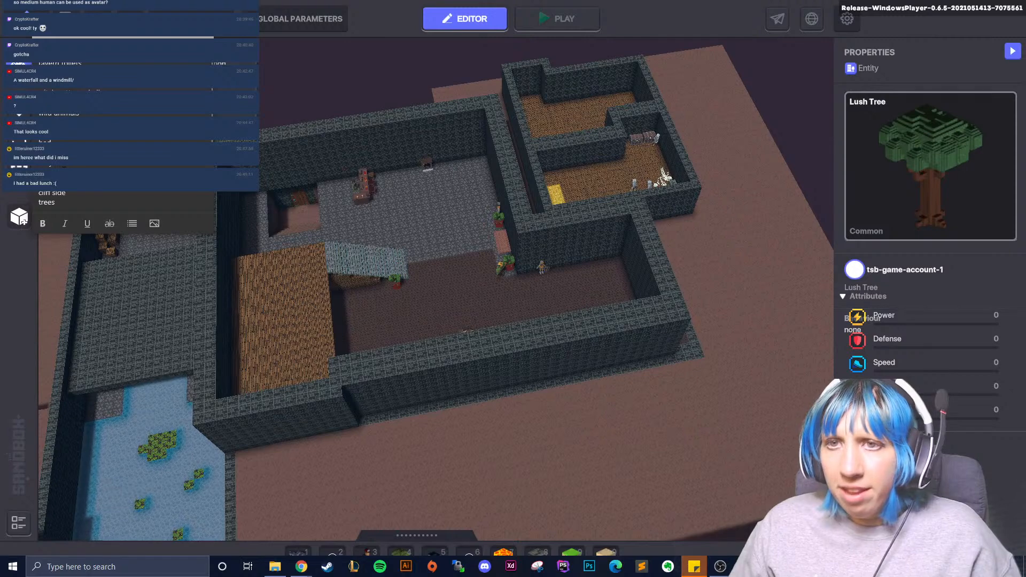
{"action": "right_click", "coordinate": [60, 190]}
{"action": "left_click", "coordinate": [56, 202]}
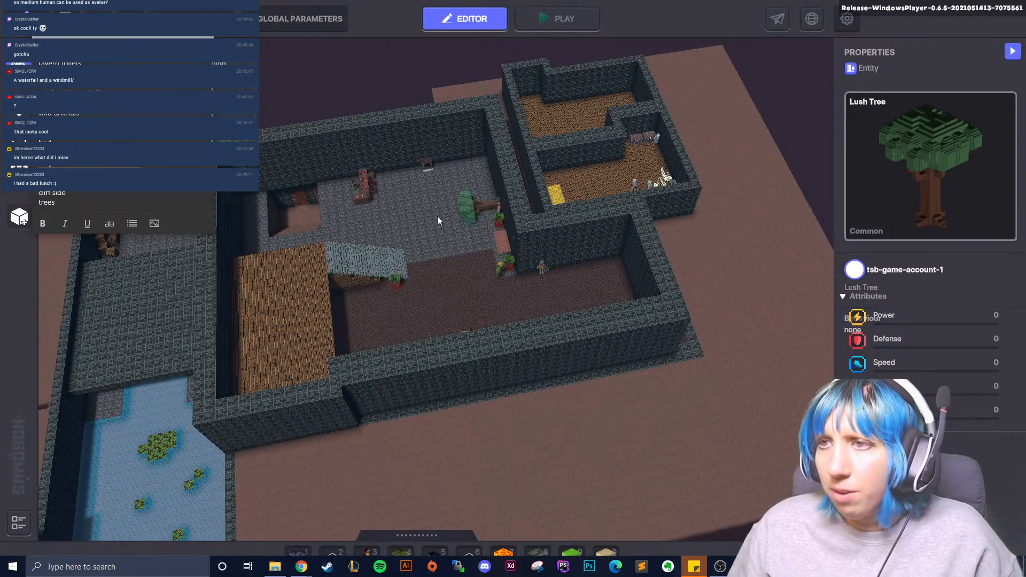
{"action": "left_click", "coordinate": [436, 238]}
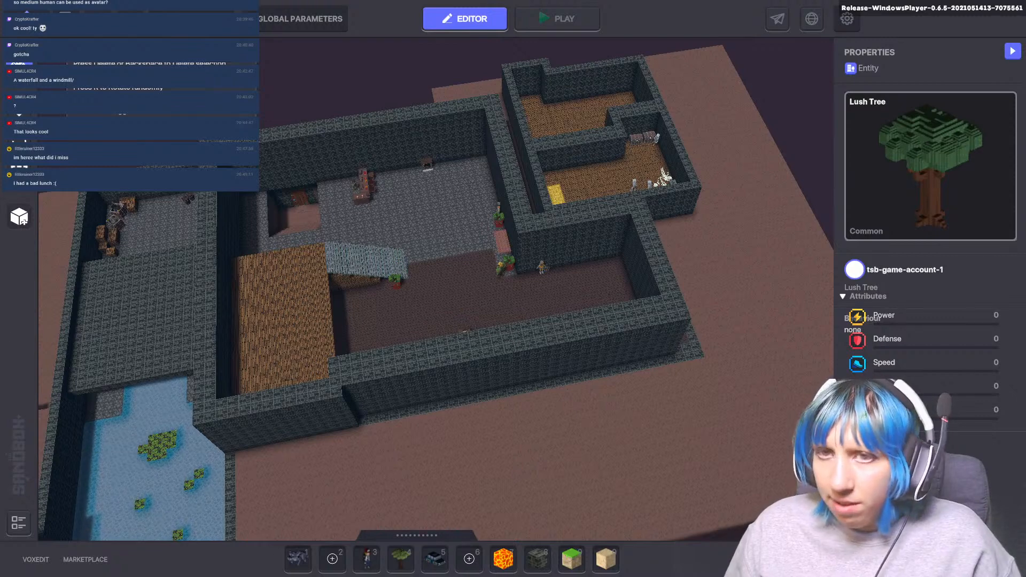
- Switch to selection mode and inspect the stone building's bar area, fireplace, potted plants and dark wooden floor
{"action": "left_click", "coordinate": [19, 110]}
{"action": "scroll", "coordinate": [264, 336], "scroll_direction": "up", "scroll_amount": 1}
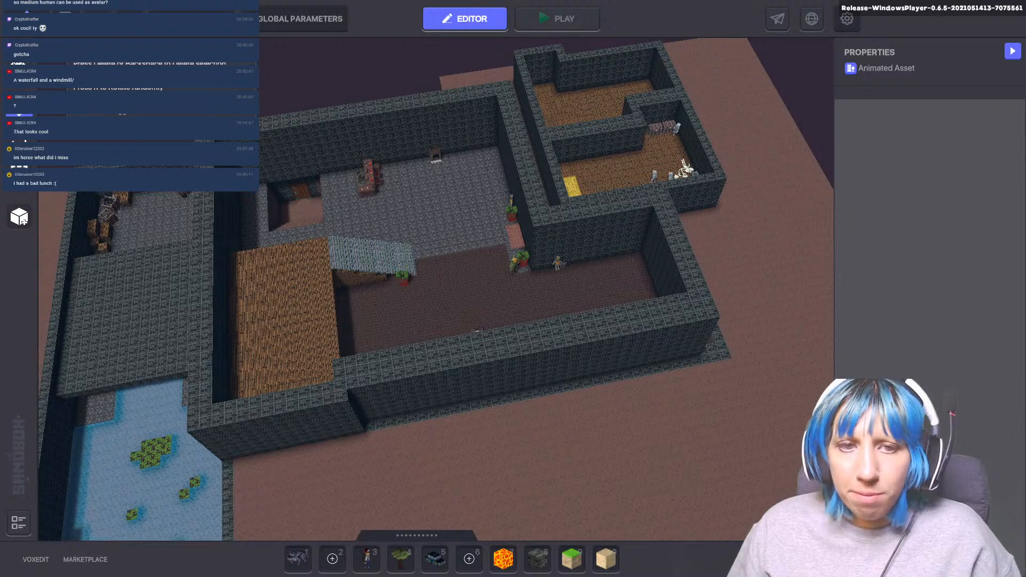
{"action": "key", "text": "alt+Tab"}
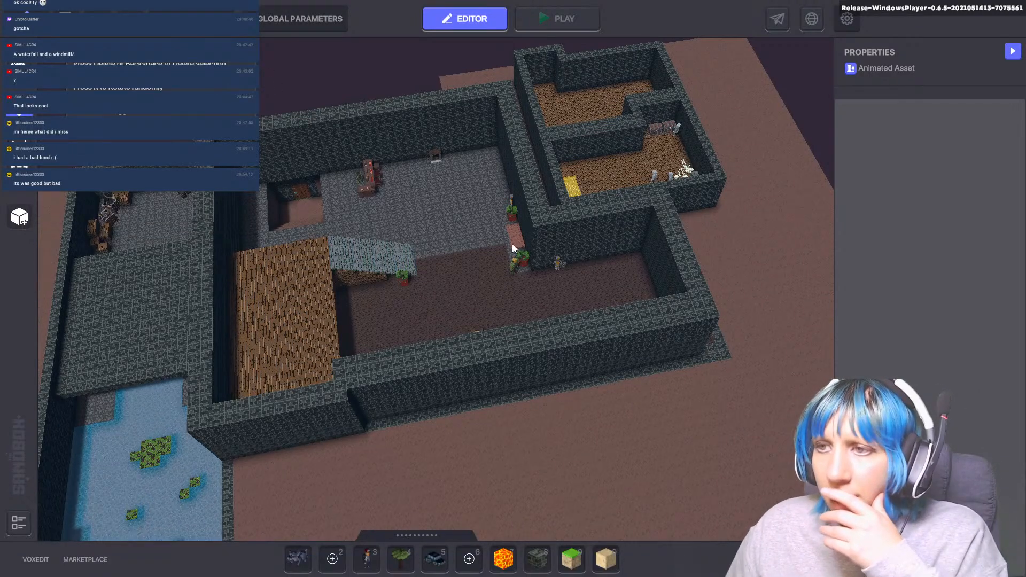
{"action": "scroll", "coordinate": [392, 263], "scroll_direction": "up", "scroll_amount": 3}
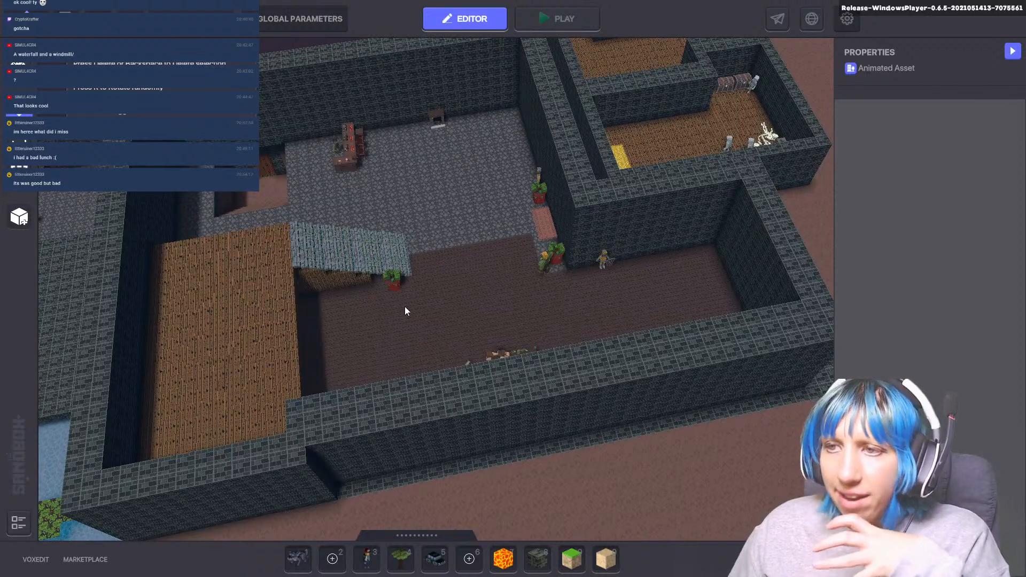
{"action": "middle_click_drag", "start_coordinate": [400, 296], "coordinate": [477, 269]}
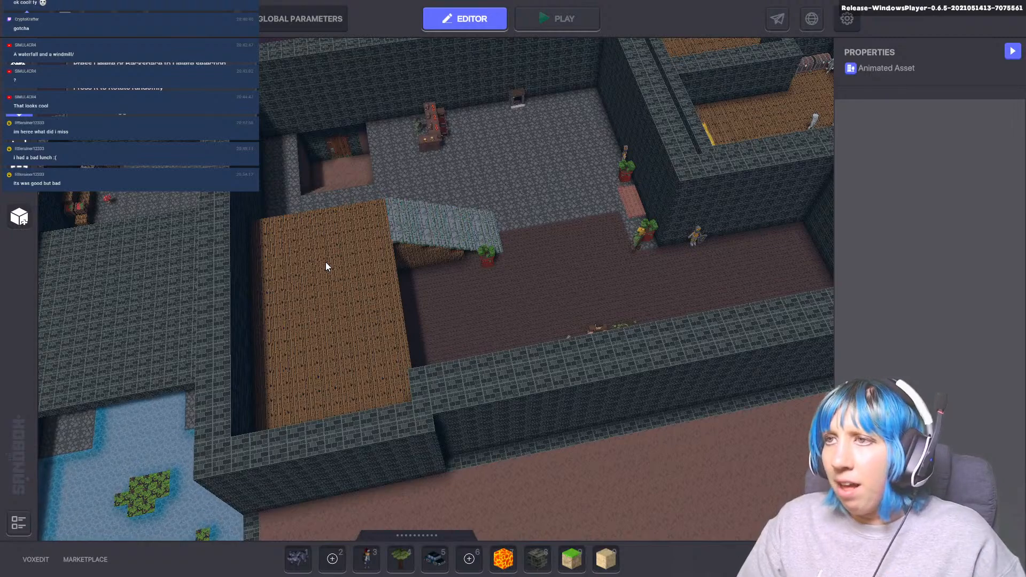
{"action": "scroll", "coordinate": [492, 133], "scroll_direction": "up", "scroll_amount": 3}
{"action": "middle_click_drag", "start_coordinate": [521, 124], "coordinate": [408, 200]}
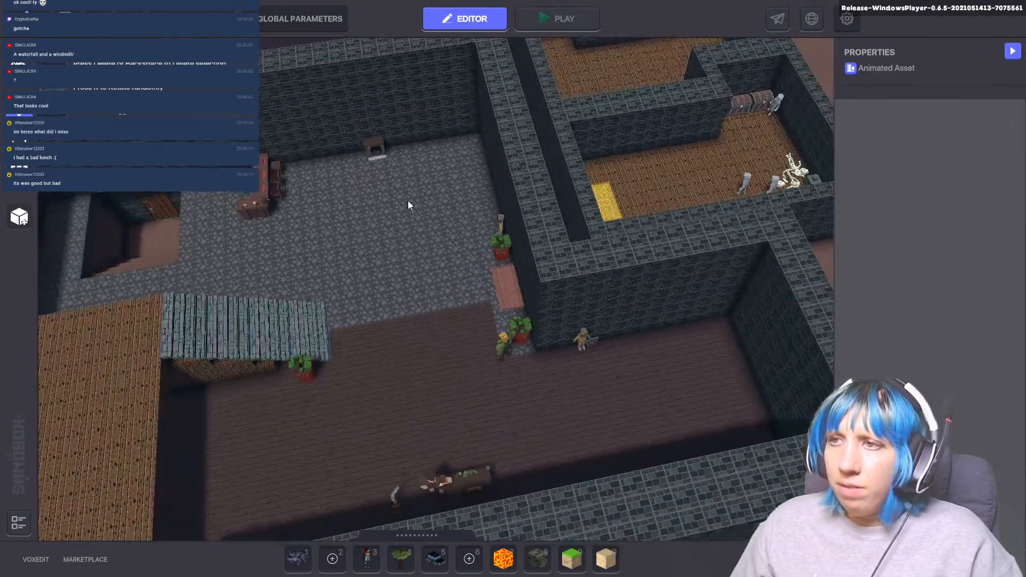
{"action": "scroll", "coordinate": [409, 200], "scroll_direction": "down", "scroll_amount": 2}
{"action": "middle_click_drag", "start_coordinate": [338, 270], "coordinate": [471, 294]}
{"action": "scroll", "coordinate": [479, 303], "scroll_direction": "down", "scroll_amount": 2}
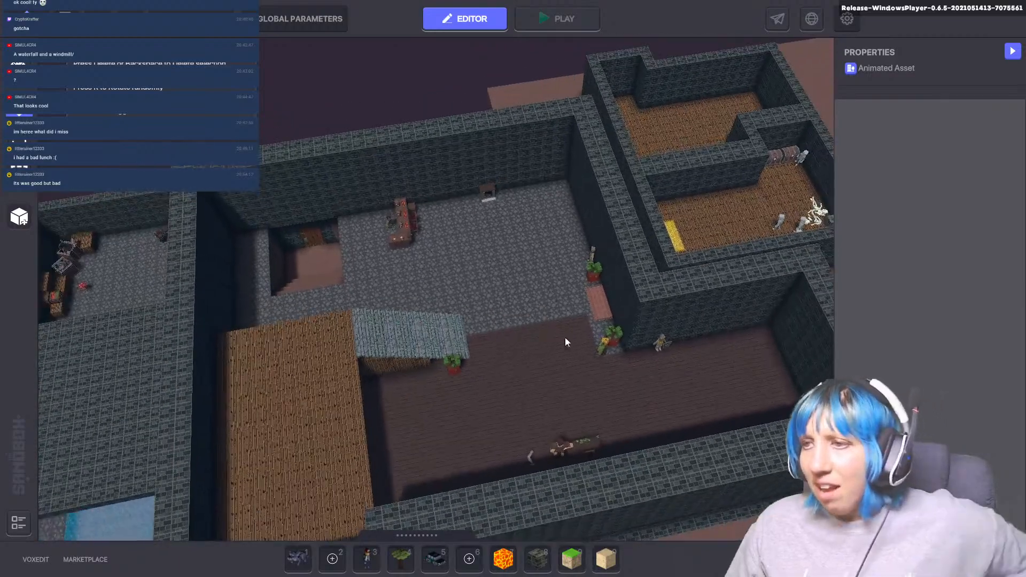
{"action": "middle_click_drag", "start_coordinate": [565, 338], "coordinate": [528, 260]}
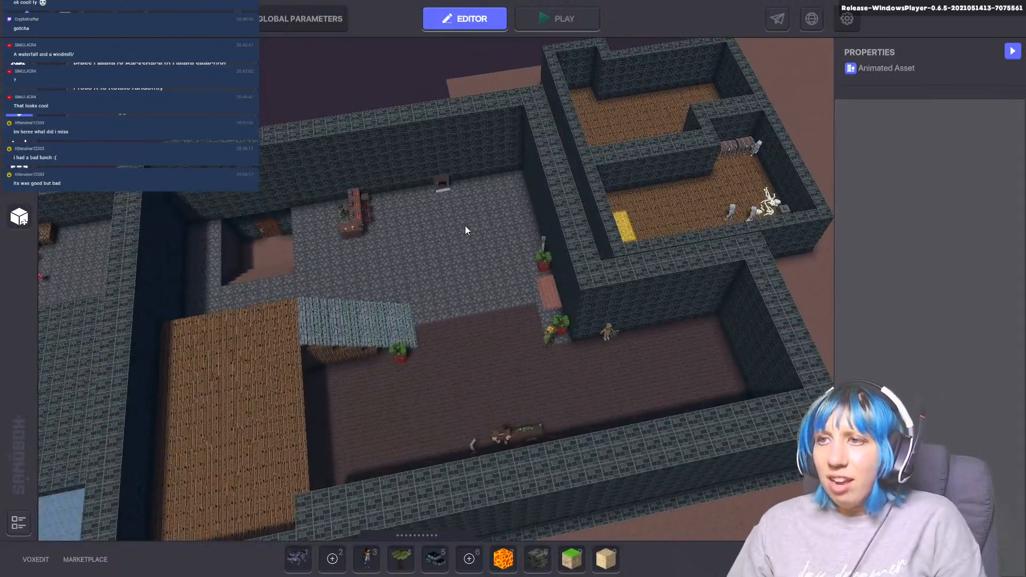
{"action": "scroll", "coordinate": [465, 230], "scroll_direction": "up", "scroll_amount": 6}
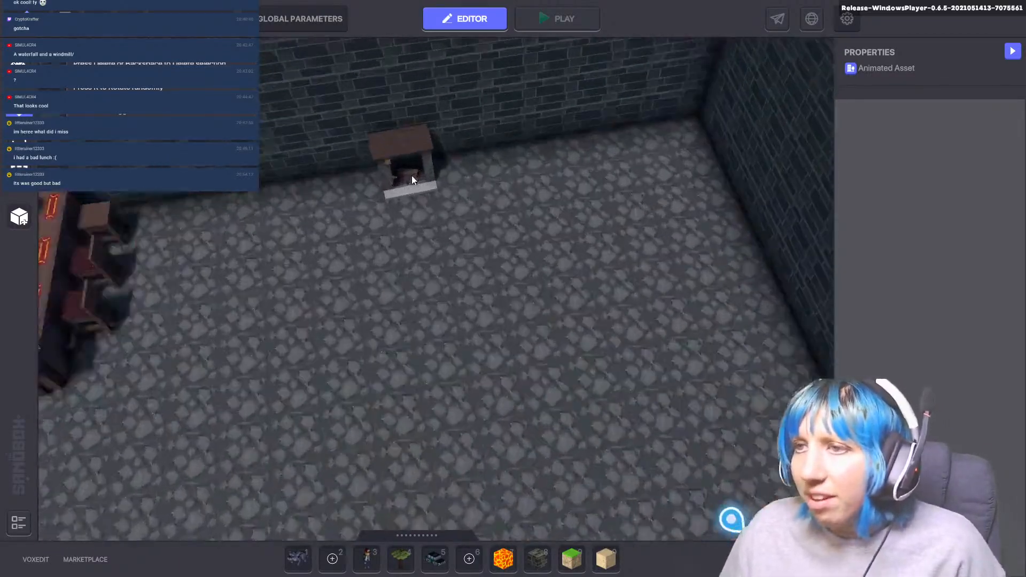
{"action": "scroll", "coordinate": [410, 249], "scroll_direction": "down", "scroll_amount": 8}
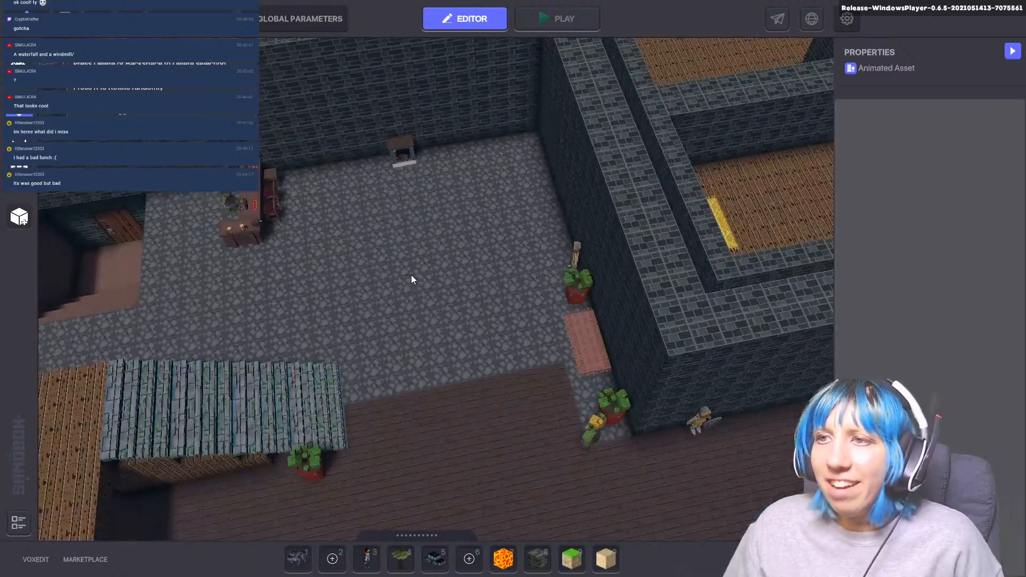
{"action": "scroll", "coordinate": [411, 278], "scroll_direction": "up", "scroll_amount": 2}
{"action": "scroll", "coordinate": [511, 330], "scroll_direction": "down", "scroll_amount": 1}
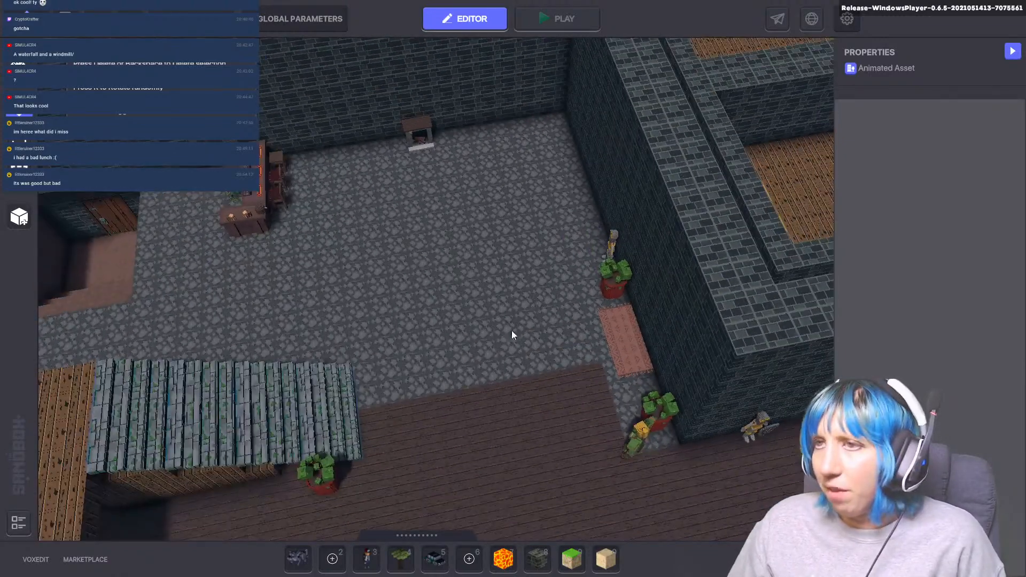
{"action": "scroll", "coordinate": [481, 338], "scroll_direction": "down", "scroll_amount": 2}
{"action": "middle_click_drag", "start_coordinate": [442, 348], "coordinate": [387, 294]}
{"action": "scroll", "coordinate": [382, 322], "scroll_direction": "down", "scroll_amount": 3}
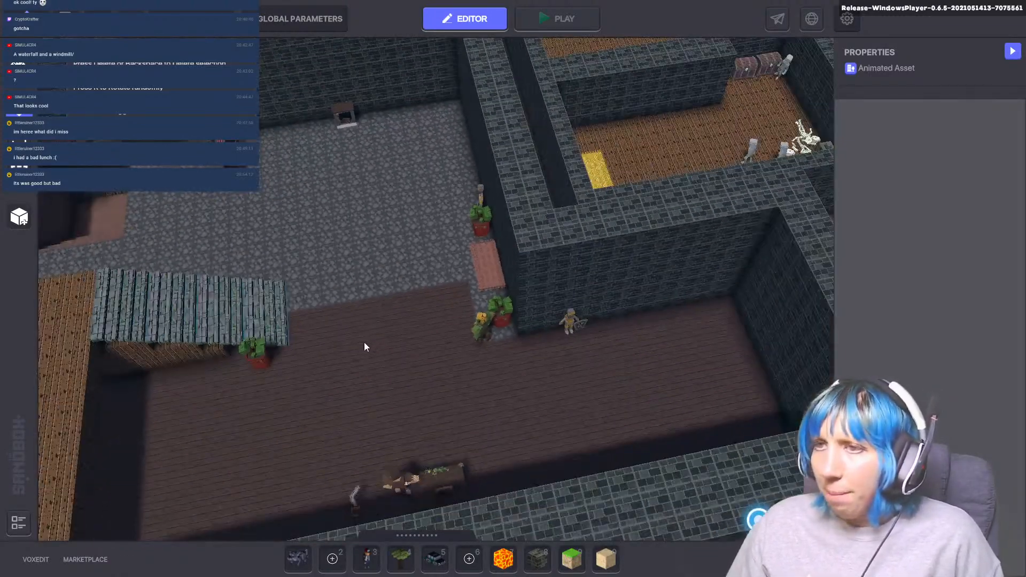
- Delete the Curved Sword standing on the dark wooden floor near the long outer wall
{"action": "scroll", "coordinate": [408, 369], "scroll_direction": "up", "scroll_amount": 3}
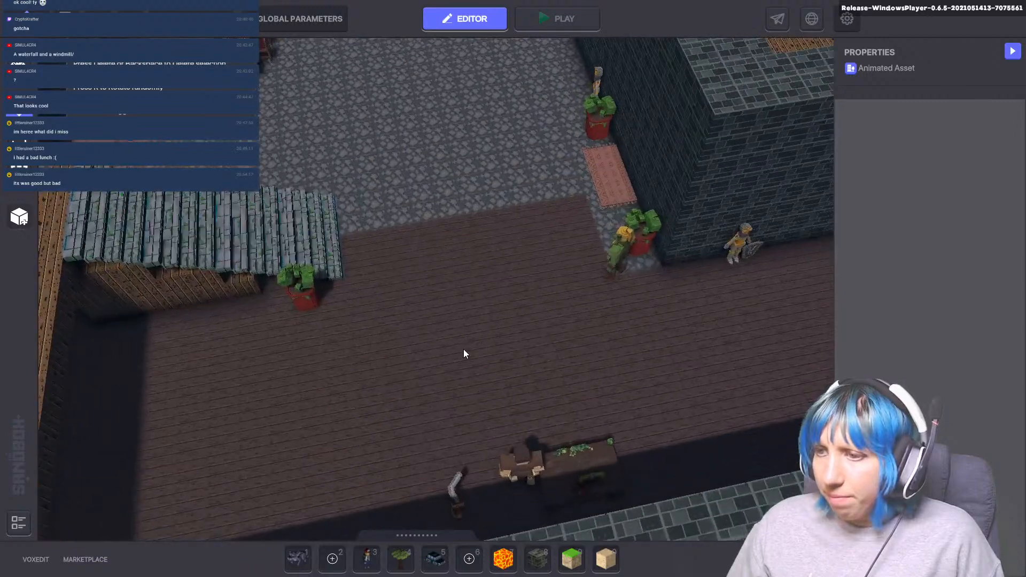
{"action": "scroll", "coordinate": [464, 361], "scroll_direction": "down", "scroll_amount": 2}
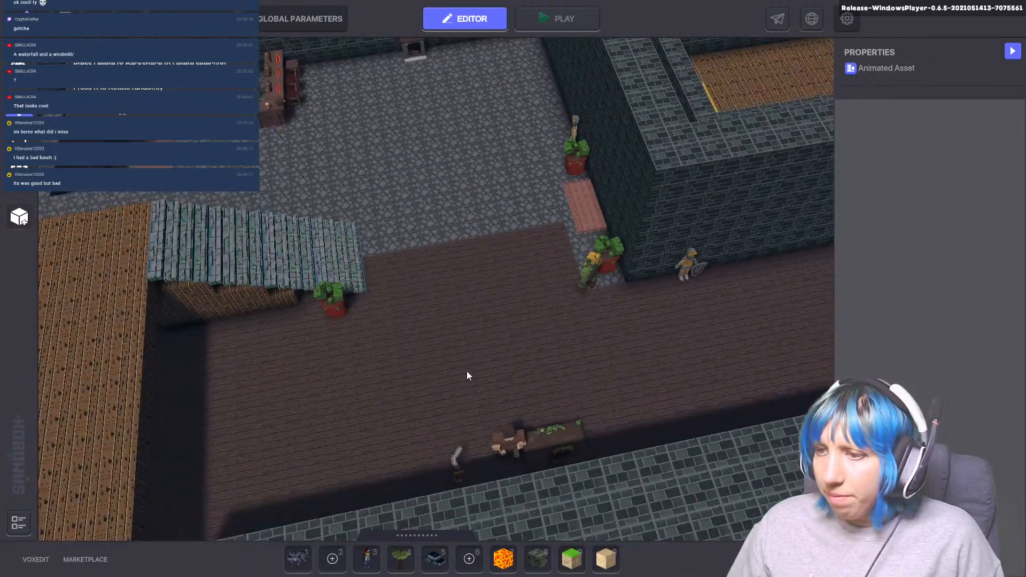
{"action": "left_click", "coordinate": [462, 458]}
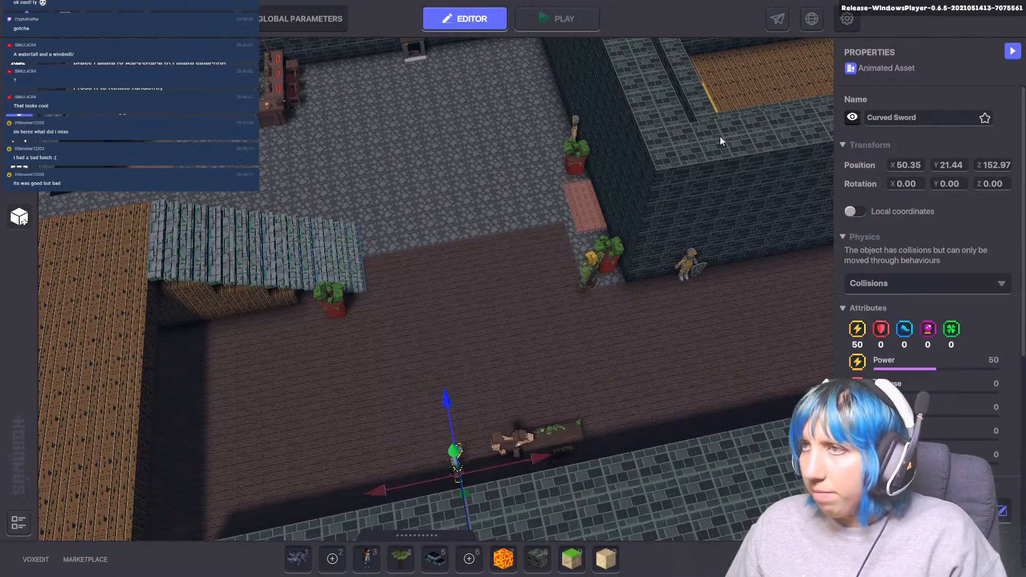
{"action": "key", "text": "Delete"}
- Examine the stone building's staircase, raised wooden floor and bar area from several angles
{"action": "middle_click_drag", "start_coordinate": [557, 274], "coordinate": [294, 321]}
{"action": "mouse_move", "coordinate": [534, 306]}
{"action": "middle_mouse_down"}
{"action": "mouse_move", "coordinate": [656, 314]}
{"action": "mouse_move", "coordinate": [295, 293]}
{"action": "mouse_move", "coordinate": [660, 295]}
{"action": "middle_mouse_up"}
{"action": "scroll", "coordinate": [660, 290], "scroll_direction": "down", "scroll_amount": 3}
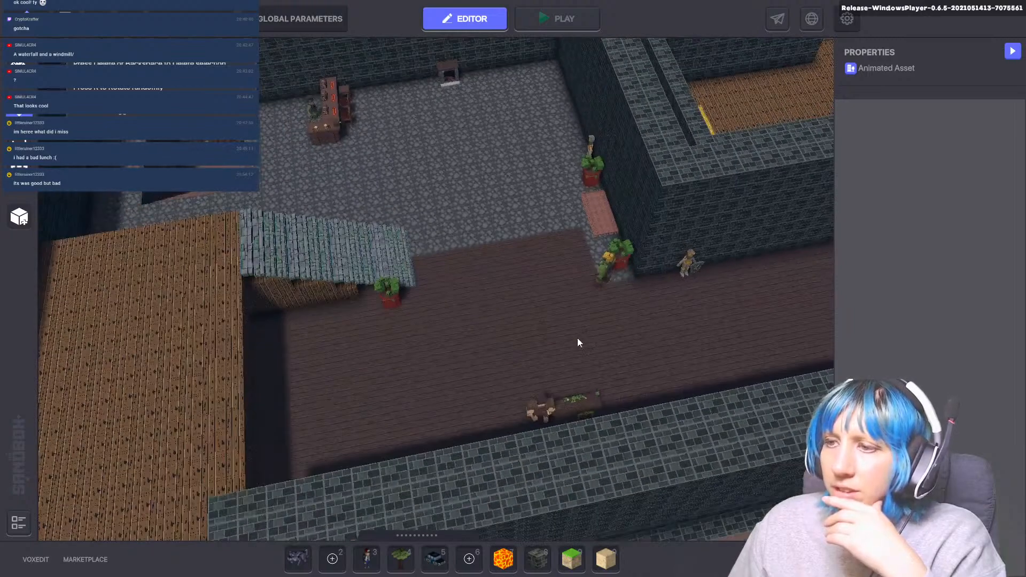
{"action": "middle_click_drag", "start_coordinate": [540, 343], "coordinate": [598, 392]}
{"action": "middle_click_drag", "start_coordinate": [631, 489], "coordinate": [369, 343]}
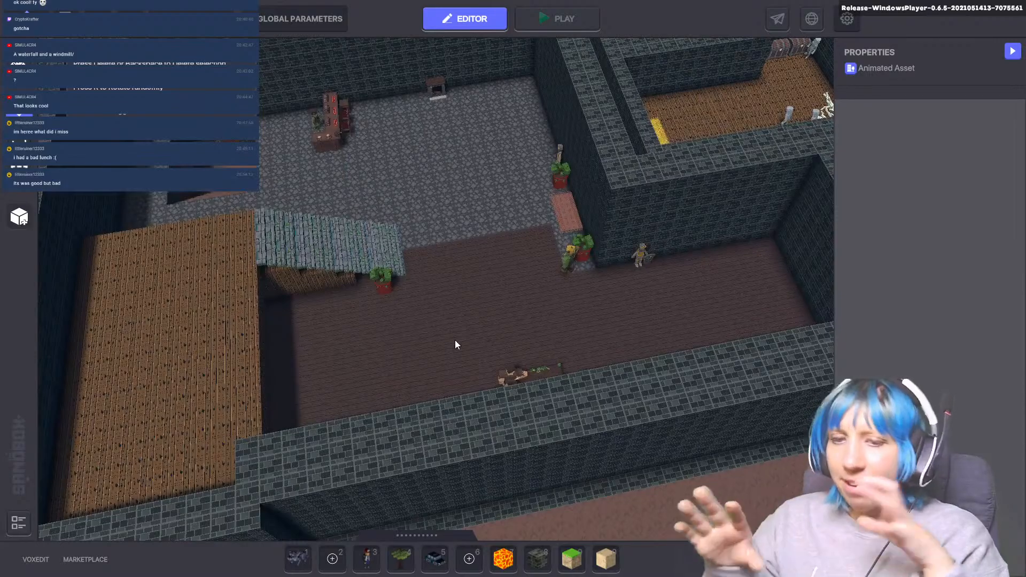
{"action": "scroll", "coordinate": [468, 327], "scroll_direction": "up", "scroll_amount": 5}
{"action": "right_click_drag", "start_coordinate": [331, 280], "coordinate": [232, 122]}
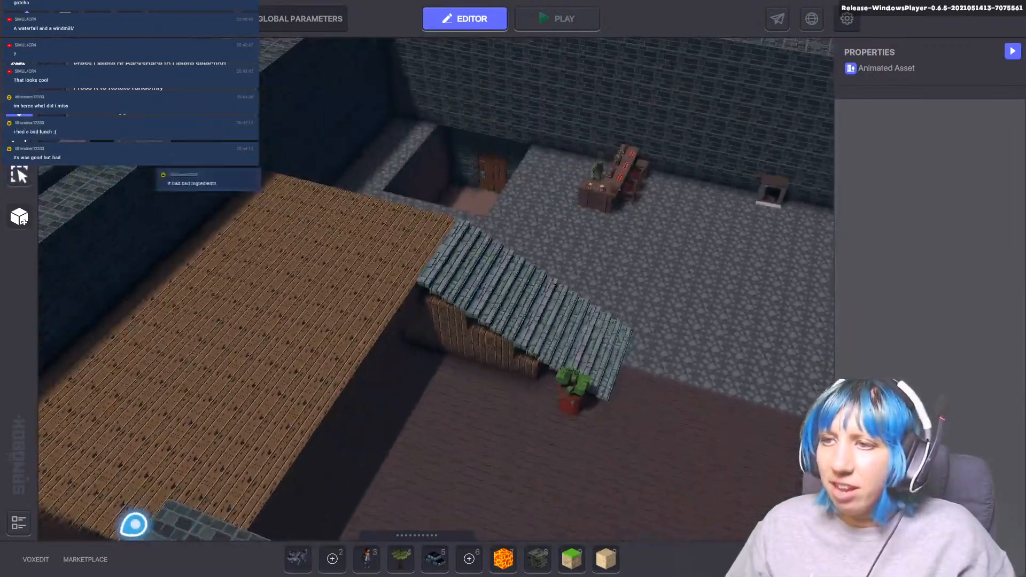
{"action": "middle_click_drag", "start_coordinate": [232, 123], "coordinate": [322, 195]}
{"action": "middle_click_drag", "start_coordinate": [652, 417], "coordinate": [264, 214]}
{"action": "right_click_drag", "start_coordinate": [264, 214], "coordinate": [54, 107]}
{"action": "middle_click_drag", "start_coordinate": [235, 171], "coordinate": [314, 198]}
{"action": "middle_click_drag", "start_coordinate": [614, 395], "coordinate": [327, 233]}
{"action": "scroll", "coordinate": [327, 232], "scroll_direction": "down", "scroll_amount": 8}
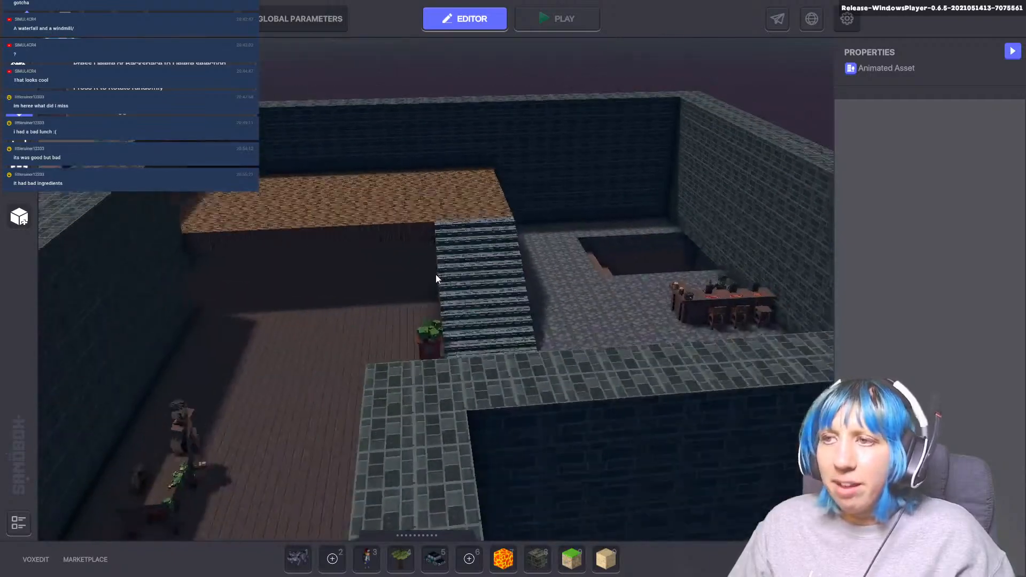
- Examine the stone building's raised wooden floor, staircase, bar area and the smaller rooms beside it
{"action": "right_click_drag", "start_coordinate": [295, 308], "coordinate": [433, 409]}
{"action": "middle_click_drag", "start_coordinate": [434, 409], "coordinate": [667, 462]}
{"action": "right_click_drag", "start_coordinate": [667, 463], "coordinate": [742, 515]}
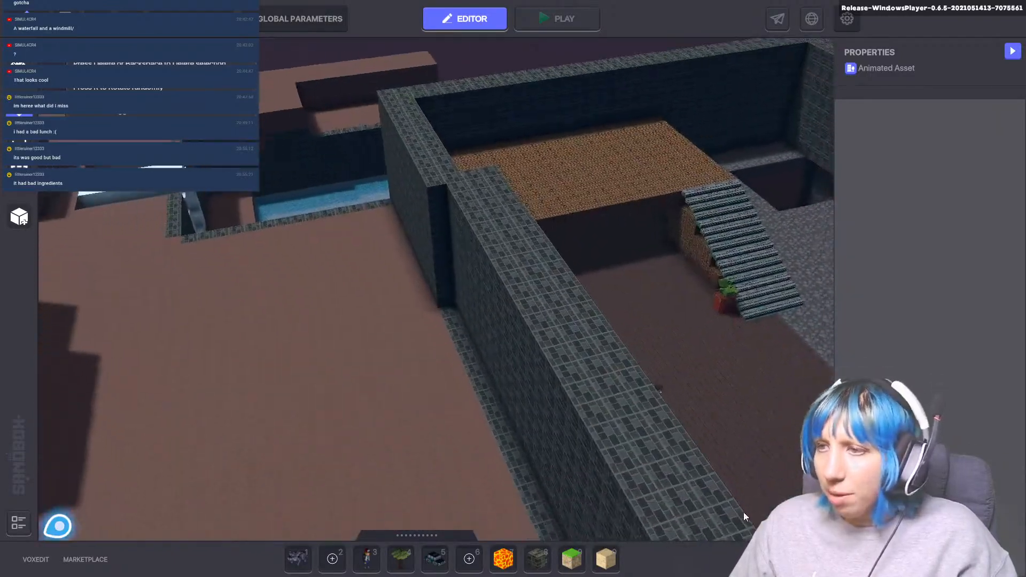
{"action": "middle_click_drag", "start_coordinate": [743, 515], "coordinate": [348, 373]}
{"action": "right_click_drag", "start_coordinate": [348, 372], "coordinate": [513, 445]}
{"action": "middle_click_drag", "start_coordinate": [513, 445], "coordinate": [412, 410]}
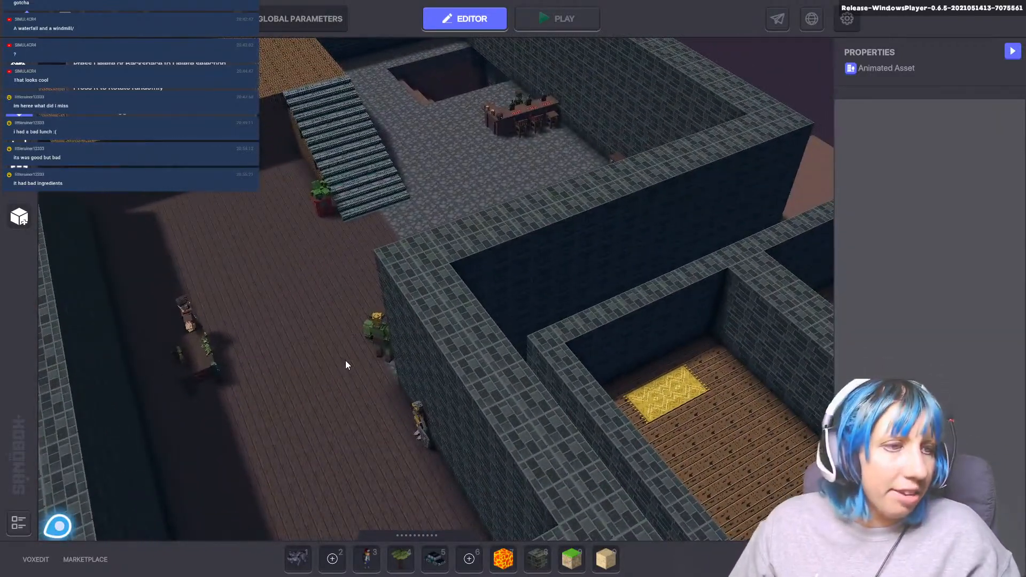
{"action": "middle_click_drag", "start_coordinate": [315, 321], "coordinate": [338, 354]}
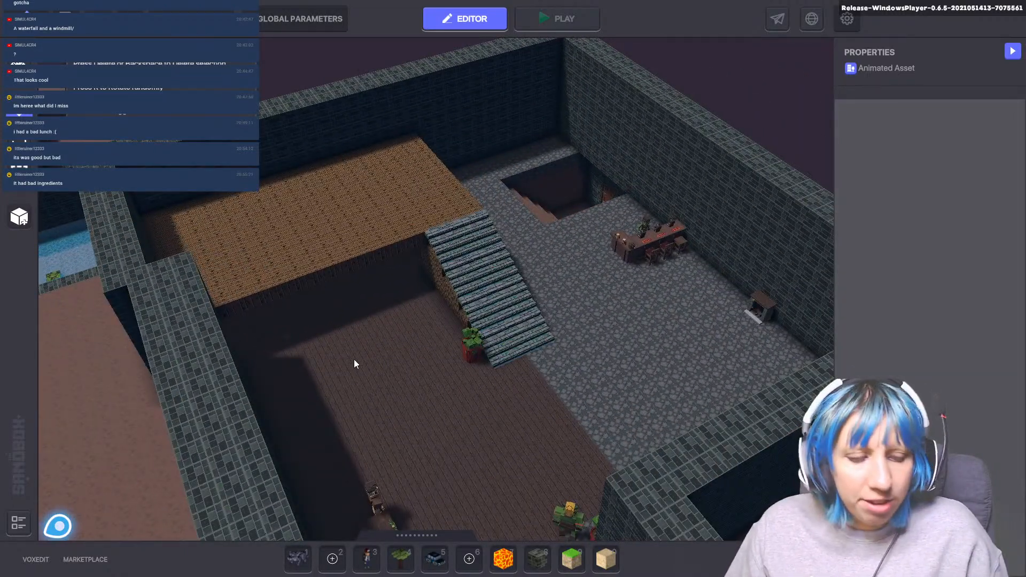
{"action": "right_click_drag", "start_coordinate": [354, 359], "coordinate": [229, 334]}
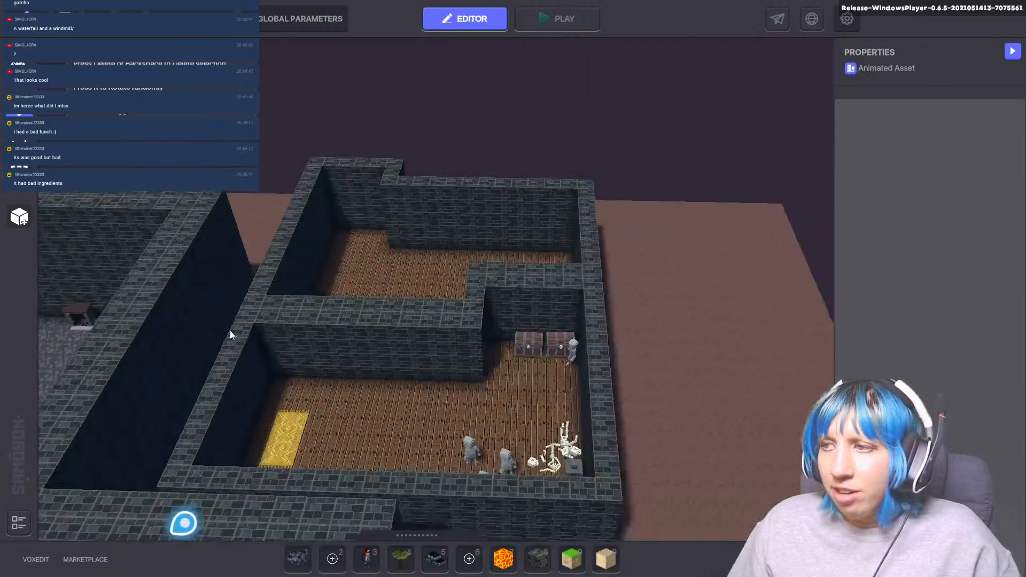
- Duplicate the yellow desert carpet from the chest room into the adjoining empty room, placing the copy at Z 180.79
{"action": "right_click_drag", "start_coordinate": [296, 402], "coordinate": [233, 290]}
{"action": "scroll", "coordinate": [232, 294], "scroll_direction": "down", "scroll_amount": 5}
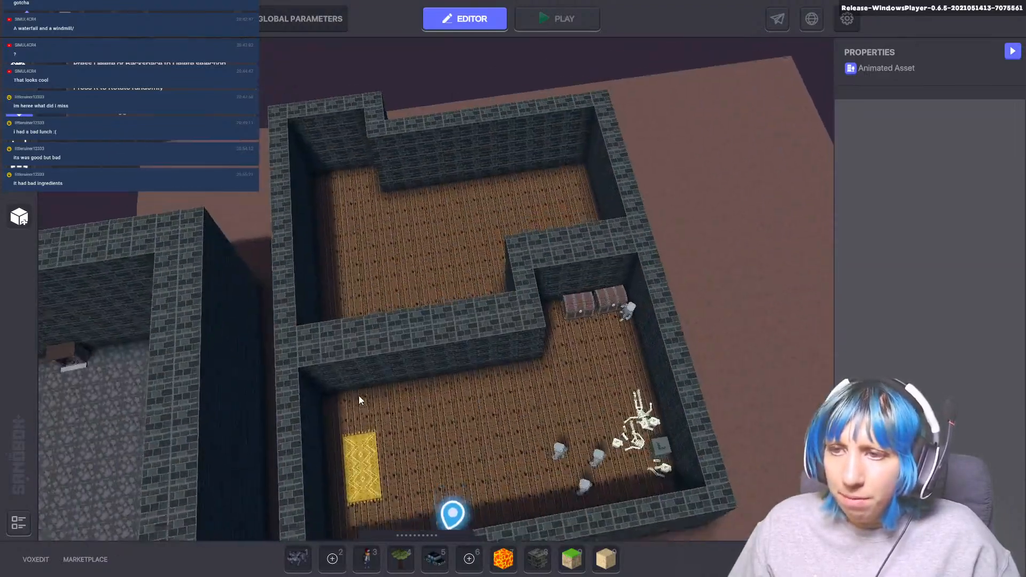
{"action": "left_click", "coordinate": [360, 432]}
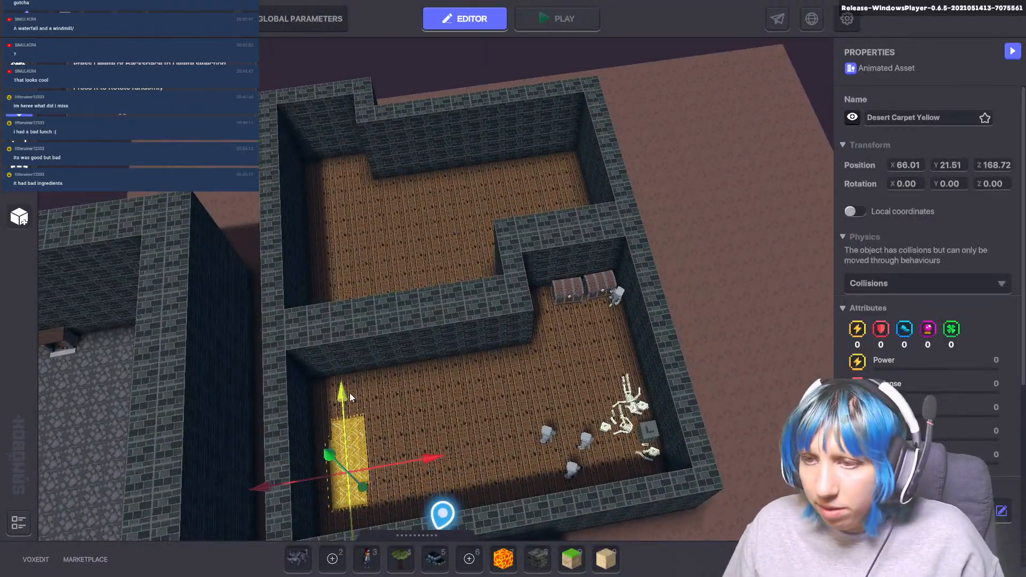
{"action": "left_click_drag", "start_coordinate": [349, 392], "coordinate": [335, 190]}
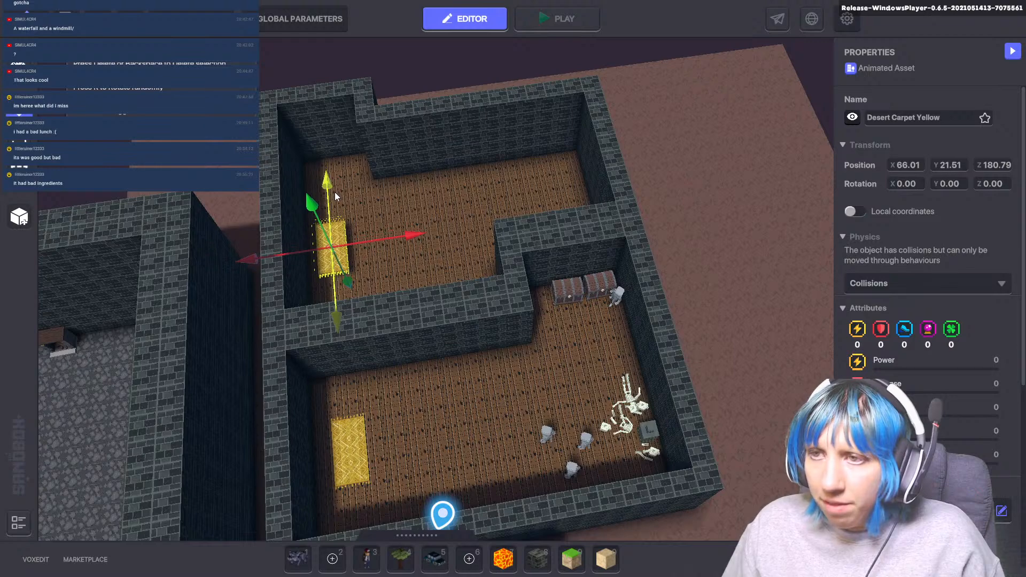
{"action": "left_click", "coordinate": [334, 191]}
- Lower the copied carpet onto the empty room's wooden floor, to about Y 20.59
{"action": "scroll", "coordinate": [326, 281], "scroll_direction": "up", "scroll_amount": 5}
{"action": "scroll", "coordinate": [331, 284], "scroll_direction": "up", "scroll_amount": 2}
{"action": "left_click", "coordinate": [333, 227]}
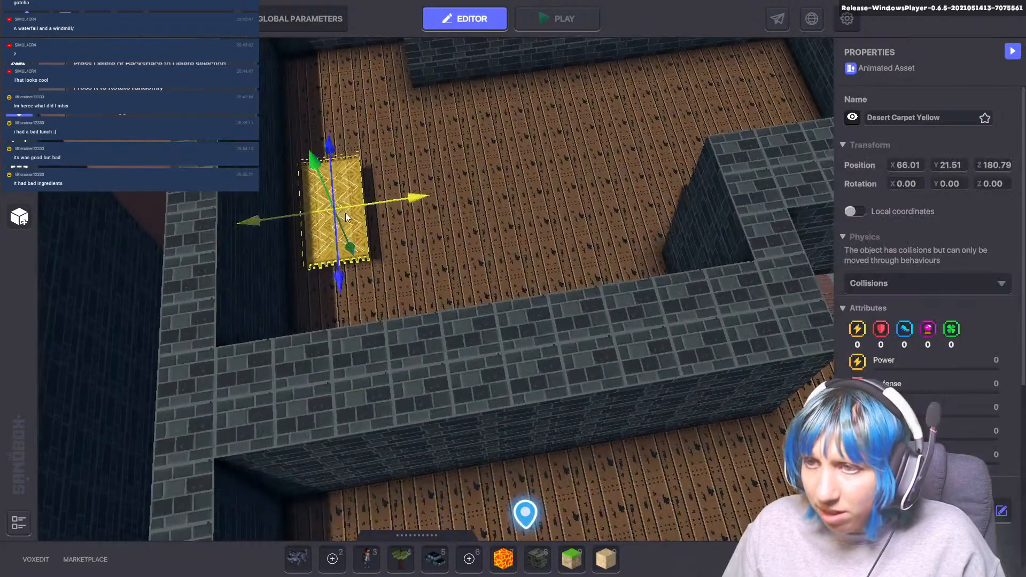
{"action": "left_click_drag", "start_coordinate": [316, 164], "coordinate": [321, 185]}
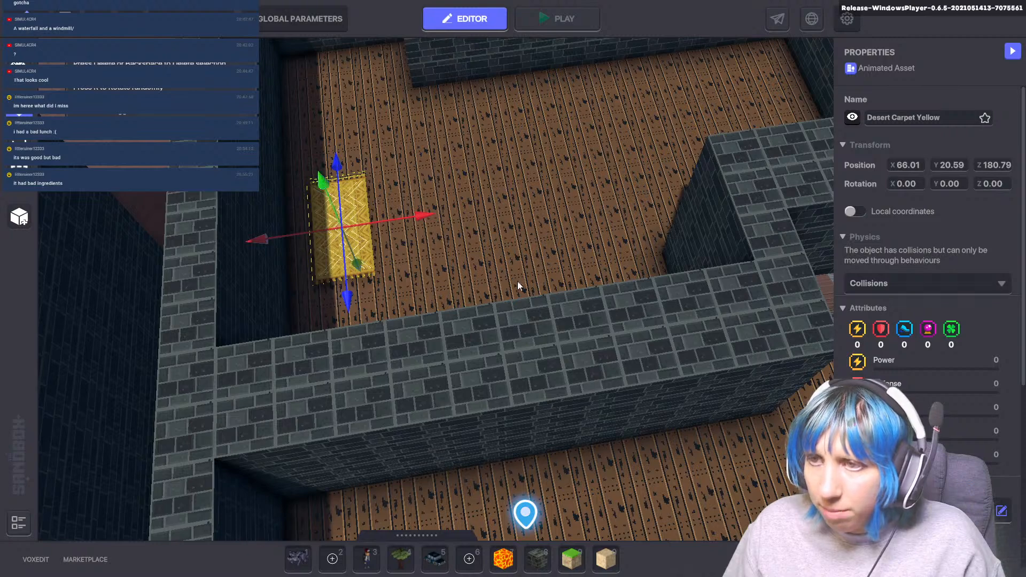
- Snap the original carpet in the room with the statues to X 66.00, Y 21.51, Z 169.50
{"action": "middle_click_drag", "start_coordinate": [517, 281], "coordinate": [485, 171]}
{"action": "left_click", "coordinate": [353, 239]}
{"action": "left_click_drag", "start_coordinate": [293, 189], "coordinate": [294, 188]}
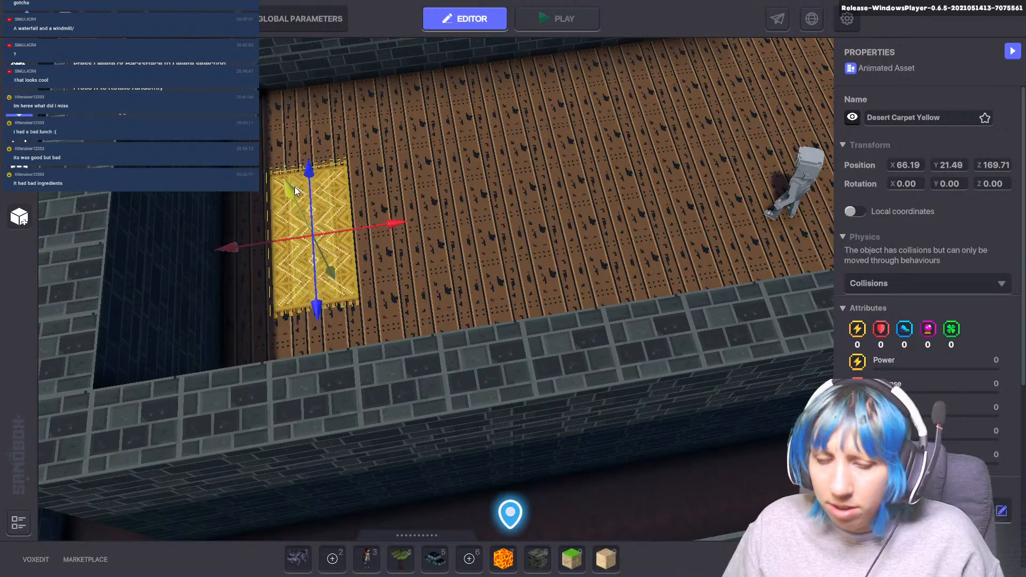
{"action": "key", "text": "g"}
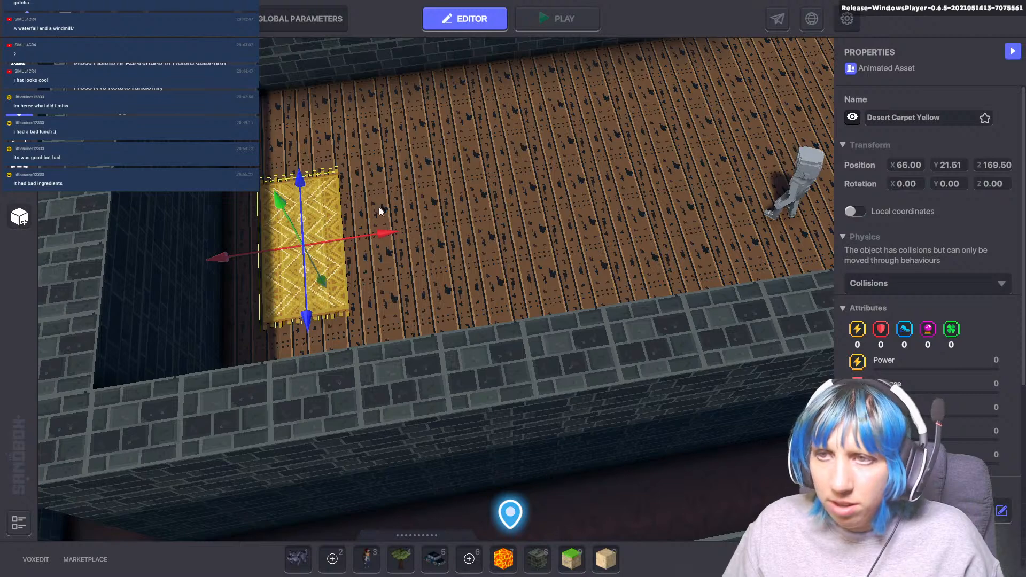
- Snap the copied carpet to the grid at Y 20.51, Z 181.00 and shift it toward the side wall to X 65.50
{"action": "middle_click_drag", "start_coordinate": [379, 211], "coordinate": [434, 307]}
{"action": "left_click", "coordinate": [483, 292]}
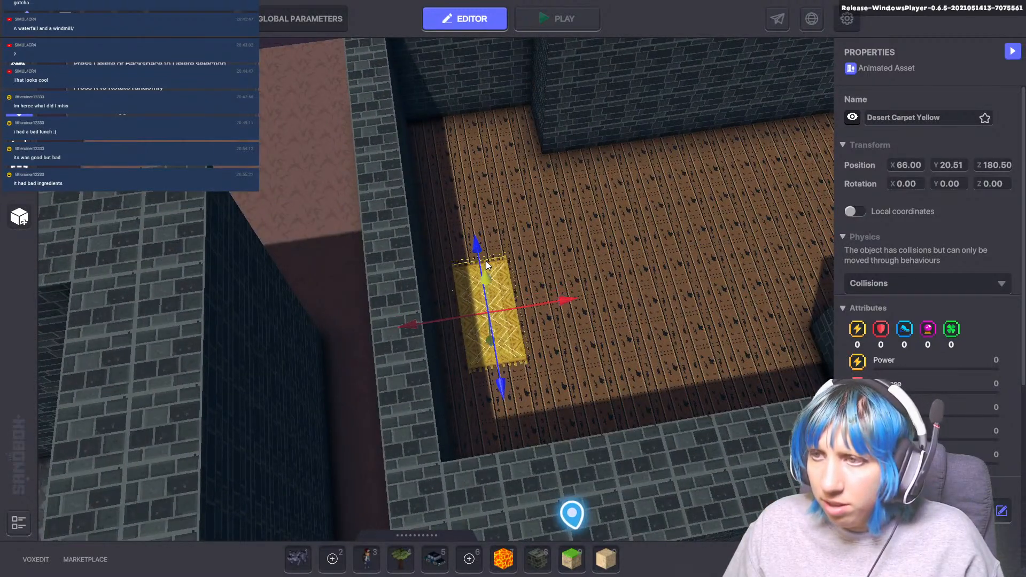
{"action": "key", "text": "g"}
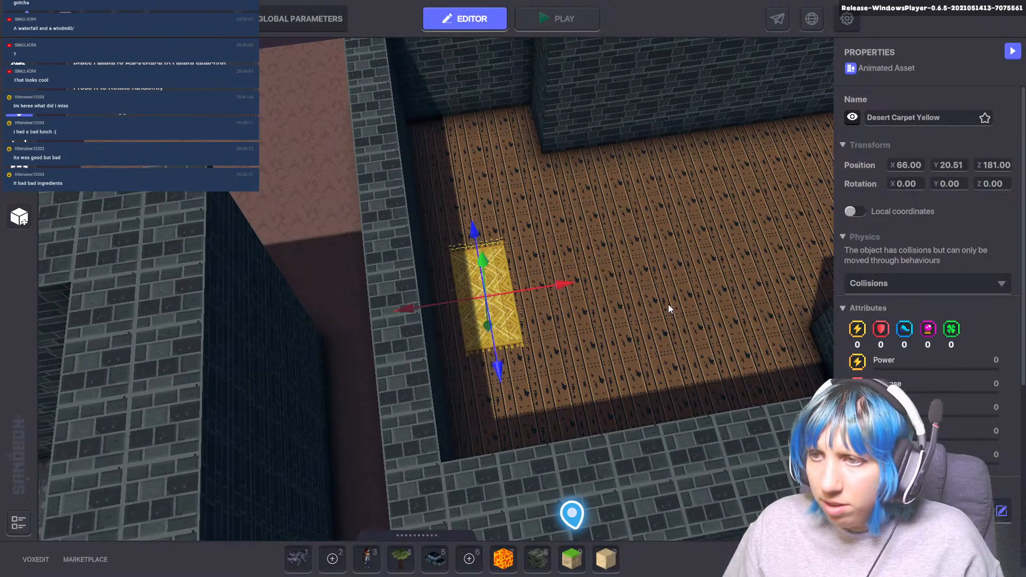
{"action": "scroll", "coordinate": [641, 302], "scroll_direction": "down", "scroll_amount": 3}
{"action": "middle_click_drag", "start_coordinate": [592, 291], "coordinate": [475, 322]}
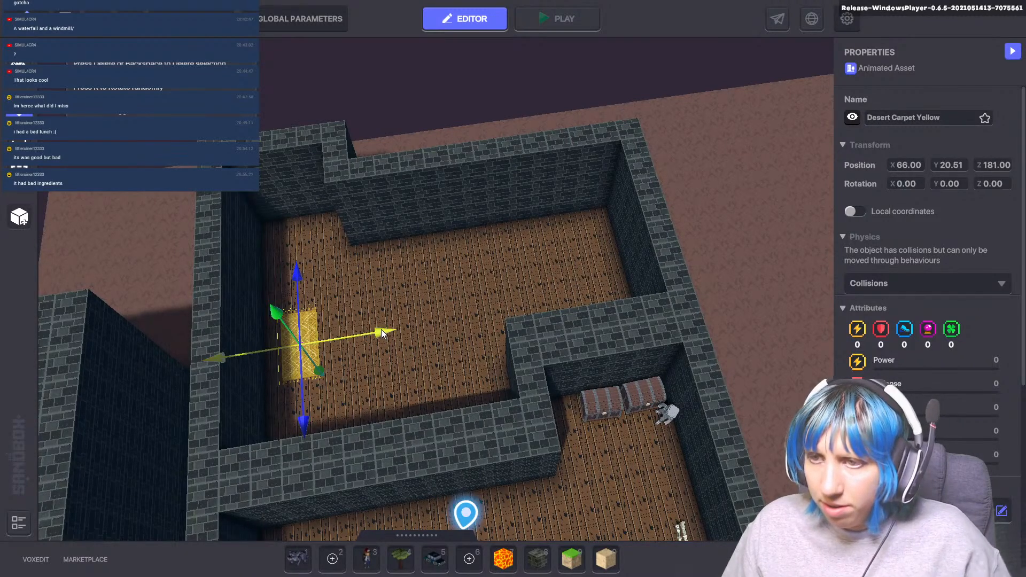
{"action": "left_click_drag", "start_coordinate": [220, 357], "coordinate": [215, 361]}
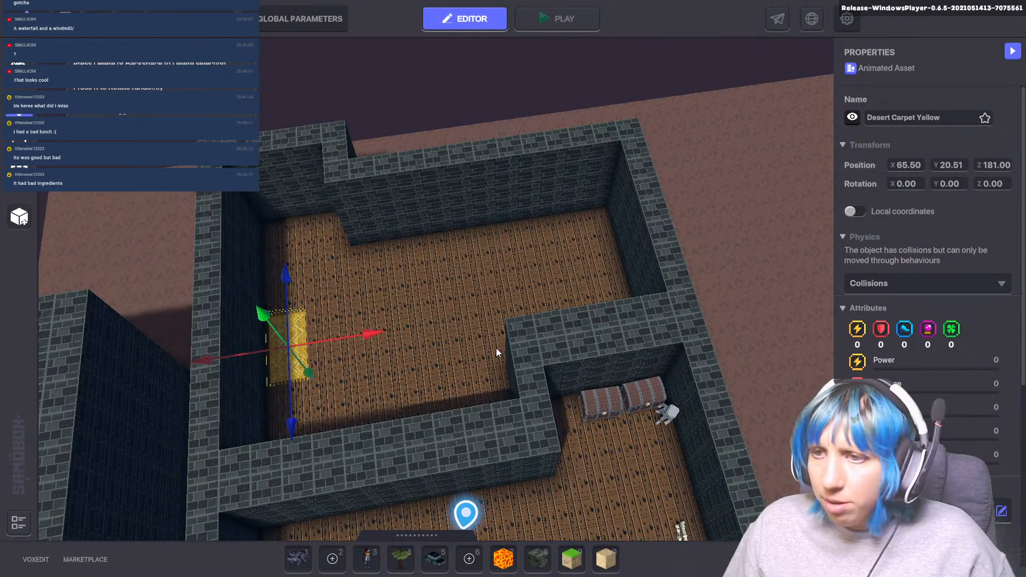
{"action": "left_click", "coordinate": [579, 306]}
{"action": "scroll", "coordinate": [579, 306], "scroll_direction": "down", "scroll_amount": 3}
{"action": "middle_click_drag", "start_coordinate": [412, 374], "coordinate": [444, 331]}
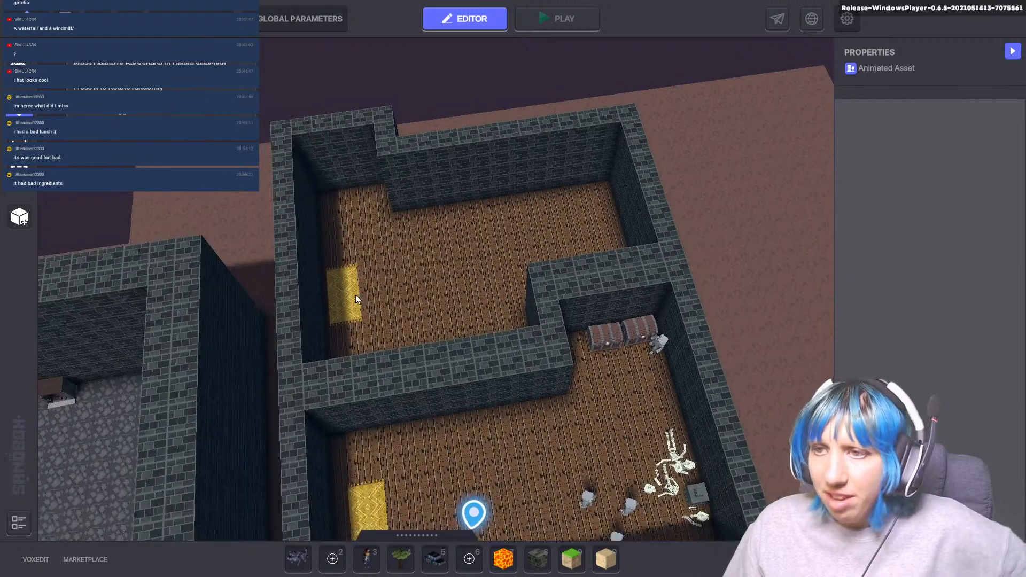
- Move the copied carpet toward the room's alcove to Z 185.50 and rotate it to 270 degrees around Y
{"action": "left_click", "coordinate": [339, 298]}
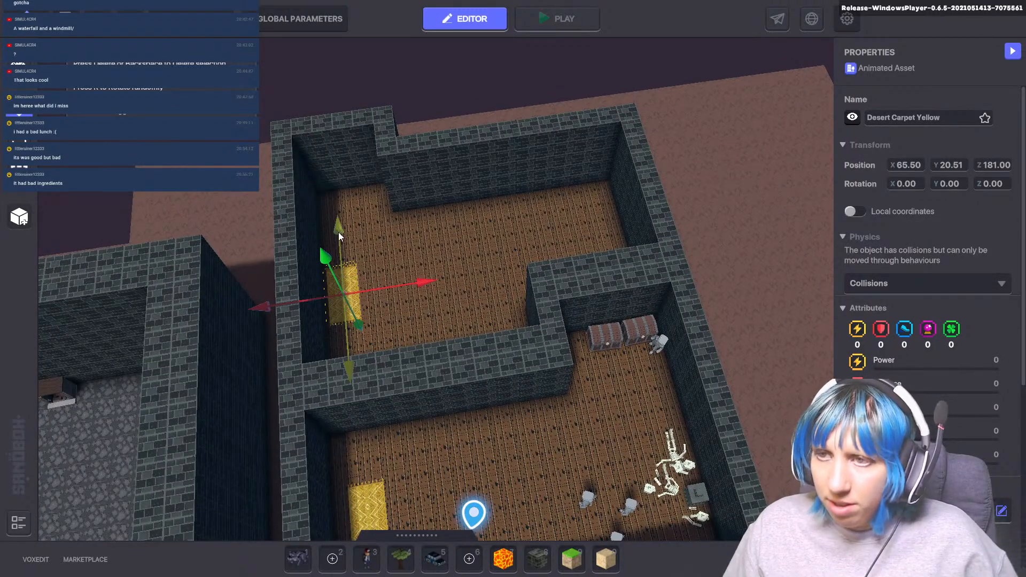
{"action": "left_click_drag", "start_coordinate": [338, 235], "coordinate": [340, 170]}
{"action": "key", "text": "e"}
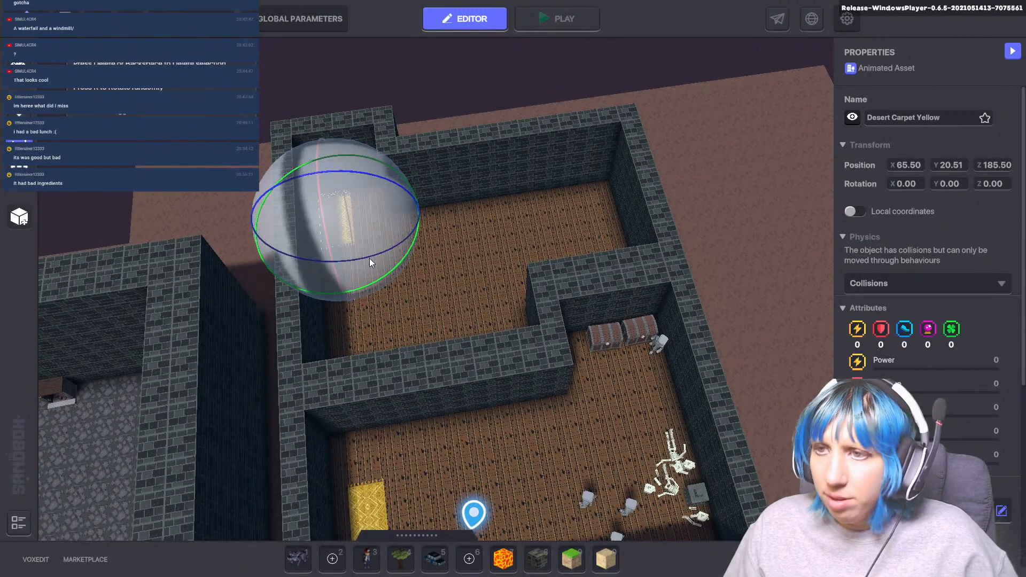
{"action": "left_click_drag", "start_coordinate": [370, 258], "coordinate": [370, 286]}
{"action": "left_click_drag", "start_coordinate": [370, 283], "coordinate": [440, 232]}
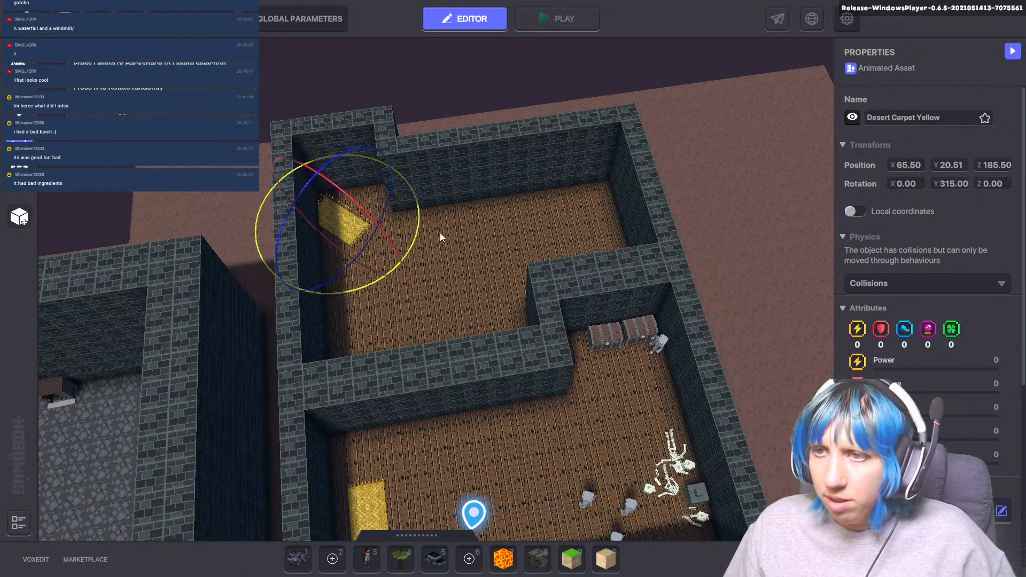
{"action": "left_click_drag", "start_coordinate": [416, 159], "coordinate": [463, 168]}
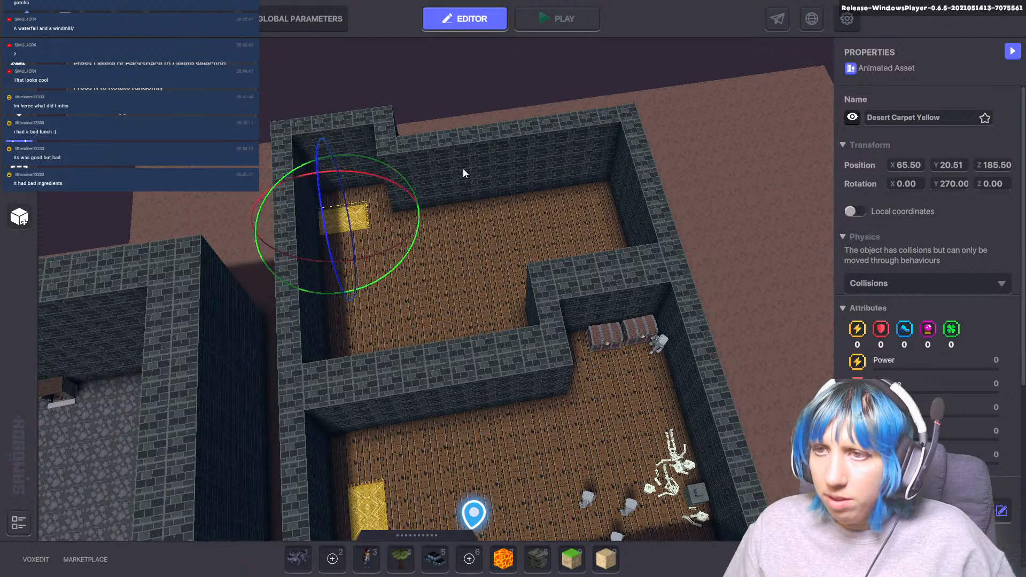
- Shift the rotated carpet to X 66.50 and slide it back into the alcove against the end wall
{"action": "key", "text": "x"}
{"action": "left_click_drag", "start_coordinate": [431, 212], "coordinate": [447, 209]}
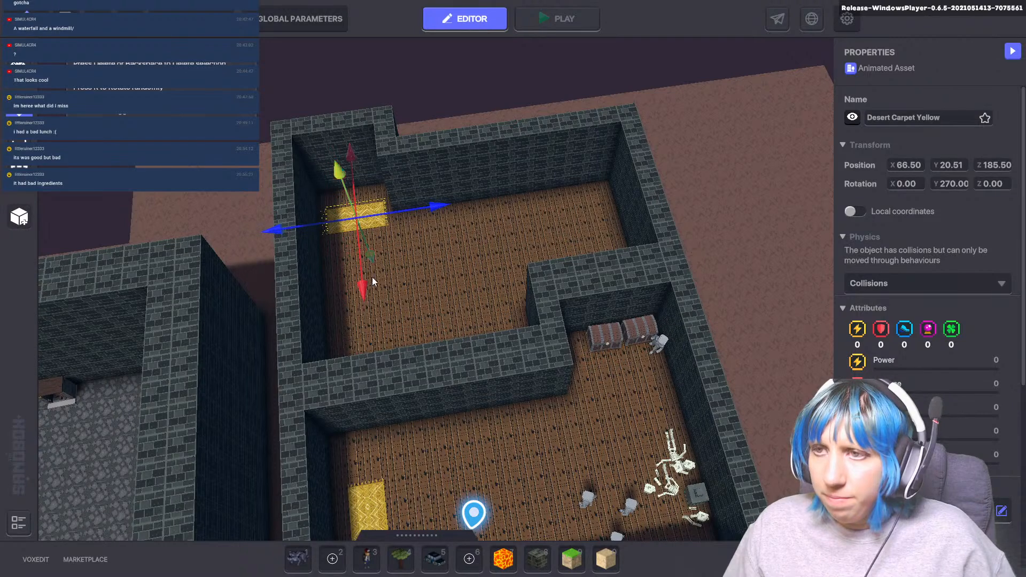
{"action": "left_click_drag", "start_coordinate": [362, 291], "coordinate": [360, 276]}
{"action": "left_click", "coordinate": [470, 273]}
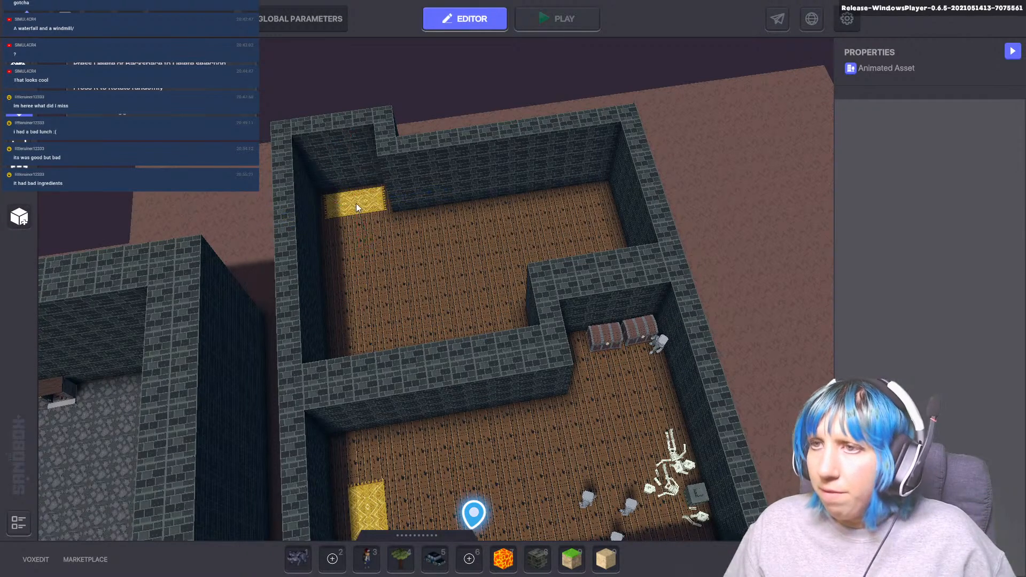
- Examine both carpeted rooms, the chests, statues and skeleton, and the adjacent stone building from above
{"action": "scroll", "coordinate": [369, 248], "scroll_direction": "down", "scroll_amount": 3}
{"action": "key", "text": "s"}
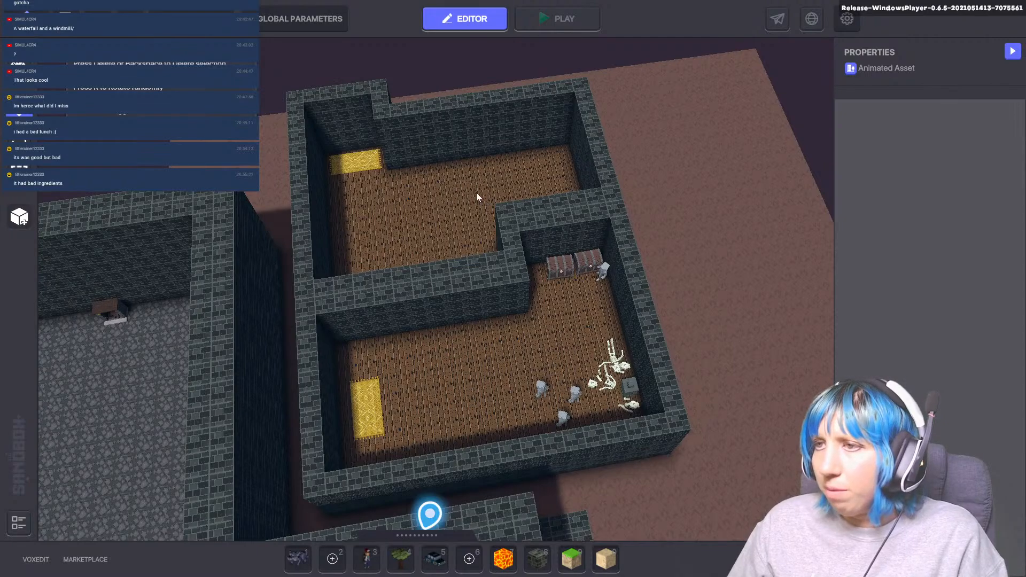
{"action": "scroll", "coordinate": [527, 306], "scroll_direction": "down", "scroll_amount": 2}
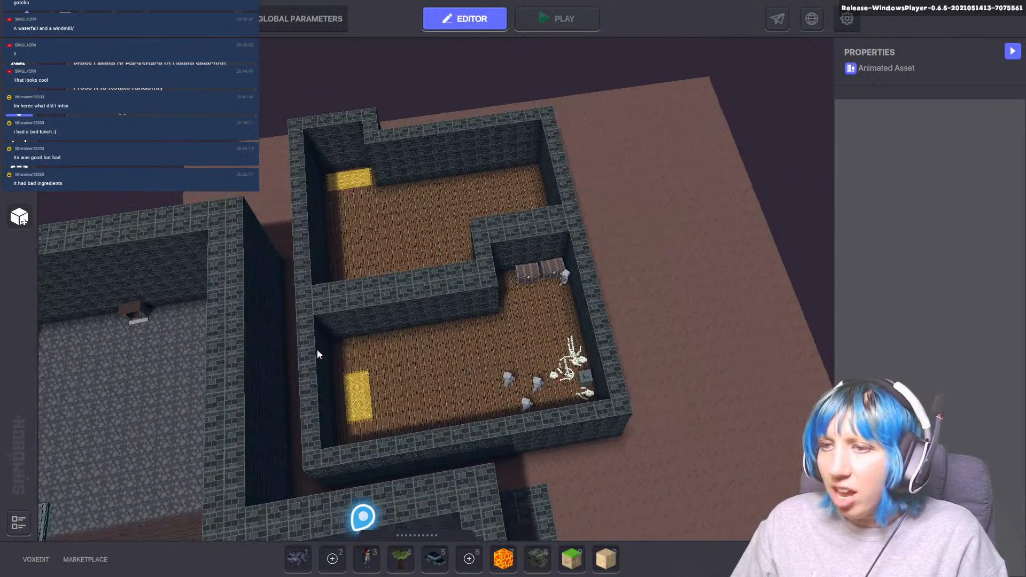
{"action": "key", "text": "a"}
{"action": "key", "text": "s"}
{"action": "key", "text": "d"}
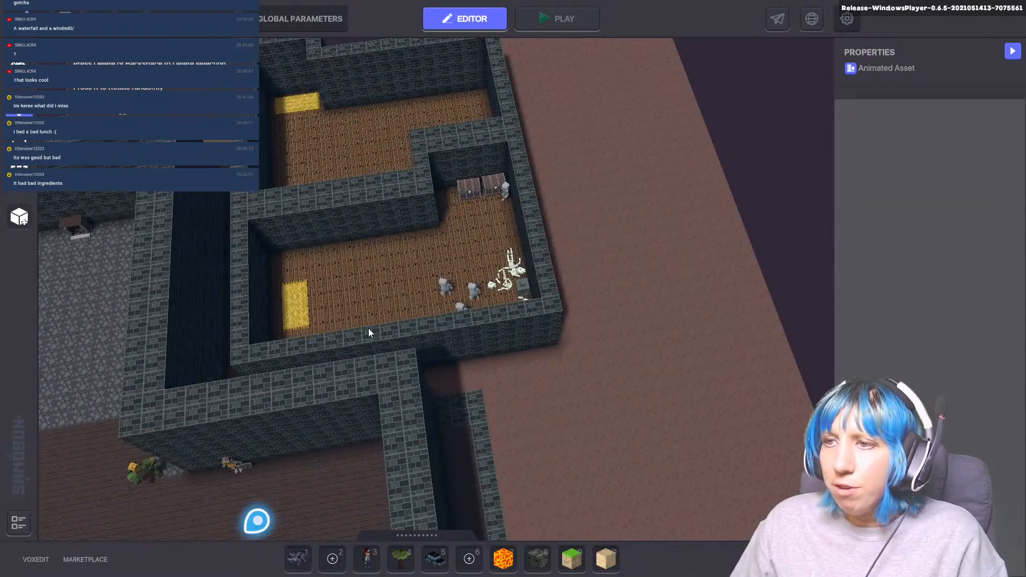
{"action": "scroll", "coordinate": [444, 310], "scroll_direction": "up", "scroll_amount": 5}
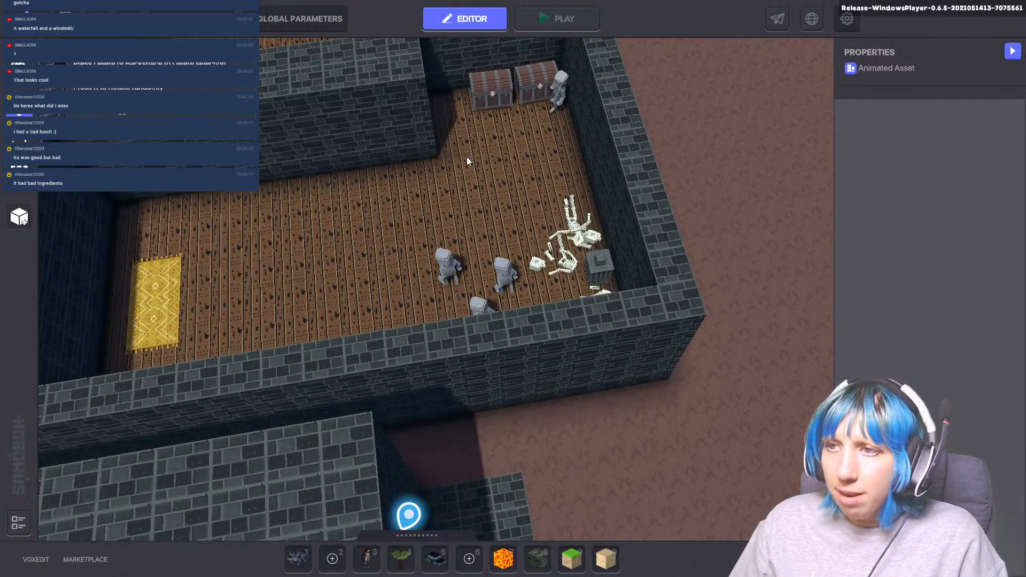
{"action": "scroll", "coordinate": [374, 283], "scroll_direction": "down", "scroll_amount": 4}
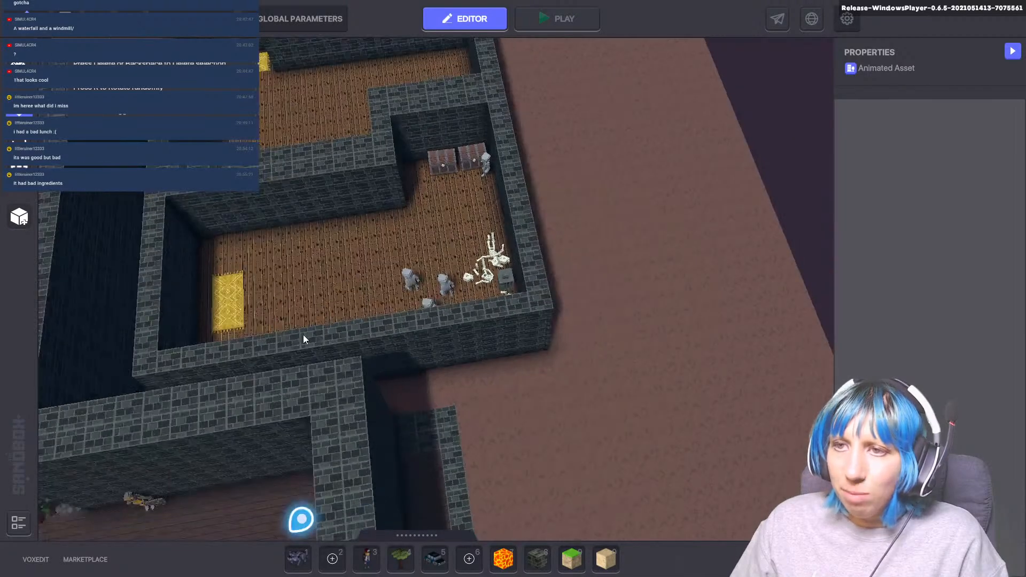
{"action": "middle_click_drag", "start_coordinate": [303, 334], "coordinate": [469, 293]}
{"action": "scroll", "coordinate": [451, 338], "scroll_direction": "down", "scroll_amount": 2}
{"action": "middle_click_drag", "start_coordinate": [439, 372], "coordinate": [534, 312]}
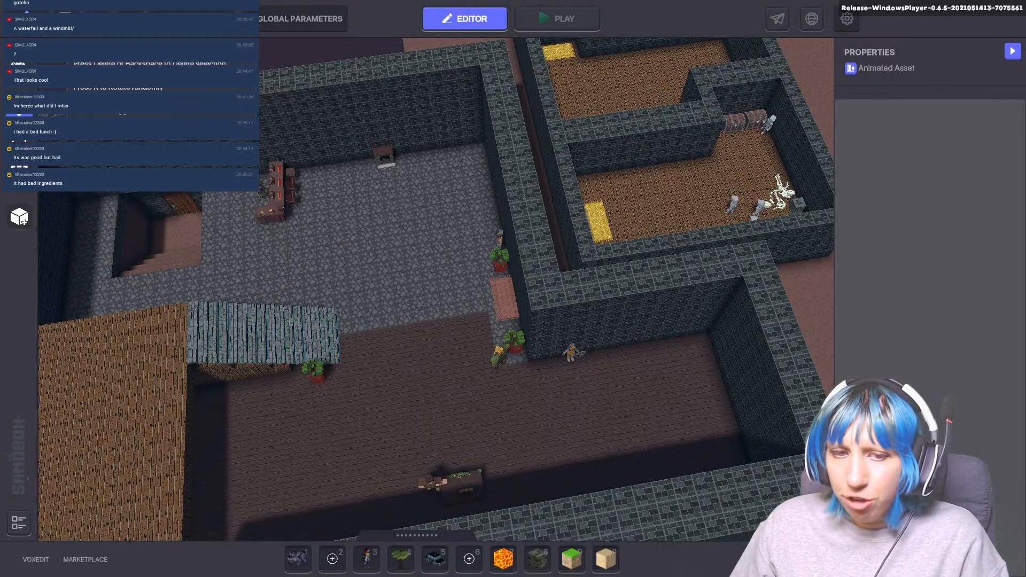
- Review the note's entries around "old man finished", "fairy" and "aquarium + odd water animals", and return to the level editor
{"action": "key", "text": "alt+Tab"}
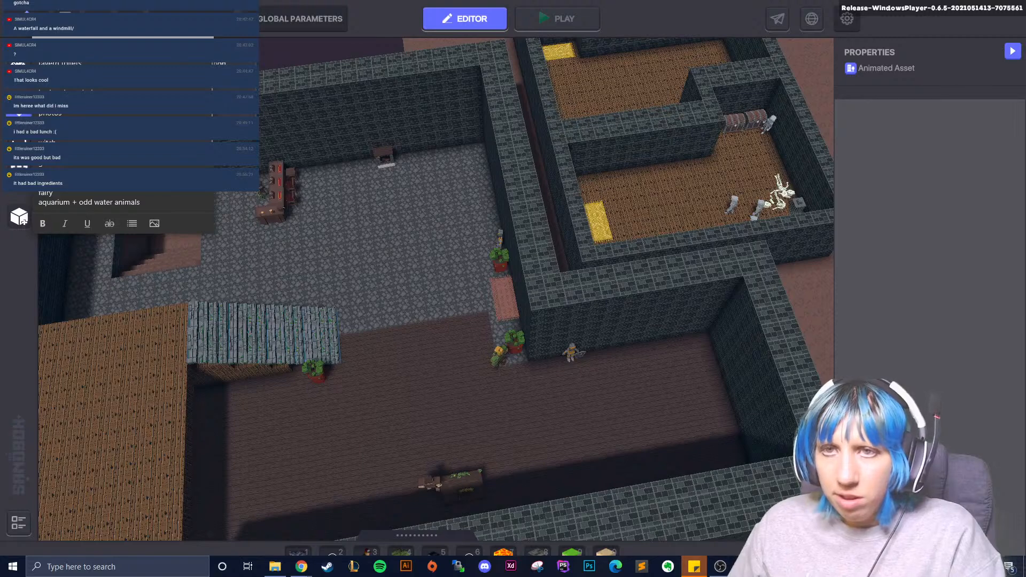
{"action": "scroll", "coordinate": [107, 198], "scroll_direction": "up", "scroll_amount": 1}
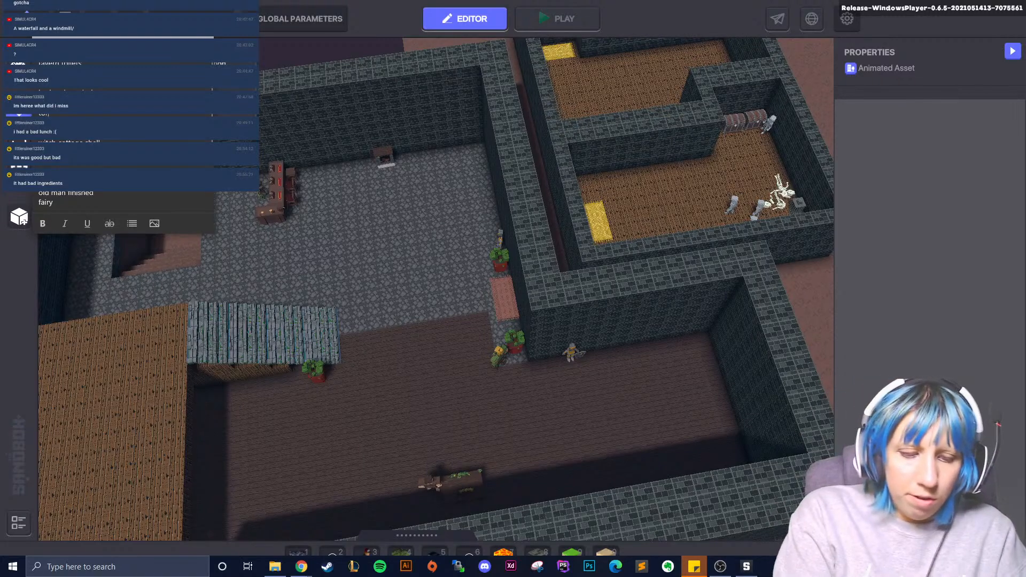
{"action": "left_click", "coordinate": [388, 234]}
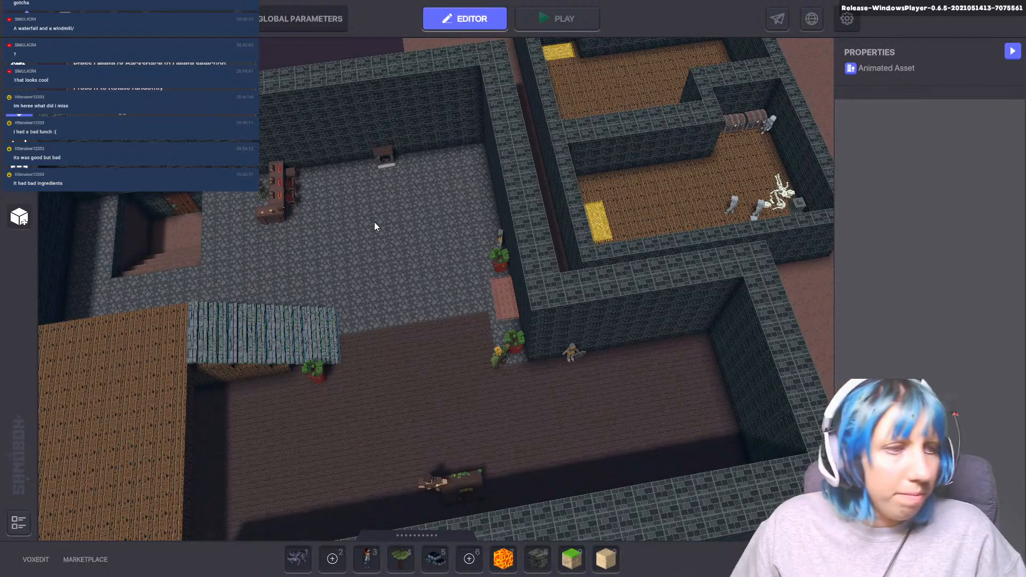
- Examine the carpeted rooms, the raised wooden floor and the water area, and reopen the asset note
{"action": "middle_click_drag", "start_coordinate": [655, 217], "coordinate": [467, 320]}
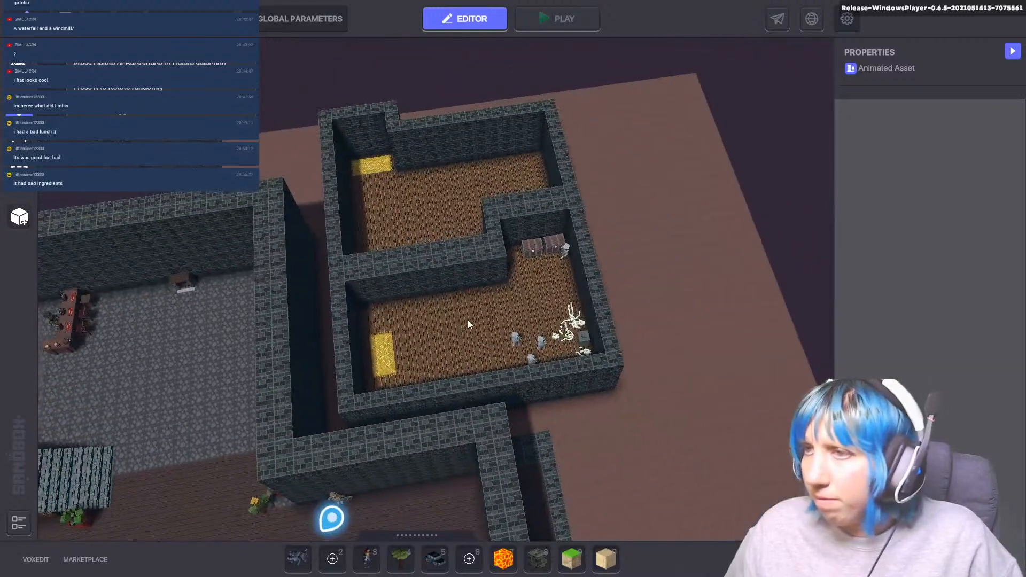
{"action": "scroll", "coordinate": [374, 329], "scroll_direction": "up", "scroll_amount": 2}
{"action": "middle_click_drag", "start_coordinate": [370, 325], "coordinate": [480, 285]}
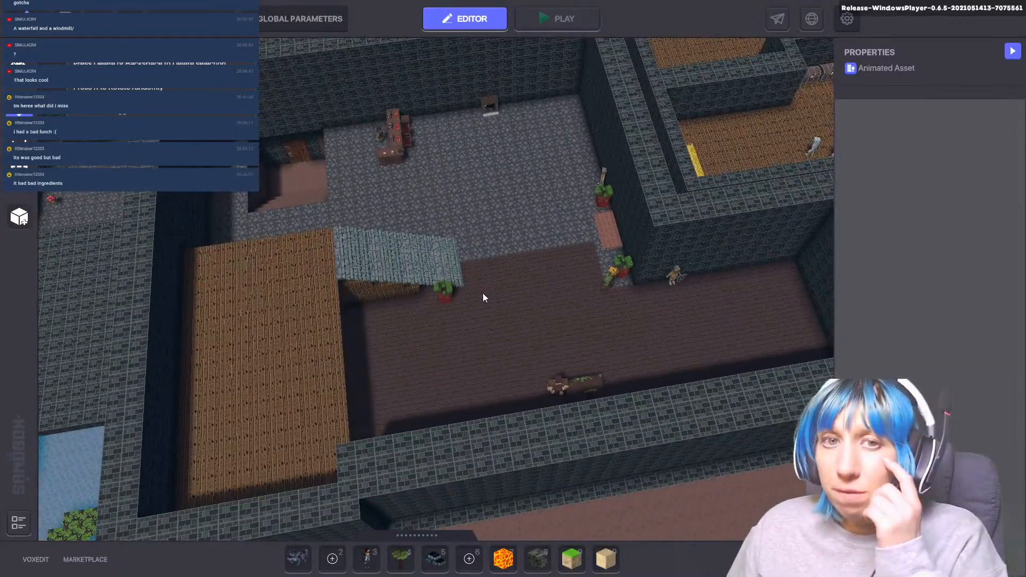
{"action": "middle_click_drag", "start_coordinate": [497, 355], "coordinate": [424, 457]}
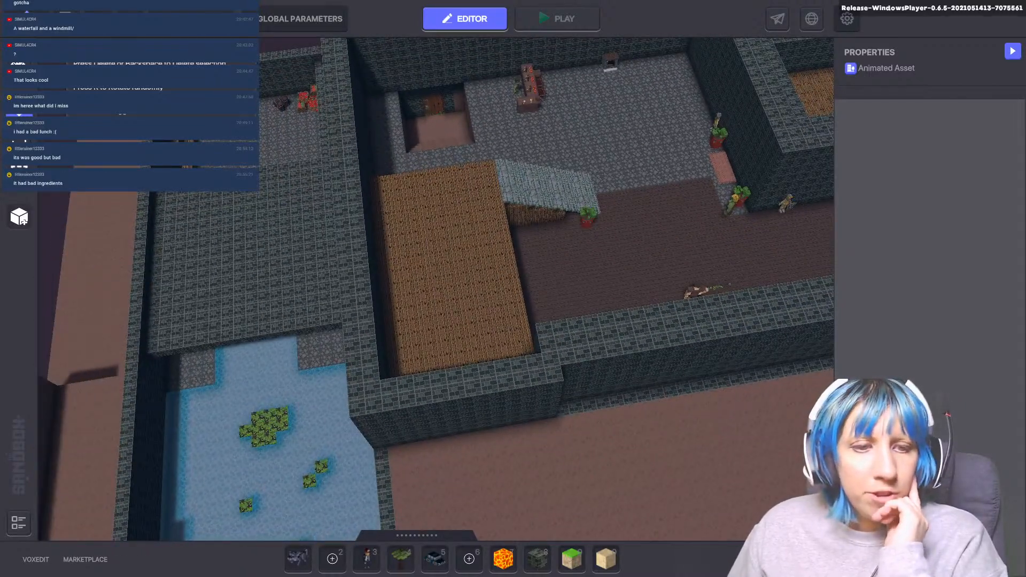
{"action": "key", "text": "alt+Tab"}
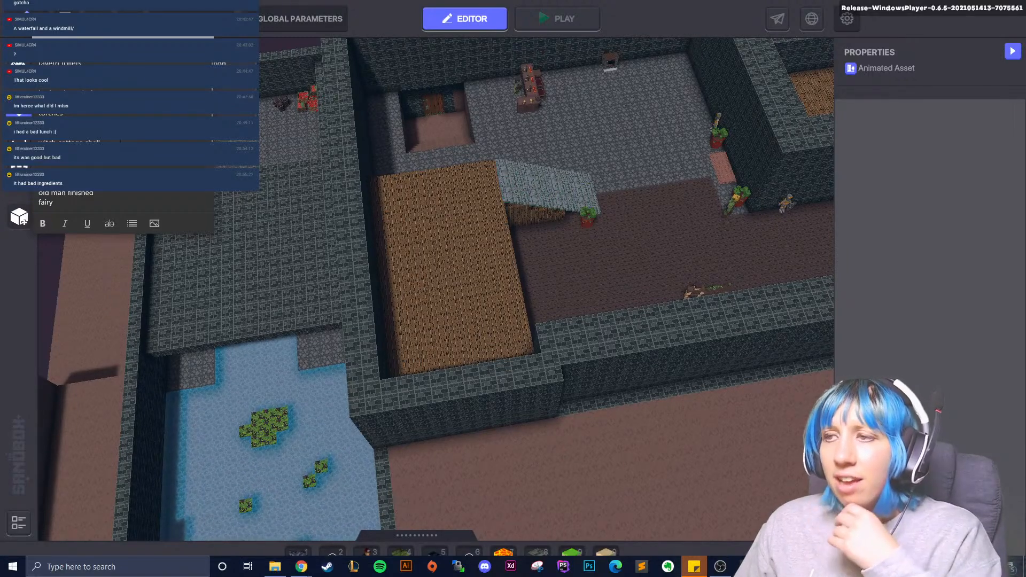
- Return to the level editor and examine the stone hall, the raised wooden floor and the adjoining carpeted rooms
{"action": "left_click", "coordinate": [341, 316]}
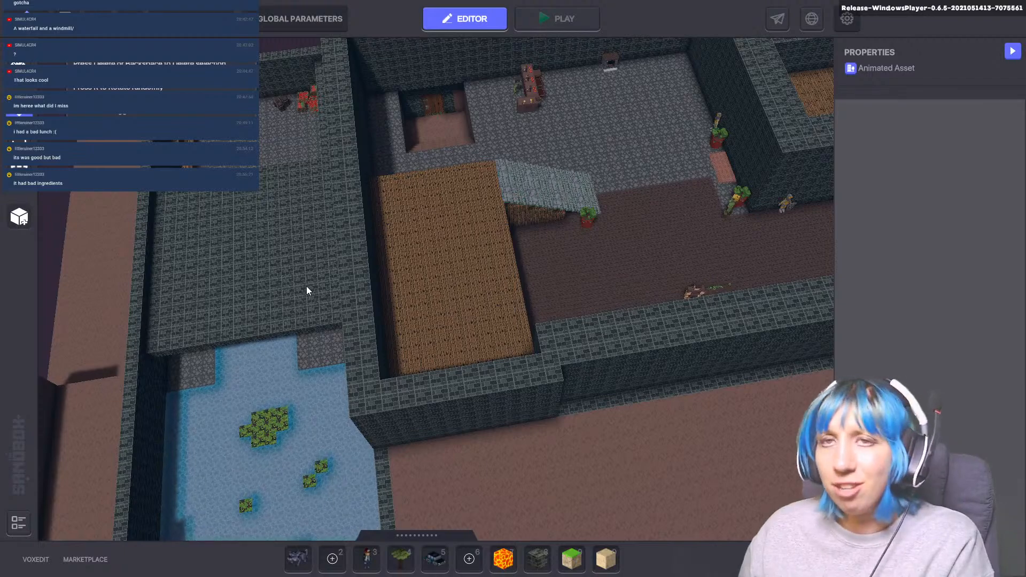
{"action": "scroll", "coordinate": [473, 252], "scroll_direction": "down", "scroll_amount": 4}
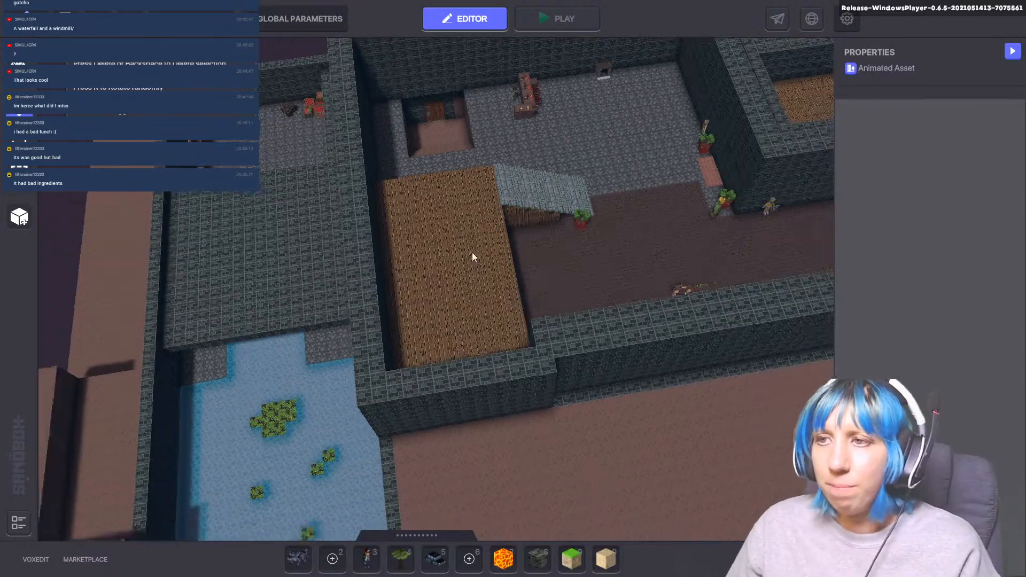
{"action": "middle_click_drag", "start_coordinate": [533, 303], "coordinate": [243, 504]}
{"action": "scroll", "coordinate": [438, 421], "scroll_direction": "up", "scroll_amount": 3}
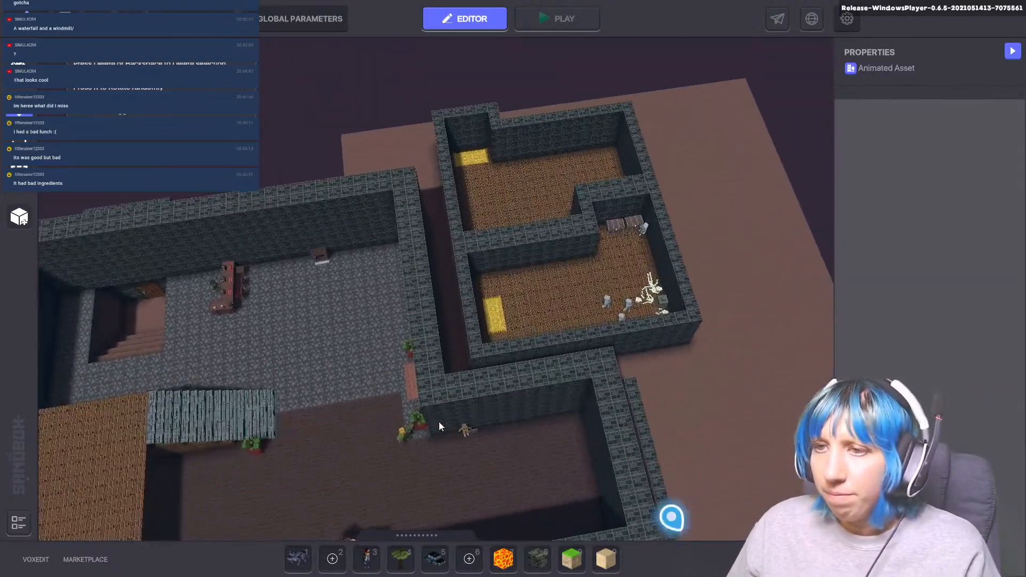
{"action": "middle_click_drag", "start_coordinate": [438, 421], "coordinate": [537, 358]}
{"action": "scroll", "coordinate": [553, 379], "scroll_direction": "up", "scroll_amount": 3}
{"action": "scroll", "coordinate": [514, 330], "scroll_direction": "down", "scroll_amount": 4}
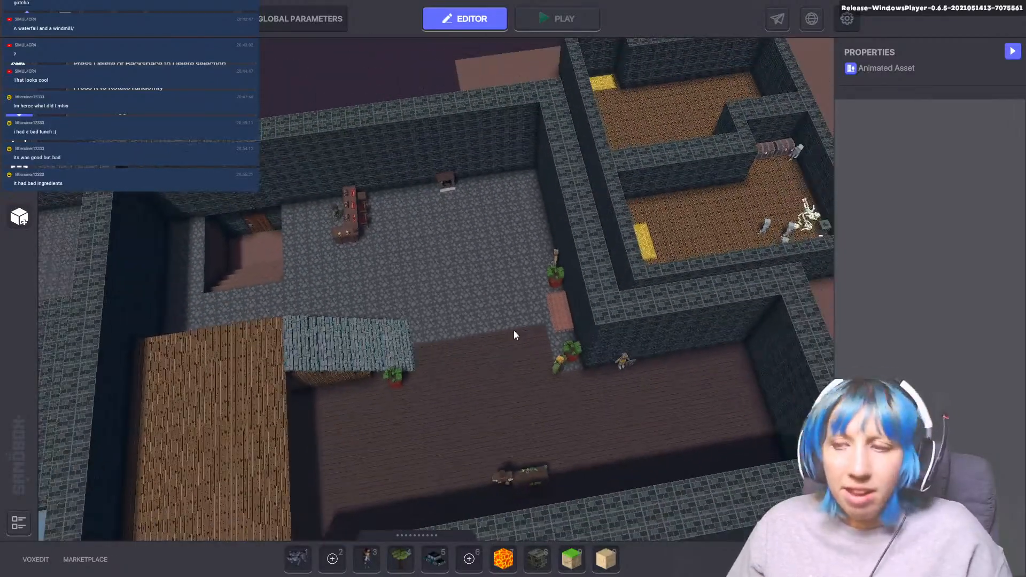
- Survey the tree-covered forest area and its stone entrance, and return to the stone hall from the opposite side
{"action": "middle_click_drag", "start_coordinate": [461, 390], "coordinate": [531, 264]}
{"action": "right_click_drag", "start_coordinate": [531, 264], "coordinate": [120, 141]}
{"action": "middle_click_drag", "start_coordinate": [120, 142], "coordinate": [513, 308]}
{"action": "right_click_drag", "start_coordinate": [514, 307], "coordinate": [278, 329]}
{"action": "middle_click_drag", "start_coordinate": [278, 328], "coordinate": [653, 361]}
{"action": "right_click_drag", "start_coordinate": [654, 362], "coordinate": [370, 394]}
{"action": "middle_click_drag", "start_coordinate": [370, 395], "coordinate": [715, 394]}
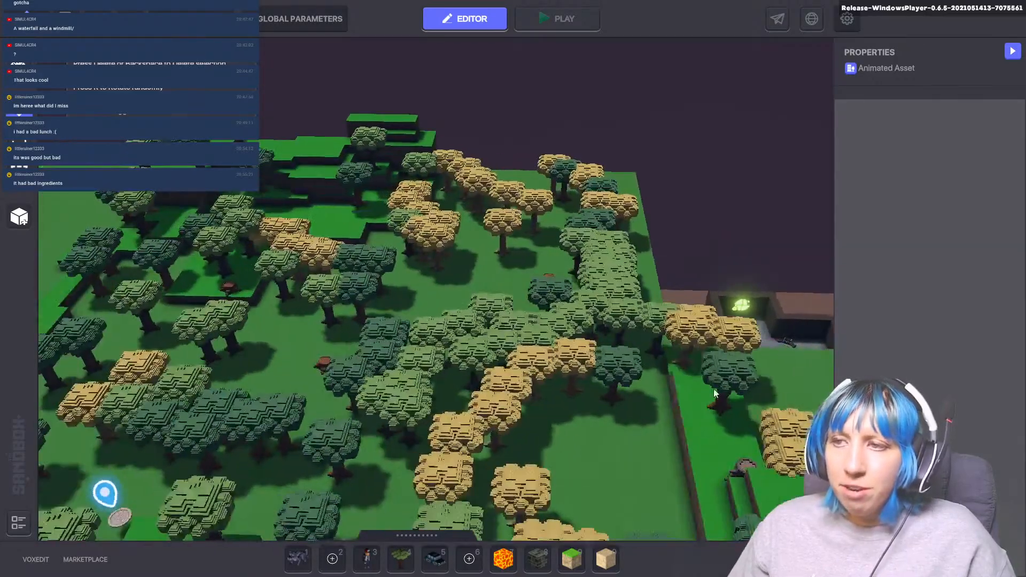
{"action": "mouse_move", "coordinate": [714, 393]}
{"action": "right_mouse_down"}
{"action": "mouse_move", "coordinate": [519, 365]}
{"action": "mouse_move", "coordinate": [368, 392]}
{"action": "right_mouse_up"}
{"action": "middle_click_drag", "start_coordinate": [369, 392], "coordinate": [633, 335]}
{"action": "right_click_drag", "start_coordinate": [634, 335], "coordinate": [648, 464]}
{"action": "middle_click_drag", "start_coordinate": [648, 463], "coordinate": [353, 400]}
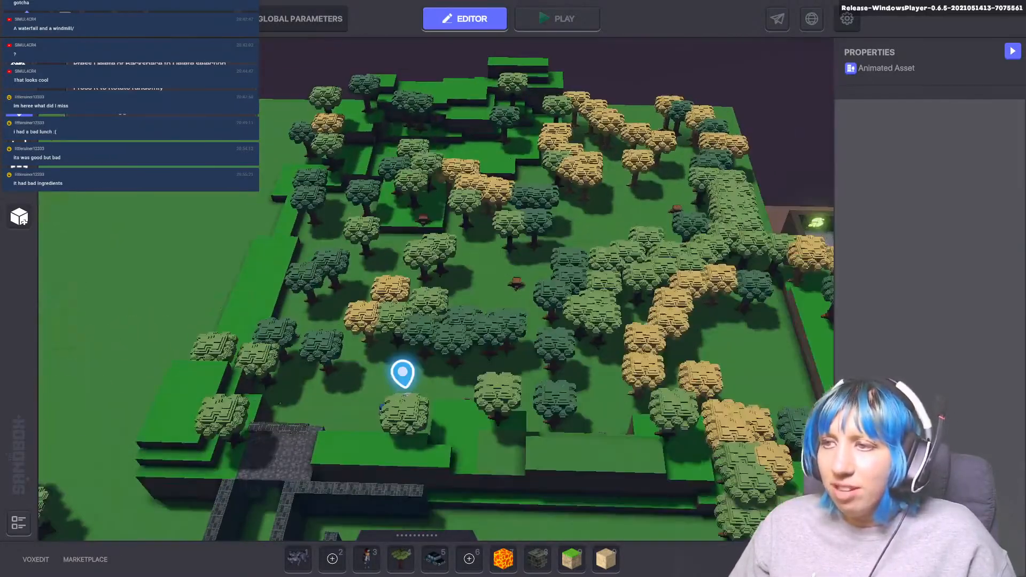
{"action": "scroll", "coordinate": [387, 442], "scroll_direction": "up", "scroll_amount": 3}
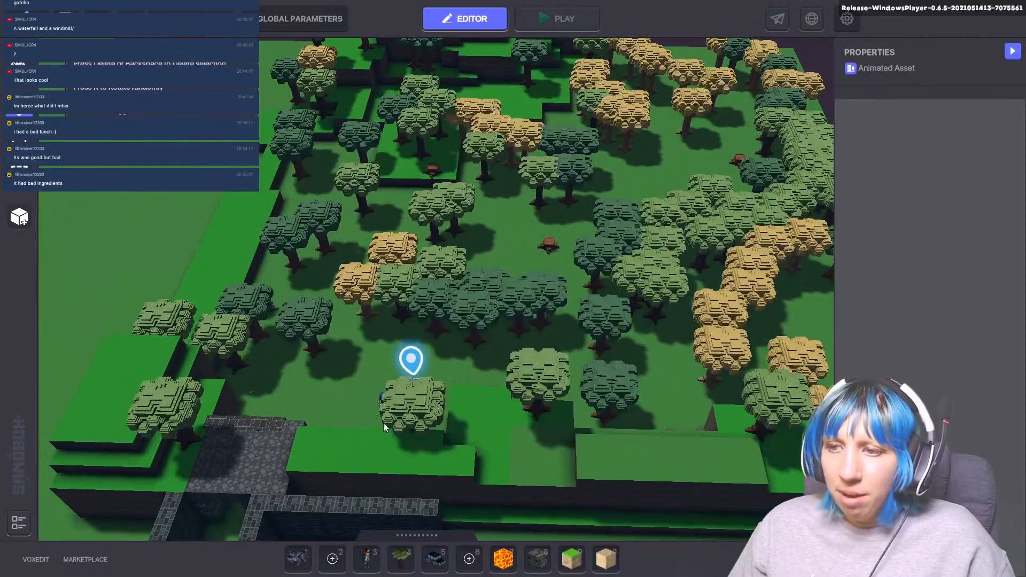
{"action": "middle_click_drag", "start_coordinate": [598, 350], "coordinate": [102, 363]}
{"action": "mouse_move", "coordinate": [395, 286]}
{"action": "middle_mouse_down"}
{"action": "mouse_move", "coordinate": [251, 193]}
{"action": "mouse_move", "coordinate": [111, 275]}
{"action": "mouse_move", "coordinate": [224, 366]}
{"action": "middle_mouse_up"}
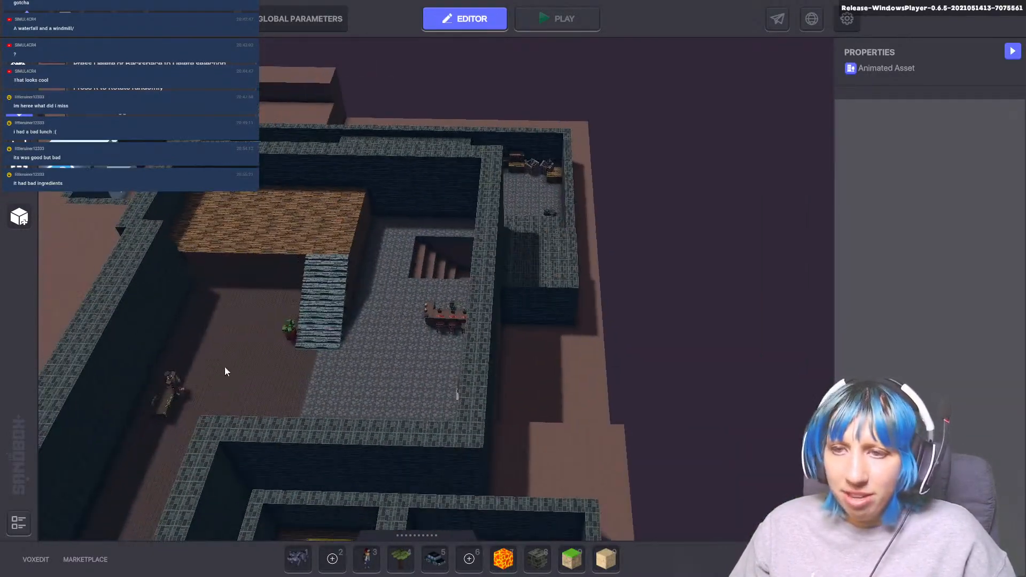
- Review the Speaker component and the available behaviours of the figure standing by the hall's outer wall
{"action": "left_click", "coordinate": [169, 380]}
{"action": "scroll", "coordinate": [919, 347], "scroll_direction": "down", "scroll_amount": 7}
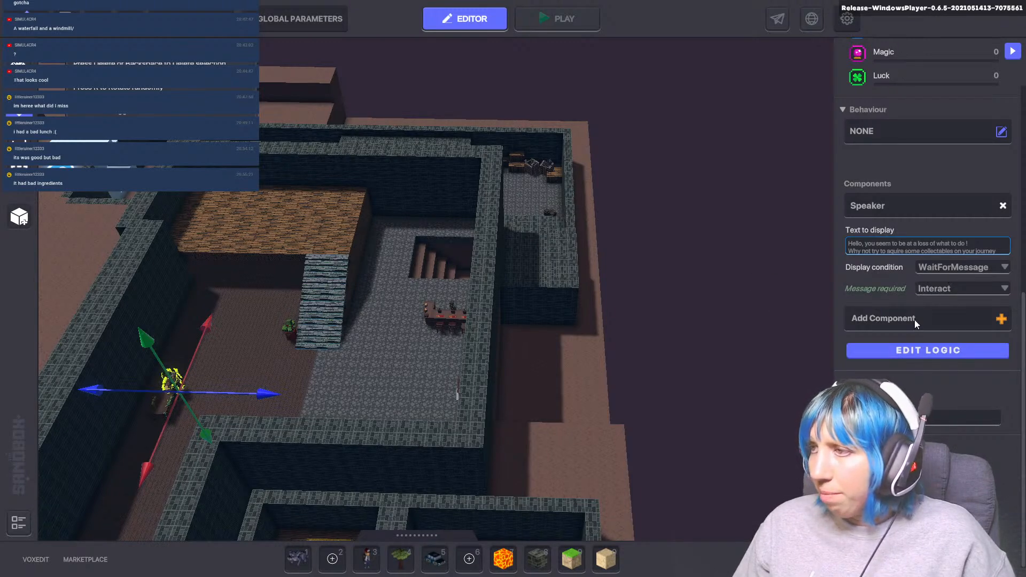
{"action": "scroll", "coordinate": [876, 235], "scroll_direction": "up", "scroll_amount": 2}
{"action": "left_click", "coordinate": [886, 215]}
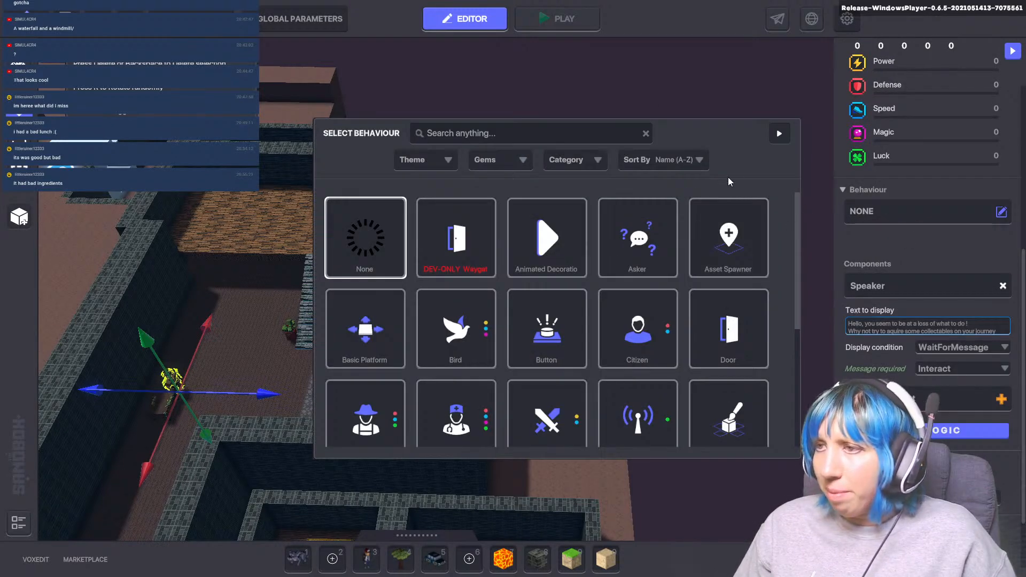
{"action": "left_click", "coordinate": [777, 137]}
- Check the component settings of the potted plant beside the ramp and clear the selection
{"action": "scroll", "coordinate": [374, 359], "scroll_direction": "down", "scroll_amount": 3}
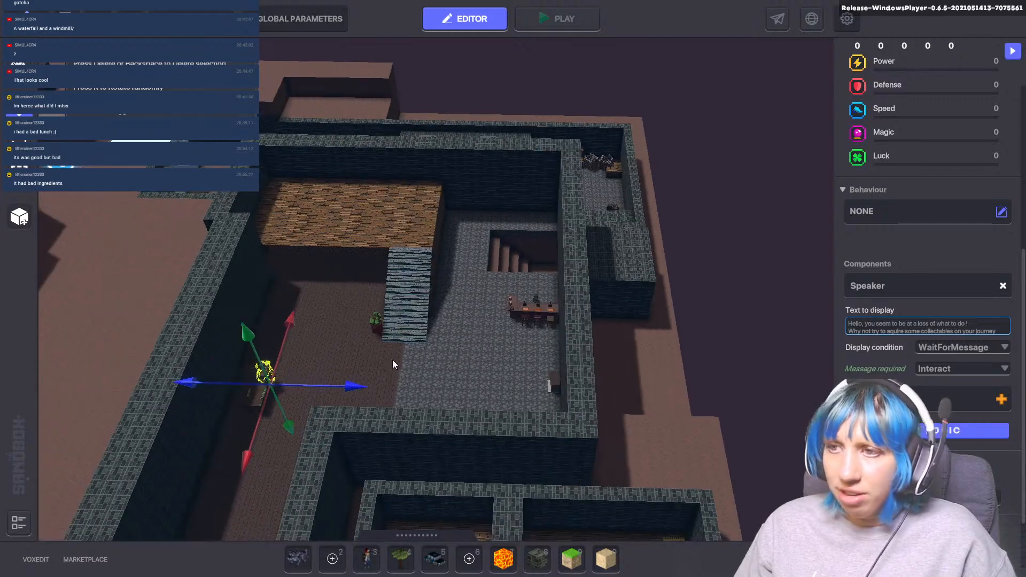
{"action": "scroll", "coordinate": [300, 390], "scroll_direction": "up", "scroll_amount": 5}
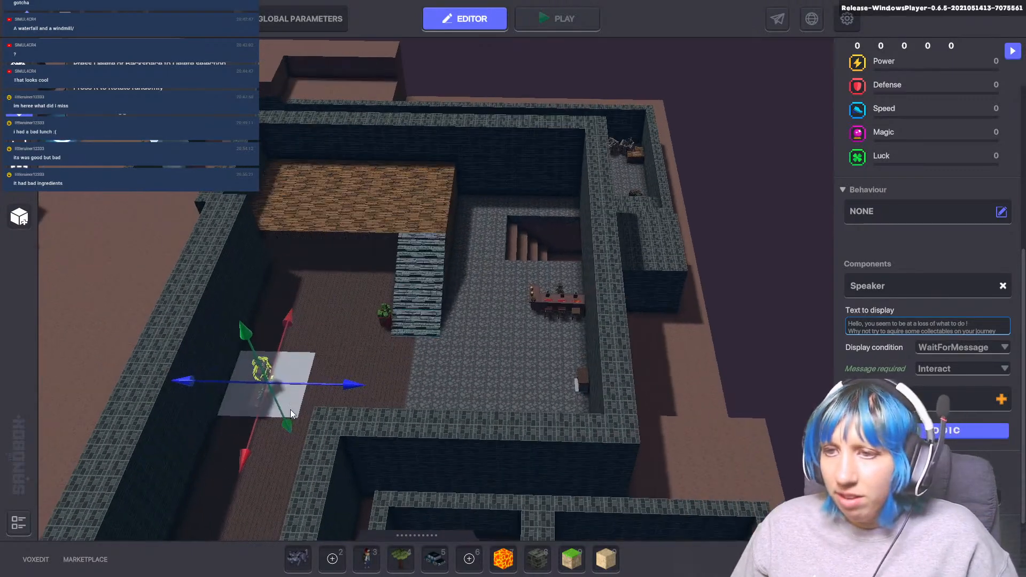
{"action": "scroll", "coordinate": [297, 435], "scroll_direction": "up", "scroll_amount": 2}
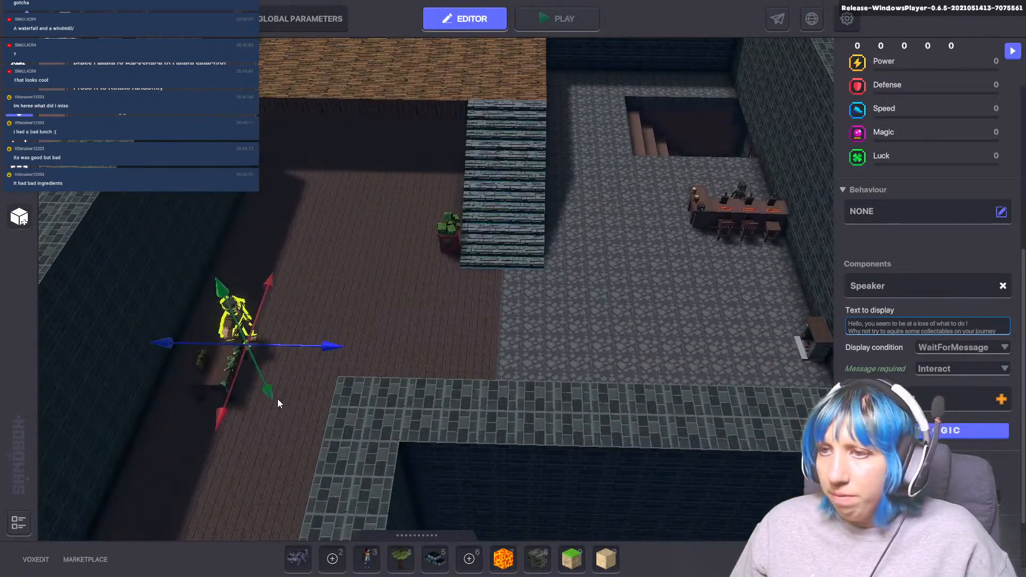
{"action": "left_click", "coordinate": [451, 231]}
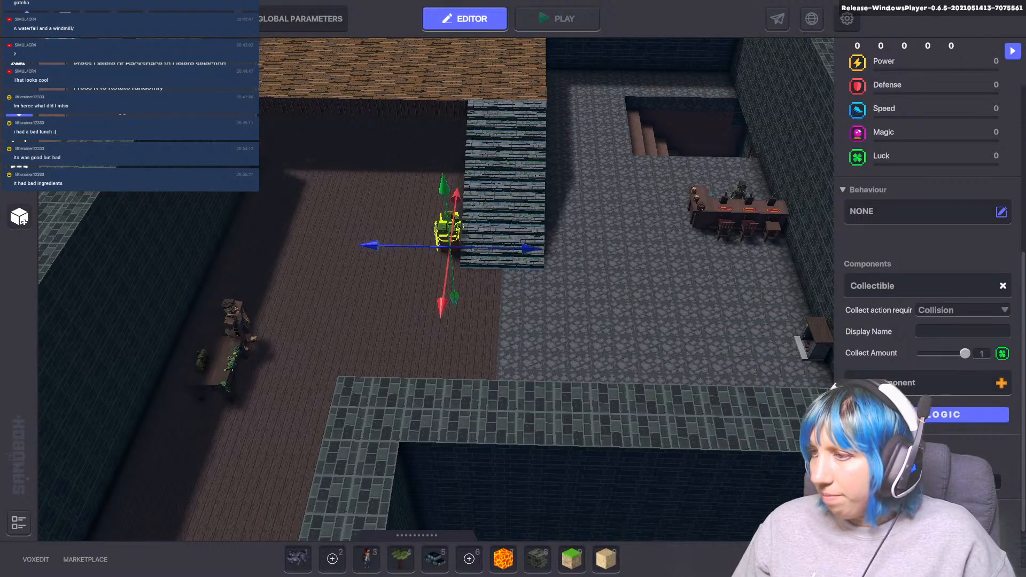
{"action": "left_click", "coordinate": [665, 325]}
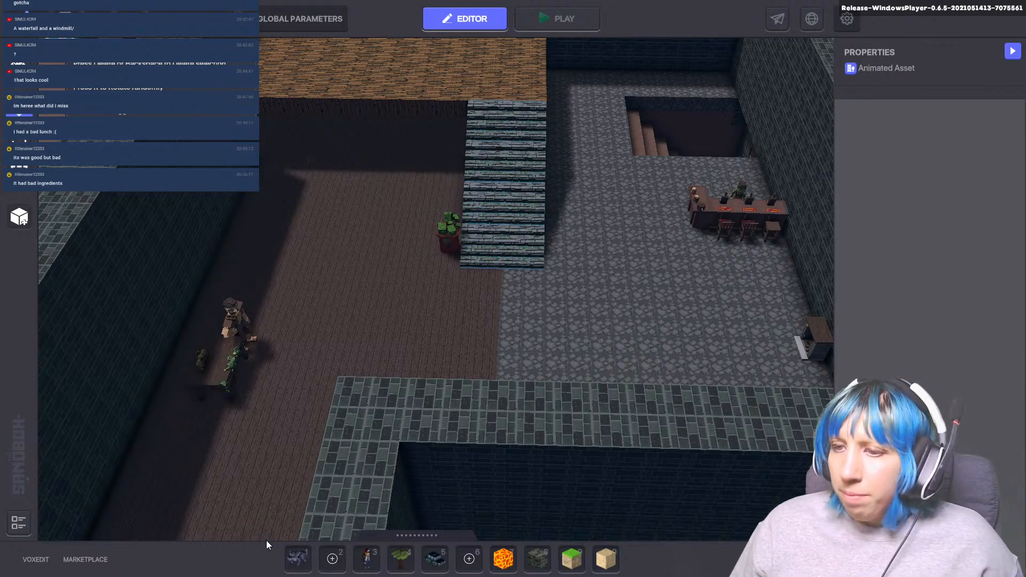
- Launch VoxEdit from the VoxEdit_WIN_latest (10) folder and show its recent assets
{"action": "key", "text": "super"}
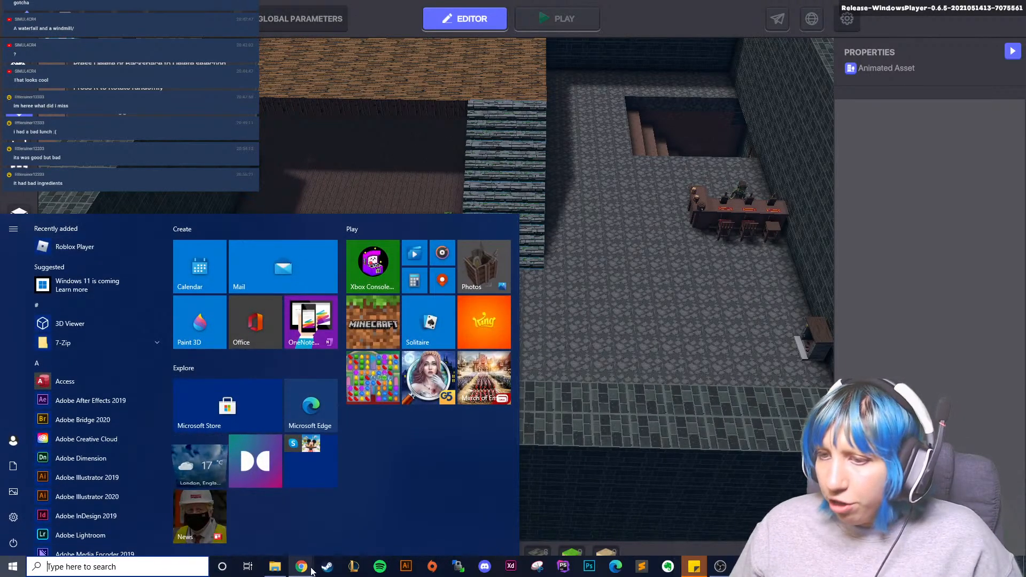
{"action": "left_click", "coordinate": [275, 567]}
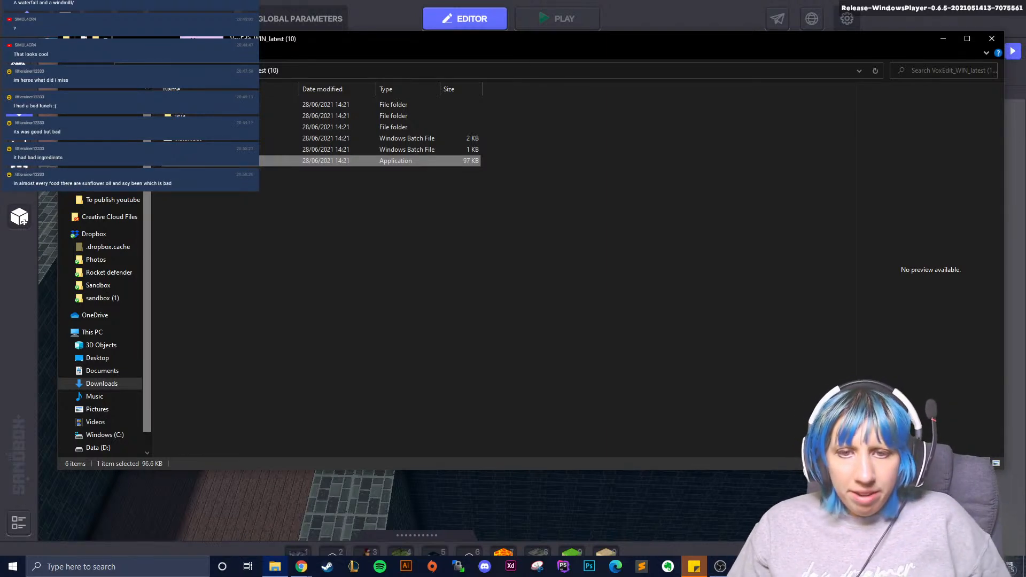
{"action": "double_click", "coordinate": [206, 161]}
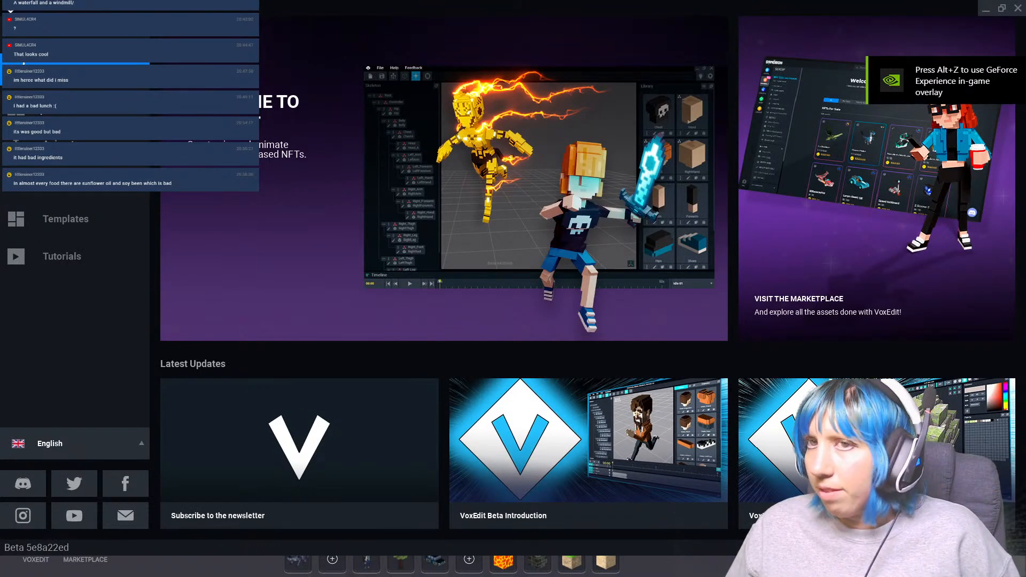
{"action": "left_click", "coordinate": [74, 145]}
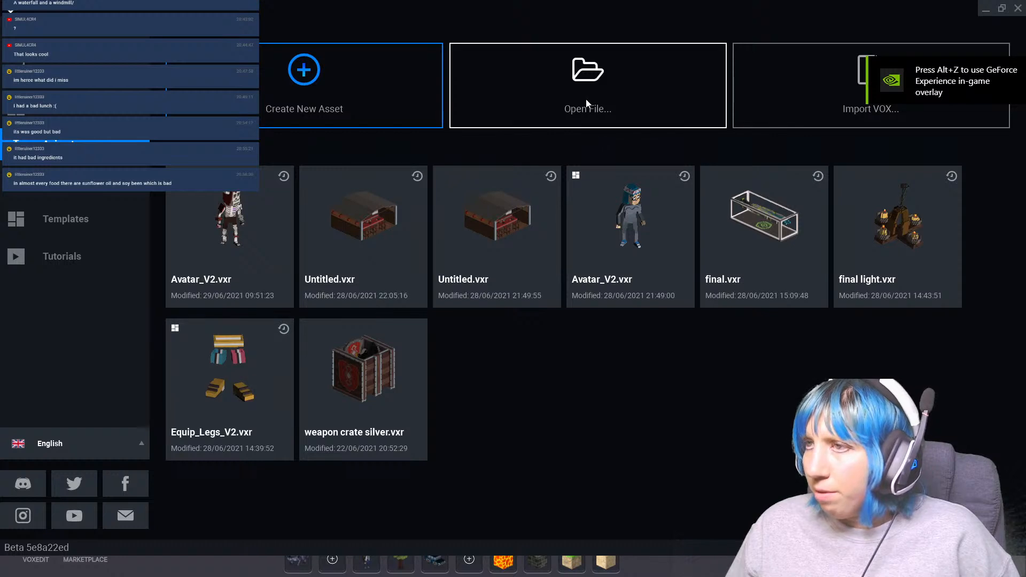
- Open the Avatar_V2 model from the second old man 1 folder inside tavern peeps and old man
{"action": "left_click", "coordinate": [552, 98]}
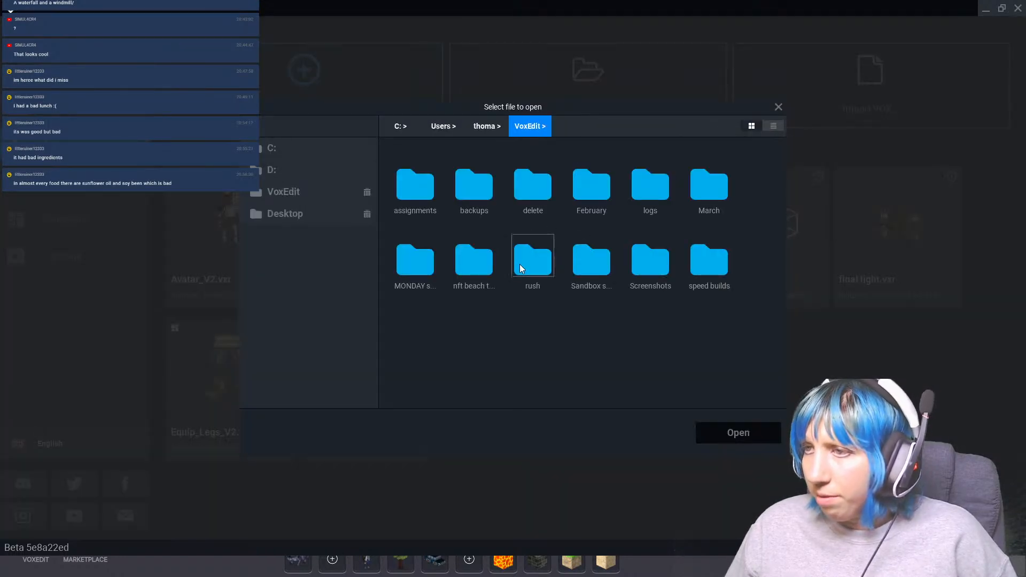
{"action": "double_click", "coordinate": [590, 265]}
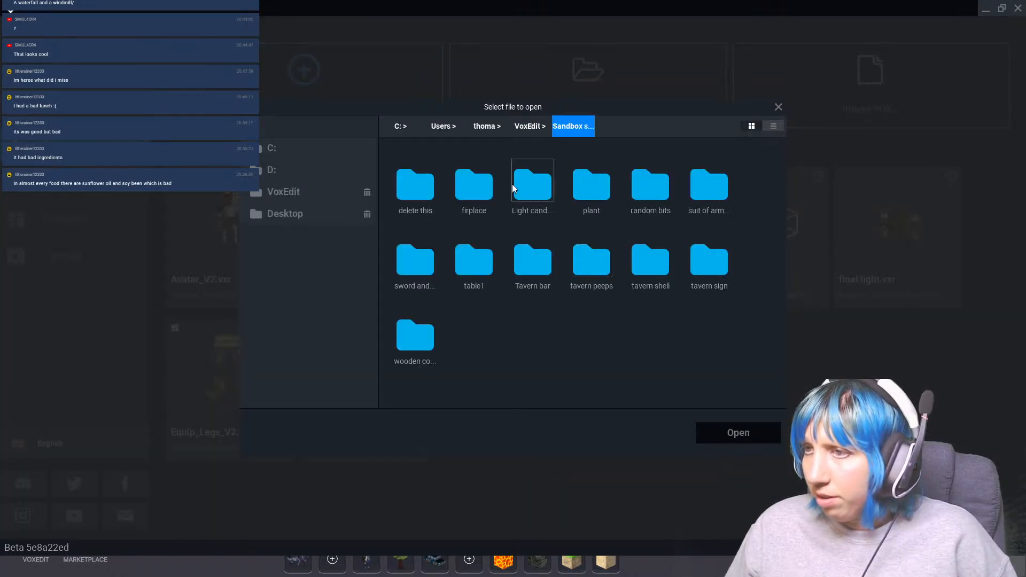
{"action": "double_click", "coordinate": [591, 264]}
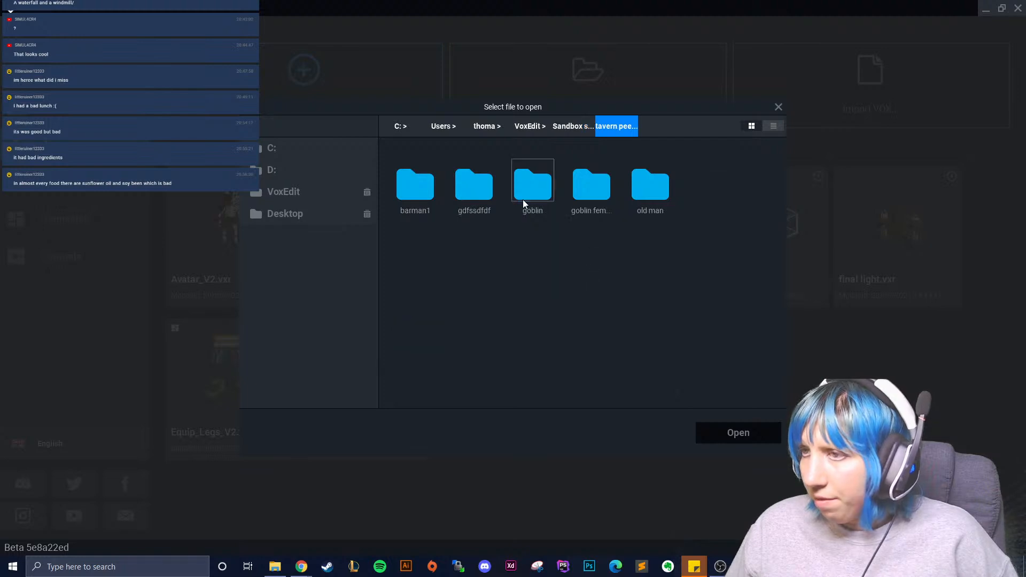
{"action": "double_click", "coordinate": [643, 193]}
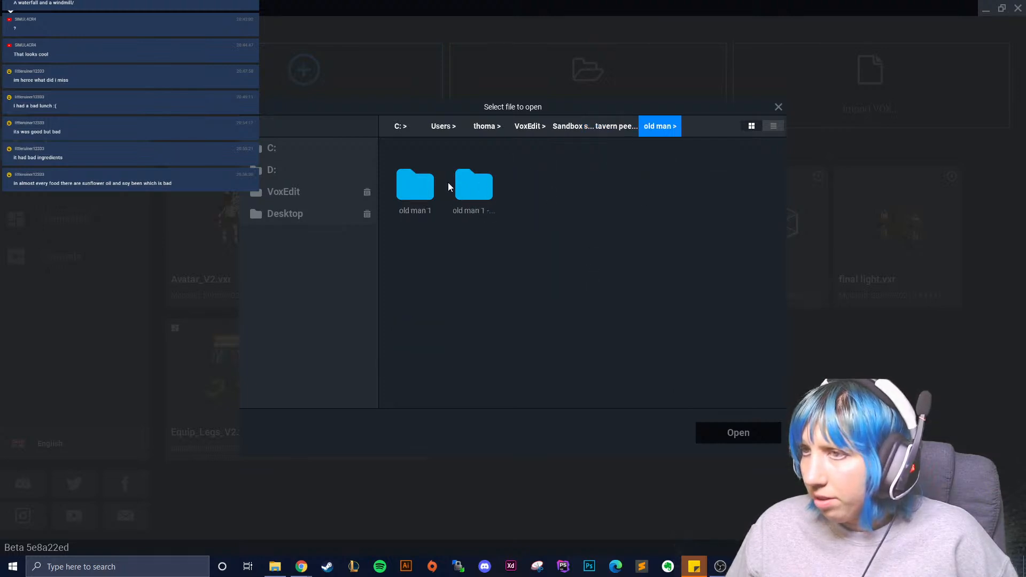
{"action": "double_click", "coordinate": [471, 197]}
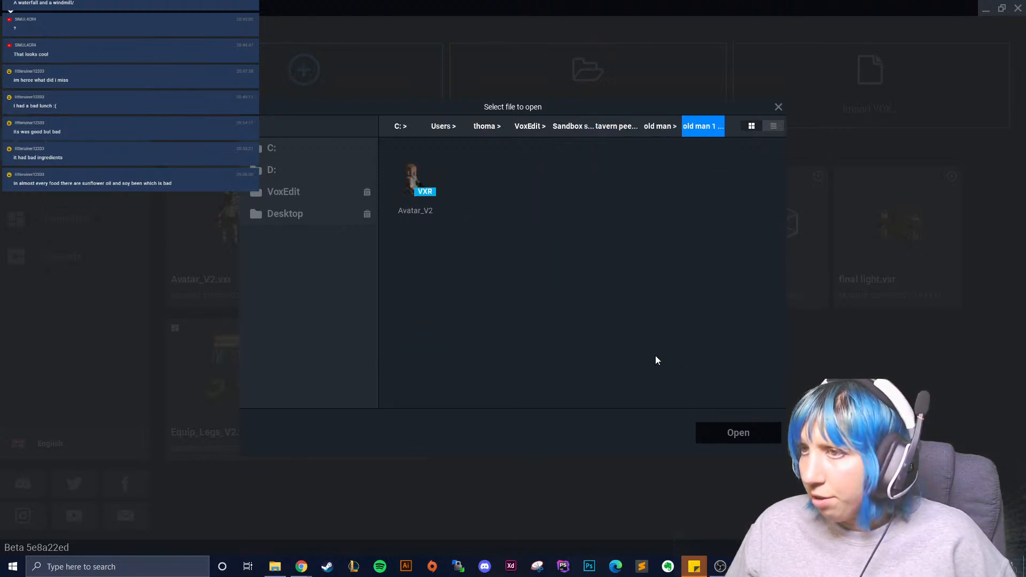
{"action": "left_click", "coordinate": [421, 185]}
{"action": "left_click", "coordinate": [728, 427]}
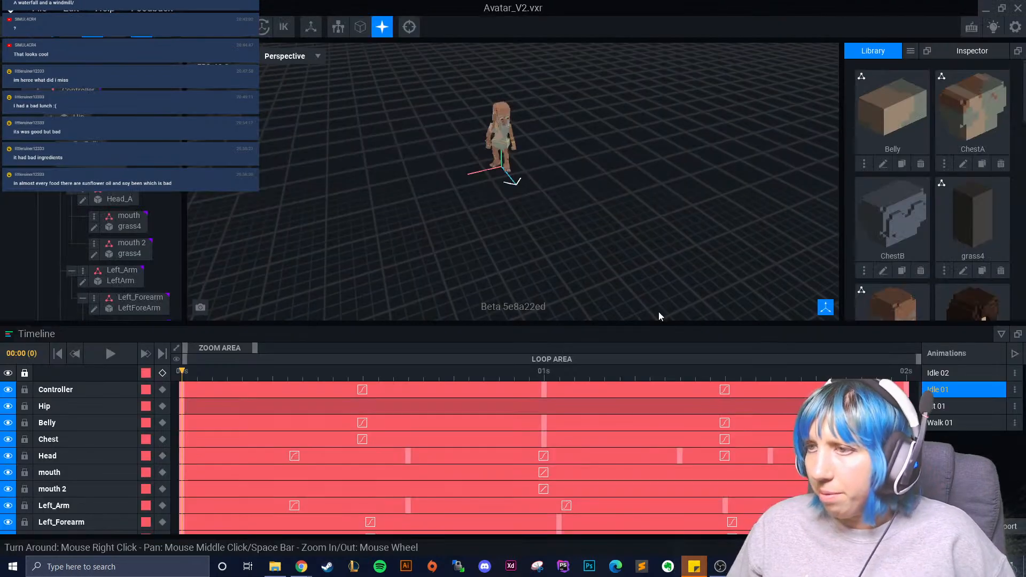
- Play the old man's Sit 01 animation, examine it from the front and close up, and stop playback
{"action": "left_click", "coordinate": [962, 406]}
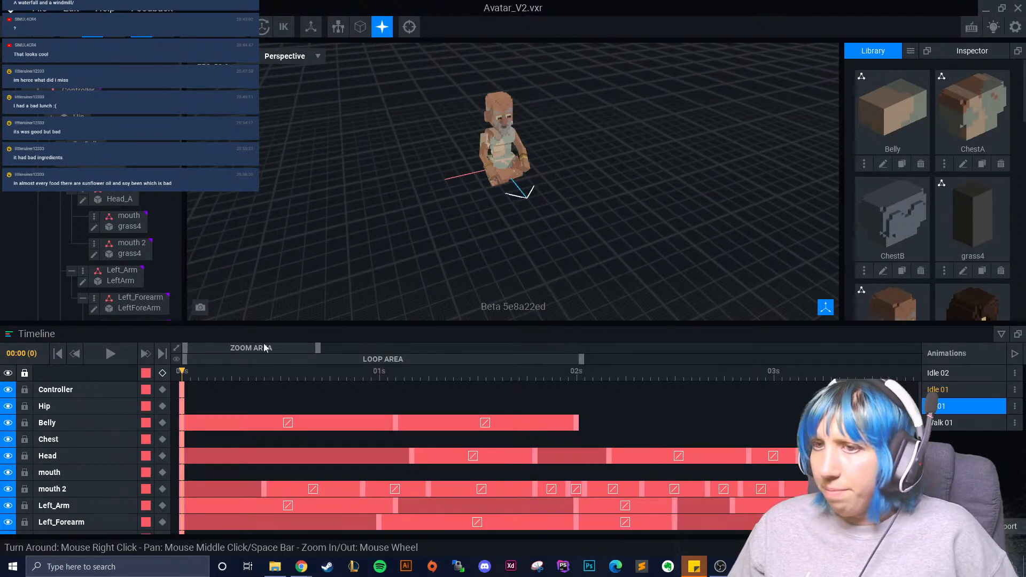
{"action": "right_click_drag", "start_coordinate": [545, 172], "coordinate": [524, 166]}
{"action": "scroll", "coordinate": [521, 199], "scroll_direction": "up", "scroll_amount": 3}
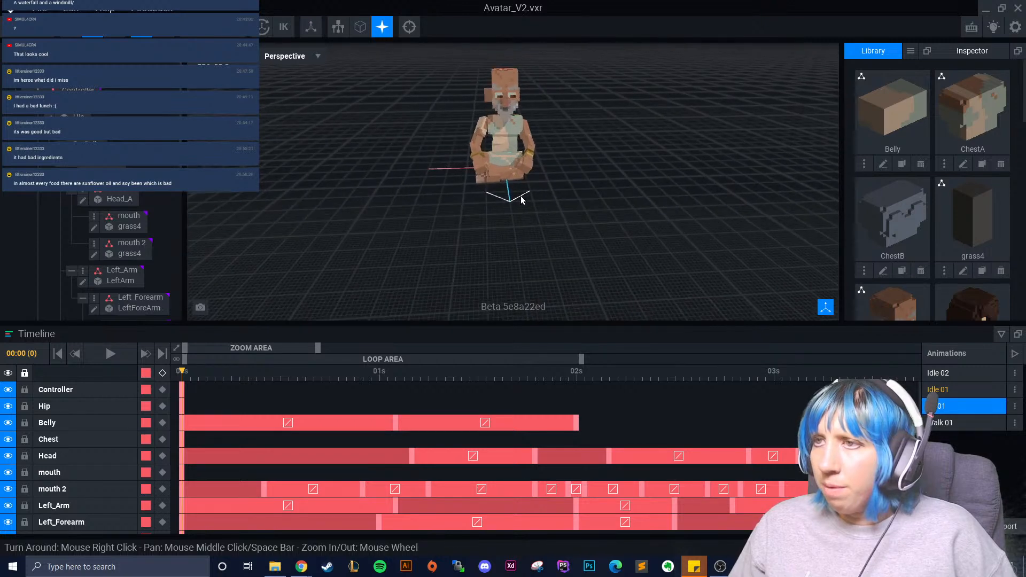
{"action": "middle_click_drag", "start_coordinate": [522, 200], "coordinate": [504, 255]}
{"action": "right_click_drag", "start_coordinate": [504, 254], "coordinate": [500, 240]}
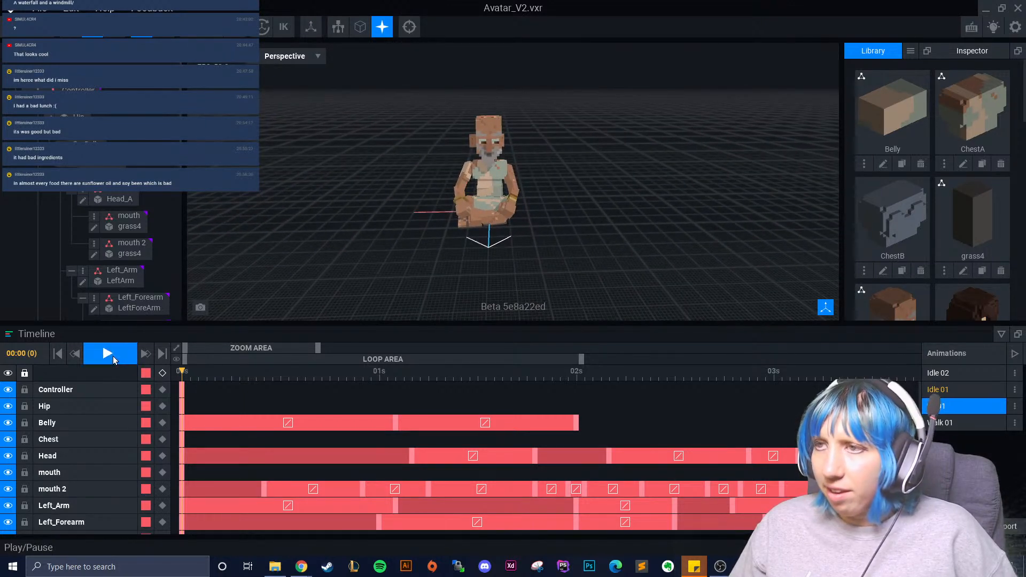
{"action": "left_click", "coordinate": [109, 354]}
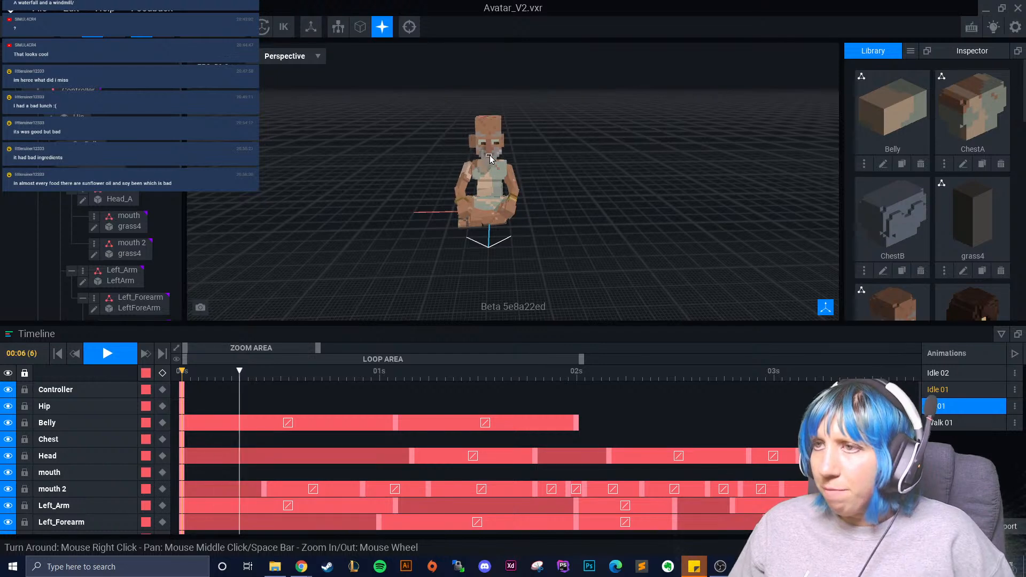
{"action": "scroll", "coordinate": [591, 208], "scroll_direction": "up", "scroll_amount": 5}
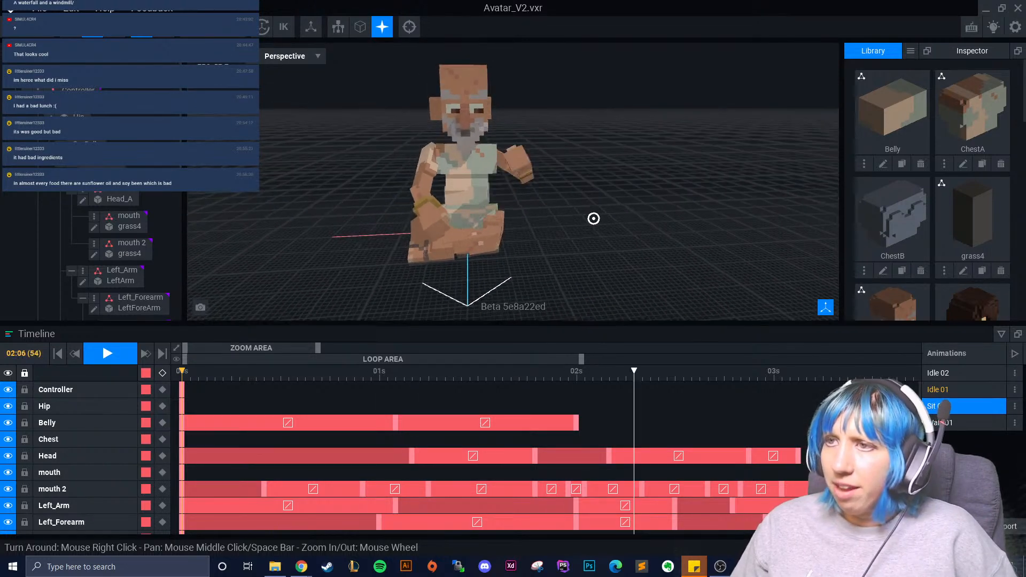
{"action": "right_click_drag", "start_coordinate": [593, 219], "coordinate": [608, 239]}
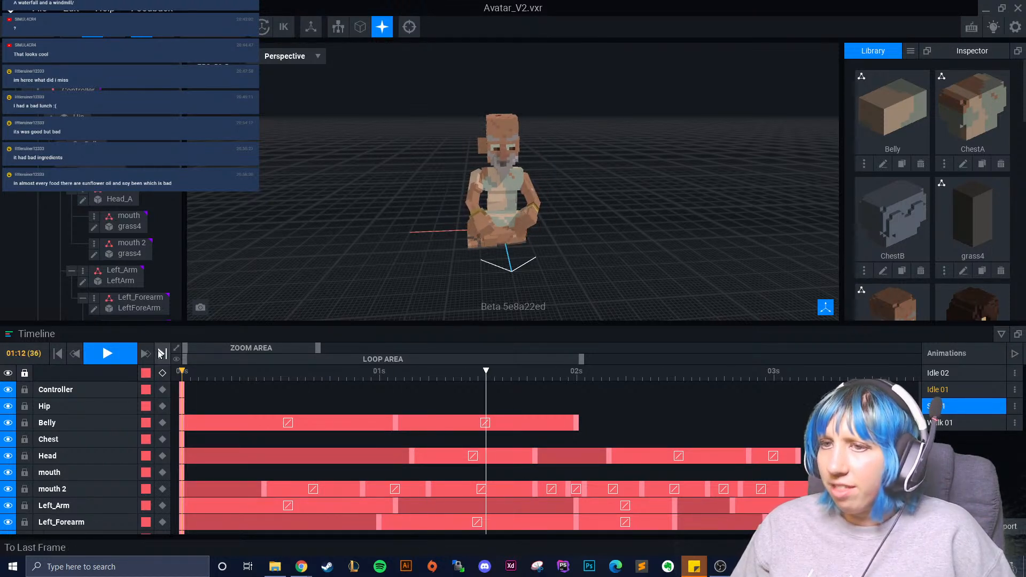
{"action": "left_click", "coordinate": [100, 354]}
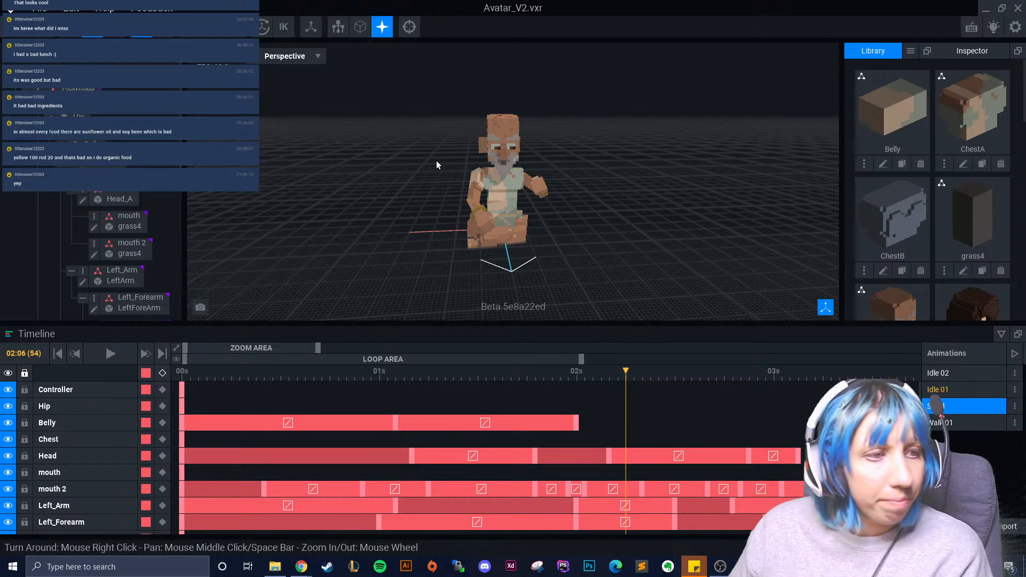
- Scrub the Sit 01 timeline past the two-second mark and replay the animation from a closer angled view
{"action": "right_click_drag", "start_coordinate": [436, 160], "coordinate": [441, 149]}
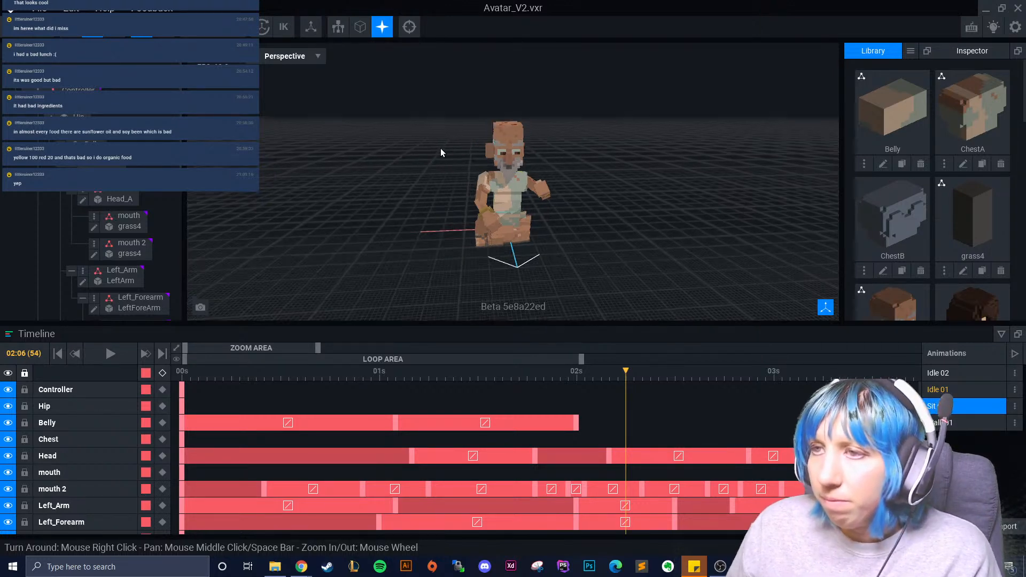
{"action": "scroll", "coordinate": [440, 148], "scroll_direction": "down", "scroll_amount": 3}
{"action": "scroll", "coordinate": [489, 201], "scroll_direction": "up", "scroll_amount": 3}
{"action": "right_click_drag", "start_coordinate": [479, 210], "coordinate": [465, 213]}
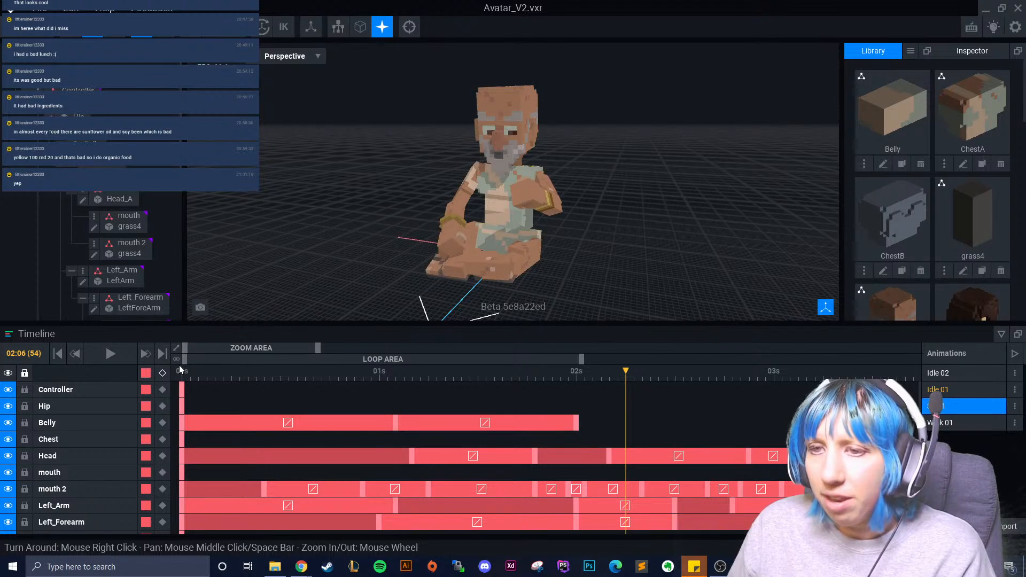
{"action": "left_click_drag", "start_coordinate": [183, 373], "coordinate": [644, 389]}
{"action": "left_click", "coordinate": [110, 353]}
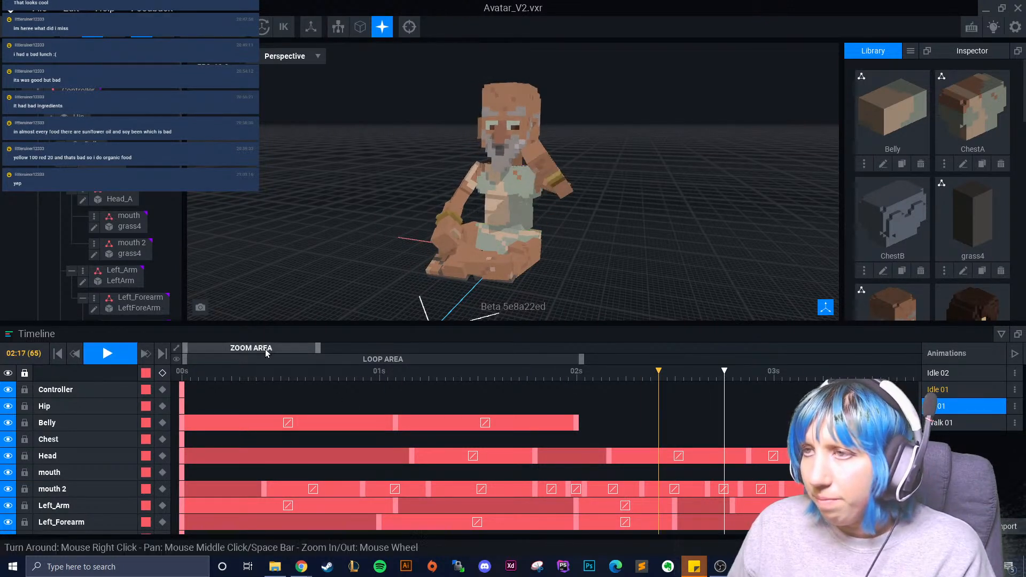
- Examine the old man's Sit 01 animation from closer and different angles, stopping playback after the three-second mark
{"action": "scroll", "coordinate": [541, 270], "scroll_direction": "up", "scroll_amount": 3}
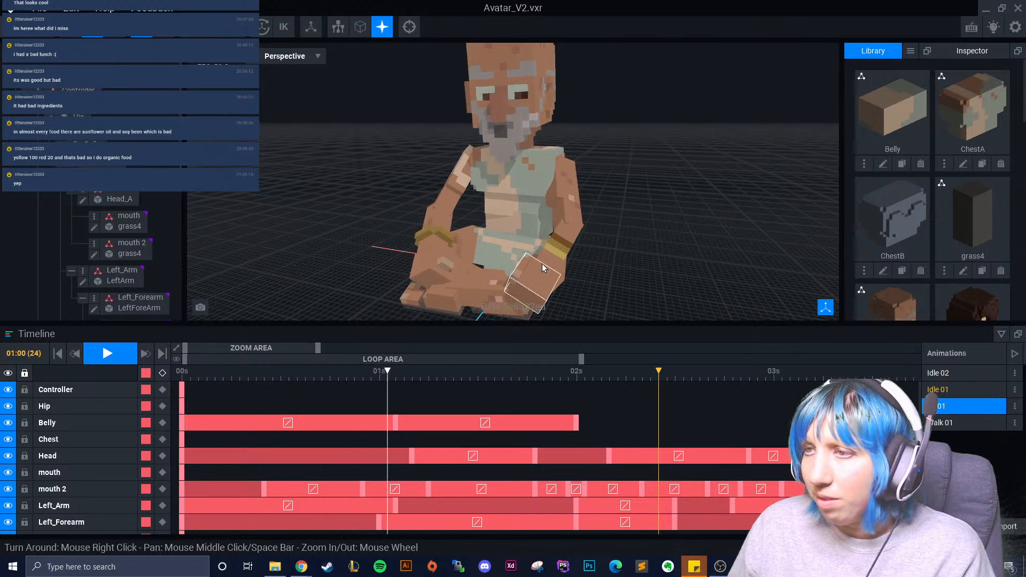
{"action": "right_click_drag", "start_coordinate": [596, 262], "coordinate": [636, 273]}
{"action": "scroll", "coordinate": [639, 273], "scroll_direction": "down", "scroll_amount": 2}
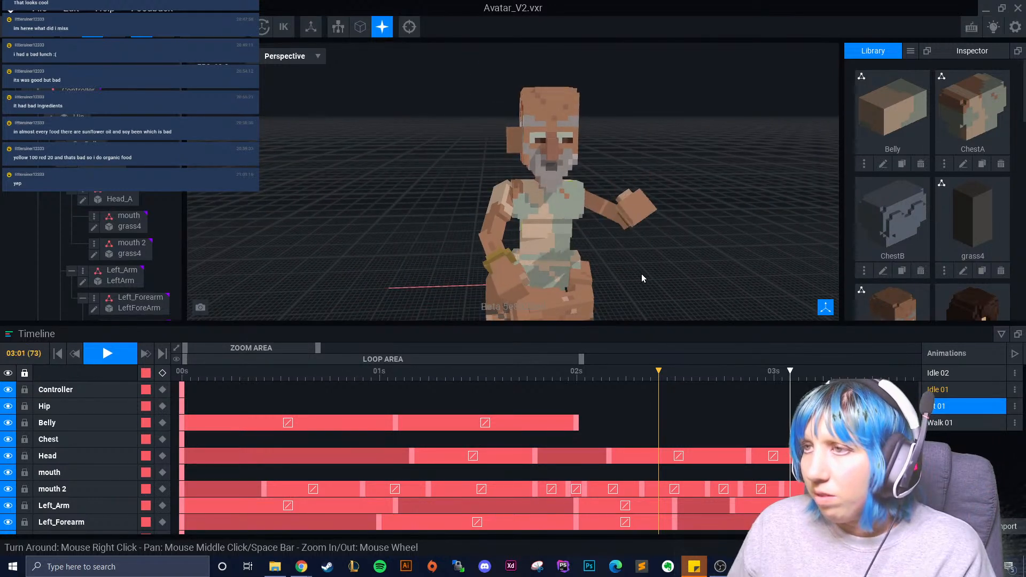
{"action": "left_click", "coordinate": [101, 354]}
{"action": "scroll", "coordinate": [495, 263], "scroll_direction": "down", "scroll_amount": 2}
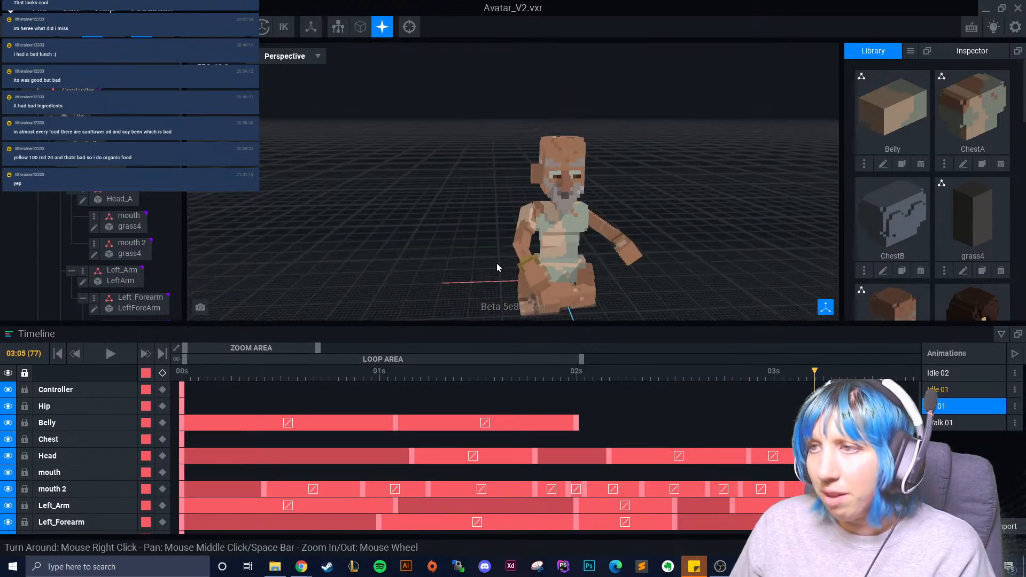
{"action": "middle_click_drag", "start_coordinate": [496, 263], "coordinate": [439, 259]}
{"action": "right_click_drag", "start_coordinate": [393, 261], "coordinate": [393, 261]}
{"action": "right_click_drag", "start_coordinate": [402, 319], "coordinate": [402, 319]}
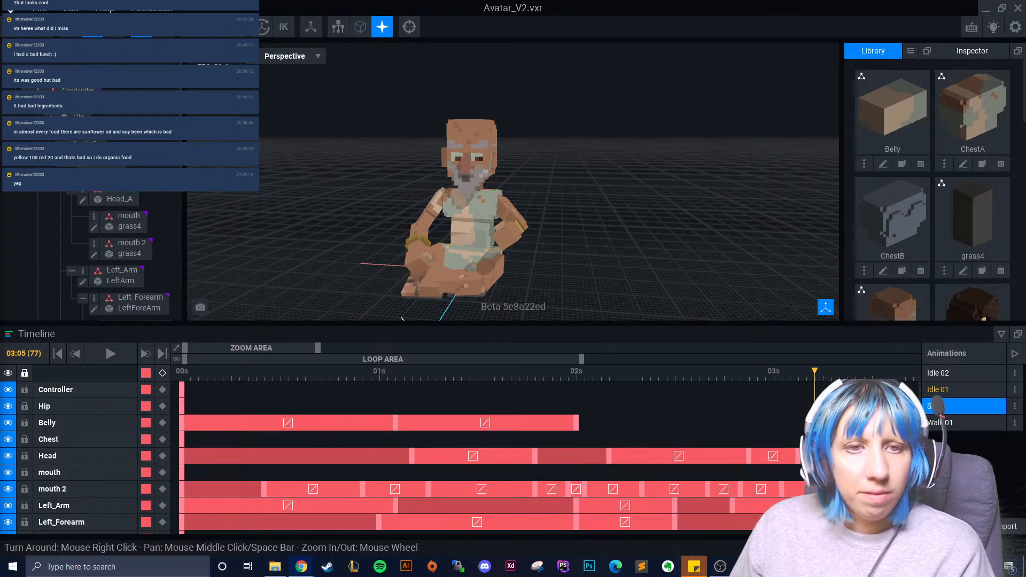
{"action": "right_click_drag", "start_coordinate": [411, 230], "coordinate": [282, 149]}
- Save and close the Avatar_V2 model and look through the recent assets of each type
{"action": "key", "text": "ctrl+w"}
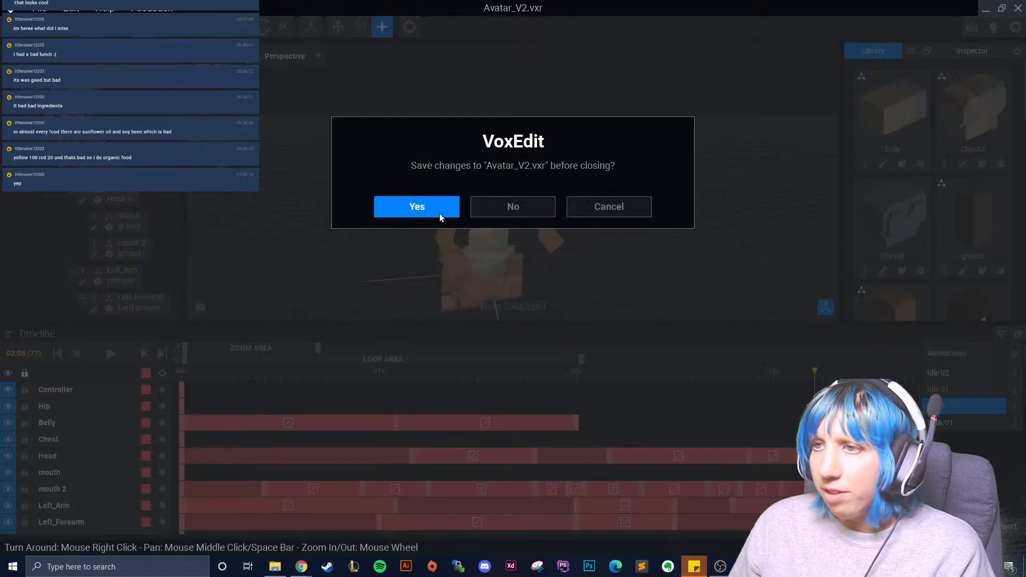
{"action": "left_click", "coordinate": [436, 210]}
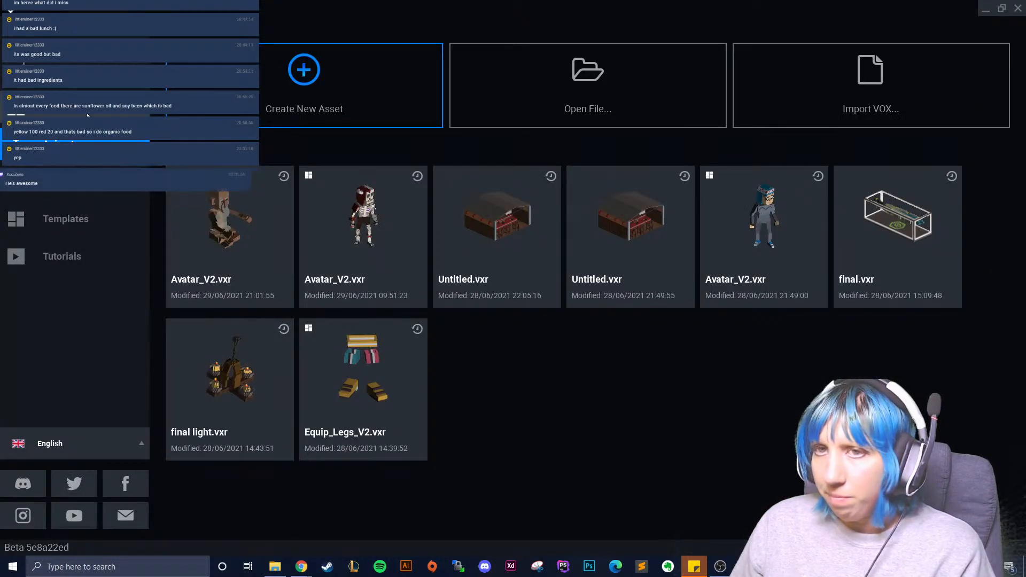
{"action": "left_click", "coordinate": [87, 113]}
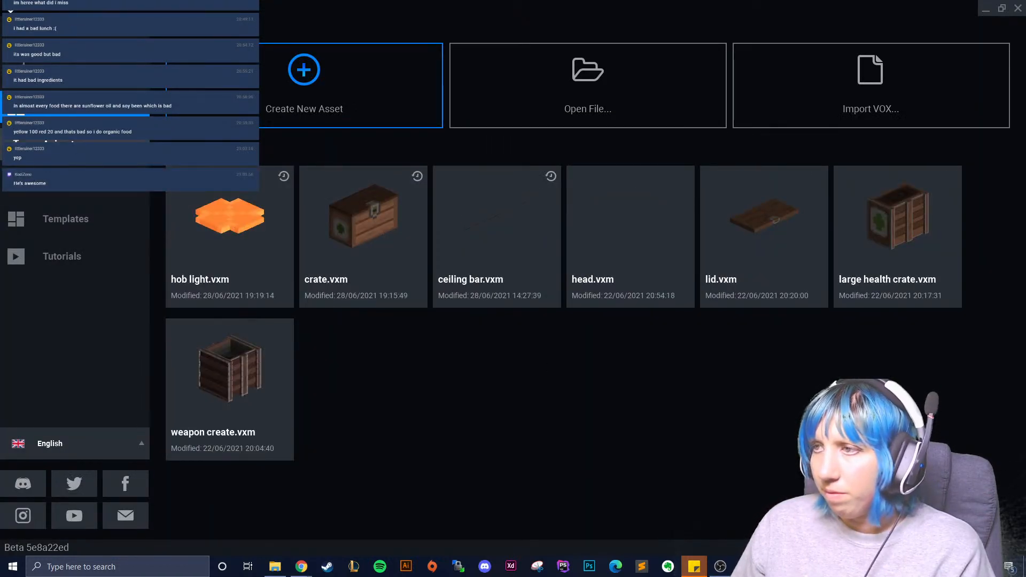
{"action": "left_click", "coordinate": [86, 143]}
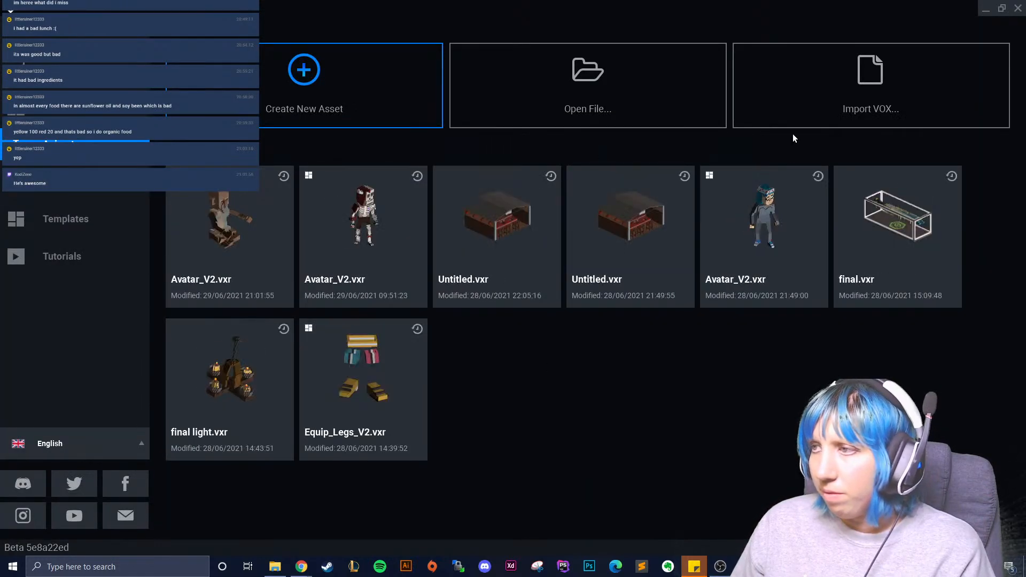
- Reopen the old man's Avatar_V2 model in its Sit 01 animation with the timeline collapsed, and examine the seated pose close up
{"action": "left_click", "coordinate": [225, 223]}
{"action": "left_click", "coordinate": [954, 406]}
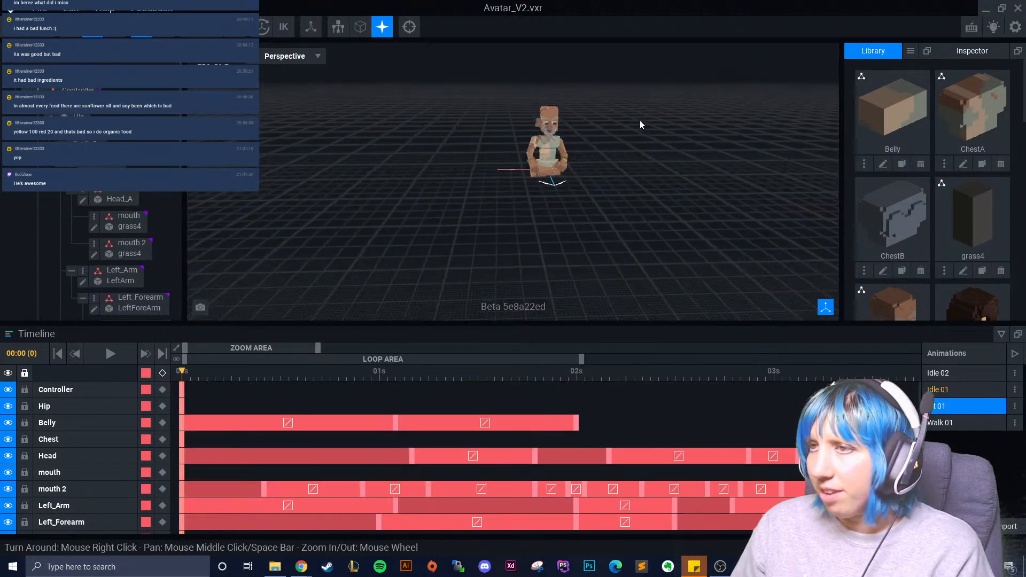
{"action": "left_click", "coordinate": [999, 338]}
{"action": "middle_click_drag", "start_coordinate": [604, 180], "coordinate": [490, 182]}
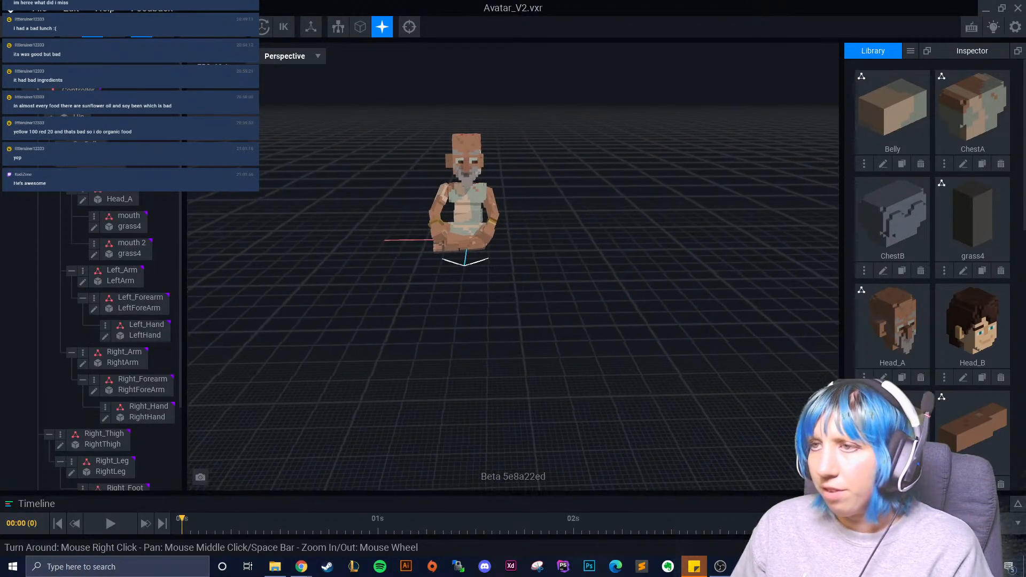
{"action": "right_click_drag", "start_coordinate": [577, 222], "coordinate": [577, 222]}
{"action": "scroll", "coordinate": [577, 222], "scroll_direction": "up", "scroll_amount": 5}
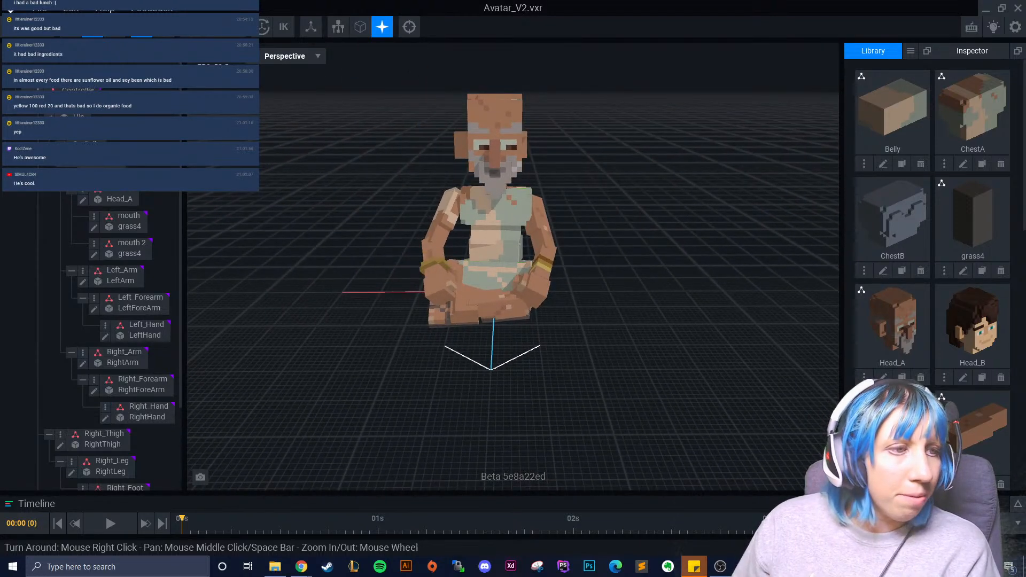
{"action": "mouse_move", "coordinate": [523, 263]}
{"action": "right_mouse_down"}
{"action": "mouse_move", "coordinate": [517, 254]}
{"action": "mouse_move", "coordinate": [513, 270]}
{"action": "mouse_move", "coordinate": [511, 259]}
{"action": "right_mouse_up"}
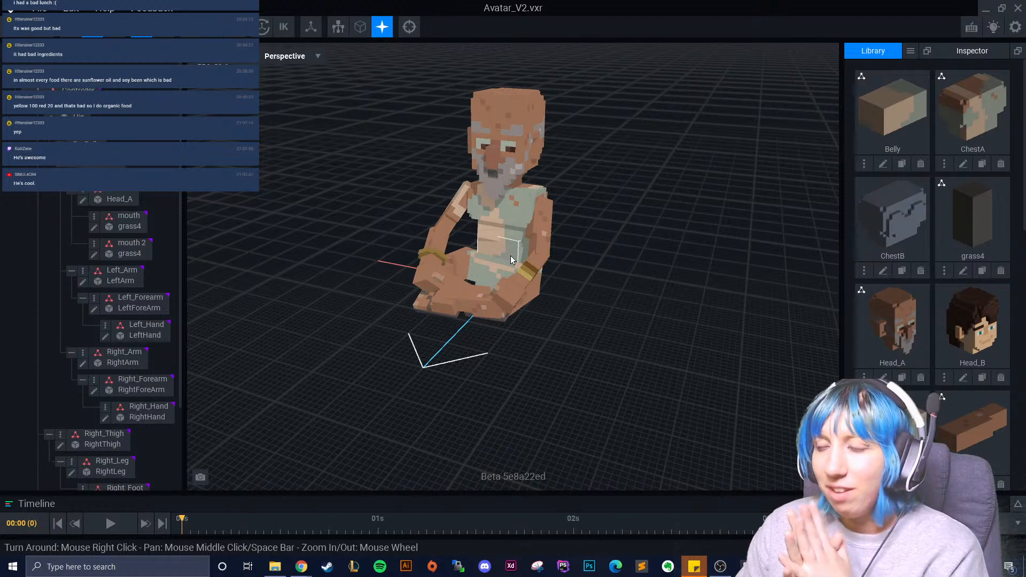
{"action": "right_click_drag", "start_coordinate": [511, 260], "coordinate": [551, 248]}
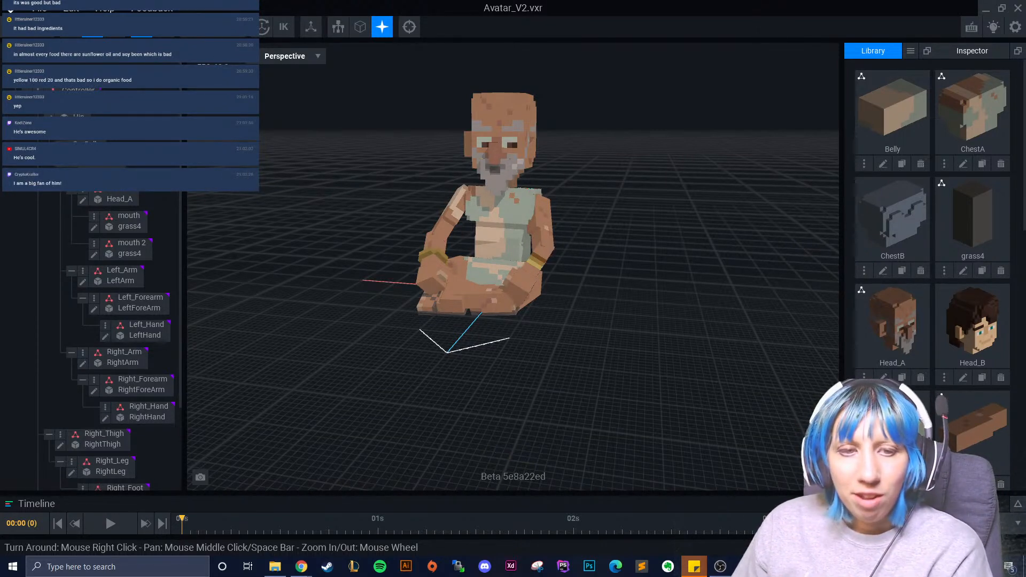
- Return to the Sandbox level editor by minimising VoxEdit and the file explorer, and save the level
{"action": "left_click", "coordinate": [985, 8]}
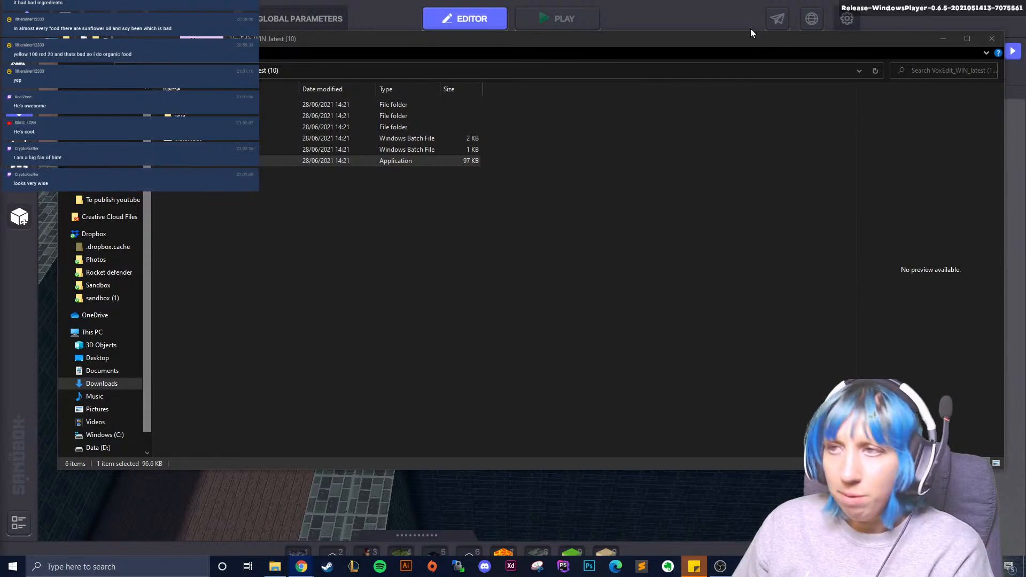
{"action": "left_click", "coordinate": [942, 39]}
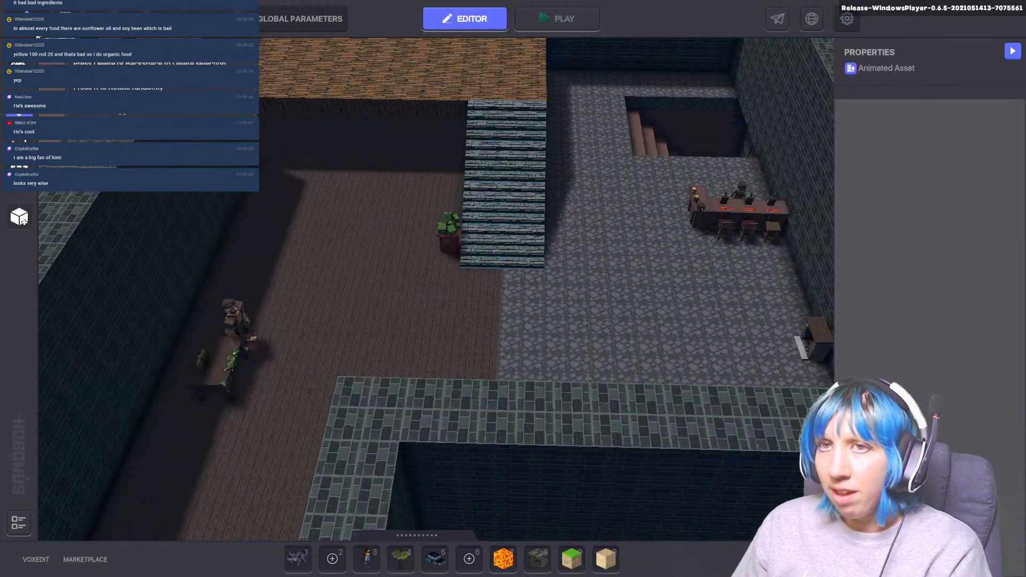
{"action": "key", "text": "ctrl+s"}
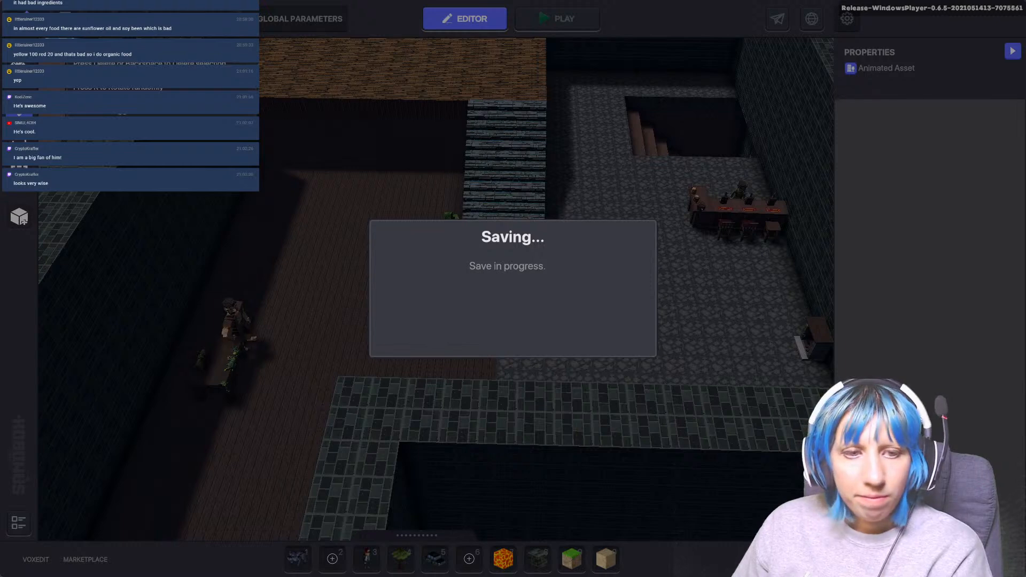
- Switch to the browser, review the giveaway poll thread on Twitter and view its goblin, crate and armour picture at full size
{"action": "key", "text": "alt+Tab"}
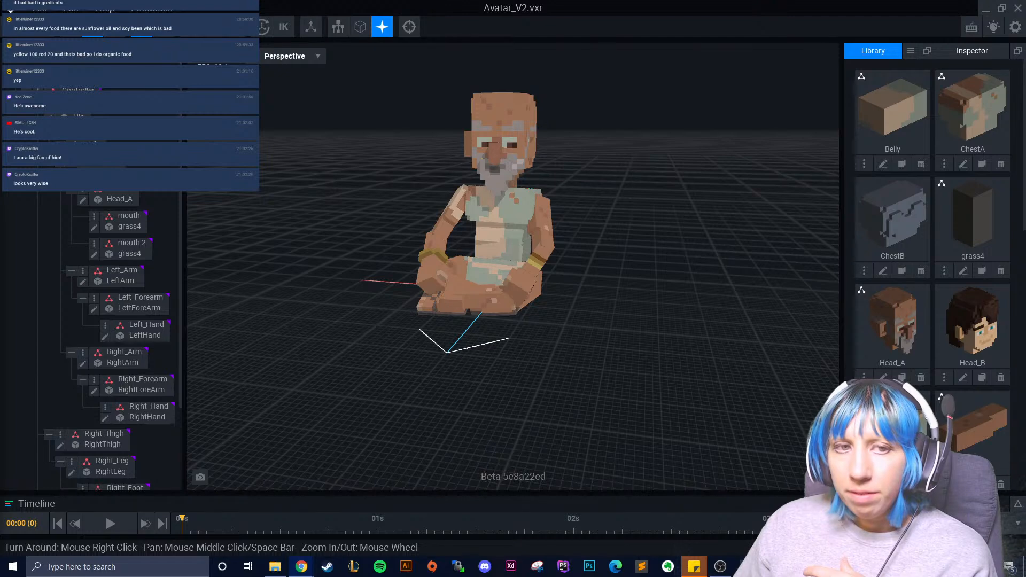
{"action": "left_click_drag", "start_coordinate": [0, 48], "coordinate": [488, 45]}
{"action": "scroll", "coordinate": [471, 361], "scroll_direction": "down", "scroll_amount": 6}
{"action": "scroll", "coordinate": [473, 361], "scroll_direction": "up", "scroll_amount": 4}
{"action": "scroll", "coordinate": [473, 360], "scroll_direction": "up", "scroll_amount": 2}
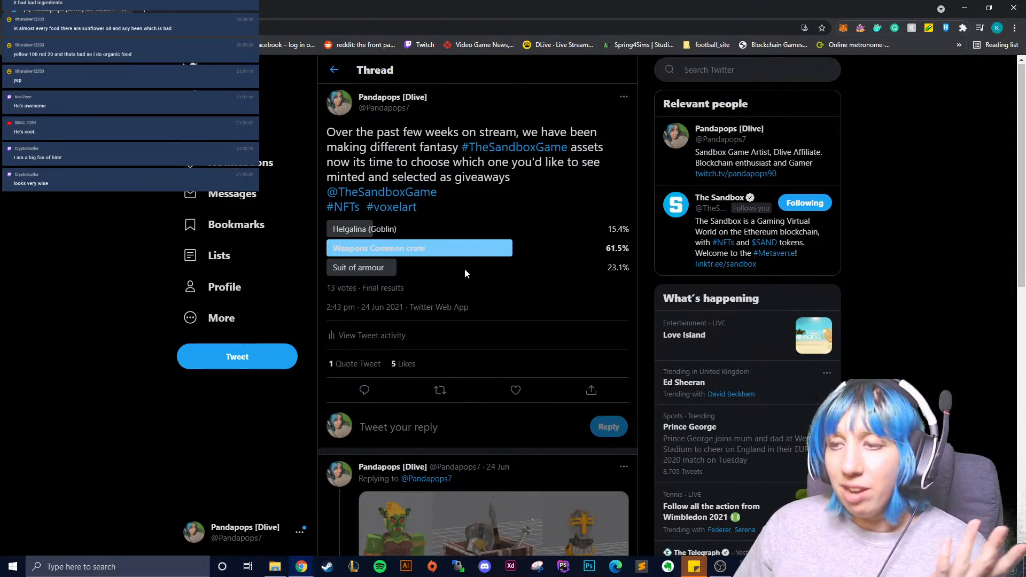
{"action": "scroll", "coordinate": [464, 268], "scroll_direction": "down", "scroll_amount": 6}
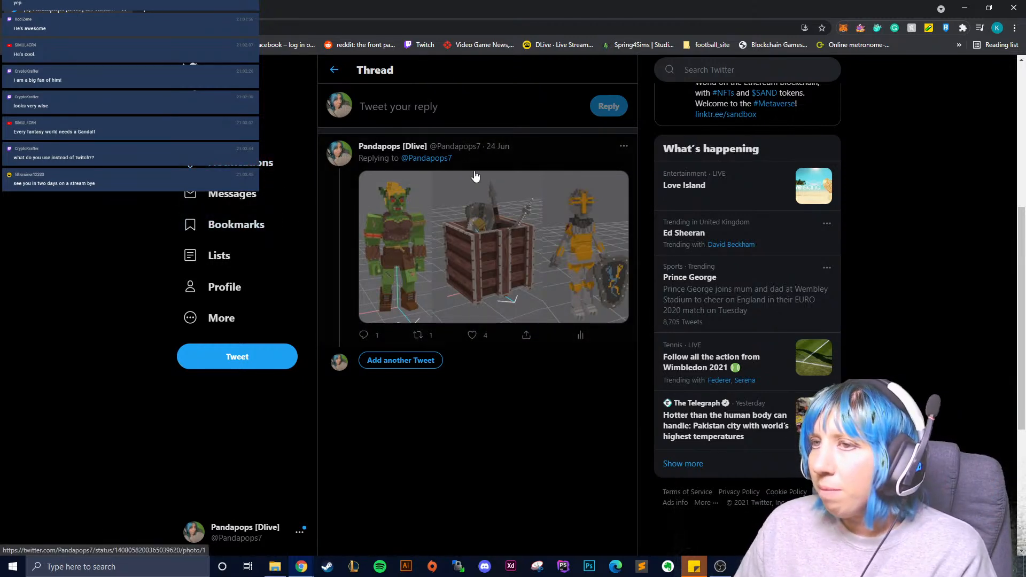
{"action": "left_click", "coordinate": [493, 251]}
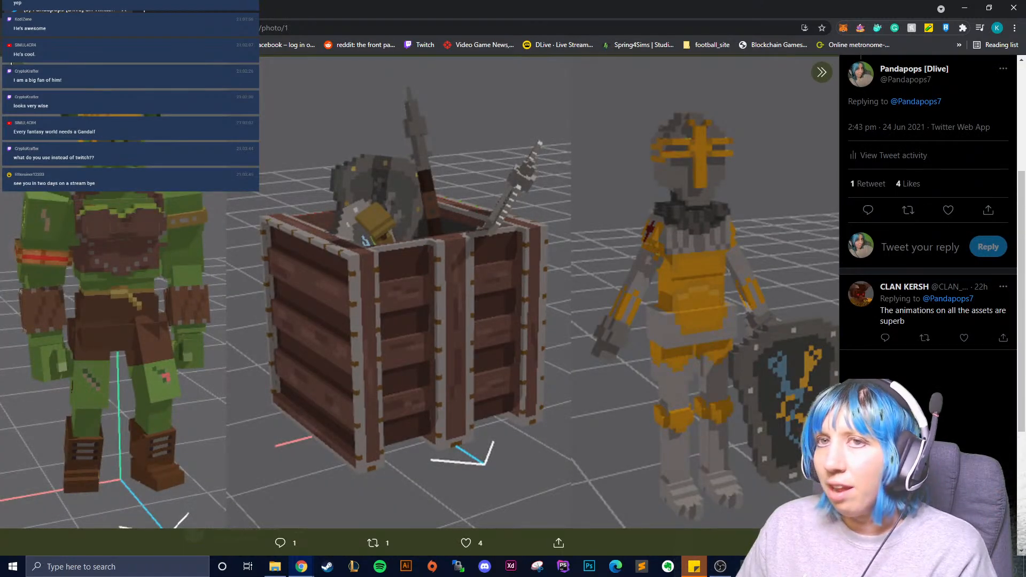
{"action": "left_click", "coordinate": [18, 72]}
{"action": "left_click", "coordinate": [1021, 4]}
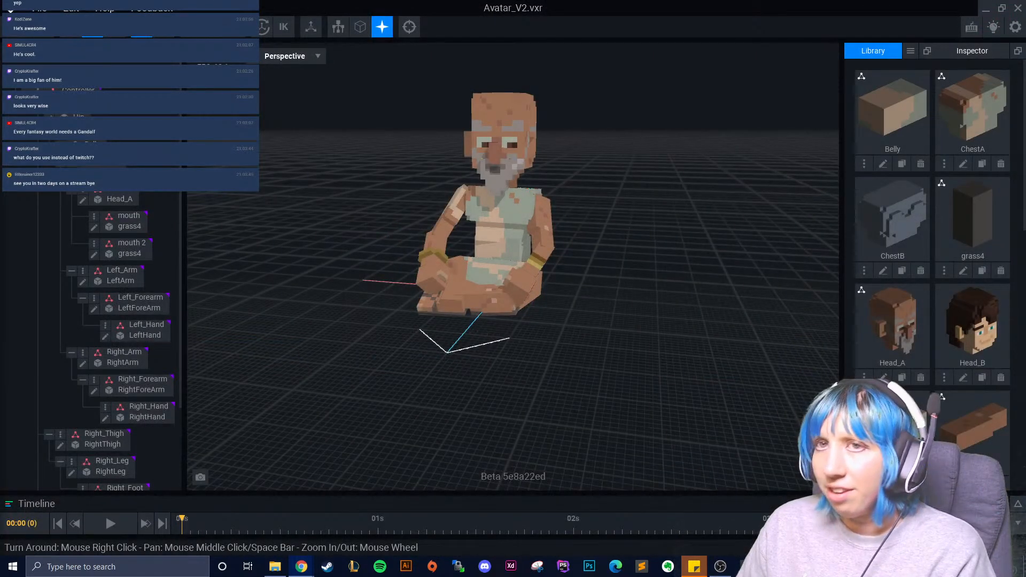
- Close Avatar_V2 in VoxEdit without saving and open the weapon create final model from the second weapon crate folder
{"action": "left_click", "coordinate": [1018, 7]}
{"action": "left_click", "coordinate": [509, 206]}
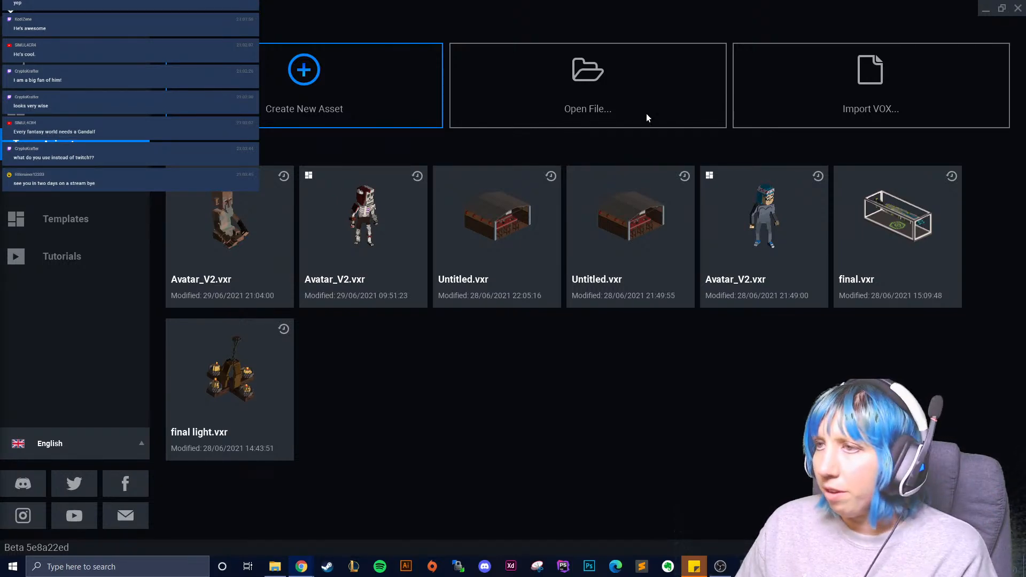
{"action": "left_click", "coordinate": [537, 101]}
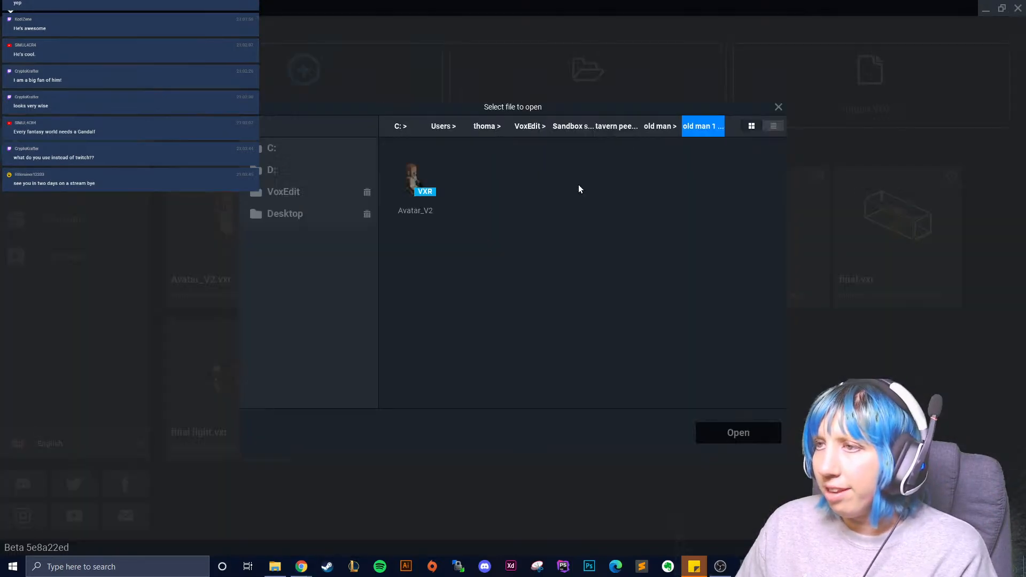
{"action": "left_click", "coordinate": [572, 127]}
{"action": "double_click", "coordinate": [643, 187]}
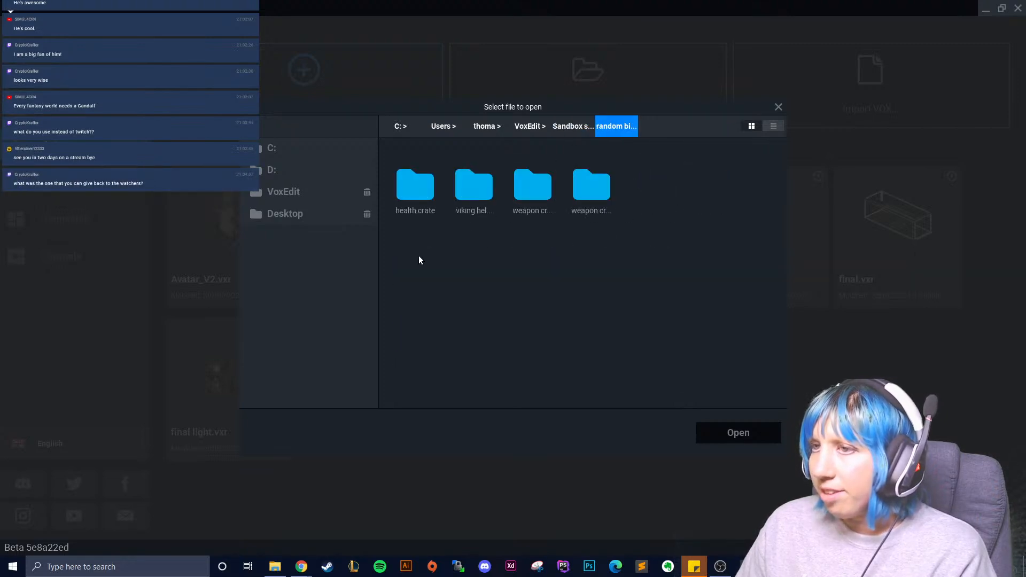
{"action": "double_click", "coordinate": [592, 187]}
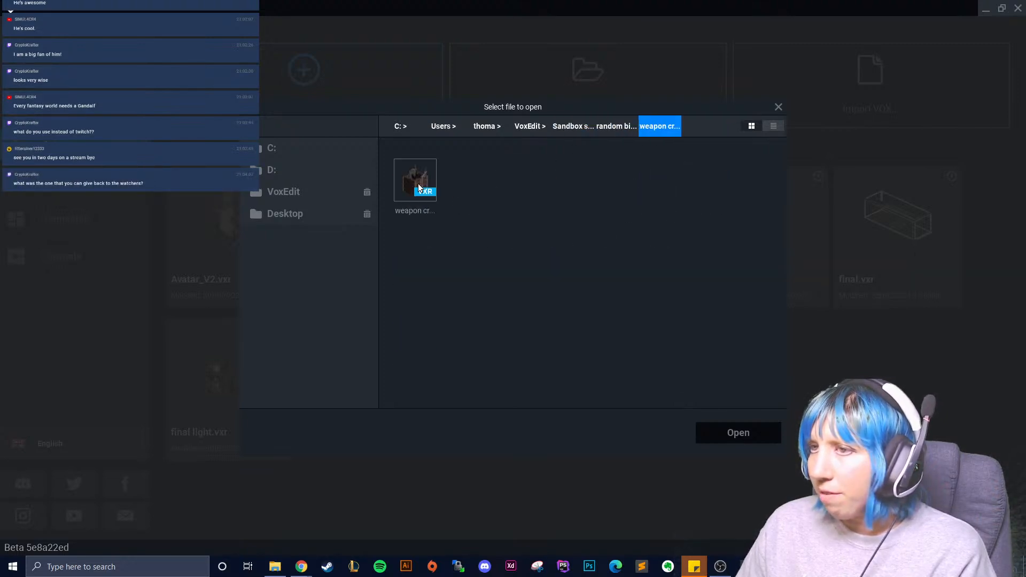
{"action": "left_click", "coordinate": [415, 180]}
{"action": "left_click", "coordinate": [732, 431]}
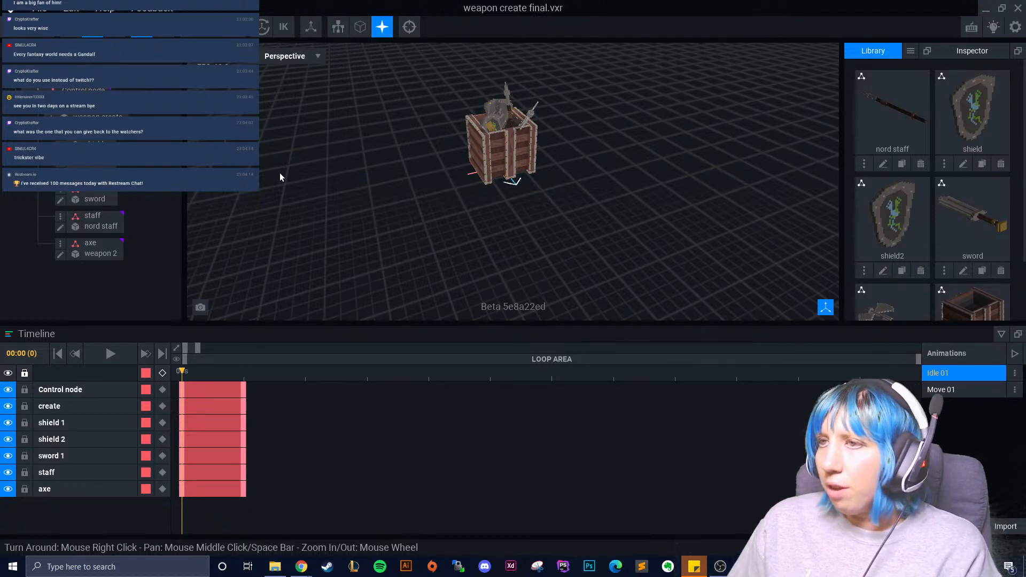
- Play the weapon crate's Move 01 animation and examine it from a closer, angled view
{"action": "right_click_drag", "start_coordinate": [399, 191], "coordinate": [399, 187]}
{"action": "middle_click_drag", "start_coordinate": [399, 187], "coordinate": [393, 254]}
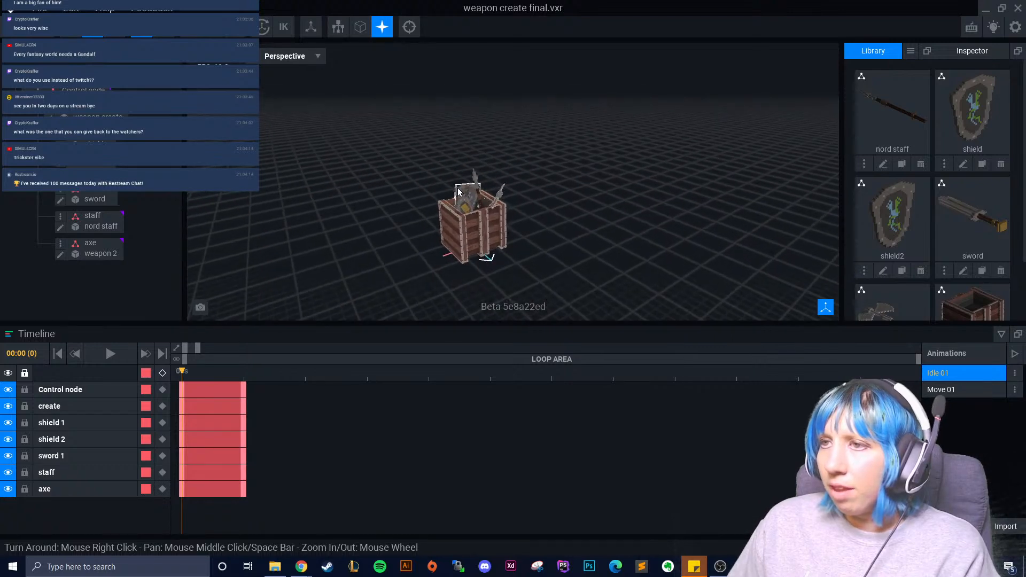
{"action": "scroll", "coordinate": [393, 254], "scroll_direction": "up", "scroll_amount": 3}
{"action": "middle_click_drag", "start_coordinate": [558, 256], "coordinate": [443, 230]}
{"action": "right_click_drag", "start_coordinate": [443, 231], "coordinate": [455, 228]}
{"action": "left_click", "coordinate": [942, 389]}
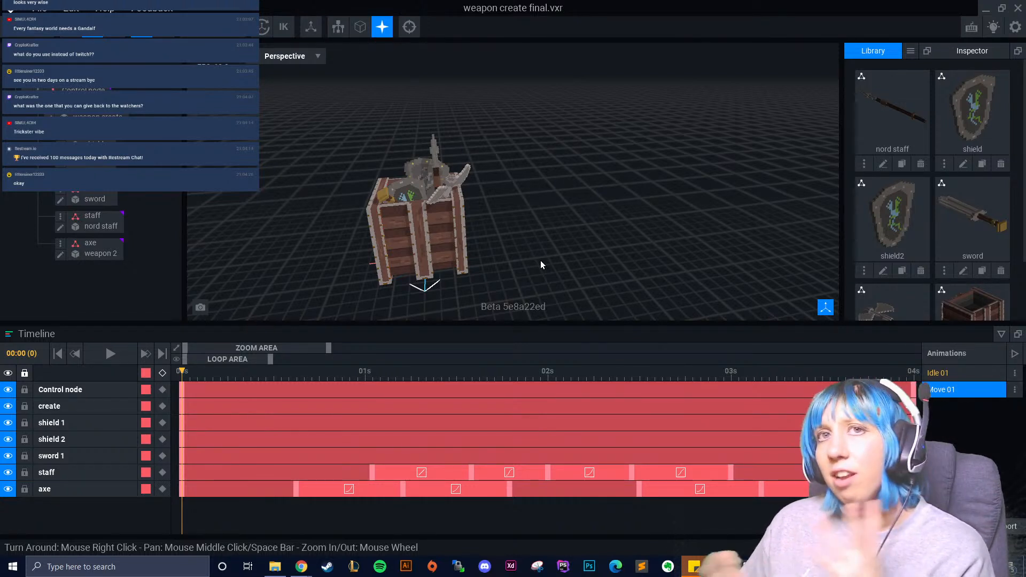
{"action": "right_click_drag", "start_coordinate": [424, 211], "coordinate": [371, 224]}
{"action": "left_click", "coordinate": [110, 354]}
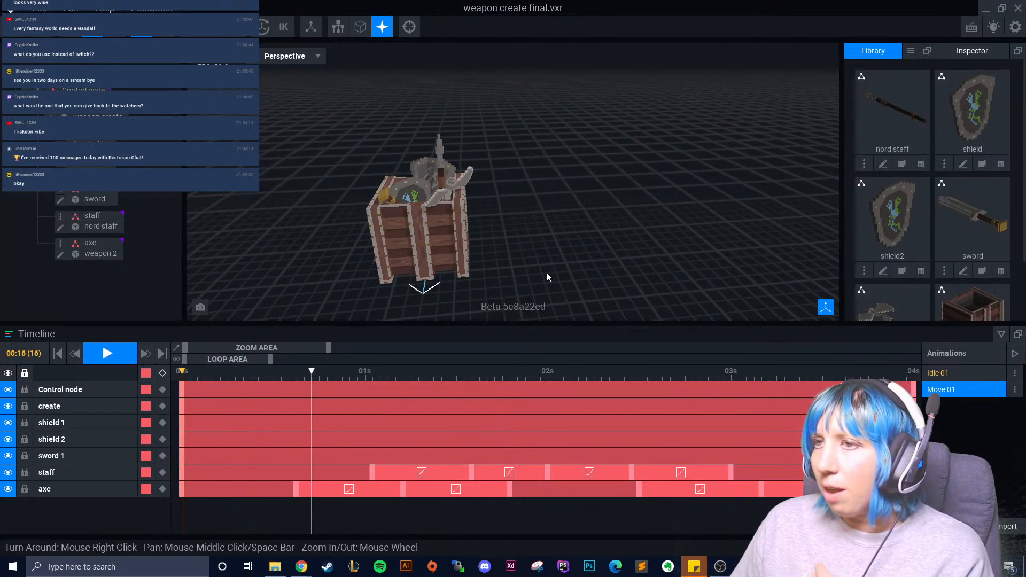
{"action": "right_click_drag", "start_coordinate": [561, 276], "coordinate": [561, 275]}
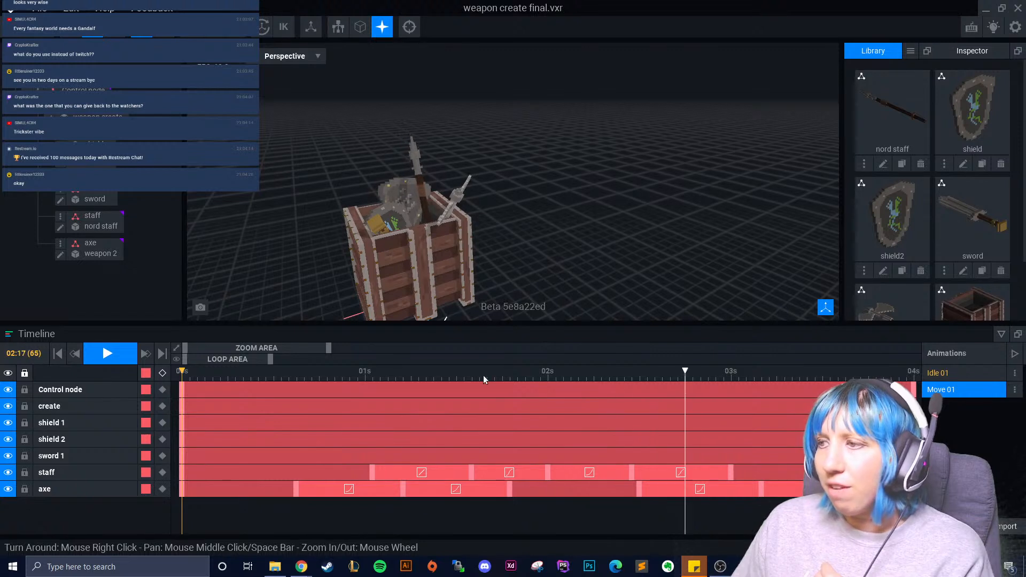
- Compare the crate's Idle 01 animation with Move 01, and stop playback on Move 01
{"action": "left_click", "coordinate": [941, 372]}
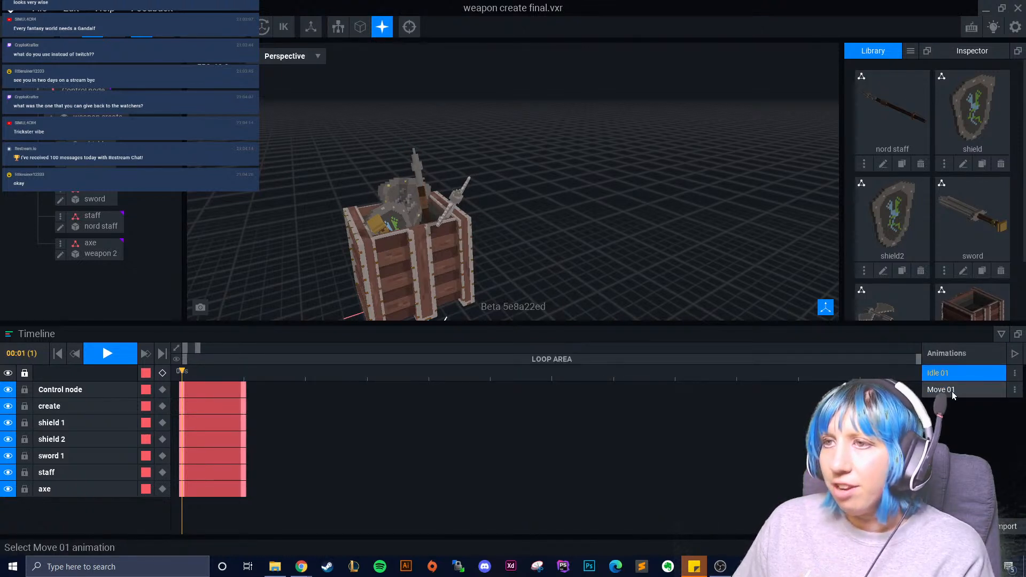
{"action": "left_click", "coordinate": [951, 391]}
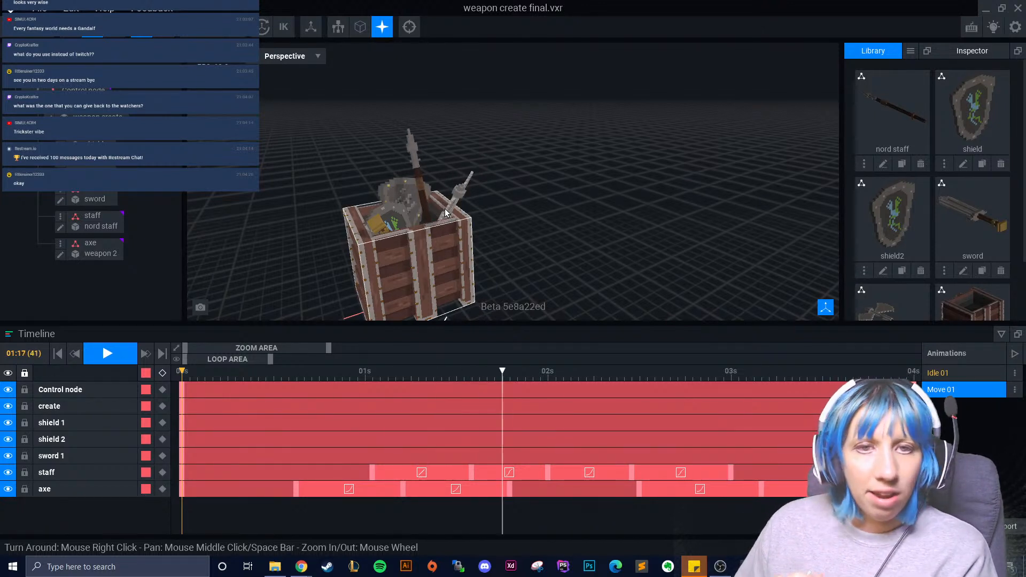
{"action": "left_click", "coordinate": [107, 353]}
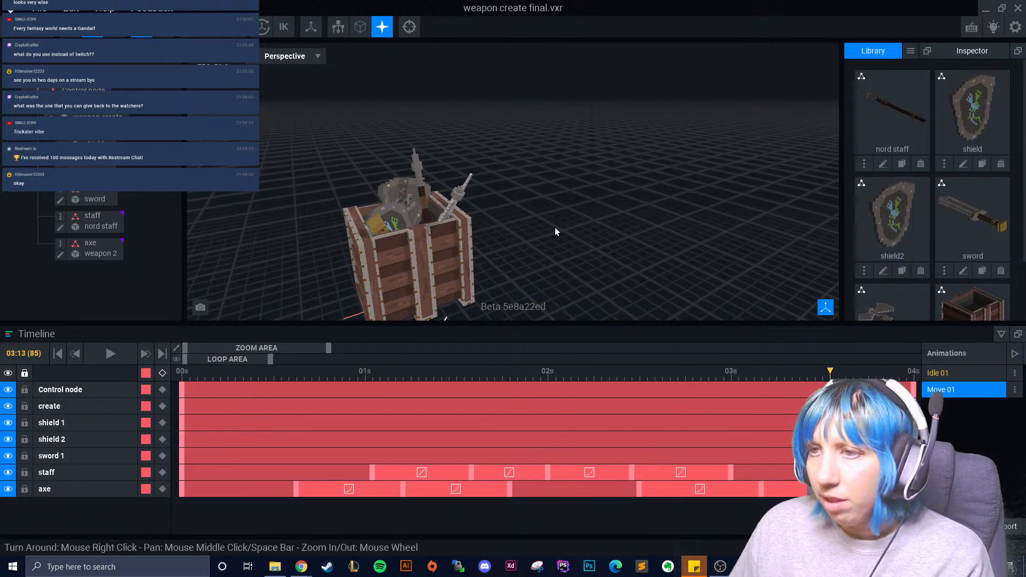
- Inspect the weapon crate and the weapons inside it from a distance and close up
{"action": "right_click_drag", "start_coordinate": [555, 228], "coordinate": [568, 227]}
{"action": "scroll", "coordinate": [558, 225], "scroll_direction": "up", "scroll_amount": 3}
{"action": "scroll", "coordinate": [574, 229], "scroll_direction": "down", "scroll_amount": 4}
{"action": "middle_click_drag", "start_coordinate": [582, 232], "coordinate": [568, 212]}
{"action": "right_click_drag", "start_coordinate": [568, 213], "coordinate": [568, 212]}
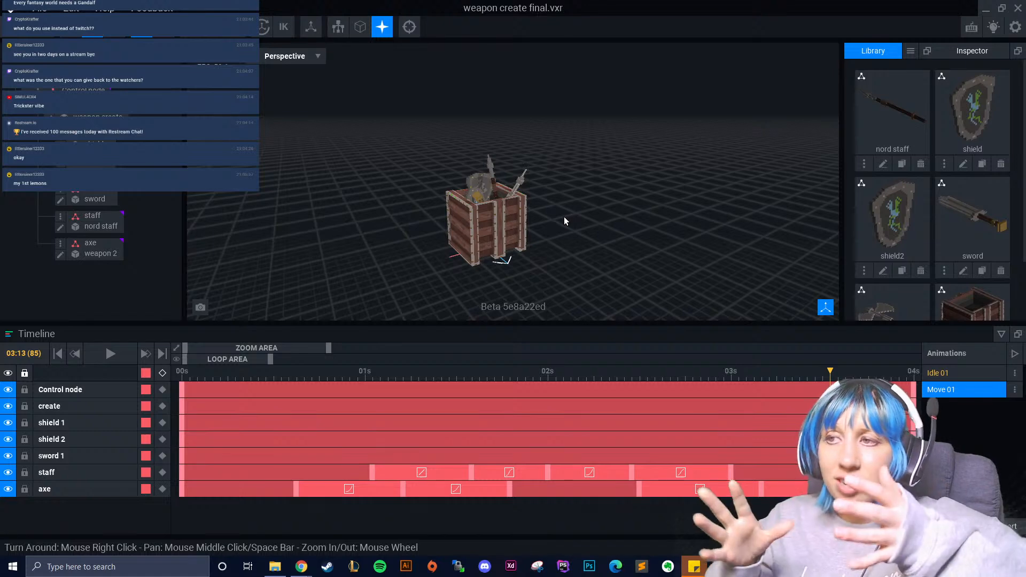
{"action": "right_click_drag", "start_coordinate": [564, 218], "coordinate": [585, 279]}
{"action": "scroll", "coordinate": [531, 254], "scroll_direction": "up", "scroll_amount": 4}
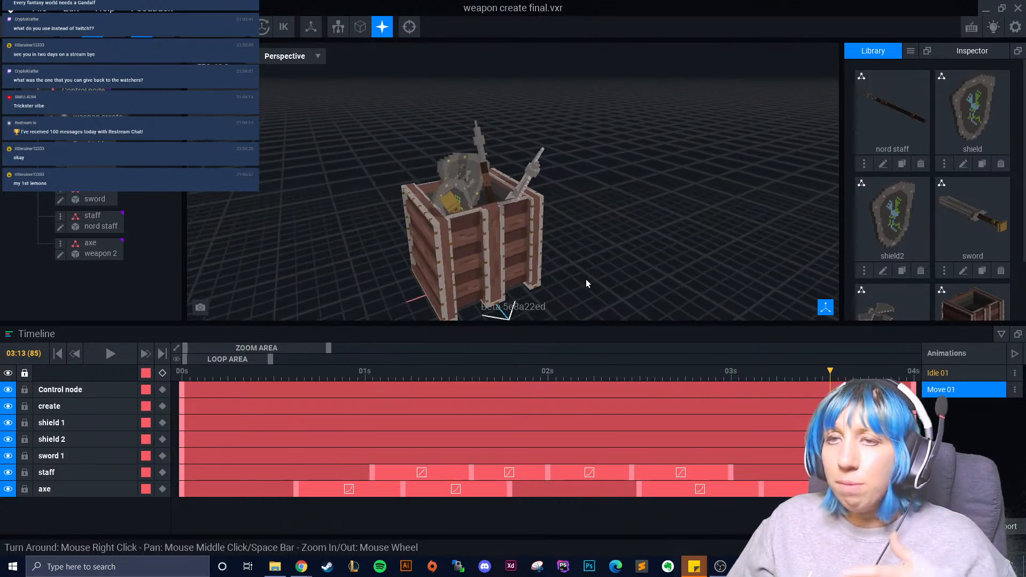
- Save and close the crate model, and reopen the old man's Avatar_V2 in its Sit 01 pose with the timeline collapsed
{"action": "left_click", "coordinate": [18, 35]}
{"action": "left_click", "coordinate": [418, 207]}
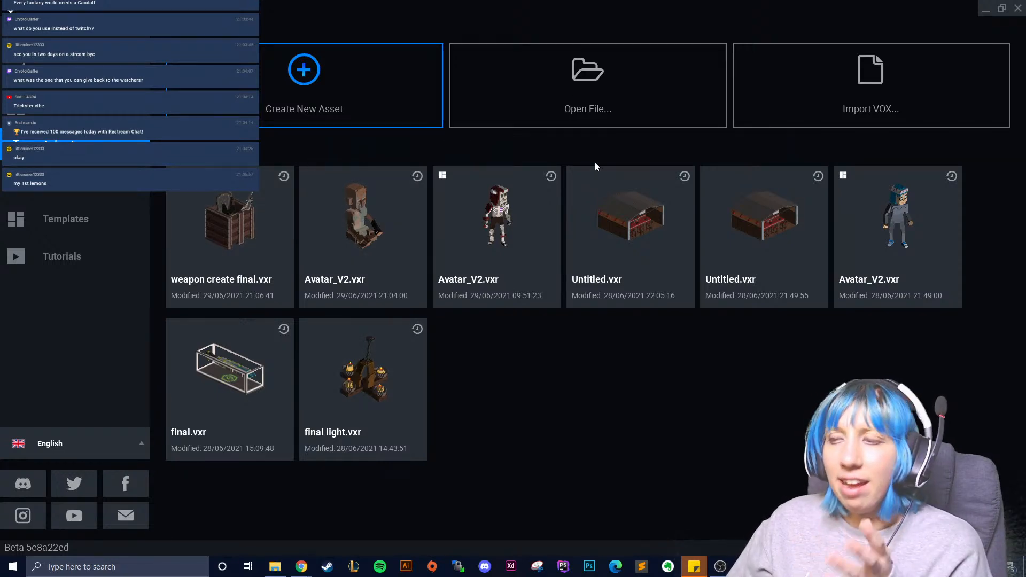
{"action": "left_click", "coordinate": [363, 224]}
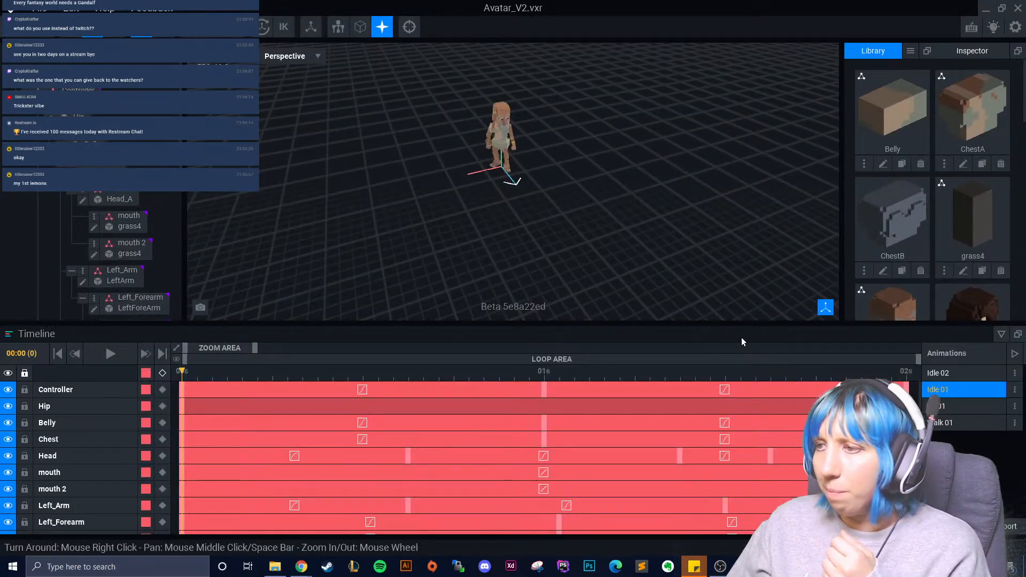
{"action": "left_click", "coordinate": [1000, 335]}
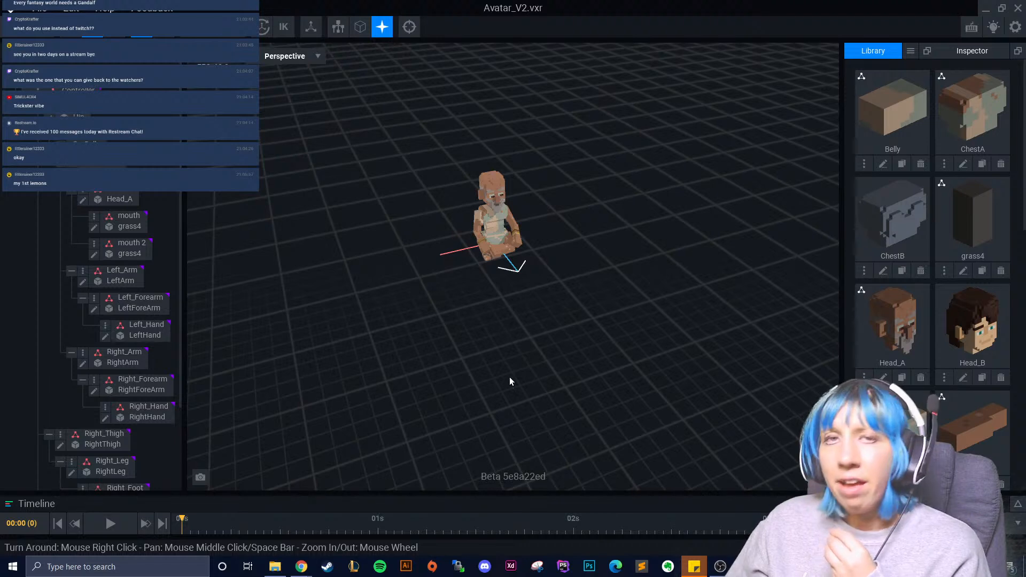
{"action": "right_click_drag", "start_coordinate": [509, 381], "coordinate": [612, 346]}
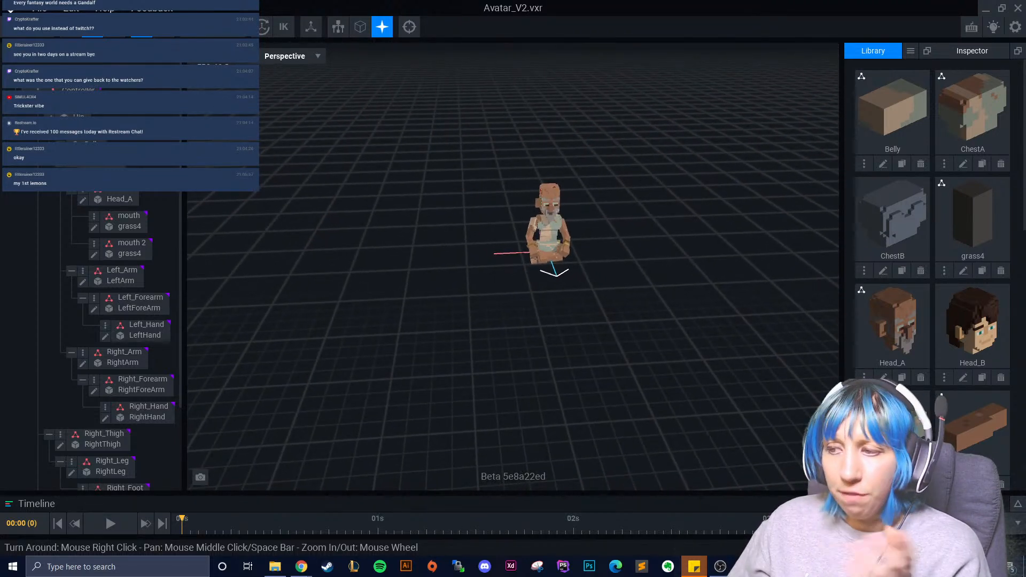
{"action": "mouse_move", "coordinate": [719, 566]}
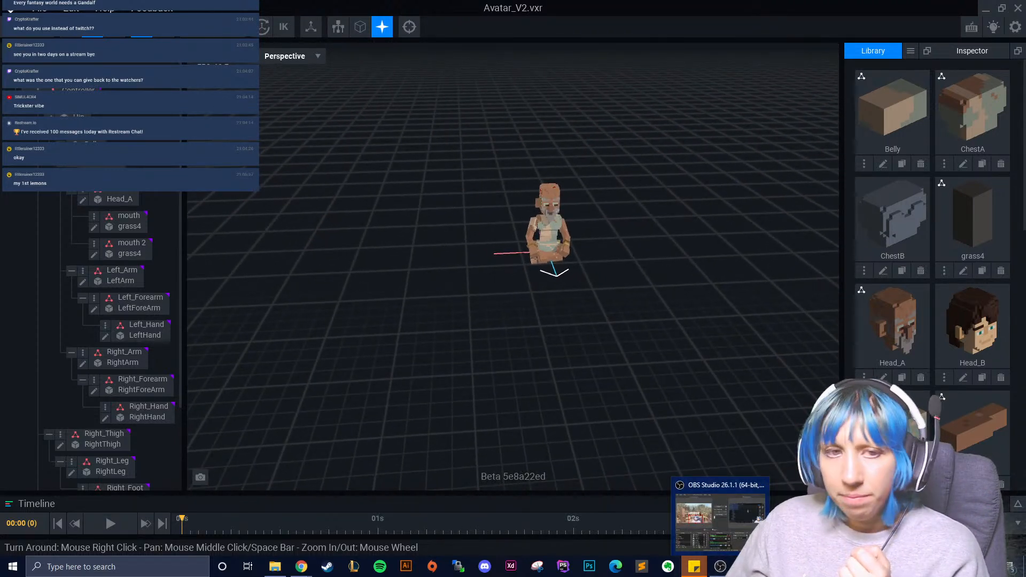